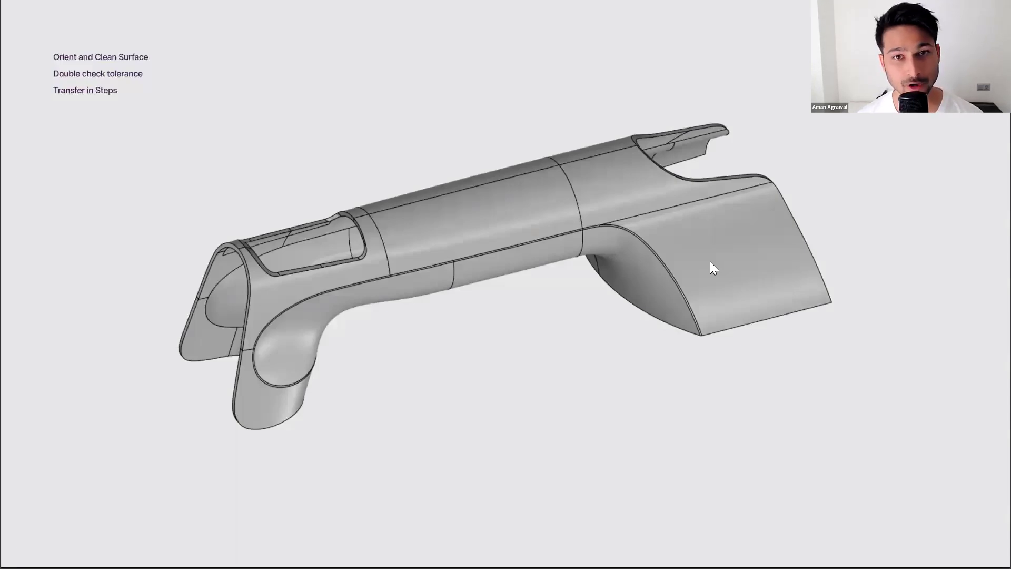
{"action": "key", "text": "Right"}
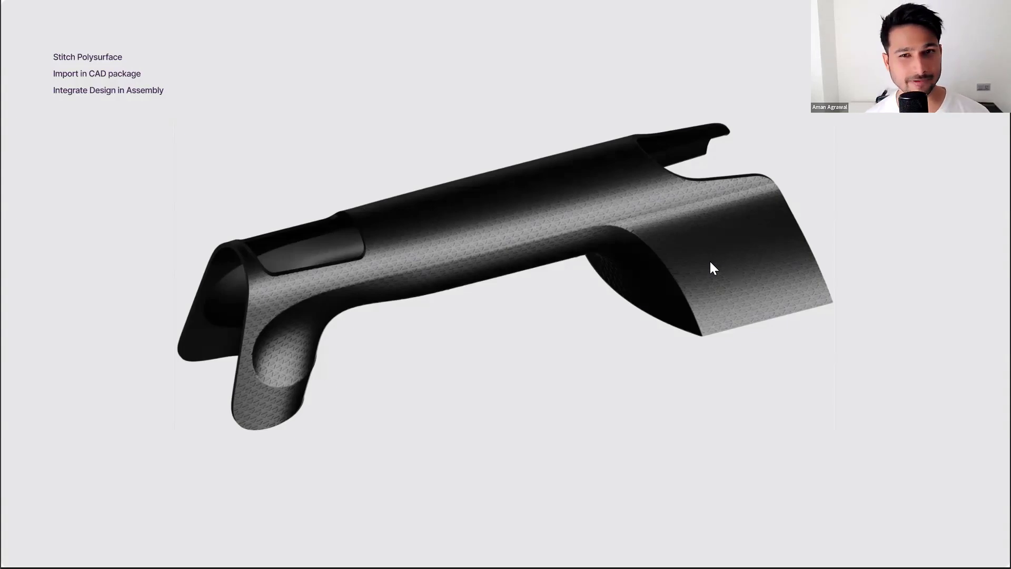
{"action": "key", "text": "Right"}
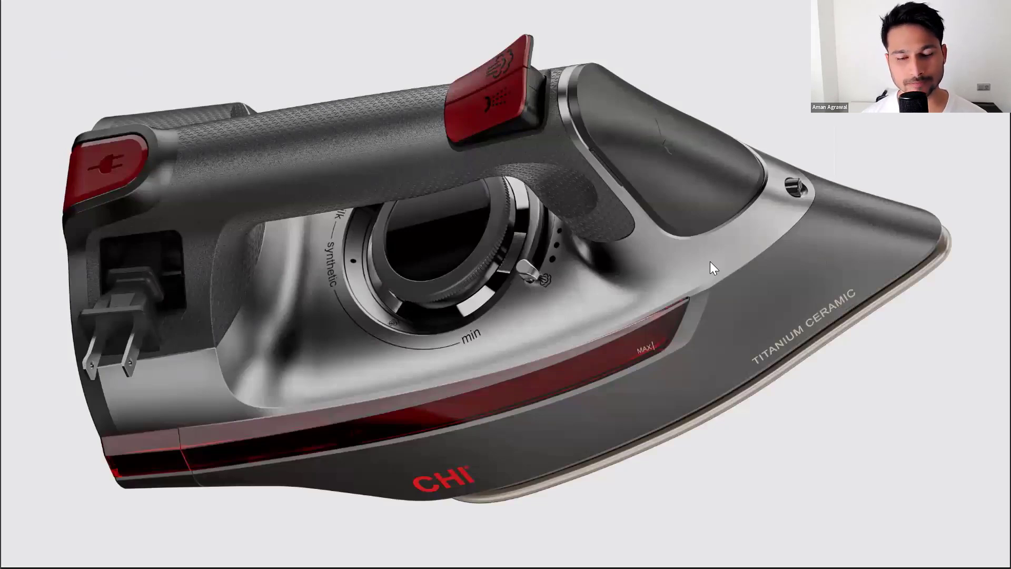
{"action": "key", "text": "Right"}
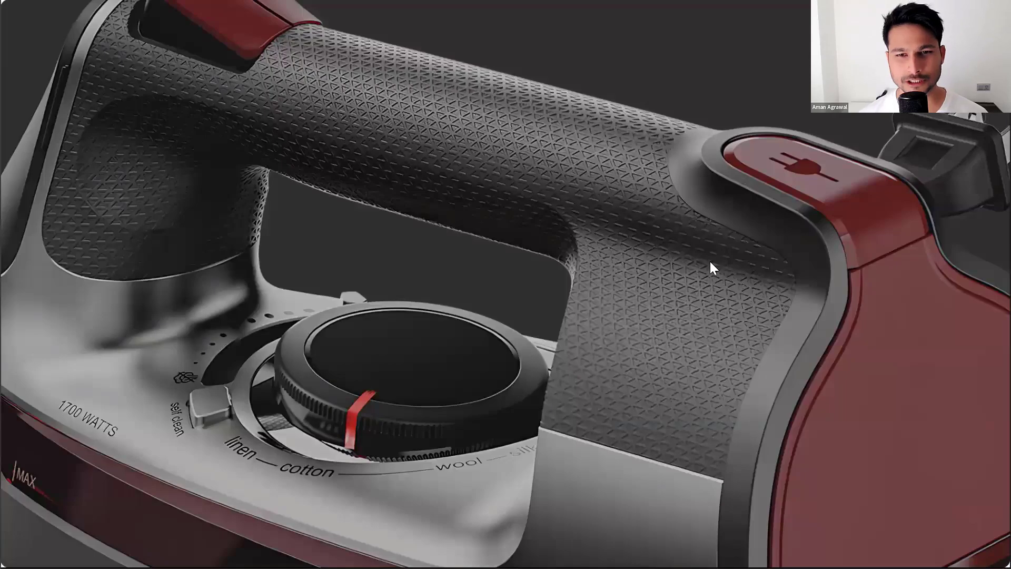
{"action": "key", "text": "Left"}
{"action": "key", "text": "Left"}
{"action": "key", "text": "Left"}
{"action": "key", "text": "Left"}
{"action": "key", "text": "Left"}
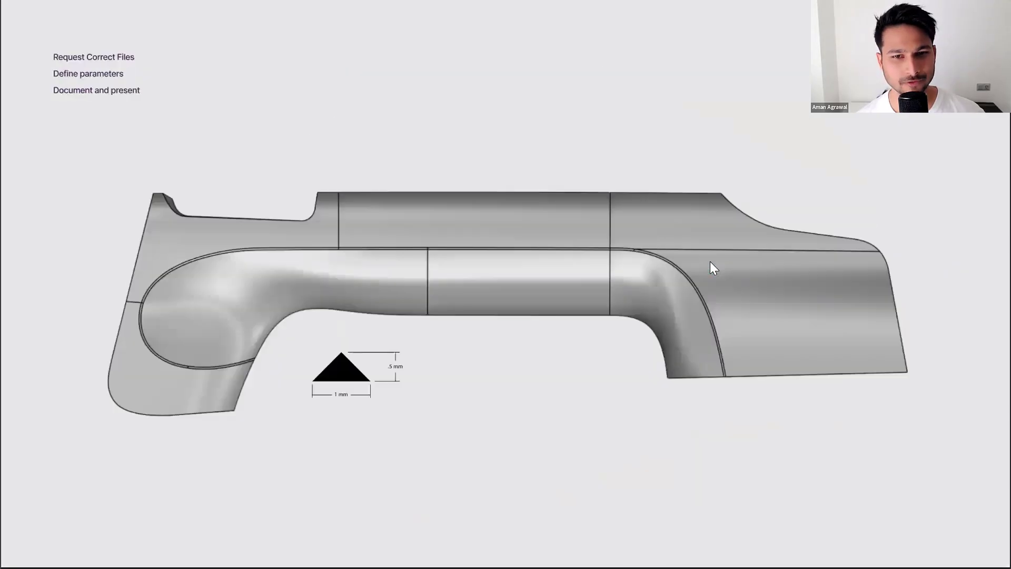
{"action": "key", "text": "Left"}
{"action": "key", "text": "Left"}
{"action": "key", "text": "Right"}
{"action": "key", "text": "Right"}
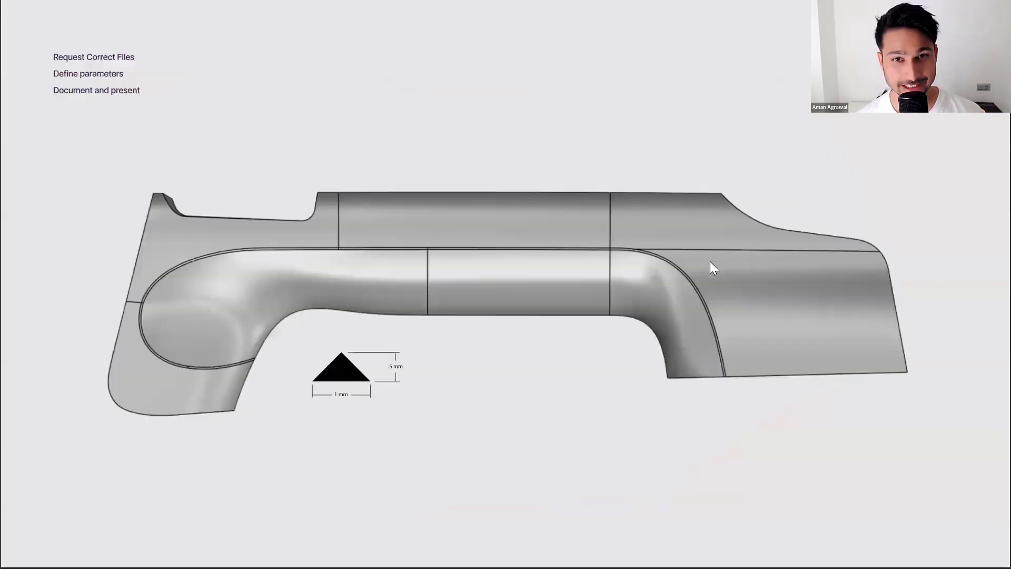
{"action": "key", "text": "Right"}
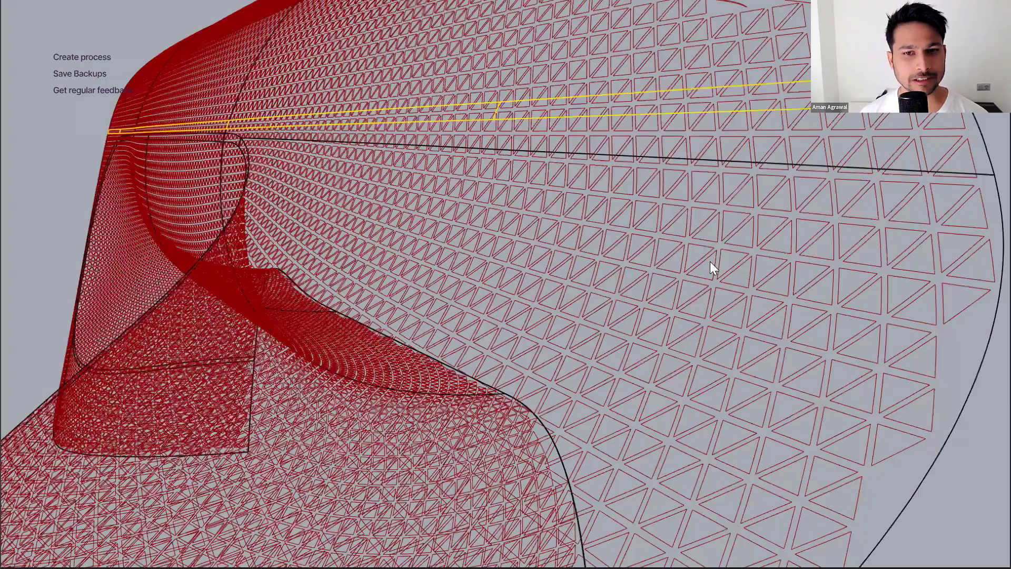
{"action": "key", "text": "Right"}
{"action": "key", "text": "Right"}
{"action": "key", "text": "Right"}
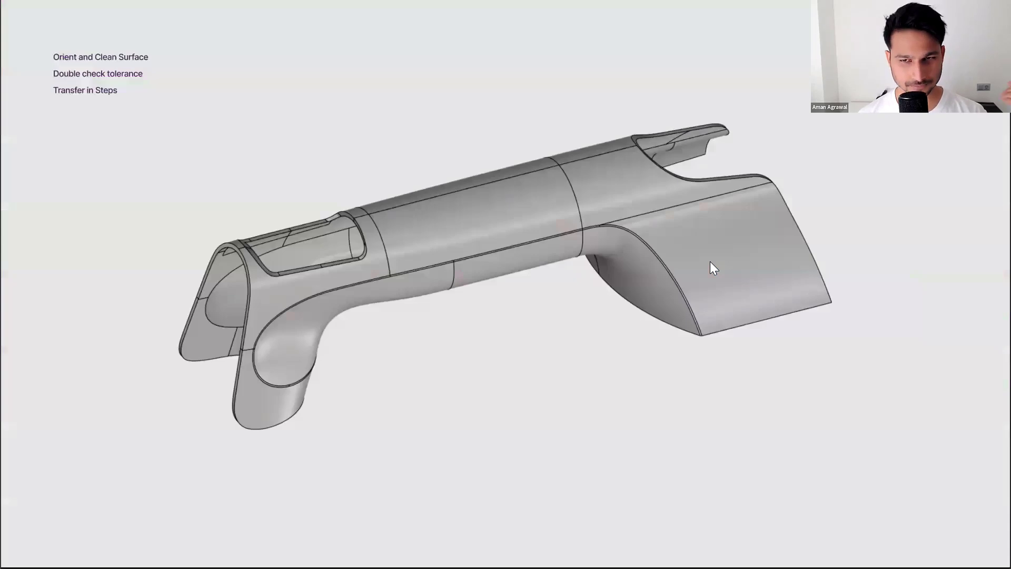
{"action": "key", "text": "Right"}
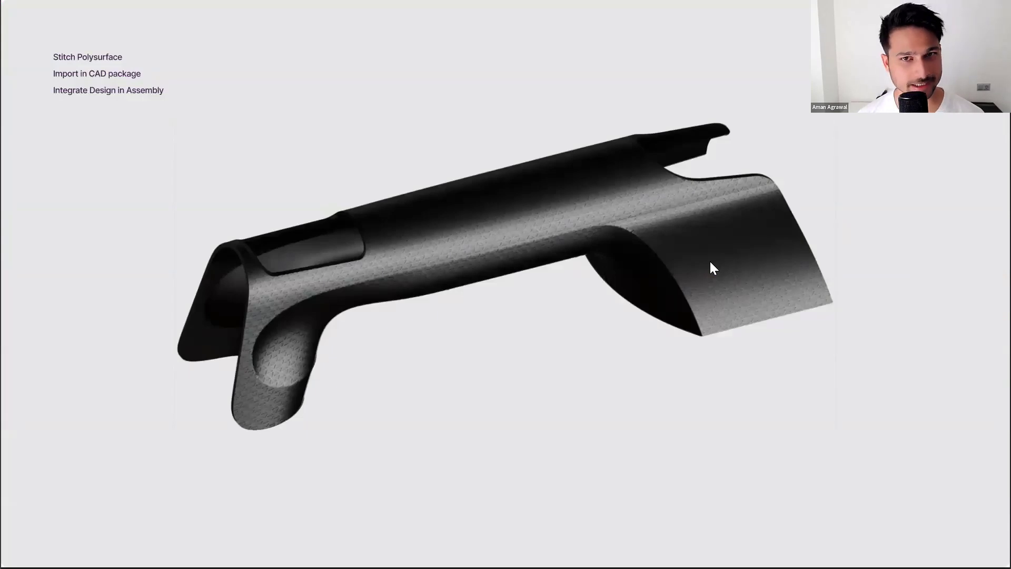
{"action": "key", "text": "Right"}
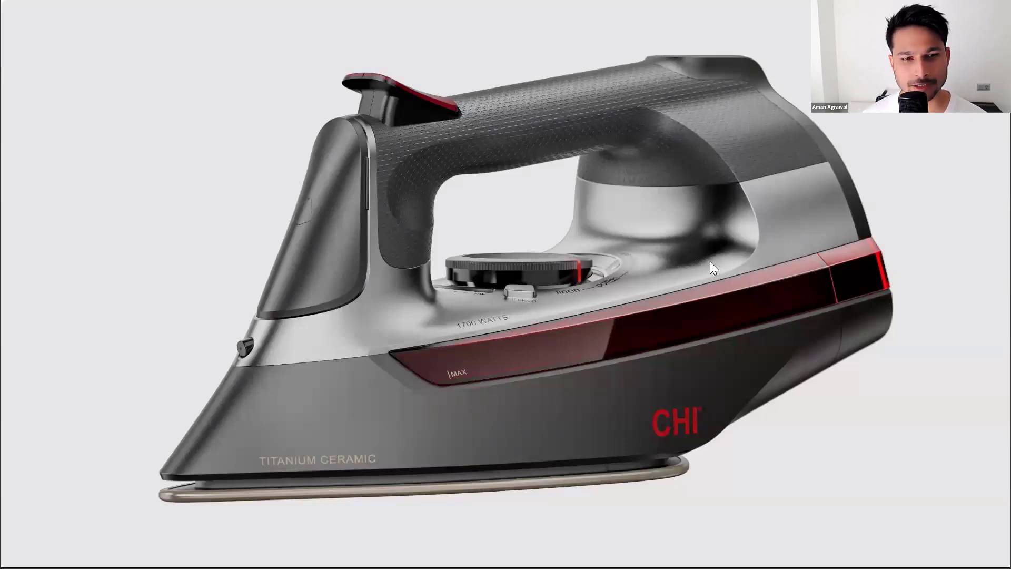
{"action": "key", "text": "Right"}
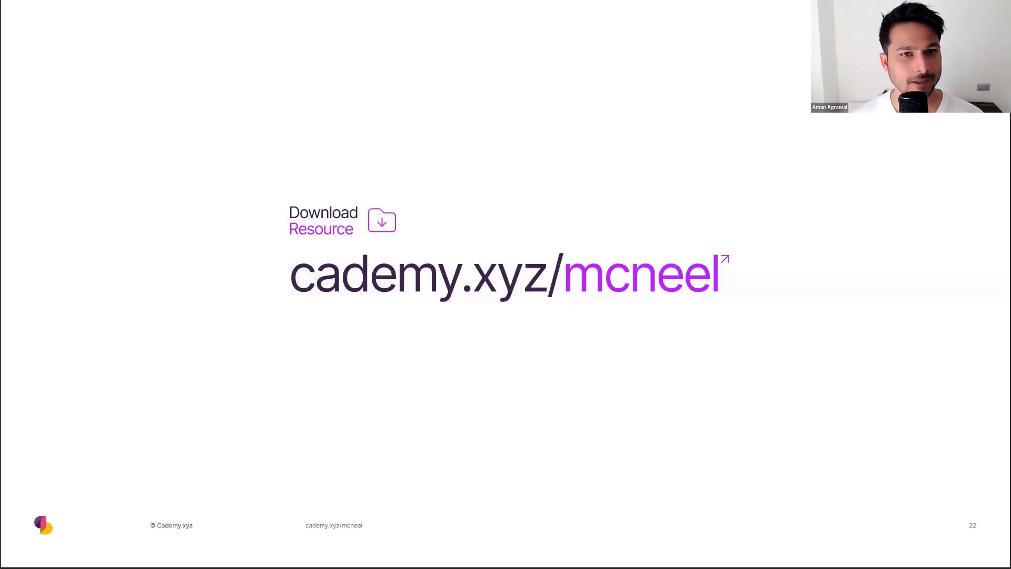
- Switch to the browser and open the Learn resources page of the Cademy website
{"action": "key", "text": "alt+Tab"}
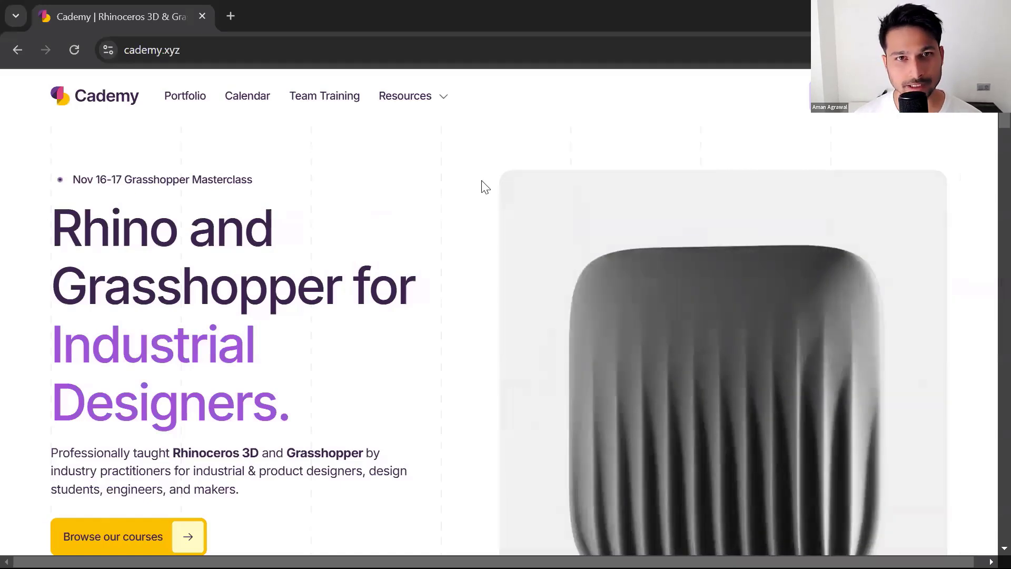
{"action": "left_click", "coordinate": [68, 101]}
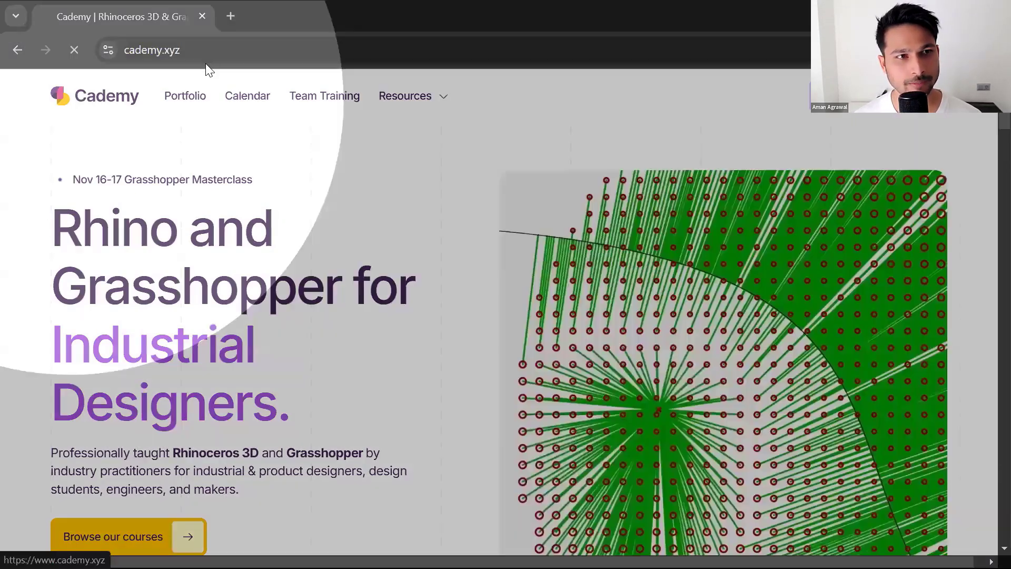
{"action": "left_click", "coordinate": [206, 52]}
{"action": "key", "text": "alt+Tab"}
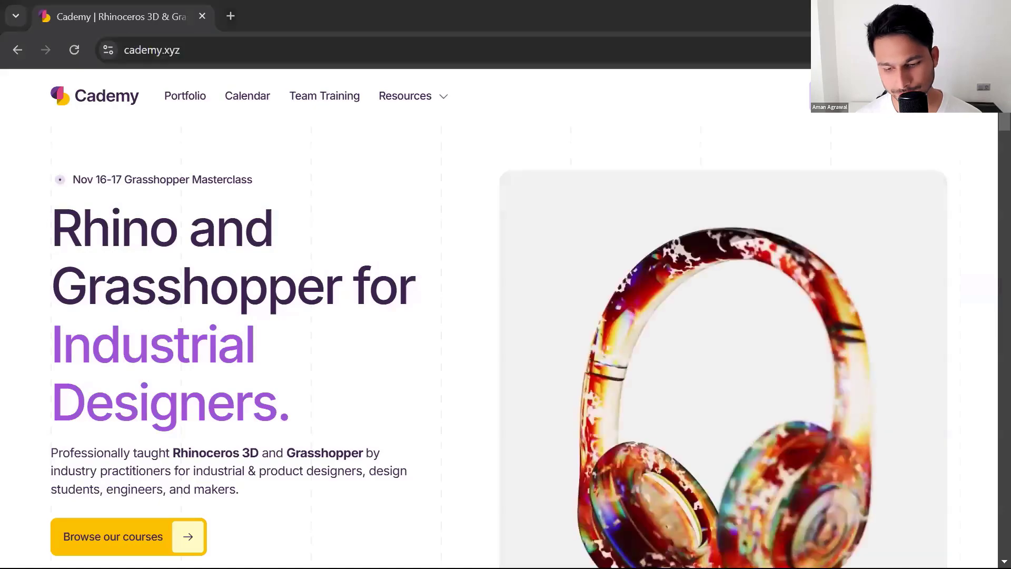
{"action": "left_click", "coordinate": [415, 100]}
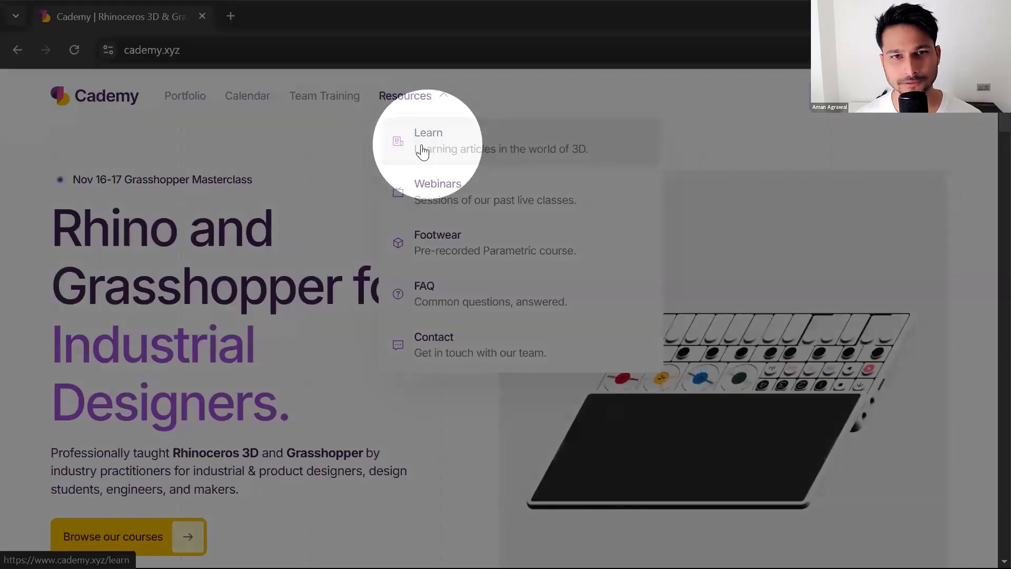
{"action": "left_click", "coordinate": [429, 150]}
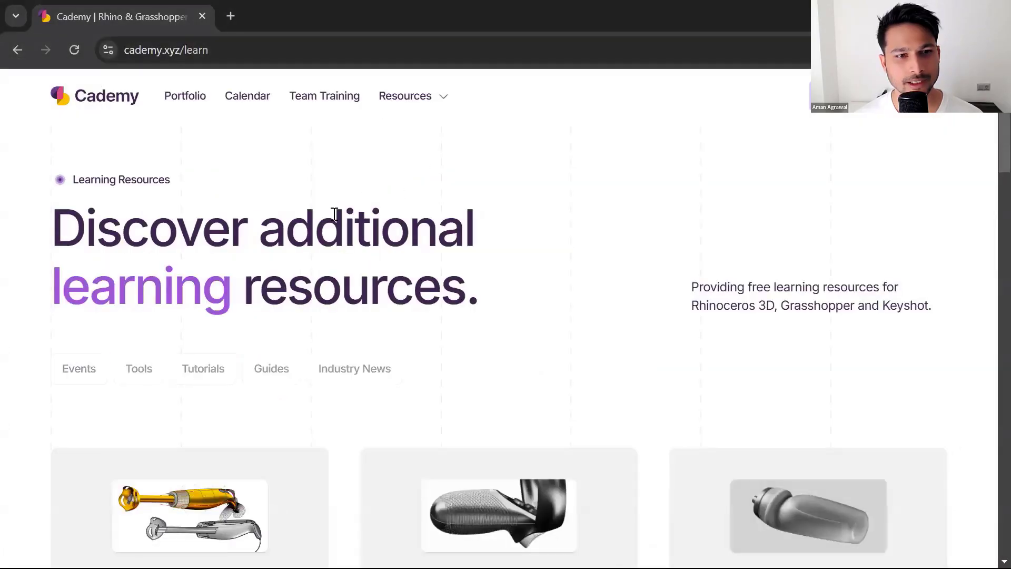
- Open the "Electrical Appliances in Rhino 3D & Grasshopper" tutorial and its linked Google Drive folder of downloadable files
{"action": "scroll", "coordinate": [335, 219], "scroll_direction": "down", "scroll_amount": 5}
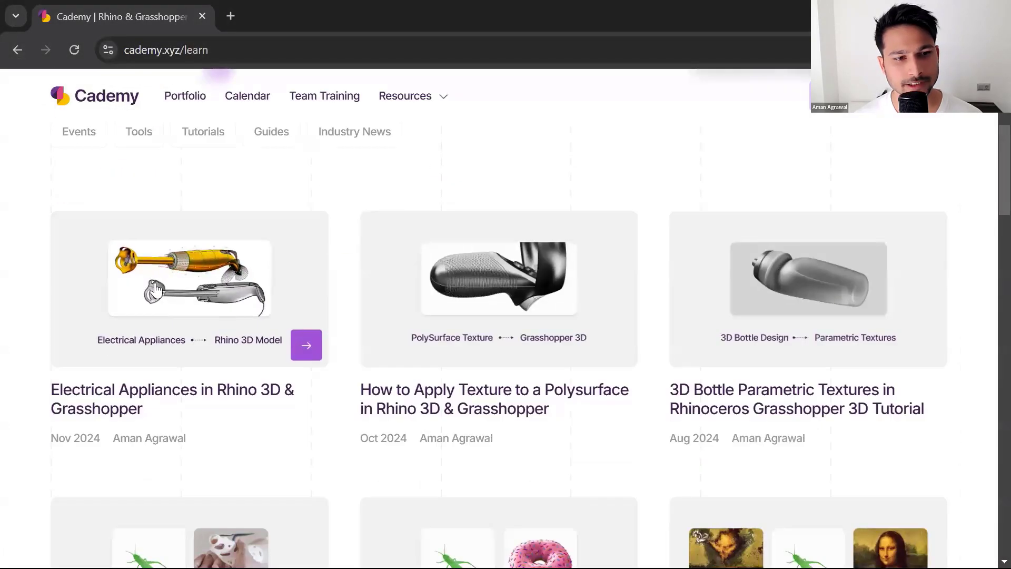
{"action": "left_click", "coordinate": [179, 300]}
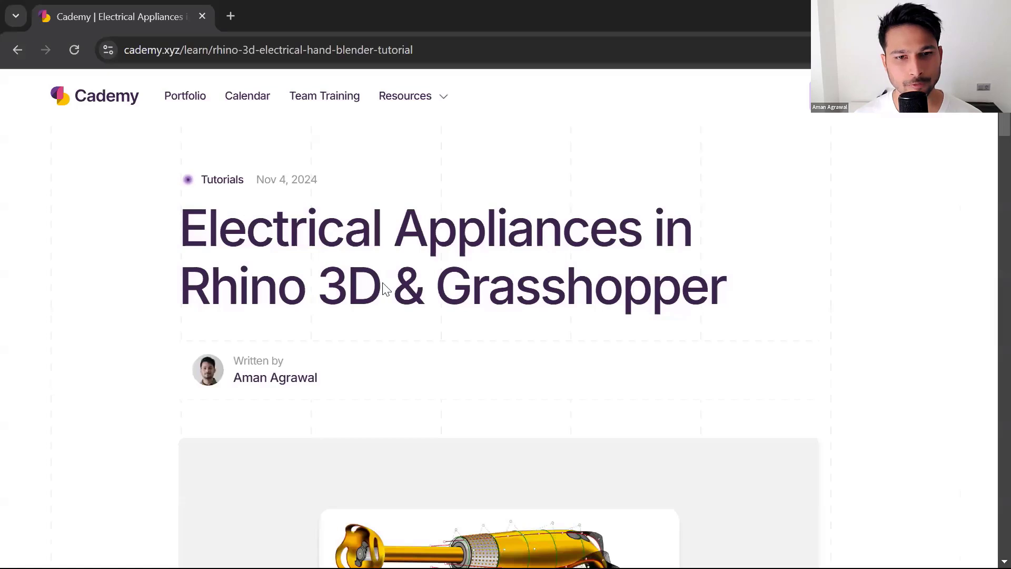
{"action": "scroll", "coordinate": [388, 287], "scroll_direction": "down", "scroll_amount": 10}
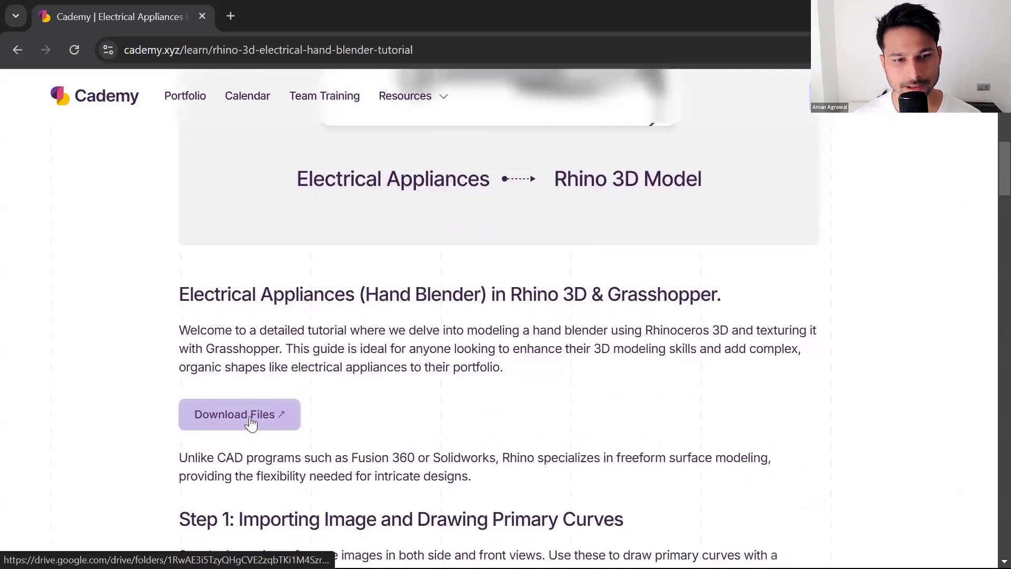
{"action": "left_click", "coordinate": [250, 422]}
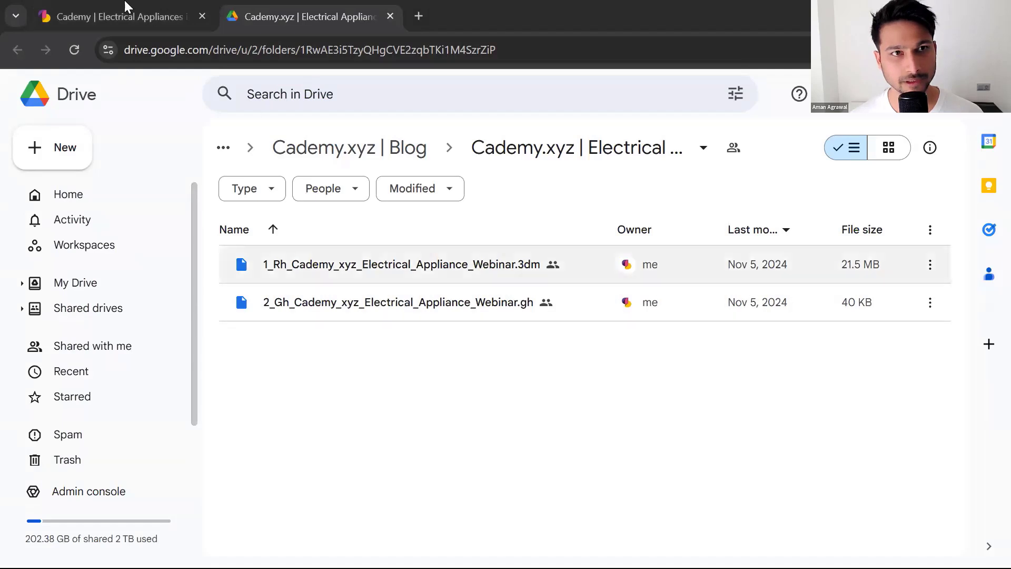
- Return to the hand blender tutorial and review its illustrated modelling steps, from drawing primary curves to the blade and bottom mechanism
{"action": "left_click", "coordinate": [110, 6]}
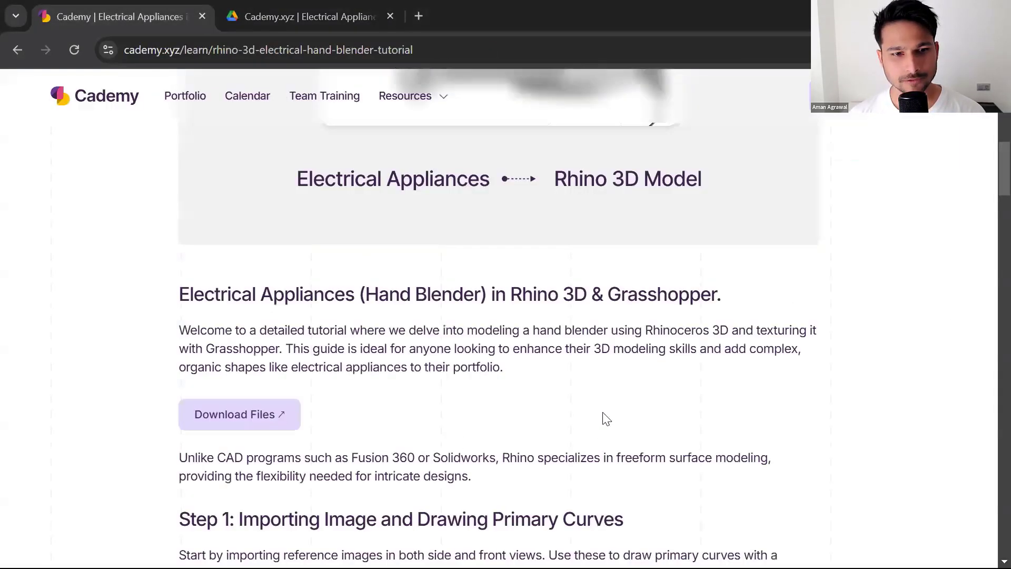
{"action": "scroll", "coordinate": [605, 417], "scroll_direction": "down", "scroll_amount": 5}
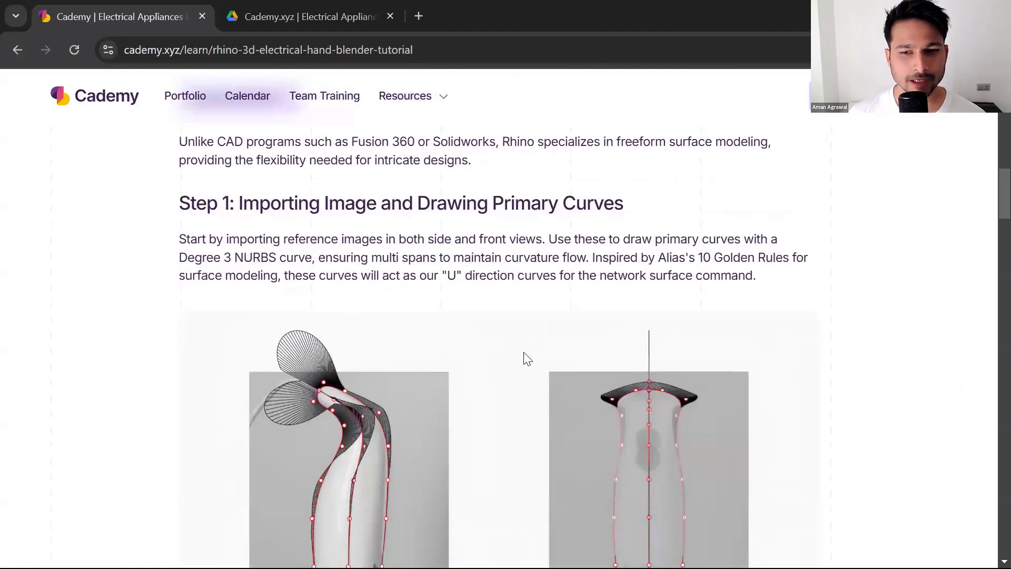
{"action": "scroll", "coordinate": [523, 355], "scroll_direction": "down", "scroll_amount": 3}
{"action": "scroll", "coordinate": [527, 356], "scroll_direction": "down", "scroll_amount": 4}
{"action": "scroll", "coordinate": [525, 356], "scroll_direction": "up", "scroll_amount": 6}
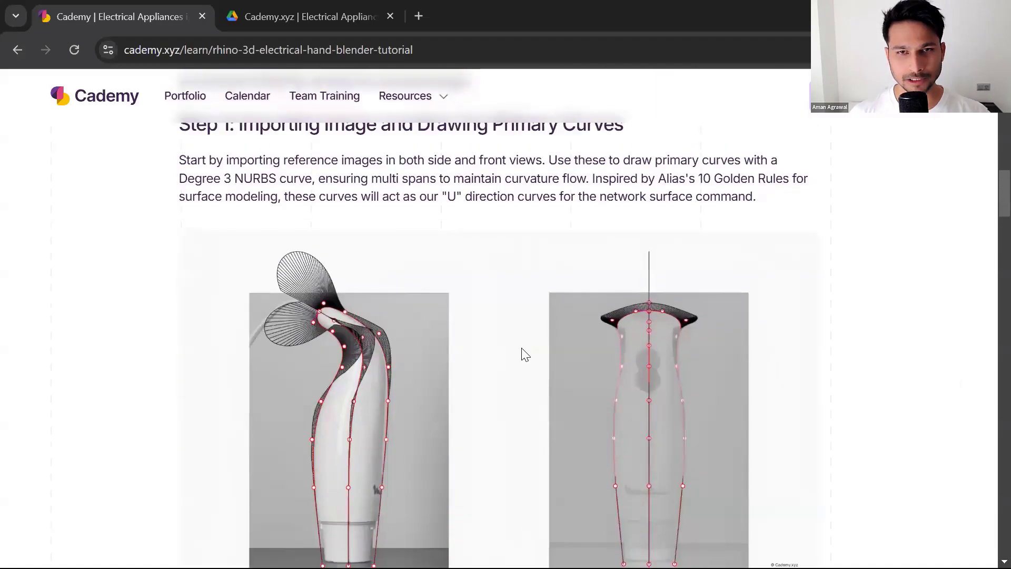
{"action": "scroll", "coordinate": [522, 359], "scroll_direction": "down", "scroll_amount": 20}
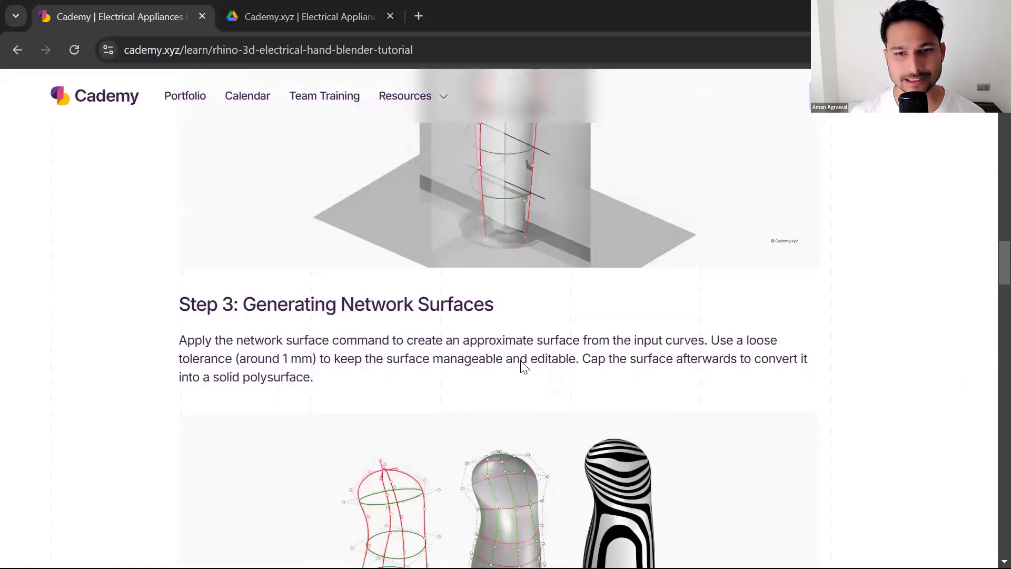
{"action": "scroll", "coordinate": [520, 363], "scroll_direction": "down", "scroll_amount": 20}
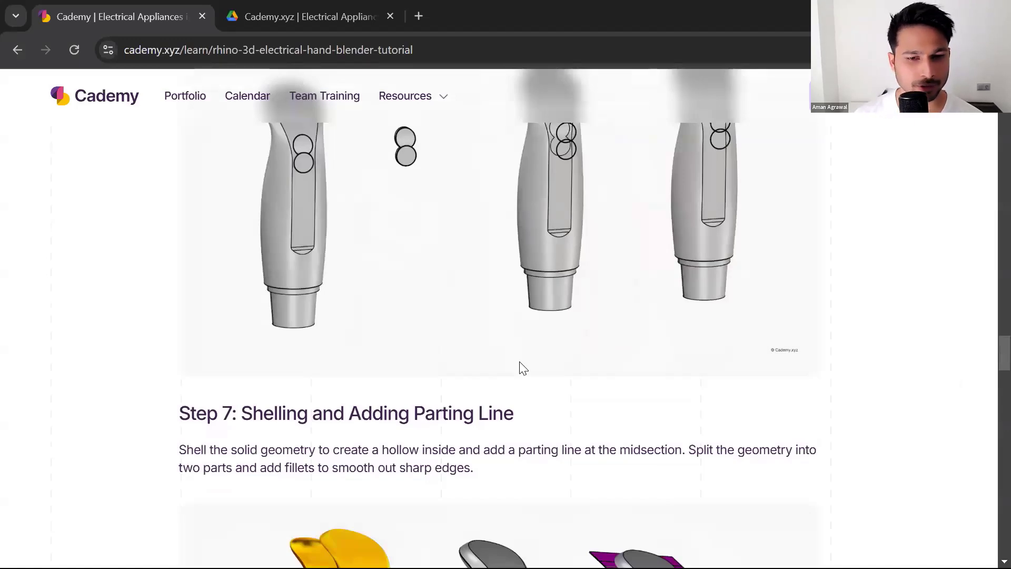
{"action": "scroll", "coordinate": [520, 367], "scroll_direction": "down", "scroll_amount": 12}
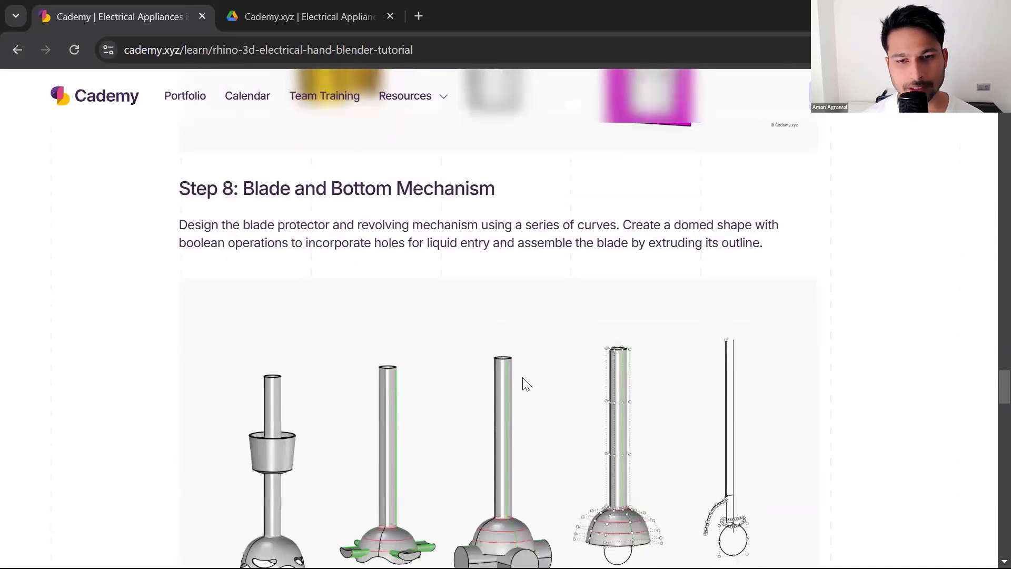
{"action": "scroll", "coordinate": [653, 379], "scroll_direction": "down", "scroll_amount": 3}
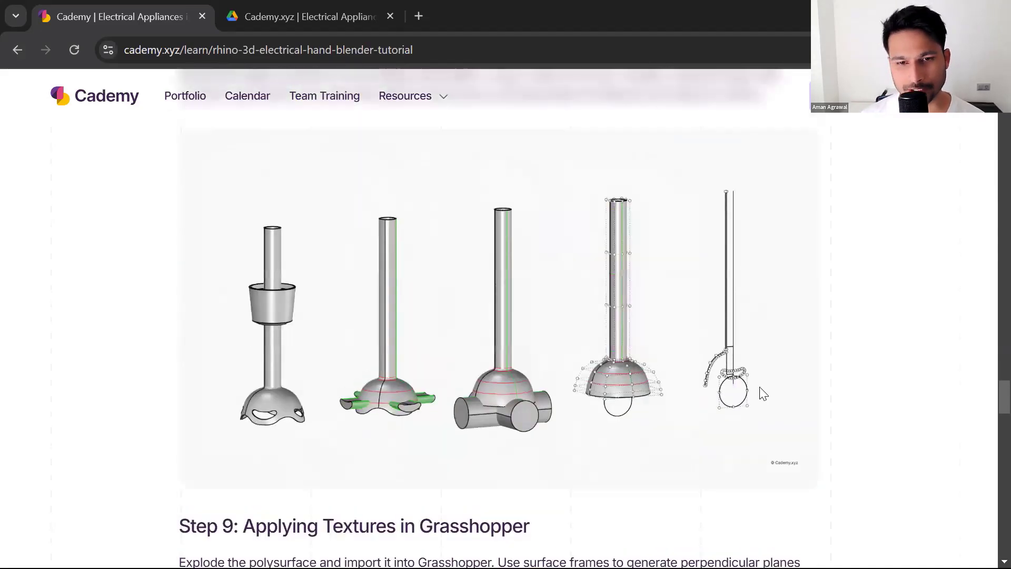
{"action": "scroll", "coordinate": [444, 350], "scroll_direction": "up", "scroll_amount": 20}
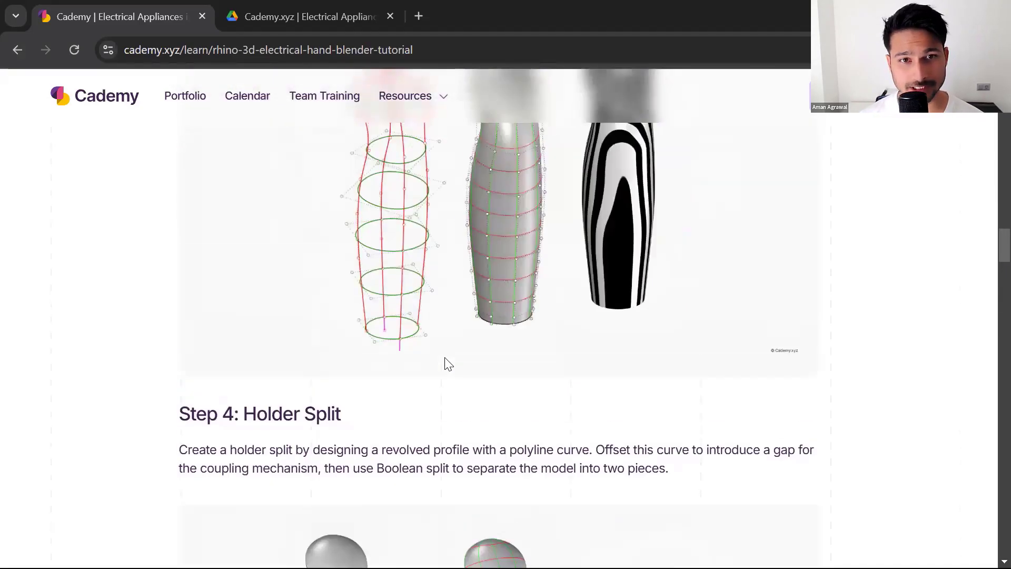
{"action": "scroll", "coordinate": [445, 358], "scroll_direction": "up", "scroll_amount": 20}
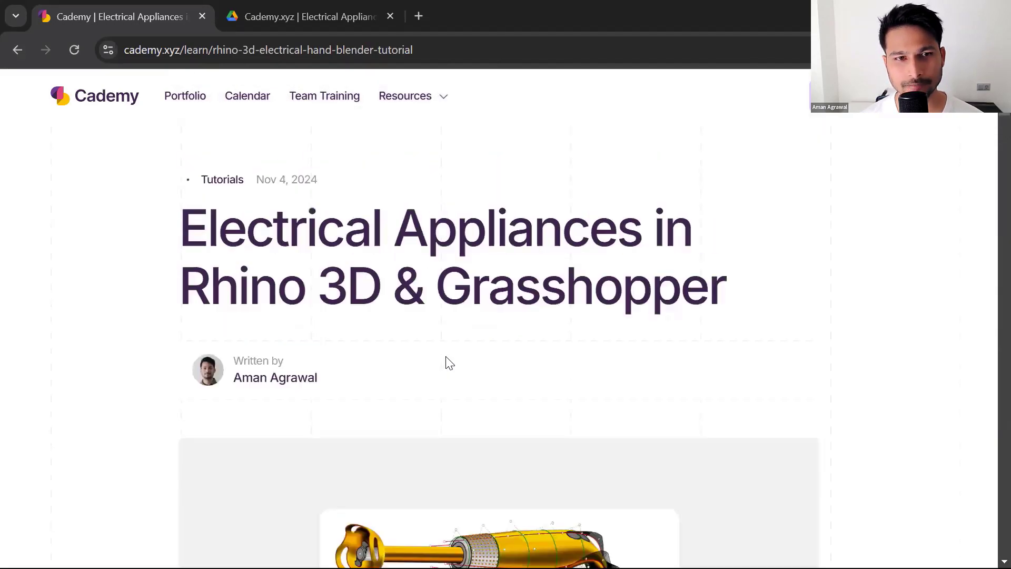
- Open the Autodesk Alias help link under Step 1 of the tutorial and place its page directly after the tutorial's tab
{"action": "scroll", "coordinate": [449, 363], "scroll_direction": "down", "scroll_amount": 15}
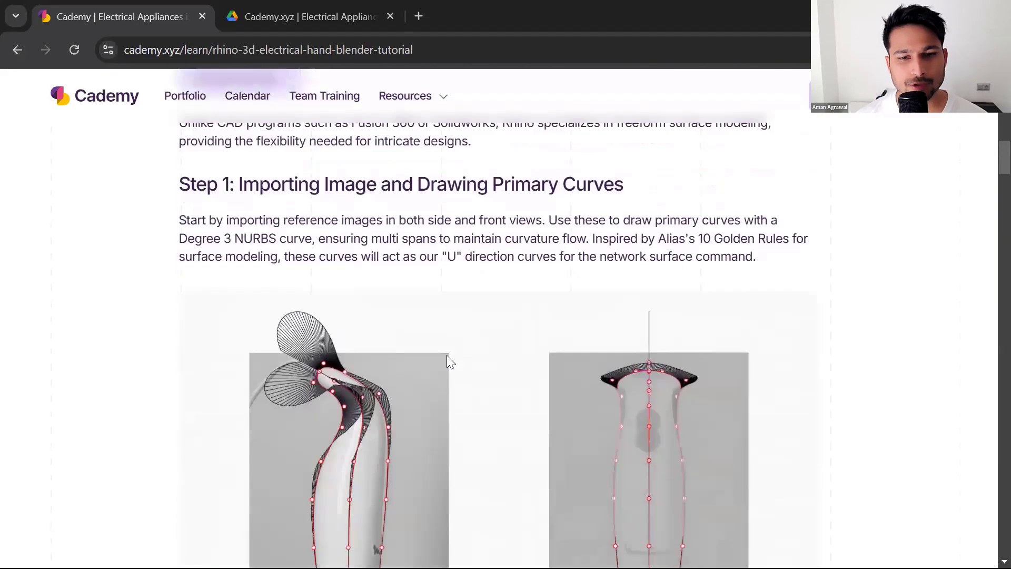
{"action": "scroll", "coordinate": [447, 355], "scroll_direction": "down", "scroll_amount": 5}
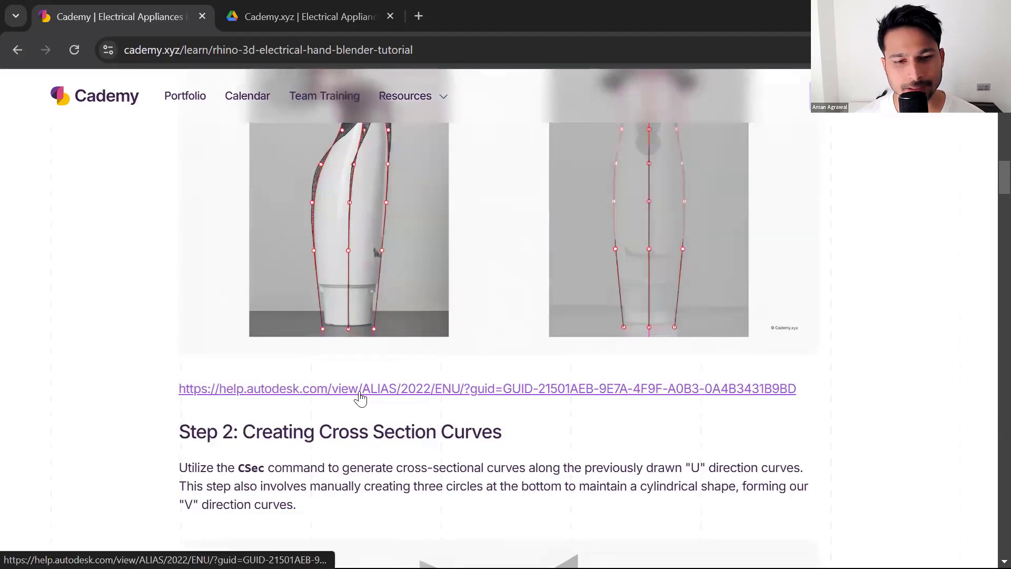
{"action": "left_click", "coordinate": [284, 399]}
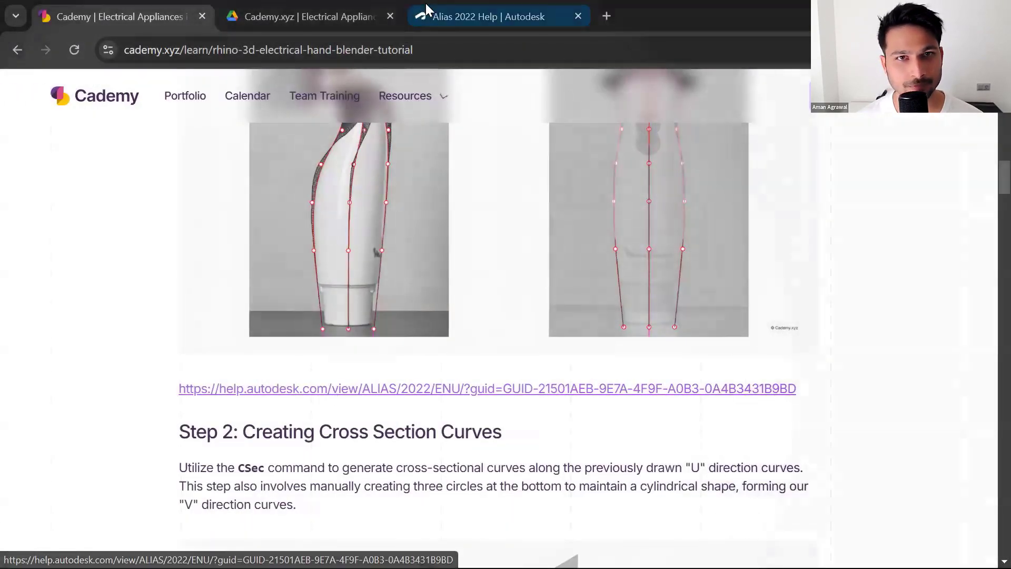
{"action": "left_click_drag", "start_coordinate": [427, 10], "coordinate": [295, 11]}
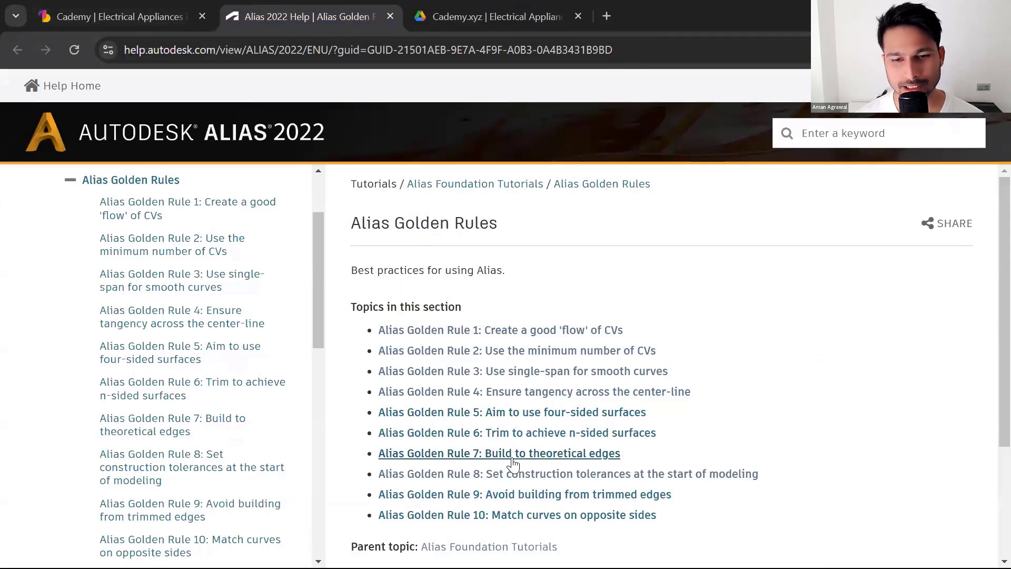
- Close the Alias Golden Rules, Google Drive and tutorial pages to return to the McNeel x Cademy presentation
{"action": "middle_click", "coordinate": [316, 14]}
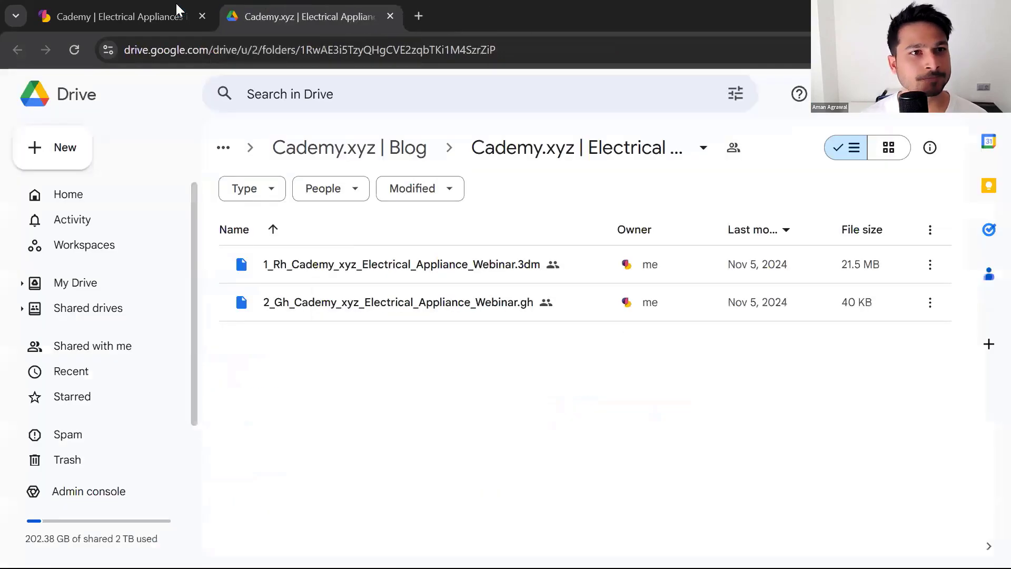
{"action": "middle_click", "coordinate": [244, 12]}
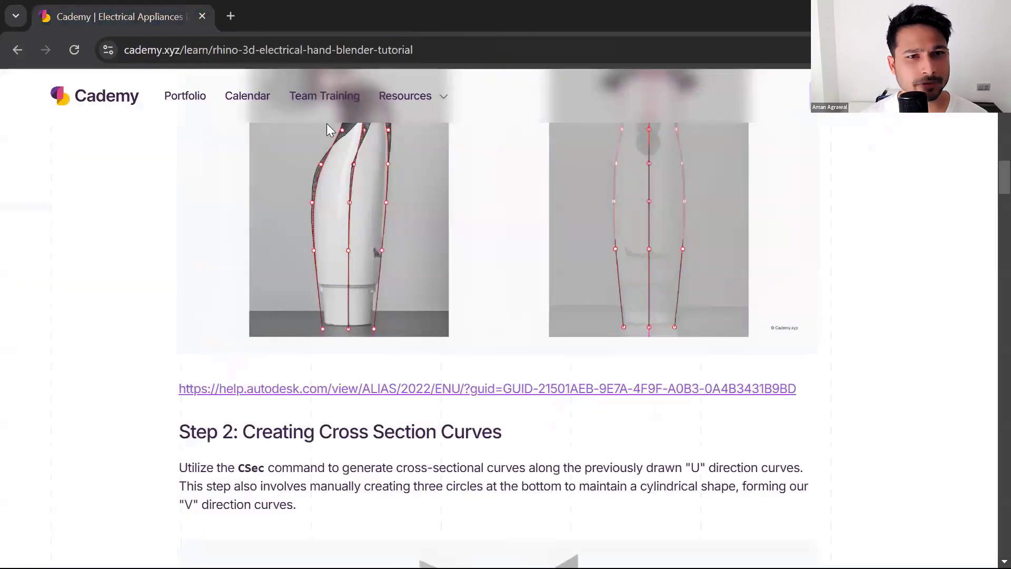
{"action": "middle_click", "coordinate": [185, 24]}
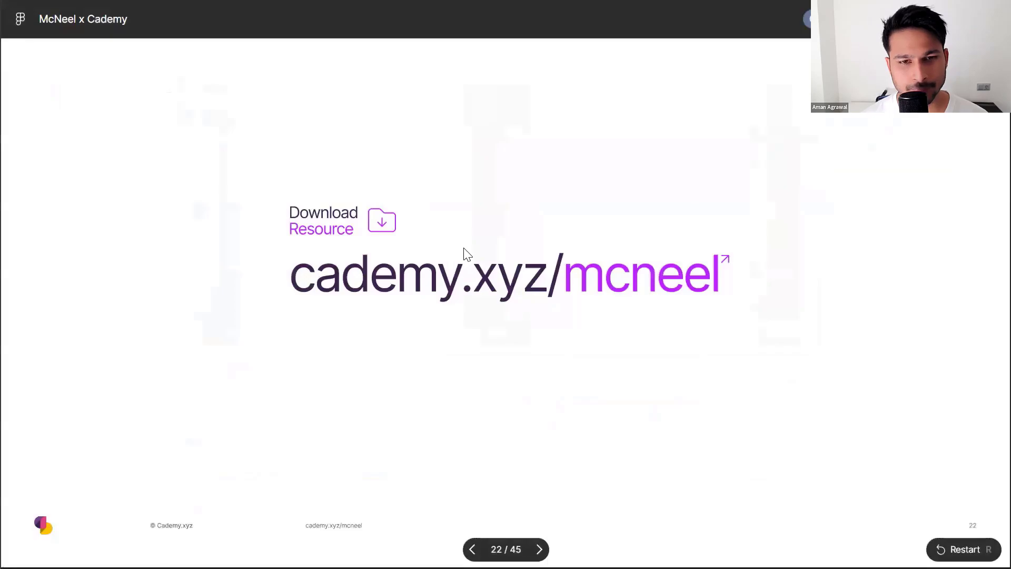
- Advance the presentation through the hand blender slides, from primary curves and sections to the finished model and its Grasshopper texture definition
{"action": "key", "text": "Right"}
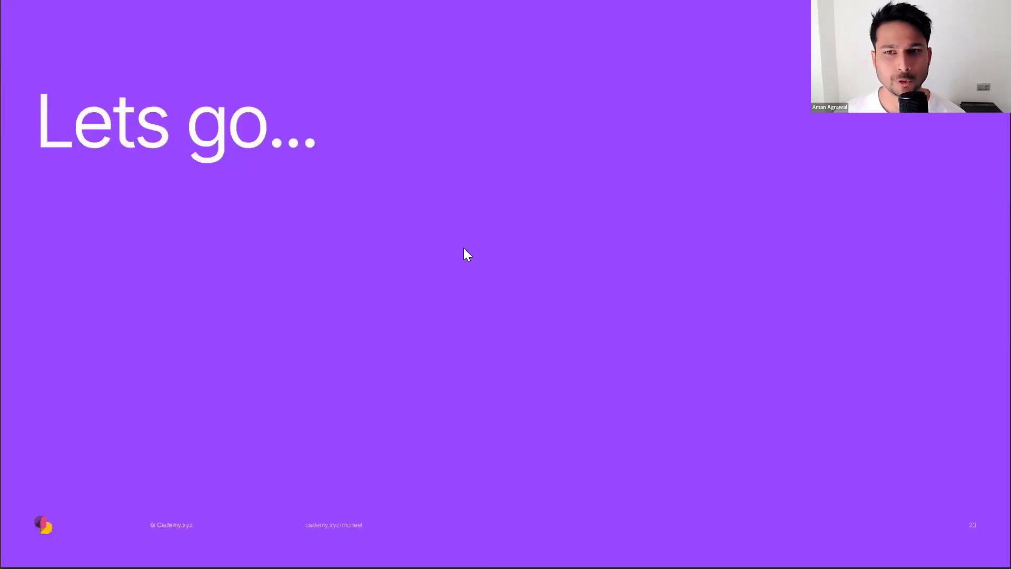
{"action": "key", "text": "Right"}
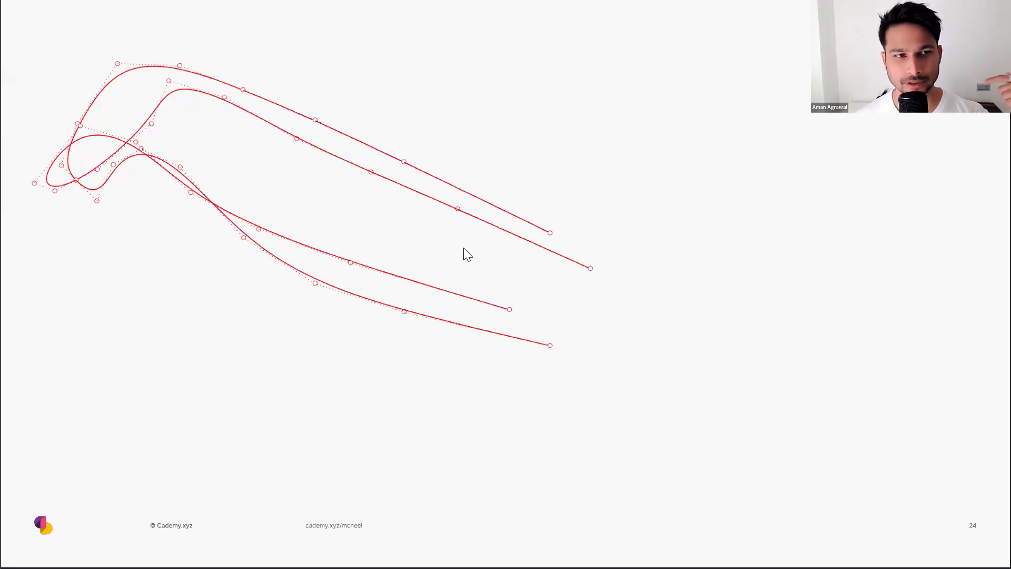
{"action": "key", "text": "Right"}
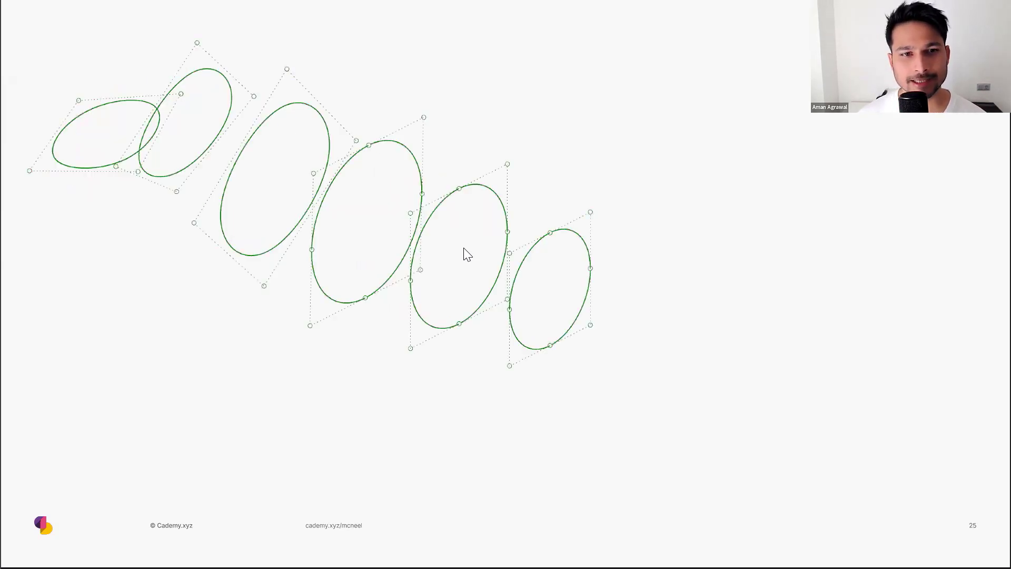
{"action": "key", "text": "Right"}
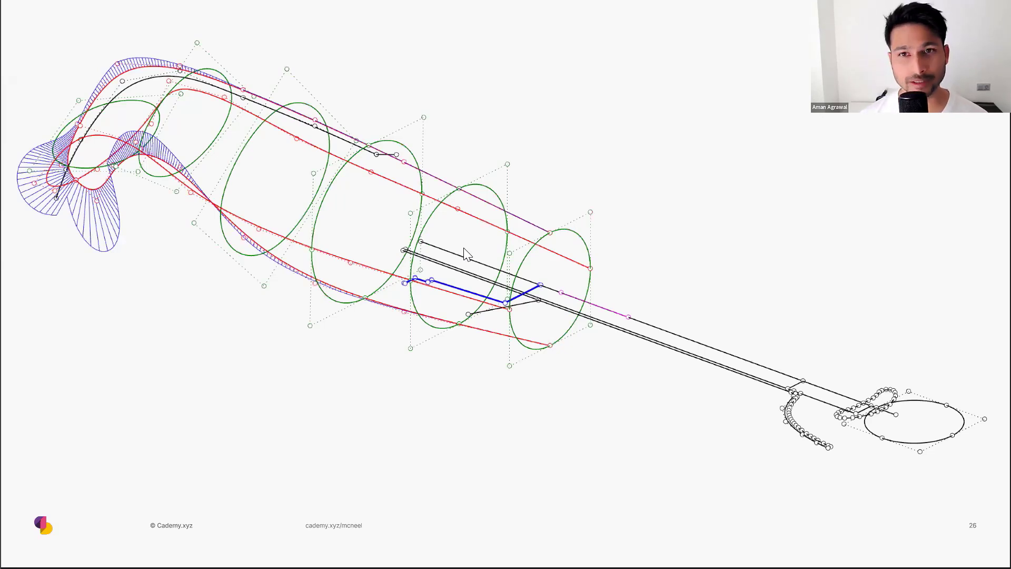
{"action": "key", "text": "ctrl"}
{"action": "key", "text": "ctrl"}
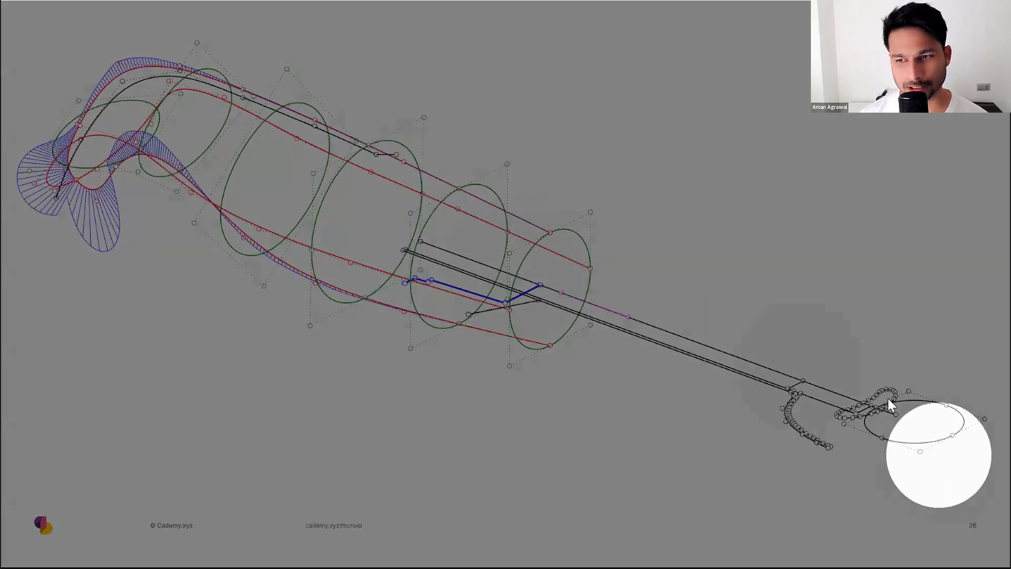
{"action": "left_click", "coordinate": [511, 347]}
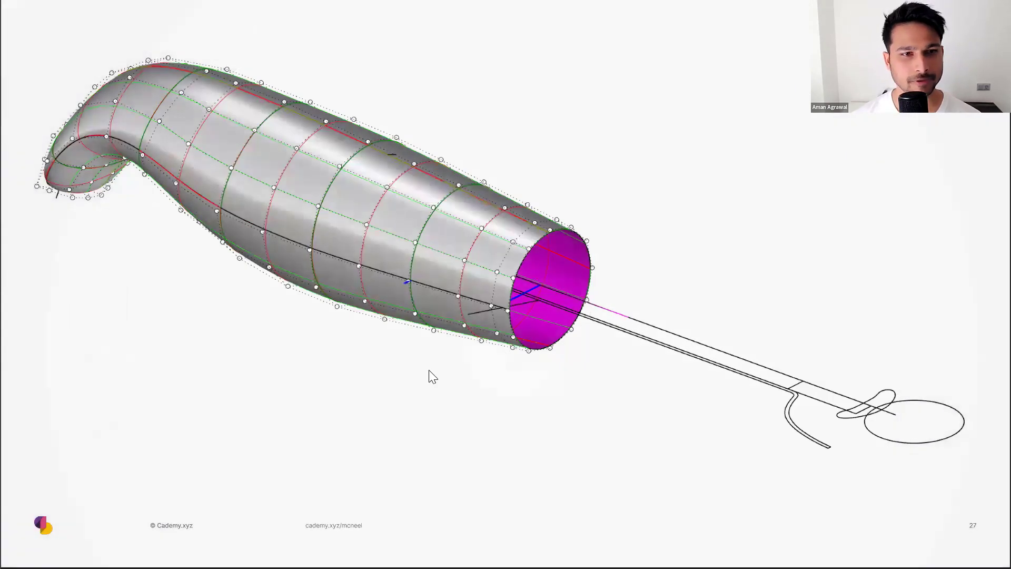
{"action": "left_click", "coordinate": [430, 372]}
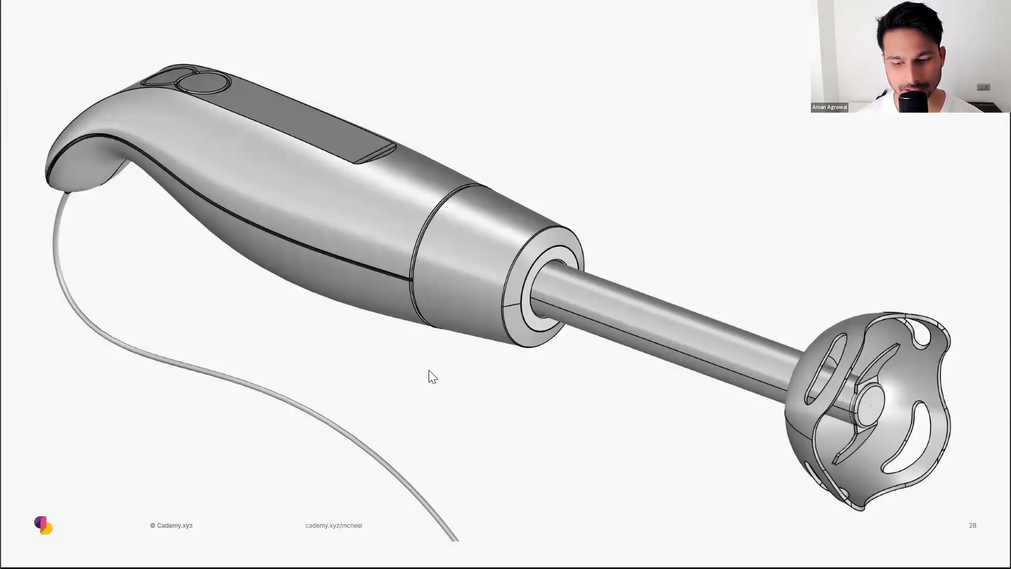
{"action": "left_click", "coordinate": [432, 376]}
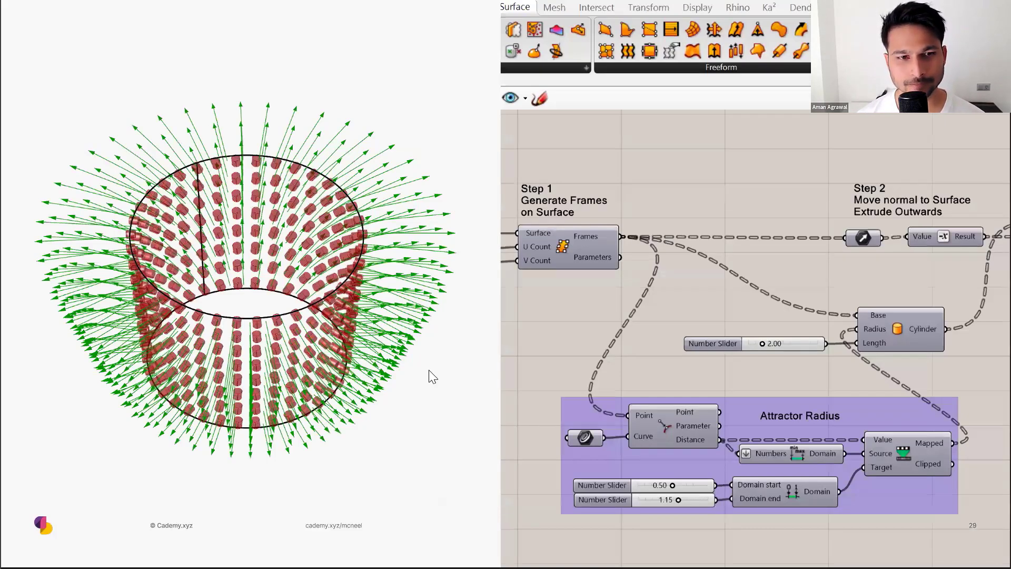
{"action": "key", "text": "Right"}
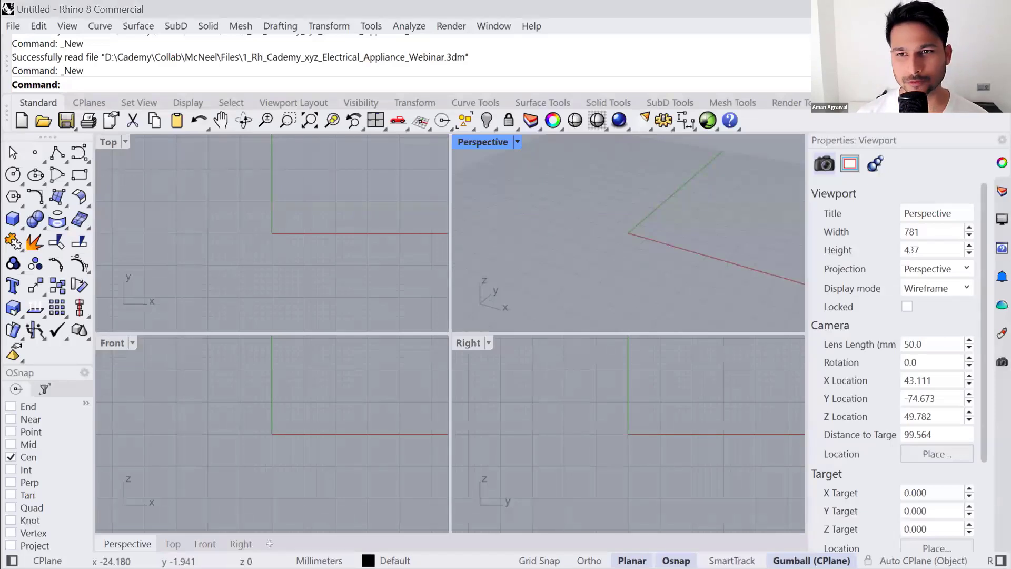
- Switch to the Files folder and open the 1_Rh_Cademy_xyz_Electrical_Appliance_Webinar model in Rhino, using the Open file option
{"action": "key", "text": "alt+Tab"}
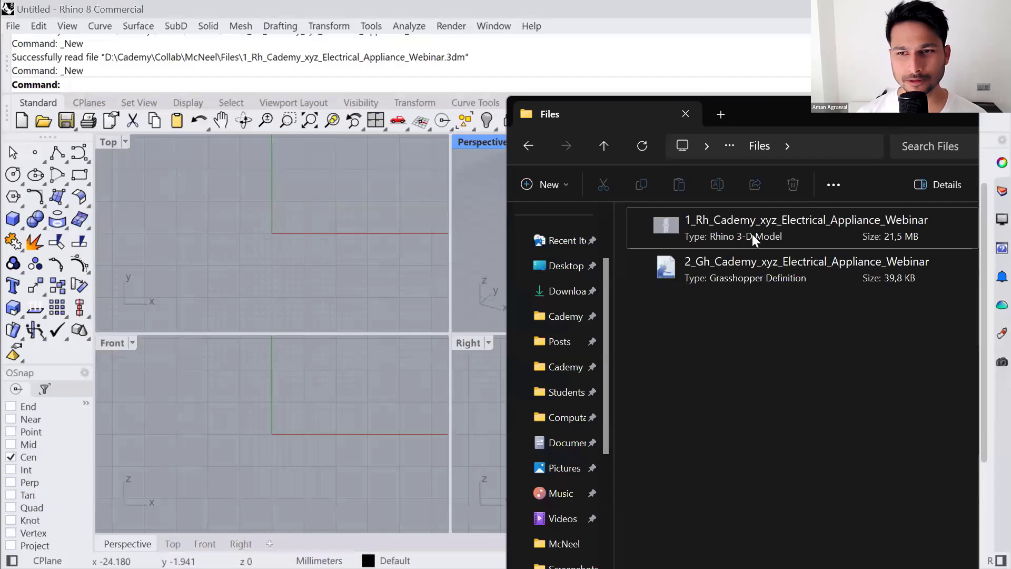
{"action": "left_click", "coordinate": [733, 224]}
{"action": "key", "text": "ctrl"}
{"action": "key", "text": "ctrl"}
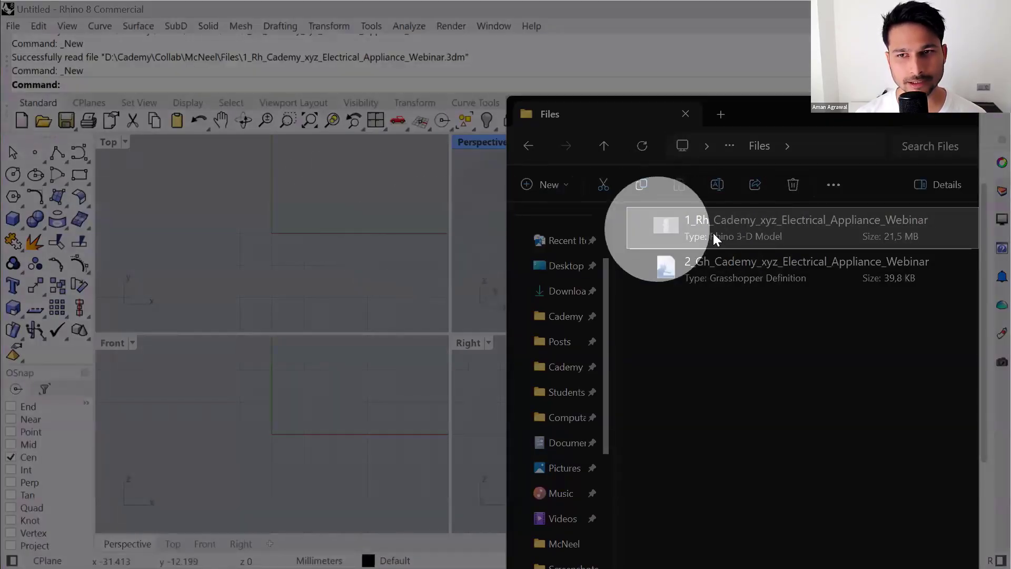
{"action": "left_click_drag", "start_coordinate": [737, 229], "coordinate": [423, 246]}
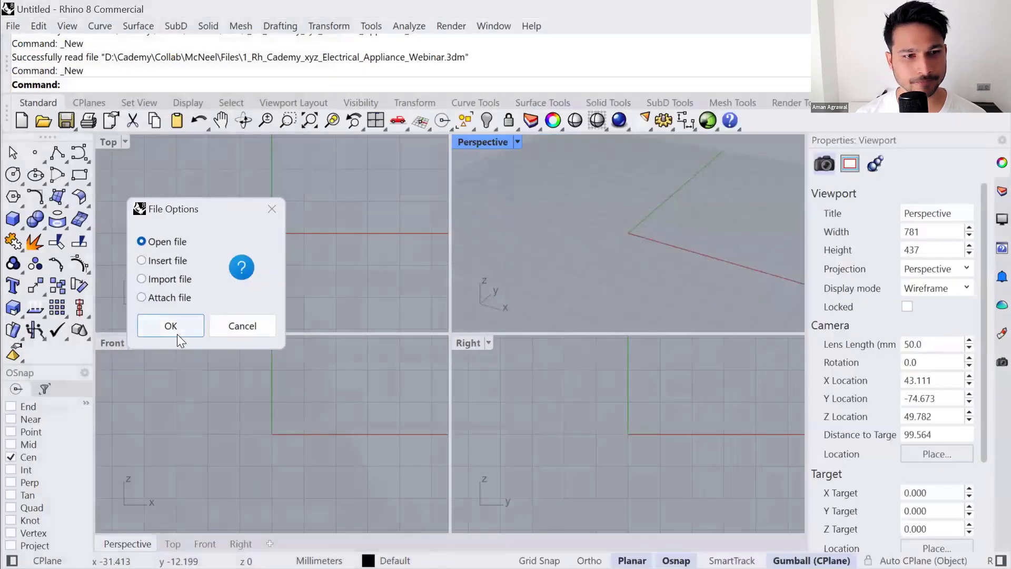
{"action": "left_click_drag", "start_coordinate": [207, 204], "coordinate": [466, 200]}
{"action": "key", "text": "ctrl"}
{"action": "key", "text": "ctrl"}
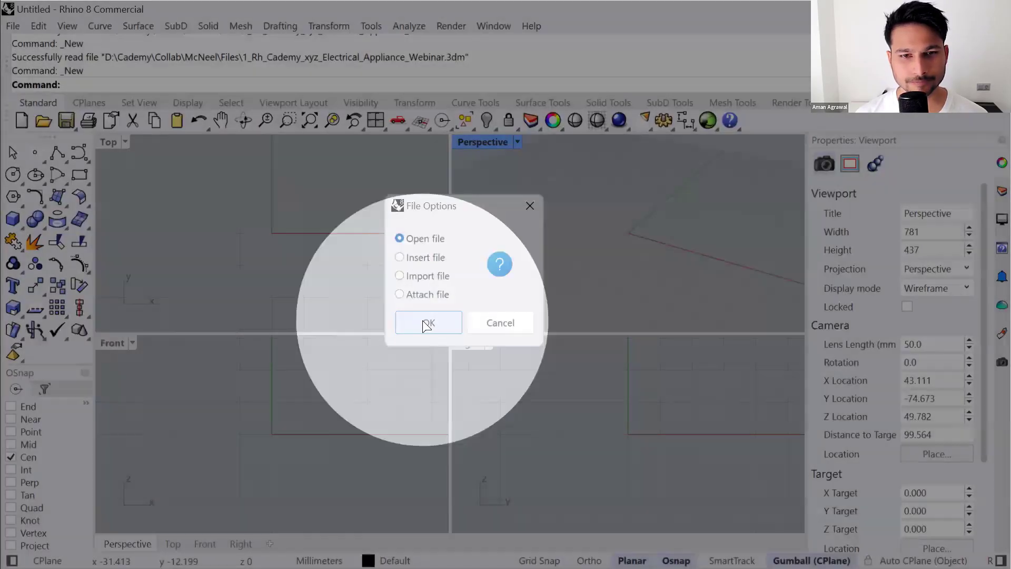
{"action": "left_click", "coordinate": [428, 323]}
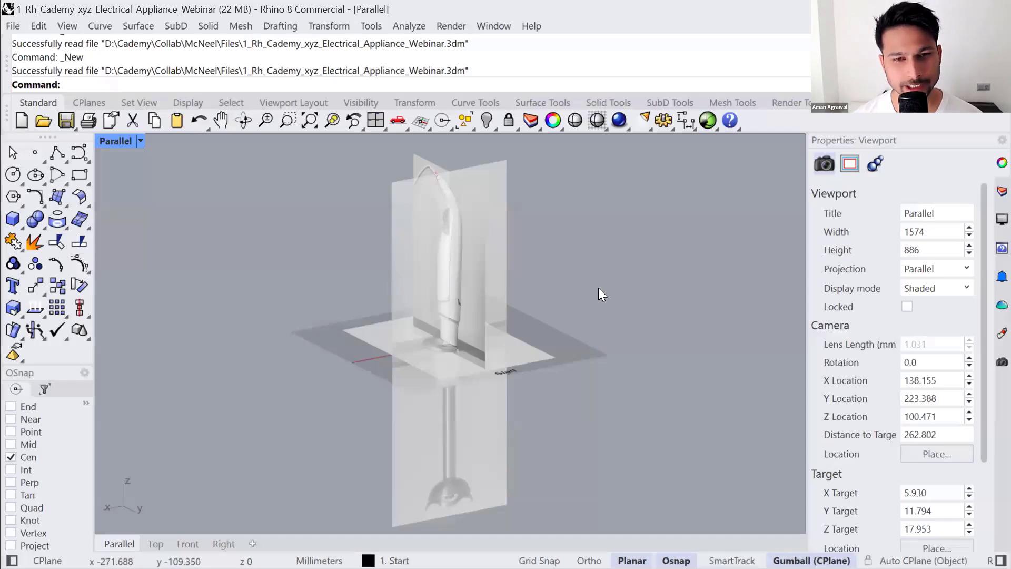
- Examine the hand blender reference images on their crossing planes from several angles, from the cable end down to the blade guard
{"action": "right_click_drag", "start_coordinate": [515, 339], "coordinate": [608, 316]}
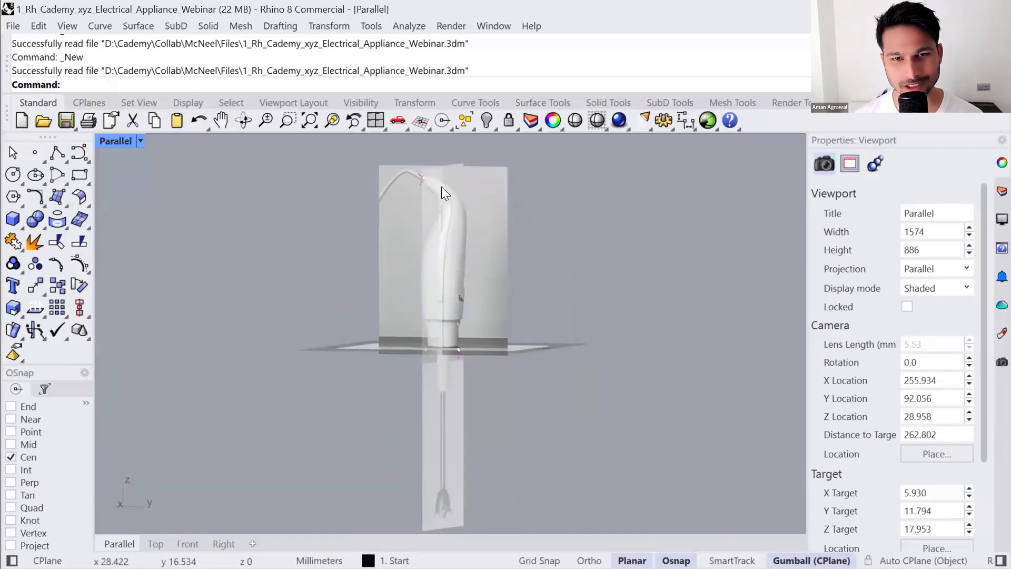
{"action": "right_click_drag", "start_coordinate": [497, 291], "coordinate": [451, 301]}
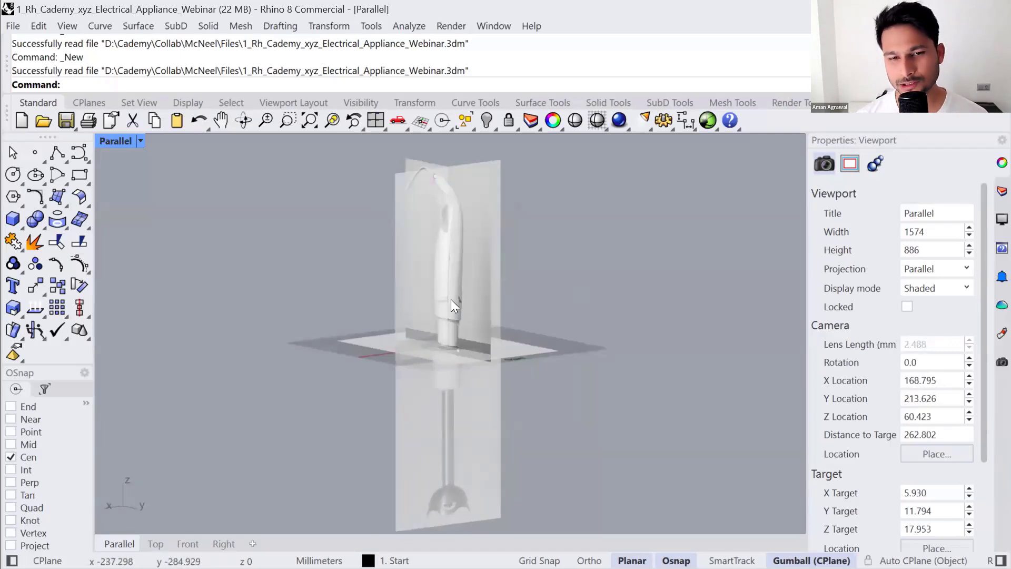
{"action": "right_click_drag", "start_coordinate": [451, 299], "coordinate": [442, 183]}
{"action": "right_click_drag", "start_coordinate": [429, 238], "coordinate": [428, 181]}
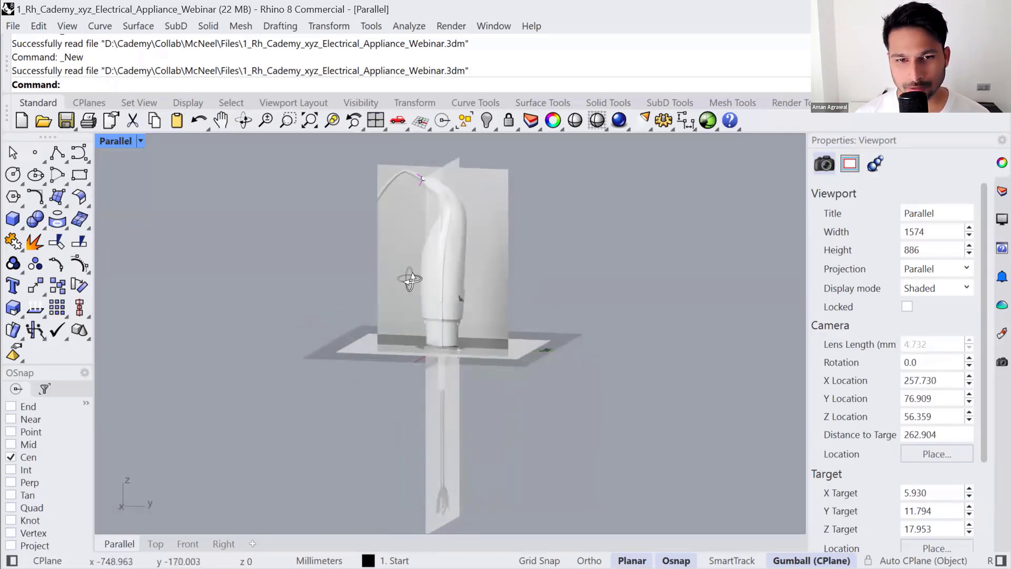
{"action": "right_click_drag", "start_coordinate": [409, 278], "coordinate": [444, 219]}
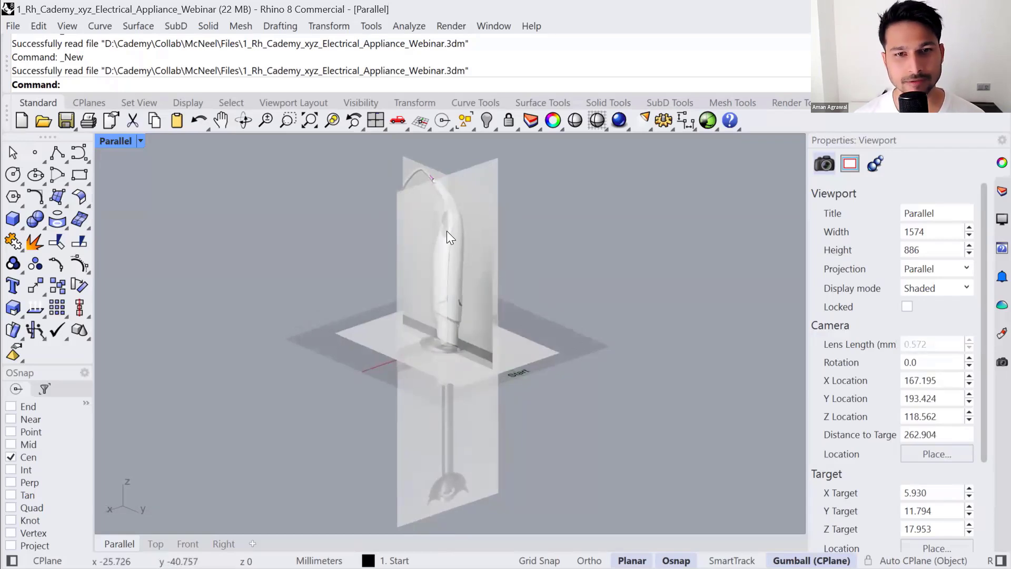
{"action": "scroll", "coordinate": [467, 194], "scroll_direction": "up", "scroll_amount": 5}
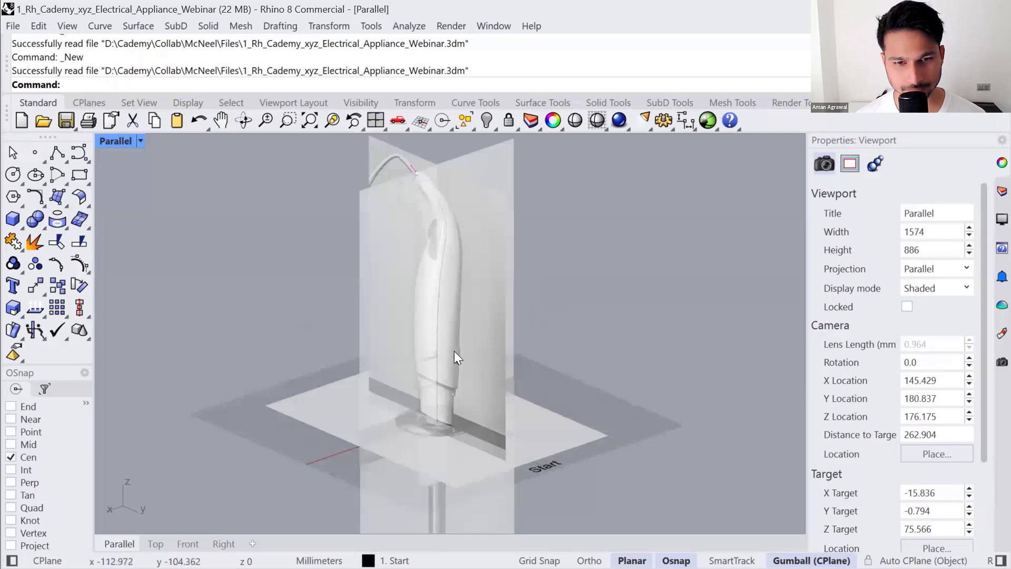
{"action": "scroll", "coordinate": [455, 351], "scroll_direction": "down", "scroll_amount": 3}
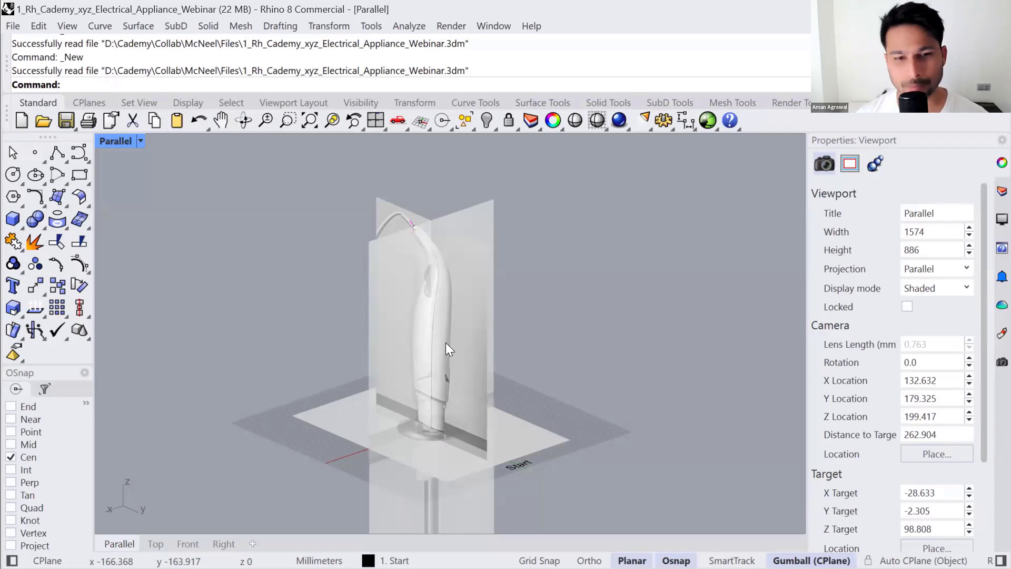
{"action": "left_click", "coordinate": [19, 230]}
{"action": "left_click", "coordinate": [58, 227]}
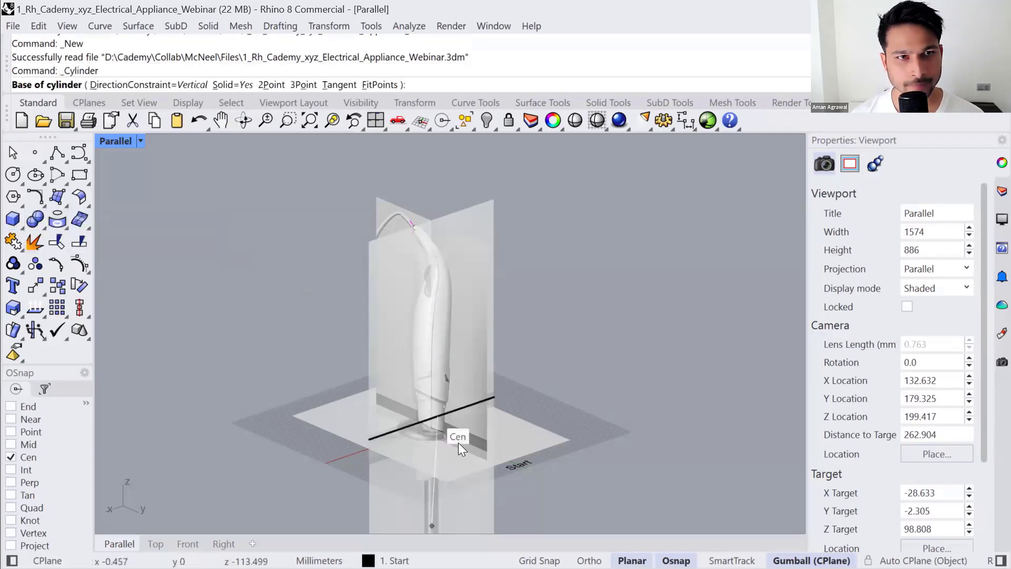
{"action": "type", "text": "0"}
{"action": "key", "text": "Return"}
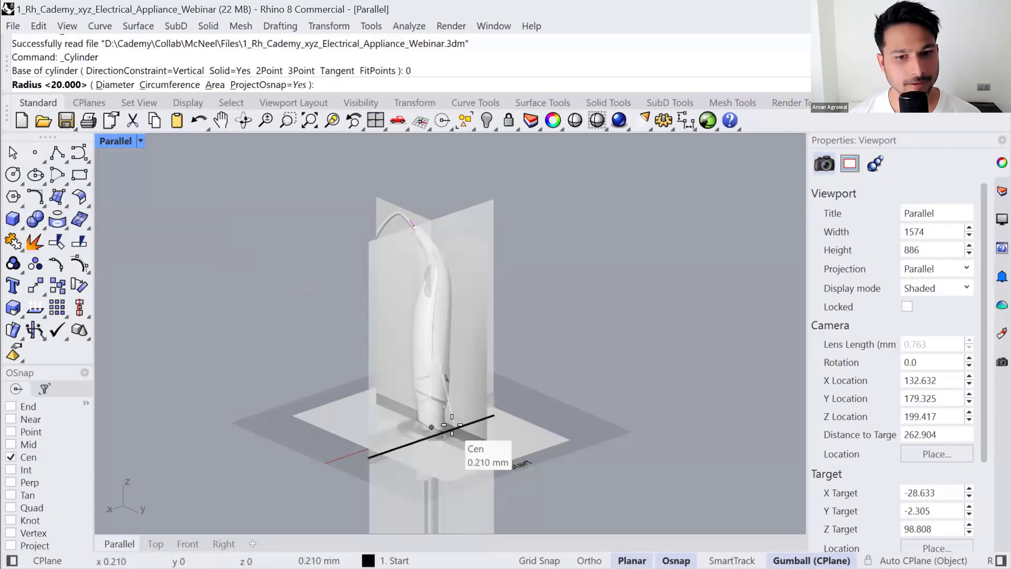
{"action": "key", "text": "Escape"}
- Draw a non-solid vertical cylinder about 222 mm tall from the origin, enclosing the hand blender's handle in the reference images
{"action": "key", "text": "Return"}
{"action": "left_click", "coordinate": [234, 84]}
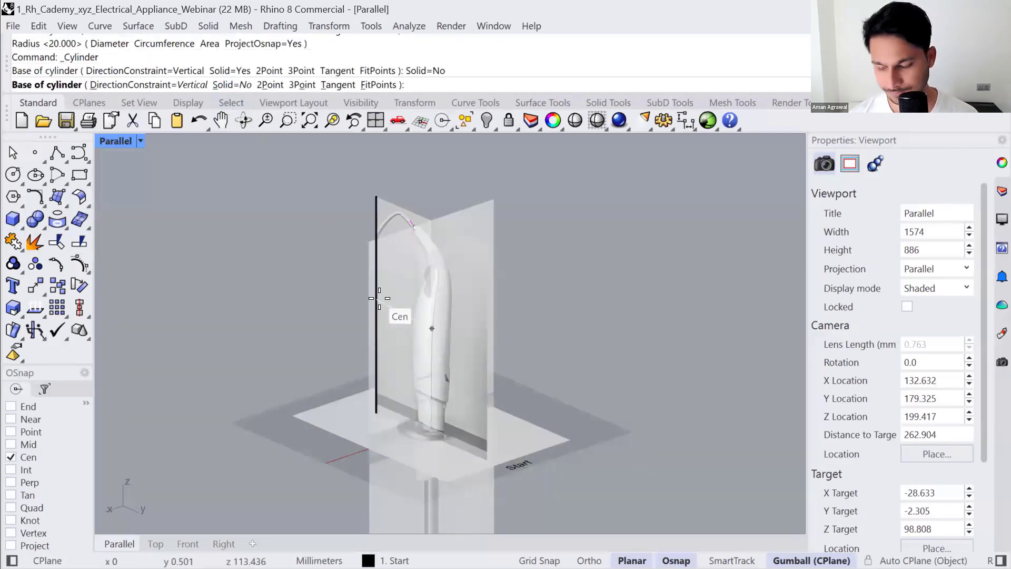
{"action": "type", "text": "0"}
{"action": "key", "text": "Return"}
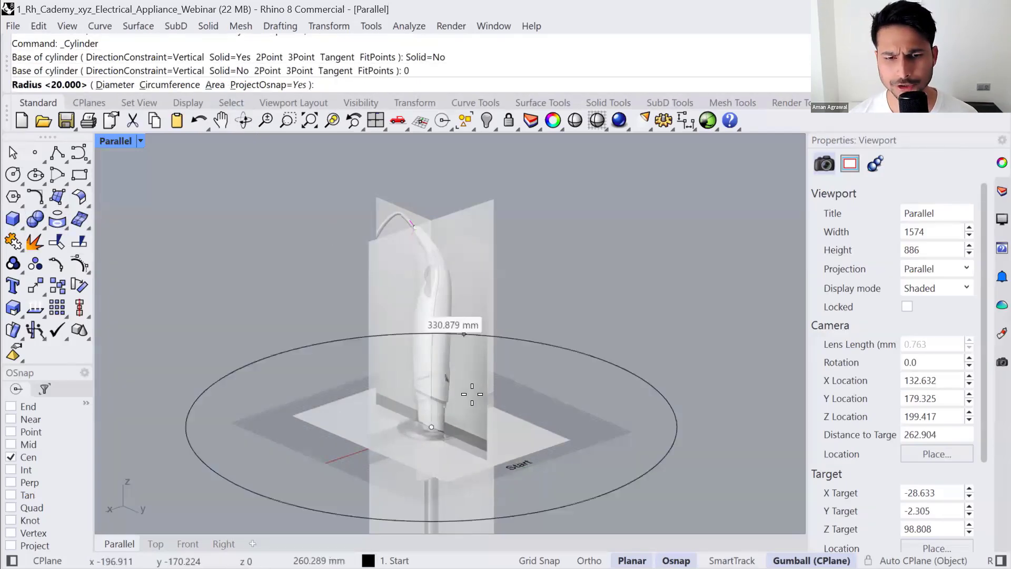
{"action": "left_click", "coordinate": [464, 435]}
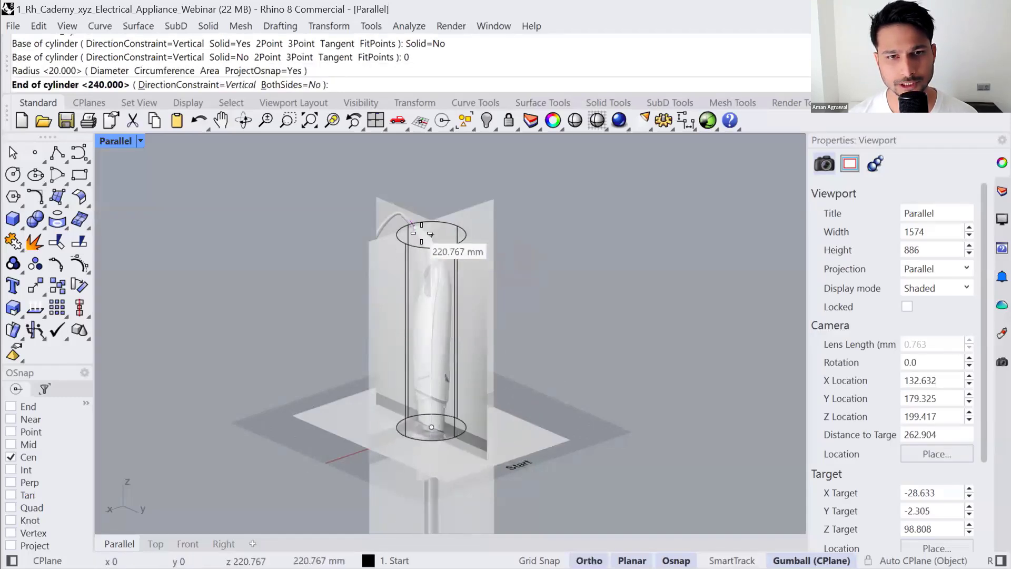
{"action": "scroll", "coordinate": [396, 232], "scroll_direction": "up", "scroll_amount": 2}
{"action": "scroll", "coordinate": [422, 237], "scroll_direction": "up", "scroll_amount": 2}
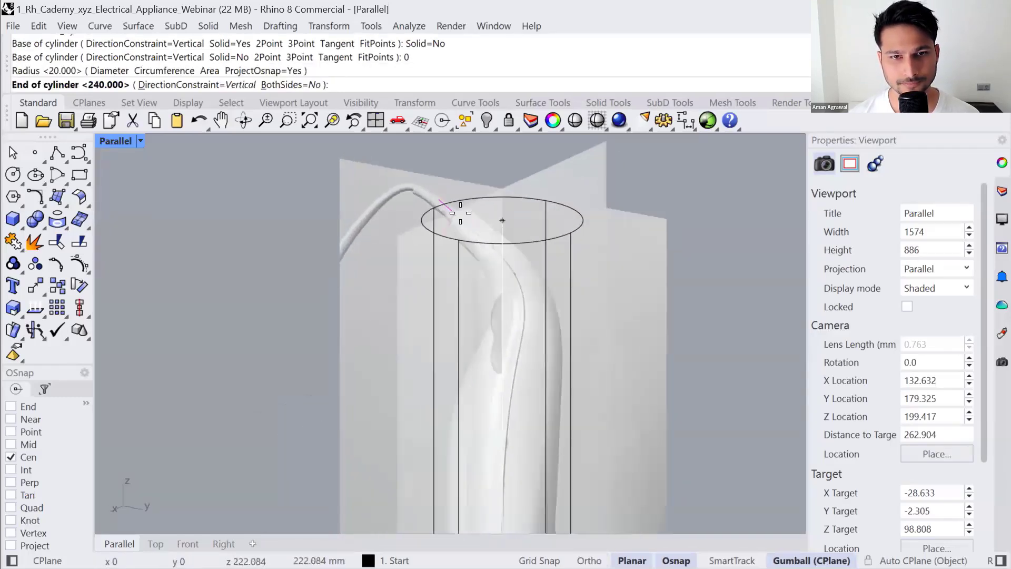
{"action": "left_click", "coordinate": [461, 219]}
{"action": "left_click", "coordinate": [524, 253]}
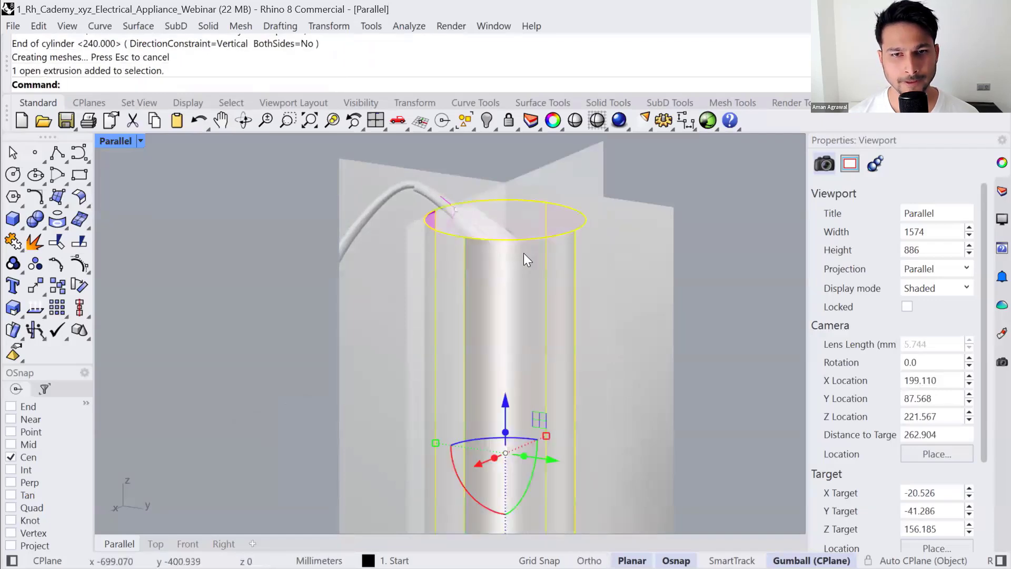
- Rebuild the cylinder surface with a point count of 8 in U and 8 in V, degree 3 in both directions
{"action": "type", "text": "Rebuild"}
{"action": "key", "text": "Return"}
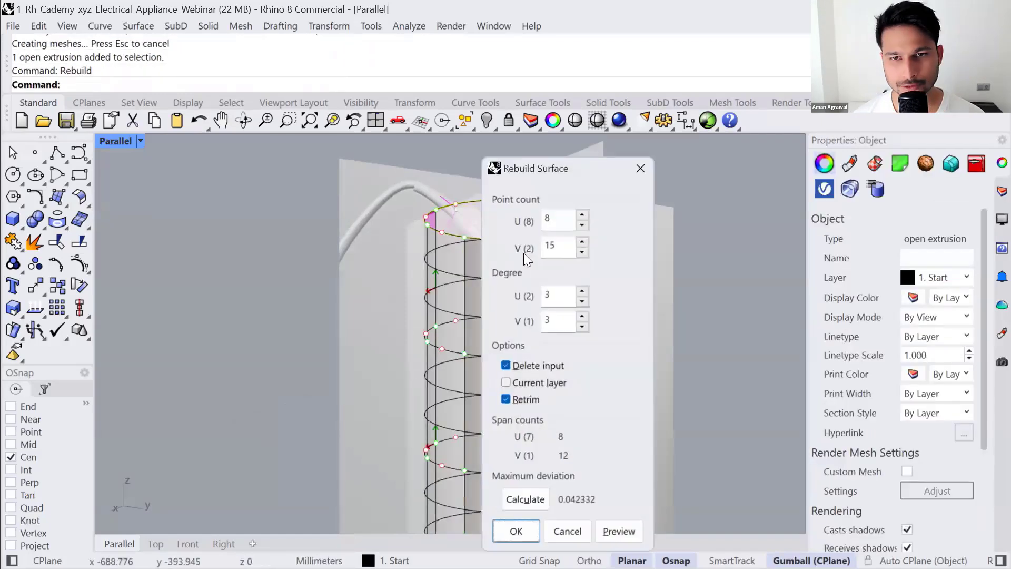
{"action": "double_click", "coordinate": [545, 247]}
{"action": "type", "text": "8"}
{"action": "key", "text": "Return"}
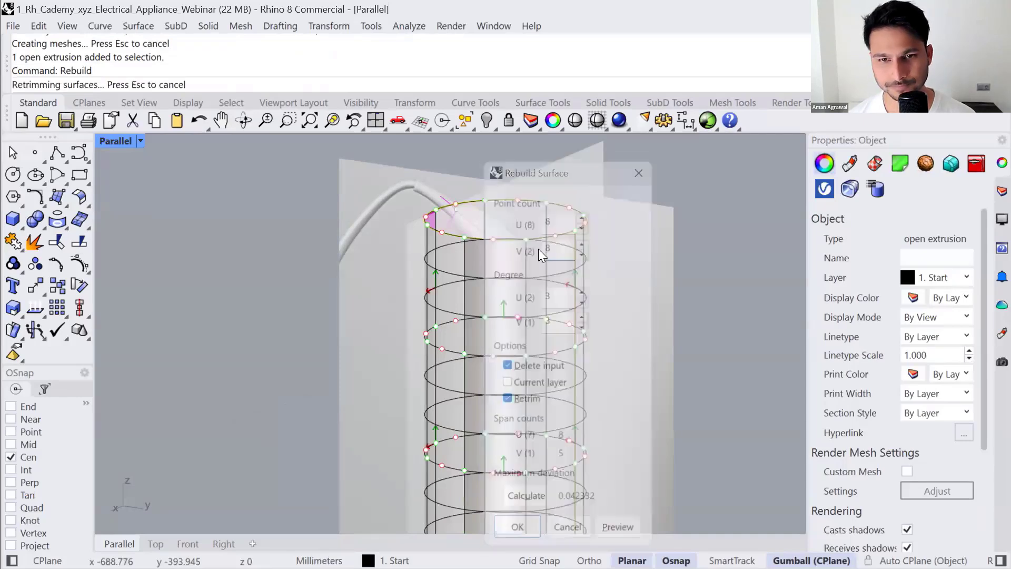
- Turn on the rebuilt cylinder's control points and scale its topmost ring of points inward to a single apex
{"action": "right_click_drag", "start_coordinate": [552, 263], "coordinate": [469, 308]}
{"action": "scroll", "coordinate": [422, 327], "scroll_direction": "down", "scroll_amount": 2}
{"action": "left_click", "coordinate": [80, 263]}
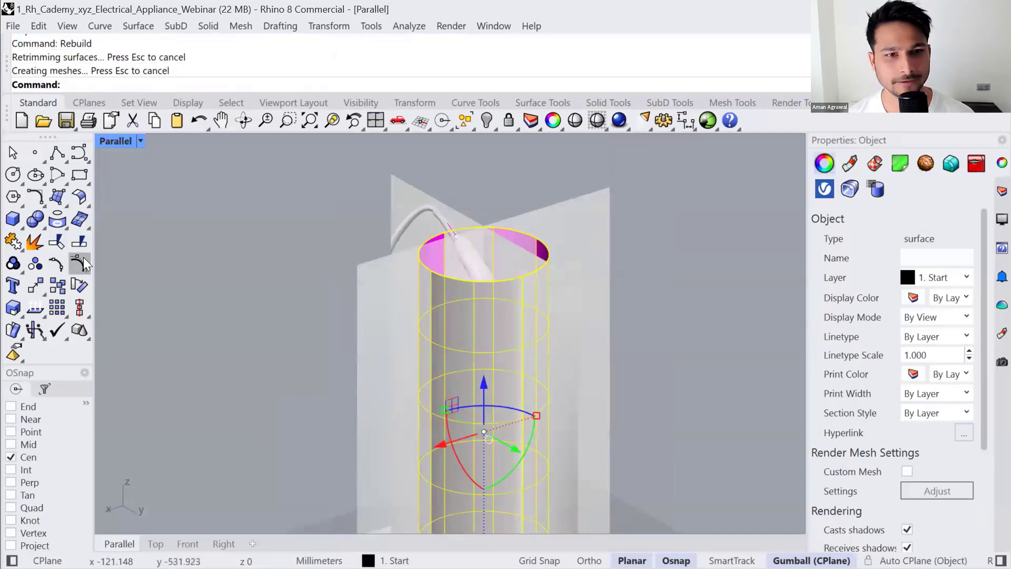
{"action": "right_click_drag", "start_coordinate": [536, 304], "coordinate": [526, 331]}
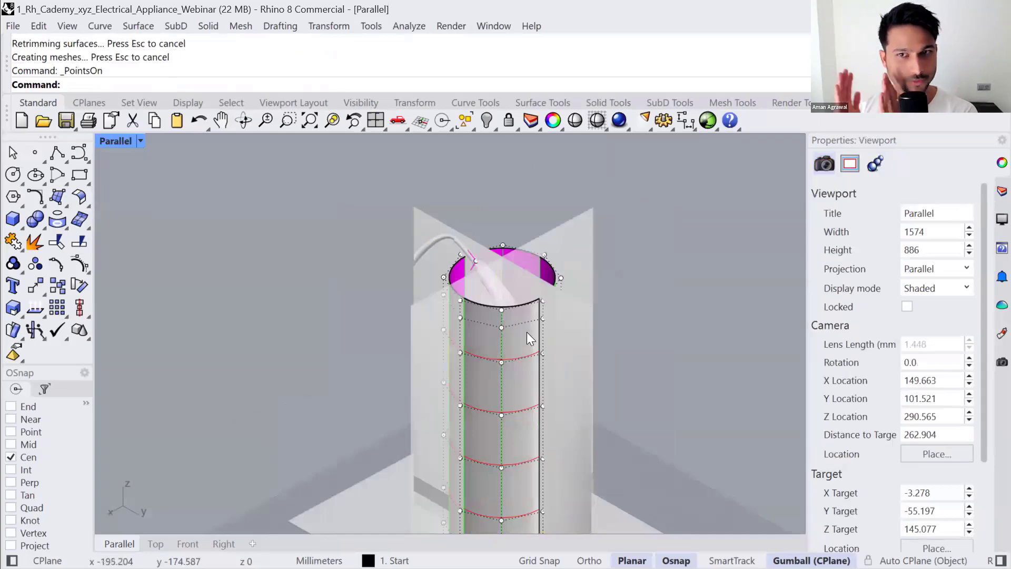
{"action": "right_click_drag", "start_coordinate": [485, 278], "coordinate": [528, 273]}
{"action": "scroll", "coordinate": [515, 274], "scroll_direction": "up", "scroll_amount": 3}
{"action": "double_click", "coordinate": [514, 265]}
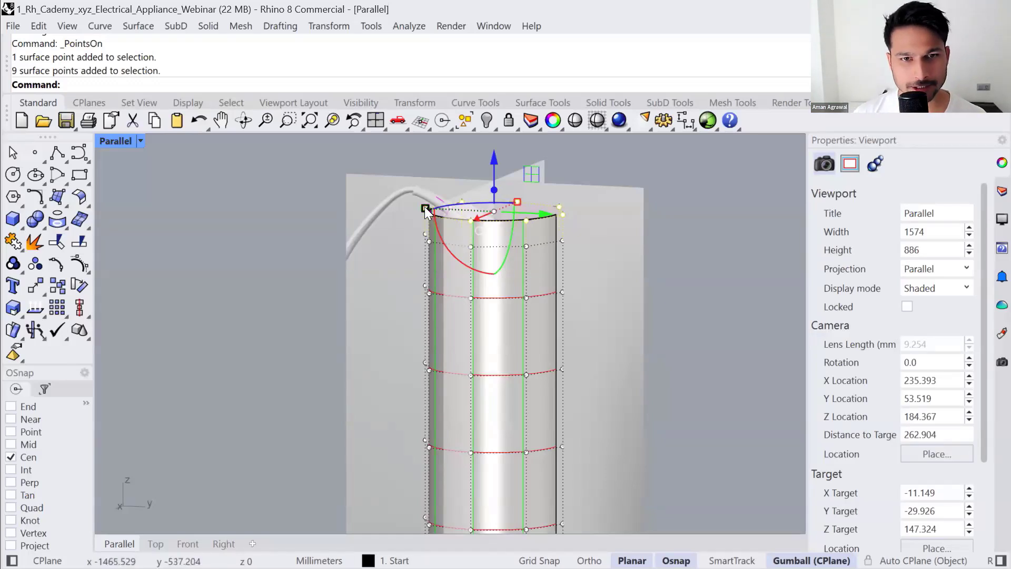
{"action": "left_click_drag", "start_coordinate": [426, 209], "coordinate": [493, 212]}
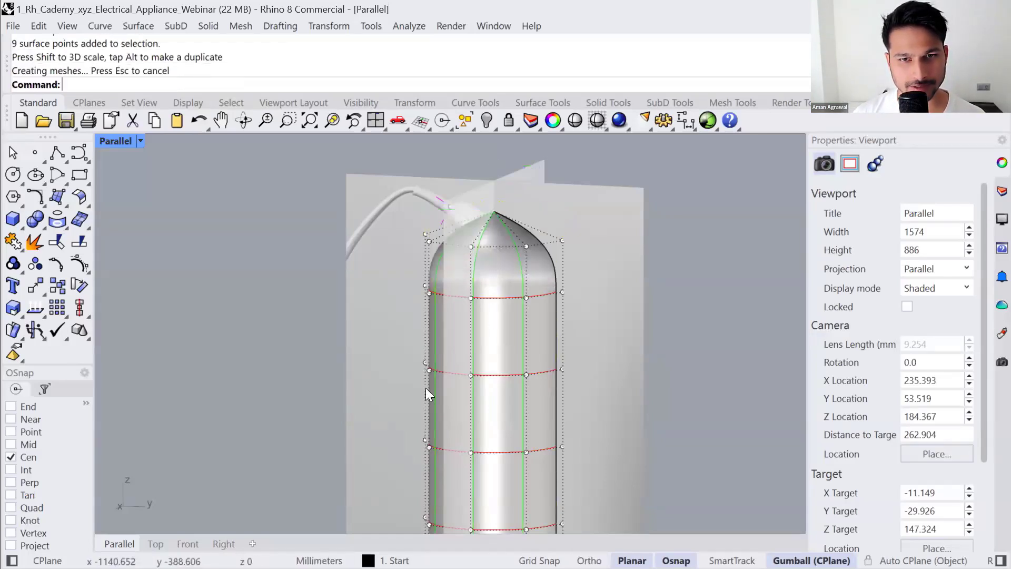
- In the Right view, move, rotate and scale the cylinder's top two control-point rings so the apex meets the cable-end marker
{"action": "left_click", "coordinate": [223, 544]}
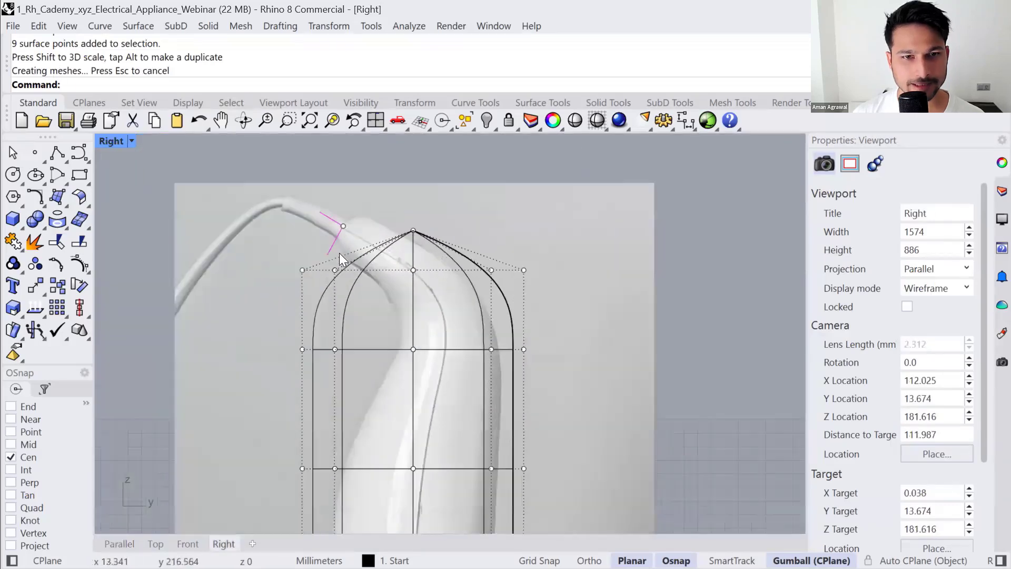
{"action": "left_click_drag", "start_coordinate": [296, 266], "coordinate": [522, 298]}
{"action": "left_click", "coordinate": [413, 271], "text": "shift"}
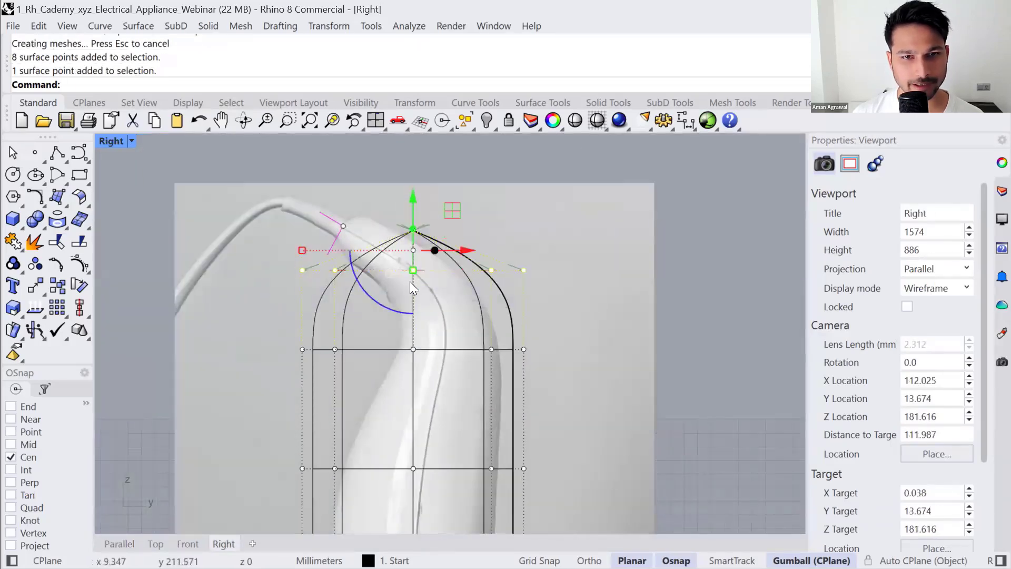
{"action": "left_click_drag", "start_coordinate": [414, 271], "coordinate": [413, 250]}
{"action": "left_click_drag", "start_coordinate": [381, 304], "coordinate": [433, 305]}
{"action": "left_click_drag", "start_coordinate": [453, 210], "coordinate": [383, 186]}
{"action": "left_click_drag", "start_coordinate": [326, 286], "coordinate": [347, 323]}
- Narrow the third ring of control points, tilt it and reposition it to follow the handle's neck bend
{"action": "scroll", "coordinate": [352, 316], "scroll_direction": "down", "scroll_amount": 4}
{"action": "left_click_drag", "start_coordinate": [271, 332], "coordinate": [539, 374]}
{"action": "left_click_drag", "start_coordinate": [320, 338], "coordinate": [371, 343]}
{"action": "left_click_drag", "start_coordinate": [443, 338], "coordinate": [500, 335]}
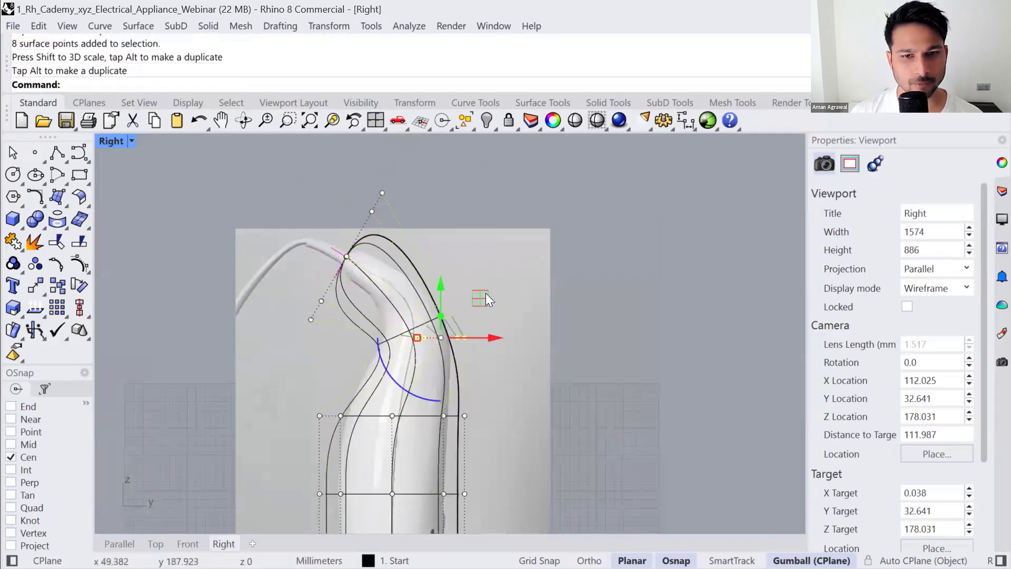
{"action": "left_click_drag", "start_coordinate": [485, 292], "coordinate": [485, 274]}
{"action": "right_click_drag", "start_coordinate": [413, 344], "coordinate": [421, 266]}
- Scale and shift the lower control-point rings to match the handle's width down to its base in the reference image
{"action": "left_click_drag", "start_coordinate": [299, 312], "coordinate": [488, 372]}
{"action": "right_click_drag", "start_coordinate": [298, 399], "coordinate": [303, 316]}
{"action": "left_click_drag", "start_coordinate": [303, 318], "coordinate": [495, 364]}
{"action": "left_click_drag", "start_coordinate": [332, 329], "coordinate": [346, 330], "text": "shift"}
{"action": "left_click_drag", "start_coordinate": [302, 379], "coordinate": [531, 443]}
{"action": "left_click_drag", "start_coordinate": [332, 406], "coordinate": [355, 407], "text": "shift"}
{"action": "left_click_drag", "start_coordinate": [311, 446], "coordinate": [506, 493]}
{"action": "left_click_drag", "start_coordinate": [318, 453], "coordinate": [482, 491]}
{"action": "left_click_drag", "start_coordinate": [332, 483], "coordinate": [357, 484]}
- Inspect the shaped cylinder in the Parallel view and delete the whole surface
{"action": "left_click", "coordinate": [117, 544]}
{"action": "mouse_move", "coordinate": [553, 422]}
{"action": "right_mouse_down"}
{"action": "mouse_move", "coordinate": [473, 425]}
{"action": "mouse_move", "coordinate": [602, 346]}
{"action": "mouse_move", "coordinate": [609, 371]}
{"action": "right_mouse_up"}
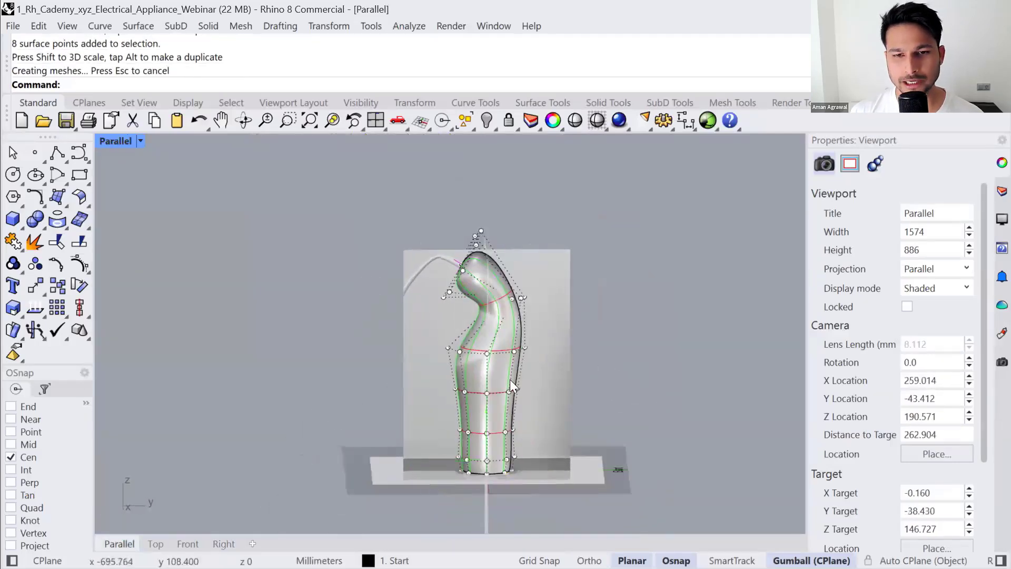
{"action": "right_click_drag", "start_coordinate": [509, 379], "coordinate": [459, 276]}
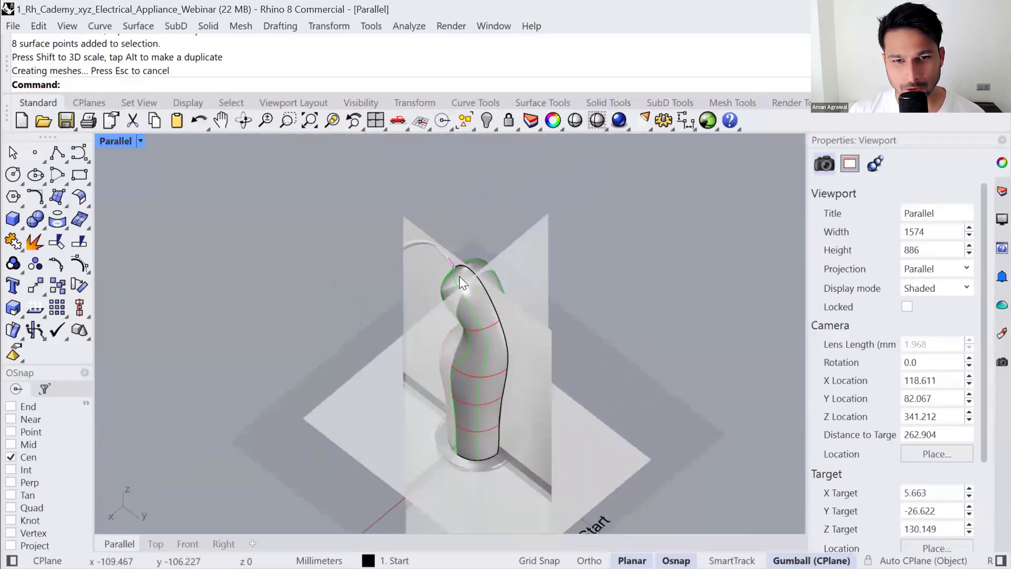
{"action": "right_click_drag", "start_coordinate": [481, 380], "coordinate": [474, 381]}
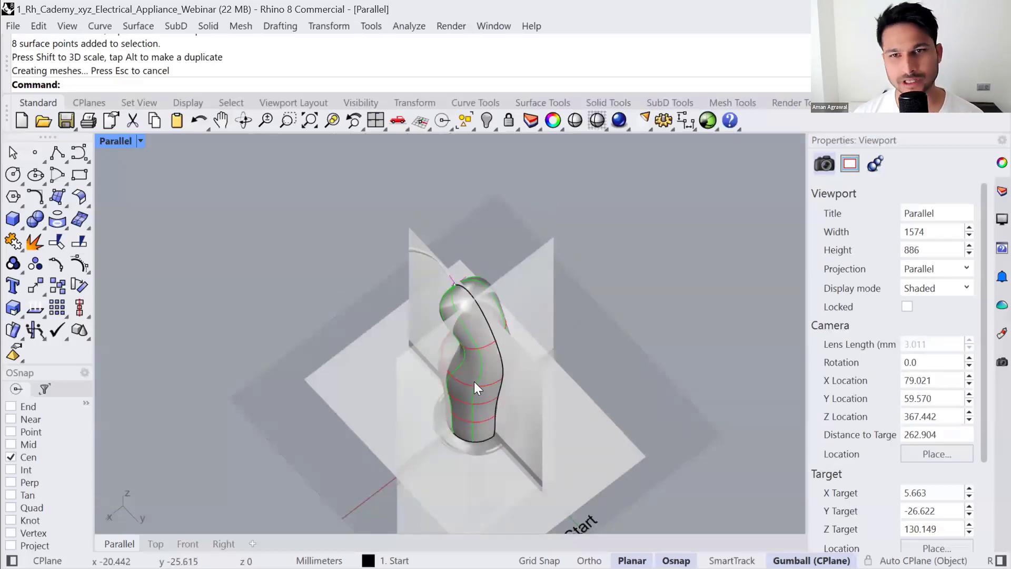
{"action": "left_click", "coordinate": [474, 382]}
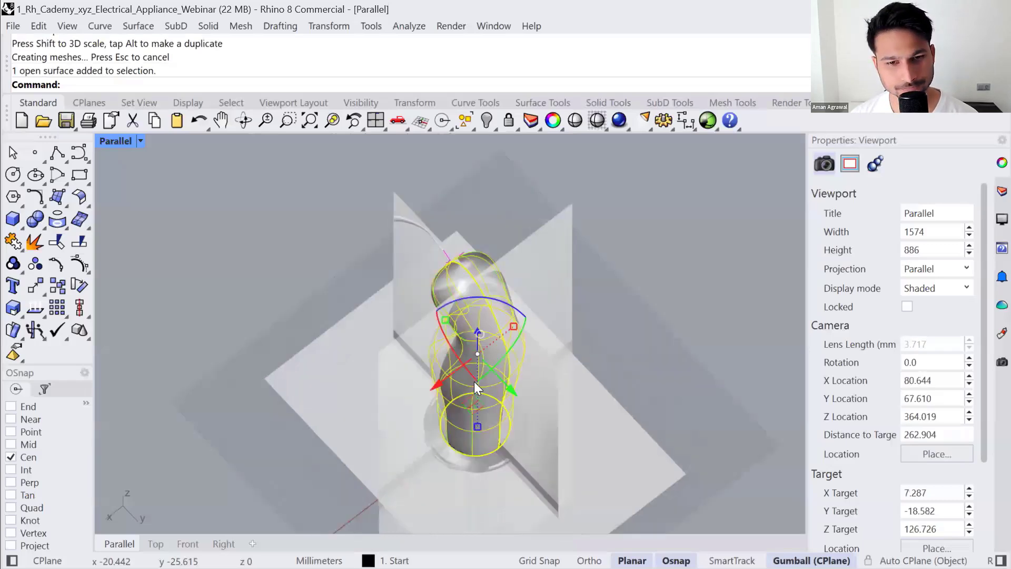
{"action": "key", "text": "Delete"}
{"action": "right_click_drag", "start_coordinate": [440, 346], "coordinate": [473, 379]}
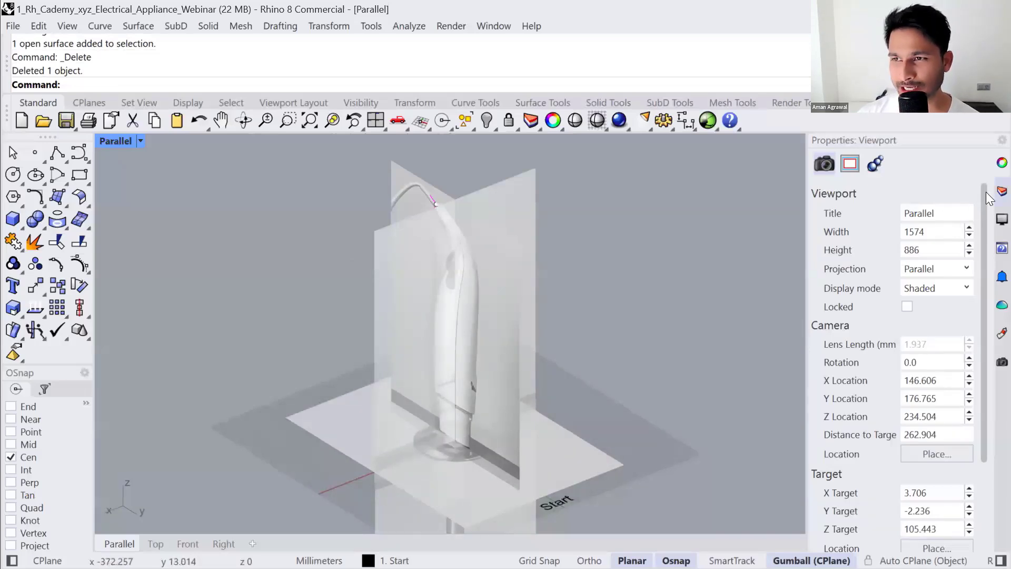
- Show the model's layer list and widen it so more of its columns fit
{"action": "left_click", "coordinate": [1001, 191]}
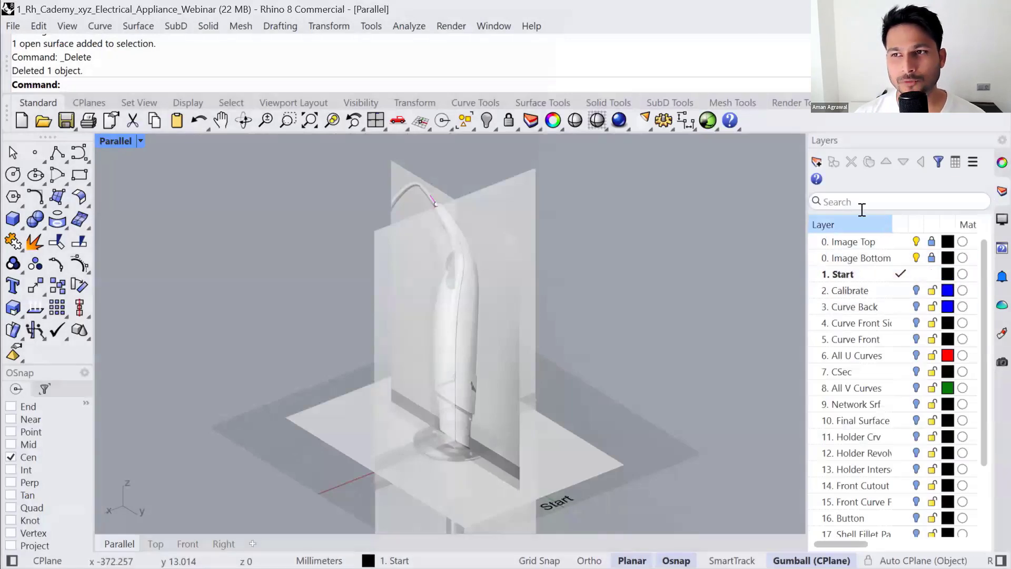
{"action": "left_click_drag", "start_coordinate": [793, 201], "coordinate": [779, 200]}
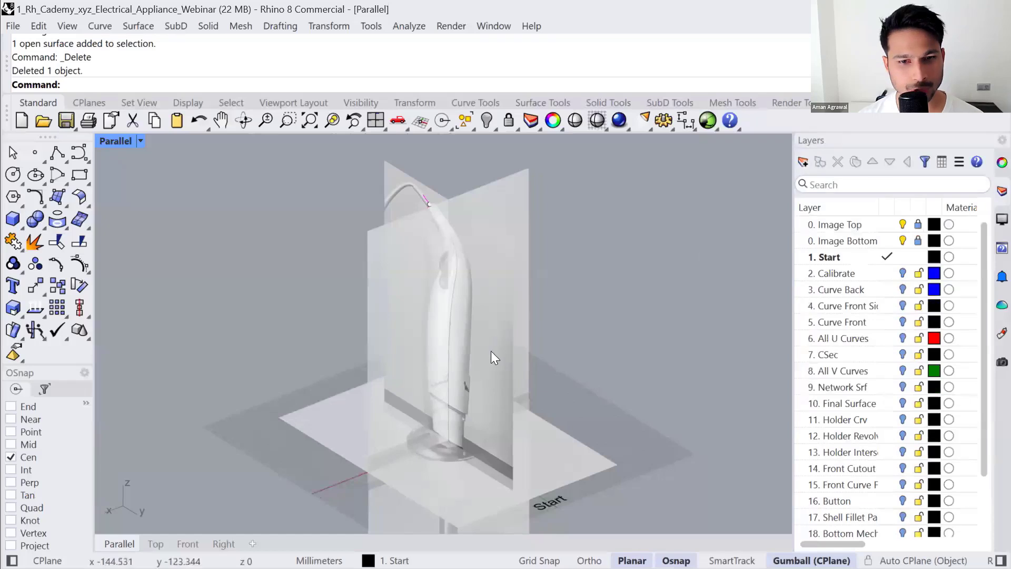
{"action": "right_click_drag", "start_coordinate": [493, 384], "coordinate": [464, 357], "text": "shift"}
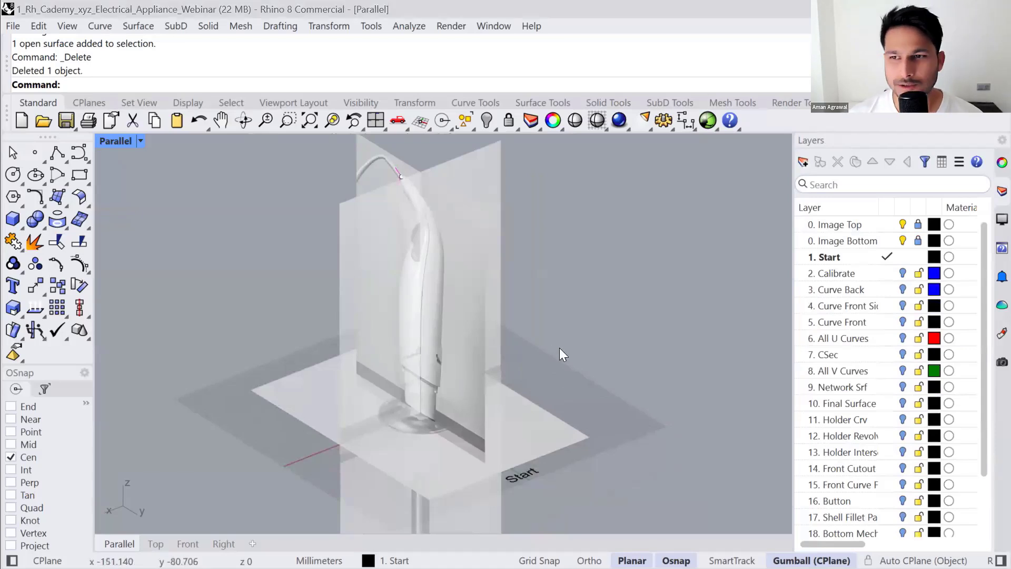
- Start a control point curve in the Right view and enable every object snap from End through Vertex, leaving Project off
{"action": "right_click_drag", "start_coordinate": [404, 360], "coordinate": [488, 308]}
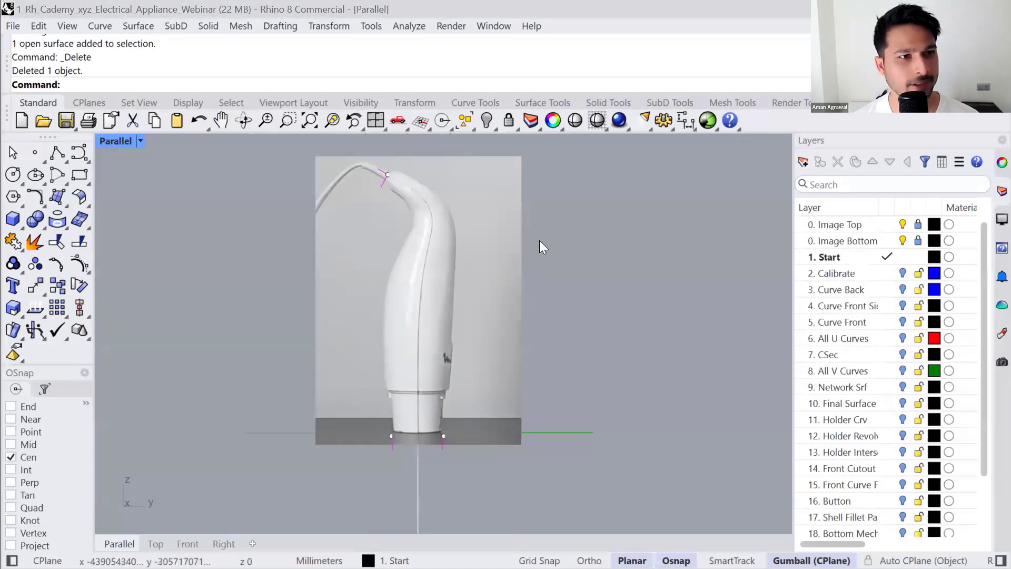
{"action": "left_click", "coordinate": [78, 154]}
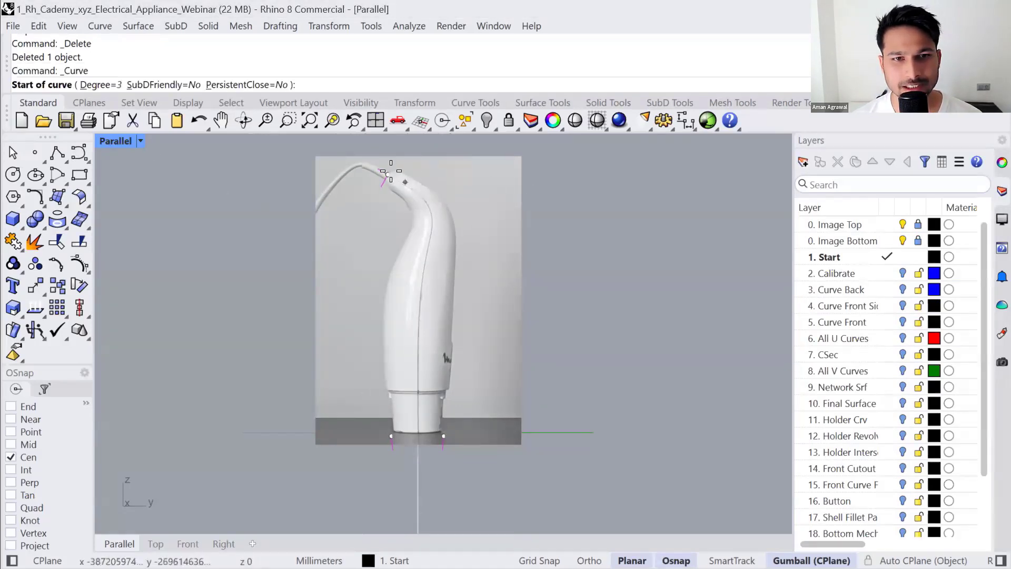
{"action": "left_click", "coordinate": [223, 544]}
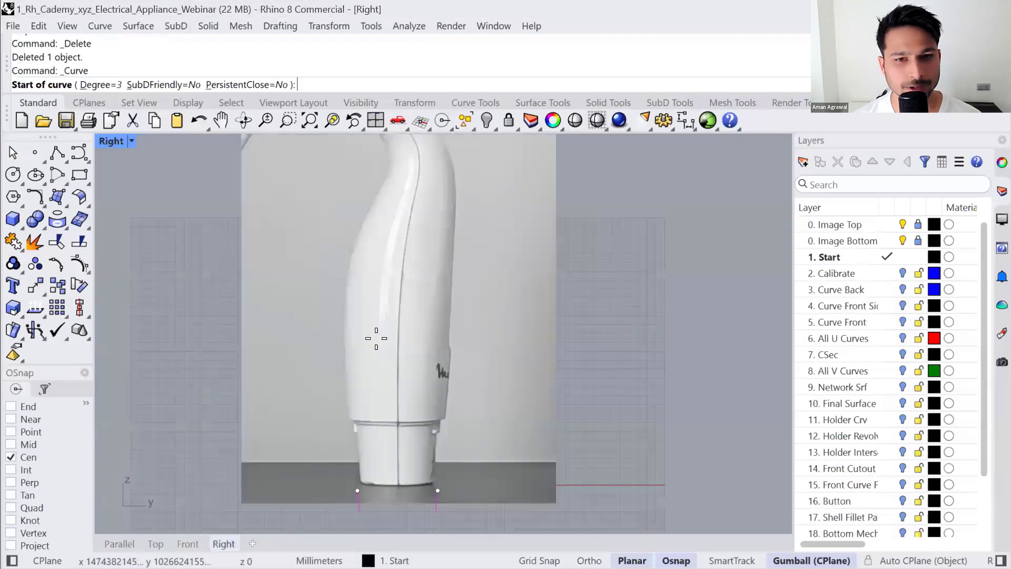
{"action": "scroll", "coordinate": [405, 304], "scroll_direction": "down", "scroll_amount": 2}
{"action": "scroll", "coordinate": [348, 239], "scroll_direction": "up", "scroll_amount": 4}
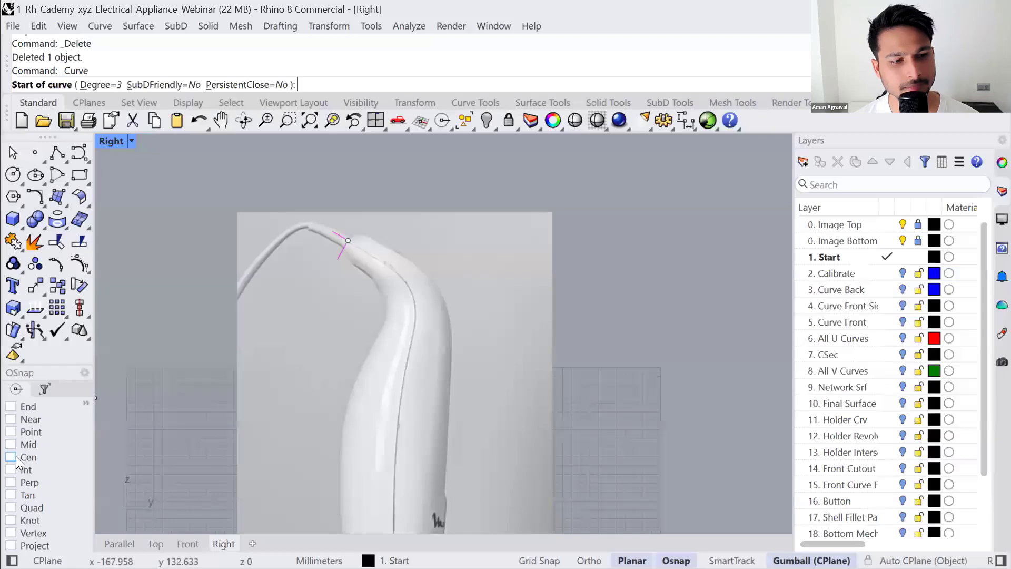
{"action": "left_click", "coordinate": [15, 459]}
{"action": "left_click", "coordinate": [12, 420]}
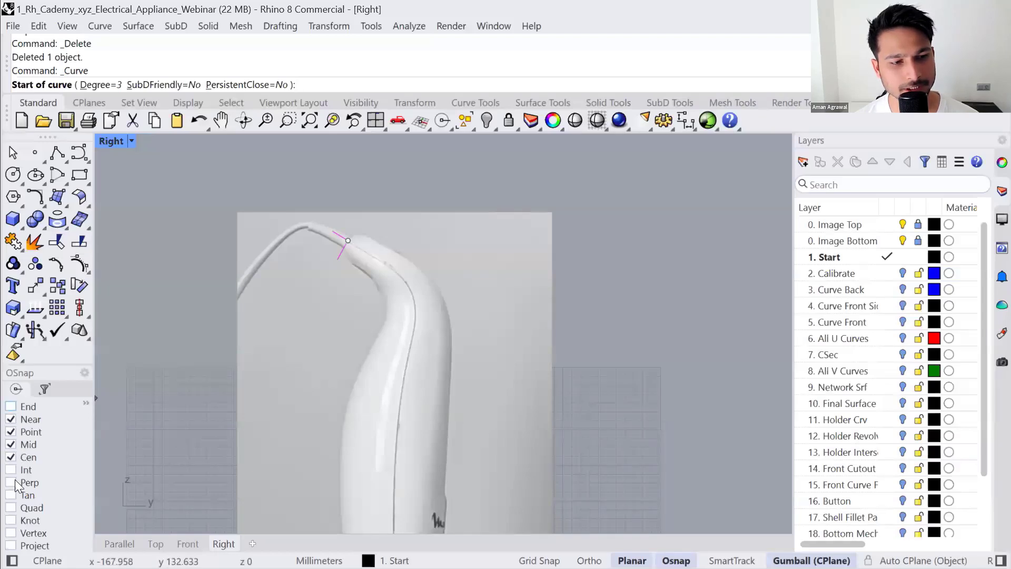
{"action": "left_click", "coordinate": [12, 470]}
{"action": "left_click", "coordinate": [12, 458]}
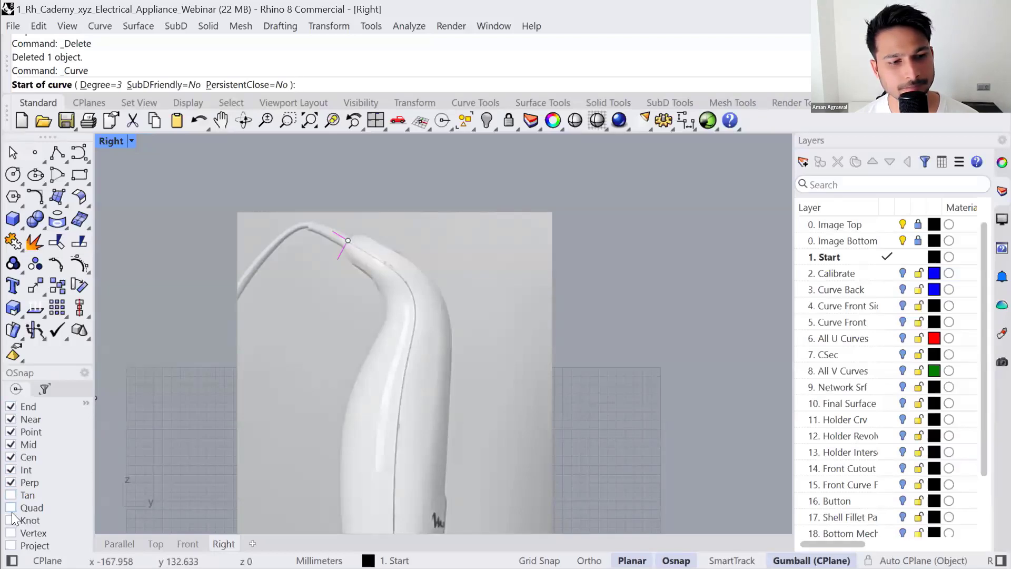
{"action": "left_click", "coordinate": [11, 495]}
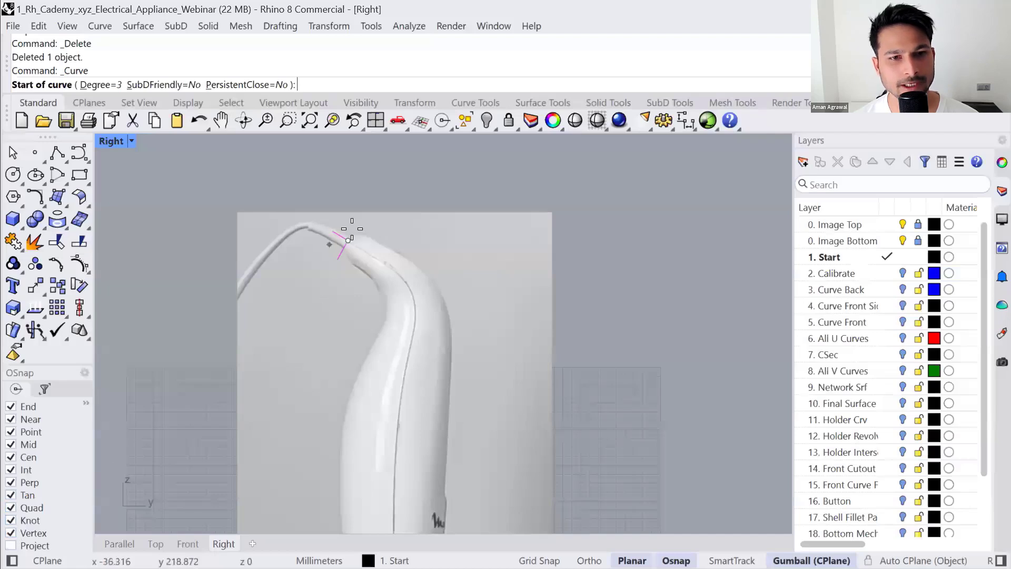
- Draw a degree-3 control point curve along the handle's logo-side outline, from the cable-end point to the base reference point
{"action": "left_click", "coordinate": [348, 240]}
{"action": "left_click", "coordinate": [369, 232]}
{"action": "left_click", "coordinate": [411, 256]}
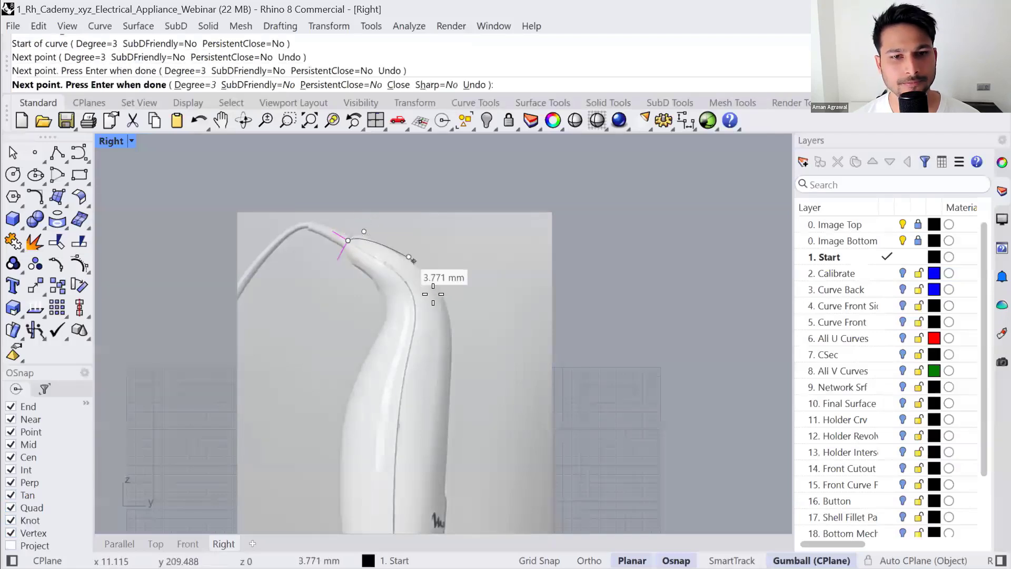
{"action": "left_click", "coordinate": [437, 304]}
{"action": "left_click", "coordinate": [452, 379]}
{"action": "left_click", "coordinate": [453, 456]}
{"action": "right_click_drag", "start_coordinate": [453, 477], "coordinate": [447, 309]}
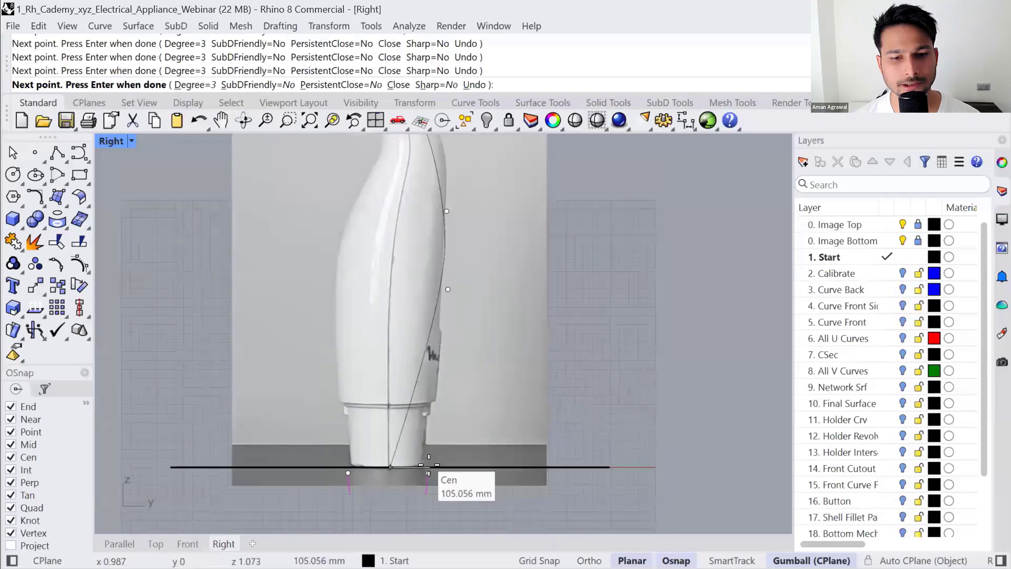
{"action": "left_click", "coordinate": [430, 465]}
{"action": "key", "text": "ctrl+z"}
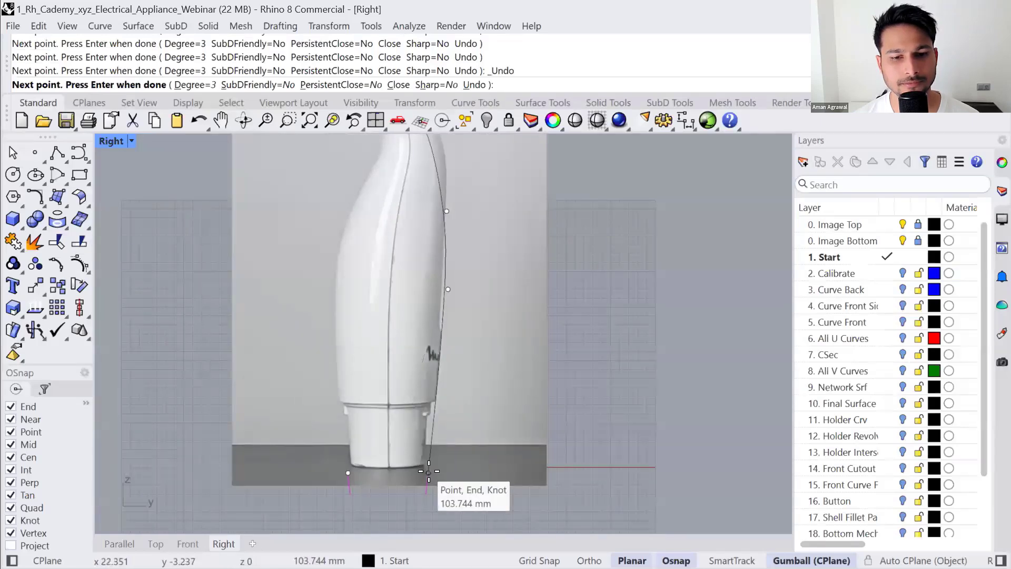
{"action": "left_click", "coordinate": [428, 473]}
{"action": "right_click", "coordinate": [438, 410]}
- Check the trial outline curve against the reference image and delete it
{"action": "scroll", "coordinate": [438, 411], "scroll_direction": "down", "scroll_amount": 4}
{"action": "right_click_drag", "start_coordinate": [438, 300], "coordinate": [436, 330]}
{"action": "scroll", "coordinate": [438, 335], "scroll_direction": "up", "scroll_amount": 4}
{"action": "scroll", "coordinate": [439, 339], "scroll_direction": "down", "scroll_amount": 3}
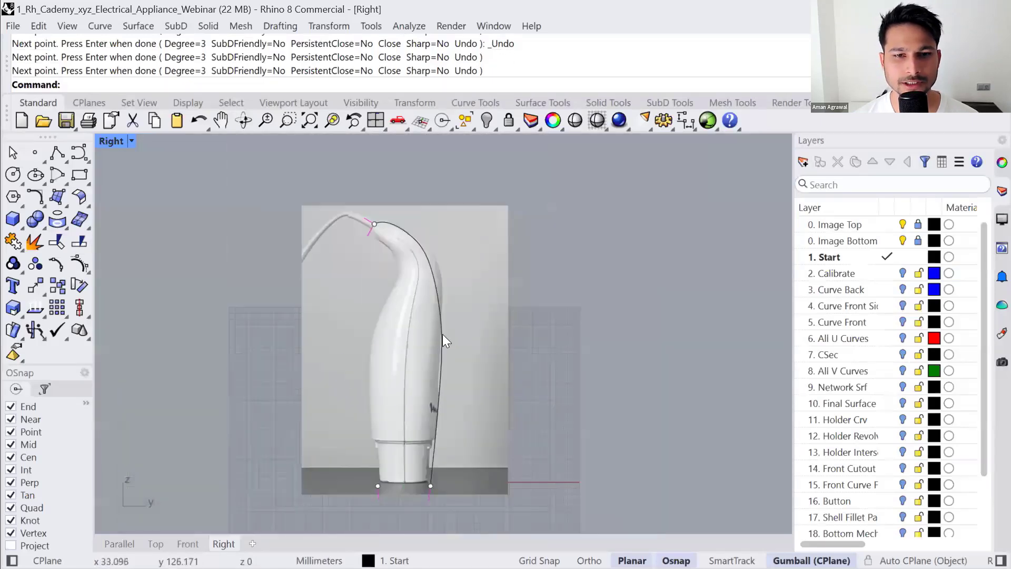
{"action": "left_click", "coordinate": [442, 334]}
{"action": "key", "text": "Delete"}
- In the Right view, begin a degree-3 control point curve at the cable-end point and place points over the handle's rounded top
{"action": "left_click", "coordinate": [124, 543]}
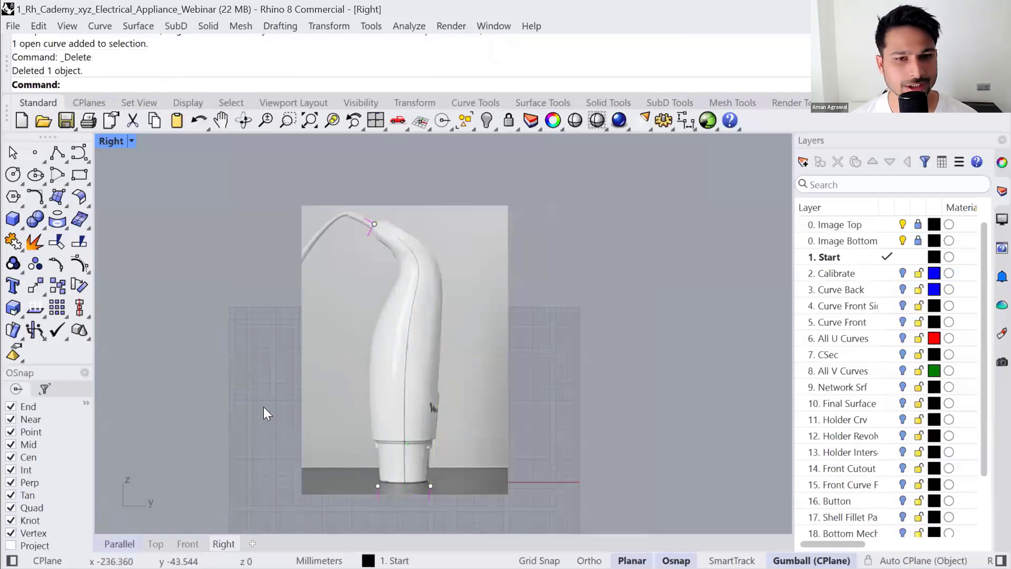
{"action": "right_click_drag", "start_coordinate": [369, 340], "coordinate": [468, 331]}
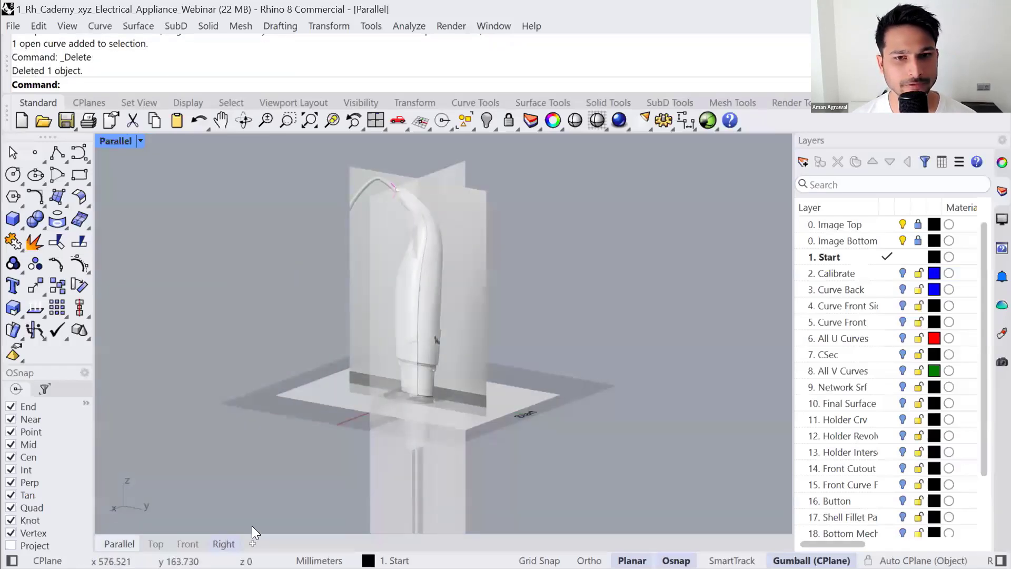
{"action": "left_click", "coordinate": [223, 543]}
{"action": "scroll", "coordinate": [479, 313], "scroll_direction": "up", "scroll_amount": 2}
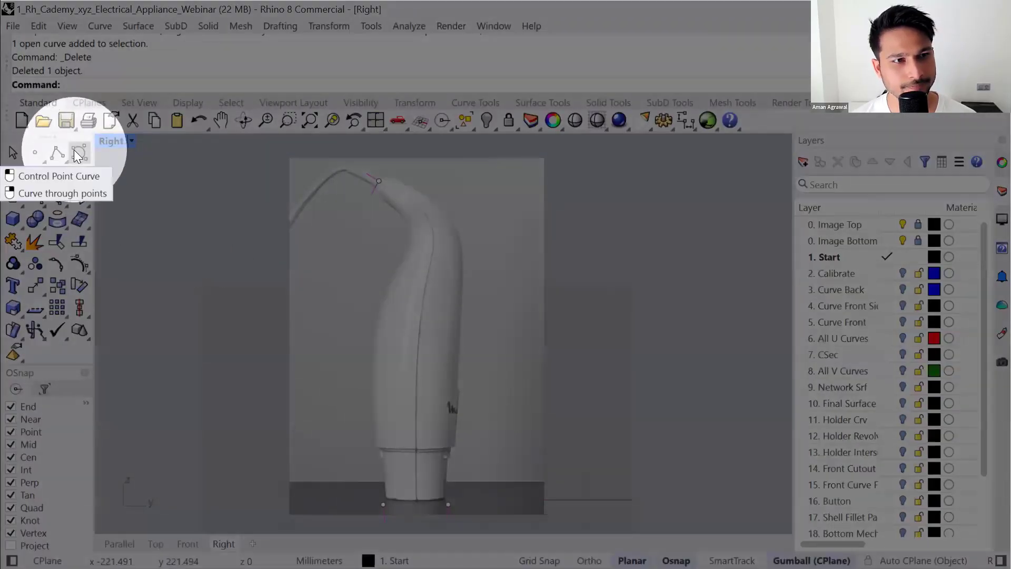
{"action": "left_click", "coordinate": [73, 150]}
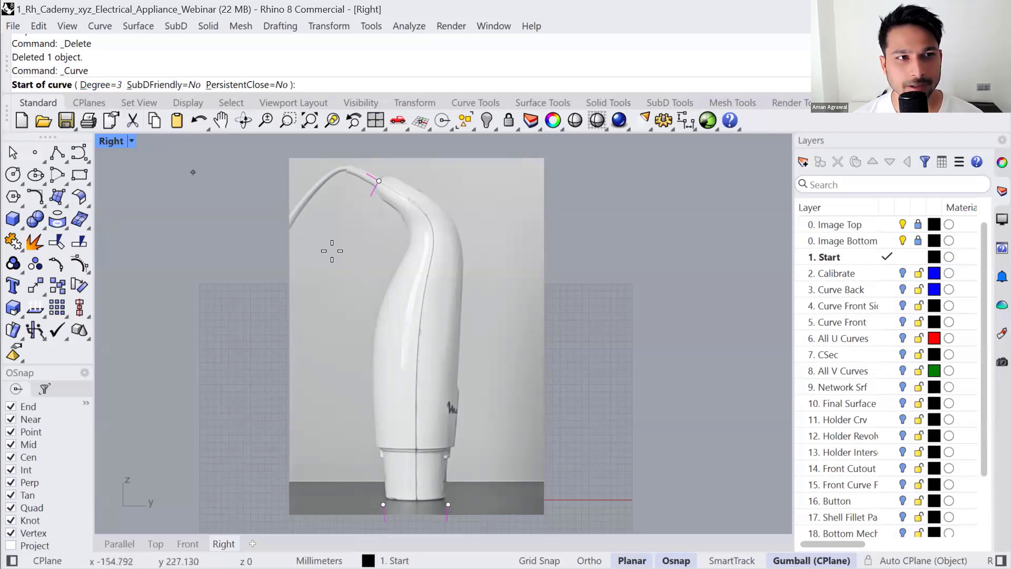
{"action": "scroll", "coordinate": [380, 250], "scroll_direction": "up", "scroll_amount": 3}
{"action": "scroll", "coordinate": [371, 203], "scroll_direction": "up", "scroll_amount": 2}
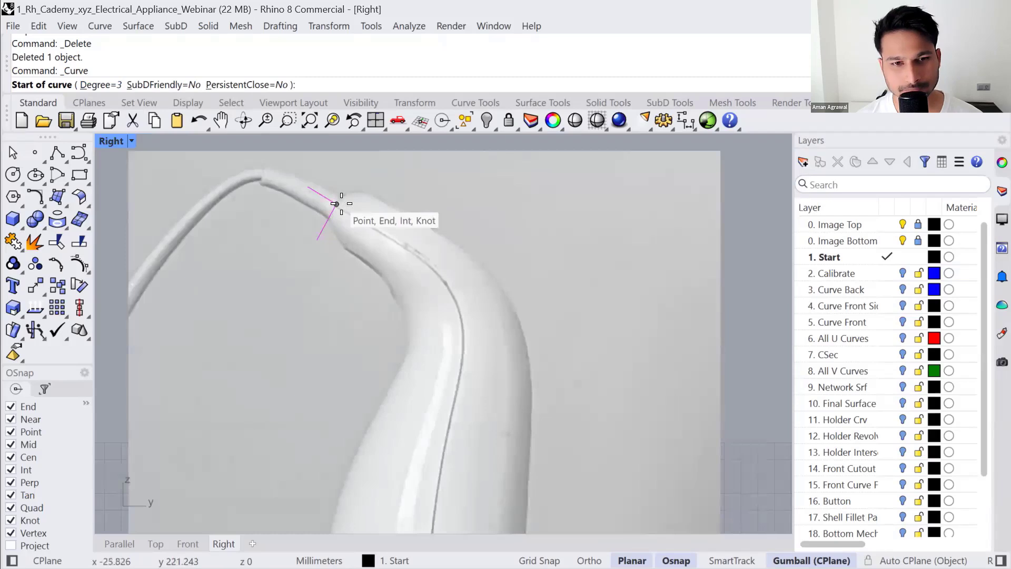
{"action": "left_click", "coordinate": [336, 204]}
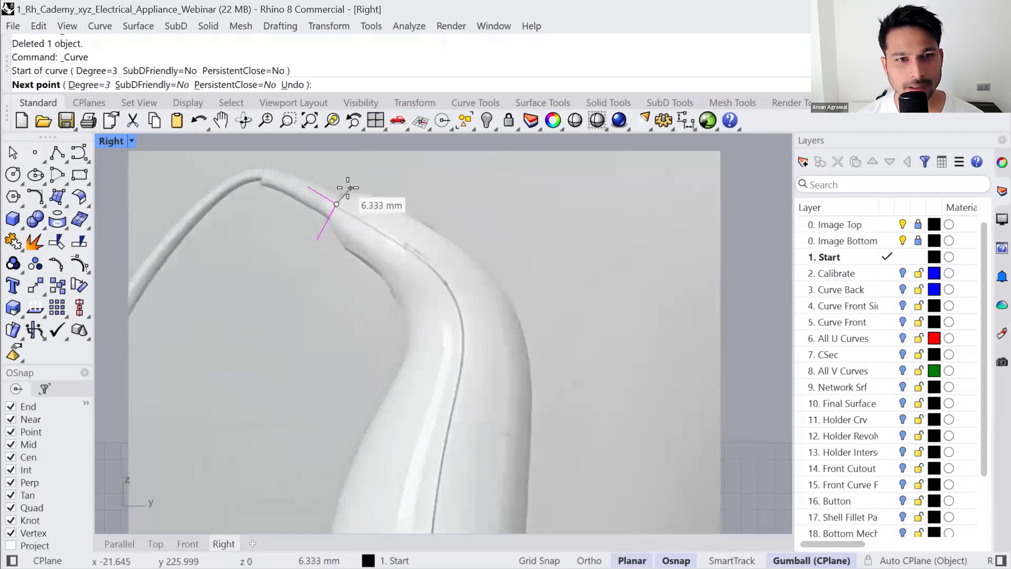
{"action": "left_click", "coordinate": [347, 186]}
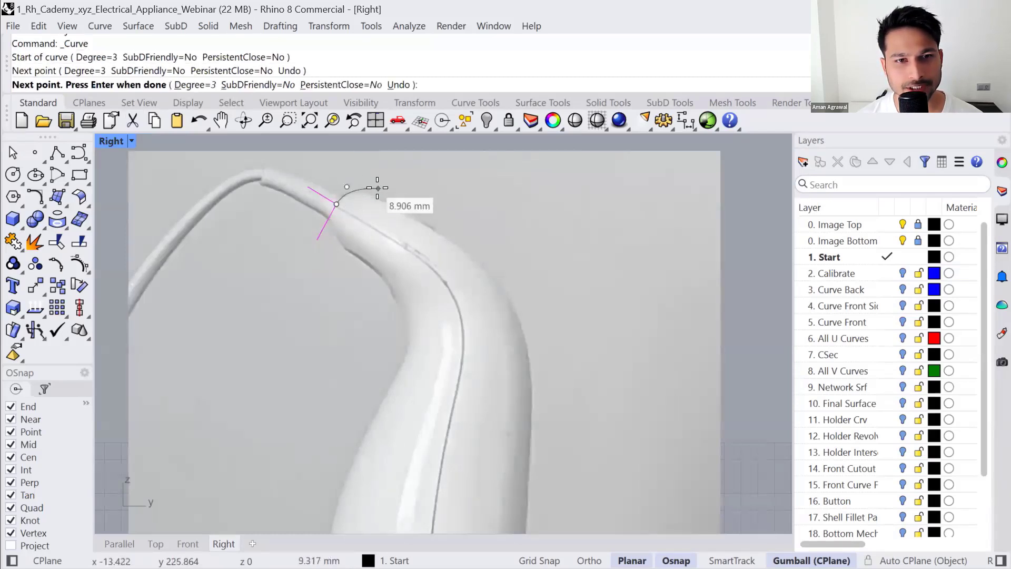
{"action": "left_click", "coordinate": [377, 190]}
{"action": "left_click", "coordinate": [412, 211]}
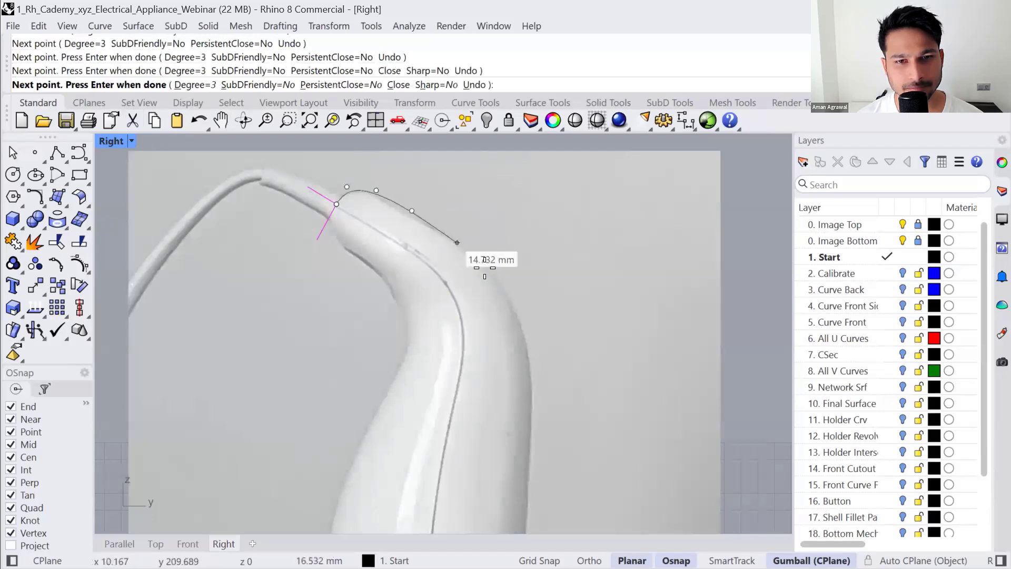
{"action": "left_click", "coordinate": [479, 257]}
- Continue the control point curve down the handle's logo-side outline and finish it at the base reference point
{"action": "right_click_drag", "start_coordinate": [522, 302], "coordinate": [517, 236]}
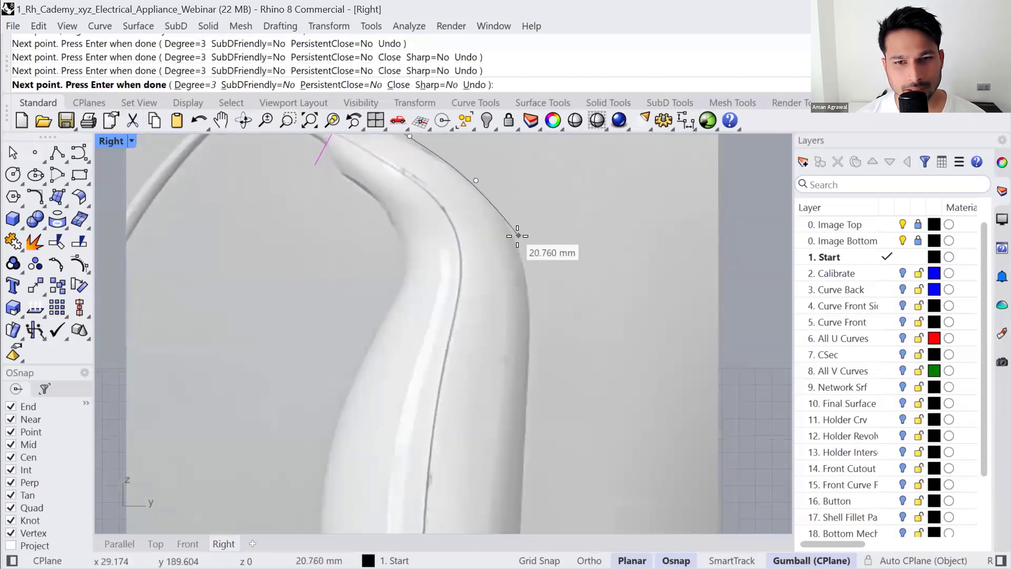
{"action": "scroll", "coordinate": [519, 238], "scroll_direction": "down", "scroll_amount": 4}
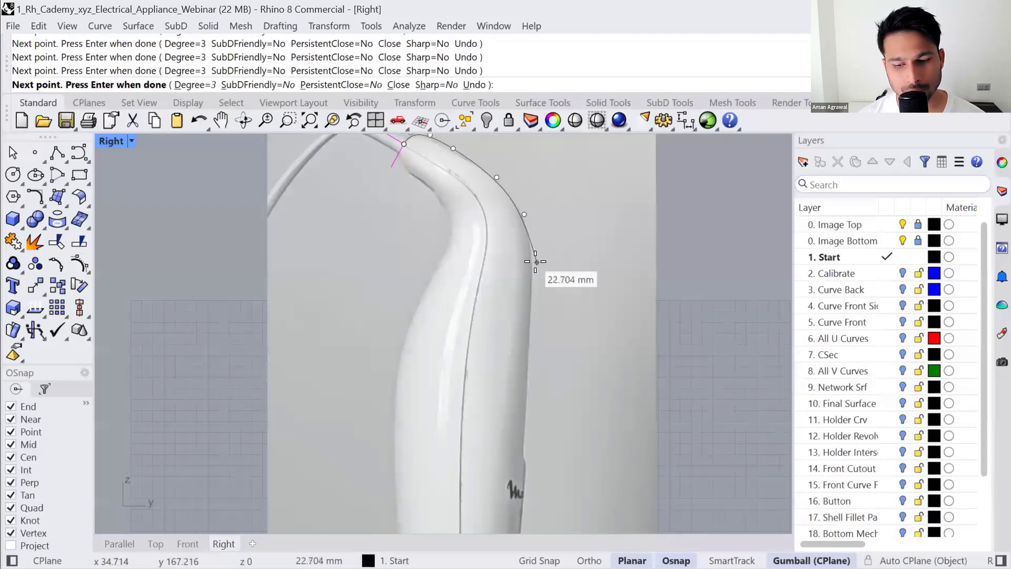
{"action": "left_click", "coordinate": [536, 262]}
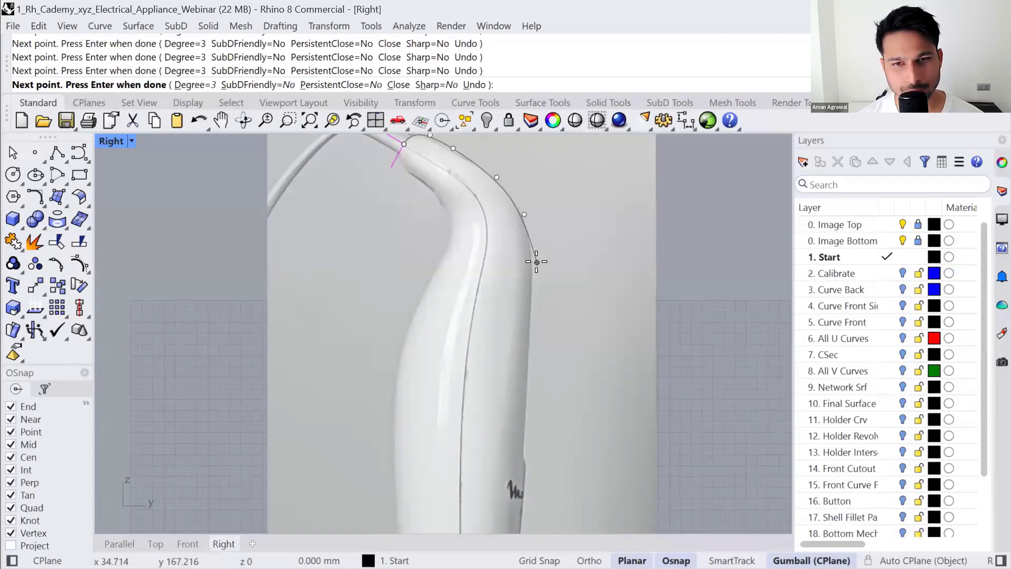
{"action": "left_click", "coordinate": [535, 315]}
{"action": "right_click_drag", "start_coordinate": [533, 398], "coordinate": [529, 345]}
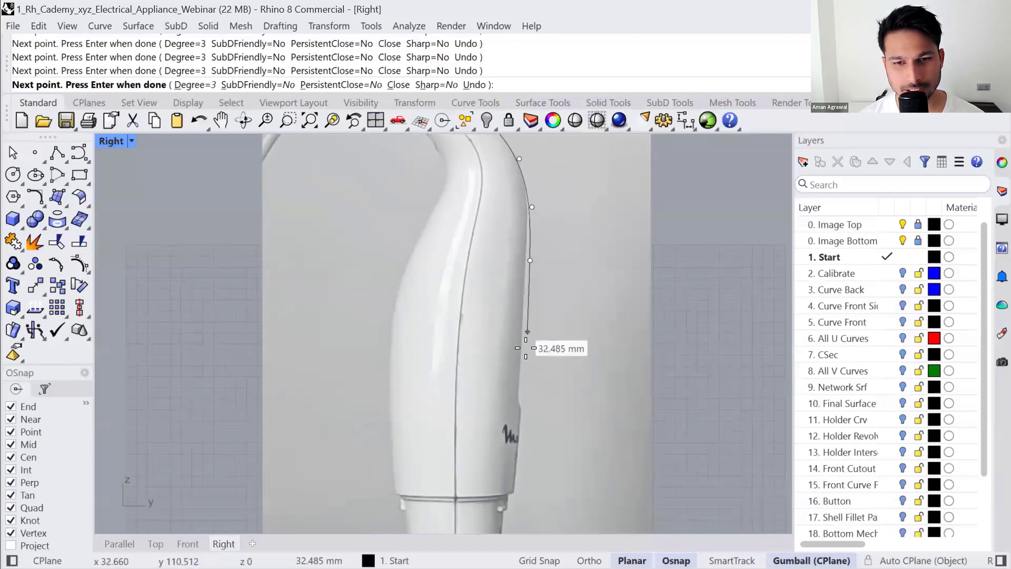
{"action": "left_click", "coordinate": [528, 331]}
{"action": "right_click_drag", "start_coordinate": [526, 421], "coordinate": [520, 342]}
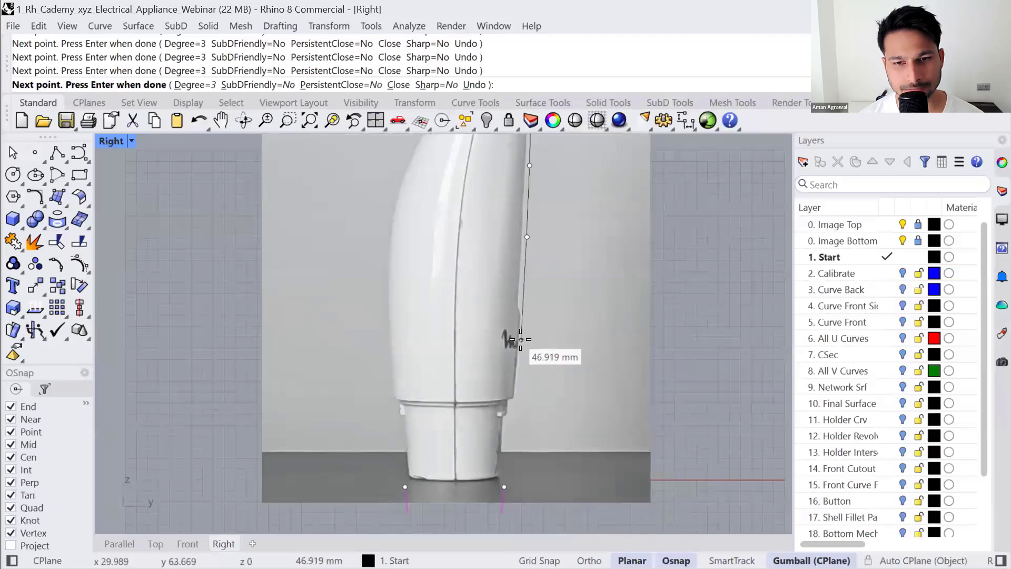
{"action": "left_click", "coordinate": [522, 340]}
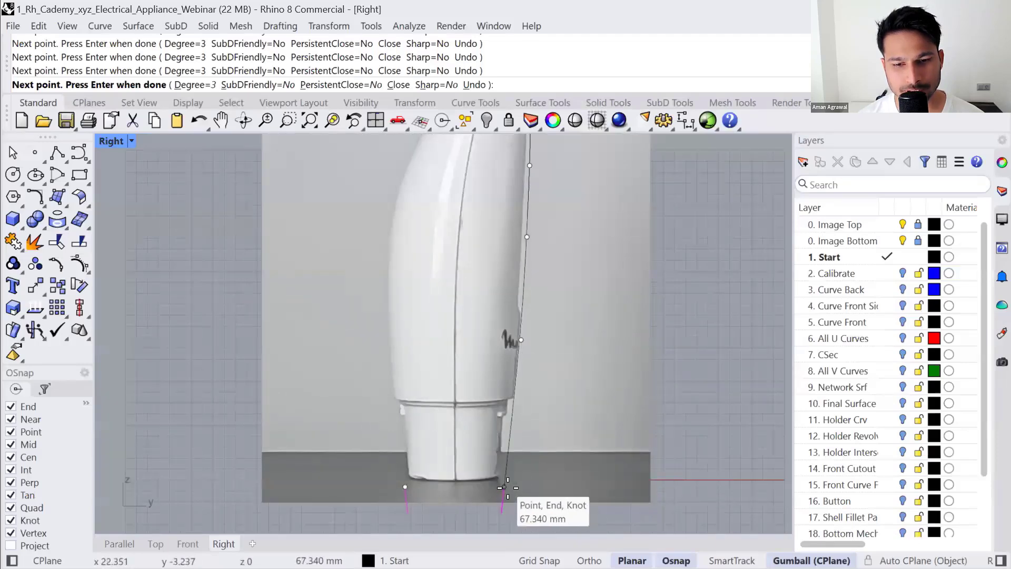
{"action": "scroll", "coordinate": [505, 480], "scroll_direction": "up", "scroll_amount": 4}
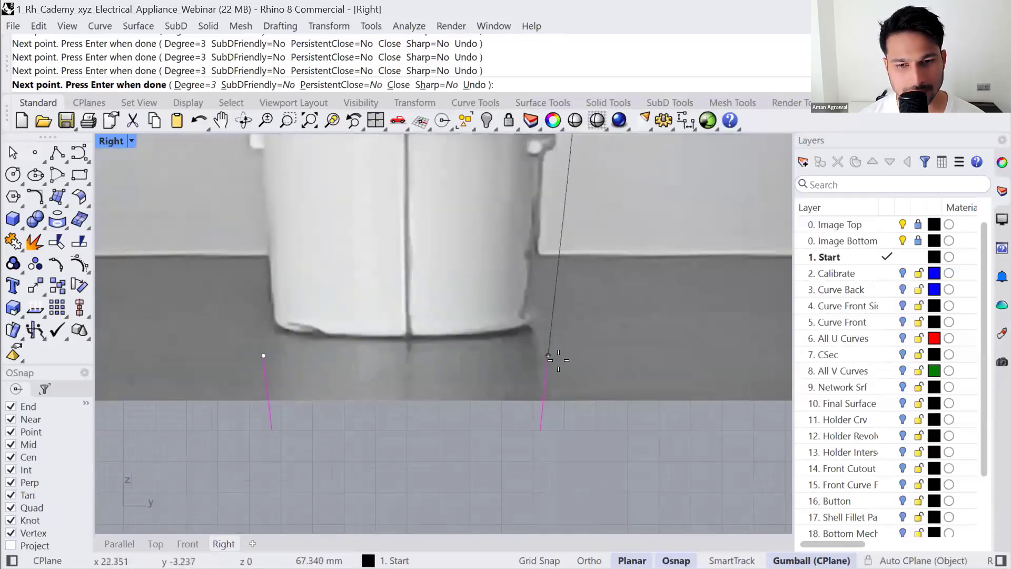
{"action": "left_click", "coordinate": [548, 357]}
{"action": "key", "text": "Return"}
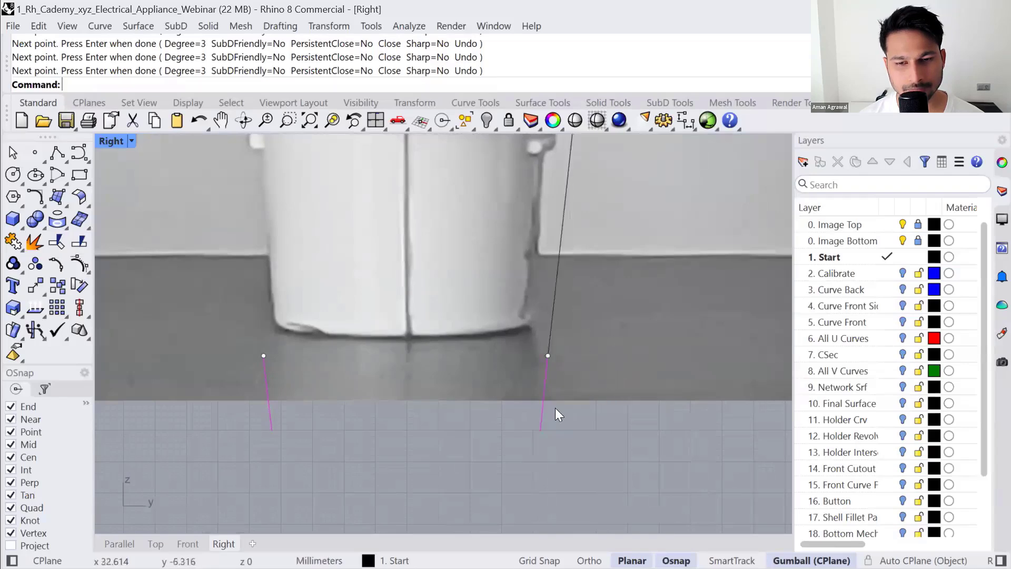
- Zoom to the finished outline curve and compare its shape and control points with the handle reference image
{"action": "scroll", "coordinate": [556, 408], "scroll_direction": "down", "scroll_amount": 3}
{"action": "left_click", "coordinate": [556, 324]}
{"action": "key", "text": "ctrl+alt+e"}
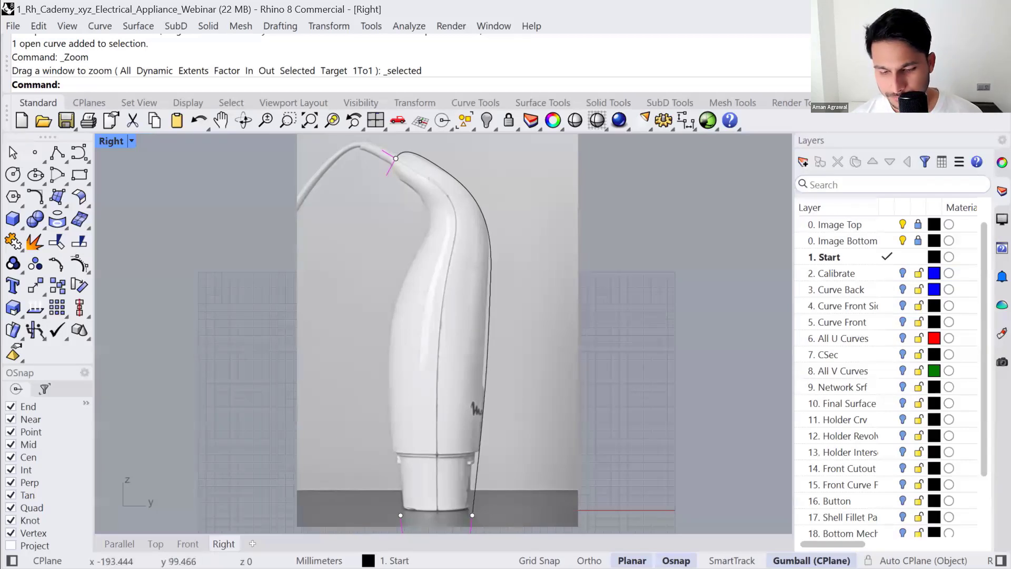
{"action": "left_click", "coordinate": [479, 205]}
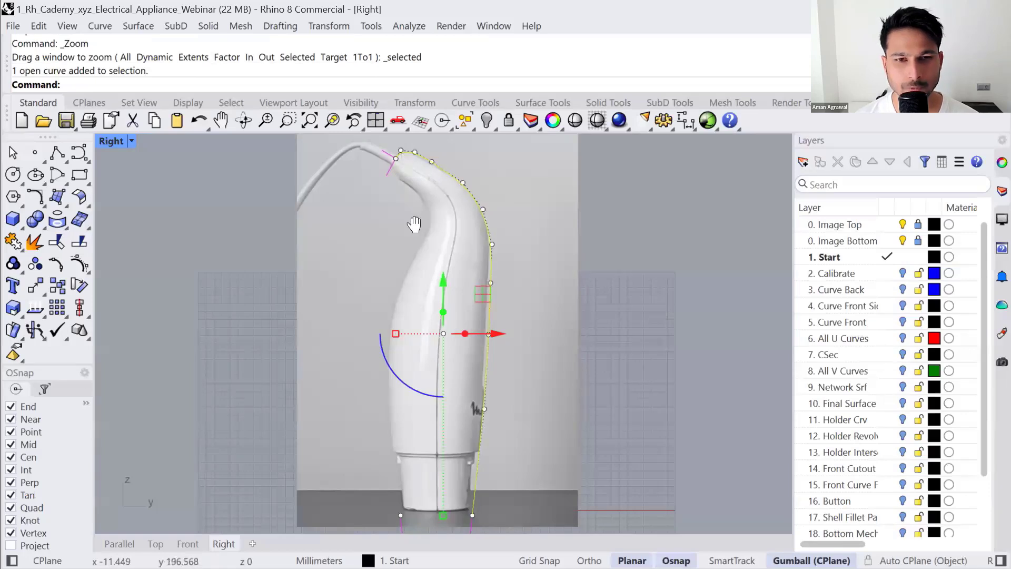
{"action": "right_click_drag", "start_coordinate": [417, 204], "coordinate": [399, 221]}
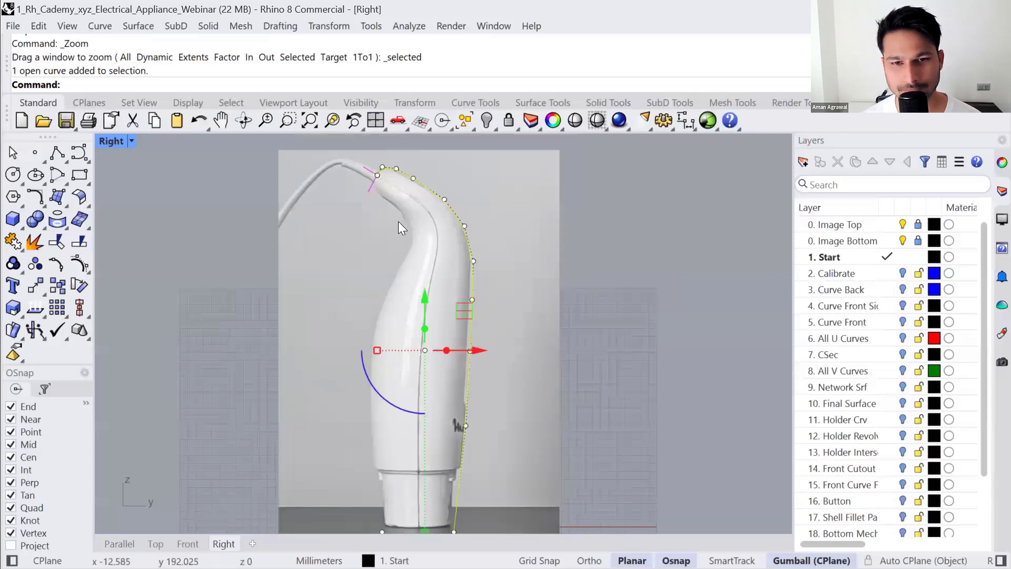
{"action": "key", "text": "Escape"}
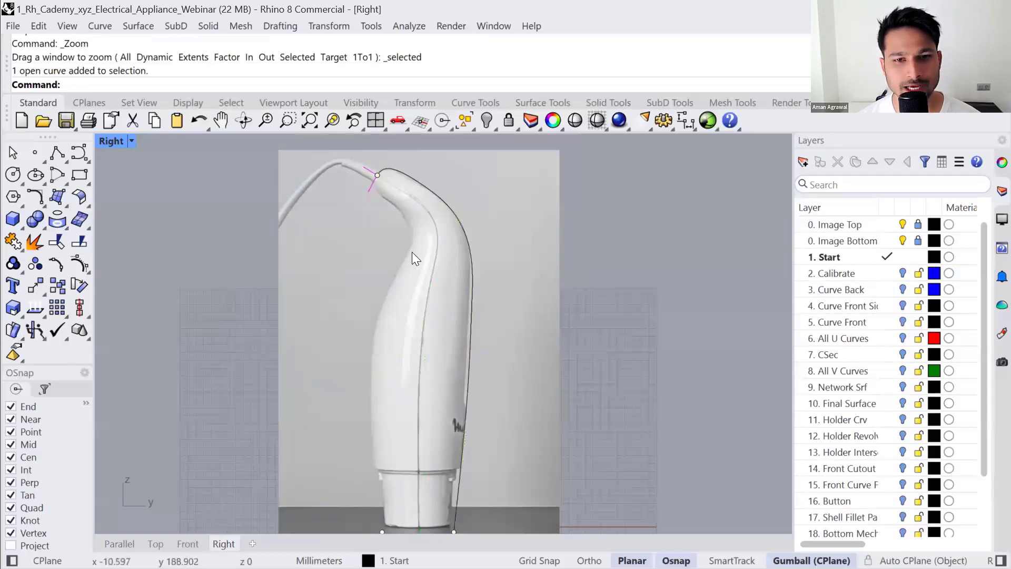
{"action": "scroll", "coordinate": [416, 258], "scroll_direction": "down", "scroll_amount": 3}
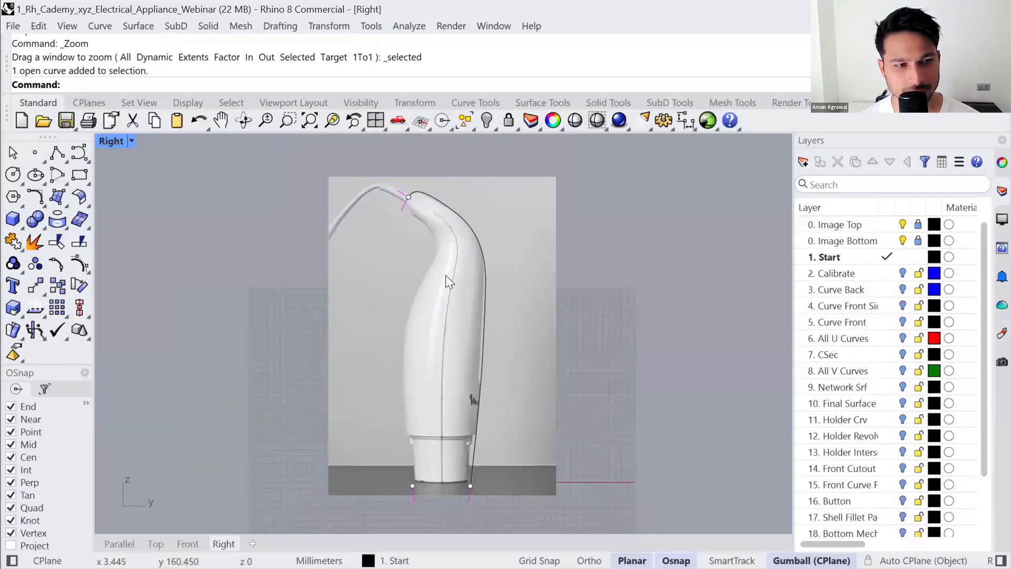
- Turn on the Curvature Graph analysis for the handle's outline curve
{"action": "left_click", "coordinate": [41, 315]}
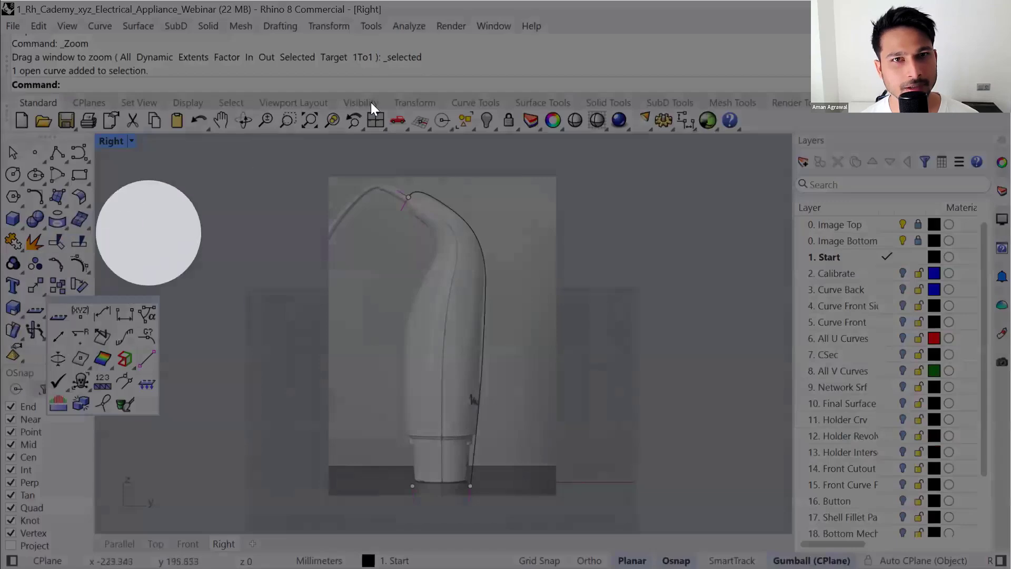
{"action": "left_click", "coordinate": [410, 28]}
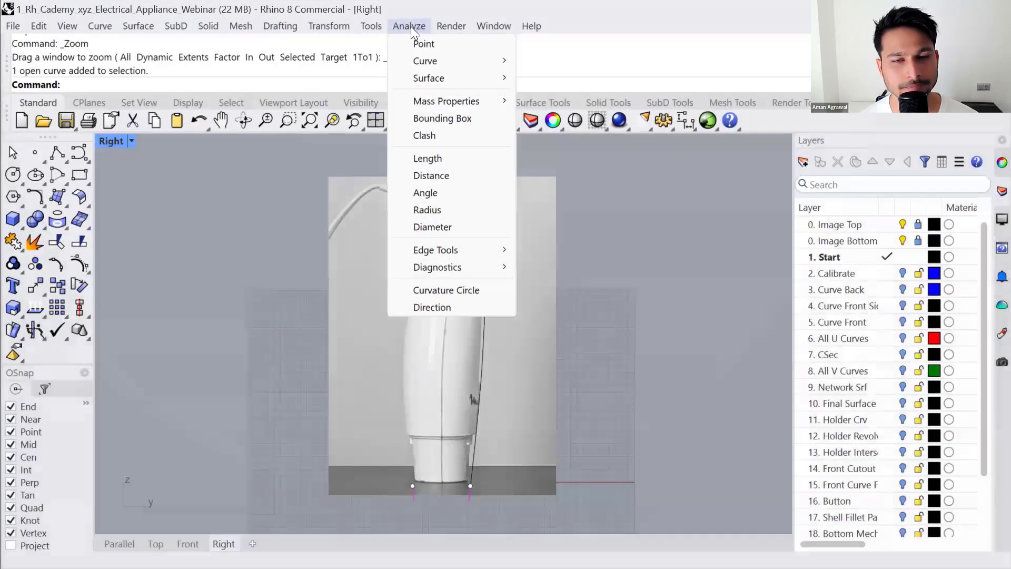
{"action": "mouse_move", "coordinate": [416, 63]}
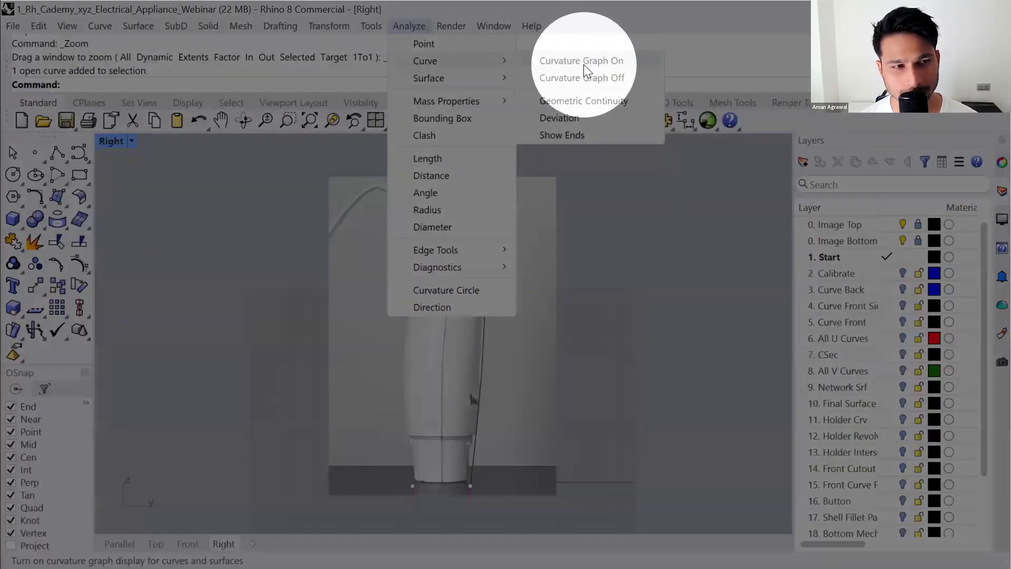
{"action": "left_click", "coordinate": [44, 316]}
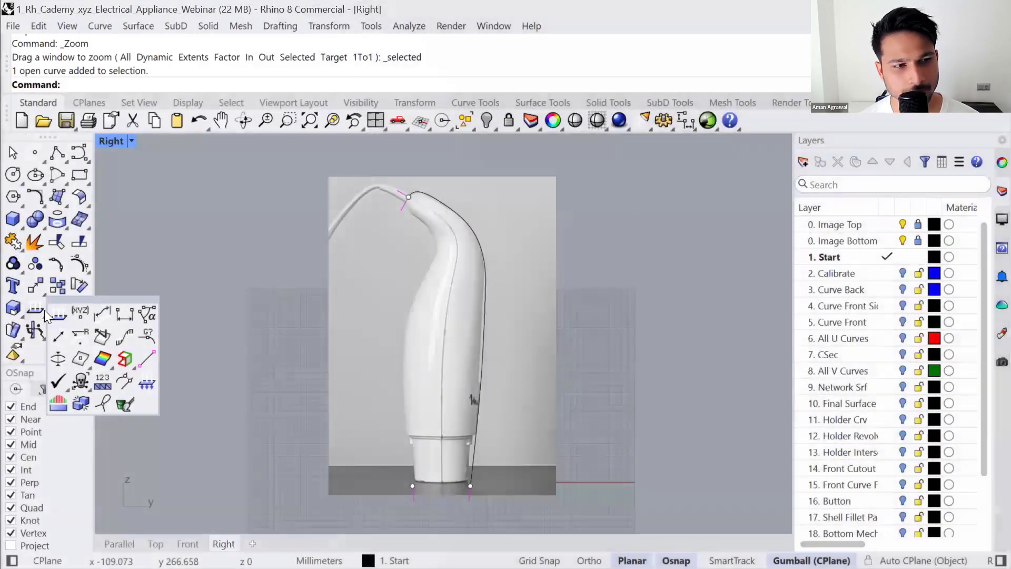
{"action": "left_click_drag", "start_coordinate": [69, 296], "coordinate": [129, 280]}
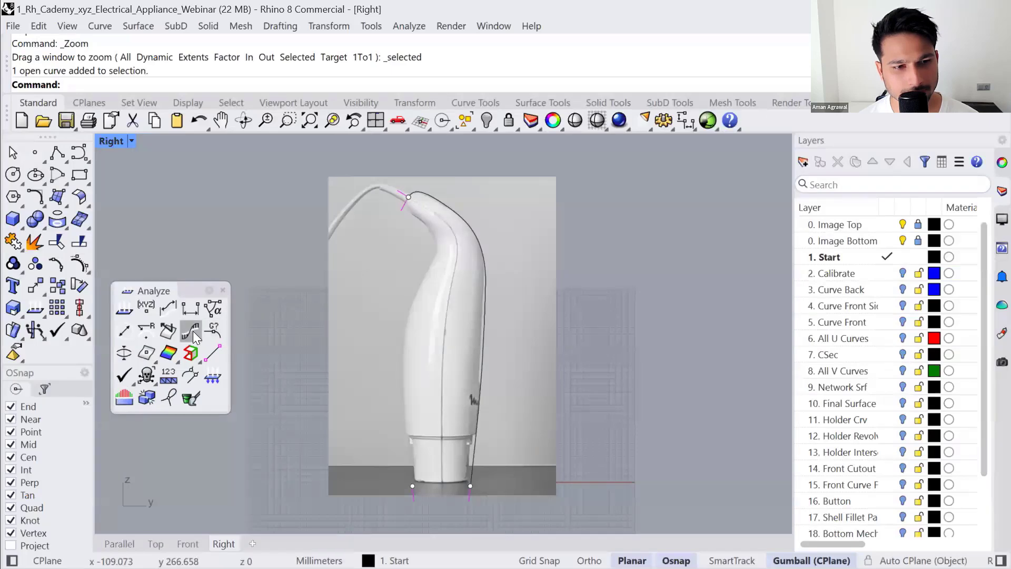
{"action": "left_click", "coordinate": [193, 331]}
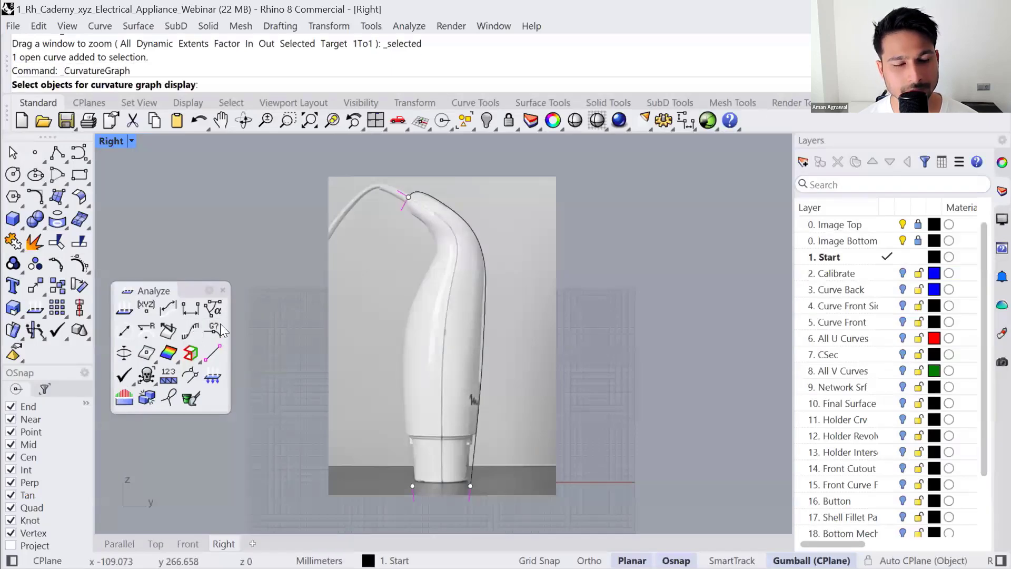
{"action": "left_click", "coordinate": [479, 259]}
{"action": "key", "text": "Return"}
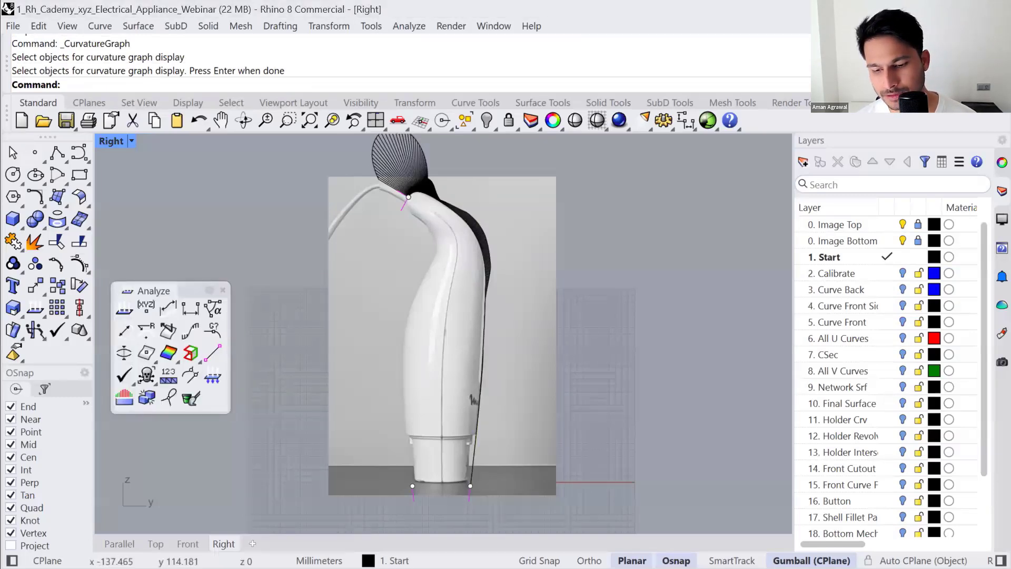
- Set the curvature graph's density to 25 while viewing the handle's rounded top
{"action": "left_click_drag", "start_coordinate": [676, 228], "coordinate": [681, 179]}
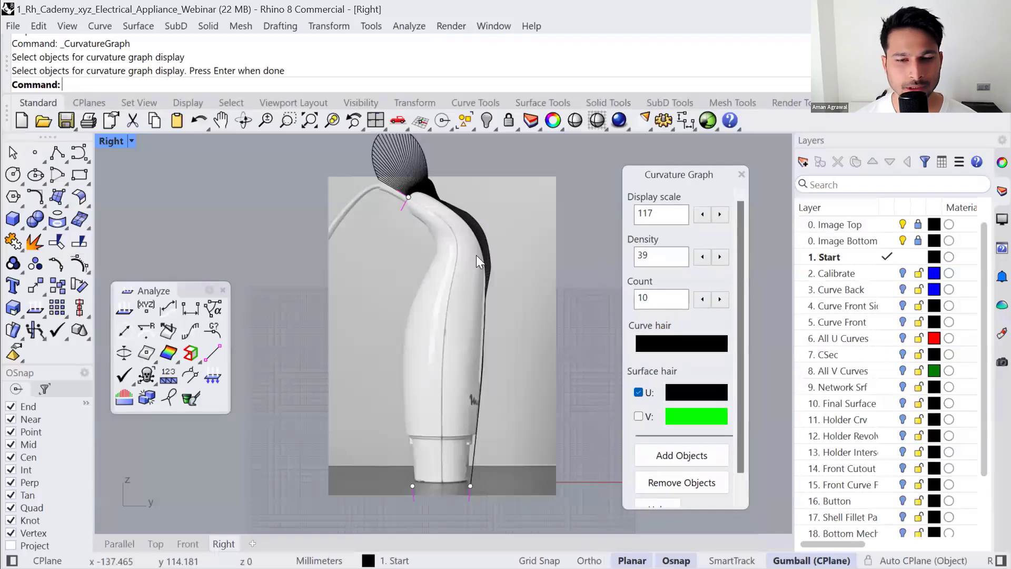
{"action": "scroll", "coordinate": [414, 195], "scroll_direction": "up", "scroll_amount": 3}
{"action": "right_click_drag", "start_coordinate": [435, 256], "coordinate": [406, 308]}
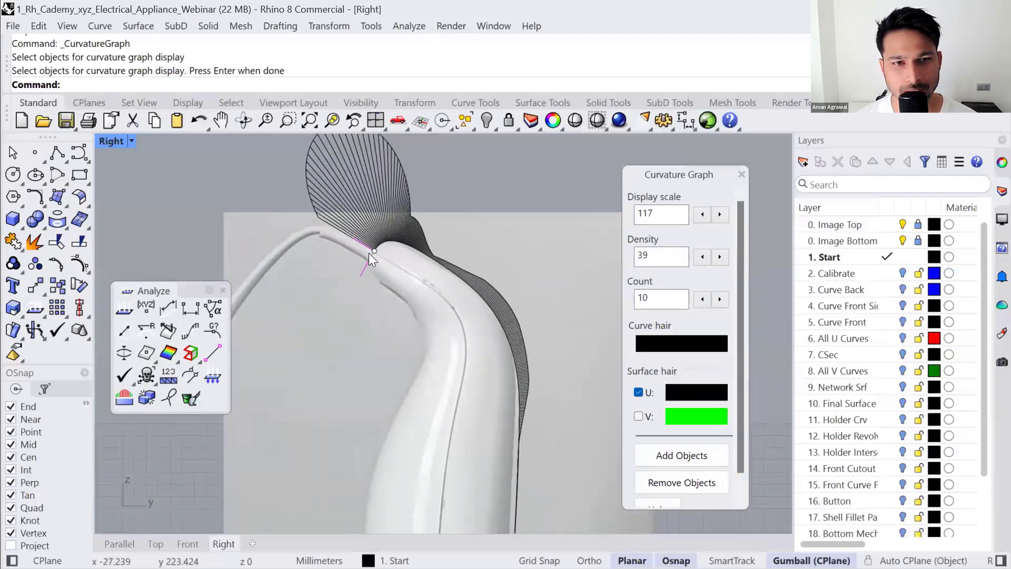
{"action": "left_click", "coordinate": [498, 315]}
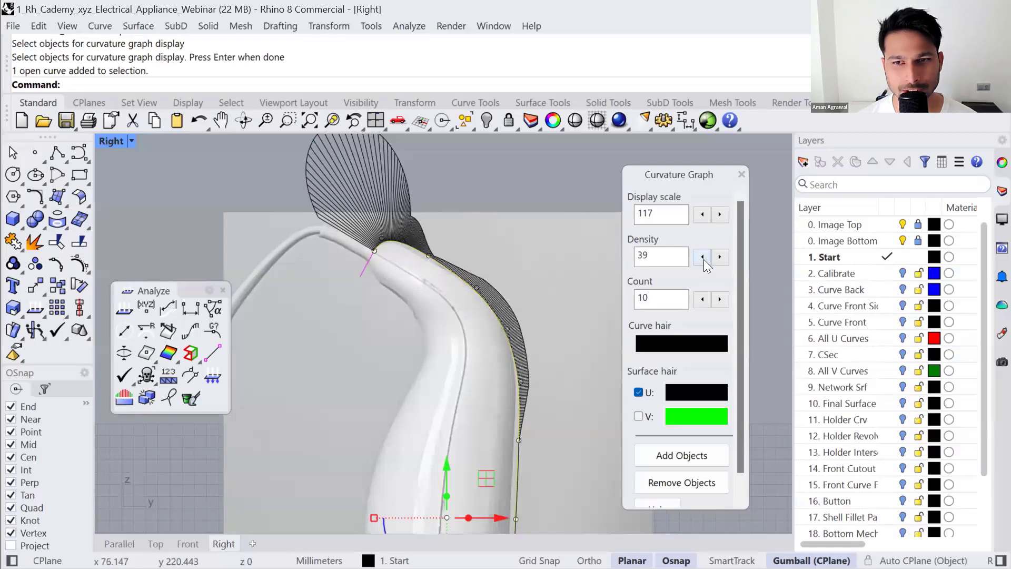
{"action": "left_click_drag", "start_coordinate": [703, 259], "coordinate": [704, 259]}
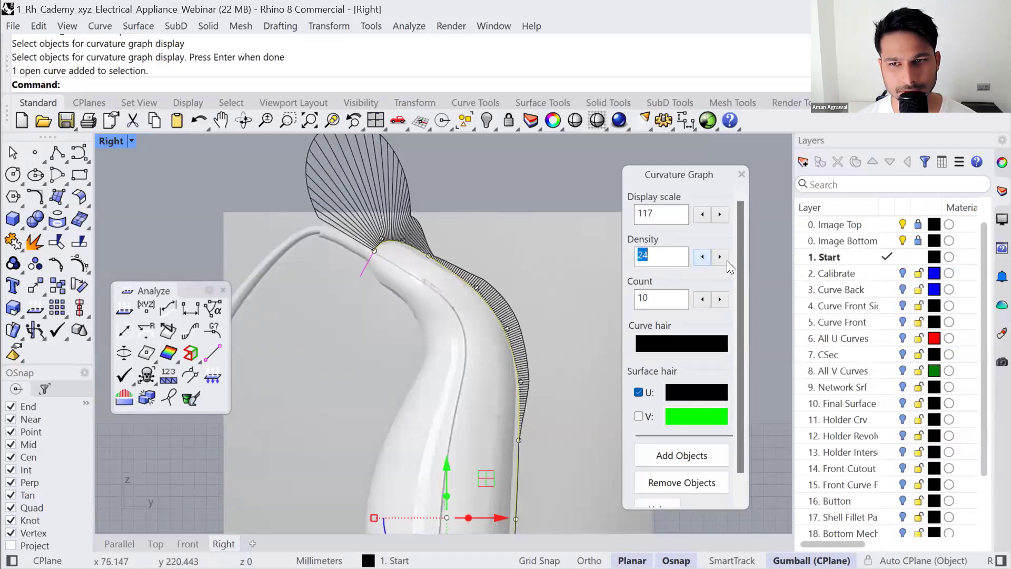
- Try smaller curvature hairs, then set the graph's display scale to 118
{"action": "left_click", "coordinate": [700, 217]}
{"action": "left_click", "coordinate": [700, 217]}
{"action": "left_click", "coordinate": [700, 217]}
{"action": "left_click", "coordinate": [700, 217]}
{"action": "left_click", "coordinate": [723, 217]}
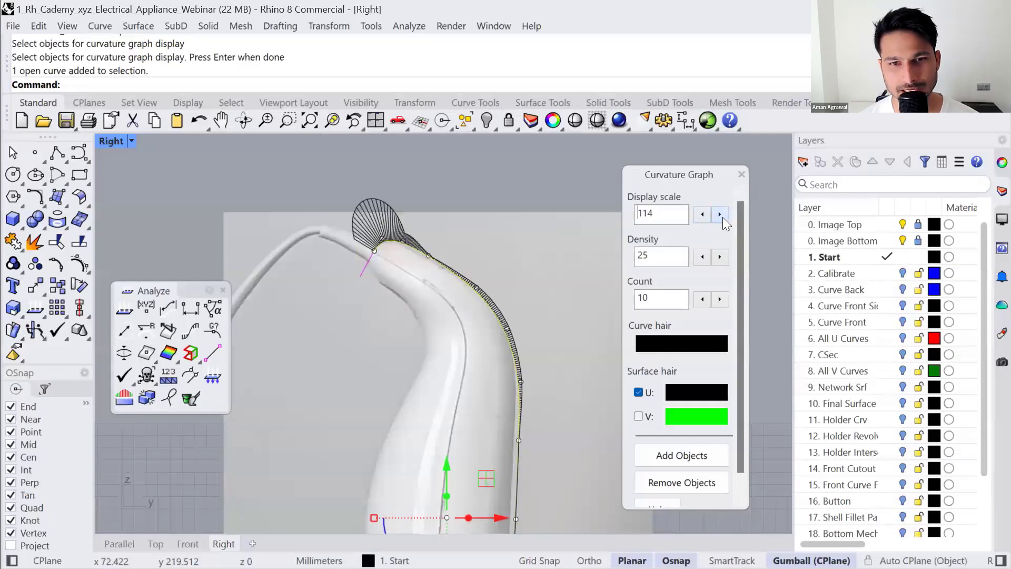
{"action": "left_click", "coordinate": [720, 214]}
{"action": "left_click", "coordinate": [720, 215]}
{"action": "left_click", "coordinate": [720, 214]}
{"action": "left_click", "coordinate": [720, 214]}
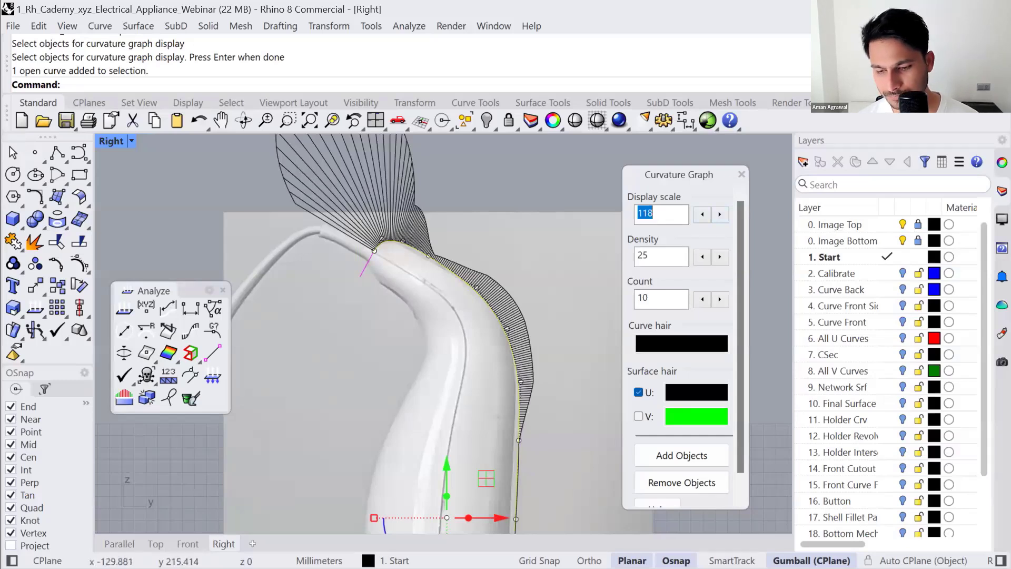
- Move the outline curve's third control point slightly inward at the rounded top and reselect the curve
{"action": "left_click", "coordinate": [448, 321]}
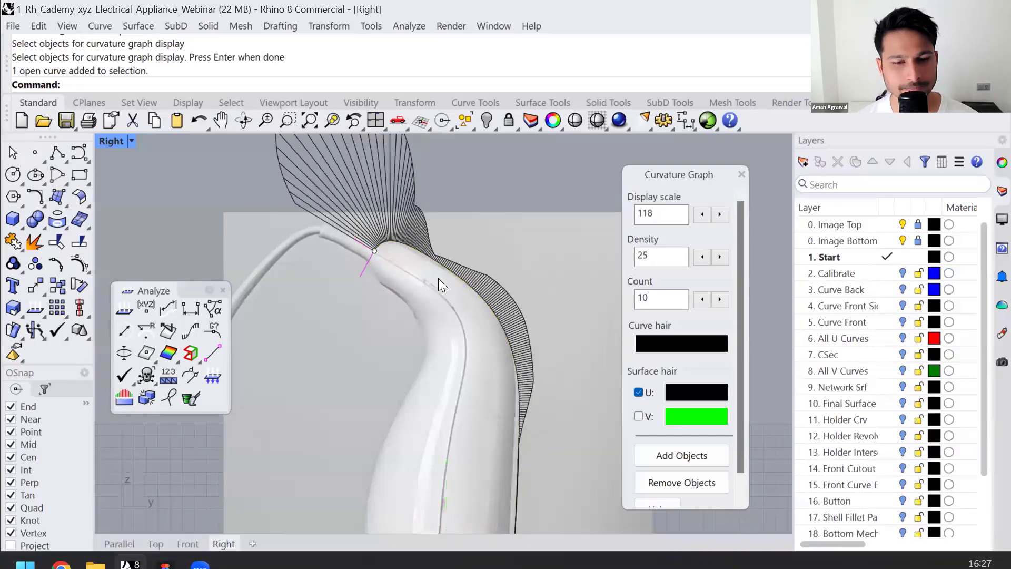
{"action": "left_click", "coordinate": [433, 259]}
{"action": "right_click_drag", "start_coordinate": [428, 307], "coordinate": [341, 285]}
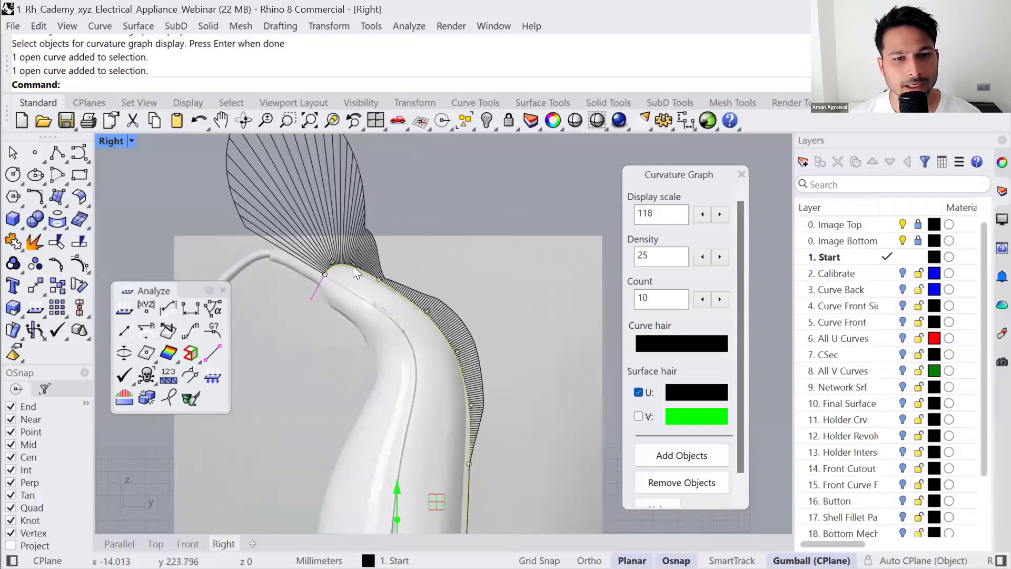
{"action": "left_click_drag", "start_coordinate": [358, 265], "coordinate": [387, 233]}
{"action": "left_click", "coordinate": [388, 292]}
{"action": "left_click", "coordinate": [400, 292]}
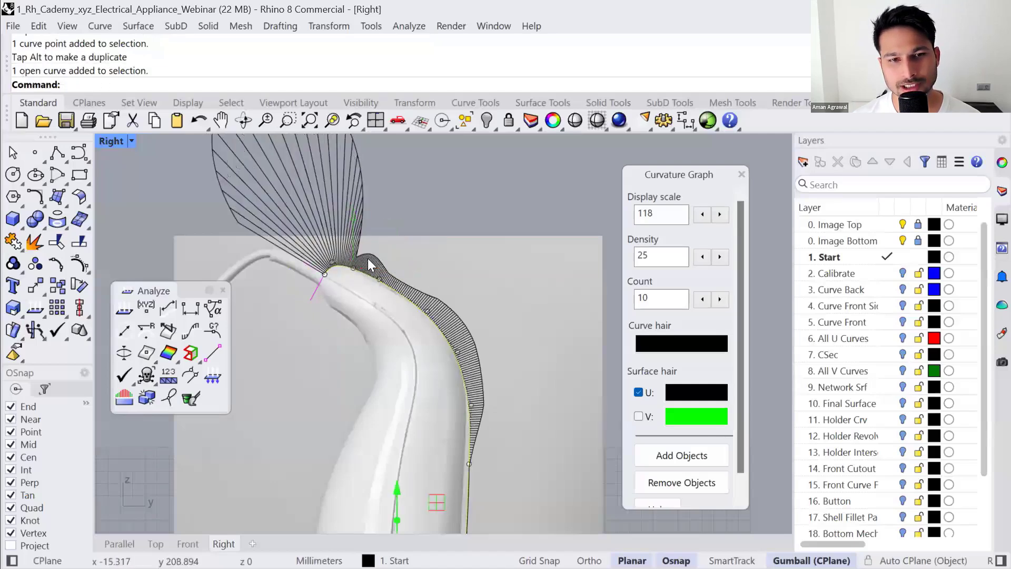
- Move the control point just below the upper bend slightly toward the handle body and check the curvature graph there
{"action": "scroll", "coordinate": [354, 256], "scroll_direction": "down", "scroll_amount": 2}
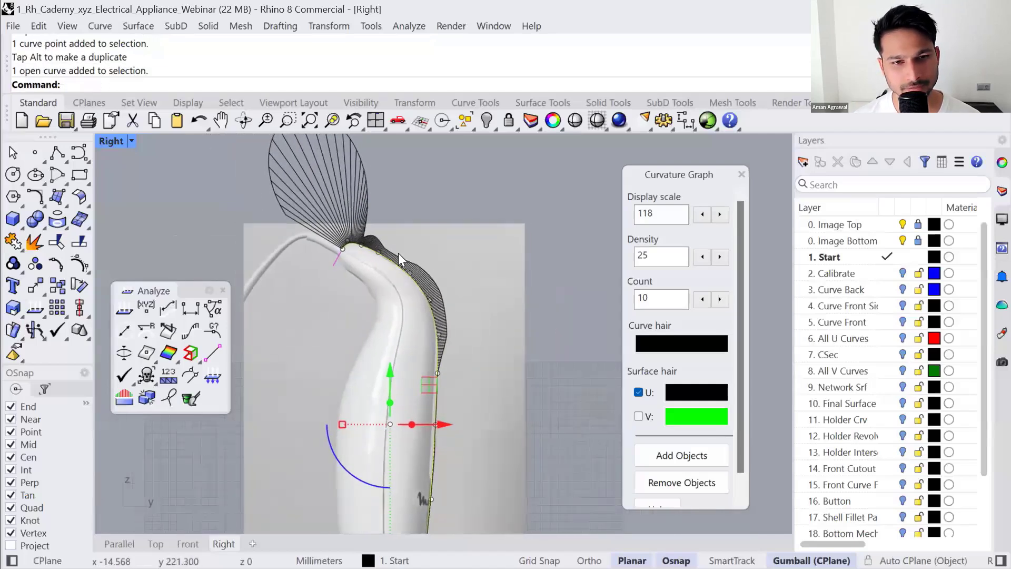
{"action": "right_click_drag", "start_coordinate": [366, 207], "coordinate": [345, 264]}
{"action": "right_click_drag", "start_coordinate": [454, 372], "coordinate": [446, 319]}
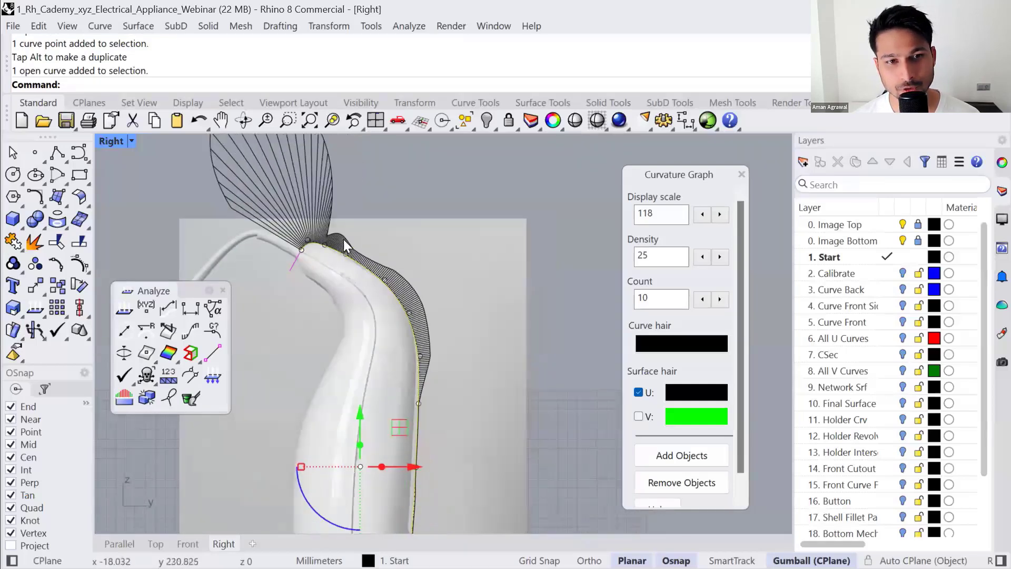
{"action": "scroll", "coordinate": [424, 415], "scroll_direction": "up", "scroll_amount": 3}
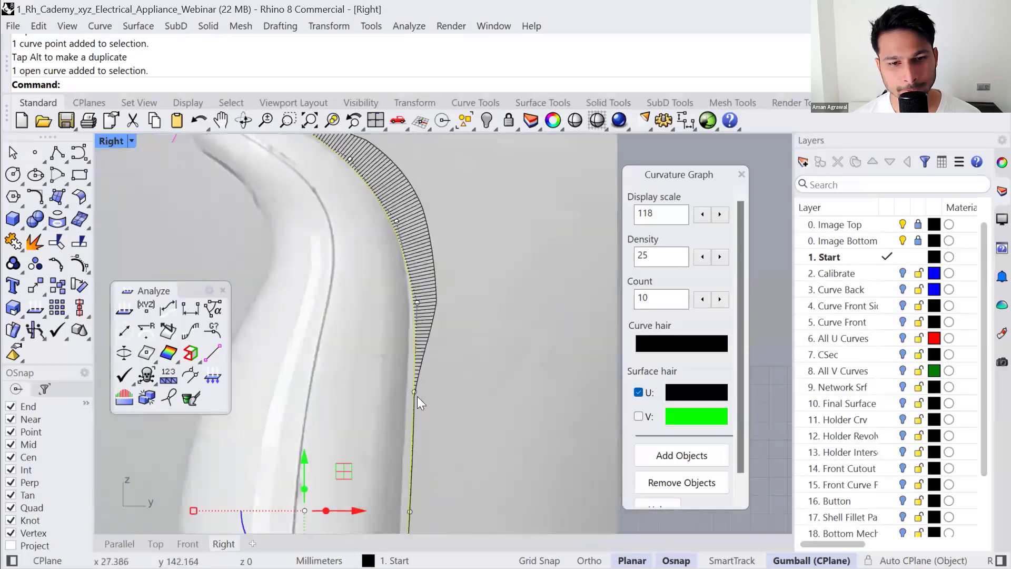
{"action": "left_click", "coordinate": [417, 395]}
{"action": "left_click_drag", "start_coordinate": [464, 387], "coordinate": [458, 440]}
{"action": "key", "text": "Escape"}
{"action": "key", "text": "Escape"}
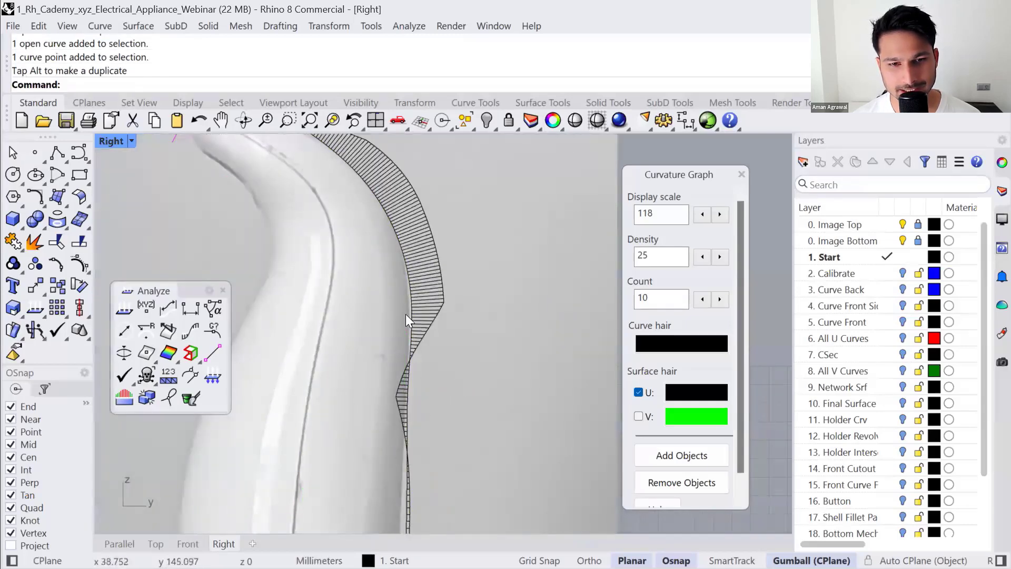
{"action": "left_click", "coordinate": [411, 295]}
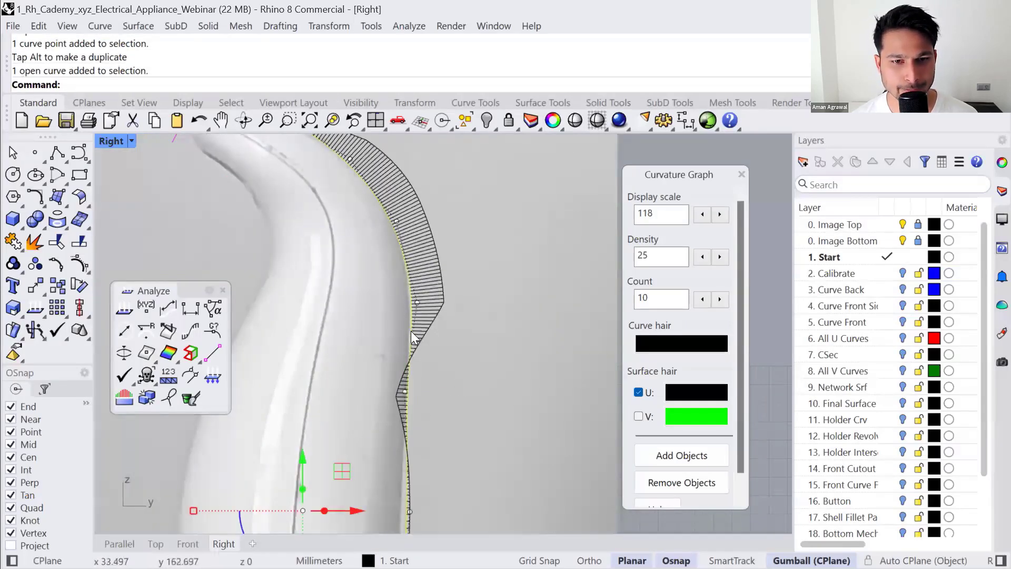
{"action": "right_click_drag", "start_coordinate": [416, 463], "coordinate": [423, 420]}
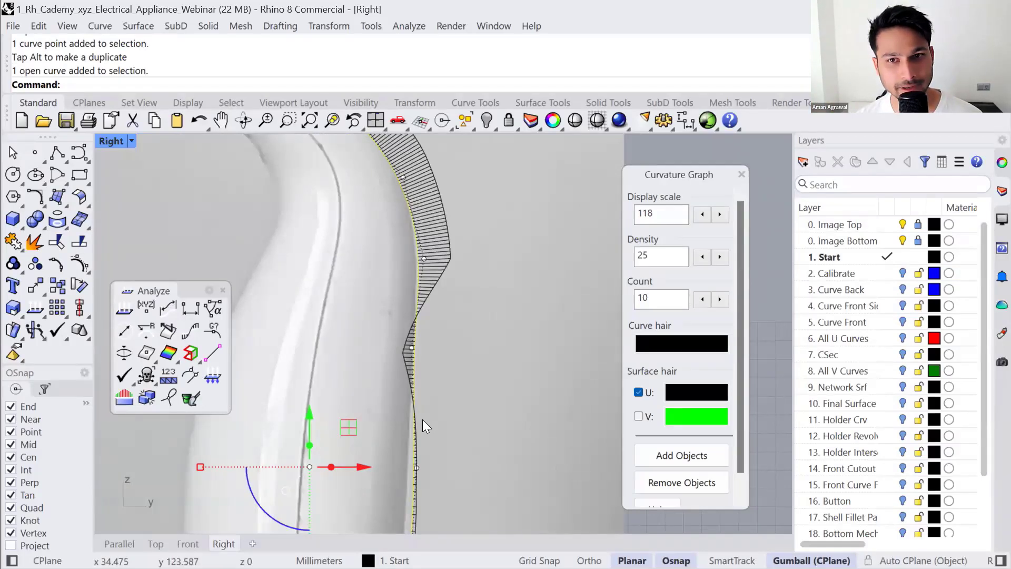
- Move the two control points below the upper bend slightly outward, away from the handle body, one after the other
{"action": "left_click", "coordinate": [412, 348]}
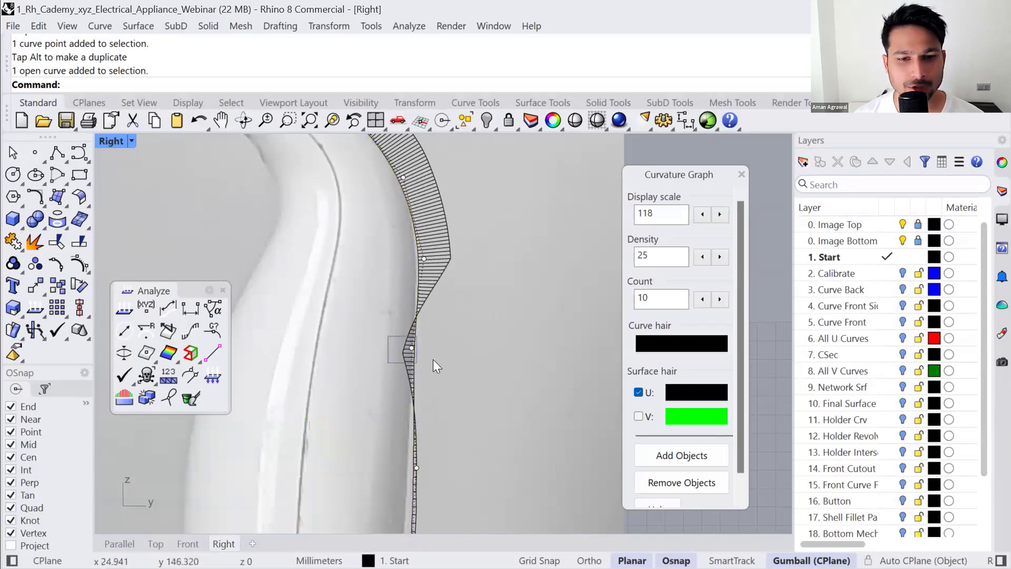
{"action": "left_click_drag", "start_coordinate": [456, 349], "coordinate": [472, 349]}
{"action": "left_click_drag", "start_coordinate": [389, 455], "coordinate": [466, 468]}
{"action": "scroll", "coordinate": [453, 396], "scroll_direction": "down", "scroll_amount": 4}
{"action": "scroll", "coordinate": [447, 363], "scroll_direction": "up", "scroll_amount": 3}
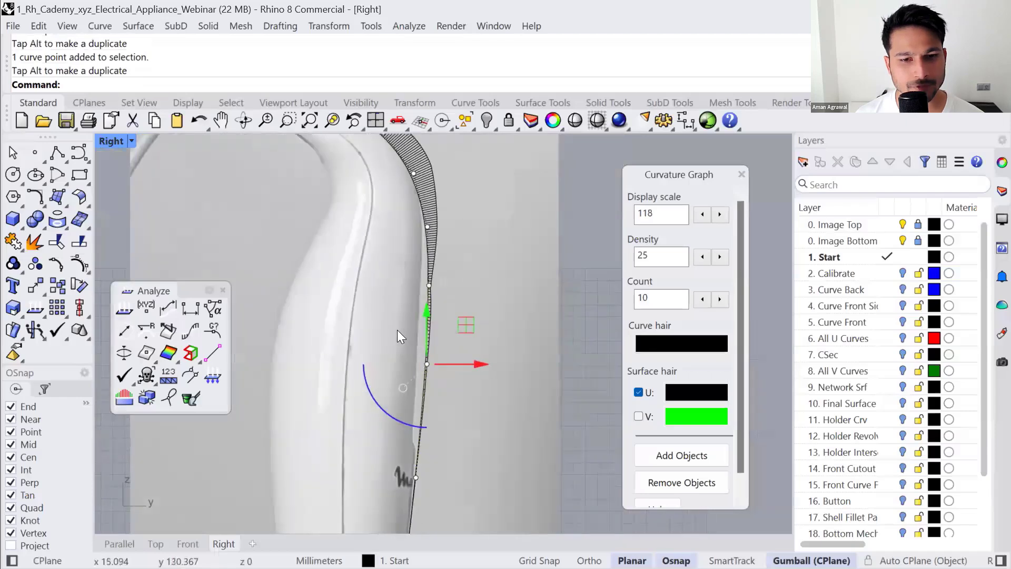
- Move the next two control points down the outline together slightly toward the handle body
{"action": "left_click_drag", "start_coordinate": [381, 290], "coordinate": [479, 504]}
{"action": "left_click_drag", "start_coordinate": [467, 421], "coordinate": [453, 422]}
{"action": "scroll", "coordinate": [387, 342], "scroll_direction": "down", "scroll_amount": 5}
{"action": "right_click_drag", "start_coordinate": [428, 378], "coordinate": [397, 338]}
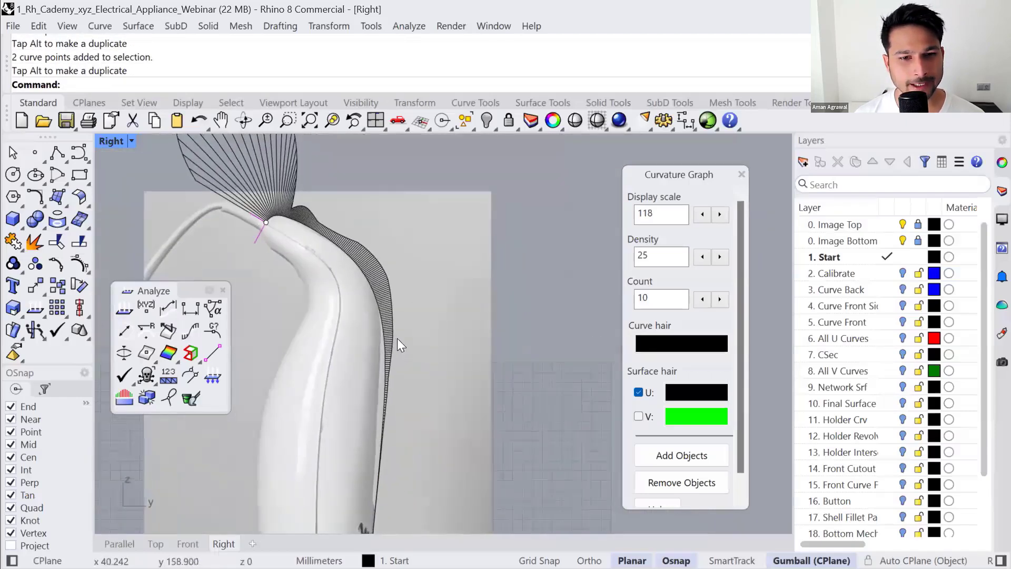
- Nudge the control point at the outer side of the upper bend slightly outward and turn off the points
{"action": "left_click", "coordinate": [373, 283]}
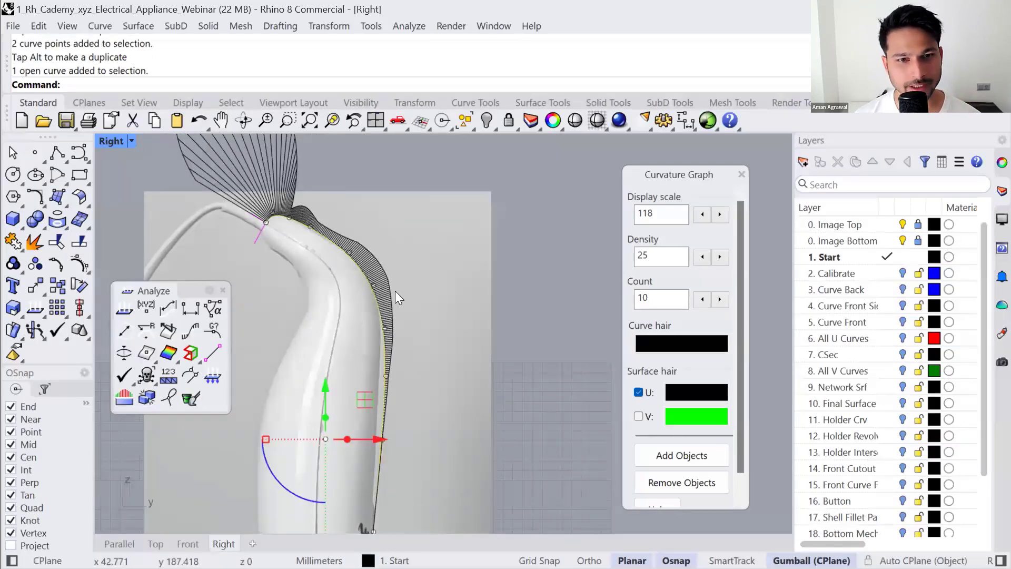
{"action": "scroll", "coordinate": [373, 287], "scroll_direction": "up", "scroll_amount": 3}
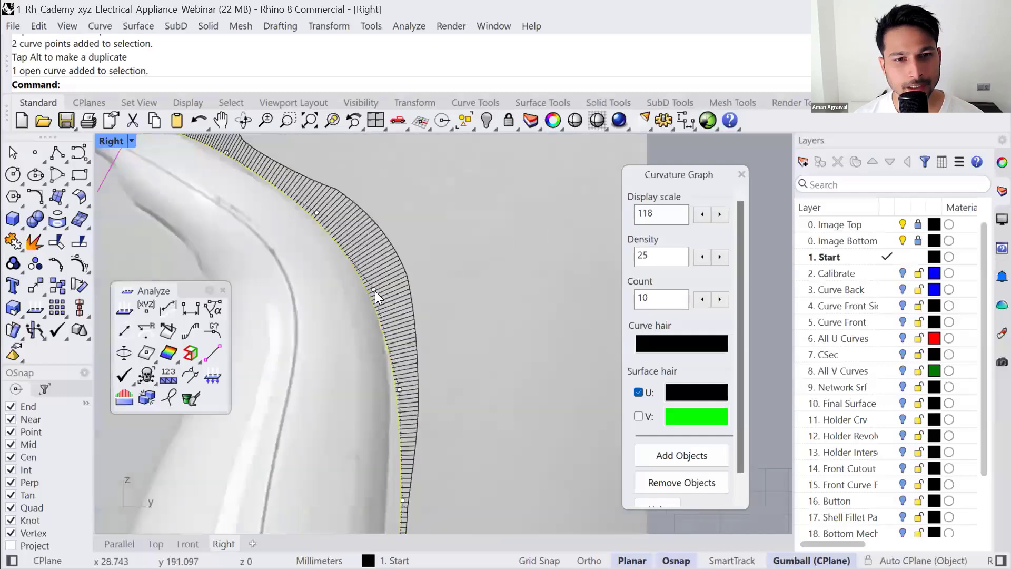
{"action": "left_click", "coordinate": [375, 290]}
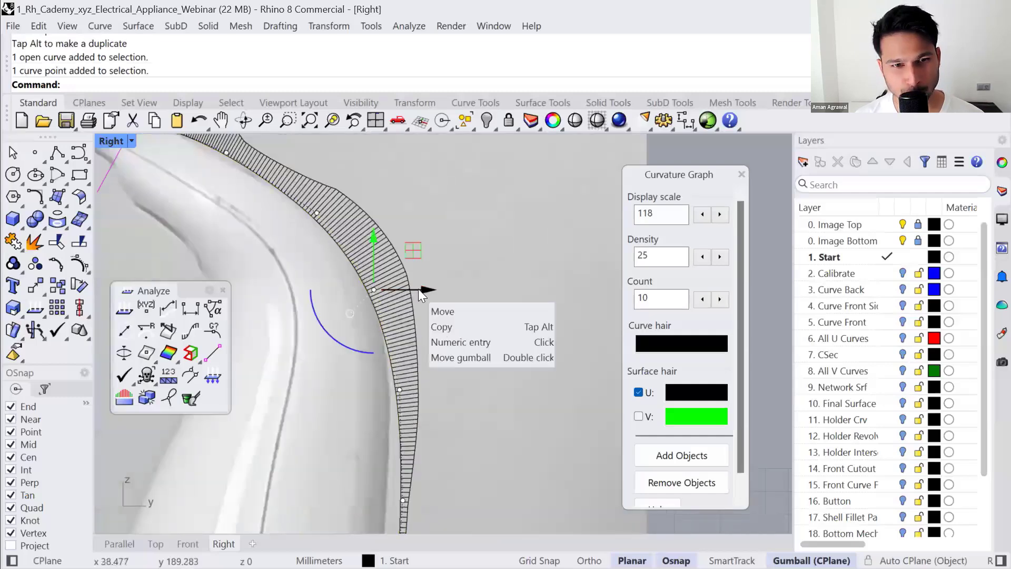
{"action": "mouse_move", "coordinate": [419, 289]}
{"action": "left_mouse_down"}
{"action": "mouse_move", "coordinate": [429, 289]}
{"action": "mouse_move", "coordinate": [419, 298]}
{"action": "left_mouse_up"}
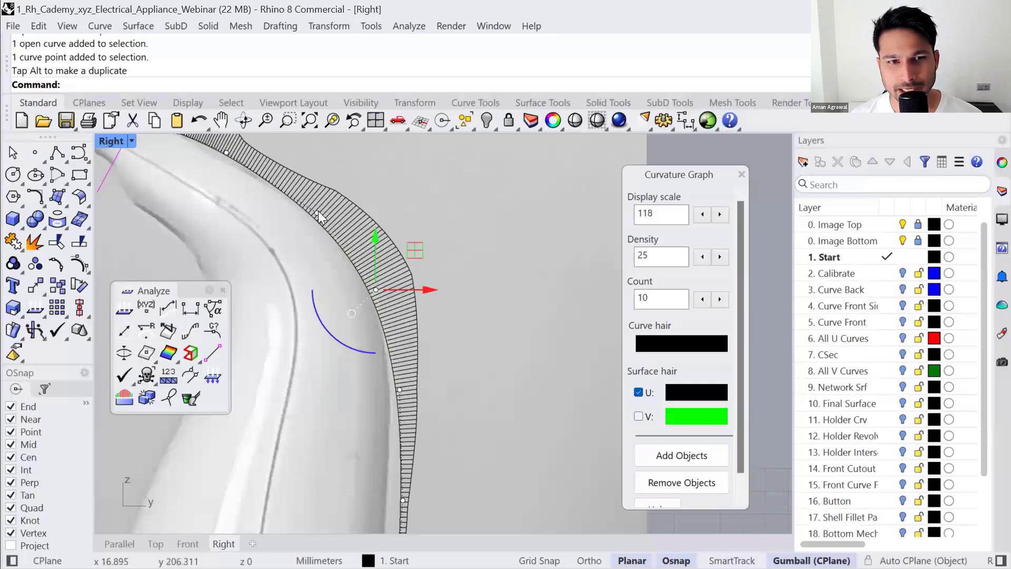
{"action": "left_click_drag", "start_coordinate": [433, 291], "coordinate": [429, 289]}
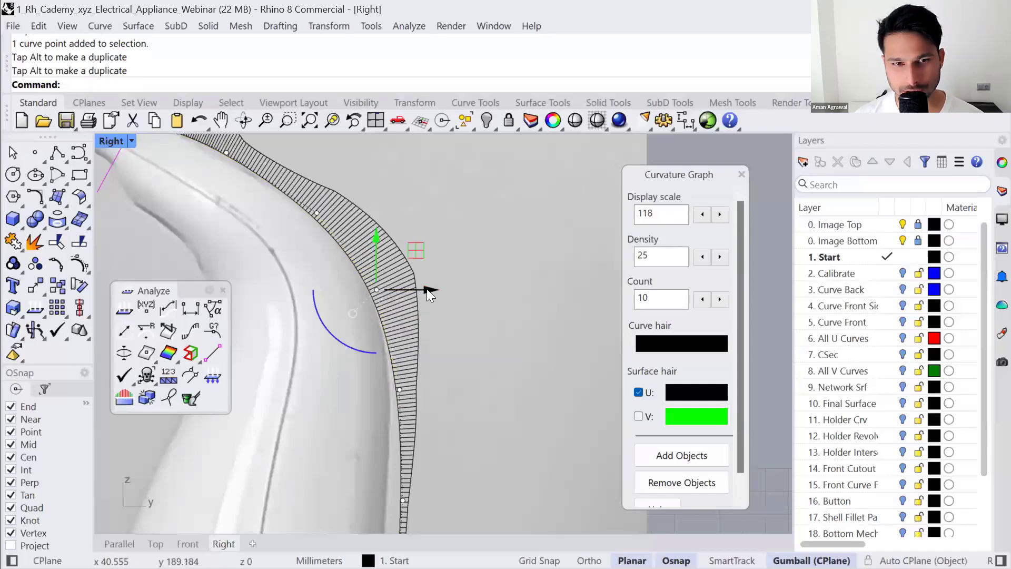
{"action": "mouse_move", "coordinate": [429, 288]}
{"action": "left_mouse_down"}
{"action": "mouse_move", "coordinate": [444, 290]}
{"action": "mouse_move", "coordinate": [414, 292]}
{"action": "mouse_move", "coordinate": [427, 292]}
{"action": "left_mouse_up"}
{"action": "key", "text": "Escape"}
{"action": "key", "text": "Escape"}
- Set the drag strength to 1 using DragStrength, and undo the trial move of the outer bend's control point
{"action": "right_click_drag", "start_coordinate": [505, 351], "coordinate": [458, 350]}
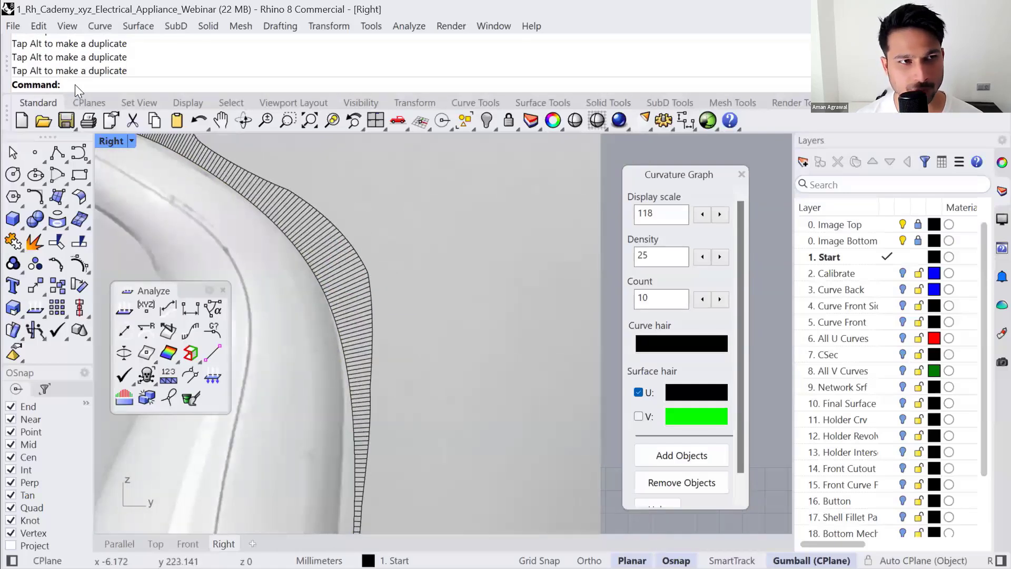
{"action": "type", "text": "DragStrength"}
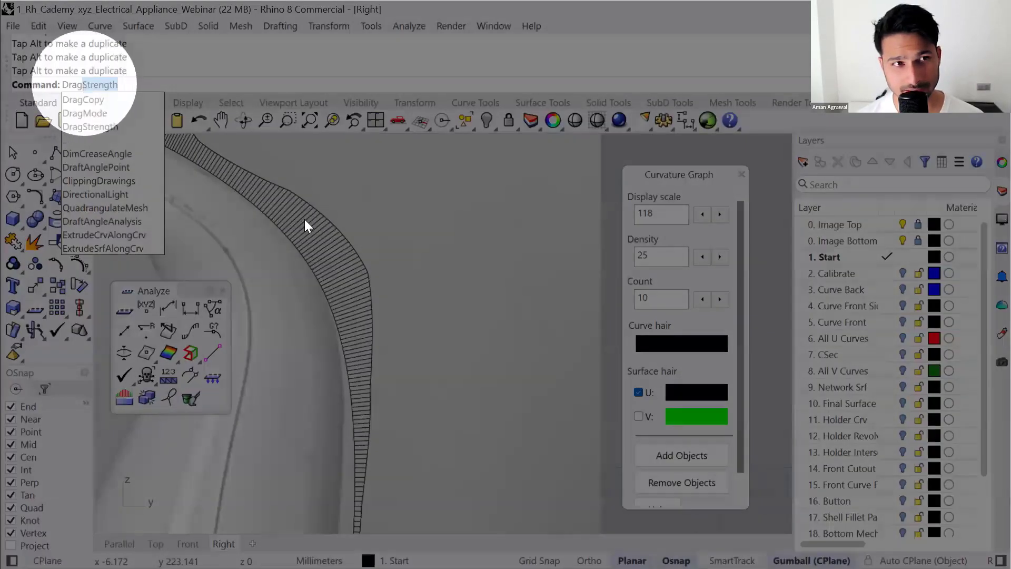
{"action": "key", "text": "Return"}
{"action": "left_click", "coordinate": [338, 303]}
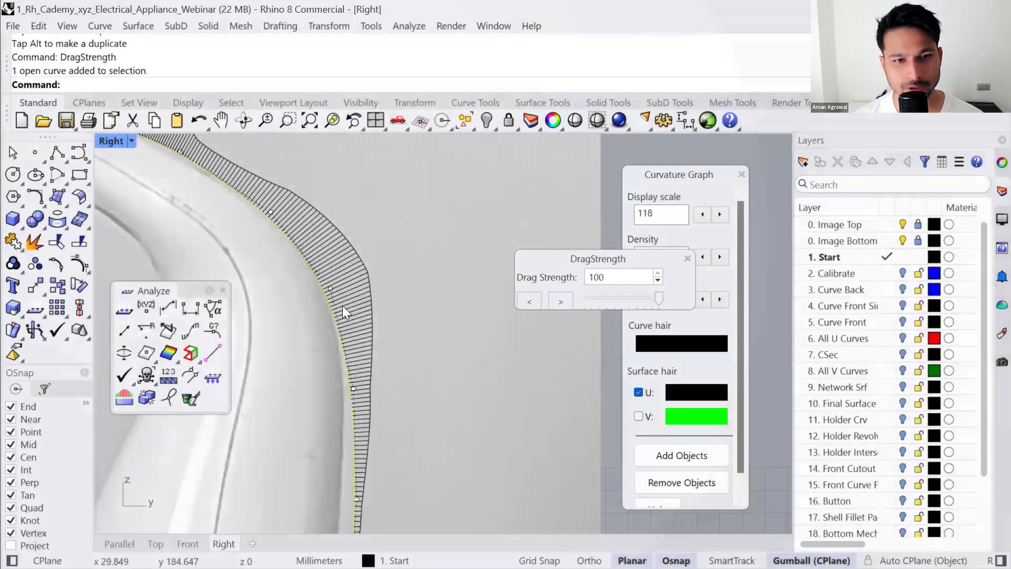
{"action": "left_click", "coordinate": [330, 289]}
{"action": "left_click_drag", "start_coordinate": [660, 297], "coordinate": [704, 301]}
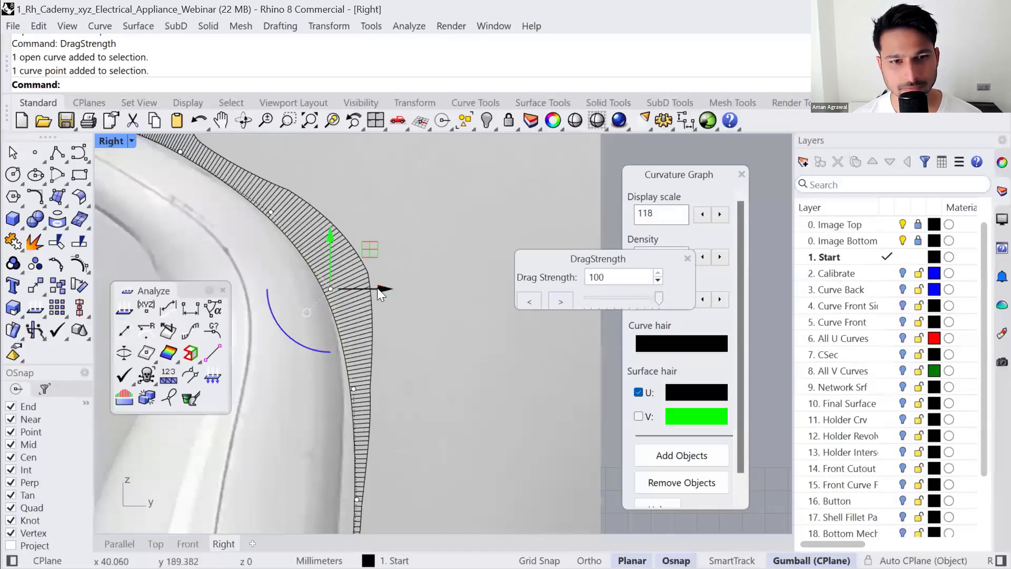
{"action": "left_click_drag", "start_coordinate": [384, 289], "coordinate": [403, 289]}
{"action": "key", "text": "ctrl+z"}
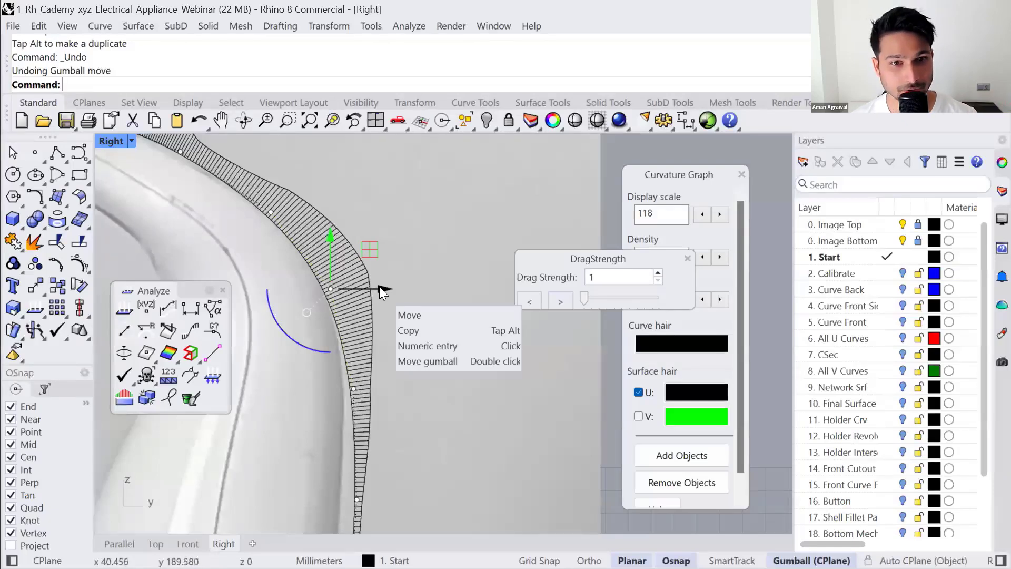
- Nudge the outer bend's control point minimally outward and the control point directly below it minimally inward
{"action": "left_click_drag", "start_coordinate": [381, 287], "coordinate": [458, 300]}
{"action": "mouse_move", "coordinate": [373, 249]}
{"action": "left_mouse_down"}
{"action": "mouse_move", "coordinate": [319, 207]}
{"action": "mouse_move", "coordinate": [372, 252]}
{"action": "left_mouse_up"}
{"action": "left_click", "coordinate": [270, 211]}
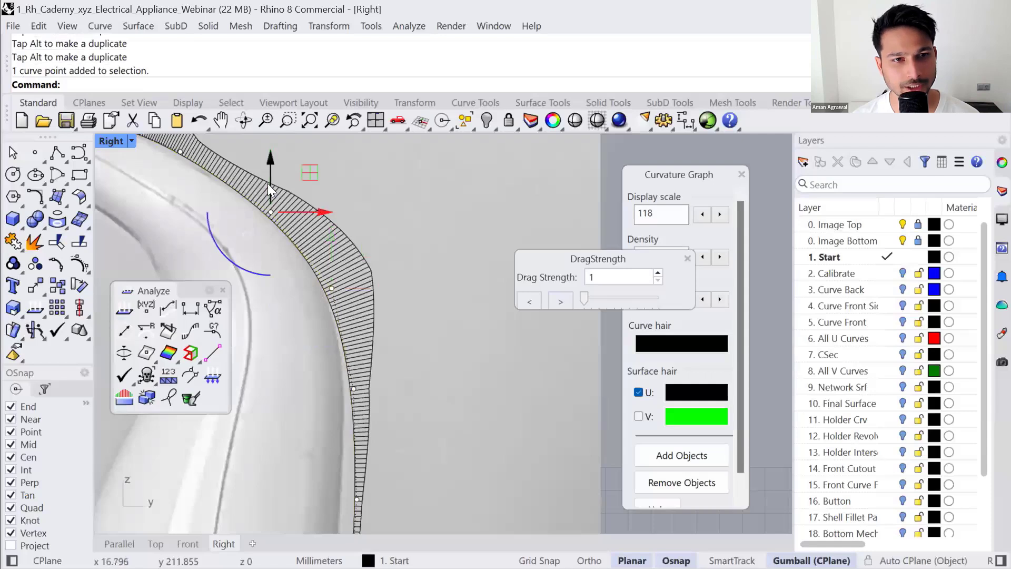
{"action": "left_click", "coordinate": [353, 389]}
{"action": "left_click_drag", "start_coordinate": [309, 397], "coordinate": [310, 398]}
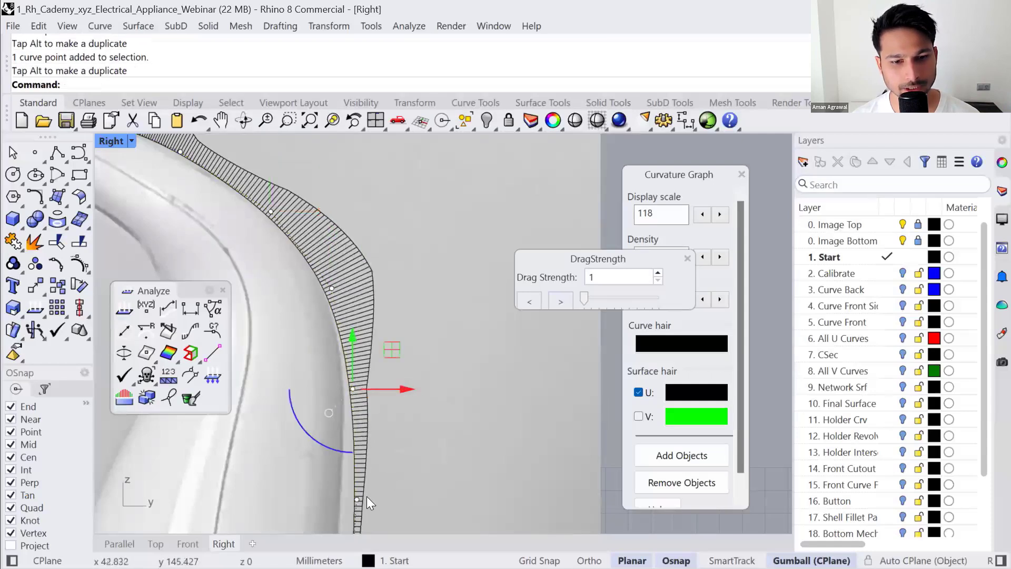
- Fine-adjust the second control point below the bend, and nudge the one just above it slightly outward
{"action": "left_click", "coordinate": [359, 502]}
{"action": "left_click", "coordinate": [359, 500]}
{"action": "mouse_move", "coordinate": [392, 500]}
{"action": "left_mouse_down"}
{"action": "mouse_move", "coordinate": [374, 497]}
{"action": "mouse_move", "coordinate": [397, 499]}
{"action": "left_mouse_up"}
{"action": "left_click", "coordinate": [354, 389]}
{"action": "left_click", "coordinate": [433, 393]}
{"action": "left_click", "coordinate": [354, 389]}
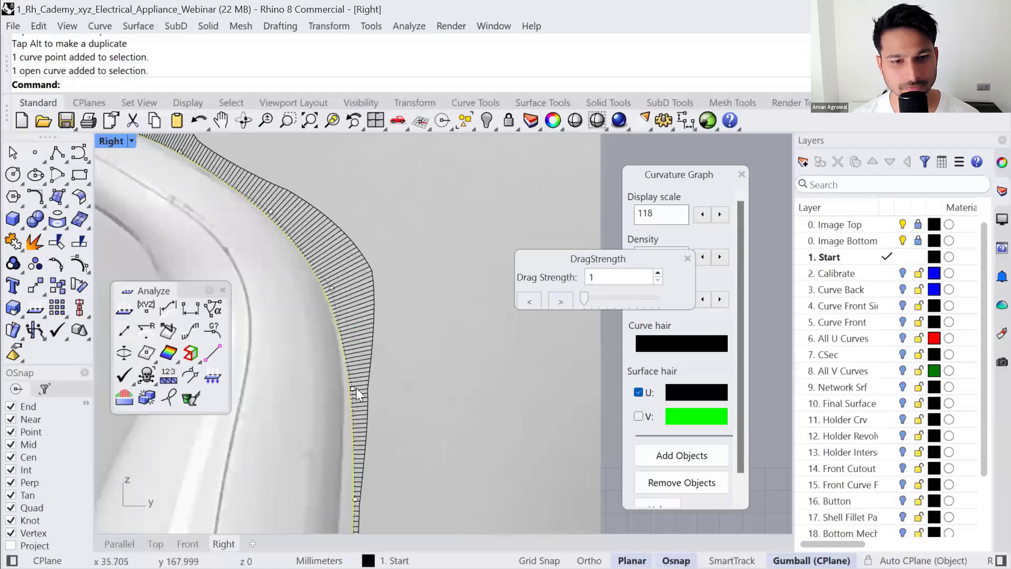
{"action": "left_click", "coordinate": [355, 389]}
{"action": "left_click_drag", "start_coordinate": [385, 390], "coordinate": [388, 390]}
- Clear the control point selection and close the DragStrength settings
{"action": "left_click", "coordinate": [331, 289]}
{"action": "left_click", "coordinate": [270, 212]}
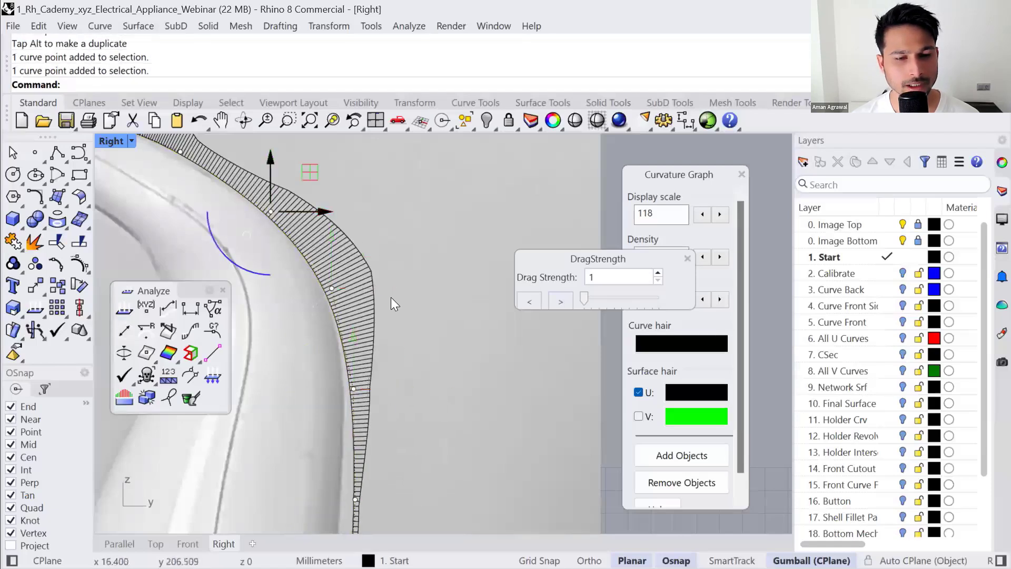
{"action": "scroll", "coordinate": [388, 297], "scroll_direction": "down", "scroll_amount": 5}
{"action": "key", "text": "Escape"}
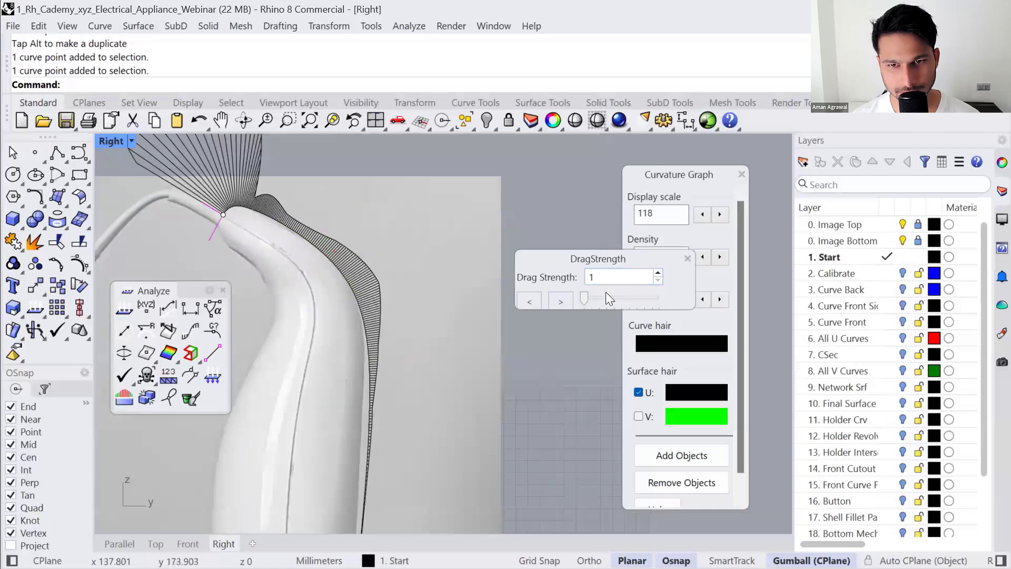
{"action": "left_click", "coordinate": [688, 258]}
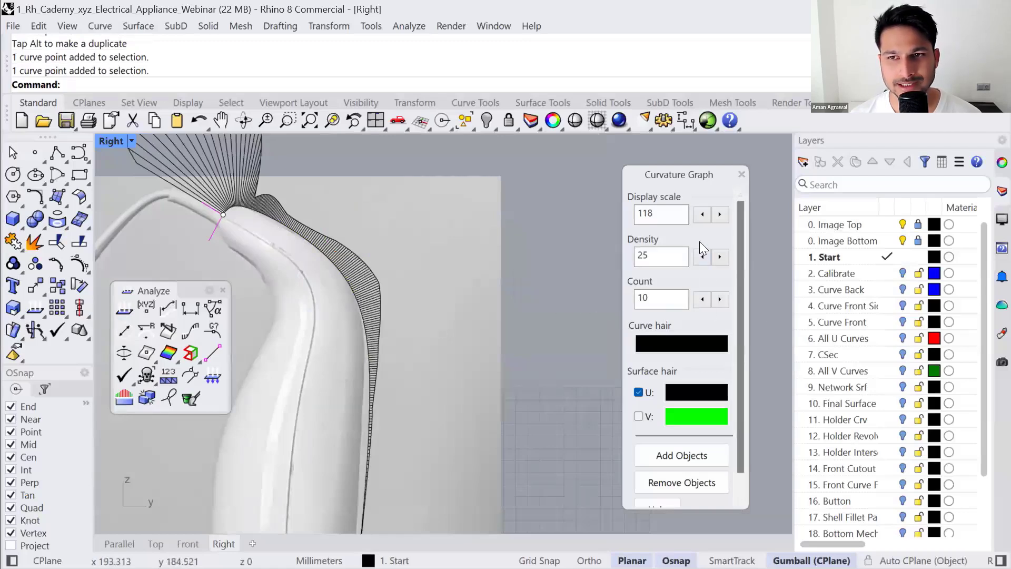
- Delete the traced outline curve and turn on the 2. Calibrate layer
{"action": "left_click", "coordinate": [365, 316]}
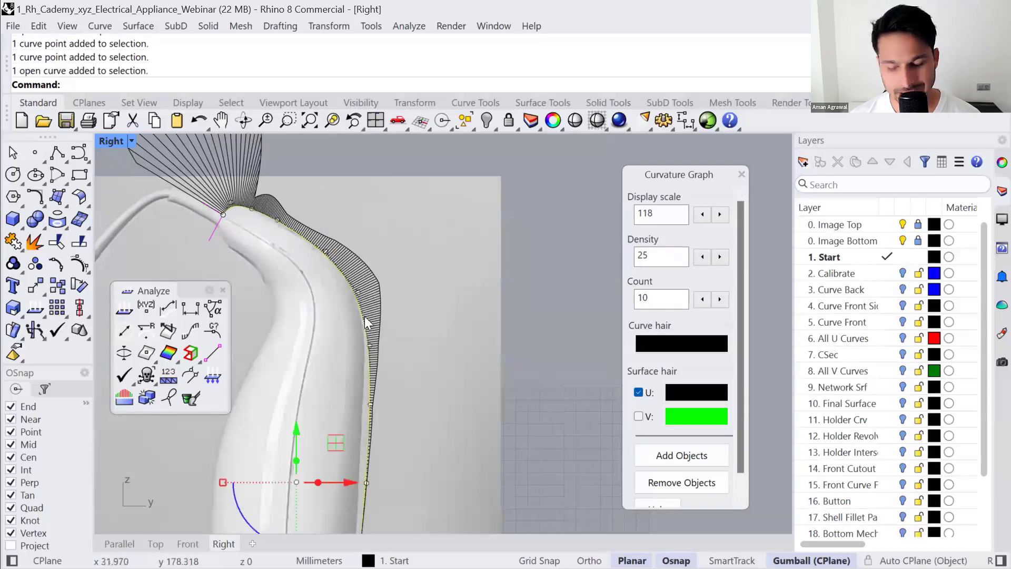
{"action": "key", "text": "Delete"}
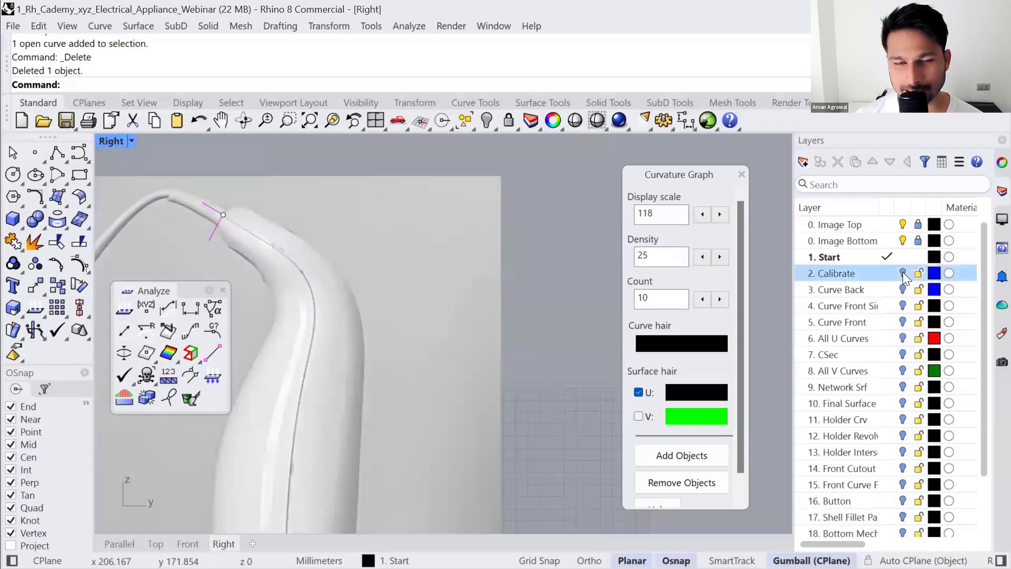
{"action": "left_click", "coordinate": [903, 274]}
- Add the 2. Calibrate layer's outline curve to the curvature graph
{"action": "scroll", "coordinate": [383, 296], "scroll_direction": "down", "scroll_amount": 3}
{"action": "left_click", "coordinate": [375, 325]}
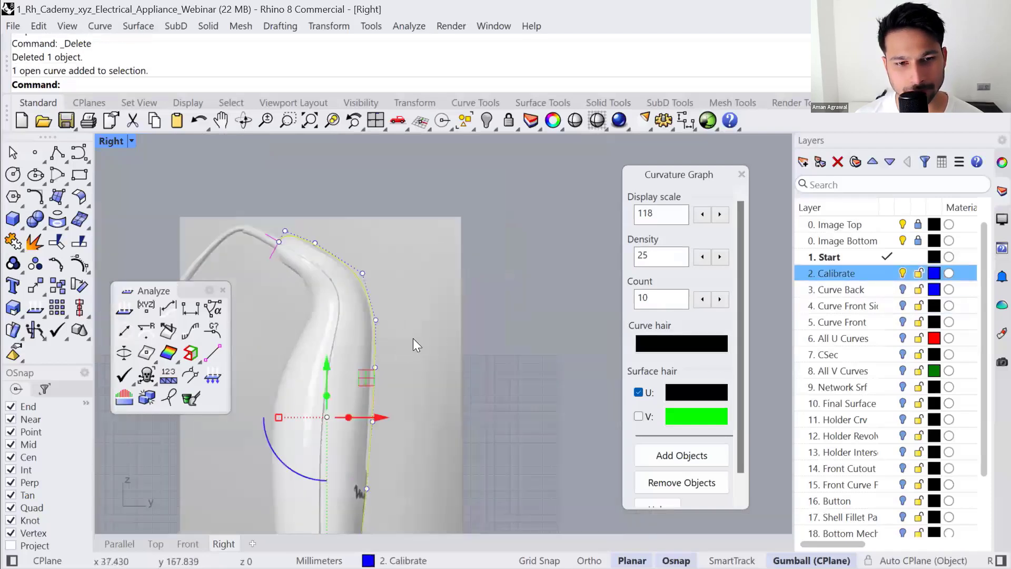
{"action": "left_click", "coordinate": [649, 456]}
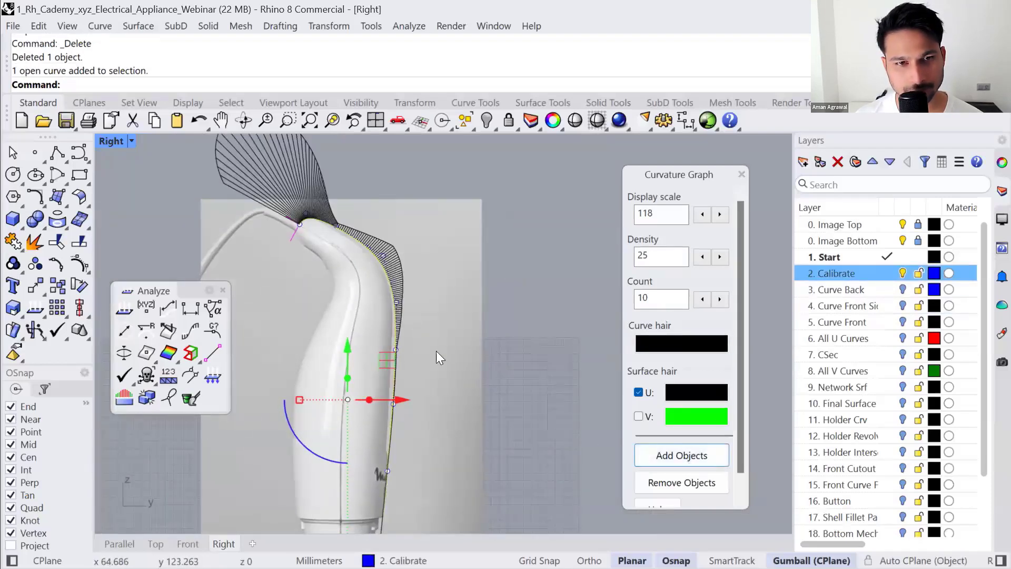
- Change the curvature graph's curve hair color to Cyan and deselect the outline curve
{"action": "left_click", "coordinate": [373, 254]}
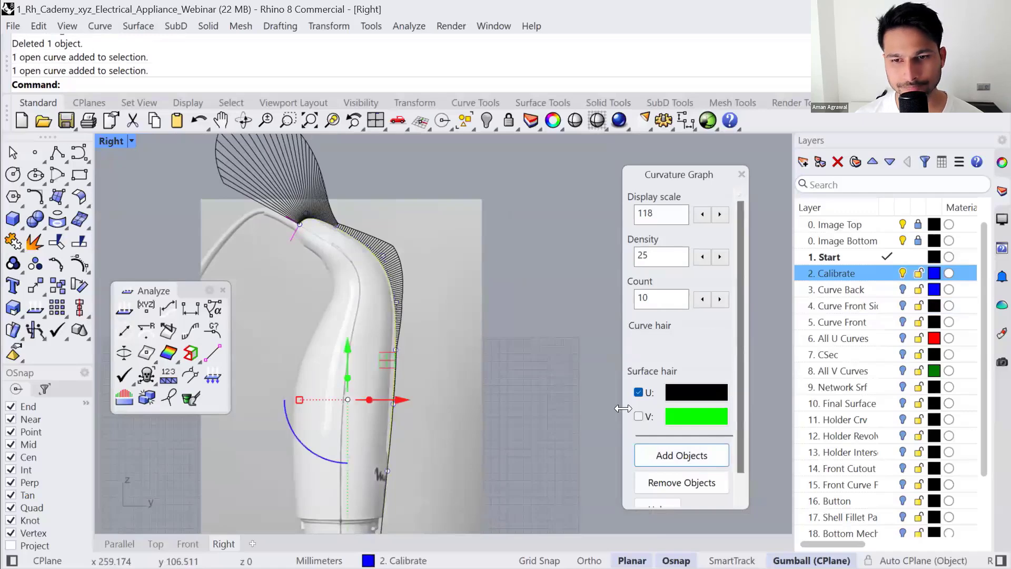
{"action": "left_click", "coordinate": [691, 393]}
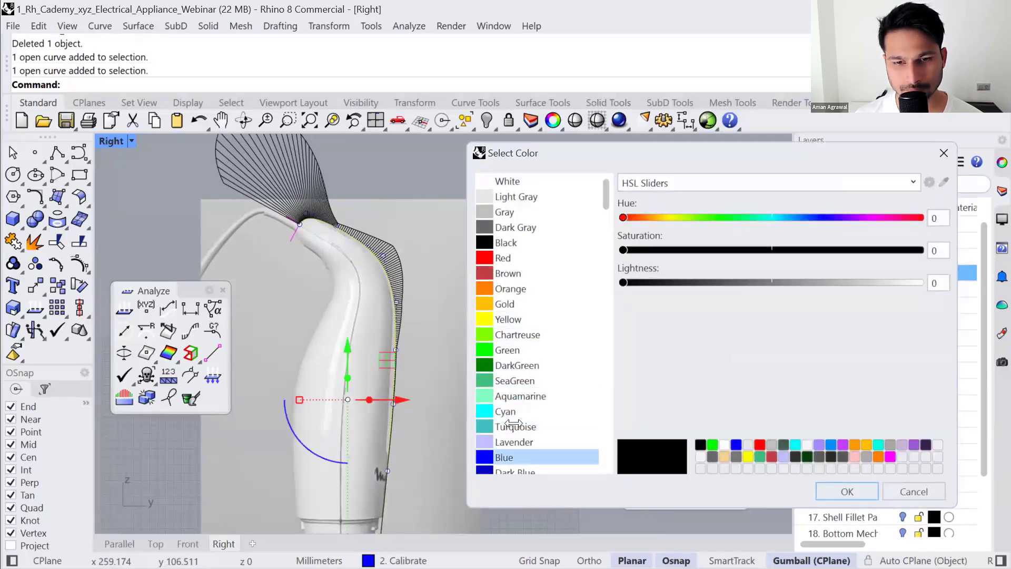
{"action": "double_click", "coordinate": [505, 411]}
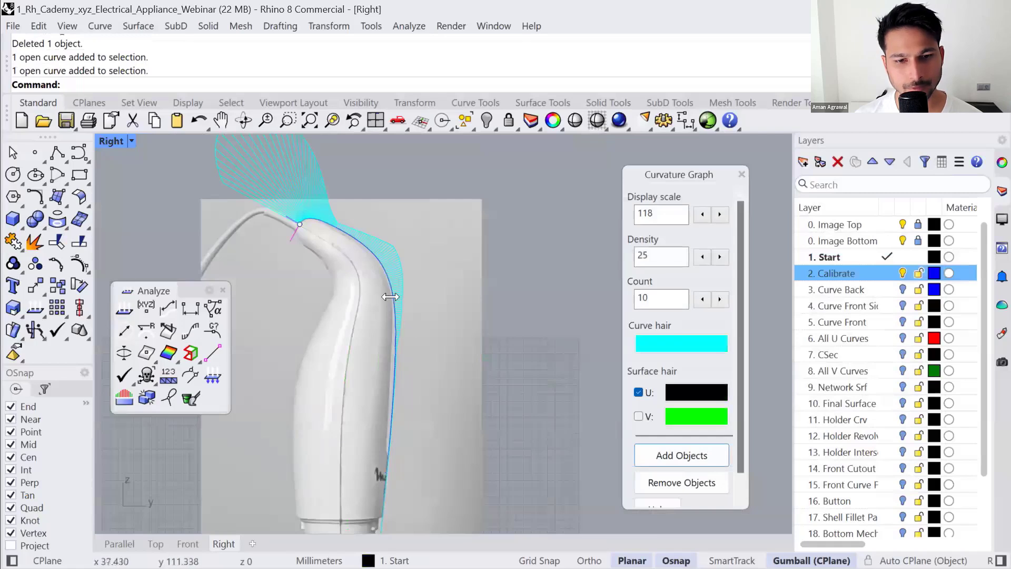
{"action": "left_click", "coordinate": [396, 386]}
{"action": "left_click", "coordinate": [450, 353]}
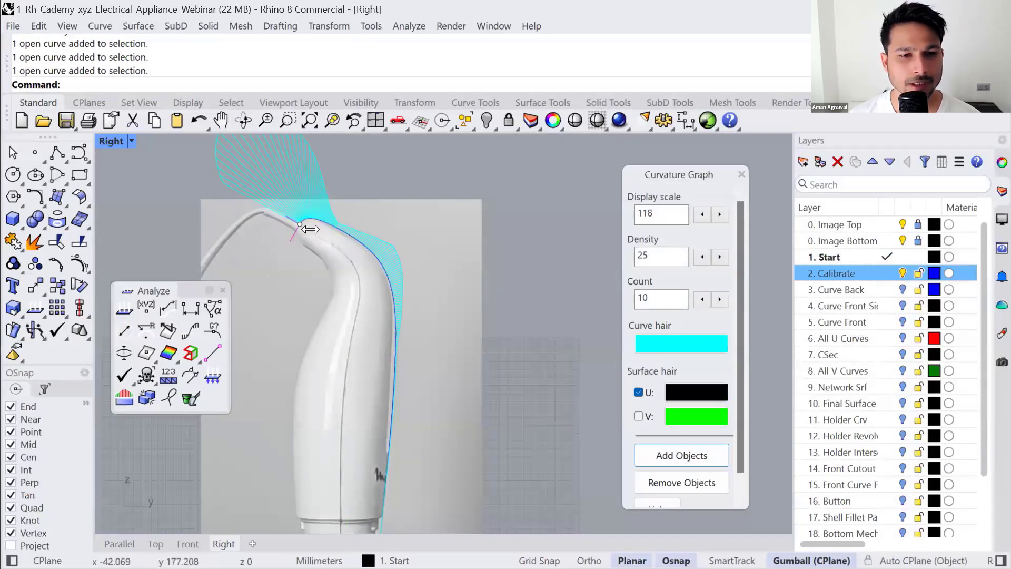
- Inspect the outline's start at the cable end and turn on the 3. Curve Back layer
{"action": "scroll", "coordinate": [310, 213], "scroll_direction": "up", "scroll_amount": 3}
{"action": "scroll", "coordinate": [335, 219], "scroll_direction": "up", "scroll_amount": 3}
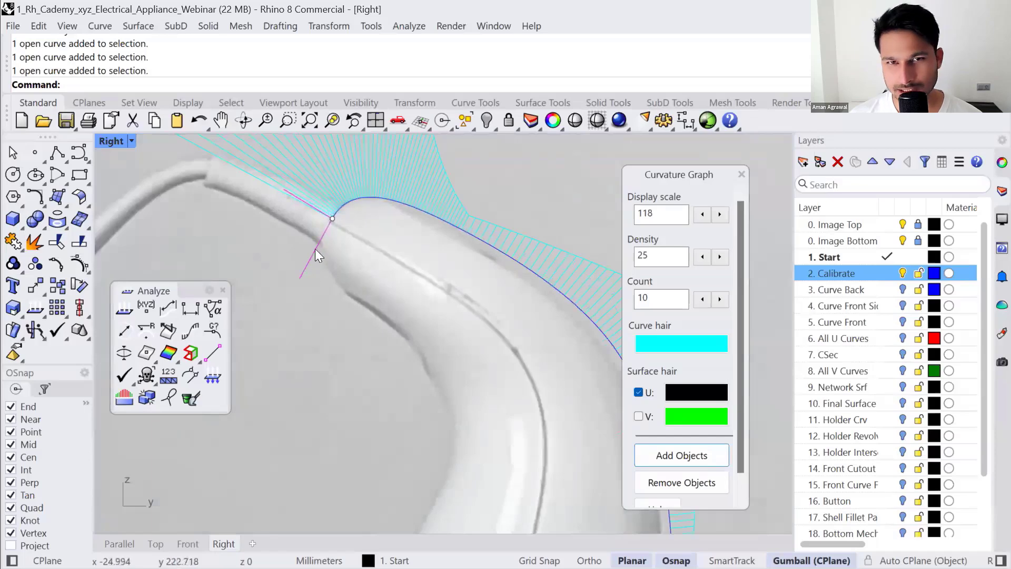
{"action": "scroll", "coordinate": [327, 232], "scroll_direction": "down", "scroll_amount": 3}
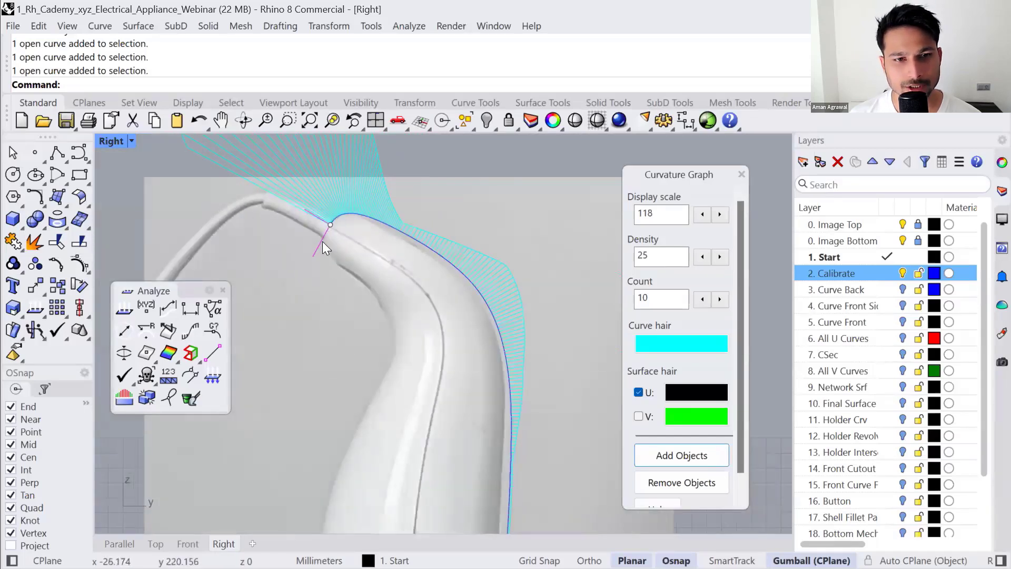
{"action": "right_click_drag", "start_coordinate": [462, 273], "coordinate": [520, 138]}
{"action": "scroll", "coordinate": [379, 348], "scroll_direction": "down", "scroll_amount": 4}
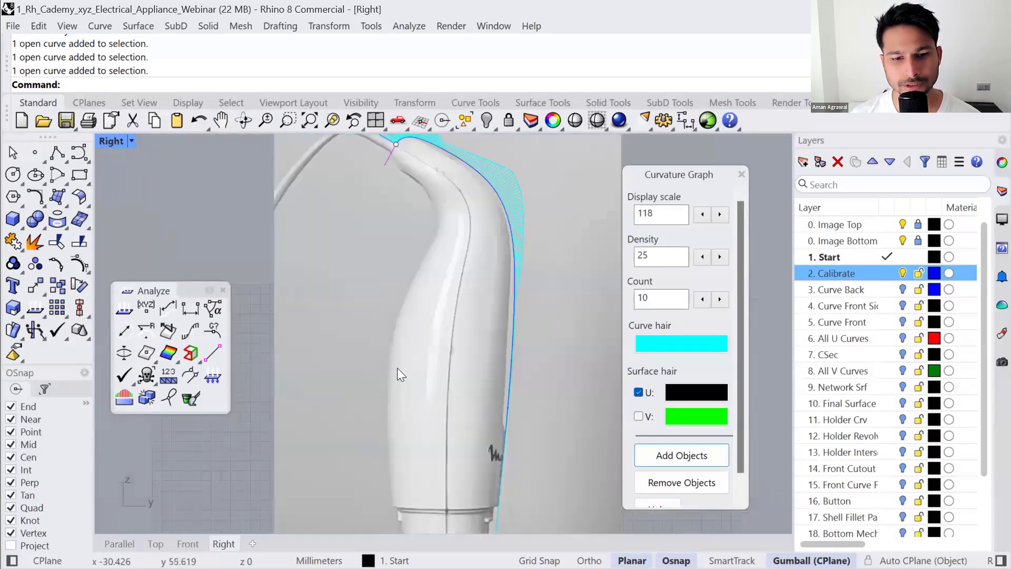
{"action": "right_click_drag", "start_coordinate": [405, 379], "coordinate": [390, 412]}
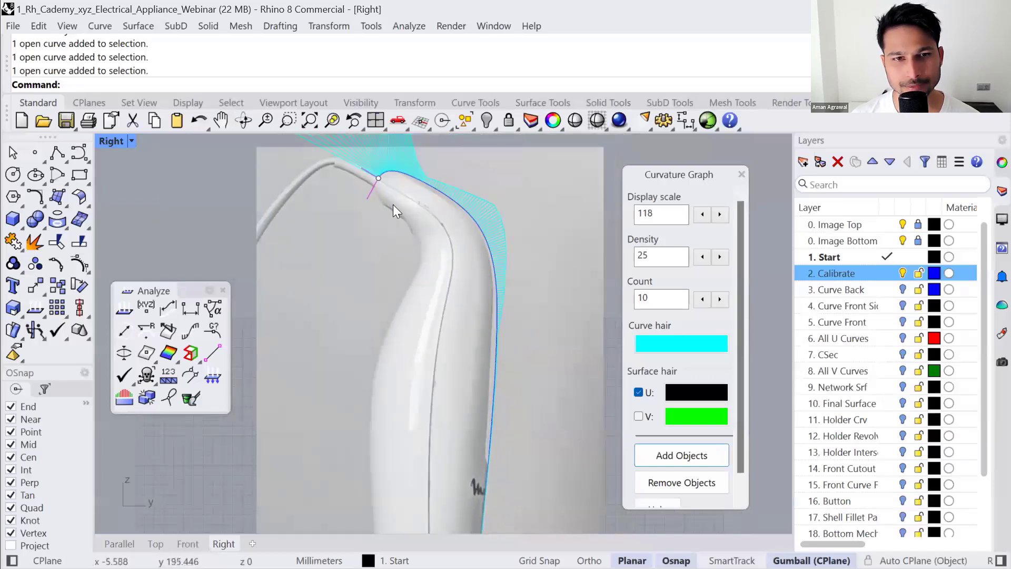
{"action": "left_click", "coordinate": [902, 290]}
- Display control points and the curvature graph on both outline curves of the handle, then close the graph
{"action": "left_click", "coordinate": [416, 238]}
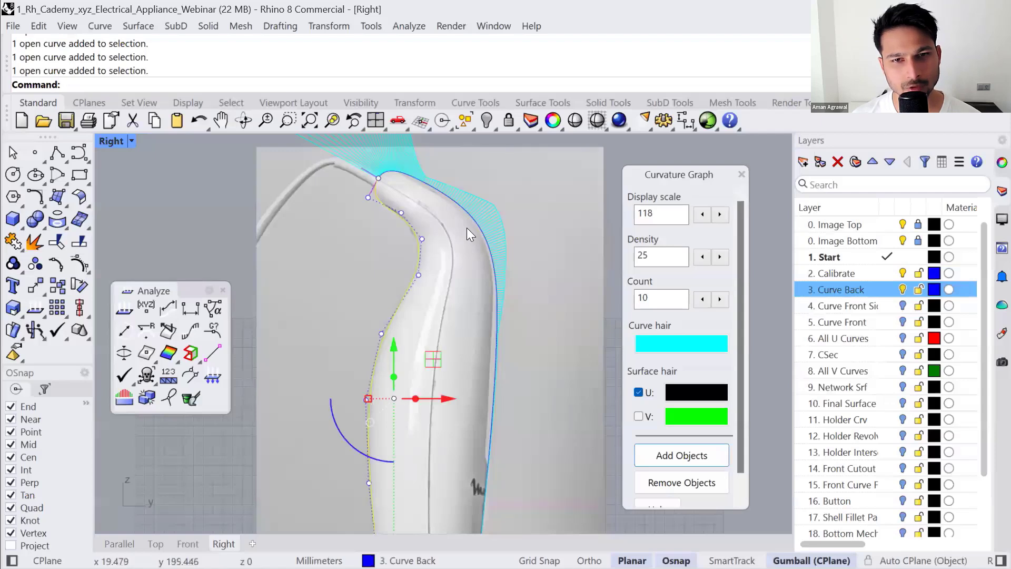
{"action": "left_click", "coordinate": [474, 225], "text": "shift"}
{"action": "key", "text": "F10"}
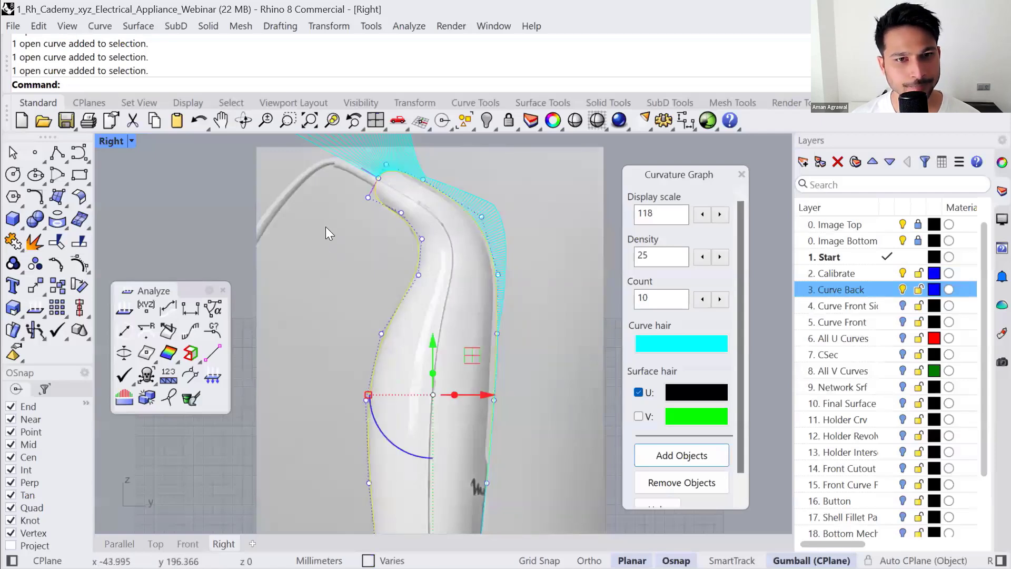
{"action": "left_click", "coordinate": [679, 455]}
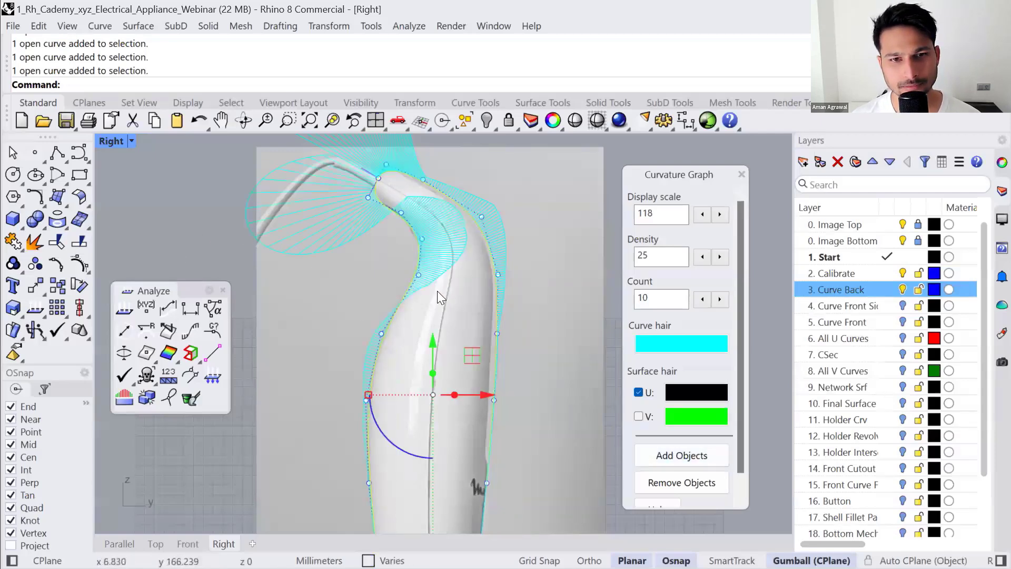
{"action": "key", "text": "Escape"}
{"action": "left_click", "coordinate": [742, 174]}
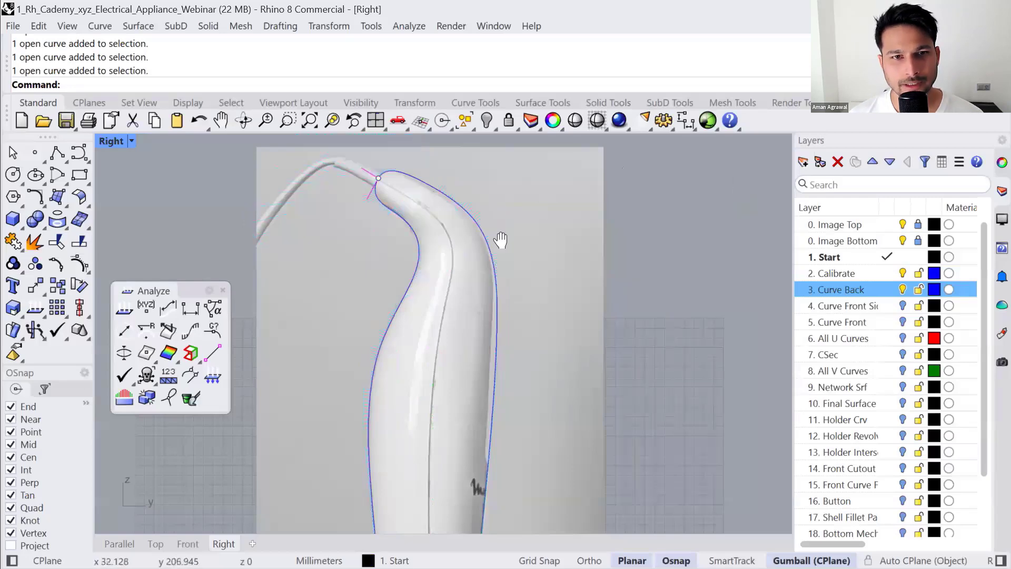
- Select both handle outline curves and inspect how their control points line up at the shared cable end
{"action": "scroll", "coordinate": [464, 234], "scroll_direction": "down", "scroll_amount": 2}
{"action": "scroll", "coordinate": [382, 188], "scroll_direction": "up", "scroll_amount": 3}
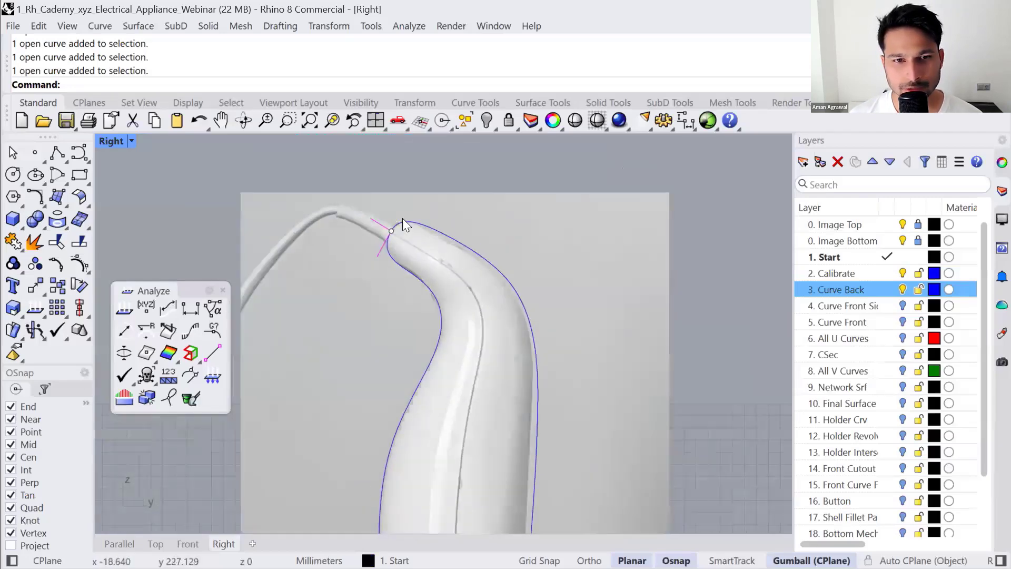
{"action": "left_click", "coordinate": [399, 231]}
{"action": "left_click", "coordinate": [367, 301], "text": "shift"}
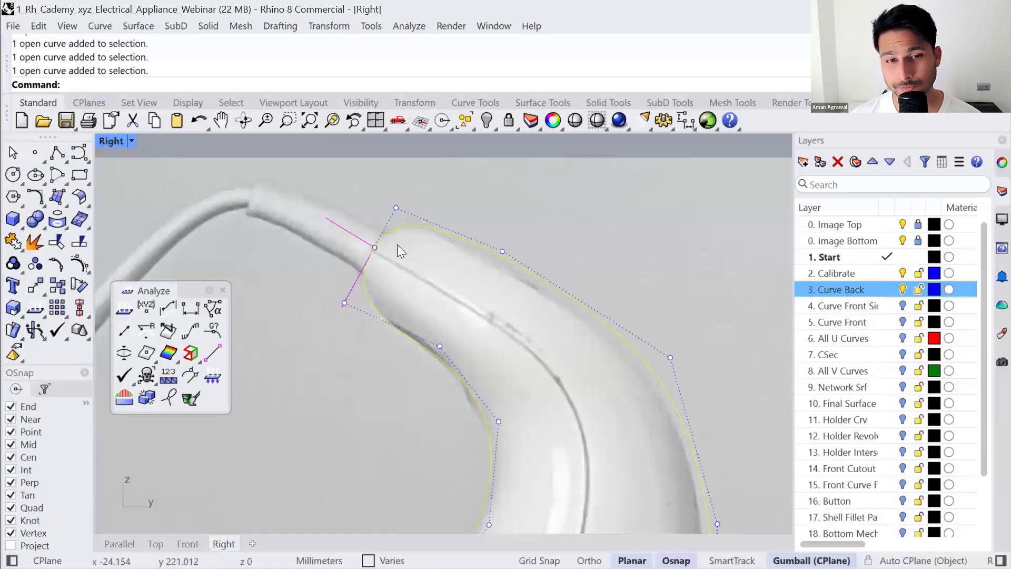
{"action": "left_click", "coordinate": [398, 243]}
{"action": "left_click", "coordinate": [399, 227]}
{"action": "left_click", "coordinate": [367, 289], "text": "shift"}
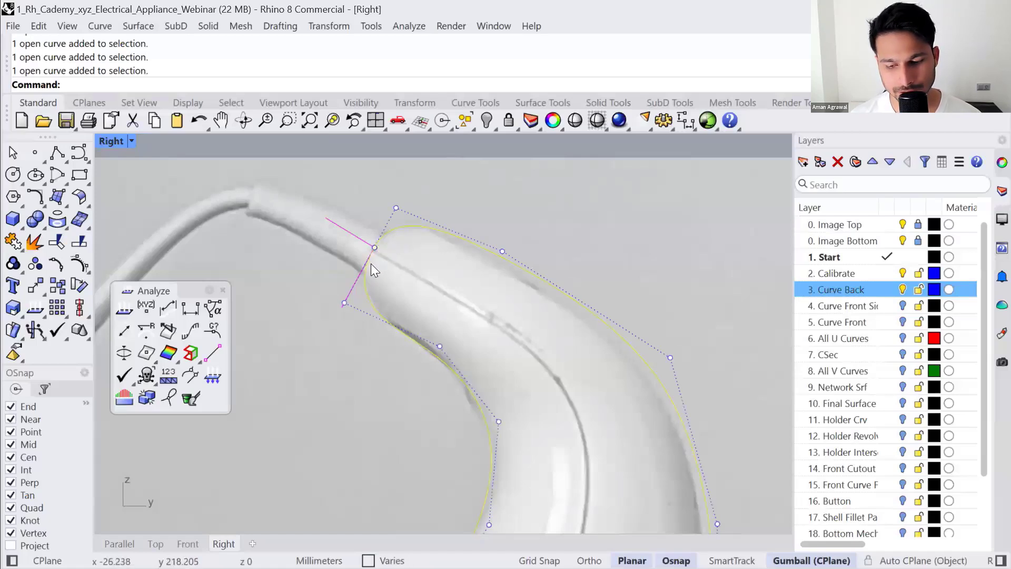
{"action": "left_click", "coordinate": [403, 270]}
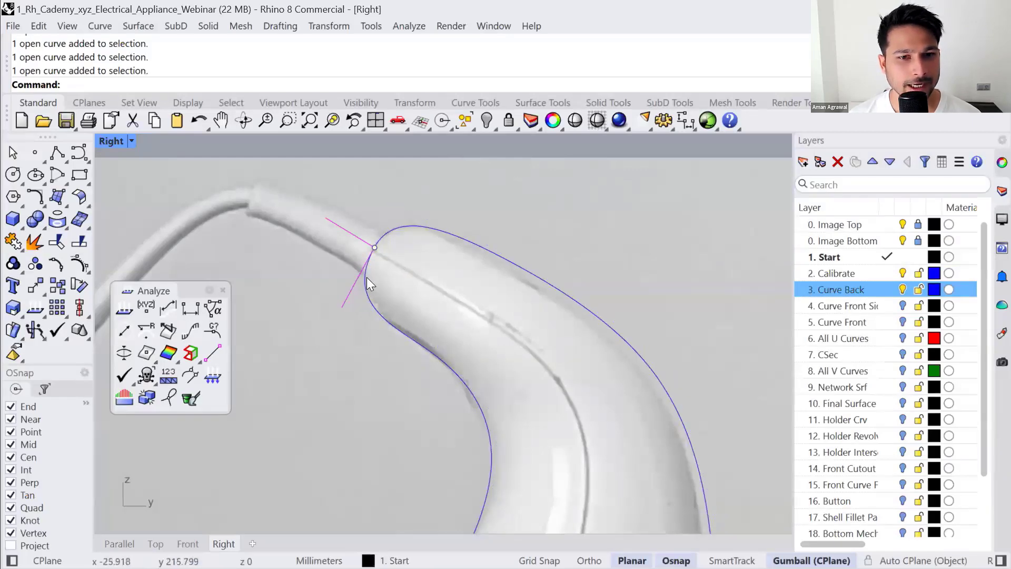
{"action": "left_click", "coordinate": [365, 284]}
{"action": "left_click", "coordinate": [390, 234], "text": "shift"}
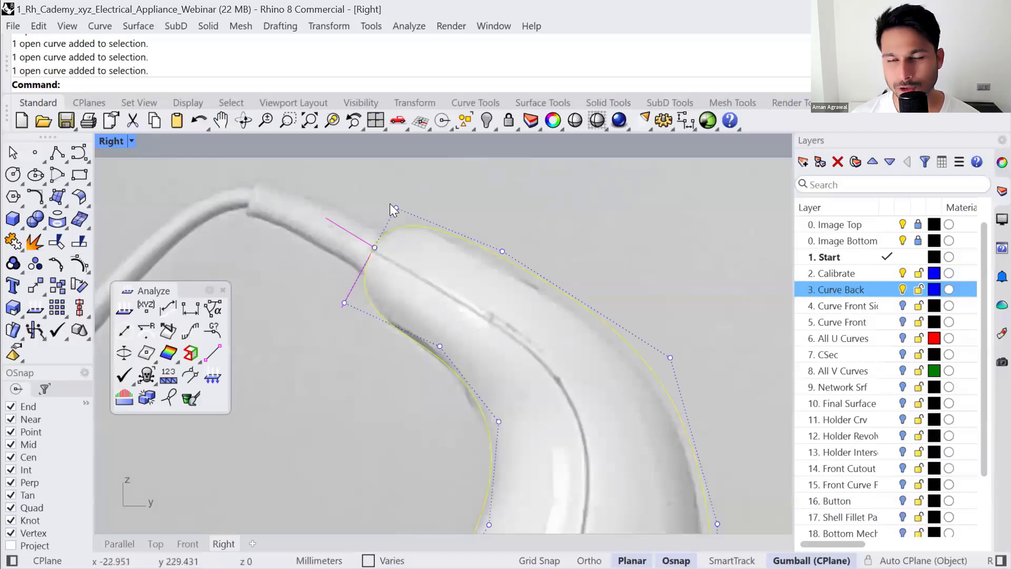
- Try moving both curves' control points beside the cable end inward off the common tangent line, and undo both moves
{"action": "left_click", "coordinate": [344, 303]}
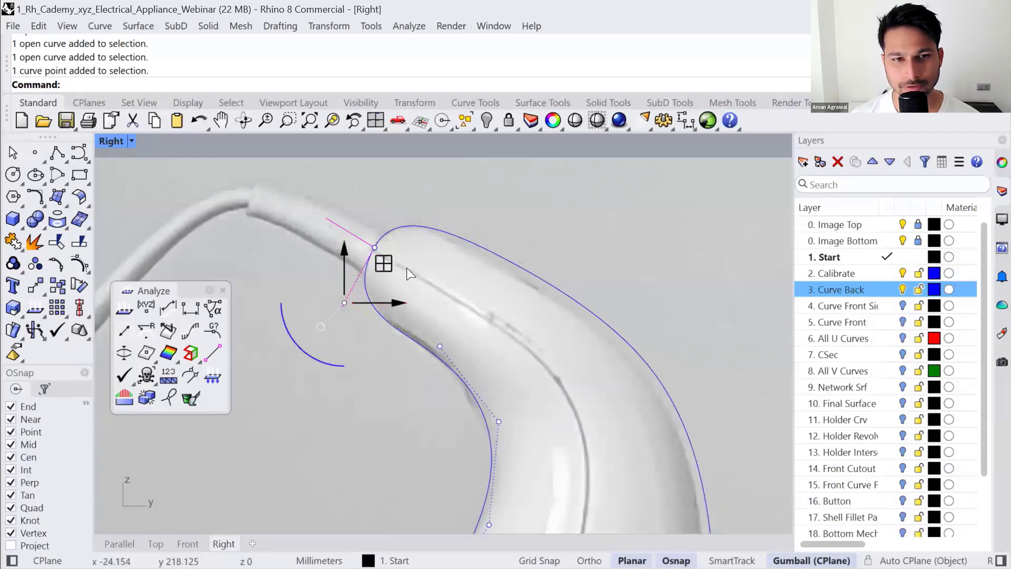
{"action": "left_click_drag", "start_coordinate": [399, 303], "coordinate": [418, 303]}
{"action": "left_click", "coordinate": [407, 227]}
{"action": "left_click_drag", "start_coordinate": [397, 207], "coordinate": [423, 227]}
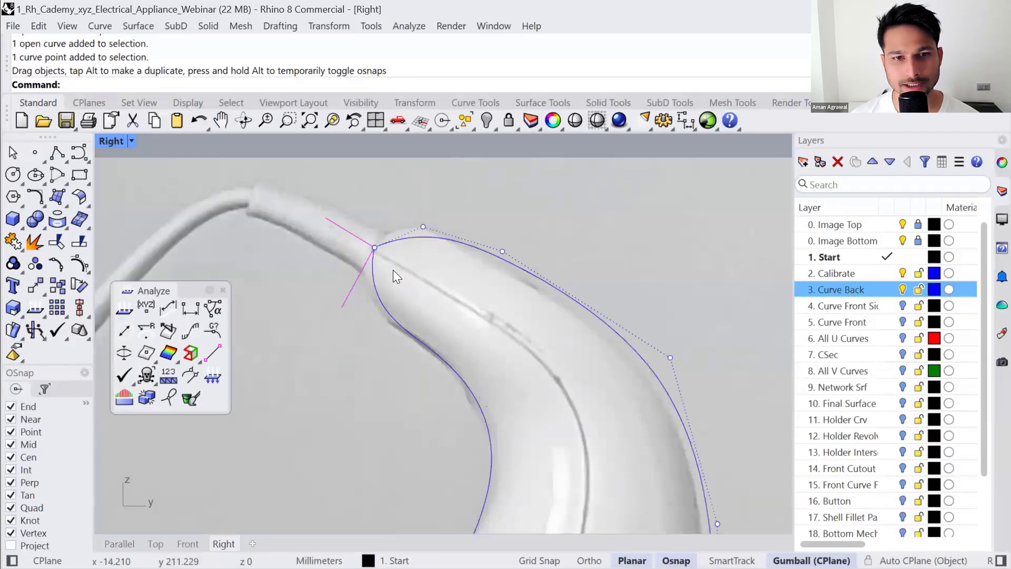
{"action": "key", "text": "Escape"}
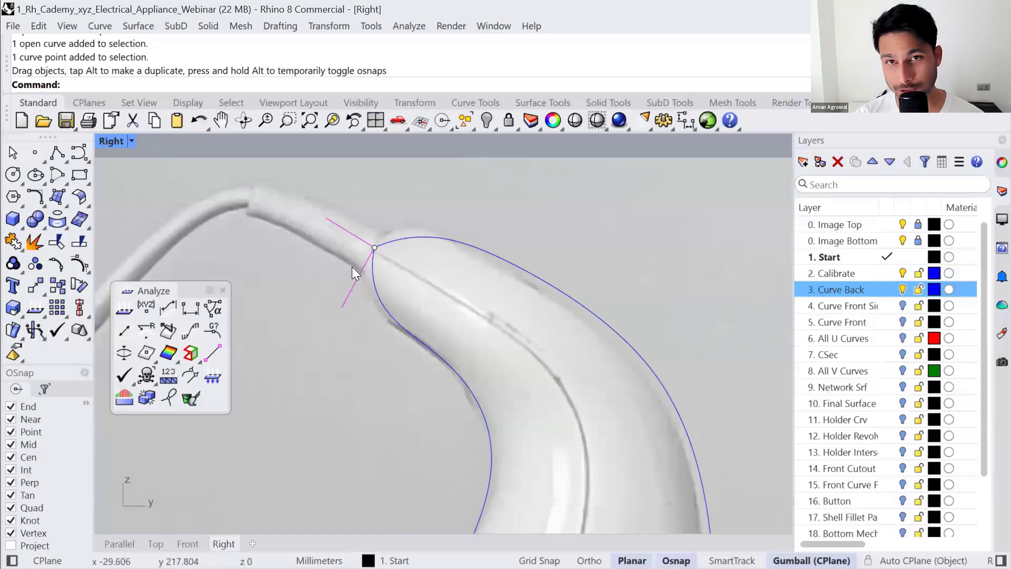
{"action": "key", "text": "ctrl+z"}
{"action": "key", "text": "ctrl+z"}
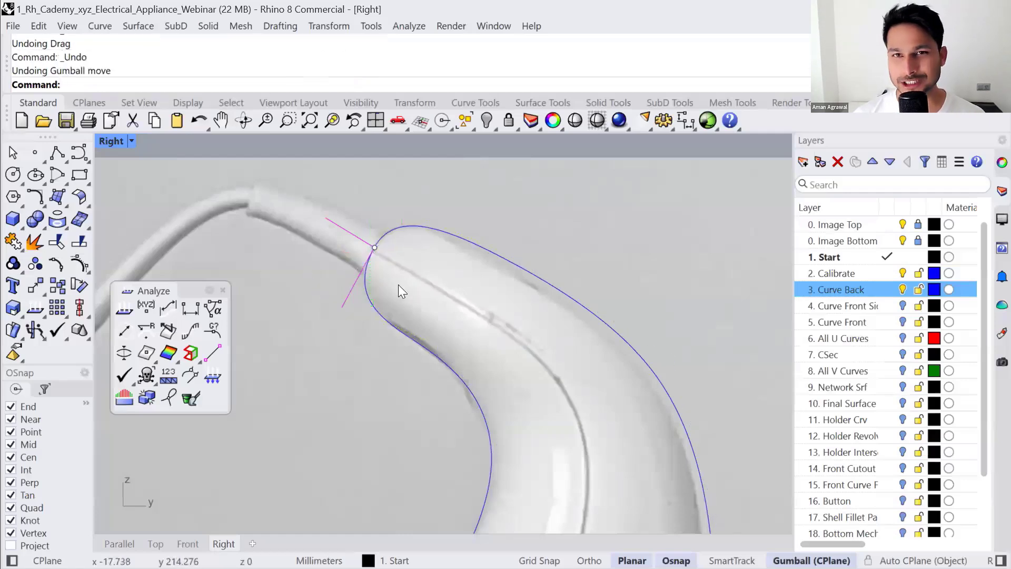
- Examine the alignment of the control points on either side of the curves' shared end, and deselect both curves
{"action": "left_click", "coordinate": [387, 233]}
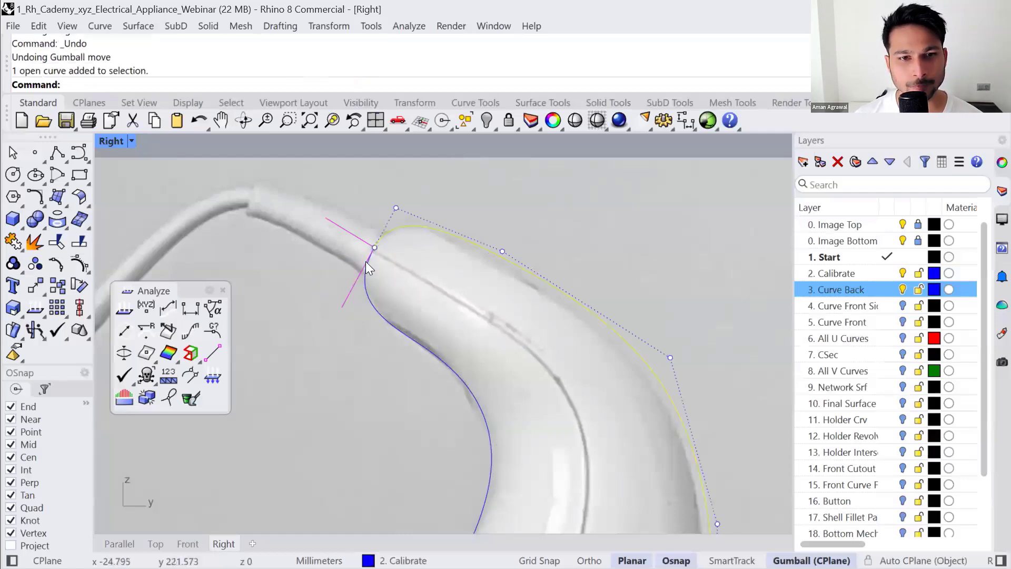
{"action": "left_click", "coordinate": [365, 275], "text": "shift"}
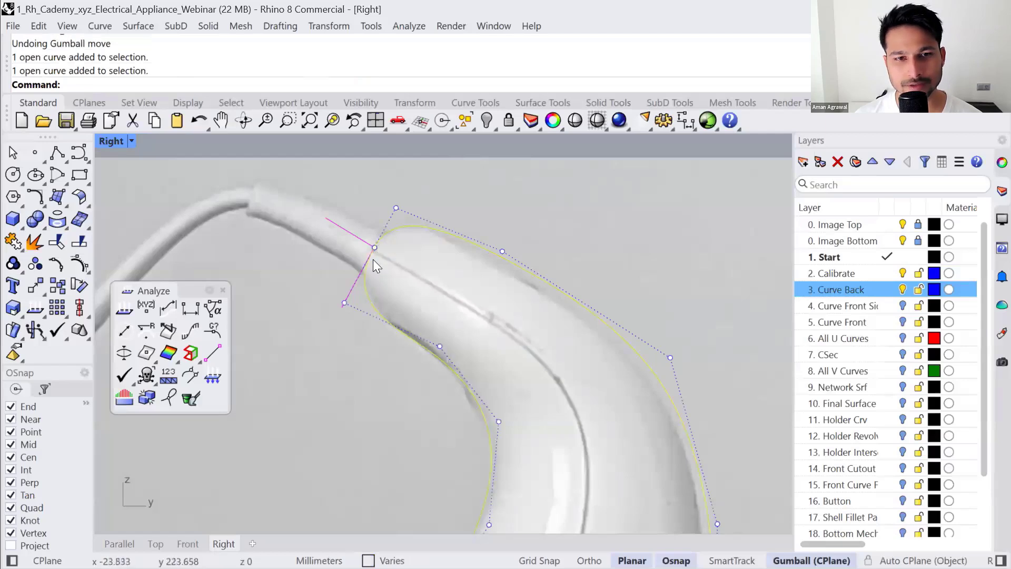
{"action": "left_click", "coordinate": [389, 265]}
{"action": "left_click", "coordinate": [389, 232]}
{"action": "left_click", "coordinate": [366, 287], "text": "shift"}
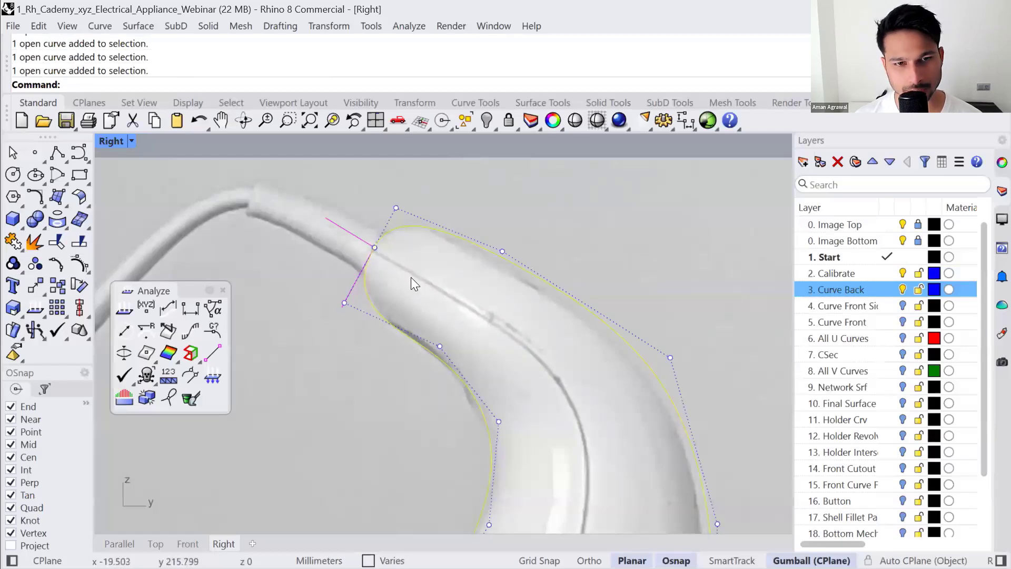
{"action": "left_click", "coordinate": [408, 277]}
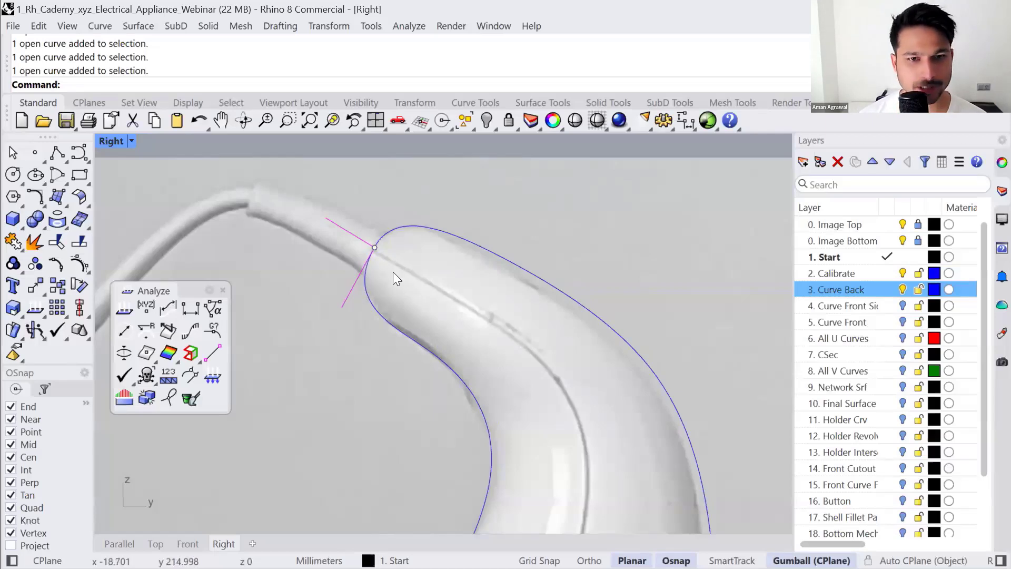
- Move the 2. Calibrate curve's control point beside the cable end inward to break tangency with the other curve
{"action": "left_click", "coordinate": [398, 227]}
{"action": "left_click", "coordinate": [396, 207]}
{"action": "left_click_drag", "start_coordinate": [435, 170], "coordinate": [447, 193]}
{"action": "left_click", "coordinate": [419, 257]}
{"action": "left_click", "coordinate": [414, 240]}
{"action": "left_click", "coordinate": [447, 300]}
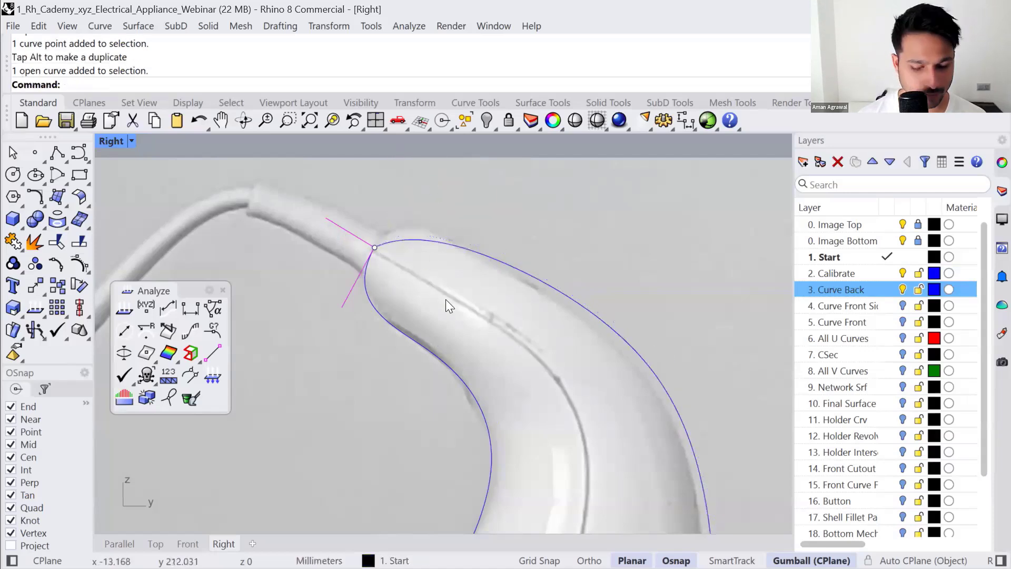
- Start the Match command and read its help topic on the continuity and preserve other end options
{"action": "type", "text": "Match"}
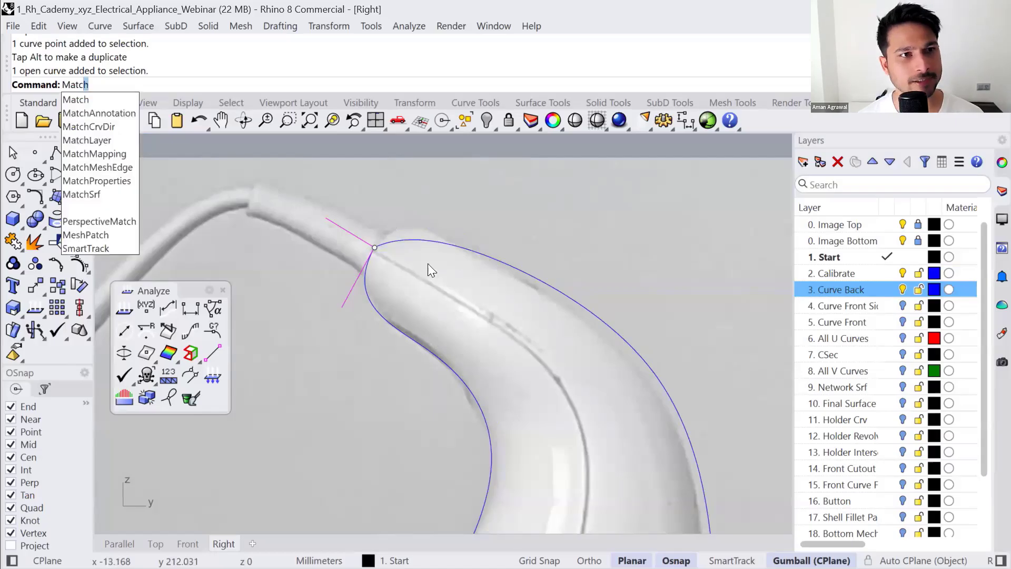
{"action": "key", "text": "Return"}
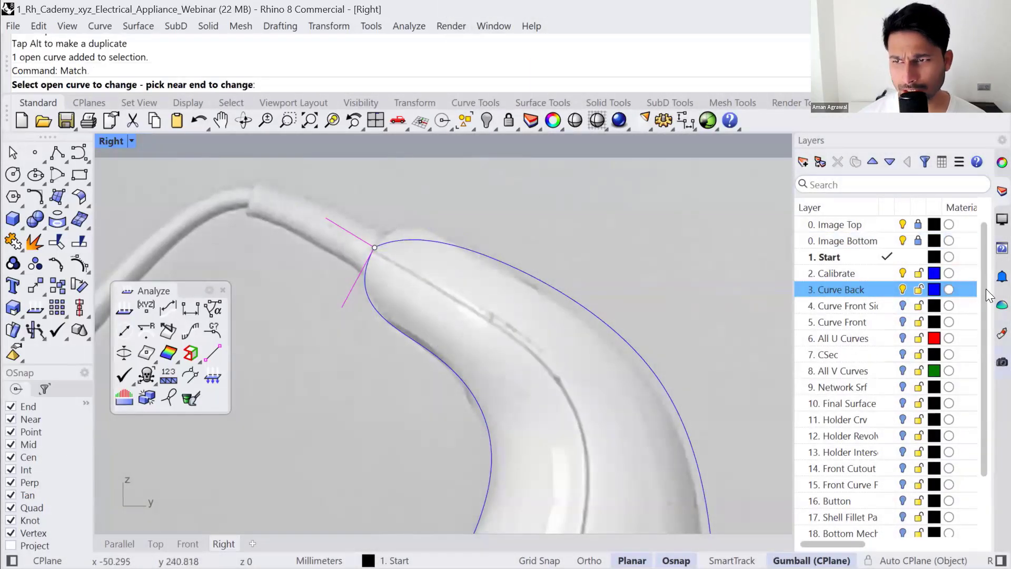
{"action": "left_click", "coordinate": [999, 247]}
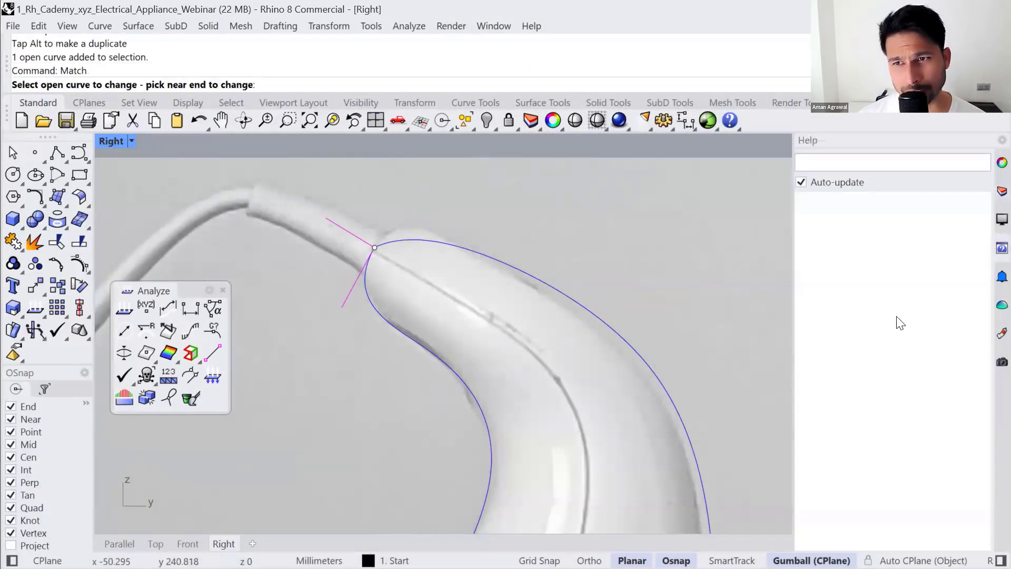
{"action": "scroll", "coordinate": [863, 369], "scroll_direction": "down", "scroll_amount": 5}
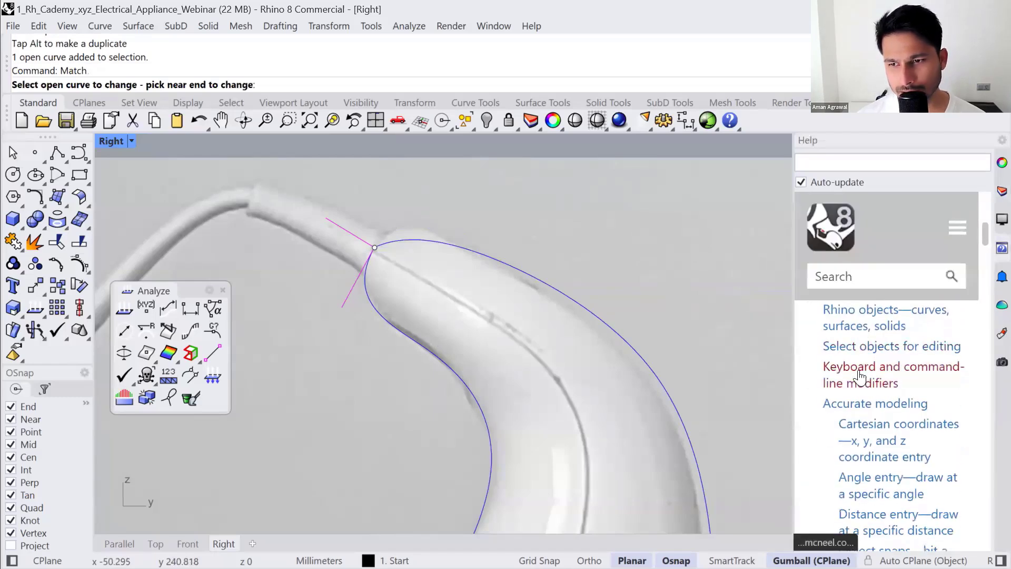
{"action": "scroll", "coordinate": [863, 369], "scroll_direction": "up", "scroll_amount": 5}
{"action": "key", "text": "Escape"}
{"action": "right_click", "coordinate": [723, 307]}
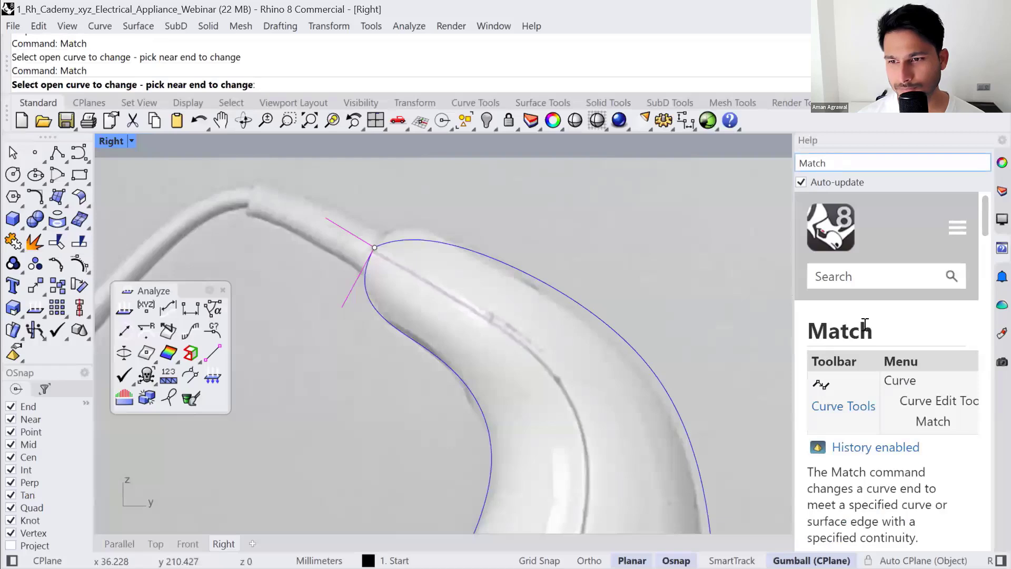
{"action": "double_click", "coordinate": [862, 331]}
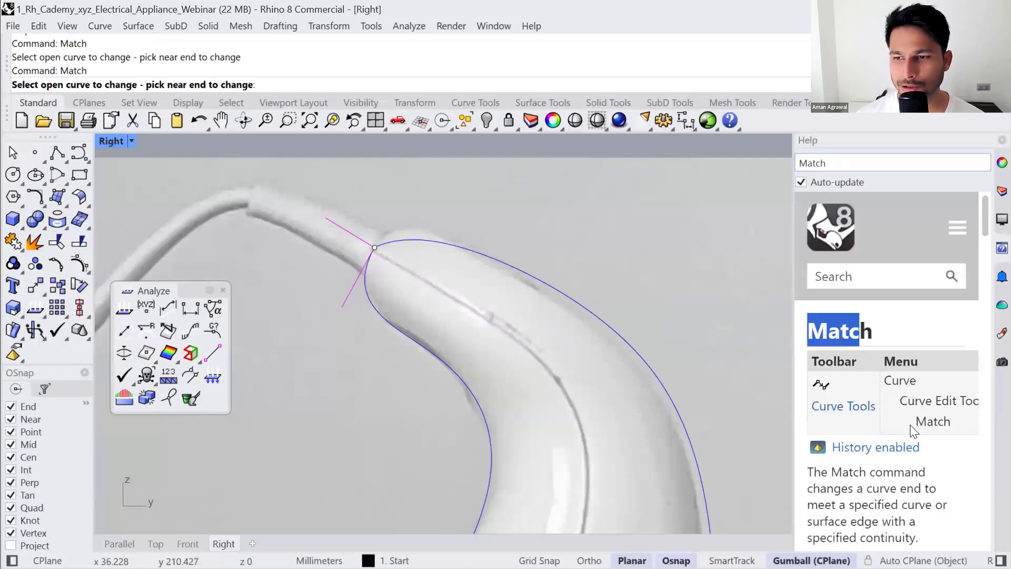
{"action": "scroll", "coordinate": [899, 416], "scroll_direction": "down", "scroll_amount": 8}
{"action": "scroll", "coordinate": [900, 417], "scroll_direction": "down", "scroll_amount": 6}
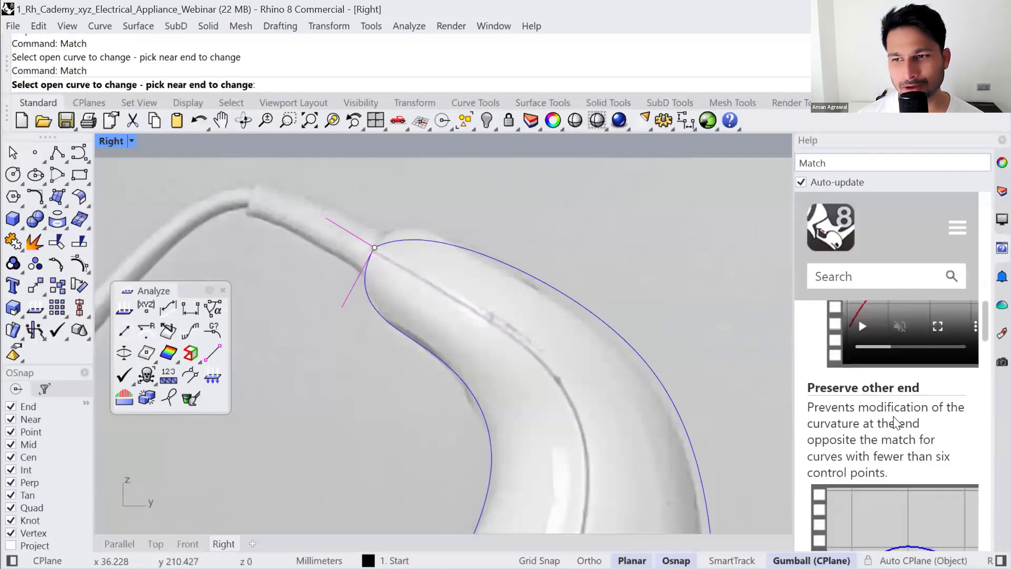
{"action": "scroll", "coordinate": [902, 415], "scroll_direction": "up", "scroll_amount": 3}
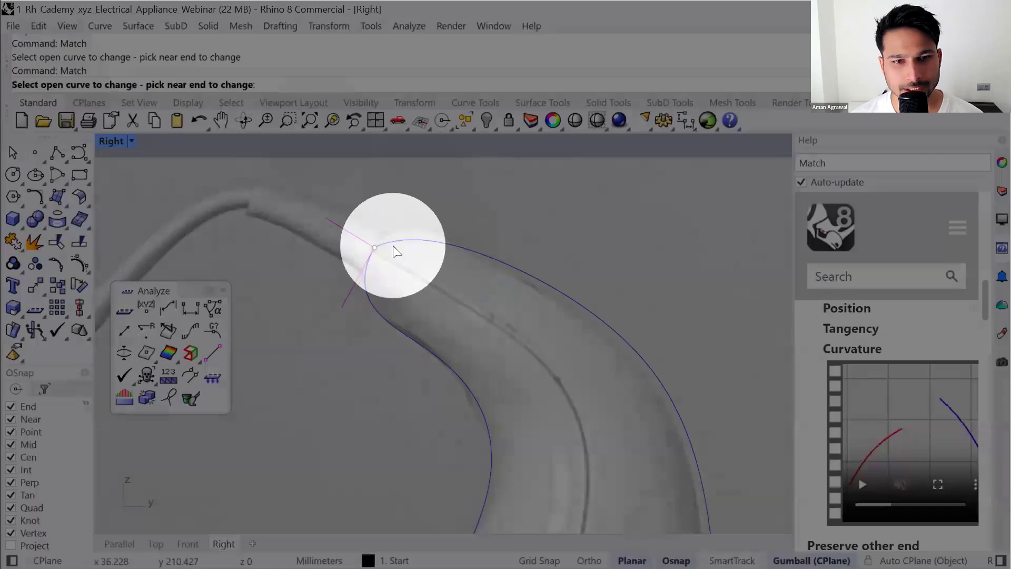
- Match the 2. Calibrate curve's cable end to the 3. Curve Back curve with Tangency continuity, preserving Curvature at the other end
{"action": "left_click", "coordinate": [392, 252]}
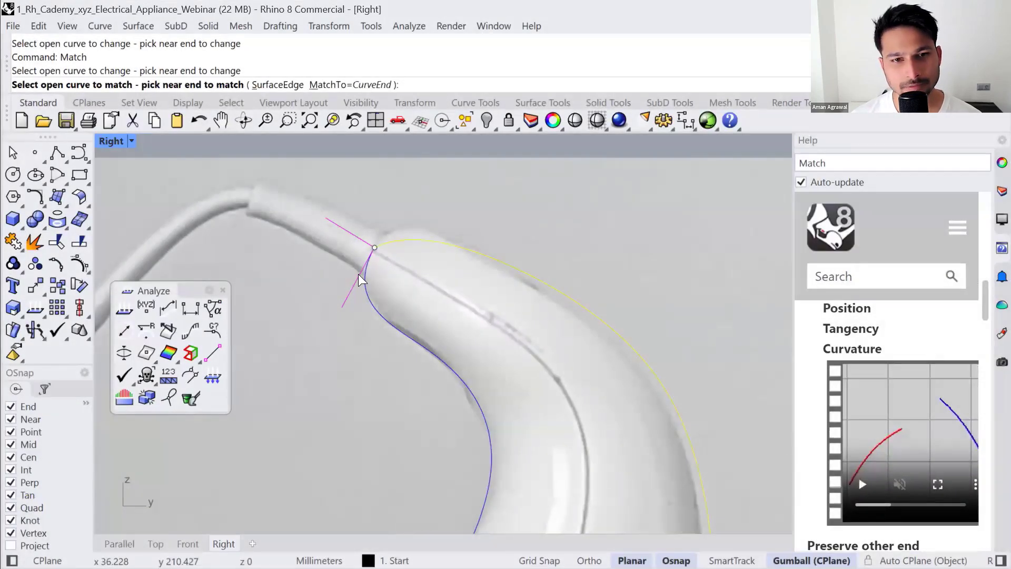
{"action": "left_click", "coordinate": [357, 276]}
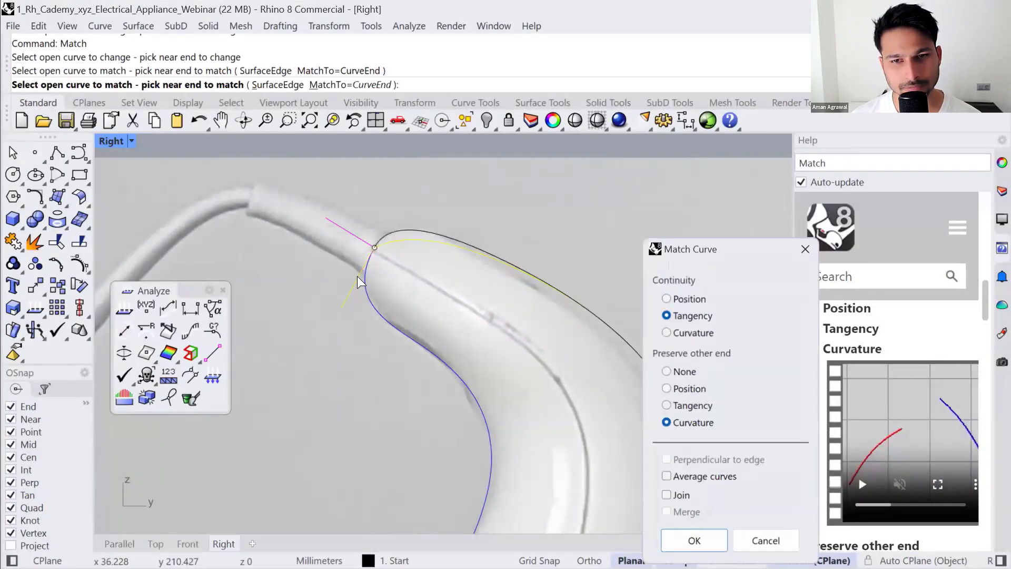
{"action": "left_click", "coordinate": [695, 298]}
{"action": "left_click", "coordinate": [696, 319]}
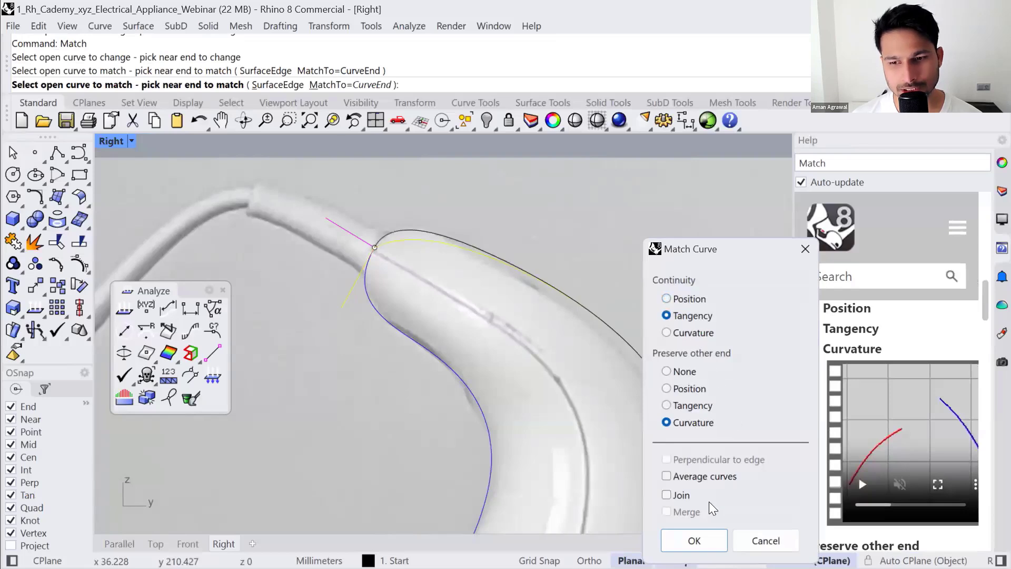
{"action": "left_click", "coordinate": [714, 540]}
- Move the 3. Curve Back curve's control point beside the cable end inward, off the common tangent line
{"action": "left_click", "coordinate": [367, 283]}
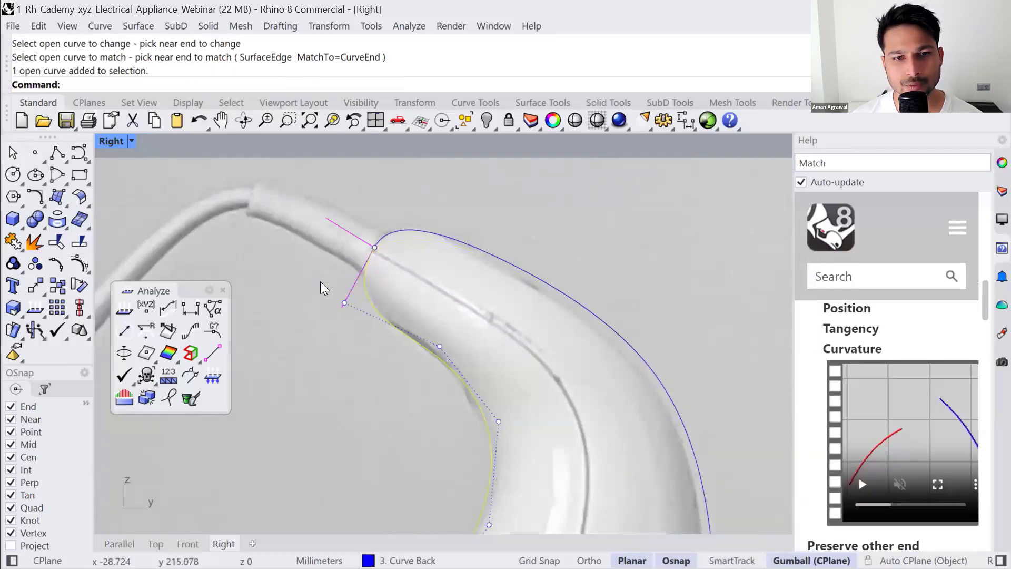
{"action": "left_click", "coordinate": [344, 303]}
{"action": "left_click_drag", "start_coordinate": [384, 263], "coordinate": [405, 266]}
{"action": "left_click", "coordinate": [444, 286]}
- Match the 3. Curve Back curve's cable end to the 2. Calibrate curve with Tangency continuity, preserving Curvature at the other end
{"action": "right_click", "coordinate": [378, 270]}
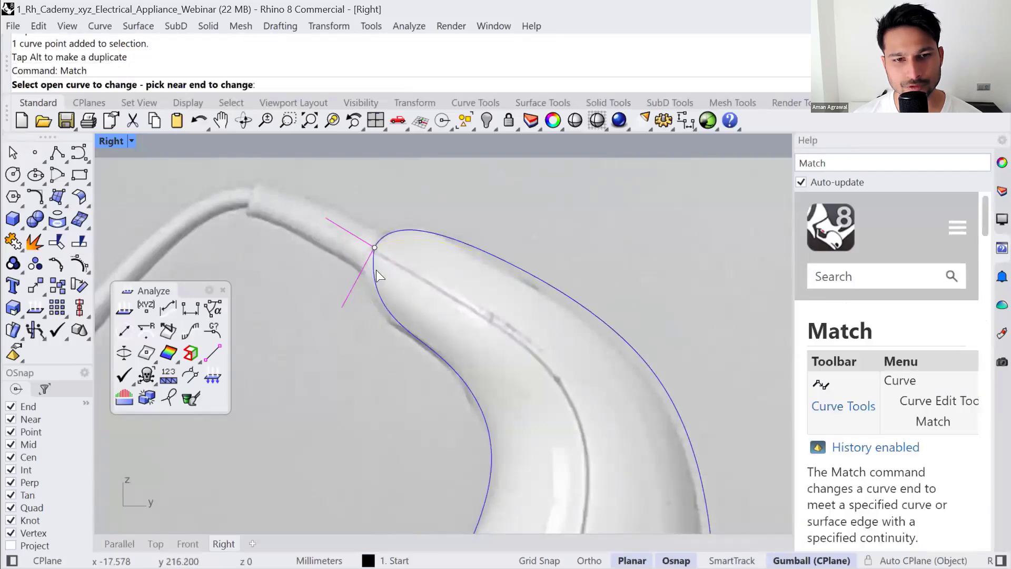
{"action": "left_click", "coordinate": [375, 272]}
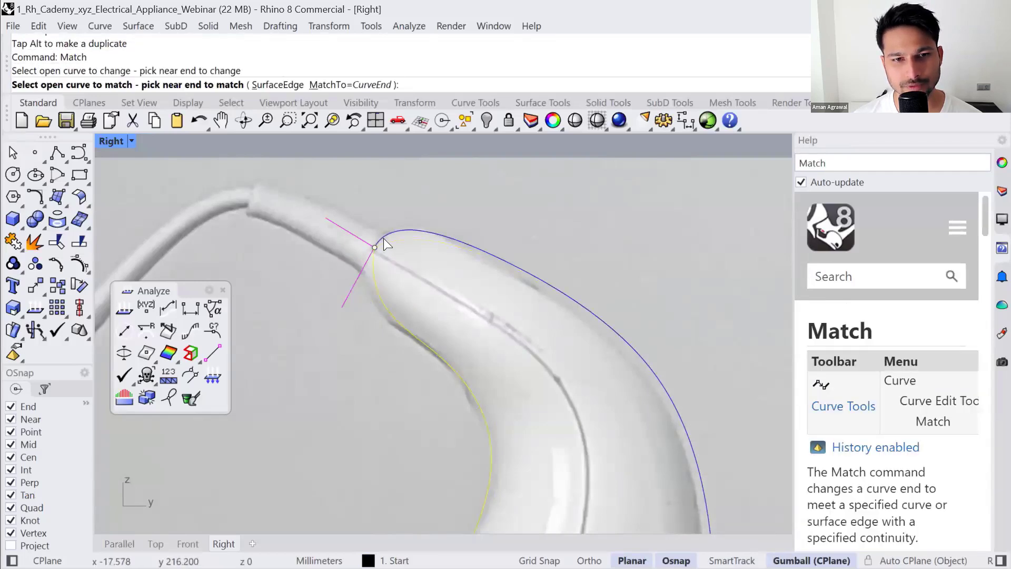
{"action": "left_click", "coordinate": [384, 238]}
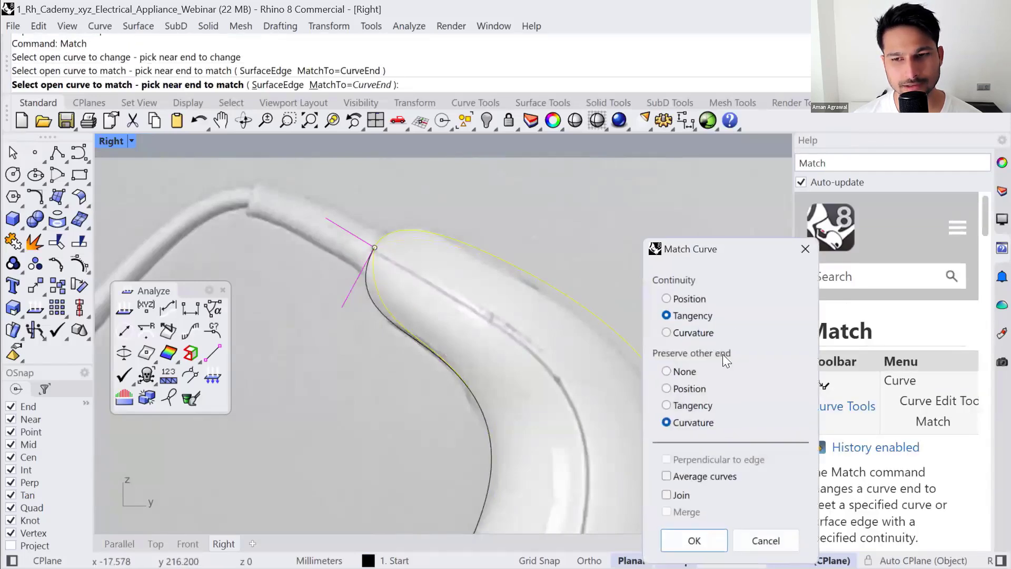
{"action": "left_click", "coordinate": [694, 540]}
- Select both matched curves to check their control points around the shared end, and deselect them
{"action": "left_click", "coordinate": [369, 264]}
{"action": "left_click", "coordinate": [423, 232], "text": "shift"}
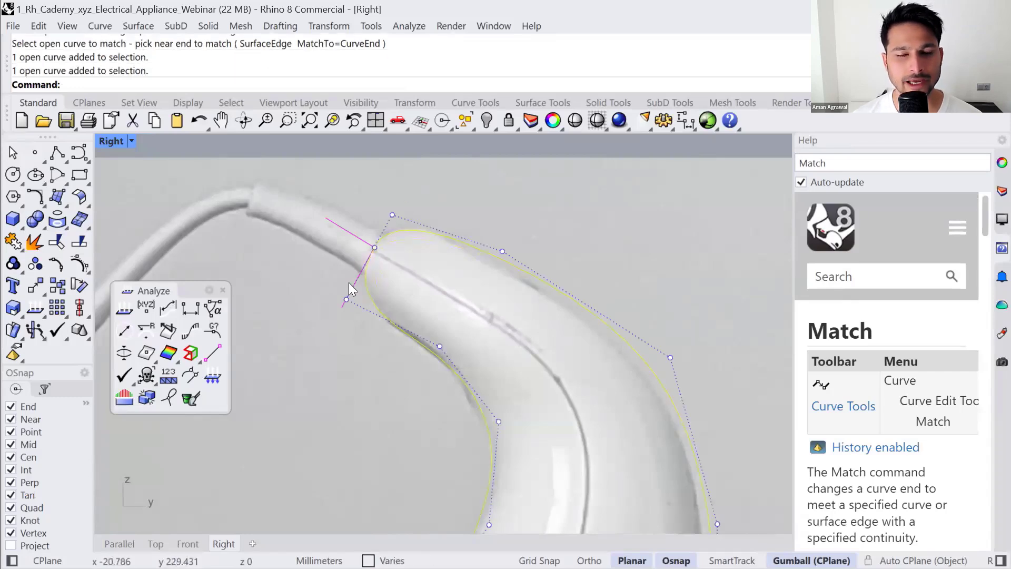
{"action": "left_click", "coordinate": [452, 282]}
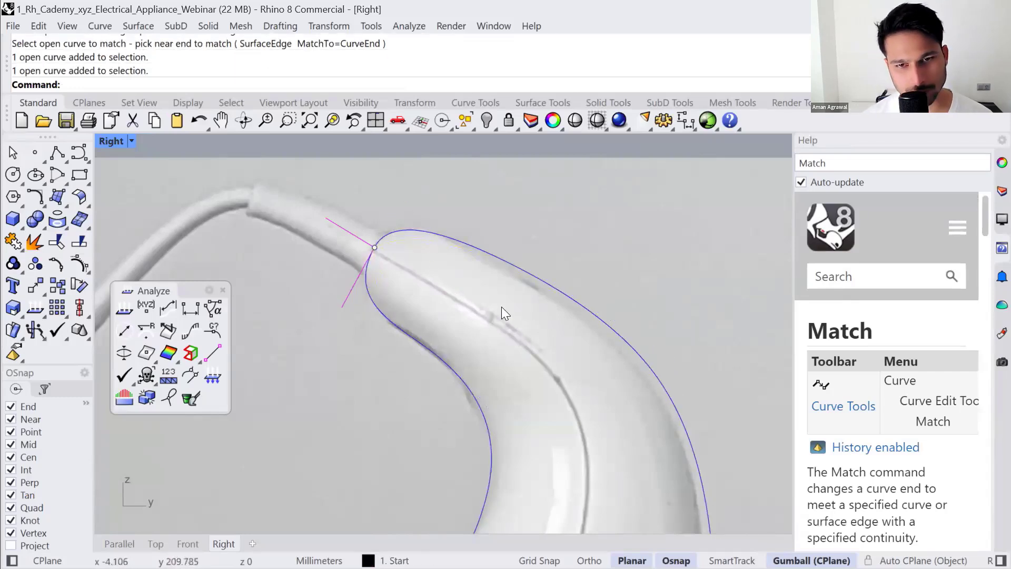
- Undo the matches and control point moves, keep the 3. Curve Back layer visible, and bring back the layer list
{"action": "key", "text": "ctrl+z"}
{"action": "key", "text": "ctrl+z"}
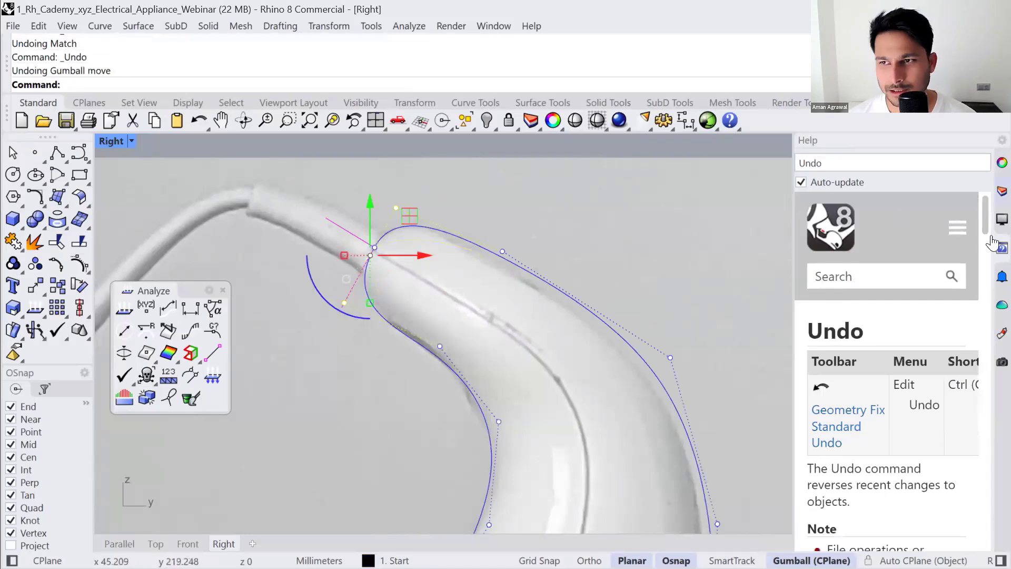
{"action": "key", "text": "ctrl+z"}
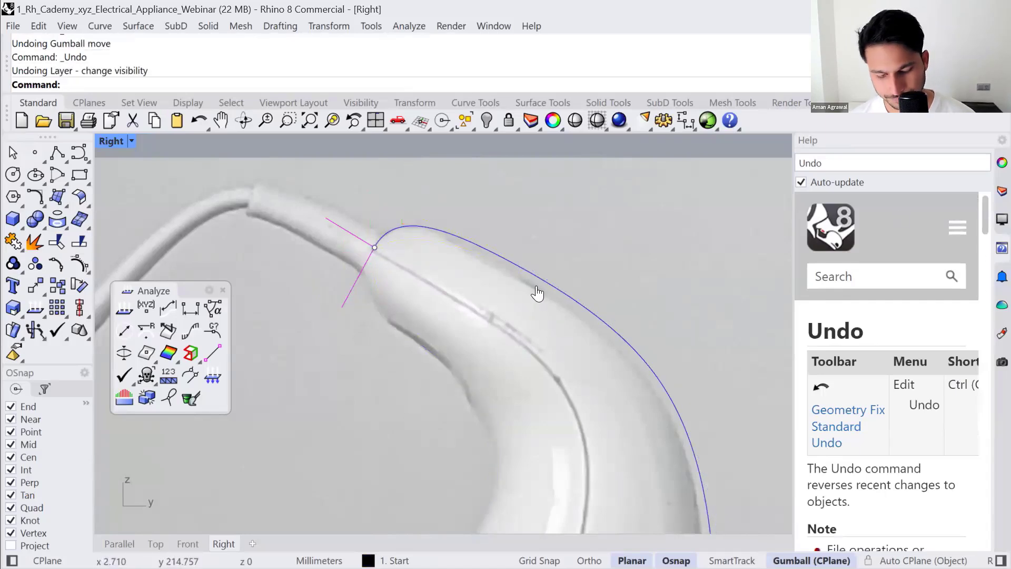
{"action": "key", "text": "ctrl+y"}
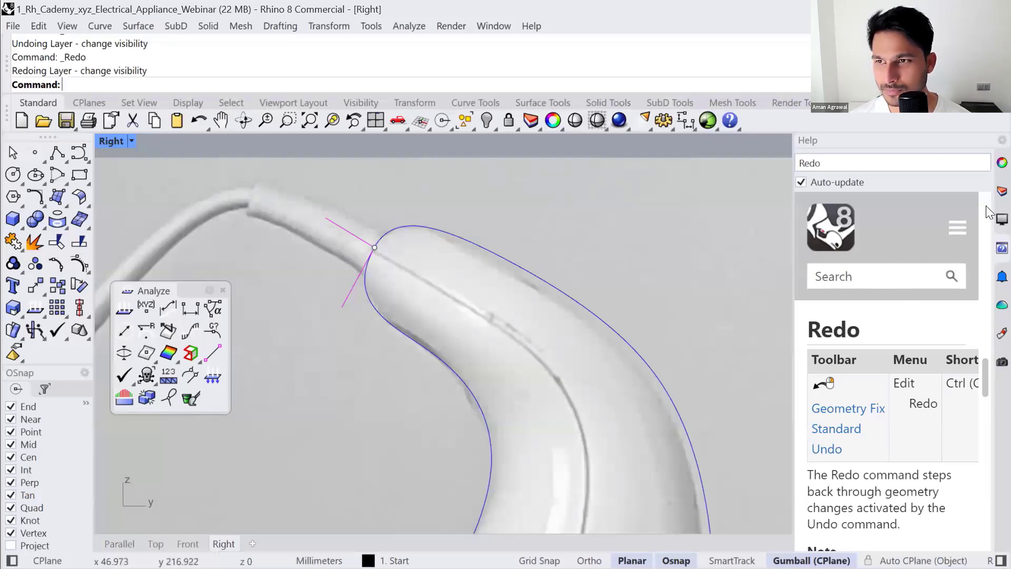
{"action": "left_click", "coordinate": [998, 190]}
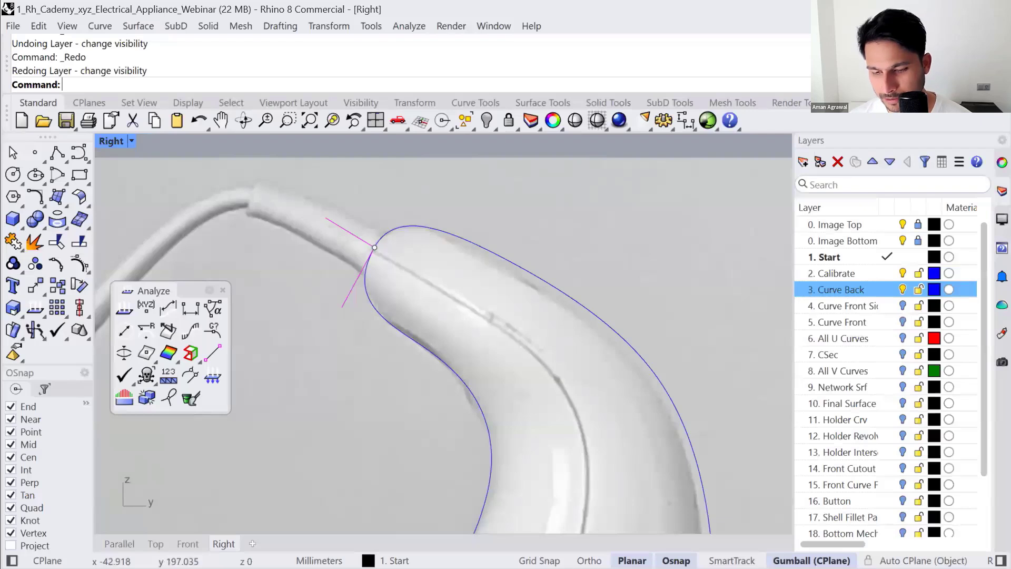
- Show the 4. Curve Front Side layer to check its centre curve against the whole handle image, and hide it again
{"action": "left_click", "coordinate": [903, 306]}
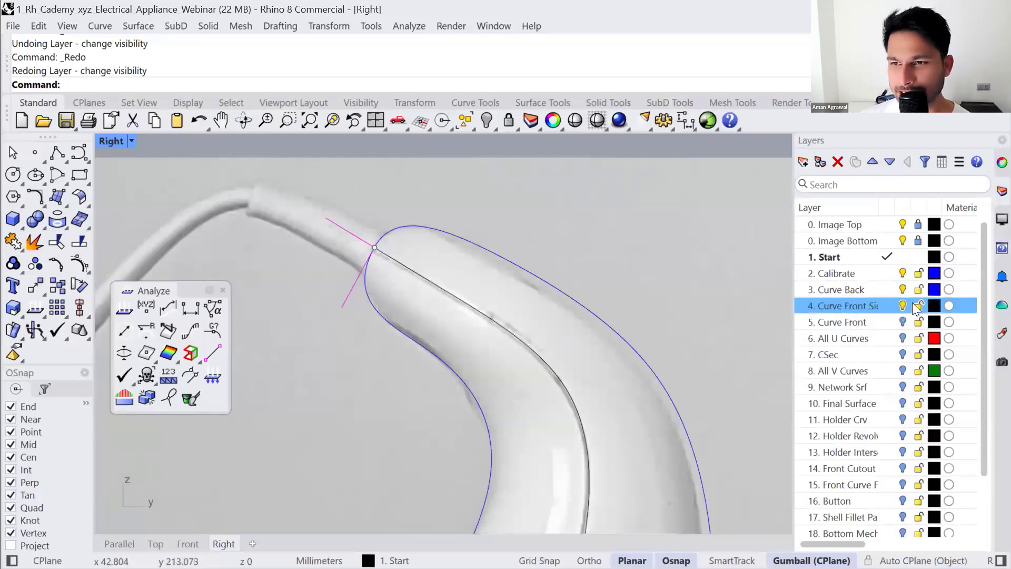
{"action": "scroll", "coordinate": [429, 293], "scroll_direction": "down", "scroll_amount": 1}
{"action": "scroll", "coordinate": [429, 293], "scroll_direction": "down", "scroll_amount": 4}
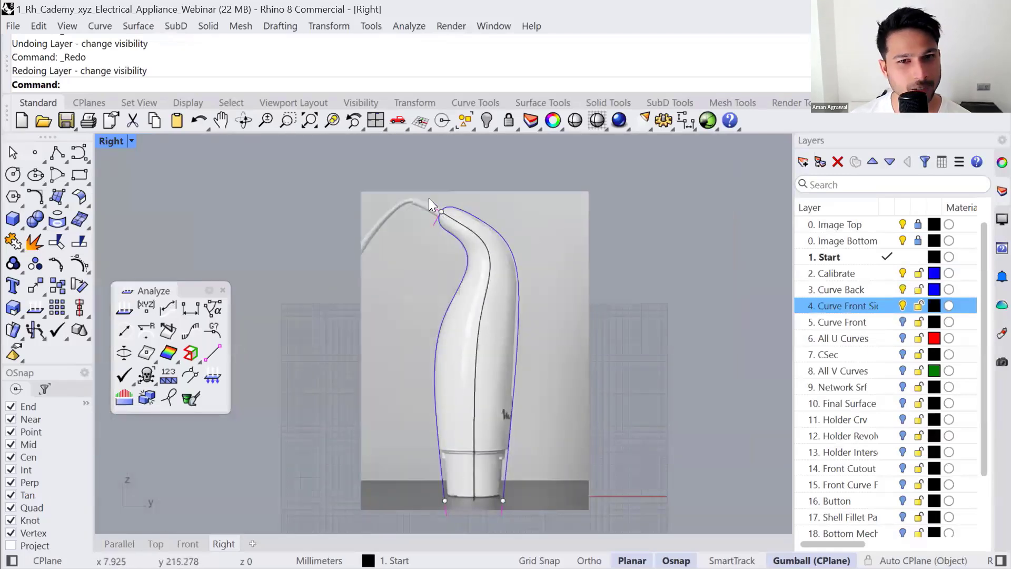
{"action": "left_click", "coordinate": [903, 306]}
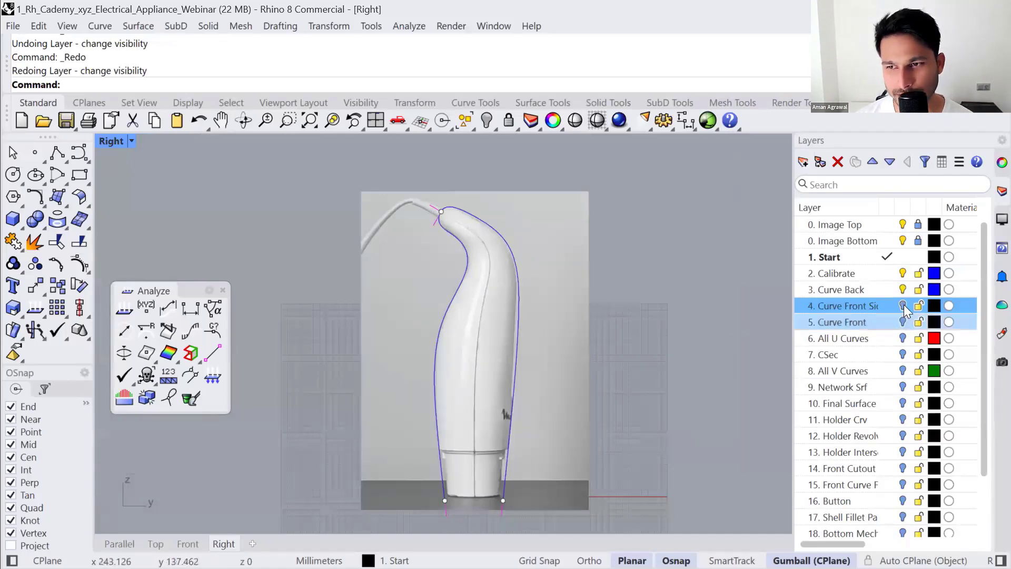
- Select the back and front outline curves to check them, deselect them, and close the floating Analyze toolbar
{"action": "scroll", "coordinate": [494, 233], "scroll_direction": "up", "scroll_amount": 2}
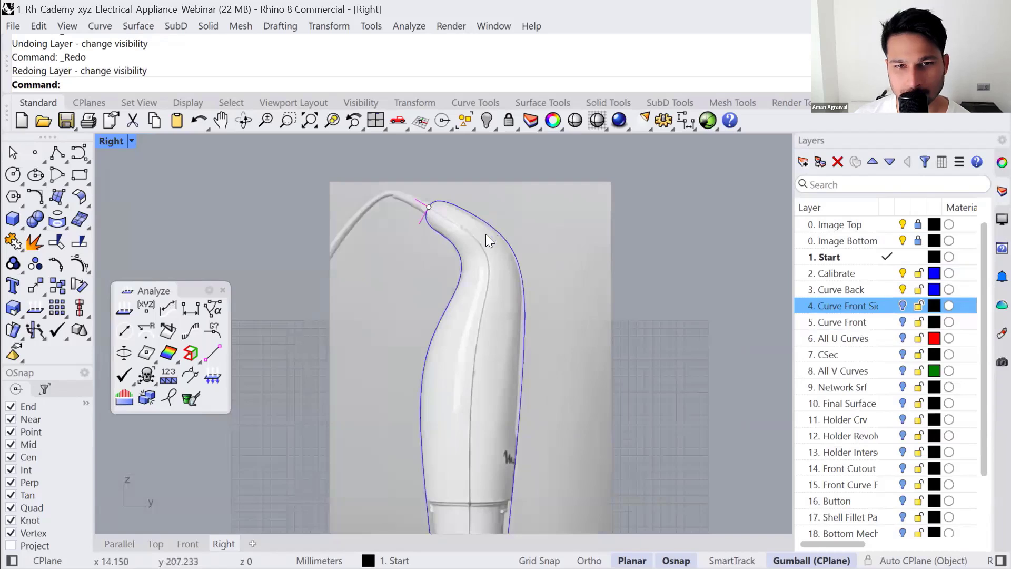
{"action": "left_click", "coordinate": [492, 229]}
{"action": "left_click", "coordinate": [460, 262]}
{"action": "left_click", "coordinate": [486, 262]}
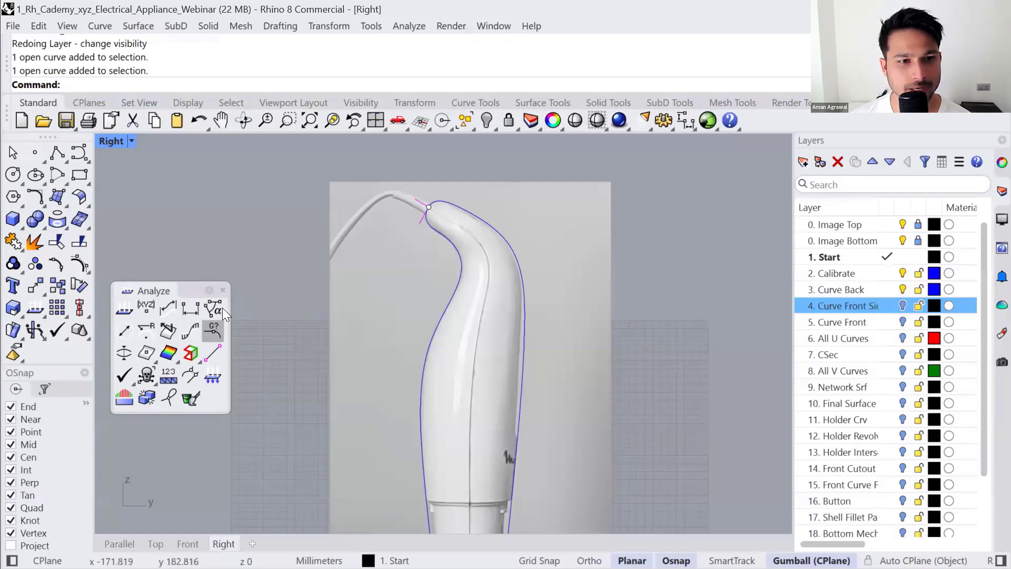
{"action": "left_click", "coordinate": [222, 290]}
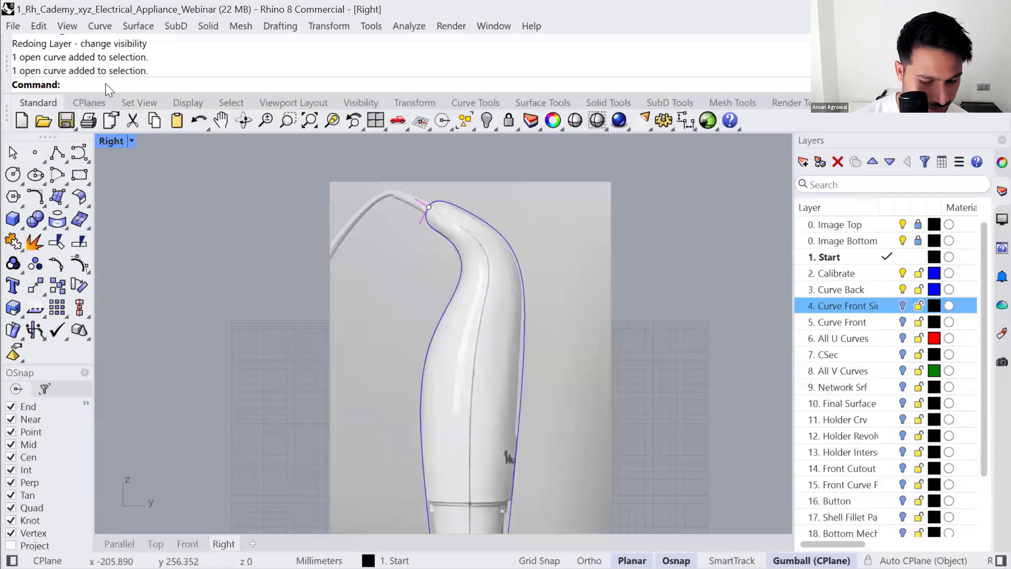
- Start TweenCurves between the two blue outline curves of the handle and preview 20 in-between curves
{"action": "type", "text": "TweenCurves"}
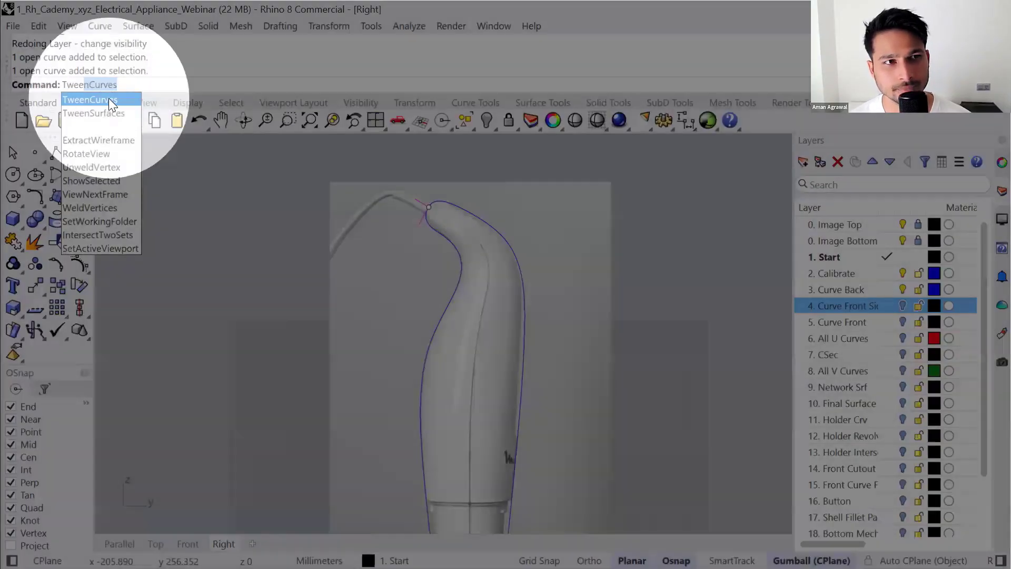
{"action": "left_click", "coordinate": [108, 99]}
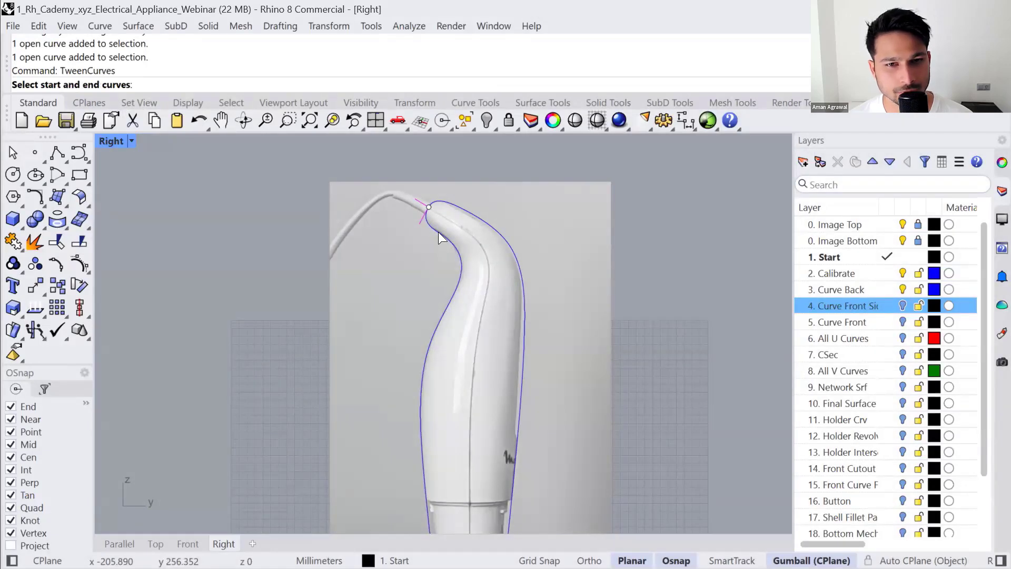
{"action": "left_click", "coordinate": [439, 232]}
{"action": "left_click", "coordinate": [457, 206]}
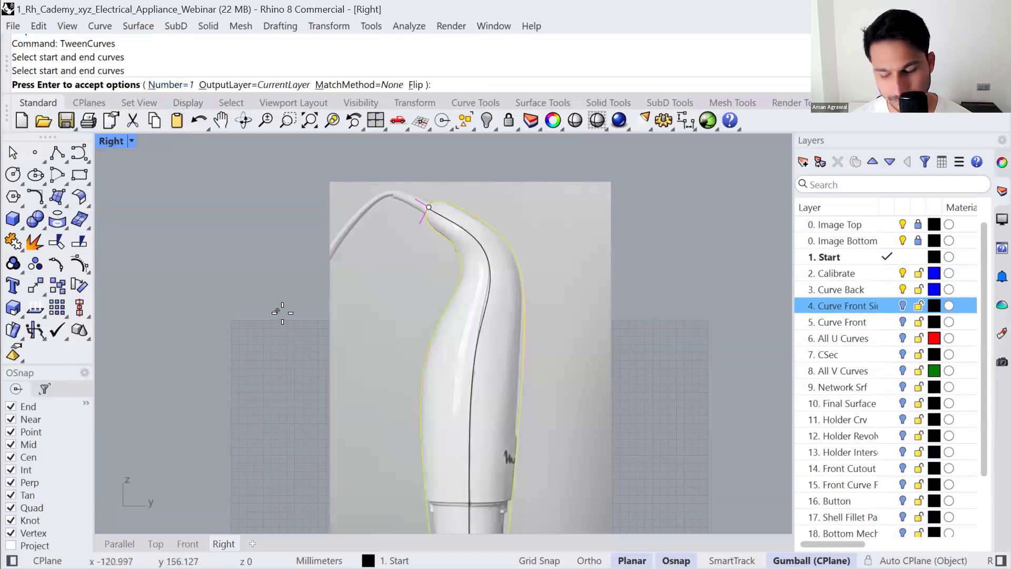
{"action": "type", "text": "20"}
{"action": "key", "text": "Return"}
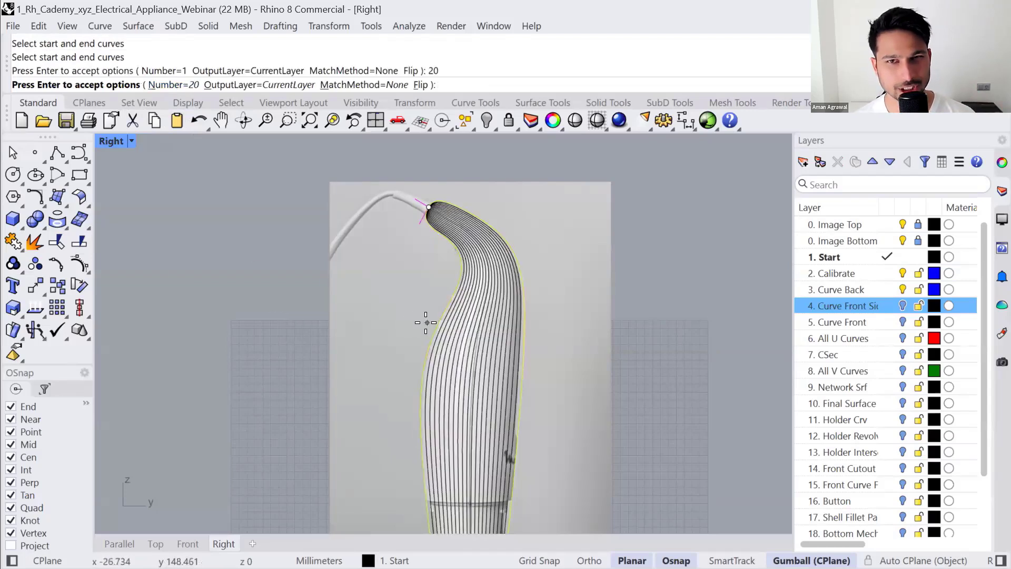
- Reduce the tween number to 1 and create the single middle curve between the two outlines
{"action": "type", "text": "1"}
{"action": "key", "text": "Return"}
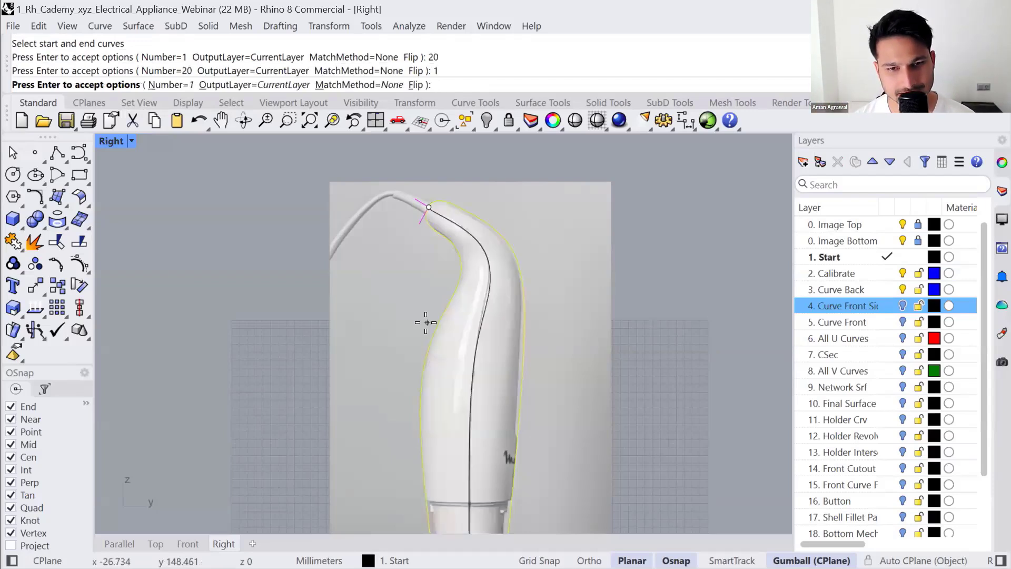
{"action": "key", "text": "Return"}
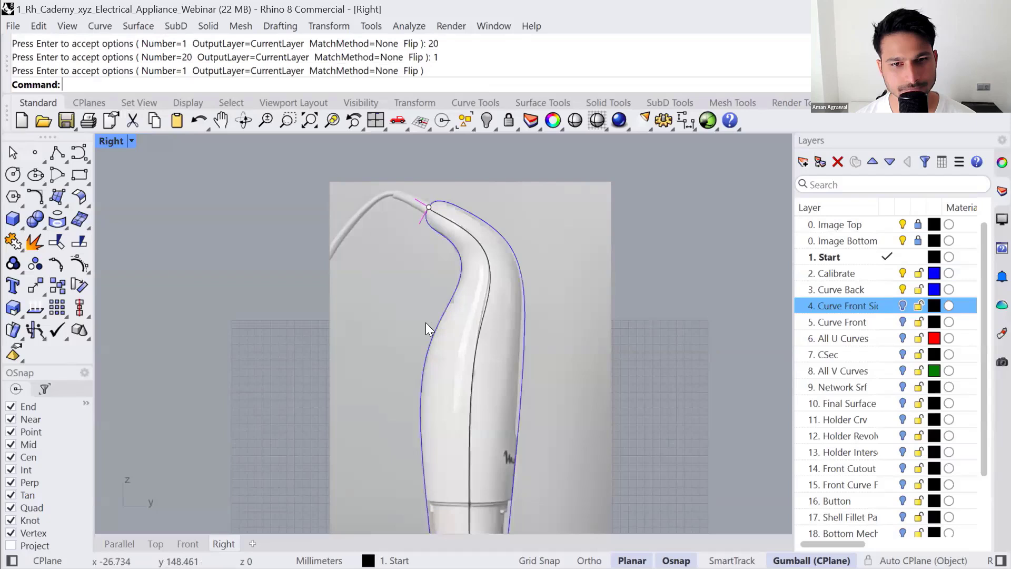
- Adjust the tween curve's control points around the handle's upper bend to follow the parting line in the reference image
{"action": "left_click", "coordinate": [477, 329]}
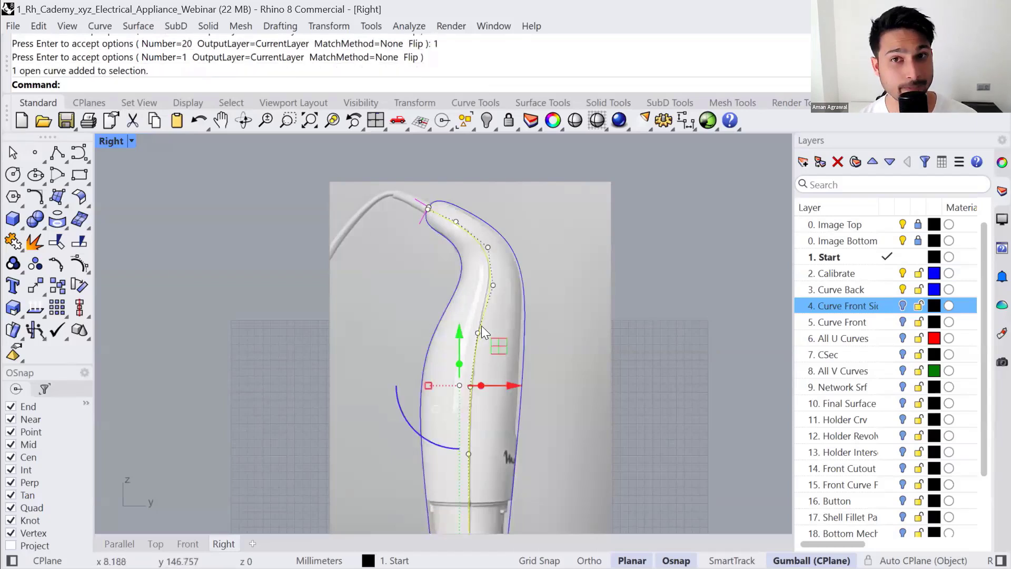
{"action": "left_click", "coordinate": [493, 285]}
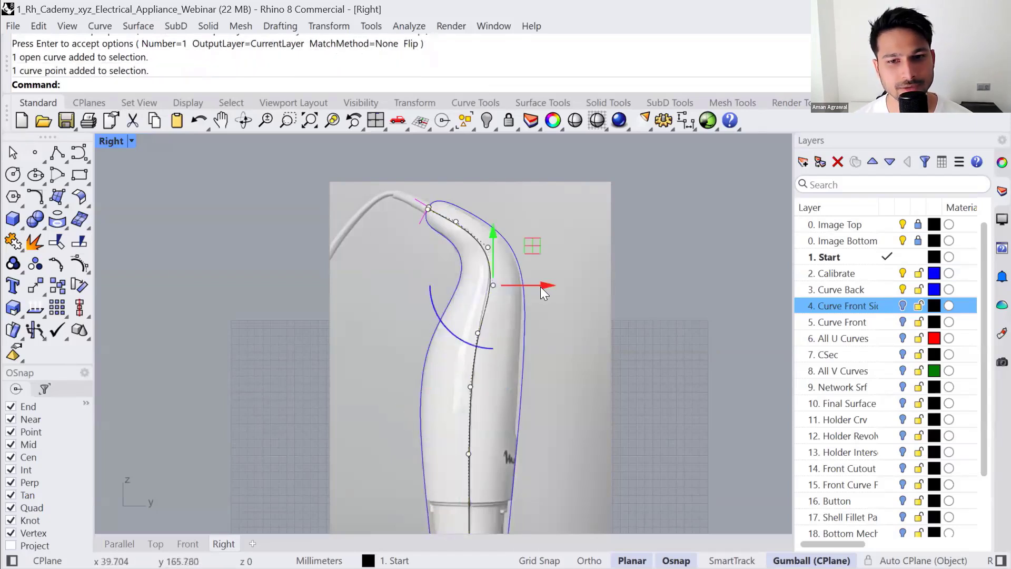
{"action": "left_click_drag", "start_coordinate": [537, 286], "coordinate": [513, 333]}
{"action": "left_click", "coordinate": [496, 349]}
{"action": "left_click", "coordinate": [477, 334]}
{"action": "left_click", "coordinate": [478, 333]}
{"action": "left_click_drag", "start_coordinate": [432, 279], "coordinate": [524, 336]}
{"action": "left_click", "coordinate": [495, 315]}
{"action": "scroll", "coordinate": [496, 315], "scroll_direction": "down", "scroll_amount": 4}
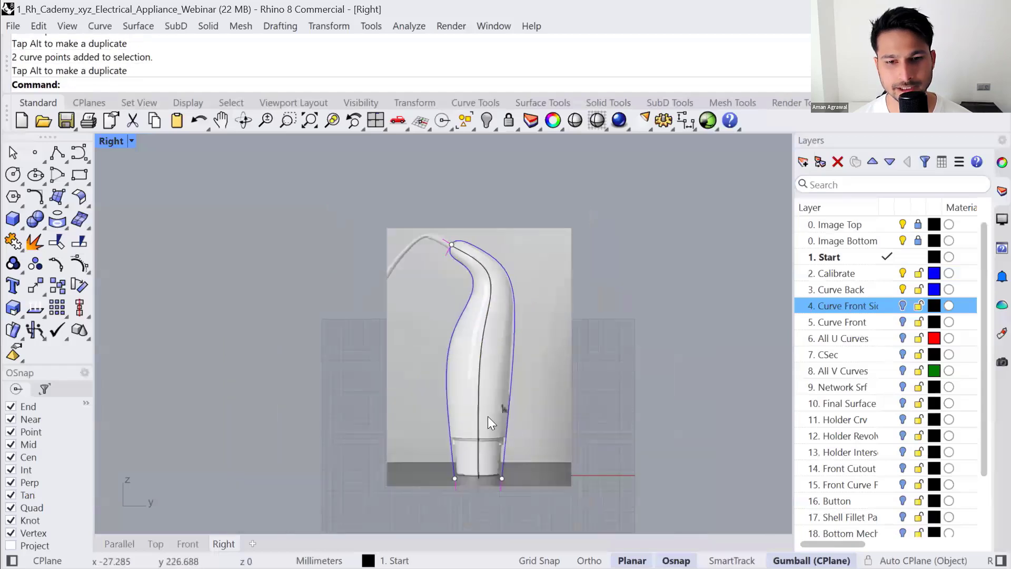
- Delete the tween curve, show the 4. Curve Front Side layer instead, and select its curve to check the control points
{"action": "left_click", "coordinate": [482, 352]}
{"action": "key", "text": "Delete"}
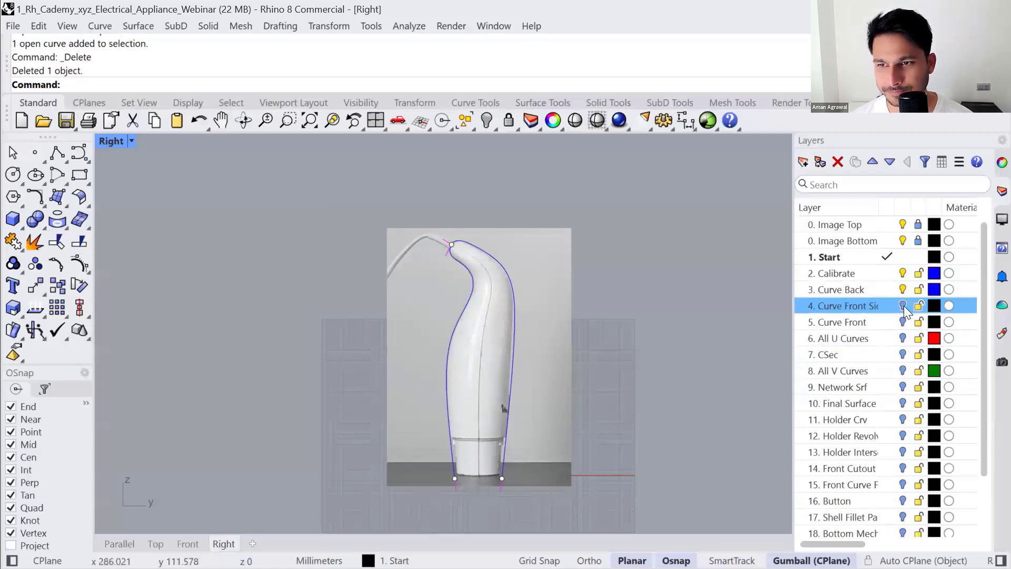
{"action": "left_click", "coordinate": [903, 306]}
{"action": "left_click", "coordinate": [487, 308]}
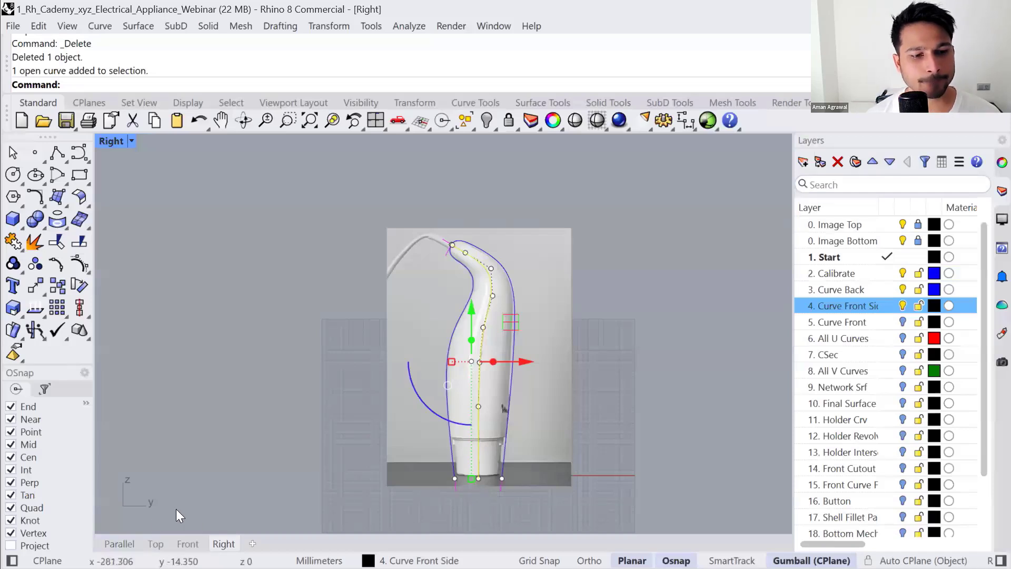
{"action": "left_click", "coordinate": [558, 291]}
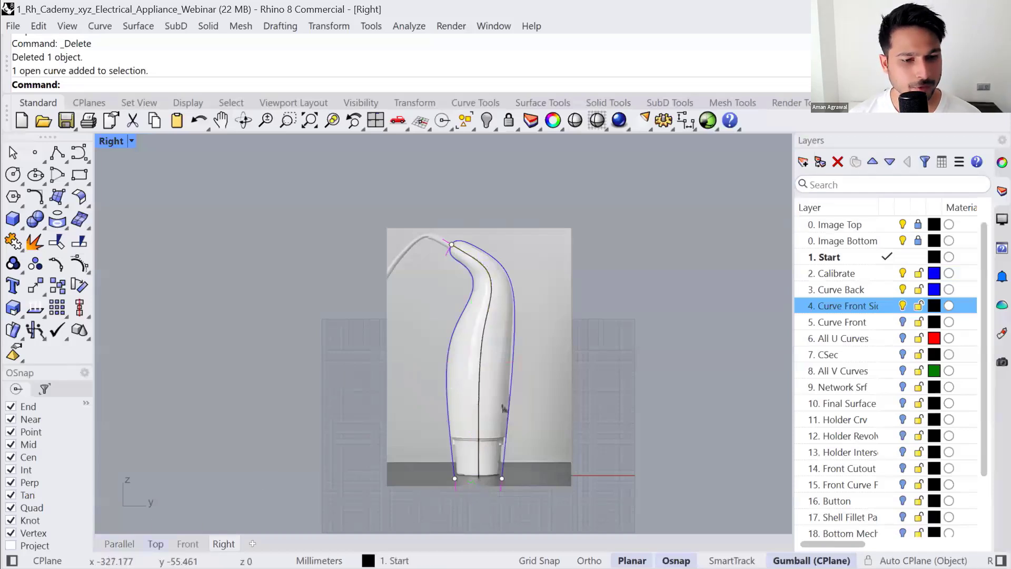
- Examine the selected 4. Curve Front Side curve against the reference images in the Parallel and Front views
{"action": "left_click", "coordinate": [119, 543]}
{"action": "right_click_drag", "start_coordinate": [402, 391], "coordinate": [411, 406]}
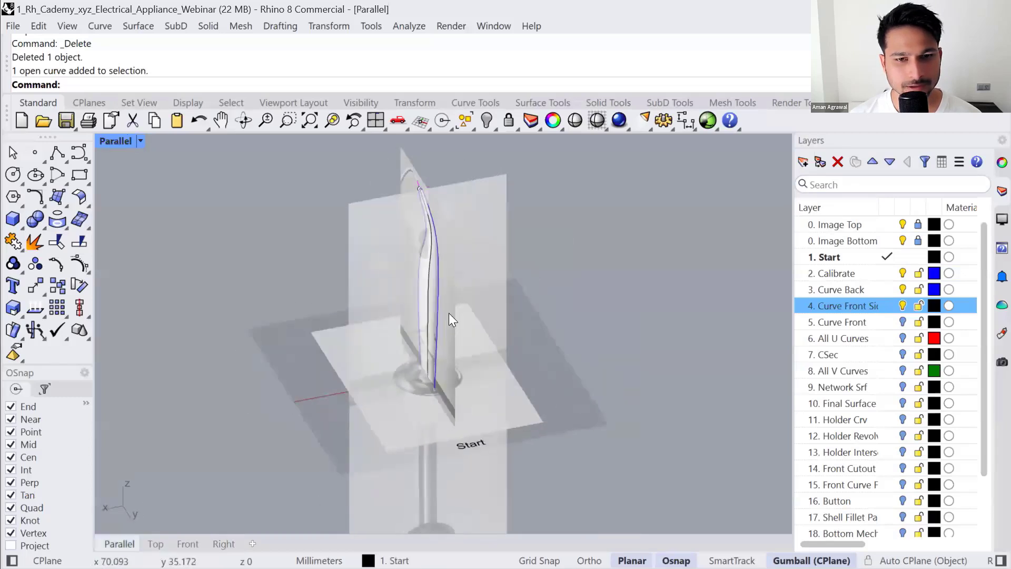
{"action": "scroll", "coordinate": [449, 313], "scroll_direction": "up", "scroll_amount": 8}
{"action": "left_click", "coordinate": [431, 388]}
{"action": "scroll", "coordinate": [458, 395], "scroll_direction": "down", "scroll_amount": 3}
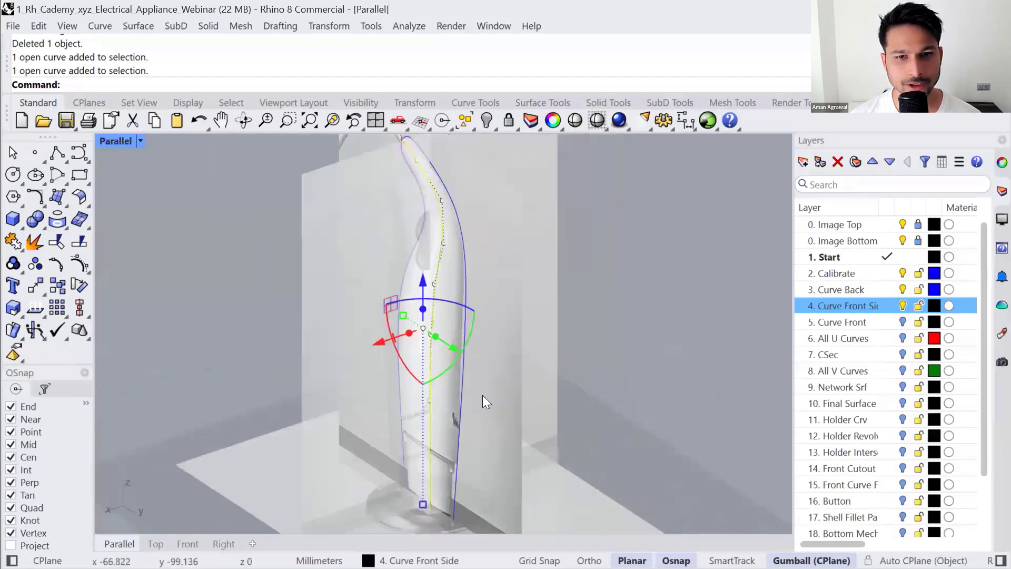
{"action": "right_click_drag", "start_coordinate": [481, 402], "coordinate": [429, 356]}
{"action": "right_click_drag", "start_coordinate": [289, 485], "coordinate": [303, 477]}
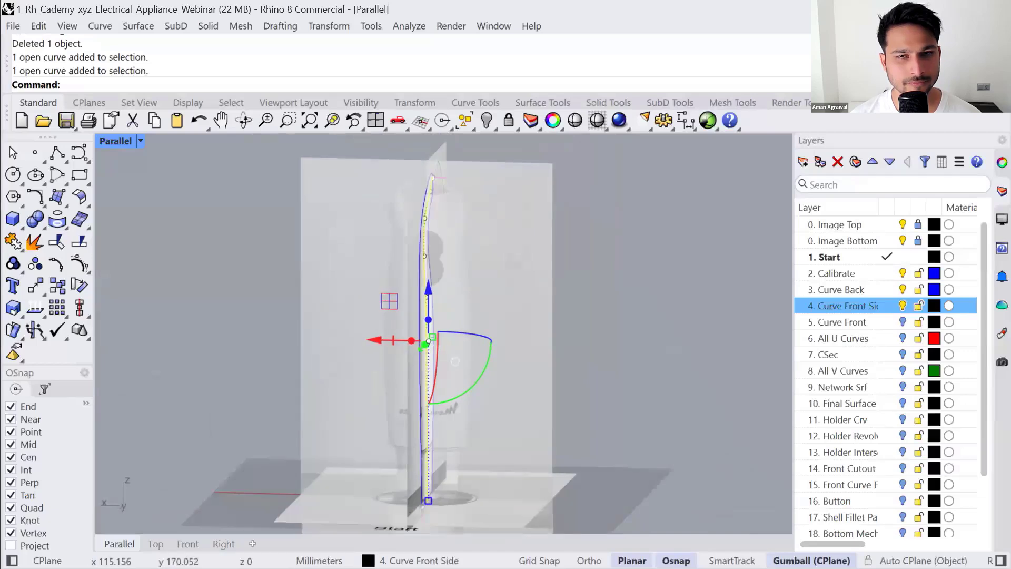
{"action": "left_click", "coordinate": [188, 543]}
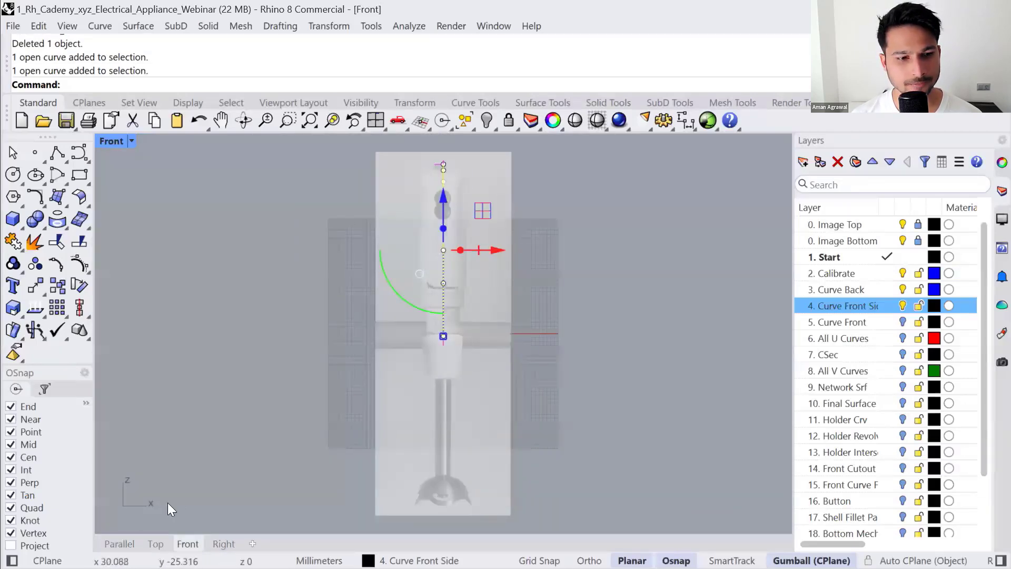
{"action": "left_click", "coordinate": [119, 543]}
{"action": "right_click_drag", "start_coordinate": [423, 316], "coordinate": [377, 343]}
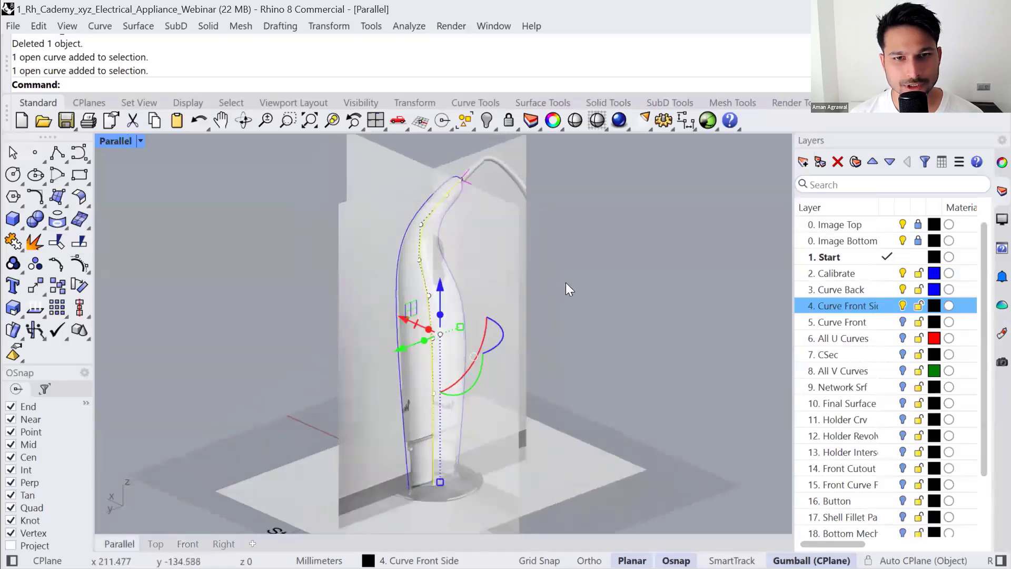
{"action": "left_click", "coordinate": [566, 283]}
- In the Front view, move the two control points just below the 4. Curve Front Side curve's cable end outward towards the handle's side edge
{"action": "left_click", "coordinate": [433, 214]}
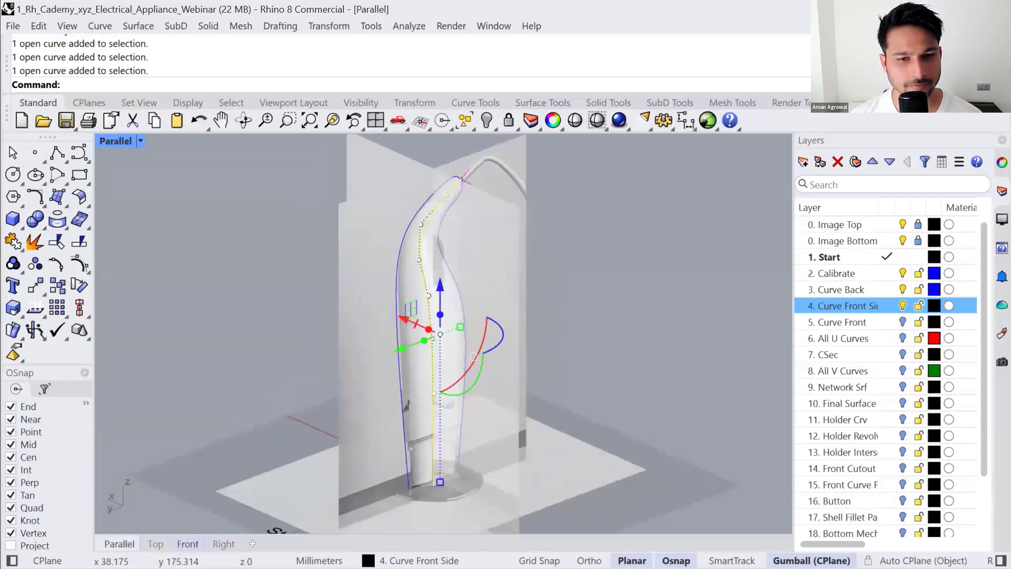
{"action": "left_click", "coordinate": [187, 544]}
{"action": "right_click_drag", "start_coordinate": [429, 179], "coordinate": [408, 252]}
{"action": "scroll", "coordinate": [410, 253], "scroll_direction": "up", "scroll_amount": 6}
{"action": "scroll", "coordinate": [422, 236], "scroll_direction": "up", "scroll_amount": 6}
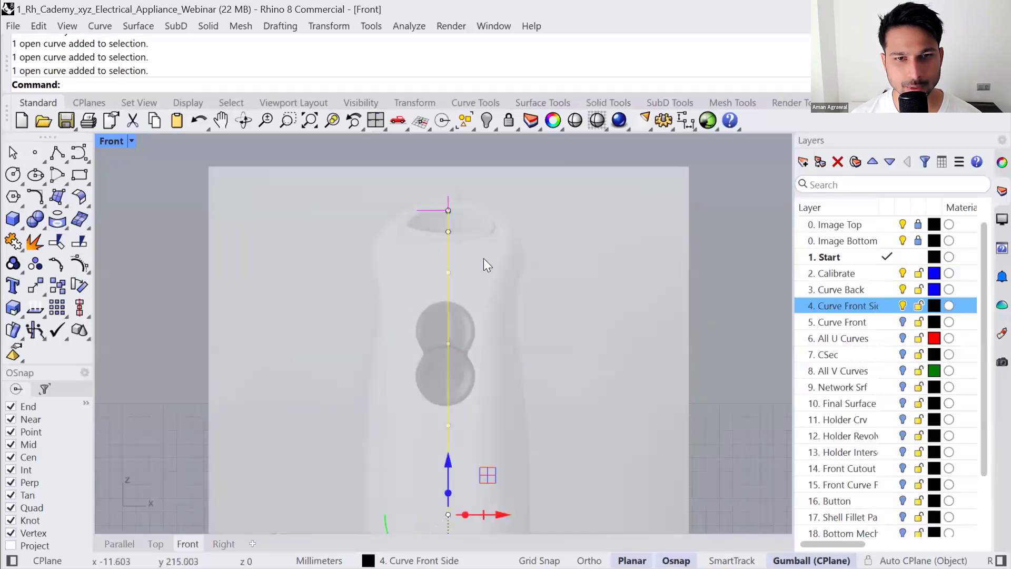
{"action": "left_click_drag", "start_coordinate": [484, 258], "coordinate": [436, 222]}
{"action": "left_click_drag", "start_coordinate": [496, 236], "coordinate": [551, 232]}
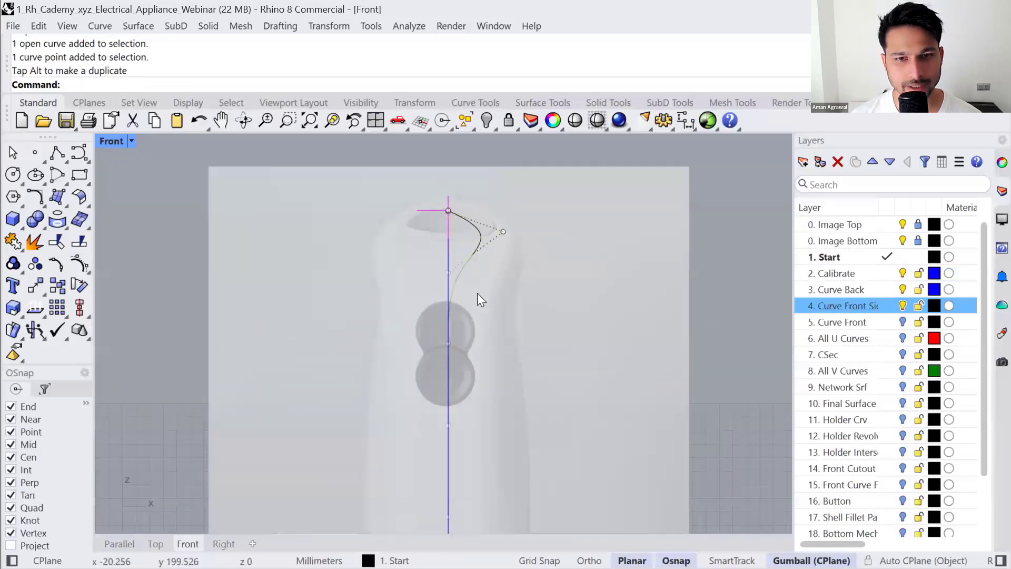
{"action": "left_click_drag", "start_coordinate": [477, 293], "coordinate": [418, 266]}
{"action": "left_click_drag", "start_coordinate": [498, 273], "coordinate": [560, 279]}
- Move the three control points along the handle's middle outward together towards the side edge in the reference image
{"action": "left_click_drag", "start_coordinate": [470, 403], "coordinate": [402, 320]}
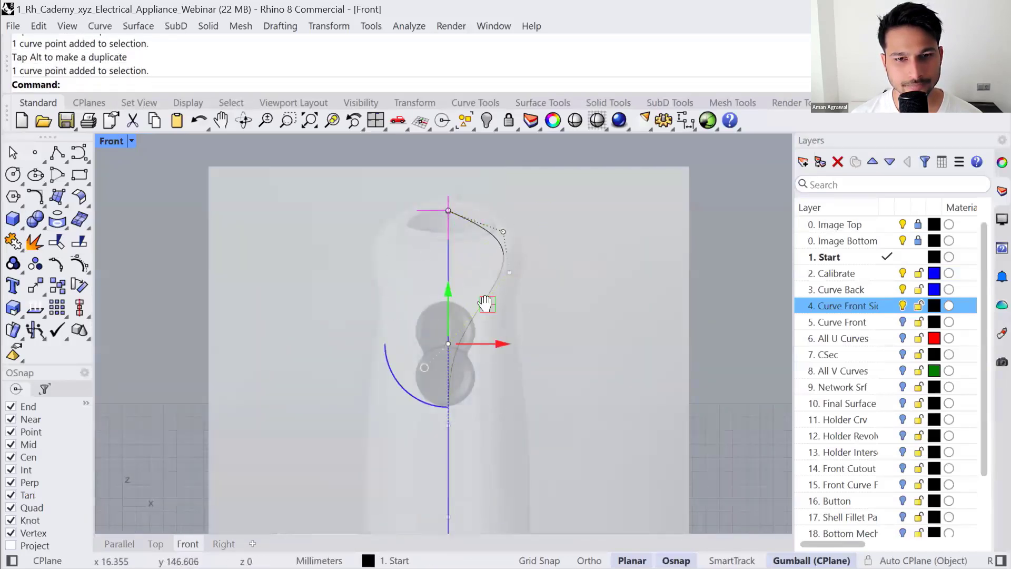
{"action": "right_click_drag", "start_coordinate": [485, 303], "coordinate": [471, 221]}
{"action": "scroll", "coordinate": [471, 222], "scroll_direction": "down", "scroll_amount": 4}
{"action": "left_click_drag", "start_coordinate": [372, 230], "coordinate": [510, 430]}
{"action": "left_click_drag", "start_coordinate": [522, 305], "coordinate": [518, 355]}
- Move the control point at logo height and the curve's lower end point outward to the side of the handle
{"action": "left_click_drag", "start_coordinate": [395, 411], "coordinate": [477, 462]}
{"action": "right_click_drag", "start_coordinate": [470, 373], "coordinate": [462, 263]}
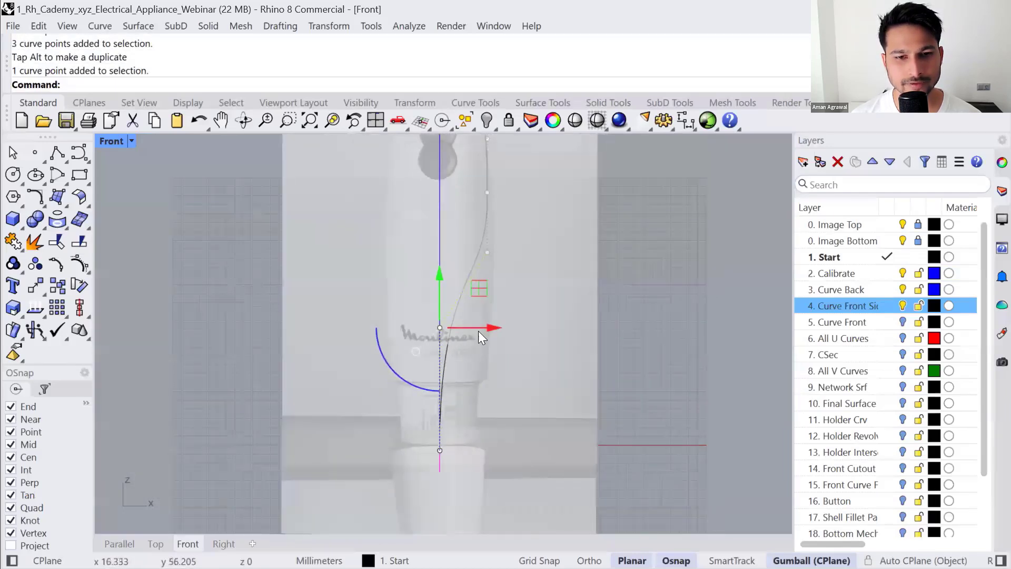
{"action": "left_click_drag", "start_coordinate": [480, 330], "coordinate": [533, 343]}
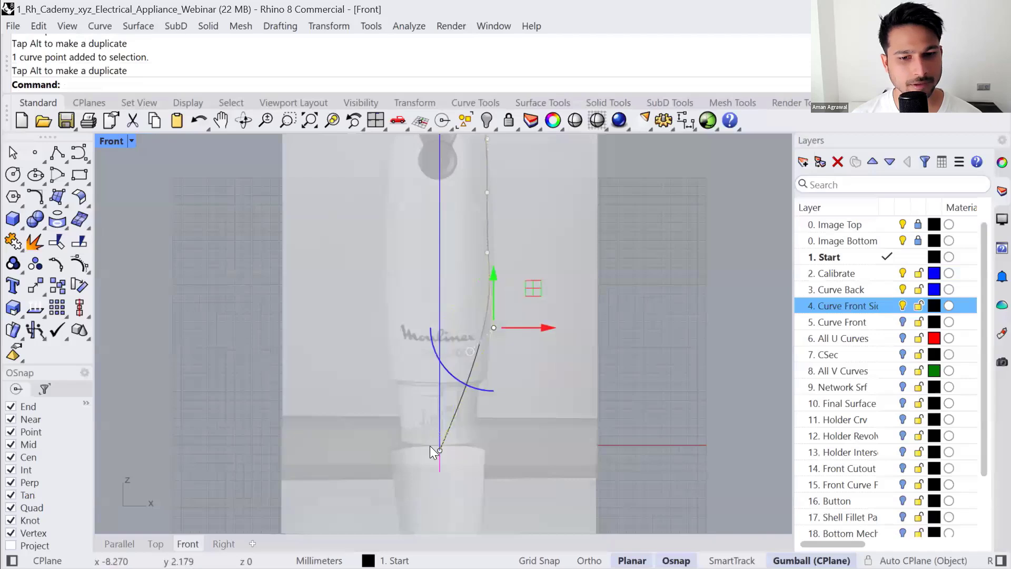
{"action": "left_click_drag", "start_coordinate": [430, 446], "coordinate": [532, 455]}
- Nudge two mid-handle control points slightly outward so the side curve follows the handle's outline
{"action": "right_click_drag", "start_coordinate": [544, 420], "coordinate": [533, 481]}
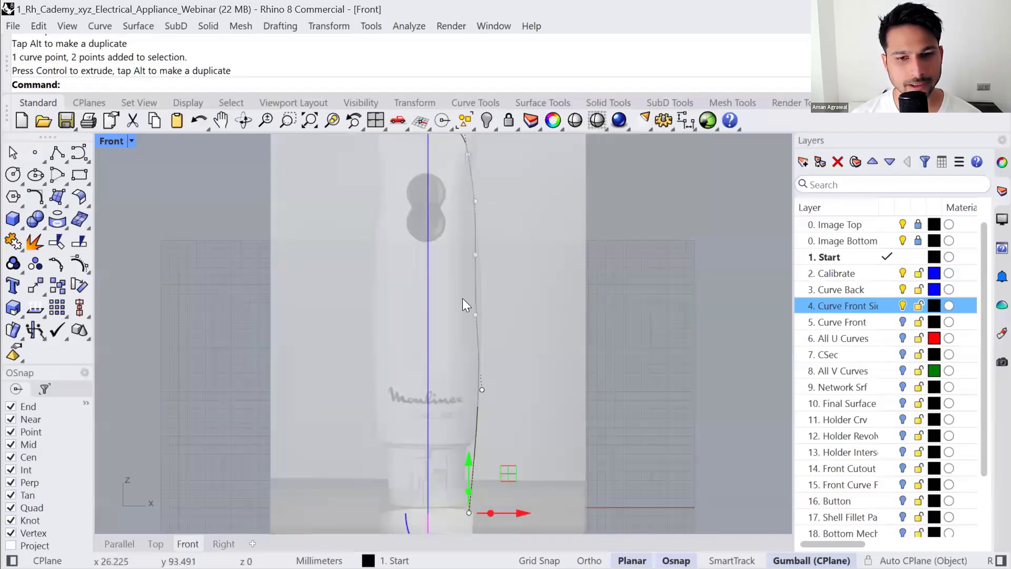
{"action": "left_click", "coordinate": [486, 340]}
{"action": "left_click", "coordinate": [476, 314]}
{"action": "left_click_drag", "start_coordinate": [521, 317], "coordinate": [529, 316]}
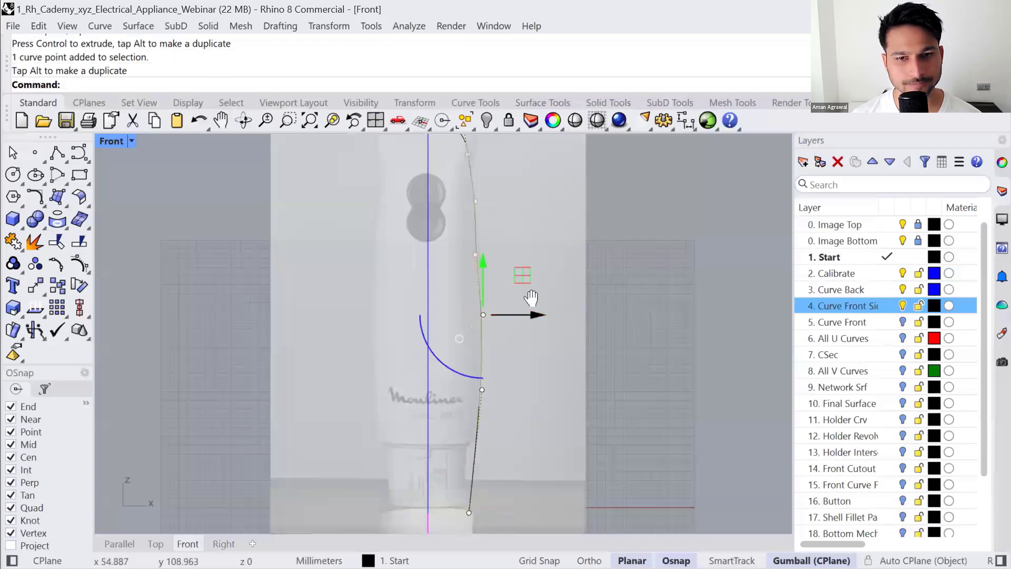
{"action": "right_click_drag", "start_coordinate": [531, 298], "coordinate": [533, 366]}
{"action": "left_click", "coordinate": [479, 324]}
{"action": "left_click_drag", "start_coordinate": [519, 324], "coordinate": [523, 325]}
- Move the third control point below the cable end outward and the one beside the buttons slightly inward
{"action": "right_click_drag", "start_coordinate": [521, 296], "coordinate": [529, 341]}
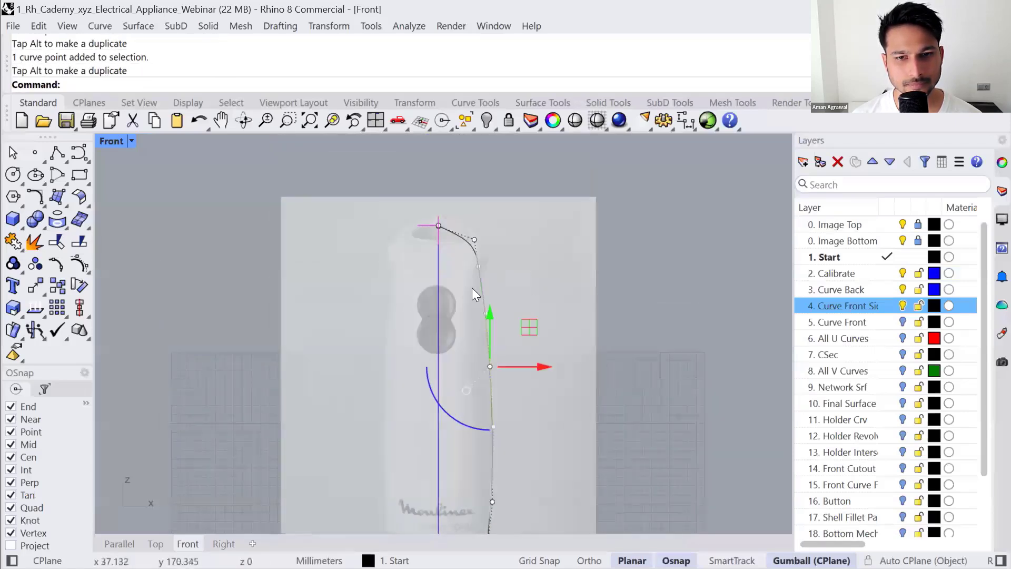
{"action": "left_click", "coordinate": [479, 267]}
{"action": "scroll", "coordinate": [482, 274], "scroll_direction": "up", "scroll_amount": 5}
{"action": "left_click_drag", "start_coordinate": [500, 258], "coordinate": [534, 261]}
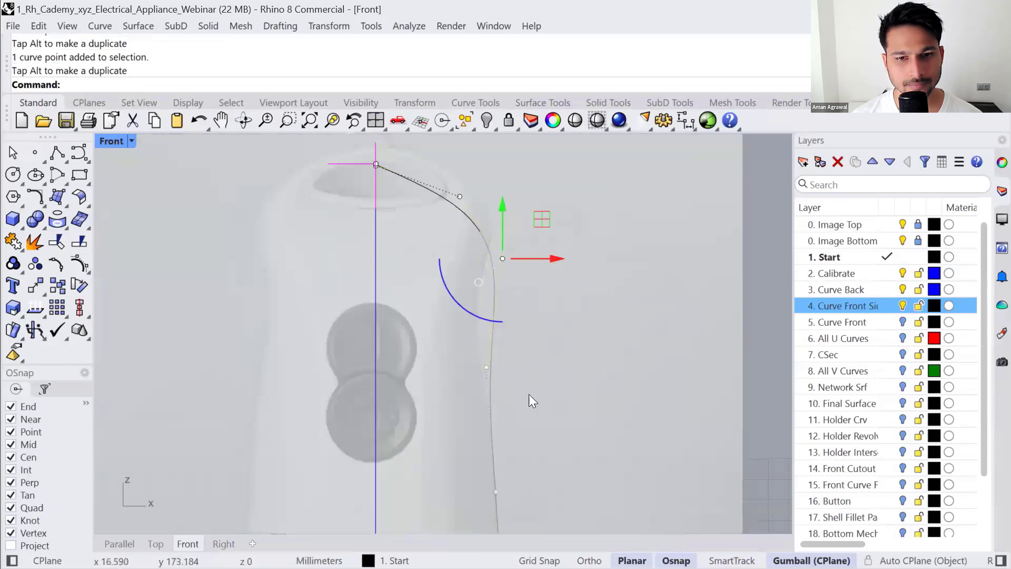
{"action": "left_click", "coordinate": [487, 368]}
{"action": "left_click_drag", "start_coordinate": [528, 369], "coordinate": [516, 369]}
- Move the side curve's second control point from the cable end outward and the third inward to shape the handle's shoulder
{"action": "right_click_drag", "start_coordinate": [491, 364], "coordinate": [469, 451]}
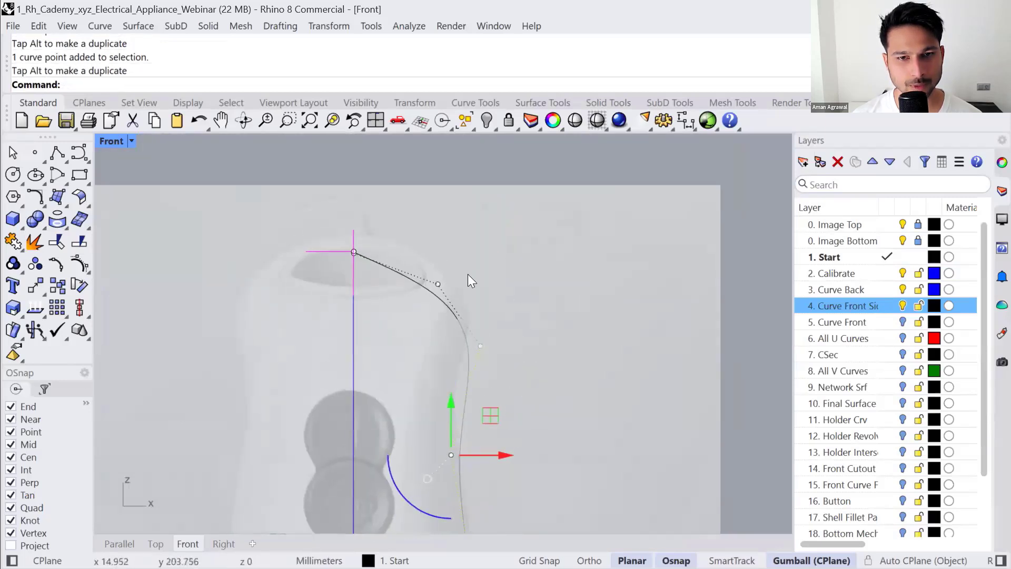
{"action": "left_click", "coordinate": [438, 284]}
{"action": "left_click_drag", "start_coordinate": [505, 283], "coordinate": [523, 283]}
{"action": "left_click", "coordinate": [481, 346]}
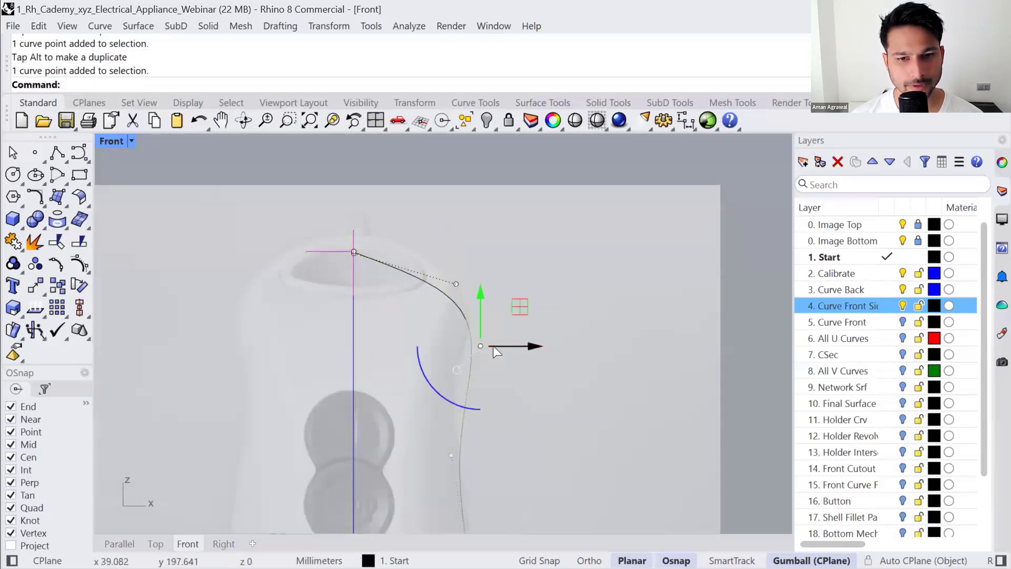
{"action": "left_click_drag", "start_coordinate": [493, 347], "coordinate": [480, 347]}
{"action": "left_click", "coordinate": [456, 284]}
{"action": "left_click_drag", "start_coordinate": [503, 287], "coordinate": [545, 346]}
{"action": "key", "text": "Escape"}
{"action": "key", "text": "Escape"}
- Match the side curve's cable end to the horizontal guide line at the handle's tip
{"action": "left_click", "coordinate": [386, 263]}
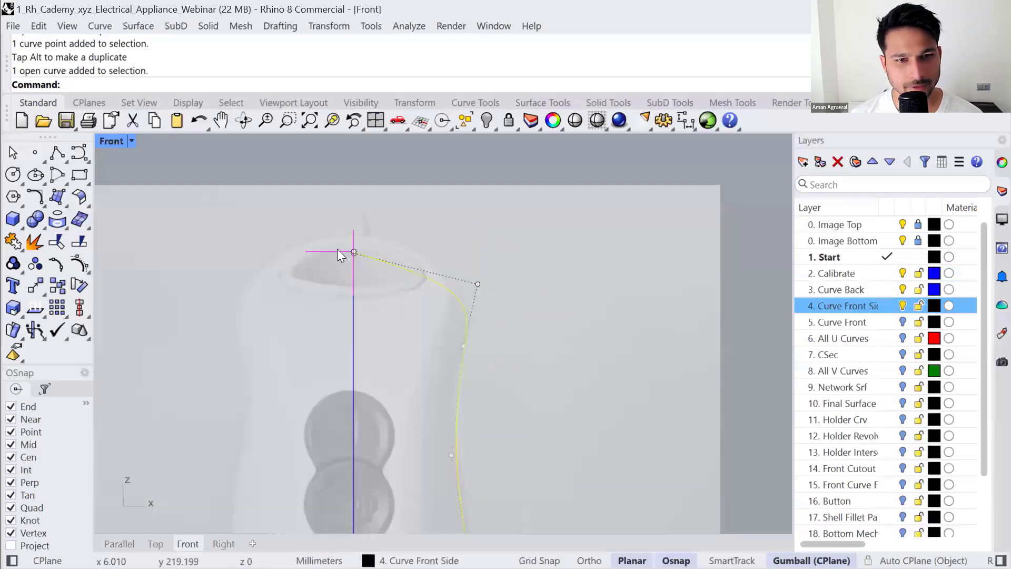
{"action": "left_click", "coordinate": [120, 544]}
{"action": "right_click_drag", "start_coordinate": [470, 278], "coordinate": [570, 337]}
{"action": "scroll", "coordinate": [420, 227], "scroll_direction": "up", "scroll_amount": 8}
{"action": "scroll", "coordinate": [420, 233], "scroll_direction": "up", "scroll_amount": 3}
{"action": "right_click_drag", "start_coordinate": [412, 223], "coordinate": [469, 245]}
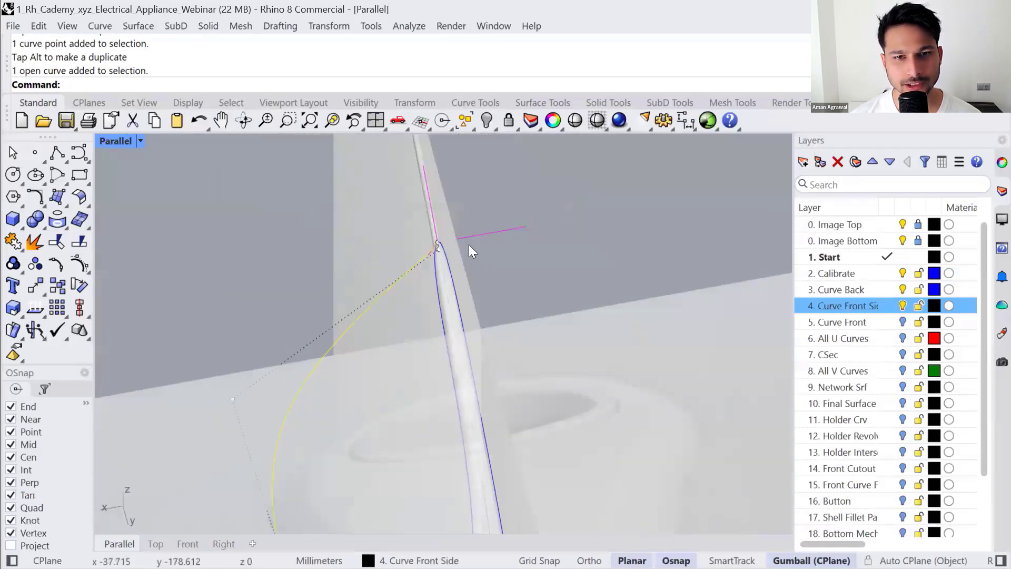
{"action": "left_click", "coordinate": [472, 236]}
{"action": "left_click", "coordinate": [428, 281]}
{"action": "left_click", "coordinate": [414, 268]}
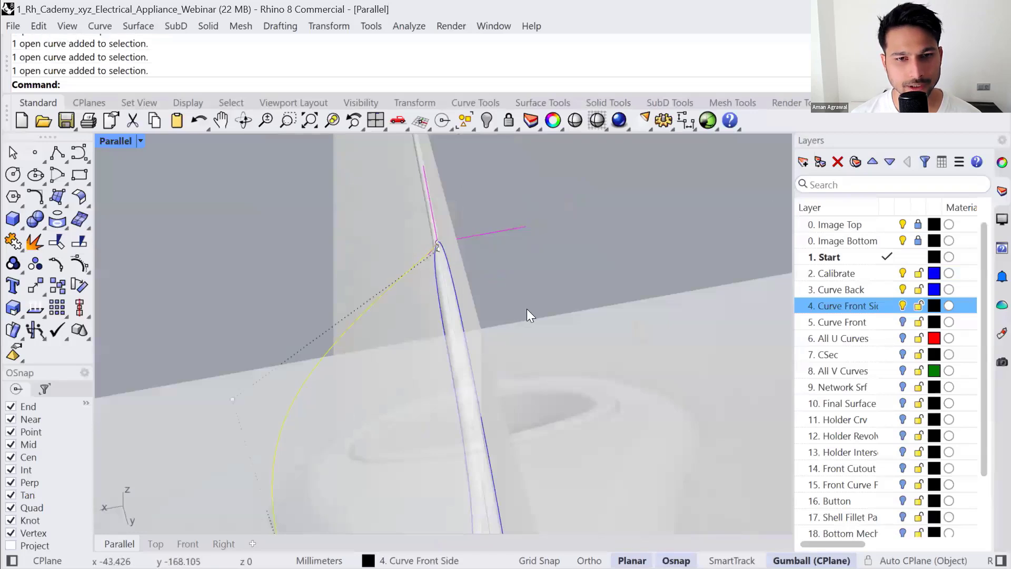
{"action": "left_click", "coordinate": [527, 308]}
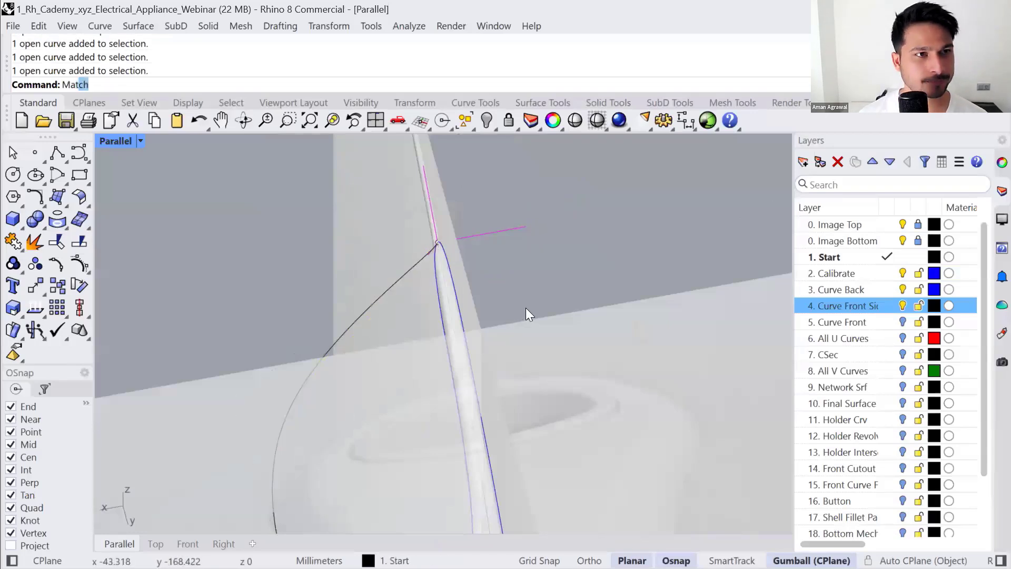
{"action": "key", "text": "Return"}
{"action": "left_click", "coordinate": [418, 265]}
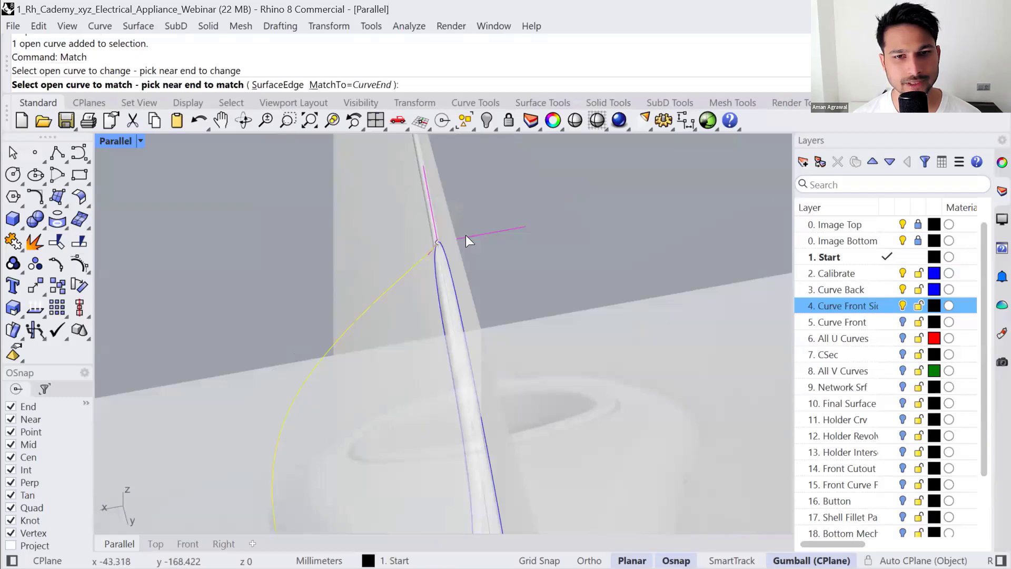
{"action": "left_click", "coordinate": [466, 235]}
{"action": "key", "text": "Return"}
- Pull the control point next to the side curve's cable end outward along X to widen the rounded top
{"action": "left_click", "coordinate": [425, 248]}
{"action": "left_click", "coordinate": [439, 244]}
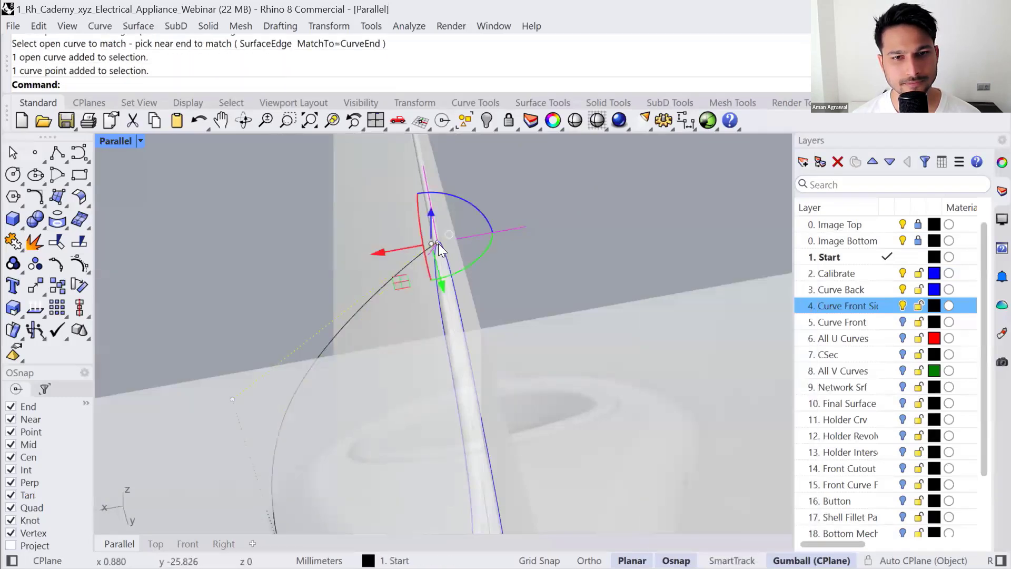
{"action": "left_click_drag", "start_coordinate": [397, 248], "coordinate": [329, 228]}
{"action": "scroll", "coordinate": [329, 228], "scroll_direction": "down", "scroll_amount": 8}
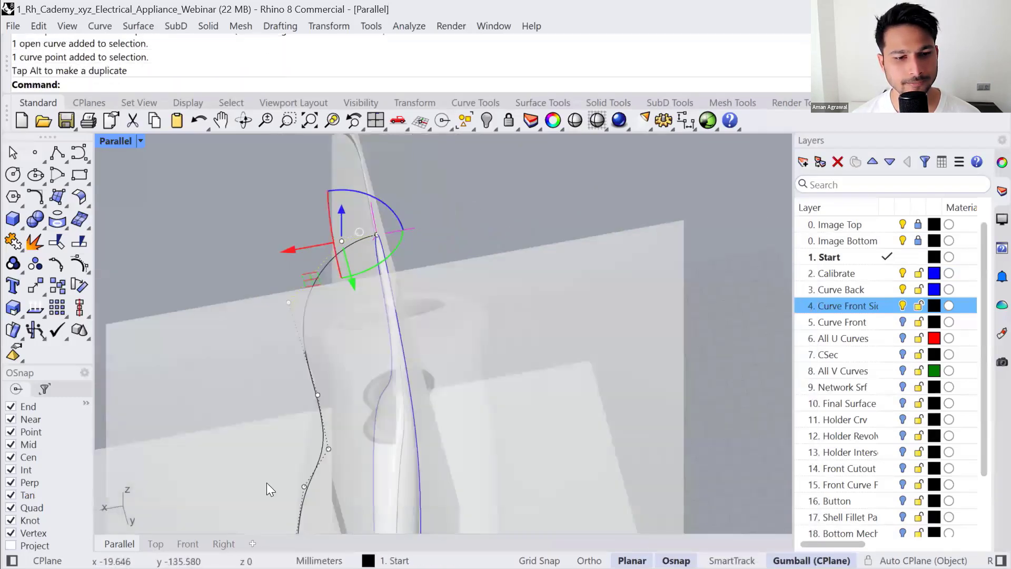
{"action": "left_click", "coordinate": [223, 544]}
{"action": "left_click", "coordinate": [188, 544]}
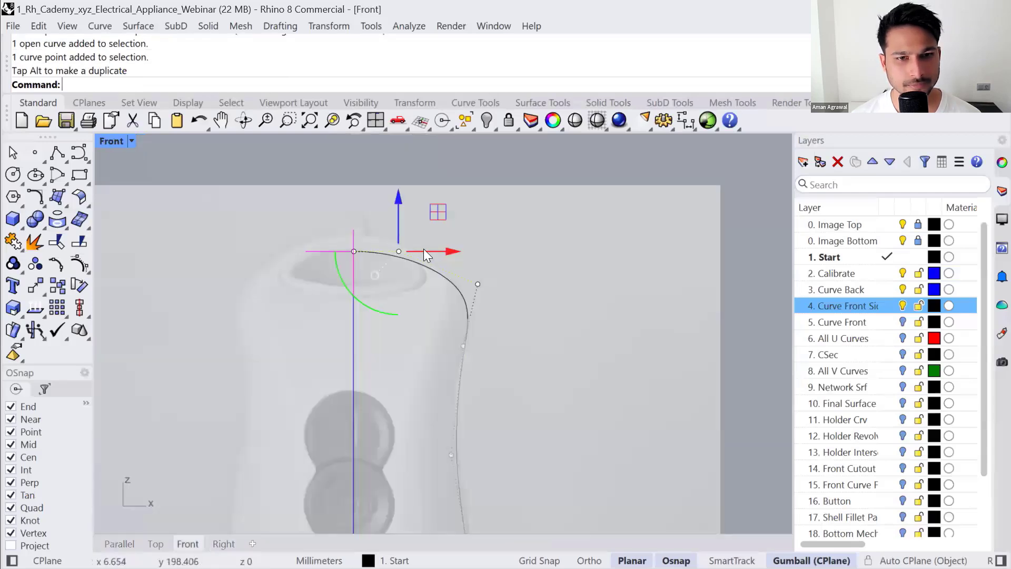
{"action": "left_click_drag", "start_coordinate": [457, 247], "coordinate": [462, 250]}
- Fine-tune the side curve's control points beside the buttons and along the mid-handle to follow the reference outline in the Front view
{"action": "right_click_drag", "start_coordinate": [432, 359], "coordinate": [454, 285]}
{"action": "left_click_drag", "start_coordinate": [441, 334], "coordinate": [523, 276]}
{"action": "left_click_drag", "start_coordinate": [395, 380], "coordinate": [521, 421]}
{"action": "left_click_drag", "start_coordinate": [507, 379], "coordinate": [513, 378]}
{"action": "right_click_drag", "start_coordinate": [493, 354], "coordinate": [484, 241]}
{"action": "left_click_drag", "start_coordinate": [445, 368], "coordinate": [528, 393]}
{"action": "right_click_drag", "start_coordinate": [467, 456], "coordinate": [466, 296]}
{"action": "left_click_drag", "start_coordinate": [459, 354], "coordinate": [545, 375]}
{"action": "scroll", "coordinate": [548, 430], "scroll_direction": "down", "scroll_amount": 5}
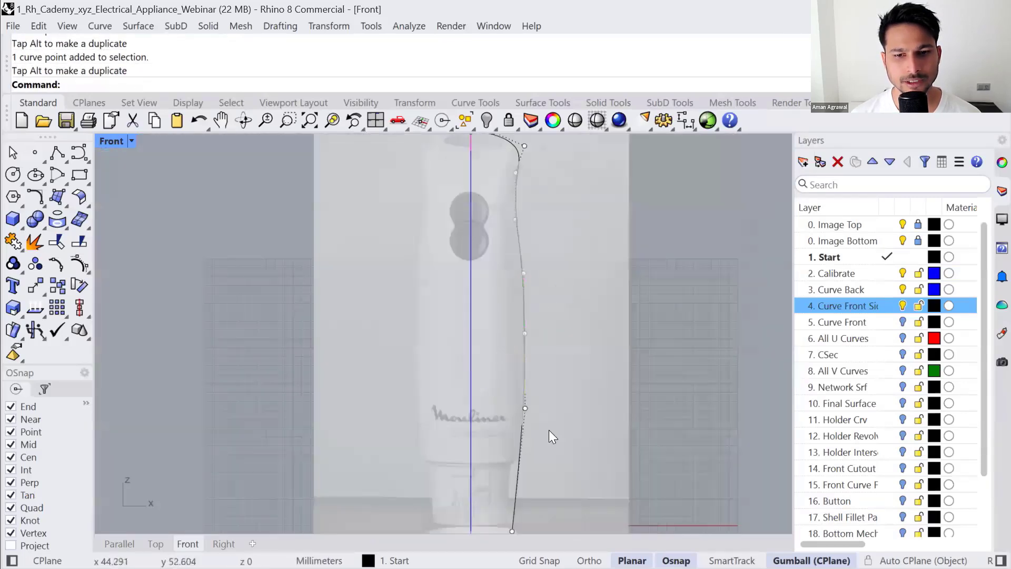
- Turn on the 5. Curve Front layer to show the mirrored side curve
{"action": "left_click", "coordinate": [903, 322]}
{"action": "left_click", "coordinate": [903, 322]}
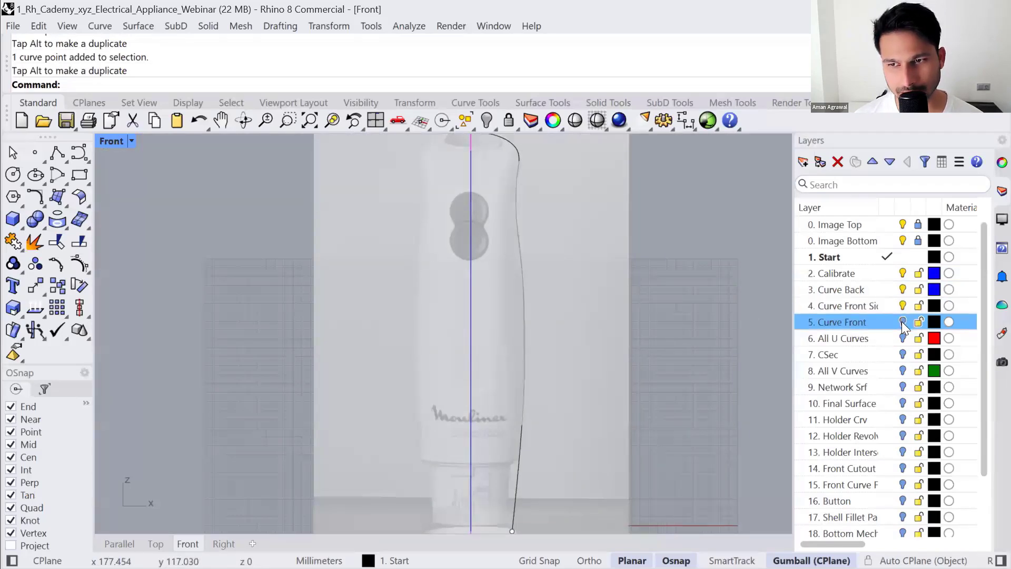
{"action": "left_click", "coordinate": [903, 321]}
- Examine the mirrored side curve's smoothness with the curvature graph along the handle's full length
{"action": "left_click", "coordinate": [425, 255]}
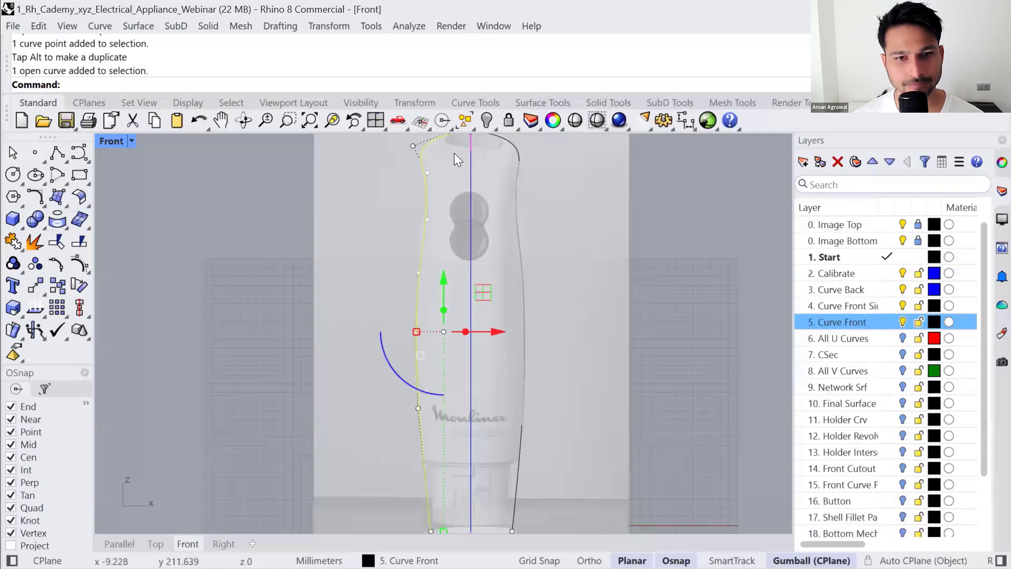
{"action": "left_click", "coordinate": [43, 316]}
{"action": "left_click", "coordinate": [128, 337]}
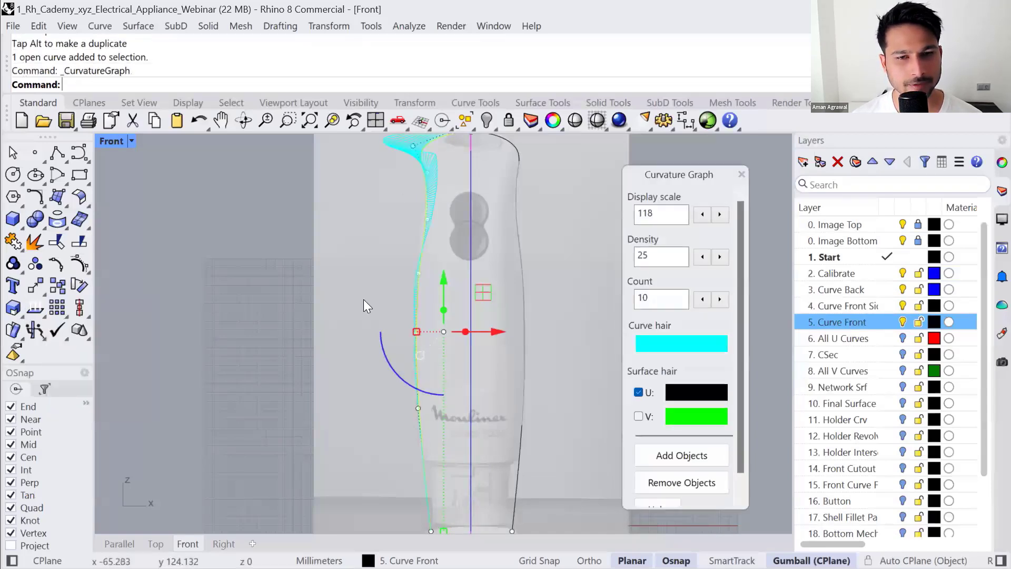
{"action": "right_click_drag", "start_coordinate": [455, 144], "coordinate": [414, 234]}
{"action": "right_click_drag", "start_coordinate": [374, 409], "coordinate": [365, 307]}
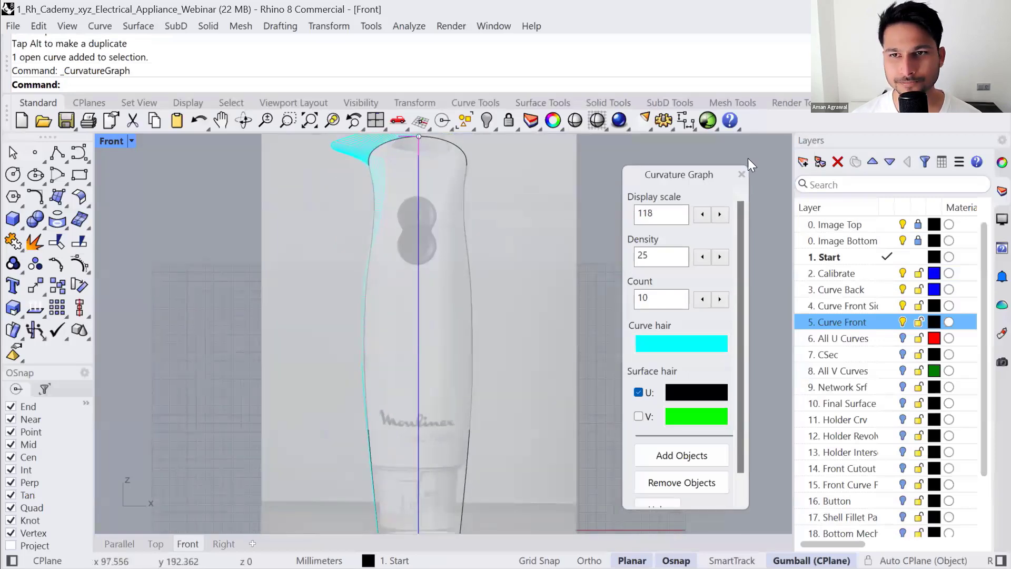
{"action": "left_click", "coordinate": [742, 174]}
{"action": "left_click", "coordinate": [371, 240]}
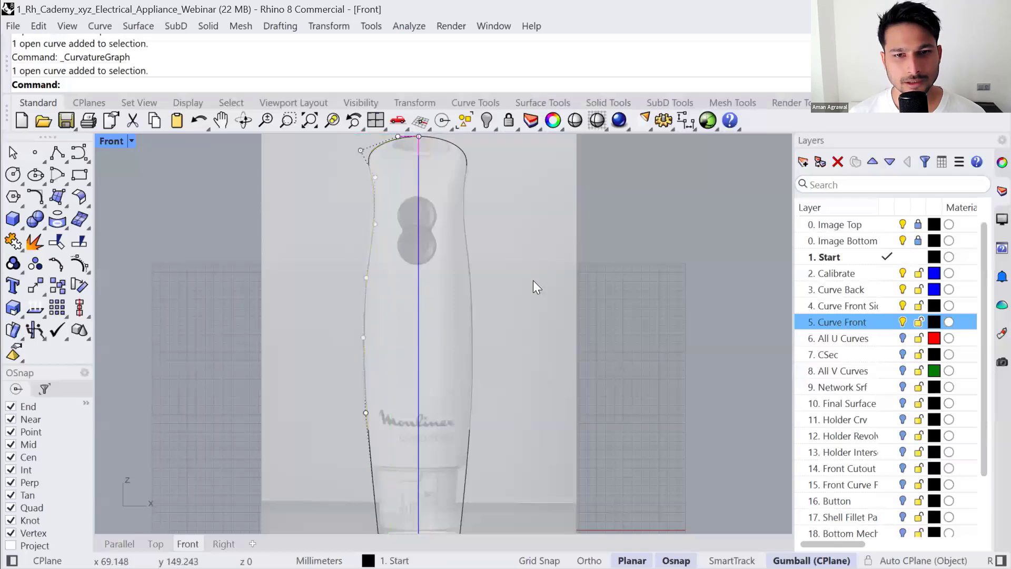
{"action": "left_click", "coordinate": [534, 280]}
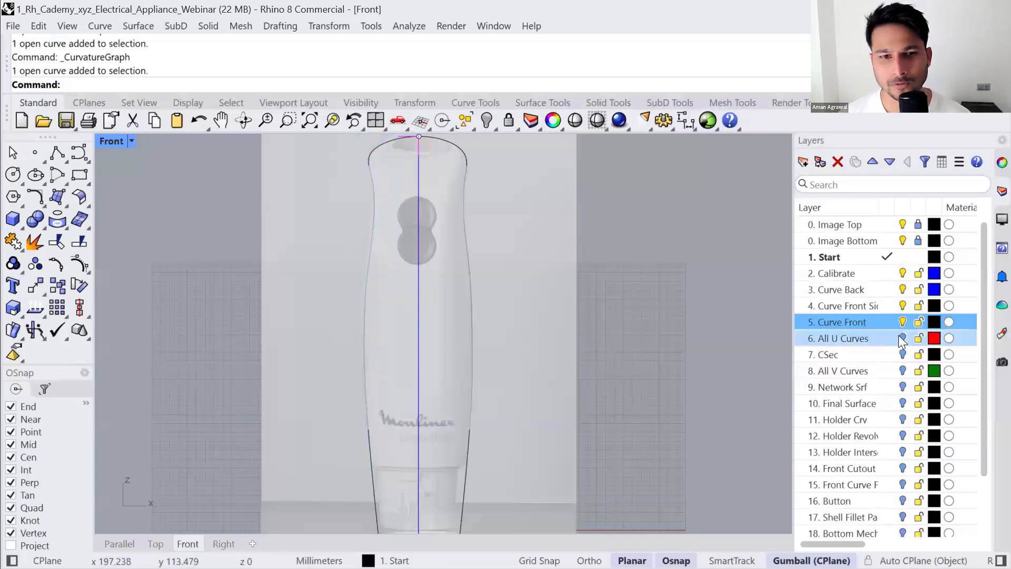
- Frame all the handle curves in the Parallel view and examine how the side, front and back outlines relate
{"action": "left_click", "coordinate": [119, 543]}
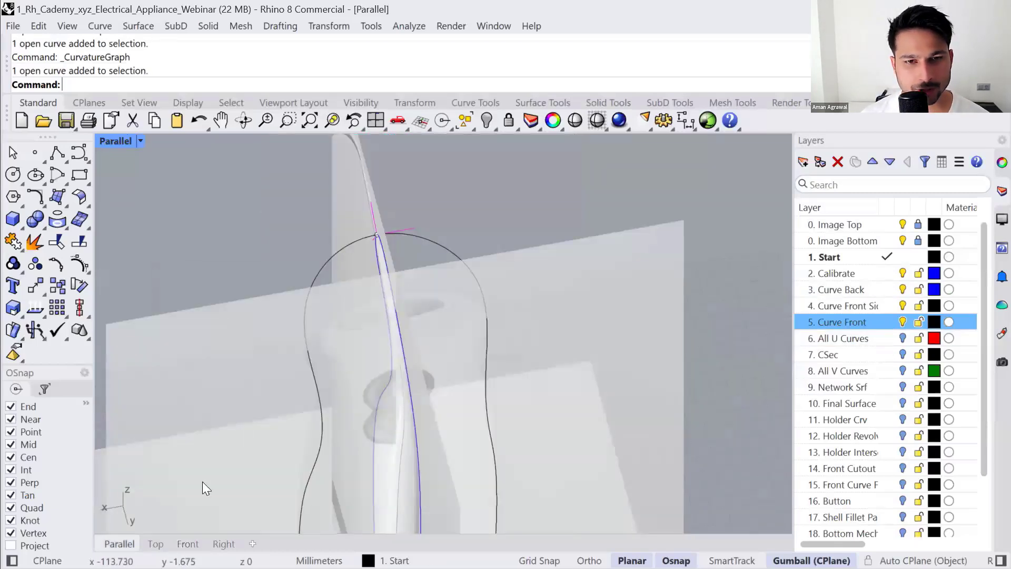
{"action": "scroll", "coordinate": [426, 198], "scroll_direction": "down", "scroll_amount": 6}
{"action": "right_click_drag", "start_coordinate": [461, 262], "coordinate": [292, 170]}
{"action": "left_click_drag", "start_coordinate": [291, 168], "coordinate": [597, 514]}
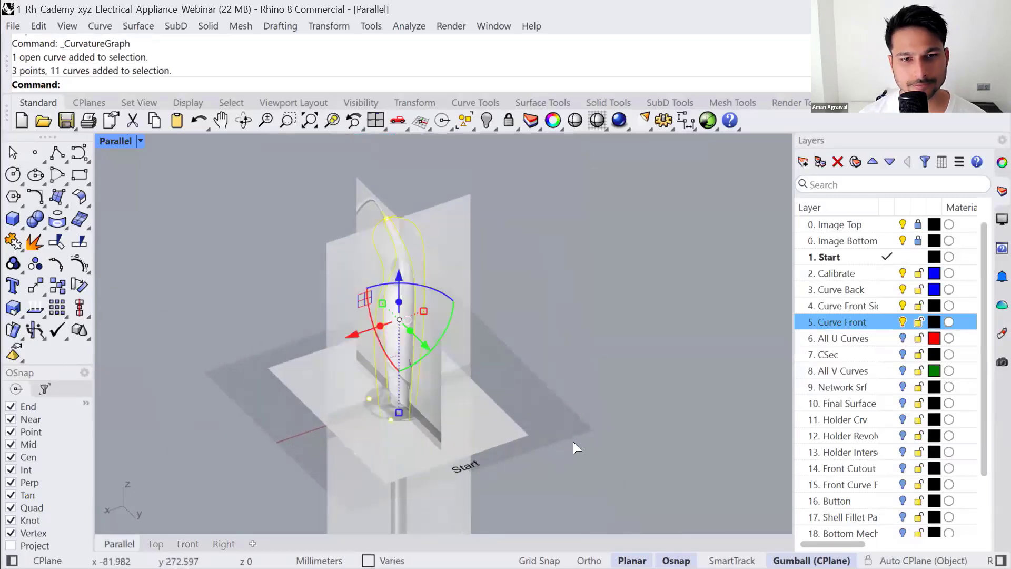
{"action": "type", "text": "zs"}
{"action": "key", "text": "Return"}
{"action": "left_click", "coordinate": [593, 370]}
{"action": "scroll", "coordinate": [491, 356], "scroll_direction": "down", "scroll_amount": 3}
{"action": "right_click_drag", "start_coordinate": [491, 356], "coordinate": [495, 341]}
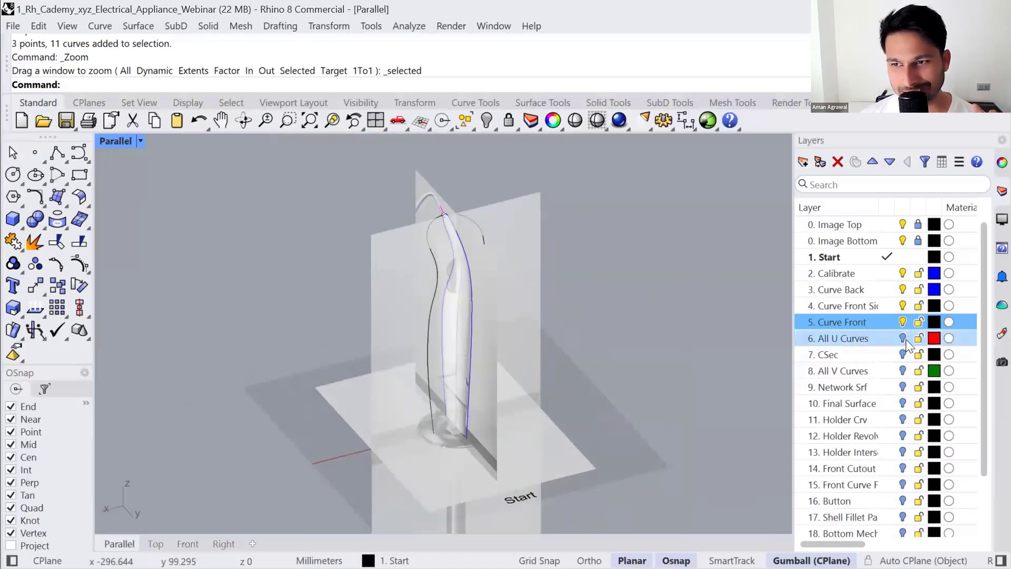
- Turn on the 6. All U Curves layer and hide the 5. Curve Front, 4. Curve Front Side, 3. Curve Back and 2. Calibrate layers
{"action": "left_click", "coordinate": [833, 341]}
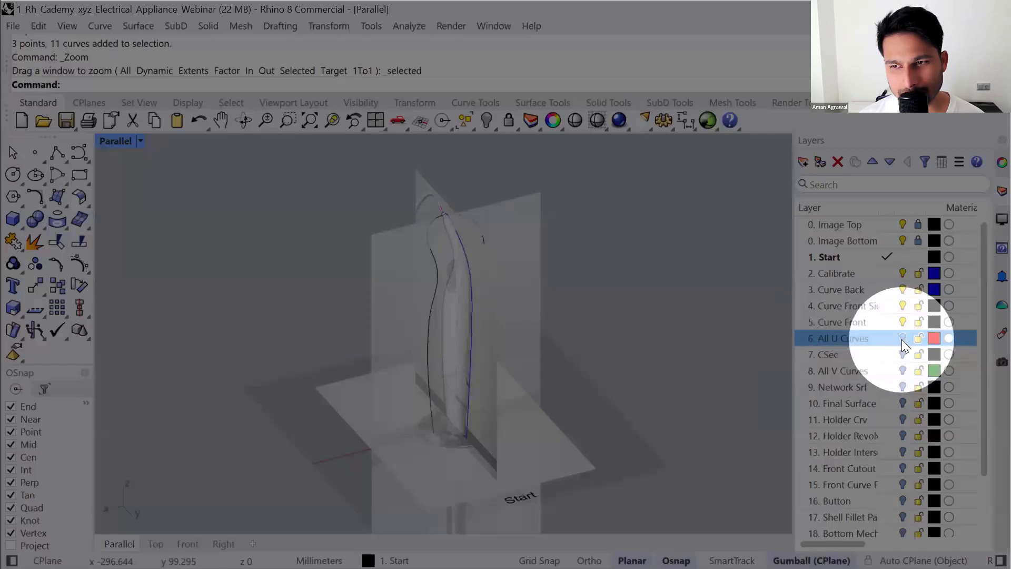
{"action": "left_click", "coordinate": [902, 338]}
{"action": "left_click", "coordinate": [903, 322]}
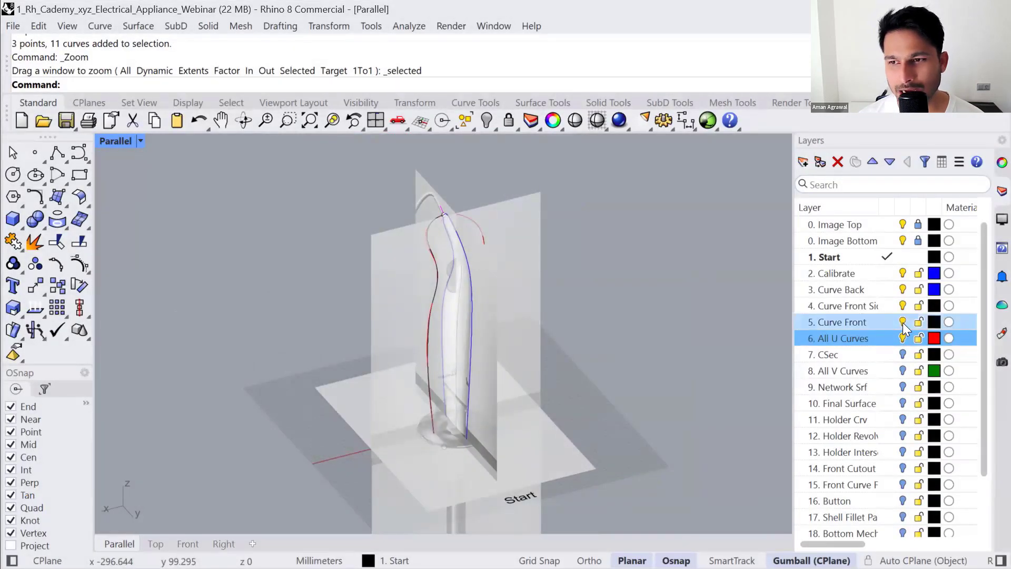
{"action": "left_click", "coordinate": [903, 305]}
{"action": "left_click", "coordinate": [903, 289]}
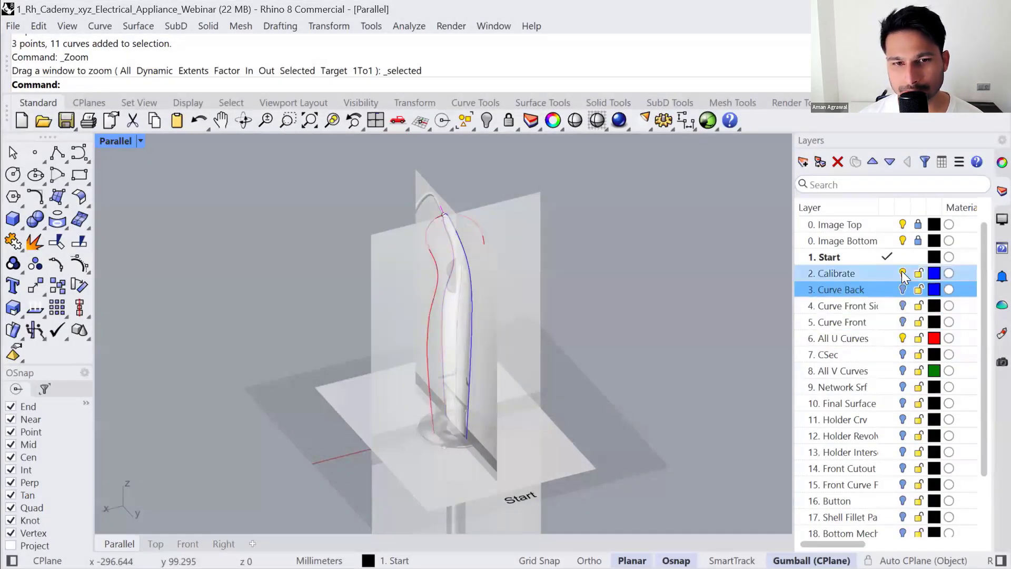
{"action": "left_click", "coordinate": [903, 273]}
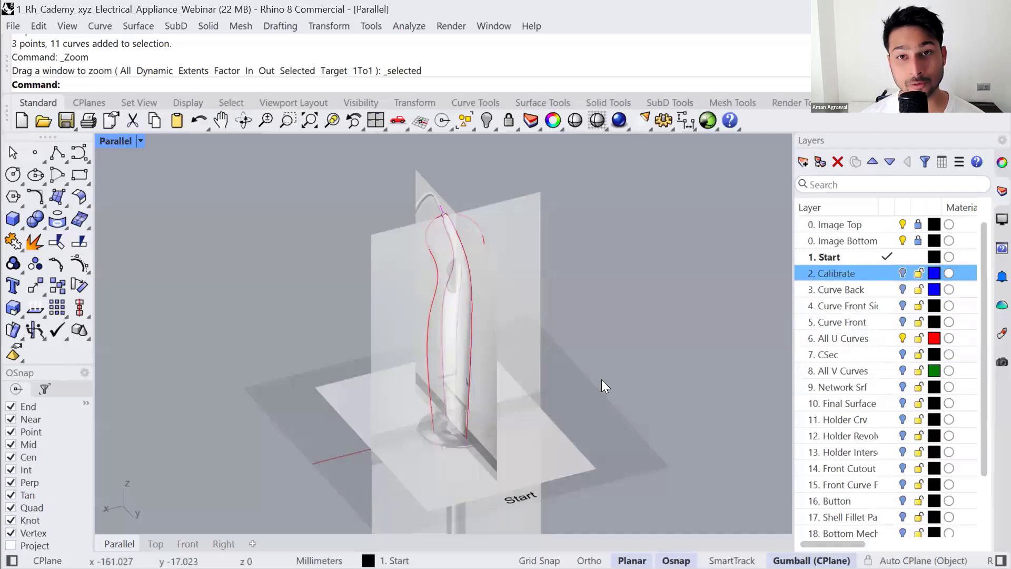
- Zoom to the four U curves and examine them around the handle from several angles
{"action": "key", "text": "ctrl+a"}
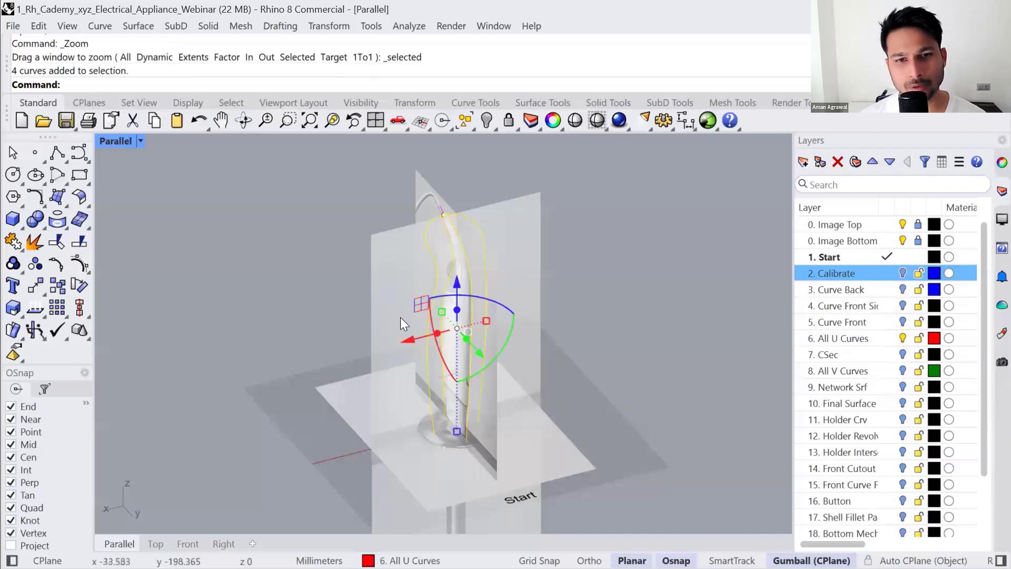
{"action": "type", "text": "zs"}
{"action": "key", "text": "Return"}
{"action": "right_click_drag", "start_coordinate": [400, 317], "coordinate": [506, 319]}
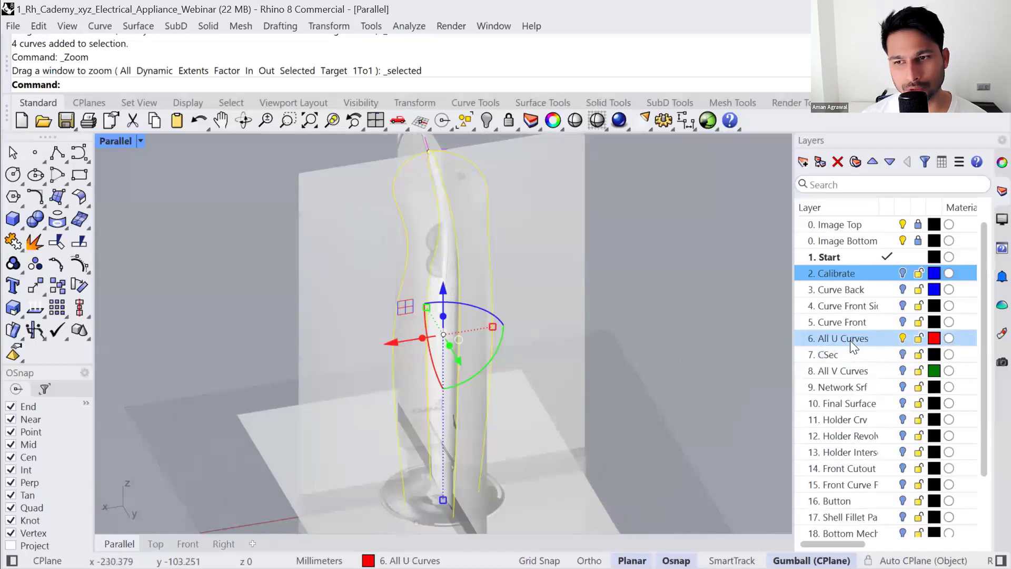
{"action": "left_click", "coordinate": [850, 340]}
{"action": "mouse_move", "coordinate": [585, 404]}
{"action": "right_mouse_down"}
{"action": "mouse_move", "coordinate": [492, 452]}
{"action": "mouse_move", "coordinate": [612, 397]}
{"action": "mouse_move", "coordinate": [588, 406]}
{"action": "right_mouse_up"}
{"action": "left_click", "coordinate": [566, 416]}
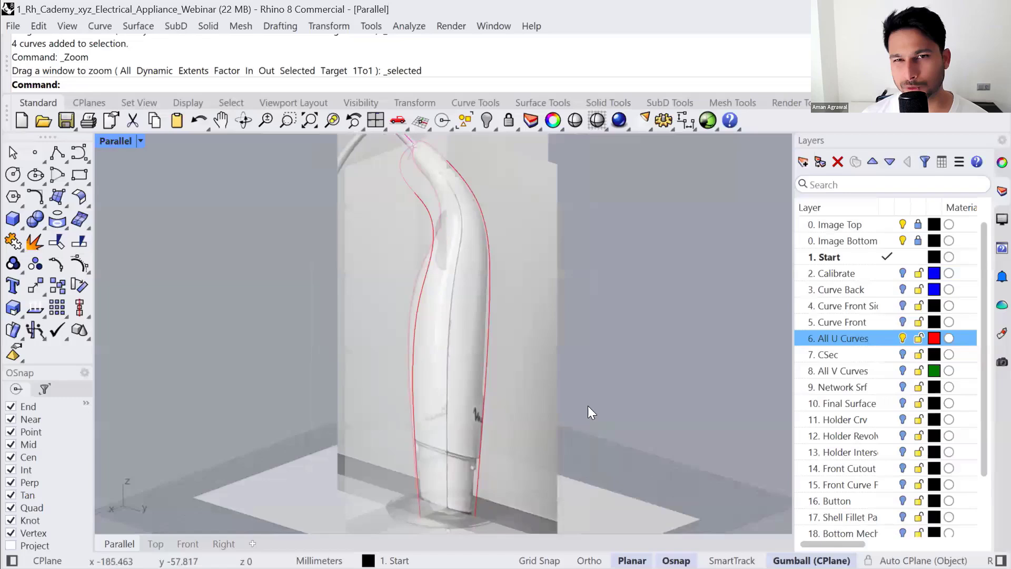
{"action": "left_click", "coordinate": [904, 322]}
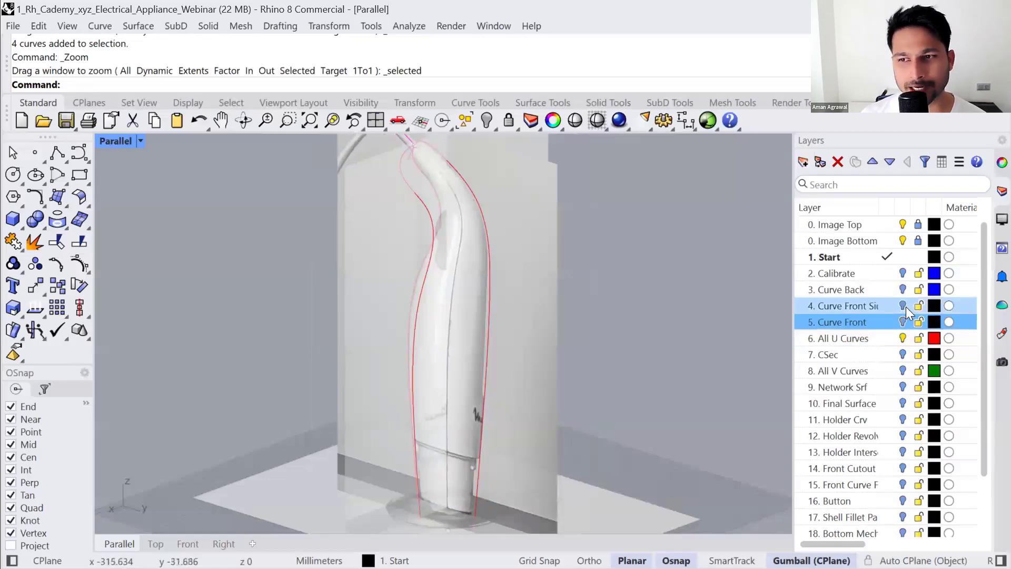
{"action": "left_click", "coordinate": [904, 305]}
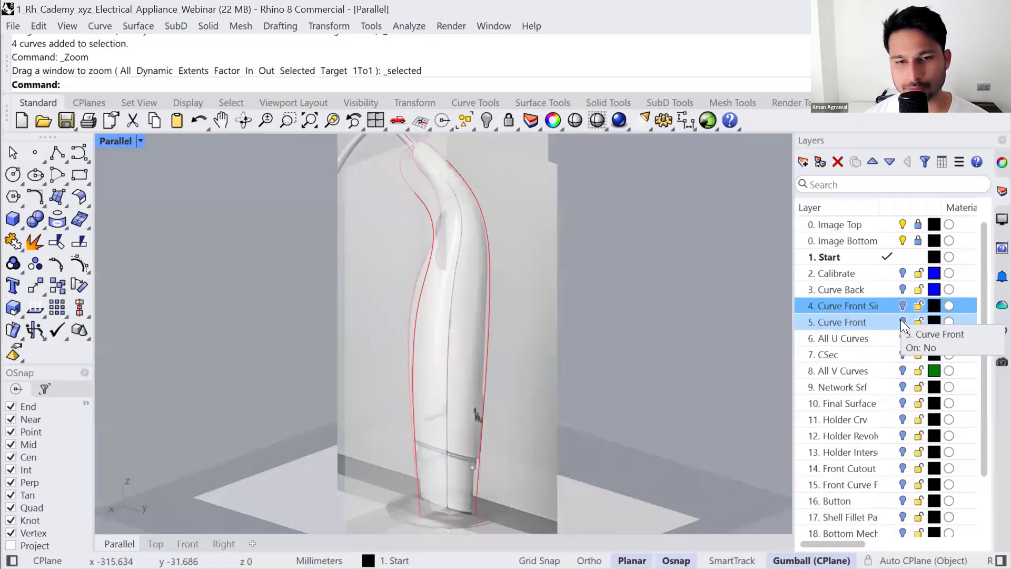
{"action": "left_click", "coordinate": [857, 343]}
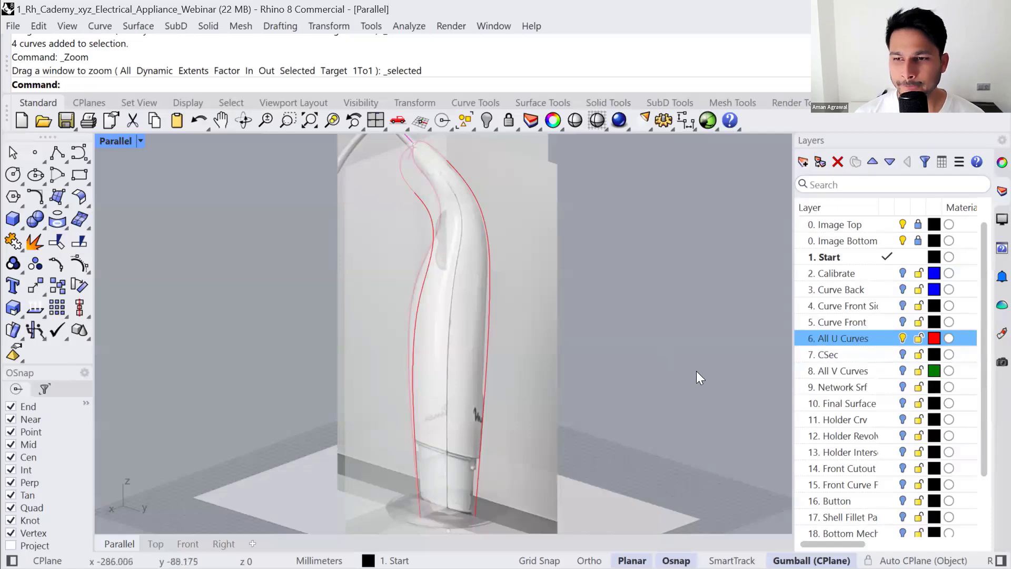
- Draw a closed interpolated curve through the four U curves around the upper part of the handle
{"action": "mouse_move", "coordinate": [461, 307]}
{"action": "right_mouse_down"}
{"action": "mouse_move", "coordinate": [442, 346]}
{"action": "mouse_move", "coordinate": [527, 305]}
{"action": "mouse_move", "coordinate": [481, 304]}
{"action": "mouse_move", "coordinate": [429, 331]}
{"action": "mouse_move", "coordinate": [356, 330]}
{"action": "mouse_move", "coordinate": [494, 328]}
{"action": "mouse_move", "coordinate": [449, 312]}
{"action": "right_mouse_up"}
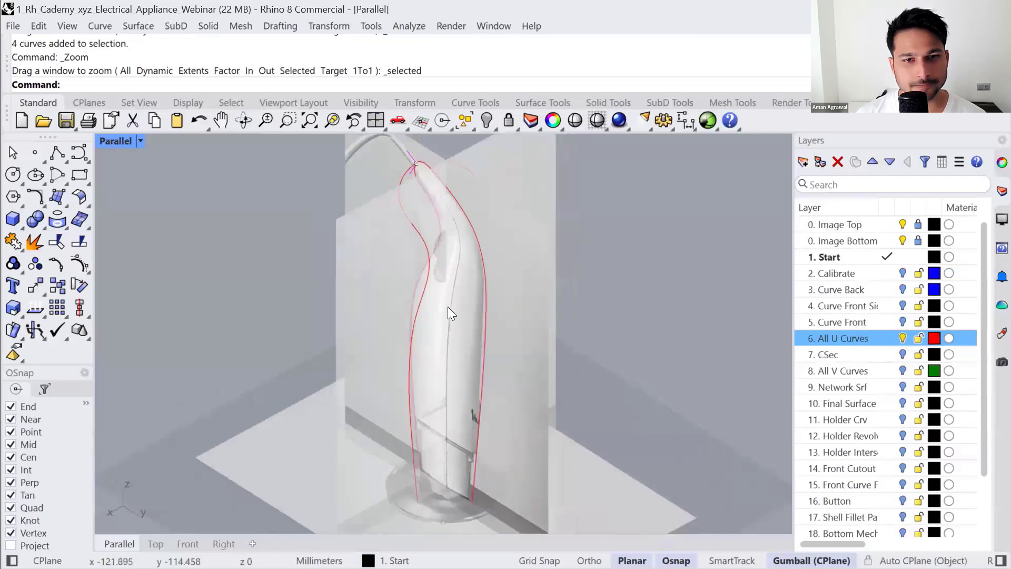
{"action": "left_click", "coordinate": [86, 155]}
{"action": "left_click", "coordinate": [127, 161]}
{"action": "right_click_drag", "start_coordinate": [343, 264], "coordinate": [441, 276]}
{"action": "left_click", "coordinate": [401, 315]}
{"action": "left_click", "coordinate": [454, 335]}
{"action": "left_click", "coordinate": [488, 303]}
{"action": "left_click", "coordinate": [441, 276]}
{"action": "left_click", "coordinate": [405, 300]}
- Inspect the closed trial curve around the upper handle from several angles and delete it
{"action": "right_click_drag", "start_coordinate": [445, 322], "coordinate": [443, 210]}
{"action": "right_click_drag", "start_coordinate": [443, 244], "coordinate": [543, 244]}
{"action": "right_click_drag", "start_coordinate": [440, 216], "coordinate": [409, 228]}
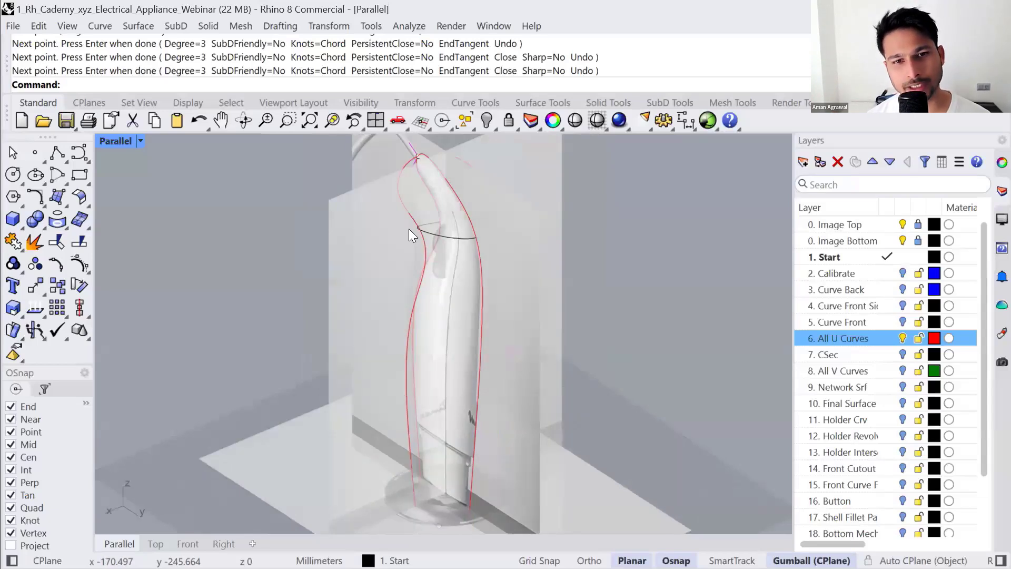
{"action": "right_click_drag", "start_coordinate": [409, 228], "coordinate": [424, 301]}
{"action": "scroll", "coordinate": [425, 300], "scroll_direction": "up", "scroll_amount": 2}
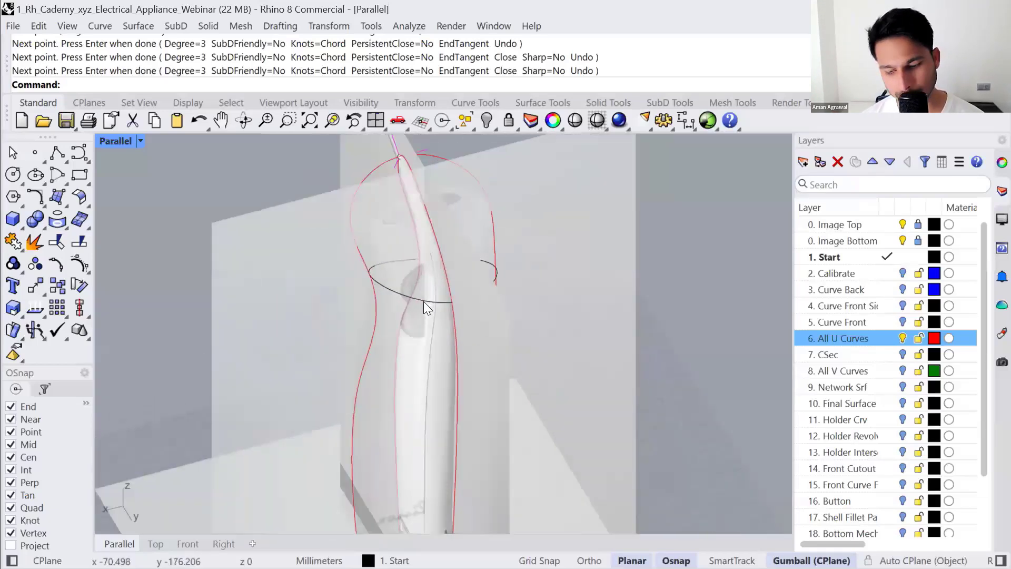
{"action": "left_click", "coordinate": [423, 300]}
{"action": "key", "text": "Delete"}
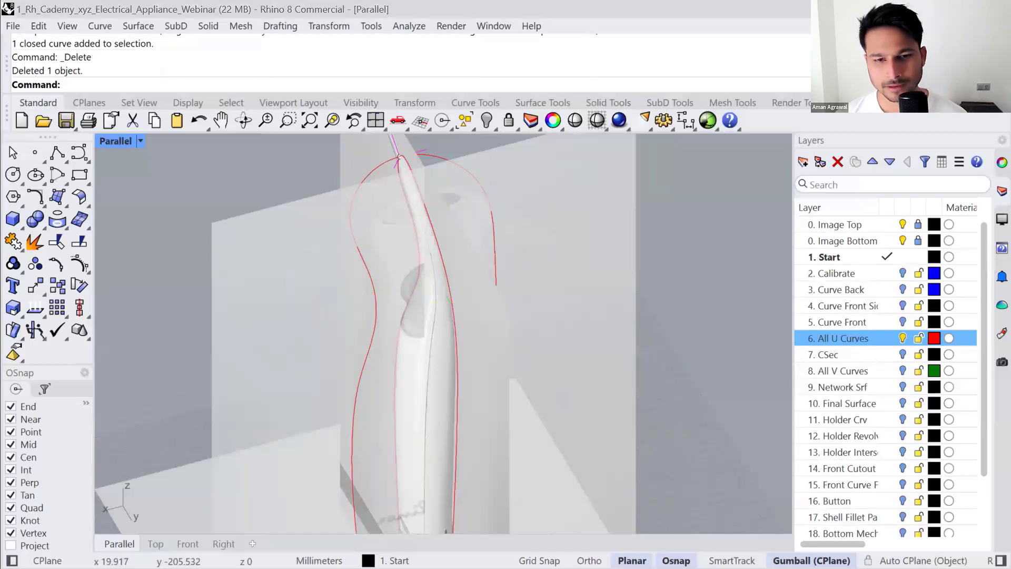
{"action": "right_click_drag", "start_coordinate": [635, 385], "coordinate": [574, 384]}
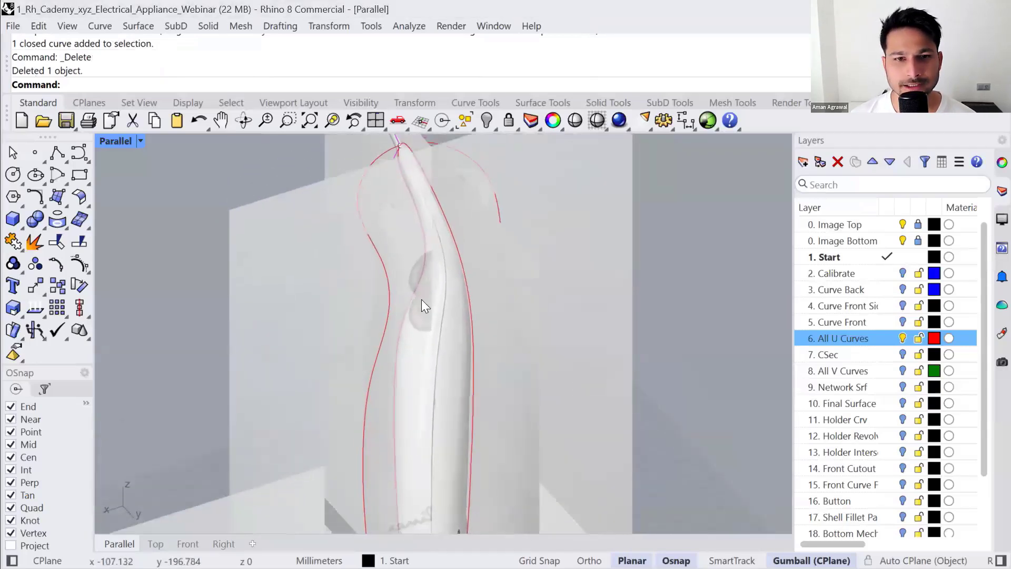
- Draw two straight lines across the handle in the Right view, one slanted over the neck and one just below the bend
{"action": "scroll", "coordinate": [422, 301], "scroll_direction": "down", "scroll_amount": 5}
{"action": "right_click_drag", "start_coordinate": [422, 300], "coordinate": [485, 269]}
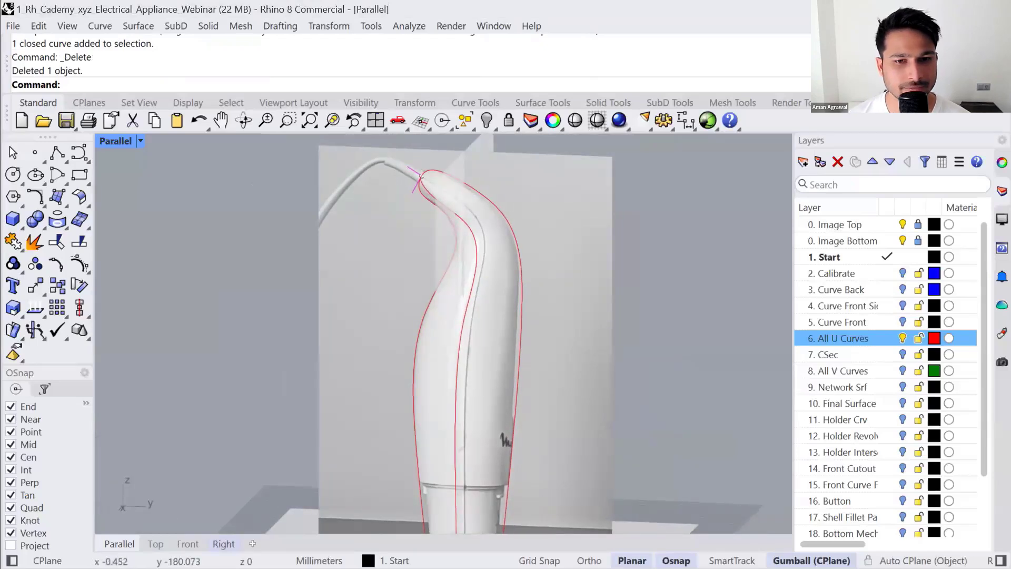
{"action": "left_click", "coordinate": [224, 544]}
{"action": "left_click", "coordinate": [58, 152]}
{"action": "scroll", "coordinate": [397, 258], "scroll_direction": "up", "scroll_amount": 3}
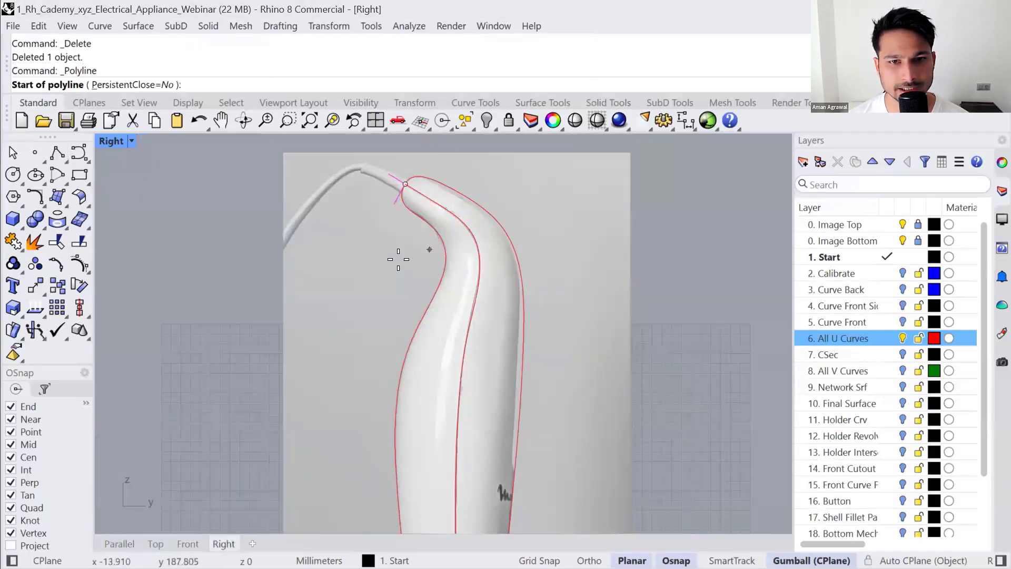
{"action": "left_click", "coordinate": [398, 260]}
{"action": "left_click", "coordinate": [468, 168]}
{"action": "key", "text": "Return"}
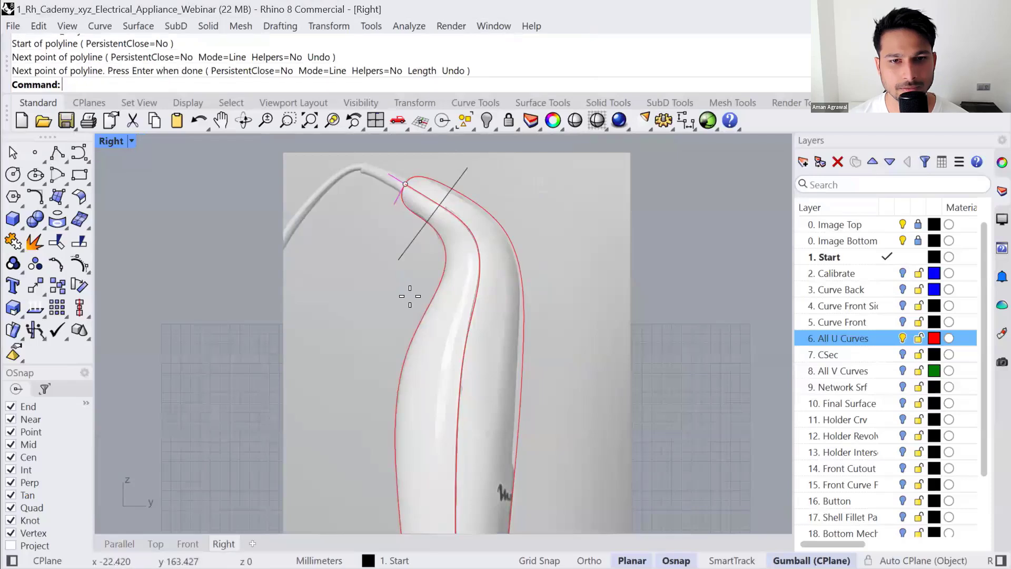
{"action": "key", "text": "Return"}
{"action": "left_click", "coordinate": [401, 291]}
{"action": "left_click", "coordinate": [555, 305]}
{"action": "key", "text": "Return"}
- Draw two more lines across the handle's body in the Right view, the lower one horizontal and about 115 mm long
{"action": "scroll", "coordinate": [556, 305], "scroll_direction": "down", "scroll_amount": 3}
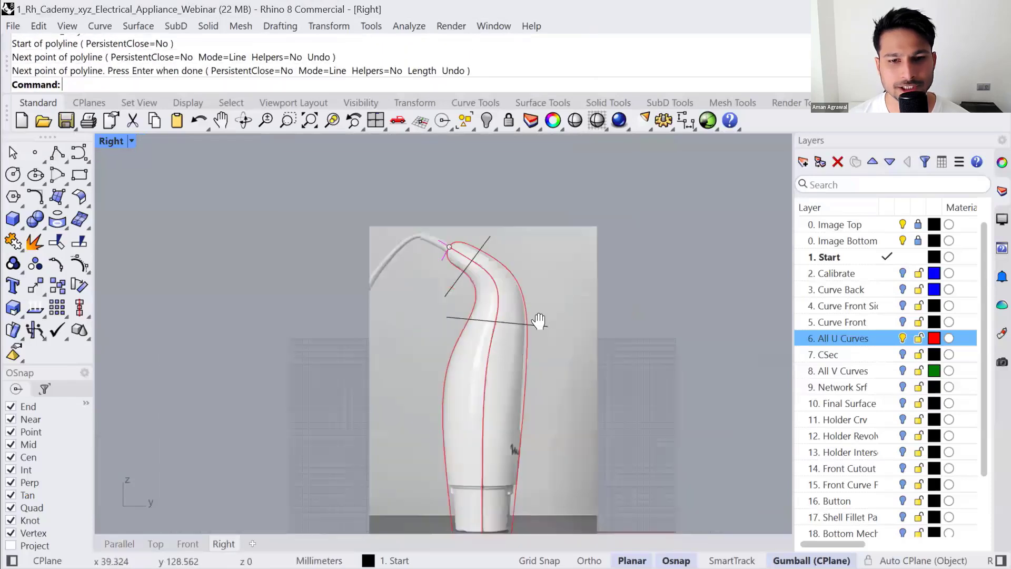
{"action": "key", "text": "Return"}
{"action": "left_click", "coordinate": [549, 340]}
{"action": "key", "text": "Return"}
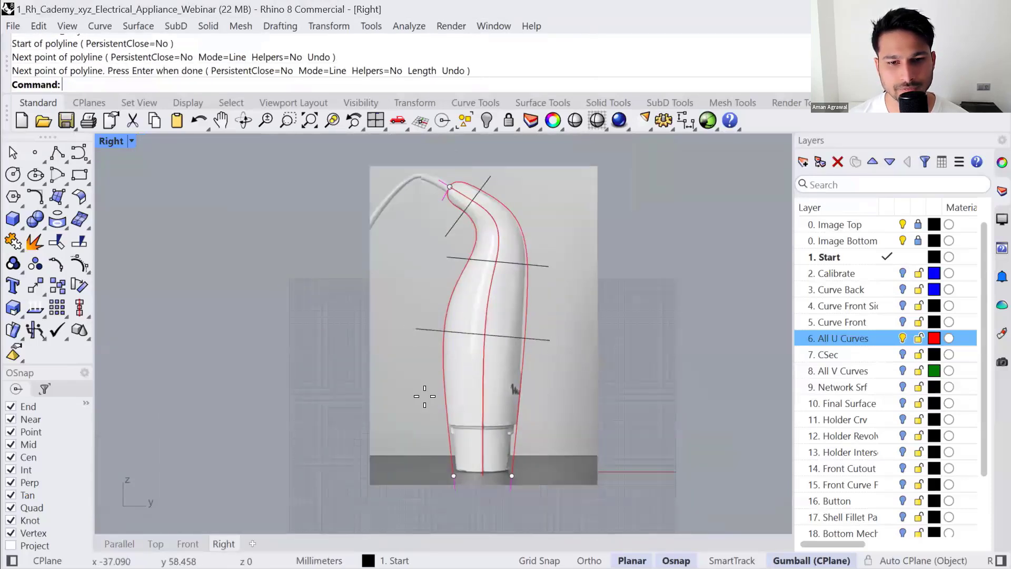
{"action": "key", "text": "Return"}
{"action": "left_click", "coordinate": [405, 397]}
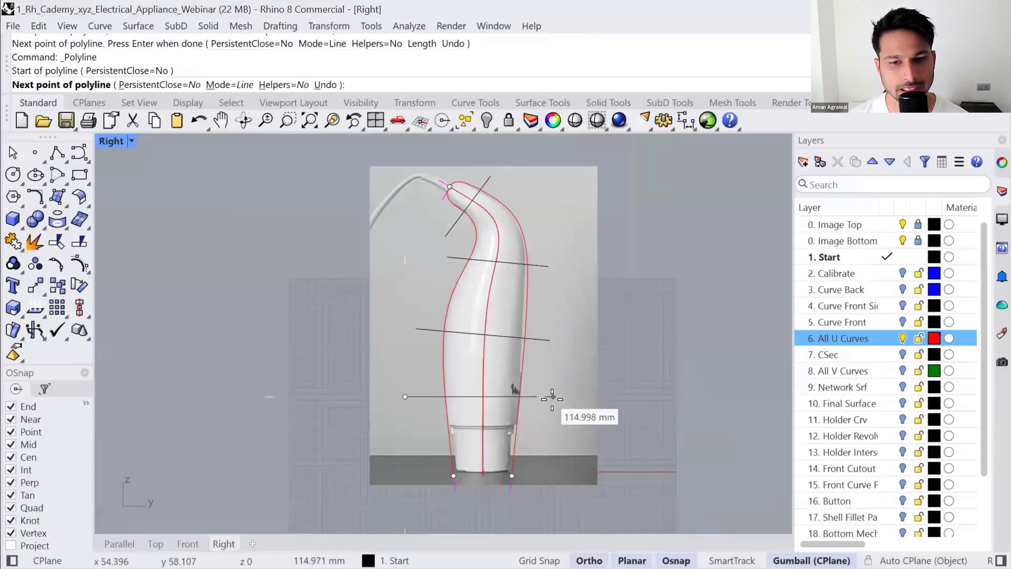
{"action": "left_click", "coordinate": [553, 397]}
{"action": "key", "text": "Return"}
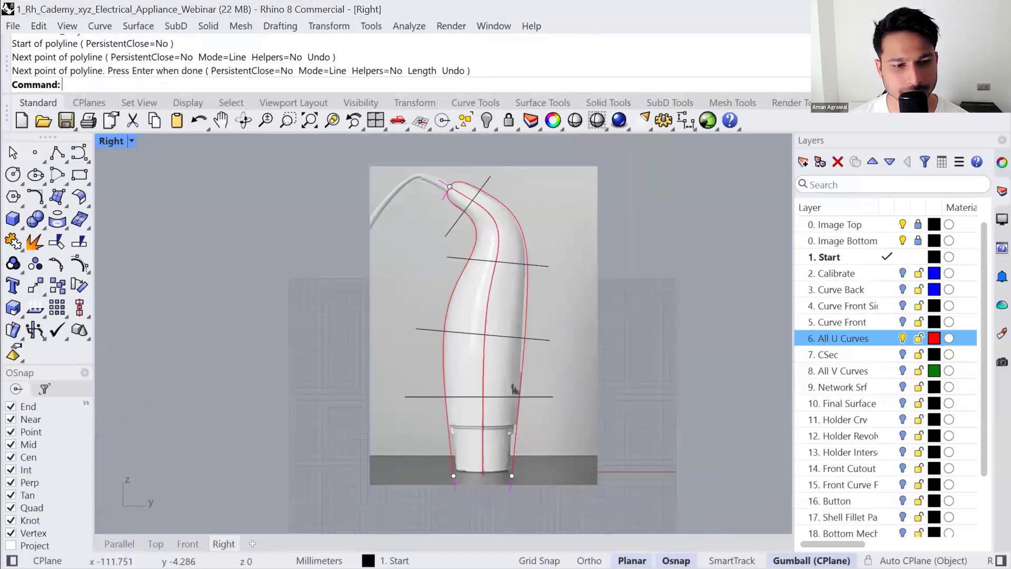
- Delete the four trial lines drawn across the handle
{"action": "right_click_drag", "start_coordinate": [375, 466], "coordinate": [258, 535], "text": "ctrl+shift"}
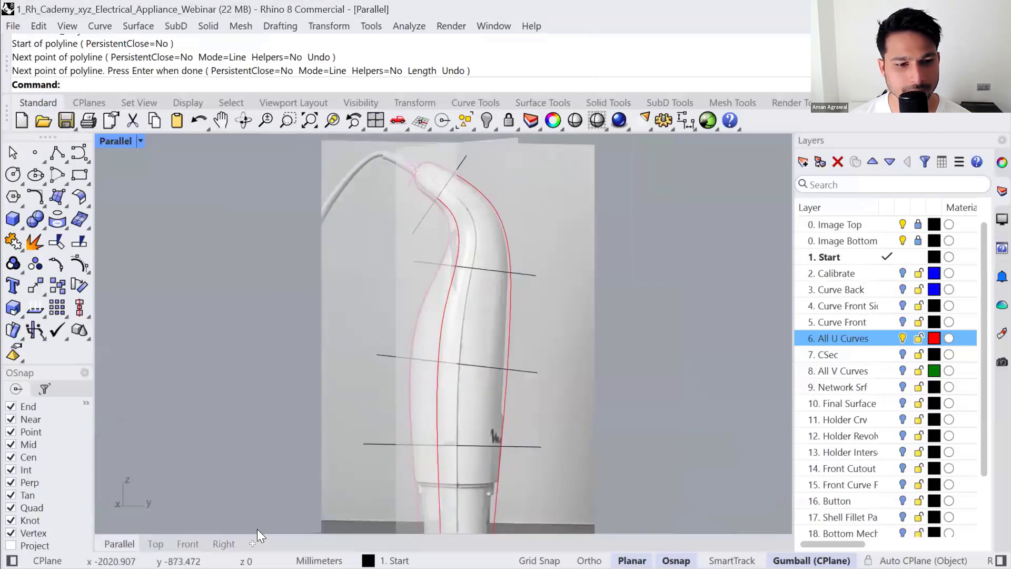
{"action": "right_click_drag", "start_coordinate": [524, 451], "coordinate": [529, 436], "text": "ctrl+shift"}
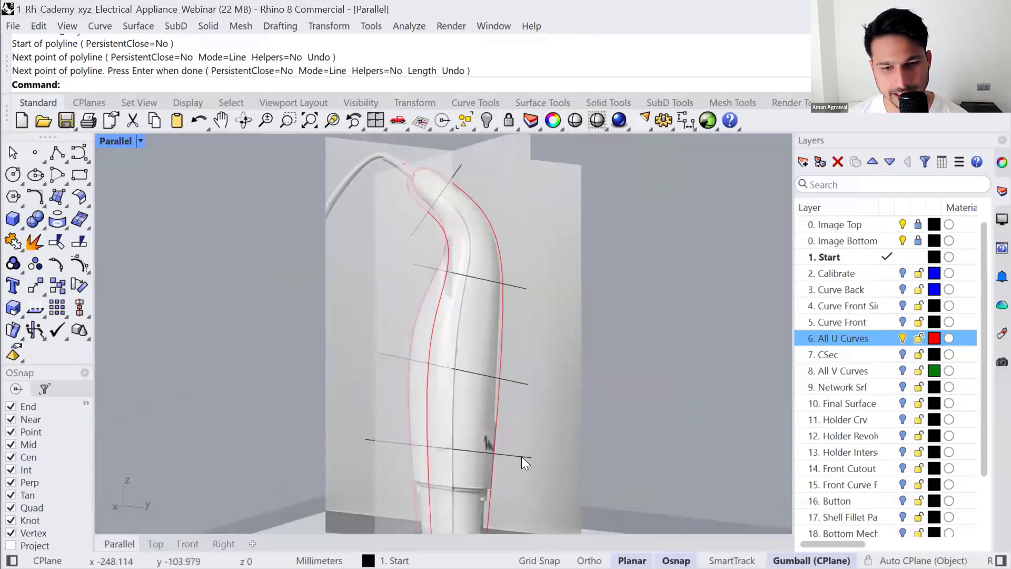
{"action": "left_click", "coordinate": [522, 453]}
{"action": "key", "text": "Delete"}
{"action": "left_click", "coordinate": [526, 383]}
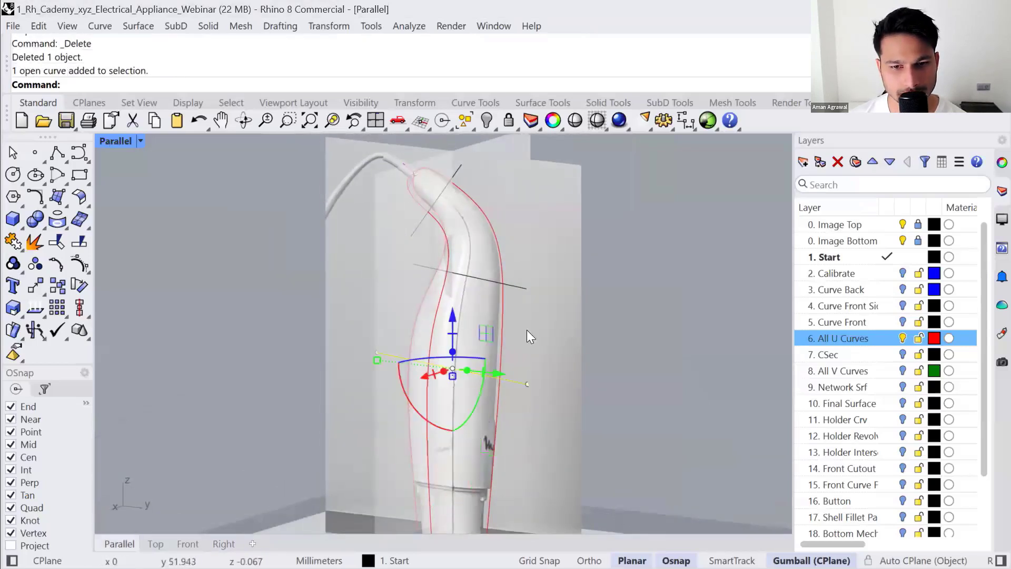
{"action": "key", "text": "Delete"}
{"action": "left_click", "coordinate": [524, 287]}
{"action": "key", "text": "Delete"}
{"action": "left_click", "coordinate": [467, 169]}
{"action": "key", "text": "Delete"}
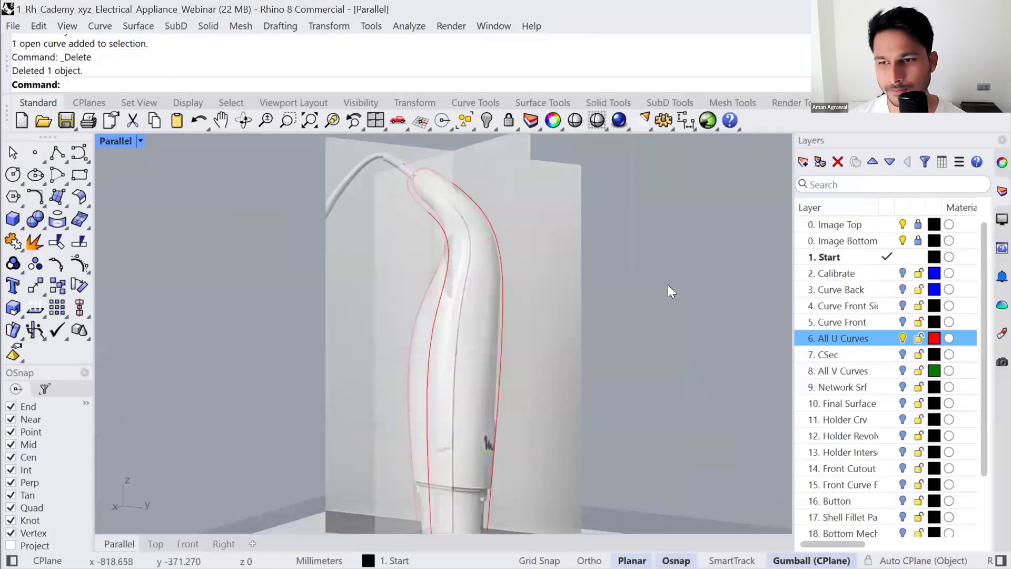
- Turn on the 7. CSec layer and examine its section lines across the handle from several angles
{"action": "scroll", "coordinate": [654, 295], "scroll_direction": "down", "scroll_amount": 3}
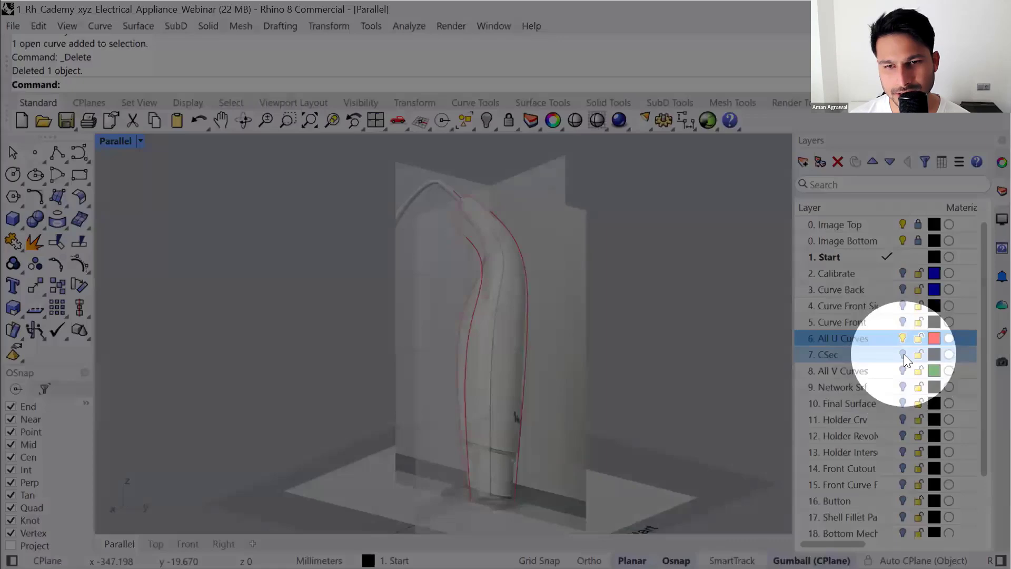
{"action": "left_click", "coordinate": [904, 354]}
{"action": "right_click_drag", "start_coordinate": [564, 337], "coordinate": [632, 332]}
{"action": "left_click", "coordinate": [894, 341], "text": "ctrl"}
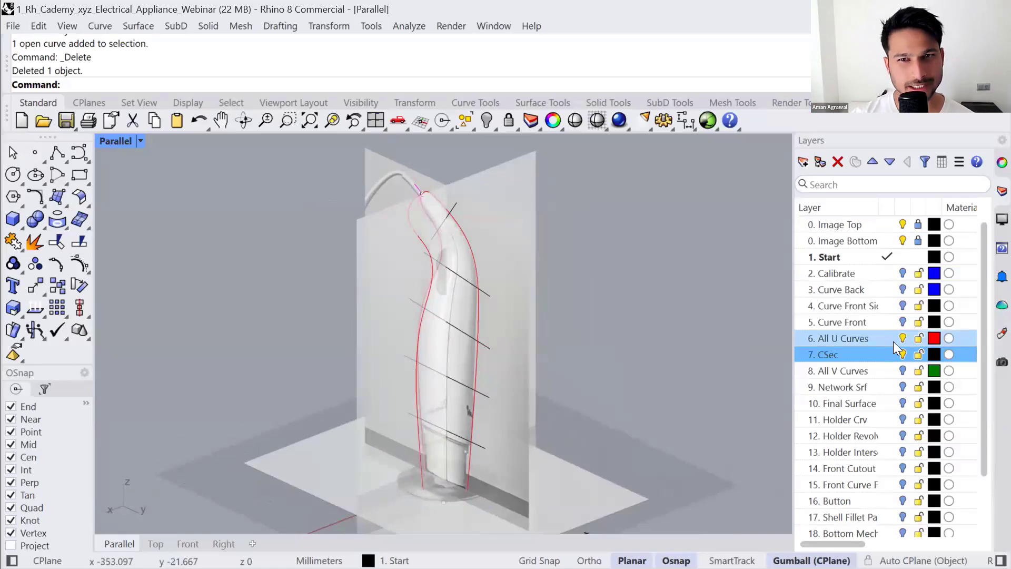
{"action": "left_click", "coordinate": [893, 341], "text": "ctrl"}
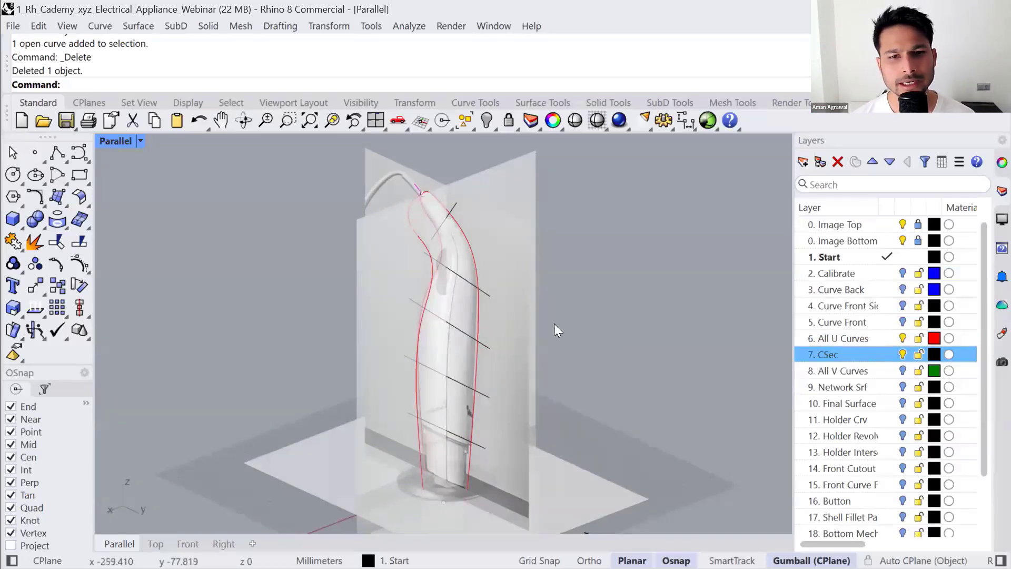
{"action": "right_click_drag", "start_coordinate": [516, 318], "coordinate": [483, 266]}
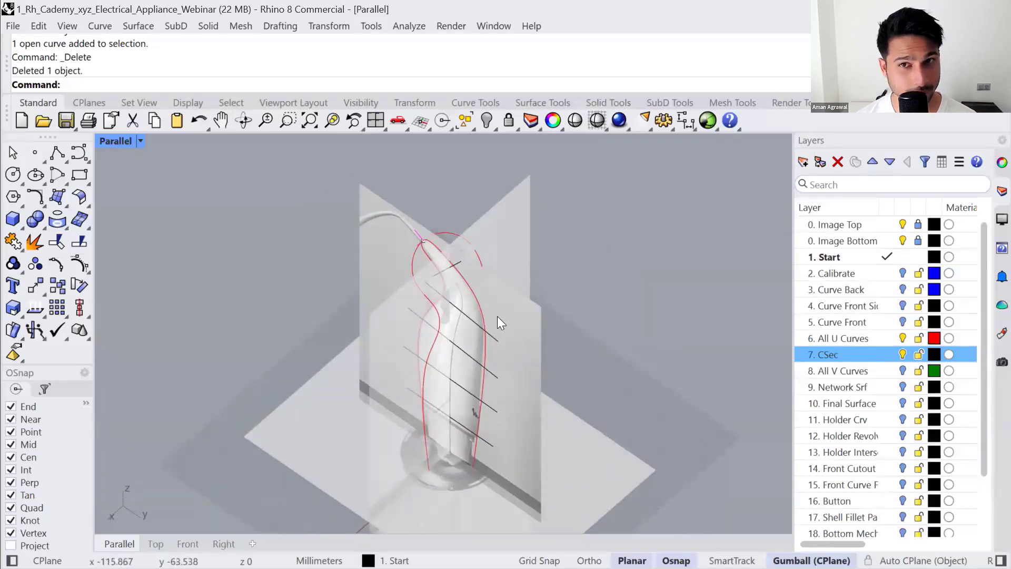
{"action": "scroll", "coordinate": [493, 317], "scroll_direction": "up", "scroll_amount": 2}
{"action": "right_click_drag", "start_coordinate": [508, 305], "coordinate": [508, 325]}
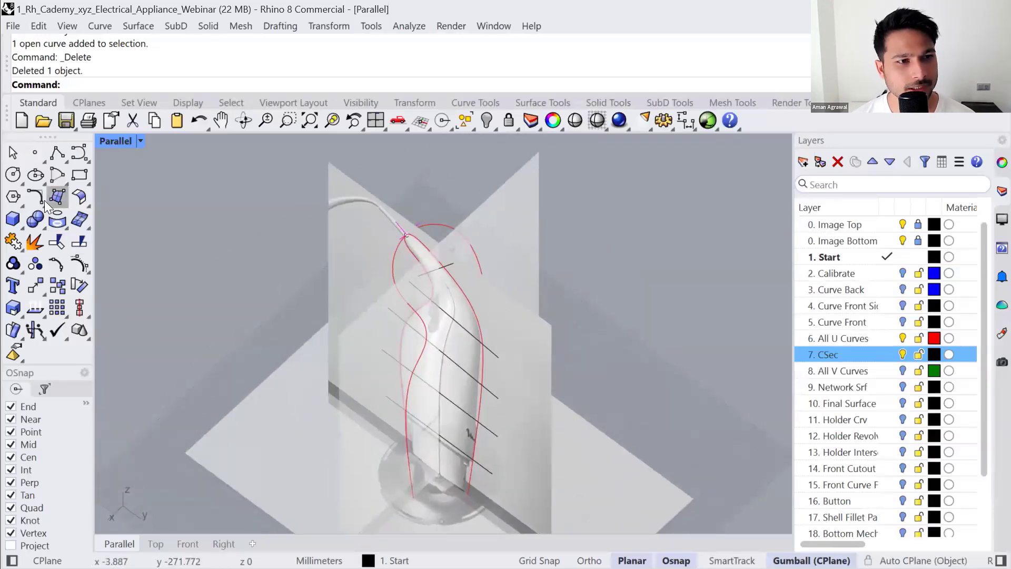
- Detach the Curve Tools set as a floating palette over the Parallel view
{"action": "left_click", "coordinate": [44, 204]}
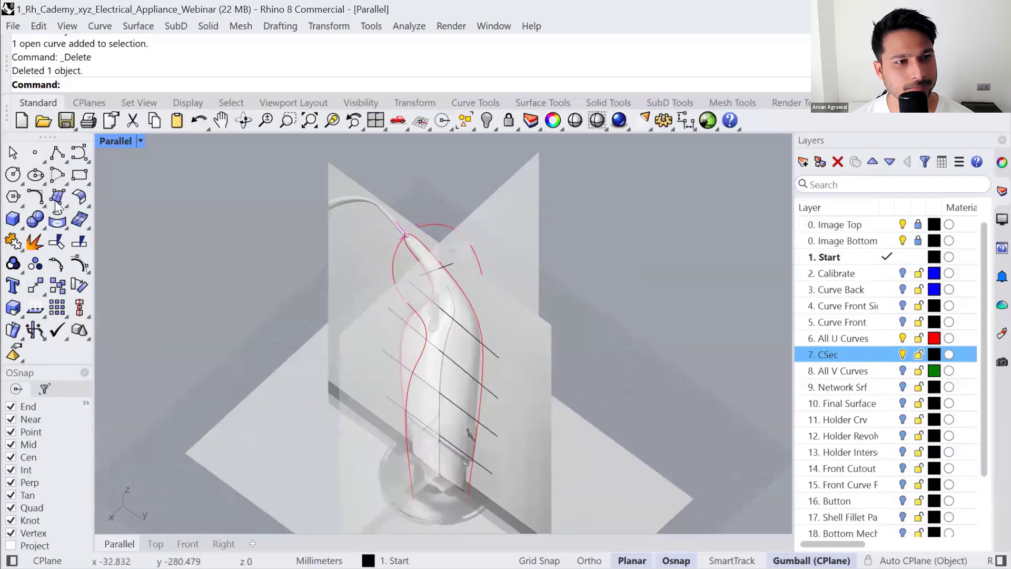
{"action": "left_click", "coordinate": [43, 204]}
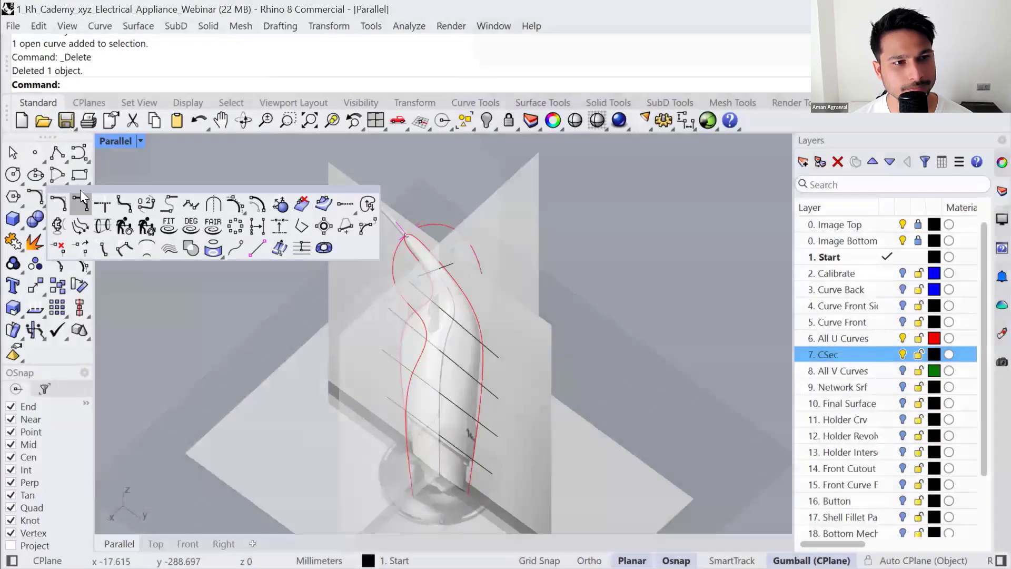
{"action": "left_click_drag", "start_coordinate": [80, 190], "coordinate": [140, 177]}
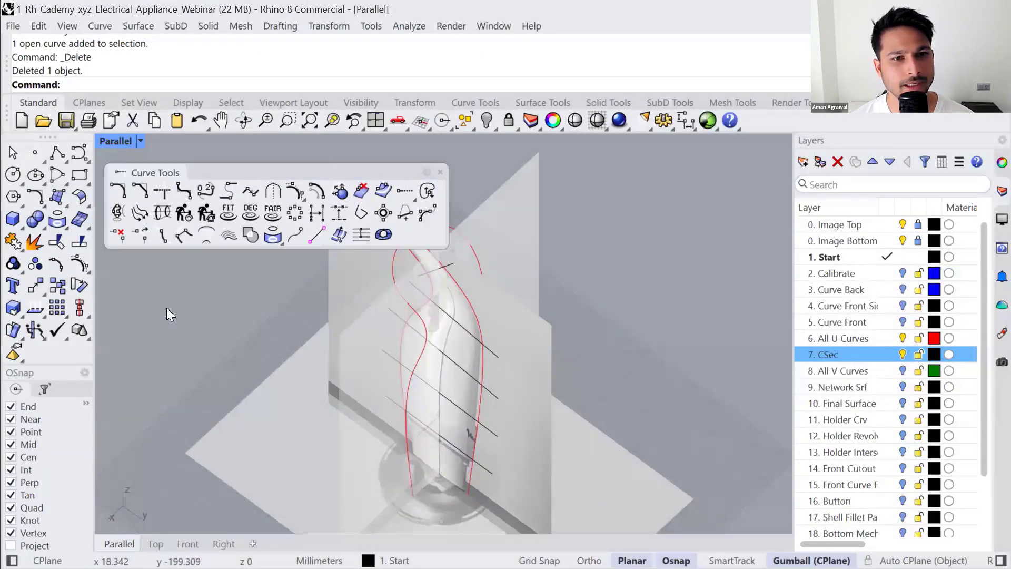
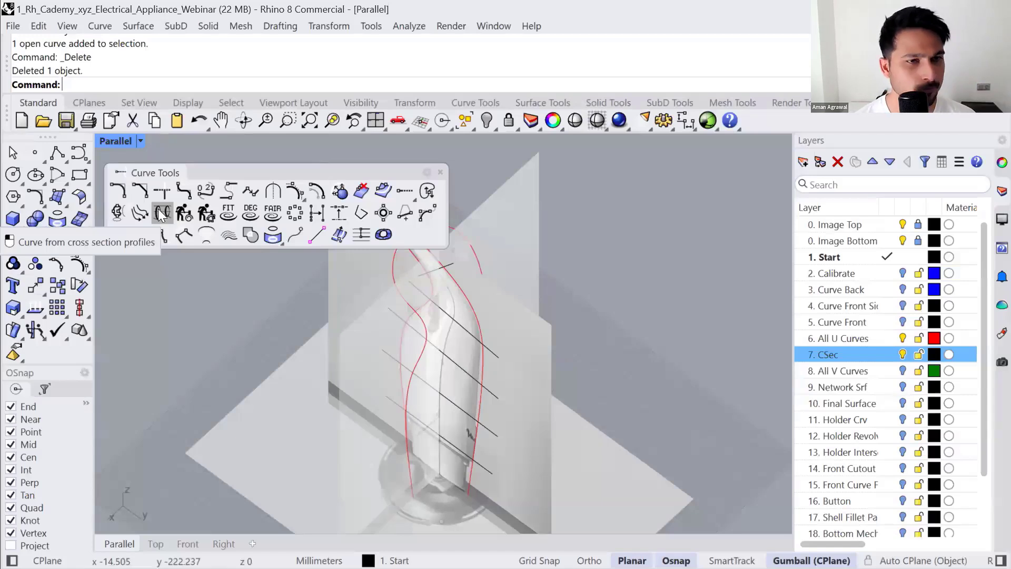
- Start a curve from cross-section profiles and select the four U curves in order around the handle as its profiles
{"action": "left_click", "coordinate": [158, 209]}
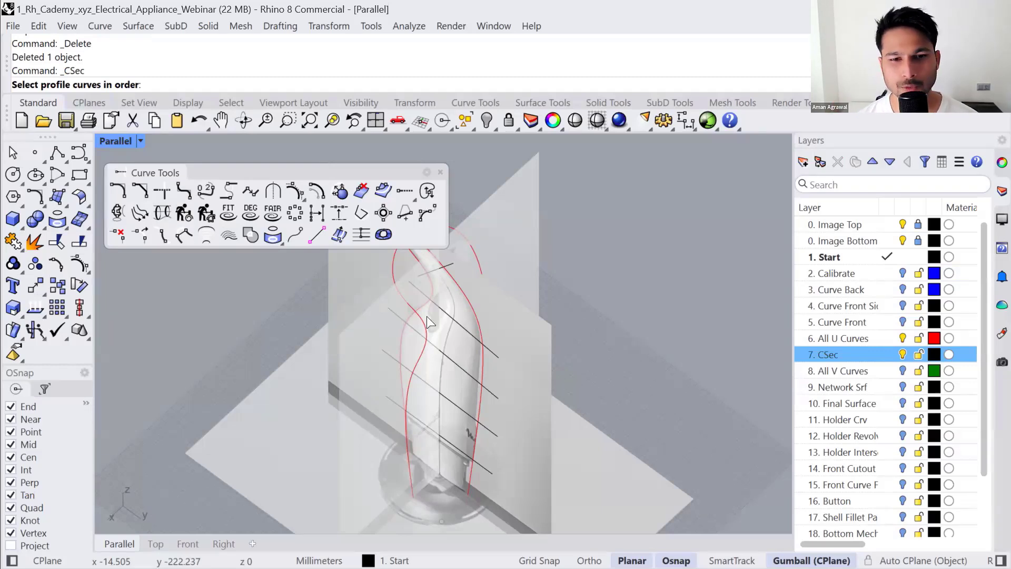
{"action": "right_click_drag", "start_coordinate": [428, 319], "coordinate": [555, 328]}
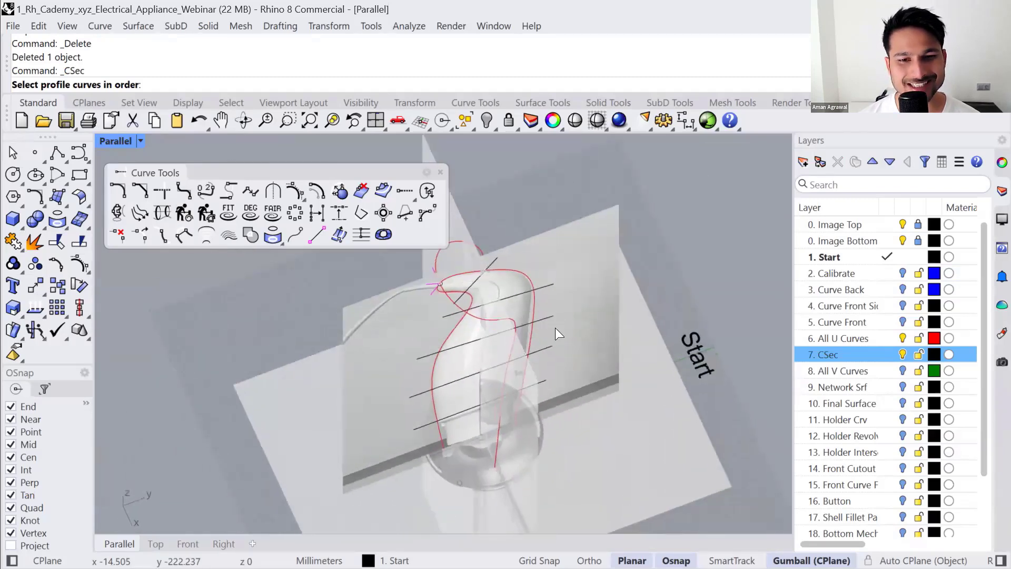
{"action": "left_click", "coordinate": [526, 271]}
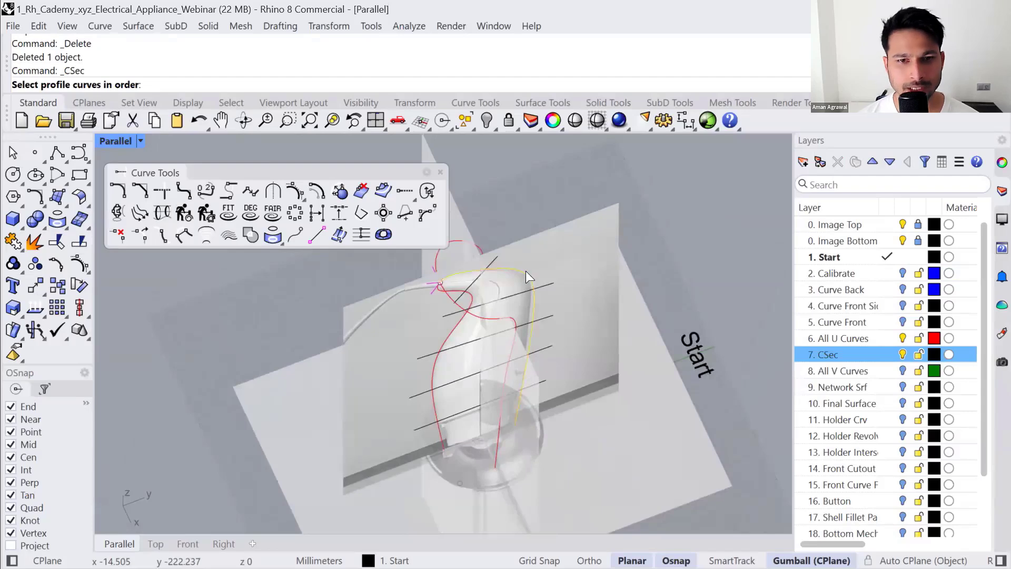
{"action": "right_click_drag", "start_coordinate": [526, 271], "coordinate": [436, 281]}
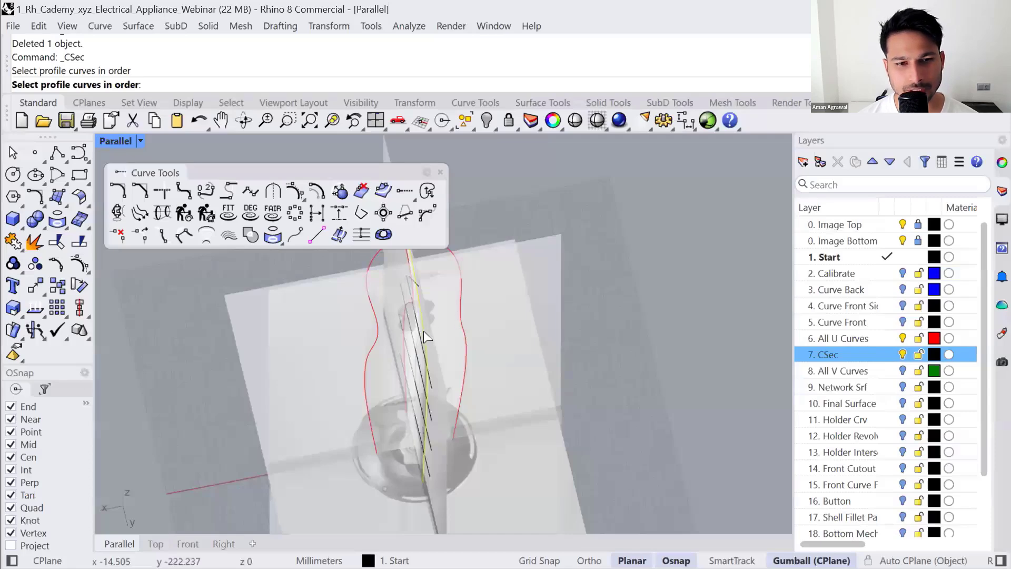
{"action": "right_click_drag", "start_coordinate": [380, 330], "coordinate": [522, 254]}
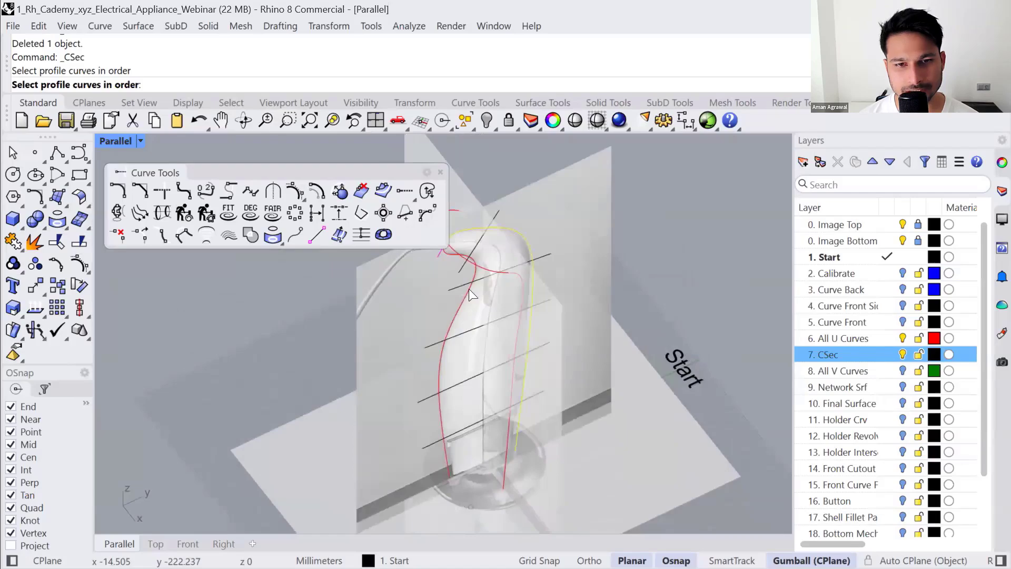
{"action": "key", "text": "ctrl"}
{"action": "key", "text": "ctrl"}
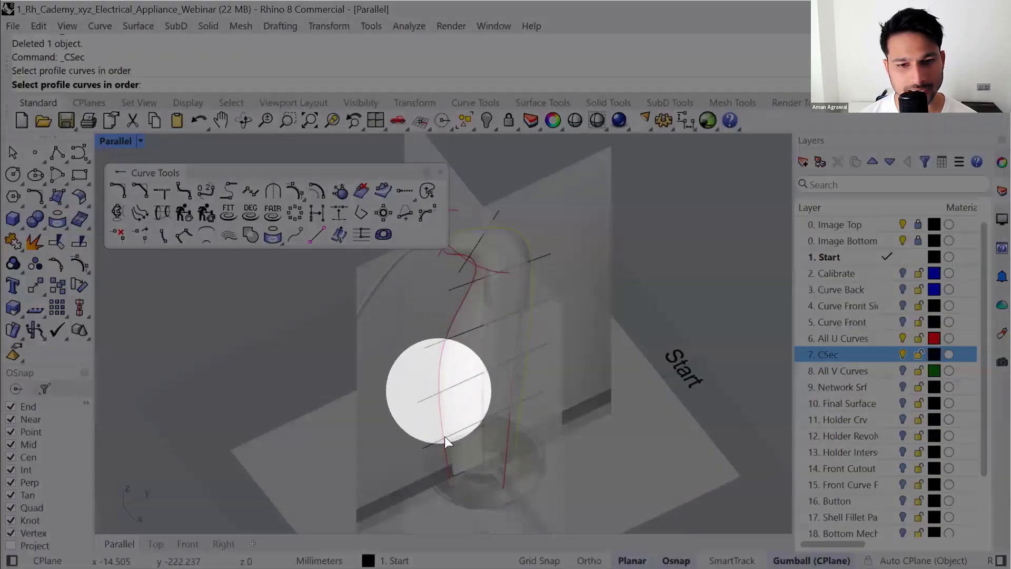
{"action": "right_click_drag", "start_coordinate": [445, 438], "coordinate": [429, 347]}
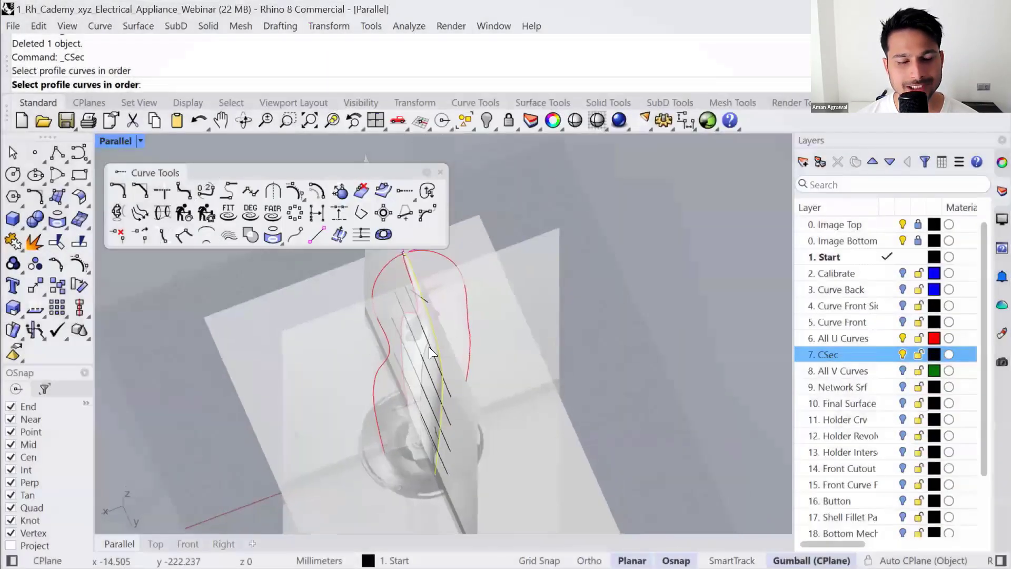
{"action": "left_click", "coordinate": [470, 319]}
{"action": "mouse_move", "coordinate": [527, 318]}
{"action": "right_mouse_down"}
{"action": "mouse_move", "coordinate": [370, 318]}
{"action": "mouse_move", "coordinate": [475, 308]}
{"action": "mouse_move", "coordinate": [466, 304]}
{"action": "mouse_move", "coordinate": [589, 316]}
{"action": "mouse_move", "coordinate": [407, 308]}
{"action": "mouse_move", "coordinate": [509, 319]}
{"action": "right_mouse_up"}
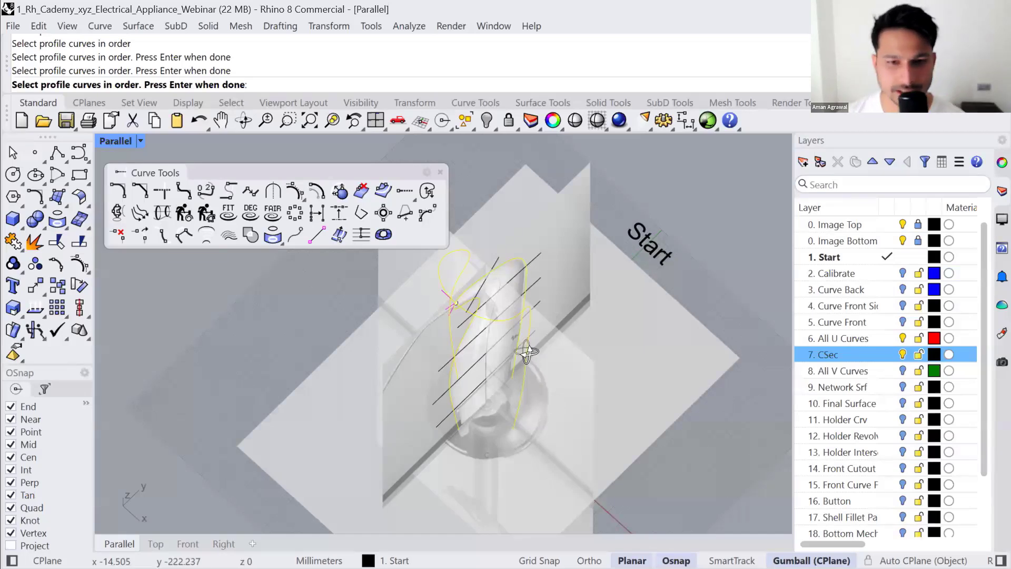
{"action": "right_click_drag", "start_coordinate": [527, 350], "coordinate": [528, 363]}
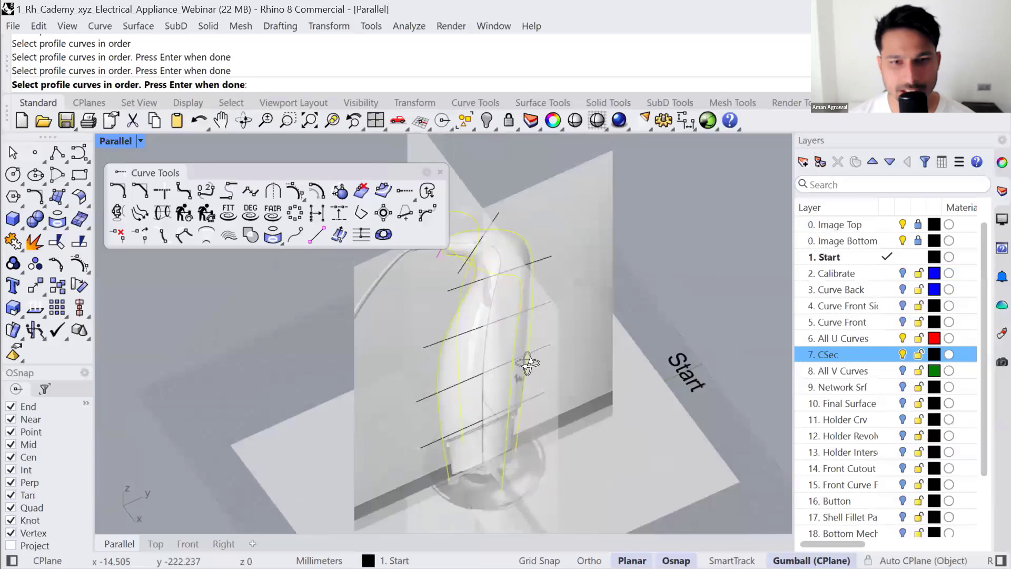
{"action": "right_click", "coordinate": [96, 84]}
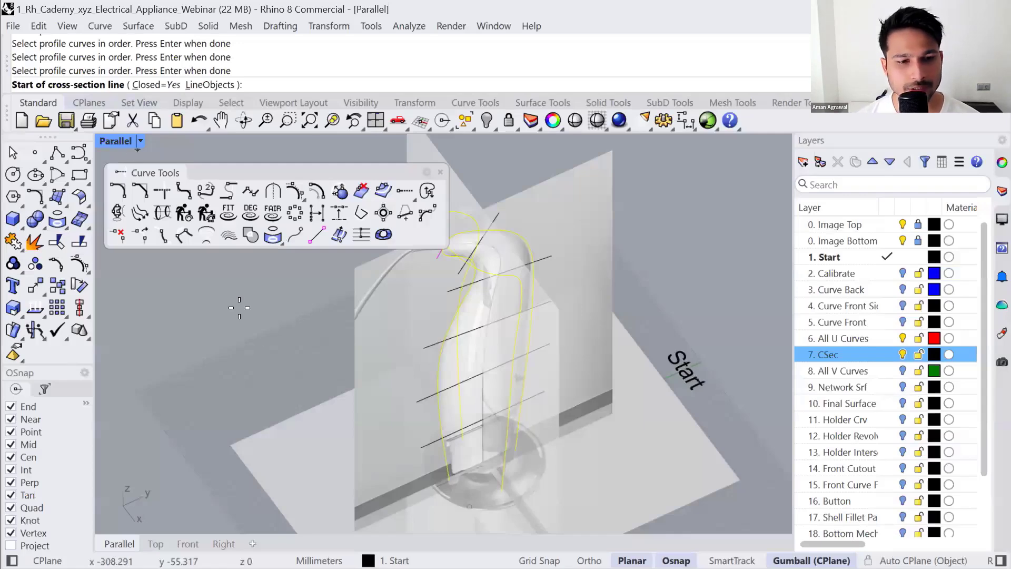
- Create a closed cross-section curve at the handle's neck by snapping the section line to both ends of the uppermost CSec line
{"action": "left_click", "coordinate": [223, 544]}
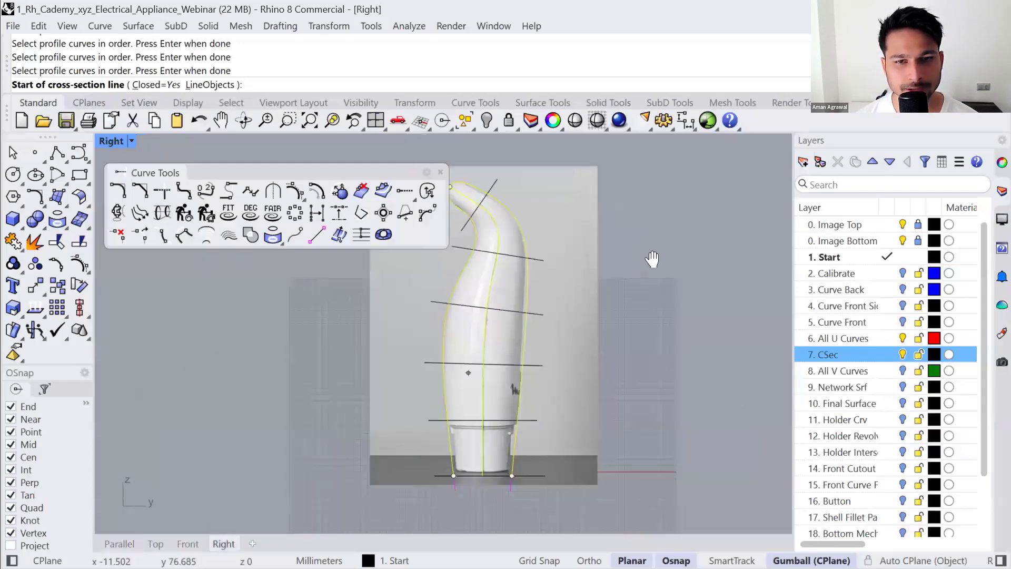
{"action": "scroll", "coordinate": [493, 174], "scroll_direction": "up", "scroll_amount": 5}
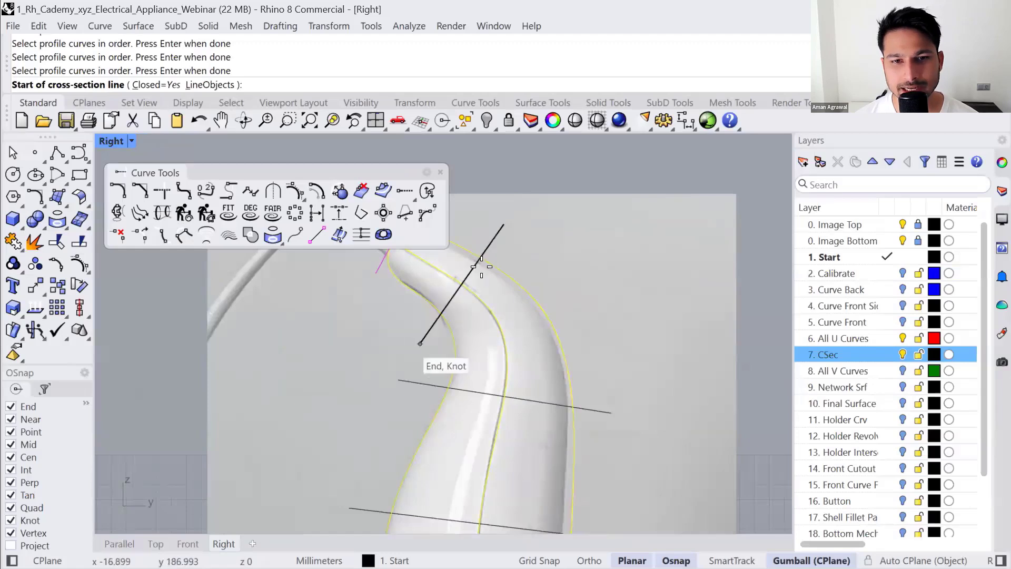
{"action": "left_click", "coordinate": [504, 224]}
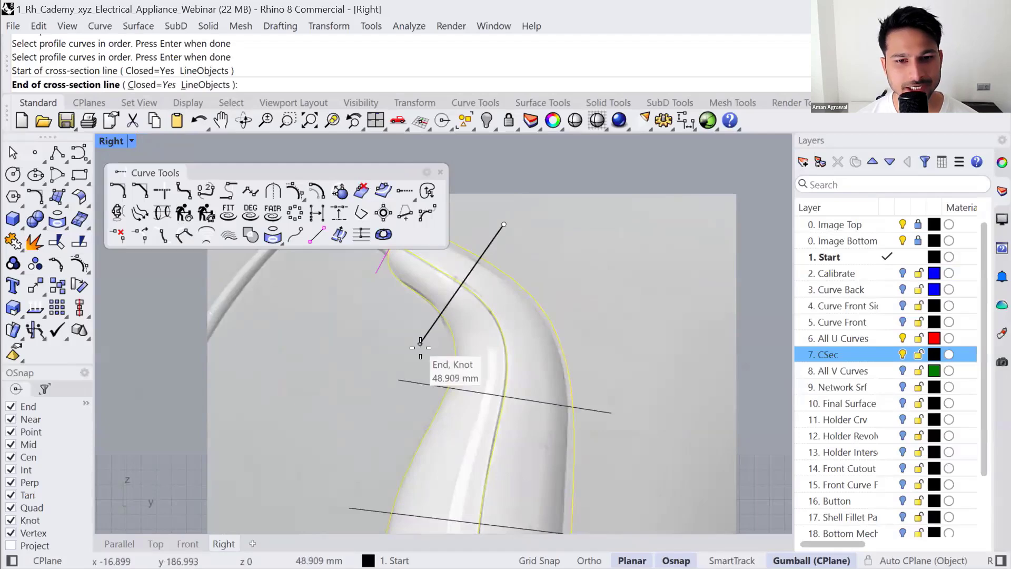
{"action": "left_click", "coordinate": [420, 348]}
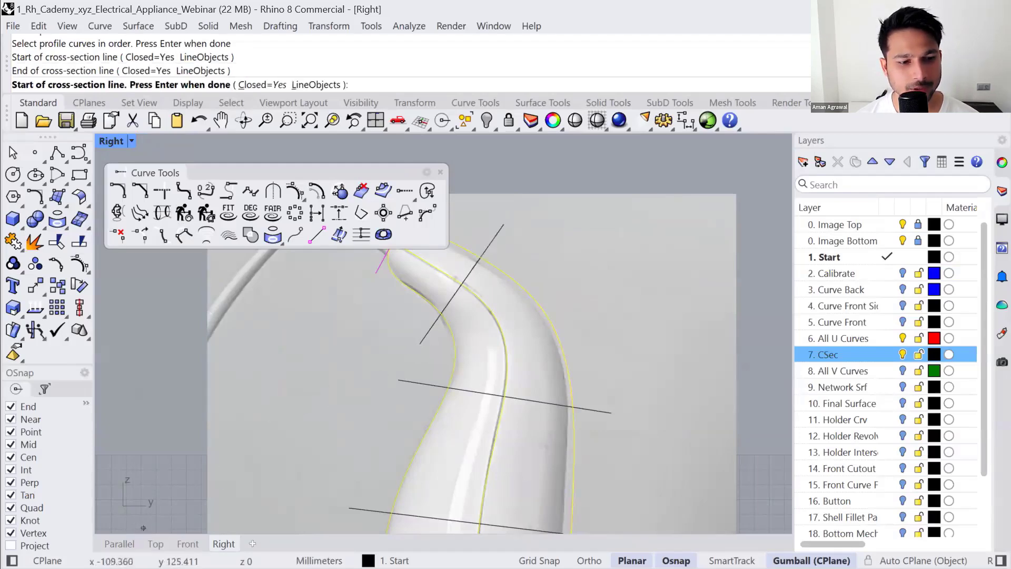
{"action": "left_click", "coordinate": [130, 543]}
{"action": "right_click_drag", "start_coordinate": [548, 331], "coordinate": [541, 300]}
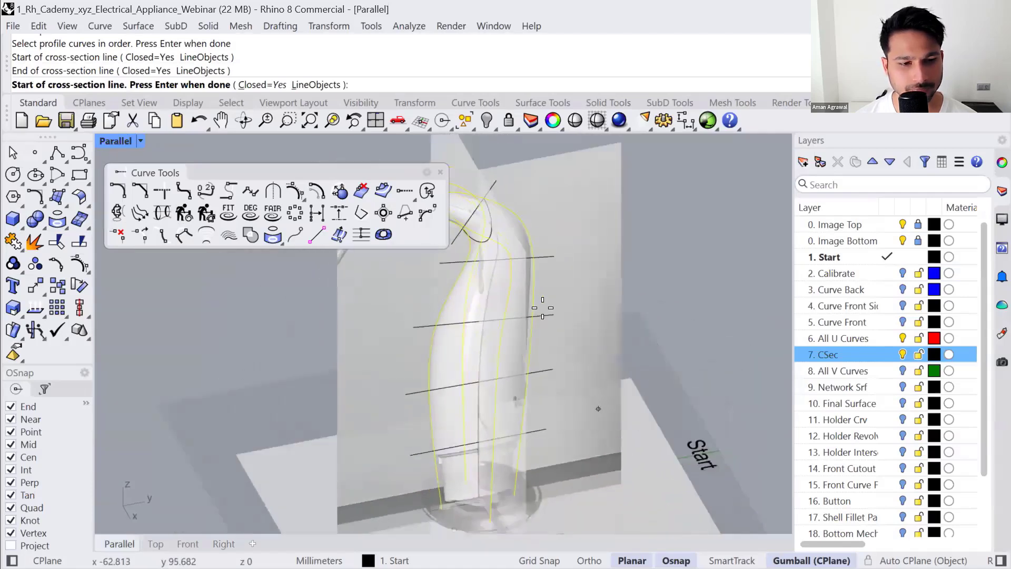
- In the Right view, create closed cross-sections along the second and third CSec lines from the top, snapping to both ends of each
{"action": "left_click", "coordinate": [223, 543]}
{"action": "left_click", "coordinate": [611, 412]}
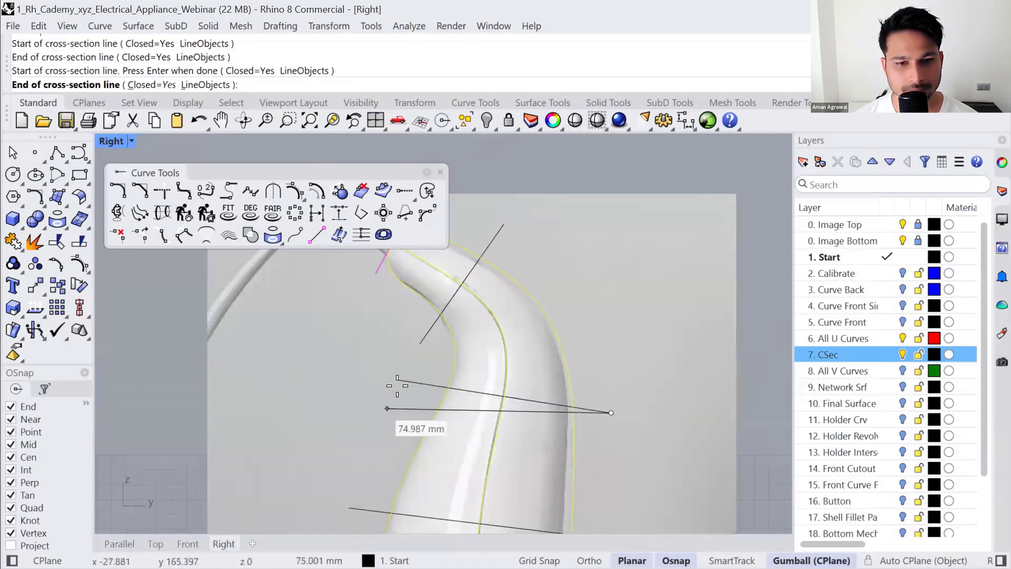
{"action": "left_click", "coordinate": [398, 380]}
{"action": "right_click_drag", "start_coordinate": [609, 496], "coordinate": [622, 359]}
{"action": "left_click", "coordinate": [623, 401]}
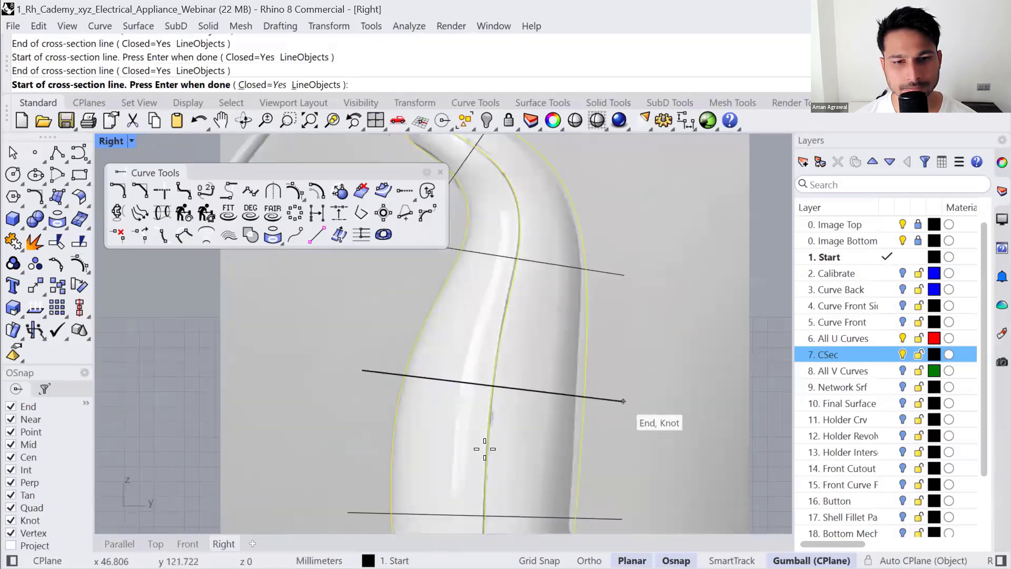
{"action": "left_click", "coordinate": [364, 374]}
- Create closed cross-sections along the fourth and fifth CSec lines, around the lower handle and just above the collar seam
{"action": "right_click_drag", "start_coordinate": [681, 417], "coordinate": [674, 308]}
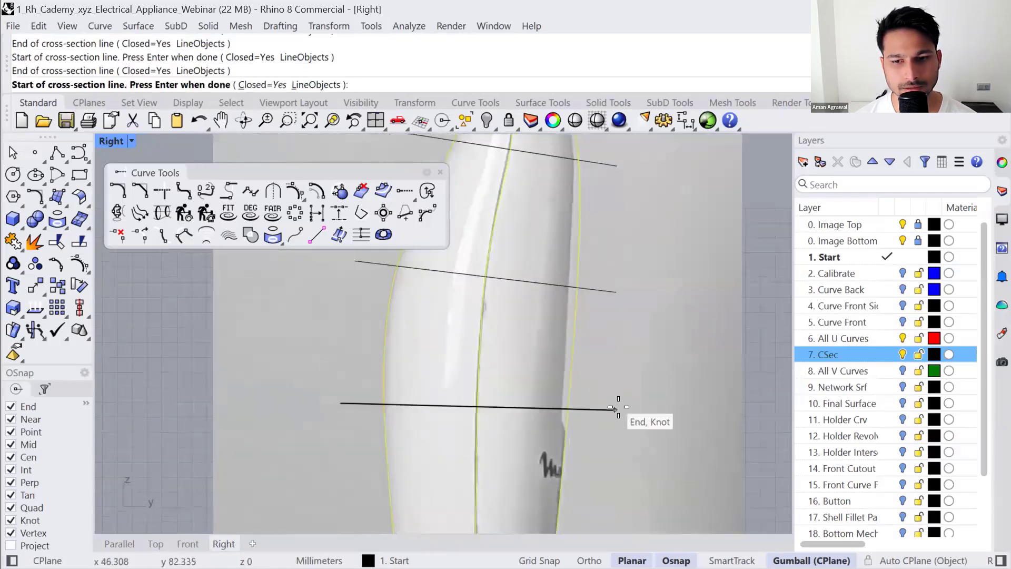
{"action": "left_click", "coordinate": [616, 409]}
{"action": "left_click", "coordinate": [341, 404]}
{"action": "right_click_drag", "start_coordinate": [594, 518], "coordinate": [621, 402]}
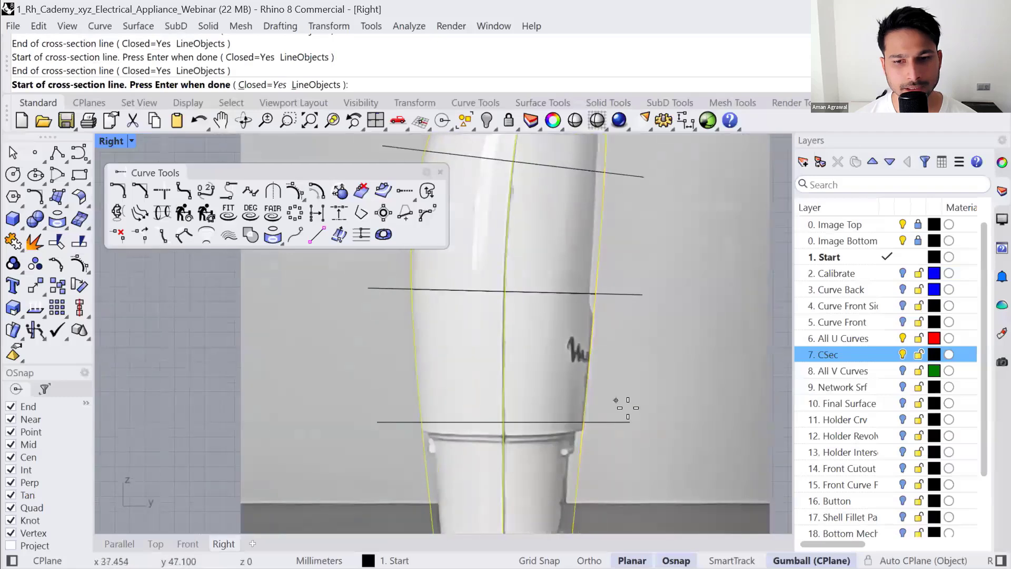
{"action": "left_click", "coordinate": [630, 421]}
{"action": "left_click", "coordinate": [377, 421]}
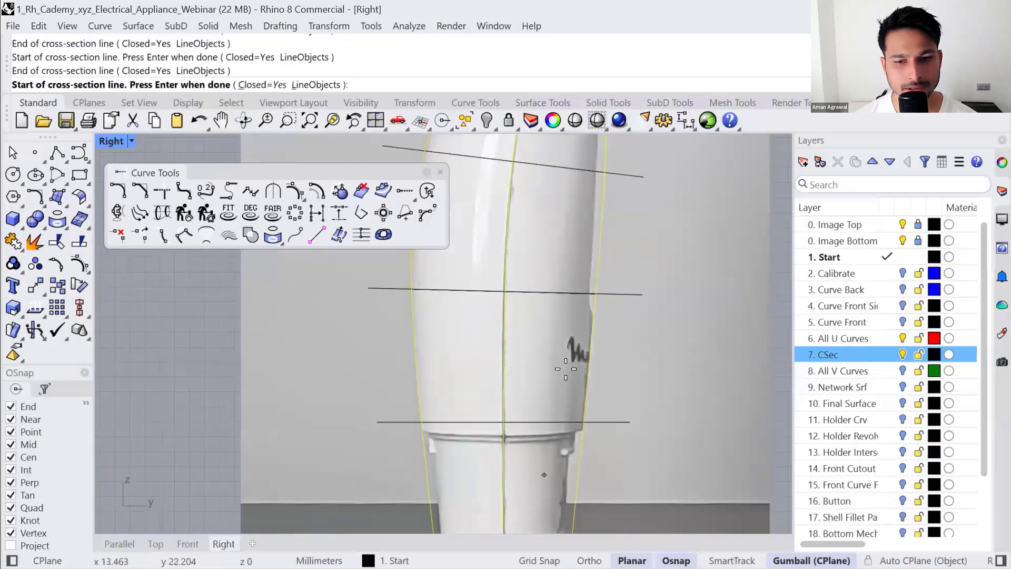
- Create the closed cross-section along the lowest CSec line at the handle's base and return to the Parallel view
{"action": "right_click_drag", "start_coordinate": [644, 542], "coordinate": [664, 437]}
{"action": "left_click", "coordinate": [666, 444]}
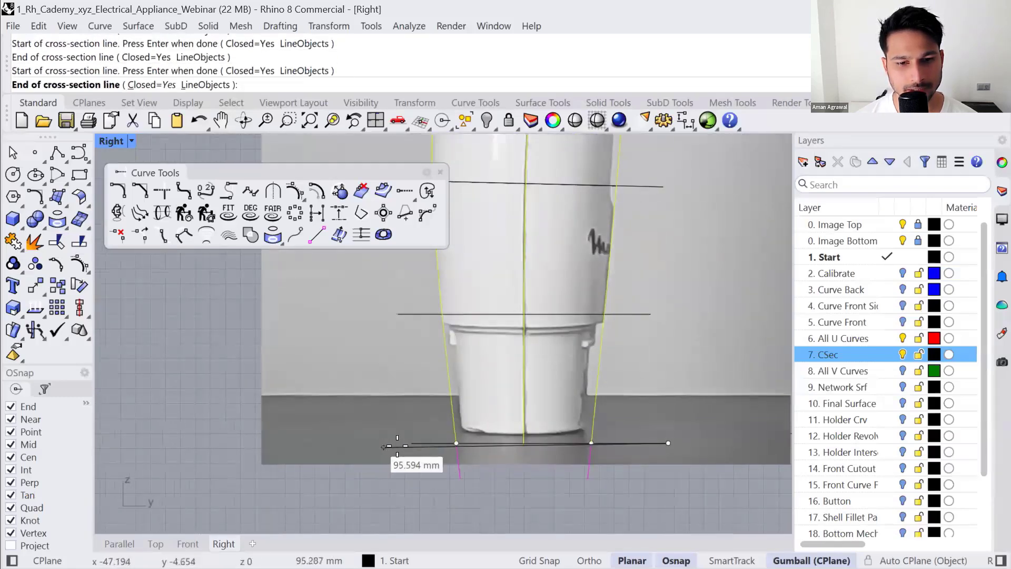
{"action": "left_click", "coordinate": [411, 443]}
{"action": "left_click", "coordinate": [120, 544]}
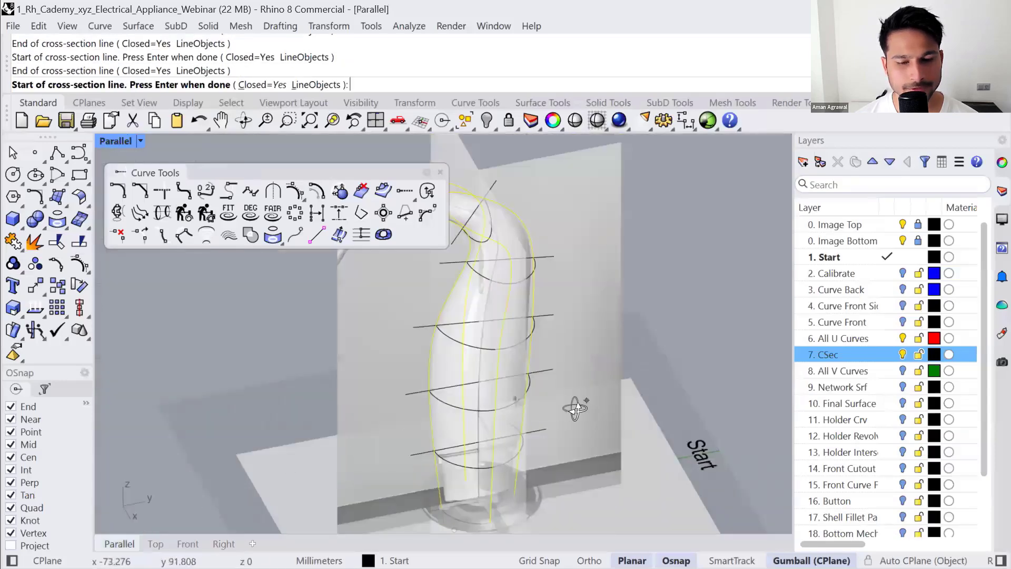
- Finish the cross-section curves along the handle and select several of the closed sections to inspect them
{"action": "right_click_drag", "start_coordinate": [576, 409], "coordinate": [447, 482]}
{"action": "key", "text": "Return"}
{"action": "left_click", "coordinate": [448, 482]}
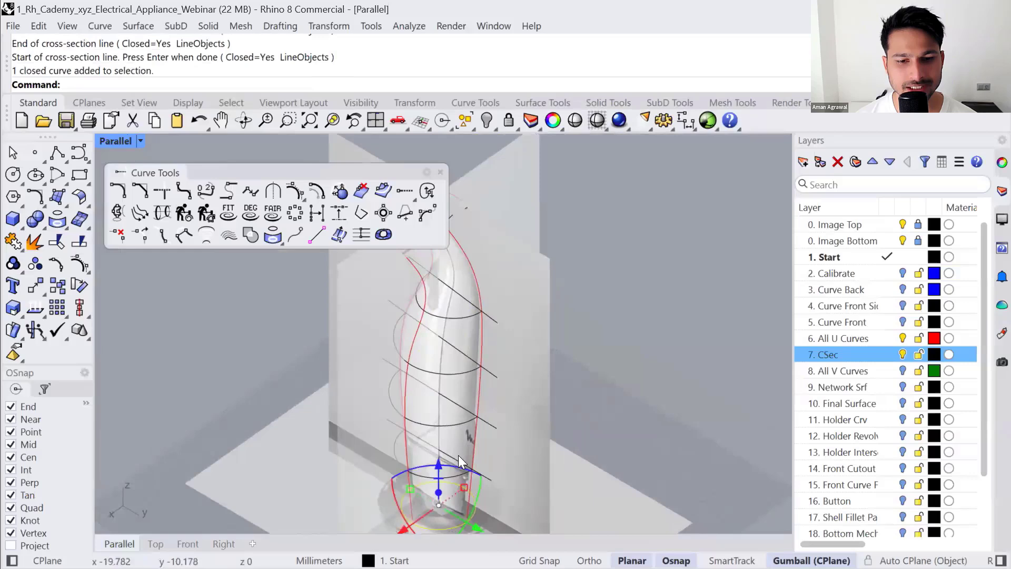
{"action": "left_click", "coordinate": [463, 418], "text": "shift"}
{"action": "left_click", "coordinate": [458, 370], "text": "shift"}
{"action": "left_click", "coordinate": [462, 318], "text": "shift"}
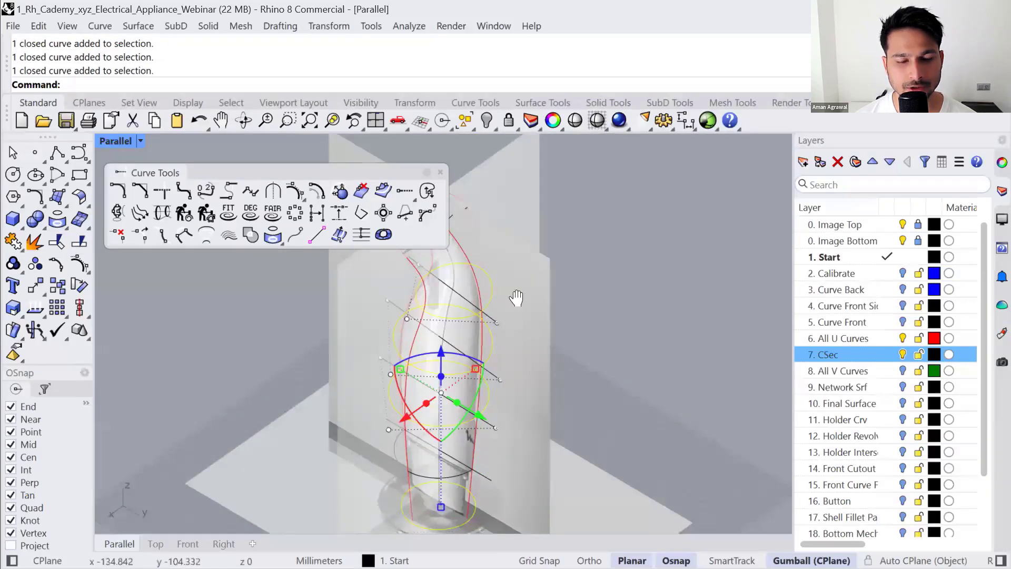
{"action": "right_click_drag", "start_coordinate": [517, 295], "coordinate": [471, 277]}
{"action": "right_click_drag", "start_coordinate": [536, 327], "coordinate": [501, 321]}
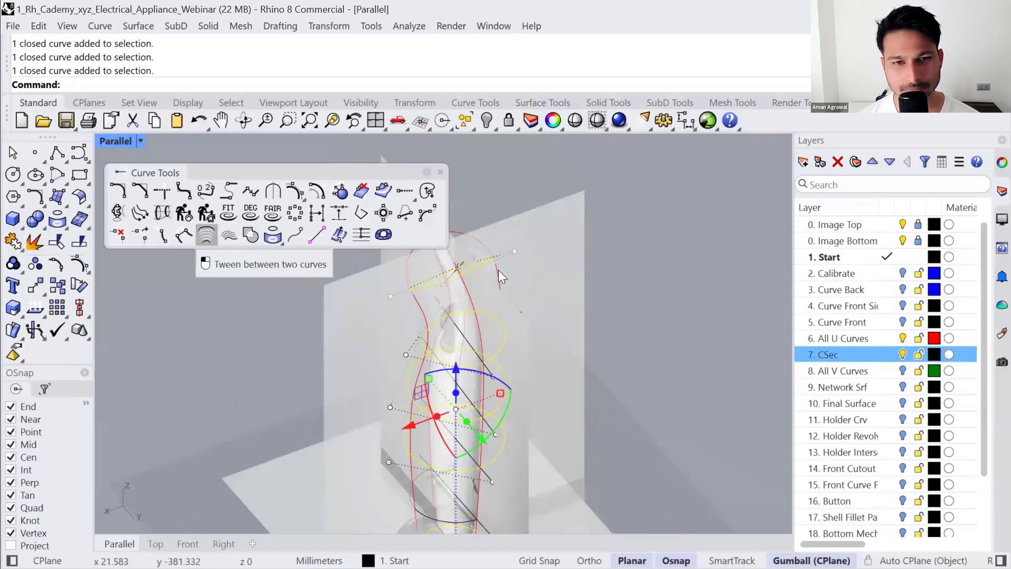
- Undo the cross-section curves created along the handle
{"action": "left_click", "coordinate": [578, 304]}
{"action": "right_click_drag", "start_coordinate": [564, 315], "coordinate": [631, 298]}
{"action": "key", "text": "ctrl+z"}
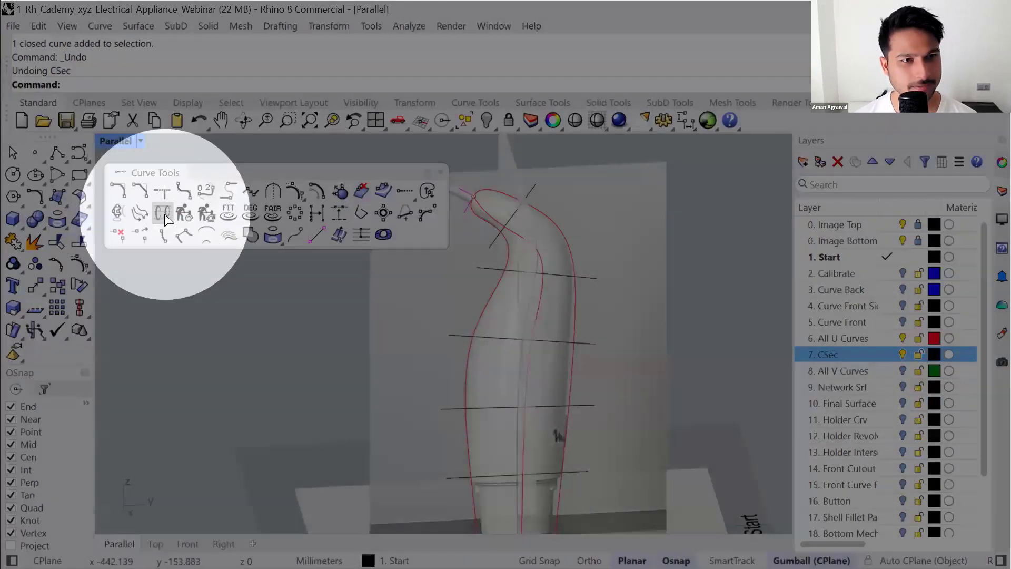
- Start cross-section curves from profiles with the handle's four red lengthwise curves selected in order
{"action": "left_click", "coordinate": [162, 213]}
{"action": "right_click_drag", "start_coordinate": [609, 323], "coordinate": [484, 328]}
{"action": "left_click", "coordinate": [483, 328]}
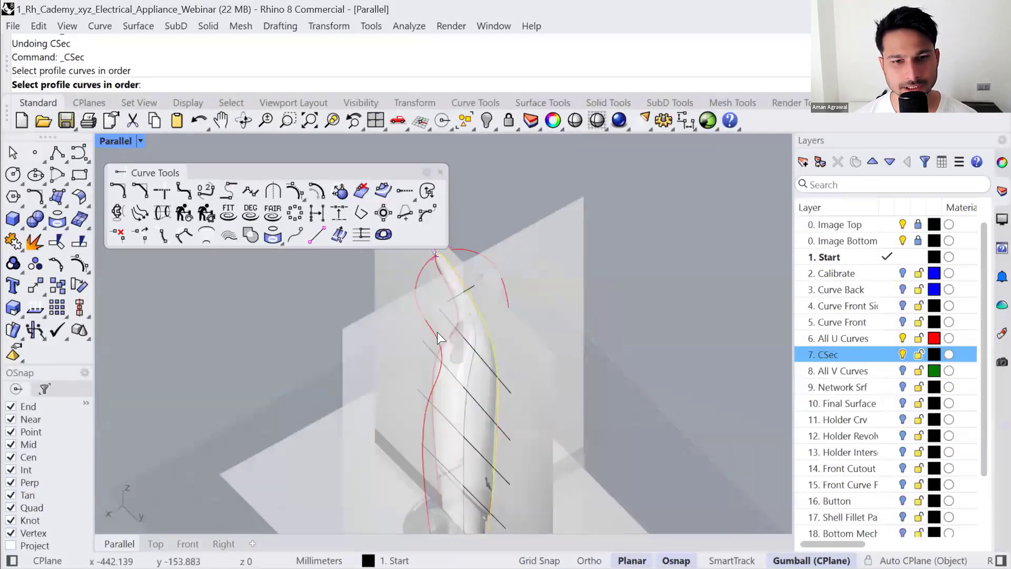
{"action": "left_click", "coordinate": [434, 332]}
{"action": "left_click", "coordinate": [458, 306]}
{"action": "left_click", "coordinate": [509, 285]}
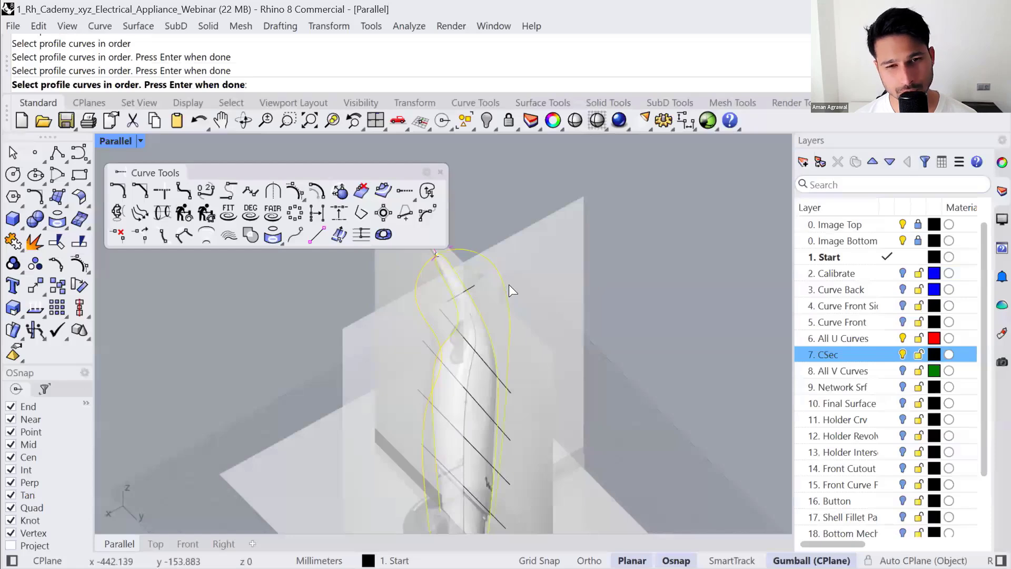
{"action": "key", "text": "Return"}
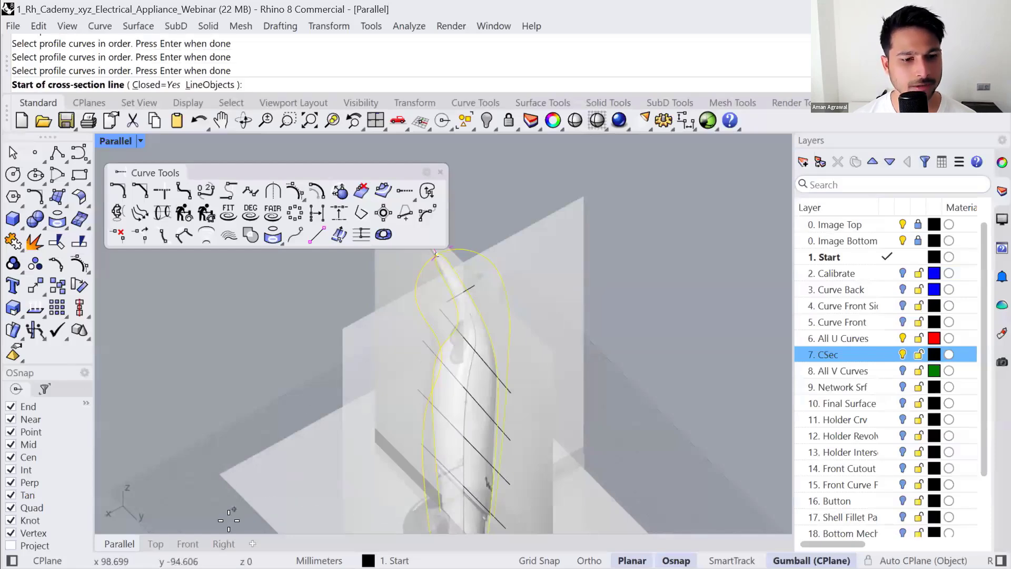
- In the Right view, define the three uppermost cross-sections by snapping to both ends of each black guide line
{"action": "left_click", "coordinate": [224, 544]}
{"action": "scroll", "coordinate": [519, 440], "scroll_direction": "up", "scroll_amount": 2}
{"action": "scroll", "coordinate": [518, 440], "scroll_direction": "down", "scroll_amount": 3}
{"action": "scroll", "coordinate": [529, 253], "scroll_direction": "up", "scroll_amount": 3}
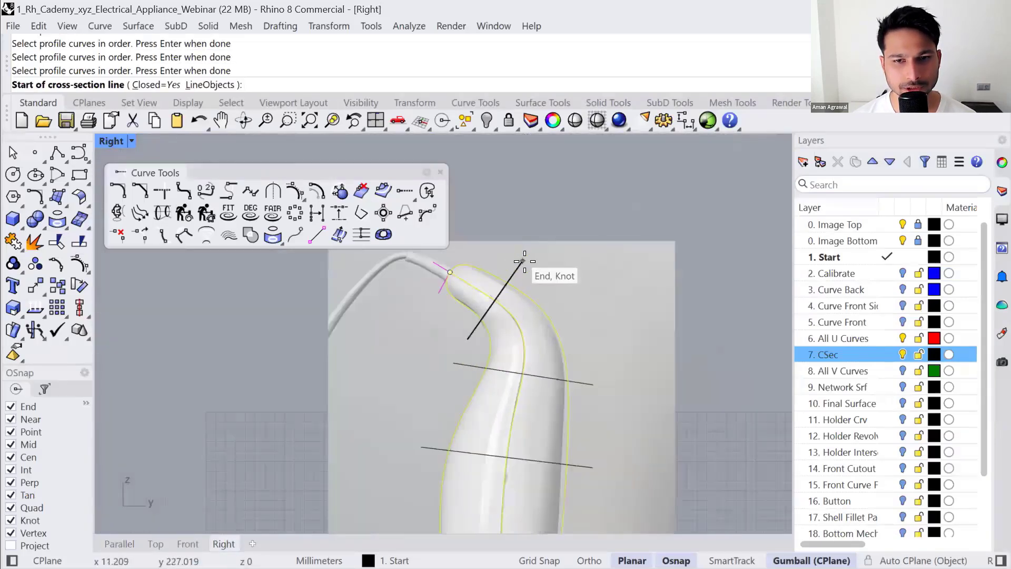
{"action": "left_click", "coordinate": [522, 261]}
{"action": "left_click", "coordinate": [467, 338]}
{"action": "left_click", "coordinate": [580, 383]}
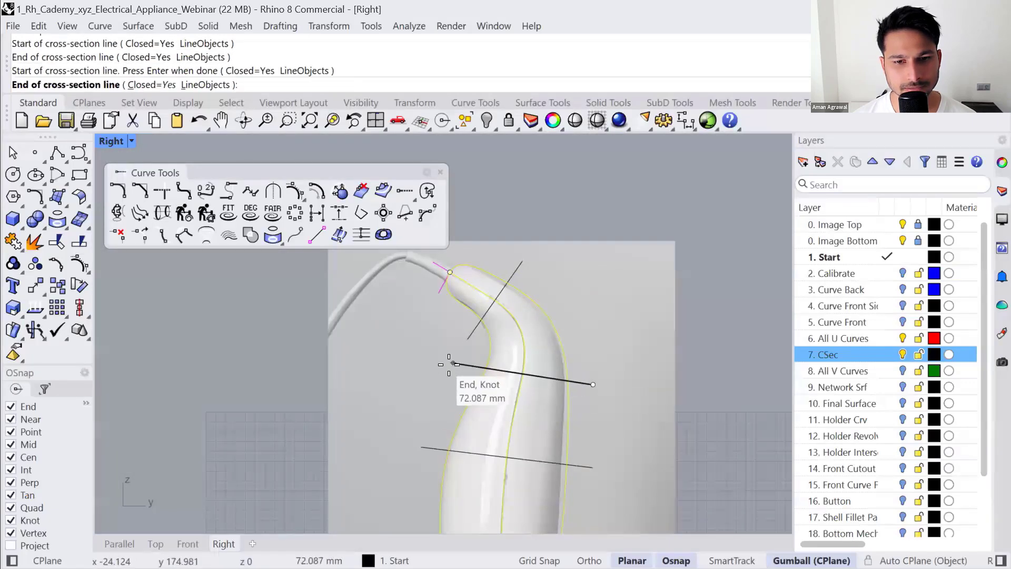
{"action": "left_click", "coordinate": [455, 364]}
{"action": "left_click", "coordinate": [592, 467]}
{"action": "left_click", "coordinate": [422, 447]}
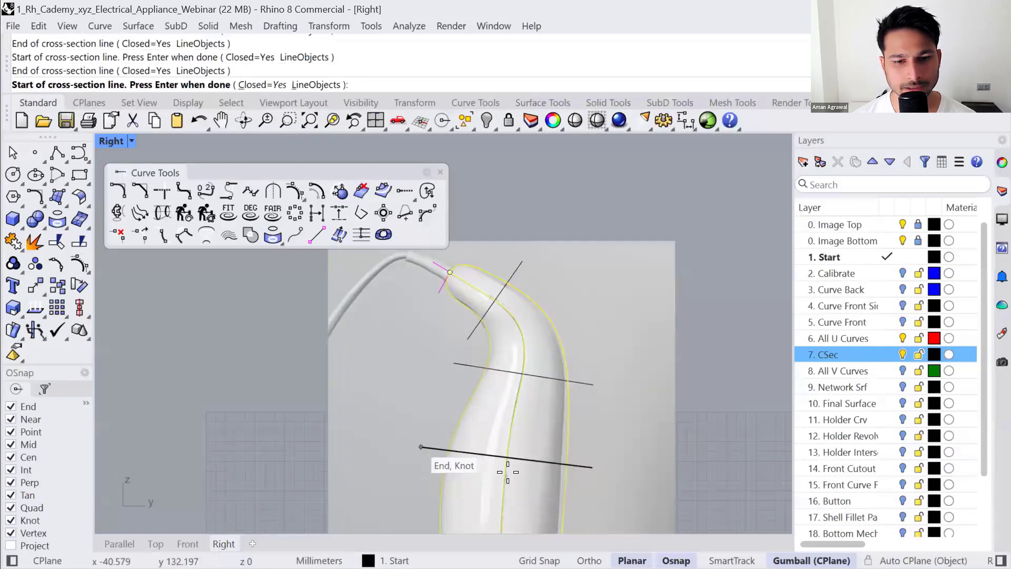
- Define cross-sections along the three lowest guide lines, down to the handle's base, and complete the cross-section command
{"action": "right_click_drag", "start_coordinate": [424, 449], "coordinate": [455, 304]}
{"action": "left_click", "coordinate": [623, 401]}
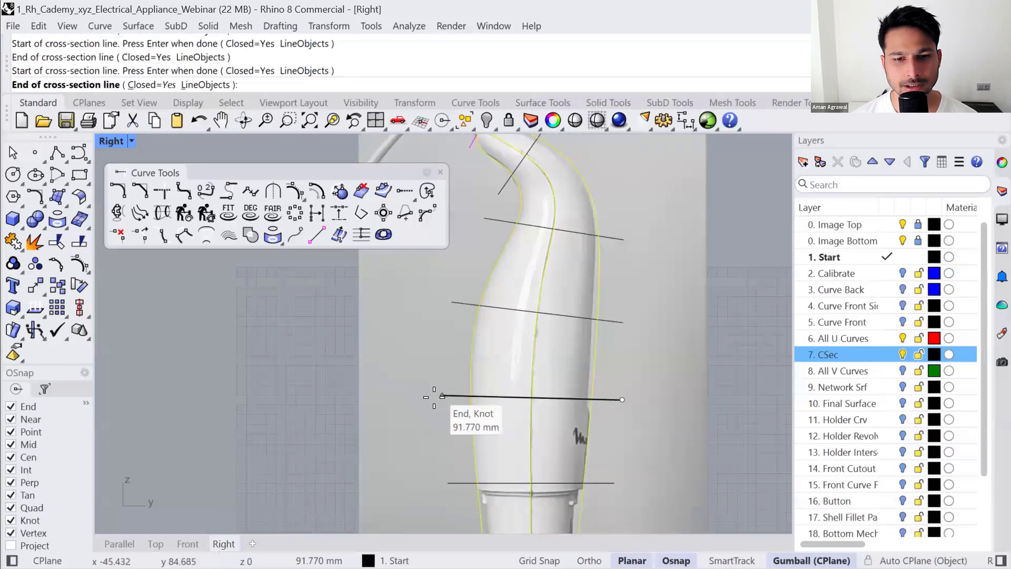
{"action": "left_click", "coordinate": [429, 399]}
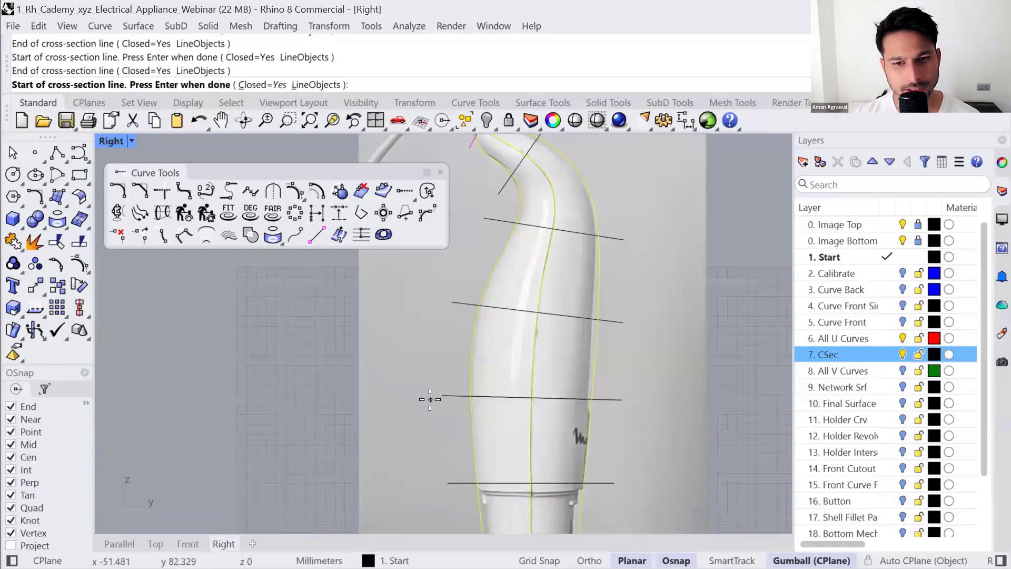
{"action": "left_click", "coordinate": [618, 487]}
{"action": "left_click", "coordinate": [445, 484]}
{"action": "right_click_drag", "start_coordinate": [594, 498], "coordinate": [597, 352]}
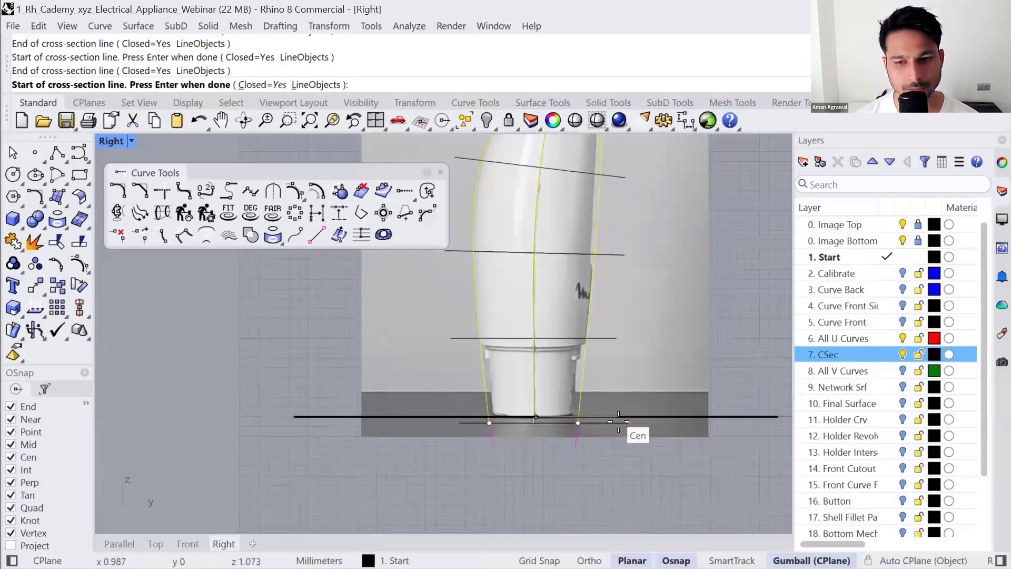
{"action": "left_click", "coordinate": [628, 423]}
{"action": "left_click", "coordinate": [460, 423]}
{"action": "key", "text": "Return"}
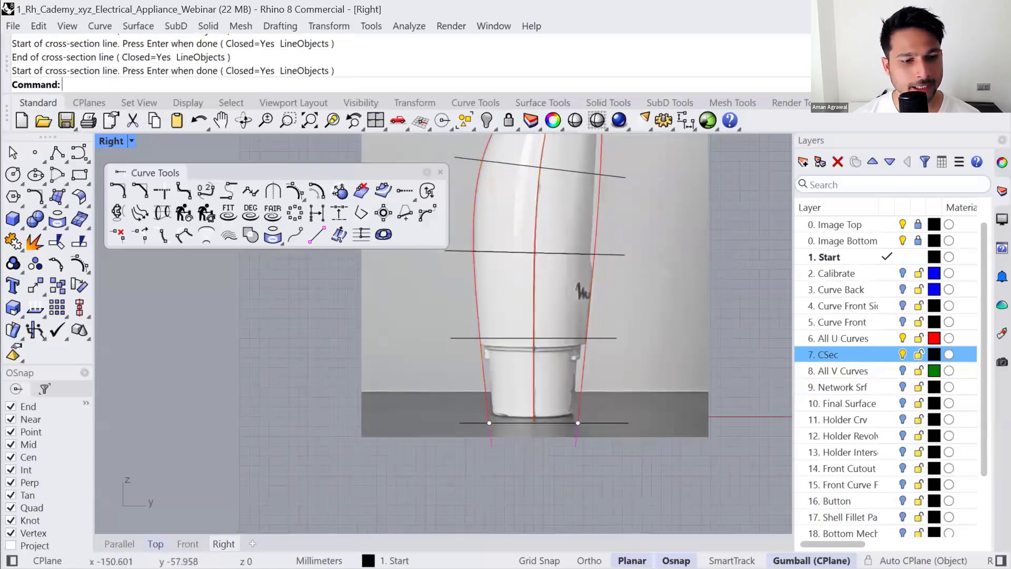
- In the Parallel view, delete the three lowest closed cross-section curves, including the one at the base
{"action": "left_click", "coordinate": [119, 544]}
{"action": "mouse_move", "coordinate": [530, 445]}
{"action": "right_mouse_down"}
{"action": "mouse_move", "coordinate": [591, 409]}
{"action": "mouse_move", "coordinate": [612, 372]}
{"action": "mouse_move", "coordinate": [533, 427]}
{"action": "right_mouse_up"}
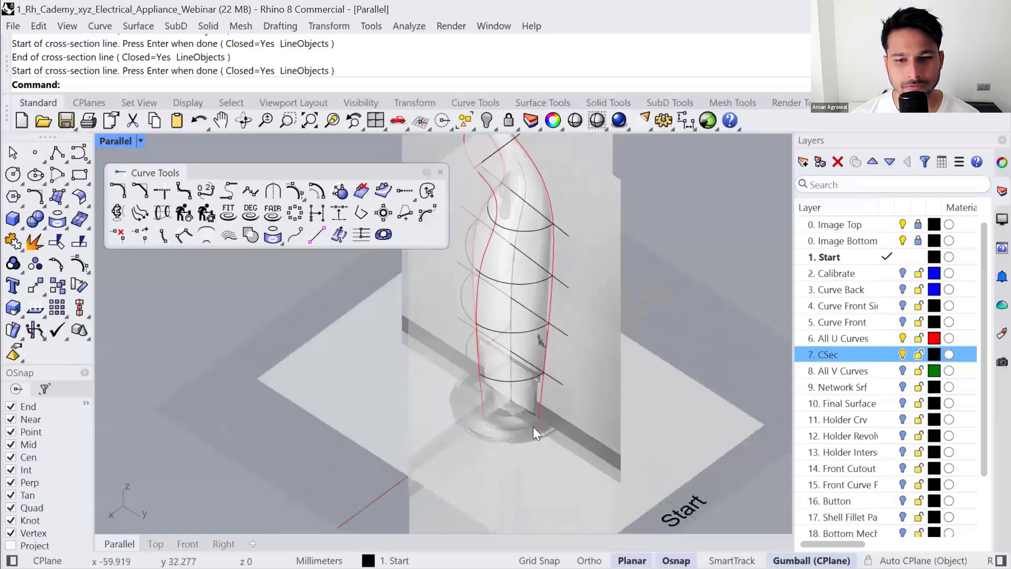
{"action": "left_click", "coordinate": [521, 426]}
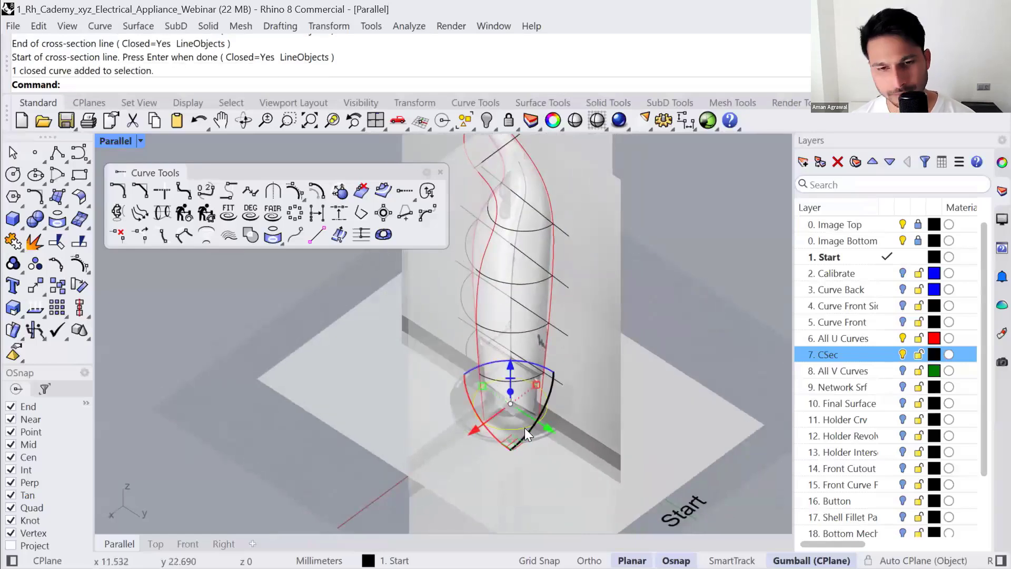
{"action": "key", "text": "Delete"}
{"action": "left_click", "coordinate": [510, 335]}
{"action": "key", "text": "Delete"}
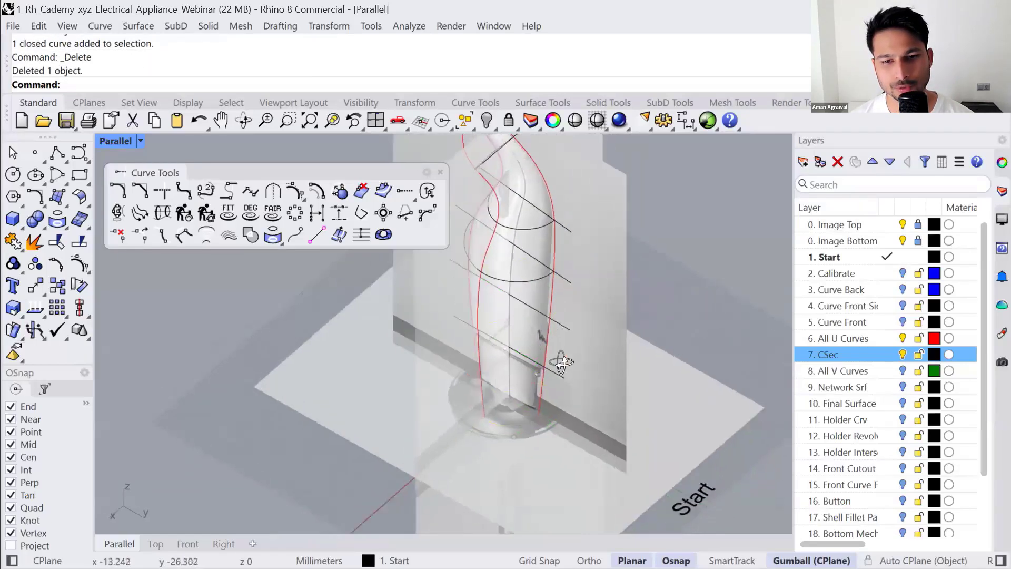
- Draw two diameter circles between the opposite outer profile curves, at the fourth and fifth guide lines from the top
{"action": "right_click_drag", "start_coordinate": [554, 357], "coordinate": [523, 310]}
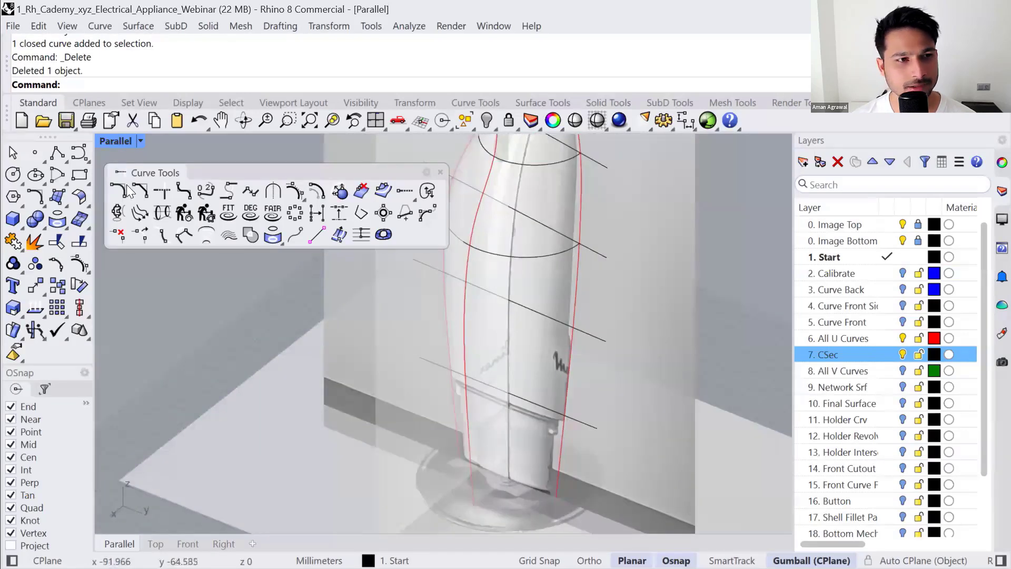
{"action": "left_click", "coordinate": [21, 183]}
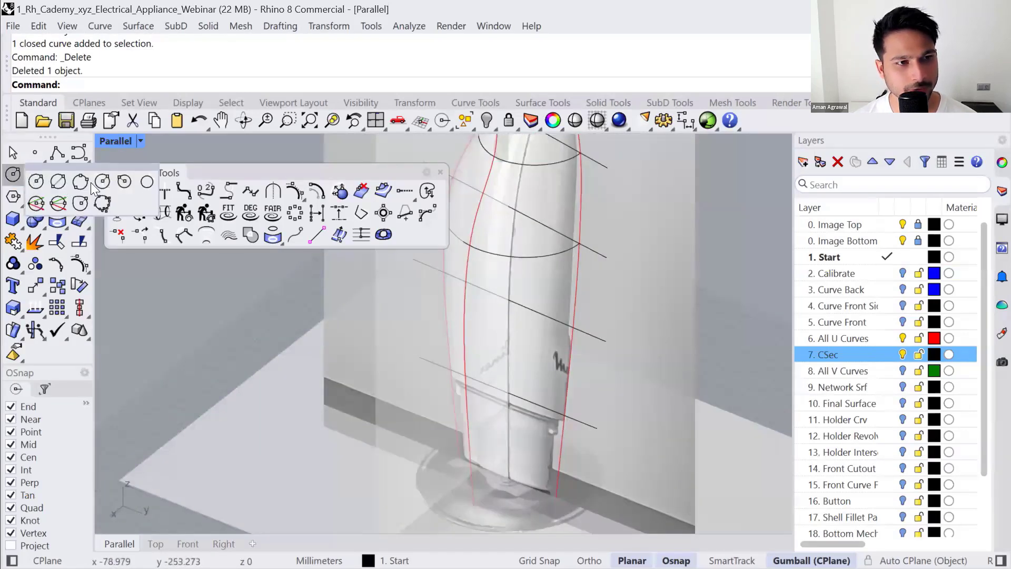
{"action": "left_click", "coordinate": [56, 182]}
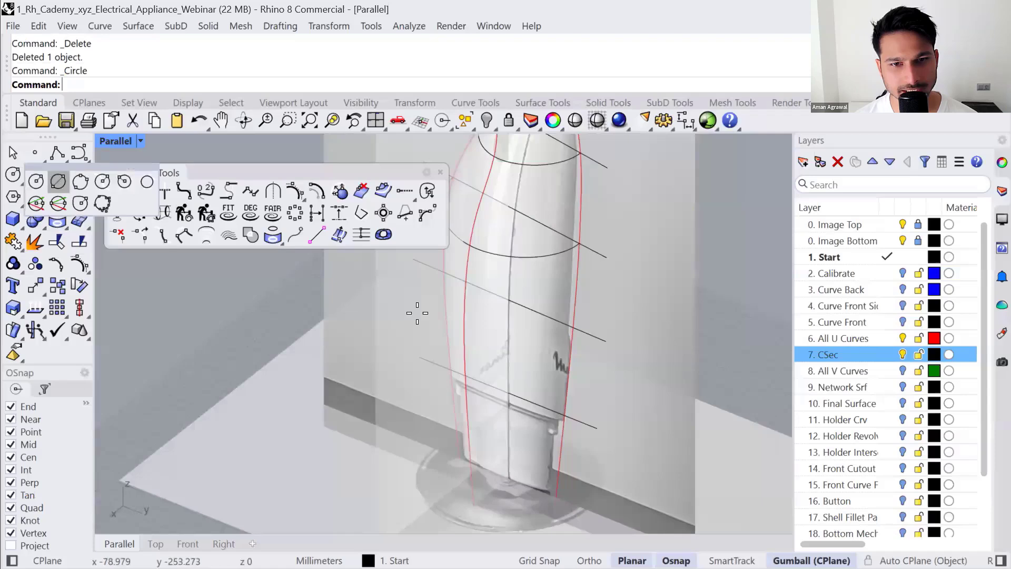
{"action": "left_click", "coordinate": [446, 276]}
{"action": "left_click", "coordinate": [573, 327]}
{"action": "right_click", "coordinate": [441, 368]}
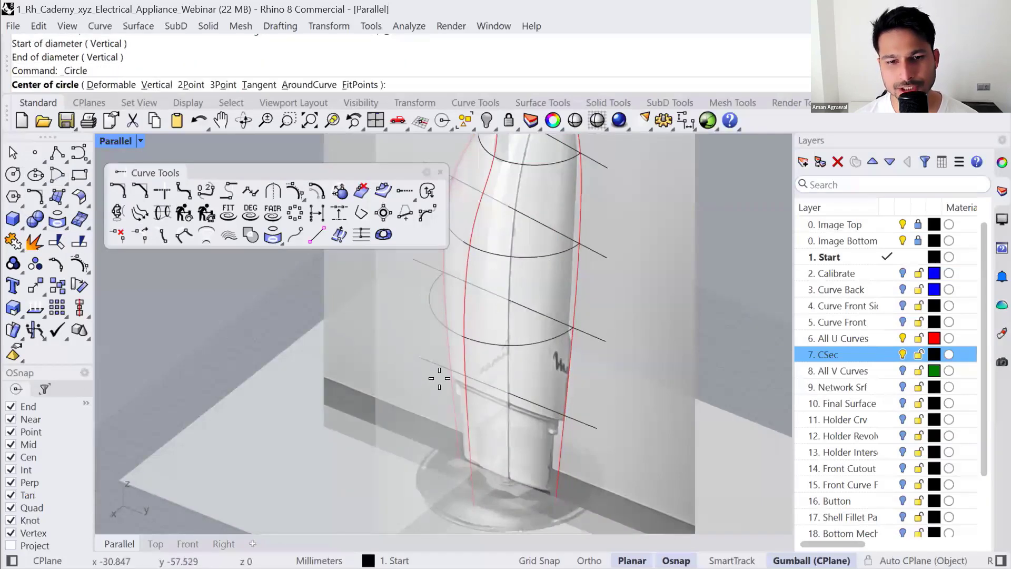
{"action": "left_click", "coordinate": [446, 371]}
{"action": "left_click", "coordinate": [567, 415]}
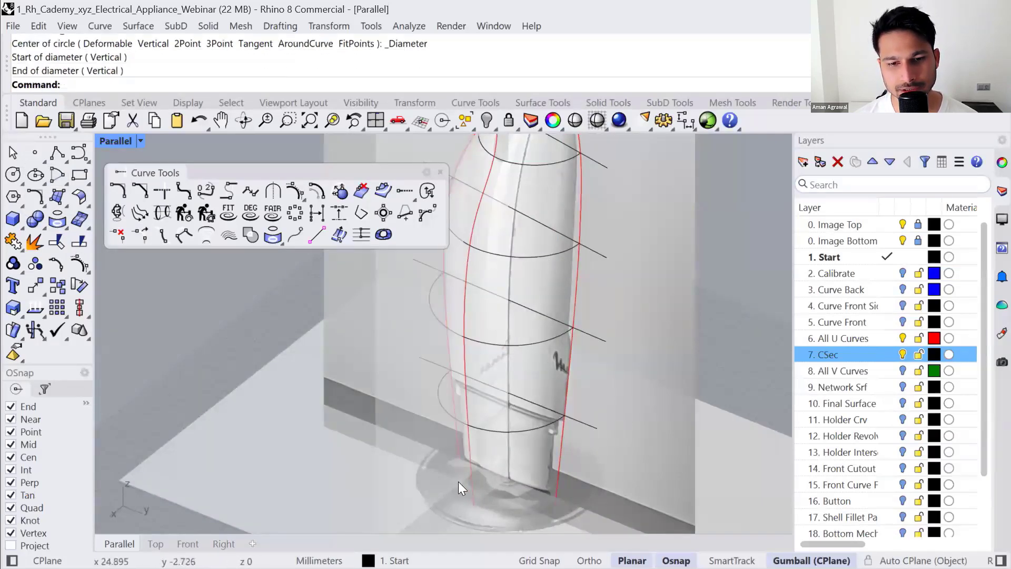
- Draw a diameter circle between the bottom ends of the two outer profile curves at the handle's base
{"action": "right_click_drag", "start_coordinate": [458, 482], "coordinate": [466, 395]}
{"action": "right_click", "coordinate": [462, 414]}
{"action": "left_click", "coordinate": [454, 414]}
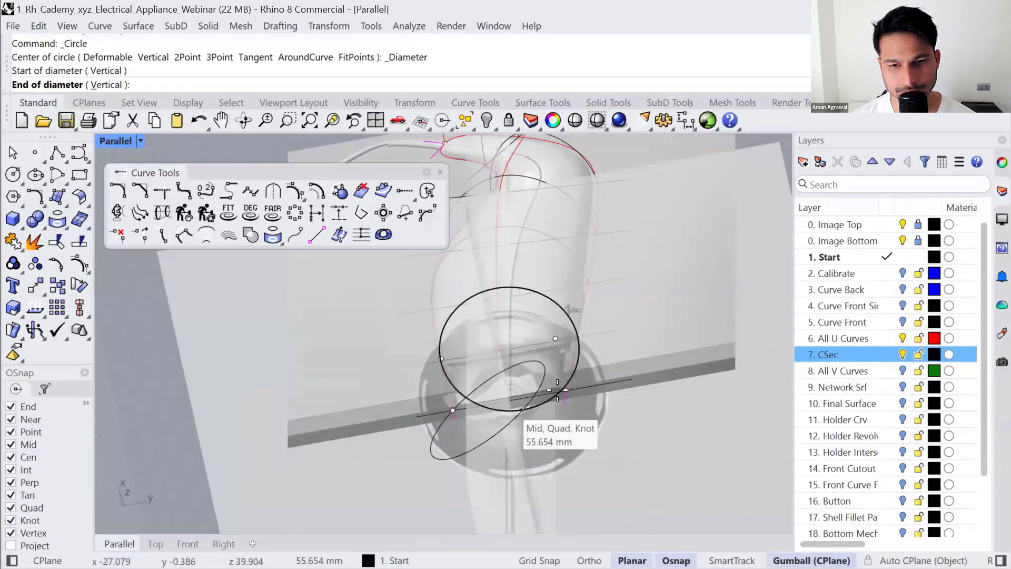
{"action": "left_click", "coordinate": [566, 396]}
{"action": "right_click_drag", "start_coordinate": [625, 343], "coordinate": [627, 421]}
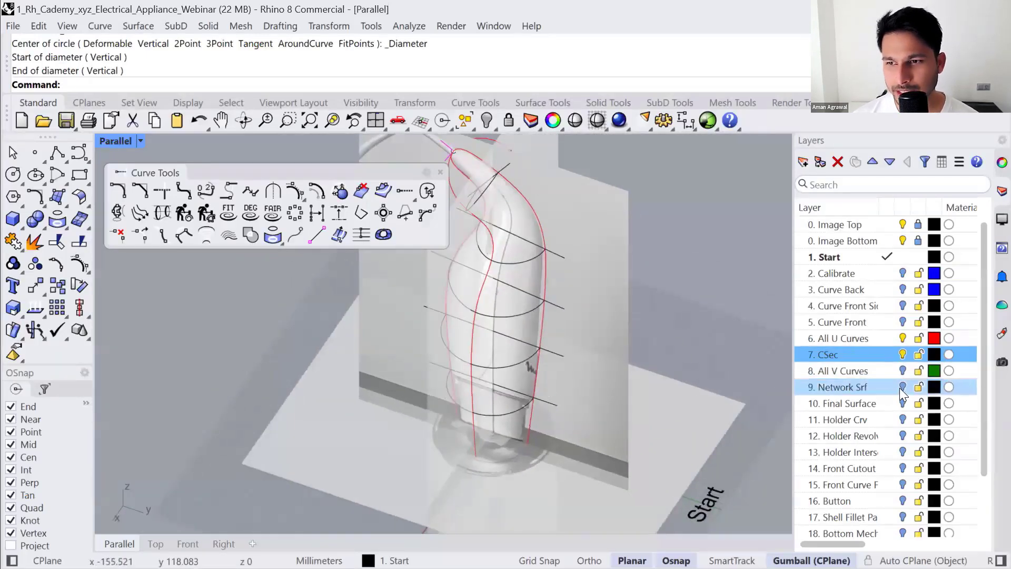
- Turn on the 8. All V Curves and 9. Network Srf layers and hide the 7. CSec layer
{"action": "left_click", "coordinate": [903, 371]}
{"action": "left_click", "coordinate": [903, 355]}
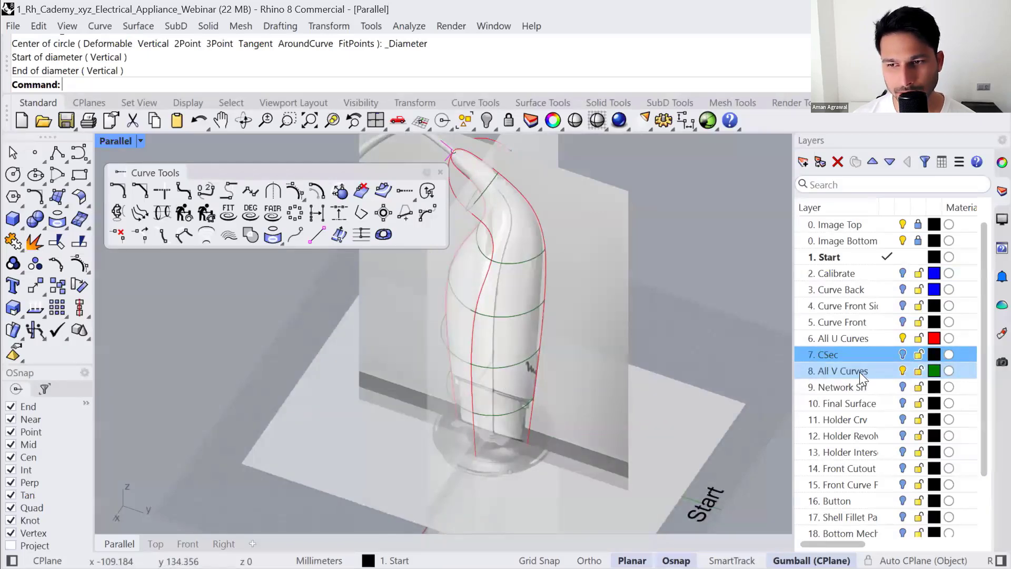
{"action": "key", "text": "ctrl"}
{"action": "key", "text": "ctrl"}
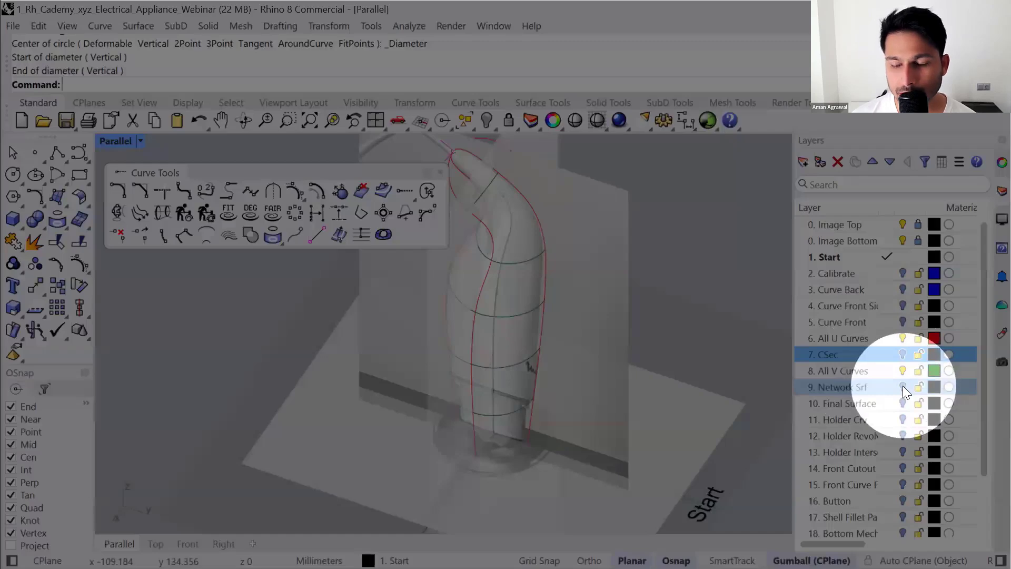
{"action": "left_click", "coordinate": [903, 387]}
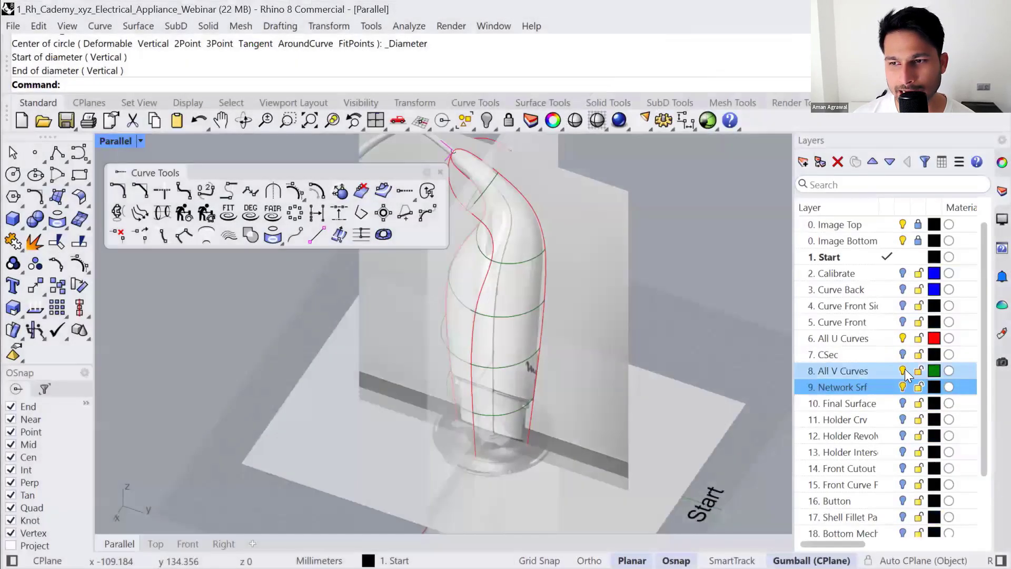
{"action": "left_click", "coordinate": [869, 338]}
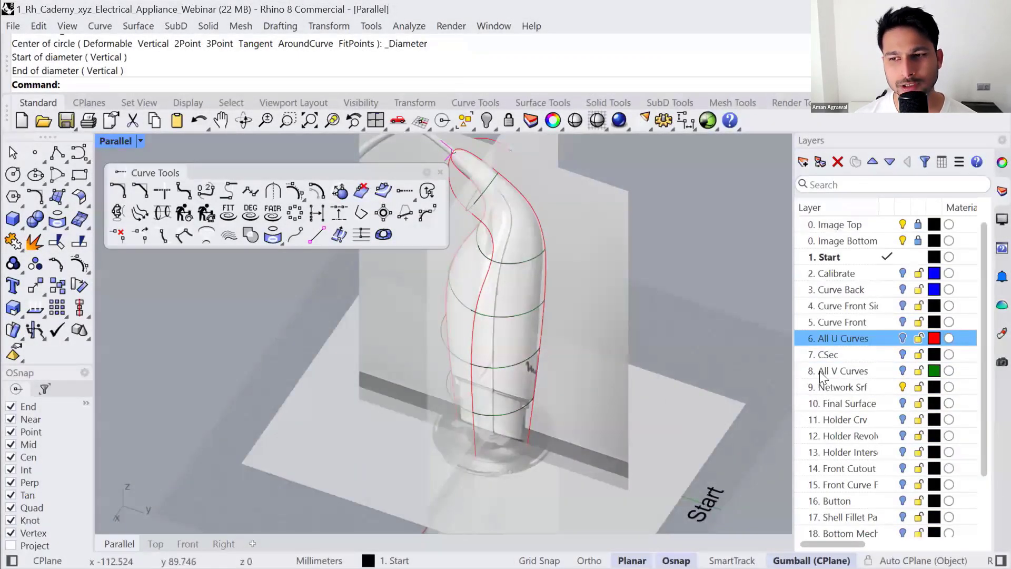
{"action": "key", "text": "ctrl+z"}
{"action": "key", "text": "ctrl+z"}
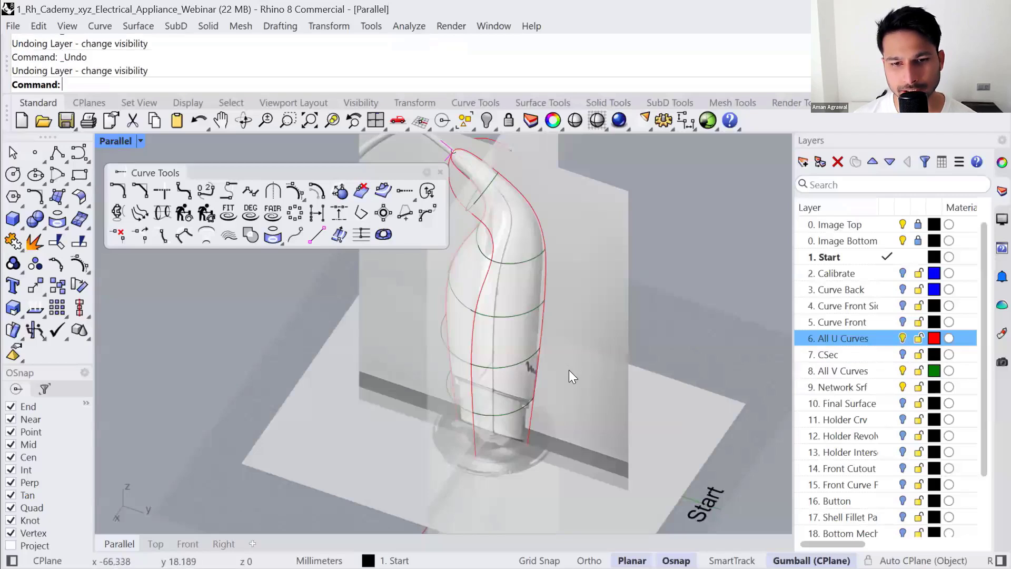
- Make 9. Network Srf the current layer and hide the 8. All V Curves, 6. All U Curves and 1. Start layers
{"action": "left_click", "coordinate": [903, 370]}
{"action": "left_click", "coordinate": [904, 339]}
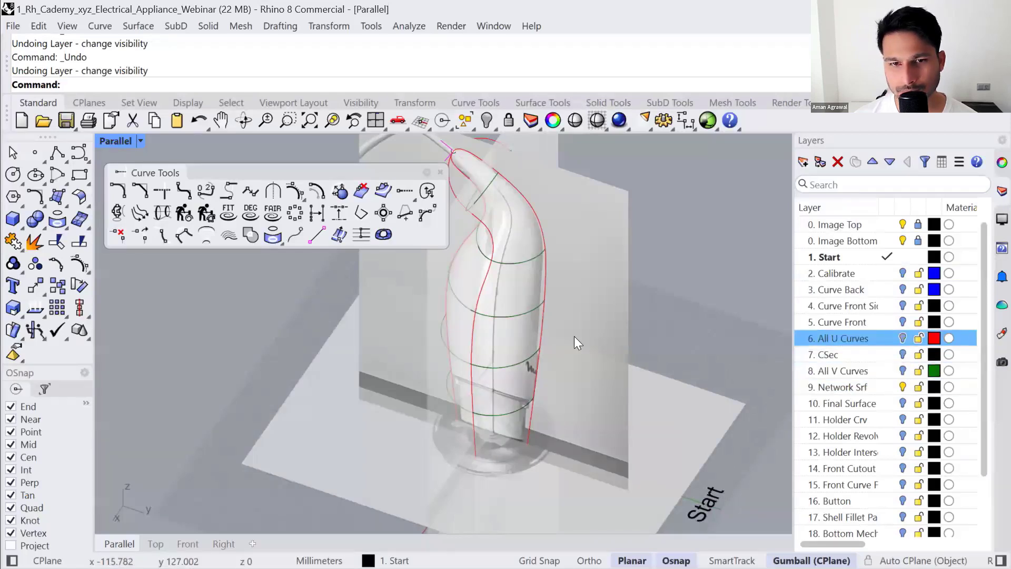
{"action": "left_click", "coordinate": [497, 317]}
{"action": "left_click", "coordinate": [547, 367]}
{"action": "key", "text": "Escape"}
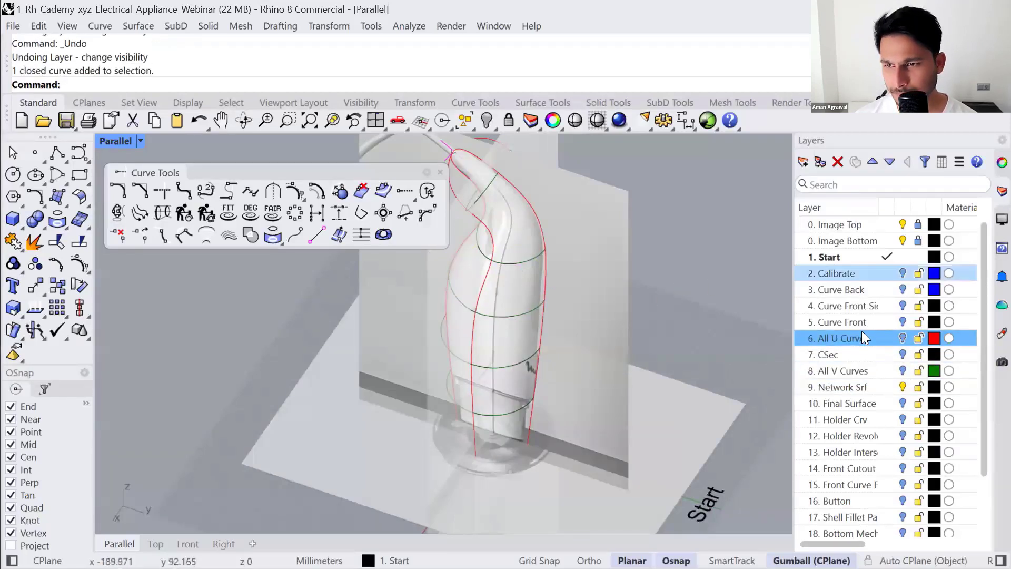
{"action": "left_click", "coordinate": [889, 387]}
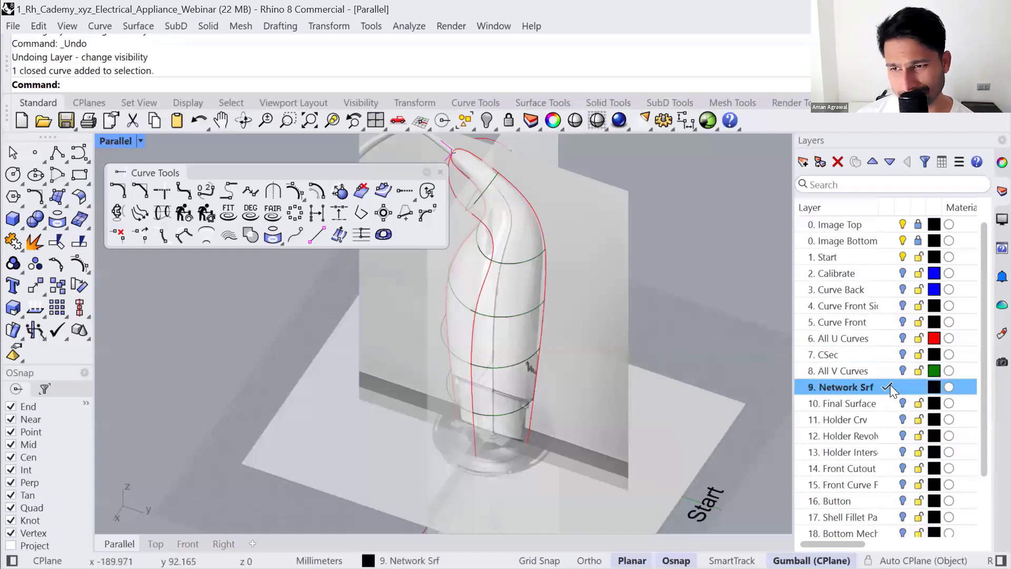
{"action": "left_click", "coordinate": [906, 258]}
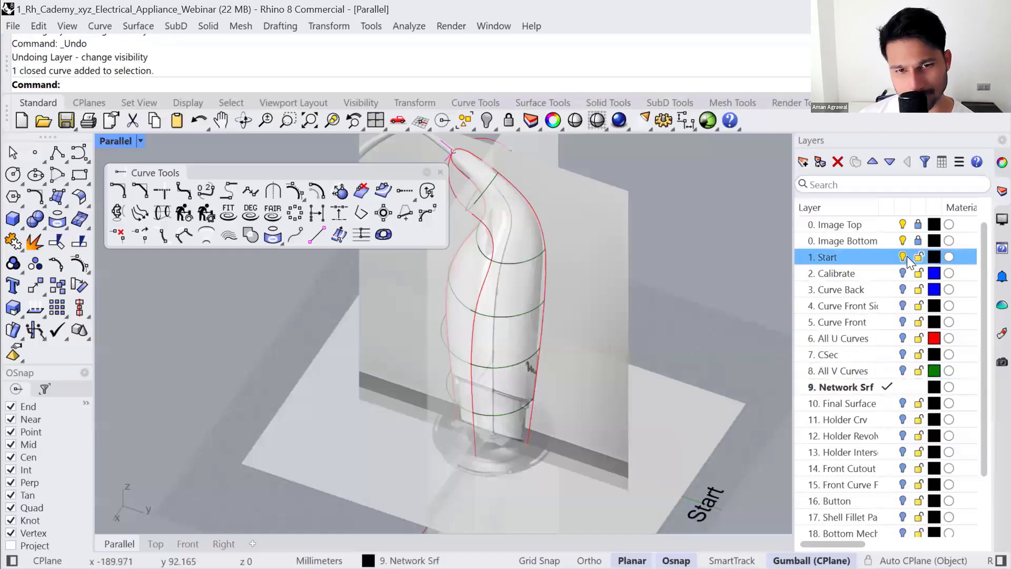
{"action": "left_click", "coordinate": [524, 314]}
{"action": "left_click", "coordinate": [534, 257]}
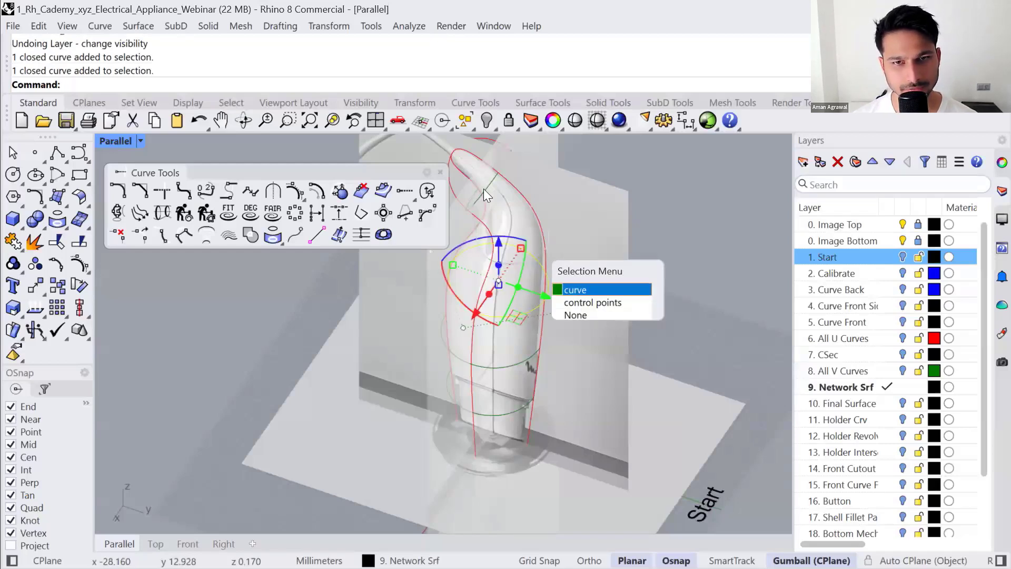
{"action": "left_click", "coordinate": [576, 290]}
{"action": "left_click", "coordinate": [670, 262]}
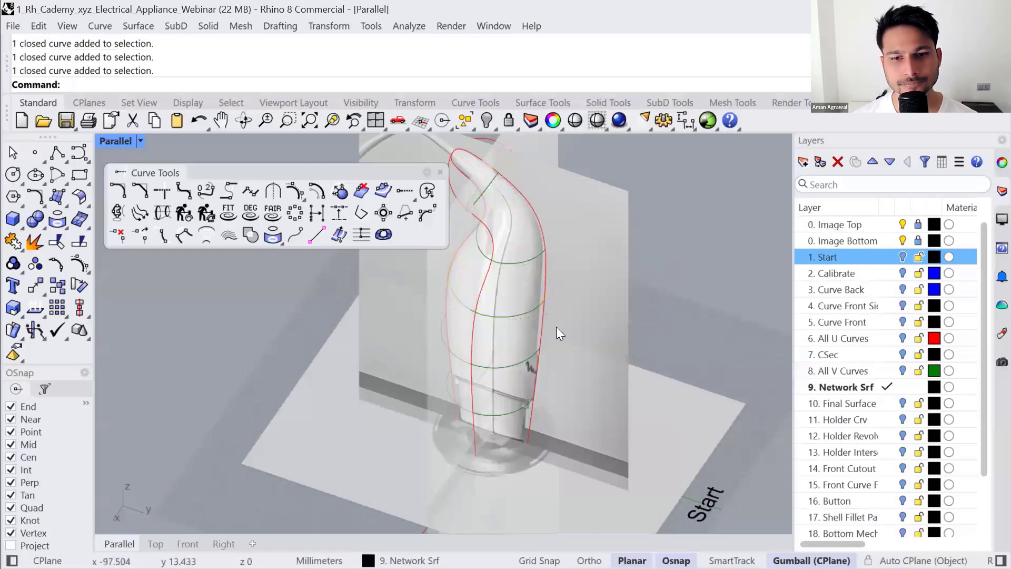
- Select all of the handle's profile and cross-section curves and zoom to the selection
{"action": "scroll", "coordinate": [556, 326], "scroll_direction": "down", "scroll_amount": 4}
{"action": "mouse_move", "coordinate": [531, 296]}
{"action": "right_mouse_down"}
{"action": "mouse_move", "coordinate": [526, 357]}
{"action": "mouse_move", "coordinate": [519, 311]}
{"action": "right_mouse_up"}
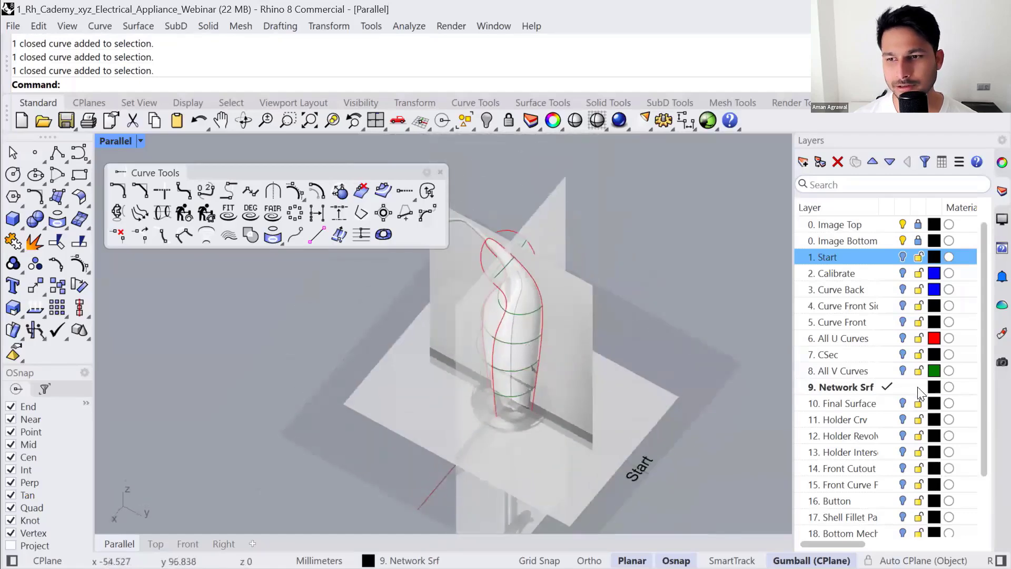
{"action": "left_click", "coordinate": [865, 389]}
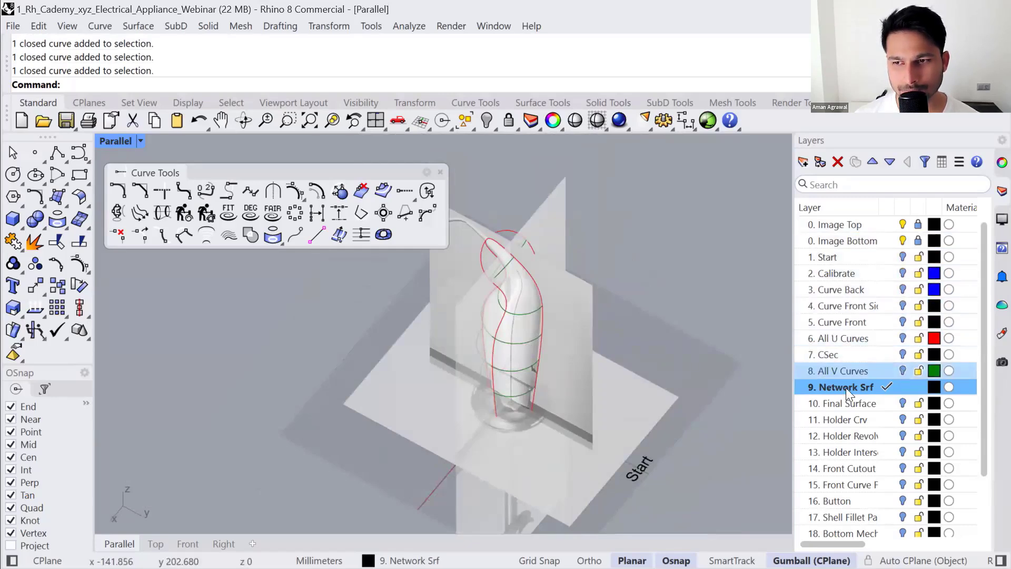
{"action": "left_click_drag", "start_coordinate": [603, 445], "coordinate": [405, 243]}
{"action": "type", "text": "zs"}
{"action": "key", "text": "Return"}
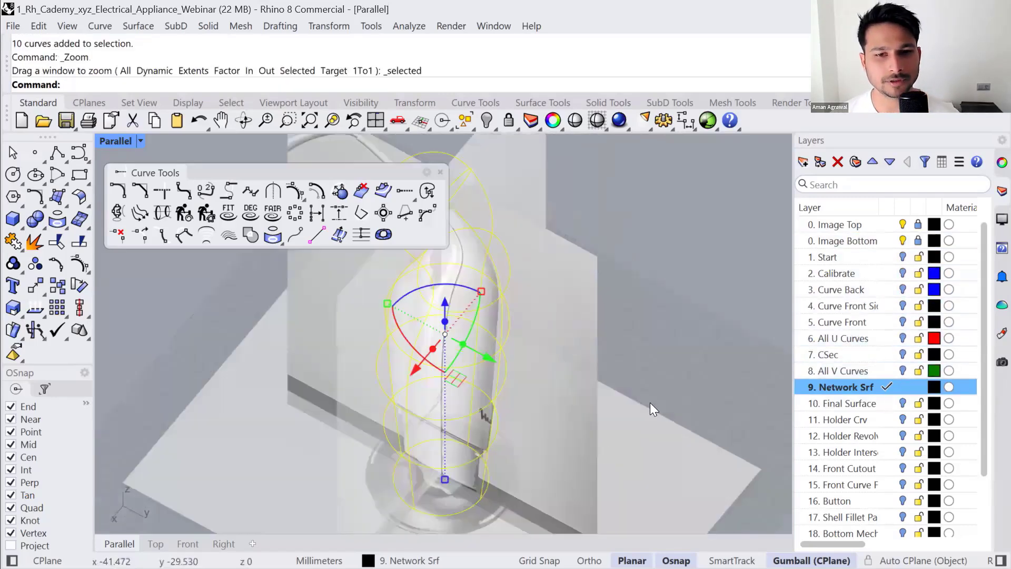
{"action": "right_click_drag", "start_coordinate": [650, 402], "coordinate": [618, 366]}
{"action": "scroll", "coordinate": [652, 339], "scroll_direction": "down", "scroll_amount": 4}
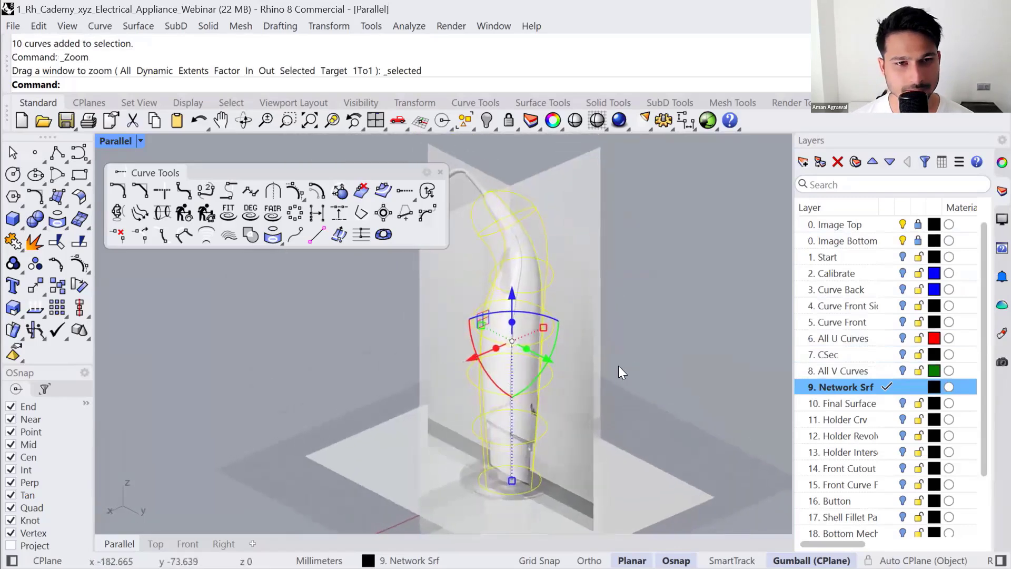
- Float the Surface Creation tool set over the viewport in place of the Curve Tools set
{"action": "left_click", "coordinate": [65, 204]}
{"action": "left_click_drag", "start_coordinate": [112, 192], "coordinate": [142, 263]}
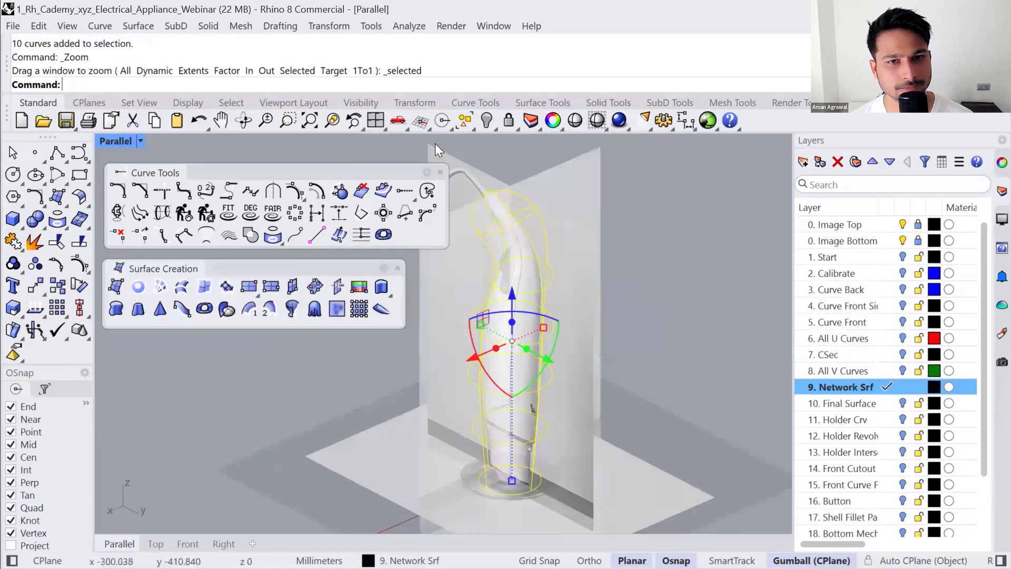
{"action": "left_click", "coordinate": [441, 172]}
{"action": "left_click_drag", "start_coordinate": [283, 262], "coordinate": [288, 166]}
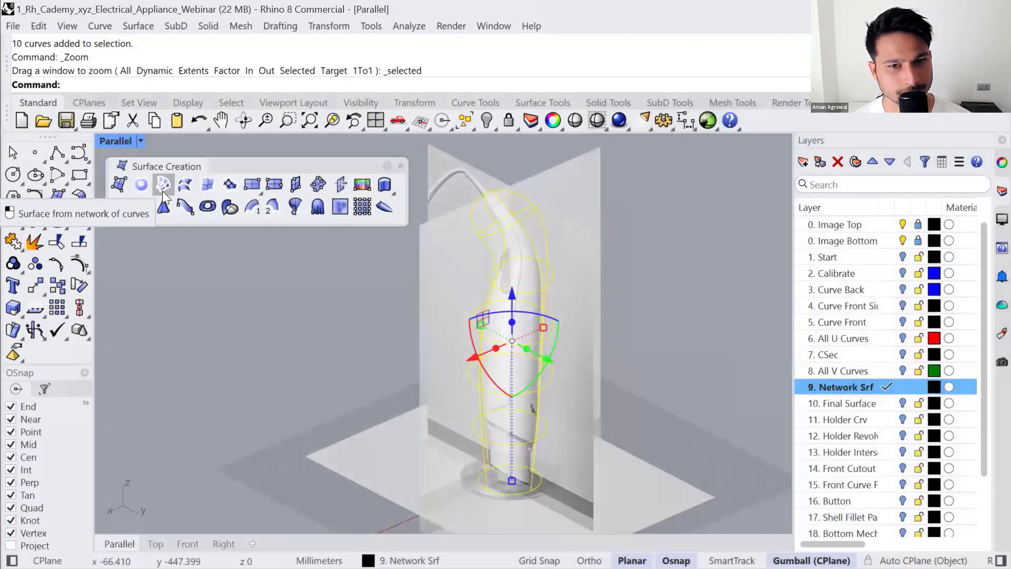
{"action": "left_click", "coordinate": [163, 190]}
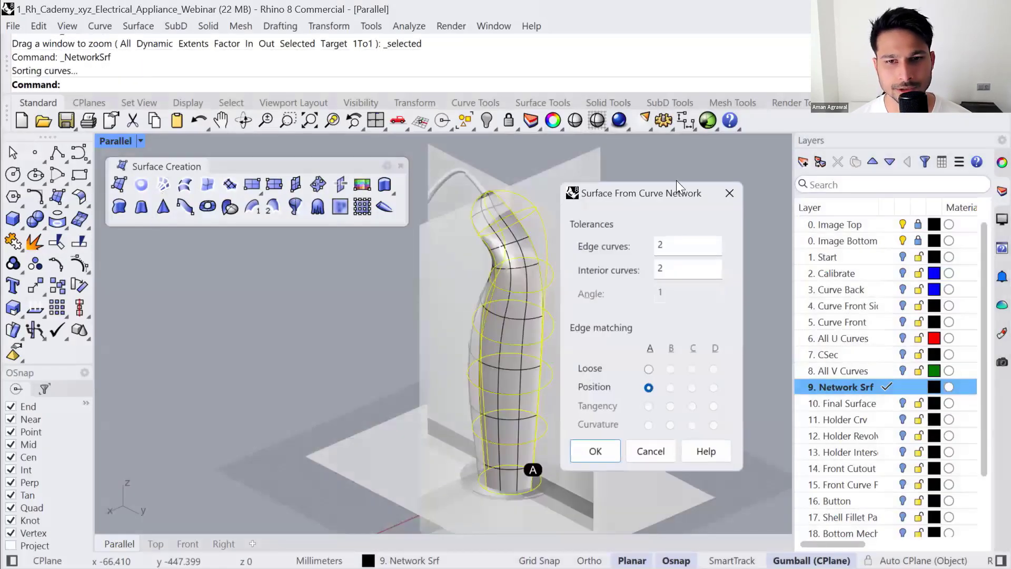
{"action": "left_click_drag", "start_coordinate": [628, 193], "coordinate": [676, 180]}
{"action": "right_click_drag", "start_coordinate": [552, 327], "coordinate": [480, 326], "text": "shift"}
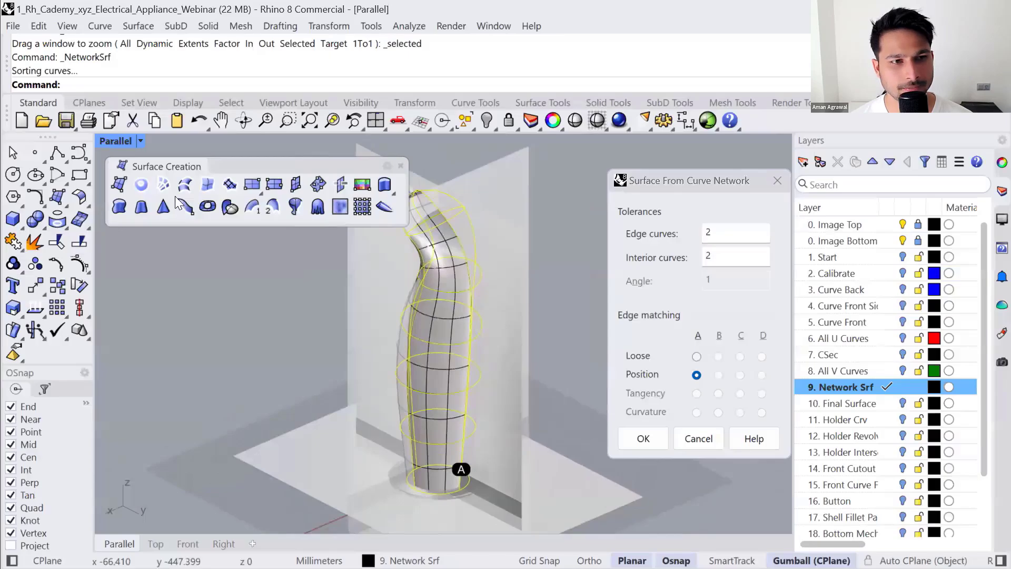
{"action": "key", "text": "ctrl"}
{"action": "key", "text": "ctrl"}
{"action": "left_click", "coordinate": [711, 442]}
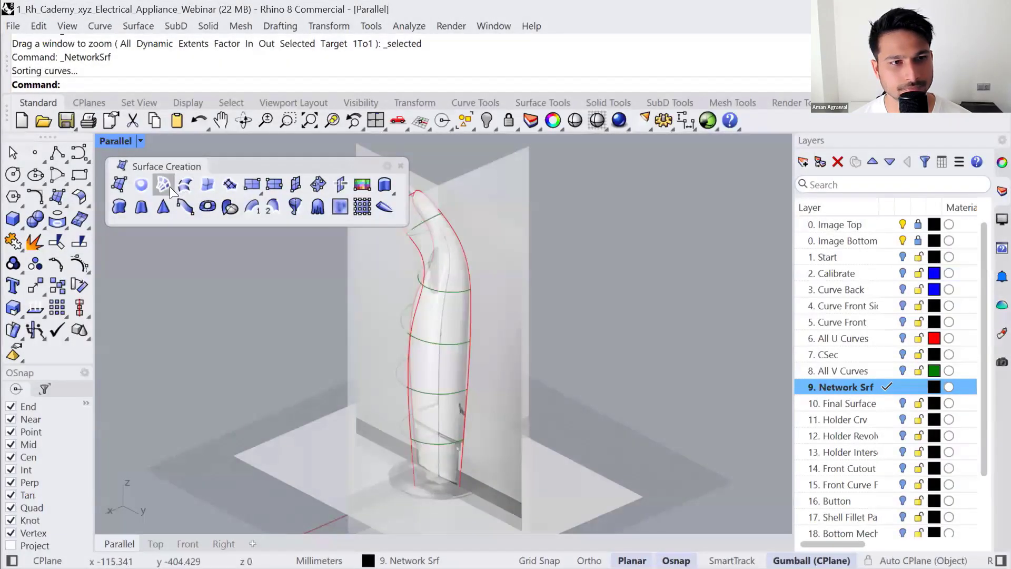
- Start a surface from a curve network using all the handle's profile curves and cross-section circles
{"action": "left_click", "coordinate": [169, 187]}
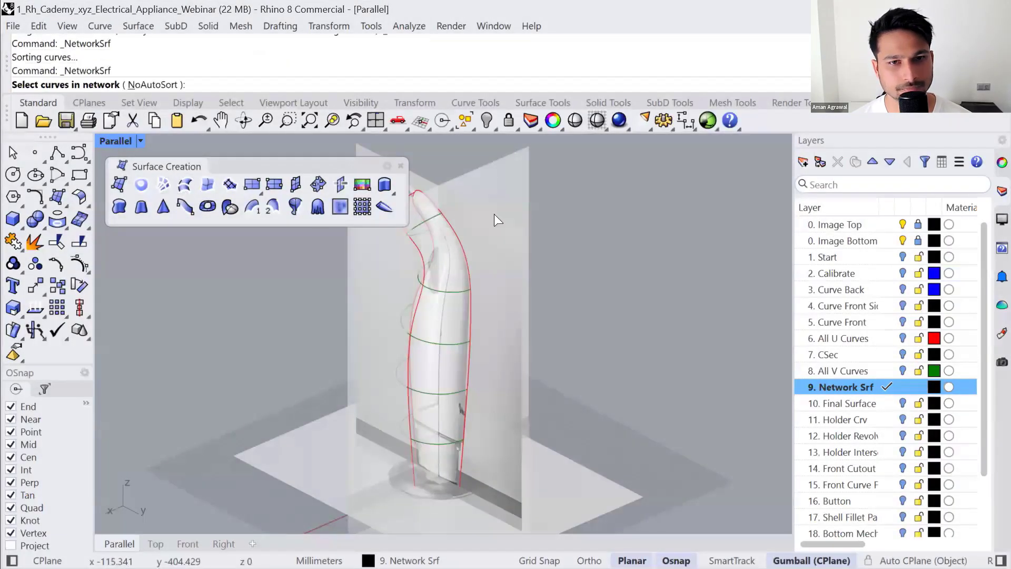
{"action": "left_click_drag", "start_coordinate": [440, 262], "coordinate": [396, 283]}
{"action": "left_click_drag", "start_coordinate": [562, 305], "coordinate": [322, 457]}
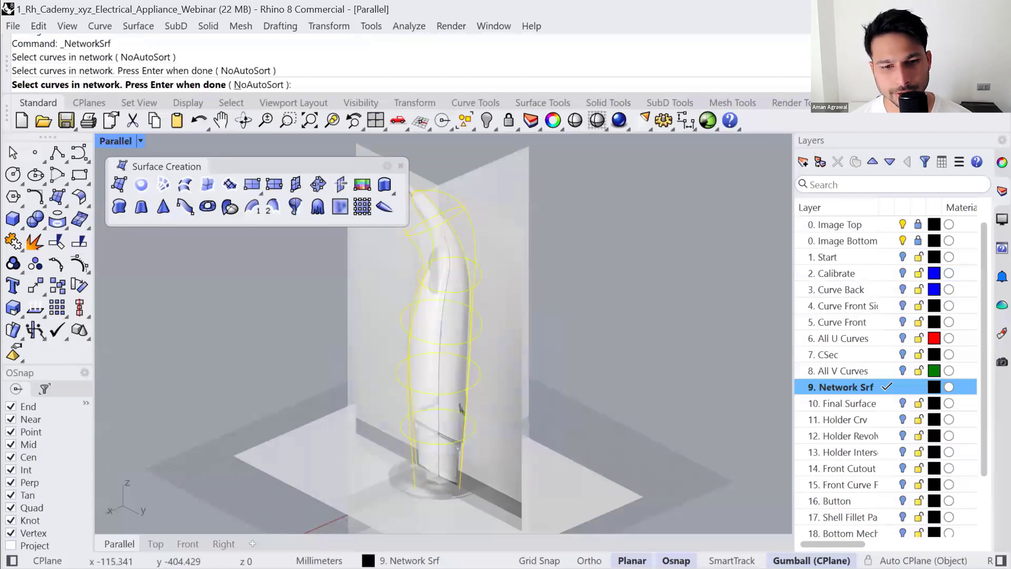
{"action": "left_click_drag", "start_coordinate": [532, 454], "coordinate": [369, 506]}
{"action": "mouse_move", "coordinate": [515, 355]}
{"action": "right_mouse_down"}
{"action": "mouse_move", "coordinate": [509, 409]}
{"action": "mouse_move", "coordinate": [516, 365]}
{"action": "right_mouse_up"}
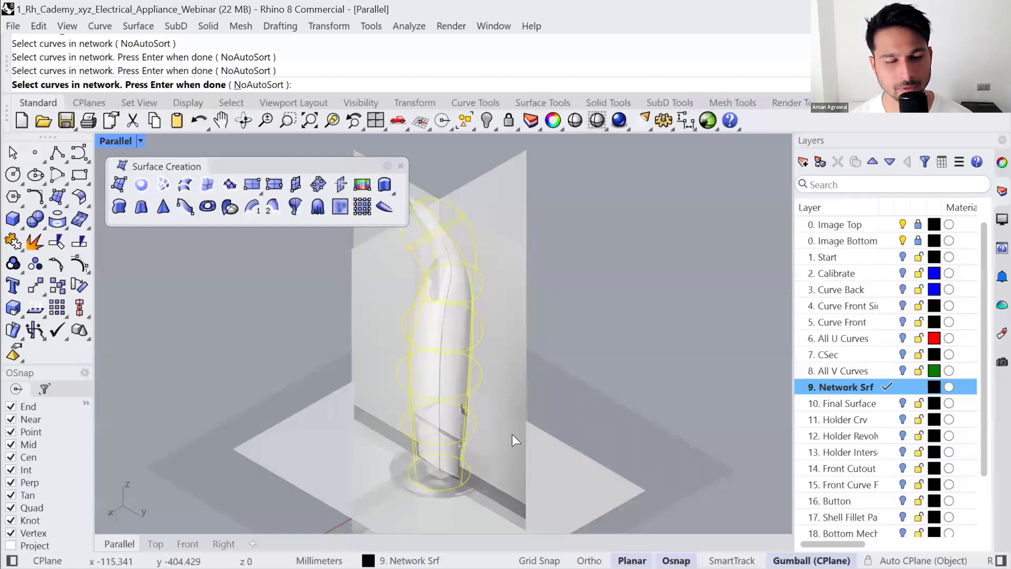
{"action": "key", "text": "Return"}
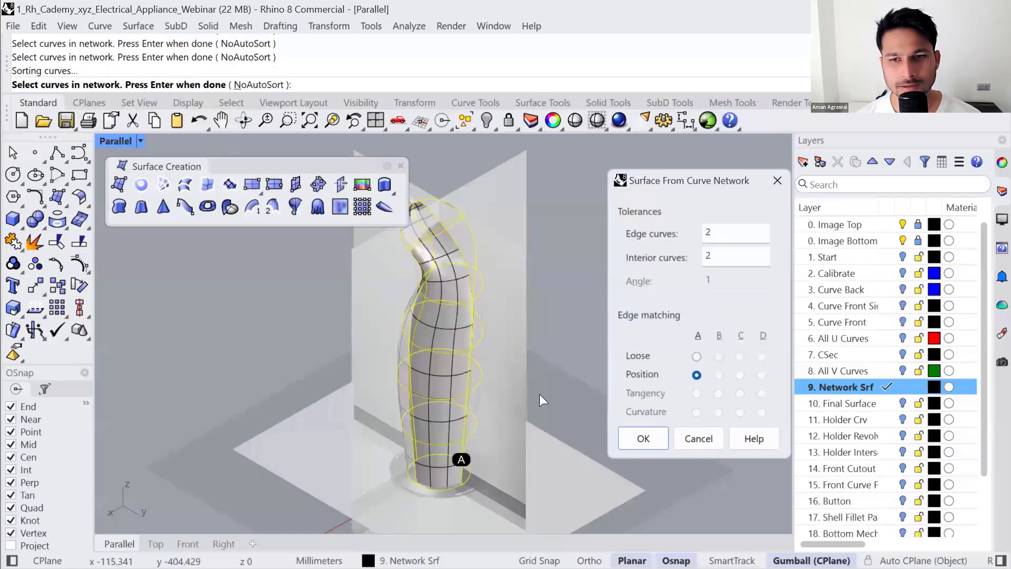
- Check the surface preview against the outer profile near the tip and set the edge and interior curve tolerances to 1
{"action": "right_click_drag", "start_coordinate": [470, 291], "coordinate": [460, 311]}
{"action": "scroll", "coordinate": [460, 255], "scroll_direction": "up", "scroll_amount": 3}
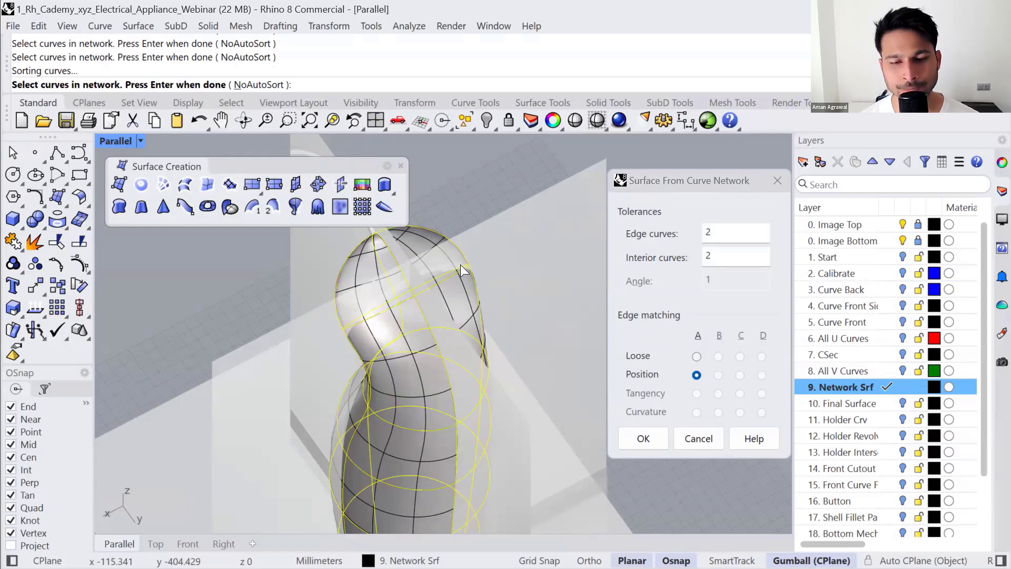
{"action": "scroll", "coordinate": [460, 262], "scroll_direction": "up", "scroll_amount": 6}
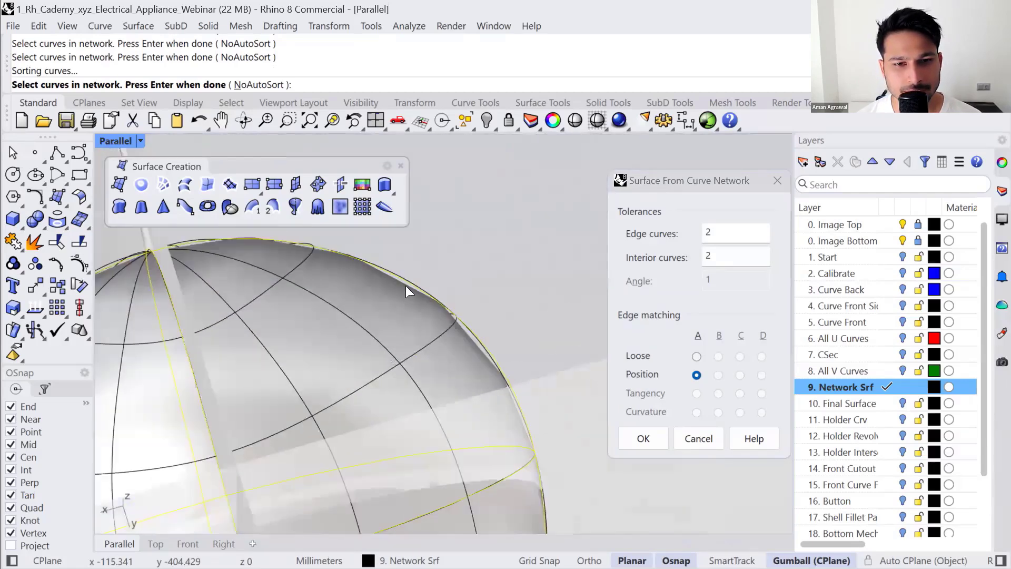
{"action": "scroll", "coordinate": [411, 288], "scroll_direction": "up", "scroll_amount": 8}
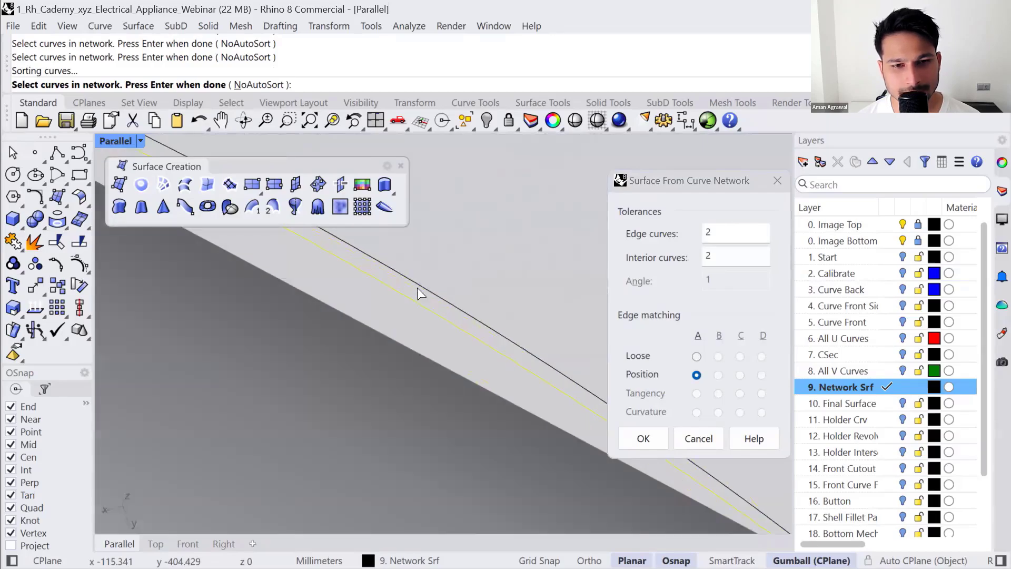
{"action": "key", "text": "ctrl"}
{"action": "key", "text": "ctrl"}
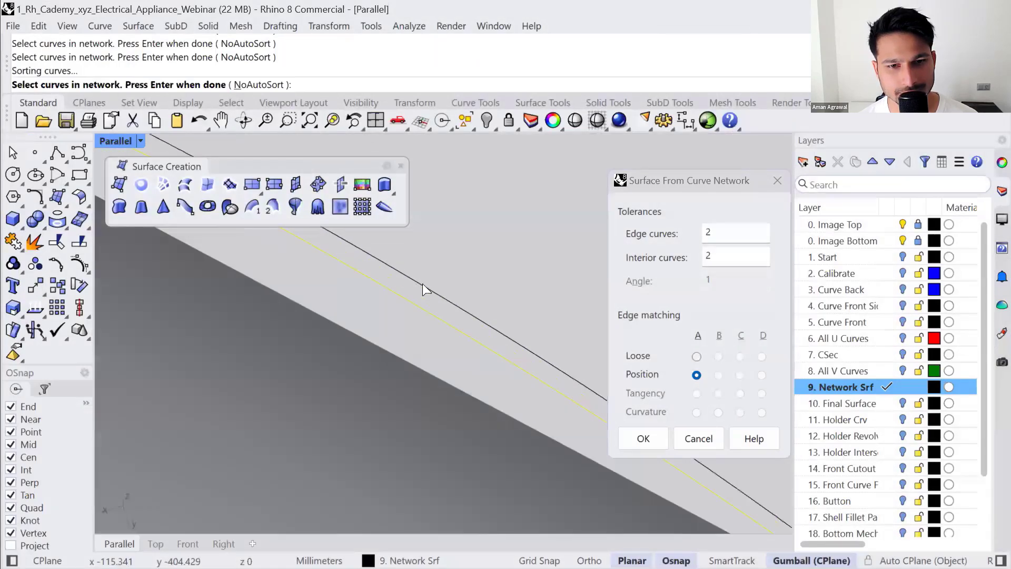
{"action": "left_click_drag", "start_coordinate": [727, 233], "coordinate": [692, 236]}
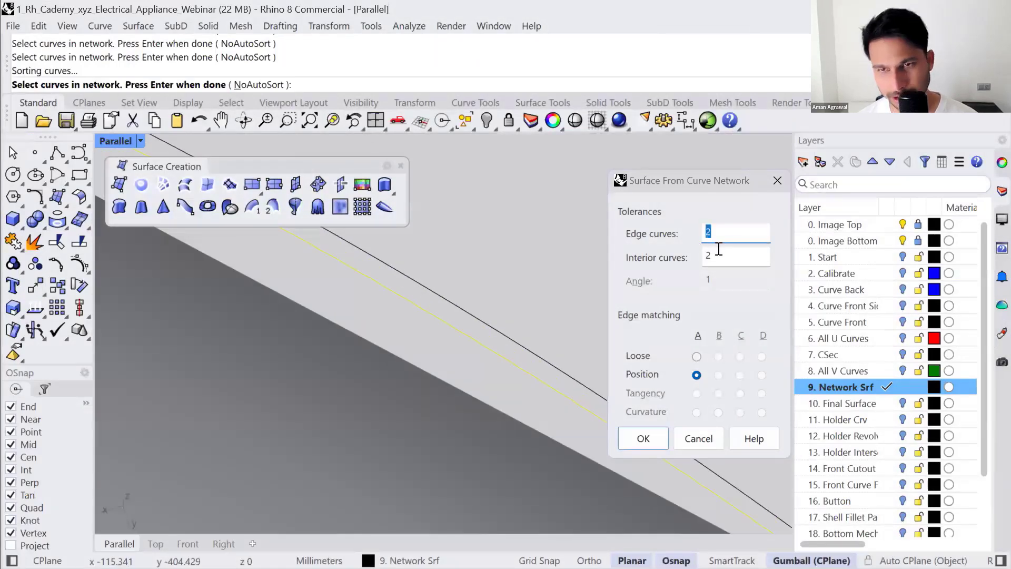
{"action": "type", "text": "1"}
{"action": "key", "text": "Tab"}
{"action": "type", "text": "1"}
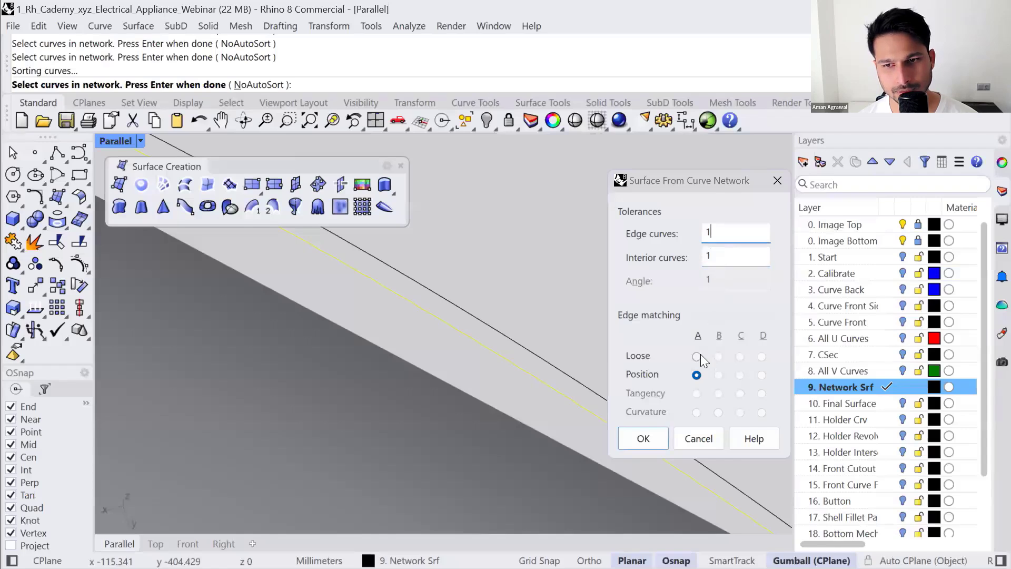
- Tighten the network surface's edge and interior curve tolerances to 0.1
{"action": "left_click_drag", "start_coordinate": [724, 232], "coordinate": [697, 231]}
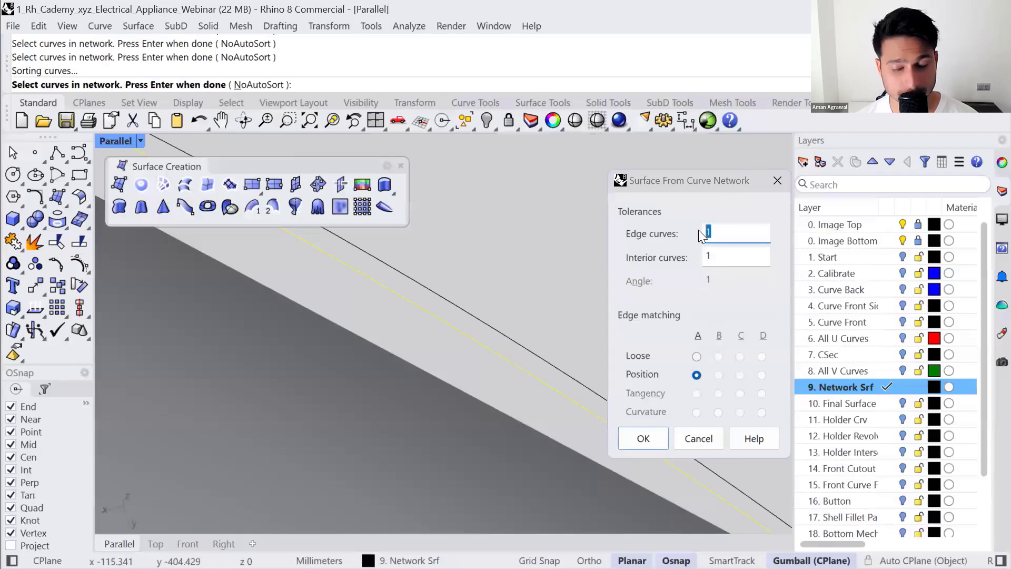
{"action": "type", "text": "0.1"}
{"action": "key", "text": "Tab"}
{"action": "type", "text": "0.1"}
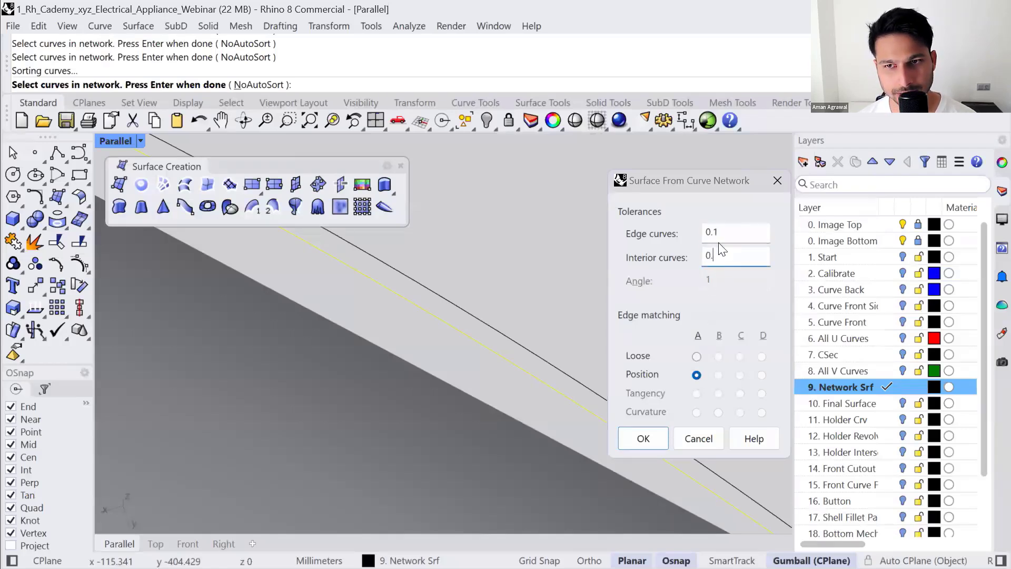
{"action": "scroll", "coordinate": [453, 292], "scroll_direction": "down", "scroll_amount": 8}
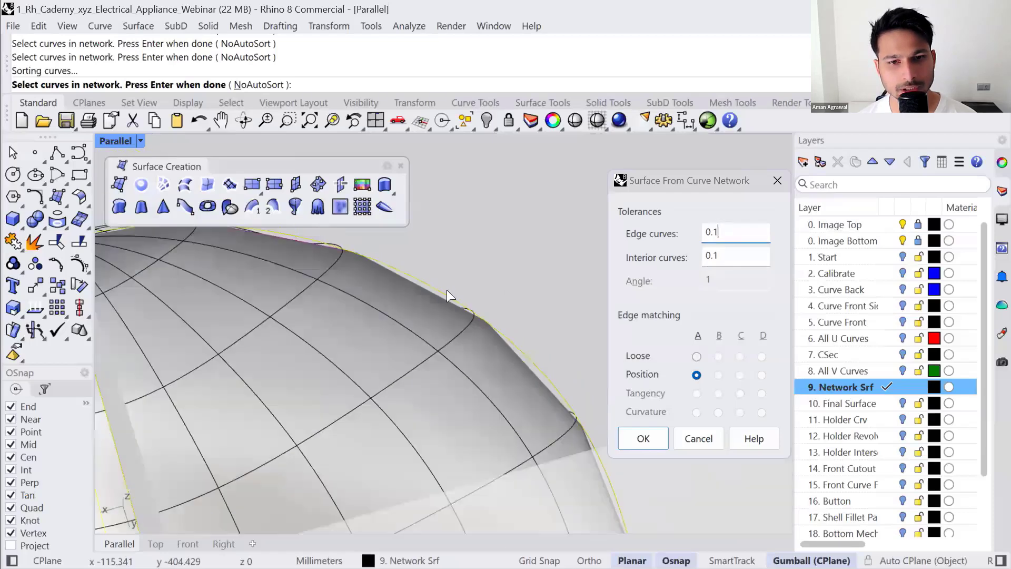
- Tighten the network surface's edge and interior curve tolerances to 0.01
{"action": "scroll", "coordinate": [445, 297], "scroll_direction": "up", "scroll_amount": 3}
{"action": "left_click", "coordinate": [713, 232]}
{"action": "type", "text": "0"}
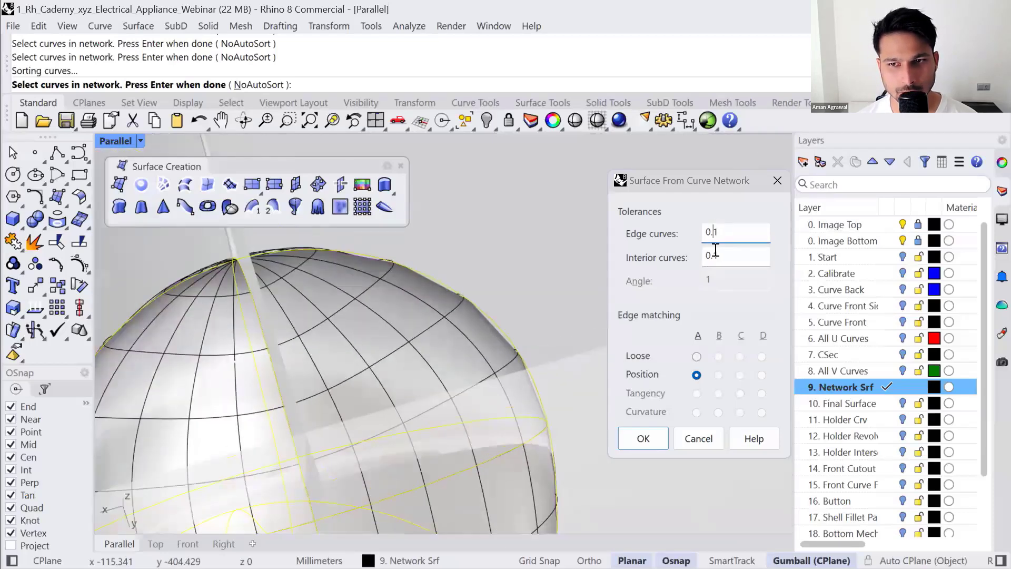
{"action": "left_click", "coordinate": [713, 256]}
{"action": "type", "text": "0"}
- Set the edge and interior curve tolerances to 0.001 and create the network surface
{"action": "left_click", "coordinate": [720, 232]}
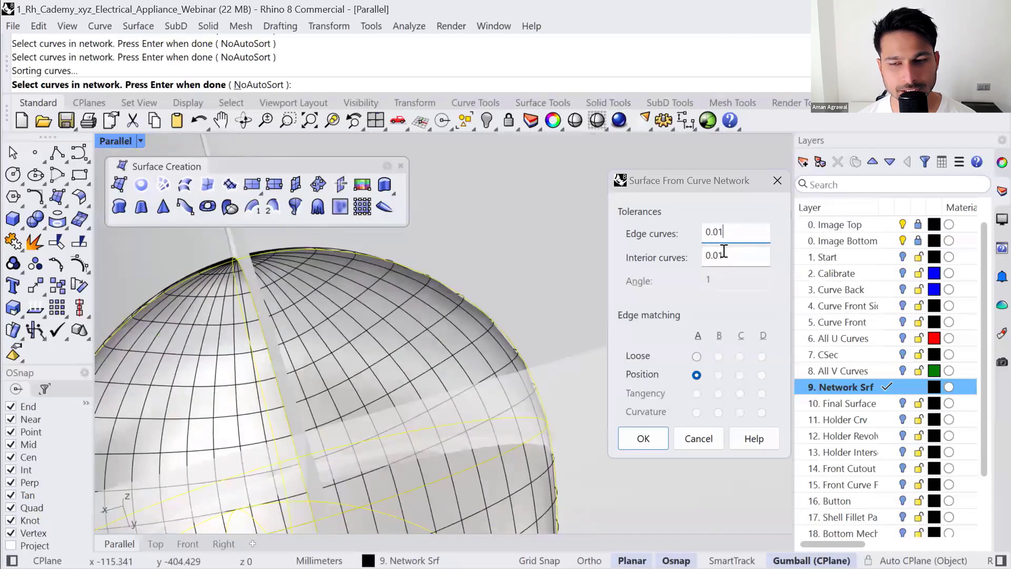
{"action": "type", "text": "0"}
{"action": "left_click", "coordinate": [720, 256]}
{"action": "type", "text": "0"}
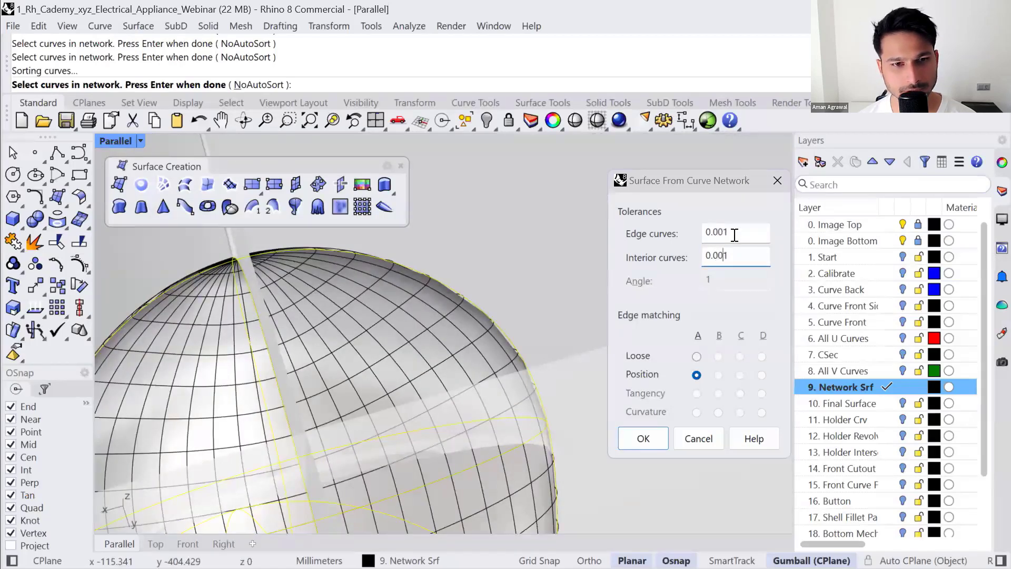
{"action": "left_click", "coordinate": [734, 232]}
{"action": "scroll", "coordinate": [473, 212], "scroll_direction": "down", "scroll_amount": 5}
{"action": "right_click_drag", "start_coordinate": [473, 211], "coordinate": [470, 310]}
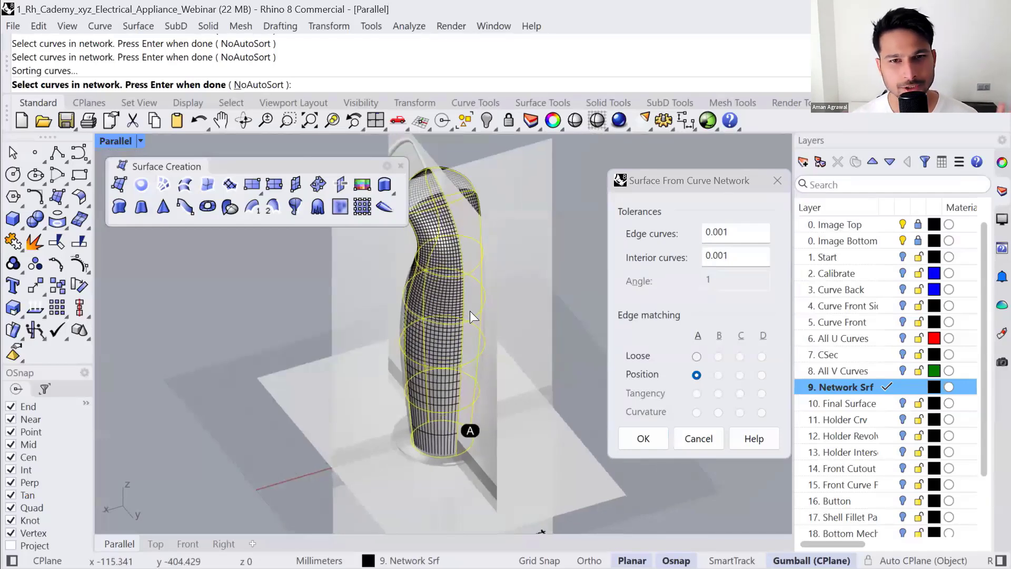
{"action": "double_click", "coordinate": [713, 233]}
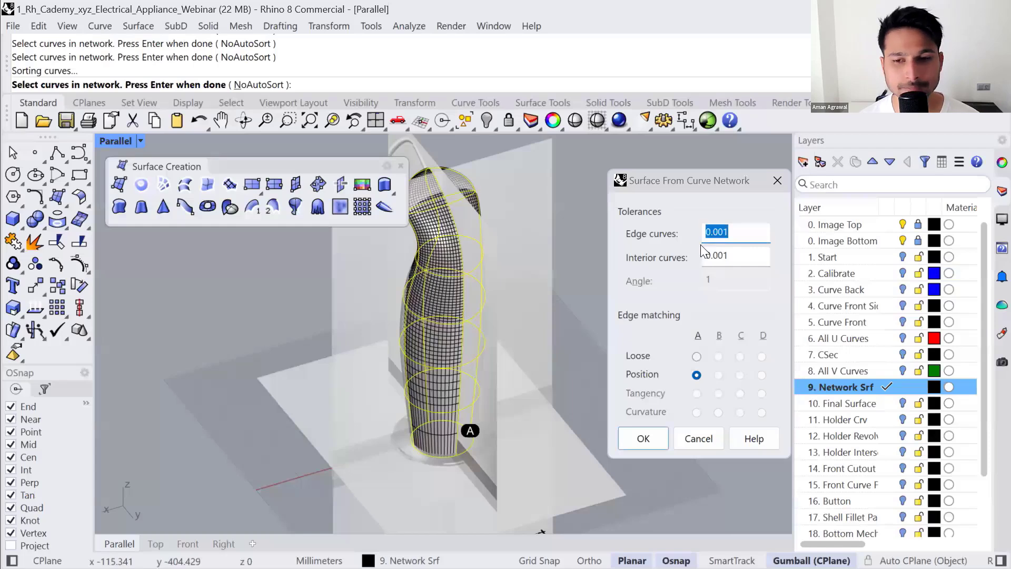
{"action": "left_click", "coordinate": [643, 441]}
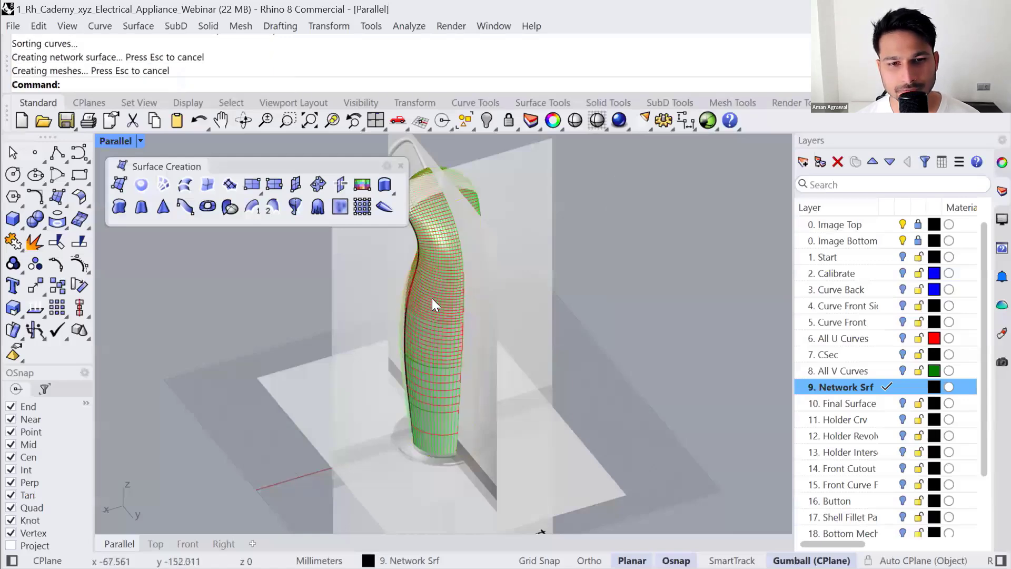
- Move the network surface clear of its source curves and turn on its control points
{"action": "left_click_drag", "start_coordinate": [388, 331], "coordinate": [531, 312]}
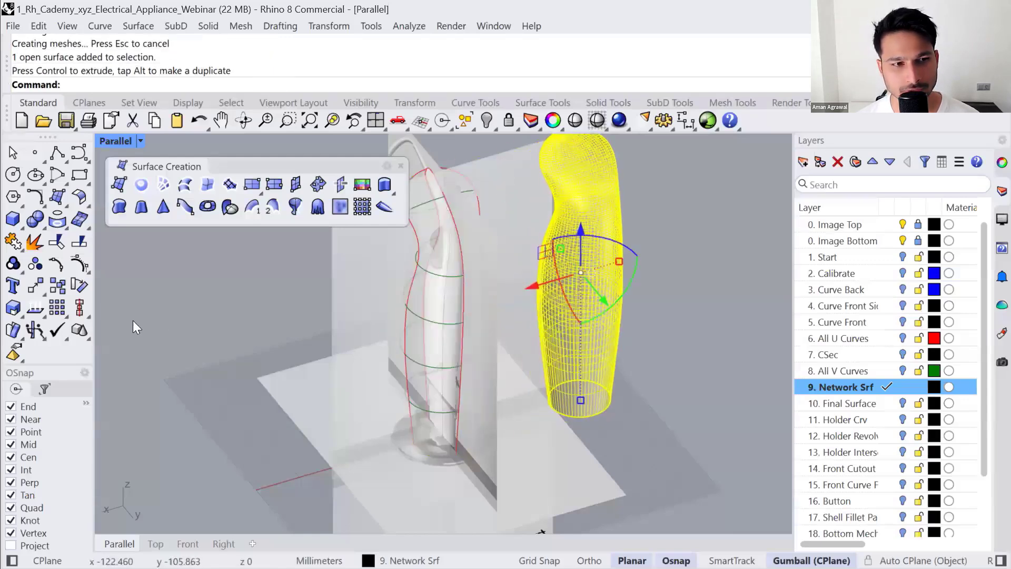
{"action": "left_click", "coordinate": [80, 264]}
{"action": "right_click_drag", "start_coordinate": [560, 357], "coordinate": [621, 335]}
- Select a horizontal band of control points around the surface's middle and try shifting them
{"action": "left_click_drag", "start_coordinate": [531, 246], "coordinate": [701, 303]}
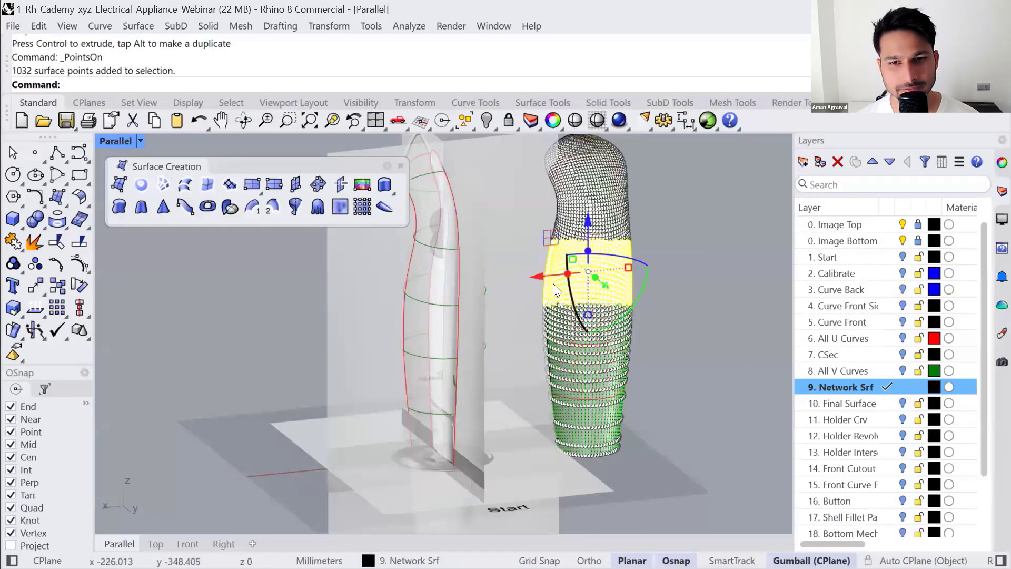
{"action": "right_click_drag", "start_coordinate": [596, 300], "coordinate": [611, 284]}
{"action": "left_click_drag", "start_coordinate": [607, 291], "coordinate": [624, 315]}
{"action": "left_click", "coordinate": [725, 389]}
{"action": "right_click_drag", "start_coordinate": [724, 387], "coordinate": [661, 336]}
- Undo the gumball moves and the creation of the network surface
{"action": "key", "text": "ctrl+z"}
{"action": "key", "text": "ctrl+z"}
{"action": "key", "text": "ctrl+z"}
{"action": "right_click_drag", "start_coordinate": [618, 361], "coordinate": [540, 484]}
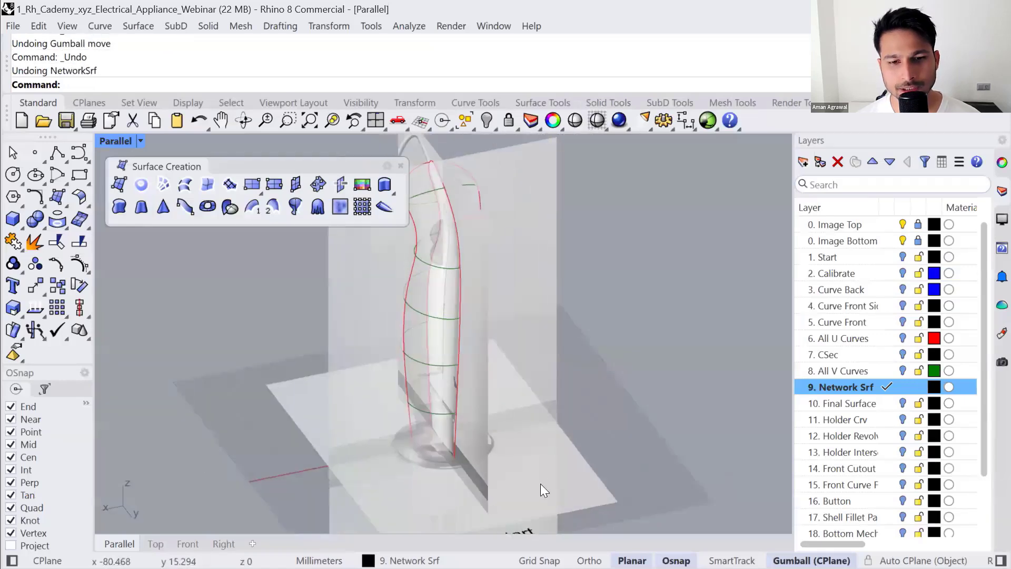
- Select all the handle curves again and start a network surface from them
{"action": "left_click_drag", "start_coordinate": [540, 483], "coordinate": [331, 136]}
{"action": "left_click", "coordinate": [184, 184]}
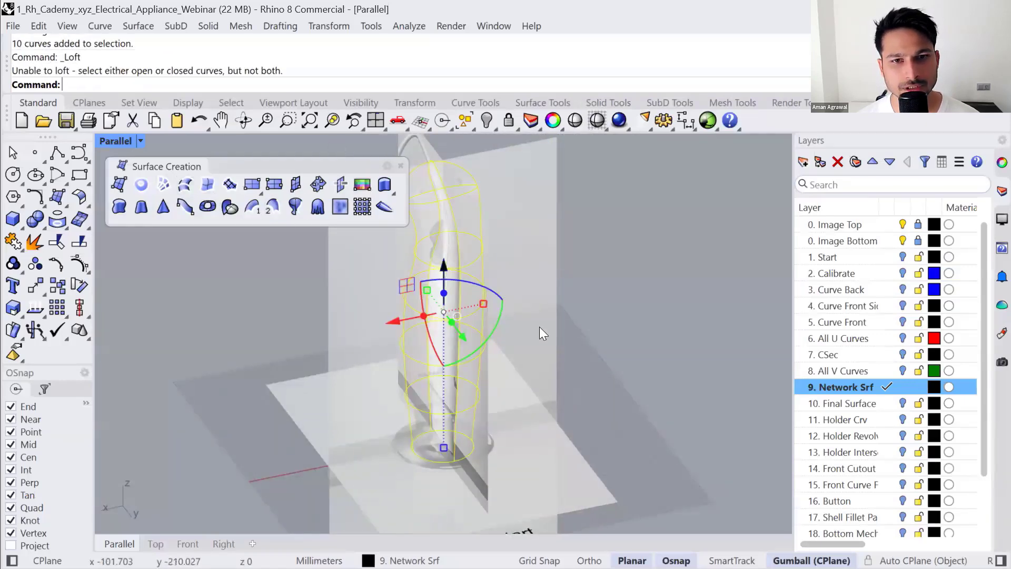
{"action": "left_click", "coordinate": [165, 191]}
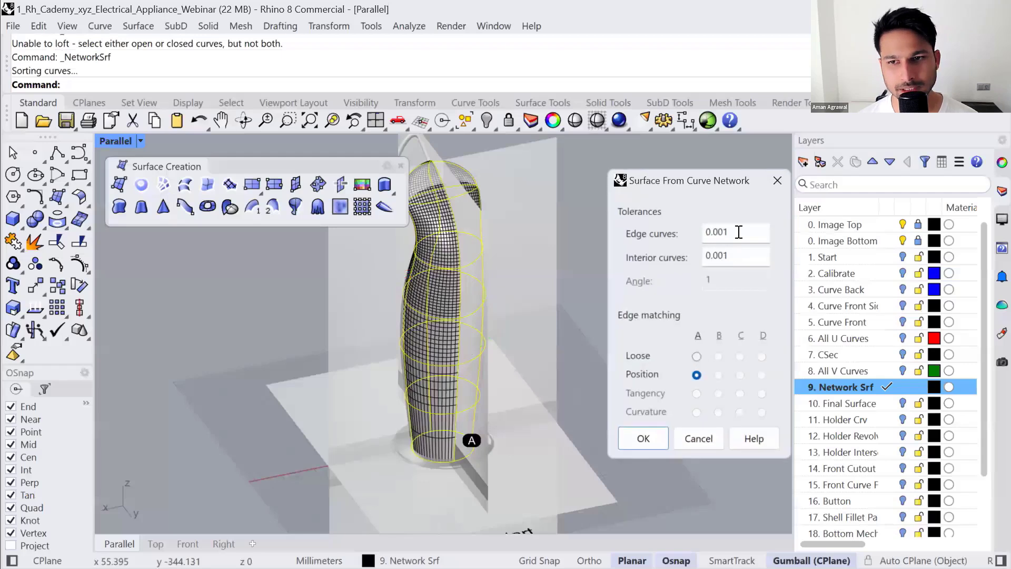
- Try a tolerance of 1 for both the edge and interior curves of the network surface
{"action": "type", "text": "1"}
{"action": "key", "text": "Tab"}
{"action": "type", "text": "1"}
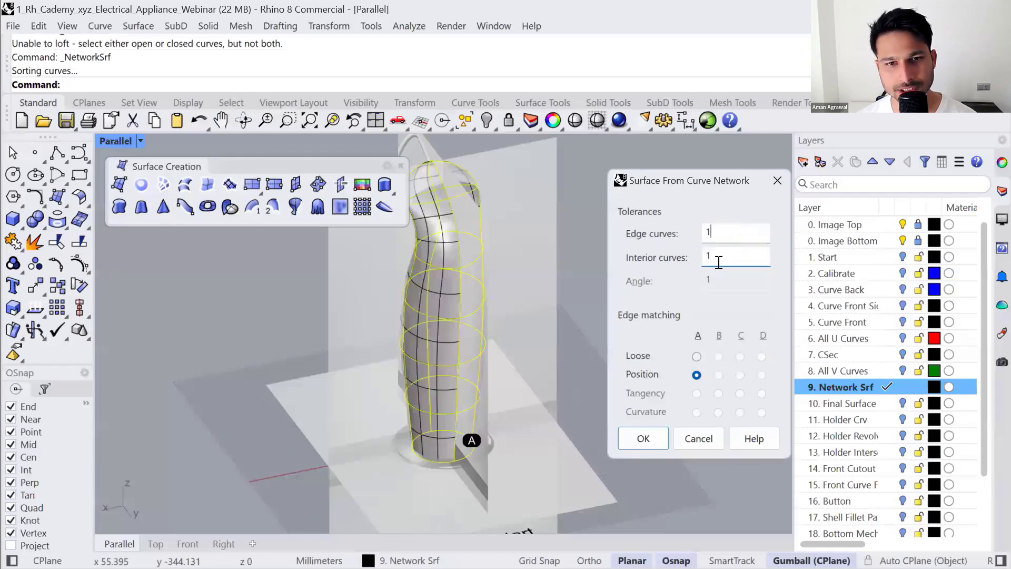
- Set both the interior and edge curve tolerances of the network surface to 2
{"action": "left_click_drag", "start_coordinate": [720, 257], "coordinate": [669, 261]}
{"action": "type", "text": "2"}
{"action": "left_click_drag", "start_coordinate": [720, 233], "coordinate": [687, 232]}
{"action": "type", "text": "2"}
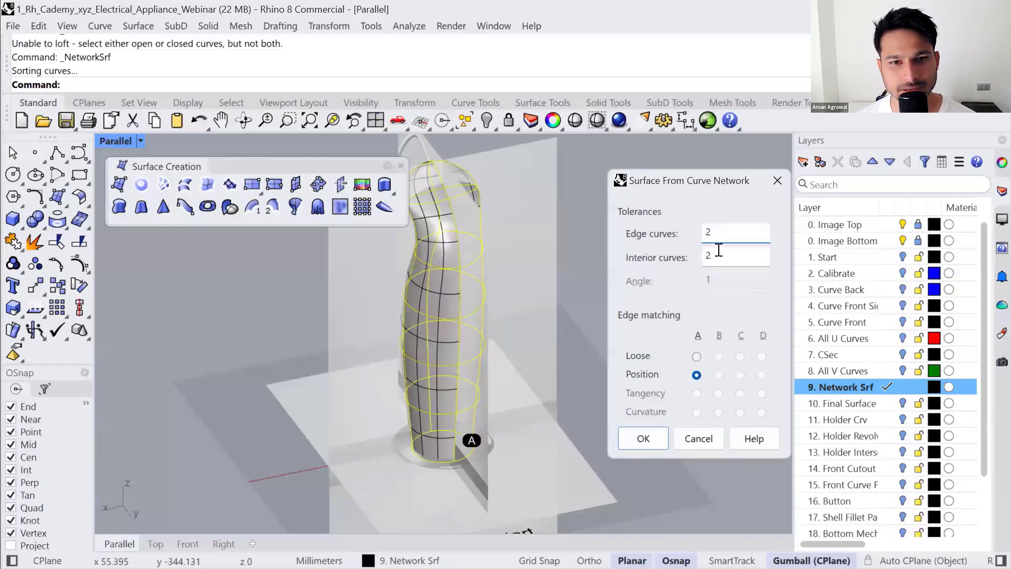
- Compare Loose and Position edge matching for edge A, then create the network surface with Loose matching and tolerances of 2
{"action": "left_click", "coordinate": [718, 251]}
{"action": "left_click", "coordinate": [697, 356]}
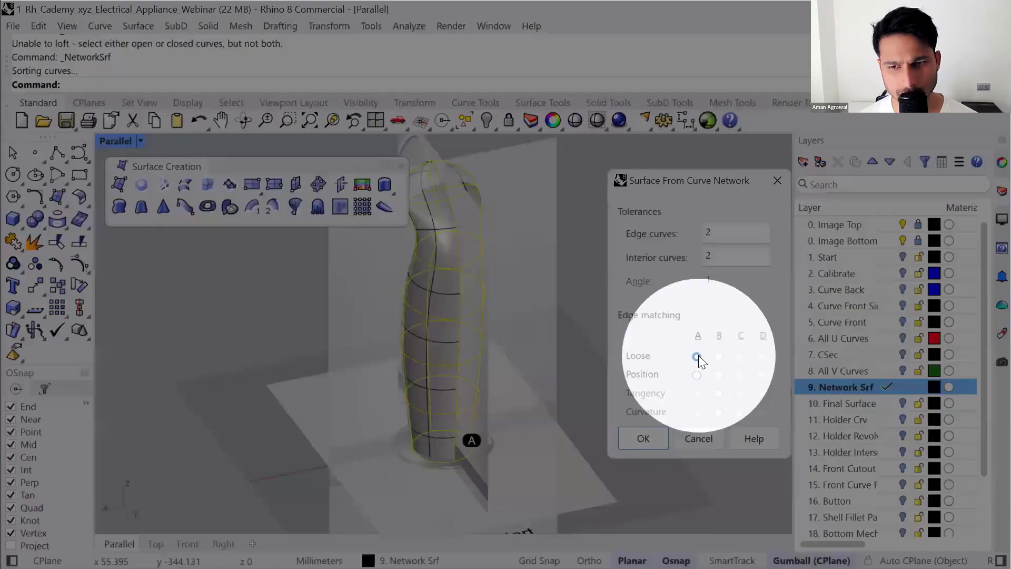
{"action": "left_click", "coordinate": [697, 375]}
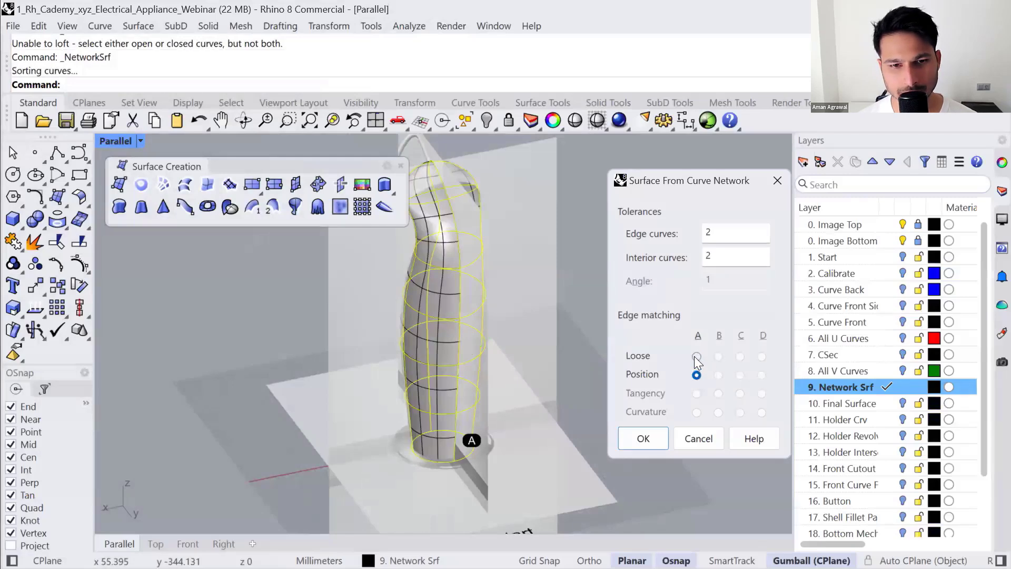
{"action": "left_click", "coordinate": [697, 357]}
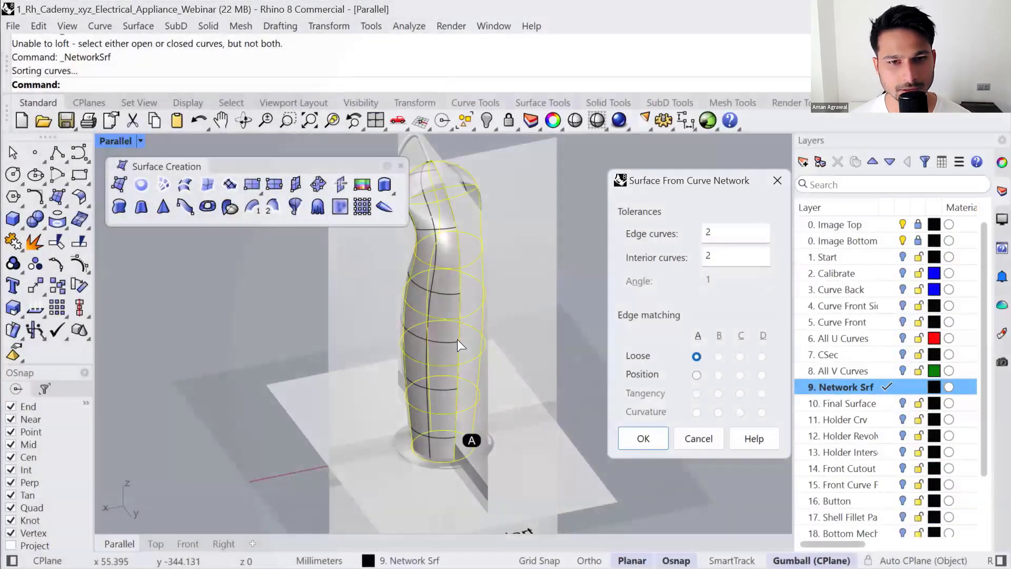
{"action": "right_click_drag", "start_coordinate": [458, 339], "coordinate": [580, 401]}
{"action": "left_click", "coordinate": [643, 438]}
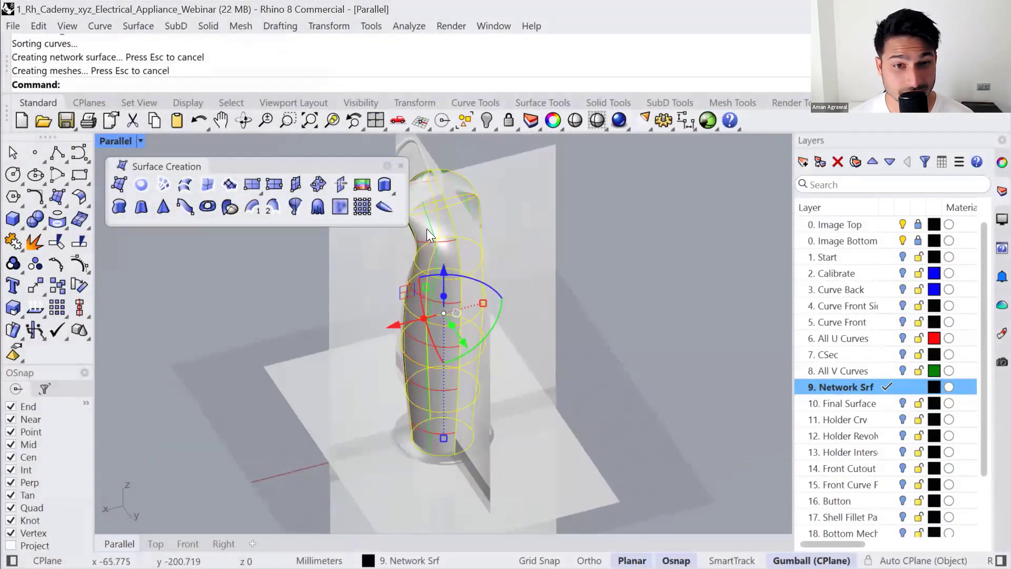
- Undo the network surface together with the preceding layer changes, and redo them all
{"action": "left_click", "coordinate": [450, 348]}
{"action": "key", "text": "ctrl+c"}
{"action": "key", "text": "ctrl+z"}
{"action": "key", "text": "ctrl+z"}
{"action": "key", "text": "ctrl+z"}
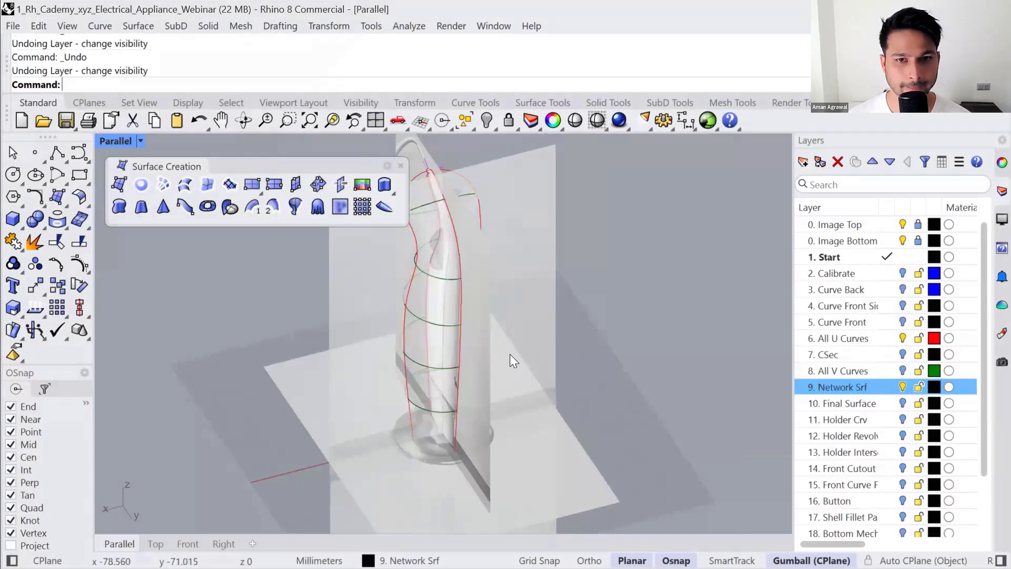
{"action": "key", "text": "ctrl+y"}
{"action": "key", "text": "ctrl+y"}
{"action": "key", "text": "ctrl+y"}
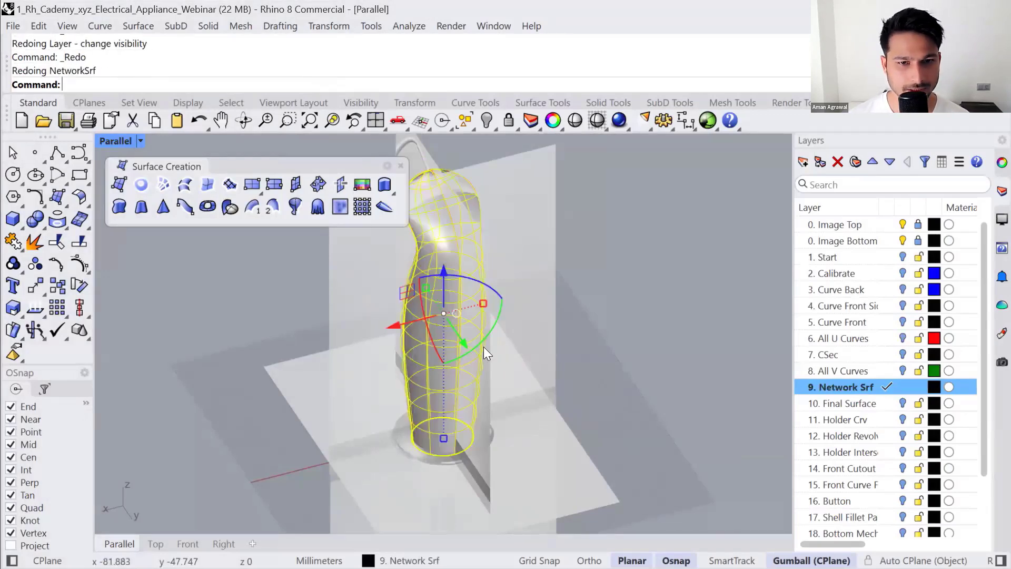
- Move the network surface sideways off its curves and turn on its control points
{"action": "key", "text": "Escape"}
{"action": "left_click", "coordinate": [426, 328]}
{"action": "left_click", "coordinate": [411, 344]}
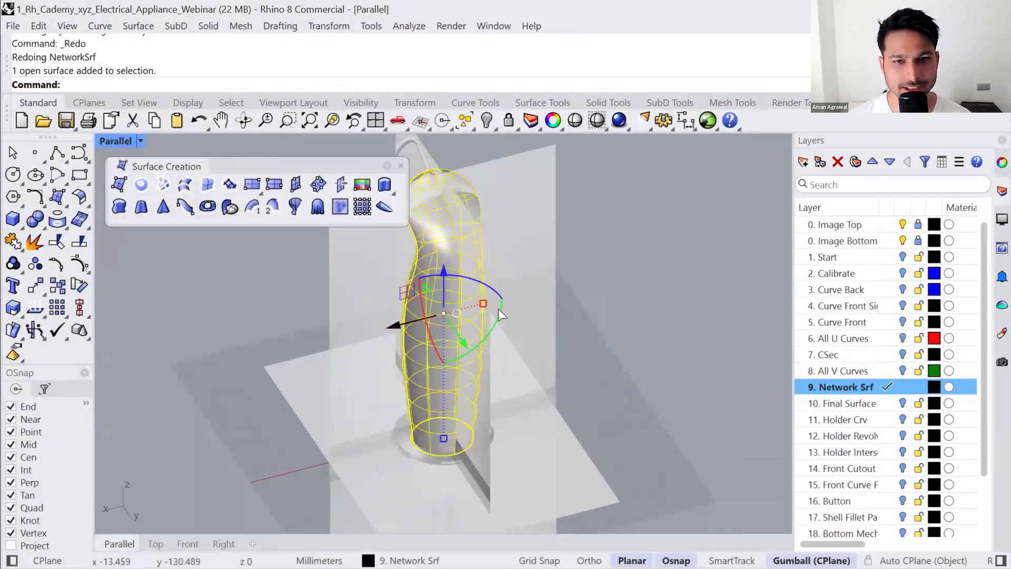
{"action": "left_click_drag", "start_coordinate": [499, 309], "coordinate": [545, 293]}
{"action": "left_click", "coordinate": [81, 263]}
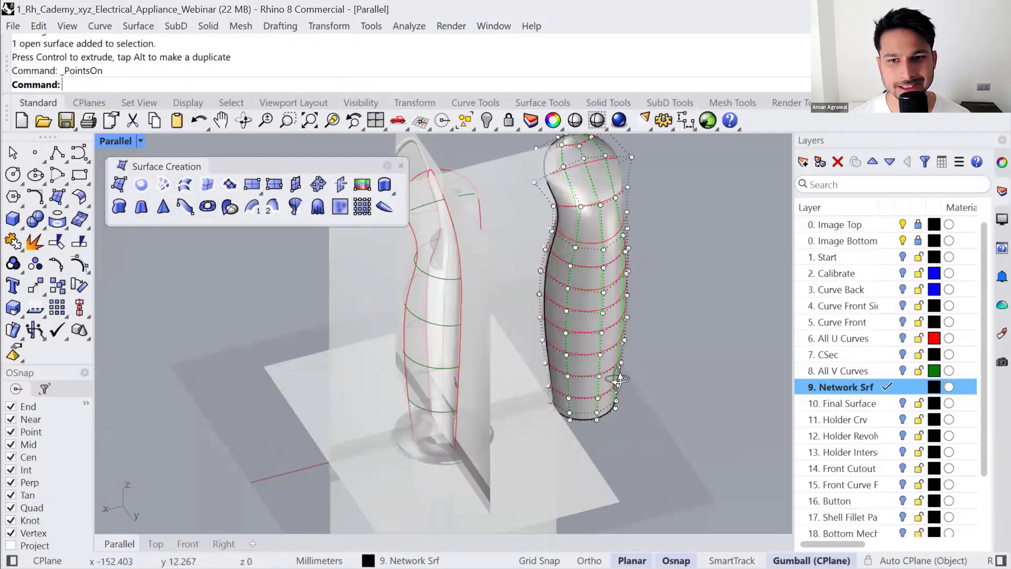
- Try pulling one control point on the body's front outward, and undo both that move and the surface's move
{"action": "right_click_drag", "start_coordinate": [617, 380], "coordinate": [630, 273]}
{"action": "left_click", "coordinate": [604, 275]}
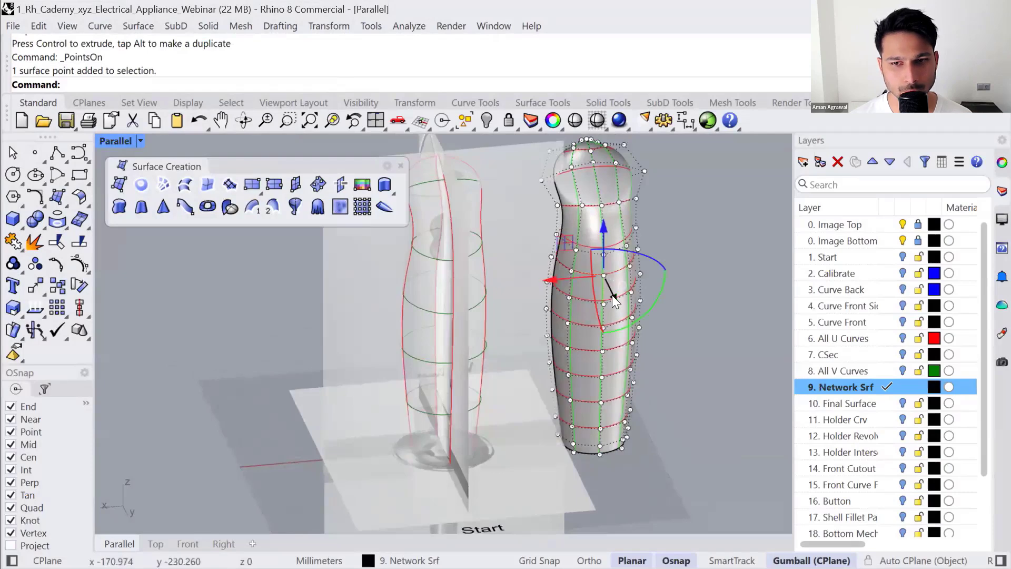
{"action": "left_click_drag", "start_coordinate": [613, 297], "coordinate": [668, 377]}
{"action": "key", "text": "ctrl+z"}
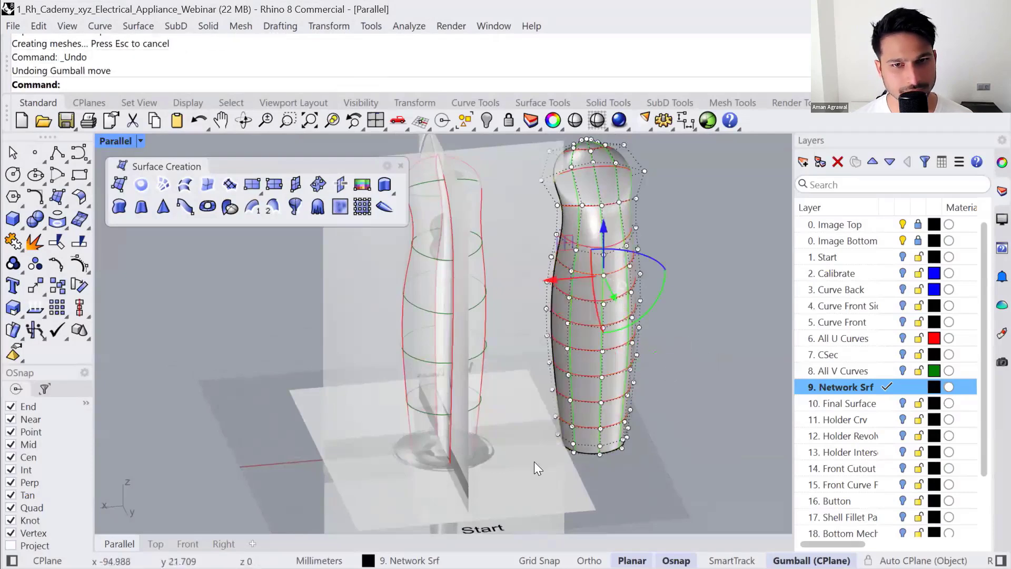
{"action": "key", "text": "ctrl+z"}
- In the Right view, turn on the surface's control points and nudge two rows of points along the neck's outer bend
{"action": "left_click", "coordinate": [223, 544]}
{"action": "scroll", "coordinate": [411, 382], "scroll_direction": "down", "scroll_amount": 6}
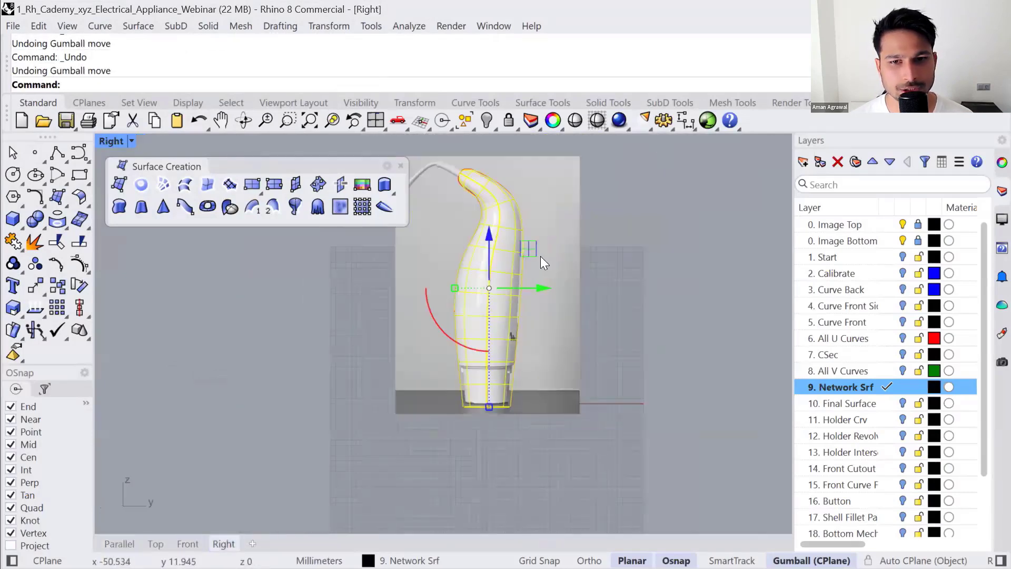
{"action": "right_click_drag", "start_coordinate": [531, 237], "coordinate": [529, 279]}
{"action": "scroll", "coordinate": [529, 279], "scroll_direction": "up", "scroll_amount": 2}
{"action": "scroll", "coordinate": [496, 203], "scroll_direction": "up", "scroll_amount": 4}
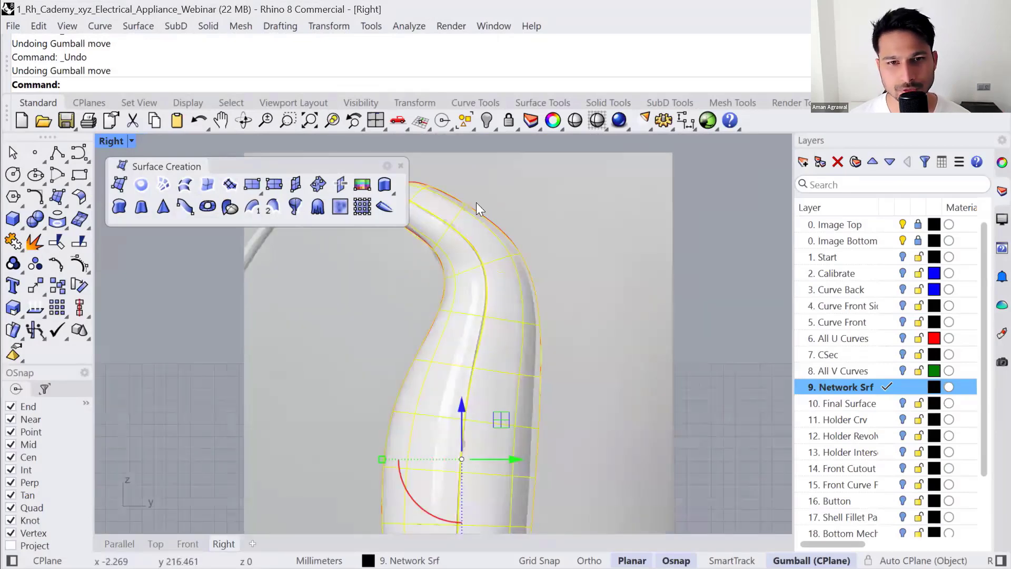
{"action": "scroll", "coordinate": [498, 231], "scroll_direction": "down", "scroll_amount": 2}
{"action": "left_click", "coordinate": [78, 287]}
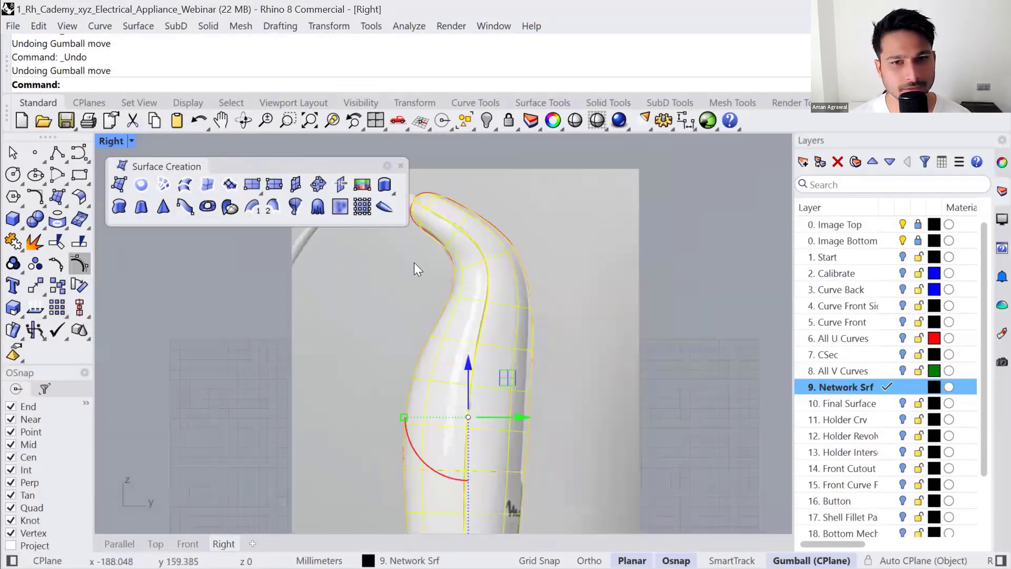
{"action": "scroll", "coordinate": [448, 232], "scroll_direction": "up", "scroll_amount": 3}
{"action": "left_click_drag", "start_coordinate": [472, 181], "coordinate": [501, 156]}
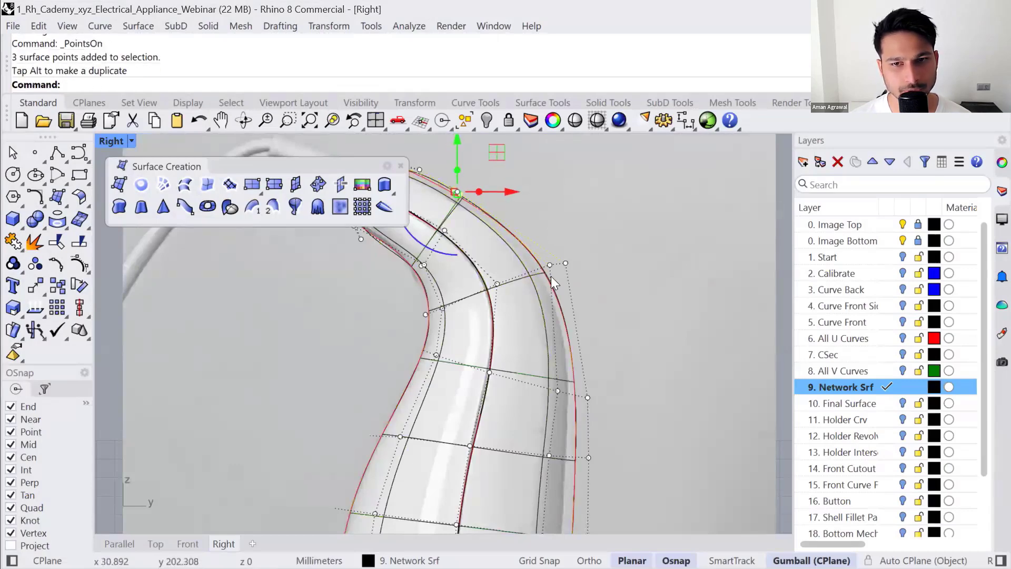
{"action": "mouse_move", "coordinate": [596, 250]}
{"action": "left_mouse_down"}
{"action": "mouse_move", "coordinate": [529, 304]}
{"action": "mouse_move", "coordinate": [609, 265]}
{"action": "left_mouse_up"}
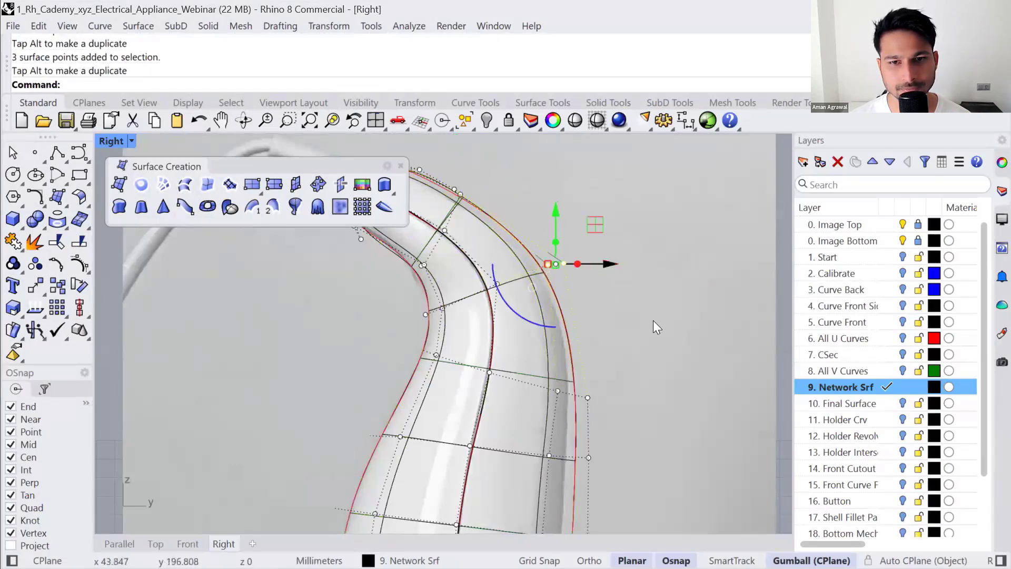
{"action": "left_click", "coordinate": [653, 321]}
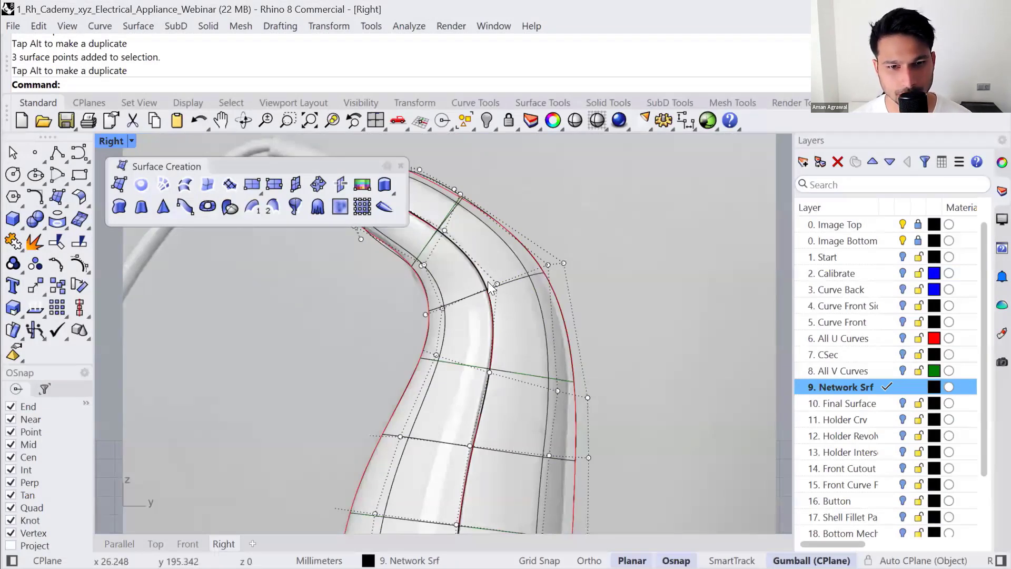
- Select the control points at the neck's inner bend, and undo the last gumball move back in the Parallel view
{"action": "right_click_drag", "start_coordinate": [373, 277], "coordinate": [389, 323]}
{"action": "left_click_drag", "start_coordinate": [356, 329], "coordinate": [406, 261]}
{"action": "left_click_drag", "start_coordinate": [409, 346], "coordinate": [478, 282]}
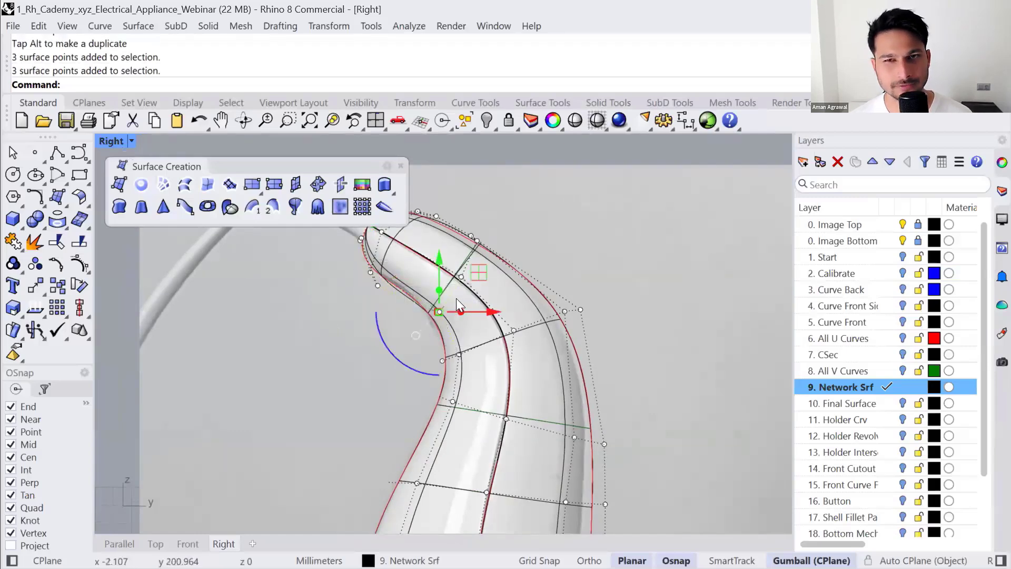
{"action": "left_click", "coordinate": [119, 544]}
{"action": "right_click_drag", "start_coordinate": [602, 318], "coordinate": [587, 342]}
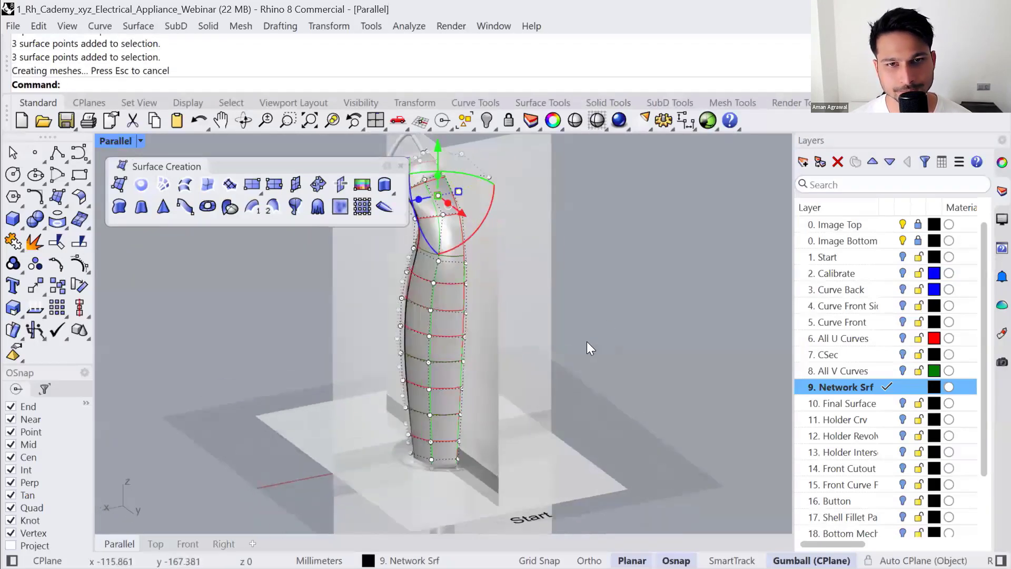
{"action": "key", "text": "ctrl+z"}
- Delete the network surface and switch from layer 9. Network Srf to 10. Final Surface as the current visible layer
{"action": "left_click", "coordinate": [450, 325]}
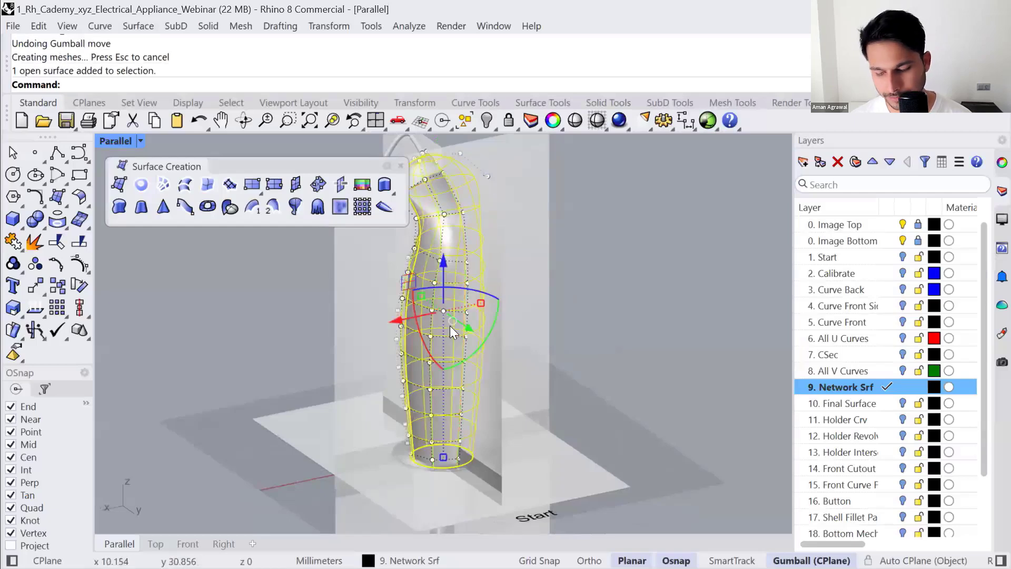
{"action": "key", "text": "Escape"}
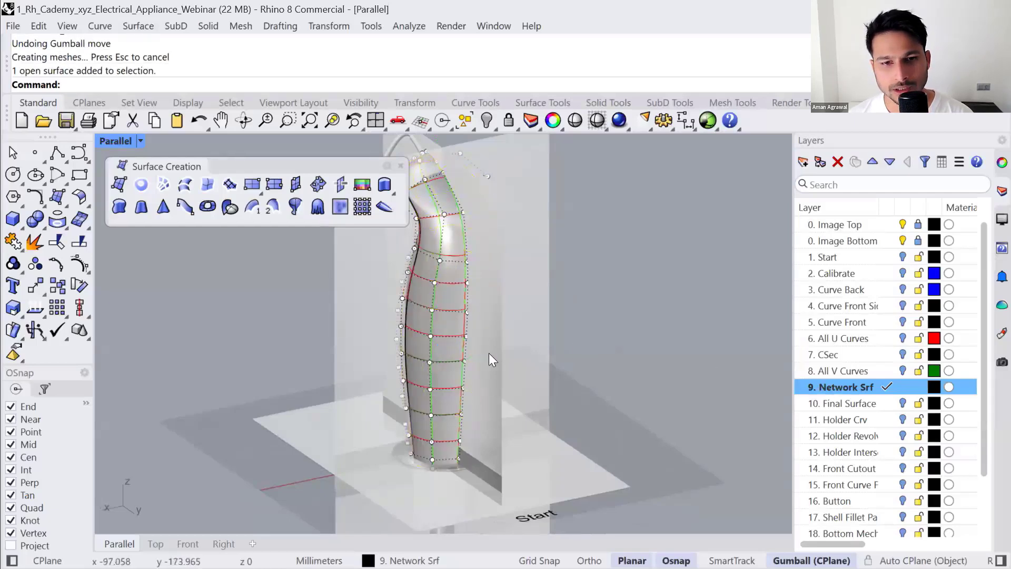
{"action": "key", "text": "Delete"}
{"action": "left_click", "coordinate": [893, 403]}
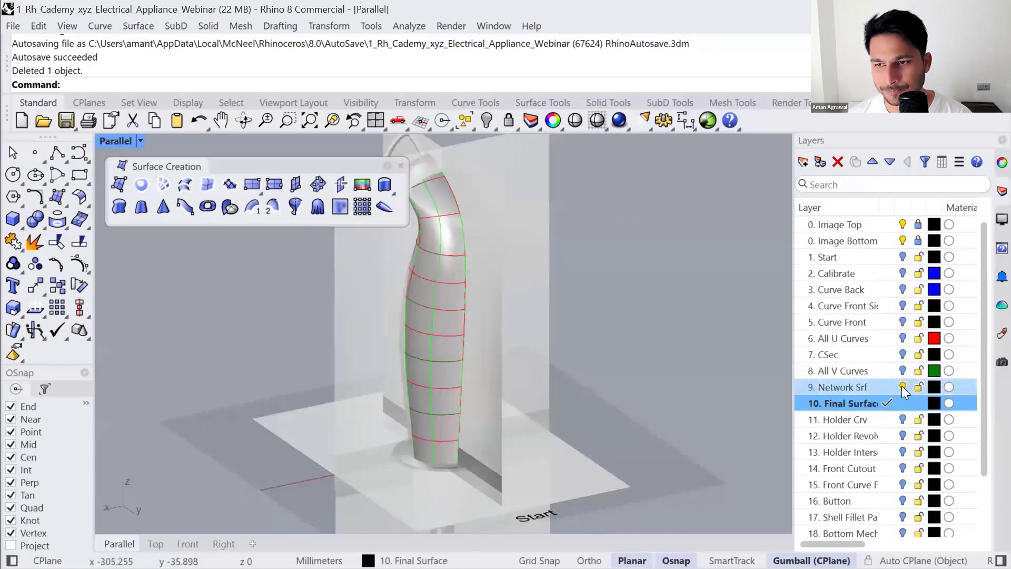
{"action": "left_click", "coordinate": [902, 387]}
- Show layer 11. Holder Crv in the Front view around the lower end of the final handle surface
{"action": "left_click", "coordinate": [446, 343]}
{"action": "scroll", "coordinate": [447, 344], "scroll_direction": "down", "scroll_amount": 2}
{"action": "key", "text": "Escape"}
{"action": "scroll", "coordinate": [447, 345], "scroll_direction": "down", "scroll_amount": 1}
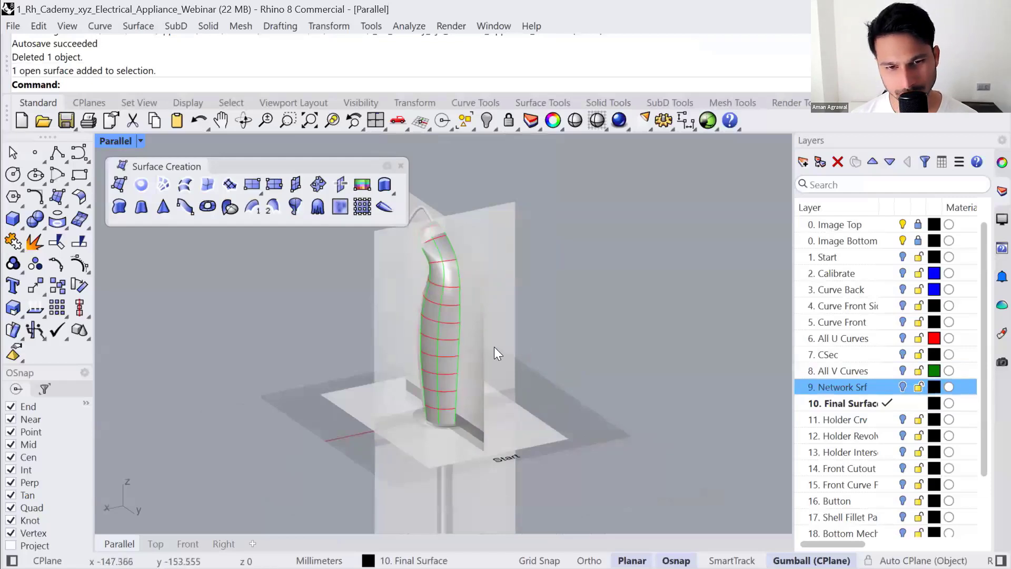
{"action": "right_click_drag", "start_coordinate": [494, 347], "coordinate": [422, 409]}
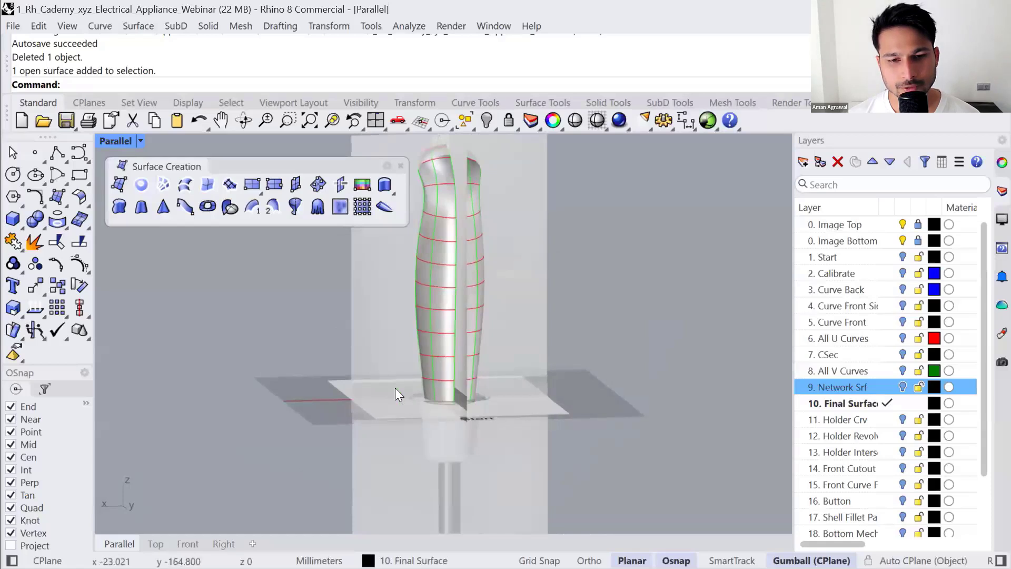
{"action": "left_click", "coordinate": [188, 544]}
{"action": "right_click_drag", "start_coordinate": [434, 477], "coordinate": [428, 350]}
{"action": "scroll", "coordinate": [421, 352], "scroll_direction": "up", "scroll_amount": 4}
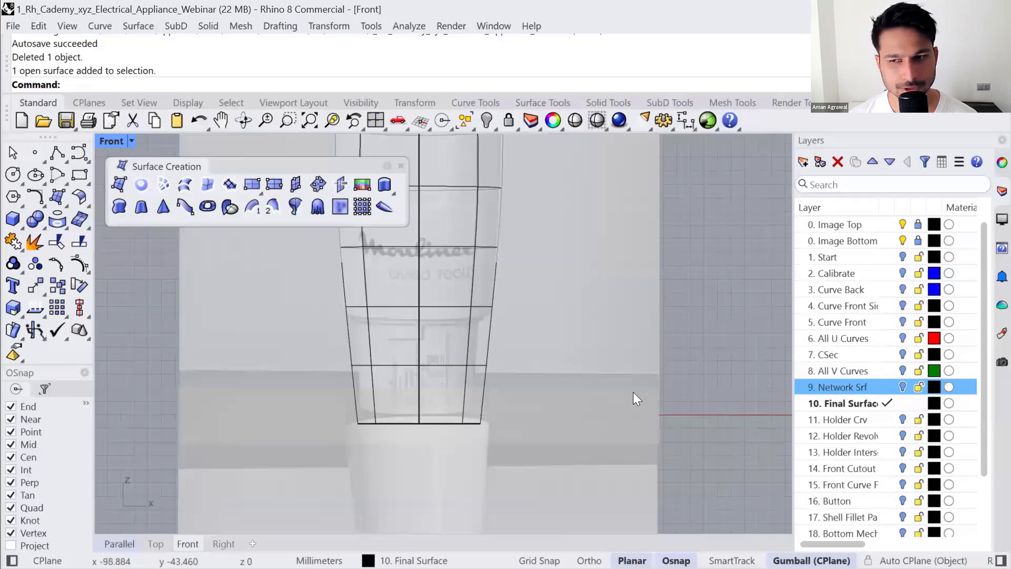
{"action": "left_click", "coordinate": [903, 420]}
{"action": "scroll", "coordinate": [522, 358], "scroll_direction": "up", "scroll_amount": 3}
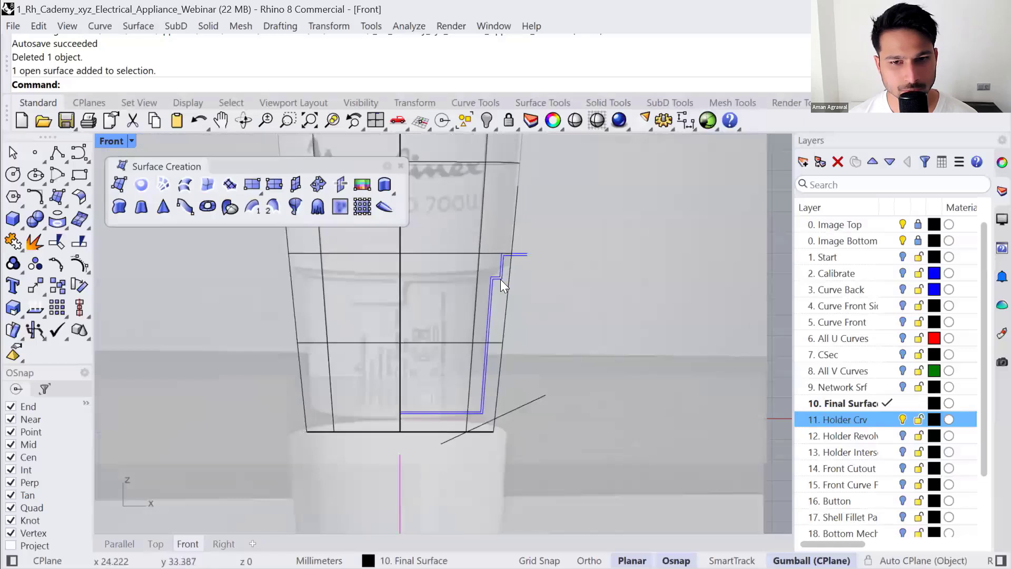
- Examine the stepped double profile curves of the blade holder against the reference image
{"action": "left_click", "coordinate": [500, 279]}
{"action": "left_click", "coordinate": [495, 273]}
{"action": "key", "text": "Escape"}
{"action": "scroll", "coordinate": [501, 279], "scroll_direction": "up", "scroll_amount": 4}
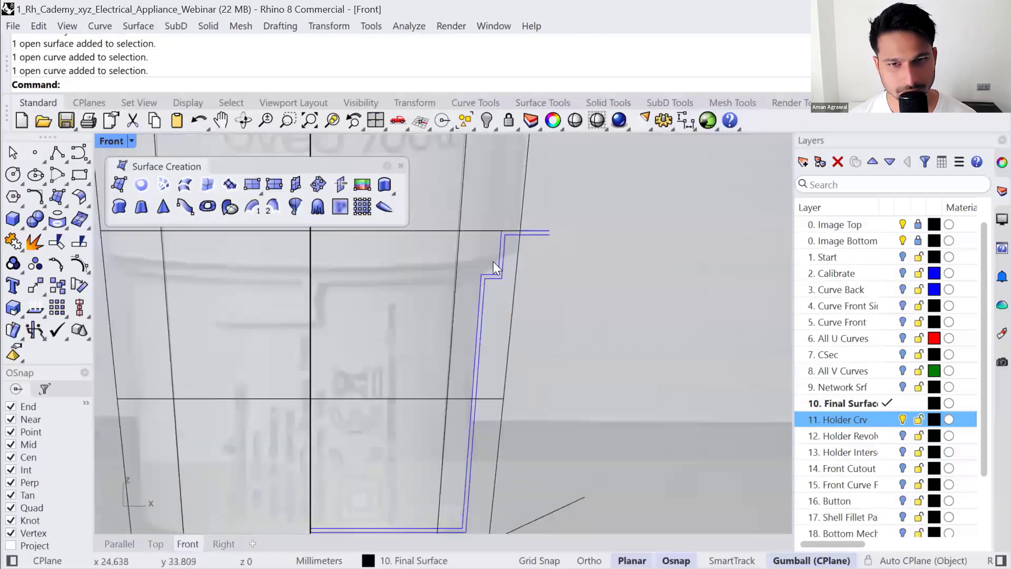
{"action": "left_click", "coordinate": [499, 260]}
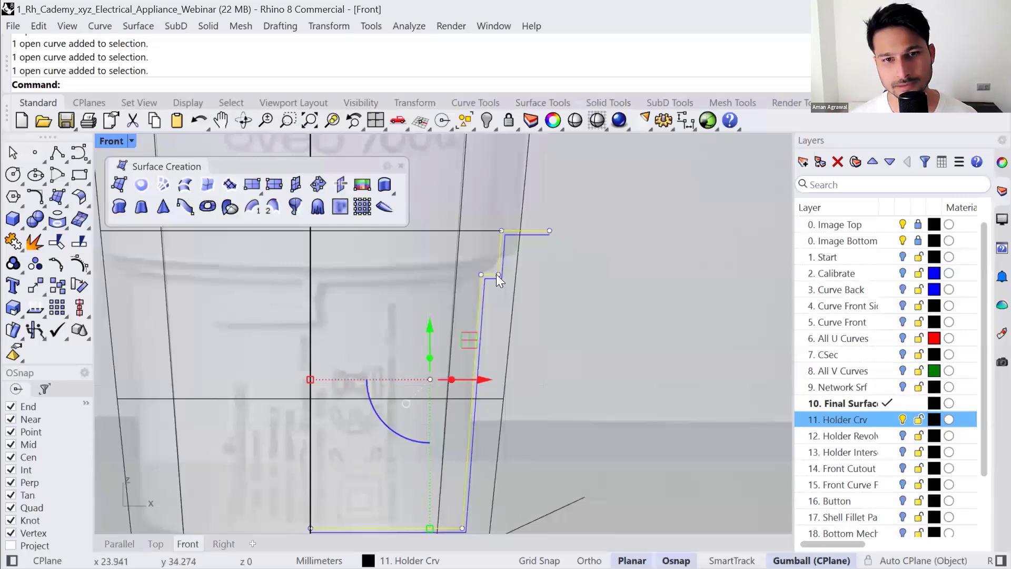
{"action": "scroll", "coordinate": [513, 276], "scroll_direction": "down", "scroll_amount": 6}
{"action": "left_click", "coordinate": [563, 435]}
- Examine the slanted line at the handle's lower edge, the holder profile and the vertical axis line below it
{"action": "right_click_drag", "start_coordinate": [562, 436], "coordinate": [591, 349]}
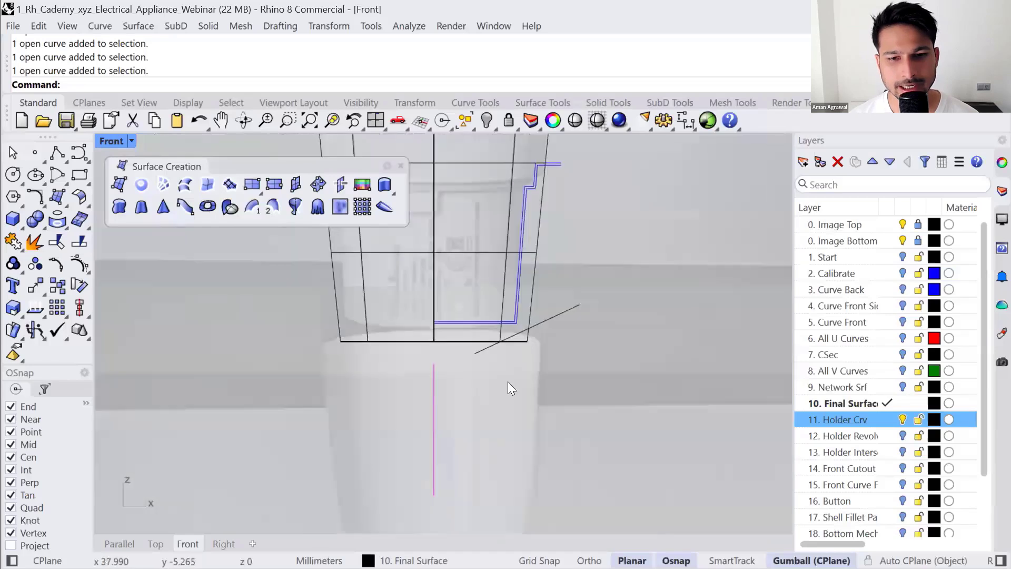
{"action": "right_click_drag", "start_coordinate": [508, 381], "coordinate": [490, 400]}
{"action": "left_click", "coordinate": [506, 348]}
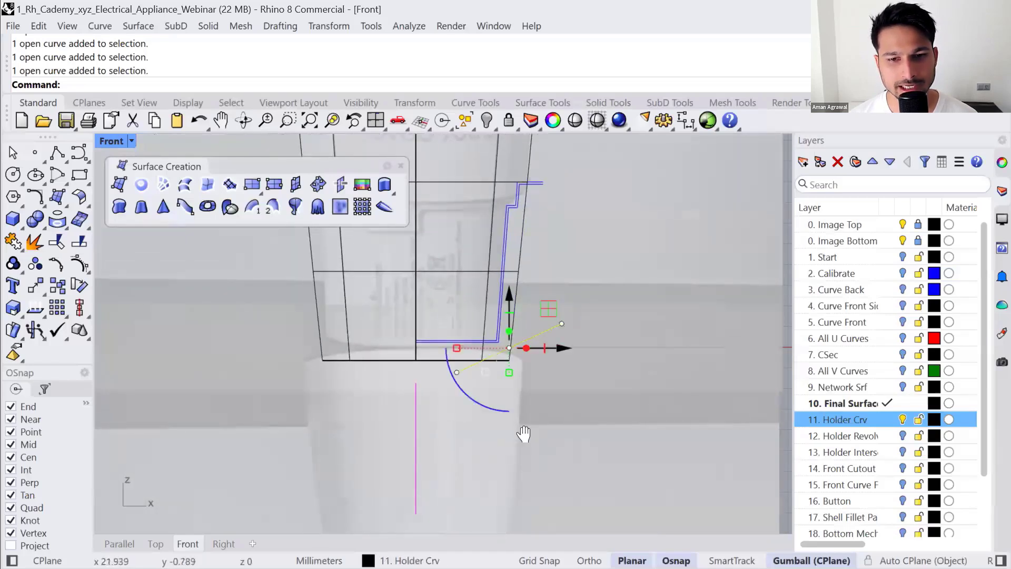
{"action": "right_click_drag", "start_coordinate": [523, 436], "coordinate": [487, 440]}
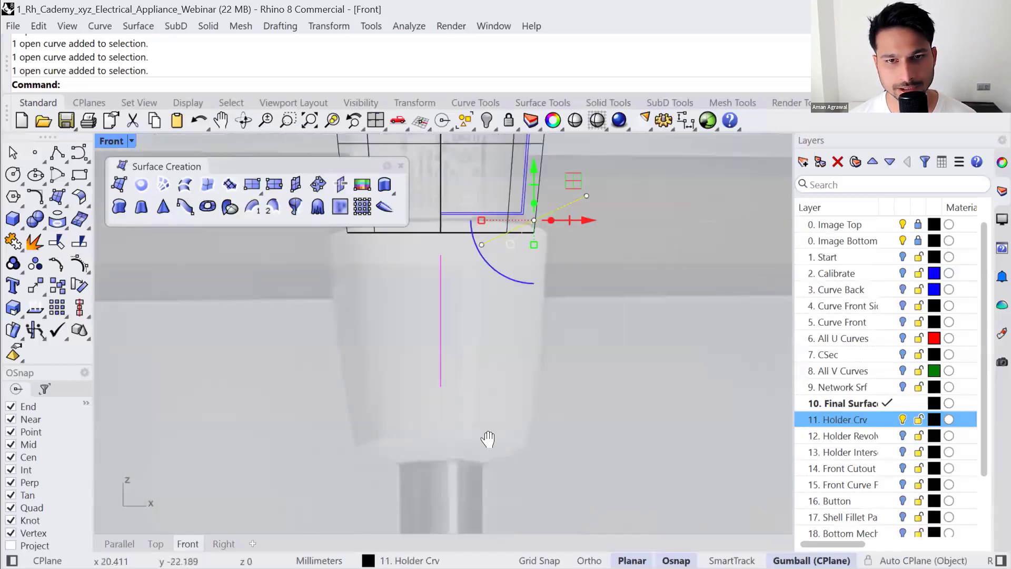
{"action": "left_click", "coordinate": [379, 420]}
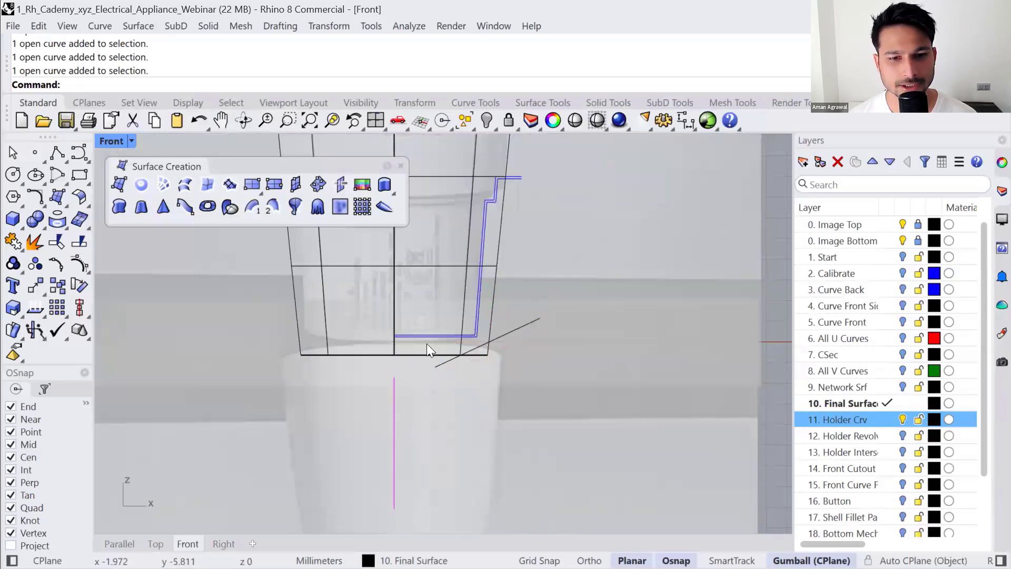
{"action": "left_click", "coordinate": [432, 335]}
{"action": "left_click", "coordinate": [395, 417]}
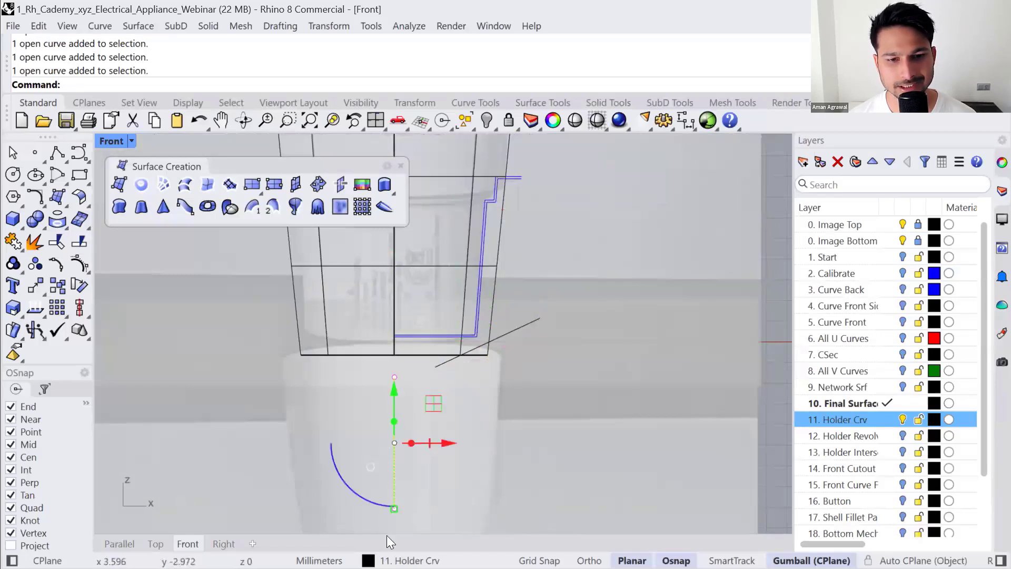
{"action": "left_click", "coordinate": [445, 432]}
- Examine the separate copy of the holder curves beside the handle in the Front and Parallel views
{"action": "scroll", "coordinate": [442, 363], "scroll_direction": "down", "scroll_amount": 8}
{"action": "right_click_drag", "start_coordinate": [533, 390], "coordinate": [384, 370]}
{"action": "scroll", "coordinate": [384, 370], "scroll_direction": "down", "scroll_amount": 2}
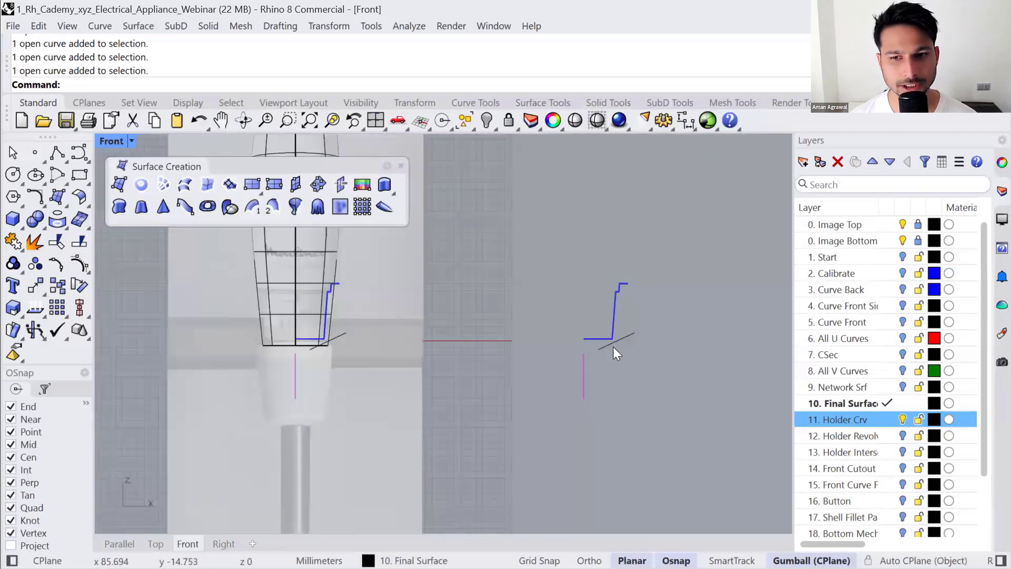
{"action": "scroll", "coordinate": [611, 348], "scroll_direction": "up", "scroll_amount": 10}
{"action": "right_click_drag", "start_coordinate": [643, 371], "coordinate": [455, 337]}
{"action": "scroll", "coordinate": [586, 337], "scroll_direction": "down", "scroll_amount": 6}
{"action": "right_click_drag", "start_coordinate": [586, 337], "coordinate": [740, 439]}
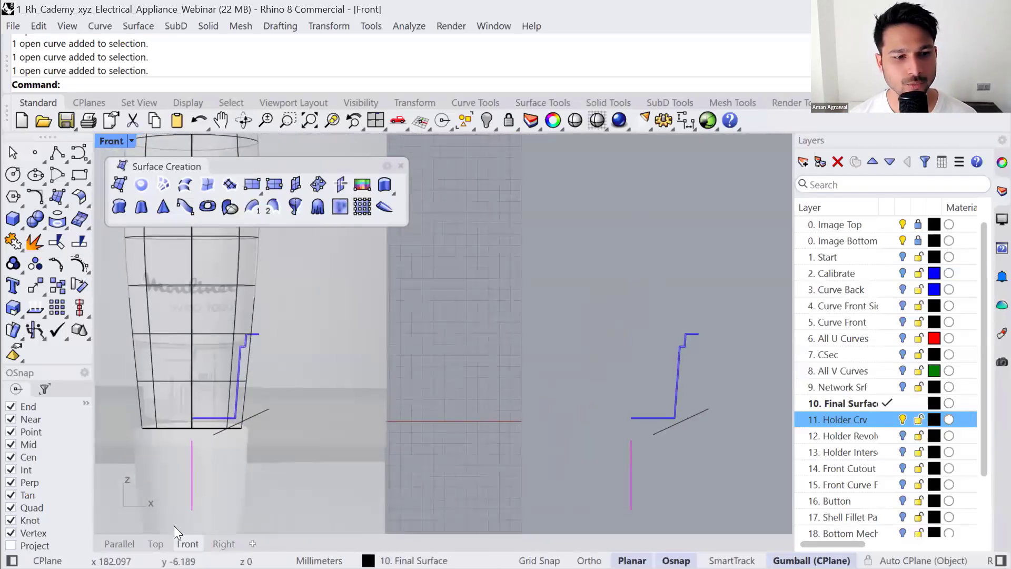
{"action": "left_click", "coordinate": [119, 543]}
{"action": "mouse_move", "coordinate": [369, 416]}
{"action": "right_mouse_down"}
{"action": "mouse_move", "coordinate": [420, 391]}
{"action": "mouse_move", "coordinate": [376, 431]}
{"action": "right_mouse_up"}
{"action": "scroll", "coordinate": [375, 427], "scroll_direction": "up", "scroll_amount": 9}
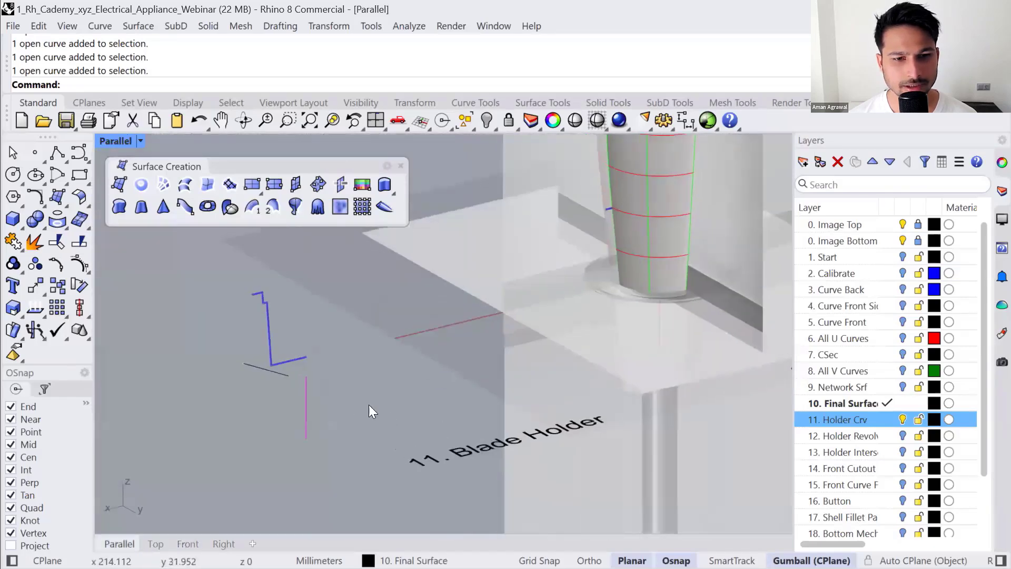
{"action": "scroll", "coordinate": [368, 404], "scroll_direction": "up", "scroll_amount": 4}
{"action": "right_click_drag", "start_coordinate": [328, 340], "coordinate": [494, 356], "text": "shift"}
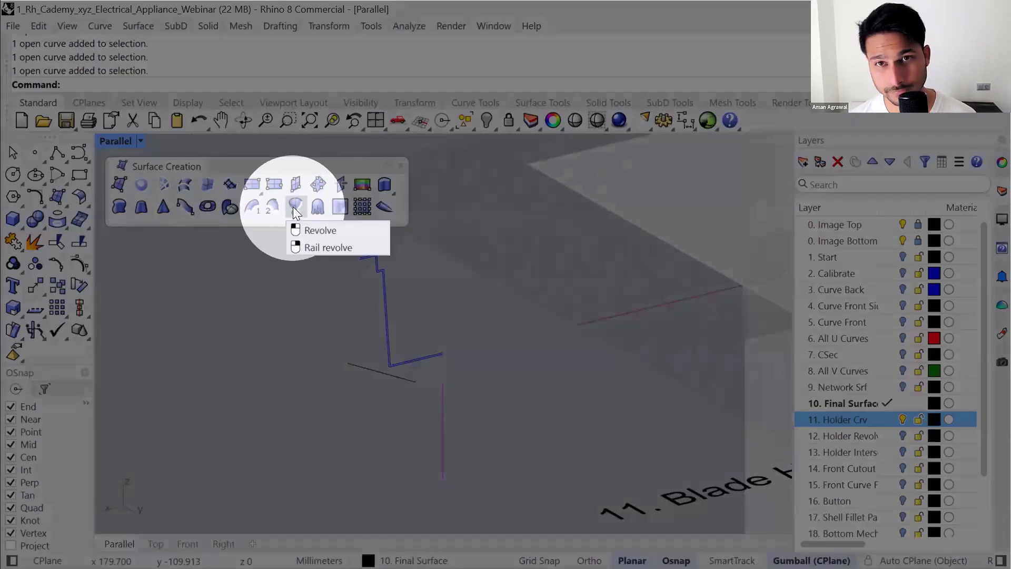
{"action": "left_click", "coordinate": [294, 206]}
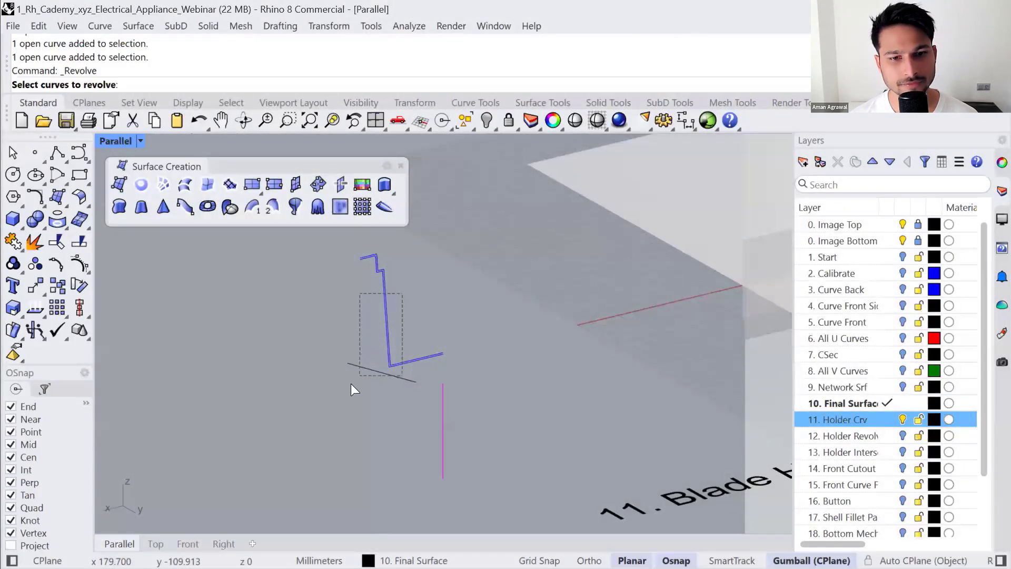
{"action": "left_click_drag", "start_coordinate": [351, 384], "coordinate": [350, 385]}
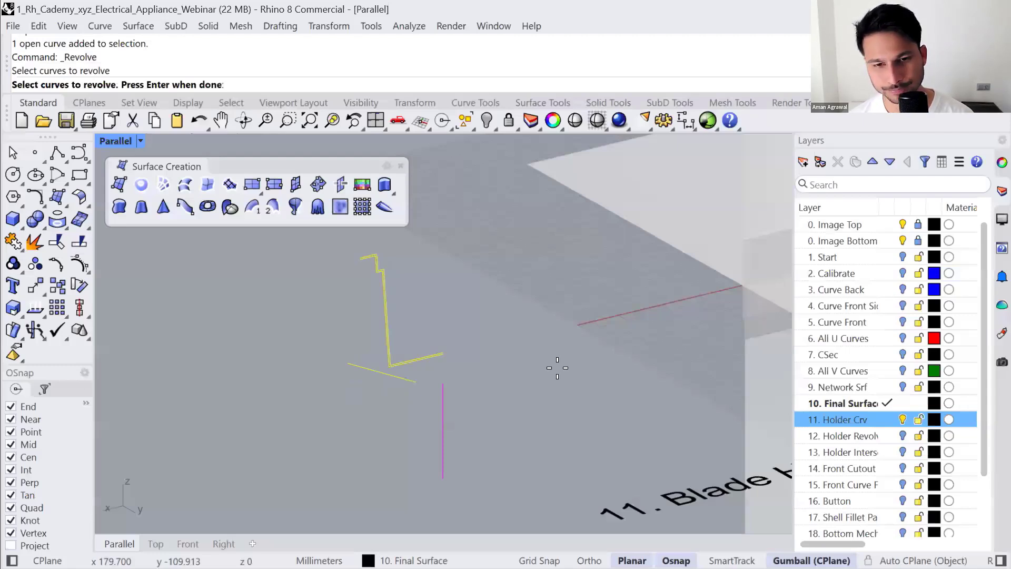
{"action": "key", "text": "Return"}
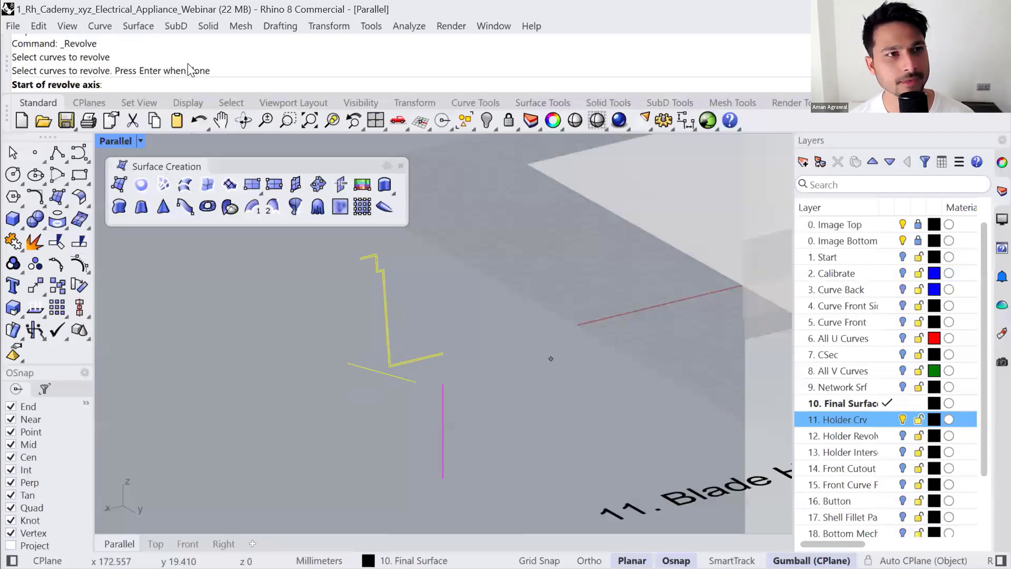
{"action": "left_click", "coordinate": [445, 453]}
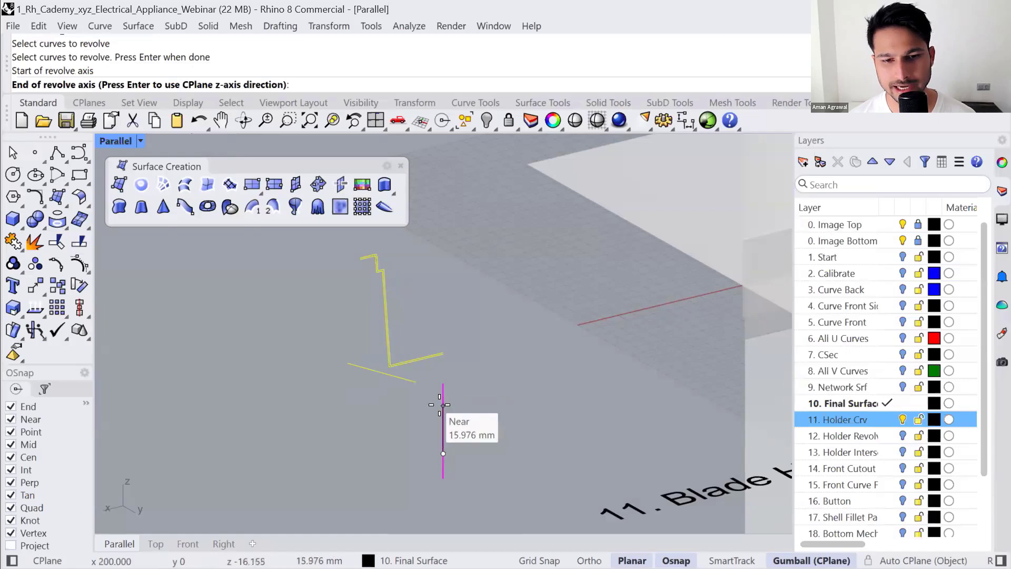
{"action": "left_click", "coordinate": [443, 408]}
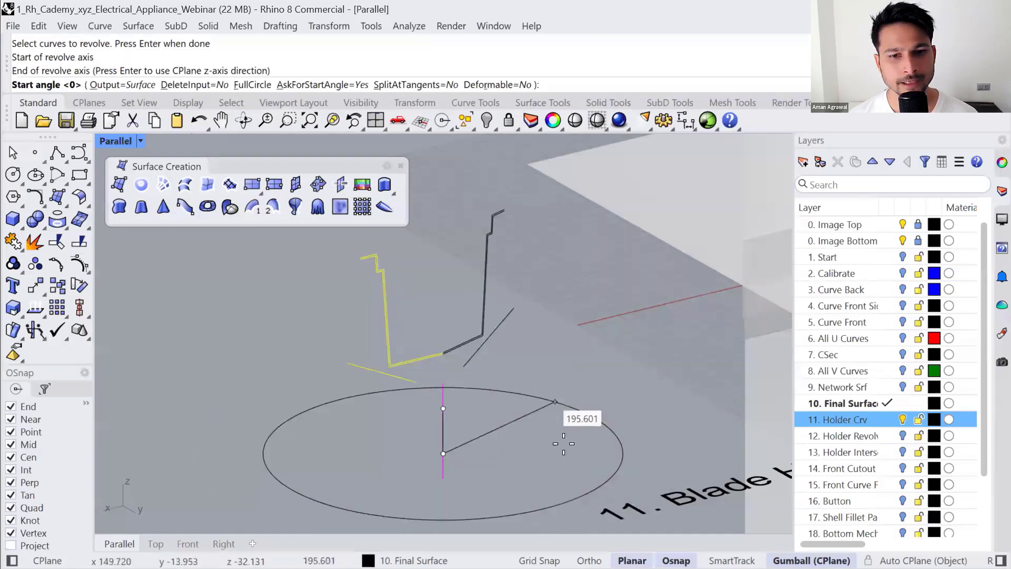
{"action": "left_click", "coordinate": [517, 485]}
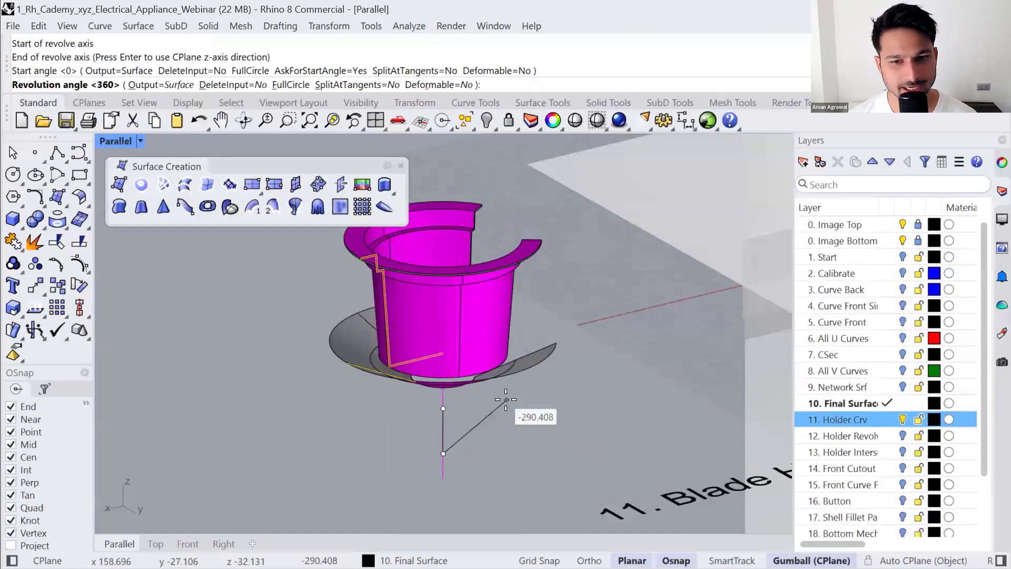
{"action": "key", "text": "Escape"}
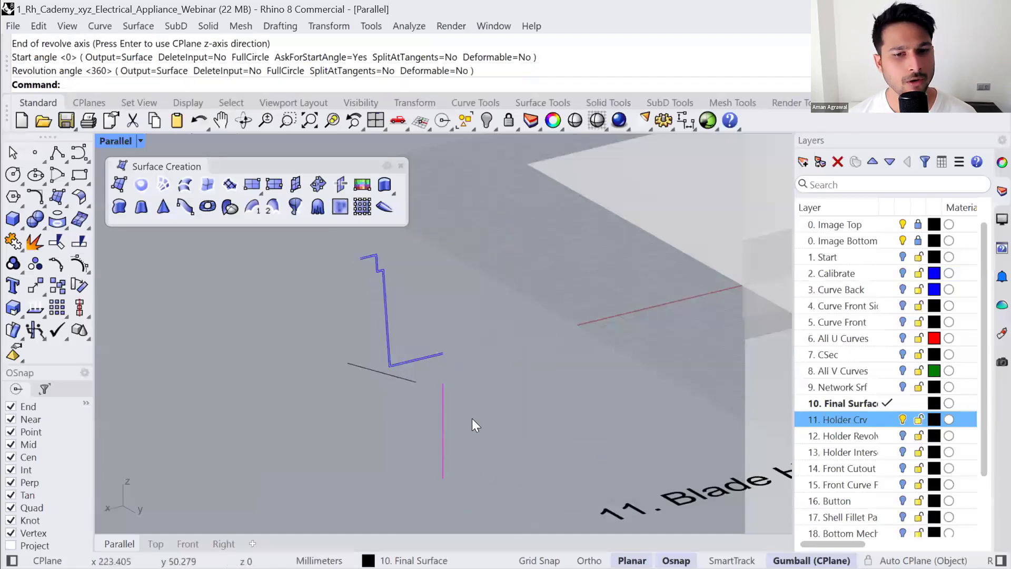
- Revolve the holder profile curves and the slanted line 360 degrees about the vertical axis line and undo the revolve
{"action": "right_click", "coordinate": [396, 403]}
{"action": "left_click_drag", "start_coordinate": [396, 403], "coordinate": [367, 331]}
{"action": "right_click", "coordinate": [367, 331]}
{"action": "left_click", "coordinate": [444, 462]}
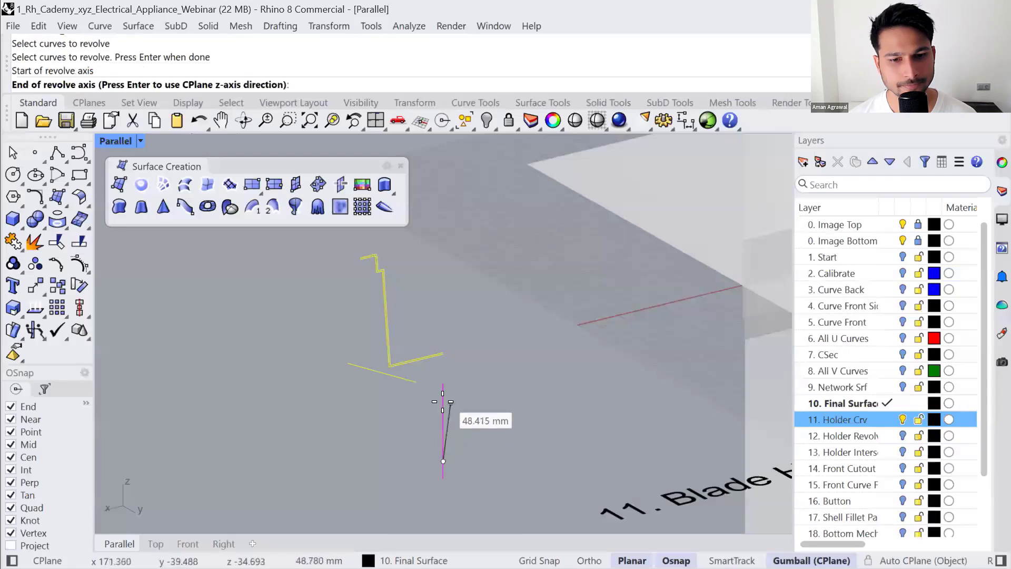
{"action": "left_click", "coordinate": [443, 402]}
{"action": "left_click", "coordinate": [504, 387]}
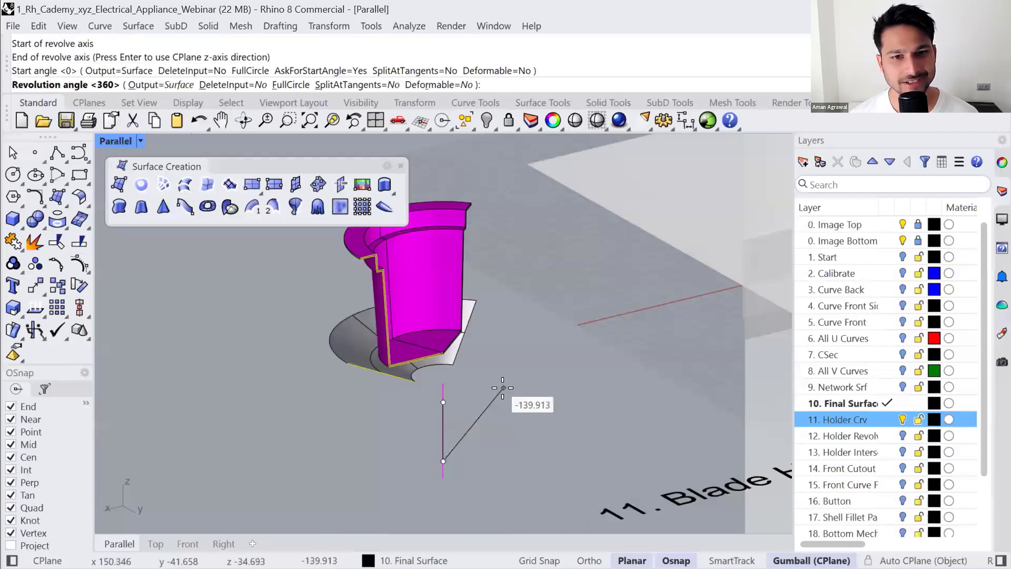
{"action": "right_click", "coordinate": [503, 388]}
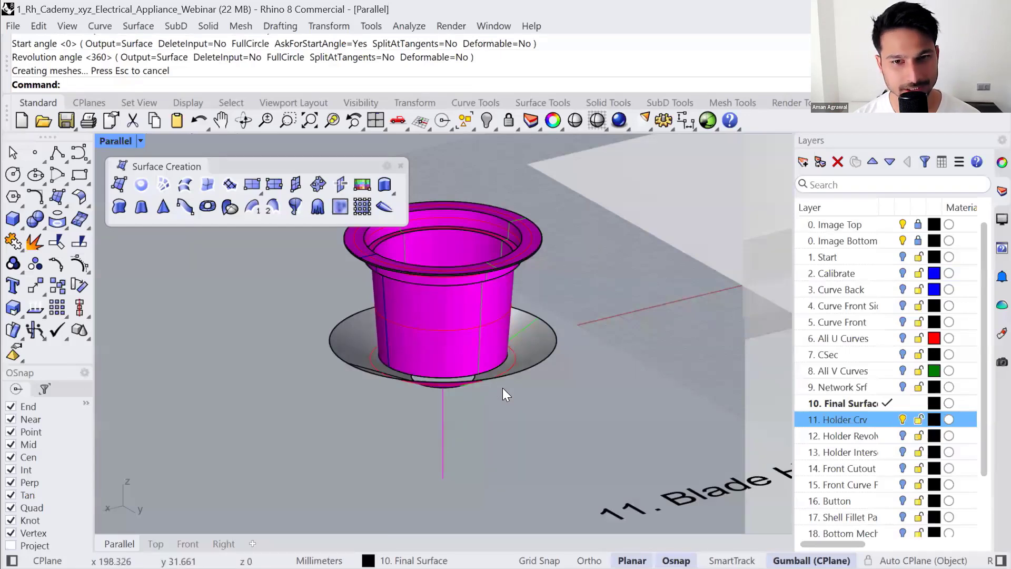
{"action": "scroll", "coordinate": [478, 409], "scroll_direction": "down", "scroll_amount": 1}
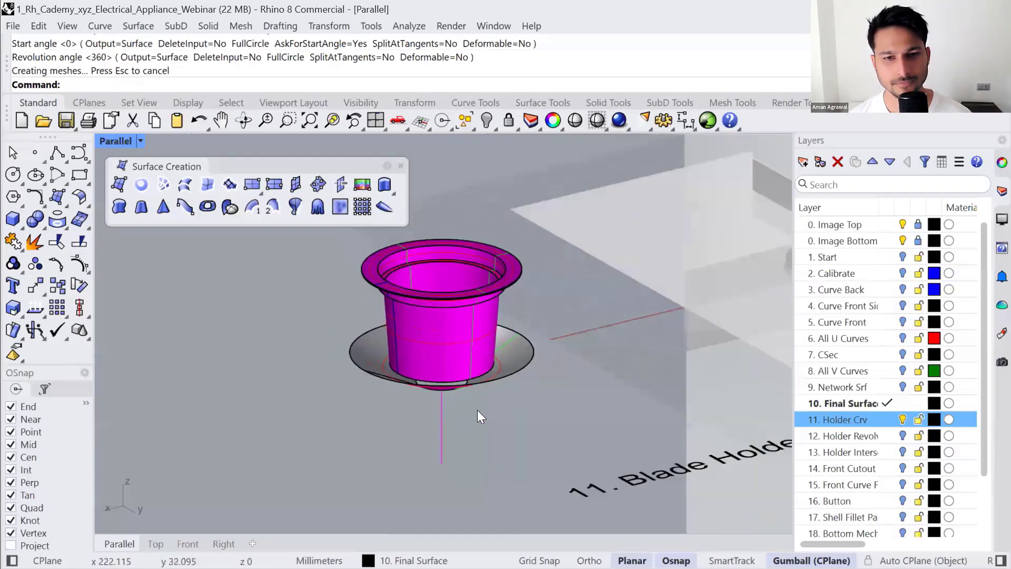
{"action": "key", "text": "ctrl+z"}
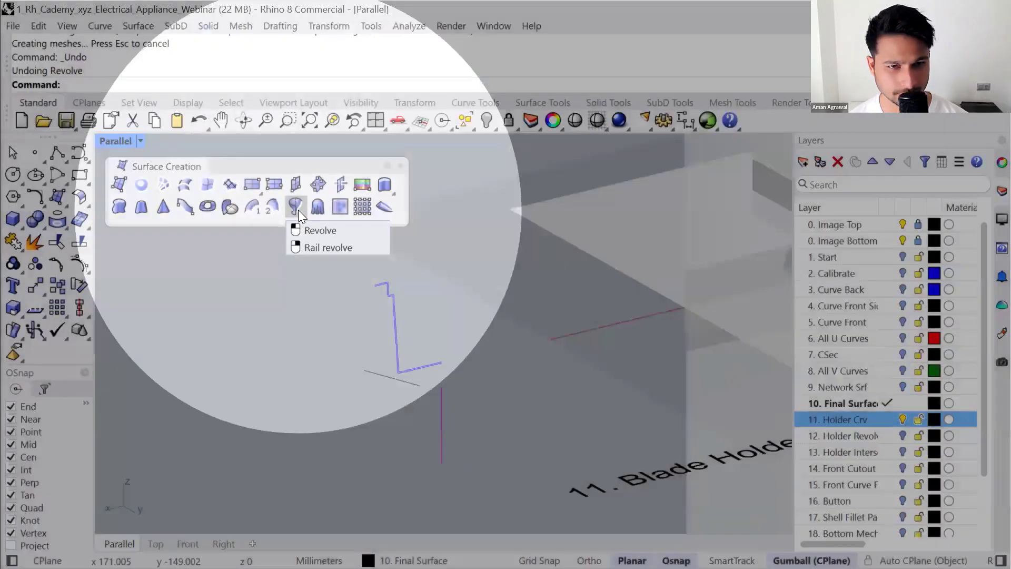
- Revolve the holder profile curves and the slanted line around the vertical axis line with the FullCircle option
{"action": "left_click", "coordinate": [296, 206]}
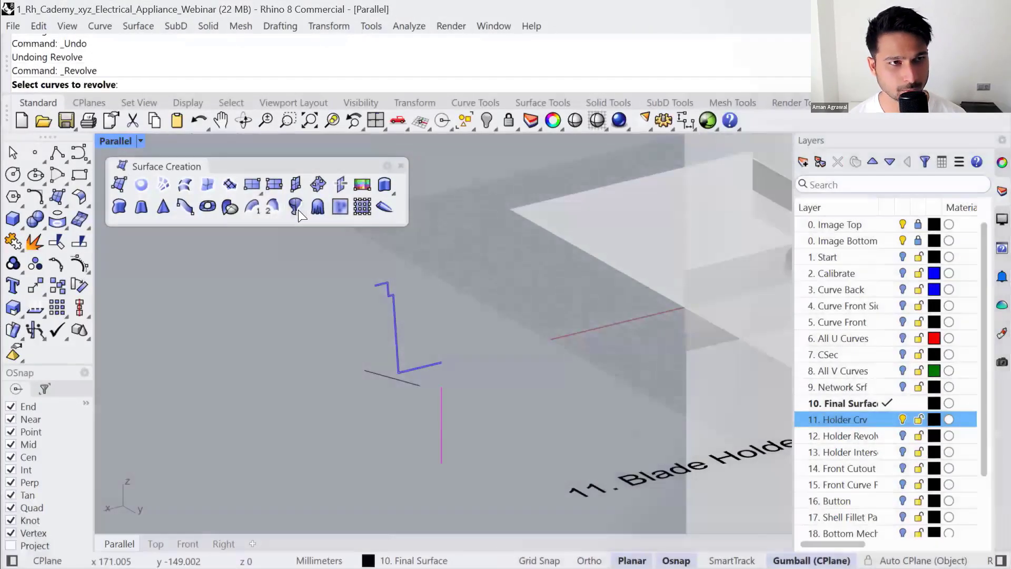
{"action": "left_click", "coordinate": [393, 313]}
{"action": "key", "text": "Return"}
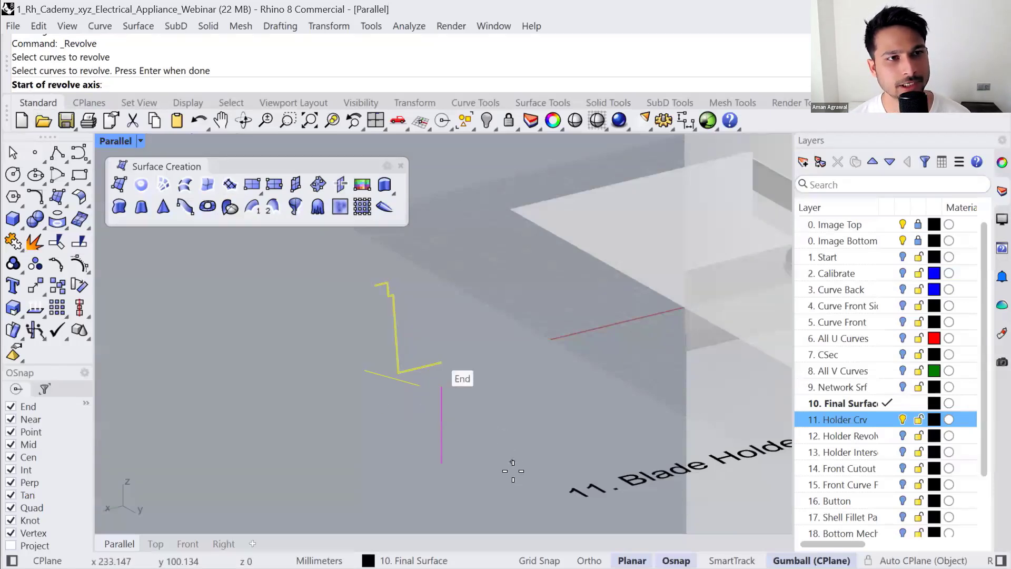
{"action": "left_click", "coordinate": [442, 447]}
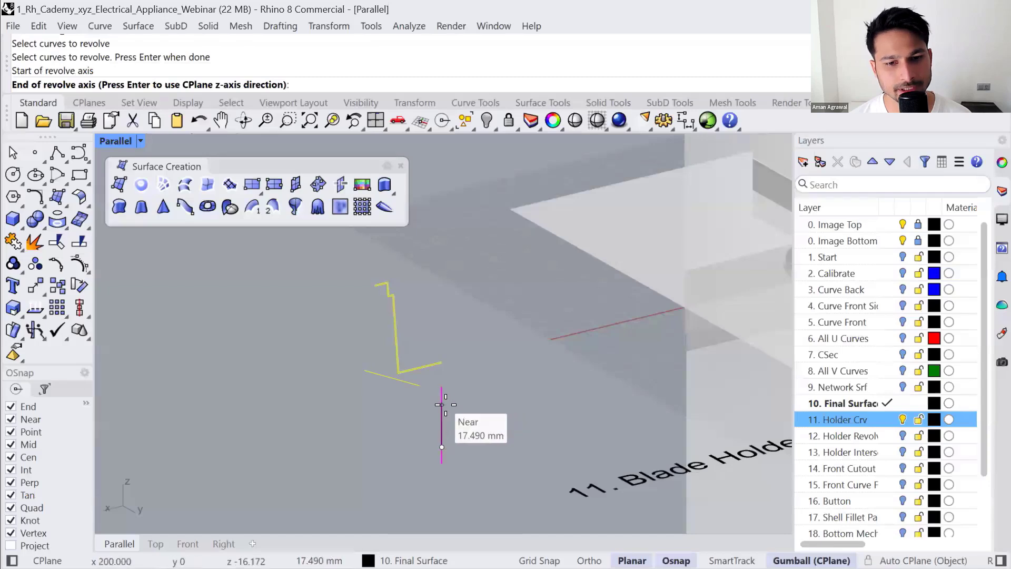
{"action": "left_click", "coordinate": [441, 405]}
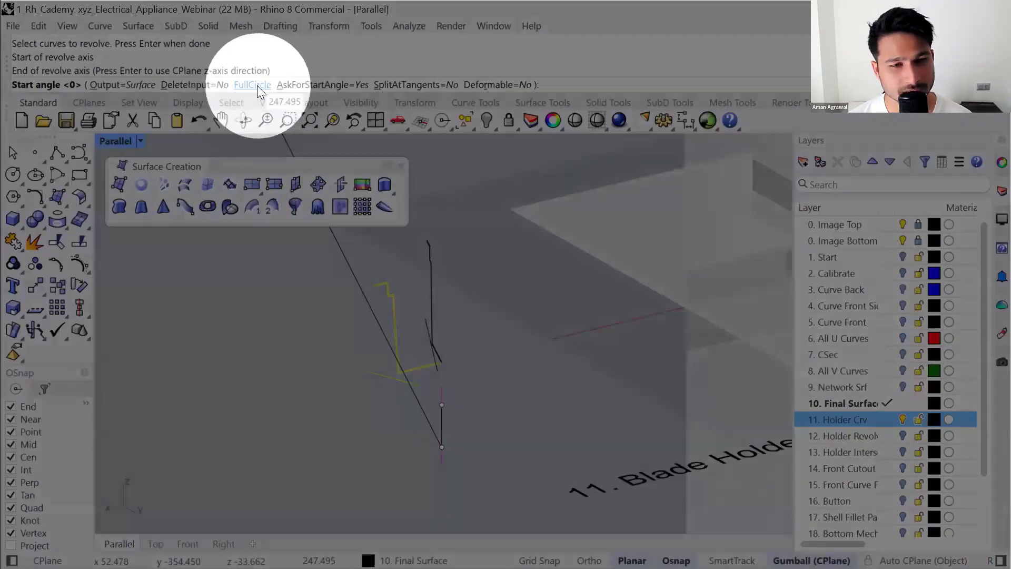
{"action": "left_click", "coordinate": [257, 85]}
{"action": "scroll", "coordinate": [568, 352], "scroll_direction": "down", "scroll_amount": 3}
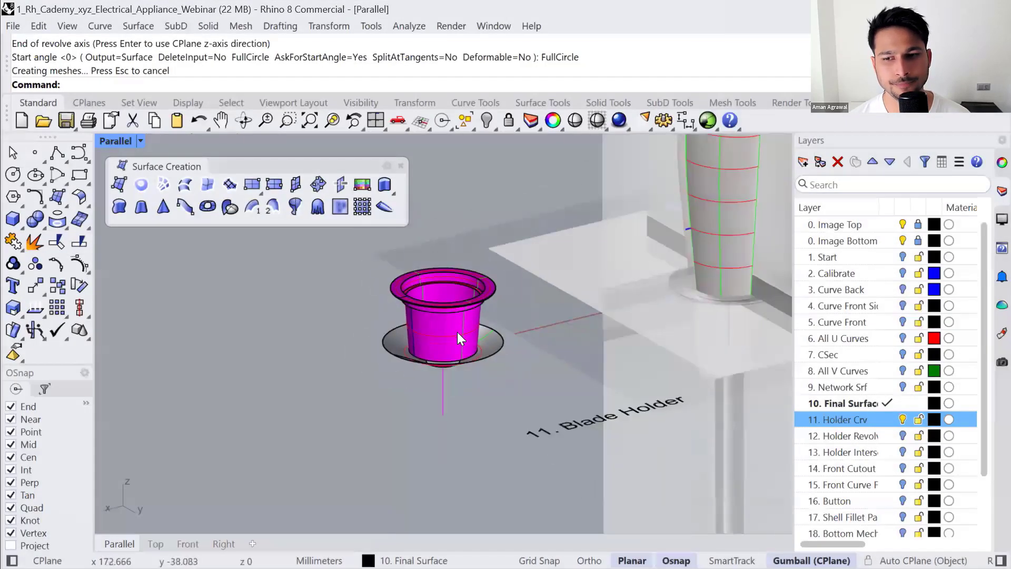
- Show layer 12. Holder Revolve, make it current and hide layers 11. Holder Crv and 10. Final Surface
{"action": "left_click", "coordinate": [903, 436]}
{"action": "scroll", "coordinate": [450, 342], "scroll_direction": "down", "scroll_amount": 6}
{"action": "scroll", "coordinate": [450, 342], "scroll_direction": "up", "scroll_amount": 2}
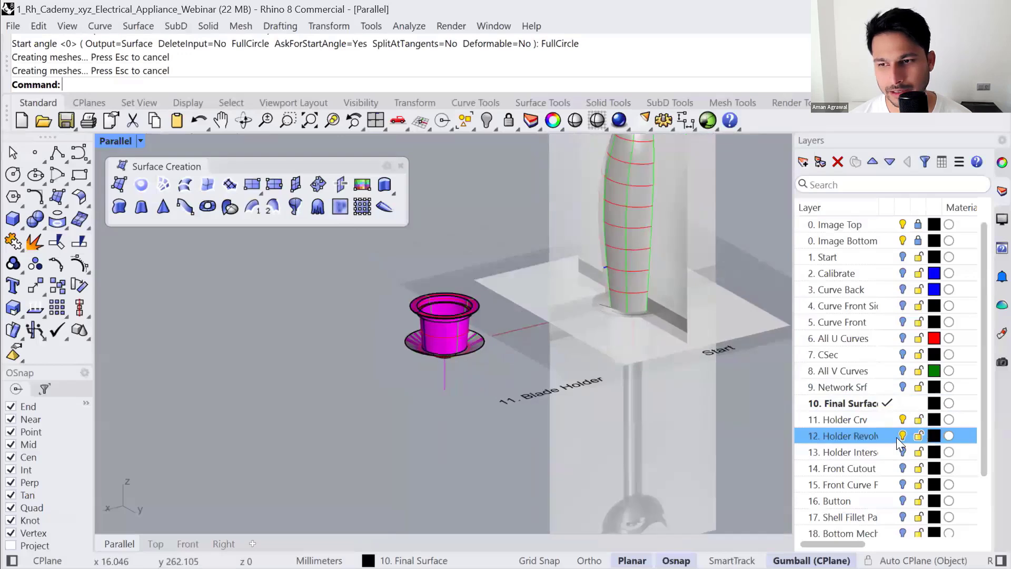
{"action": "left_click", "coordinate": [895, 435]}
{"action": "left_click", "coordinate": [903, 404]}
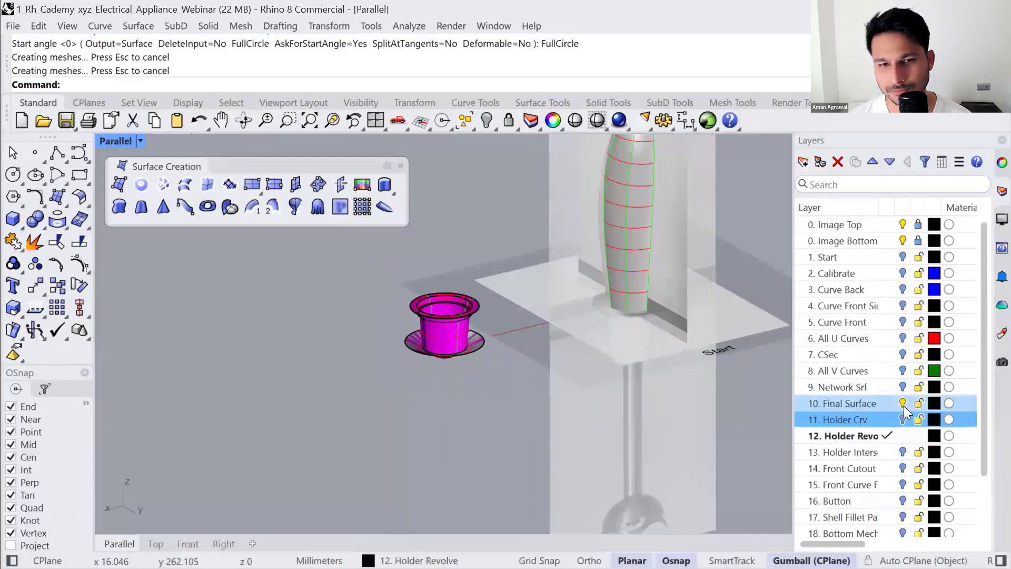
- Show layer 13. Holder Intersection, make it the current layer and hide layer 12. Holder Revolve
{"action": "left_click", "coordinate": [902, 451]}
{"action": "scroll", "coordinate": [512, 368], "scroll_direction": "down", "scroll_amount": 2}
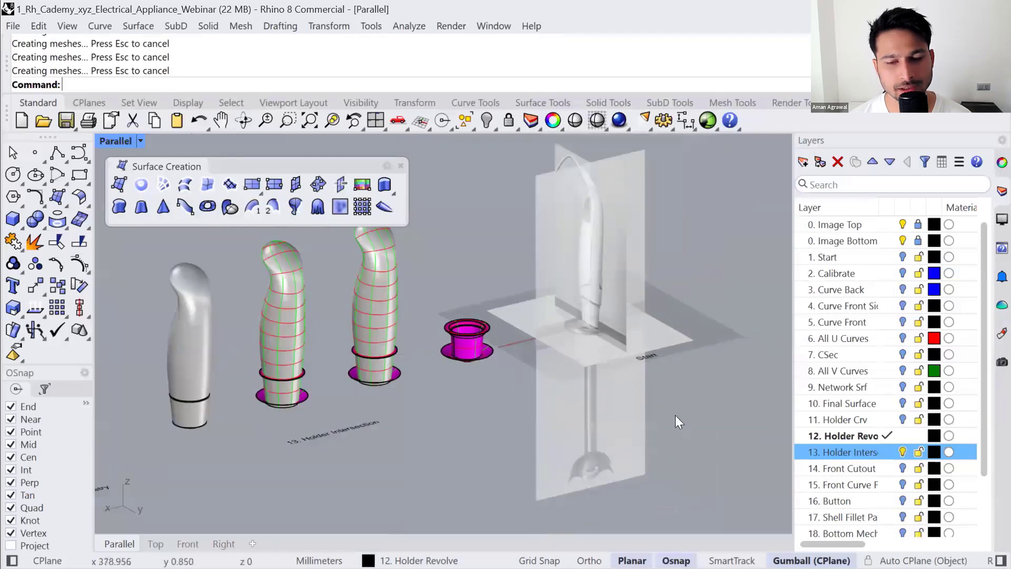
{"action": "left_click", "coordinate": [887, 451]}
{"action": "left_click", "coordinate": [903, 436]}
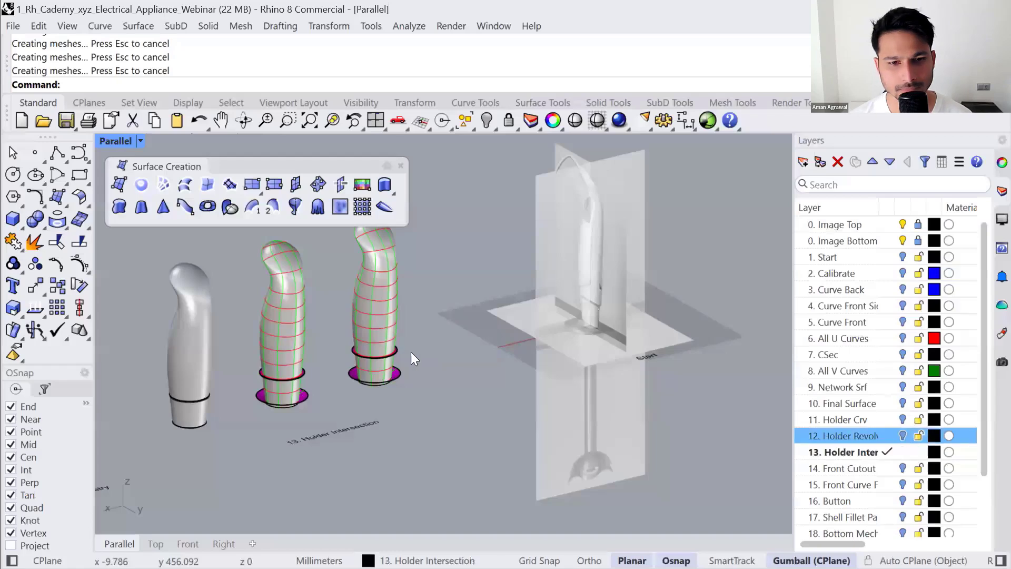
- Step back the layer changes to keep layers 12 and 13 shown with 12 current, and show layer 10. Final Surface
{"action": "scroll", "coordinate": [377, 352], "scroll_direction": "up", "scroll_amount": 2}
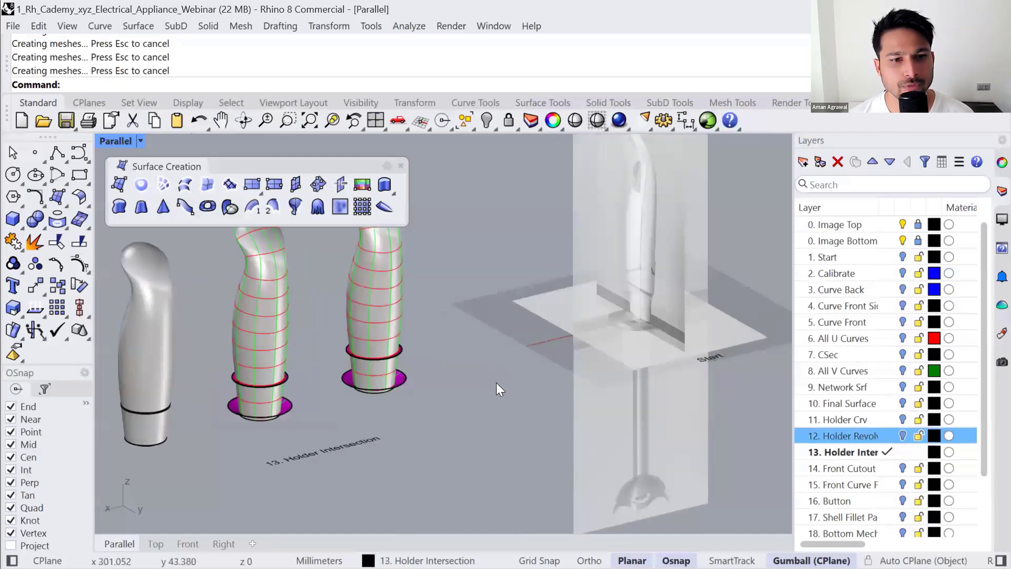
{"action": "key", "text": "ctrl+z"}
{"action": "key", "text": "ctrl+z"}
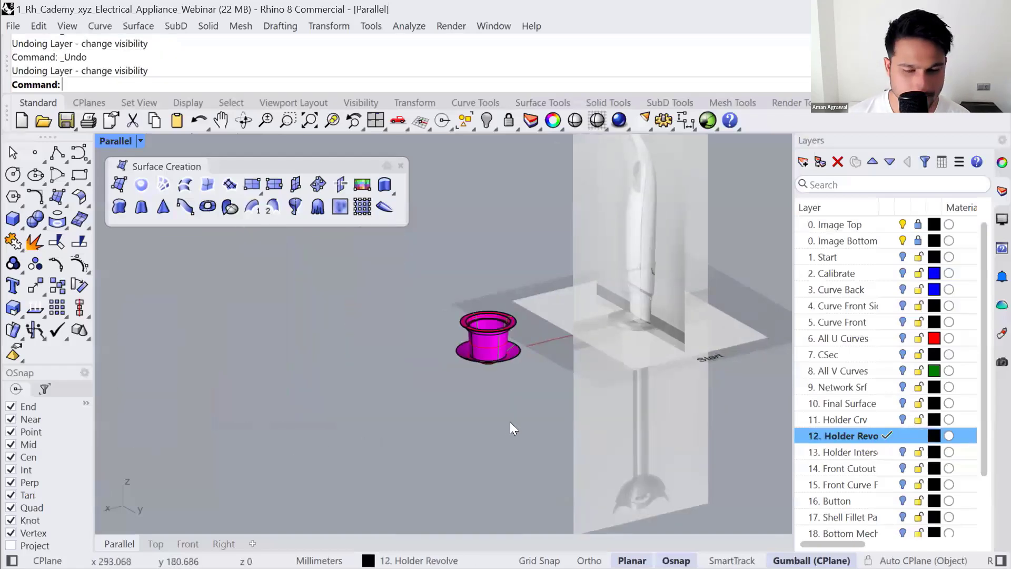
{"action": "key", "text": "ctrl+y"}
{"action": "left_click", "coordinate": [903, 403]}
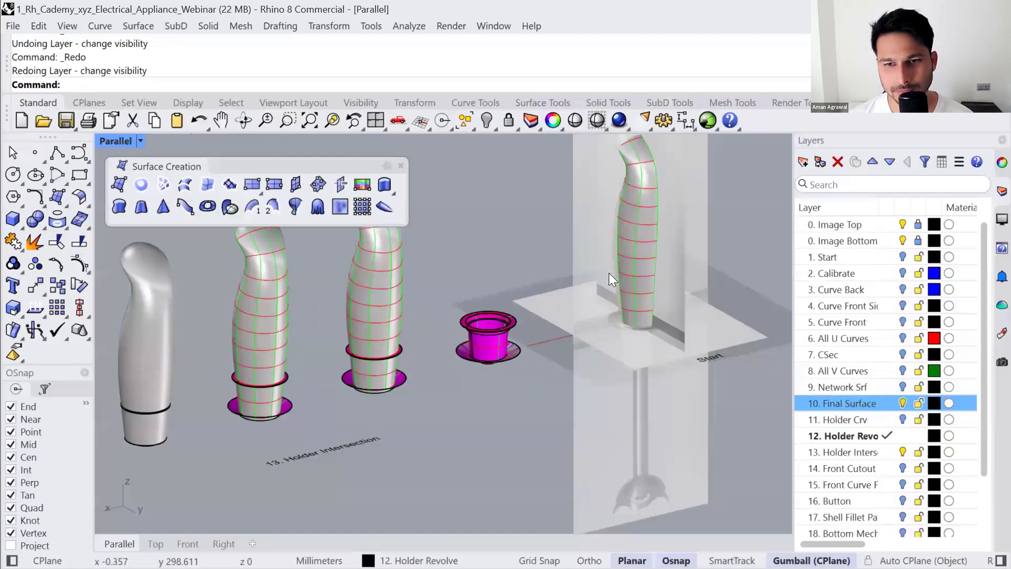
- Move the final handle surface 200 mm along the X axis and undo the move
{"action": "left_click", "coordinate": [621, 290]}
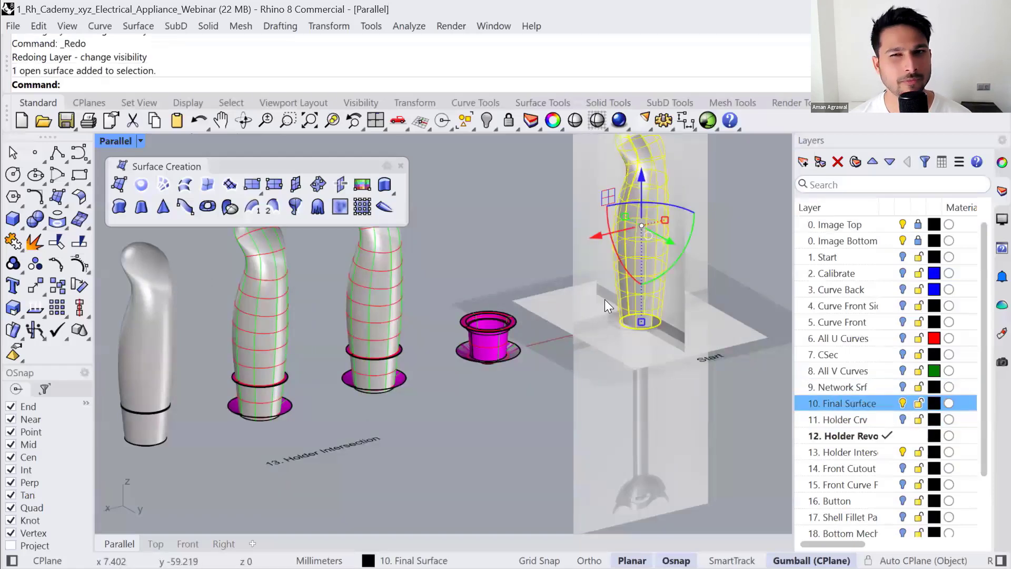
{"action": "left_click_drag", "start_coordinate": [595, 236], "coordinate": [440, 278]}
{"action": "key", "text": "ctrl+z"}
{"action": "left_click", "coordinate": [595, 236]}
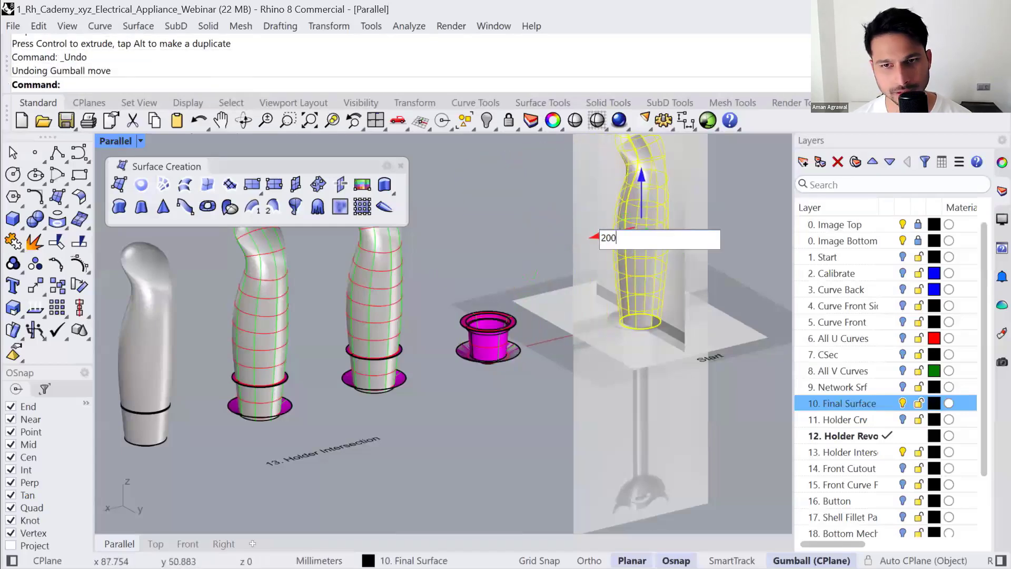
{"action": "type", "text": "200"}
{"action": "key", "text": "Return"}
{"action": "key", "text": "ctrl+z"}
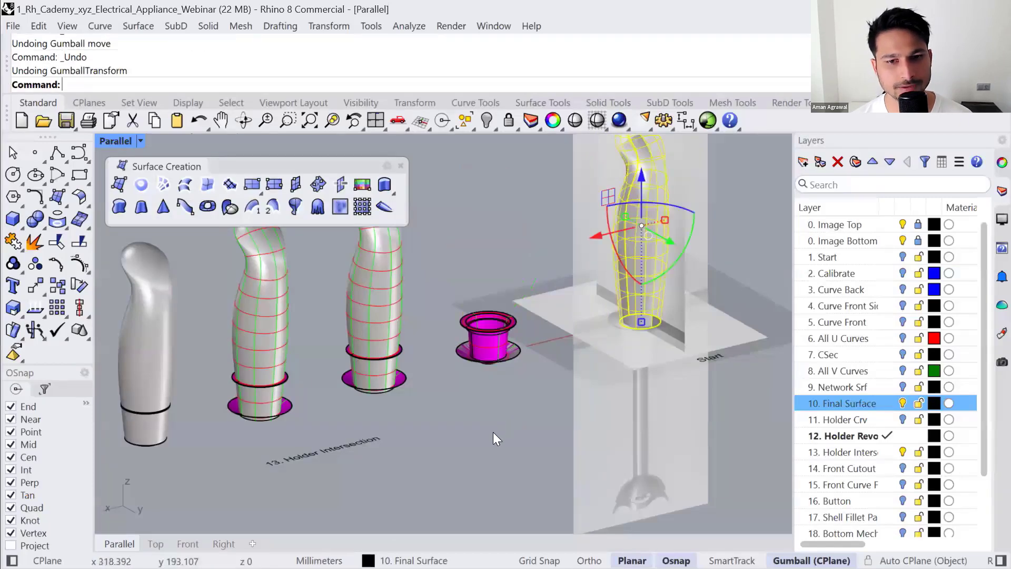
- Move the handle solid nearest the revolved holder 150 mm along the X axis, away from its holder surfaces, and undo the move
{"action": "scroll", "coordinate": [386, 337], "scroll_direction": "up", "scroll_amount": 3}
{"action": "left_click", "coordinate": [385, 286]}
{"action": "scroll", "coordinate": [369, 300], "scroll_direction": "down", "scroll_amount": 3}
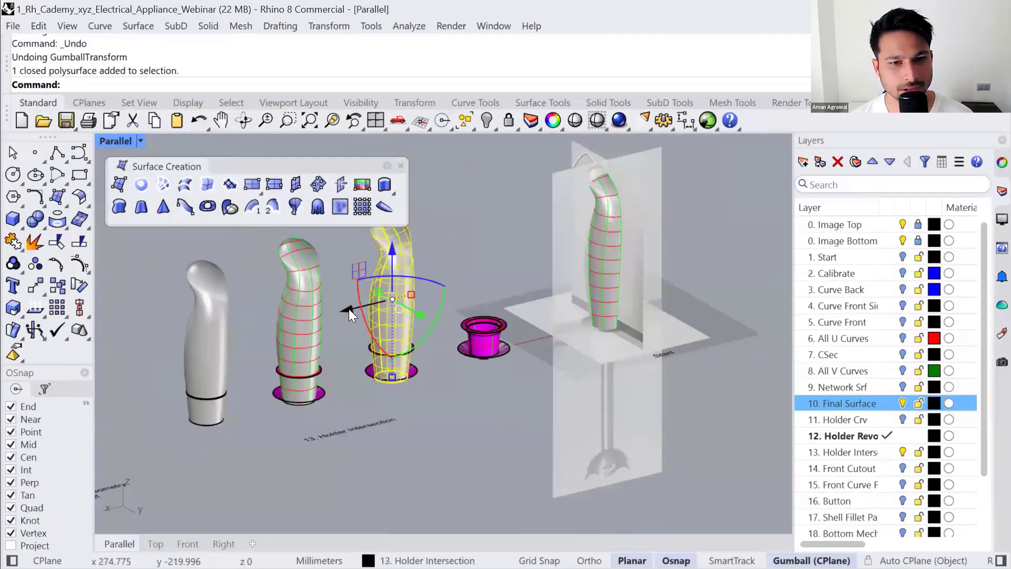
{"action": "left_click_drag", "start_coordinate": [349, 309], "coordinate": [256, 332]}
{"action": "key", "text": "ctrl+z"}
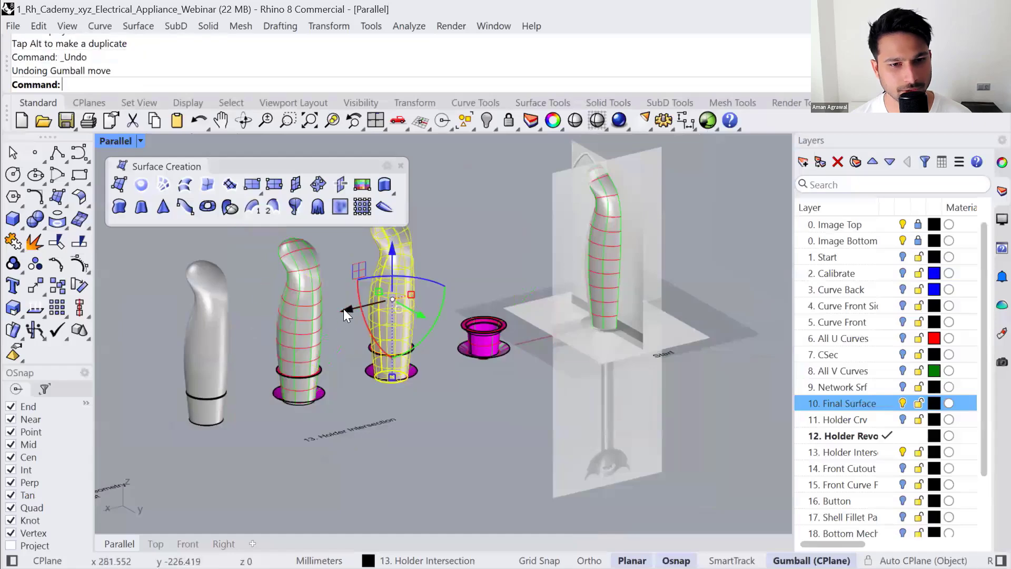
{"action": "left_click", "coordinate": [344, 310]}
{"action": "type", "text": "150"}
{"action": "key", "text": "Return"}
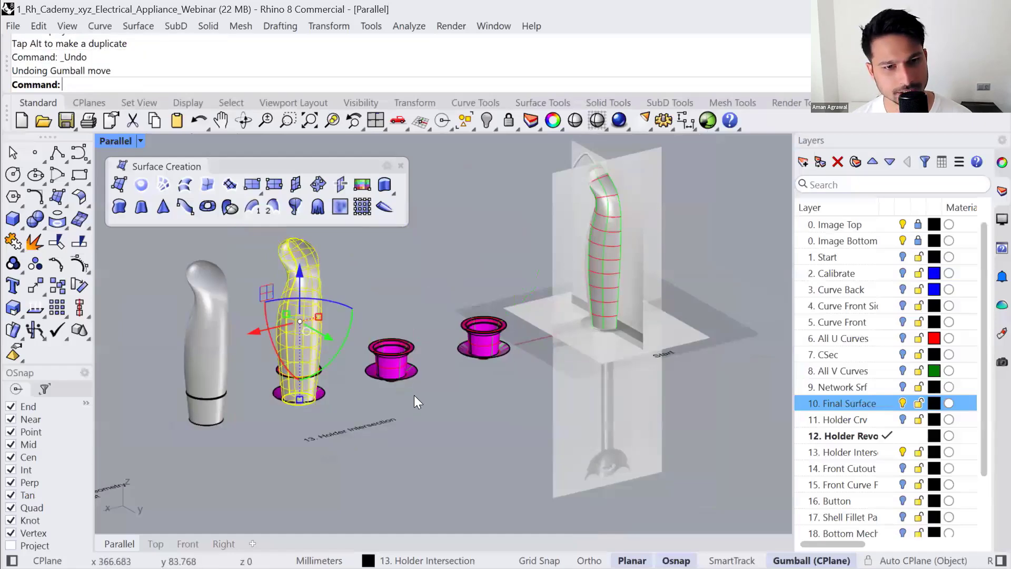
{"action": "key", "text": "ctrl+z"}
{"action": "left_click_drag", "start_coordinate": [498, 376], "coordinate": [466, 332]}
{"action": "left_click_drag", "start_coordinate": [438, 421], "coordinate": [299, 379]}
{"action": "left_click", "coordinate": [389, 309]}
{"action": "key", "text": "ctrl+z"}
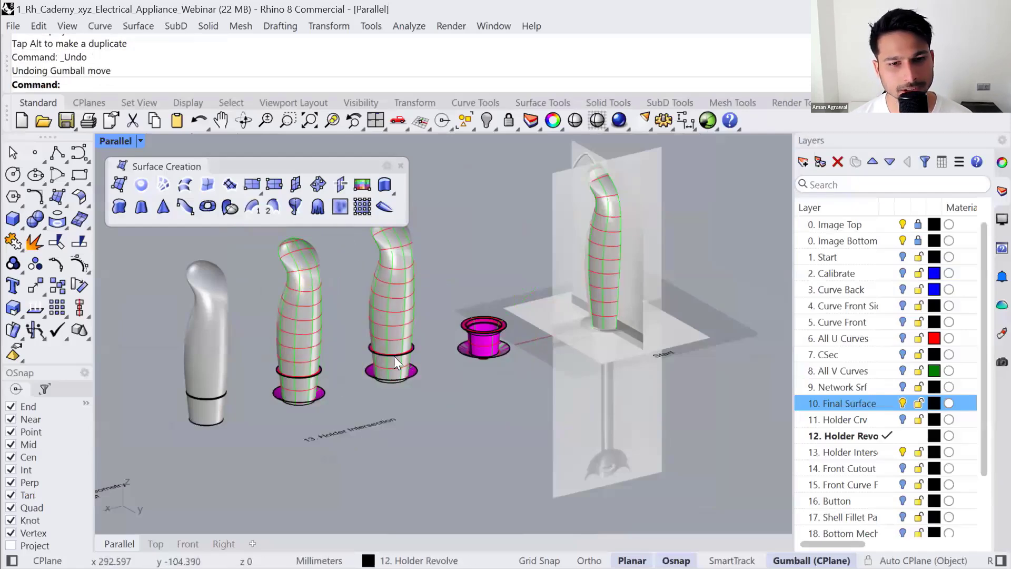
- Float the Solid Tools command set over the viewport beside the two handle solids and their holder surfaces
{"action": "scroll", "coordinate": [397, 358], "scroll_direction": "up", "scroll_amount": 5}
{"action": "right_click_drag", "start_coordinate": [501, 402], "coordinate": [402, 360]}
{"action": "scroll", "coordinate": [467, 353], "scroll_direction": "down", "scroll_amount": 2}
{"action": "mouse_move", "coordinate": [467, 353]}
{"action": "right_mouse_down"}
{"action": "mouse_move", "coordinate": [393, 374]}
{"action": "mouse_move", "coordinate": [363, 364]}
{"action": "mouse_move", "coordinate": [471, 335]}
{"action": "right_mouse_up"}
{"action": "scroll", "coordinate": [362, 364], "scroll_direction": "up", "scroll_amount": 4}
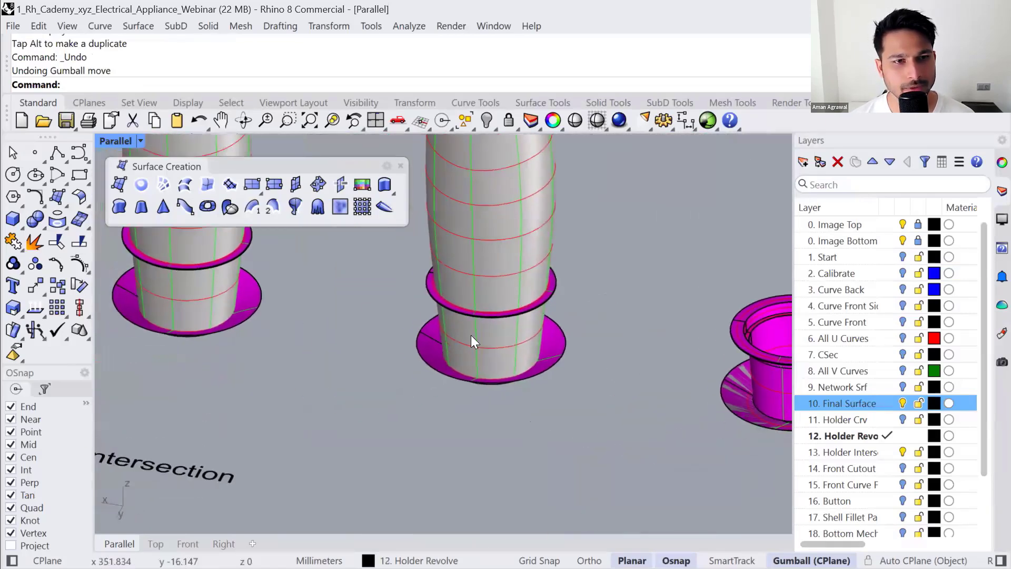
{"action": "left_click", "coordinate": [397, 162]}
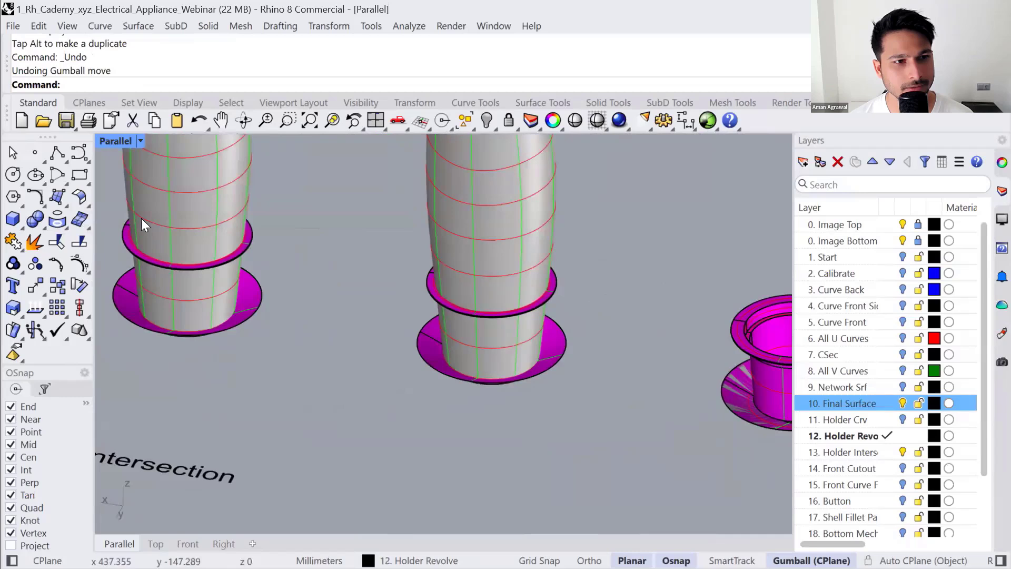
{"action": "left_click", "coordinate": [44, 229]}
{"action": "left_click_drag", "start_coordinate": [103, 212], "coordinate": [180, 174]}
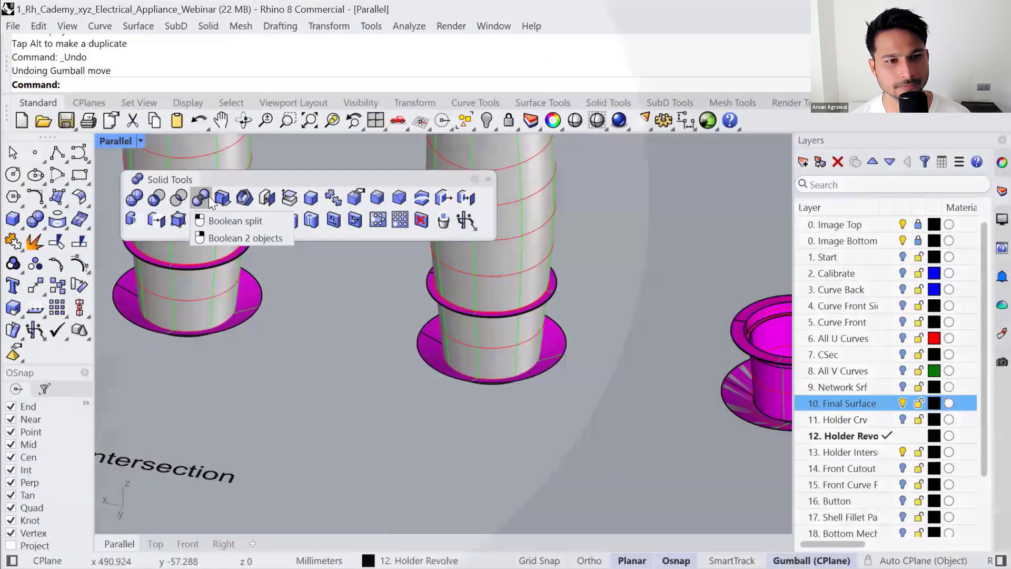
{"action": "right_click_drag", "start_coordinate": [459, 364], "coordinate": [433, 397]}
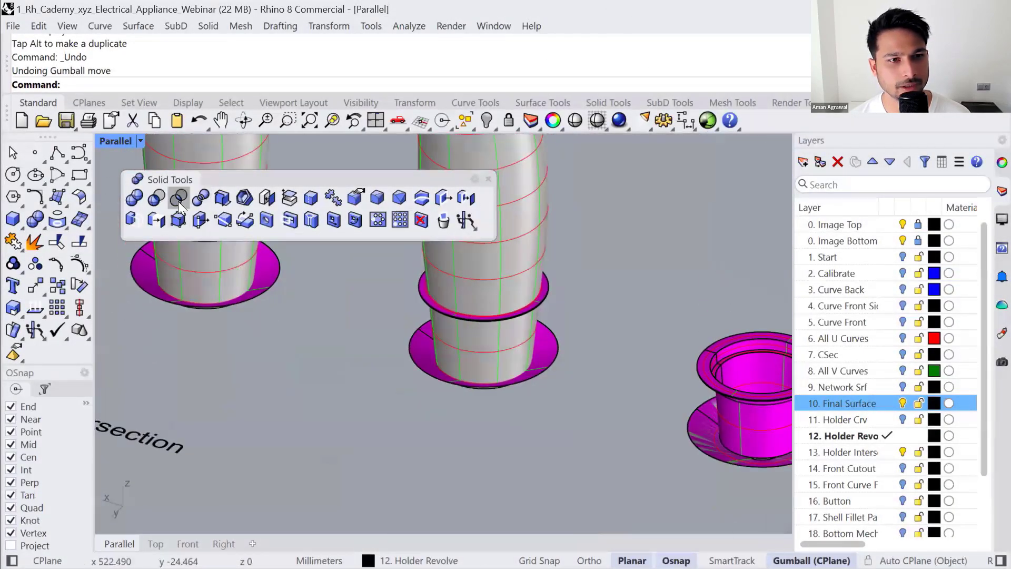
- Boolean split the handle solid nearest the revolved holder, using its upper flanged holder surface as the cutter
{"action": "left_click", "coordinate": [196, 198]}
{"action": "right_click_drag", "start_coordinate": [597, 331], "coordinate": [494, 314]}
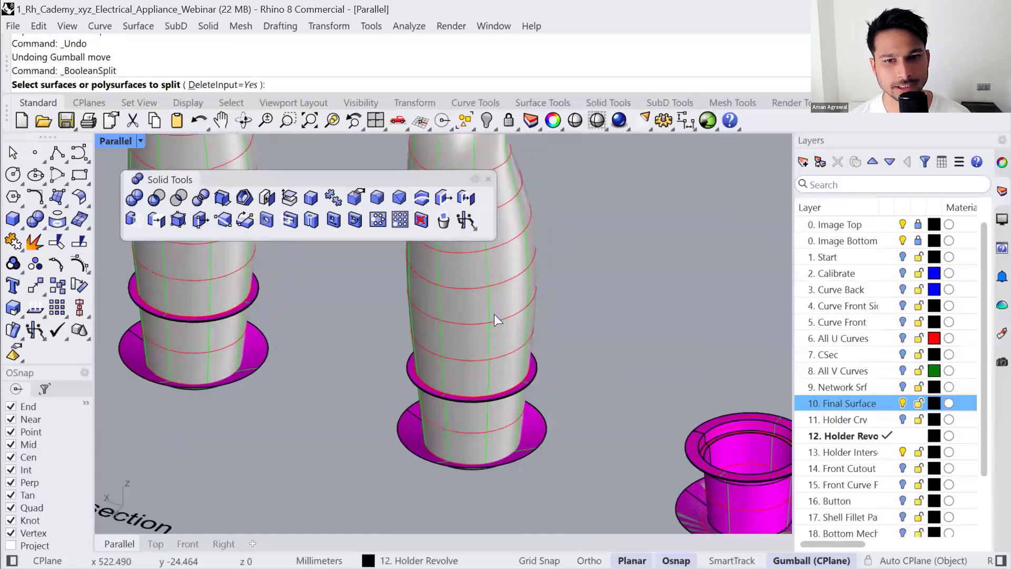
{"action": "left_click", "coordinate": [494, 314]}
{"action": "right_click", "coordinate": [494, 313]}
{"action": "scroll", "coordinate": [541, 397], "scroll_direction": "up", "scroll_amount": 3}
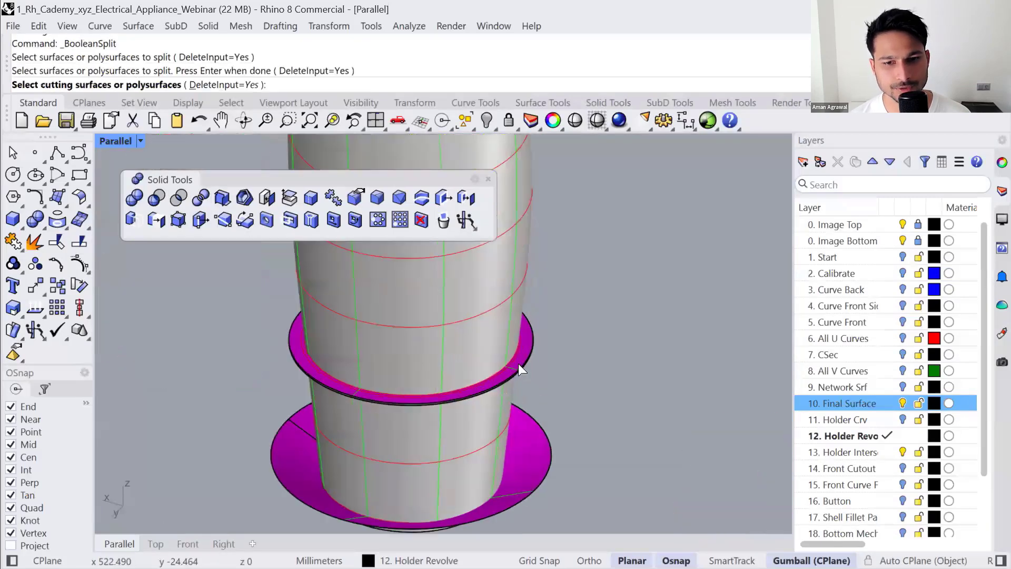
{"action": "left_click", "coordinate": [518, 363]}
{"action": "right_click", "coordinate": [518, 362]}
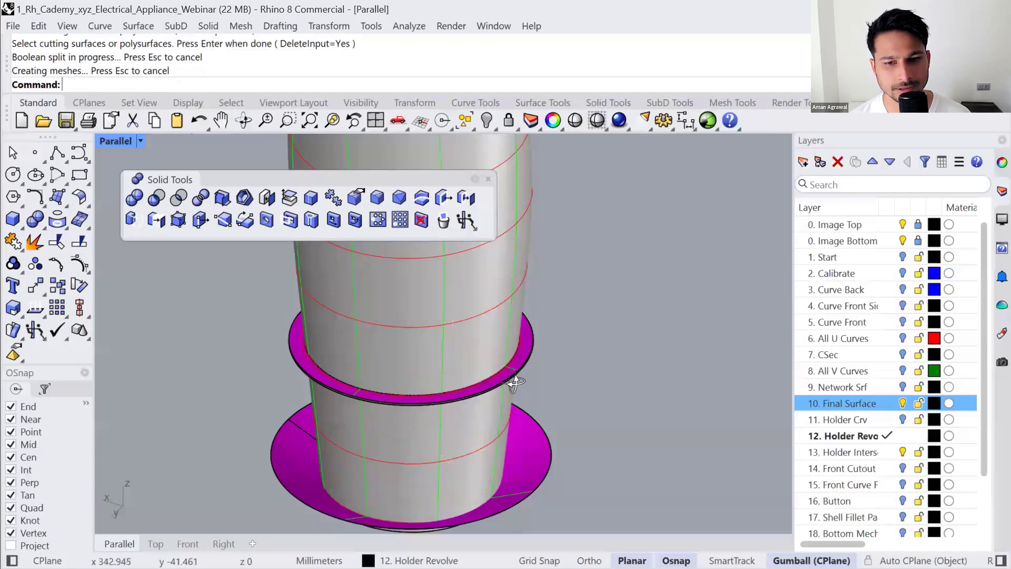
- Delete the split-off lower handle piece, the flanged cutting surface and the conical base surface, keeping the upper handle body
{"action": "right_click_drag", "start_coordinate": [514, 384], "coordinate": [517, 364]}
{"action": "left_click", "coordinate": [520, 312]}
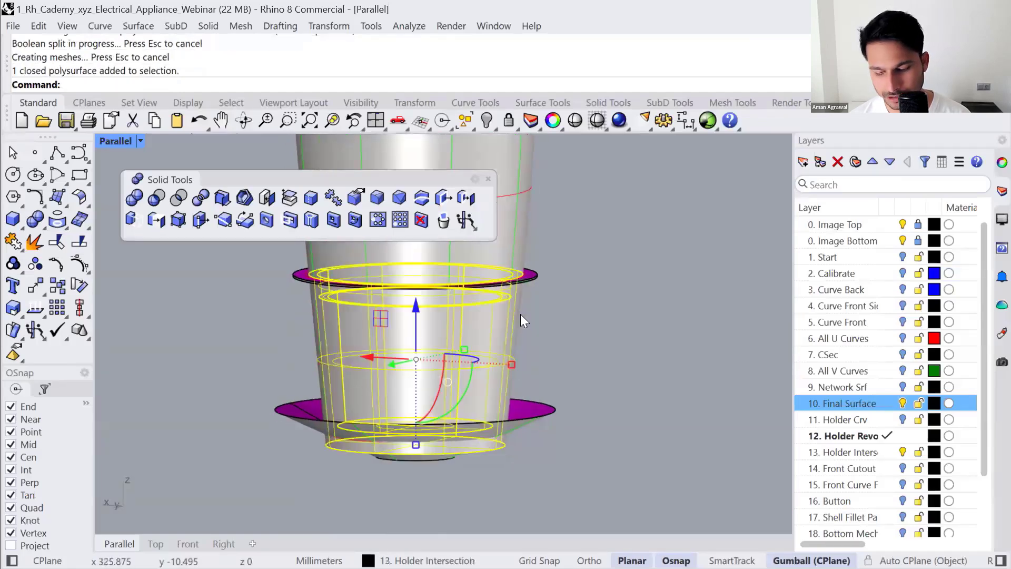
{"action": "key", "text": "Delete"}
{"action": "mouse_move", "coordinate": [522, 315]}
{"action": "right_mouse_down"}
{"action": "mouse_move", "coordinate": [514, 290]}
{"action": "mouse_move", "coordinate": [523, 335]}
{"action": "right_mouse_up"}
{"action": "left_click", "coordinate": [498, 334]}
{"action": "key", "text": "Delete"}
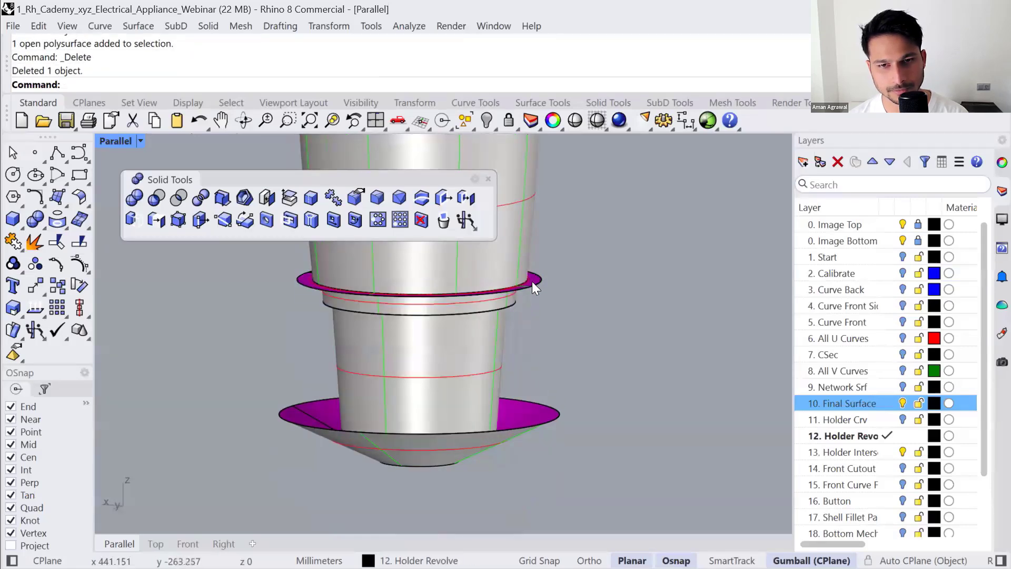
{"action": "right_click_drag", "start_coordinate": [505, 379], "coordinate": [538, 491]}
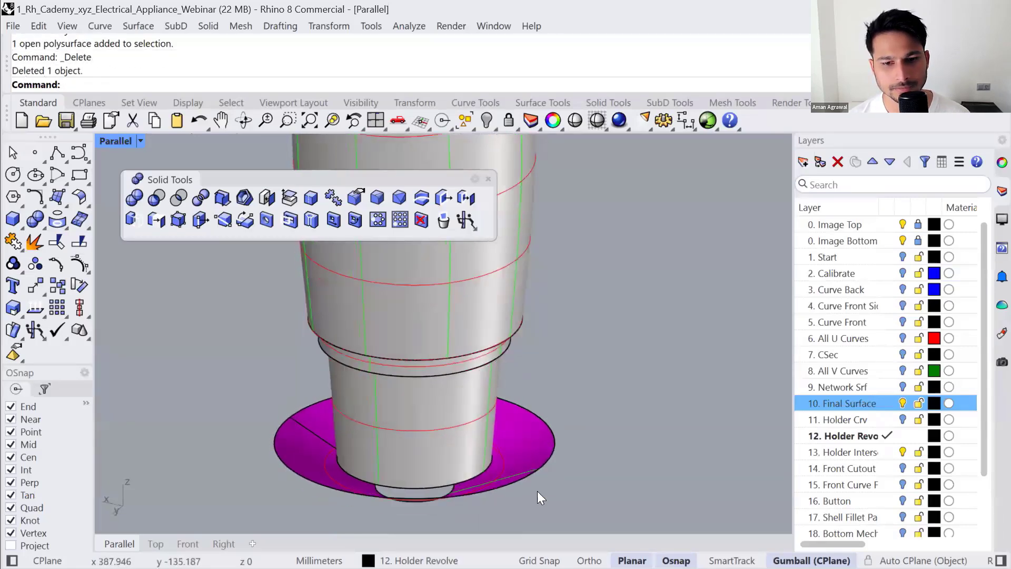
{"action": "left_click", "coordinate": [520, 451]}
{"action": "key", "text": "Delete"}
{"action": "scroll", "coordinate": [572, 369], "scroll_direction": "down", "scroll_amount": 6}
{"action": "right_click_drag", "start_coordinate": [559, 364], "coordinate": [451, 317]}
{"action": "left_click_drag", "start_coordinate": [325, 307], "coordinate": [463, 440]}
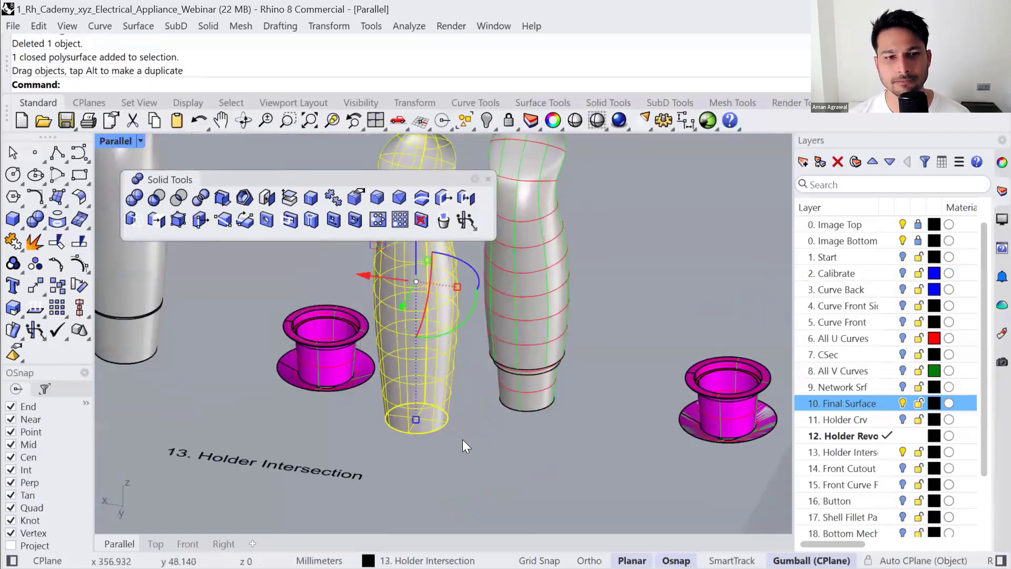
{"action": "key", "text": "ctrl+z"}
{"action": "left_click_drag", "start_coordinate": [737, 479], "coordinate": [566, 429]}
{"action": "left_click", "coordinate": [566, 430]}
{"action": "right_click_drag", "start_coordinate": [486, 400], "coordinate": [539, 403], "text": "shift"}
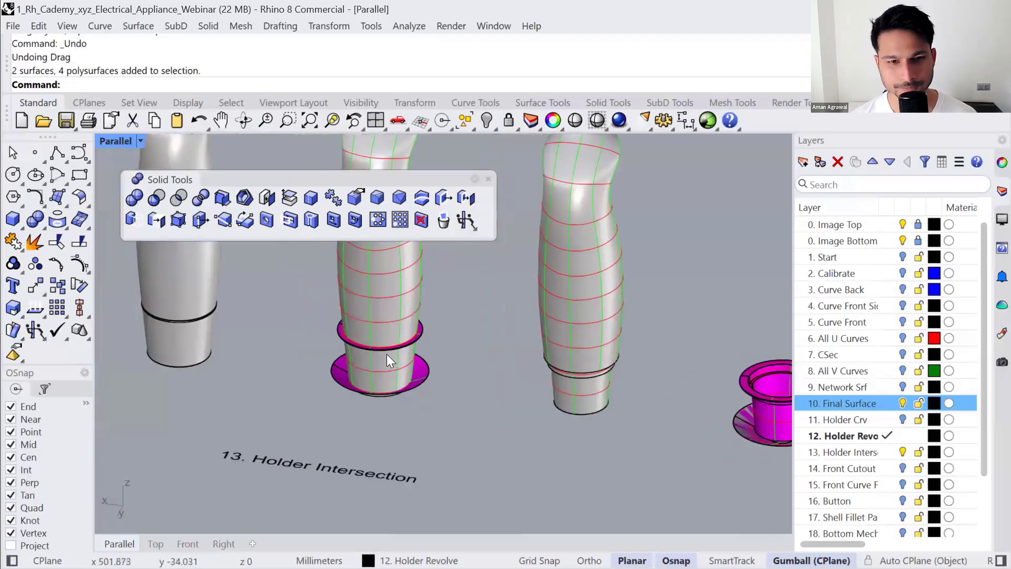
- Boolean split the remaining uncut handle solid, using its upper flanged holder surface as the cutter
{"action": "scroll", "coordinate": [389, 344], "scroll_direction": "up", "scroll_amount": 3}
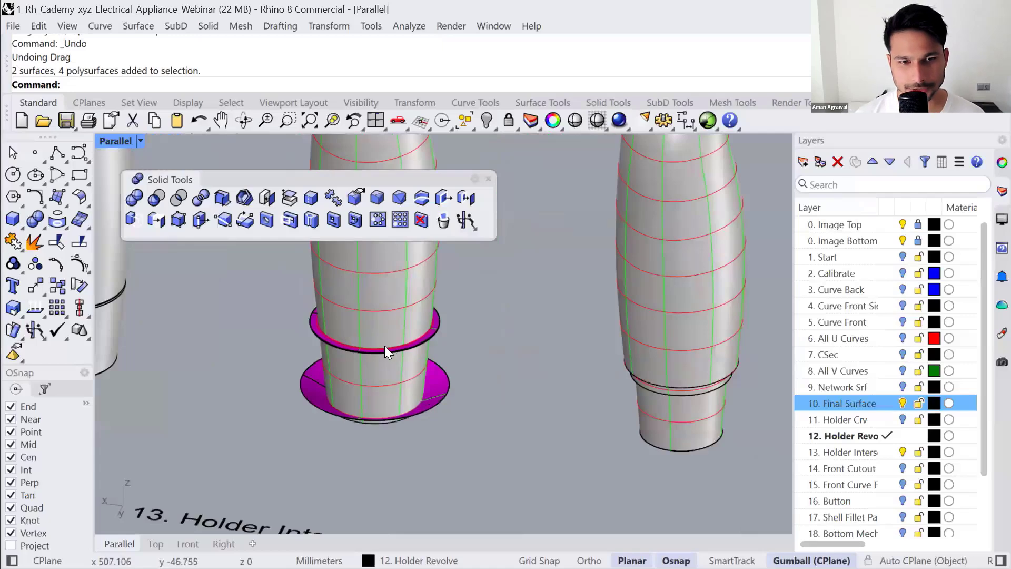
{"action": "scroll", "coordinate": [384, 348], "scroll_direction": "up", "scroll_amount": 3}
{"action": "scroll", "coordinate": [451, 362], "scroll_direction": "up", "scroll_amount": 2}
{"action": "right_click_drag", "start_coordinate": [476, 328], "coordinate": [507, 329]}
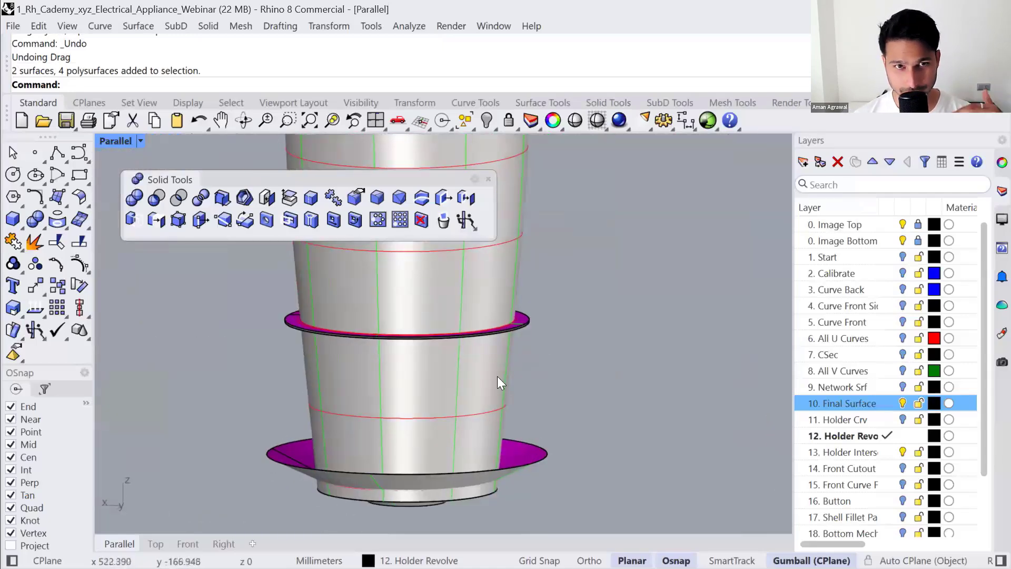
{"action": "left_click", "coordinate": [200, 197]}
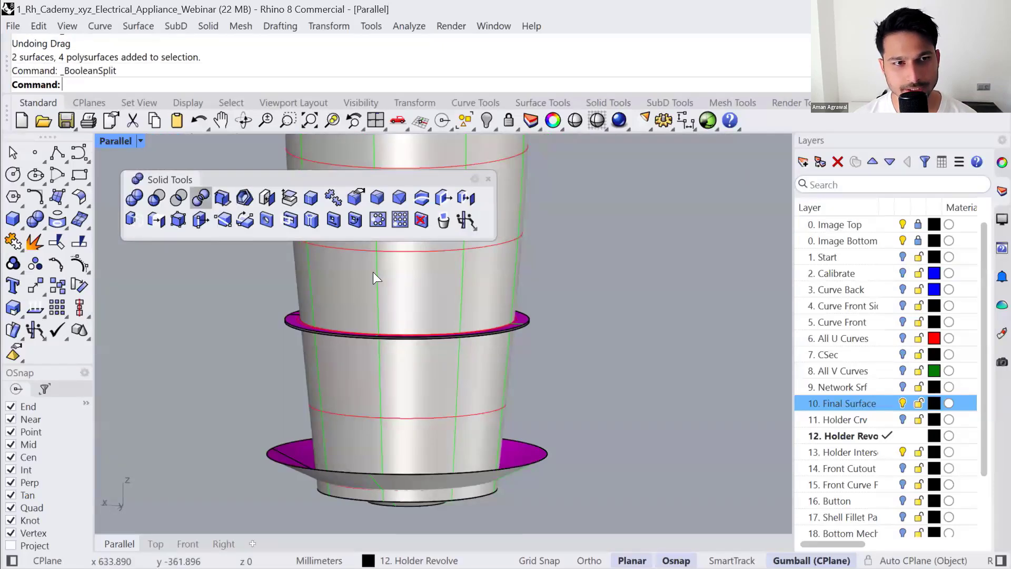
{"action": "left_click", "coordinate": [489, 257]}
{"action": "key", "text": "Return"}
{"action": "scroll", "coordinate": [514, 328], "scroll_direction": "up", "scroll_amount": 5}
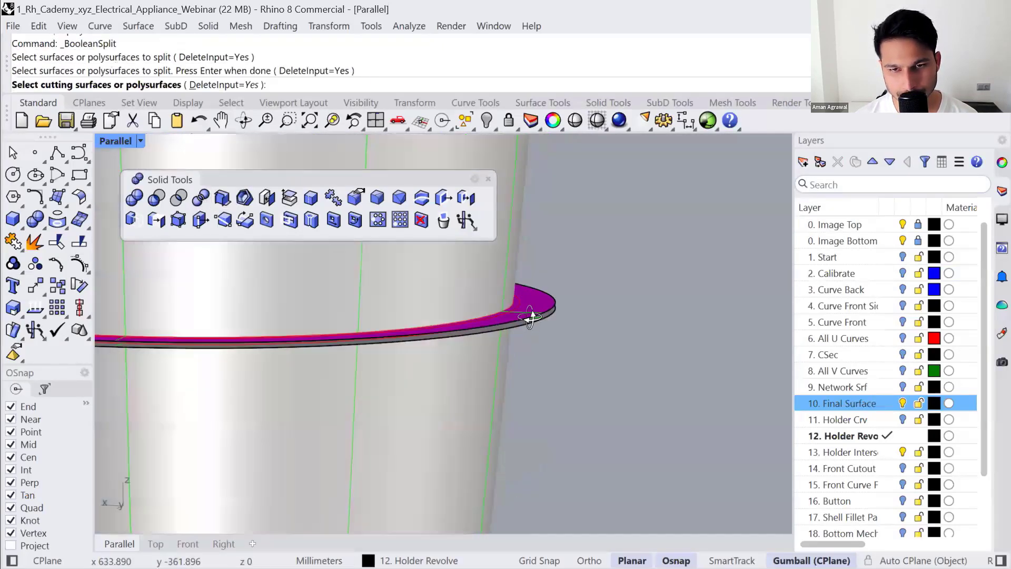
{"action": "left_click", "coordinate": [541, 316]}
{"action": "key", "text": "Return"}
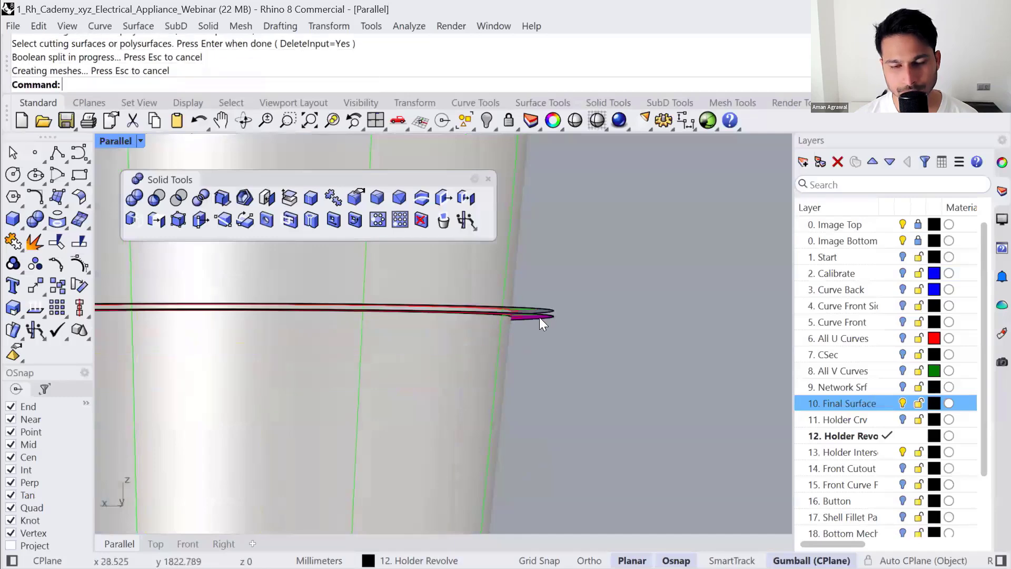
- Delete the upper body of the second split handle and the open cutting polysurface, keeping the lower holder piece
{"action": "left_click", "coordinate": [509, 285]}
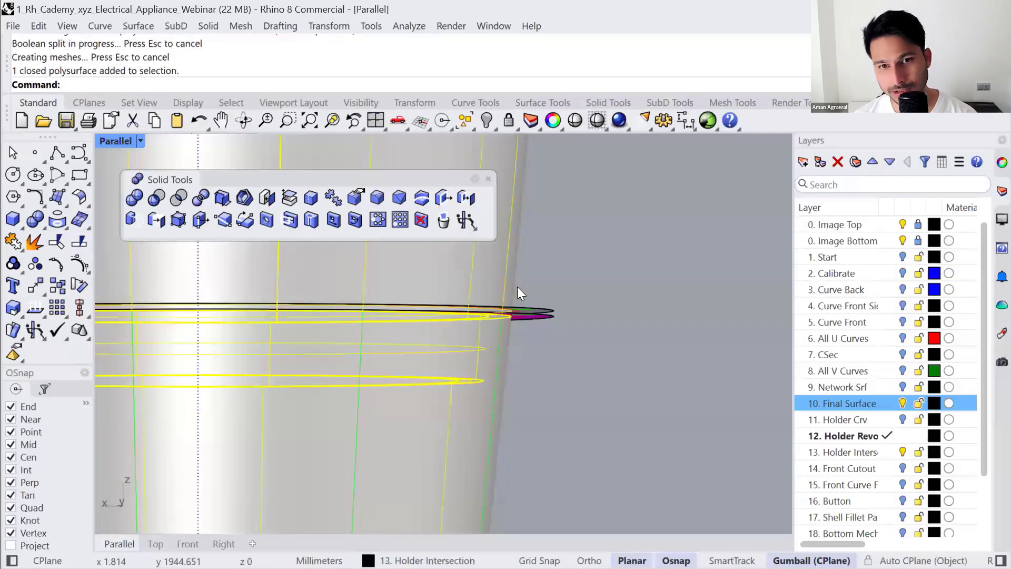
{"action": "key", "text": "Delete"}
{"action": "left_click", "coordinate": [535, 305]}
{"action": "key", "text": "Delete"}
{"action": "scroll", "coordinate": [552, 247], "scroll_direction": "down", "scroll_amount": 5}
{"action": "right_click_drag", "start_coordinate": [552, 246], "coordinate": [531, 392]}
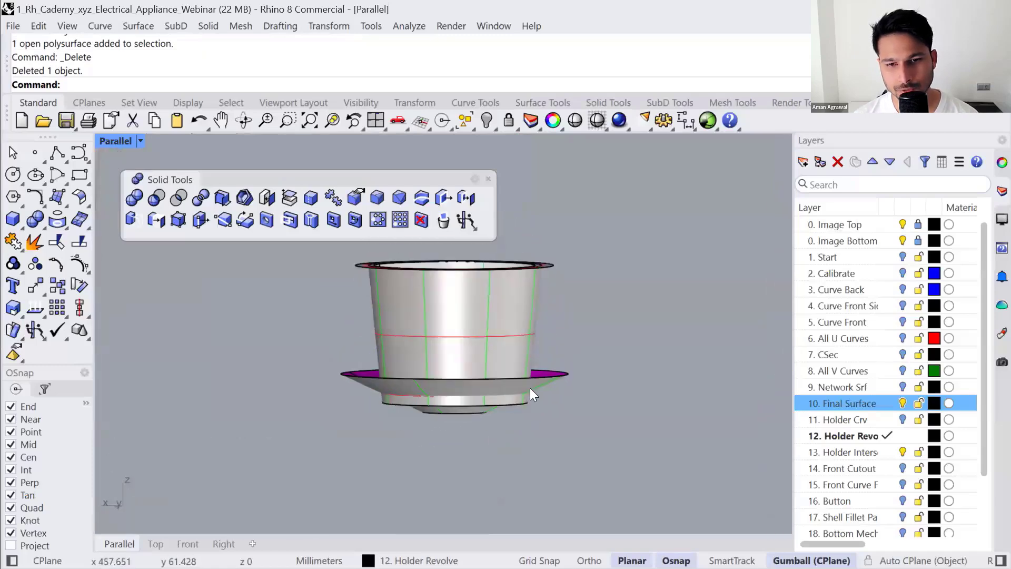
- Boolean split the lower holder piece with the conical base surface
{"action": "left_click", "coordinate": [201, 198]}
{"action": "left_click", "coordinate": [492, 353]}
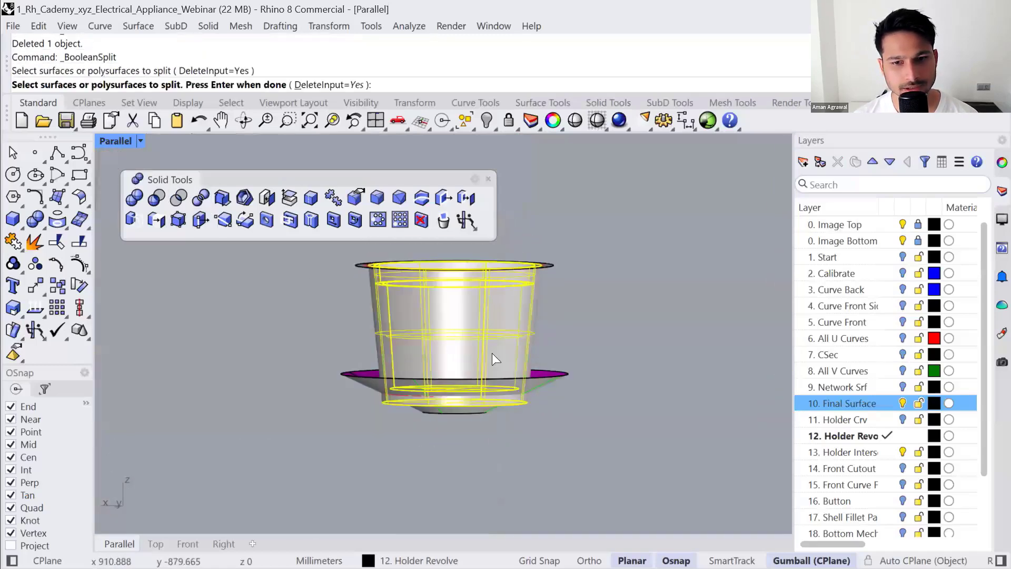
{"action": "key", "text": "Return"}
{"action": "left_click", "coordinate": [527, 386]}
{"action": "key", "text": "Return"}
- Delete the conical base surface, the cut-off bottom piece and the leftover flange surface around the holder solid
{"action": "left_click", "coordinate": [533, 375]}
{"action": "left_click", "coordinate": [556, 376]}
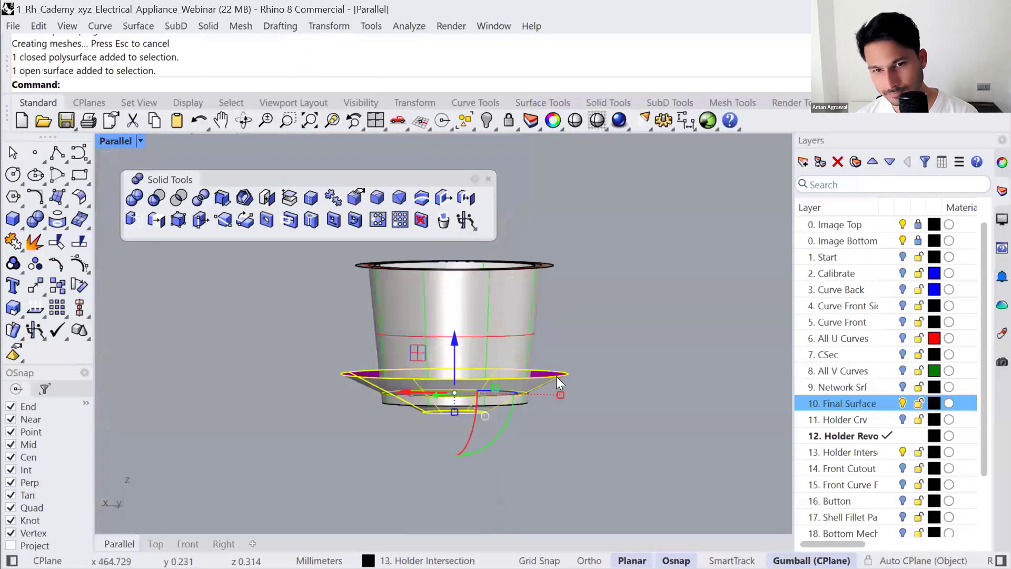
{"action": "key", "text": "Delete"}
{"action": "left_click", "coordinate": [528, 405]}
{"action": "key", "text": "Delete"}
{"action": "right_click_drag", "start_coordinate": [502, 312], "coordinate": [607, 296]}
{"action": "scroll", "coordinate": [507, 340], "scroll_direction": "down", "scroll_amount": 4}
{"action": "left_click", "coordinate": [520, 304]}
{"action": "left_click", "coordinate": [553, 339]}
{"action": "key", "text": "Delete"}
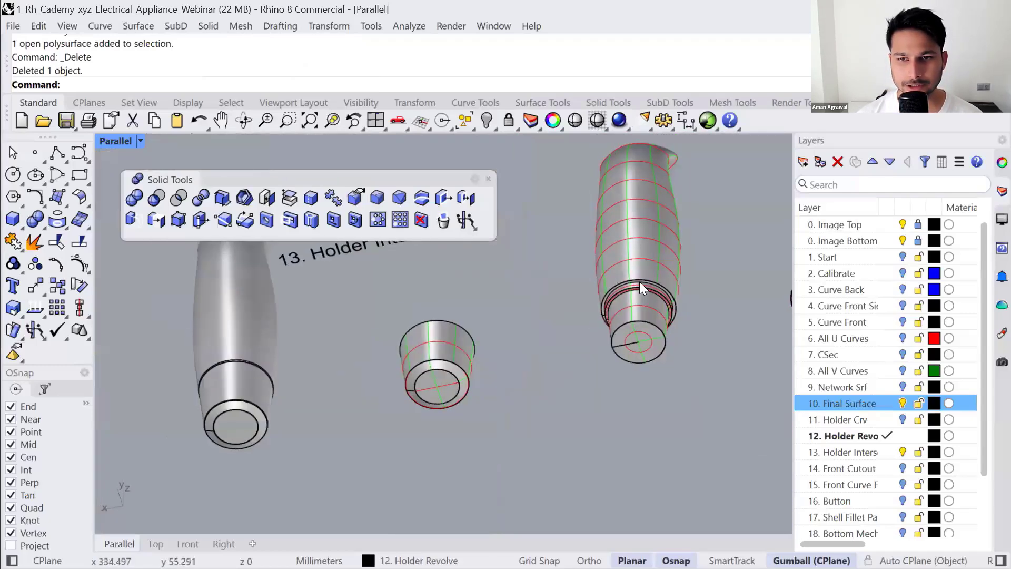
- Check the object types of the upper handle body and the holder piece in their object properties
{"action": "left_click", "coordinate": [639, 282]}
{"action": "right_click_drag", "start_coordinate": [608, 377], "coordinate": [611, 482]}
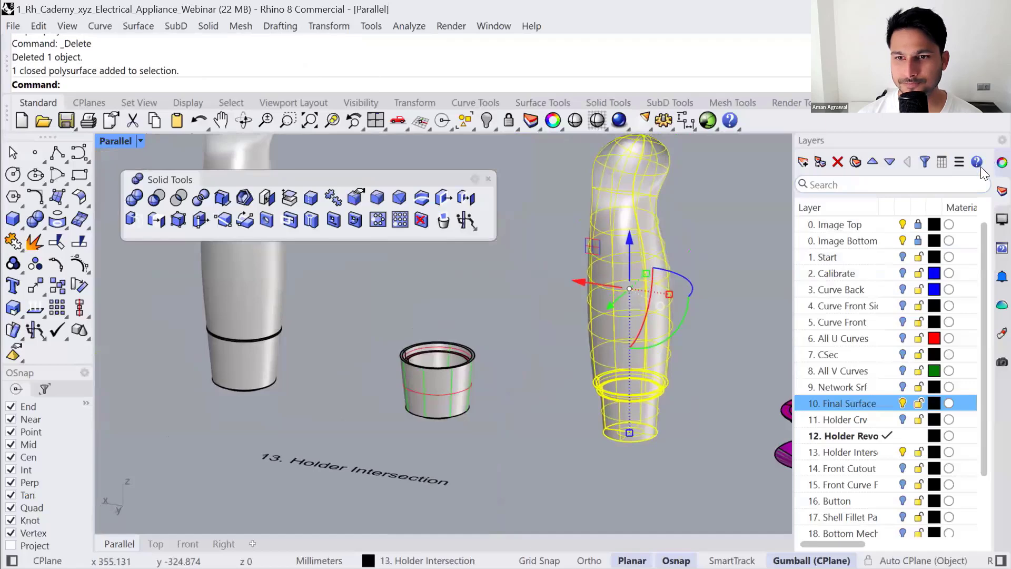
{"action": "left_click", "coordinate": [1002, 163]}
{"action": "left_click", "coordinate": [459, 391]}
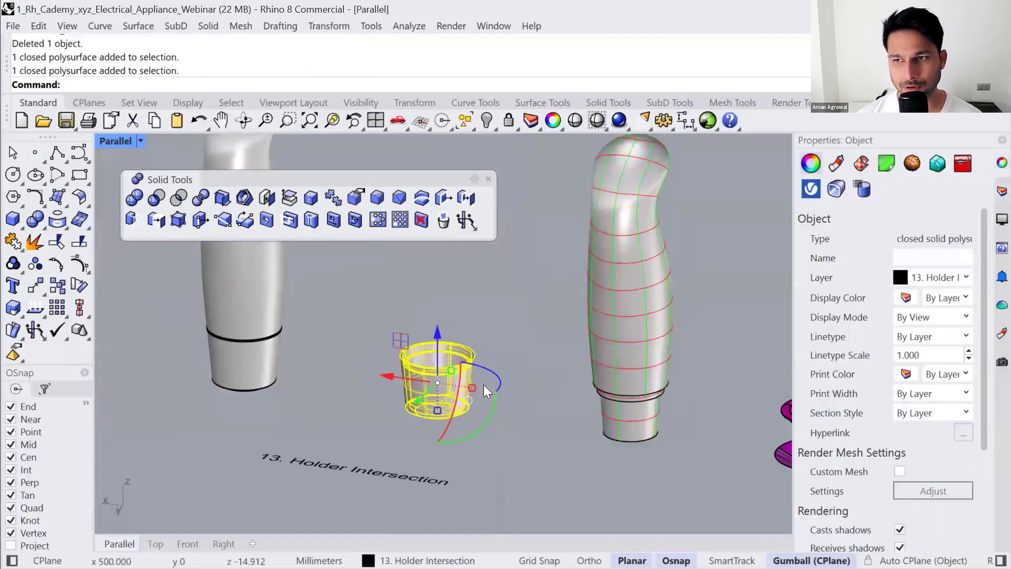
{"action": "left_click", "coordinate": [679, 348]}
- Move the final handle surface along the X axis away from the reference images and close its open end with Cap
{"action": "scroll", "coordinate": [676, 352], "scroll_direction": "down", "scroll_amount": 4}
{"action": "right_click_drag", "start_coordinate": [659, 366], "coordinate": [554, 372], "text": "shift"}
{"action": "scroll", "coordinate": [659, 372], "scroll_direction": "down", "scroll_amount": 2}
{"action": "right_click_drag", "start_coordinate": [706, 382], "coordinate": [640, 343], "text": "shift"}
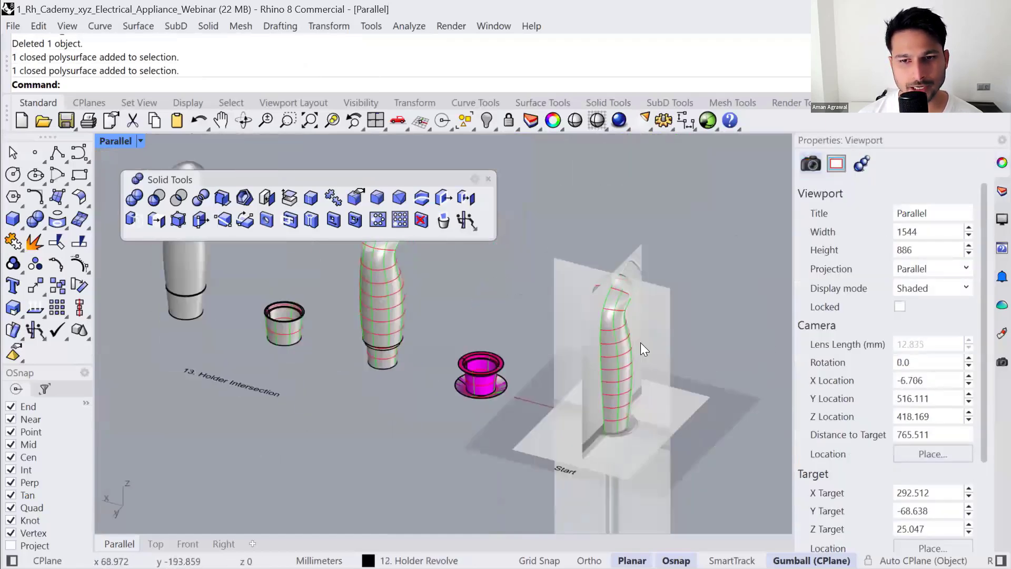
{"action": "left_click", "coordinate": [623, 346]}
{"action": "left_click_drag", "start_coordinate": [571, 345], "coordinate": [495, 332]}
{"action": "type", "text": "zs"}
{"action": "key", "text": "Return"}
{"action": "right_click_drag", "start_coordinate": [512, 291], "coordinate": [516, 274]}
{"action": "type", "text": "cap"}
{"action": "key", "text": "Return"}
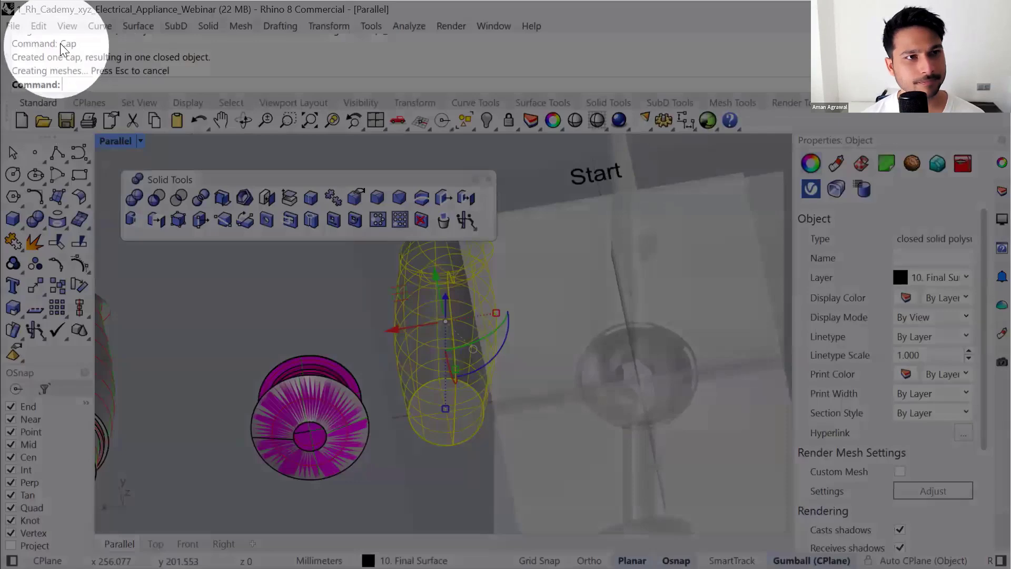
- Undo the cap and the move of the final handle surface, and clear the selection
{"action": "key", "text": "ctrl+x"}
{"action": "key", "text": "ctrl+z"}
{"action": "key", "text": "ctrl+z"}
{"action": "key", "text": "ctrl+z"}
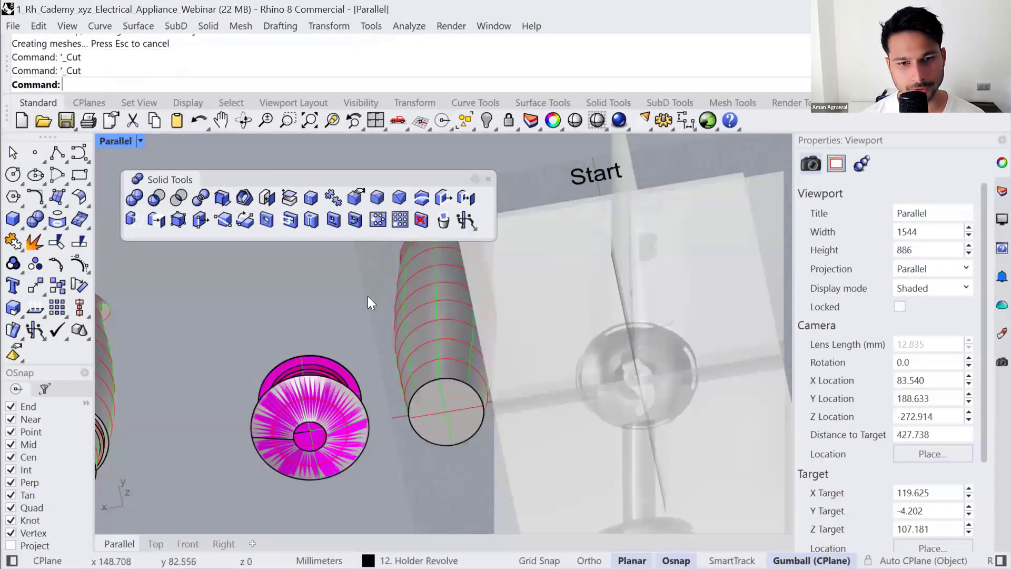
{"action": "right_click_drag", "start_coordinate": [443, 334], "coordinate": [474, 456]}
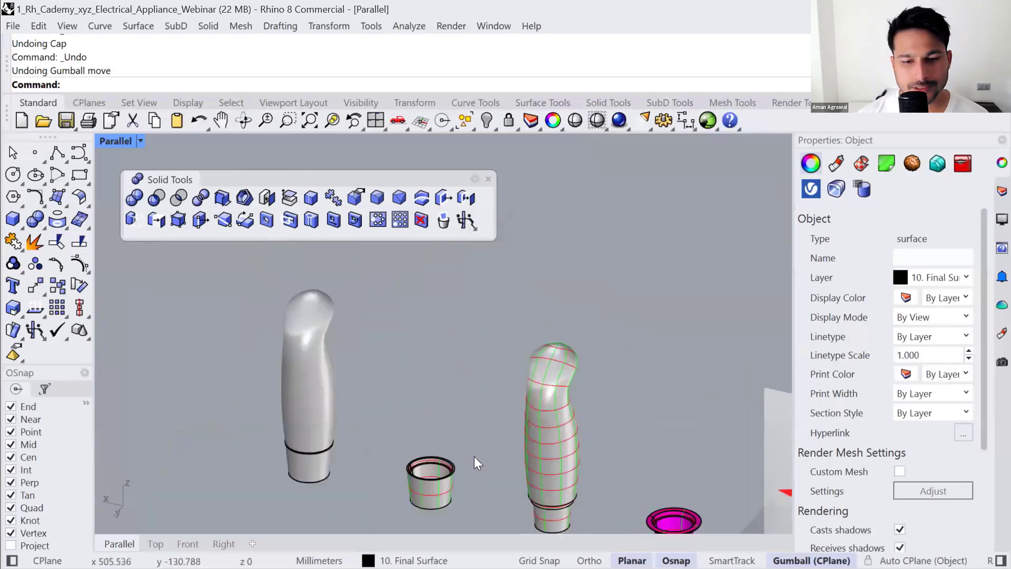
{"action": "left_click", "coordinate": [474, 456]}
{"action": "right_click_drag", "start_coordinate": [520, 424], "coordinate": [554, 313], "text": "shift"}
- Turn off the surface isocurves for the upper handle body and the holder piece
{"action": "scroll", "coordinate": [589, 253], "scroll_direction": "up", "scroll_amount": 5}
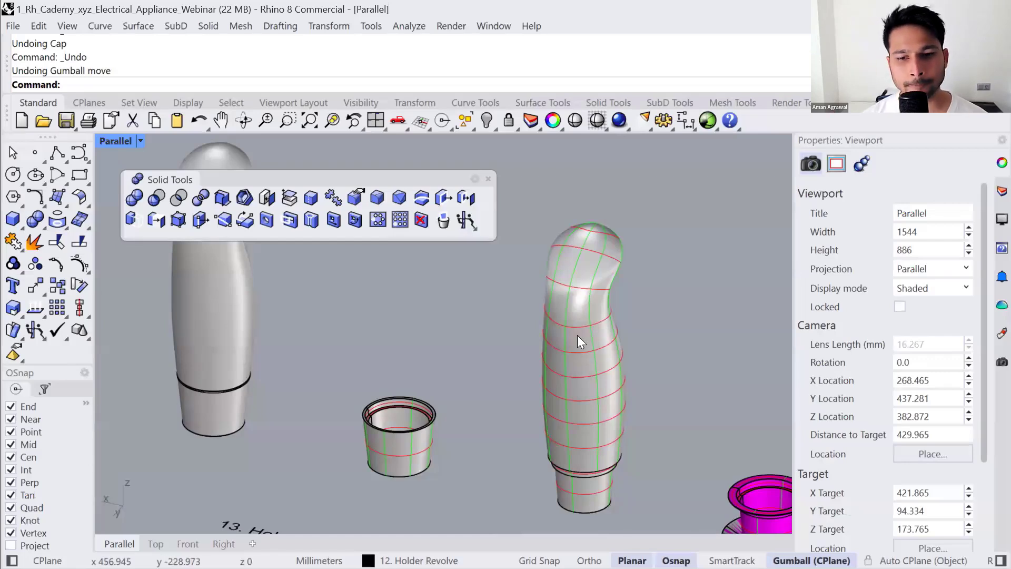
{"action": "right_click_drag", "start_coordinate": [578, 335], "coordinate": [605, 378]}
{"action": "left_click", "coordinate": [581, 412]}
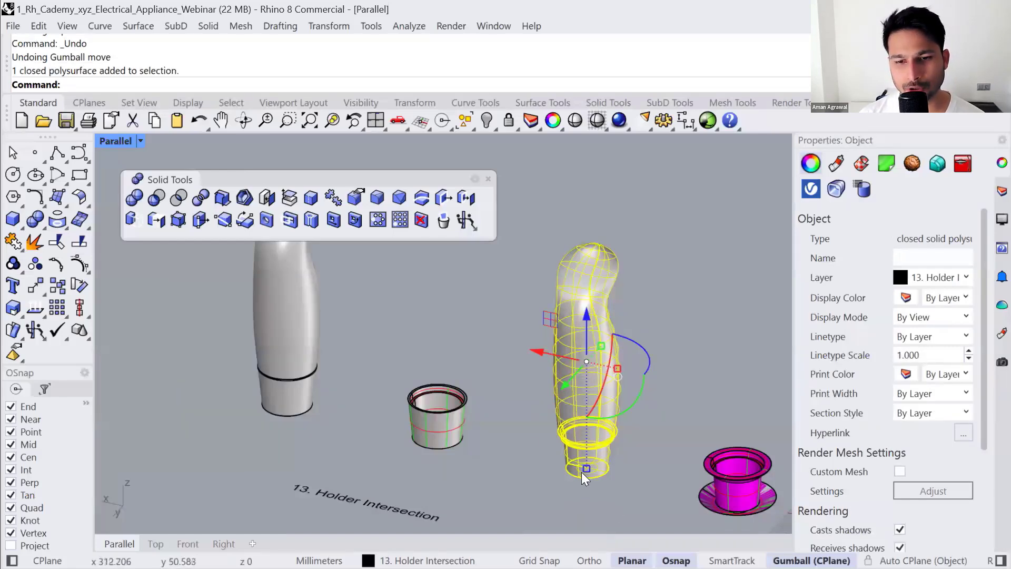
{"action": "left_click_drag", "start_coordinate": [617, 508], "coordinate": [505, 431]}
{"action": "scroll", "coordinate": [865, 403], "scroll_direction": "down", "scroll_amount": 3}
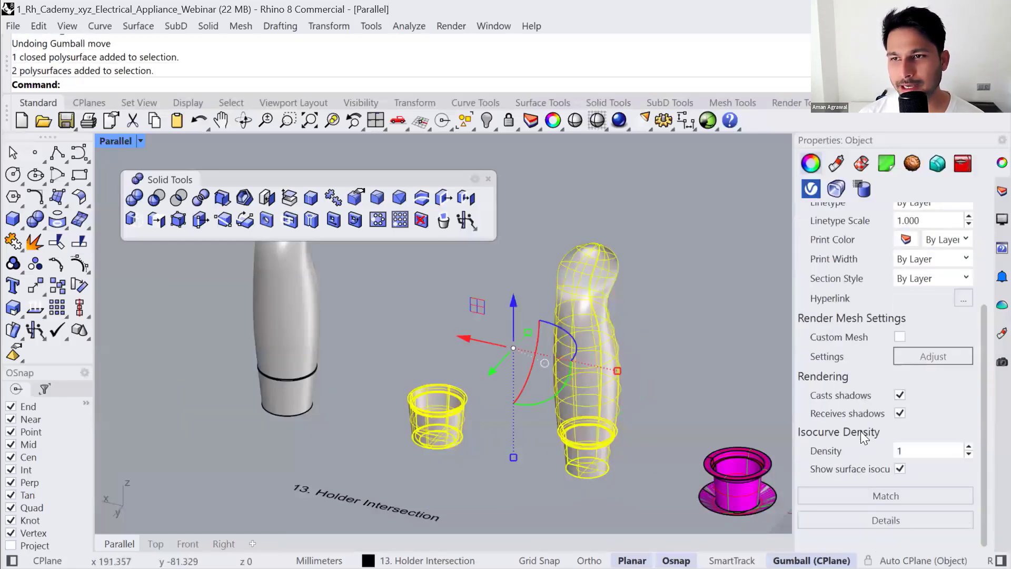
{"action": "scroll", "coordinate": [861, 431], "scroll_direction": "up", "scroll_amount": 3}
{"action": "scroll", "coordinate": [900, 420], "scroll_direction": "down", "scroll_amount": 3}
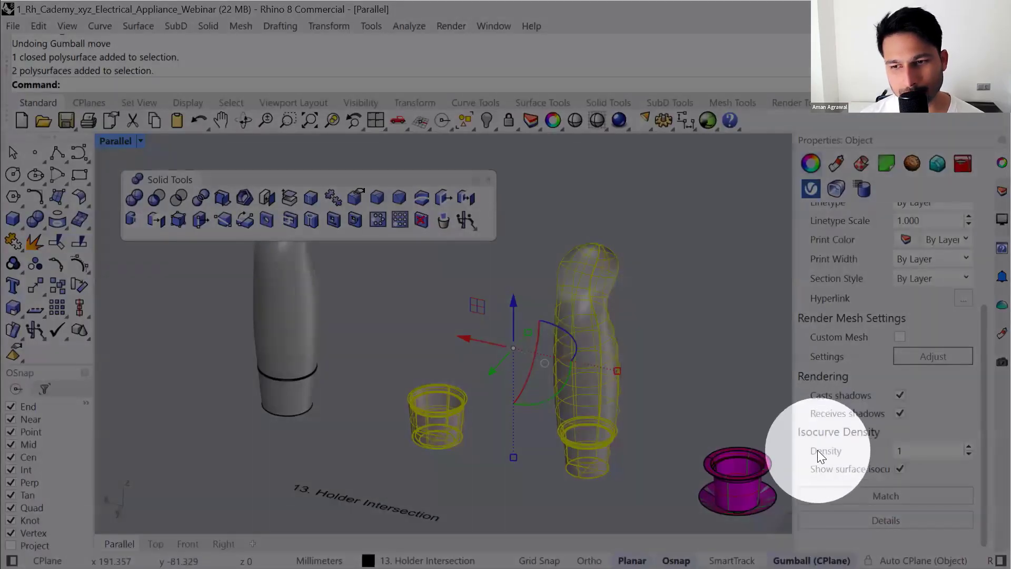
{"action": "left_click", "coordinate": [901, 469]}
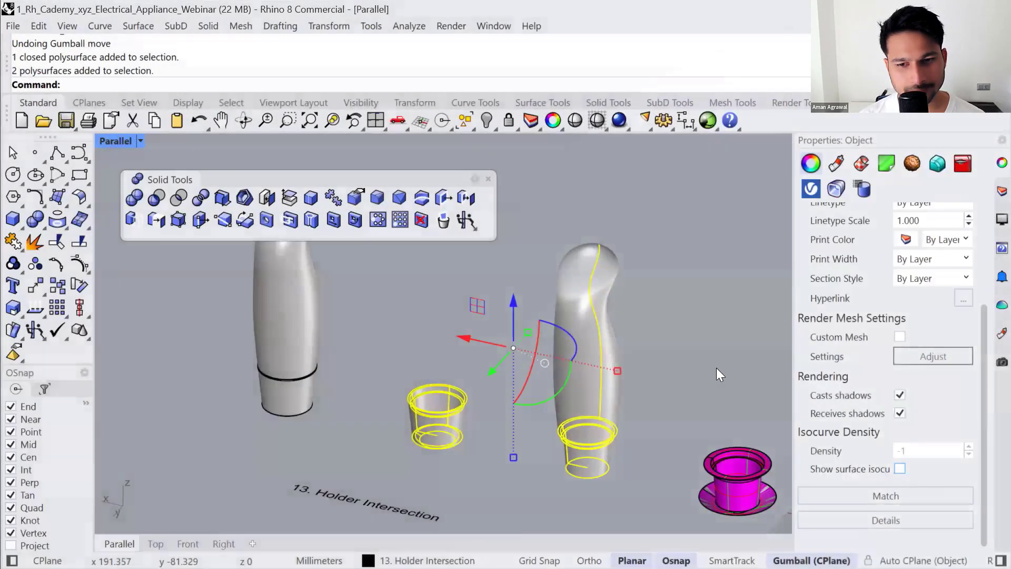
{"action": "left_click", "coordinate": [716, 368]}
{"action": "left_click", "coordinate": [573, 443]}
{"action": "left_click", "coordinate": [448, 424]}
{"action": "left_click", "coordinate": [519, 428]}
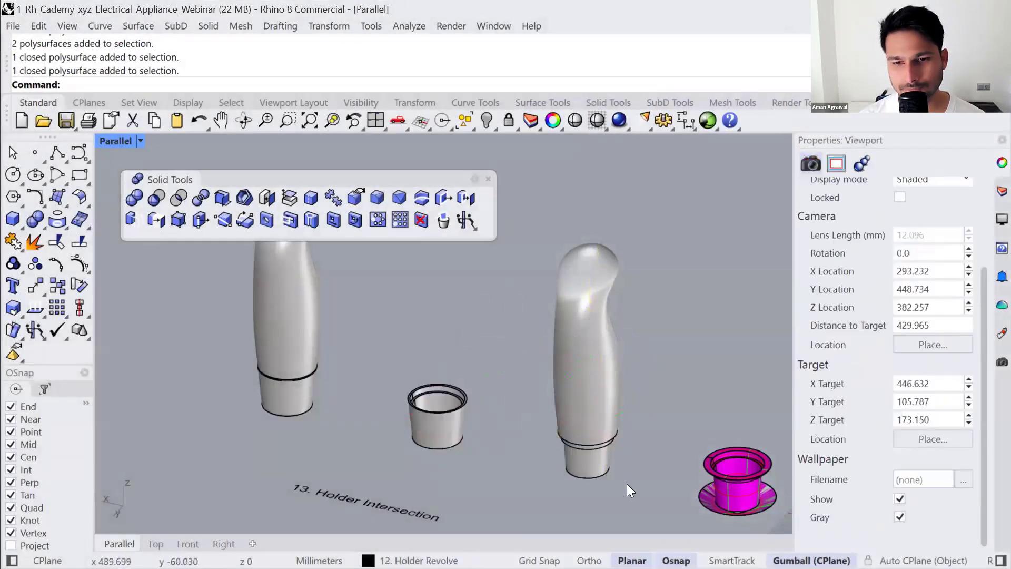
{"action": "left_click_drag", "start_coordinate": [627, 483], "coordinate": [447, 414]}
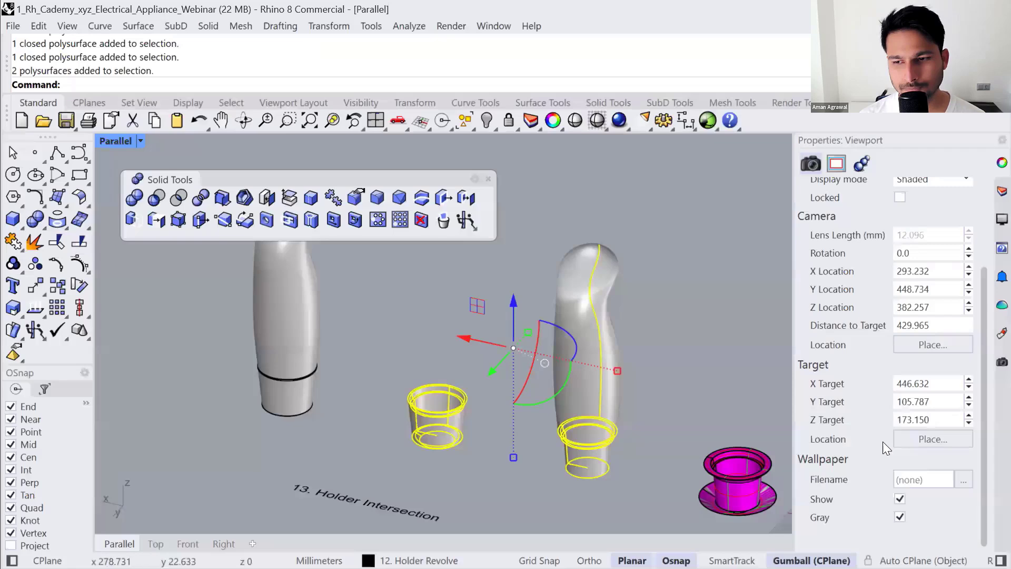
{"action": "left_click", "coordinate": [693, 376]}
{"action": "left_click_drag", "start_coordinate": [426, 373], "coordinate": [507, 429]}
{"action": "left_click", "coordinate": [508, 429]}
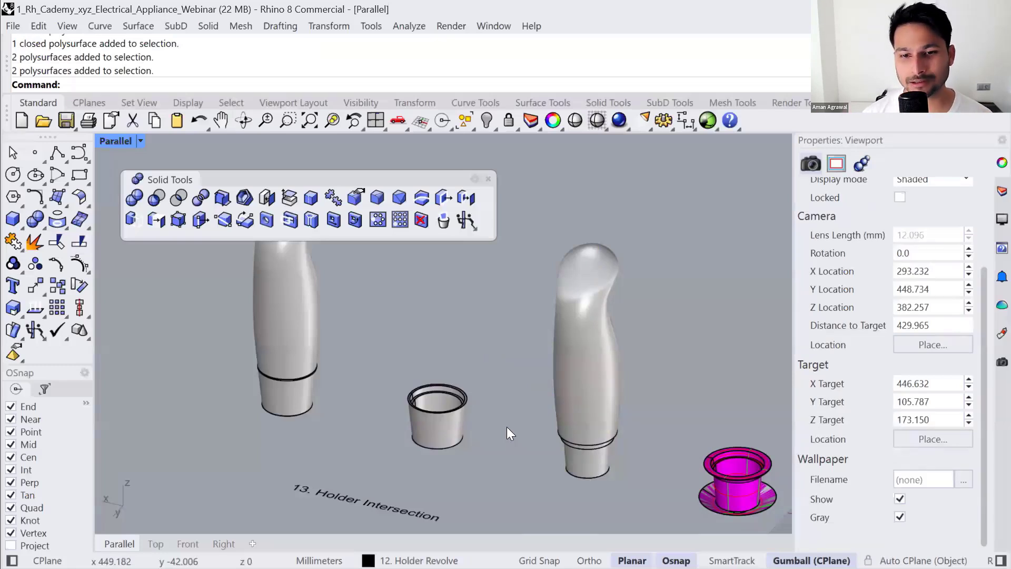
- Turn on the surface isocurves for the upper handle body and holder piece, and turn them off again
{"action": "left_click_drag", "start_coordinate": [689, 358], "coordinate": [433, 442]}
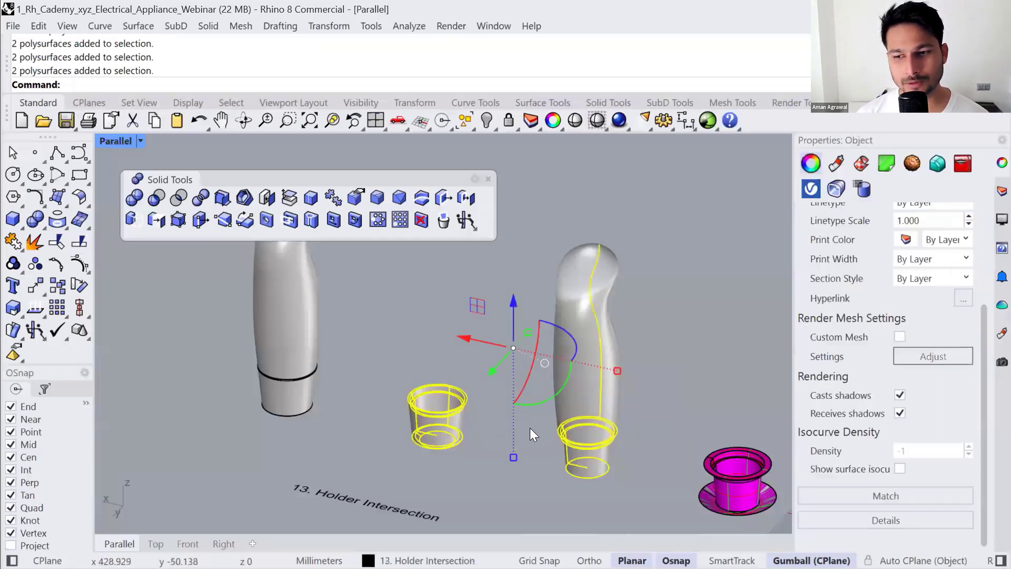
{"action": "left_click", "coordinate": [900, 470]}
{"action": "left_click", "coordinate": [665, 388]}
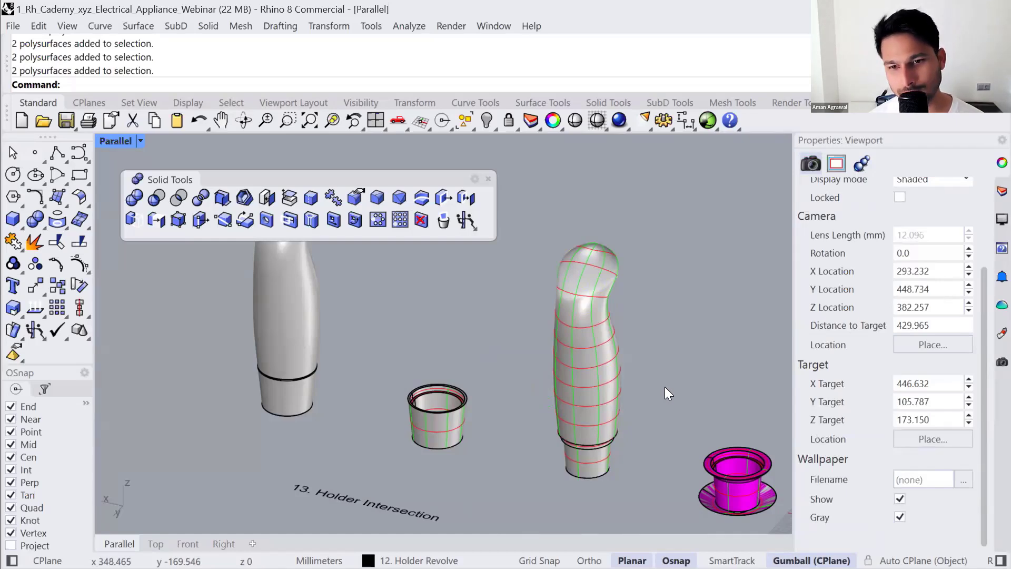
{"action": "left_click", "coordinate": [590, 403]}
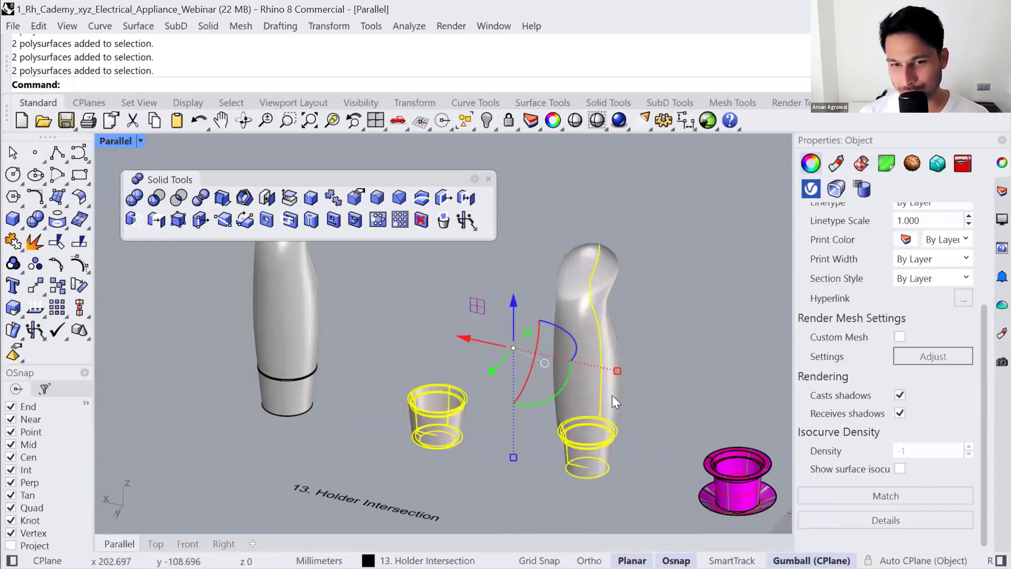
{"action": "left_click", "coordinate": [680, 388]}
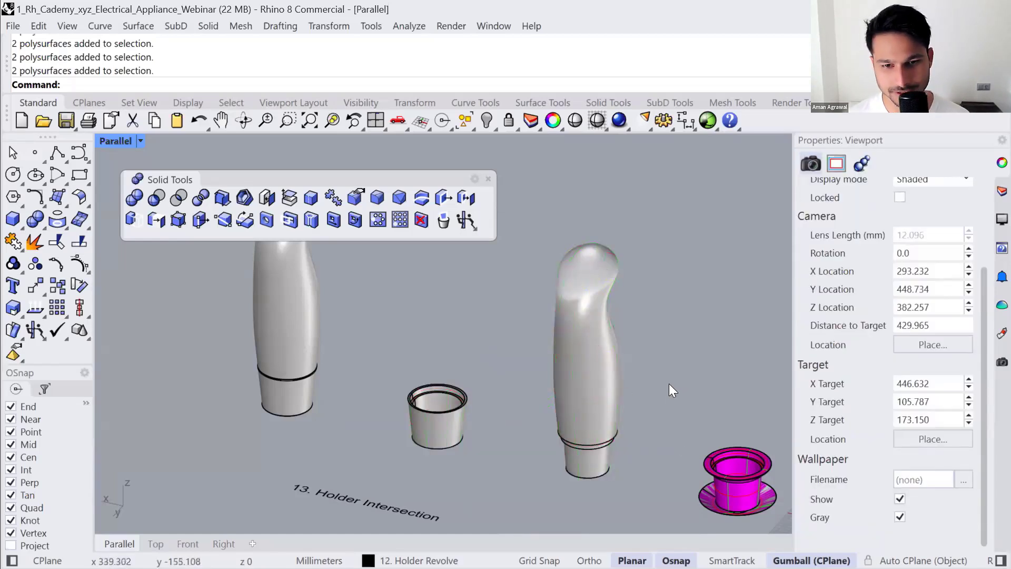
- Move the upper handle body 150 mm along the X axis onto the separate holder piece
{"action": "left_click", "coordinate": [585, 413]}
{"action": "left_click", "coordinate": [533, 352]}
{"action": "type", "text": "150"}
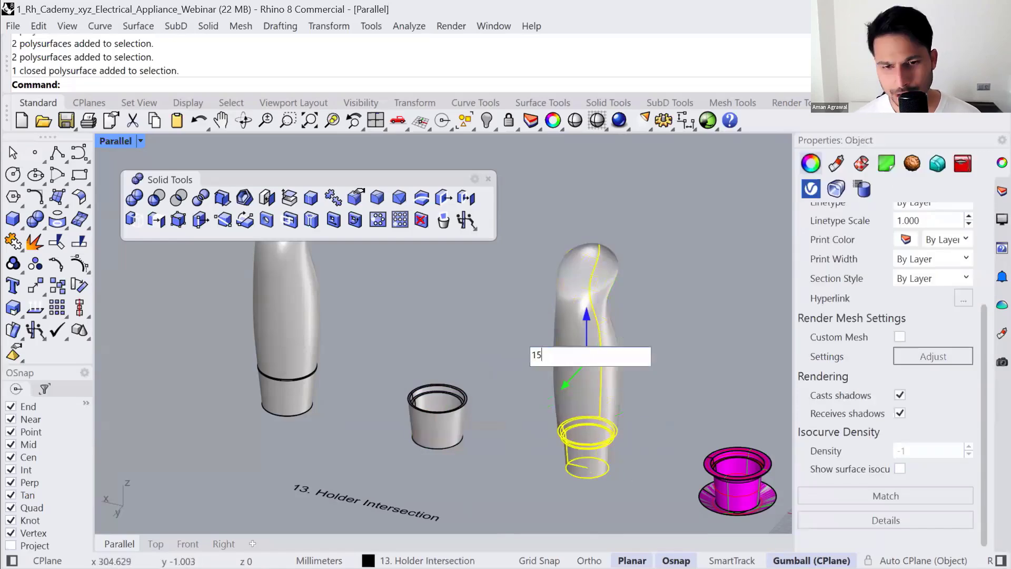
{"action": "key", "text": "Return"}
{"action": "right_click_drag", "start_coordinate": [562, 456], "coordinate": [669, 462], "text": "shift"}
{"action": "left_click", "coordinate": [582, 476]}
- Examine the seam between the handle body and the holder piece up close on both handle assemblies
{"action": "scroll", "coordinate": [543, 426], "scroll_direction": "up", "scroll_amount": 8}
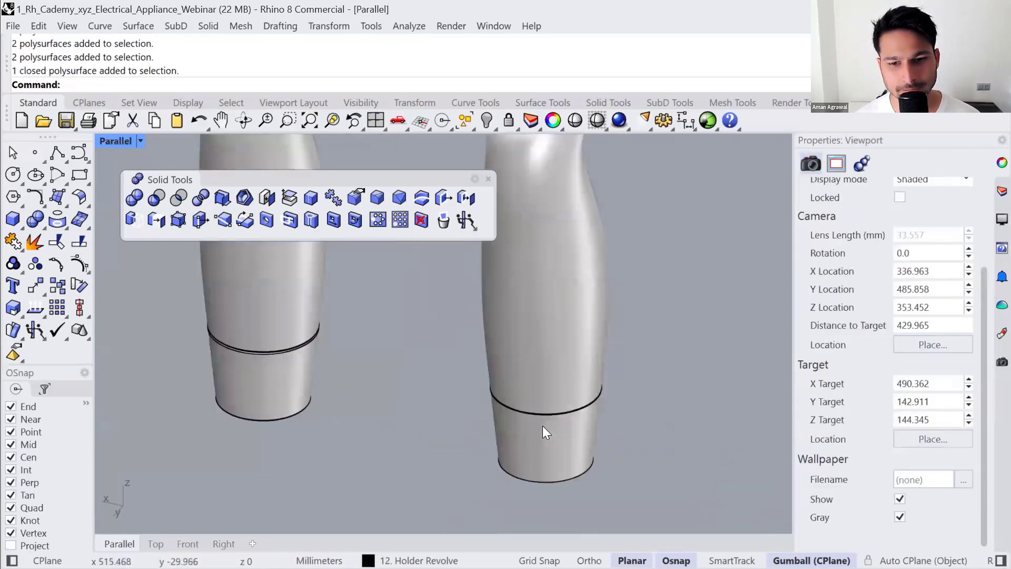
{"action": "right_click_drag", "start_coordinate": [233, 329], "coordinate": [363, 372], "text": "shift"}
{"action": "scroll", "coordinate": [329, 356], "scroll_direction": "up", "scroll_amount": 9}
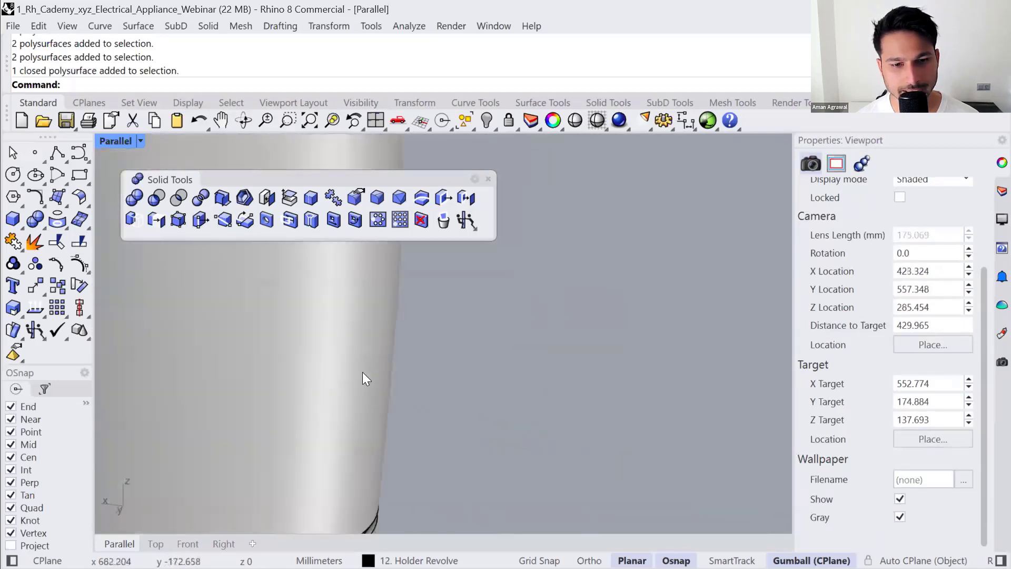
{"action": "scroll", "coordinate": [470, 482], "scroll_direction": "down", "scroll_amount": 5}
{"action": "scroll", "coordinate": [644, 368], "scroll_direction": "up", "scroll_amount": 6}
{"action": "scroll", "coordinate": [654, 366], "scroll_direction": "up", "scroll_amount": 6}
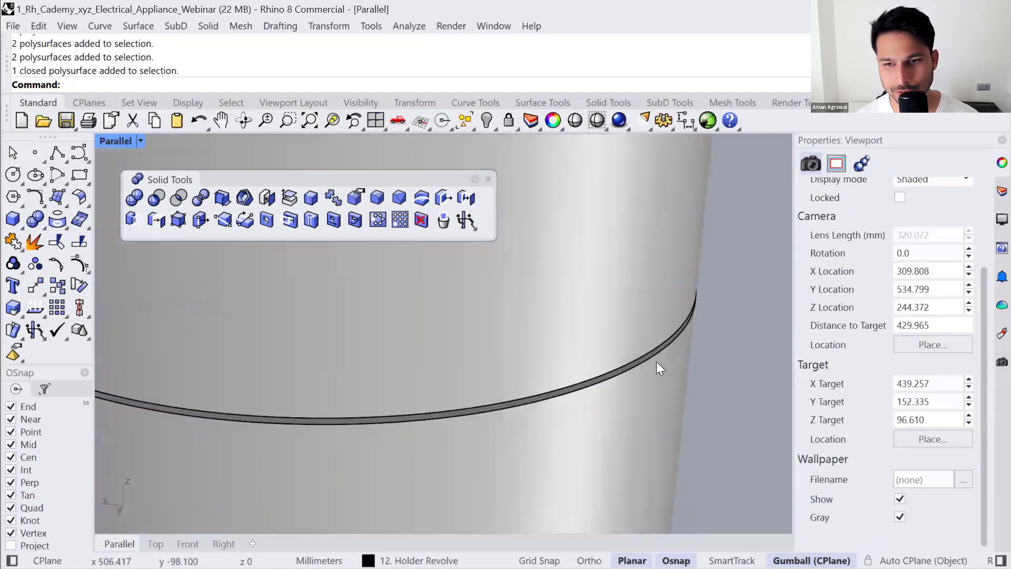
{"action": "right_click_drag", "start_coordinate": [657, 361], "coordinate": [657, 359]}
{"action": "left_click", "coordinate": [658, 359]}
{"action": "type", "text": "zs"}
{"action": "key", "text": "Return"}
{"action": "left_click", "coordinate": [584, 488]}
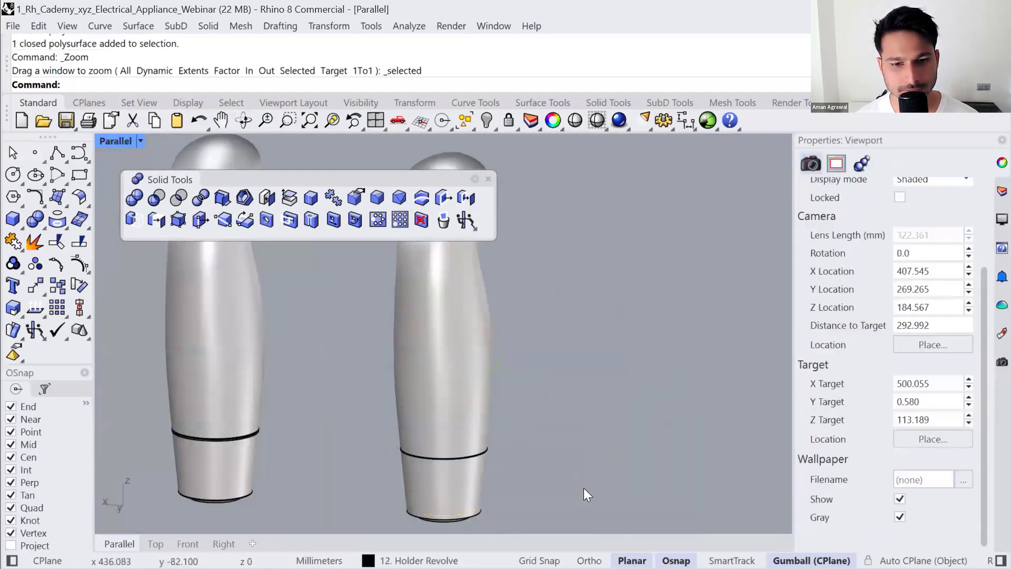
- Try to fillet the handle body's seam edge above the holder with a 1 mm radius, and undo it
{"action": "type", "text": "zs"}
{"action": "key", "text": "Return"}
{"action": "scroll", "coordinate": [440, 484], "scroll_direction": "up", "scroll_amount": 9}
{"action": "right_click_drag", "start_coordinate": [466, 447], "coordinate": [511, 395], "text": "shift"}
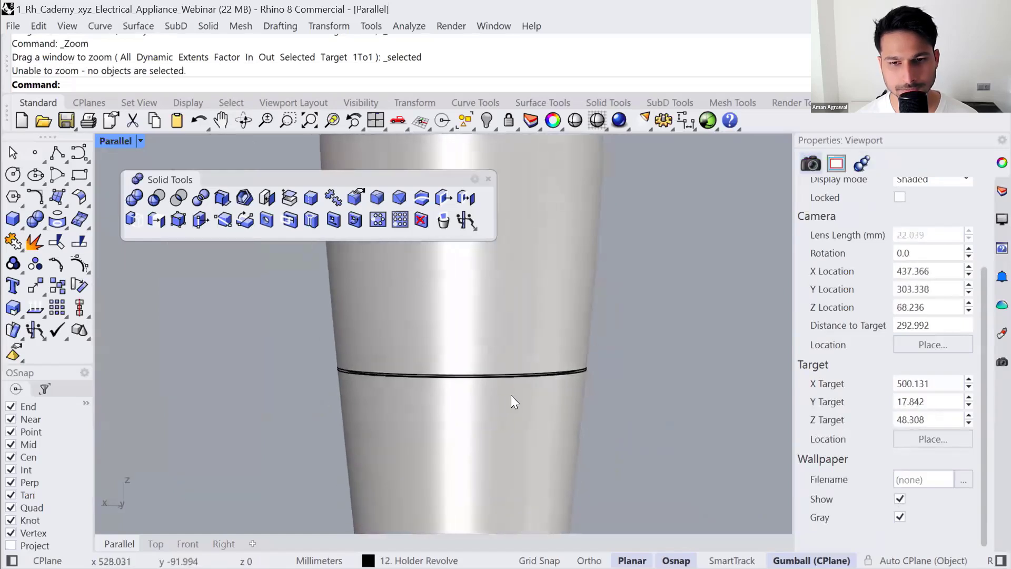
{"action": "scroll", "coordinate": [594, 370], "scroll_direction": "up", "scroll_amount": 14}
{"action": "right_click_drag", "start_coordinate": [619, 377], "coordinate": [617, 373]}
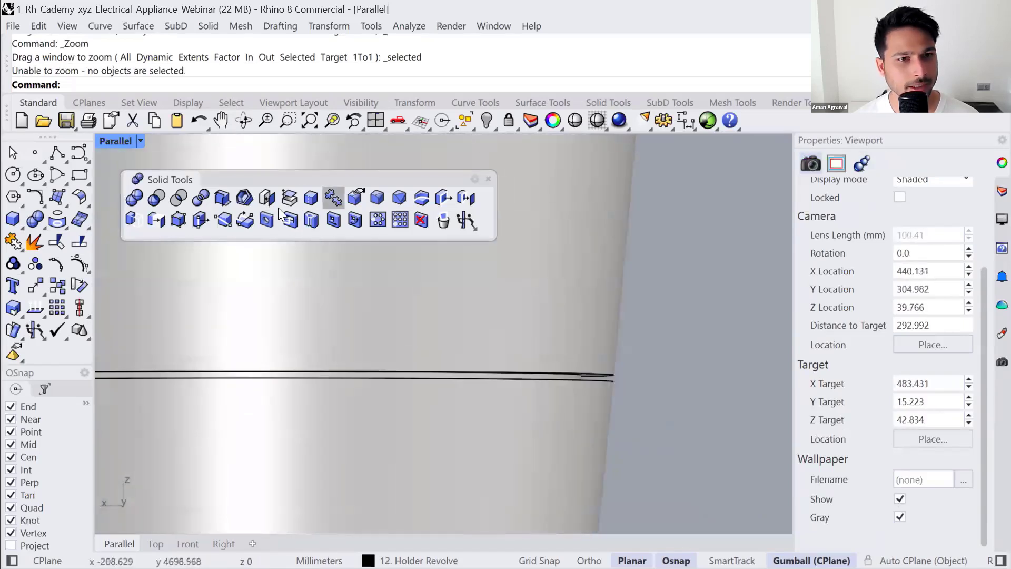
{"action": "left_click", "coordinate": [377, 198]}
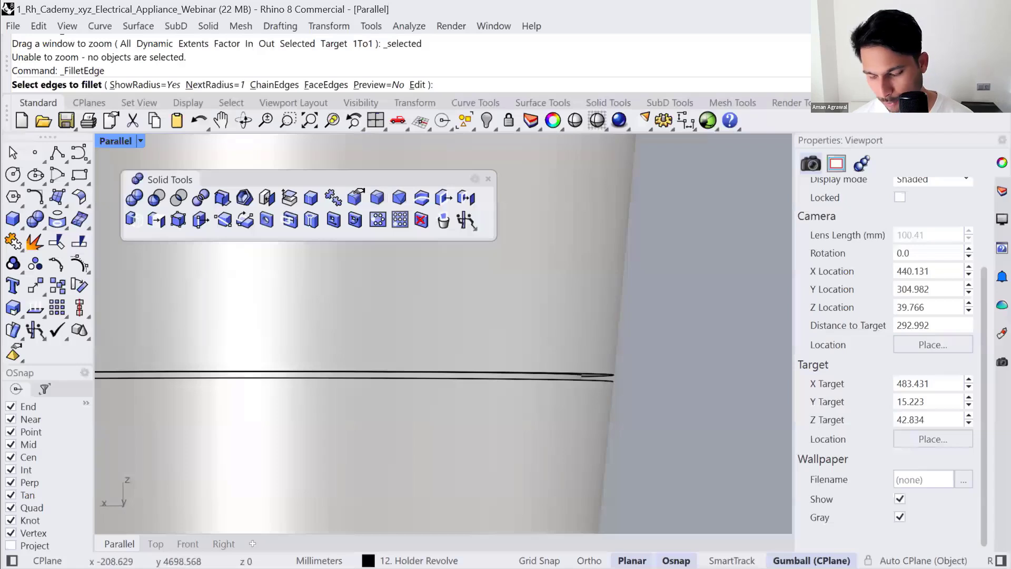
{"action": "left_click", "coordinate": [609, 370]}
{"action": "key", "text": "Return"}
{"action": "key", "text": "Return"}
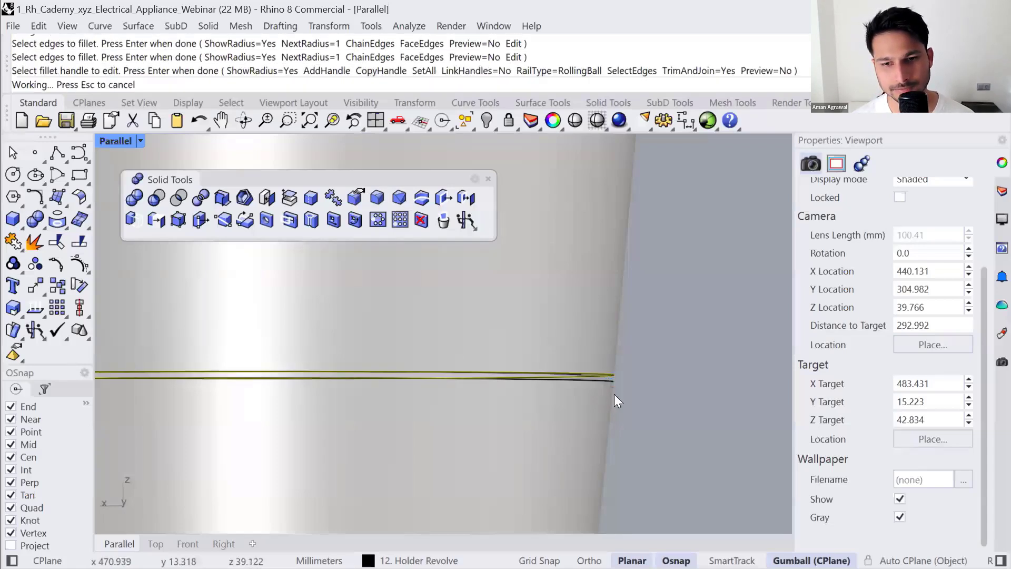
{"action": "key", "text": "ctrl+z"}
- Fillet the facing seam edges of the handle body and the holder piece with a 0.5 mm radius, comparing by undoing and redoing it
{"action": "key", "text": "Return"}
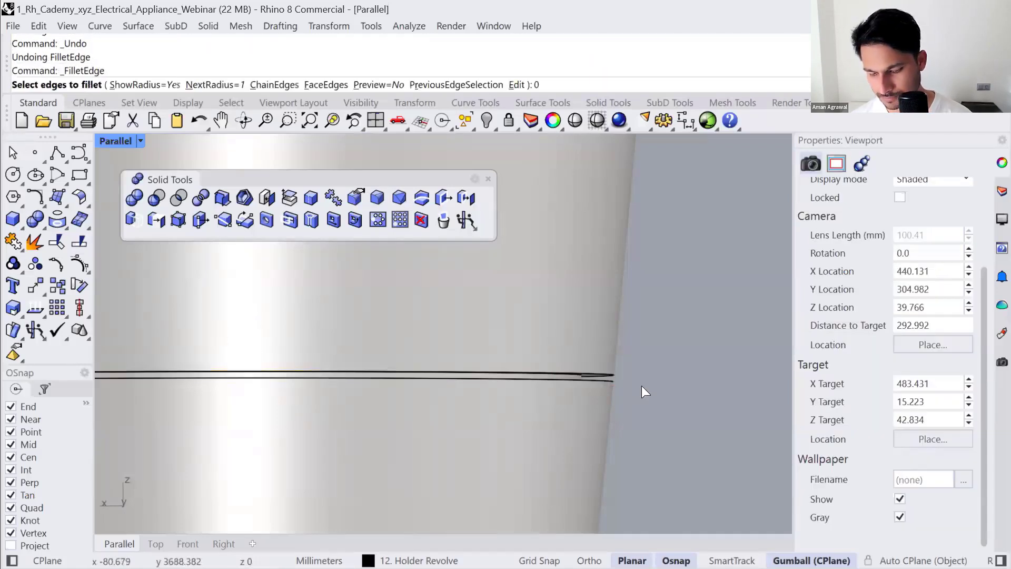
{"action": "key", "text": "Return"}
{"action": "left_click", "coordinate": [607, 373]}
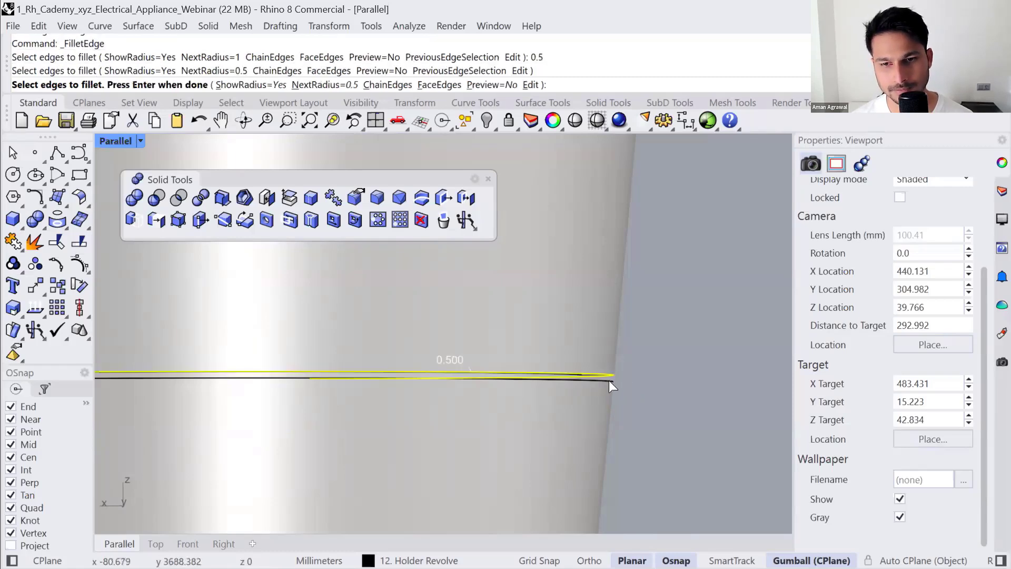
{"action": "left_click", "coordinate": [609, 381]}
{"action": "key", "text": "Return"}
{"action": "key", "text": "Return"}
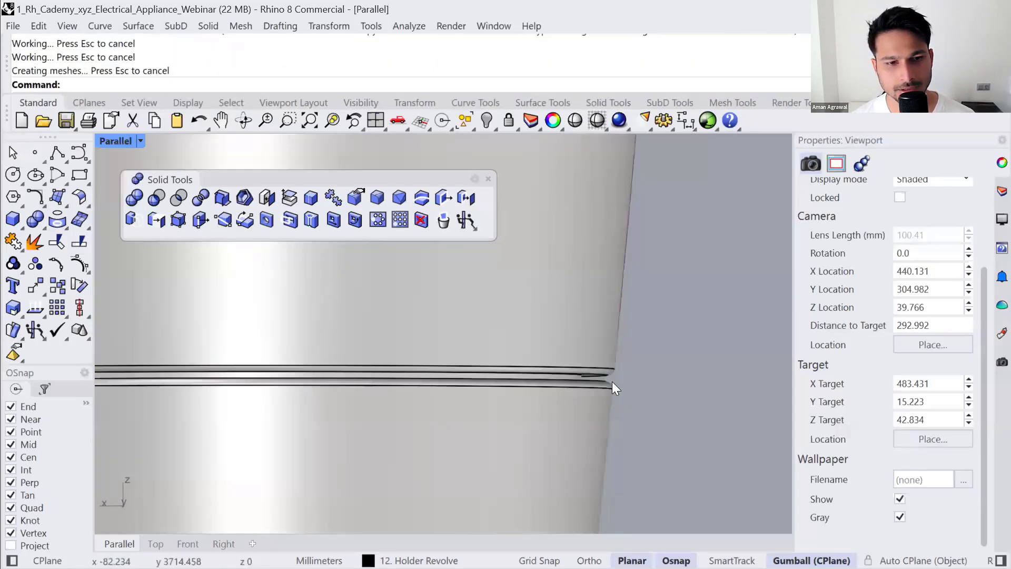
{"action": "key", "text": "ctrl+z"}
{"action": "scroll", "coordinate": [638, 371], "scroll_direction": "down", "scroll_amount": 5}
{"action": "key", "text": "ctrl+y"}
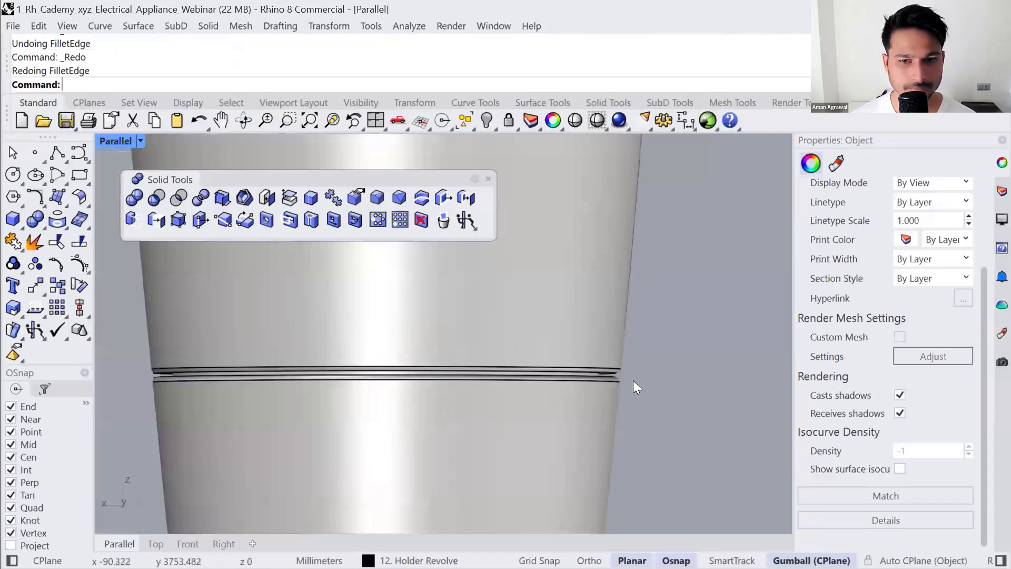
- Show the 14. Front Cutout Crv layer and bring its handle assembly into view
{"action": "scroll", "coordinate": [622, 387], "scroll_direction": "down", "scroll_amount": 10}
{"action": "right_click_drag", "start_coordinate": [279, 310], "coordinate": [505, 424], "text": "shift"}
{"action": "scroll", "coordinate": [438, 393], "scroll_direction": "down", "scroll_amount": 9}
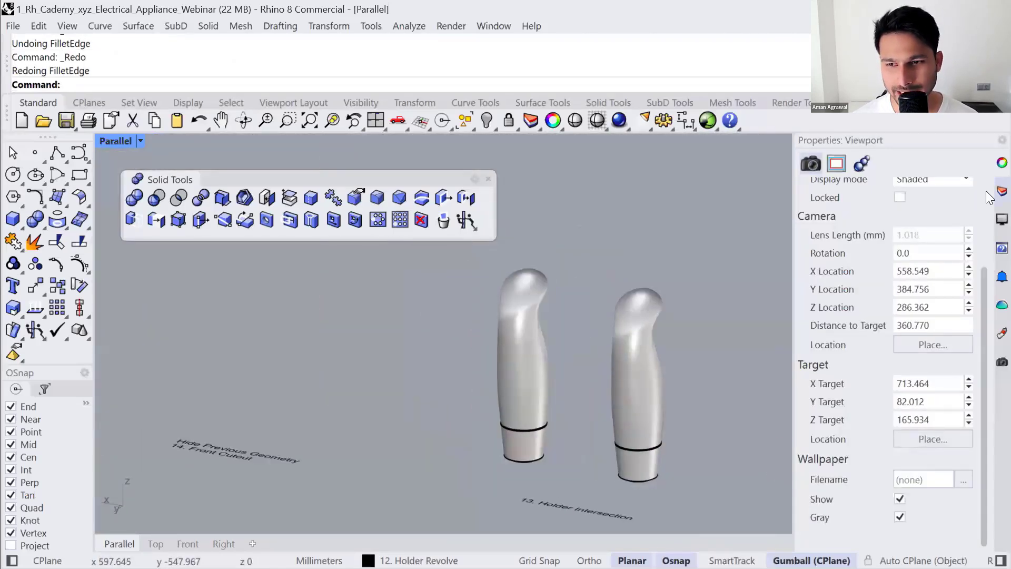
{"action": "left_click", "coordinate": [1001, 191]}
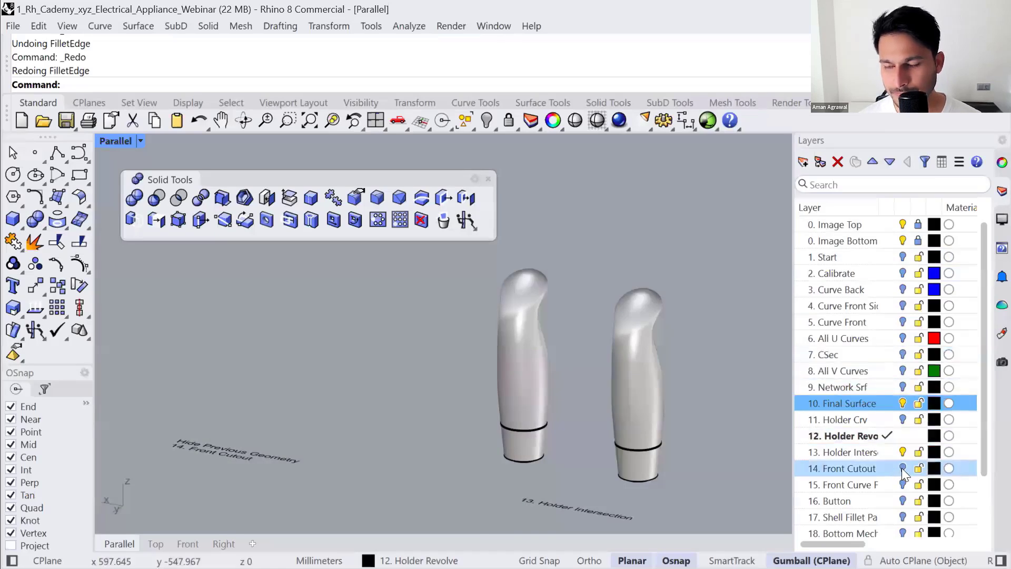
{"action": "scroll", "coordinate": [495, 406], "scroll_direction": "down", "scroll_amount": 4}
{"action": "right_click_drag", "start_coordinate": [371, 395], "coordinate": [283, 253], "text": "shift"}
{"action": "scroll", "coordinate": [373, 424], "scroll_direction": "up", "scroll_amount": 6}
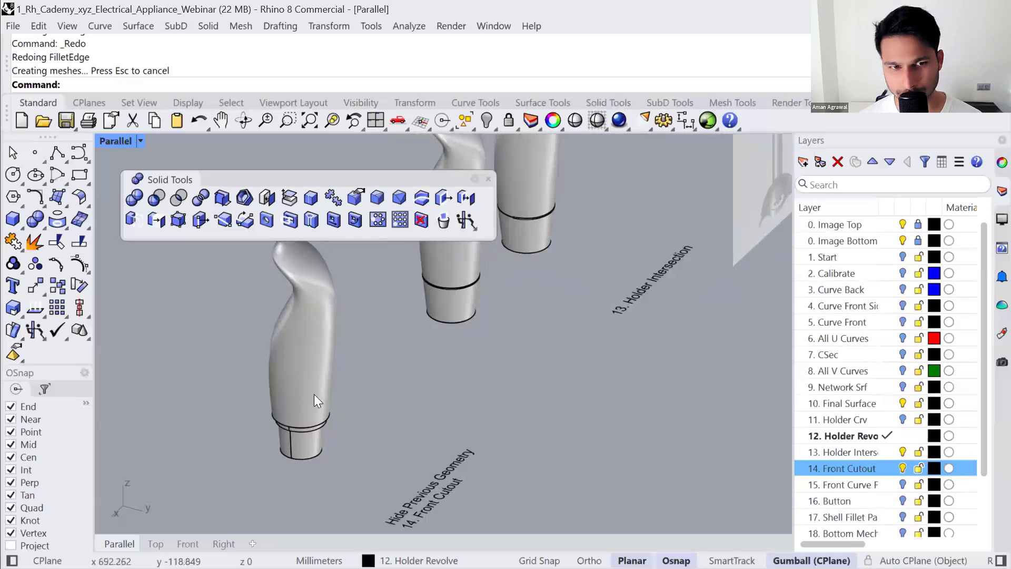
{"action": "right_click_drag", "start_coordinate": [348, 290], "coordinate": [310, 275]}
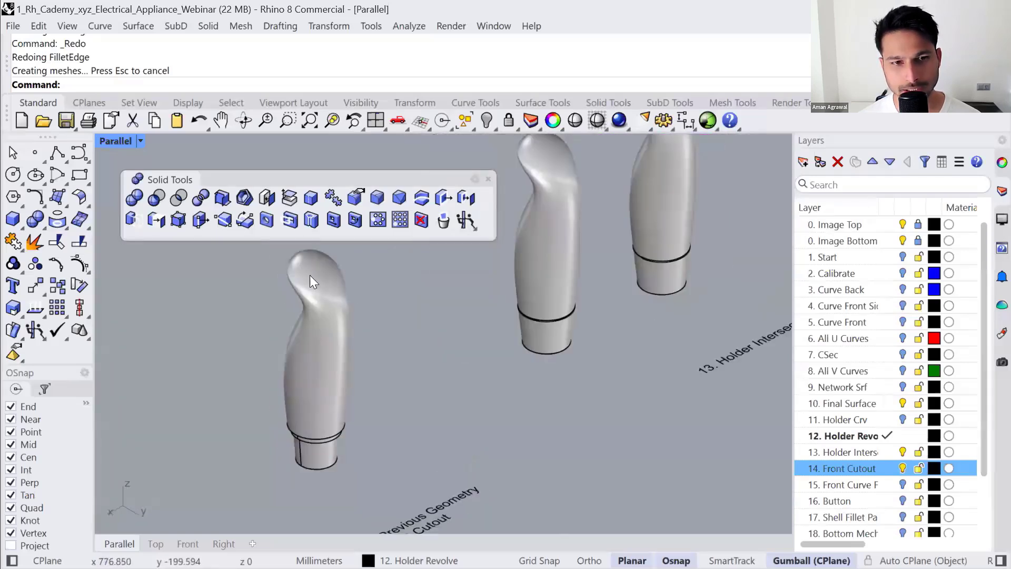
{"action": "scroll", "coordinate": [524, 417], "scroll_direction": "down", "scroll_amount": 2}
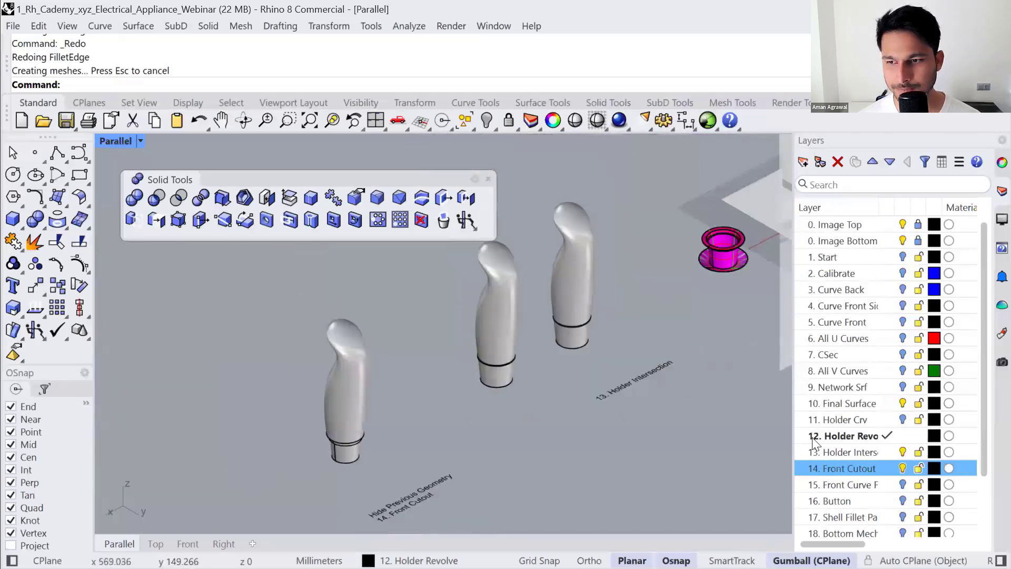
- Make 14. Front Cutout Crv the current layer and hide the 13. Holder Intersection, 12. Holder Revolve and 10. Final Surface layers
{"action": "left_click", "coordinate": [893, 469]}
{"action": "left_click", "coordinate": [903, 453]}
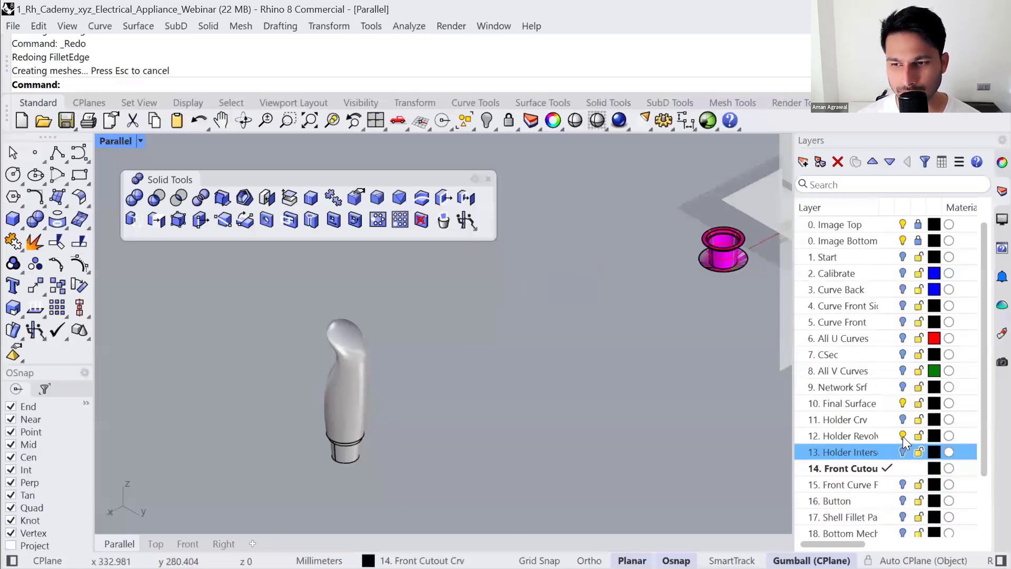
{"action": "left_click", "coordinate": [903, 436]}
{"action": "left_click", "coordinate": [902, 402]}
{"action": "scroll", "coordinate": [546, 432], "scroll_direction": "down", "scroll_amount": 4}
{"action": "right_click_drag", "start_coordinate": [546, 431], "coordinate": [590, 397]}
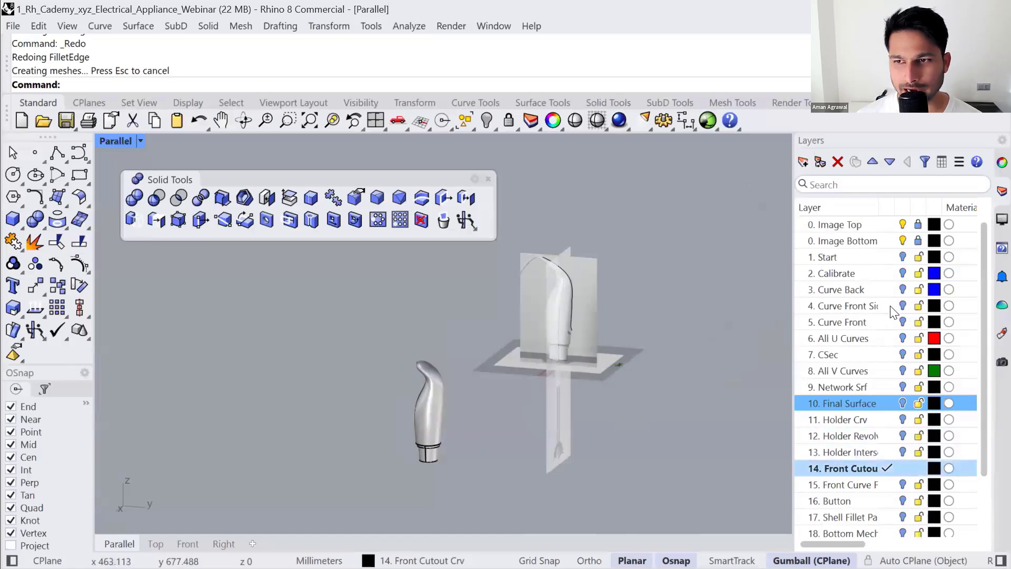
{"action": "left_click", "coordinate": [857, 470]}
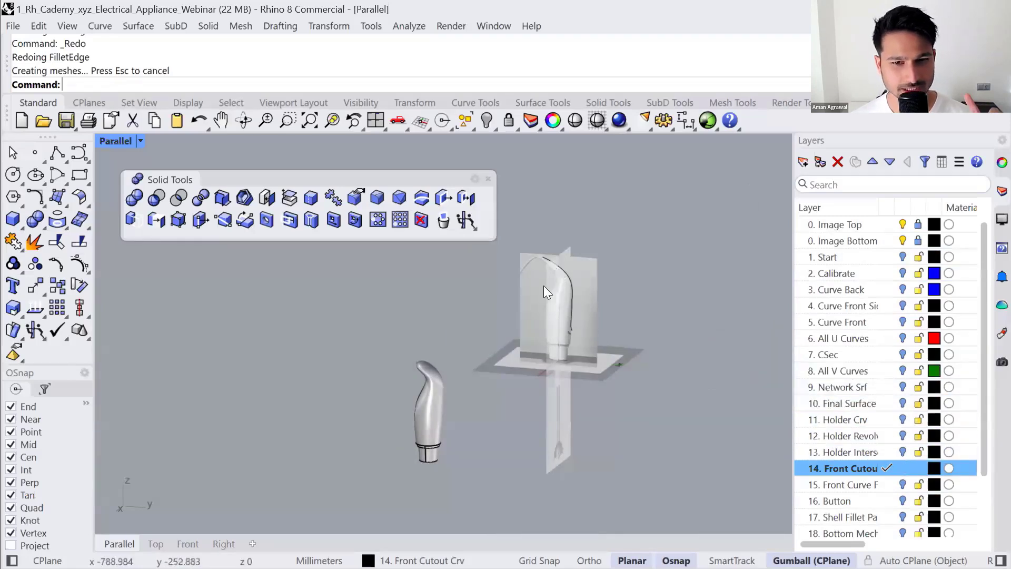
- Select the front cutout curve on the reference image and inspect its profile in the Right view
{"action": "left_click", "coordinate": [570, 287]}
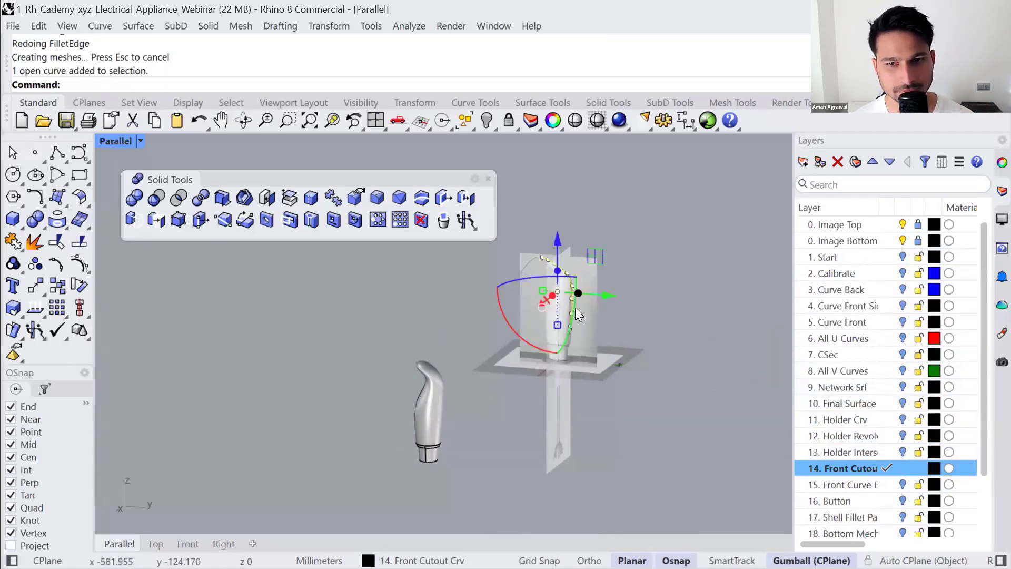
{"action": "right_click_drag", "start_coordinate": [575, 308], "coordinate": [562, 322]}
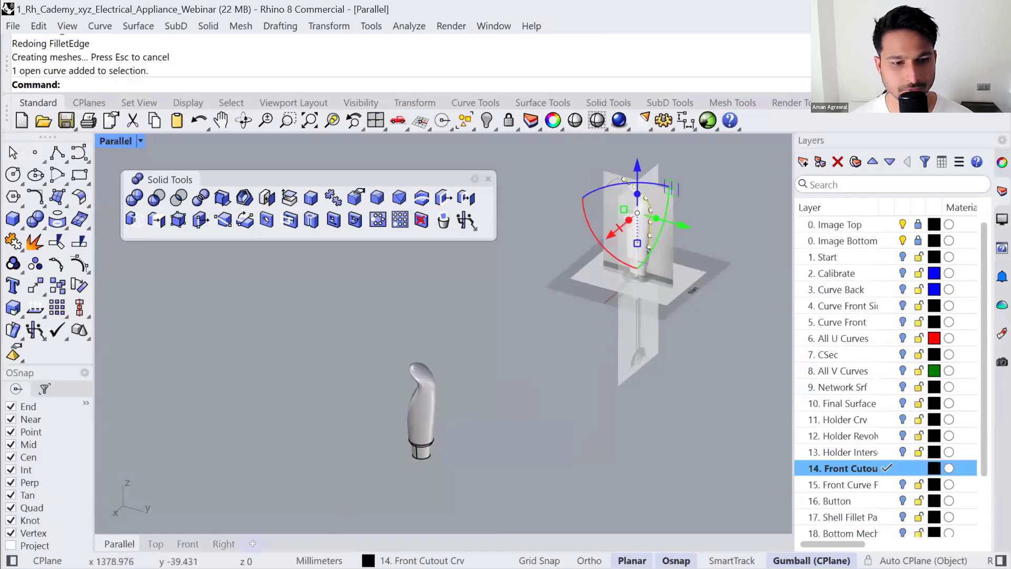
{"action": "left_click", "coordinate": [224, 544]}
{"action": "scroll", "coordinate": [528, 295], "scroll_direction": "down", "scroll_amount": 14}
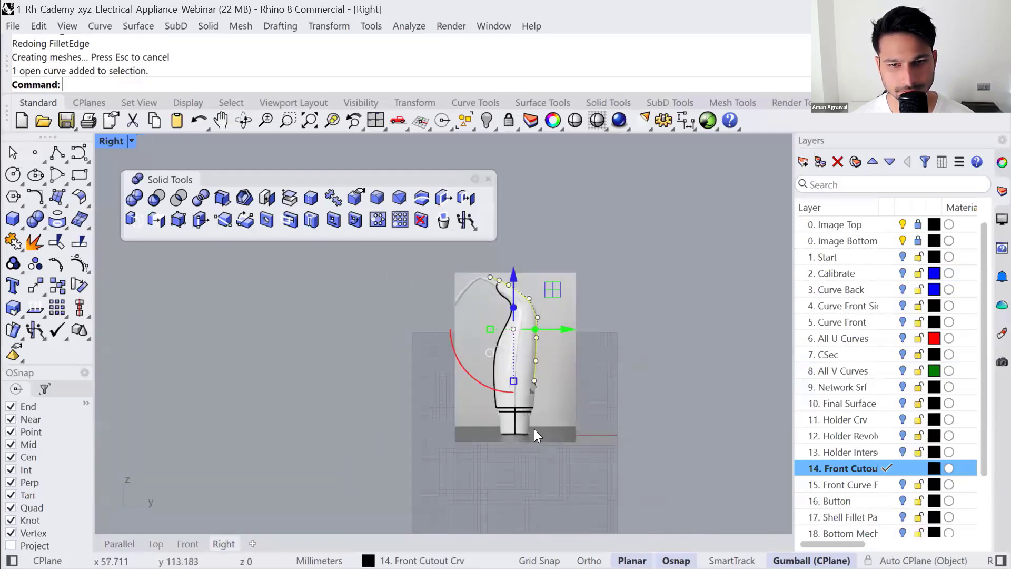
- Try extruding the front cutout curve along the X axis through the handle, and undo the extrusion
{"action": "left_click", "coordinate": [119, 544]}
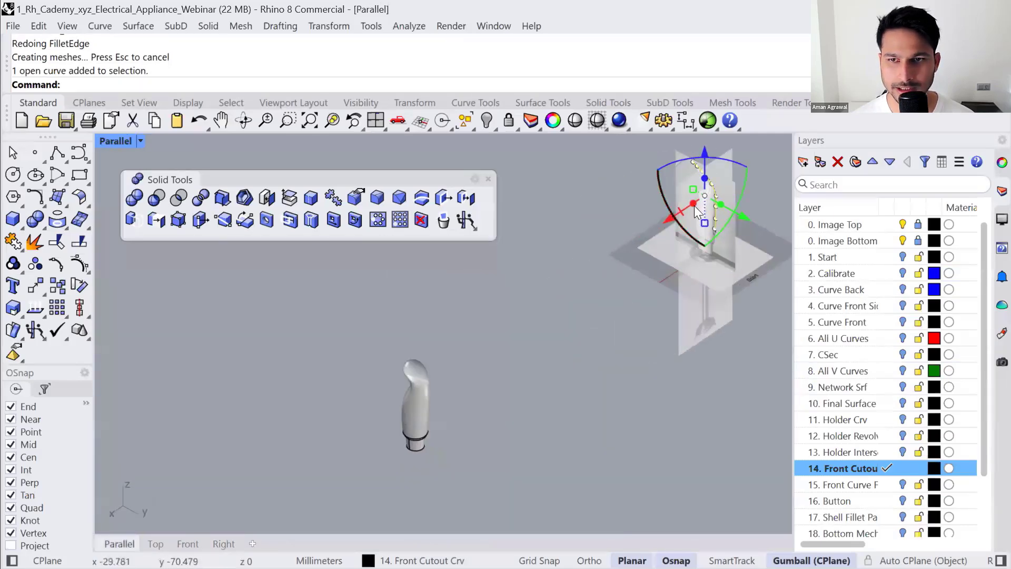
{"action": "left_click_drag", "start_coordinate": [669, 206], "coordinate": [417, 414]}
{"action": "key", "text": "Escape"}
{"action": "scroll", "coordinate": [417, 400], "scroll_direction": "up", "scroll_amount": 4}
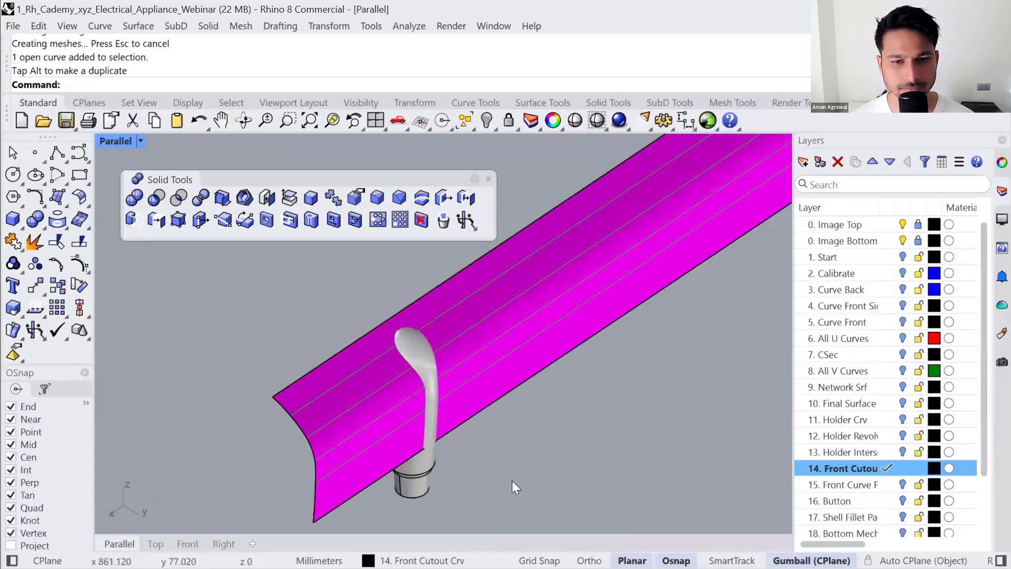
{"action": "key", "text": "ctrl+z"}
{"action": "scroll", "coordinate": [490, 442], "scroll_direction": "down", "scroll_amount": 3}
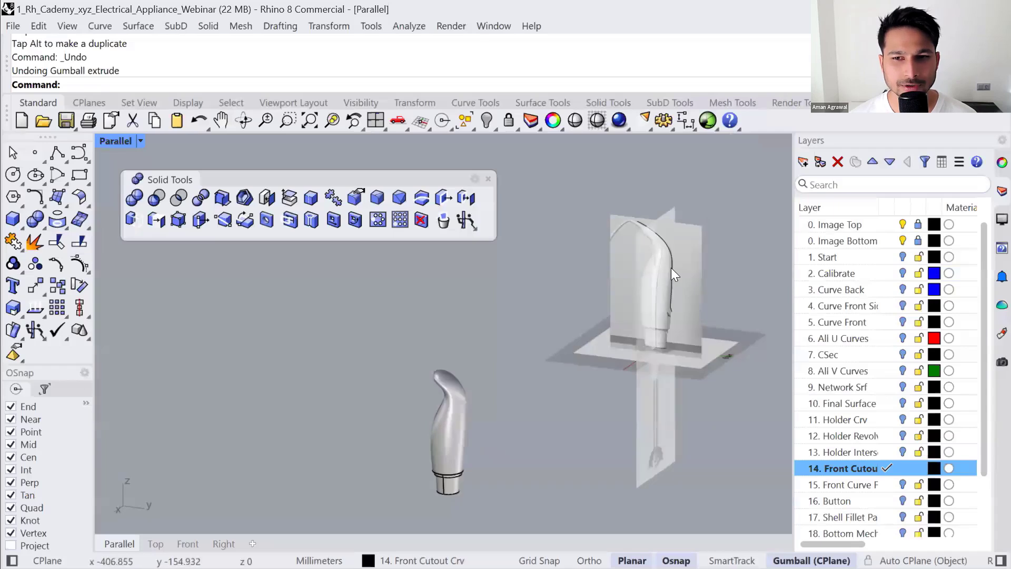
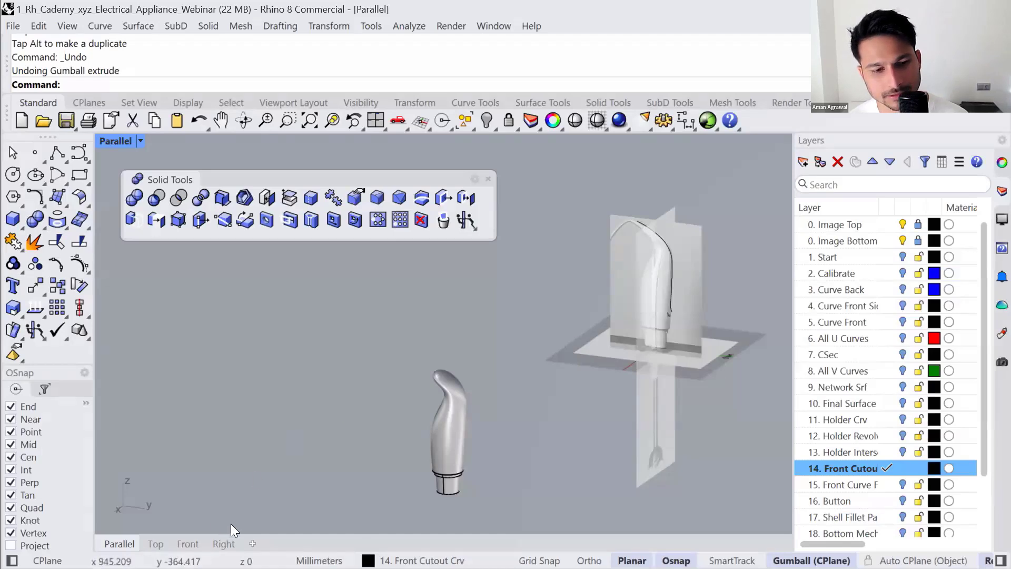
- Project the front cutout curve onto the handle along the Right view's construction plane direction
{"action": "left_click", "coordinate": [223, 544]}
{"action": "type", "text": "Project"}
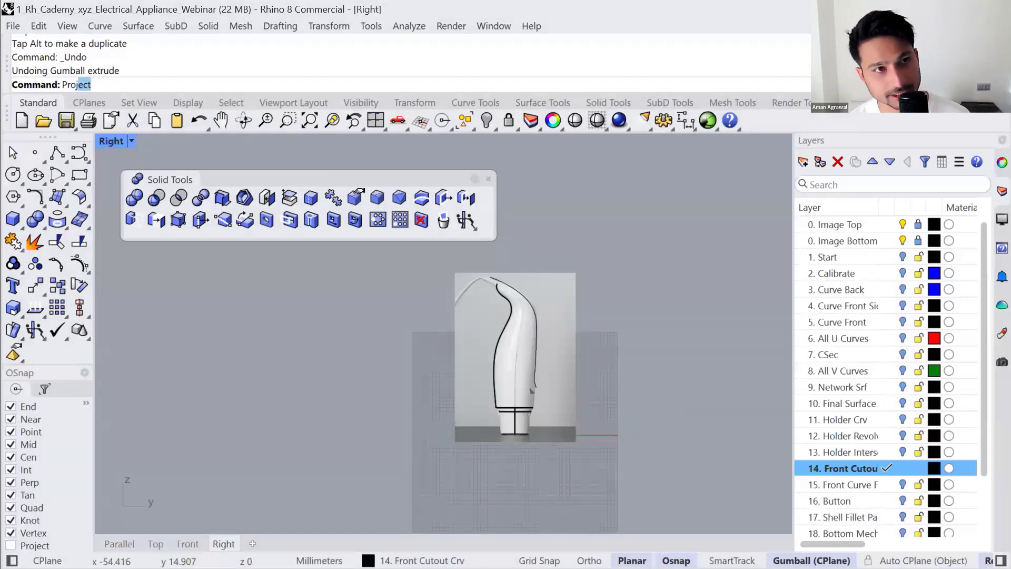
{"action": "key", "text": "Return"}
{"action": "left_click", "coordinate": [499, 281]}
{"action": "key", "text": "Return"}
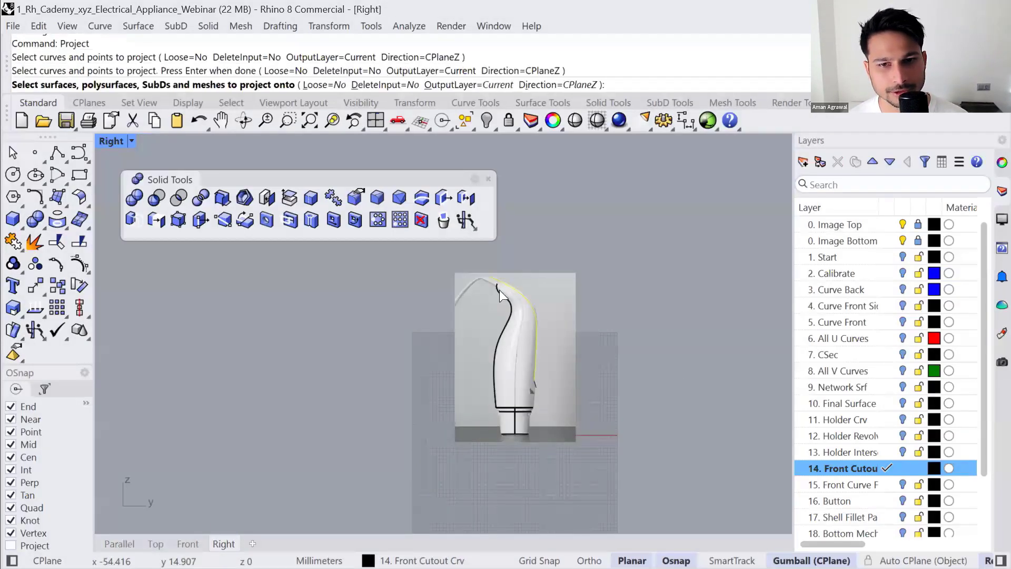
{"action": "left_click", "coordinate": [506, 327]}
{"action": "key", "text": "Return"}
{"action": "left_click", "coordinate": [120, 543]}
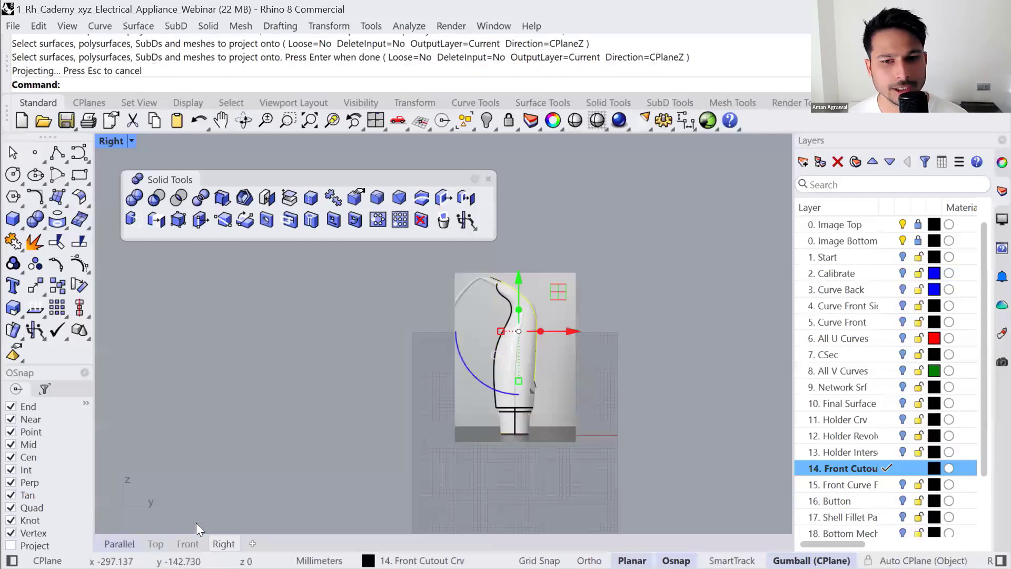
- Shift the three lower control points of the front cutout curve along the Y axis to reshape its projection on the handle
{"action": "left_click", "coordinate": [580, 444]}
{"action": "right_click_drag", "start_coordinate": [527, 455], "coordinate": [480, 440]}
{"action": "scroll", "coordinate": [480, 440], "scroll_direction": "down", "scroll_amount": 10}
{"action": "scroll", "coordinate": [533, 399], "scroll_direction": "up", "scroll_amount": 4}
{"action": "right_click_drag", "start_coordinate": [605, 415], "coordinate": [606, 363], "text": "shift"}
{"action": "left_click", "coordinate": [574, 383]}
{"action": "scroll", "coordinate": [538, 411], "scroll_direction": "up", "scroll_amount": 6}
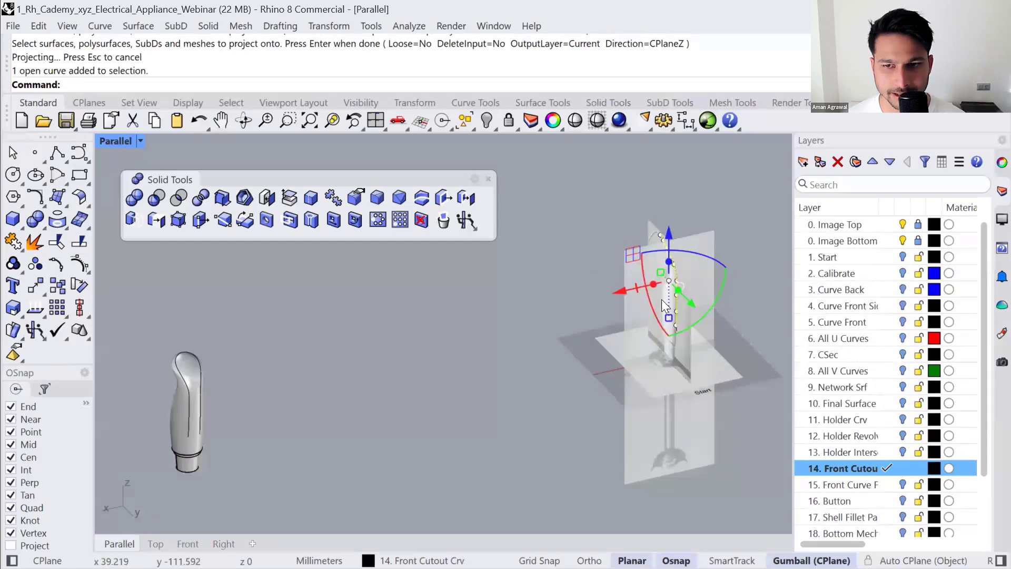
{"action": "left_click_drag", "start_coordinate": [623, 335], "coordinate": [683, 289]}
{"action": "left_click_drag", "start_coordinate": [701, 345], "coordinate": [696, 338]}
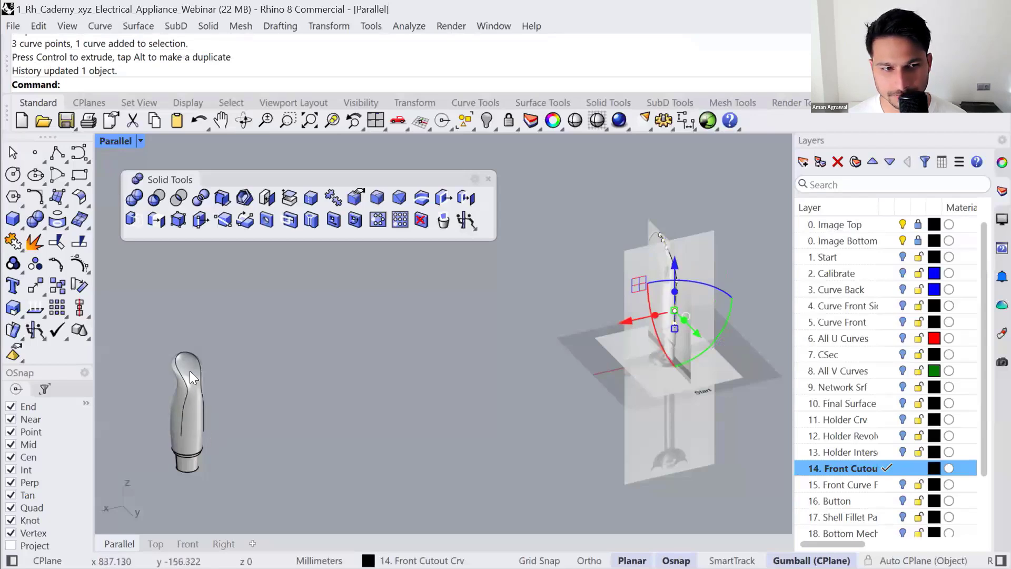
- Try moving the handle freehand towards the reference images, and undo the move
{"action": "key", "text": "Escape"}
{"action": "key", "text": "Escape"}
{"action": "left_click_drag", "start_coordinate": [250, 451], "coordinate": [436, 363]}
{"action": "key", "text": "Escape"}
{"action": "left_click", "coordinate": [196, 456]}
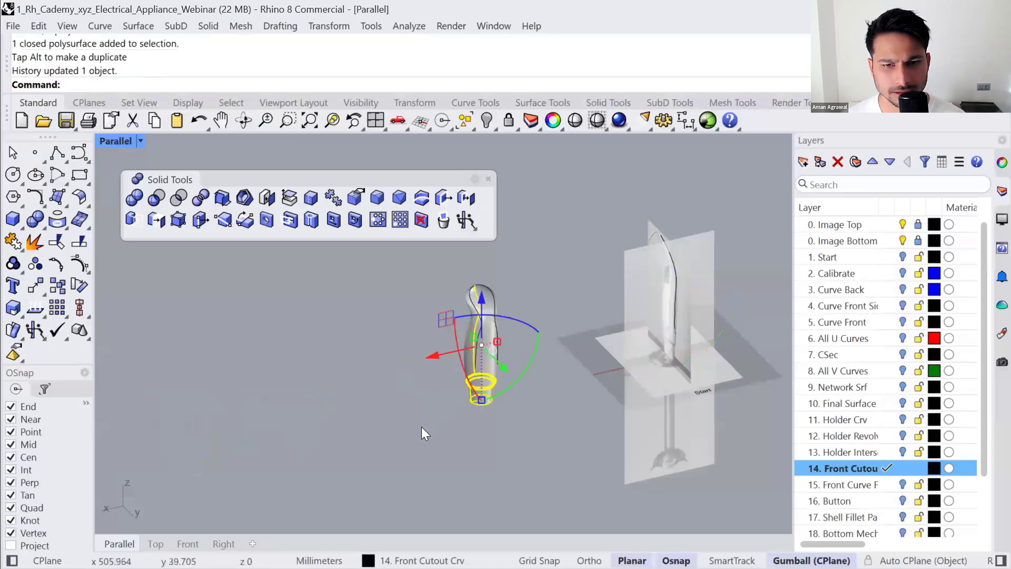
{"action": "key", "text": "ctrl+z"}
{"action": "left_click_drag", "start_coordinate": [140, 423], "coordinate": [596, 361]}
{"action": "key", "text": "ctrl+z"}
- Move the handle -900 mm and a further -50 mm along the X axis to the reference images
{"action": "left_click", "coordinate": [150, 426]}
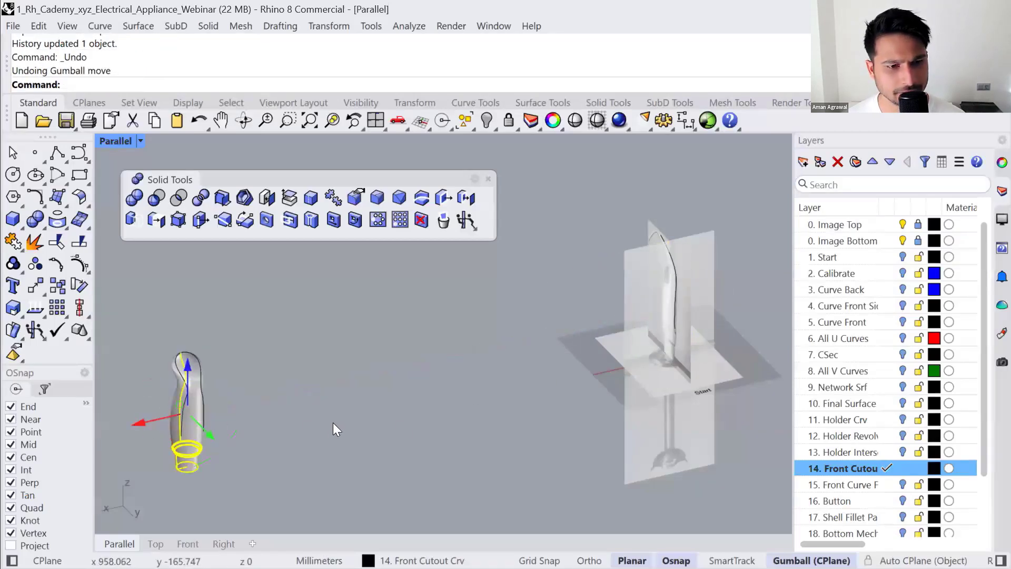
{"action": "type", "text": "-900"}
{"action": "key", "text": "Return"}
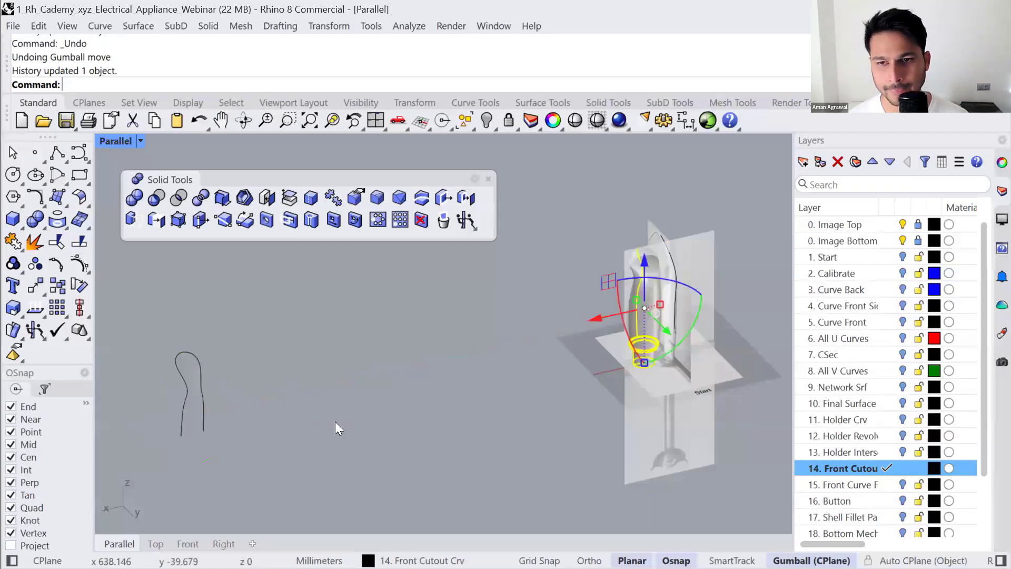
{"action": "left_click", "coordinate": [595, 316]}
{"action": "type", "text": "-50"}
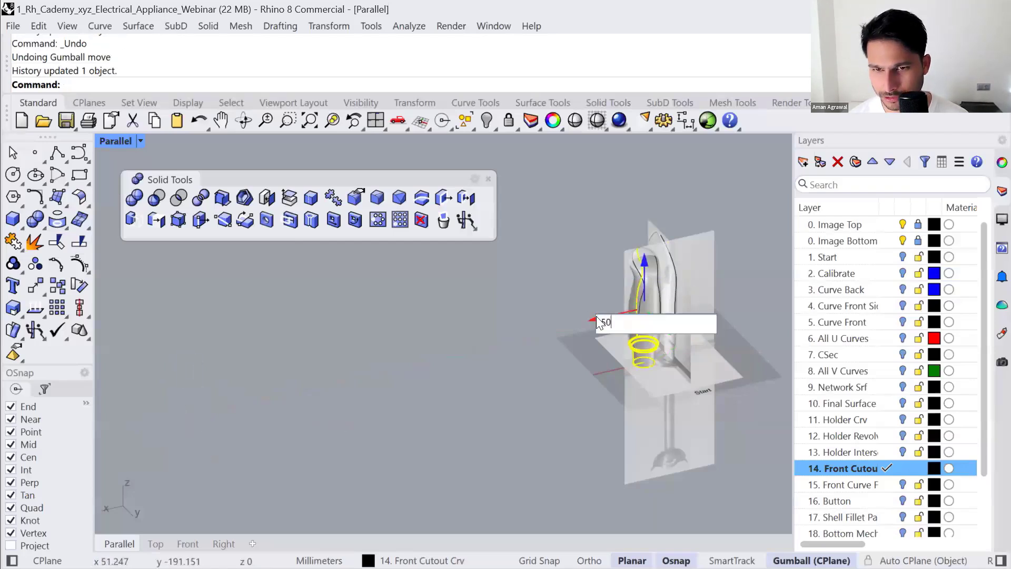
{"action": "key", "text": "Return"}
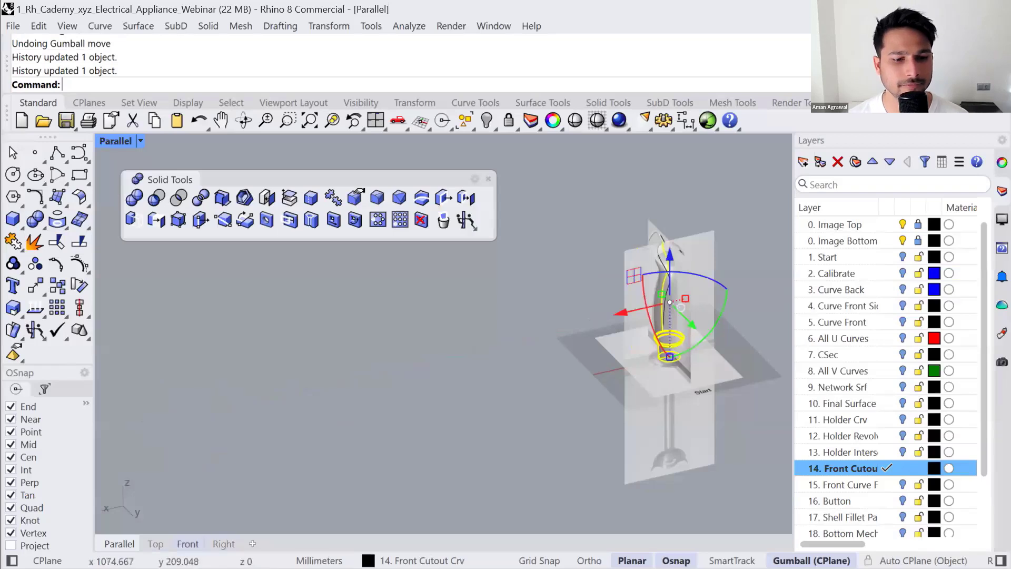
- Compare the front cutout curve and its projected outline with the reference images in the Right and Front views
{"action": "key", "text": "Escape"}
{"action": "scroll", "coordinate": [583, 333], "scroll_direction": "up", "scroll_amount": 3}
{"action": "right_click_drag", "start_coordinate": [583, 333], "coordinate": [533, 356]}
{"action": "left_click", "coordinate": [224, 544]}
{"action": "scroll", "coordinate": [232, 468], "scroll_direction": "up", "scroll_amount": 2}
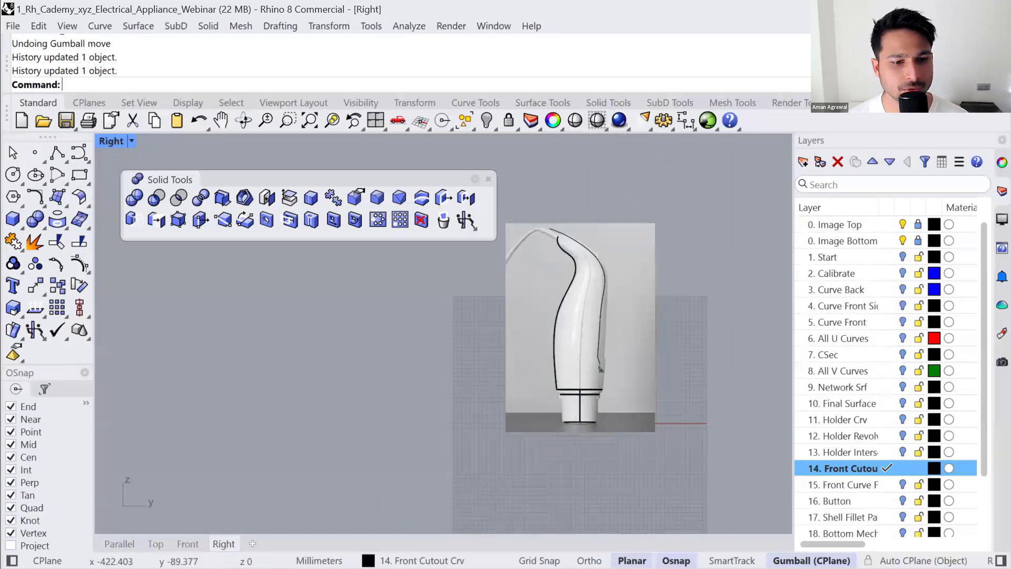
{"action": "left_click", "coordinate": [188, 545]}
{"action": "right_click_drag", "start_coordinate": [340, 379], "coordinate": [467, 470]}
{"action": "scroll", "coordinate": [466, 471], "scroll_direction": "down", "scroll_amount": 6}
{"action": "right_click_drag", "start_coordinate": [415, 359], "coordinate": [420, 376]}
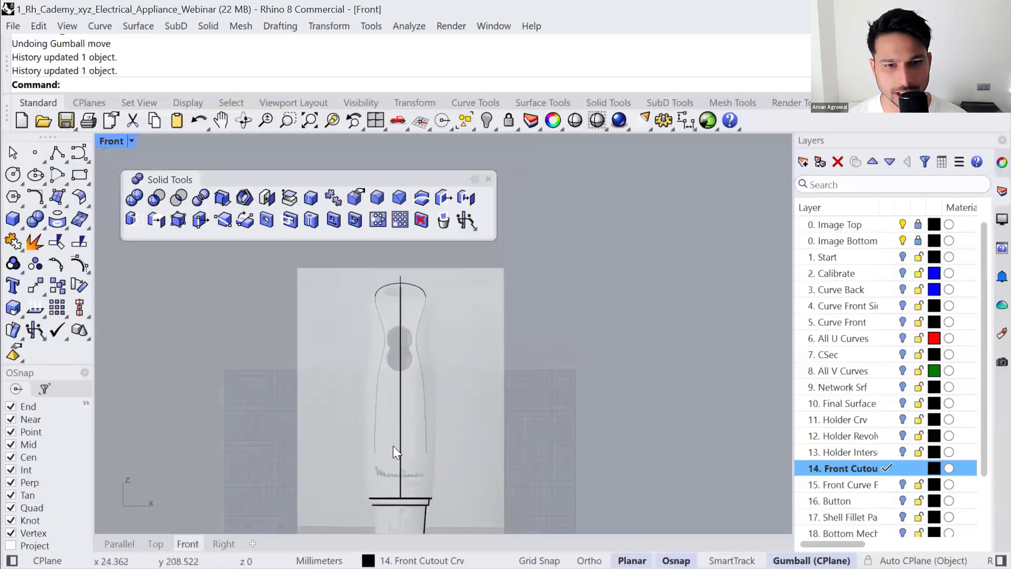
{"action": "left_click", "coordinate": [223, 544]}
{"action": "scroll", "coordinate": [509, 352], "scroll_direction": "up", "scroll_amount": 3}
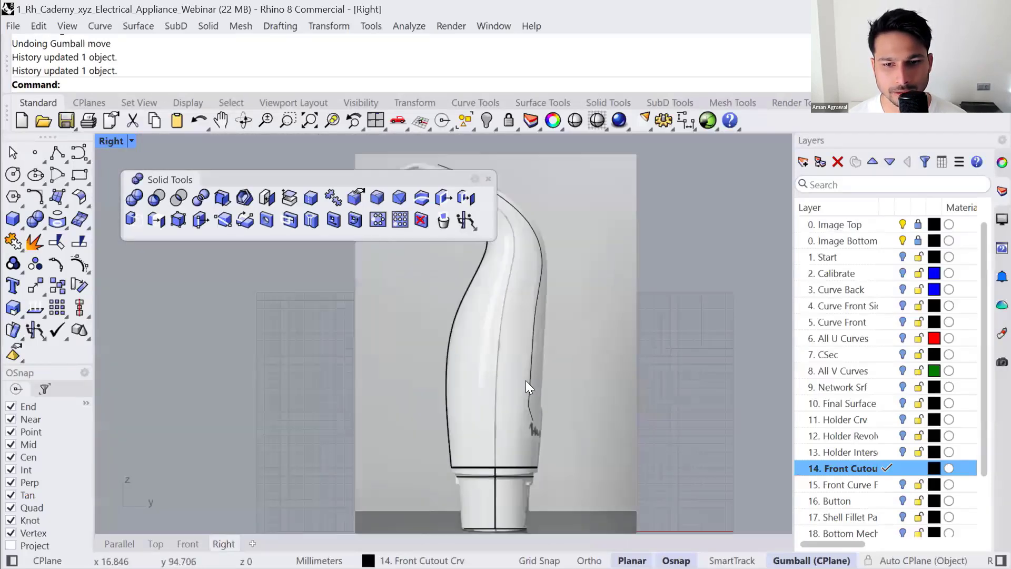
{"action": "left_click", "coordinate": [526, 381]}
{"action": "left_click", "coordinate": [504, 374]}
{"action": "left_click", "coordinate": [554, 323]}
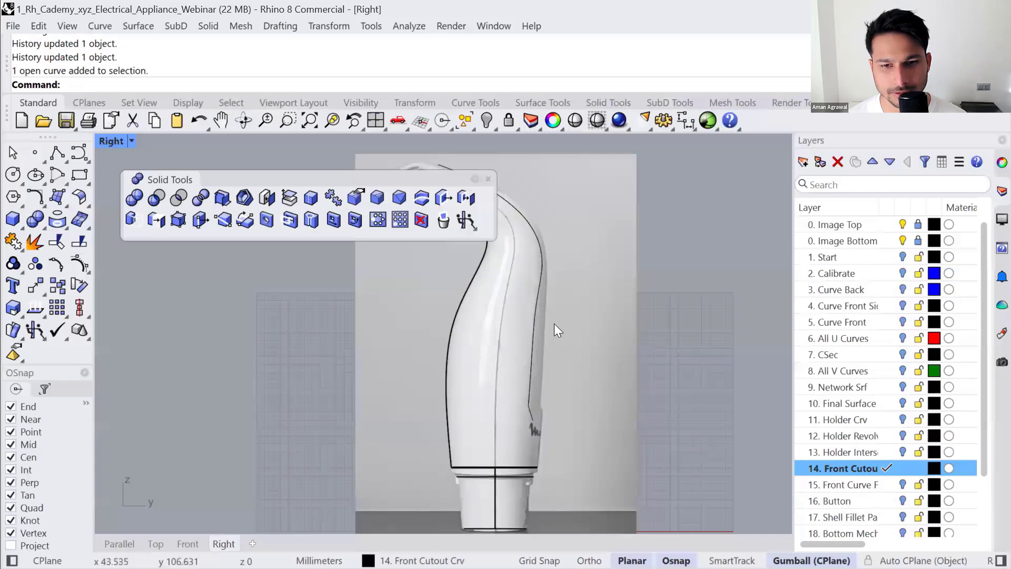
- Shift the three lower control points of the front cutout curve outward towards the handle's front edge in the Right view
{"action": "scroll", "coordinate": [555, 323], "scroll_direction": "up", "scroll_amount": 6}
{"action": "left_click", "coordinate": [521, 317]}
{"action": "left_click", "coordinate": [522, 431]}
{"action": "scroll", "coordinate": [521, 431], "scroll_direction": "down", "scroll_amount": 4}
{"action": "right_click_drag", "start_coordinate": [528, 333], "coordinate": [537, 361]}
{"action": "scroll", "coordinate": [510, 319], "scroll_direction": "up", "scroll_amount": 2}
{"action": "left_click", "coordinate": [511, 327]}
{"action": "scroll", "coordinate": [537, 364], "scroll_direction": "down", "scroll_amount": 2}
{"action": "scroll", "coordinate": [542, 423], "scroll_direction": "down", "scroll_amount": 2}
{"action": "left_click_drag", "start_coordinate": [510, 490], "coordinate": [572, 378]}
{"action": "left_click_drag", "start_coordinate": [510, 521], "coordinate": [611, 347]}
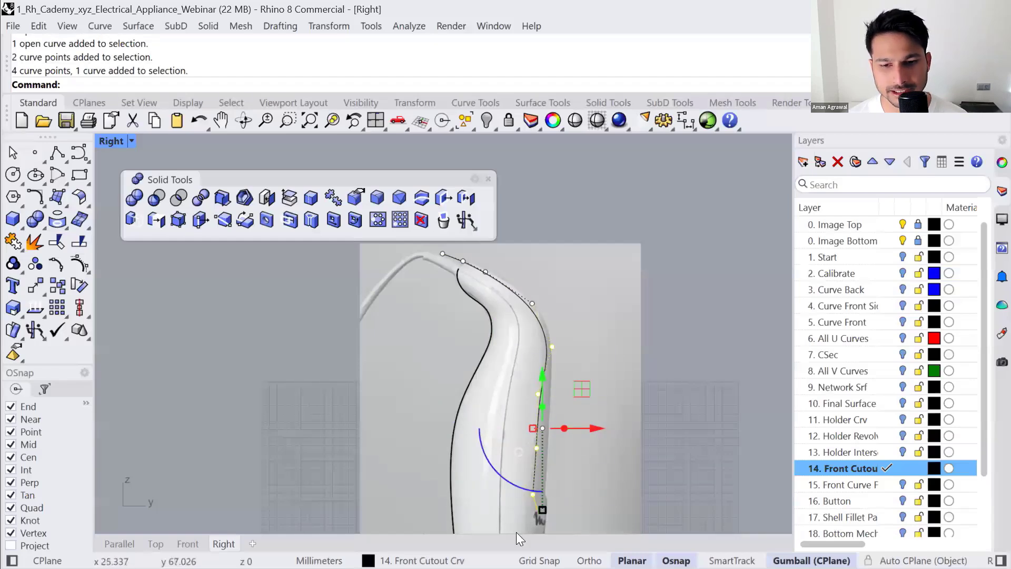
{"action": "left_click_drag", "start_coordinate": [516, 532], "coordinate": [594, 388]}
{"action": "left_click_drag", "start_coordinate": [592, 453], "coordinate": [601, 453]}
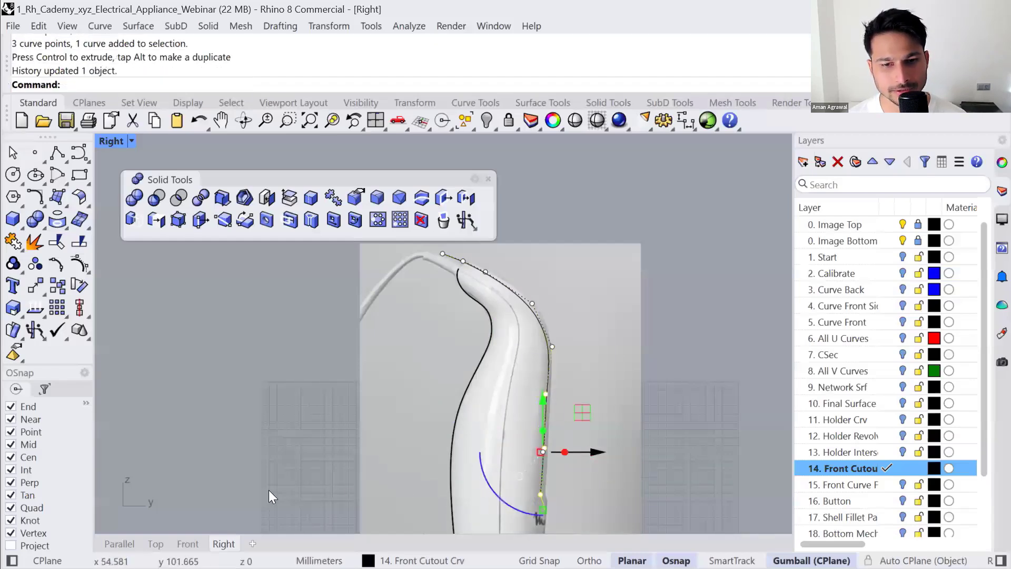
- Move the selected control points of the front cutout curve slightly downward in the Front view
{"action": "left_click", "coordinate": [187, 544]}
{"action": "mouse_move", "coordinate": [437, 430]}
{"action": "right_mouse_down"}
{"action": "mouse_move", "coordinate": [440, 374]}
{"action": "mouse_move", "coordinate": [454, 423]}
{"action": "right_mouse_up"}
{"action": "scroll", "coordinate": [441, 376], "scroll_direction": "up", "scroll_amount": 4}
{"action": "left_click_drag", "start_coordinate": [411, 382], "coordinate": [414, 404]}
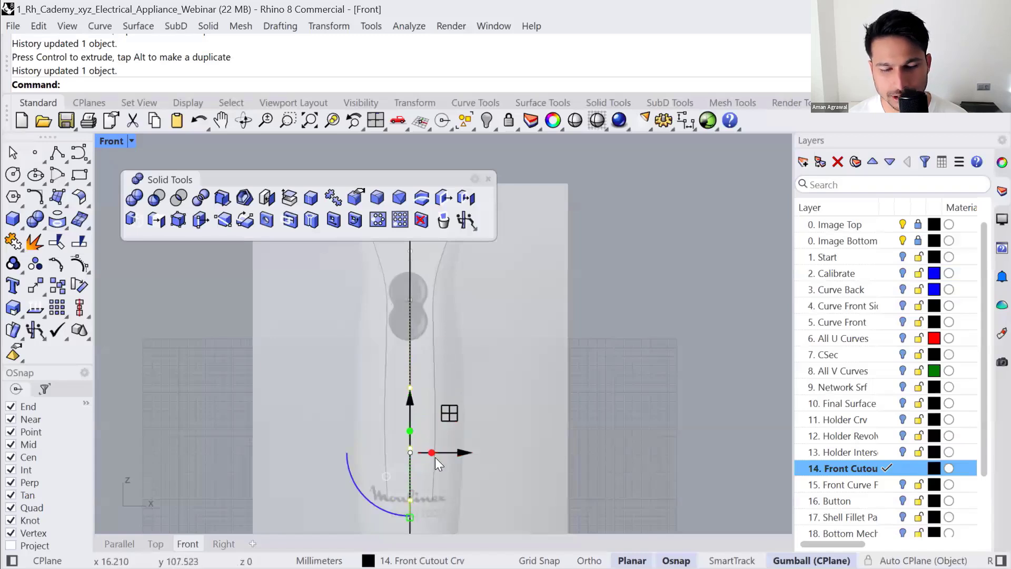
{"action": "key", "text": "Escape"}
{"action": "scroll", "coordinate": [538, 360], "scroll_direction": "down", "scroll_amount": 4}
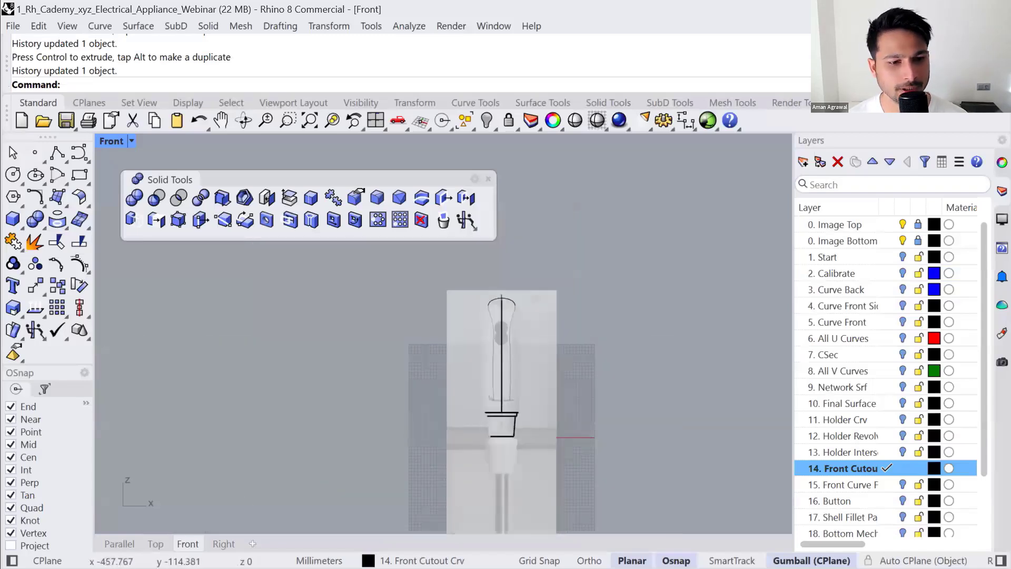
- Undo the control point edits, handle moves, curve projection and last layer visibility change in the Parallel view
{"action": "left_click", "coordinate": [120, 544]}
{"action": "key", "text": "ctrl+z"}
{"action": "key", "text": "ctrl+z"}
{"action": "key", "text": "ctrl+z"}
{"action": "key", "text": "ctrl+z"}
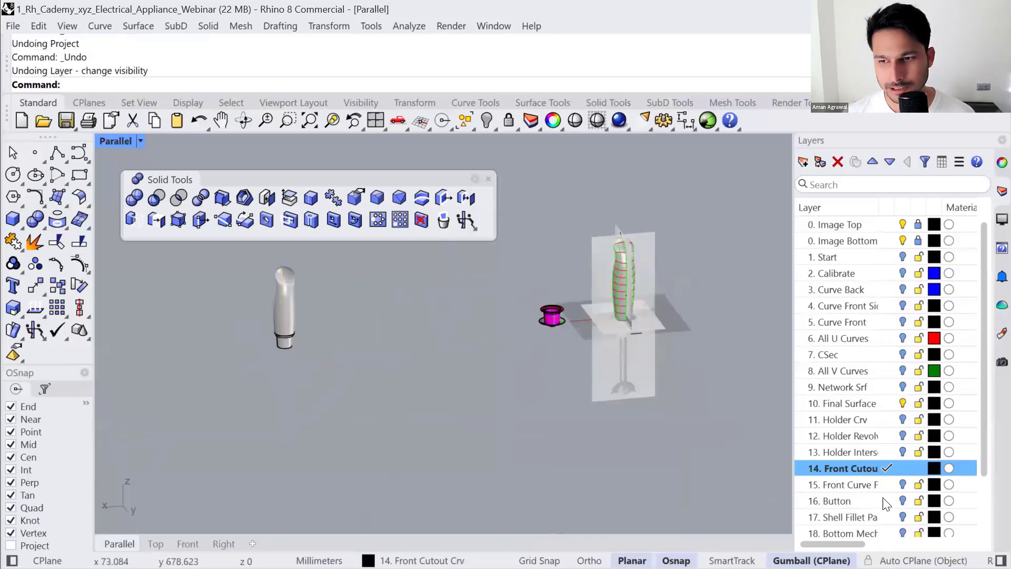
- Make 15. Front Curve Final the current layer and hide the 14. Front Cutout Crv and 10. Final Surface layers
{"action": "left_click", "coordinate": [895, 485]}
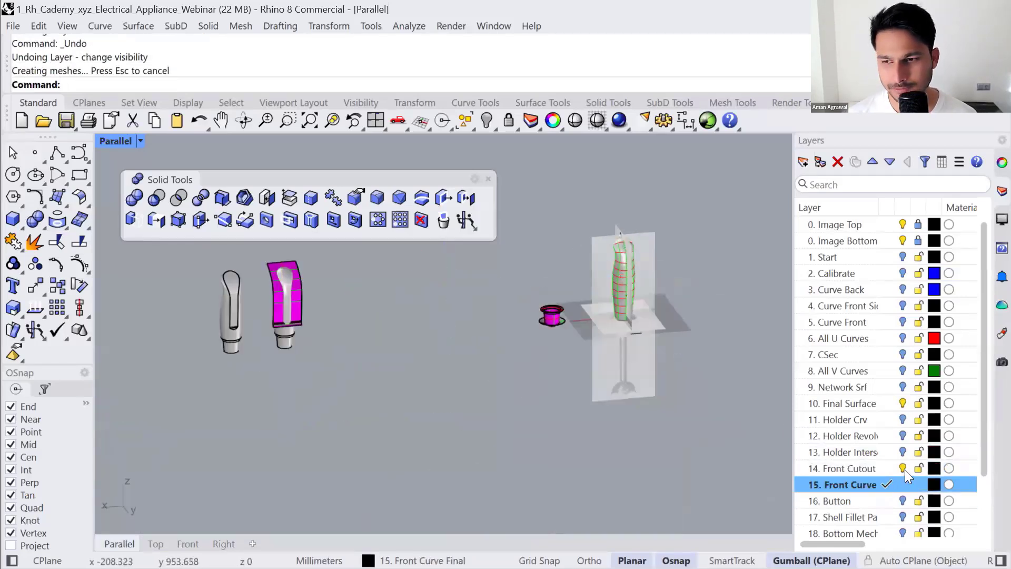
{"action": "left_click", "coordinate": [903, 468]}
{"action": "left_click", "coordinate": [902, 403]}
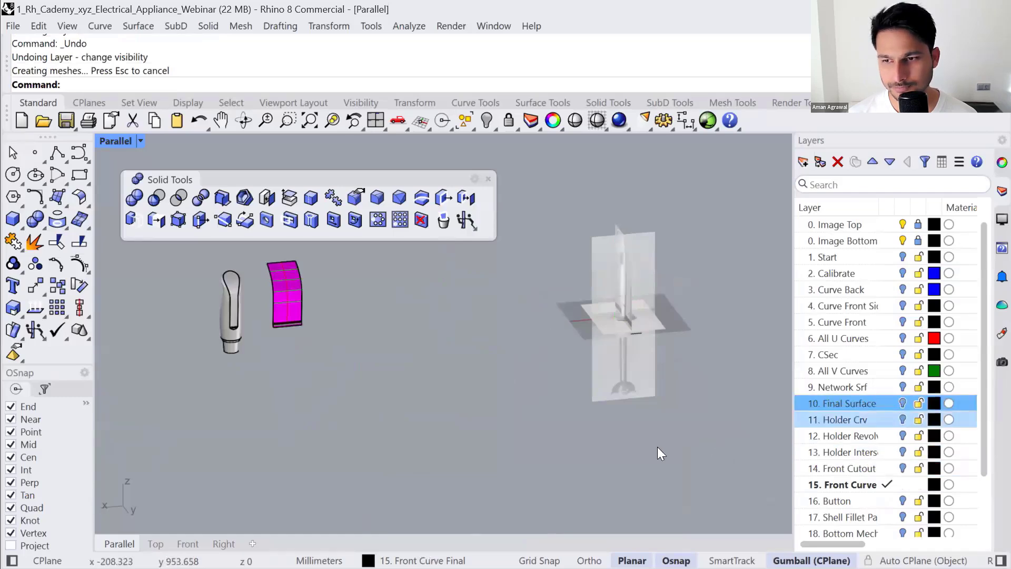
- Zoom to the finished cut handle and the magenta cutting surface and examine the surface's shape
{"action": "left_click_drag", "start_coordinate": [290, 350], "coordinate": [232, 311]}
{"action": "type", "text": "zs"}
{"action": "key", "text": "Return"}
{"action": "left_click", "coordinate": [606, 509]}
{"action": "right_click_drag", "start_coordinate": [477, 316], "coordinate": [511, 314]}
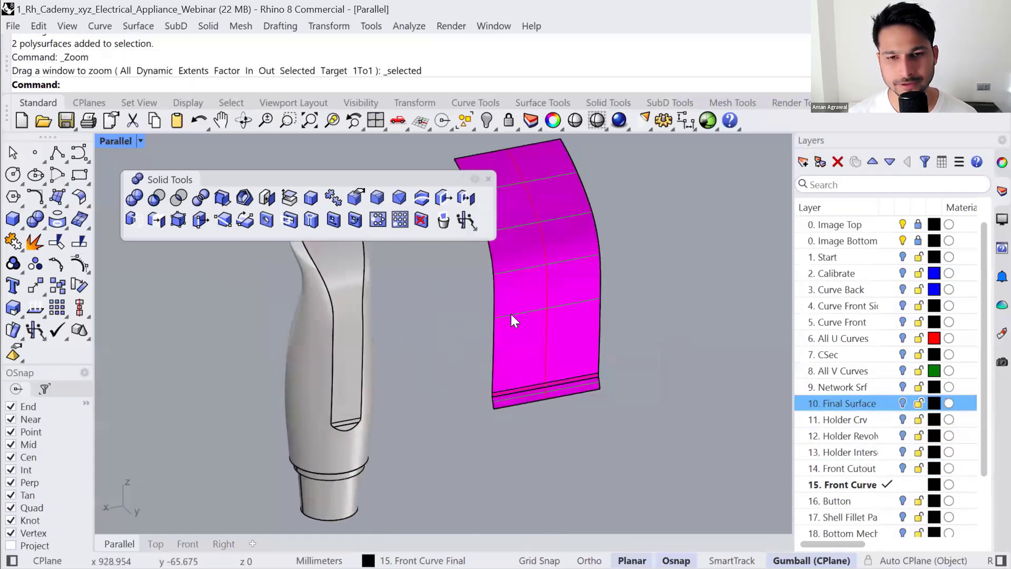
{"action": "left_click", "coordinate": [513, 316]}
{"action": "scroll", "coordinate": [542, 420], "scroll_direction": "down", "scroll_amount": 4}
{"action": "left_click", "coordinate": [542, 420]}
{"action": "left_click", "coordinate": [539, 345]}
{"action": "left_click", "coordinate": [573, 475]}
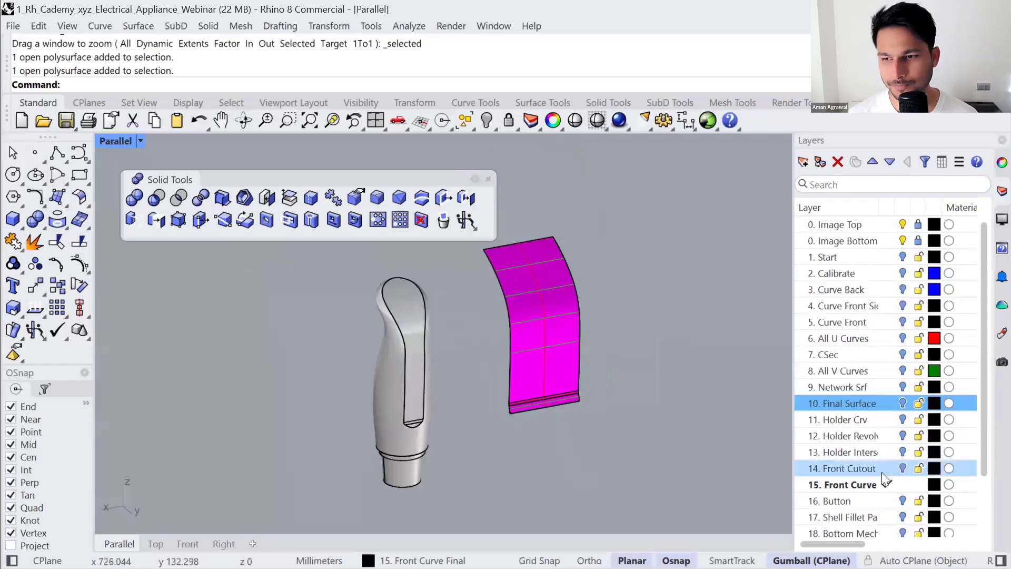
- Show the 14. Front Cutout Crv layer and Boolean Split its handle with the magenta cutting surface
{"action": "left_click", "coordinate": [903, 469]}
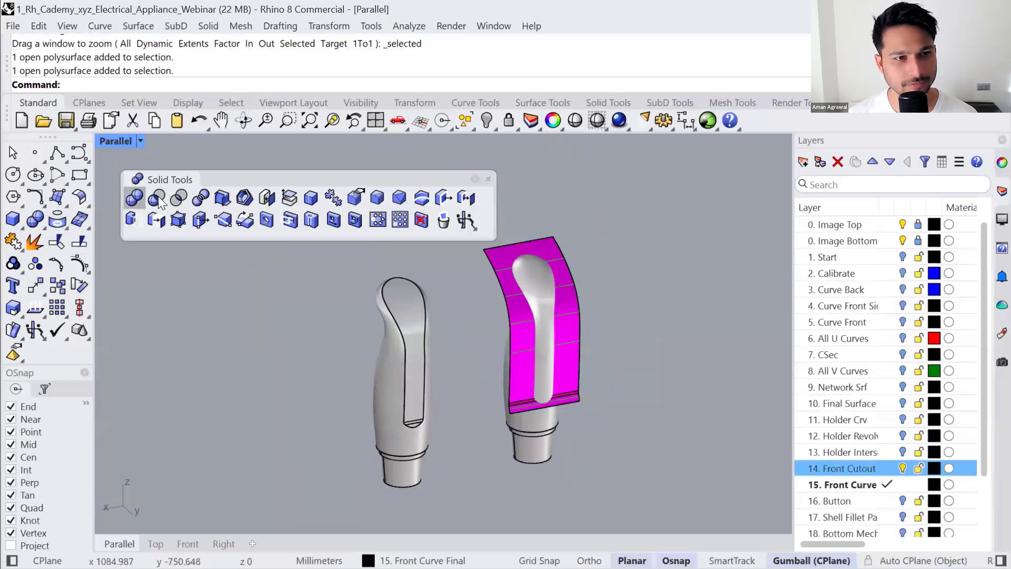
{"action": "left_click", "coordinate": [203, 198]}
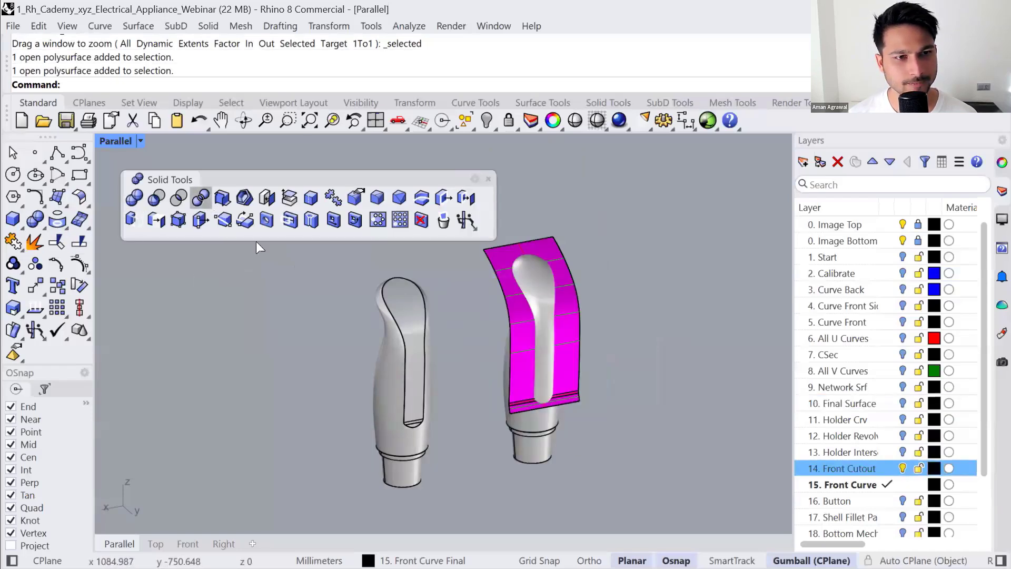
{"action": "left_click", "coordinate": [534, 427]}
{"action": "key", "text": "Return"}
{"action": "left_click", "coordinate": [559, 355]}
{"action": "key", "text": "Return"}
- Delete the magenta cutting surface and the split-off front piece of the handle
{"action": "left_click_drag", "start_coordinate": [571, 355], "coordinate": [638, 330]}
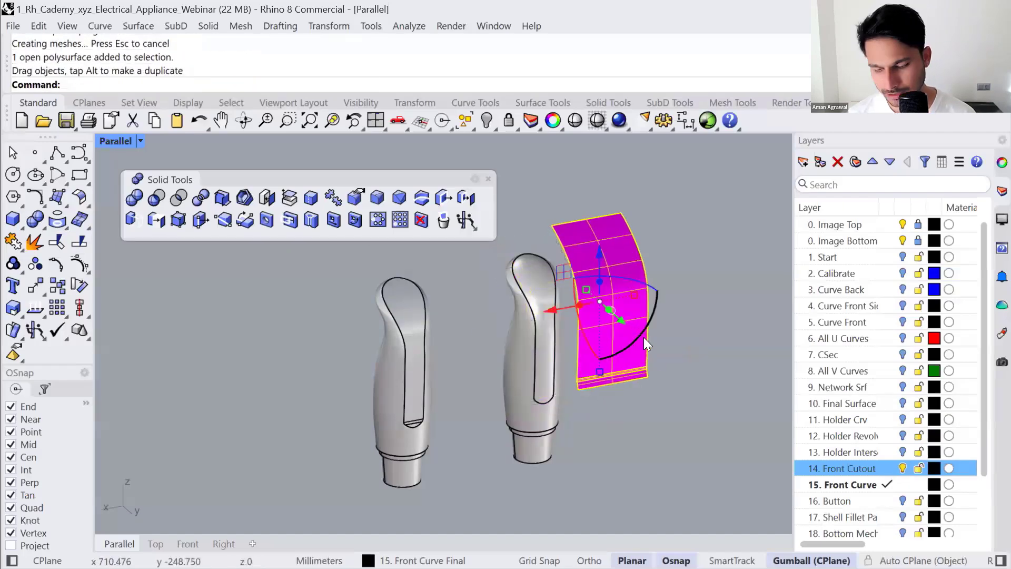
{"action": "key", "text": "Delete"}
{"action": "left_click", "coordinate": [552, 343]}
{"action": "key", "text": "Delete"}
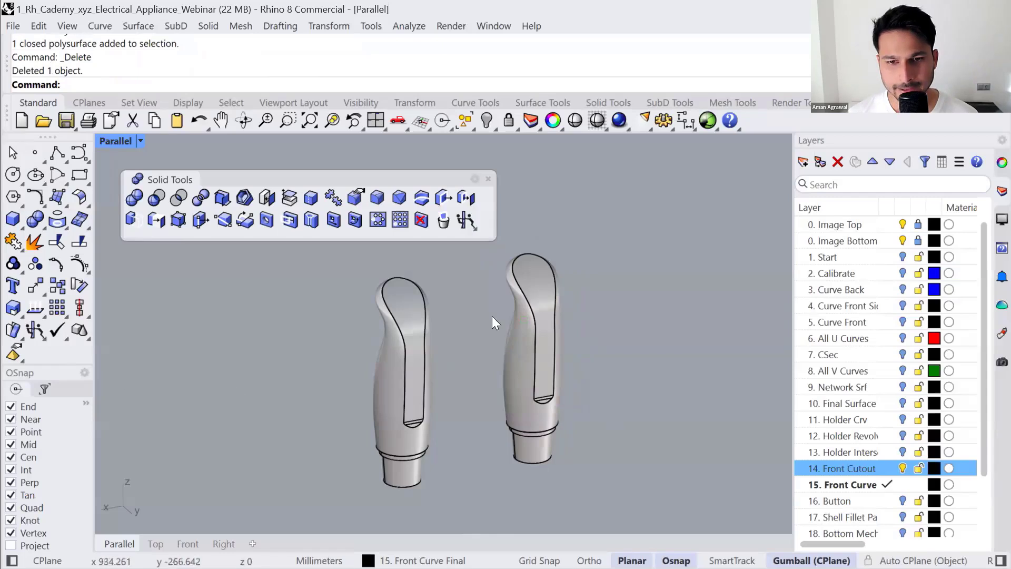
{"action": "right_click_drag", "start_coordinate": [492, 322], "coordinate": [530, 366]}
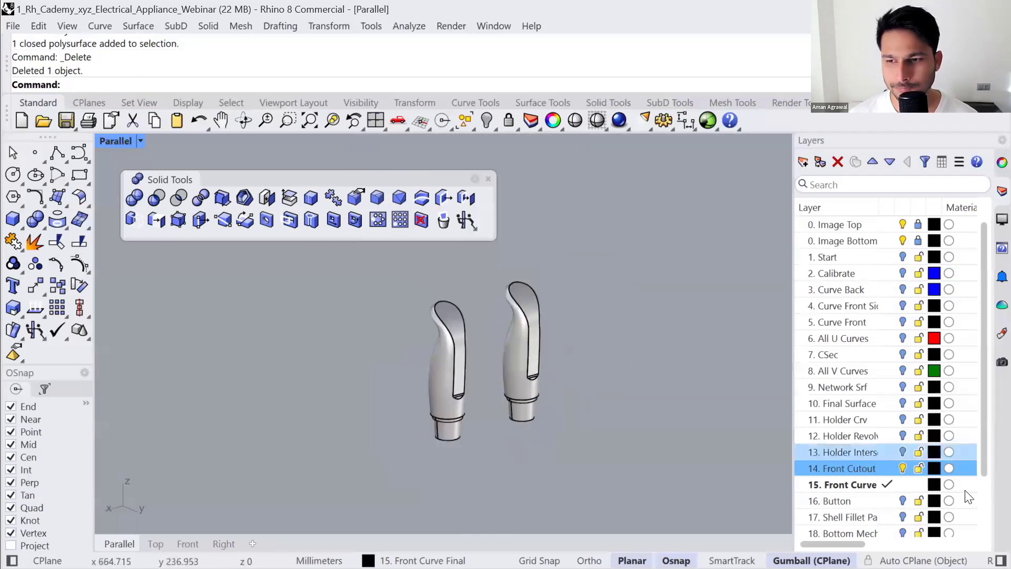
- Make 16. Button the current layer, hide the two front cutout layers and bring the button stages into view
{"action": "left_click", "coordinate": [889, 503]}
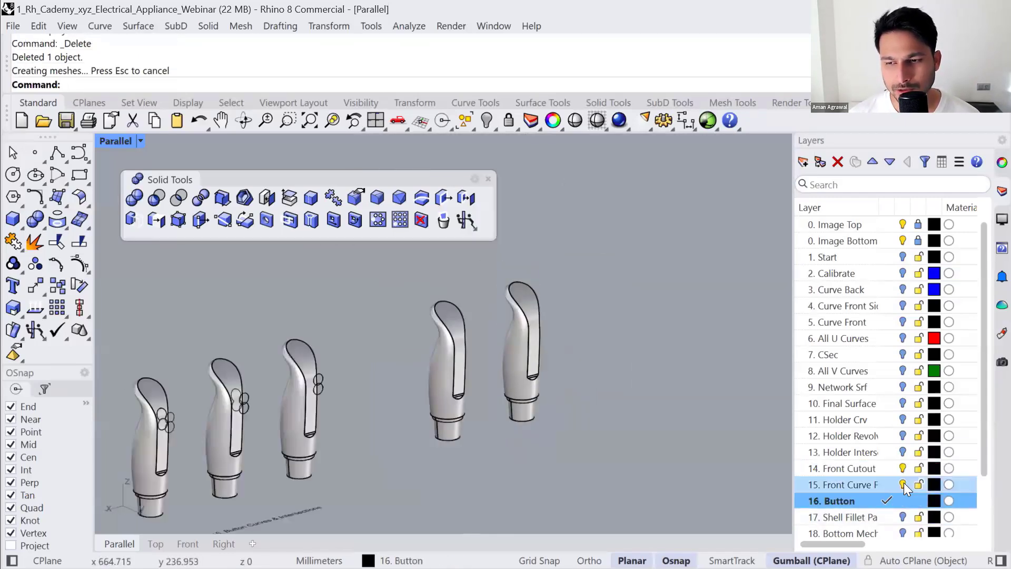
{"action": "left_click", "coordinate": [904, 485]}
{"action": "left_click", "coordinate": [904, 471]}
{"action": "scroll", "coordinate": [492, 370], "scroll_direction": "down", "scroll_amount": 2}
{"action": "right_click_drag", "start_coordinate": [481, 369], "coordinate": [642, 299], "text": "shift"}
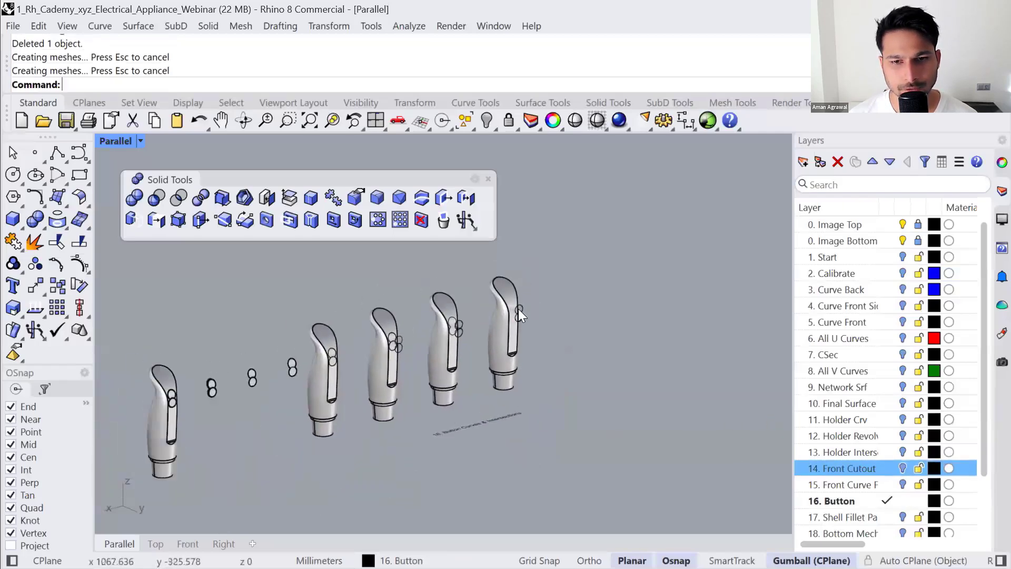
- Examine the overlapping button curves at the handle's front by selecting the outer pair and the inner offset pair in turn
{"action": "scroll", "coordinate": [518, 311], "scroll_direction": "up", "scroll_amount": 6}
{"action": "left_click", "coordinate": [453, 332]}
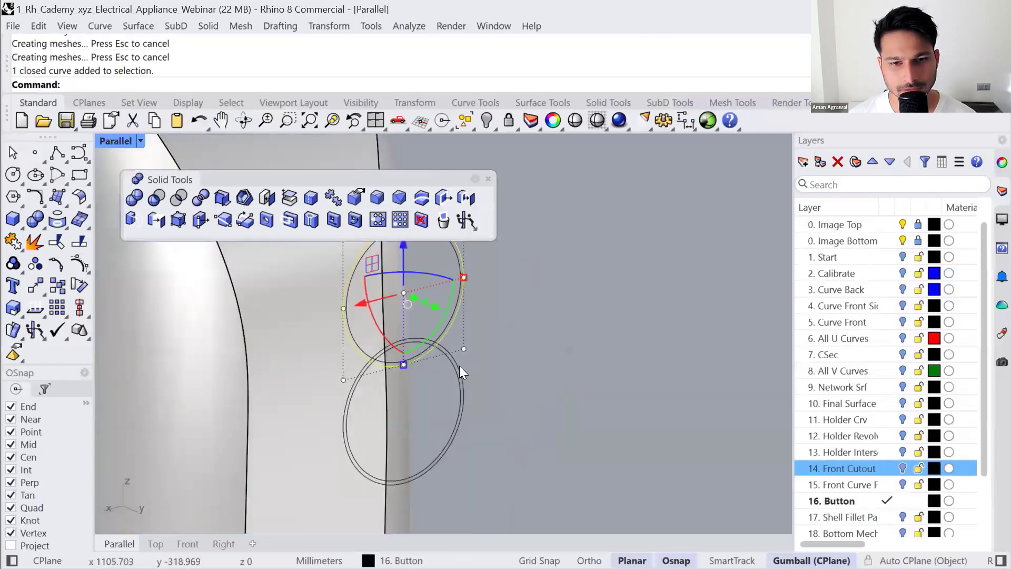
{"action": "left_click", "coordinate": [460, 365], "text": "shift"}
{"action": "left_click", "coordinate": [516, 380]}
{"action": "scroll", "coordinate": [514, 379], "scroll_direction": "down", "scroll_amount": 4}
{"action": "right_click_drag", "start_coordinate": [485, 364], "coordinate": [532, 342], "text": "shift"}
{"action": "scroll", "coordinate": [521, 320], "scroll_direction": "up", "scroll_amount": 4}
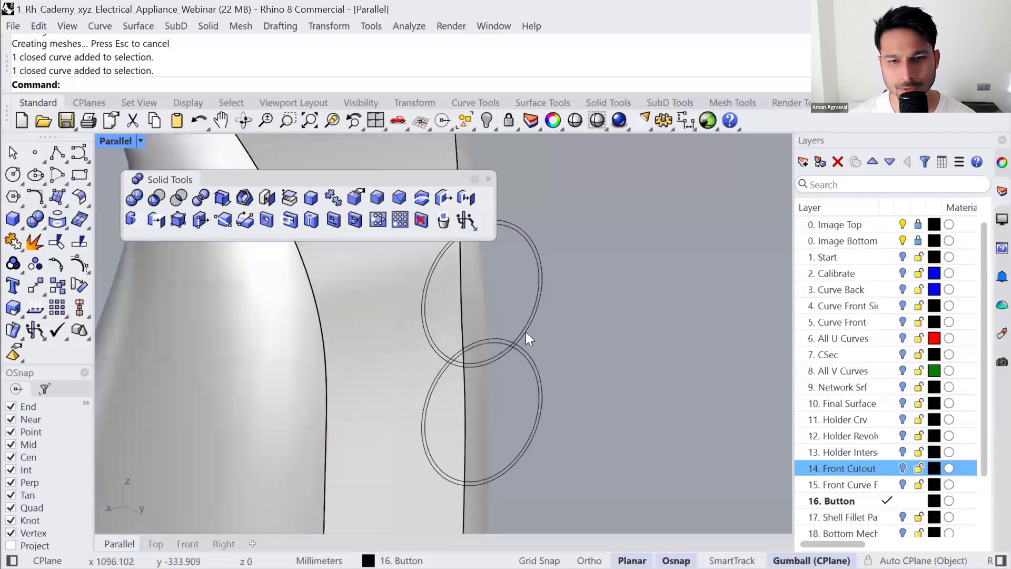
{"action": "left_click", "coordinate": [527, 333]}
{"action": "left_click", "coordinate": [531, 369], "text": "shift"}
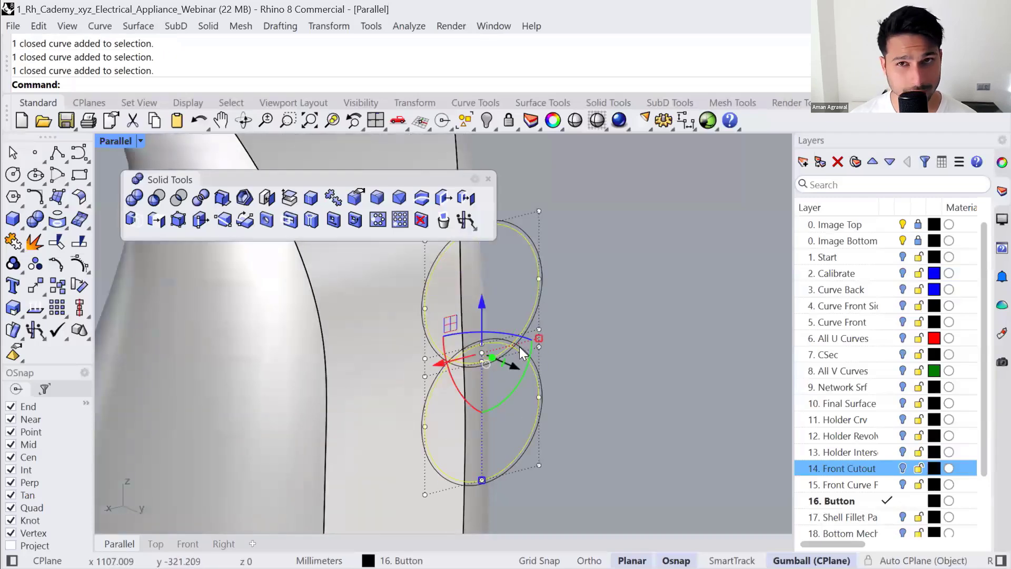
{"action": "left_click", "coordinate": [607, 367]}
{"action": "scroll", "coordinate": [603, 359], "scroll_direction": "down", "scroll_amount": 2}
{"action": "scroll", "coordinate": [557, 315], "scroll_direction": "up", "scroll_amount": 2}
{"action": "left_click", "coordinate": [559, 313]}
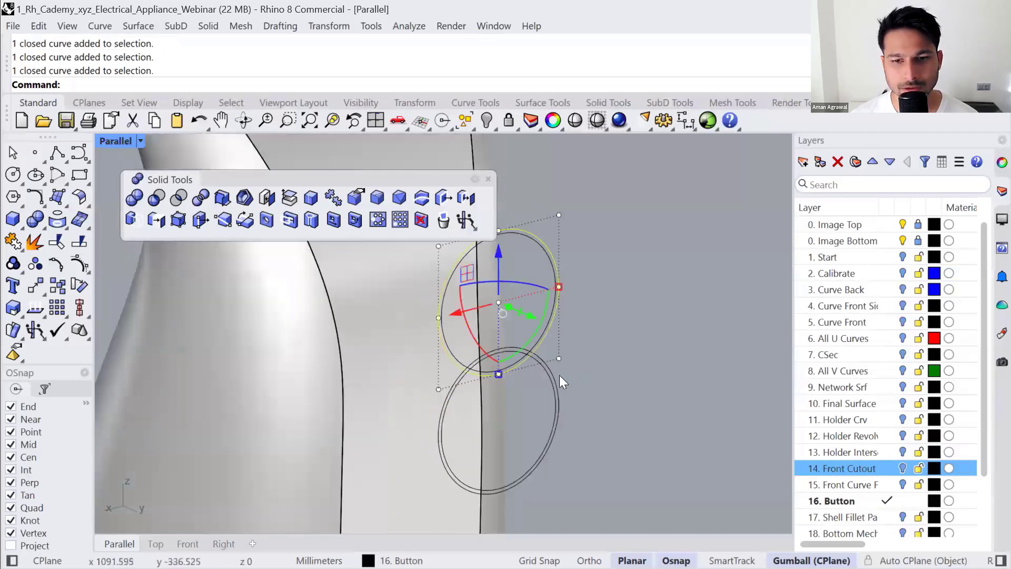
{"action": "left_click", "coordinate": [560, 378], "text": "shift"}
{"action": "left_click", "coordinate": [644, 429]}
{"action": "left_click", "coordinate": [543, 337]}
{"action": "left_click", "coordinate": [548, 378], "text": "shift"}
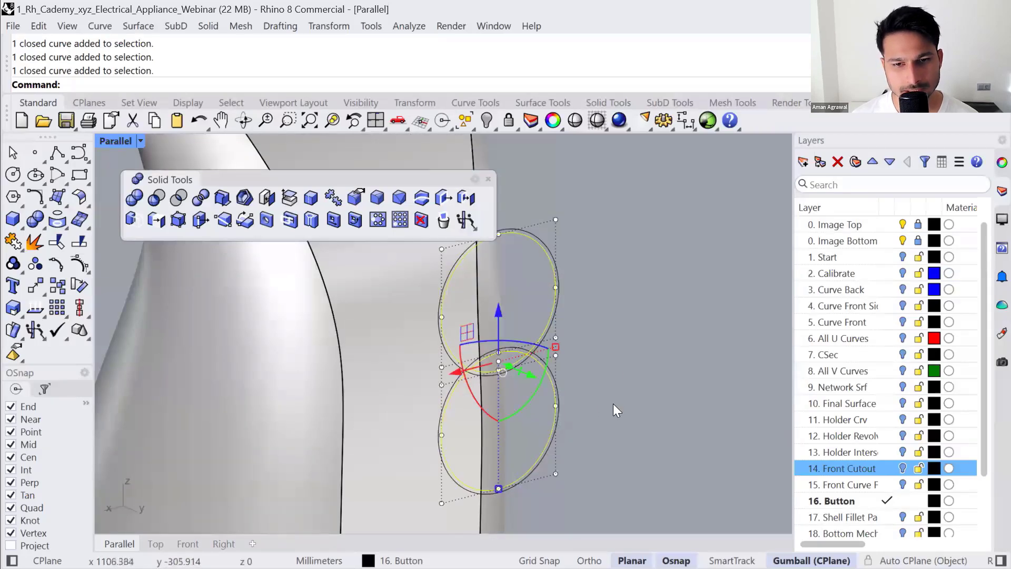
- Try to project the outer pair of overlapping button curves onto the handle along the Parallel view's construction-plane Z direction
{"action": "left_click", "coordinate": [613, 404]}
{"action": "scroll", "coordinate": [634, 323], "scroll_direction": "down", "scroll_amount": 3}
{"action": "scroll", "coordinate": [634, 324], "scroll_direction": "down", "scroll_amount": 2}
{"action": "scroll", "coordinate": [611, 327], "scroll_direction": "up", "scroll_amount": 3}
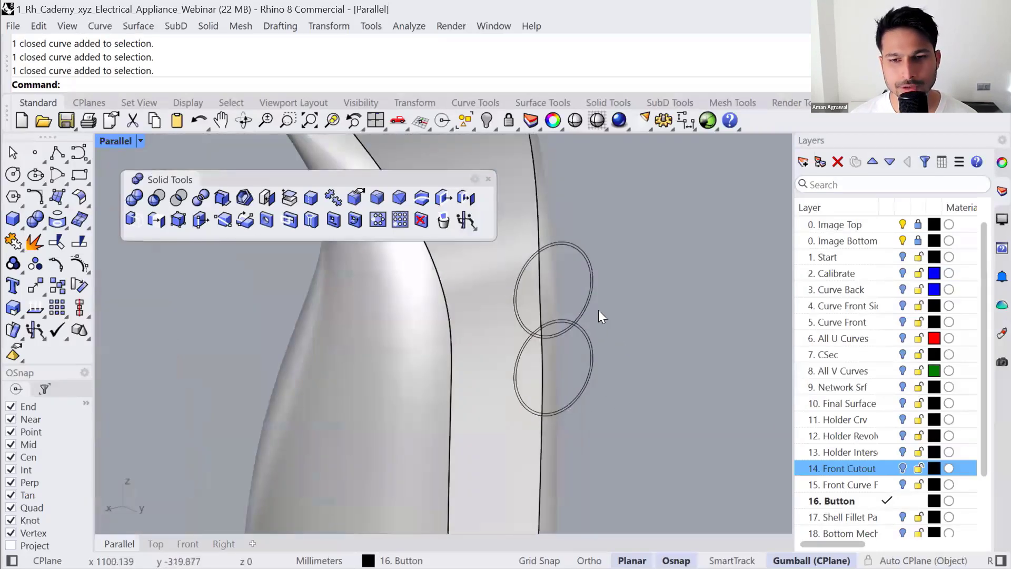
{"action": "left_click", "coordinate": [586, 313]}
{"action": "left_click", "coordinate": [596, 350], "text": "shift"}
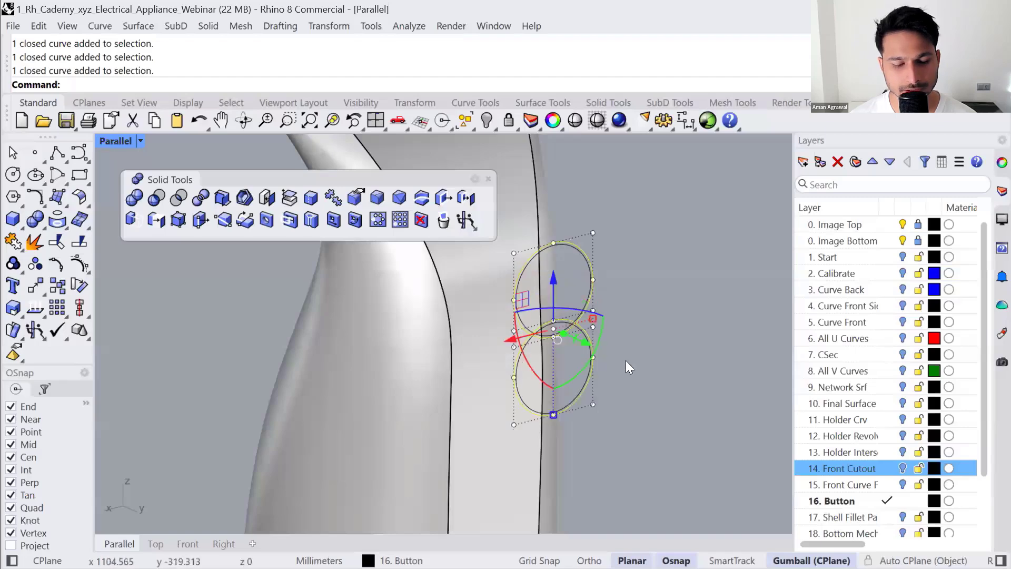
{"action": "type", "text": "Project"}
{"action": "key", "text": "Return"}
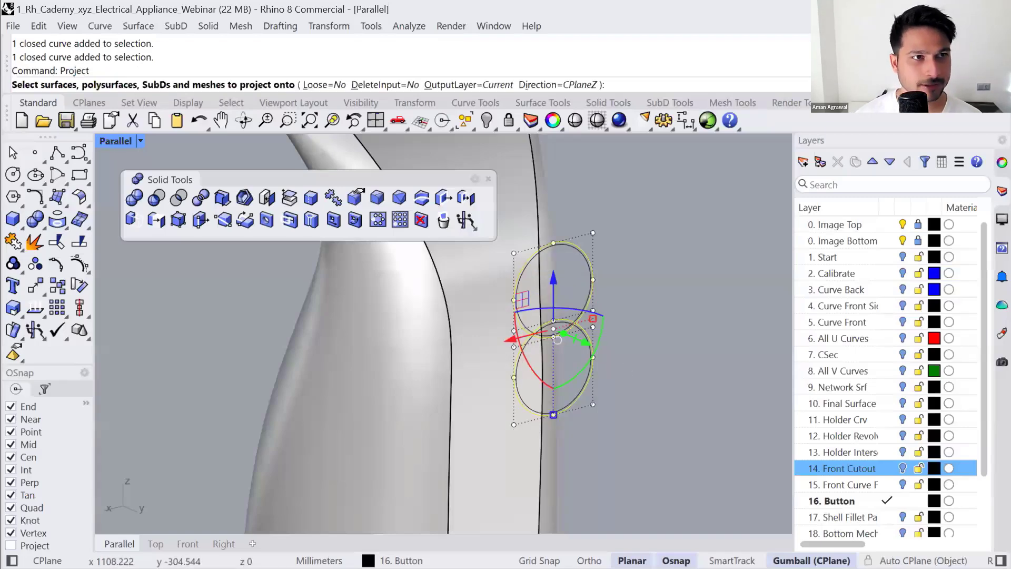
{"action": "left_click", "coordinate": [463, 441]}
{"action": "key", "text": "Return"}
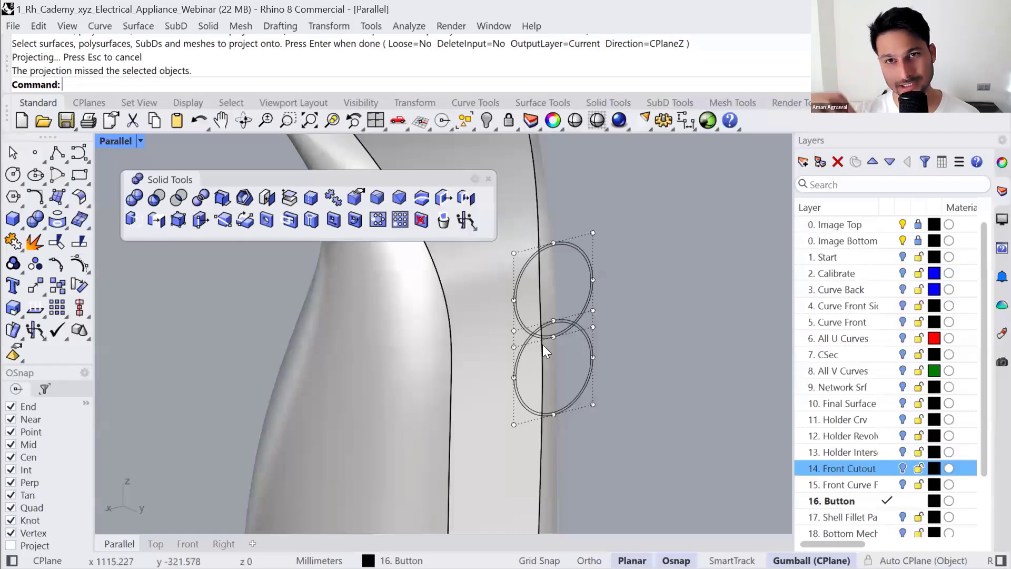
{"action": "key", "text": "Escape"}
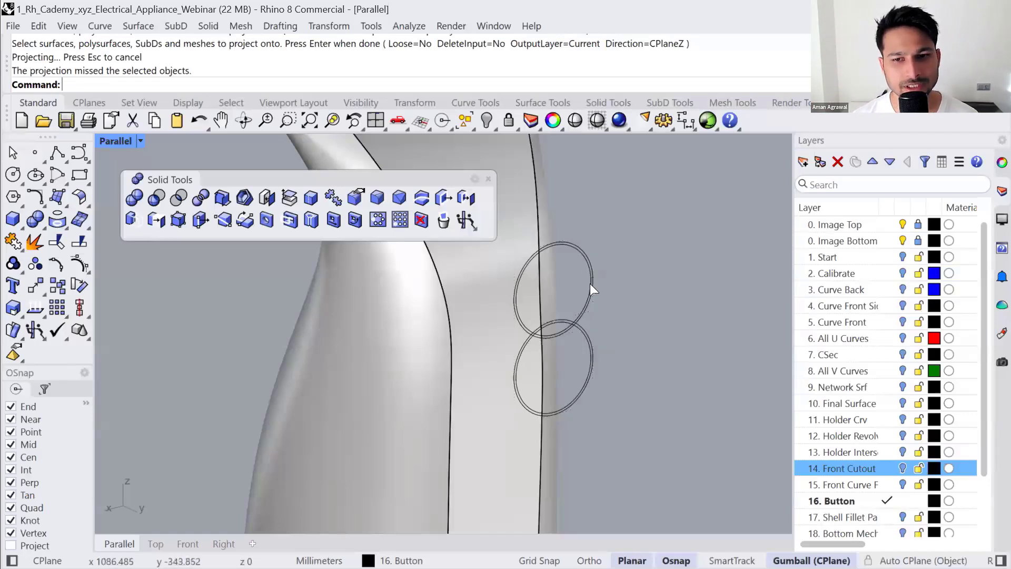
- Try to project the outer curve pair again, picking the curves and handle in Parallel and finishing the command in the Front view
{"action": "key", "text": "Return"}
{"action": "left_click", "coordinate": [594, 290]}
{"action": "left_click", "coordinate": [595, 352]}
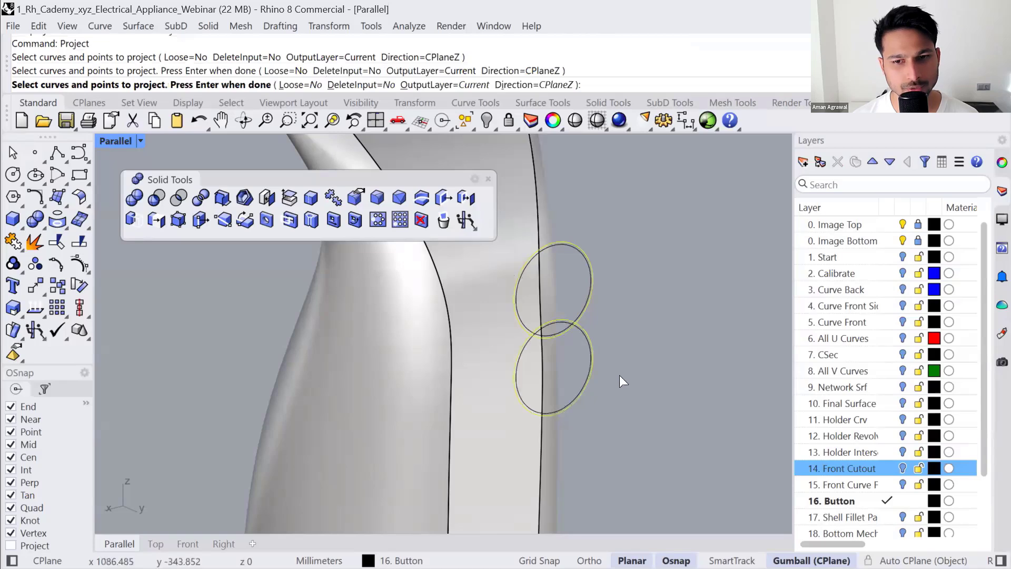
{"action": "key", "text": "Return"}
{"action": "left_click", "coordinate": [502, 452]}
{"action": "left_click", "coordinate": [188, 543]}
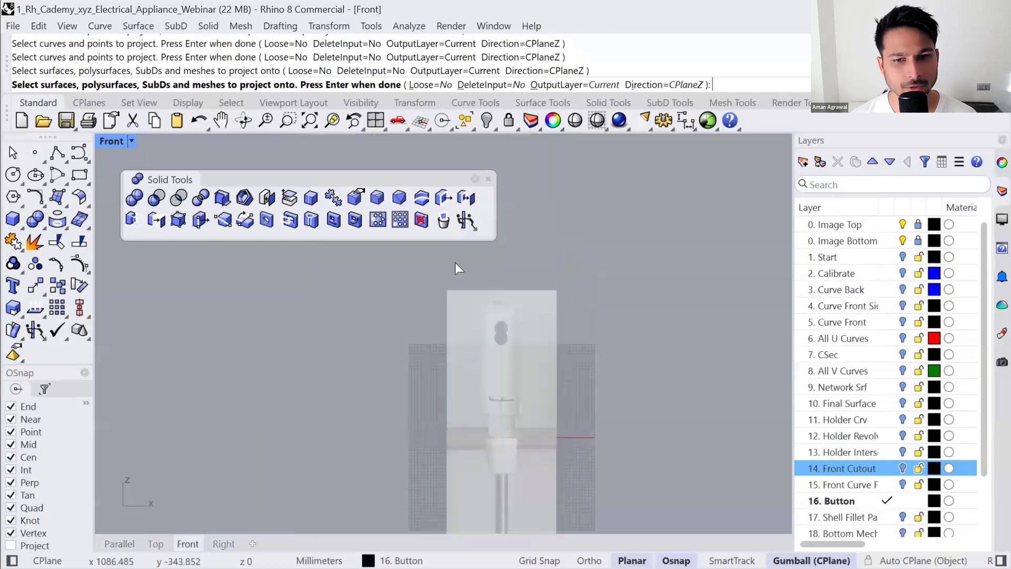
{"action": "key", "text": "Return"}
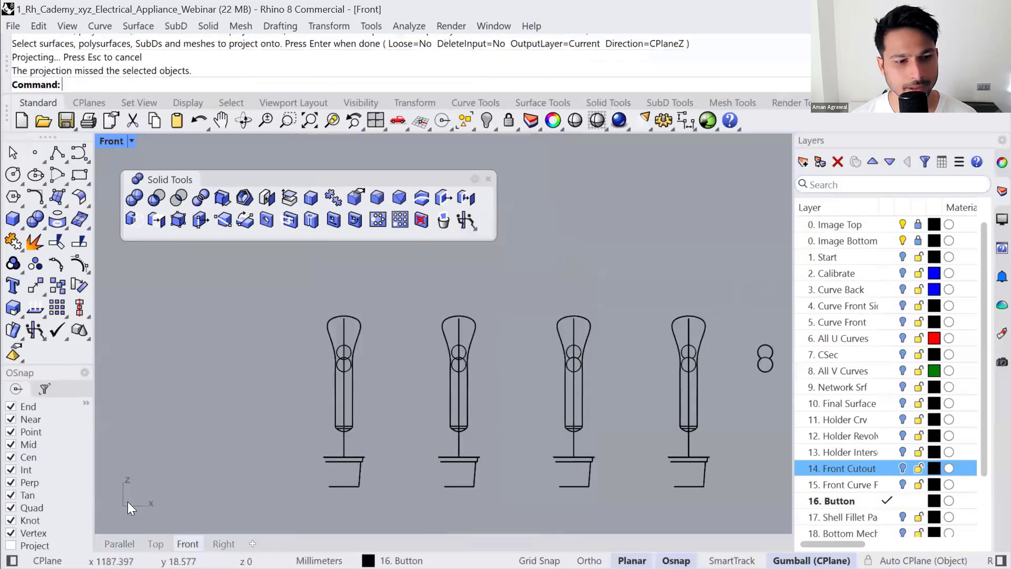
- Project the outer button curve pair onto the handle, choosing the curves in Parallel and the target handle in the Front view
{"action": "left_click", "coordinate": [119, 544]}
{"action": "key", "text": "Return"}
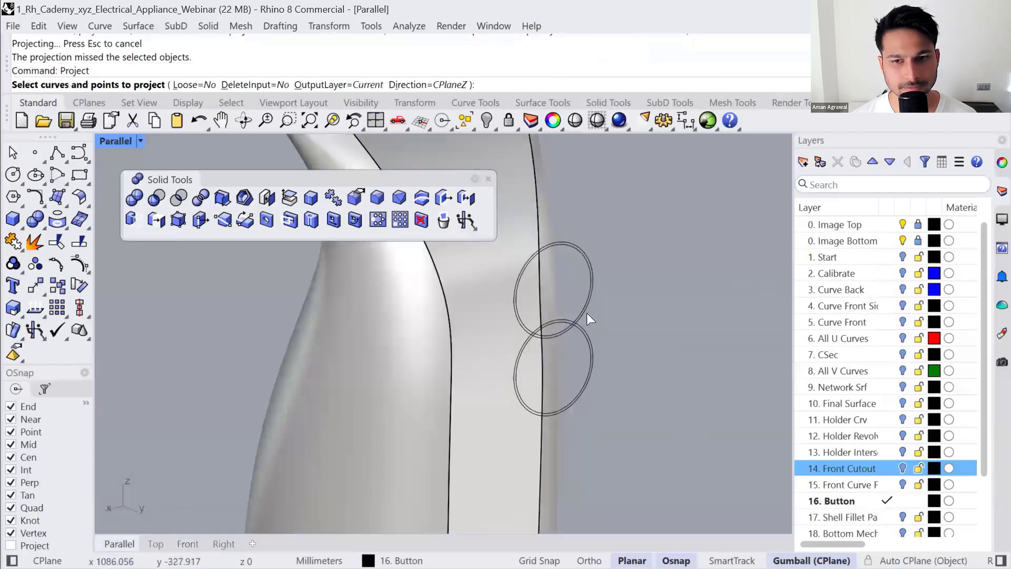
{"action": "left_click", "coordinate": [587, 322]}
{"action": "left_click", "coordinate": [187, 544]}
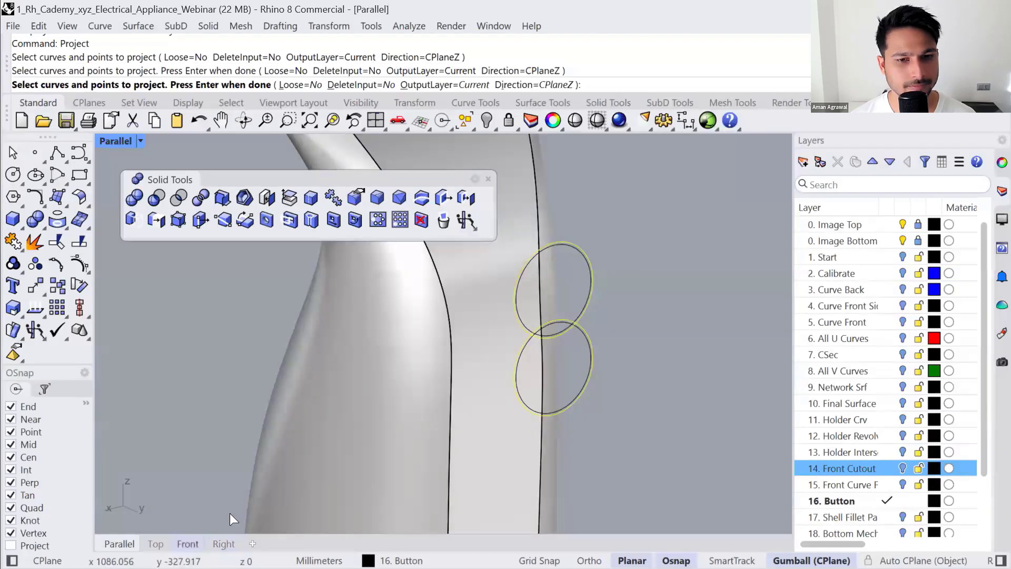
{"action": "key", "text": "Return"}
{"action": "left_click", "coordinate": [352, 411]}
{"action": "key", "text": "Return"}
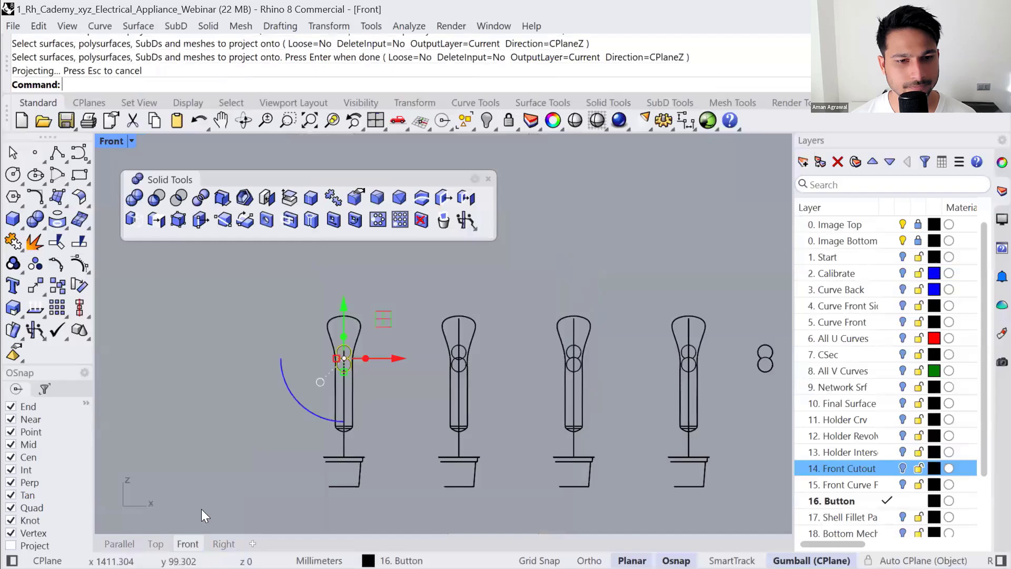
- Inspect the handle in the Parallel view and delete the two projected curves that landed on its back
{"action": "left_click", "coordinate": [118, 543]}
{"action": "mouse_move", "coordinate": [346, 399]}
{"action": "right_mouse_down"}
{"action": "mouse_move", "coordinate": [405, 364]}
{"action": "mouse_move", "coordinate": [323, 397]}
{"action": "mouse_move", "coordinate": [396, 392]}
{"action": "mouse_move", "coordinate": [493, 405]}
{"action": "mouse_move", "coordinate": [392, 389]}
{"action": "right_mouse_up"}
{"action": "left_click", "coordinate": [396, 392]}
{"action": "type", "text": "zs"}
{"action": "key", "text": "Return"}
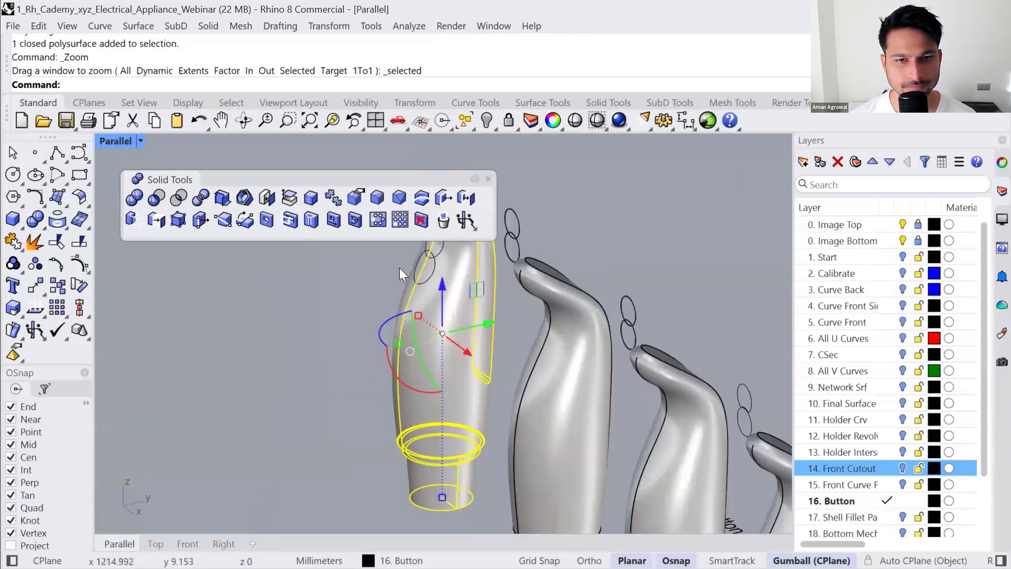
{"action": "left_click_drag", "start_coordinate": [350, 350], "coordinate": [466, 184]}
{"action": "key", "text": "Delete"}
- Trim away the overlapping inner arcs of the two projected curves on the handle's front face
{"action": "right_click_drag", "start_coordinate": [410, 314], "coordinate": [452, 347]}
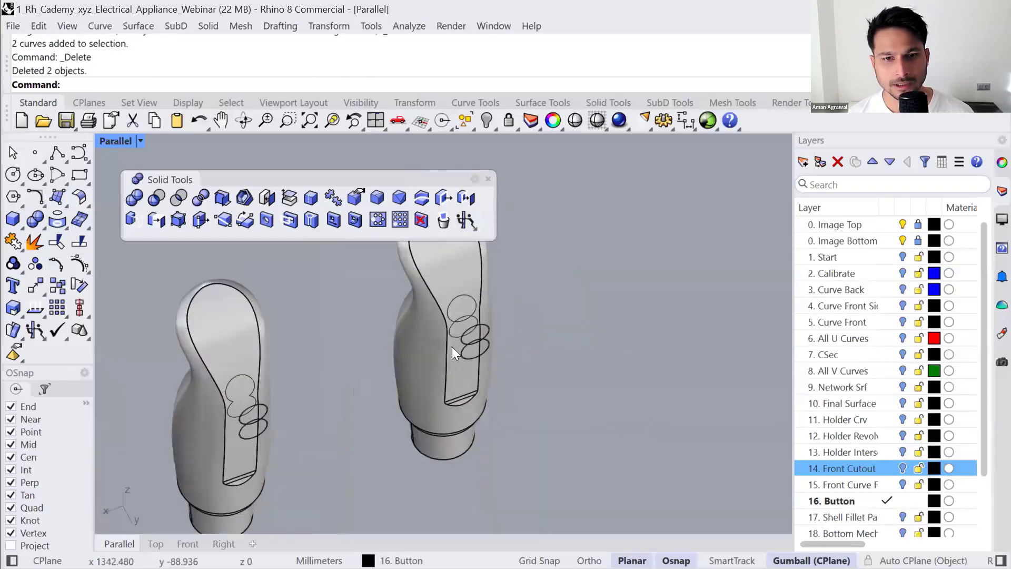
{"action": "scroll", "coordinate": [462, 277], "scroll_direction": "up", "scroll_amount": 10}
{"action": "right_click_drag", "start_coordinate": [478, 278], "coordinate": [475, 372], "text": "shift"}
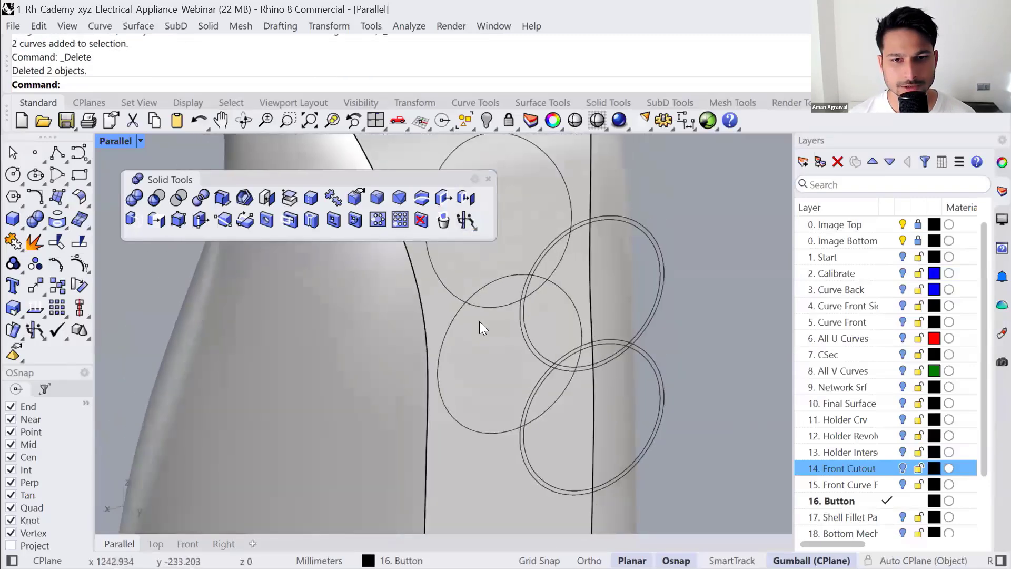
{"action": "left_click", "coordinate": [482, 301]}
{"action": "left_click", "coordinate": [483, 301]}
{"action": "left_click", "coordinate": [480, 290], "text": "shift"}
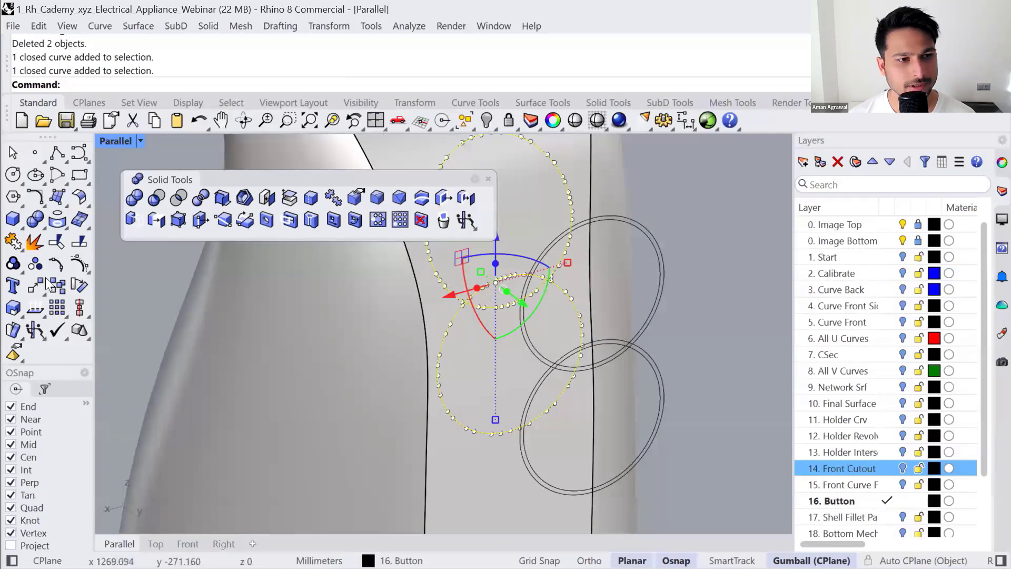
{"action": "left_click", "coordinate": [57, 241]}
{"action": "left_click", "coordinate": [479, 289]}
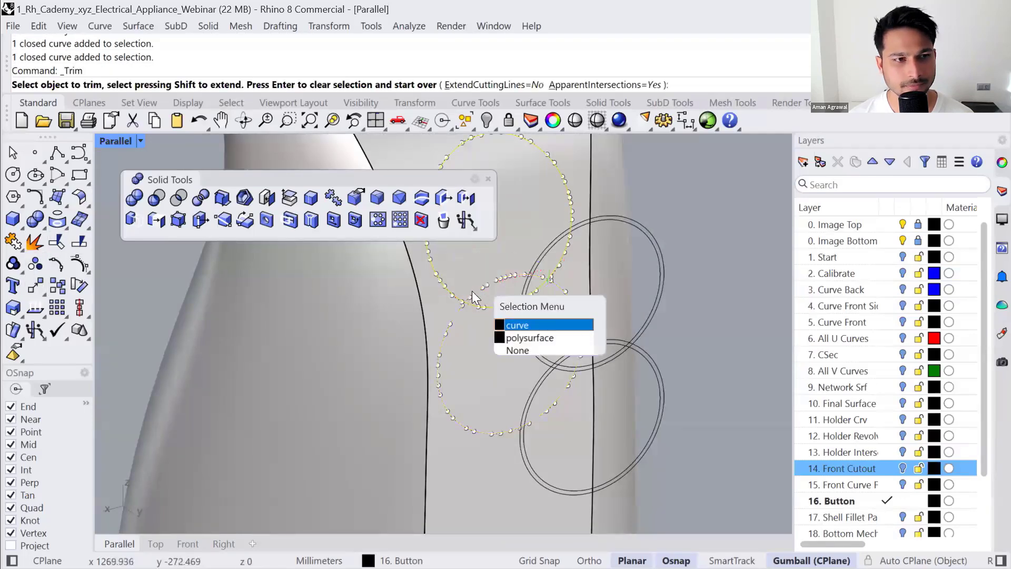
{"action": "right_click", "coordinate": [483, 310]}
{"action": "left_click", "coordinate": [484, 305]}
{"action": "right_click", "coordinate": [483, 306]}
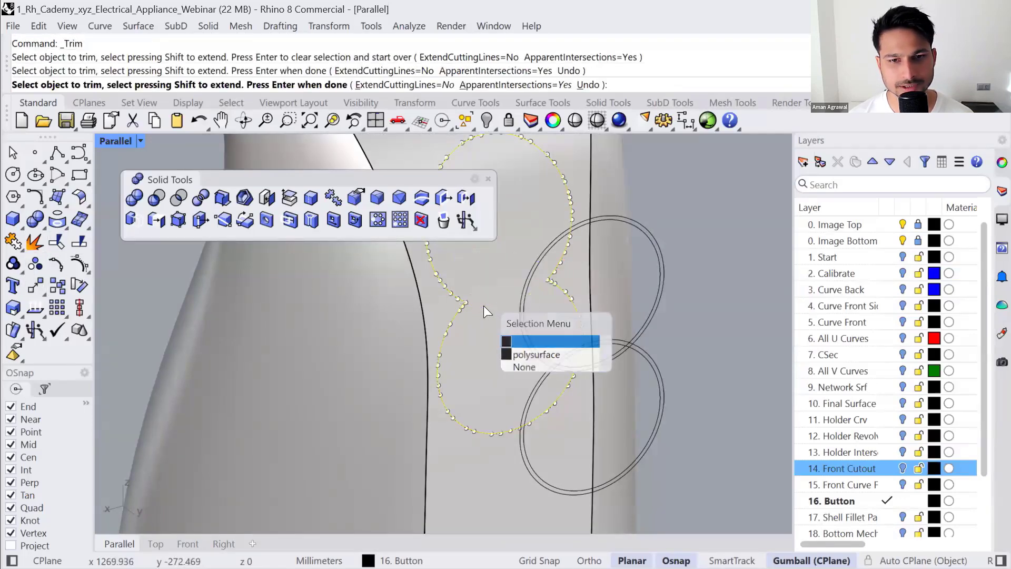
{"action": "right_click", "coordinate": [469, 318]}
- Join the two trimmed projected curves into one closed button outline
{"action": "scroll", "coordinate": [477, 342], "scroll_direction": "down", "scroll_amount": 8}
{"action": "left_click_drag", "start_coordinate": [290, 435], "coordinate": [525, 272]}
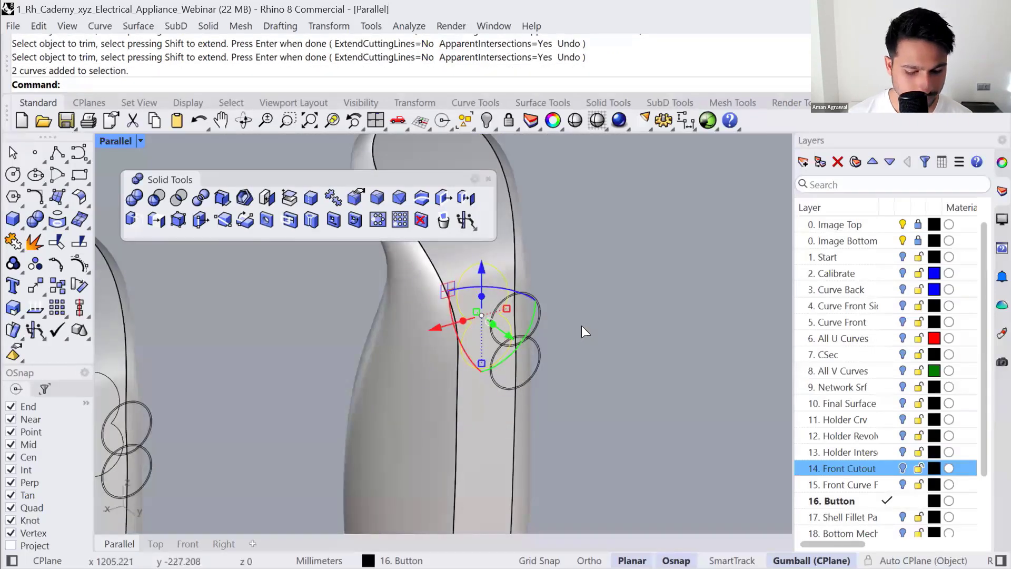
{"action": "key", "text": "ctrl+j"}
- Split the next handle copy with its figure-eight button outline and delete the surrounding handle, keeping the button surface
{"action": "scroll", "coordinate": [527, 295], "scroll_direction": "down", "scroll_amount": 3}
{"action": "scroll", "coordinate": [464, 311], "scroll_direction": "up", "scroll_amount": 5}
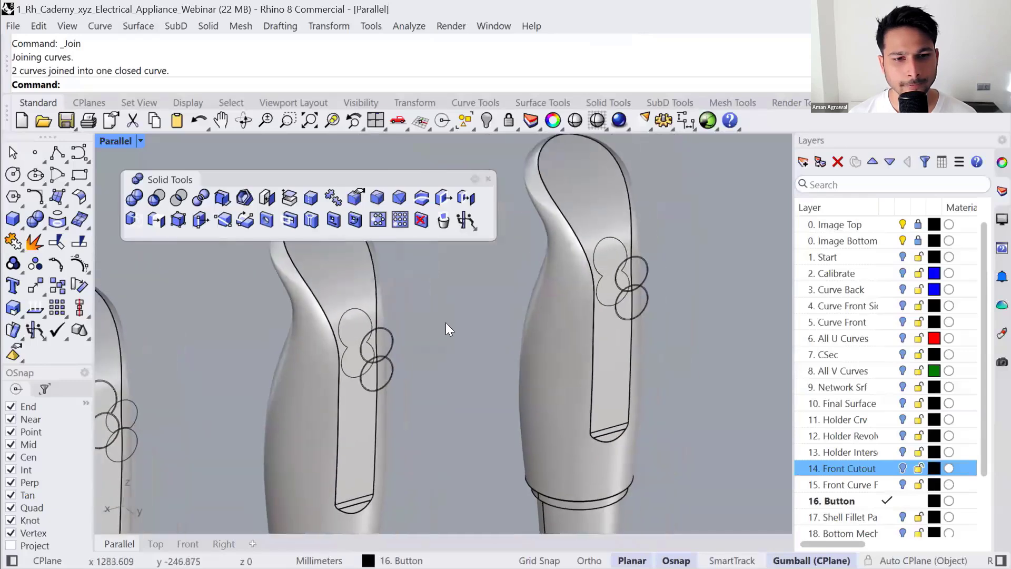
{"action": "left_click", "coordinate": [74, 245]}
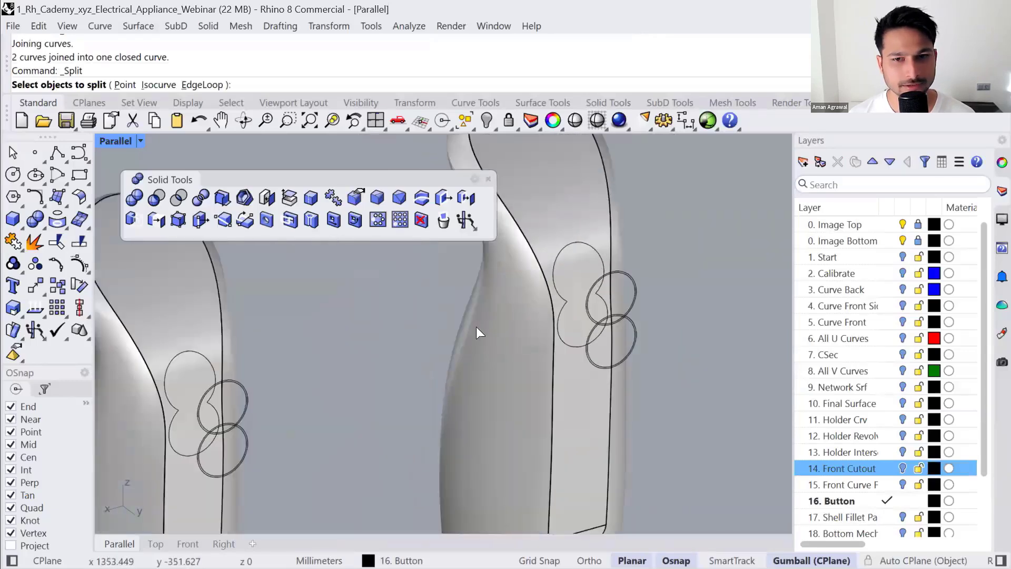
{"action": "left_click", "coordinate": [542, 268]}
{"action": "key", "text": "Return"}
{"action": "left_click", "coordinate": [558, 252]}
{"action": "key", "text": "Return"}
{"action": "left_click", "coordinate": [528, 268]}
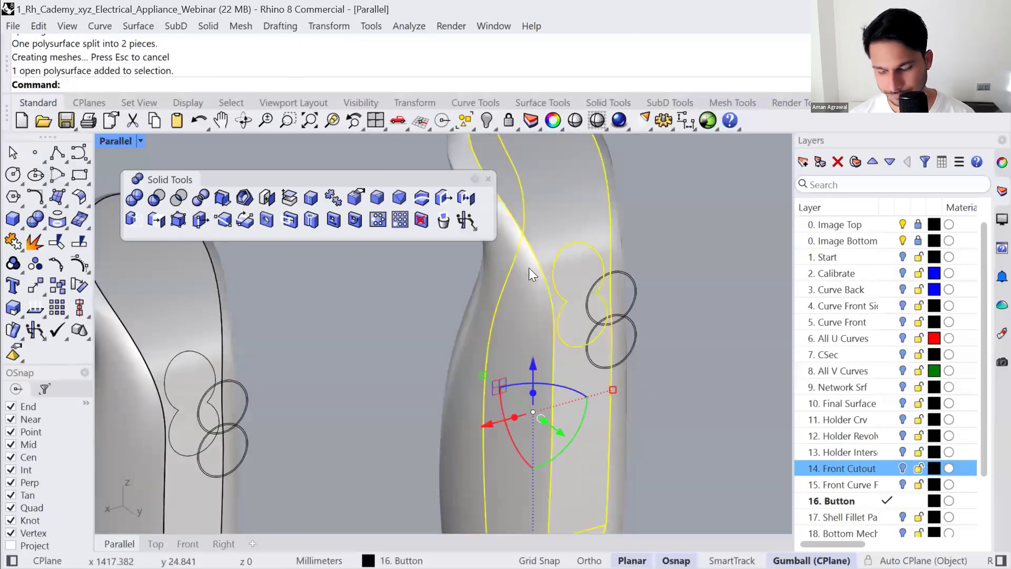
{"action": "key", "text": "Delete"}
- Extrude the isolated figure-eight button surface inward into a solid with the gumball
{"action": "left_click", "coordinate": [577, 279]}
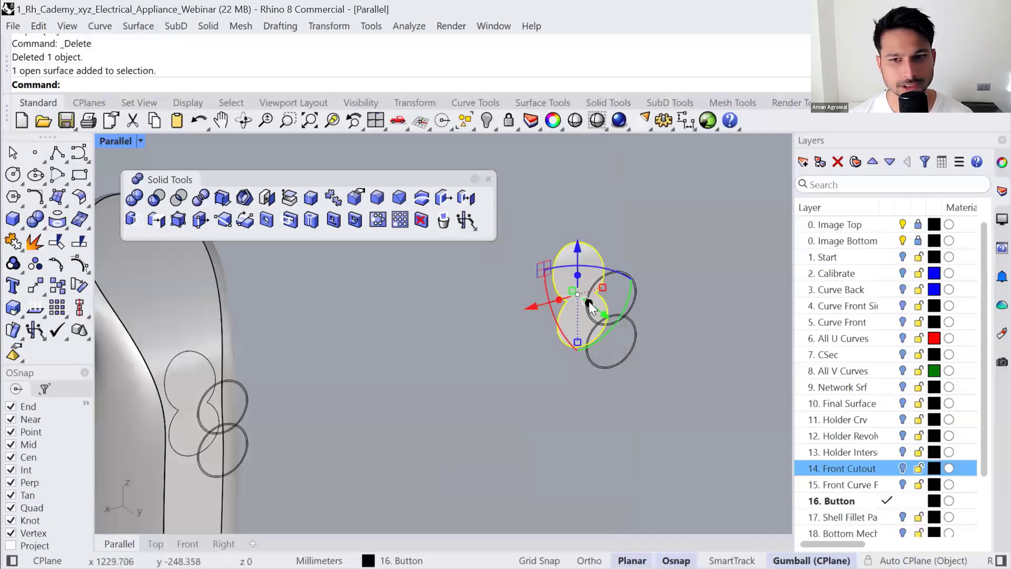
{"action": "left_click_drag", "start_coordinate": [589, 302], "coordinate": [563, 286]}
{"action": "left_click", "coordinate": [654, 270]}
- Pull the finished button pieces out of a later handle stage to inspect them, and undo both moves
{"action": "right_click_drag", "start_coordinate": [565, 276], "coordinate": [521, 280]}
{"action": "scroll", "coordinate": [630, 222], "scroll_direction": "down", "scroll_amount": 6}
{"action": "right_click_drag", "start_coordinate": [576, 306], "coordinate": [753, 181], "text": "shift"}
{"action": "scroll", "coordinate": [248, 411], "scroll_direction": "up", "scroll_amount": 8}
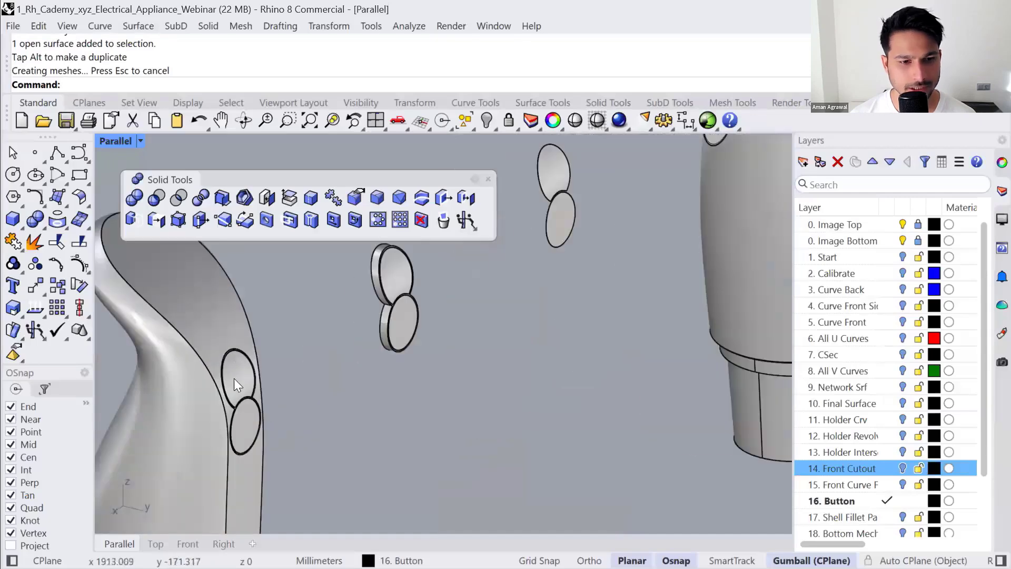
{"action": "left_click_drag", "start_coordinate": [233, 378], "coordinate": [284, 350]}
{"action": "left_click_drag", "start_coordinate": [250, 426], "coordinate": [318, 392]}
{"action": "key", "text": "ctrl+z"}
{"action": "key", "text": "ctrl+z"}
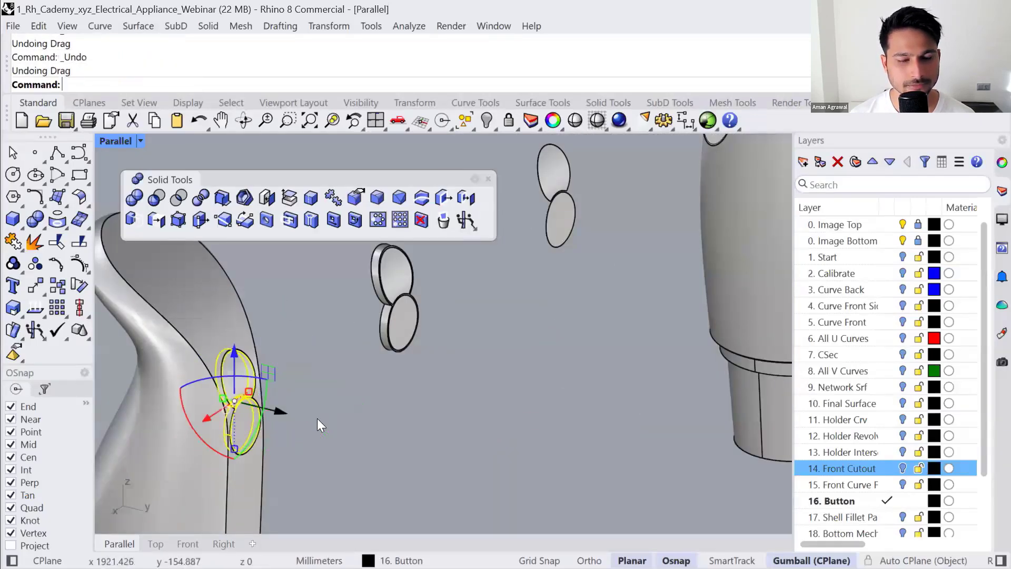
- Undo the gumball extrusion of the figure-eight button surface
{"action": "scroll", "coordinate": [317, 420], "scroll_direction": "down", "scroll_amount": 6}
{"action": "right_click_drag", "start_coordinate": [647, 262], "coordinate": [263, 553], "text": "shift"}
{"action": "scroll", "coordinate": [585, 274], "scroll_direction": "up", "scroll_amount": 7}
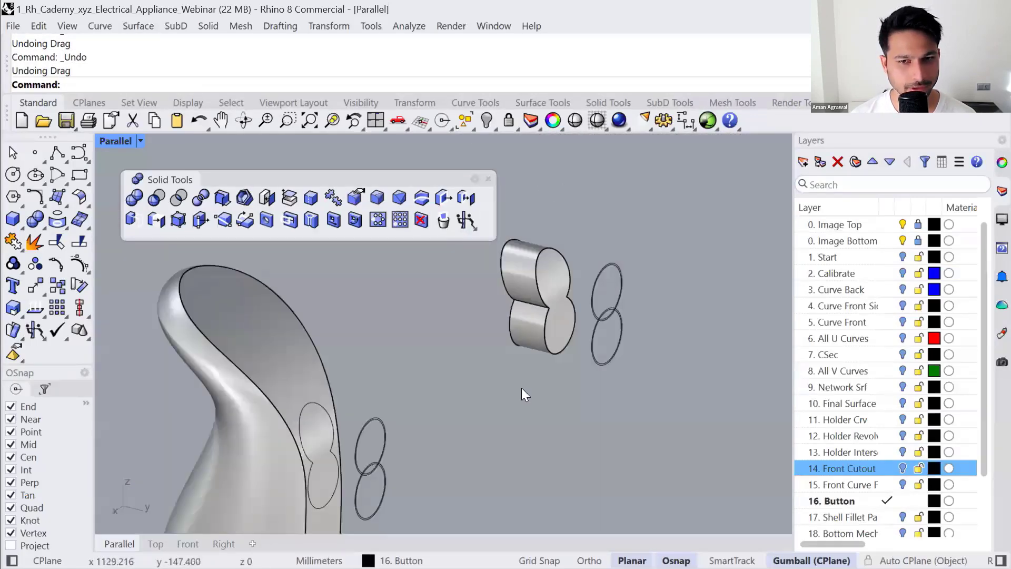
{"action": "key", "text": "ctrl+z"}
{"action": "key", "text": "Escape"}
{"action": "scroll", "coordinate": [577, 272], "scroll_direction": "down", "scroll_amount": 2}
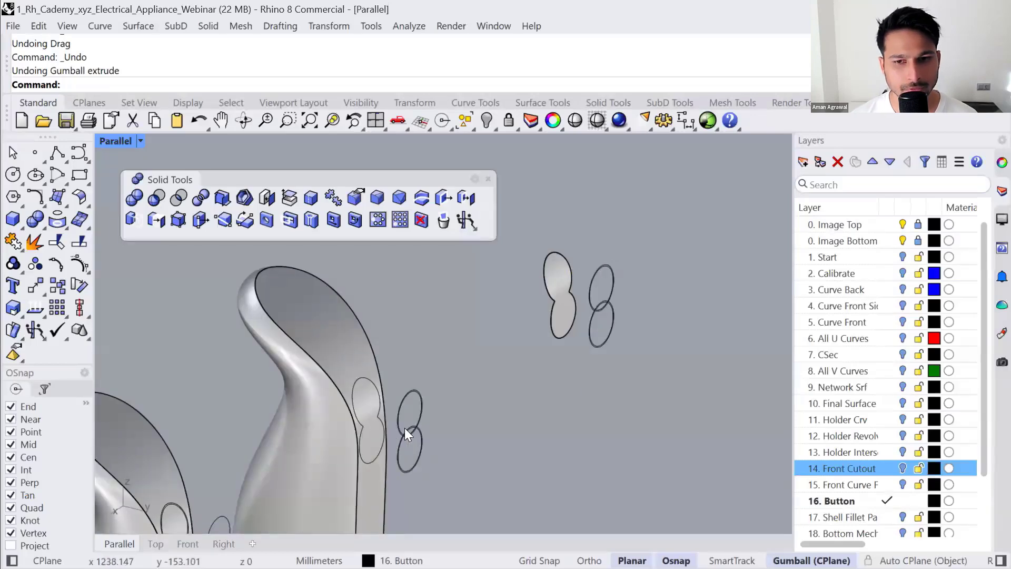
- Examine the inner and outer overlapping curves beside the button surface by selecting them individually
{"action": "scroll", "coordinate": [583, 317], "scroll_direction": "up", "scroll_amount": 6}
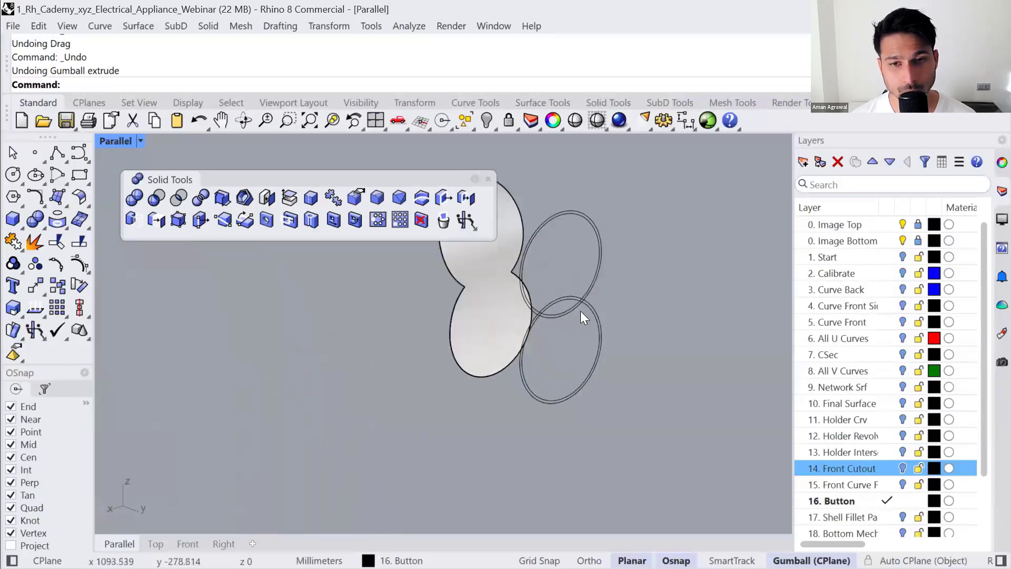
{"action": "scroll", "coordinate": [579, 325], "scroll_direction": "up", "scroll_amount": 2}
{"action": "left_click_drag", "start_coordinate": [578, 367], "coordinate": [642, 303]}
{"action": "left_click", "coordinate": [592, 298]}
{"action": "left_click", "coordinate": [593, 299]}
{"action": "key", "text": "Escape"}
{"action": "scroll", "coordinate": [594, 327], "scroll_direction": "up", "scroll_amount": 2}
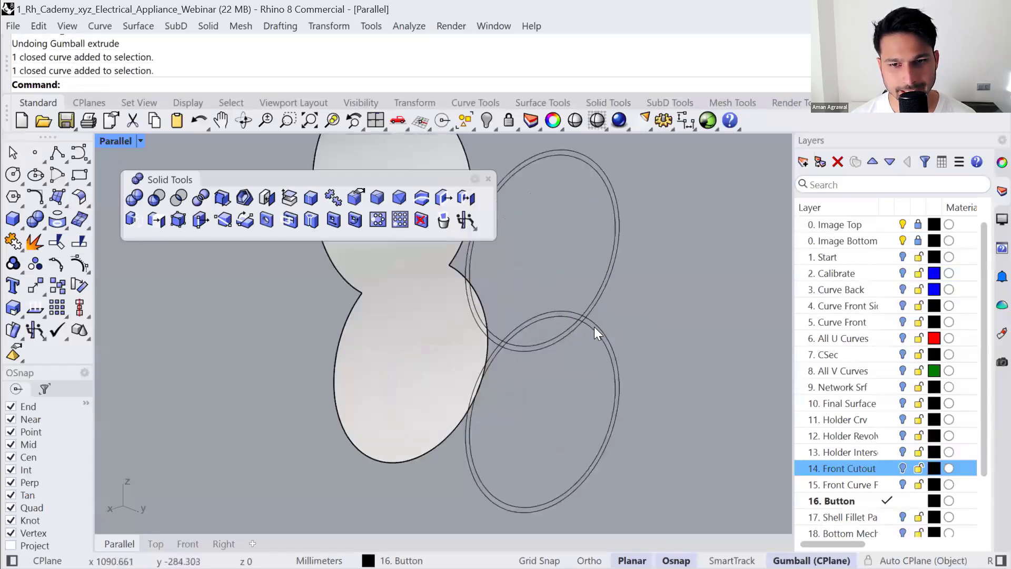
{"action": "left_click", "coordinate": [565, 319]}
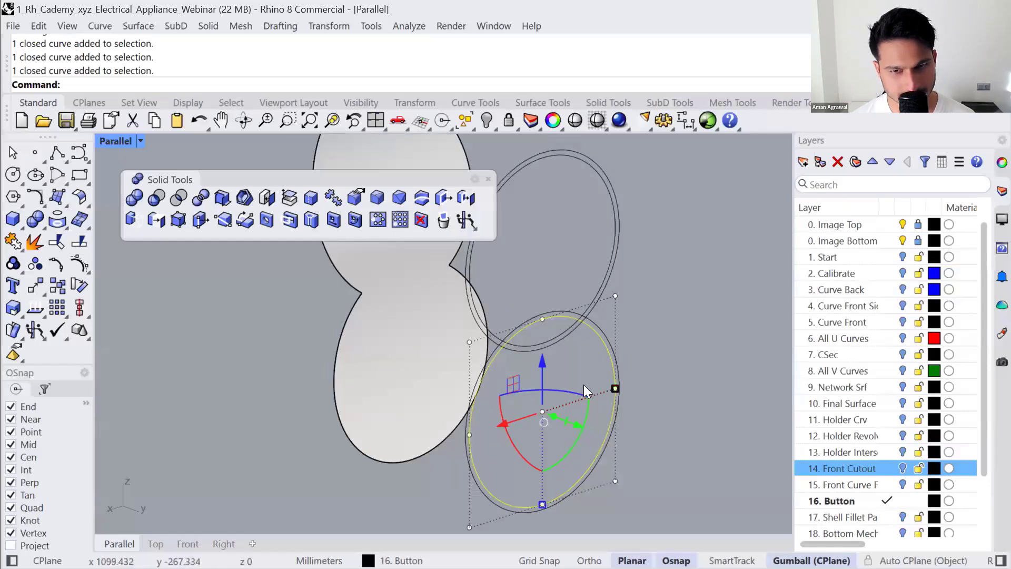
{"action": "key", "text": "Escape"}
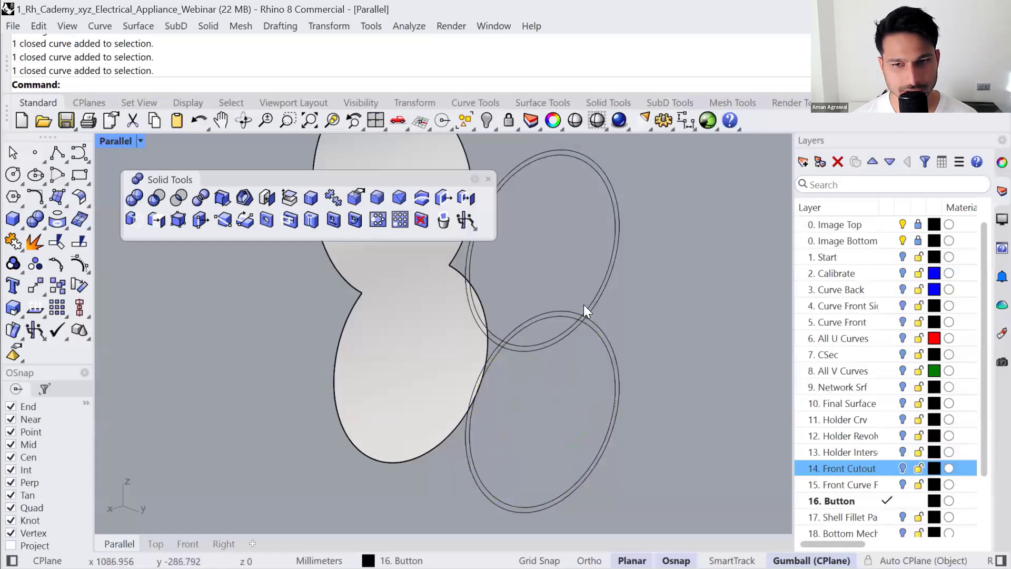
- Trim the upper inner and lower outer button curves against each other, and delete the upper outer curve
{"action": "left_click", "coordinate": [583, 311]}
{"action": "left_click", "coordinate": [601, 278]}
{"action": "left_click", "coordinate": [56, 242]}
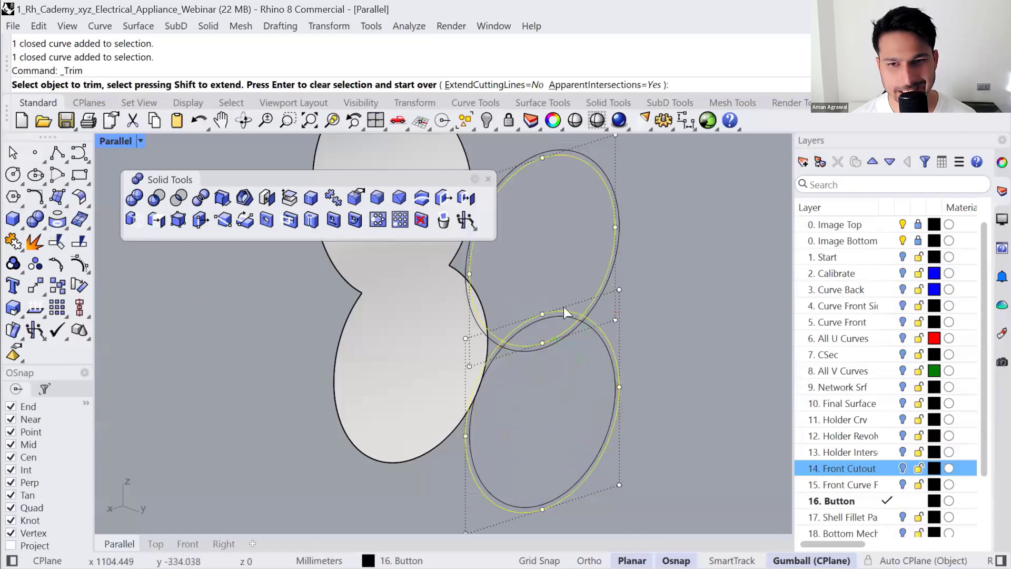
{"action": "left_click", "coordinate": [592, 320]}
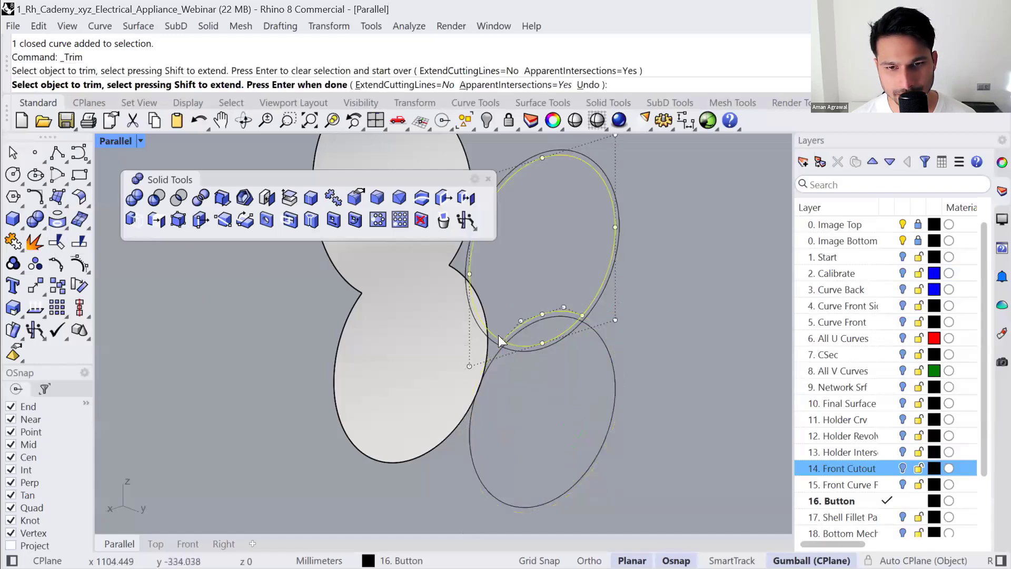
{"action": "left_click", "coordinate": [524, 343]}
{"action": "right_click", "coordinate": [583, 373]}
{"action": "left_click", "coordinate": [583, 373]}
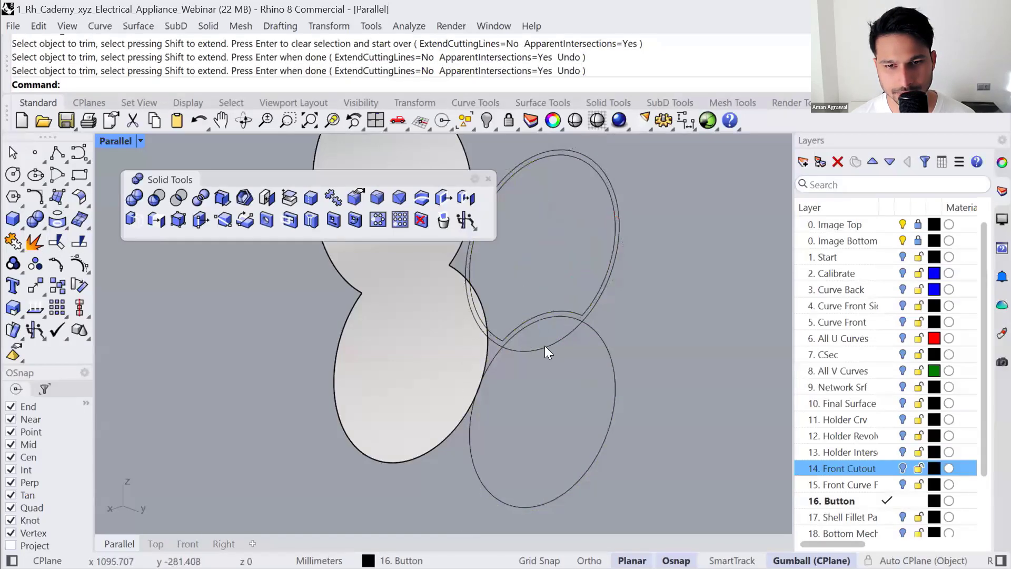
{"action": "left_click", "coordinate": [545, 346]}
{"action": "key", "text": "Delete"}
{"action": "left_click", "coordinate": [551, 318]}
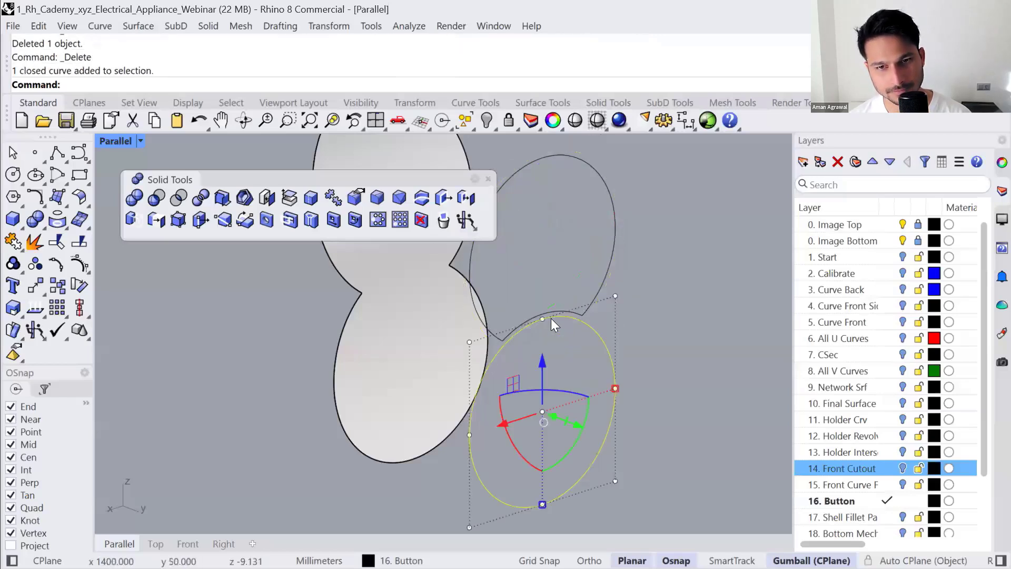
- Undo the deletion and trimming of the button curves
{"action": "key", "text": "Escape"}
{"action": "key", "text": "ctrl+z"}
{"action": "key", "text": "ctrl+z"}
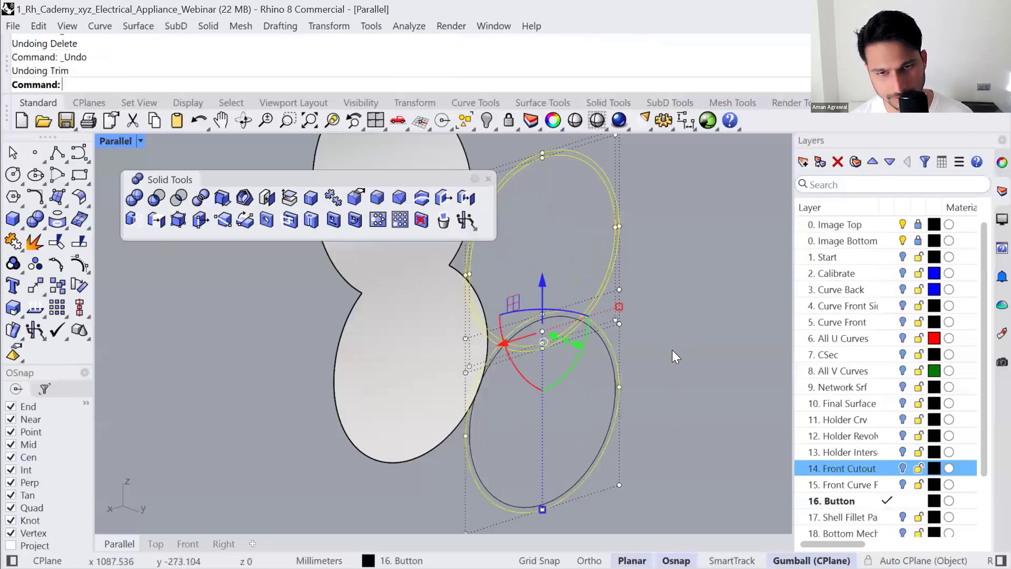
- Redo the trim and deletion of the button curves, and join the remaining upper pieces into one closed curve
{"action": "key", "text": "ctrl+y"}
{"action": "key", "text": "ctrl+y"}
{"action": "scroll", "coordinate": [585, 379], "scroll_direction": "down", "scroll_amount": 6}
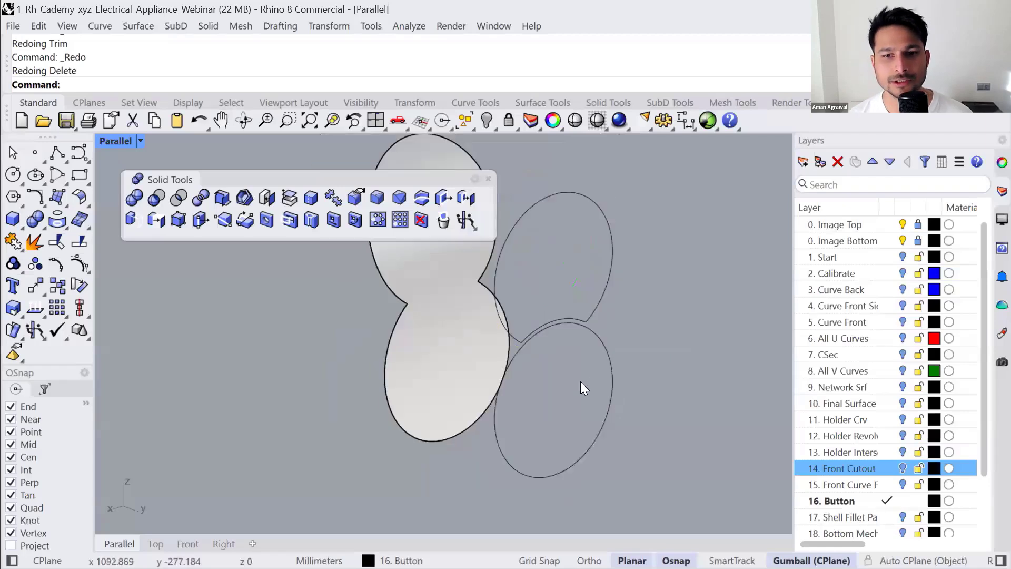
{"action": "left_click_drag", "start_coordinate": [587, 349], "coordinate": [570, 325]}
{"action": "left_click_drag", "start_coordinate": [537, 228], "coordinate": [587, 234]}
{"action": "key", "text": "ctrl+j"}
{"action": "key", "text": "Escape"}
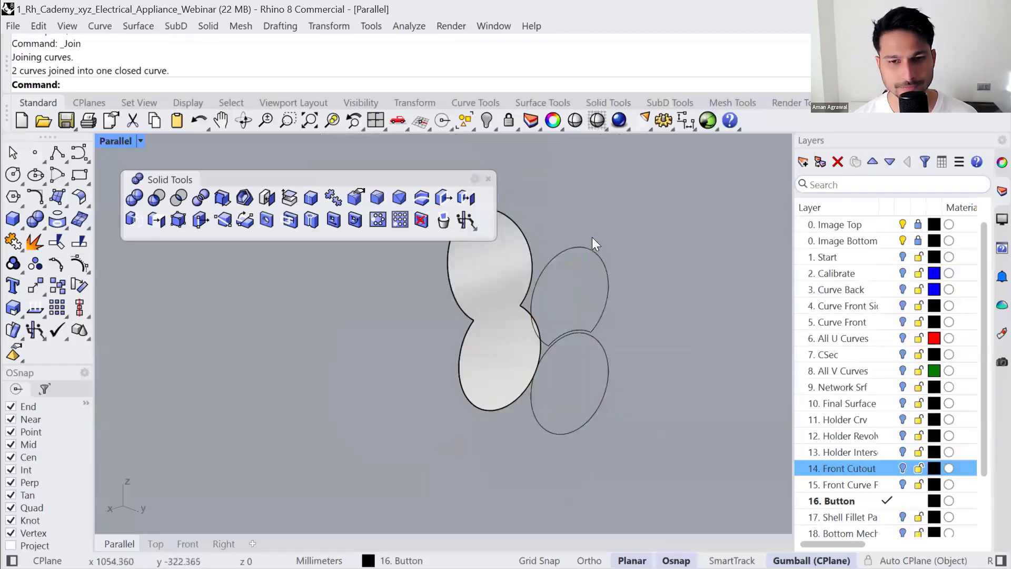
- Project the upper and lower inset button curves onto the figure-eight button surface from the Front view
{"action": "key", "text": "ctrl+a"}
{"action": "type", "text": "Project"}
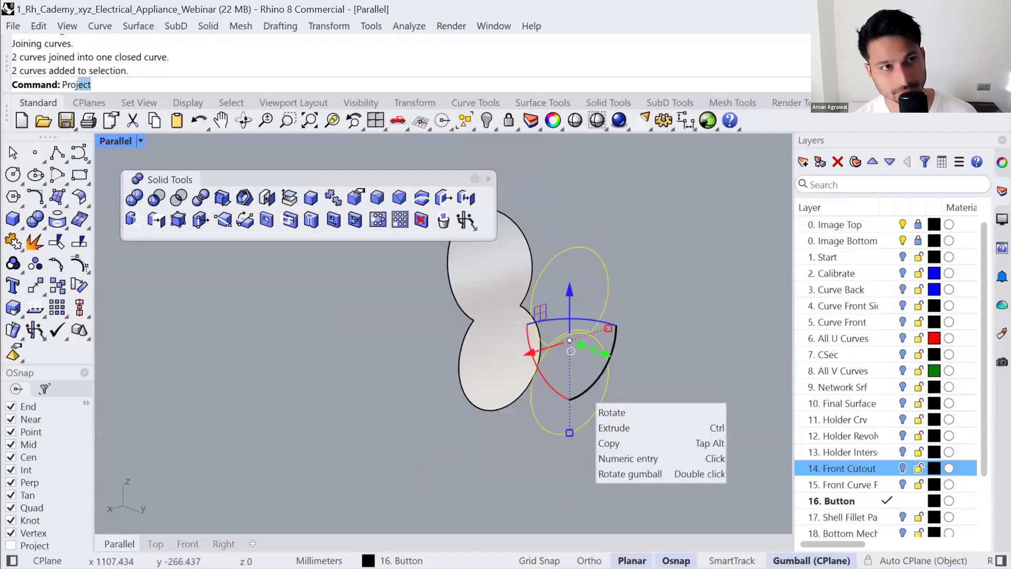
{"action": "key", "text": "Return"}
{"action": "left_click", "coordinate": [188, 543]}
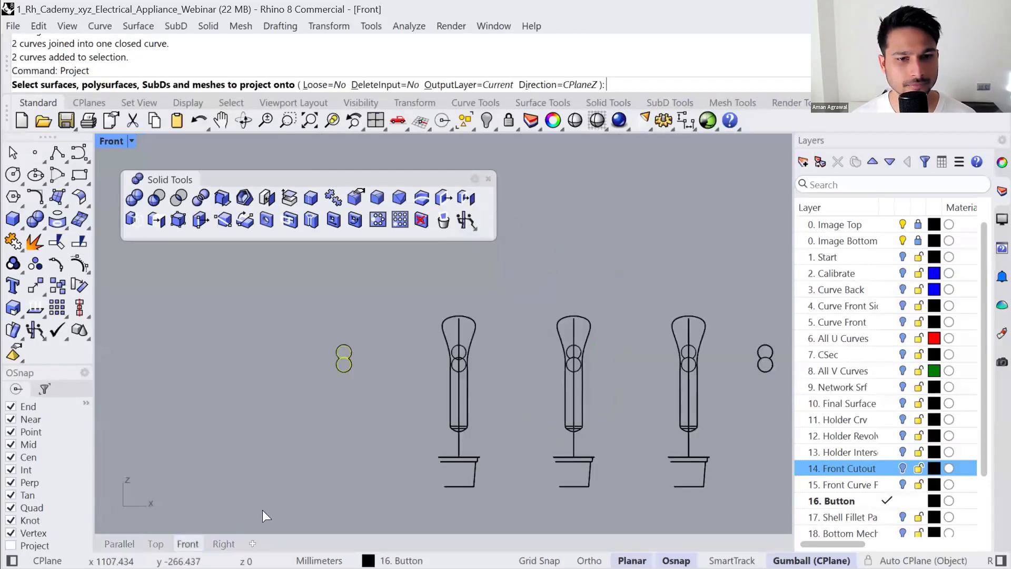
{"action": "scroll", "coordinate": [350, 359], "scroll_direction": "up", "scroll_amount": 5}
{"action": "key", "text": "Escape"}
{"action": "scroll", "coordinate": [328, 386], "scroll_direction": "up", "scroll_amount": 8}
{"action": "key", "text": "Return"}
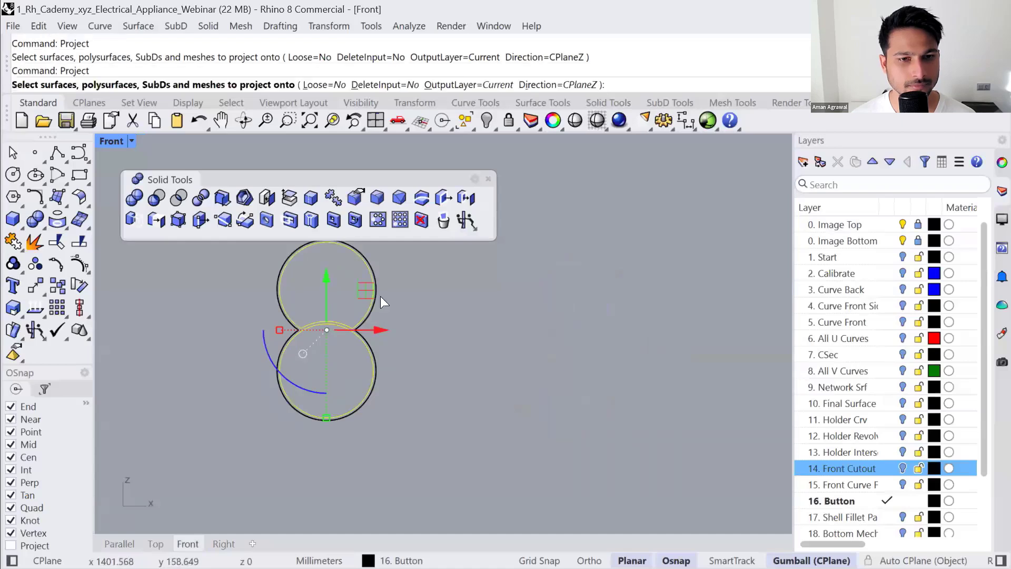
{"action": "left_click", "coordinate": [375, 302]}
{"action": "key", "text": "Return"}
{"action": "left_click", "coordinate": [119, 543]}
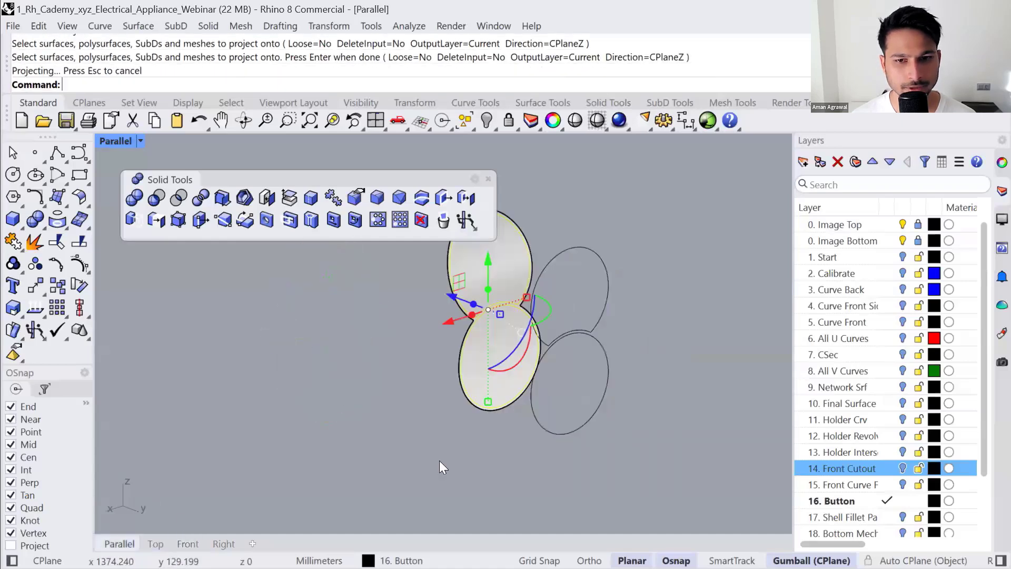
{"action": "key", "text": "Escape"}
- Split the figure-eight button surface using the projected upper and lower curves as cutting objects
{"action": "scroll", "coordinate": [477, 326], "scroll_direction": "up", "scroll_amount": 4}
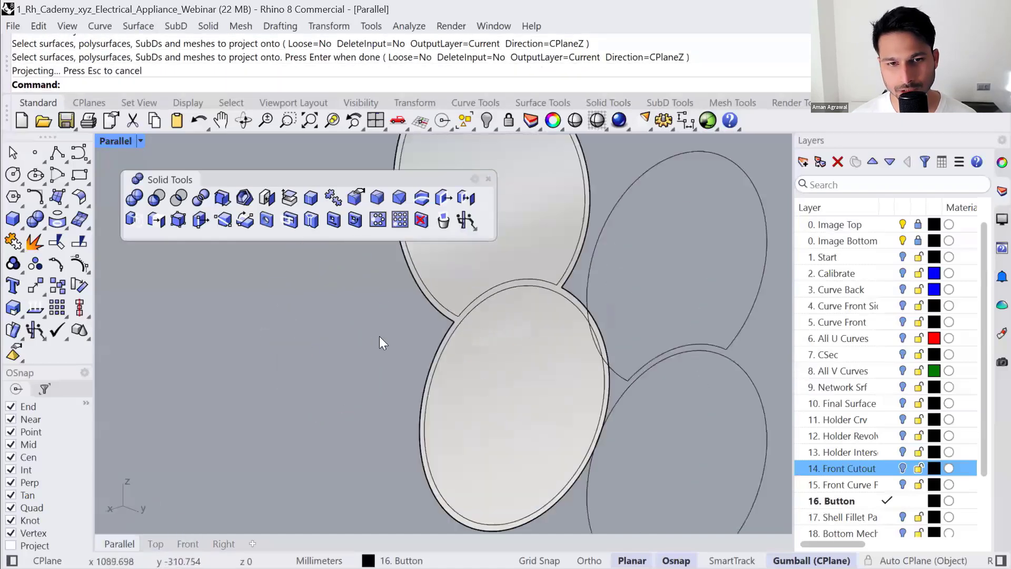
{"action": "left_click", "coordinate": [79, 241]}
{"action": "left_click", "coordinate": [525, 375]}
{"action": "key", "text": "Return"}
{"action": "left_click", "coordinate": [470, 302]}
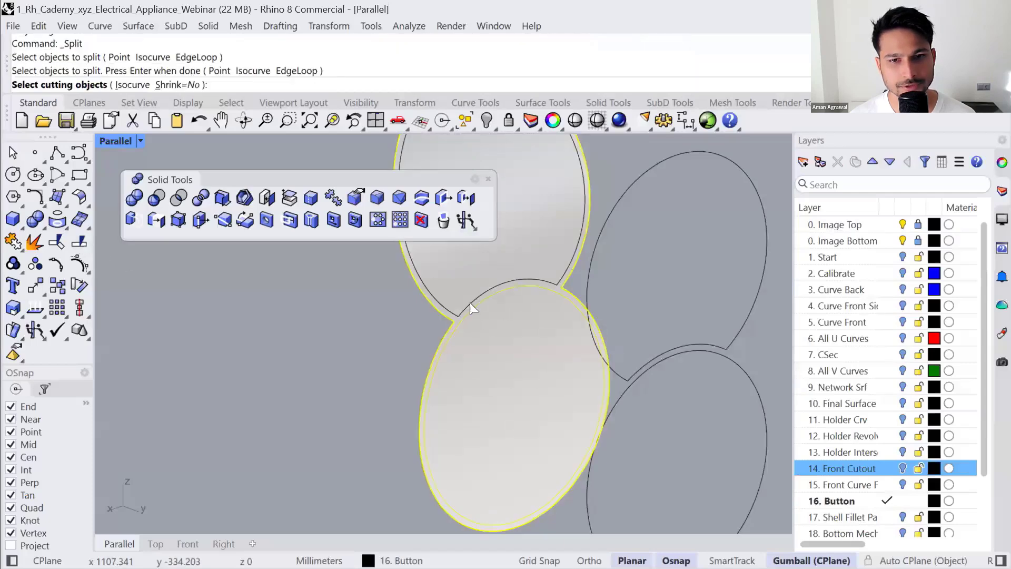
{"action": "key", "text": "Return"}
{"action": "left_click_drag", "start_coordinate": [511, 359], "coordinate": [611, 242]}
- Examine the prepared split button surfaces and their extruded solid versions by selecting the individual parts
{"action": "scroll", "coordinate": [623, 315], "scroll_direction": "down", "scroll_amount": 4}
{"action": "scroll", "coordinate": [624, 315], "scroll_direction": "down", "scroll_amount": 8}
{"action": "right_click_drag", "start_coordinate": [299, 496], "coordinate": [673, 289], "text": "shift"}
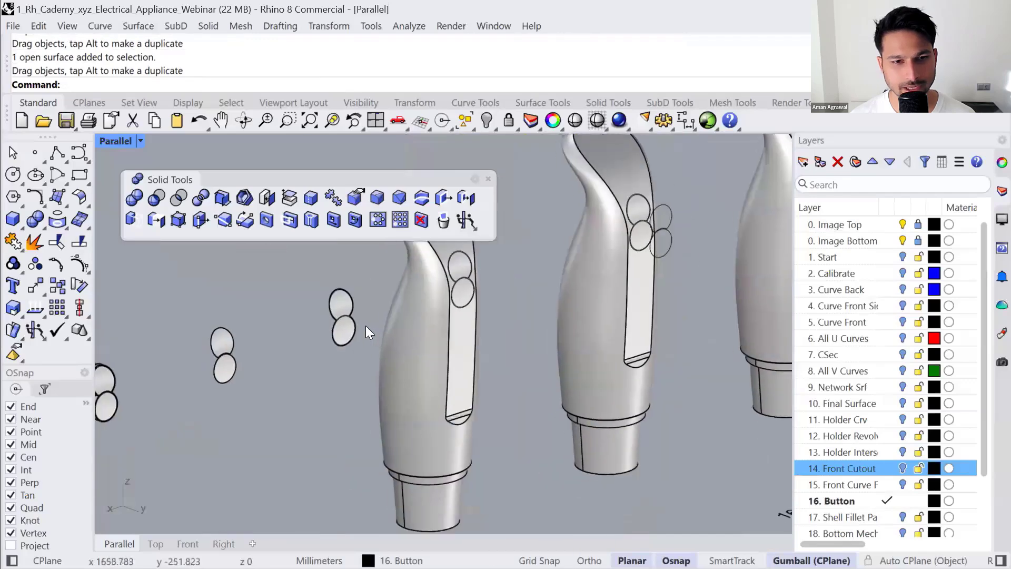
{"action": "scroll", "coordinate": [366, 326], "scroll_direction": "up", "scroll_amount": 2}
{"action": "right_click_drag", "start_coordinate": [413, 334], "coordinate": [528, 288], "text": "shift"}
{"action": "scroll", "coordinate": [423, 315], "scroll_direction": "up", "scroll_amount": 8}
{"action": "left_click", "coordinate": [423, 315]}
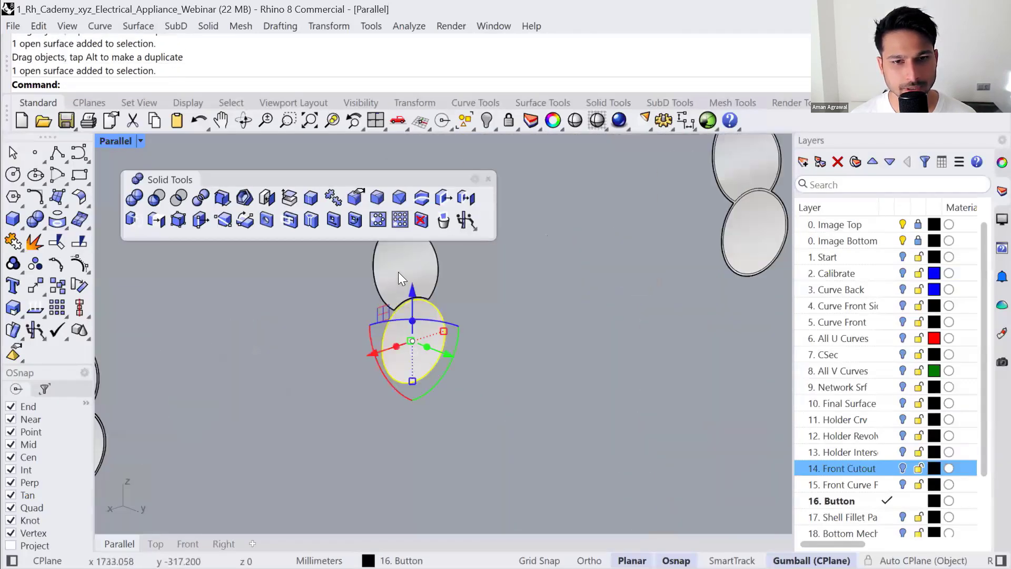
{"action": "left_click", "coordinate": [398, 272]}
{"action": "scroll", "coordinate": [398, 295], "scroll_direction": "down", "scroll_amount": 8}
{"action": "left_click", "coordinate": [379, 438]}
{"action": "scroll", "coordinate": [338, 375], "scroll_direction": "up", "scroll_amount": 8}
{"action": "left_click", "coordinate": [340, 375]}
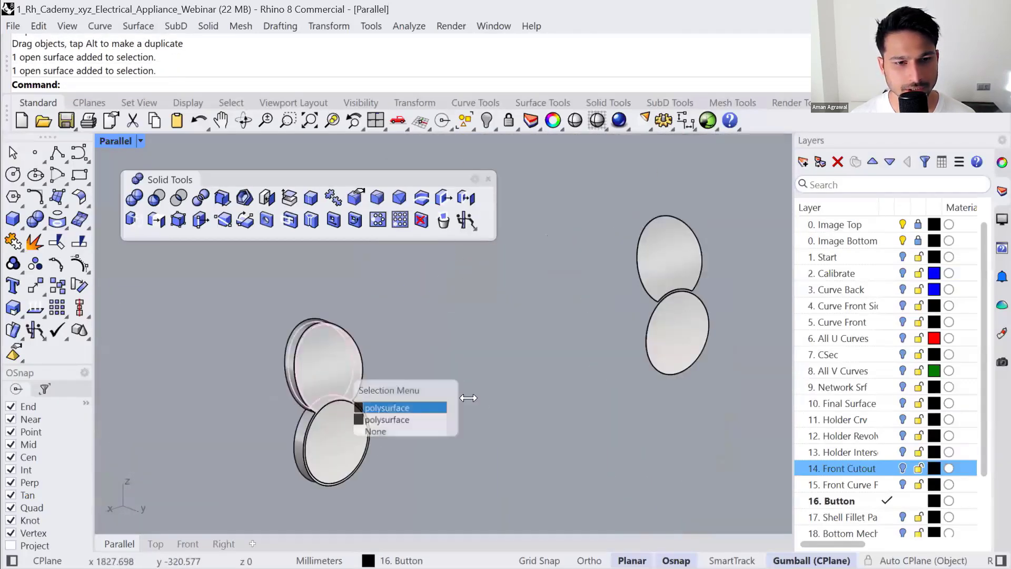
{"action": "left_click", "coordinate": [345, 439]}
{"action": "scroll", "coordinate": [463, 325], "scroll_direction": "down", "scroll_amount": 6}
{"action": "right_click_drag", "start_coordinate": [274, 388], "coordinate": [342, 334], "text": "shift"}
{"action": "scroll", "coordinate": [280, 353], "scroll_direction": "up", "scroll_amount": 4}
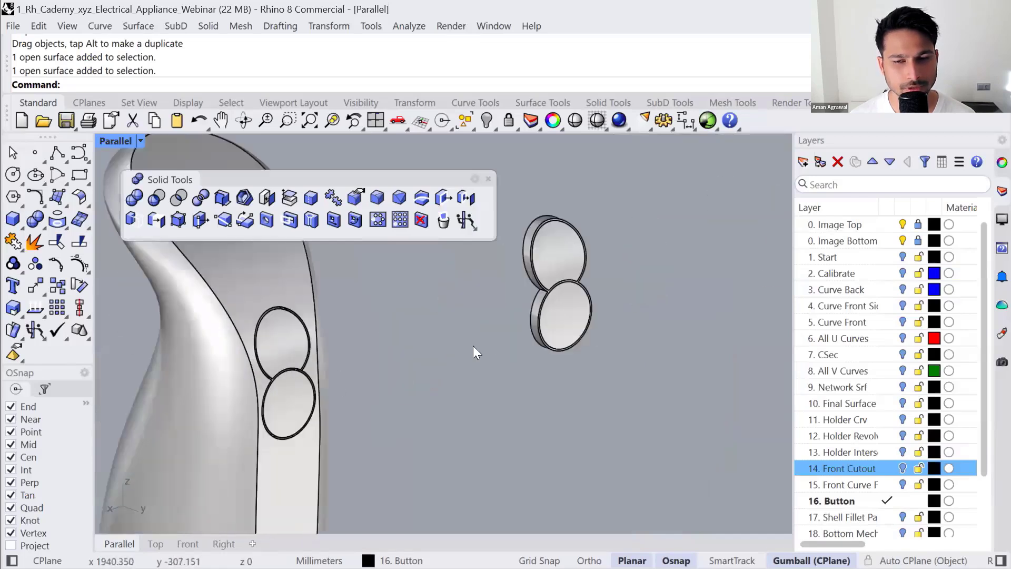
{"action": "scroll", "coordinate": [473, 345], "scroll_direction": "down", "scroll_amount": 4}
{"action": "scroll", "coordinate": [489, 371], "scroll_direction": "down", "scroll_amount": 4}
- Move the upper and lower inner button solids 20 mm along the X axis, out of the figure-eight solid
{"action": "scroll", "coordinate": [379, 337], "scroll_direction": "up", "scroll_amount": 6}
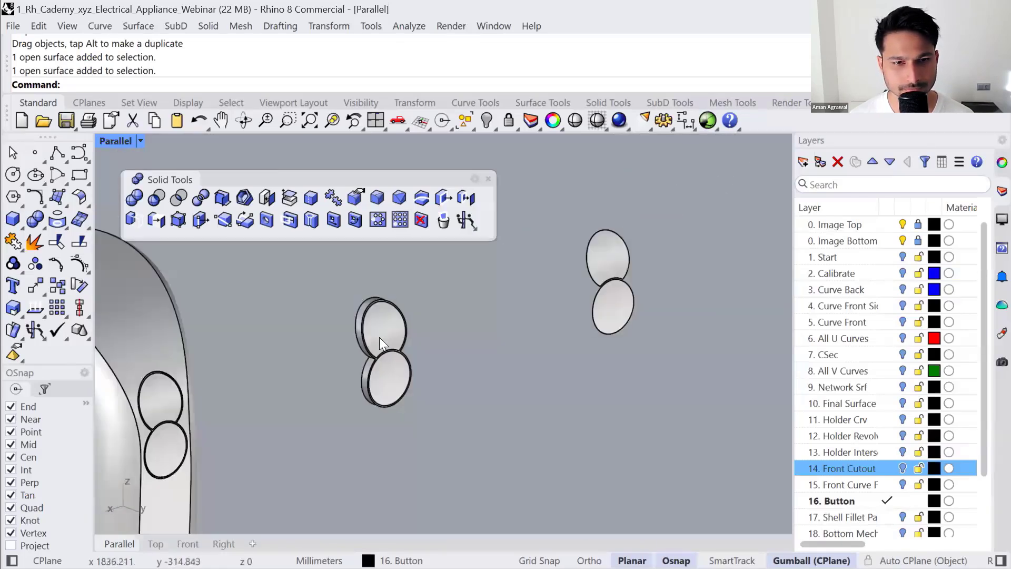
{"action": "left_click", "coordinate": [384, 344]}
{"action": "left_click", "coordinate": [445, 375]}
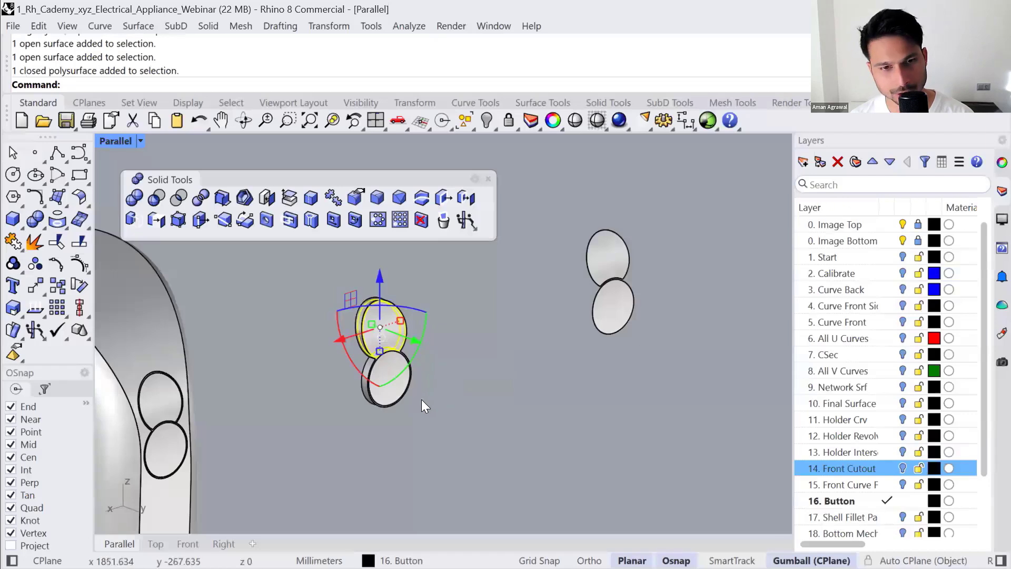
{"action": "left_click", "coordinate": [337, 339]}
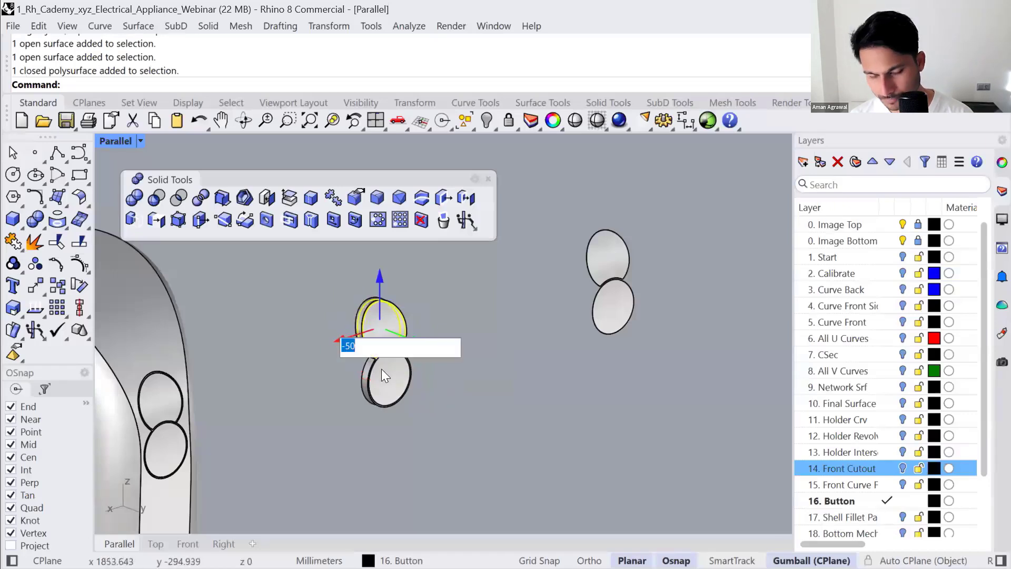
{"action": "type", "text": "20"}
{"action": "key", "text": "Return"}
{"action": "left_click", "coordinate": [379, 387]}
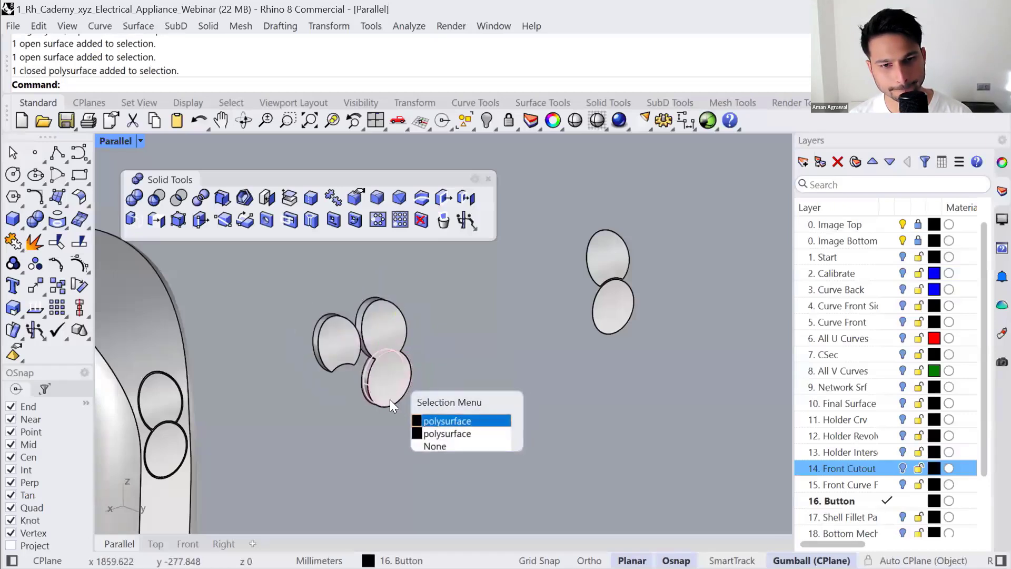
{"action": "left_click", "coordinate": [392, 420]}
{"action": "left_click", "coordinate": [346, 388]}
{"action": "key", "text": "Return"}
{"action": "left_click", "coordinate": [485, 453]}
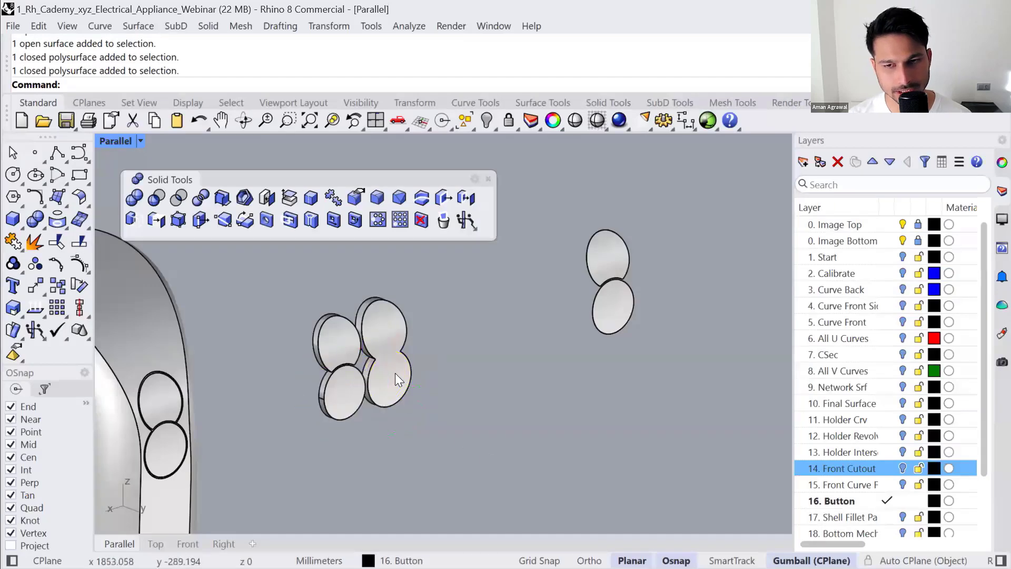
- Move the handle body beside the button parts 300 mm along the X axis so it encloses the figure-eight solid
{"action": "scroll", "coordinate": [395, 373], "scroll_direction": "down", "scroll_amount": 4}
{"action": "left_click", "coordinate": [755, 323]}
{"action": "scroll", "coordinate": [491, 340], "scroll_direction": "down", "scroll_amount": 4}
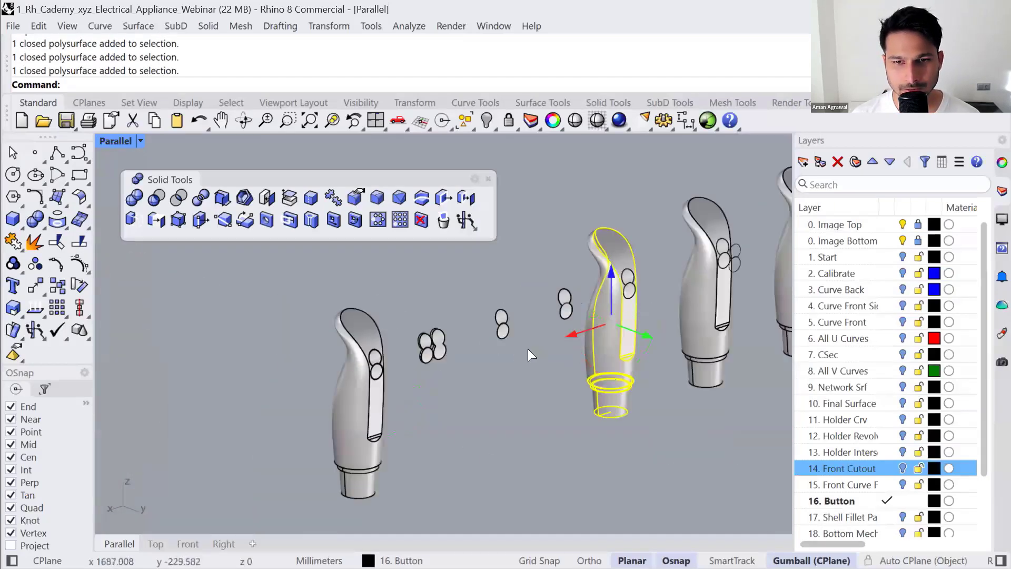
{"action": "left_click_drag", "start_coordinate": [528, 349], "coordinate": [391, 387]}
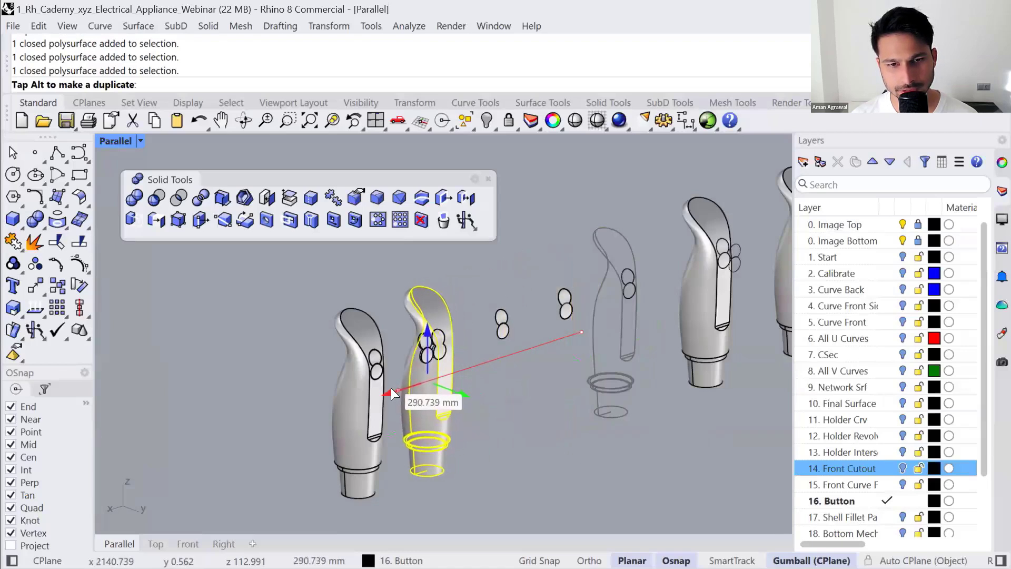
{"action": "key", "text": "ctrl+z"}
{"action": "left_click", "coordinate": [578, 334]}
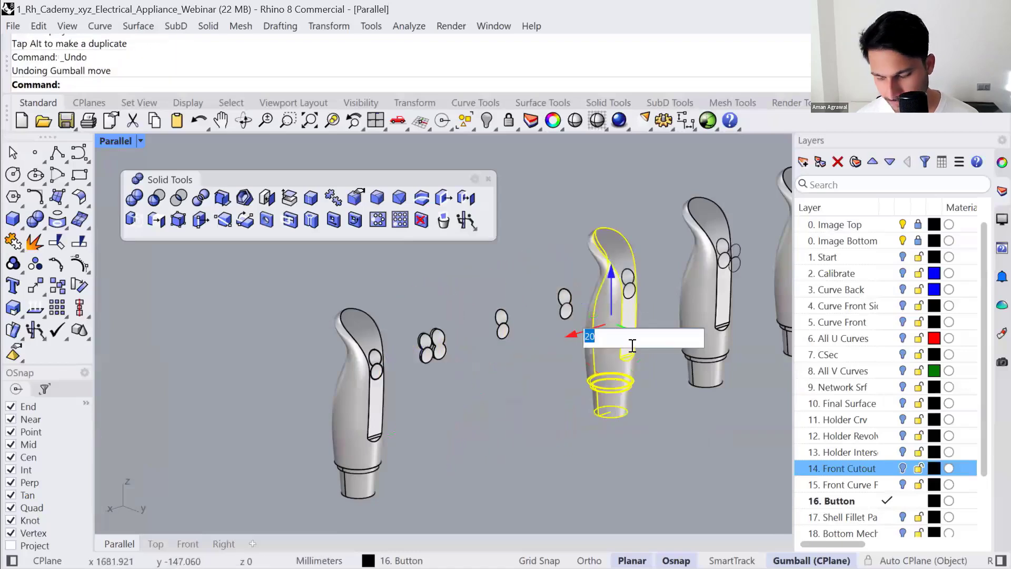
{"action": "type", "text": "300"}
{"action": "key", "text": "Return"}
{"action": "type", "text": "zs"}
{"action": "key", "text": "Return"}
{"action": "left_click", "coordinate": [514, 330]}
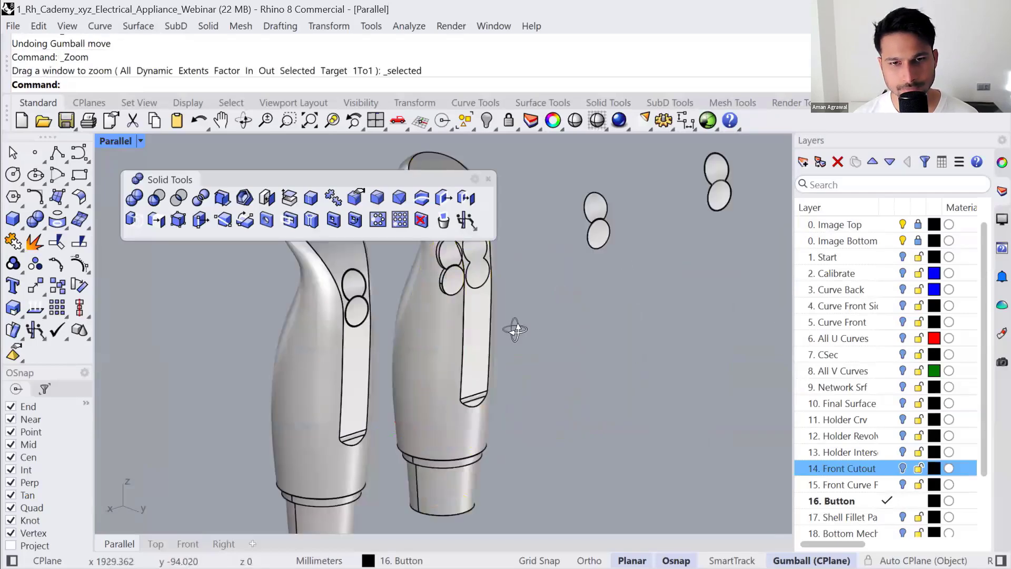
- Subtract the figure-eight solid from the handle body with Boolean Difference to cut the button recess
{"action": "right_click_drag", "start_coordinate": [515, 329], "coordinate": [561, 453]}
{"action": "scroll", "coordinate": [519, 358], "scroll_direction": "up", "scroll_amount": 7}
{"action": "right_click_drag", "start_coordinate": [519, 358], "coordinate": [548, 363]}
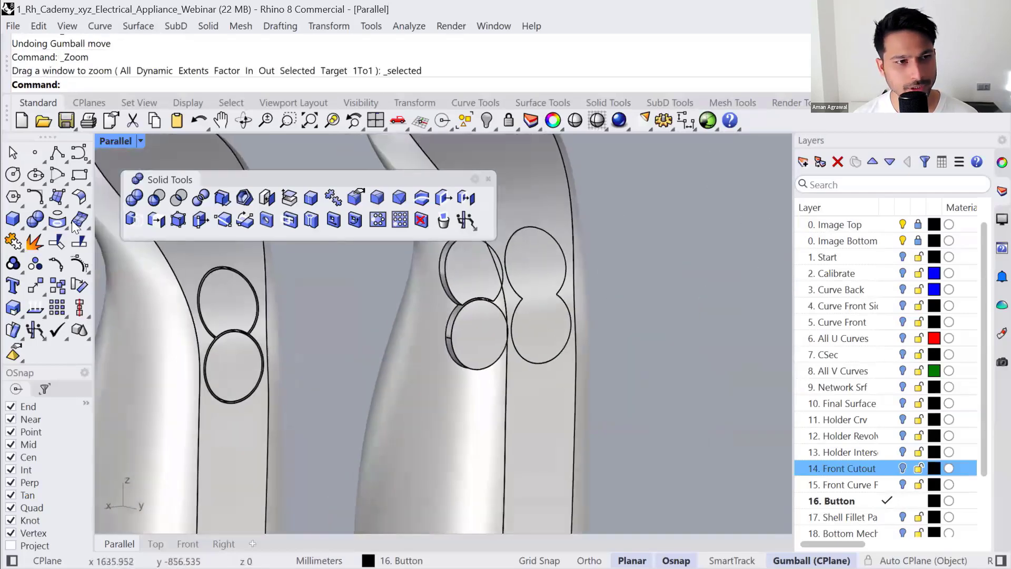
{"action": "left_click", "coordinate": [157, 197]}
{"action": "left_click", "coordinate": [522, 405]}
{"action": "key", "text": "Return"}
{"action": "left_click", "coordinate": [533, 335]}
{"action": "key", "text": "Return"}
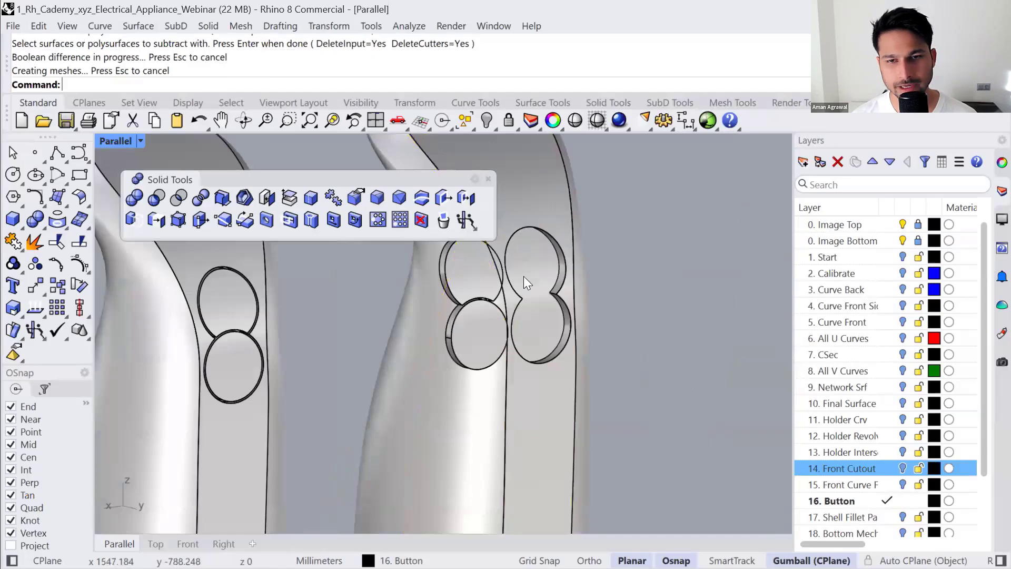
- Move both inner button solids -50 mm along the X axis
{"action": "left_click", "coordinate": [466, 293]}
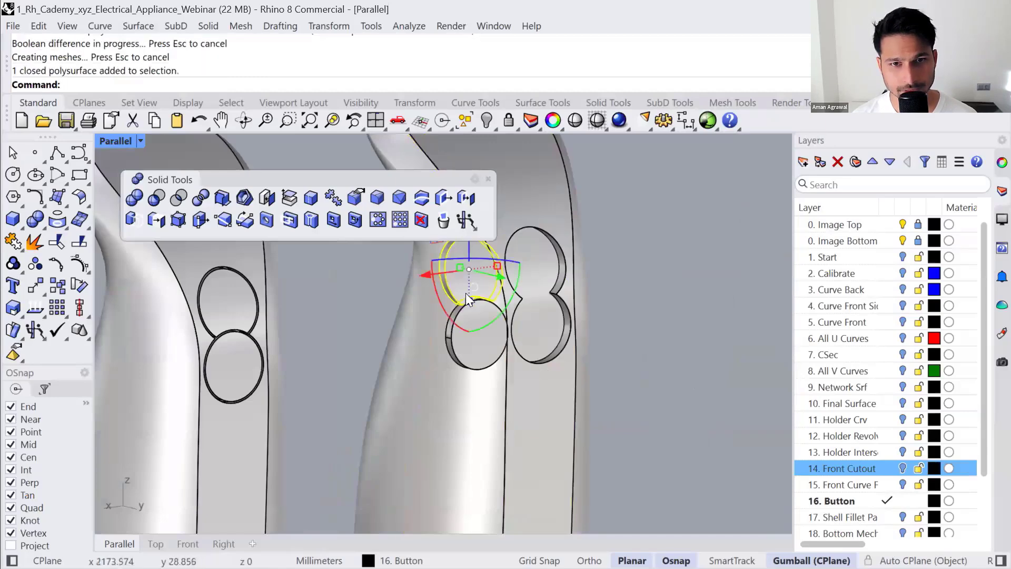
{"action": "left_click", "coordinate": [469, 350]}
{"action": "left_click", "coordinate": [426, 308]}
{"action": "type", "text": "-50"}
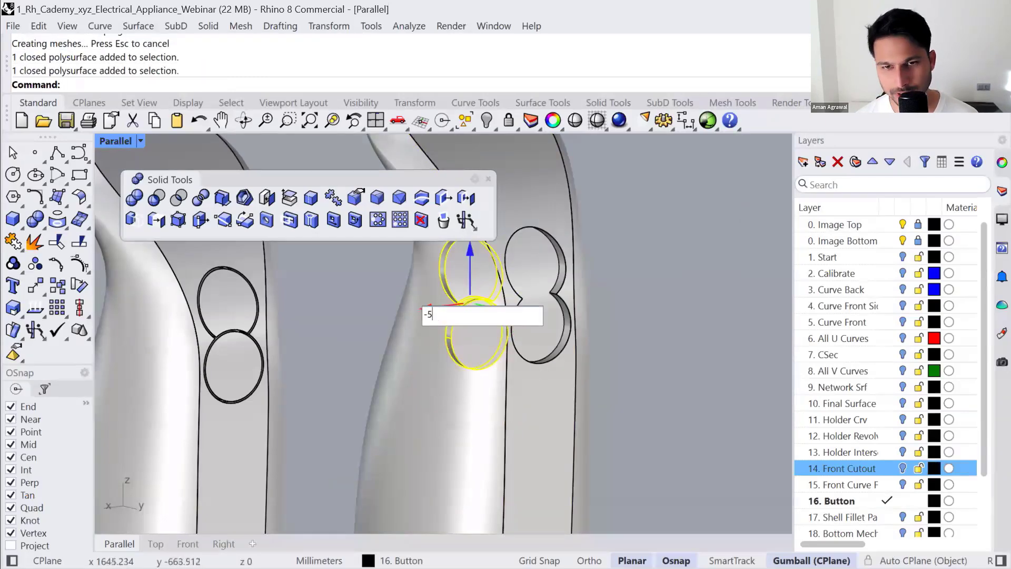
{"action": "key", "text": "Return"}
- Shift both button solids back along the X axis so they sit inside the handle's figure-eight recess
{"action": "left_click", "coordinate": [576, 292]}
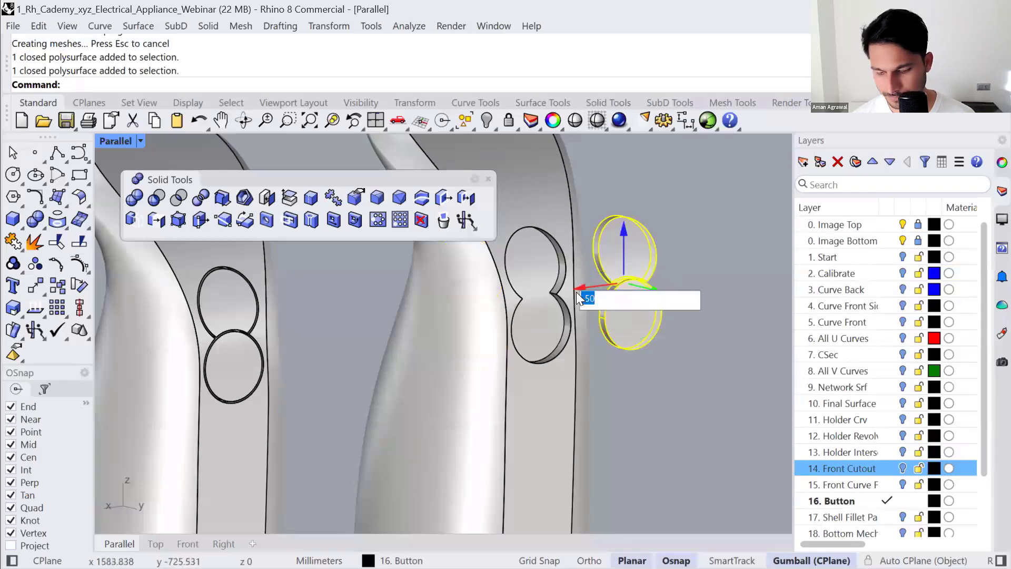
{"action": "type", "text": "50"}
{"action": "key", "text": "Return"}
{"action": "type", "text": "zs"}
{"action": "key", "text": "Return"}
{"action": "key", "text": "Escape"}
{"action": "scroll", "coordinate": [490, 345], "scroll_direction": "up", "scroll_amount": 6}
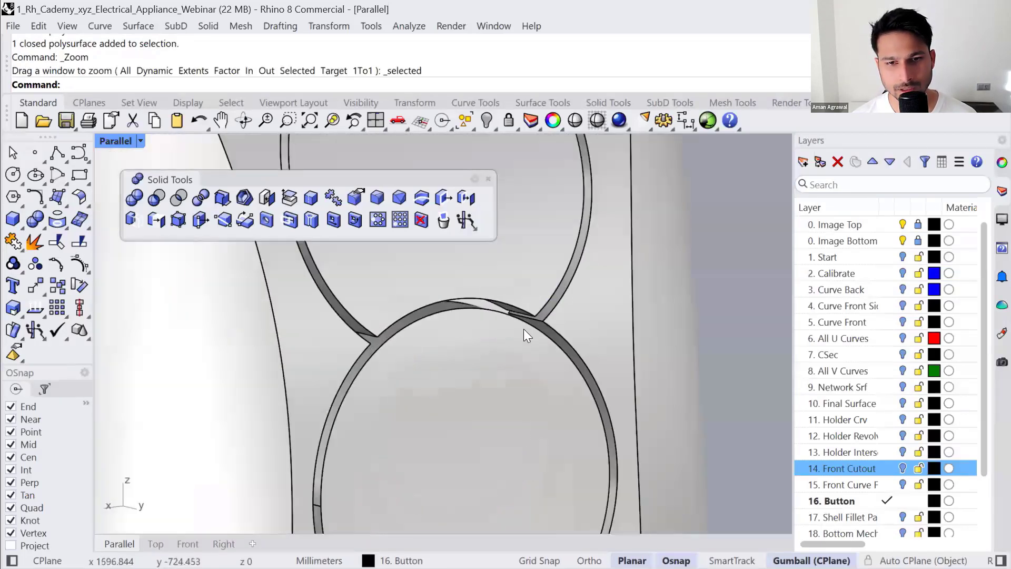
{"action": "mouse_move", "coordinate": [523, 328]}
{"action": "right_mouse_down"}
{"action": "mouse_move", "coordinate": [511, 341]}
{"action": "mouse_move", "coordinate": [557, 304]}
{"action": "mouse_move", "coordinate": [521, 325]}
{"action": "right_mouse_up"}
{"action": "scroll", "coordinate": [510, 324], "scroll_direction": "down", "scroll_amount": 5}
{"action": "scroll", "coordinate": [521, 310], "scroll_direction": "down", "scroll_amount": 4}
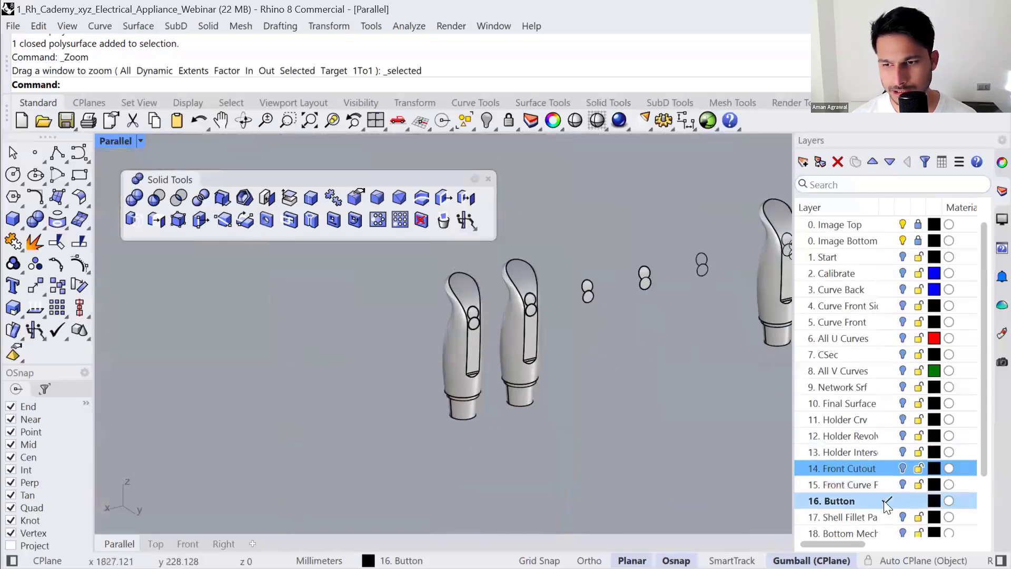
- Make the "17. Shell Fillet Parting" layer current and hide the "16. Button" layer
{"action": "scroll", "coordinate": [890, 474], "scroll_direction": "down", "scroll_amount": 1}
{"action": "left_click", "coordinate": [895, 468]}
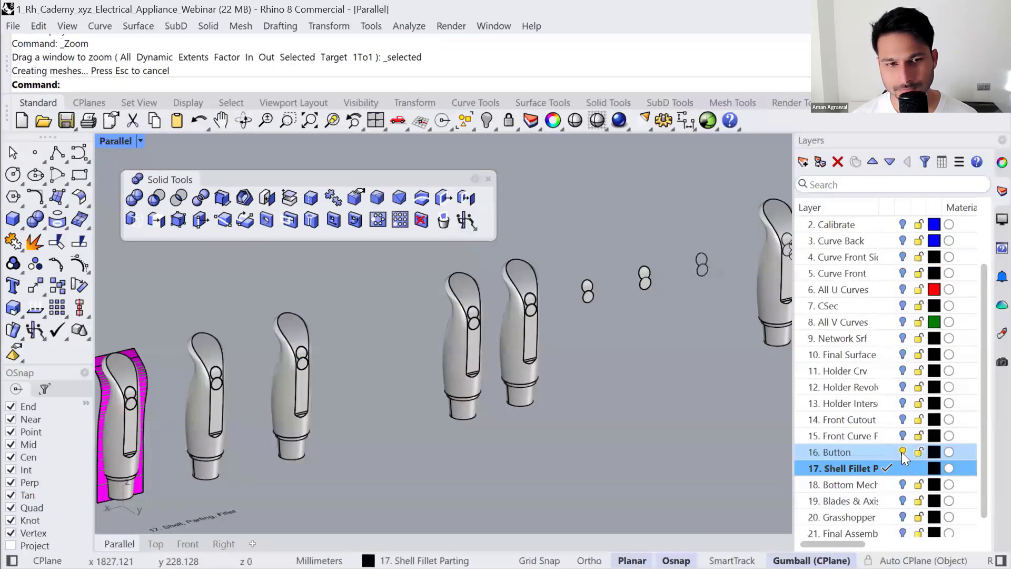
{"action": "left_click", "coordinate": [902, 452]}
- Examine the hollow base of the shelled handle and compare it with the closed base of the solid handle
{"action": "scroll", "coordinate": [385, 316], "scroll_direction": "down", "scroll_amount": 4}
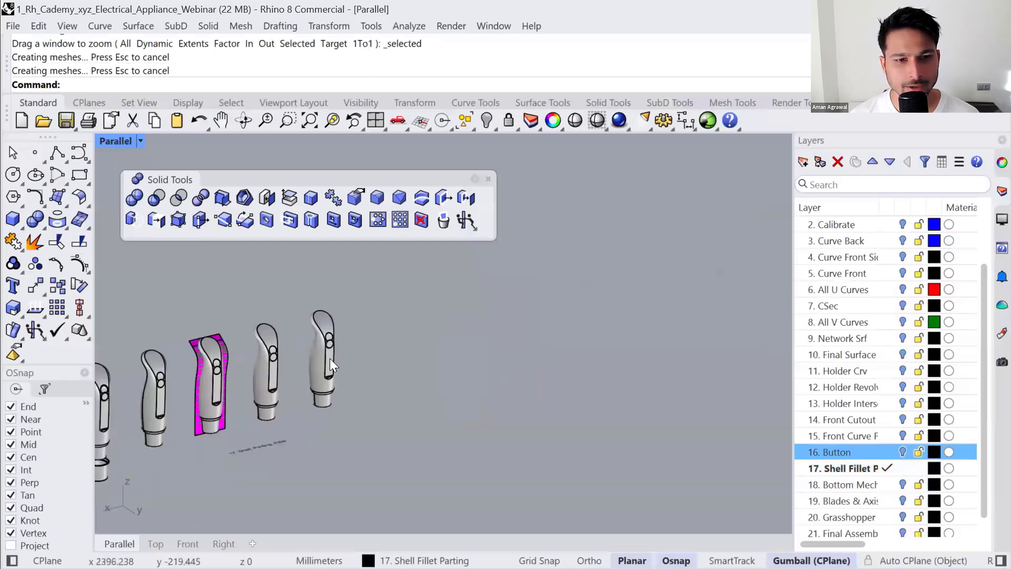
{"action": "right_click_drag", "start_coordinate": [330, 358], "coordinate": [489, 327], "text": "shift"}
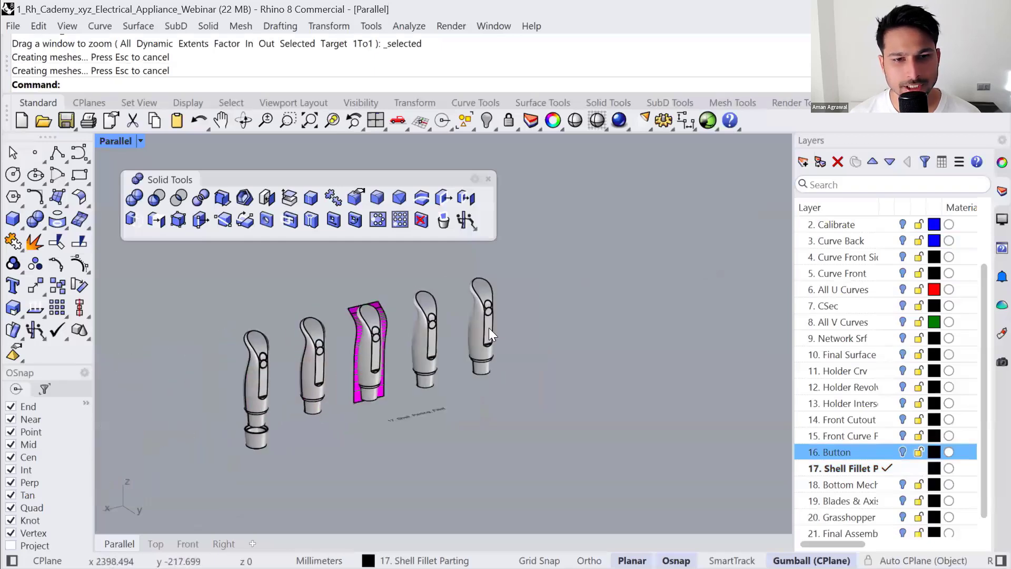
{"action": "left_click", "coordinate": [477, 359]}
{"action": "key", "text": "ctrl+alt+e"}
{"action": "key", "text": "Escape"}
{"action": "right_click_drag", "start_coordinate": [443, 428], "coordinate": [443, 431]}
{"action": "scroll", "coordinate": [278, 287], "scroll_direction": "up", "scroll_amount": 8}
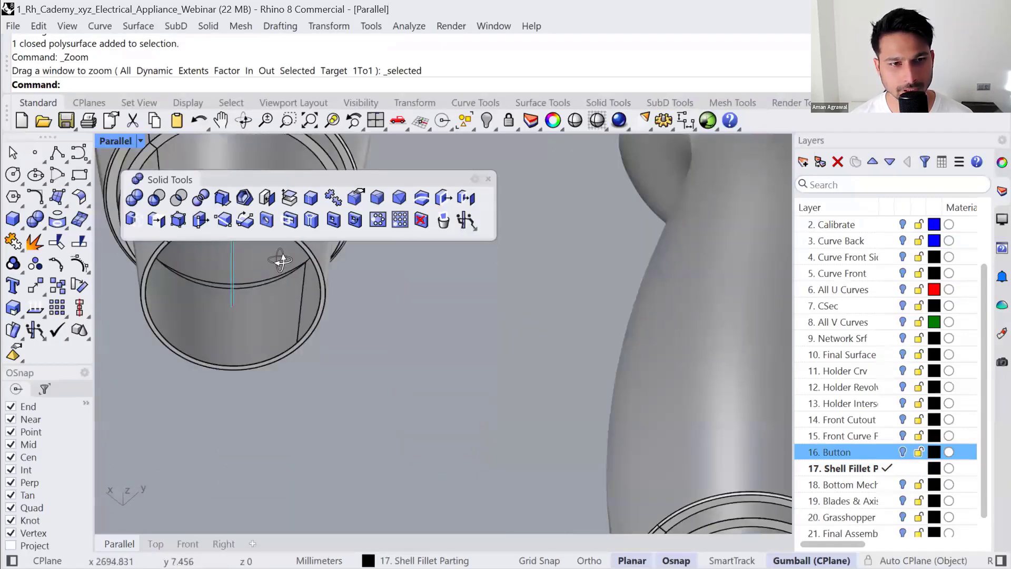
{"action": "right_click_drag", "start_coordinate": [280, 260], "coordinate": [279, 295]}
{"action": "scroll", "coordinate": [477, 391], "scroll_direction": "down", "scroll_amount": 7}
{"action": "right_click_drag", "start_coordinate": [529, 383], "coordinate": [480, 310], "text": "shift"}
{"action": "left_click", "coordinate": [562, 427]}
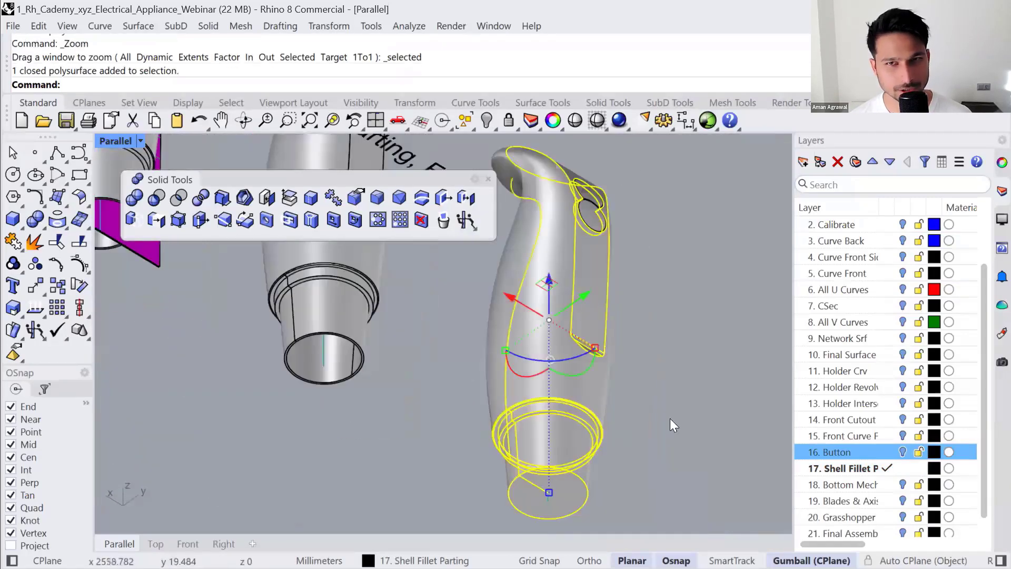
{"action": "left_click", "coordinate": [670, 419]}
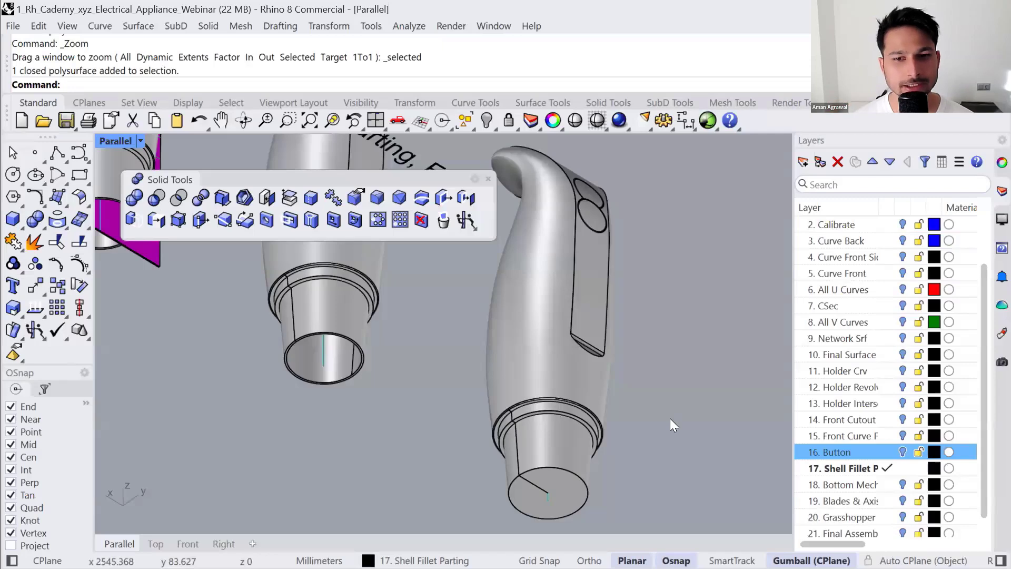
- Shell the solid handle with a thickness of 1 mm, removing the circular face at its base
{"action": "scroll", "coordinate": [534, 395], "scroll_direction": "up", "scroll_amount": 3}
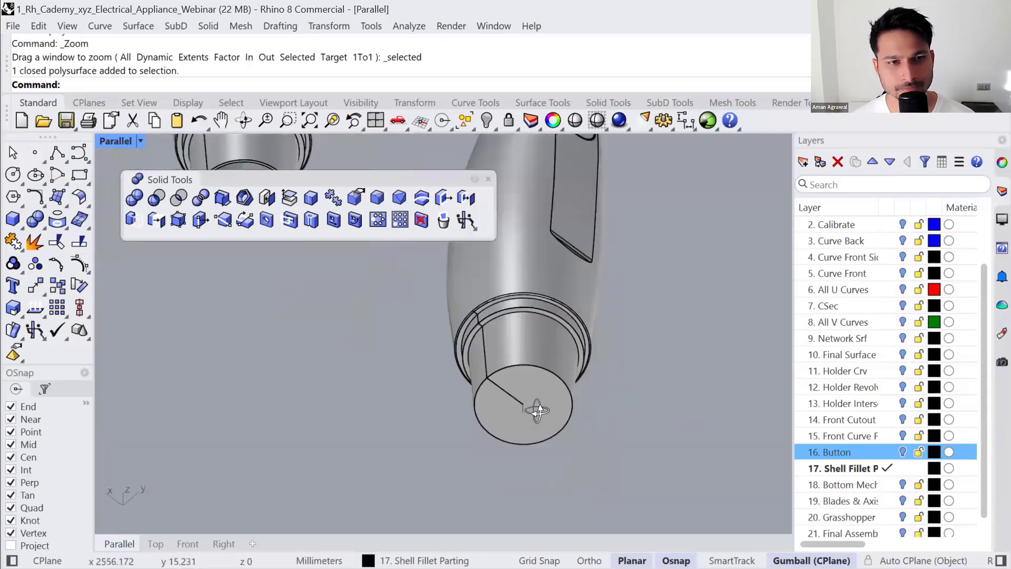
{"action": "left_click_drag", "start_coordinate": [232, 176], "coordinate": [243, 152]}
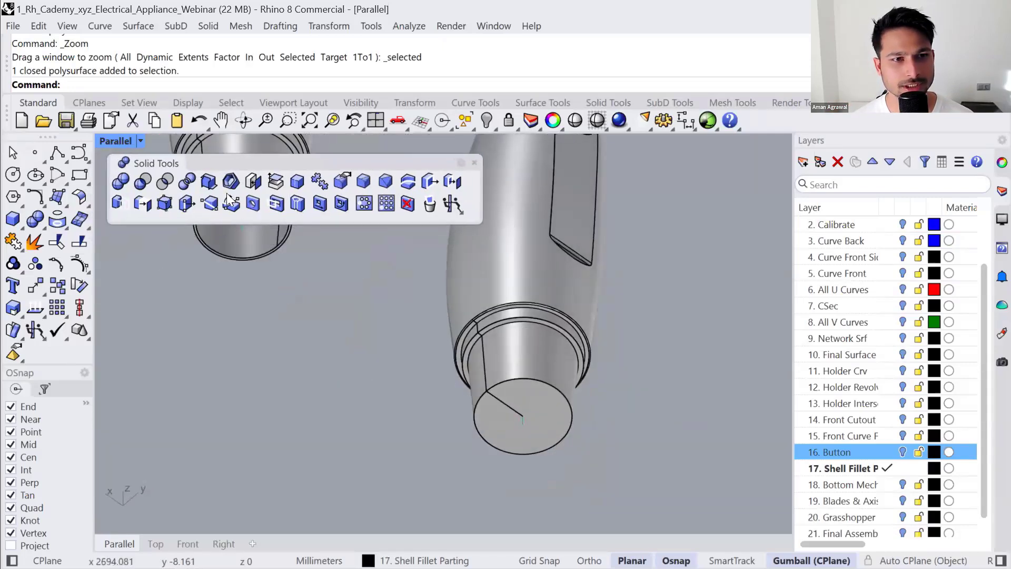
{"action": "left_click", "coordinate": [230, 181]}
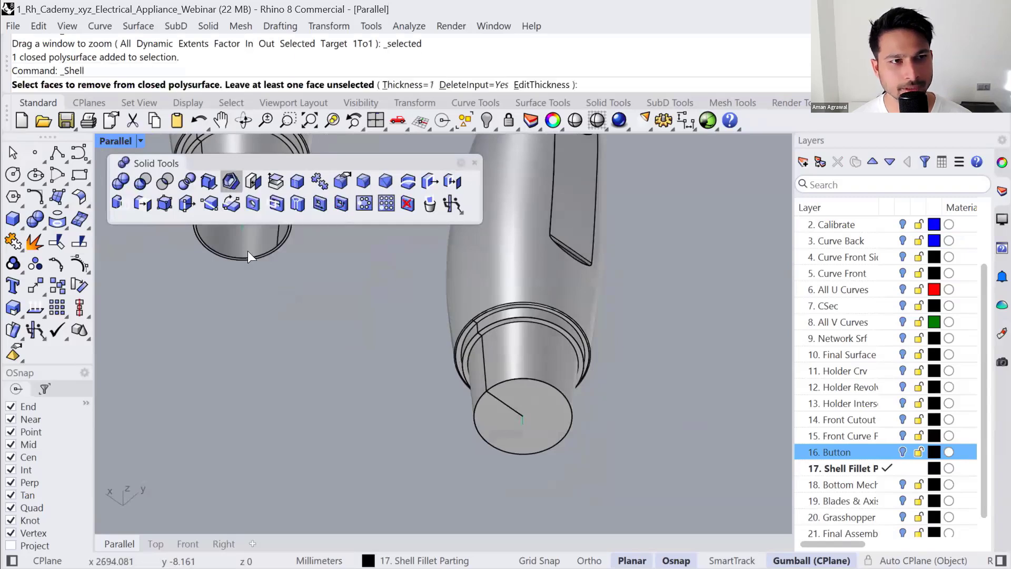
{"action": "left_click", "coordinate": [545, 419]}
{"action": "key", "text": "Return"}
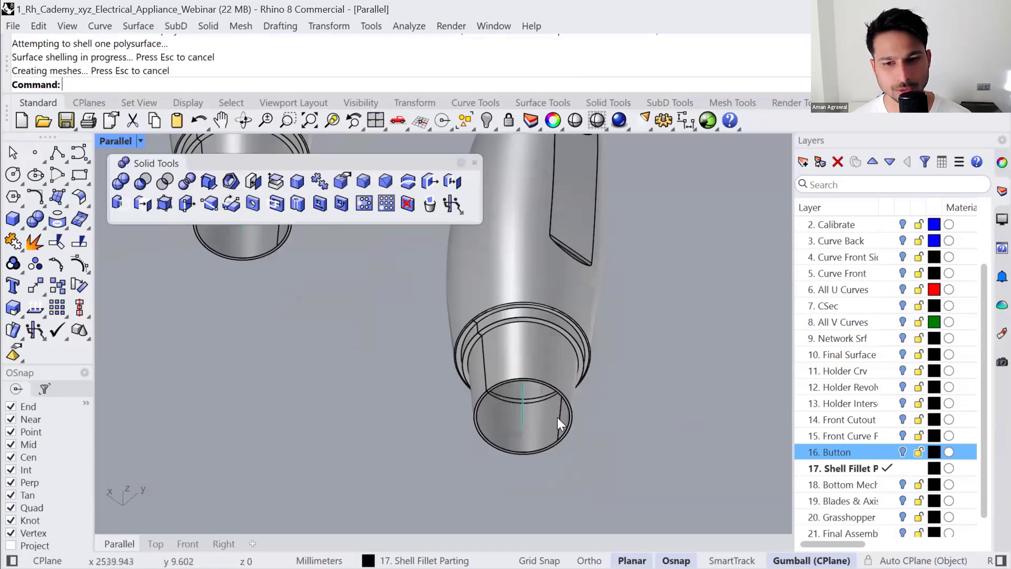
- Undo the last shell on the handle body
{"action": "key", "text": "ctrl+z"}
{"action": "left_click", "coordinate": [293, 177]}
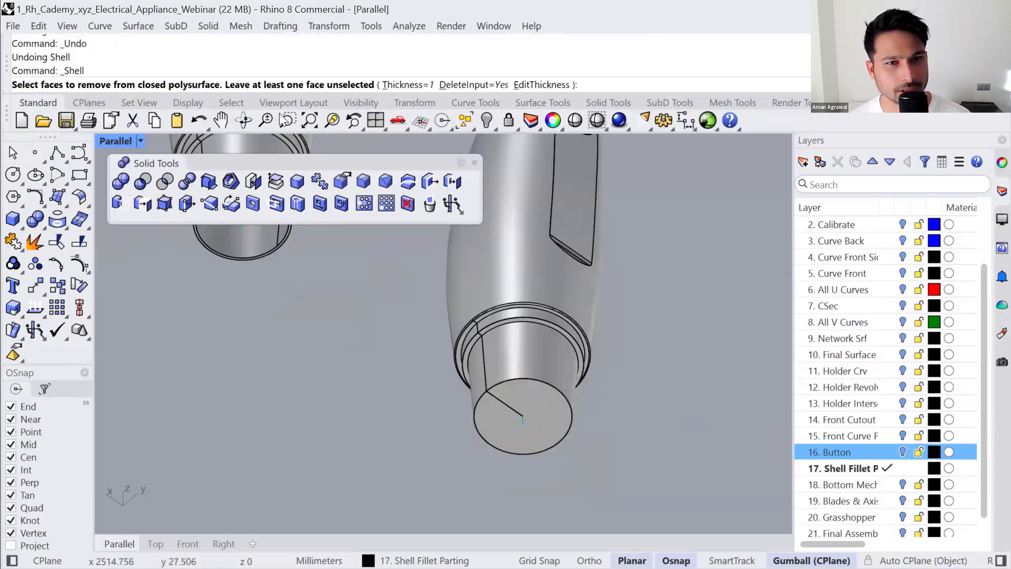
{"action": "key", "text": "Escape"}
{"action": "key", "text": "Home"}
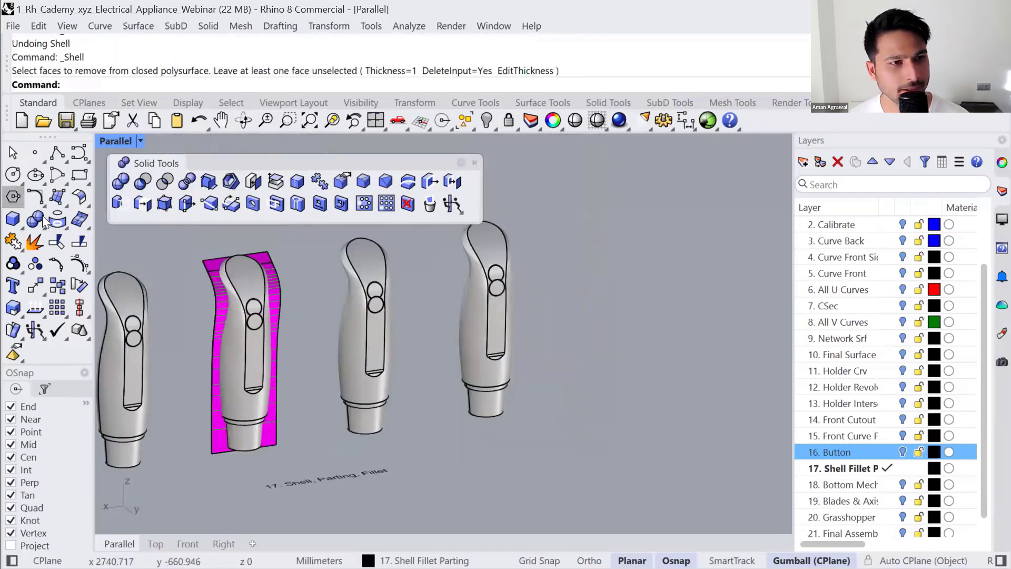
- Draw a test box about 53 mm high in the empty space beside the last handle
{"action": "left_click", "coordinate": [13, 218]}
{"action": "left_click", "coordinate": [504, 436]}
{"action": "left_click", "coordinate": [632, 452]}
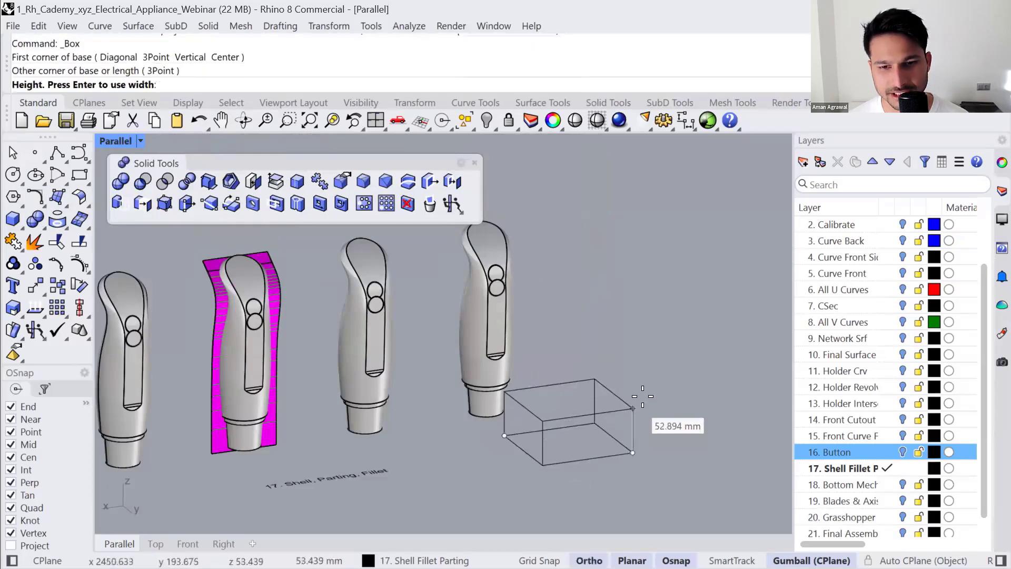
{"action": "left_click", "coordinate": [642, 398]}
{"action": "scroll", "coordinate": [615, 427], "scroll_direction": "up", "scroll_amount": 3}
- Try shelling the test box with thickness 1, removing its top face and two adjacent side faces
{"action": "left_click", "coordinate": [231, 182]}
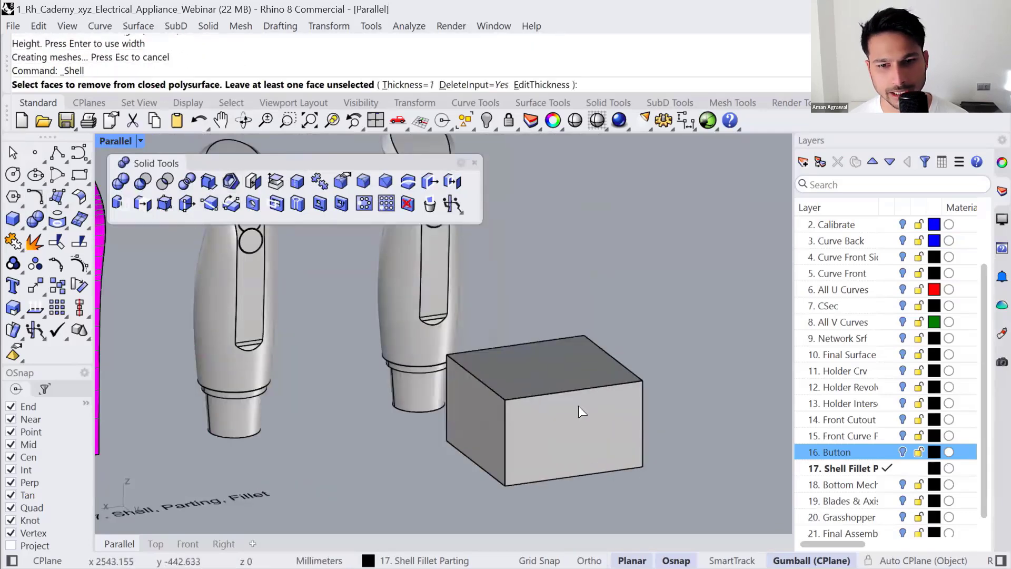
{"action": "left_click", "coordinate": [547, 364]}
{"action": "key", "text": "Return"}
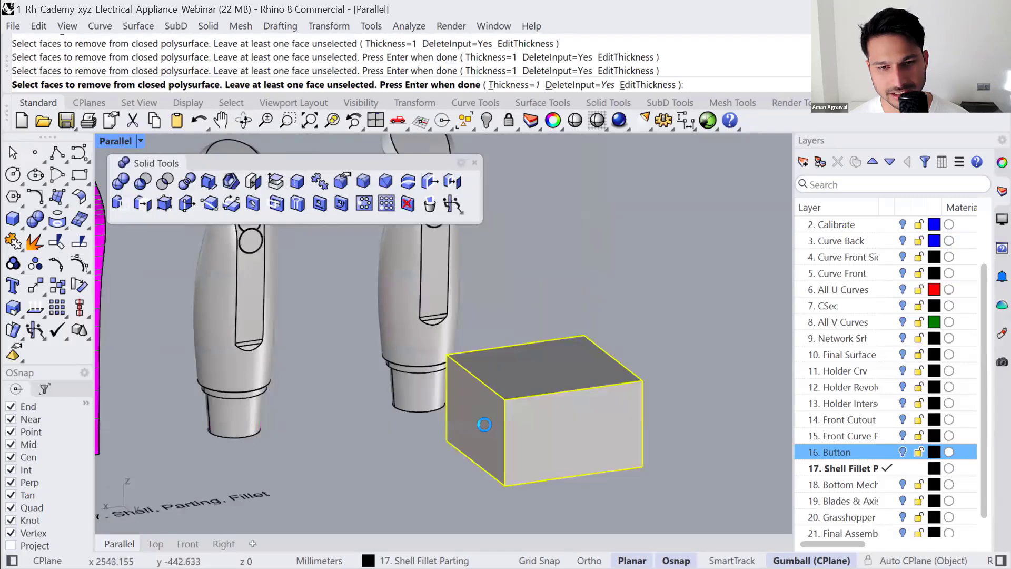
{"action": "scroll", "coordinate": [604, 422], "scroll_direction": "up", "scroll_amount": 5}
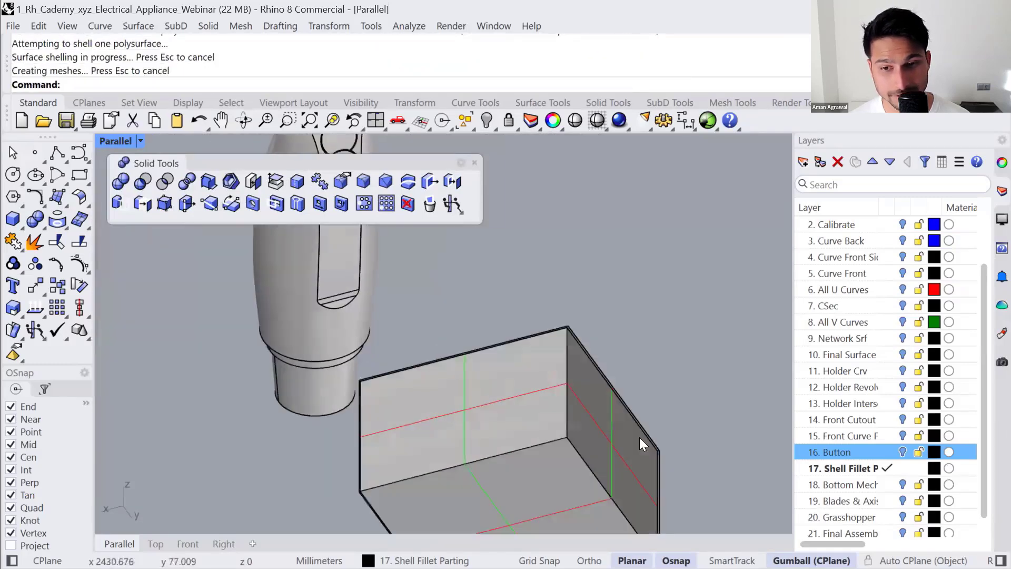
{"action": "scroll", "coordinate": [617, 362], "scroll_direction": "down", "scroll_amount": 2}
{"action": "right_click_drag", "start_coordinate": [599, 377], "coordinate": [660, 347]}
{"action": "key", "text": "ctrl+z"}
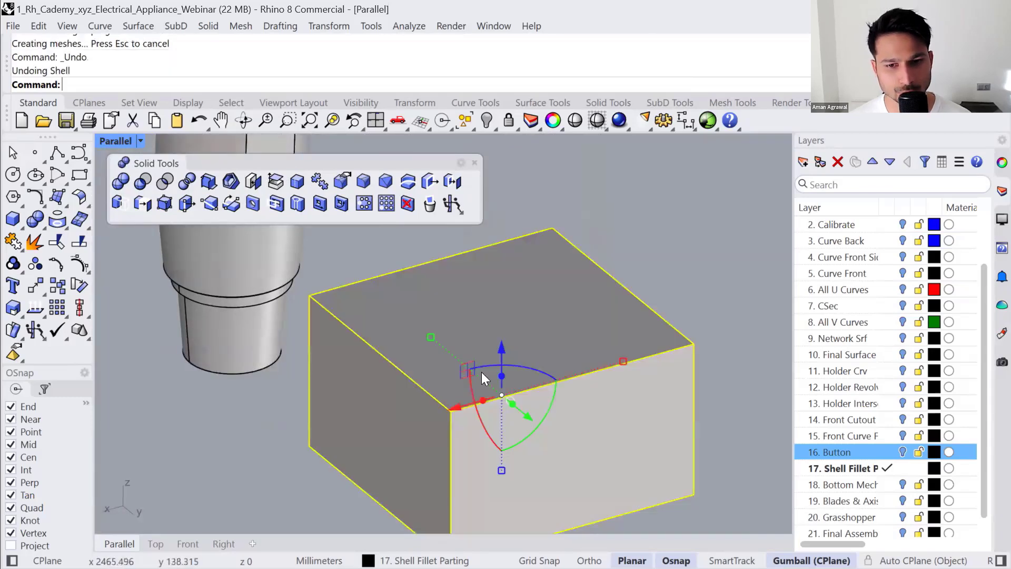
- Shell the test box with thickness 1, removing only two adjacent side faces, and delete it after checking the result
{"action": "scroll", "coordinate": [481, 372], "scroll_direction": "down", "scroll_amount": 4}
{"action": "left_click", "coordinate": [784, 306]}
{"action": "key", "text": "Return"}
{"action": "left_click", "coordinate": [557, 423]}
{"action": "left_click", "coordinate": [401, 426]}
{"action": "key", "text": "Return"}
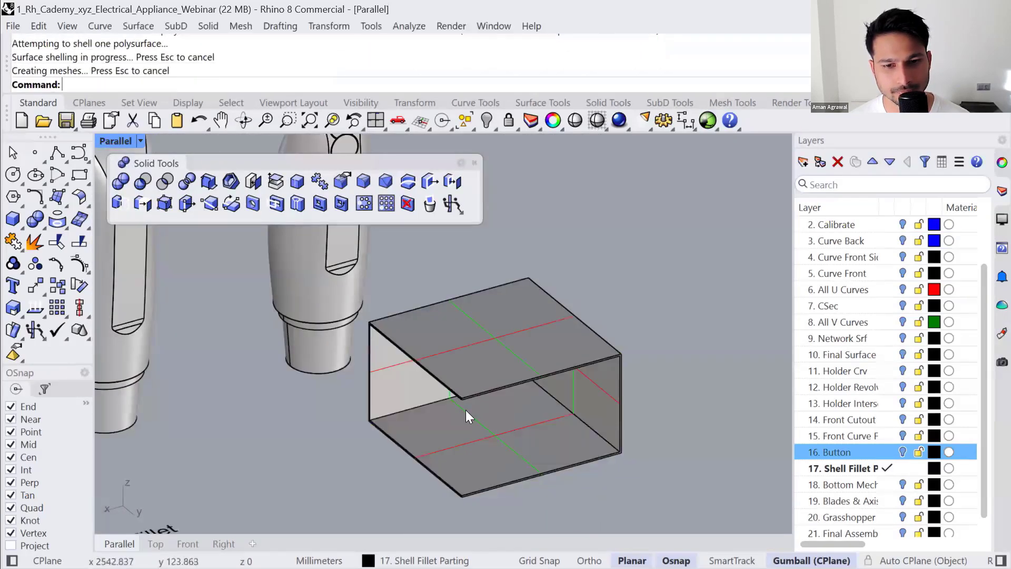
{"action": "mouse_move", "coordinate": [465, 410]}
{"action": "right_mouse_down"}
{"action": "mouse_move", "coordinate": [479, 368]}
{"action": "mouse_move", "coordinate": [474, 401]}
{"action": "right_mouse_up"}
{"action": "key", "text": "Delete"}
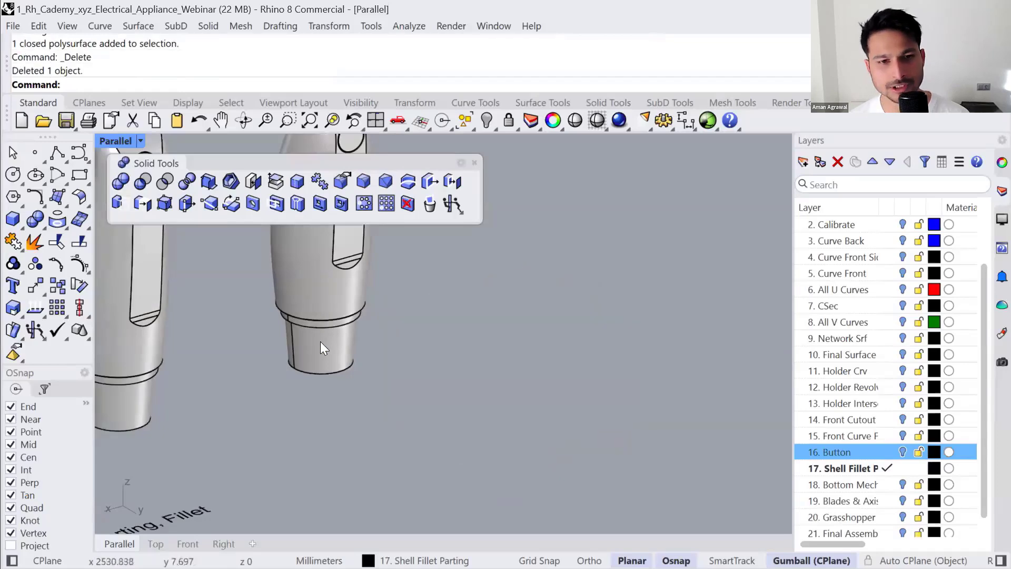
- Shell the last handle body with thickness 1, removing the flat circular face at its lower end
{"action": "left_click", "coordinate": [320, 342]}
{"action": "type", "text": "zs"}
{"action": "key", "text": "Return"}
{"action": "right_click_drag", "start_coordinate": [624, 508], "coordinate": [654, 431]}
{"action": "left_click", "coordinate": [654, 431]}
{"action": "right_click_drag", "start_coordinate": [463, 482], "coordinate": [461, 397]}
{"action": "scroll", "coordinate": [462, 397], "scroll_direction": "up", "scroll_amount": 6}
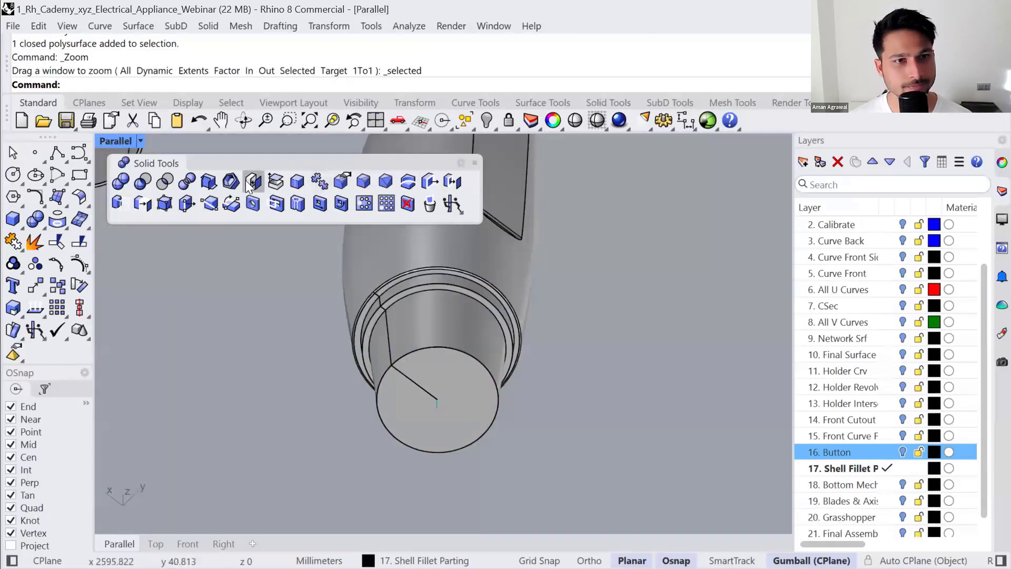
{"action": "left_click", "coordinate": [231, 181]}
{"action": "left_click", "coordinate": [456, 400]}
{"action": "key", "text": "Return"}
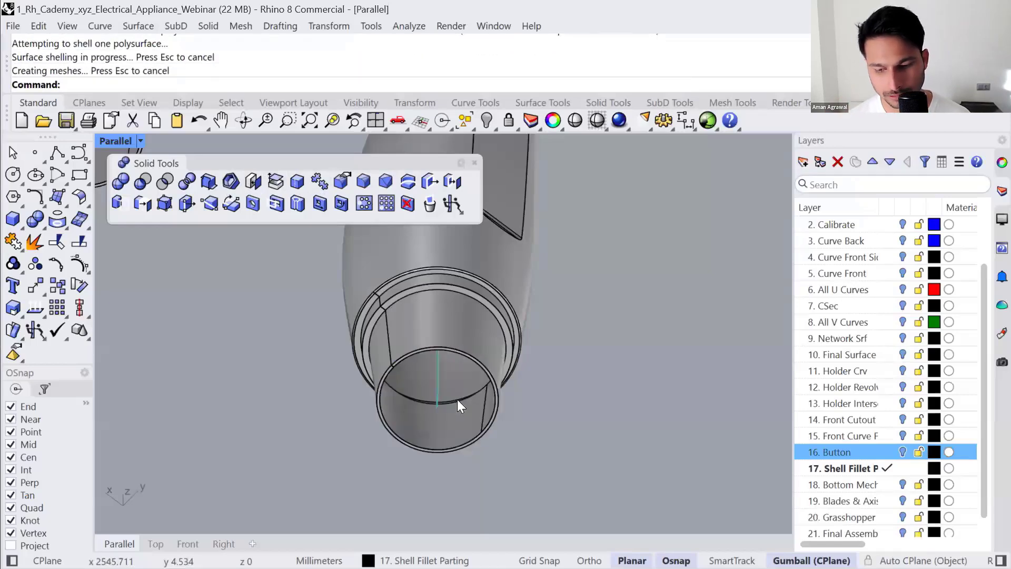
- Inspect the hollow interior of the shelled handle and the open curve running through it
{"action": "right_click_drag", "start_coordinate": [482, 368], "coordinate": [445, 452]}
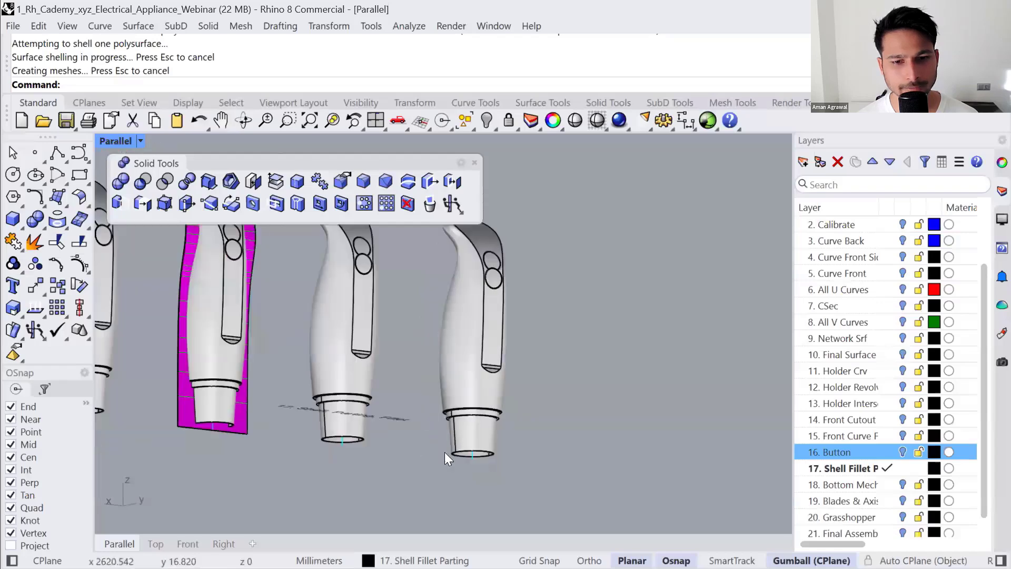
{"action": "scroll", "coordinate": [448, 450], "scroll_direction": "up", "scroll_amount": 10}
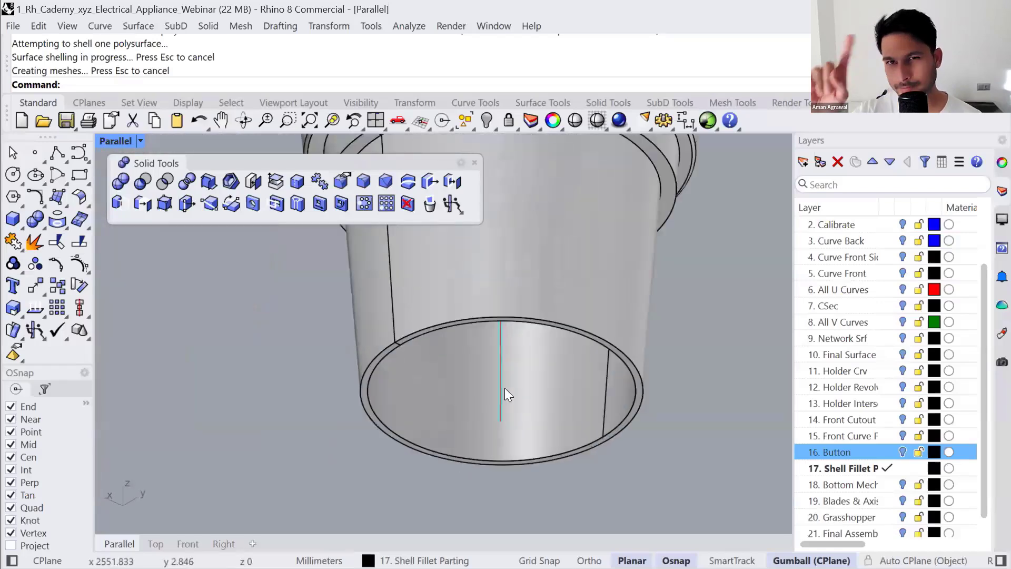
{"action": "scroll", "coordinate": [496, 401], "scroll_direction": "up", "scroll_amount": 3}
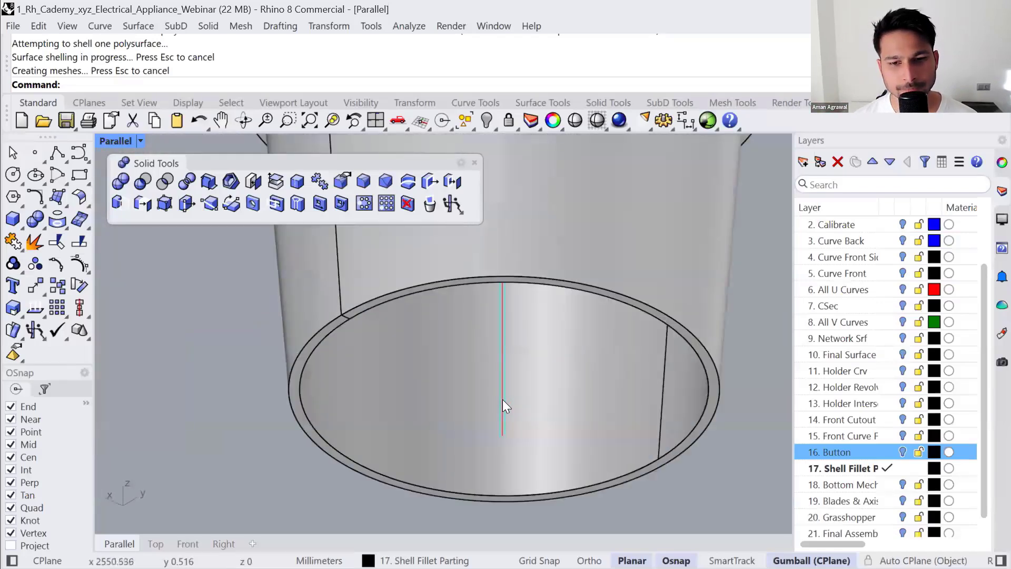
{"action": "left_click", "coordinate": [503, 400]}
{"action": "key", "text": "Return"}
{"action": "scroll", "coordinate": [503, 405], "scroll_direction": "down", "scroll_amount": 10}
{"action": "right_click_drag", "start_coordinate": [502, 404], "coordinate": [541, 465]}
{"action": "type", "text": "zs"}
{"action": "key", "text": "Return"}
{"action": "scroll", "coordinate": [512, 423], "scroll_direction": "down", "scroll_amount": 6}
{"action": "scroll", "coordinate": [464, 293], "scroll_direction": "up", "scroll_amount": 3}
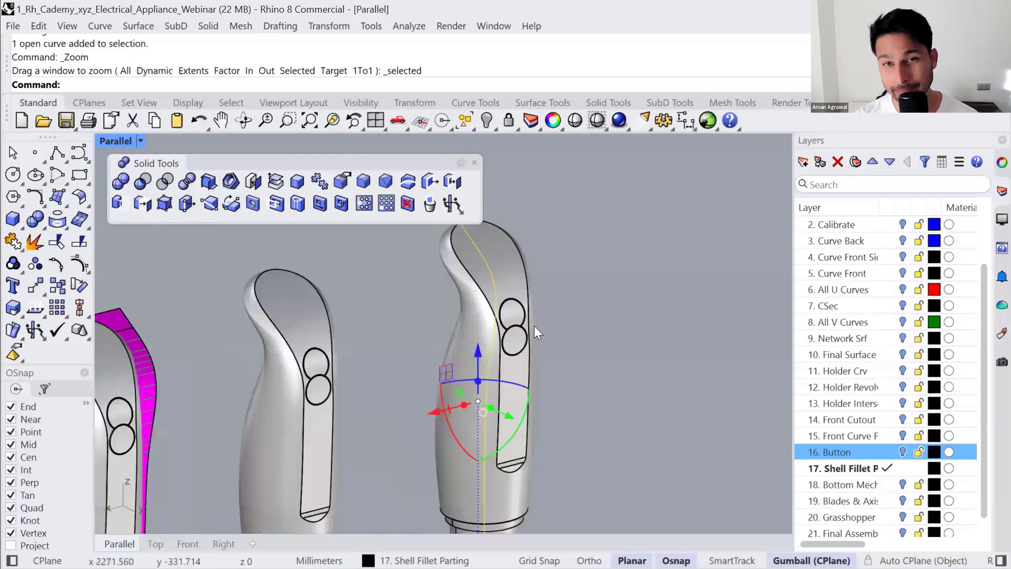
- Move the shelled handle body sideways, clear of its inner curve and the two round buttons
{"action": "scroll", "coordinate": [481, 343], "scroll_direction": "down", "scroll_amount": 3}
{"action": "left_click", "coordinate": [481, 343]}
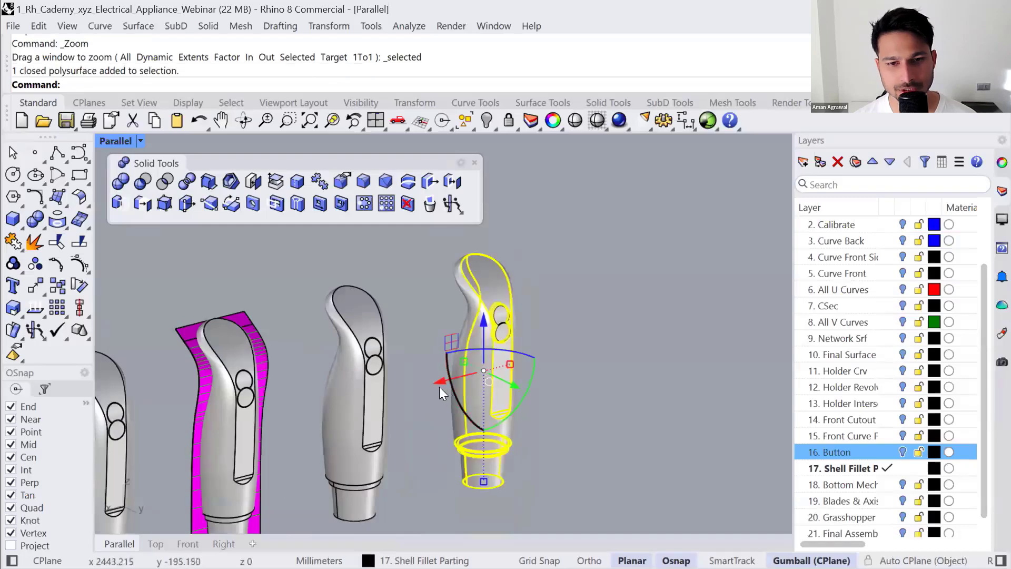
{"action": "left_click_drag", "start_coordinate": [440, 383], "coordinate": [547, 359]}
{"action": "type", "text": "zs"}
{"action": "key", "text": "Return"}
{"action": "scroll", "coordinate": [547, 359], "scroll_direction": "down", "scroll_amount": 5}
{"action": "right_click_drag", "start_coordinate": [547, 359], "coordinate": [605, 377]}
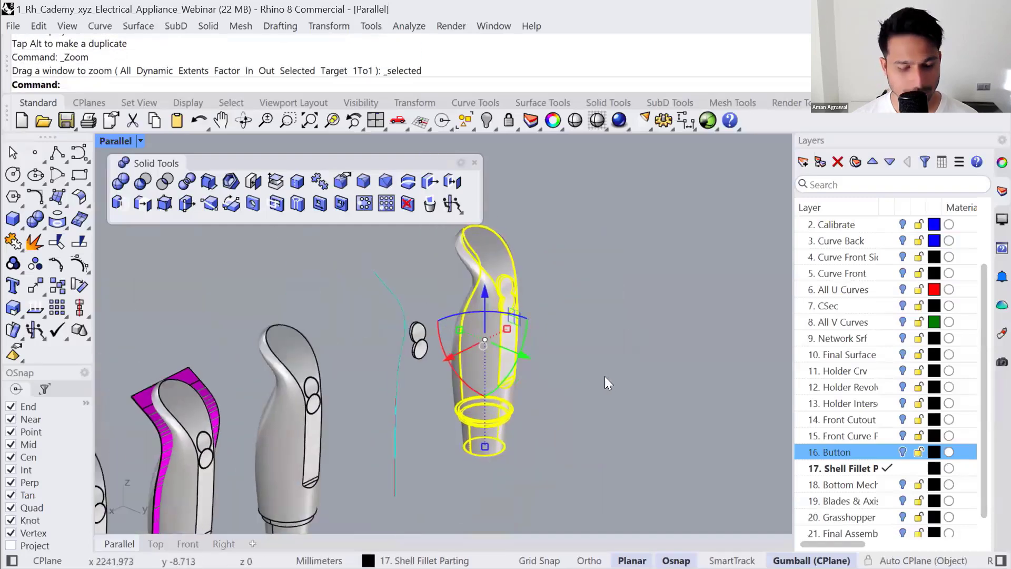
- Run DraftAngleAnalysis on the shelled handle body and examine its colour distribution
{"action": "type", "text": "DraftAngleAnalysis"}
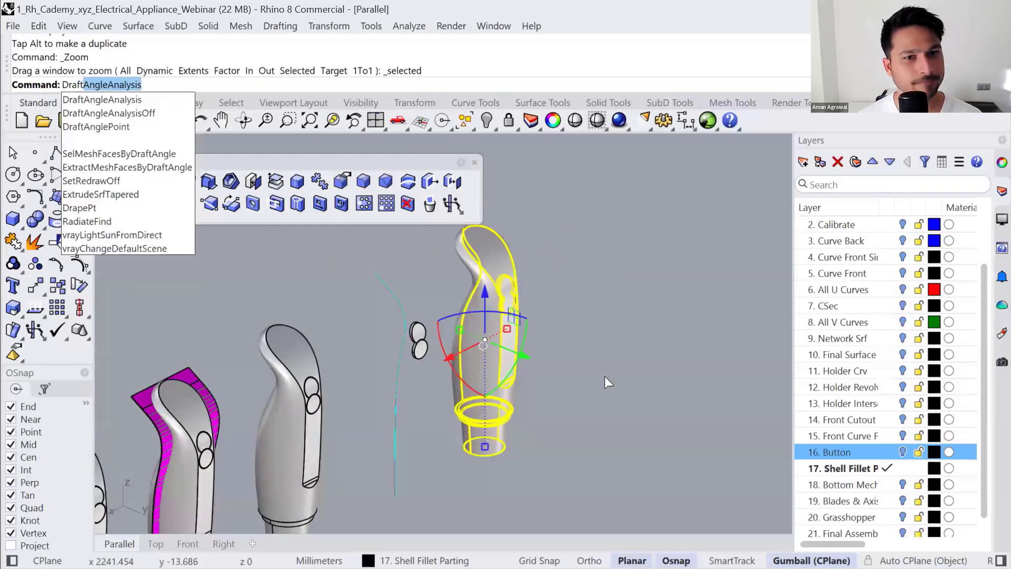
{"action": "key", "text": "Return"}
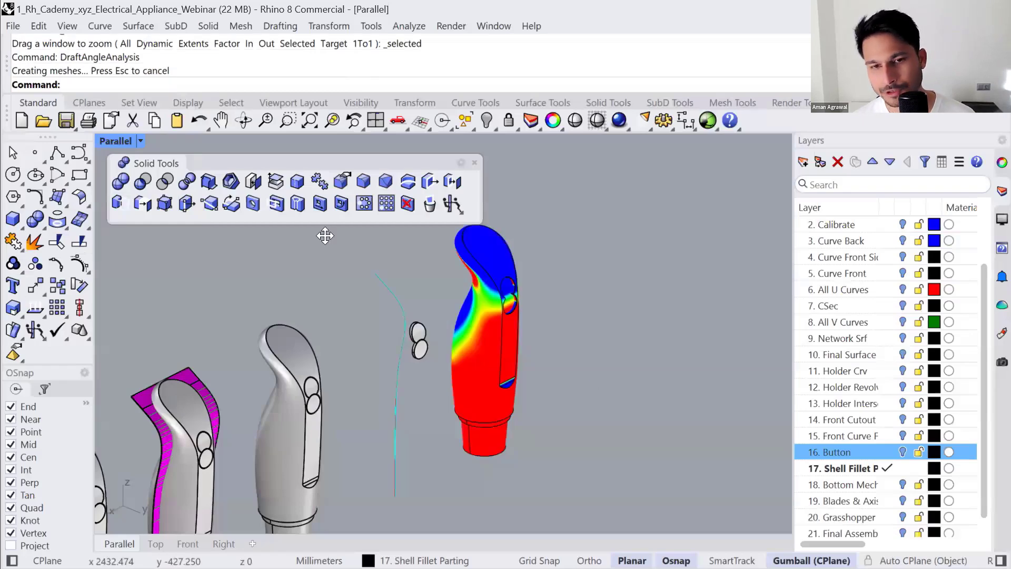
{"action": "left_click_drag", "start_coordinate": [722, 180], "coordinate": [779, 151]}
{"action": "scroll", "coordinate": [502, 319], "scroll_direction": "up", "scroll_amount": 3}
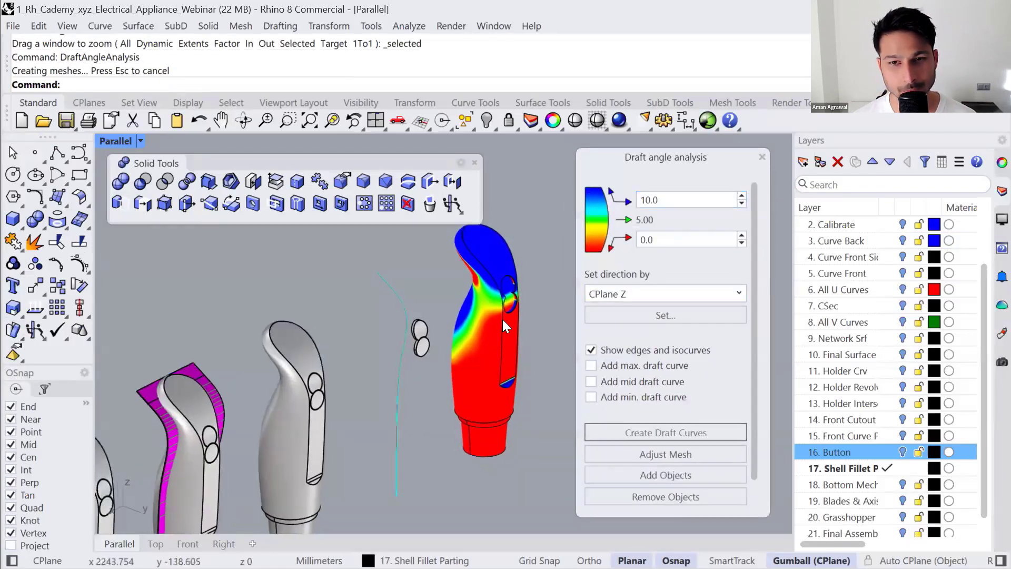
{"action": "left_click", "coordinate": [495, 394]}
{"action": "left_click", "coordinate": [547, 399]}
{"action": "right_click_drag", "start_coordinate": [538, 402], "coordinate": [471, 420]}
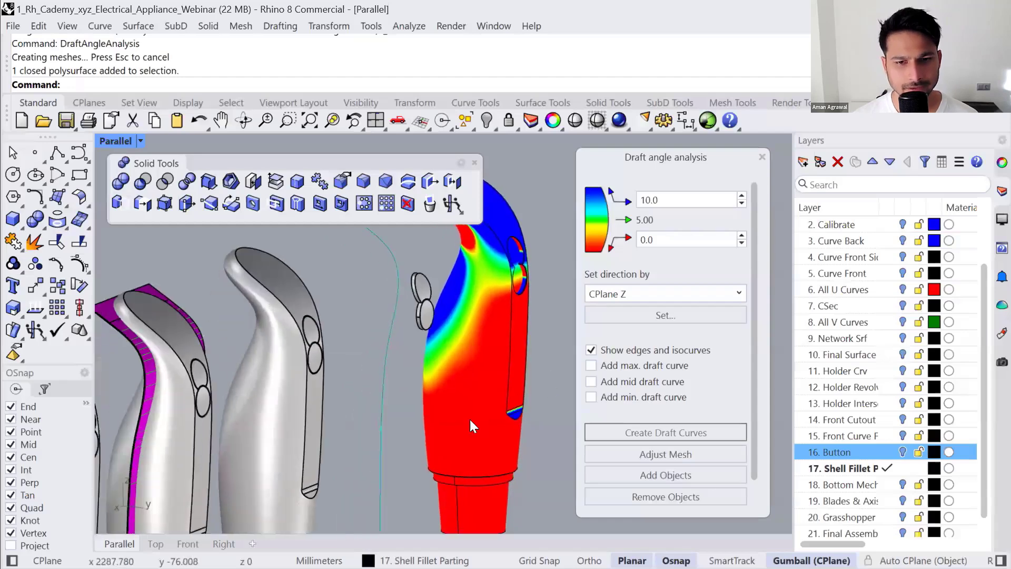
- Try rotating the analysed handle body freehand and by -90 degrees to see how the draft colours respond
{"action": "left_click", "coordinate": [446, 373]}
{"action": "left_click_drag", "start_coordinate": [444, 395], "coordinate": [460, 383]}
{"action": "key", "text": "ctrl+z"}
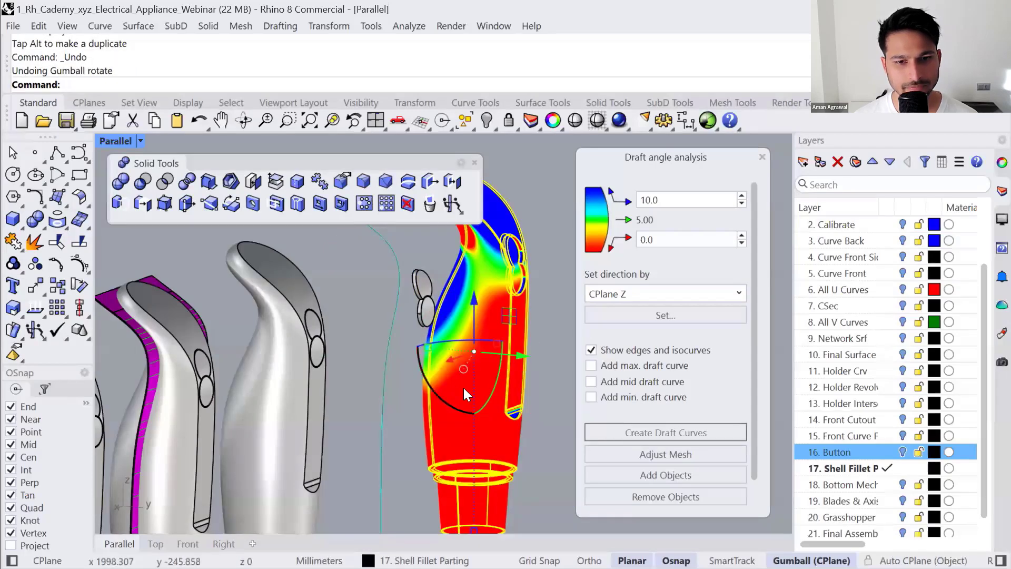
{"action": "left_click", "coordinate": [464, 388]}
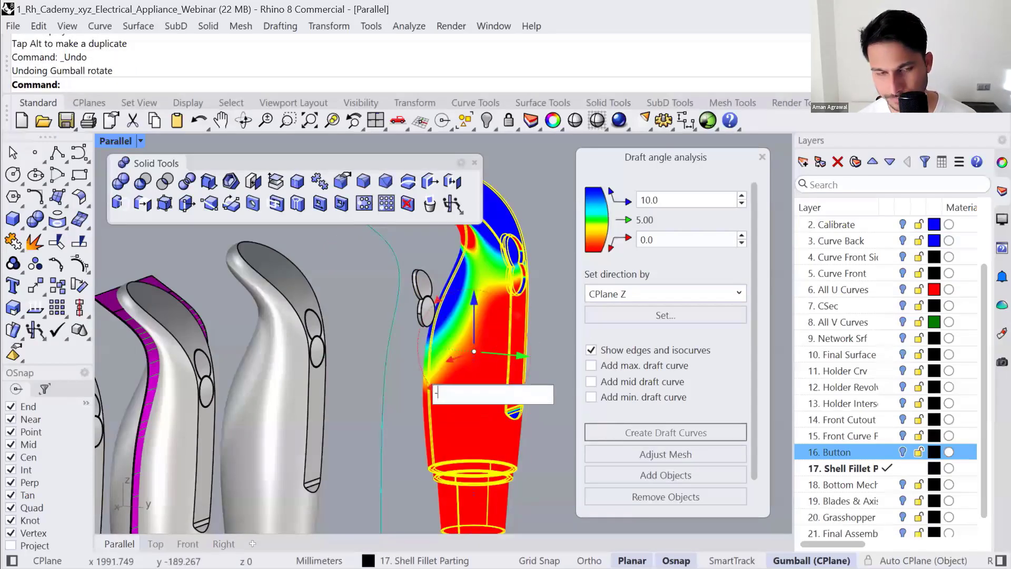
{"action": "type", "text": "90"}
{"action": "key", "text": "Return"}
{"action": "key", "text": "ctrl+z"}
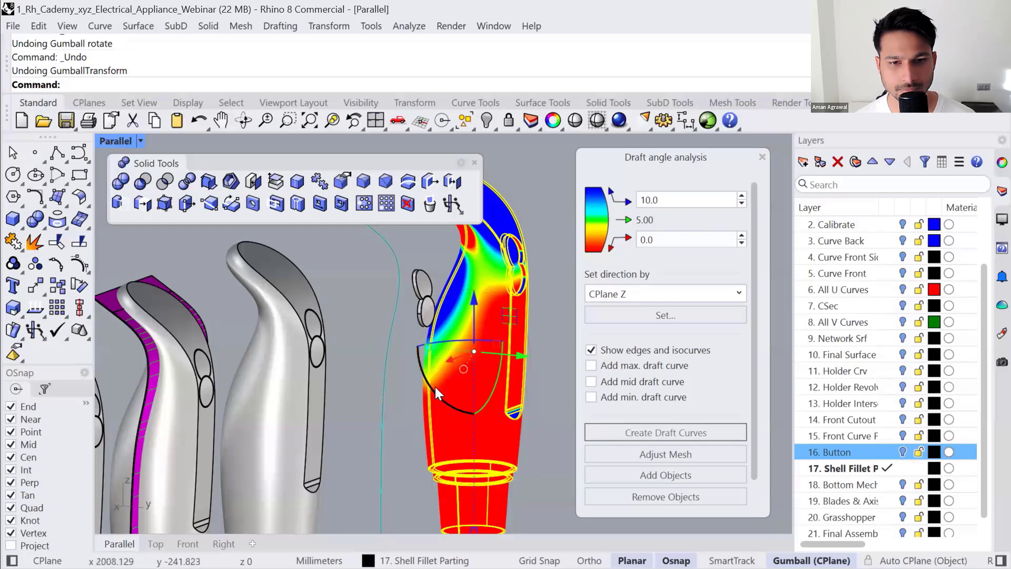
- Try rotating the analysed handle body by -555 degrees and by a small freehand angle
{"action": "left_click", "coordinate": [435, 387]}
{"action": "type", "text": "-555"}
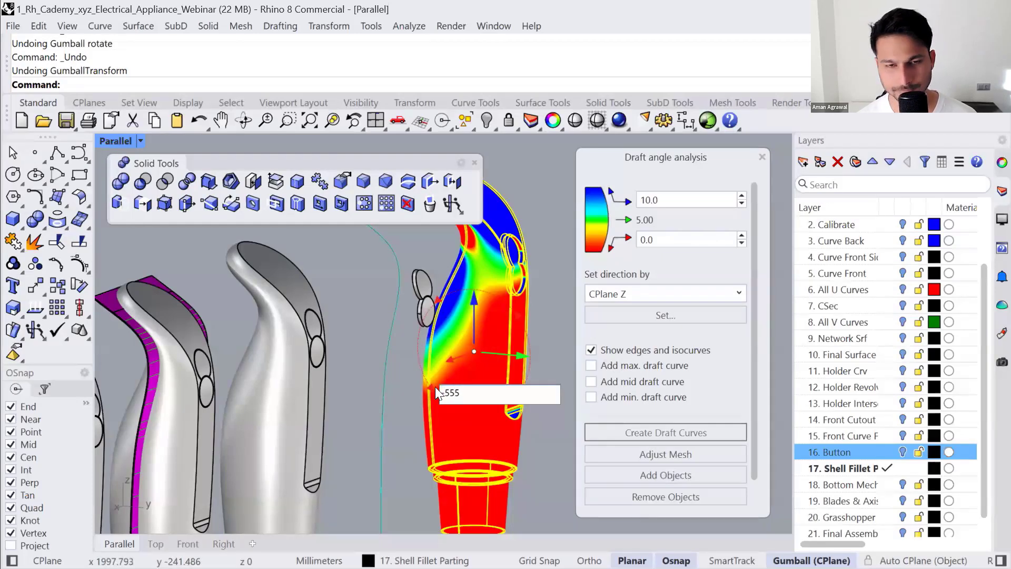
{"action": "key", "text": "Return"}
{"action": "key", "text": "ctrl+z"}
{"action": "right_click_drag", "start_coordinate": [432, 421], "coordinate": [436, 382]}
{"action": "mouse_move", "coordinate": [435, 383]}
{"action": "left_mouse_down"}
{"action": "mouse_move", "coordinate": [457, 395]}
{"action": "mouse_move", "coordinate": [440, 401]}
{"action": "left_mouse_up"}
{"action": "key", "text": "ctrl+z"}
- Rotate the analysed handle body by 55 degrees so that it lies tilted, and deselect it
{"action": "left_click", "coordinate": [434, 375]}
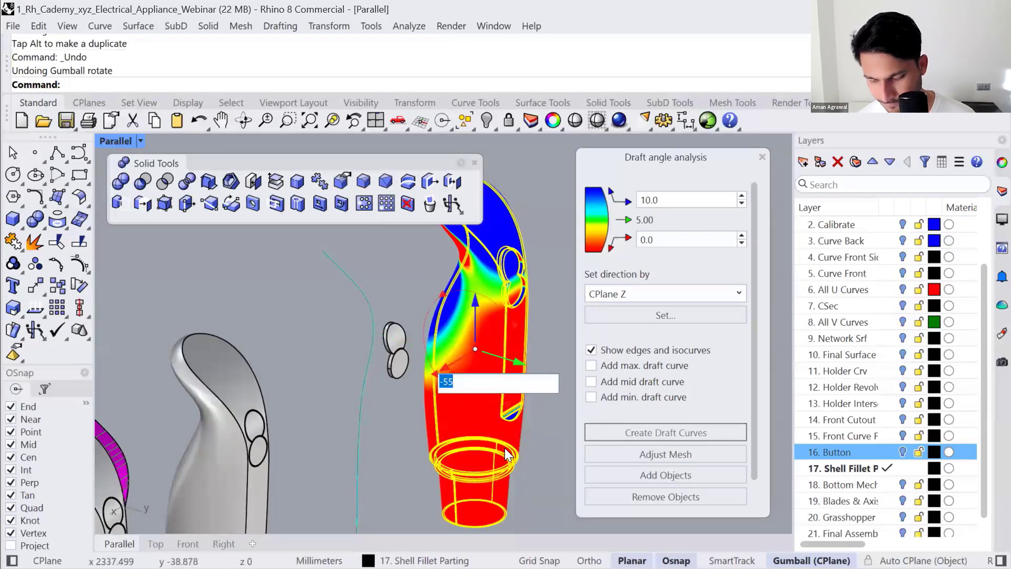
{"action": "type", "text": "55"}
{"action": "key", "text": "Return"}
{"action": "left_click", "coordinate": [355, 391]}
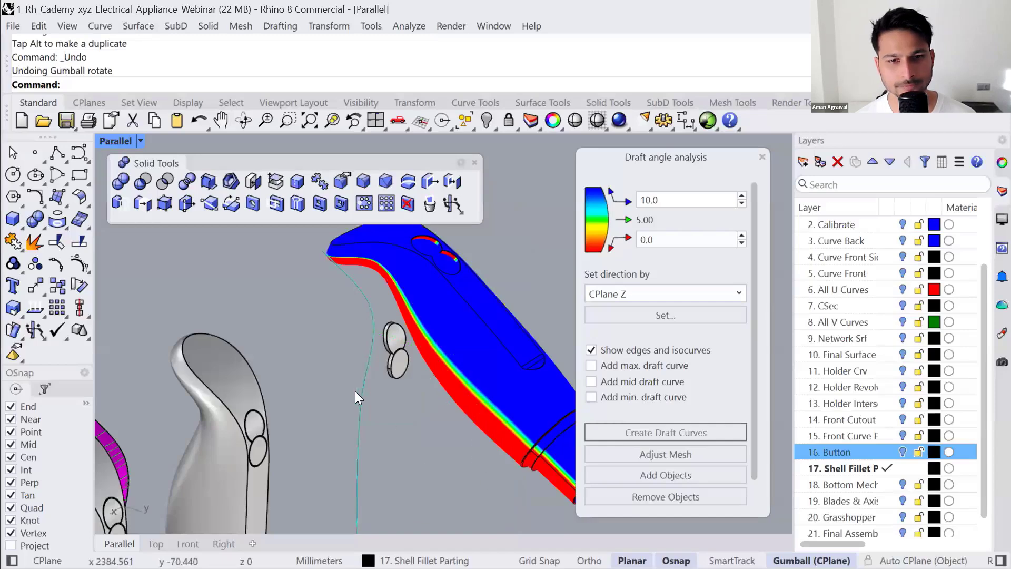
- Examine the draft angle limits and the colour transition along the sides and open end of the tilted handle
{"action": "right_click_drag", "start_coordinate": [429, 369], "coordinate": [432, 316]}
{"action": "left_click", "coordinate": [682, 202]}
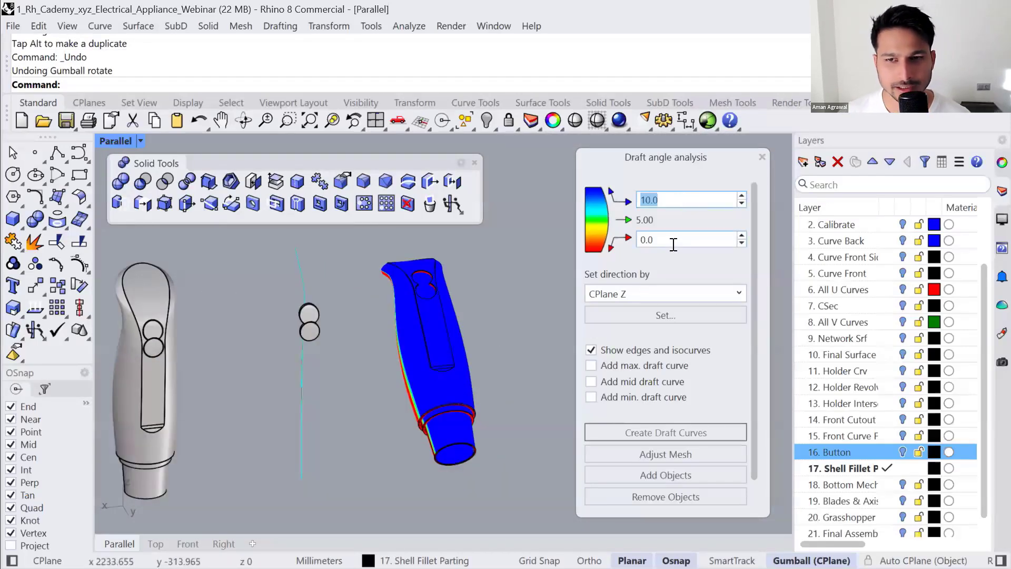
{"action": "left_click", "coordinate": [675, 240]}
{"action": "left_click", "coordinate": [675, 201]}
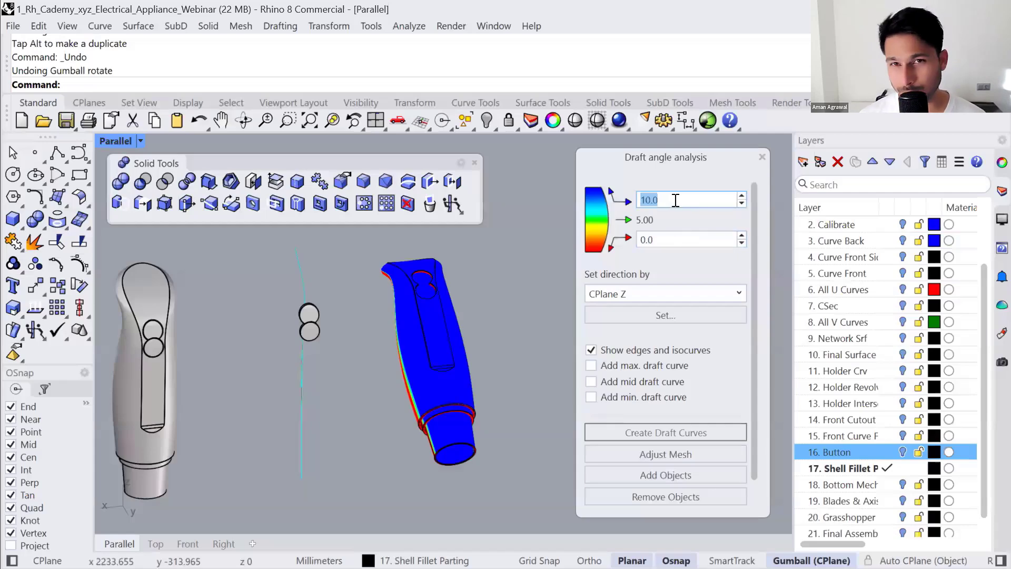
{"action": "right_click_drag", "start_coordinate": [402, 353], "coordinate": [326, 274]}
{"action": "scroll", "coordinate": [422, 352], "scroll_direction": "up", "scroll_amount": 5}
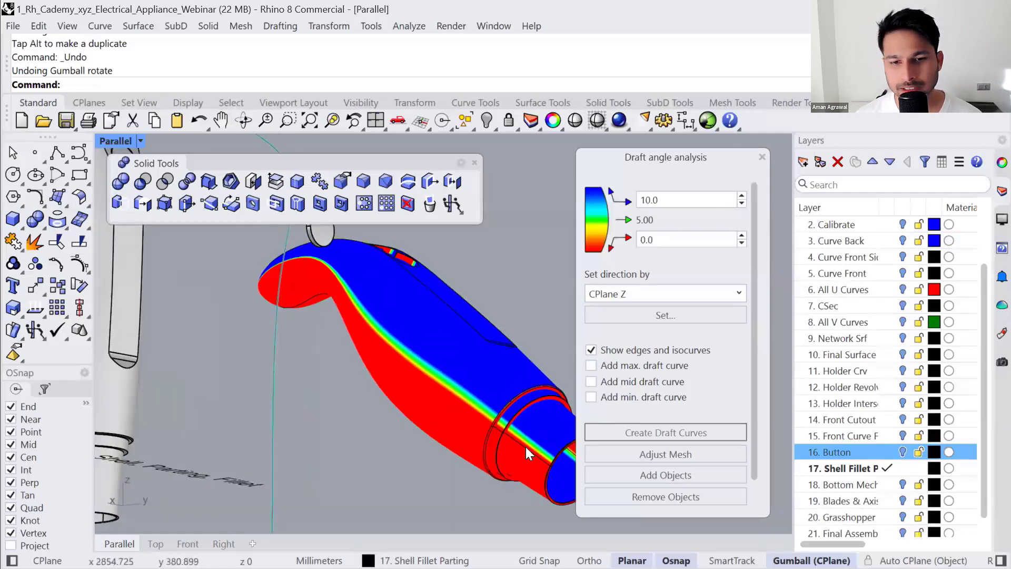
{"action": "mouse_move", "coordinate": [440, 446]}
{"action": "right_mouse_down"}
{"action": "mouse_move", "coordinate": [354, 436]}
{"action": "mouse_move", "coordinate": [419, 441]}
{"action": "mouse_move", "coordinate": [448, 429]}
{"action": "right_mouse_up"}
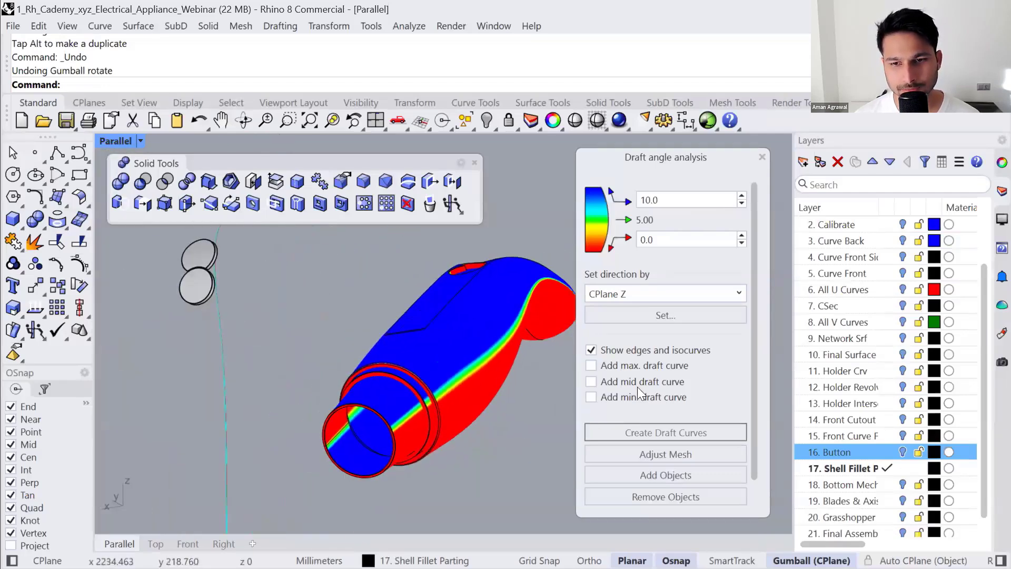
- Create the maximum, mid and minimum draft curves on the handle body and close the draft angle analysis
{"action": "left_click", "coordinate": [646, 366]}
{"action": "left_click", "coordinate": [643, 382]}
{"action": "left_click", "coordinate": [644, 397]}
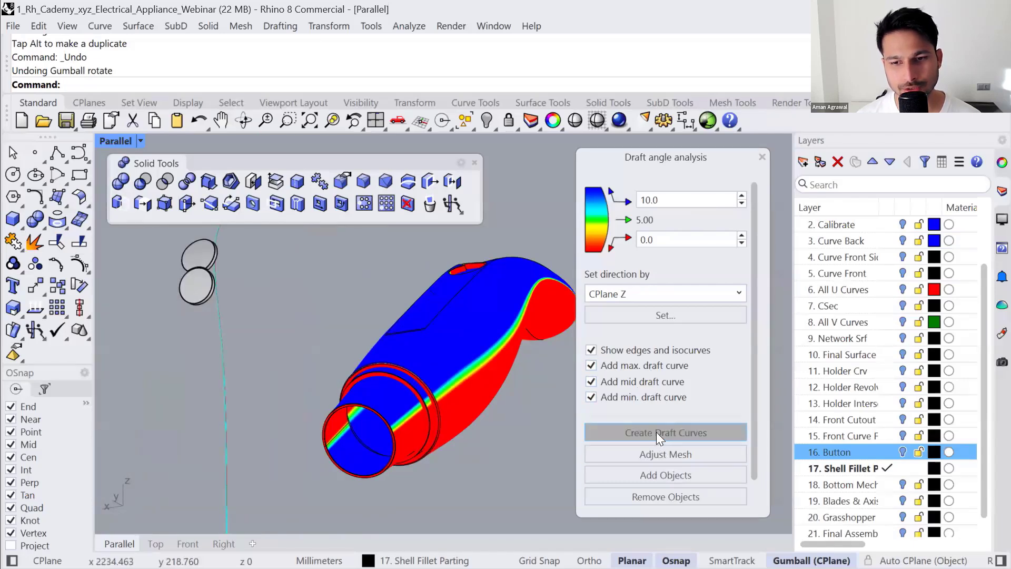
{"action": "left_click", "coordinate": [657, 433]}
{"action": "left_click", "coordinate": [467, 466]}
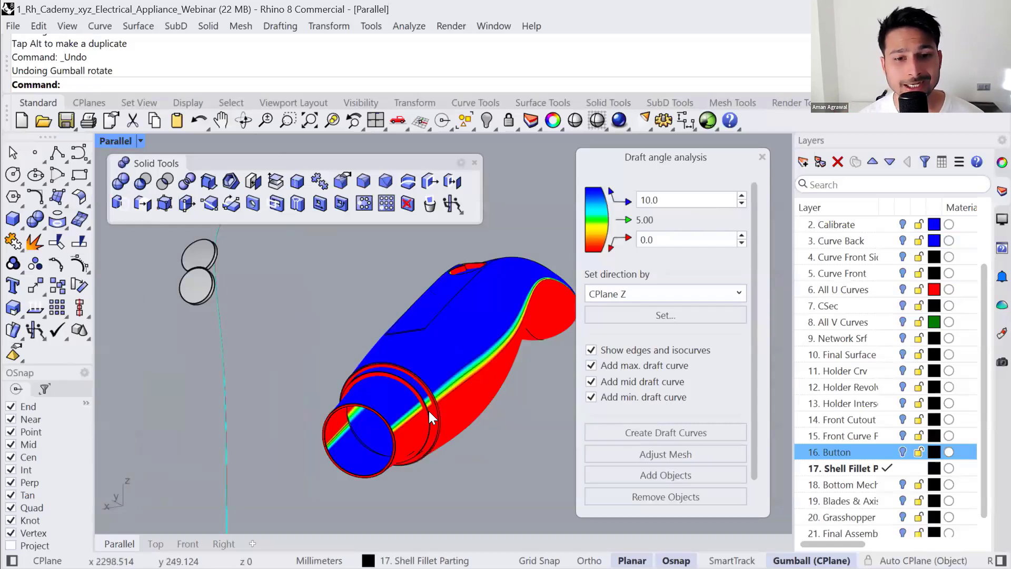
{"action": "left_click", "coordinate": [761, 158]}
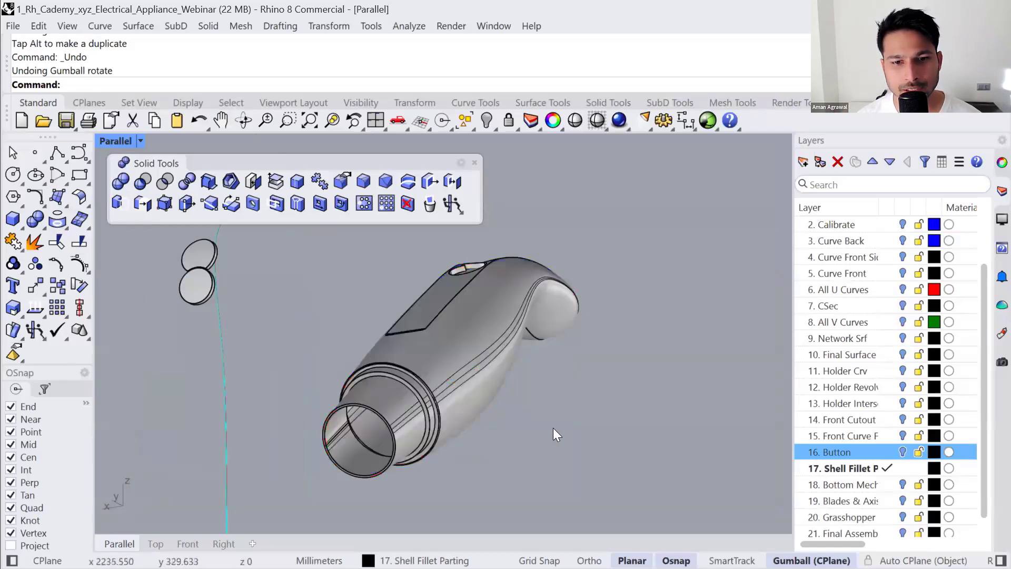
{"action": "scroll", "coordinate": [543, 337], "scroll_direction": "down", "scroll_amount": 6}
{"action": "right_click_drag", "start_coordinate": [470, 421], "coordinate": [509, 419]}
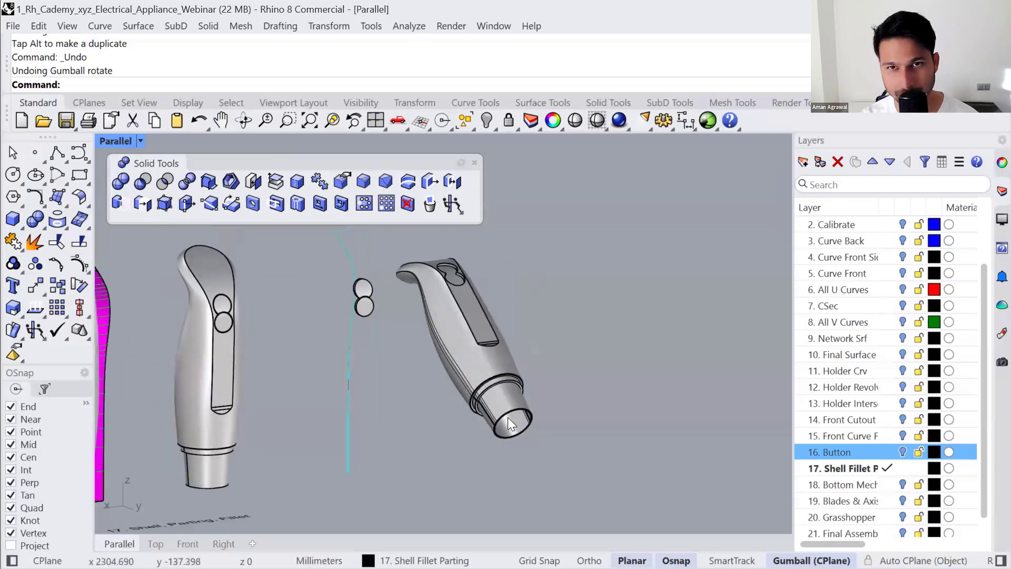
- Examine the handle stages, the open cyan parting curve beside the button pieces, and the magenta extruded surfaces crossing the handle
{"action": "right_click_drag", "start_coordinate": [505, 410], "coordinate": [456, 400]}
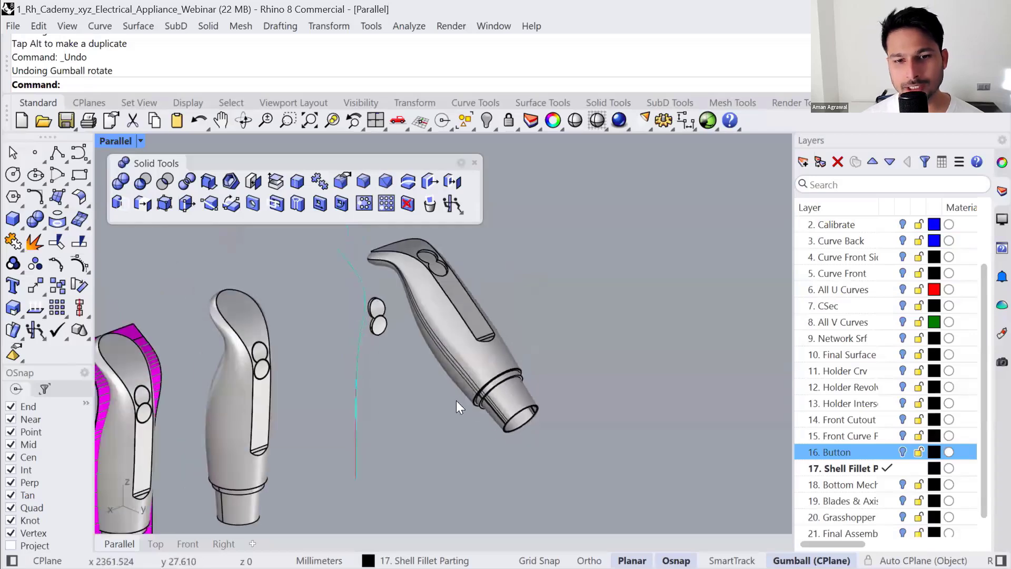
{"action": "scroll", "coordinate": [457, 394], "scroll_direction": "up", "scroll_amount": 5}
{"action": "scroll", "coordinate": [519, 323], "scroll_direction": "down", "scroll_amount": 10}
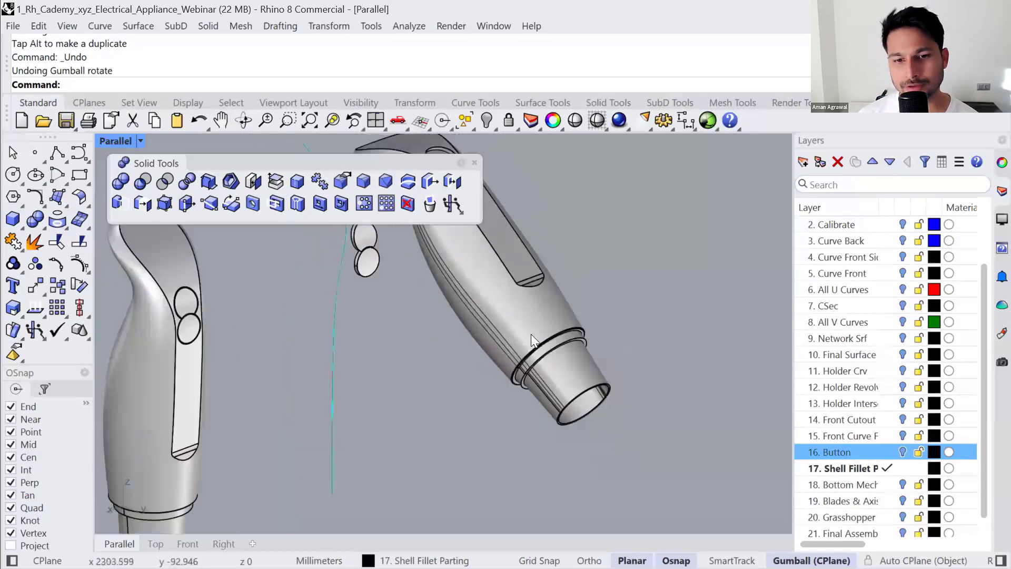
{"action": "right_click_drag", "start_coordinate": [360, 392], "coordinate": [500, 357], "text": "shift"}
{"action": "scroll", "coordinate": [415, 350], "scroll_direction": "up", "scroll_amount": 8}
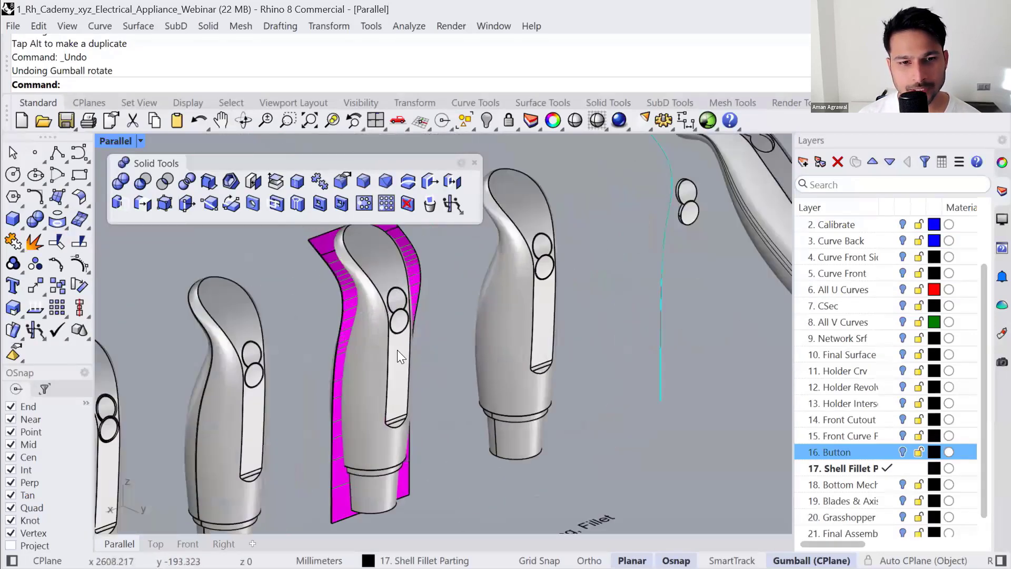
{"action": "right_click_drag", "start_coordinate": [337, 287], "coordinate": [437, 306], "text": "shift"}
{"action": "right_click_drag", "start_coordinate": [780, 231], "coordinate": [535, 403], "text": "shift"}
{"action": "scroll", "coordinate": [627, 256], "scroll_direction": "up", "scroll_amount": 10}
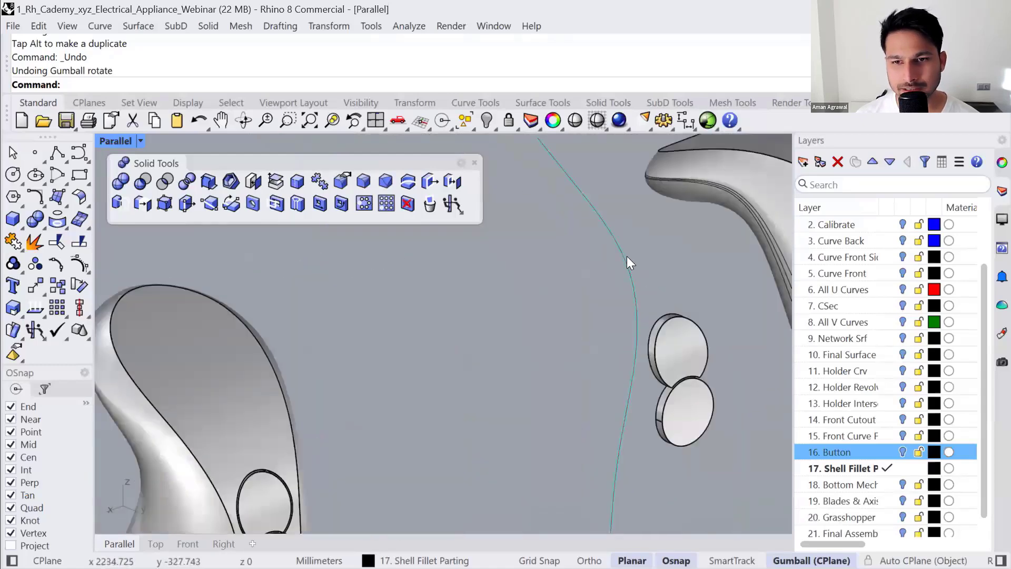
{"action": "left_click", "coordinate": [622, 271]}
{"action": "scroll", "coordinate": [659, 258], "scroll_direction": "down", "scroll_amount": 8}
{"action": "scroll", "coordinate": [660, 258], "scroll_direction": "down", "scroll_amount": 2}
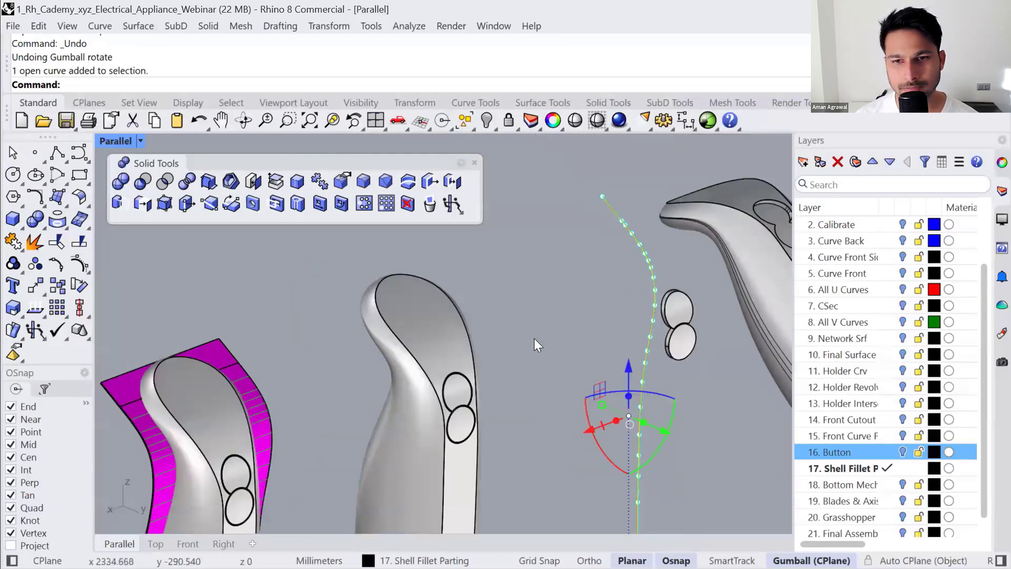
{"action": "right_click_drag", "start_coordinate": [529, 344], "coordinate": [755, 243], "text": "shift"}
{"action": "scroll", "coordinate": [359, 337], "scroll_direction": "up", "scroll_amount": 2}
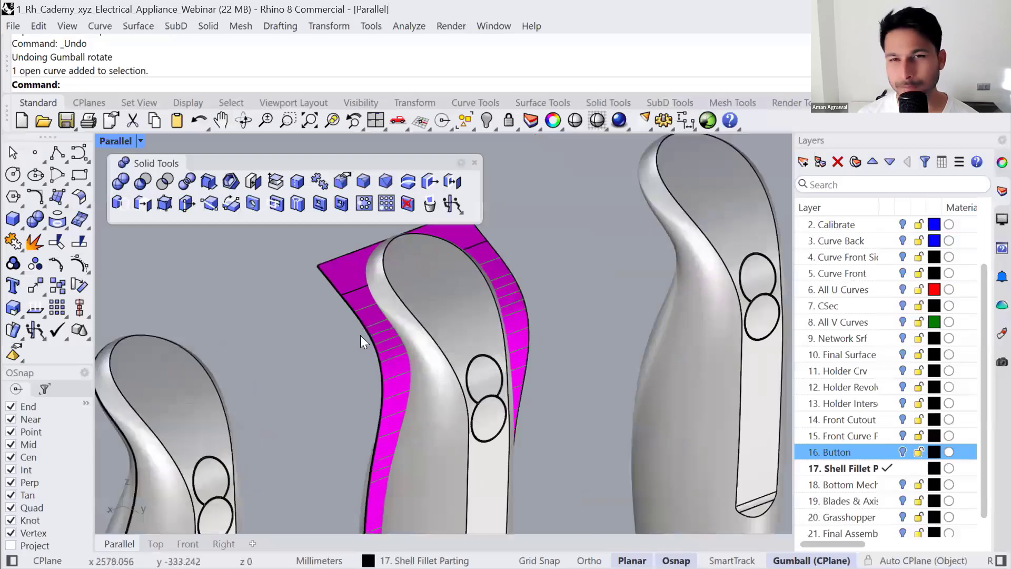
{"action": "scroll", "coordinate": [388, 316], "scroll_direction": "up", "scroll_amount": 2}
{"action": "mouse_move", "coordinate": [389, 316]}
{"action": "right_mouse_down"}
{"action": "mouse_move", "coordinate": [420, 303]}
{"action": "mouse_move", "coordinate": [406, 310]}
{"action": "right_mouse_up"}
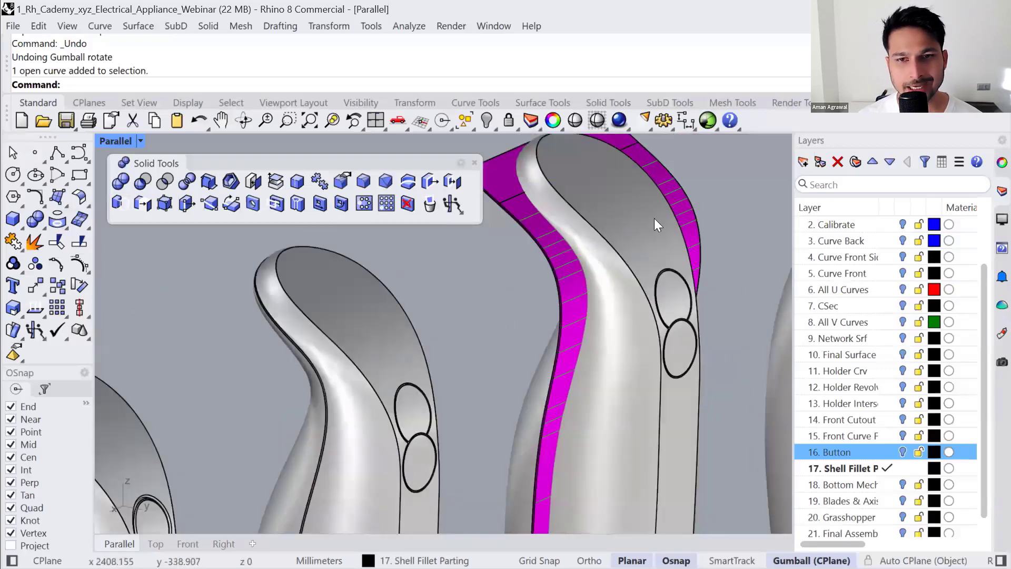
- Boolean split the handle body with the first magenta parting surface, keeping DeleteInput=Yes, and delete that surface
{"action": "left_click", "coordinate": [654, 218]}
{"action": "left_click", "coordinate": [454, 305]}
{"action": "right_click_drag", "start_coordinate": [509, 281], "coordinate": [490, 344], "text": "shift"}
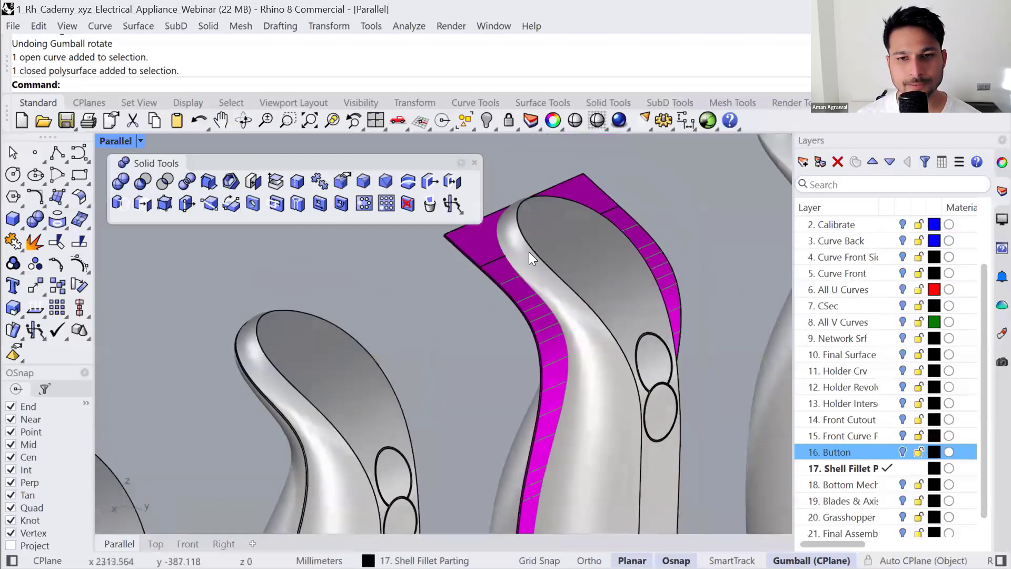
{"action": "scroll", "coordinate": [531, 252], "scroll_direction": "up", "scroll_amount": 5}
{"action": "left_click", "coordinate": [573, 248]}
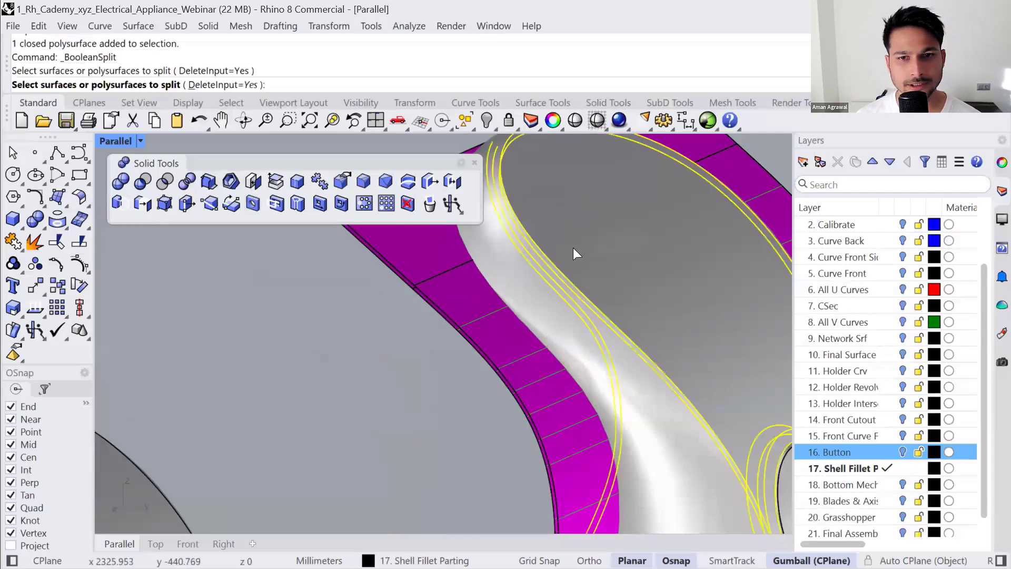
{"action": "key", "text": "Return"}
{"action": "left_click", "coordinate": [428, 243]}
{"action": "key", "text": "Return"}
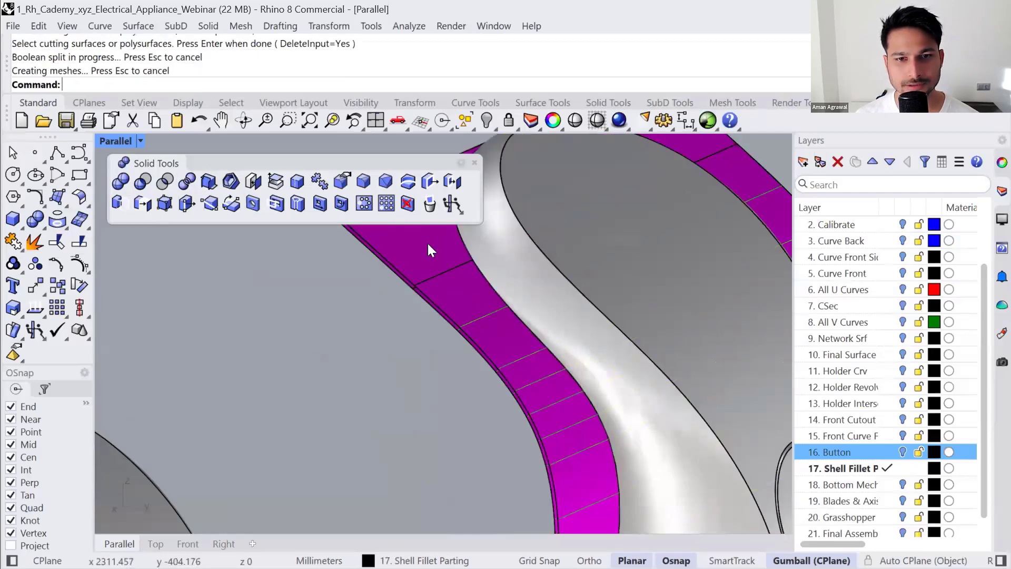
{"action": "left_click", "coordinate": [429, 243]}
{"action": "key", "text": "Delete"}
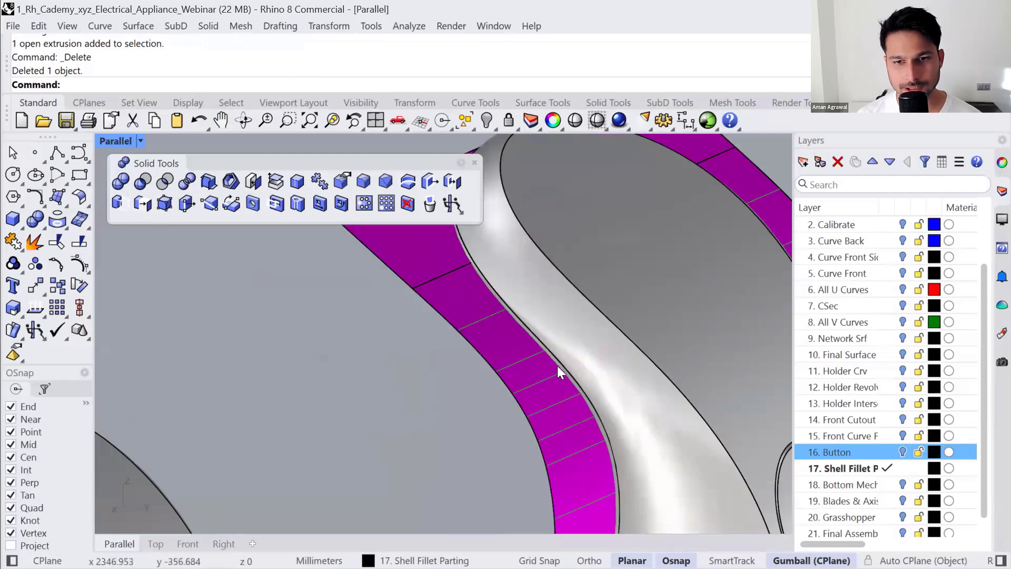
- Boolean split the remaining rear part of the handle with the second parting surface, keeping DeleteInput=Yes
{"action": "left_click", "coordinate": [599, 385]}
{"action": "type", "text": "zs"}
{"action": "key", "text": "Return"}
{"action": "right_click_drag", "start_coordinate": [532, 399], "coordinate": [580, 237]}
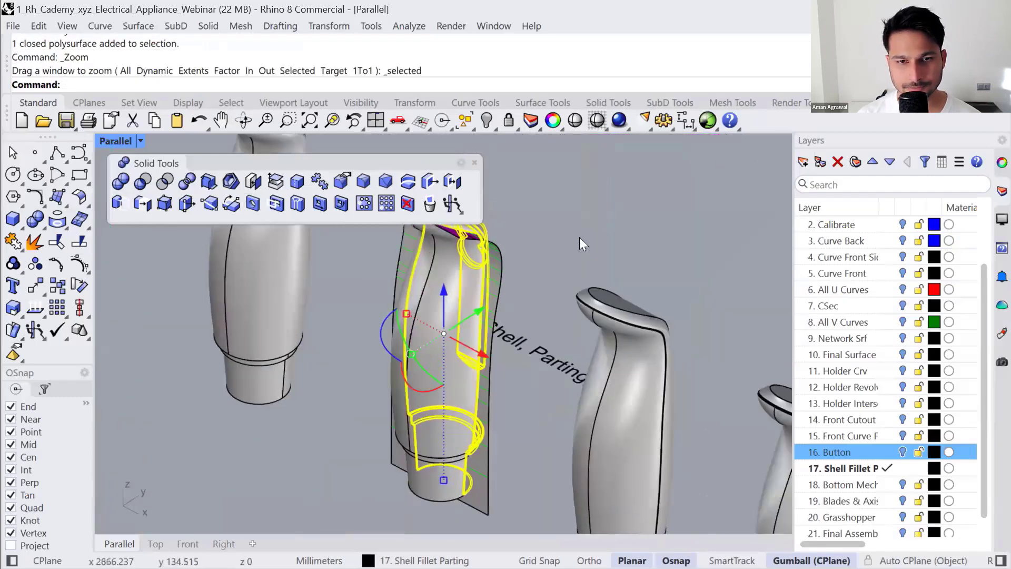
{"action": "left_click", "coordinate": [579, 237]}
{"action": "scroll", "coordinate": [467, 279], "scroll_direction": "up", "scroll_amount": 3}
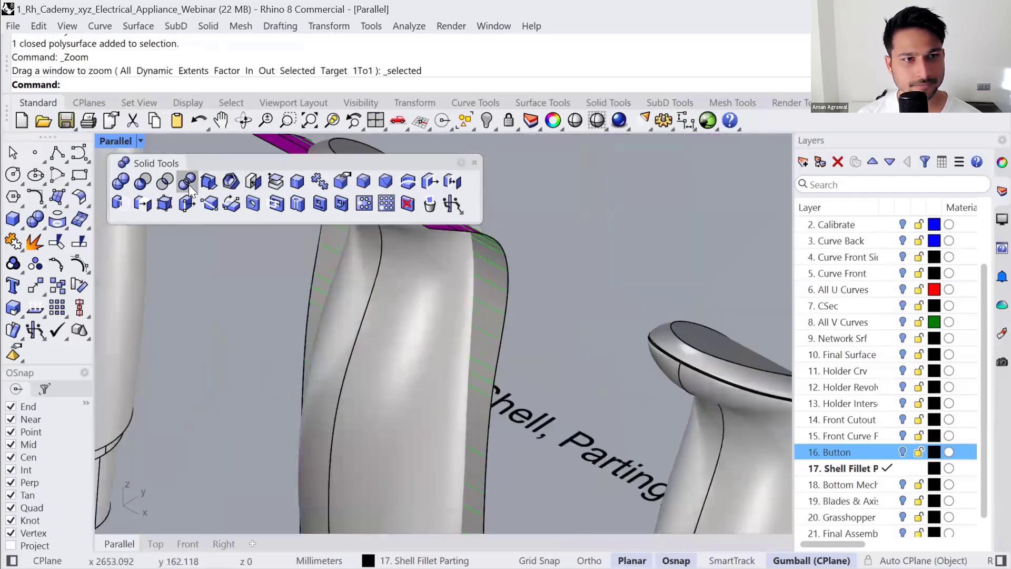
{"action": "left_click", "coordinate": [187, 181]}
{"action": "key", "text": "Return"}
{"action": "key", "text": "Return"}
{"action": "key", "text": "Return"}
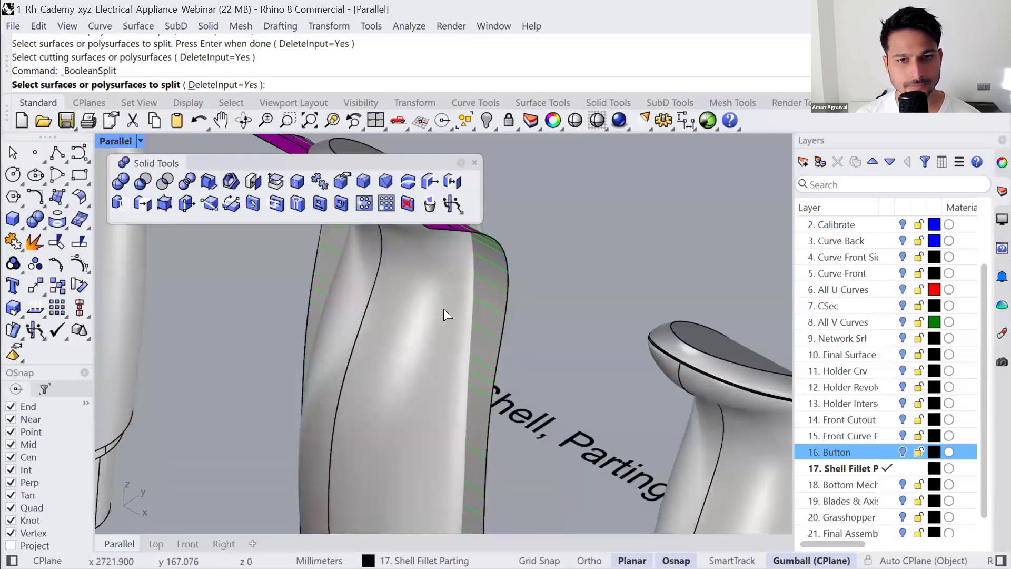
{"action": "left_click", "coordinate": [443, 309]}
{"action": "key", "text": "Return"}
{"action": "left_click", "coordinate": [492, 295]}
{"action": "key", "text": "Return"}
- Delete the second parting surface and the thin strip of material between the two handle halves
{"action": "left_click", "coordinate": [492, 295]}
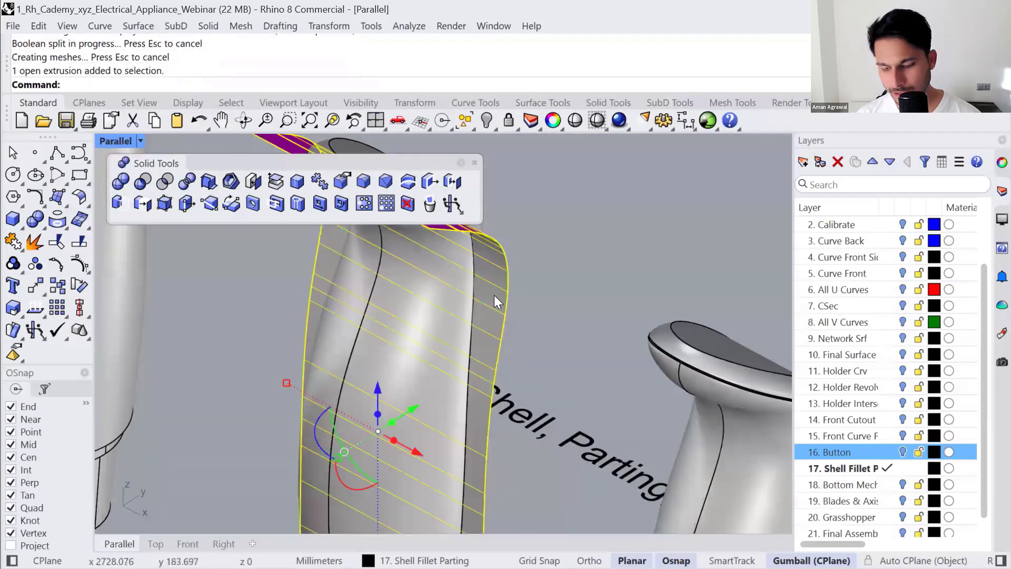
{"action": "key", "text": "Delete"}
{"action": "scroll", "coordinate": [478, 288], "scroll_direction": "up", "scroll_amount": 5}
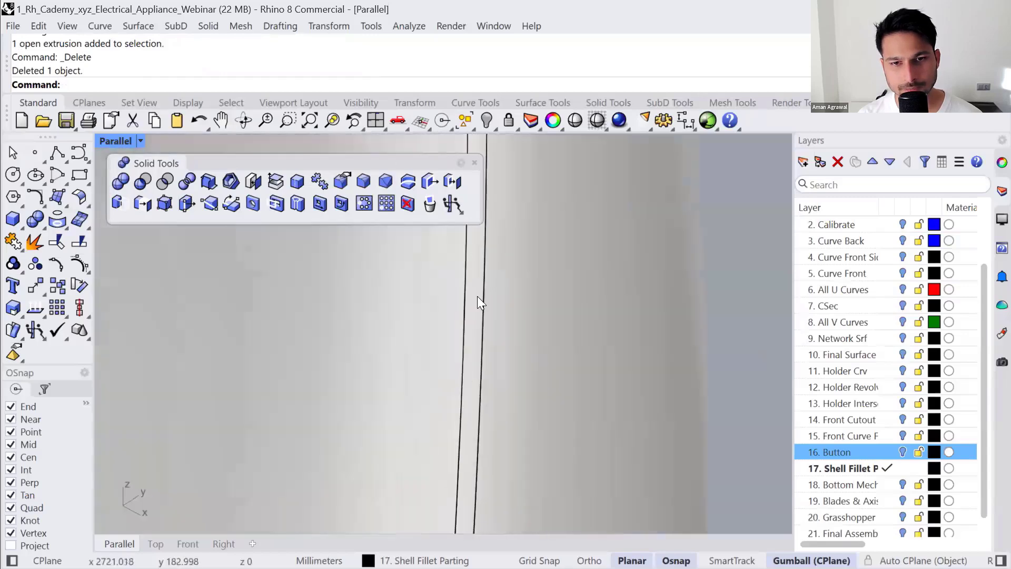
{"action": "left_click", "coordinate": [431, 323]}
{"action": "key", "text": "ctrl+alt+e"}
{"action": "right_click_drag", "start_coordinate": [423, 359], "coordinate": [369, 387]}
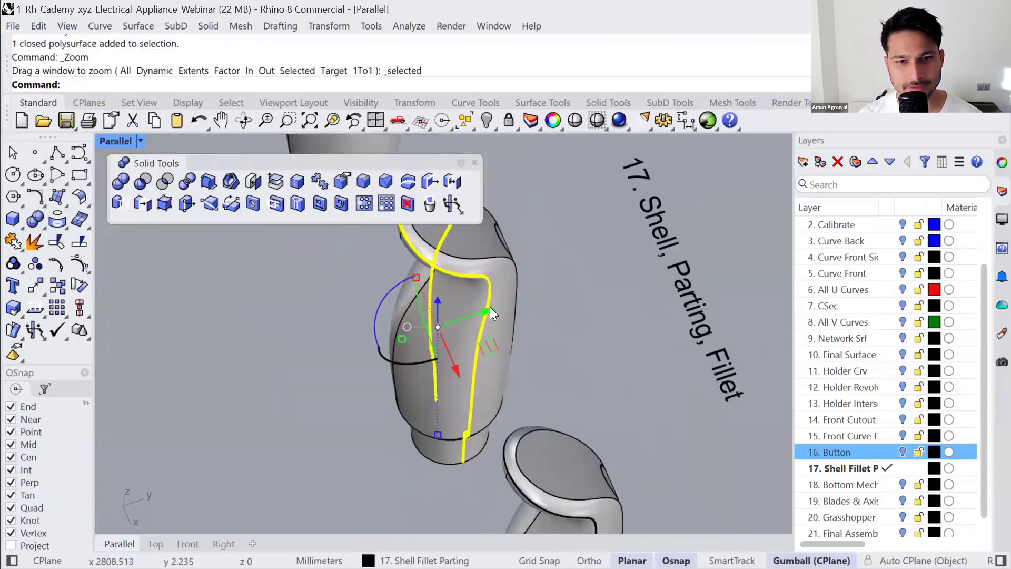
{"action": "left_click_drag", "start_coordinate": [490, 310], "coordinate": [385, 367]}
{"action": "key", "text": "Delete"}
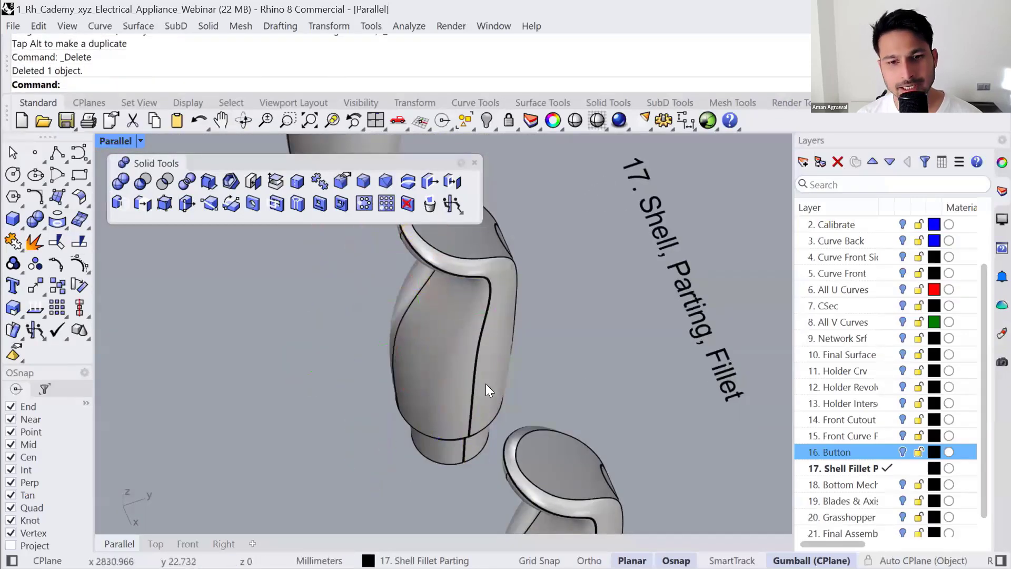
- Move one handle half away from the other to open the shell, and check both halves by selecting them
{"action": "left_click_drag", "start_coordinate": [486, 384], "coordinate": [563, 373]}
{"action": "left_click", "coordinate": [631, 396]}
{"action": "right_click_drag", "start_coordinate": [635, 401], "coordinate": [500, 401]}
{"action": "left_click", "coordinate": [497, 395]}
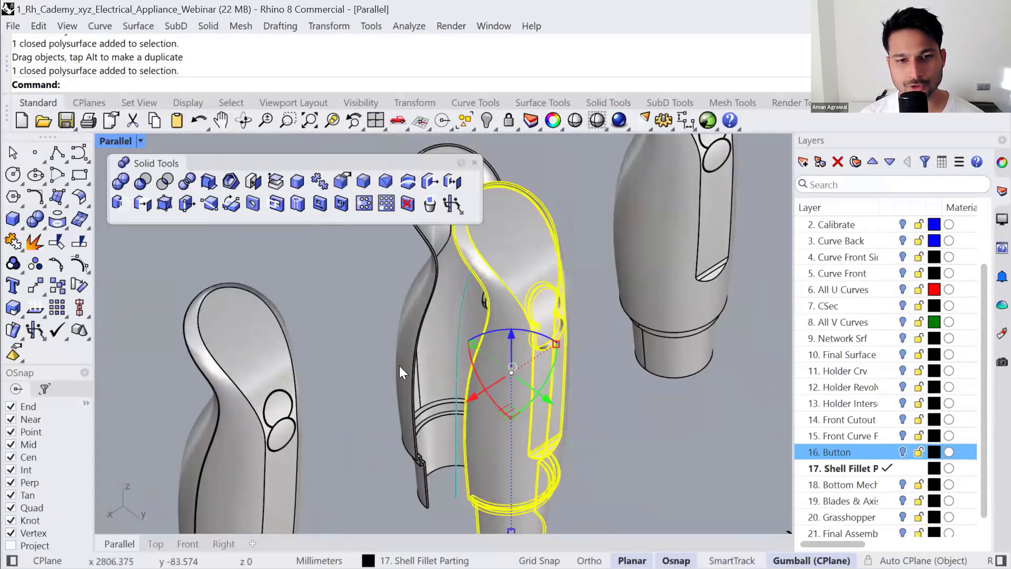
{"action": "left_click", "coordinate": [403, 368], "text": "shift"}
{"action": "left_click_drag", "start_coordinate": [20, 71], "coordinate": [96, 70]}
{"action": "left_click", "coordinate": [327, 339]}
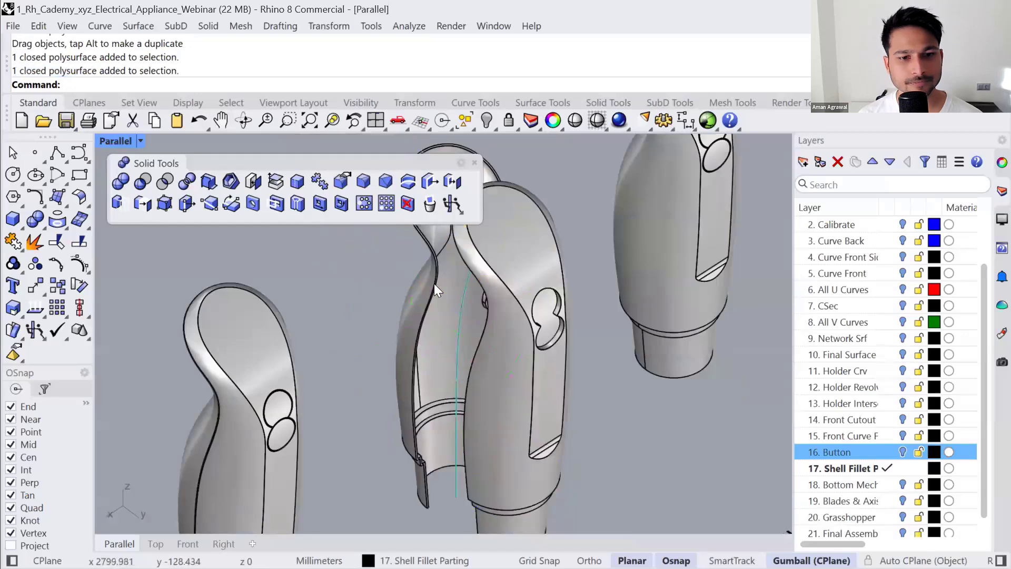
- Examine the parting gap and the stepped collar at the open lower end of the split handle stages
{"action": "scroll", "coordinate": [435, 283], "scroll_direction": "down", "scroll_amount": 7}
{"action": "right_click_drag", "start_coordinate": [423, 338], "coordinate": [412, 303]}
{"action": "scroll", "coordinate": [373, 313], "scroll_direction": "up", "scroll_amount": 8}
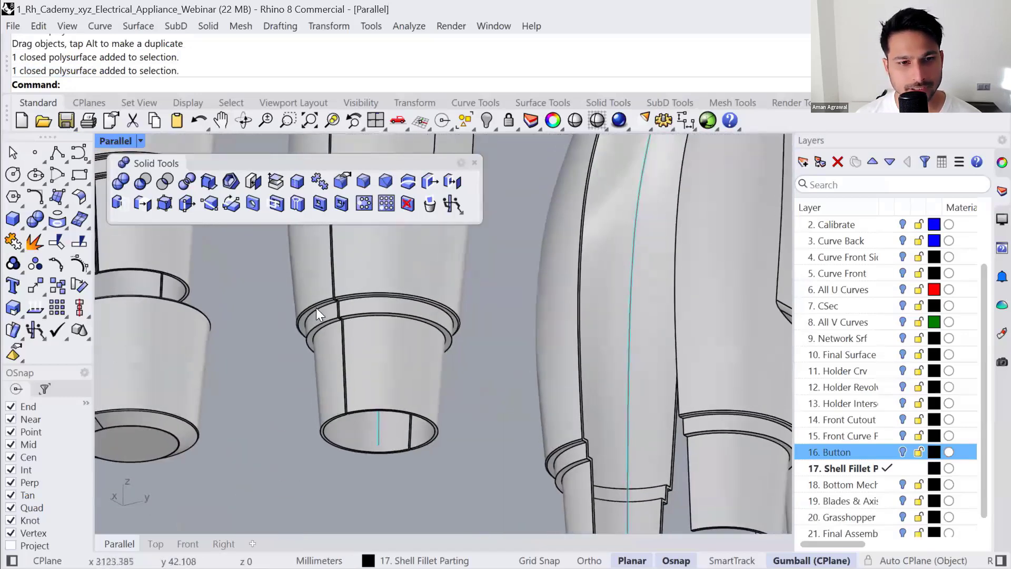
{"action": "scroll", "coordinate": [322, 305], "scroll_direction": "up", "scroll_amount": 8}
{"action": "scroll", "coordinate": [351, 288], "scroll_direction": "down", "scroll_amount": 13}
{"action": "scroll", "coordinate": [582, 390], "scroll_direction": "up", "scroll_amount": 11}
{"action": "right_click_drag", "start_coordinate": [573, 327], "coordinate": [560, 342]}
{"action": "scroll", "coordinate": [554, 361], "scroll_direction": "down", "scroll_amount": 10}
{"action": "right_click_drag", "start_coordinate": [482, 360], "coordinate": [472, 403]}
{"action": "right_click_drag", "start_coordinate": [295, 321], "coordinate": [409, 320], "text": "shift"}
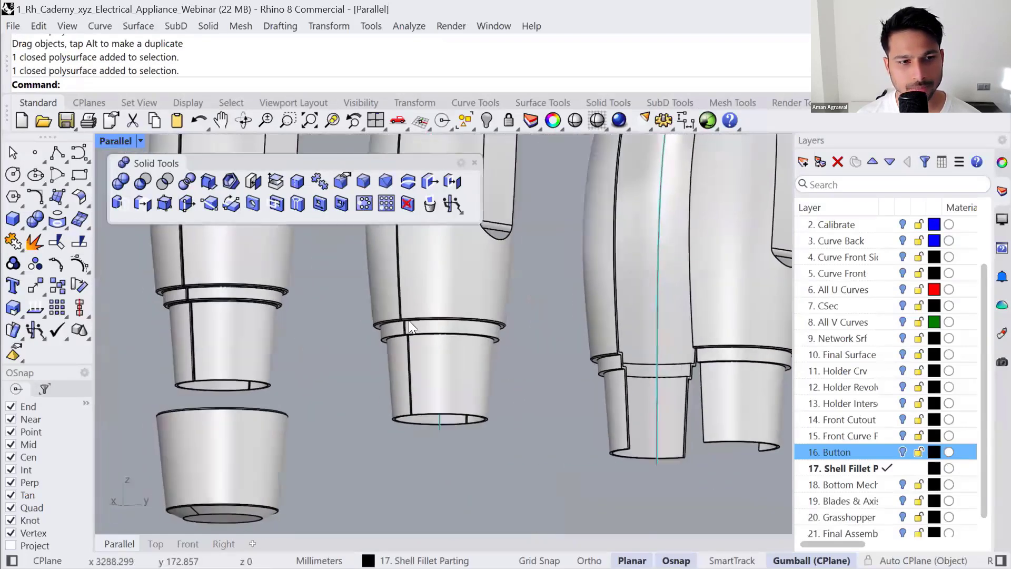
{"action": "scroll", "coordinate": [409, 319], "scroll_direction": "up", "scroll_amount": 6}
{"action": "scroll", "coordinate": [411, 368], "scroll_direction": "down", "scroll_amount": 3}
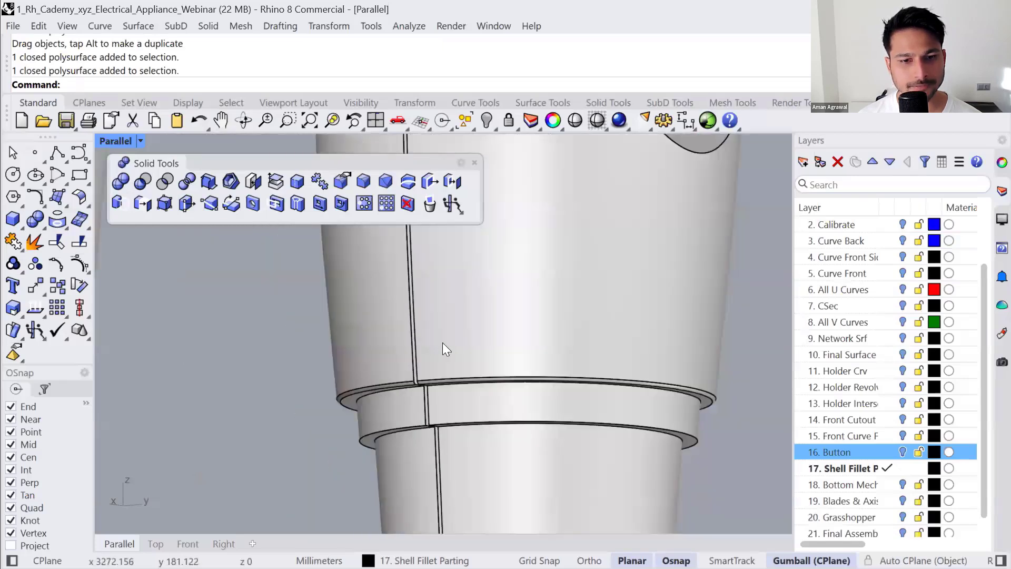
{"action": "scroll", "coordinate": [443, 342], "scroll_direction": "down", "scroll_amount": 9}
{"action": "scroll", "coordinate": [401, 342], "scroll_direction": "down", "scroll_amount": 4}
{"action": "right_click_drag", "start_coordinate": [400, 345], "coordinate": [389, 392]}
- Try moving the separate bottom collar vertically by 30 mm, then undo the move and deselect it
{"action": "left_click_drag", "start_coordinate": [364, 521], "coordinate": [267, 347]}
{"action": "type", "text": "zs"}
{"action": "key", "text": "Return"}
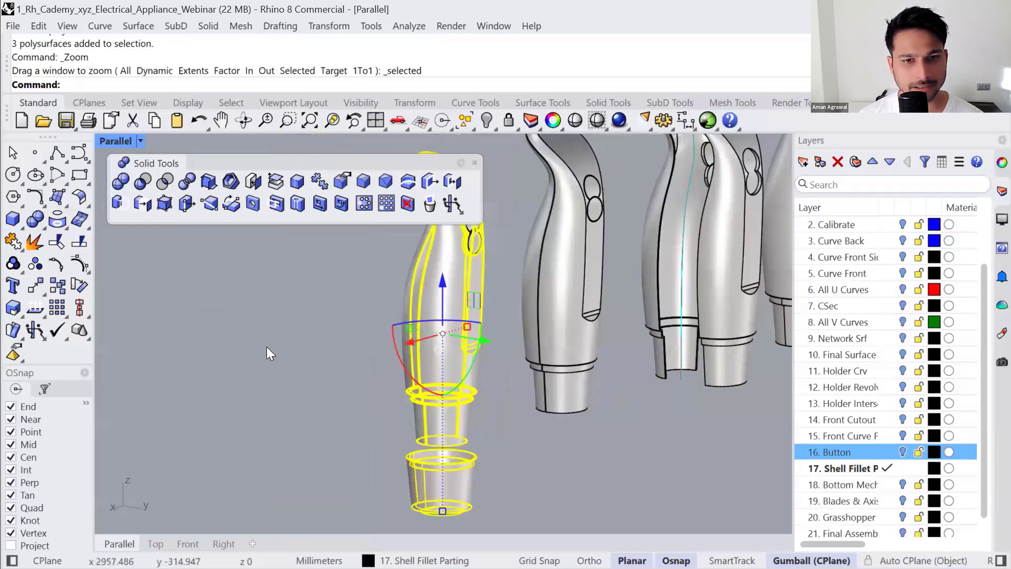
{"action": "left_click", "coordinate": [267, 347]}
{"action": "right_click_drag", "start_coordinate": [466, 416], "coordinate": [458, 475]}
{"action": "left_click", "coordinate": [458, 474]}
{"action": "left_click", "coordinate": [442, 415]}
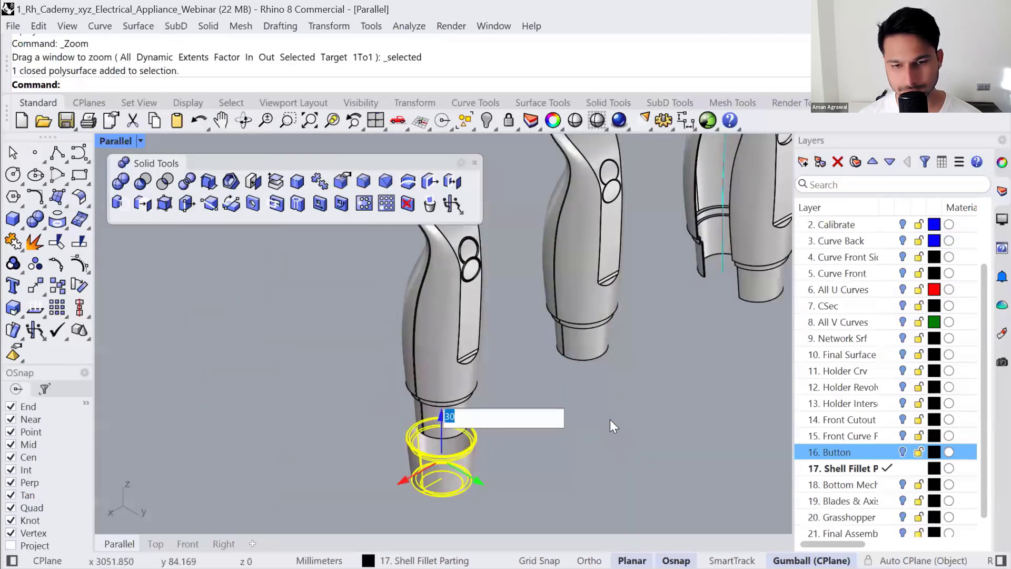
{"action": "key", "text": "Return"}
{"action": "key", "text": "ctrl+z"}
{"action": "key", "text": "Escape"}
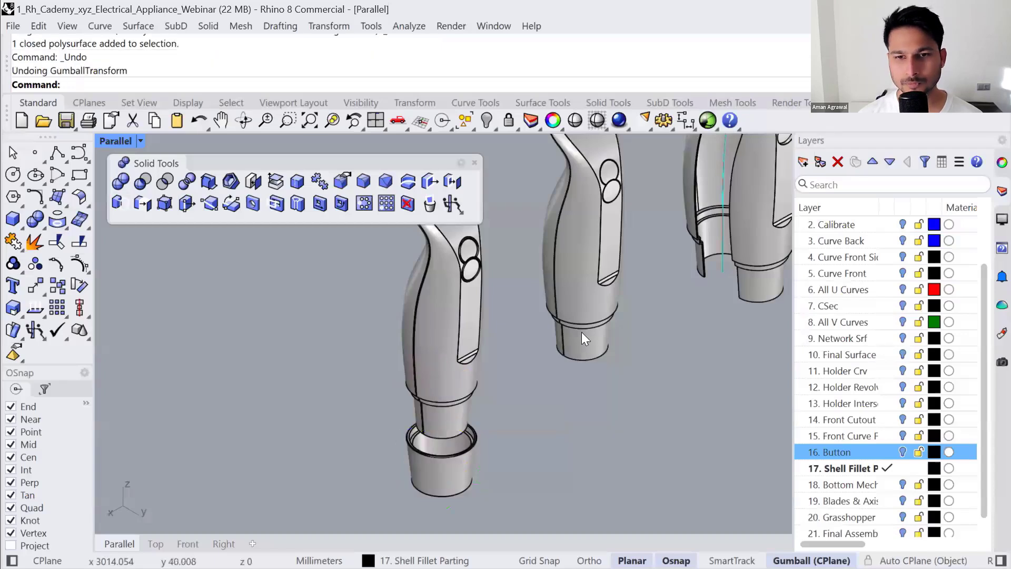
- Show the 18. Bottom Mechanism layer, make it current, and hide the 17. Shell Fillet Parting layer
{"action": "scroll", "coordinate": [582, 332], "scroll_direction": "down", "scroll_amount": 5}
{"action": "scroll", "coordinate": [896, 447], "scroll_direction": "down", "scroll_amount": 1}
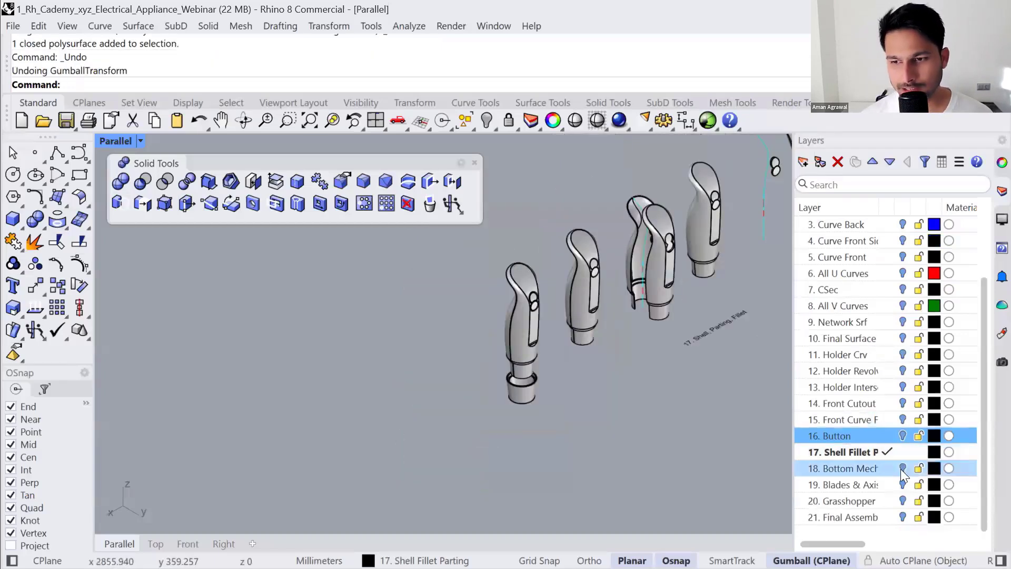
{"action": "left_click", "coordinate": [901, 469]}
{"action": "left_click", "coordinate": [891, 468]}
{"action": "left_click", "coordinate": [904, 449]}
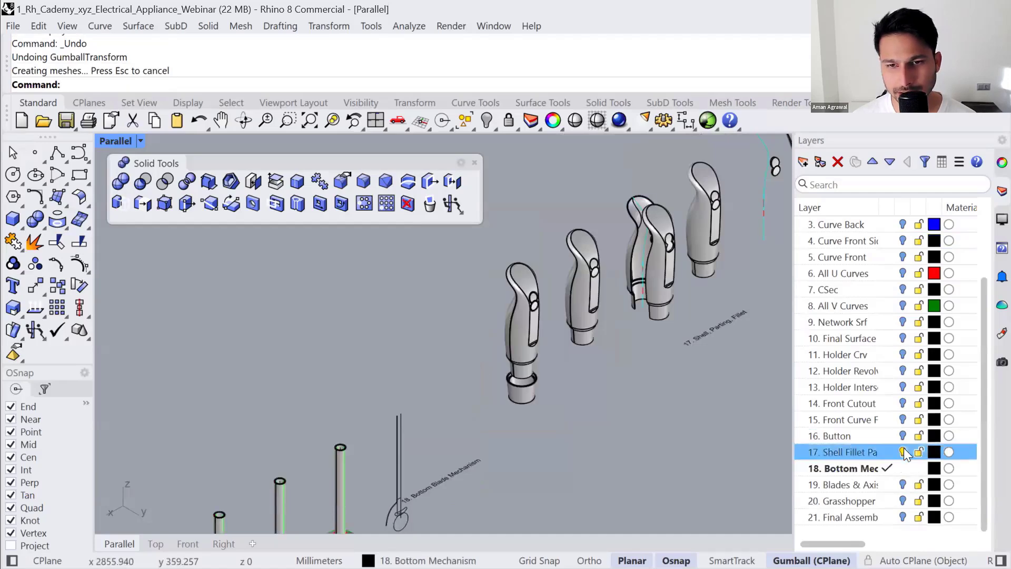
{"action": "scroll", "coordinate": [484, 350], "scroll_direction": "down", "scroll_amount": 4}
{"action": "right_click_drag", "start_coordinate": [483, 363], "coordinate": [611, 237], "text": "shift"}
{"action": "right_click_drag", "start_coordinate": [581, 293], "coordinate": [547, 276]}
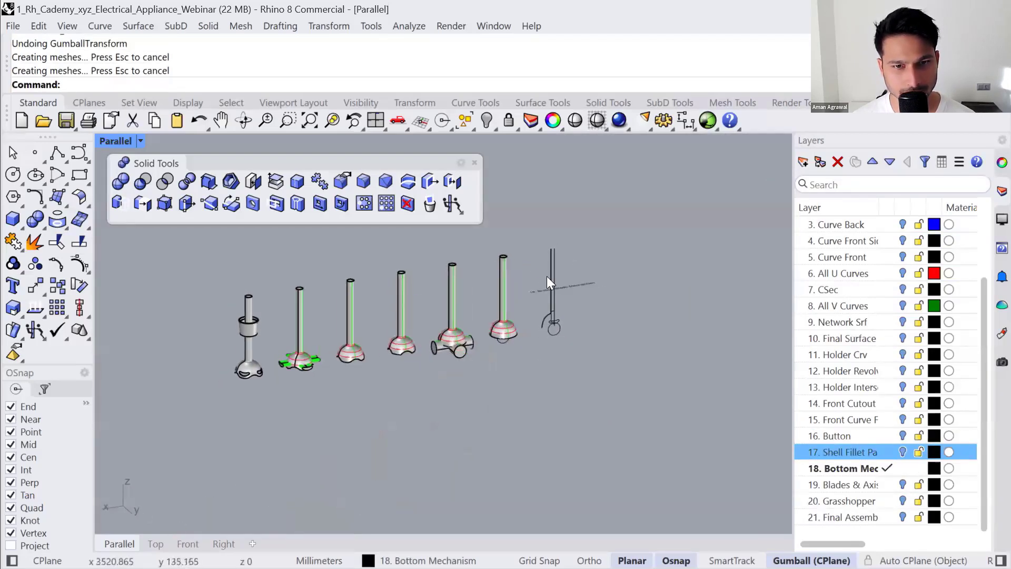
{"action": "scroll", "coordinate": [553, 312], "scroll_direction": "up", "scroll_amount": 5}
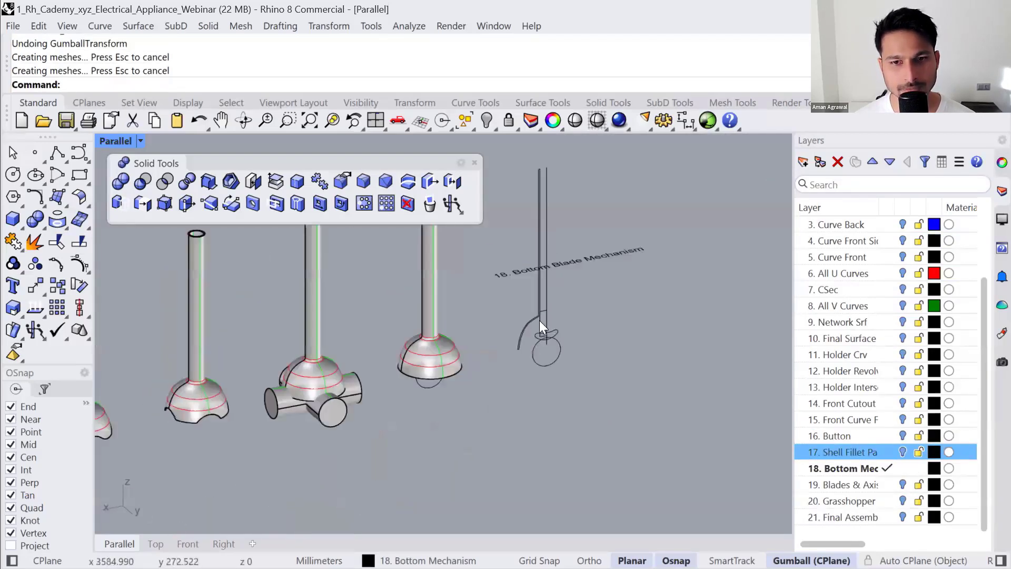
{"action": "scroll", "coordinate": [502, 404], "scroll_direction": "up", "scroll_amount": 5}
- View the five bottom blade mechanism profile curves close up against the reference image in the Front view
{"action": "left_click", "coordinate": [187, 544]}
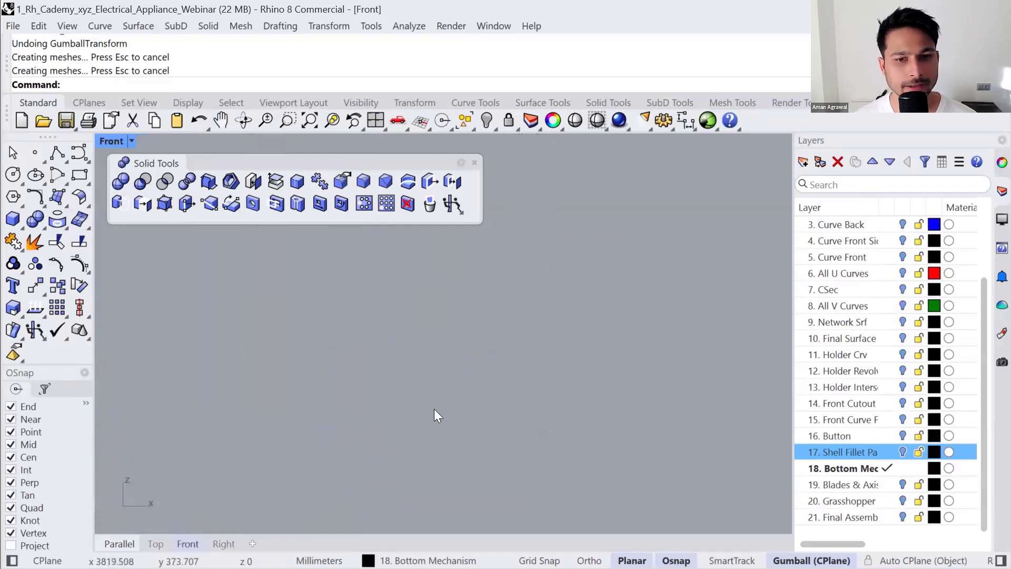
{"action": "scroll", "coordinate": [509, 298], "scroll_direction": "down", "scroll_amount": 8}
{"action": "scroll", "coordinate": [337, 305], "scroll_direction": "up", "scroll_amount": 4}
{"action": "left_click_drag", "start_coordinate": [310, 272], "coordinate": [393, 411]}
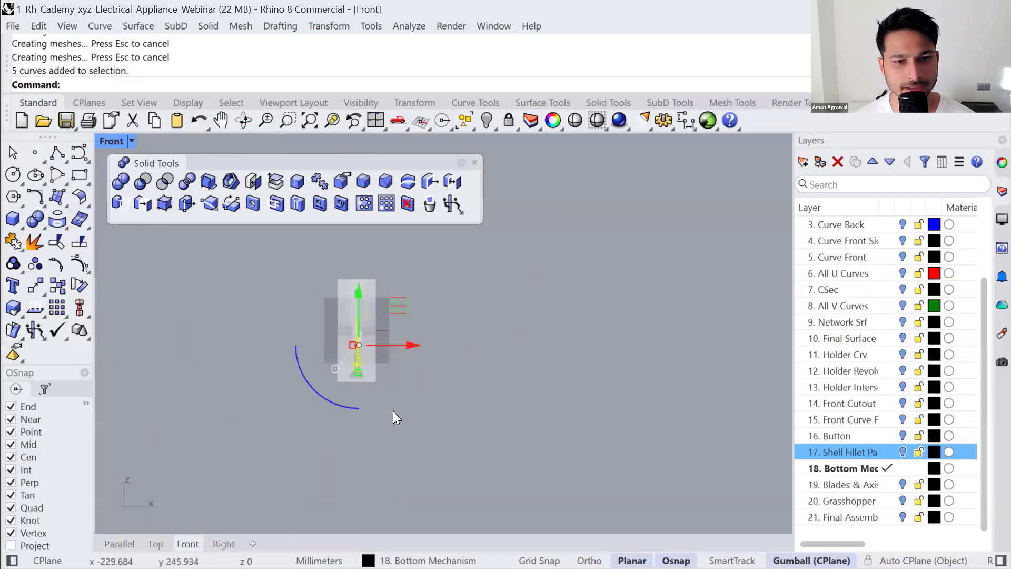
{"action": "type", "text": "zs"}
{"action": "key", "text": "Return"}
{"action": "left_click", "coordinate": [548, 400]}
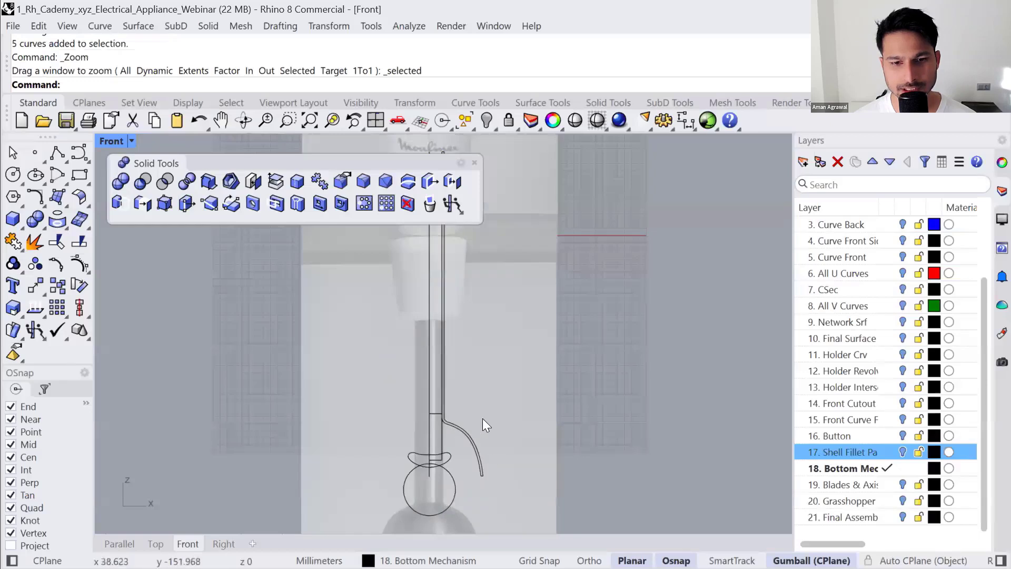
- Try moving the five blade mechanism profile curves down over the reference image, and undo the move
{"action": "scroll", "coordinate": [456, 359], "scroll_direction": "down", "scroll_amount": 4}
{"action": "left_click_drag", "start_coordinate": [465, 436], "coordinate": [420, 342]}
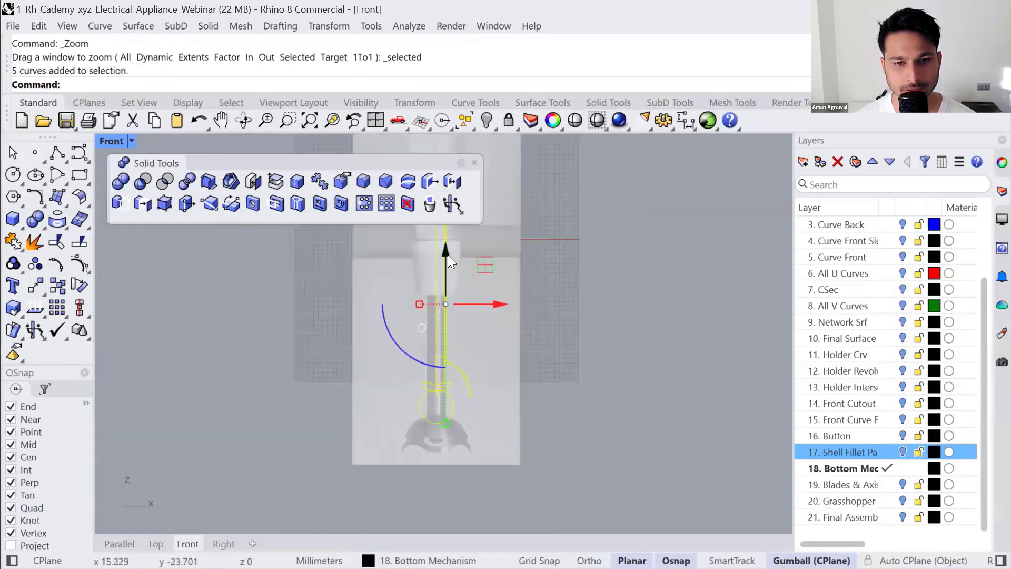
{"action": "left_click_drag", "start_coordinate": [448, 256], "coordinate": [457, 298]}
{"action": "key", "text": "ctrl+z"}
{"action": "key", "text": "ctrl+z"}
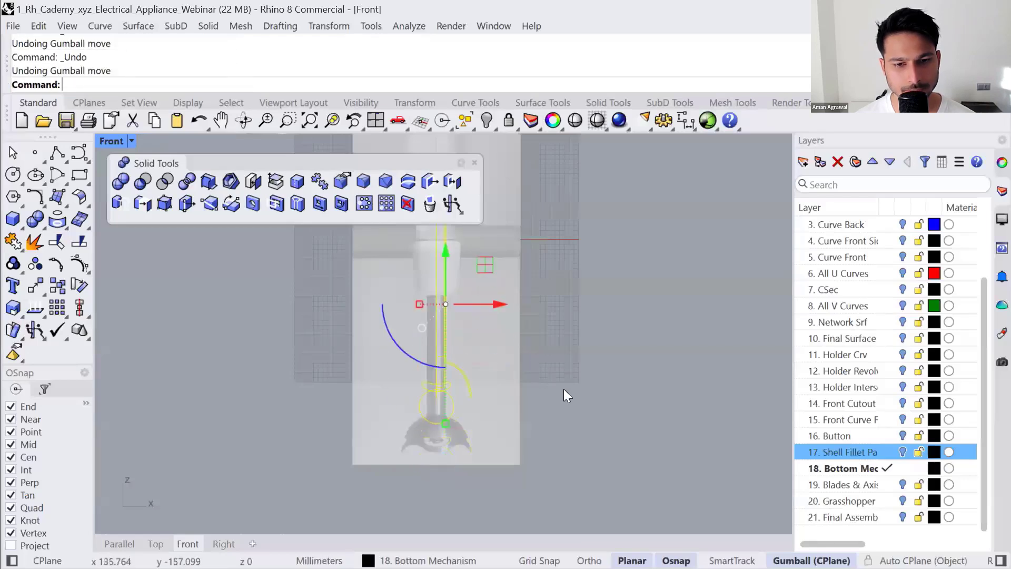
- Highlight the bell-shaped guard profile and the inner shaft curve individually in the Front view, then clear the selection
{"action": "left_click", "coordinate": [552, 398]}
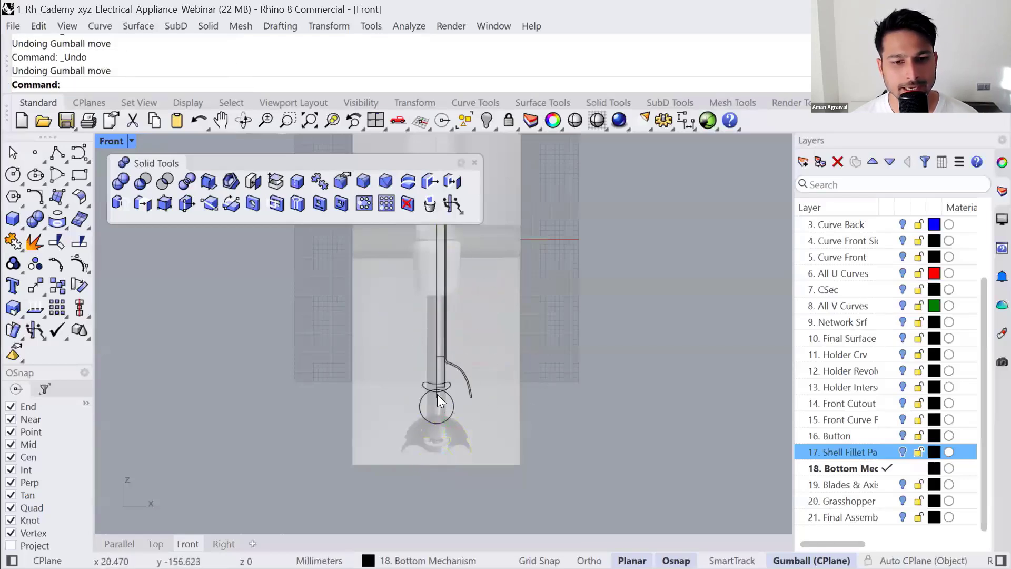
{"action": "left_click", "coordinate": [464, 375]}
{"action": "scroll", "coordinate": [429, 368], "scroll_direction": "up", "scroll_amount": 8}
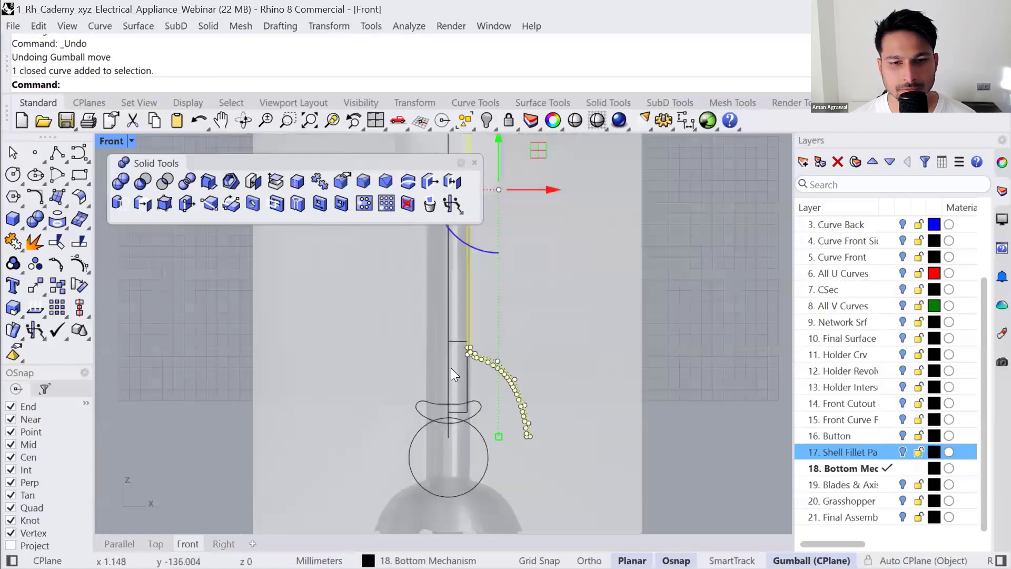
{"action": "left_click", "coordinate": [451, 368]}
{"action": "left_click", "coordinate": [481, 415]}
{"action": "right_click_drag", "start_coordinate": [512, 478], "coordinate": [515, 351]}
{"action": "key", "text": "Escape"}
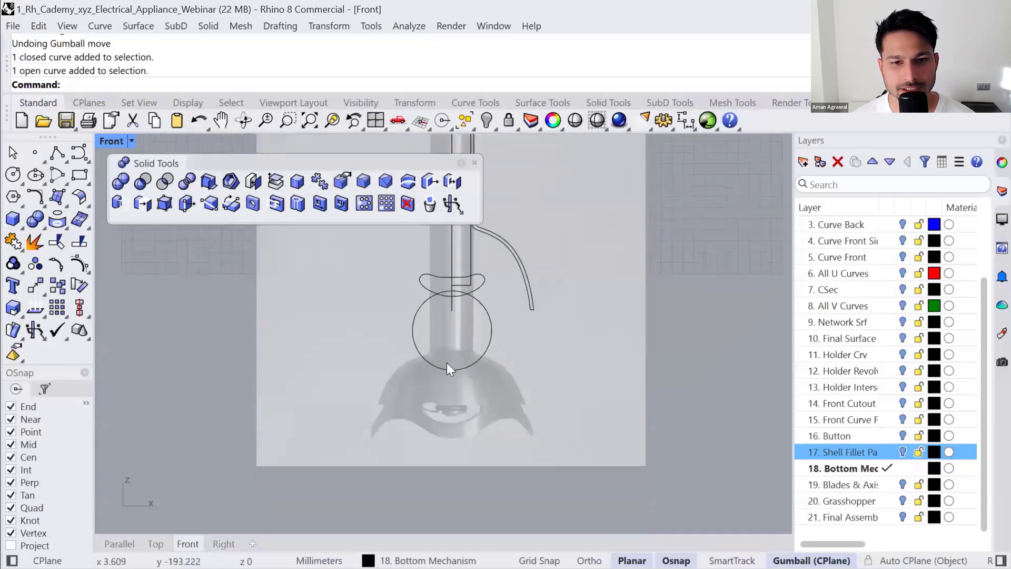
- Highlight the circle and shaft profile, try moving the curved slot profile down over the reference image, and undo the move
{"action": "left_click", "coordinate": [455, 370]}
{"action": "left_click", "coordinate": [471, 282]}
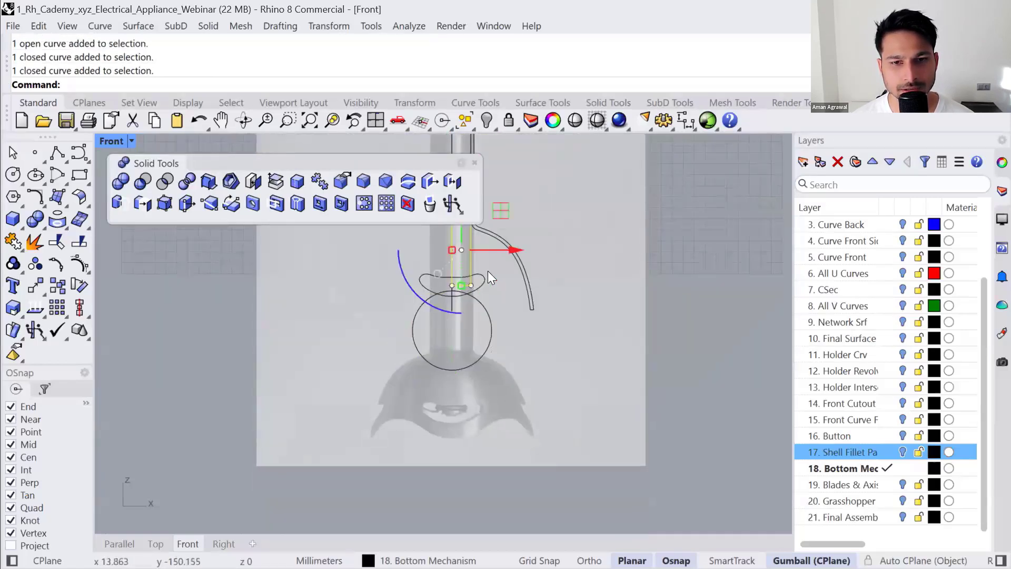
{"action": "left_click", "coordinate": [485, 278]}
{"action": "left_click_drag", "start_coordinate": [460, 326], "coordinate": [457, 373]}
{"action": "key", "text": "ctrl+z"}
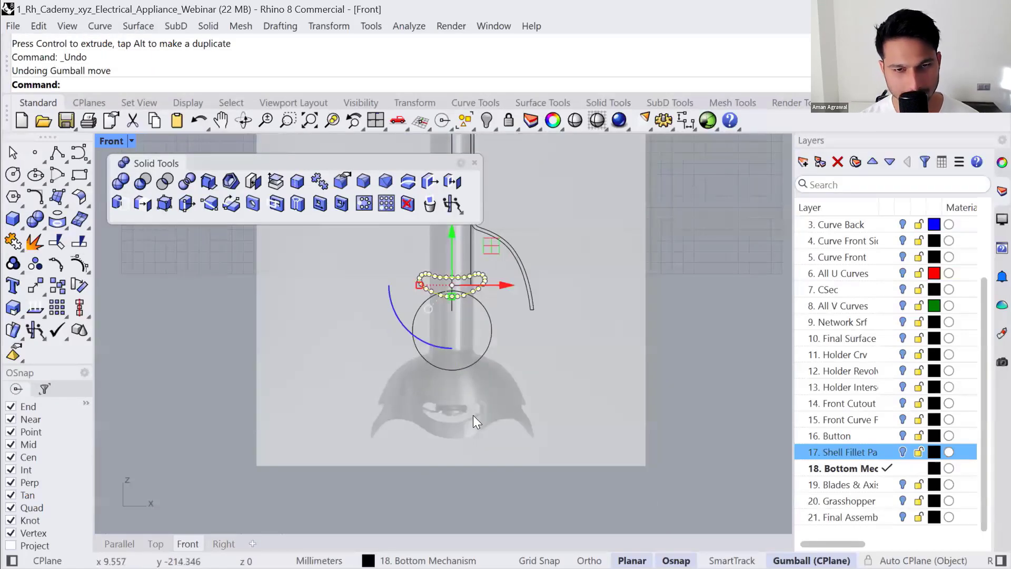
{"action": "key", "text": "Escape"}
- Zoom to the whole row of bottom blade mechanism construction stages in the Front view
{"action": "scroll", "coordinate": [396, 370], "scroll_direction": "down", "scroll_amount": 10}
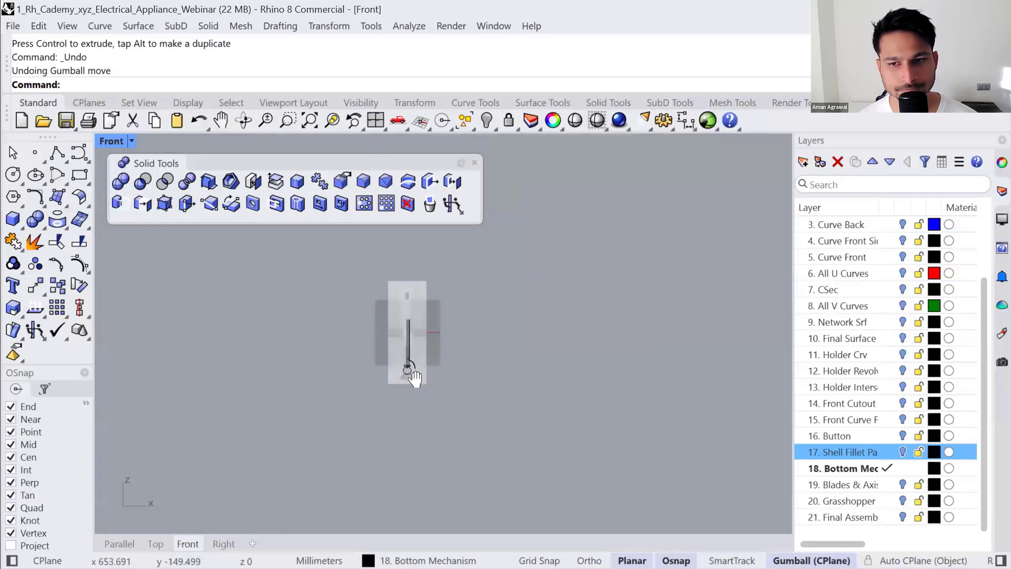
{"action": "right_click_drag", "start_coordinate": [582, 375], "coordinate": [404, 372]}
{"action": "scroll", "coordinate": [405, 371], "scroll_direction": "down", "scroll_amount": 8}
{"action": "right_click_drag", "start_coordinate": [717, 393], "coordinate": [578, 387]}
{"action": "left_click_drag", "start_coordinate": [467, 324], "coordinate": [619, 380]}
{"action": "type", "text": "zs"}
{"action": "key", "text": "Return"}
{"action": "key", "text": "Escape"}
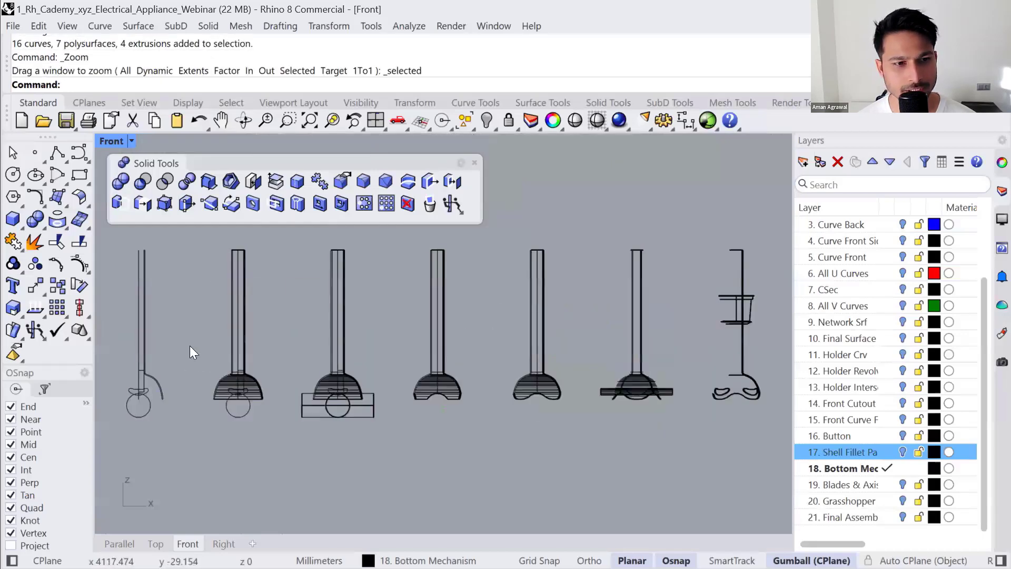
- Revolve the closed bell-and-shaft profile a full circle around the vertical centre line in the Parallel view
{"action": "left_click", "coordinate": [119, 543]}
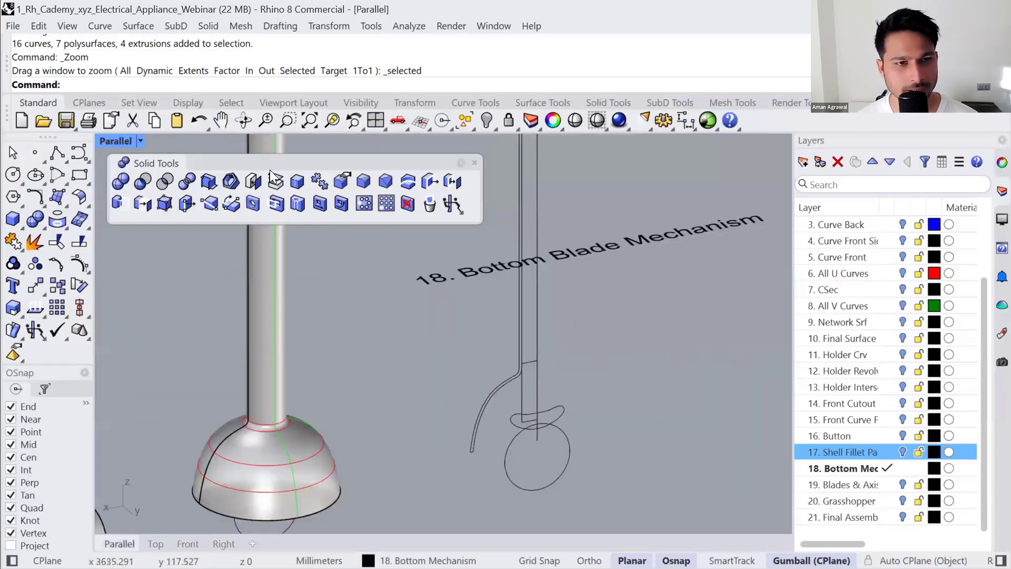
{"action": "left_click", "coordinate": [475, 162]}
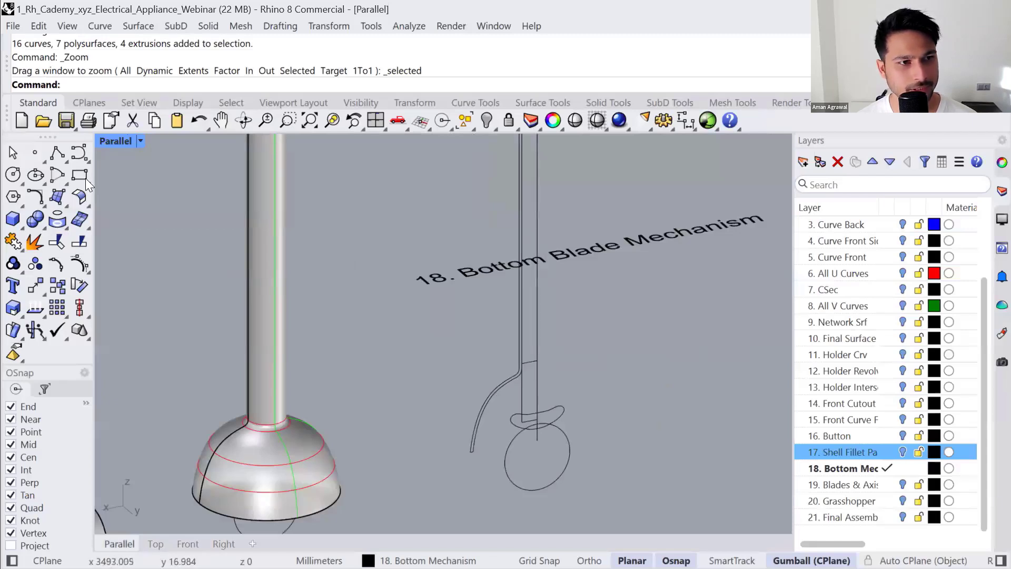
{"action": "left_click", "coordinate": [64, 205]}
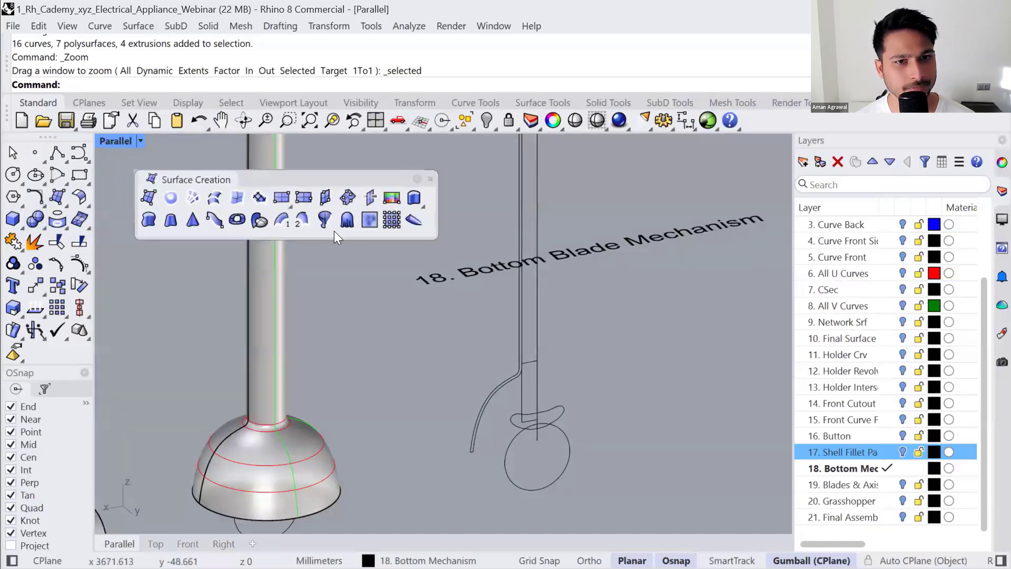
{"action": "left_click", "coordinate": [327, 221]}
{"action": "left_click", "coordinate": [495, 393]}
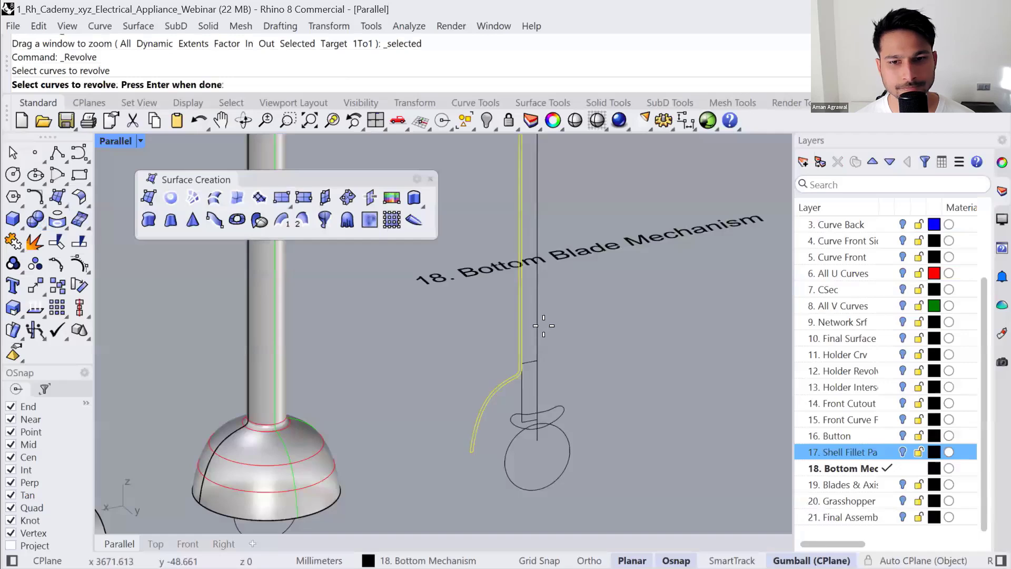
{"action": "key", "text": "Return"}
{"action": "left_click", "coordinate": [538, 329]}
{"action": "left_click", "coordinate": [538, 192]}
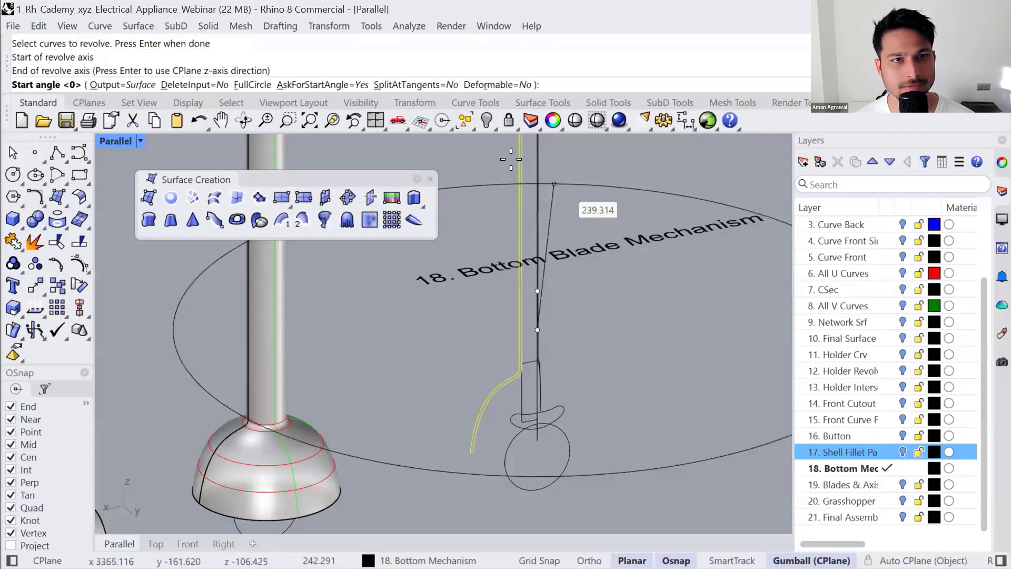
{"action": "left_click", "coordinate": [285, 85]}
{"action": "mouse_move", "coordinate": [555, 372]}
{"action": "right_mouse_down"}
{"action": "mouse_move", "coordinate": [560, 352]}
{"action": "mouse_move", "coordinate": [571, 365]}
{"action": "right_mouse_up"}
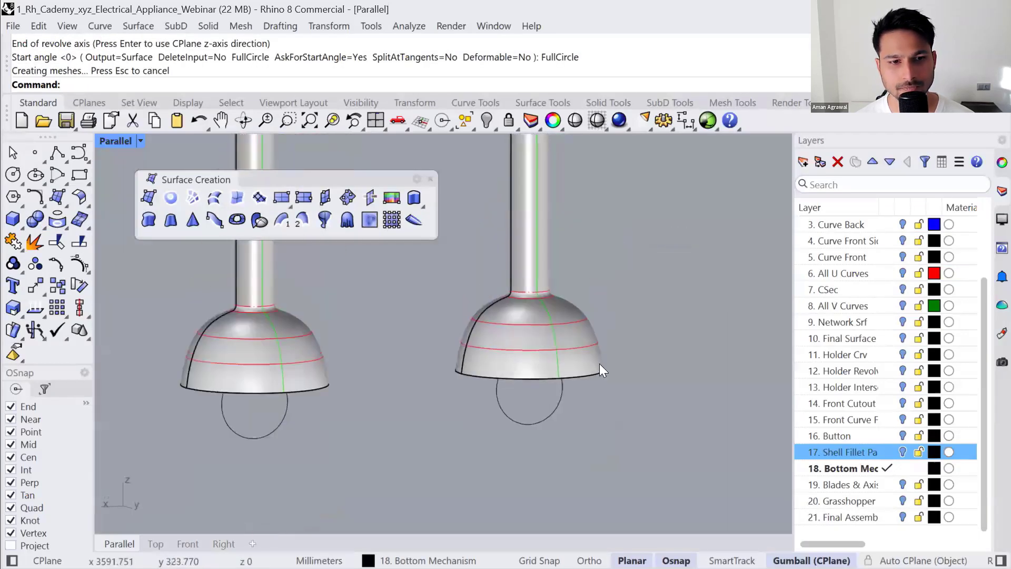
- Try extruding the circle below the bell into a solid cylinder that passes through it
{"action": "scroll", "coordinate": [600, 365], "scroll_direction": "down", "scroll_amount": 4}
{"action": "right_click_drag", "start_coordinate": [507, 387], "coordinate": [606, 364], "text": "shift"}
{"action": "right_click_drag", "start_coordinate": [458, 368], "coordinate": [537, 356], "text": "shift"}
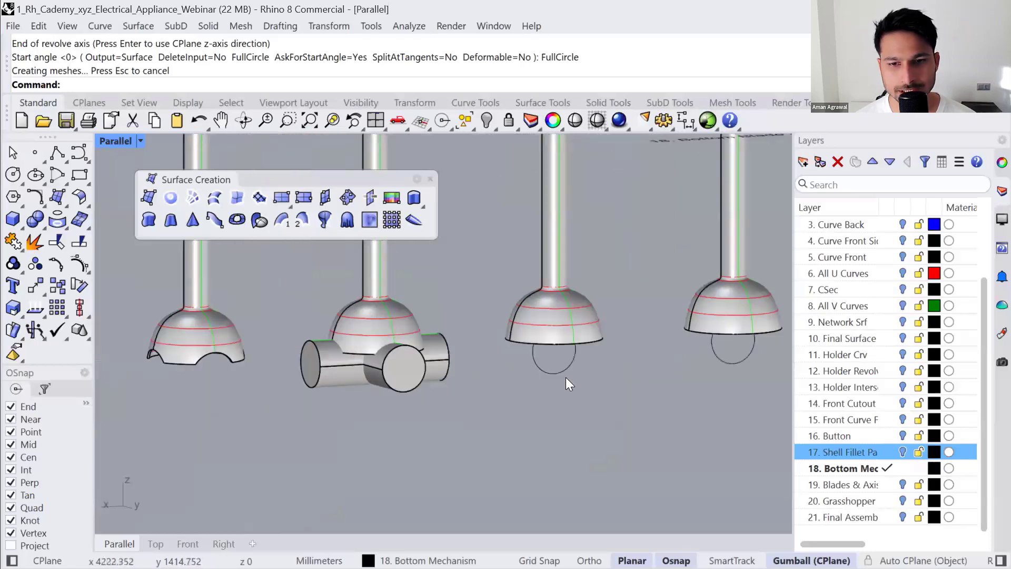
{"action": "left_click", "coordinate": [561, 375]}
{"action": "right_click_drag", "start_coordinate": [562, 389], "coordinate": [568, 439]}
{"action": "type", "text": "zs"}
{"action": "key", "text": "Return"}
{"action": "scroll", "coordinate": [560, 388], "scroll_direction": "down", "scroll_amount": 8}
{"action": "right_click_drag", "start_coordinate": [560, 388], "coordinate": [552, 396]}
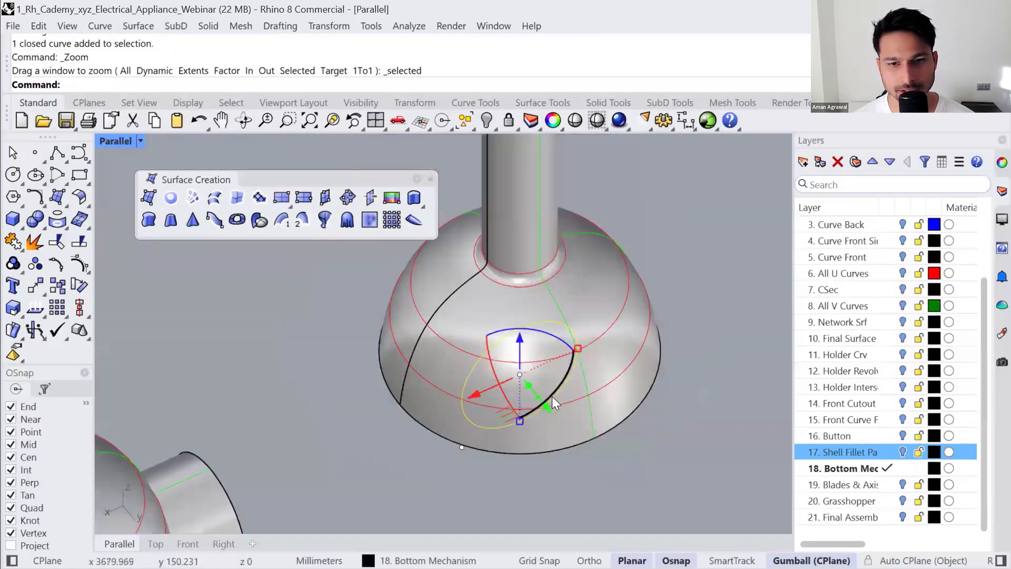
{"action": "scroll", "coordinate": [552, 396], "scroll_direction": "down", "scroll_amount": 2}
{"action": "left_click_drag", "start_coordinate": [540, 390], "coordinate": [672, 483]}
{"action": "key", "text": "Escape"}
- Try adding a perpendicular rotated copy of the cylinder around the shaft, then undo the copy and the extrusion
{"action": "left_click", "coordinate": [585, 440]}
{"action": "mouse_move", "coordinate": [551, 422]}
{"action": "left_mouse_down"}
{"action": "mouse_move", "coordinate": [498, 354]}
{"action": "mouse_move", "coordinate": [495, 389]}
{"action": "mouse_move", "coordinate": [555, 411]}
{"action": "left_mouse_up"}
{"action": "key", "text": "Escape"}
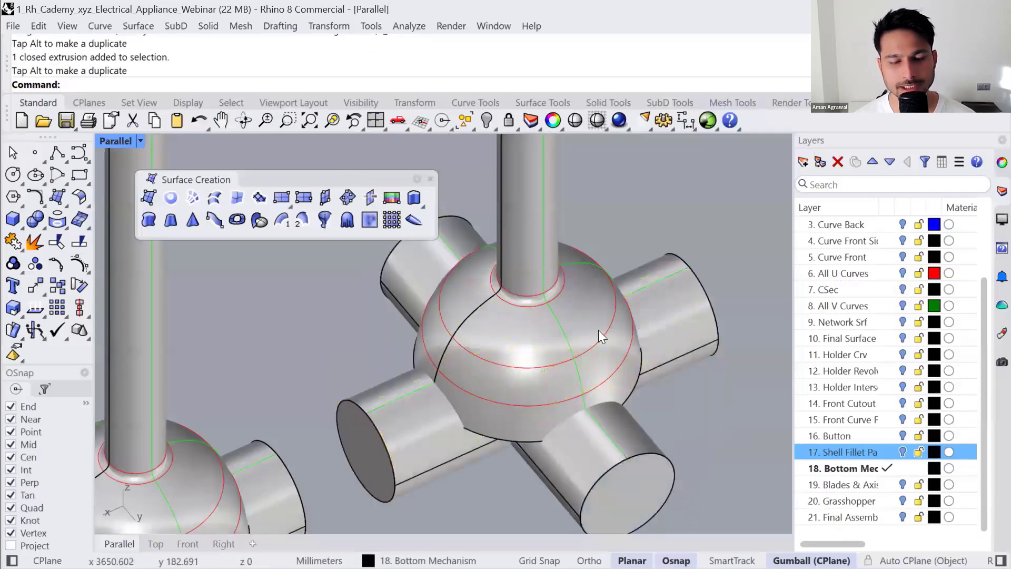
{"action": "scroll", "coordinate": [597, 336], "scroll_direction": "down", "scroll_amount": 4}
{"action": "right_click_drag", "start_coordinate": [598, 337], "coordinate": [653, 290], "text": "shift"}
{"action": "key", "text": "ctrl+z"}
{"action": "key", "text": "ctrl+z"}
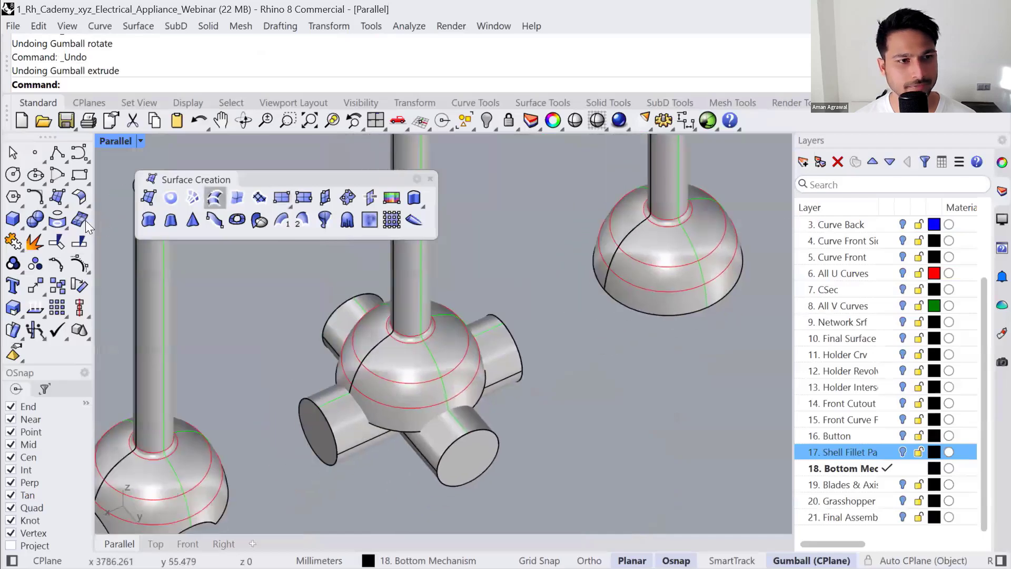
- Subtract the two crossing cylinders from the prepared bell with Boolean Difference to scallop its lower rim
{"action": "left_click", "coordinate": [40, 226]}
{"action": "left_click", "coordinate": [78, 229]}
{"action": "left_click", "coordinate": [391, 373]}
{"action": "key", "text": "Return"}
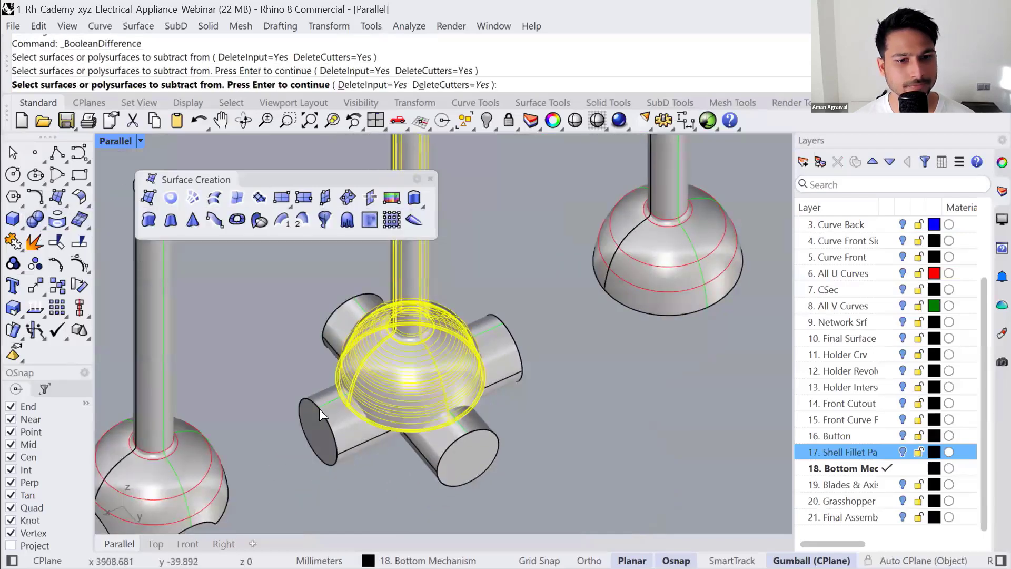
{"action": "left_click", "coordinate": [319, 410]}
{"action": "left_click", "coordinate": [326, 326]}
{"action": "key", "text": "Return"}
{"action": "right_click_drag", "start_coordinate": [384, 437], "coordinate": [627, 314], "text": "shift"}
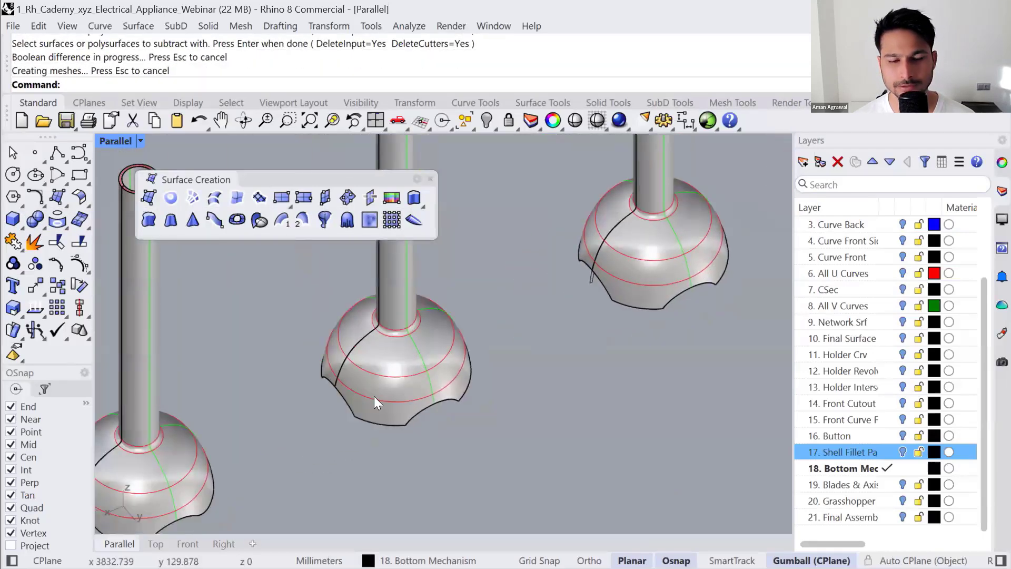
- Try filleting a scallop corner edge on the bell's lower rim with a radius of 10, and undo it
{"action": "left_click", "coordinate": [41, 227]}
{"action": "left_click_drag", "start_coordinate": [125, 211], "coordinate": [210, 251]}
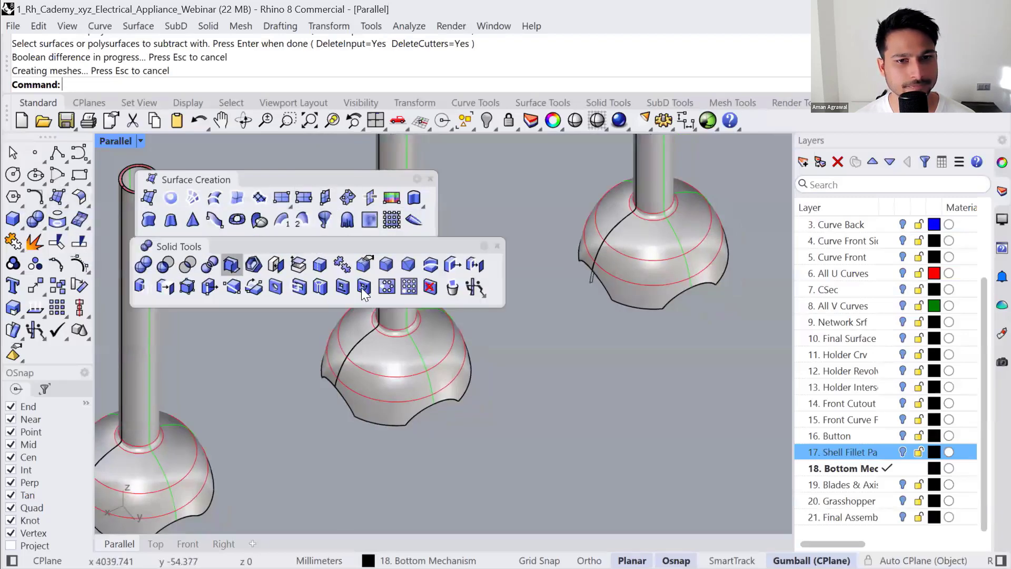
{"action": "left_click", "coordinate": [386, 266]}
{"action": "right_click_drag", "start_coordinate": [472, 377], "coordinate": [504, 425], "text": "shift"}
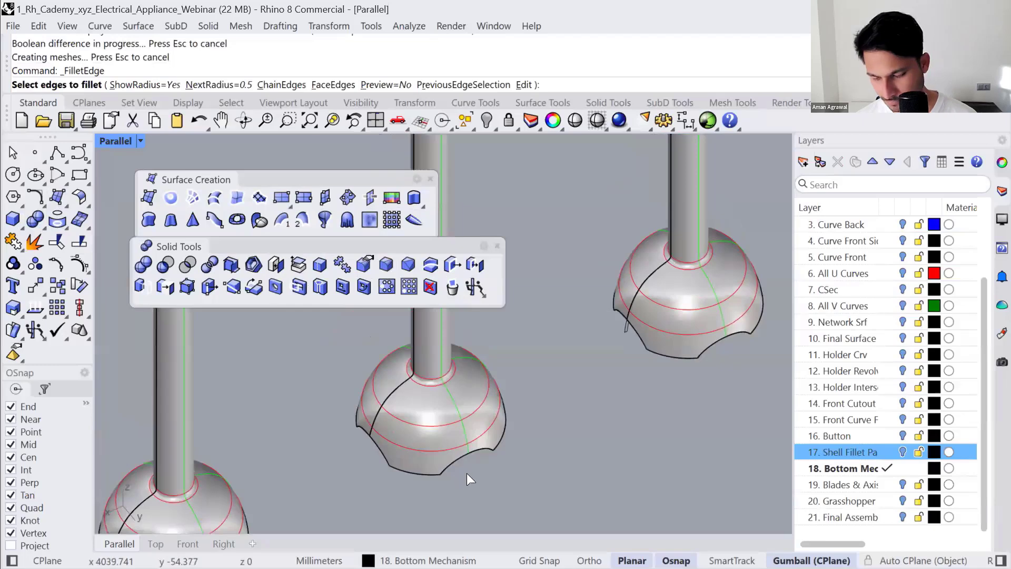
{"action": "left_click", "coordinate": [466, 445]}
{"action": "key", "text": "Return"}
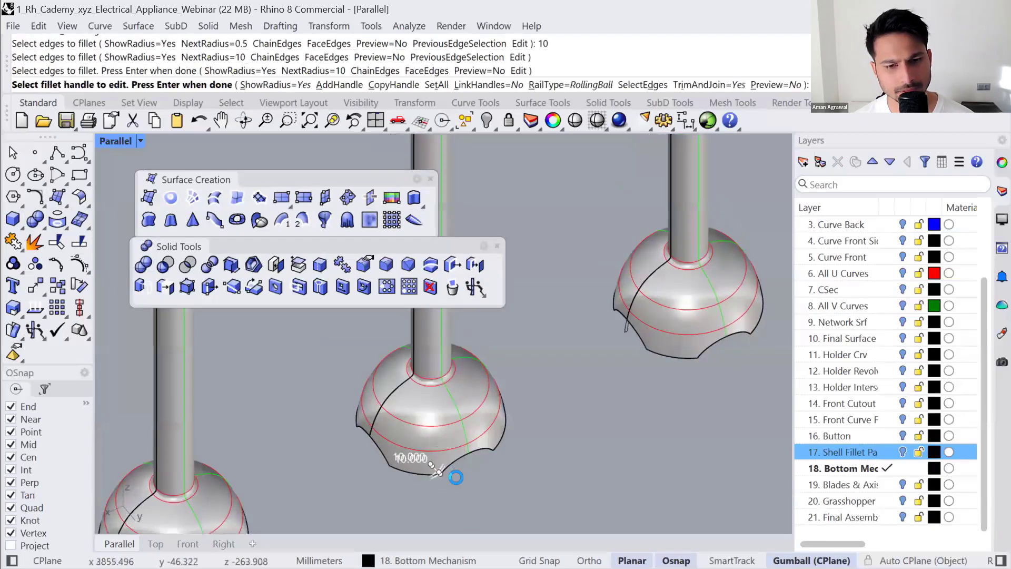
{"action": "key", "text": "Return"}
{"action": "key", "text": "ctrl+z"}
{"action": "left_click", "coordinate": [559, 464]}
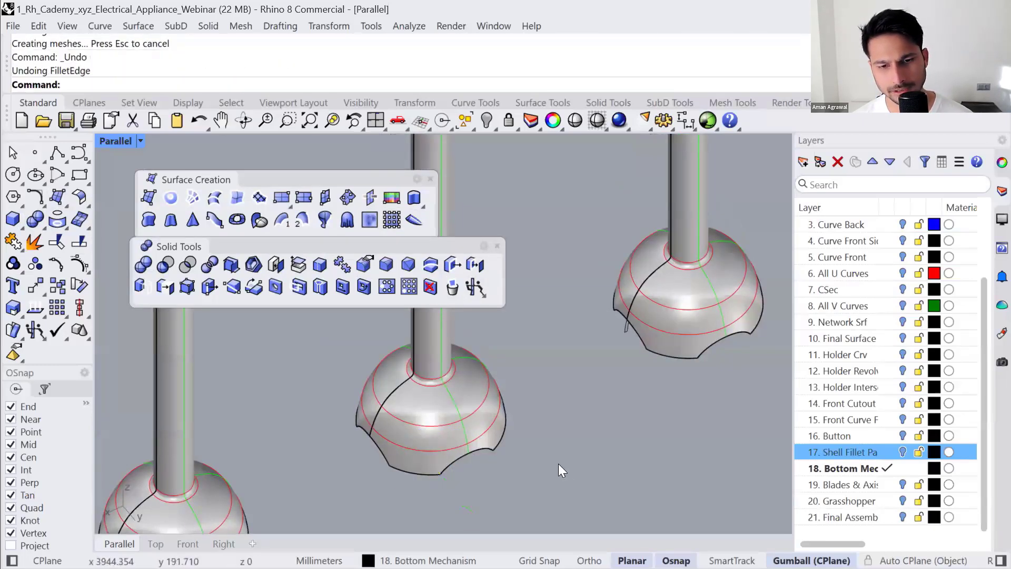
- Fillet the two corner edges of the bell's front rim lobe with a radius of 20
{"action": "right_click", "coordinate": [555, 463]}
{"action": "type", "text": "20"}
{"action": "key", "text": "Return"}
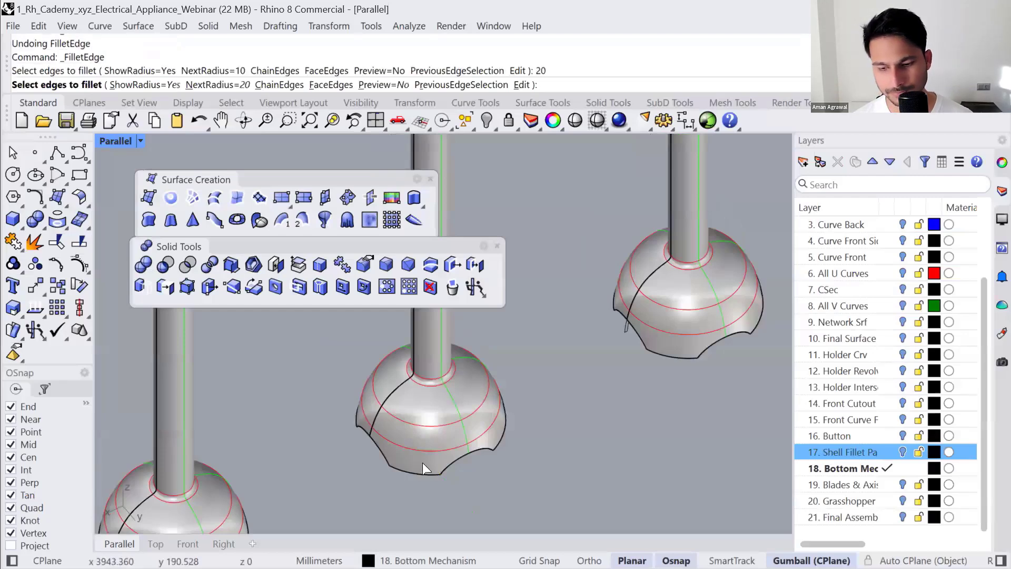
{"action": "left_click", "coordinate": [420, 479]}
{"action": "key", "text": "Return"}
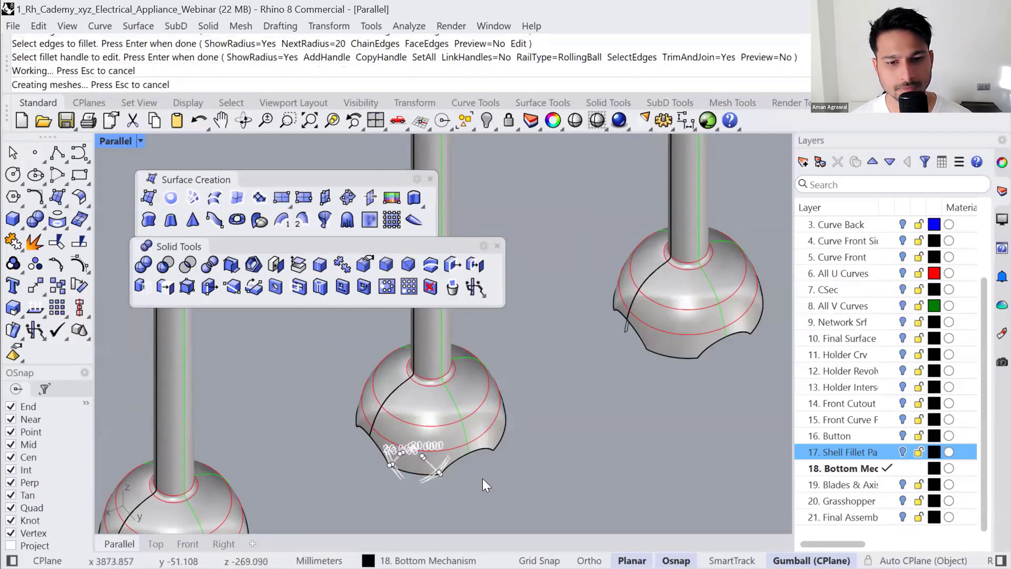
{"action": "key", "text": "Return"}
- Fillet the remaining scallop corner edges around the bell's rim with a radius of 20
{"action": "right_click", "coordinate": [487, 465]}
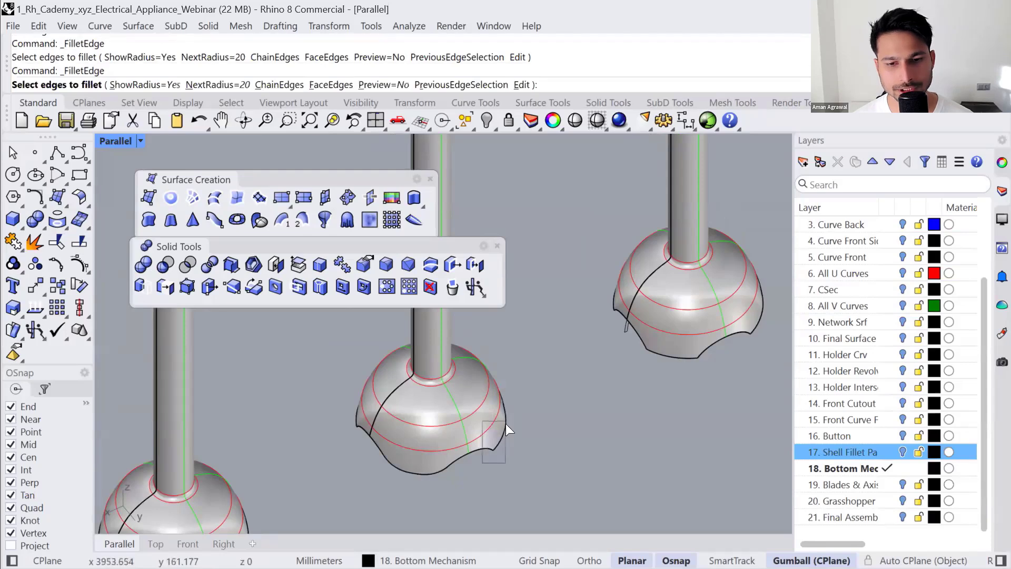
{"action": "left_click_drag", "start_coordinate": [506, 423], "coordinate": [508, 421]}
{"action": "right_click", "coordinate": [498, 441]}
{"action": "right_click", "coordinate": [497, 442]}
{"action": "right_click_drag", "start_coordinate": [495, 441], "coordinate": [405, 381]}
{"action": "right_click", "coordinate": [363, 343]}
{"action": "left_click", "coordinate": [365, 336]}
{"action": "left_click", "coordinate": [362, 315]}
{"action": "right_click", "coordinate": [367, 337]}
{"action": "right_click", "coordinate": [369, 377]}
{"action": "left_click", "coordinate": [404, 382]}
{"action": "right_click_drag", "start_coordinate": [548, 381], "coordinate": [510, 401]}
{"action": "key", "text": "Escape"}
- Subtract the two crossing curved slot extrusions from the next bell stage with Boolean Difference to cut its side openings
{"action": "scroll", "coordinate": [421, 409], "scroll_direction": "down", "scroll_amount": 2}
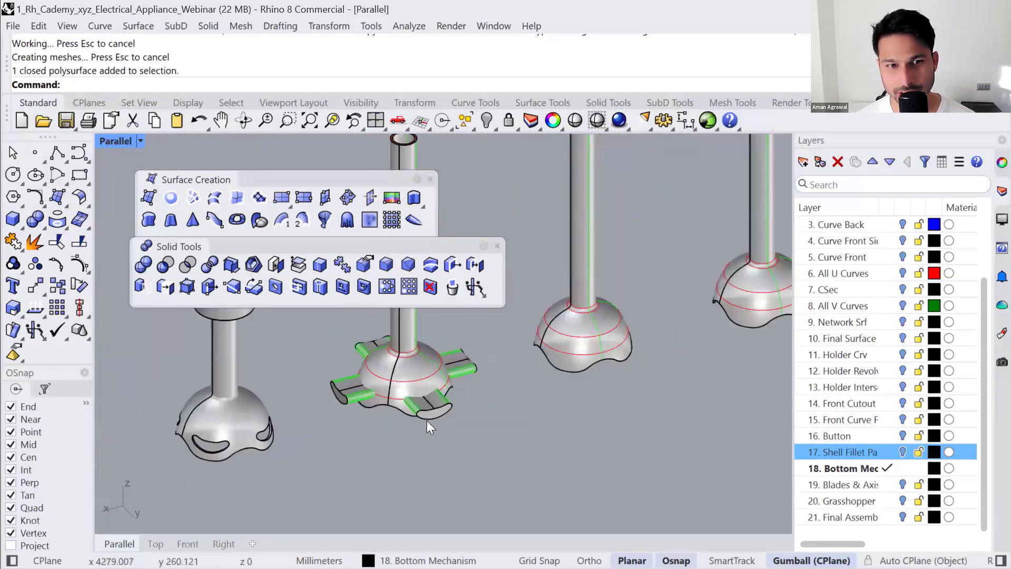
{"action": "left_click", "coordinate": [432, 407]}
{"action": "scroll", "coordinate": [432, 407], "scroll_direction": "up", "scroll_amount": 2}
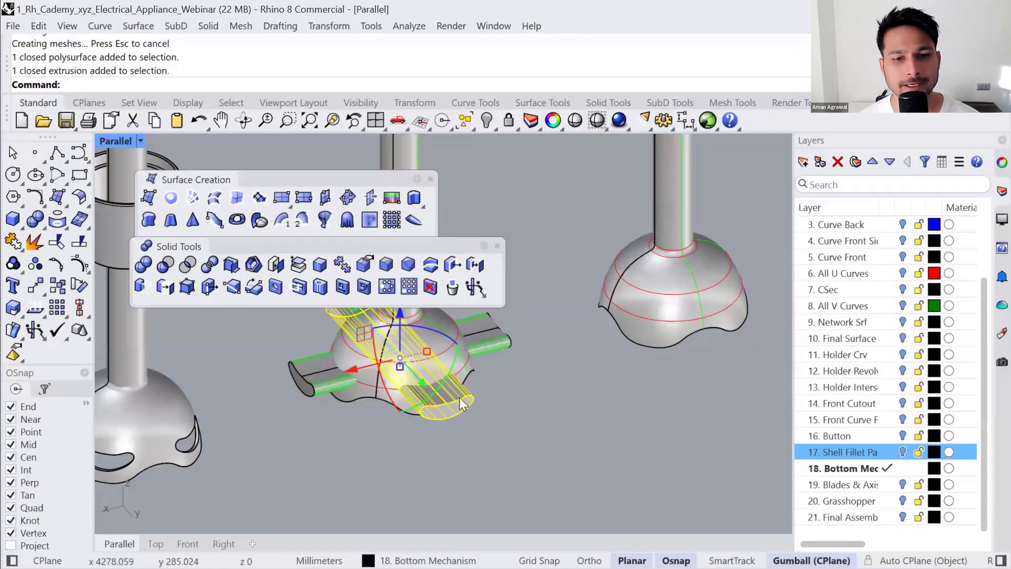
{"action": "key", "text": "Escape"}
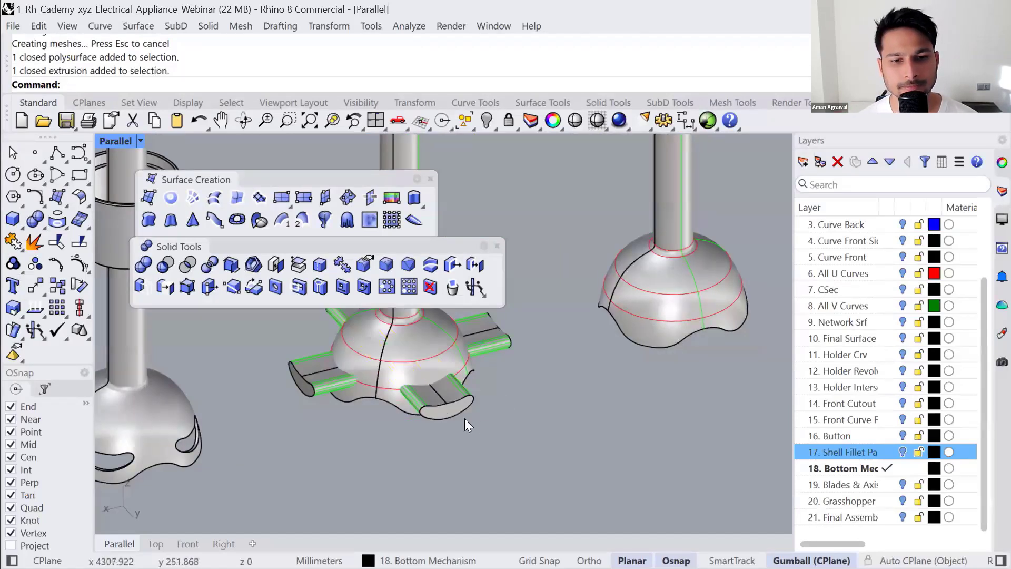
{"action": "left_click", "coordinate": [42, 227]}
{"action": "left_click", "coordinate": [81, 227]}
{"action": "left_click", "coordinate": [434, 392]}
{"action": "key", "text": "Return"}
{"action": "left_click", "coordinate": [338, 378]}
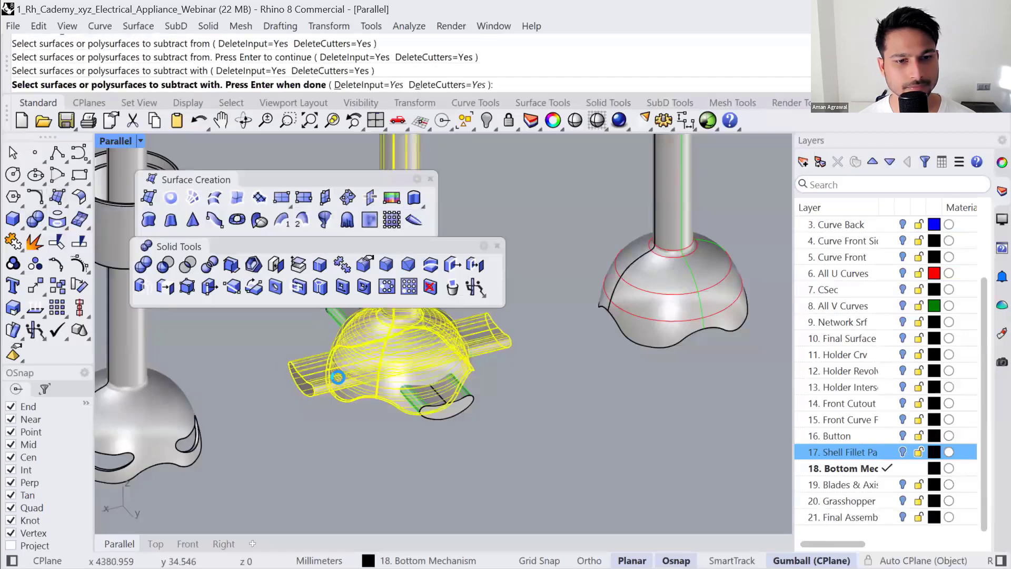
{"action": "key", "text": "Return"}
{"action": "left_click", "coordinate": [411, 355]}
{"action": "key", "text": "Return"}
{"action": "left_click", "coordinate": [438, 412]}
{"action": "key", "text": "Return"}
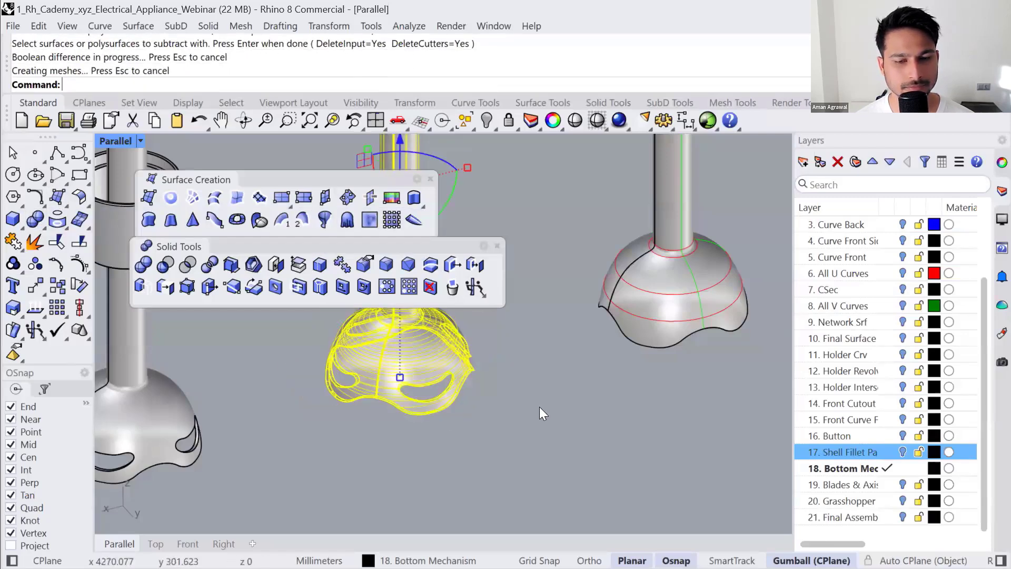
- Select the slotted bell and shaft and turn off their surface isocurve display
{"action": "left_click", "coordinate": [539, 407]}
{"action": "scroll", "coordinate": [539, 406], "scroll_direction": "down", "scroll_amount": 6}
{"action": "right_click_drag", "start_coordinate": [432, 421], "coordinate": [509, 471], "text": "shift"}
{"action": "left_click_drag", "start_coordinate": [558, 417], "coordinate": [496, 420]}
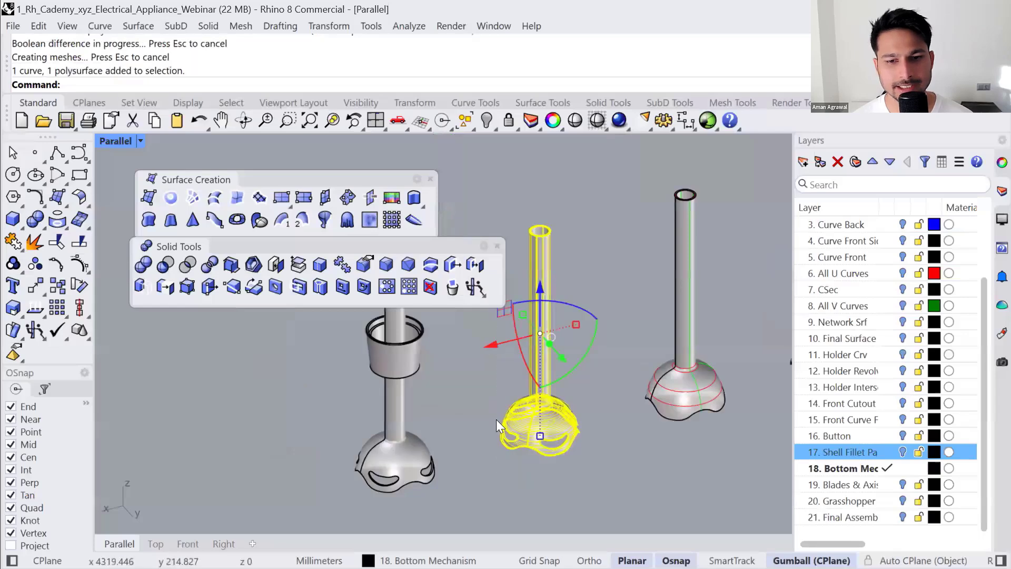
{"action": "left_click", "coordinate": [497, 246]}
{"action": "left_click_drag", "start_coordinate": [364, 177], "coordinate": [337, 169]}
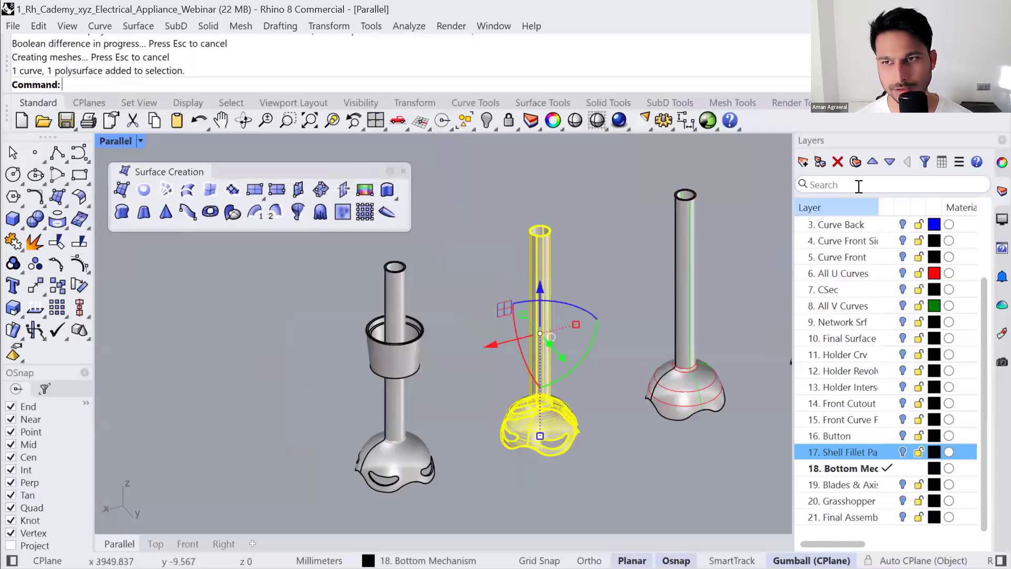
{"action": "left_click", "coordinate": [1001, 163]}
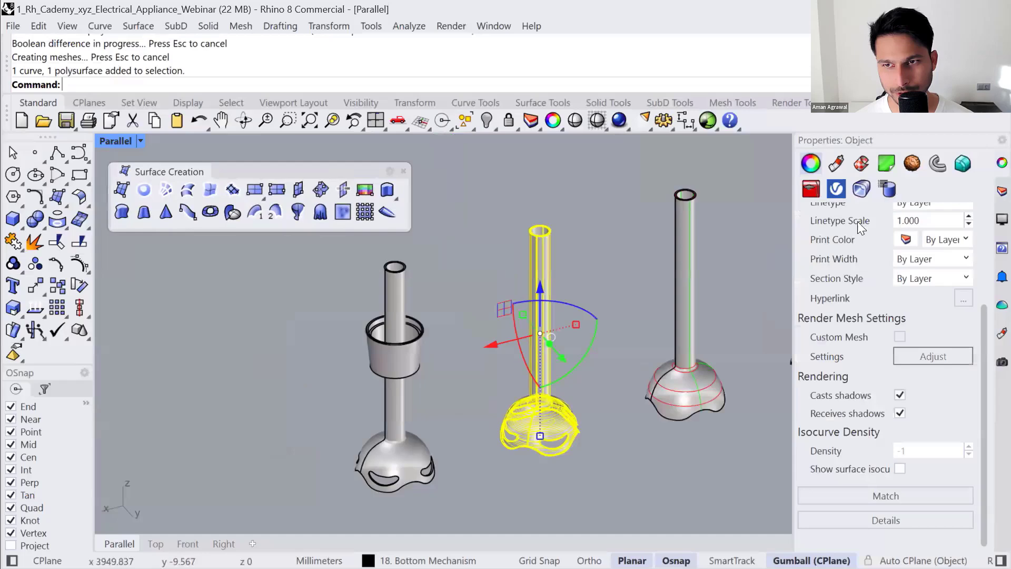
{"action": "left_click", "coordinate": [901, 467]}
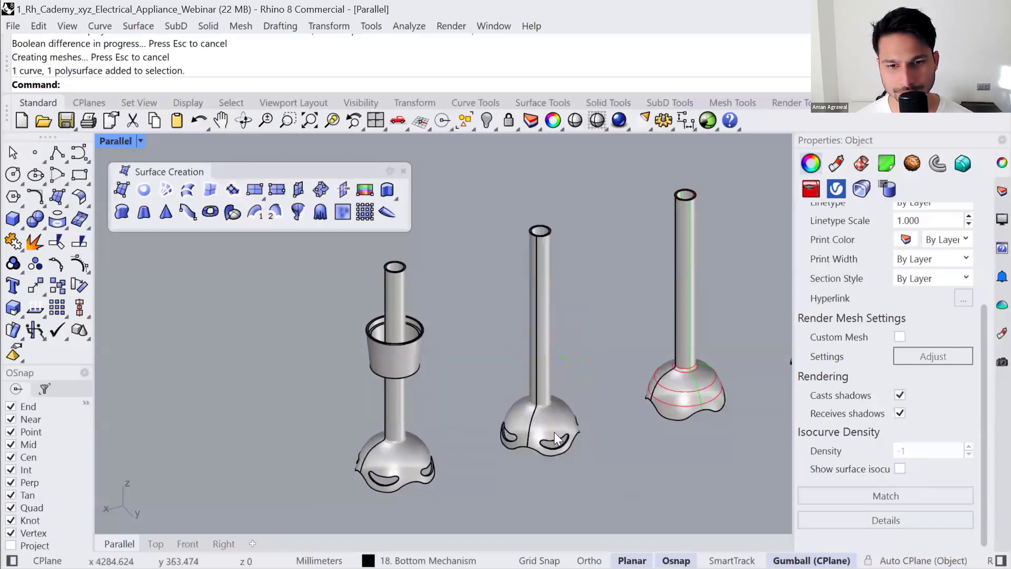
- Examine the slotted bell up close and the row of bell-and-shaft stages beside it
{"action": "left_click", "coordinate": [559, 419]}
{"action": "type", "text": "zs"}
{"action": "key", "text": "Return"}
{"action": "key", "text": "Escape"}
{"action": "right_click_drag", "start_coordinate": [516, 423], "coordinate": [537, 463]}
{"action": "scroll", "coordinate": [543, 417], "scroll_direction": "down", "scroll_amount": 4}
{"action": "left_click", "coordinate": [362, 375]}
{"action": "left_click", "coordinate": [430, 440]}
{"action": "scroll", "coordinate": [350, 368], "scroll_direction": "down", "scroll_amount": 8}
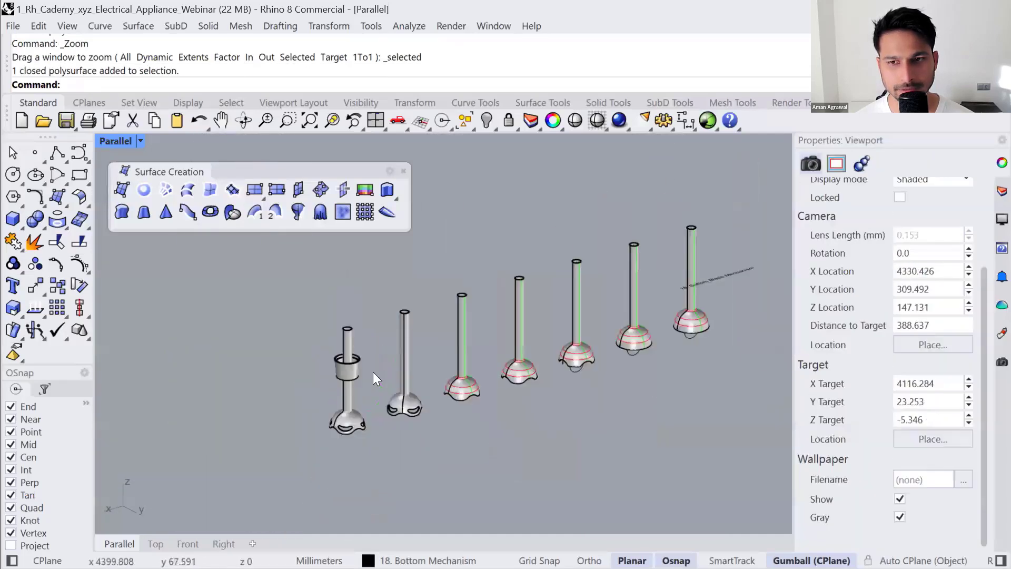
- Try moving the collar freely along the row of shafts and undo the moves
{"action": "left_click", "coordinate": [354, 369]}
{"action": "left_click_drag", "start_coordinate": [302, 382], "coordinate": [345, 404]}
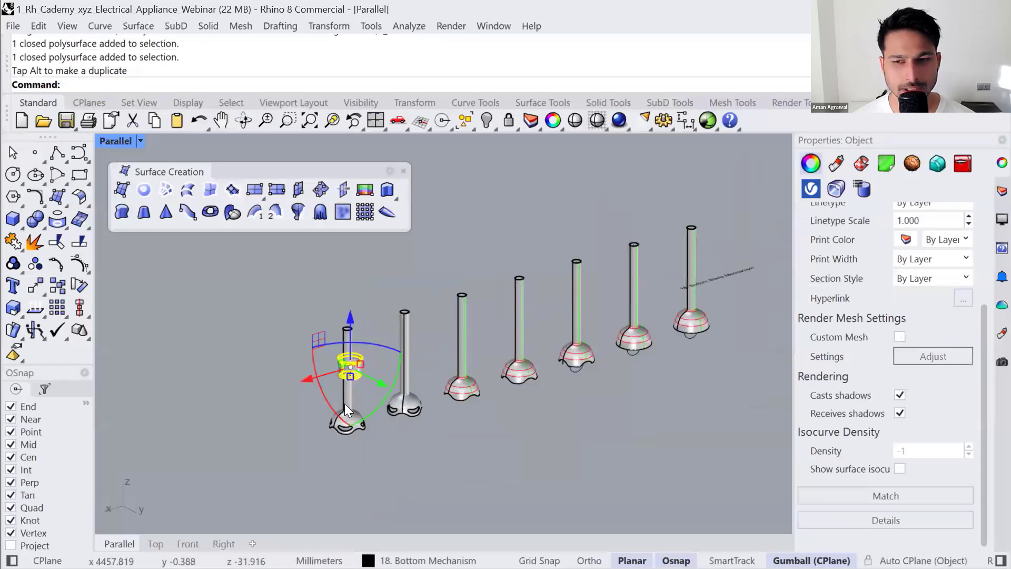
{"action": "key", "text": "ctrl+z"}
{"action": "left_click", "coordinate": [451, 441]}
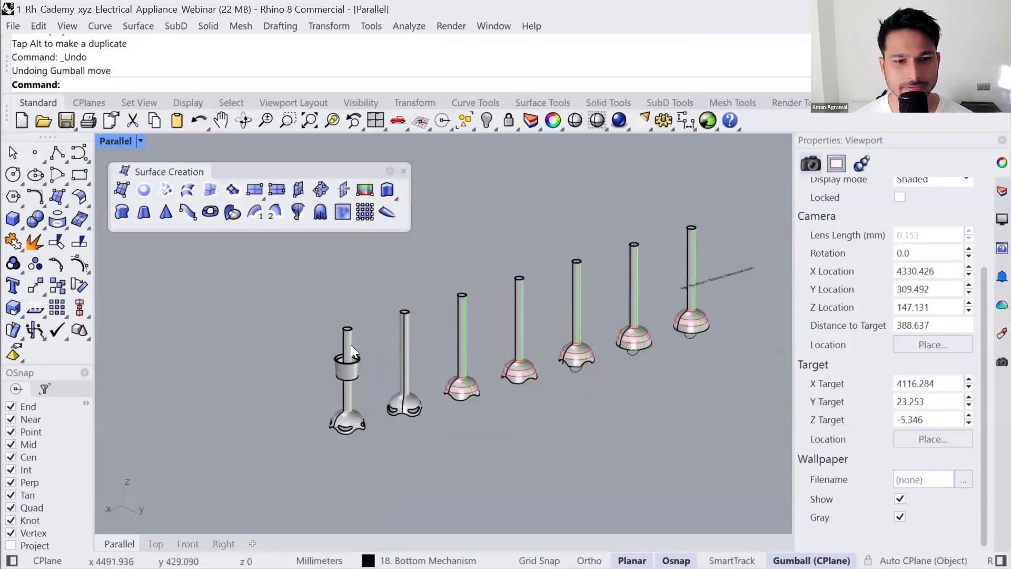
{"action": "left_click", "coordinate": [342, 376]}
{"action": "left_click_drag", "start_coordinate": [302, 379], "coordinate": [691, 276]}
{"action": "key", "text": "ctrl+z"}
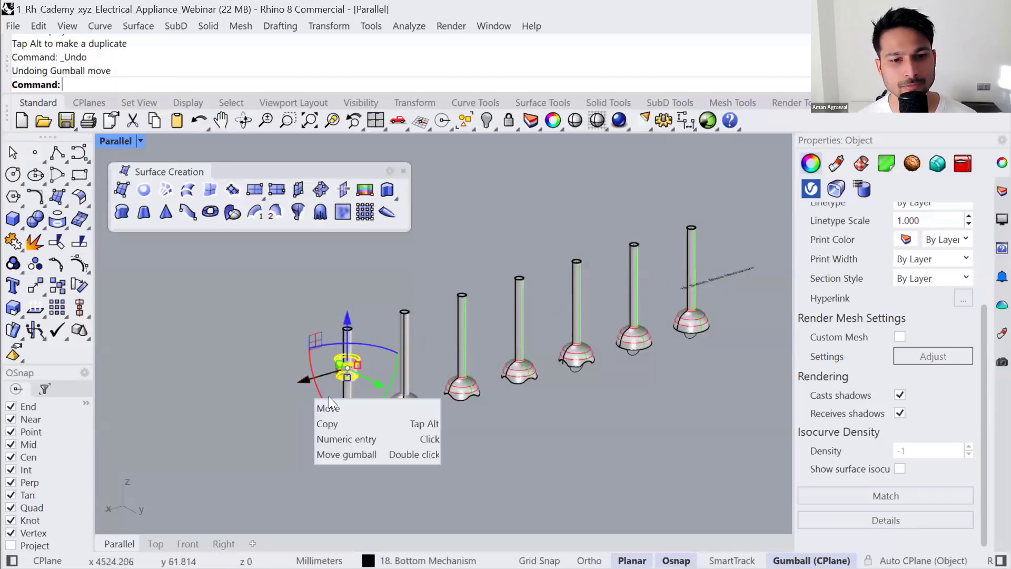
- Try moving the collar by -50 along X toward the second shaft and undo the trial moves
{"action": "left_click", "coordinate": [301, 381]}
{"action": "type", "text": "-50"}
{"action": "key", "text": "Return"}
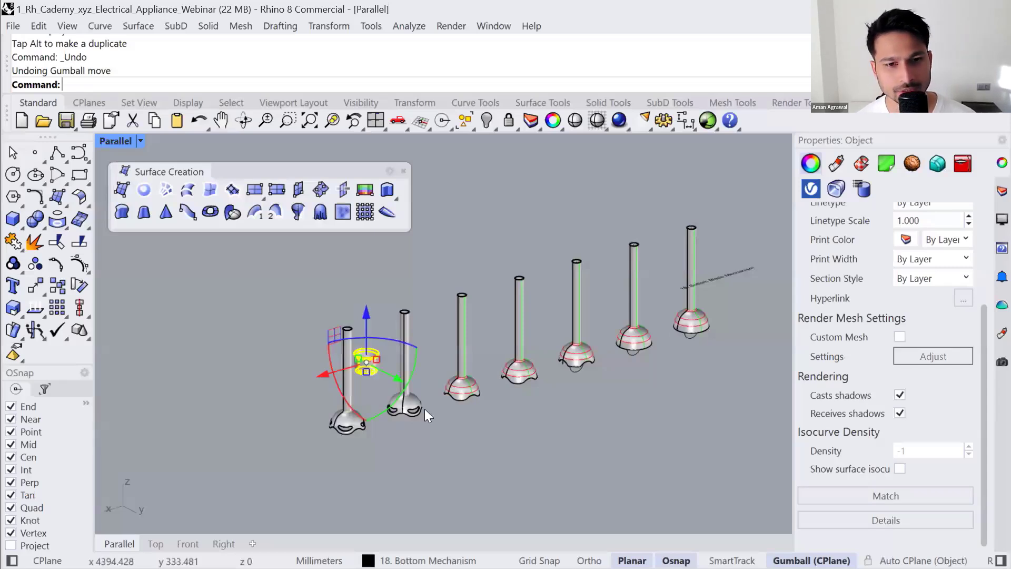
{"action": "key", "text": "ctrl+z"}
{"action": "left_click_drag", "start_coordinate": [302, 381], "coordinate": [363, 387]}
{"action": "key", "text": "ctrl+z"}
- Move the collar along X in steps of -150 onto the neighbouring shafts and return it to the first shaft
{"action": "left_click", "coordinate": [301, 381]}
{"action": "type", "text": "-1"}
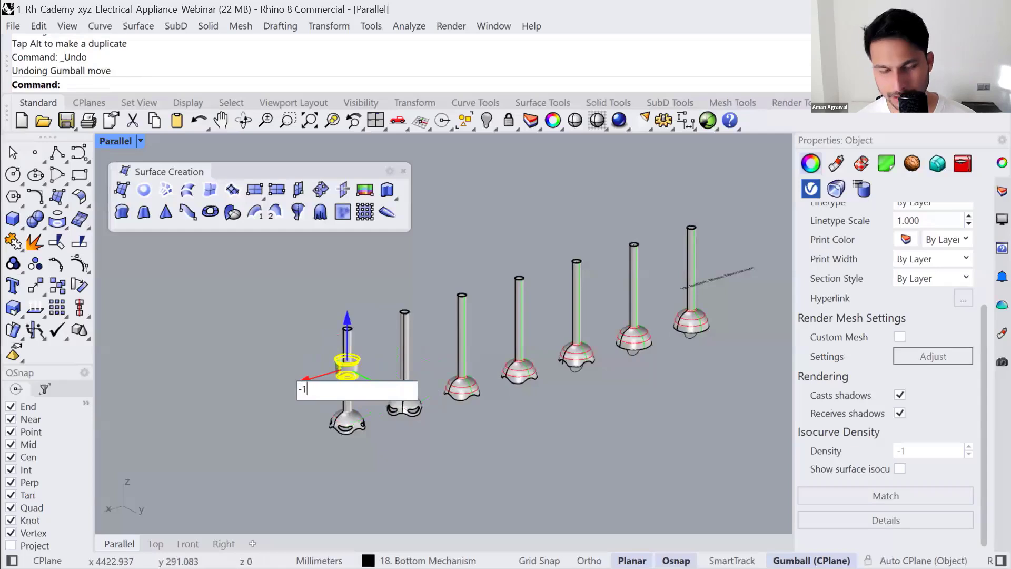
{"action": "type", "text": "50"}
{"action": "key", "text": "Return"}
{"action": "left_click", "coordinate": [369, 362]}
{"action": "key", "text": "Return"}
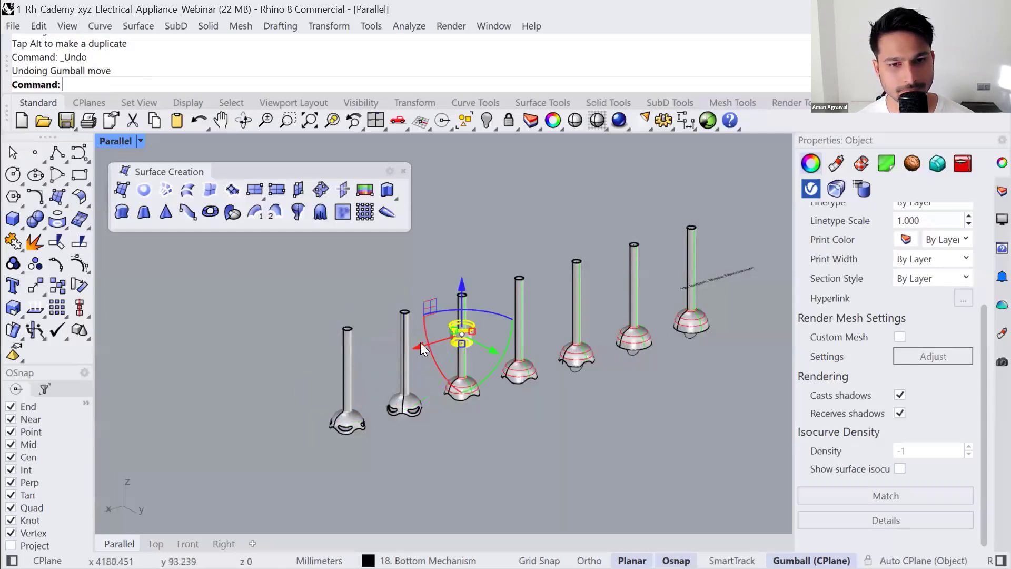
{"action": "left_click", "coordinate": [420, 343]}
{"action": "type", "text": "30"}
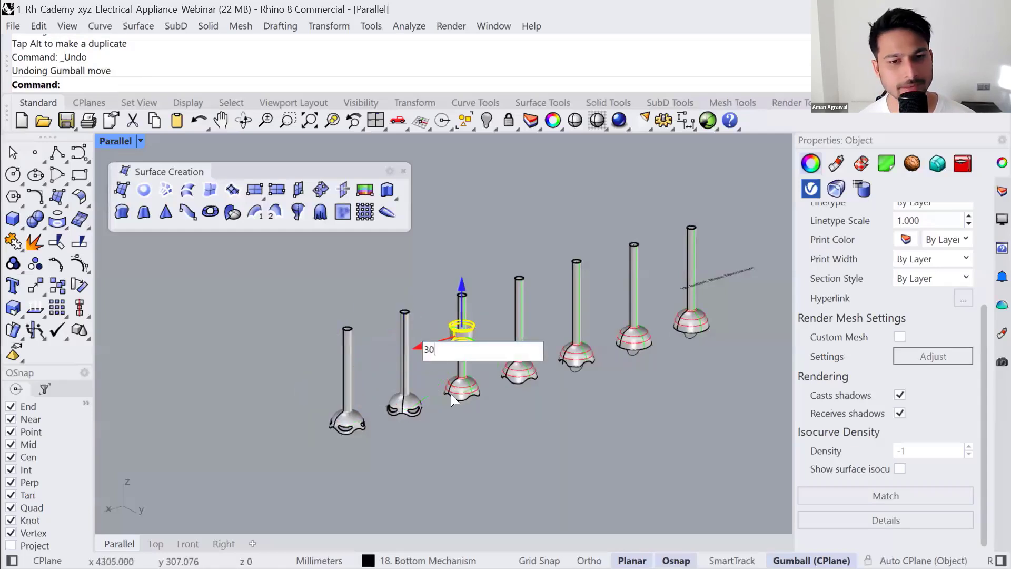
{"action": "key", "text": "Return"}
{"action": "left_click", "coordinate": [487, 451]}
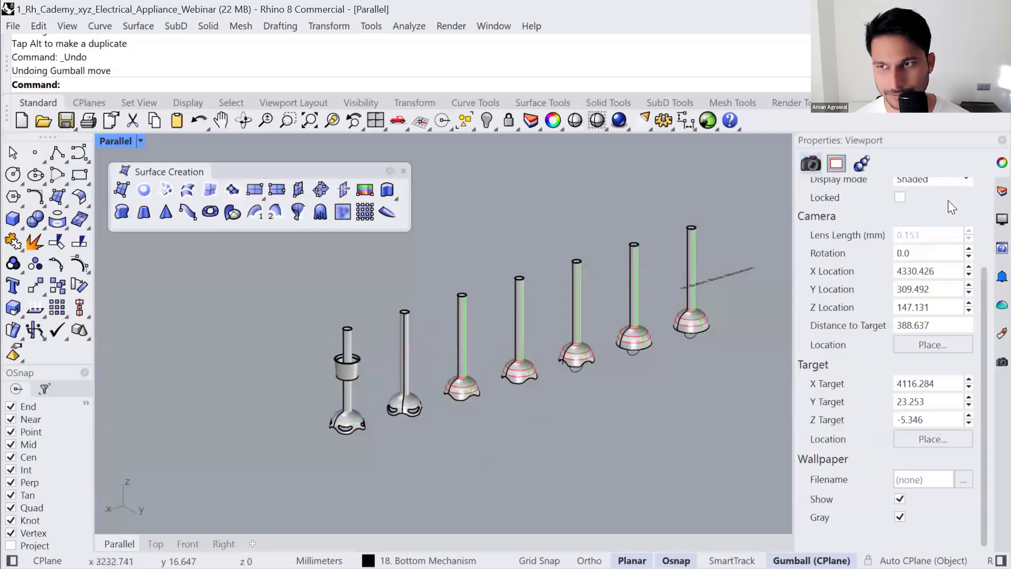
- Make the 19. Blades & Axis layer current and hide the 18. Bottom Mechanism layer
{"action": "left_click", "coordinate": [1001, 191]}
{"action": "left_click", "coordinate": [886, 485]}
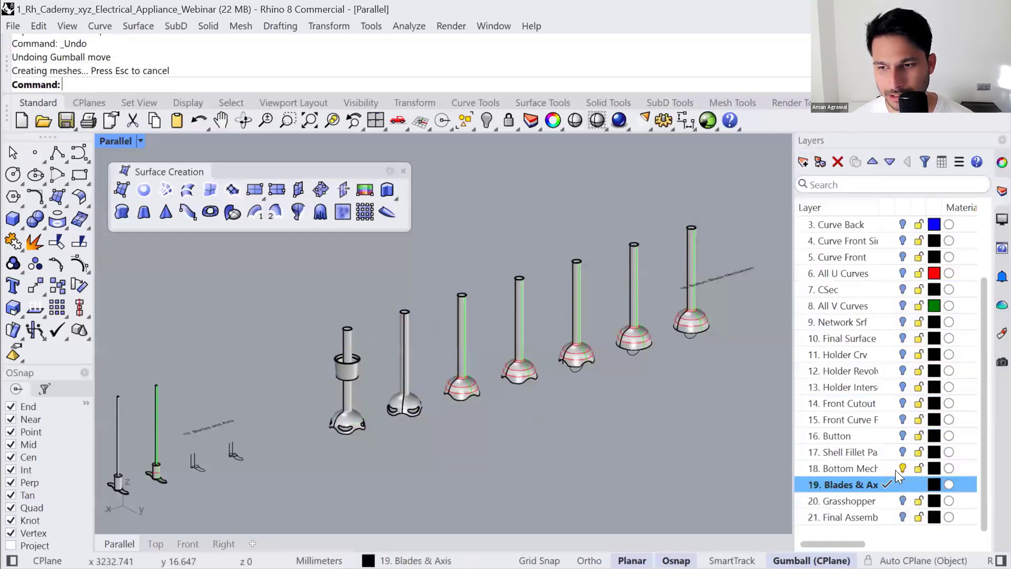
{"action": "left_click", "coordinate": [903, 469]}
{"action": "right_click_drag", "start_coordinate": [467, 424], "coordinate": [657, 354], "text": "shift"}
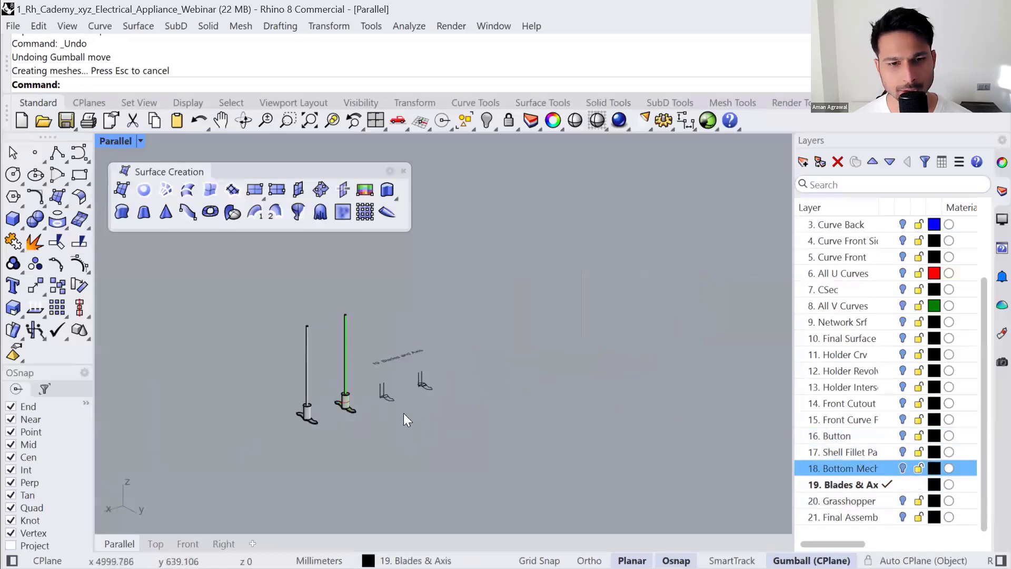
{"action": "left_click_drag", "start_coordinate": [486, 419], "coordinate": [285, 391]}
{"action": "left_click", "coordinate": [451, 452]}
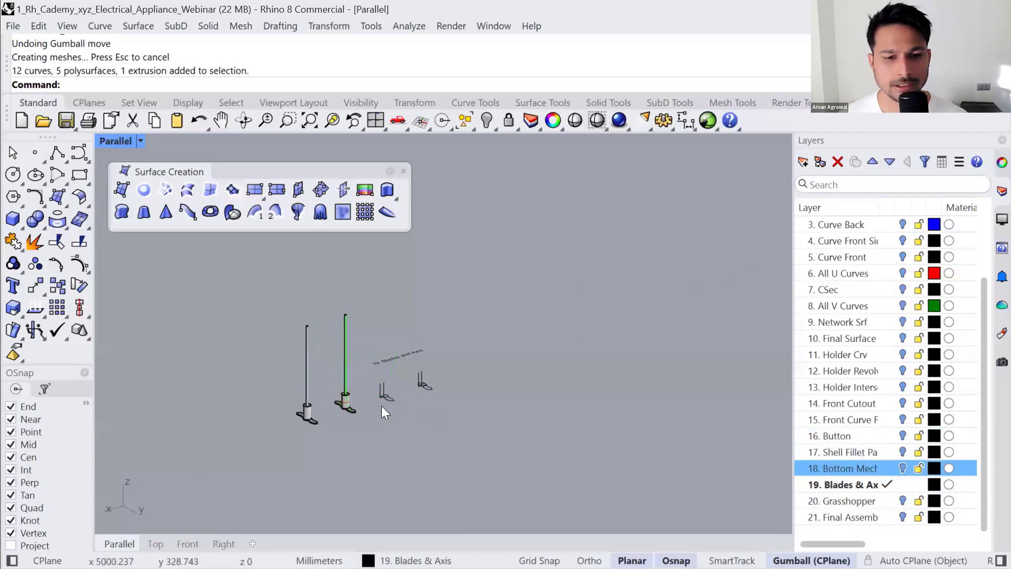
- Examine the first blade stage's circle, base outline and curved blade outline
{"action": "scroll", "coordinate": [381, 406], "scroll_direction": "up", "scroll_amount": 6}
{"action": "right_click_drag", "start_coordinate": [382, 378], "coordinate": [423, 409], "text": "shift"}
{"action": "scroll", "coordinate": [515, 397], "scroll_direction": "up", "scroll_amount": 14}
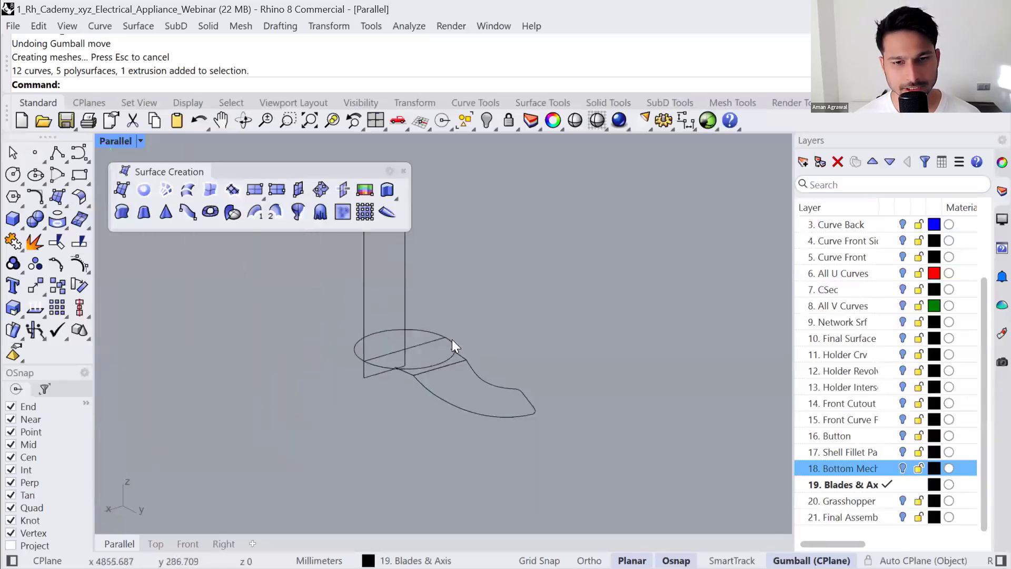
{"action": "left_click", "coordinate": [454, 342]}
{"action": "left_click", "coordinate": [447, 329]}
{"action": "scroll", "coordinate": [448, 330], "scroll_direction": "up", "scroll_amount": 6}
{"action": "left_click", "coordinate": [457, 372]}
{"action": "left_click", "coordinate": [494, 403]}
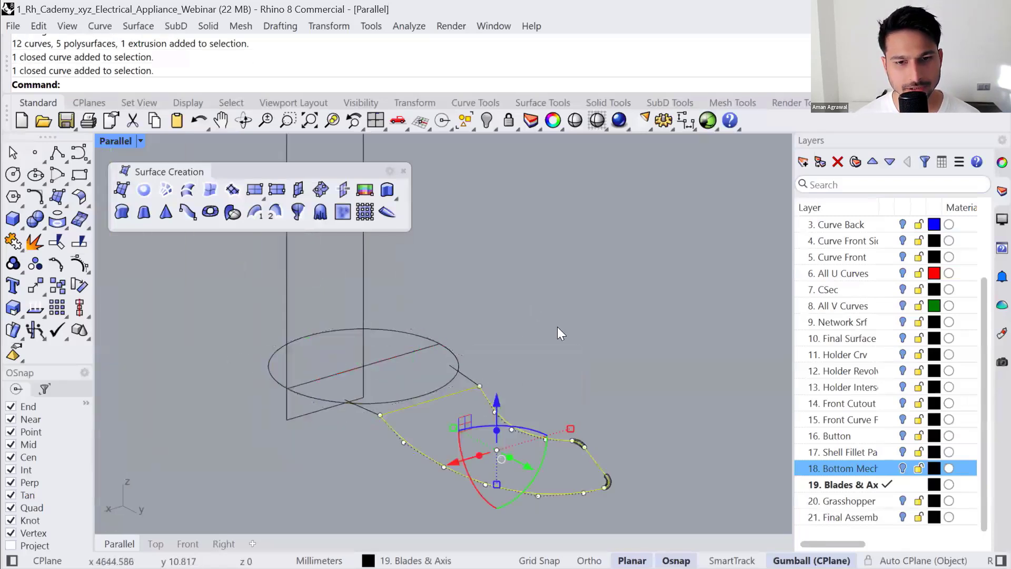
{"action": "left_click", "coordinate": [560, 329]}
- Fill the base and blade outline curves of the second blade stage with planar surfaces
{"action": "scroll", "coordinate": [556, 362], "scroll_direction": "down", "scroll_amount": 20}
{"action": "scroll", "coordinate": [529, 331], "scroll_direction": "up", "scroll_amount": 14}
{"action": "right_click_drag", "start_coordinate": [528, 331], "coordinate": [694, 270], "text": "shift"}
{"action": "left_click", "coordinate": [391, 416]}
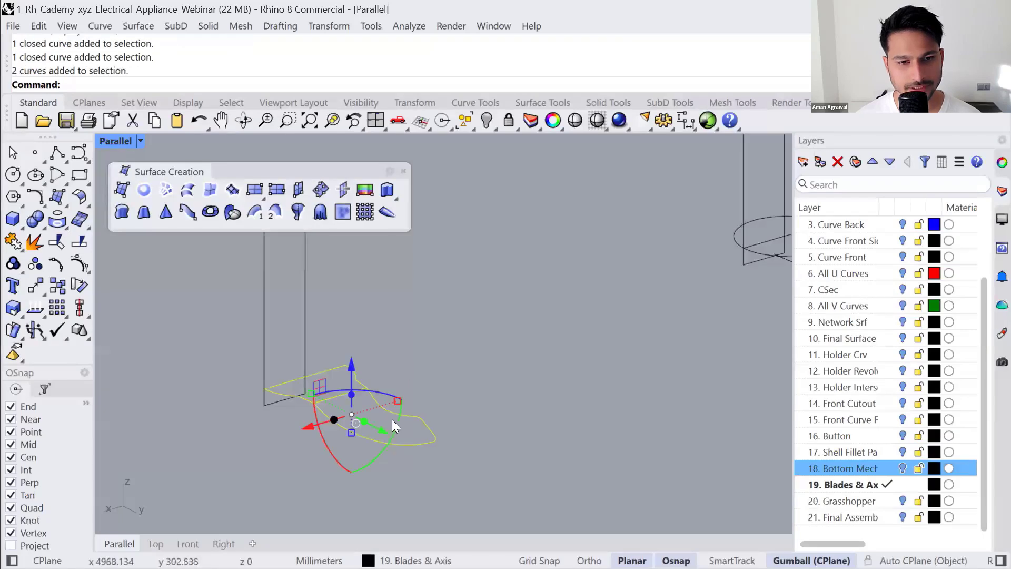
{"action": "right_click_drag", "start_coordinate": [360, 442], "coordinate": [577, 351], "text": "shift"}
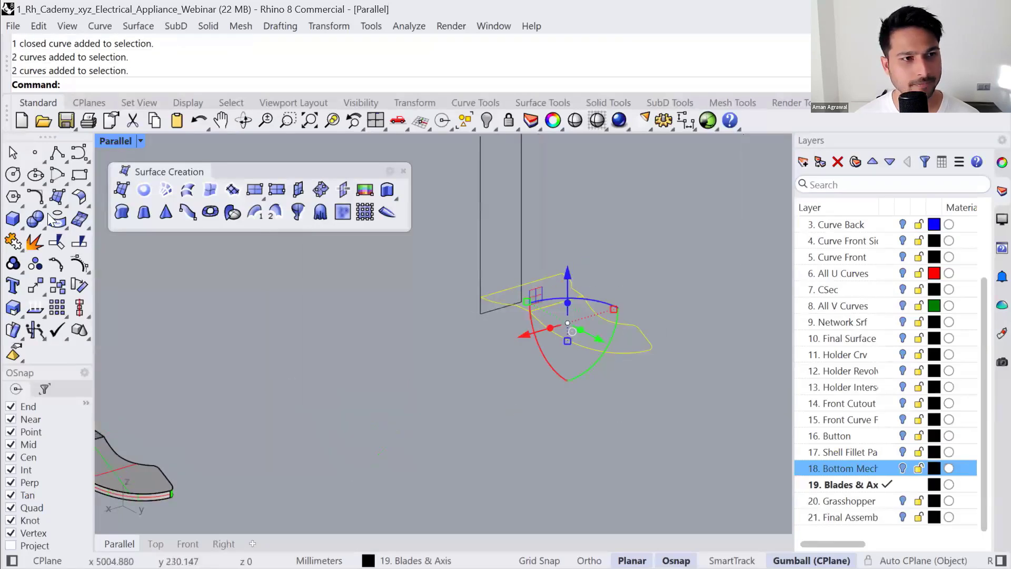
{"action": "left_click", "coordinate": [143, 190]}
- Extrude the base and blade surfaces together along Z into thin solids with the gumball
{"action": "left_click", "coordinate": [550, 311]}
{"action": "left_click", "coordinate": [576, 304]}
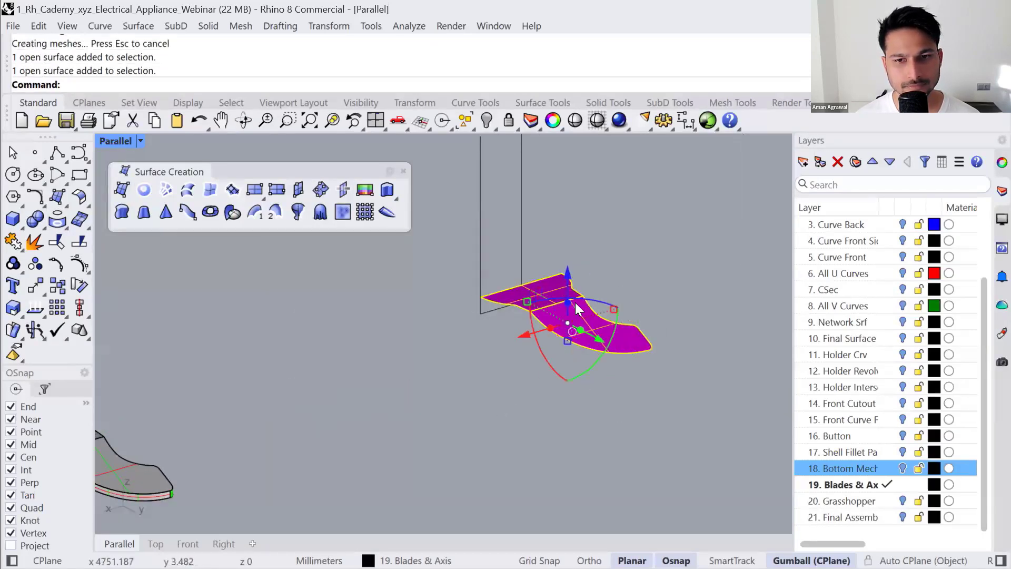
{"action": "left_click_drag", "start_coordinate": [567, 303], "coordinate": [568, 292]}
{"action": "scroll", "coordinate": [620, 296], "scroll_direction": "down", "scroll_amount": 6}
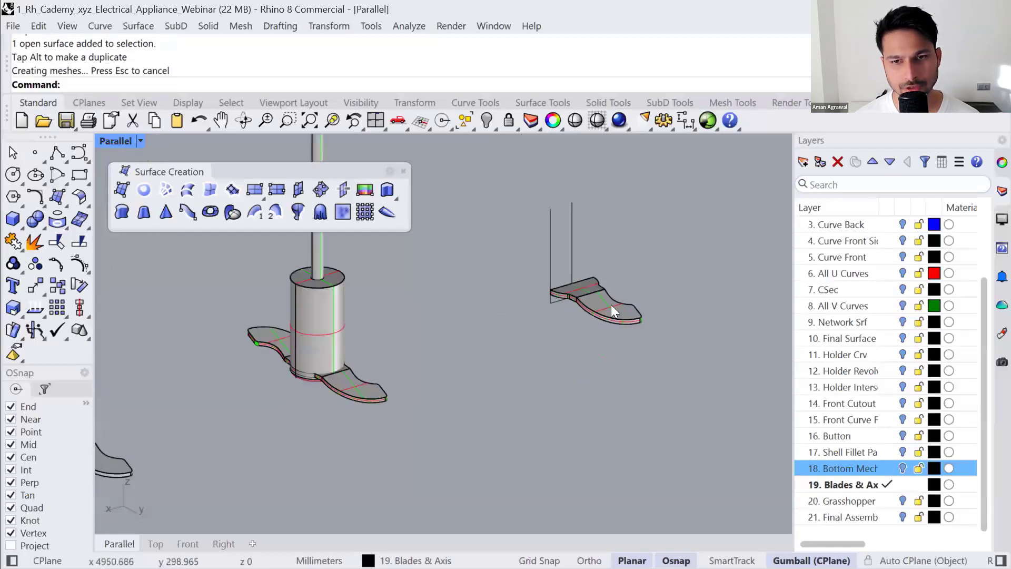
{"action": "scroll", "coordinate": [607, 304], "scroll_direction": "up", "scroll_amount": 8}
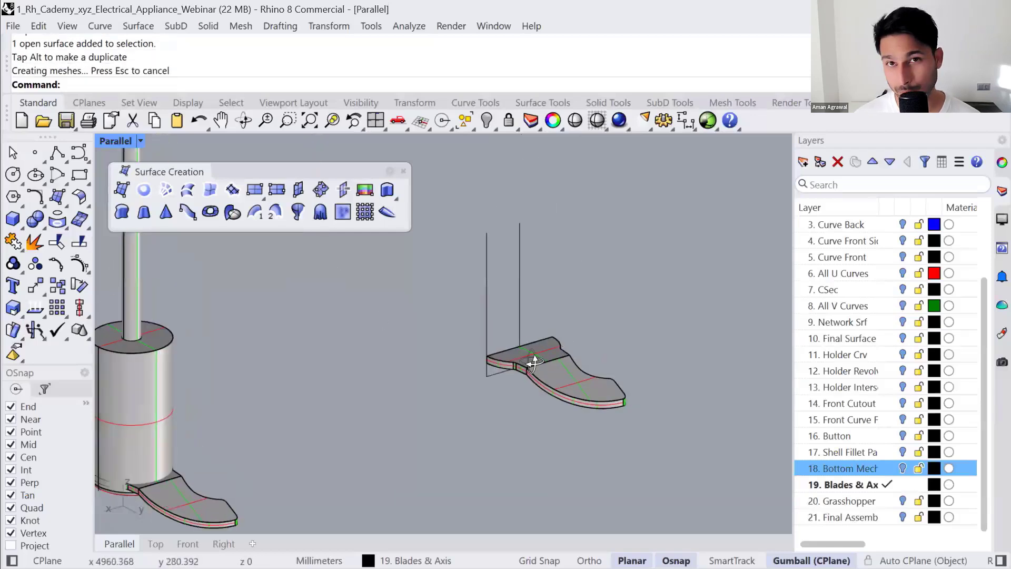
{"action": "scroll", "coordinate": [467, 331], "scroll_direction": "down", "scroll_amount": 5}
- Try mirroring the base and blade solids across the base's straight edge and undo the mirror
{"action": "left_click", "coordinate": [467, 430]}
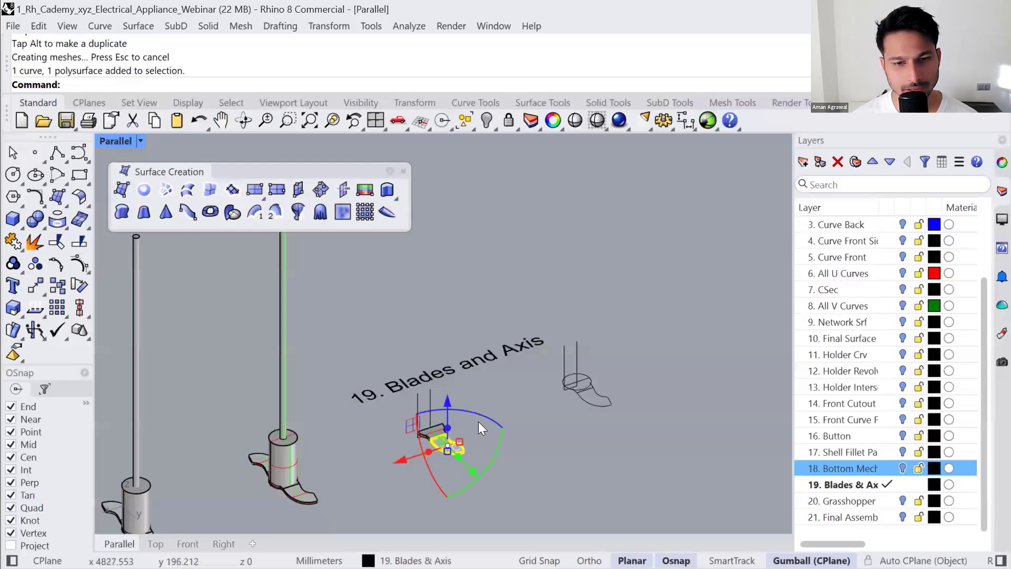
{"action": "key", "text": "ctrl+alt+e"}
{"action": "left_click", "coordinate": [381, 447]}
{"action": "right_click_drag", "start_coordinate": [380, 441], "coordinate": [380, 368]}
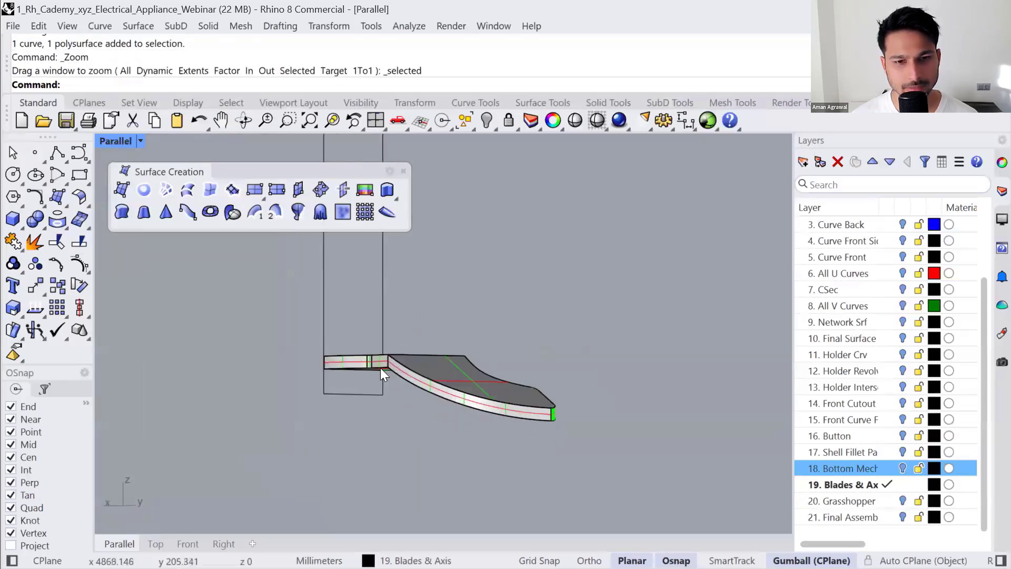
{"action": "right_click_drag", "start_coordinate": [413, 428], "coordinate": [418, 487]}
{"action": "left_click", "coordinate": [425, 398]}
{"action": "left_click", "coordinate": [410, 332], "text": "shift"}
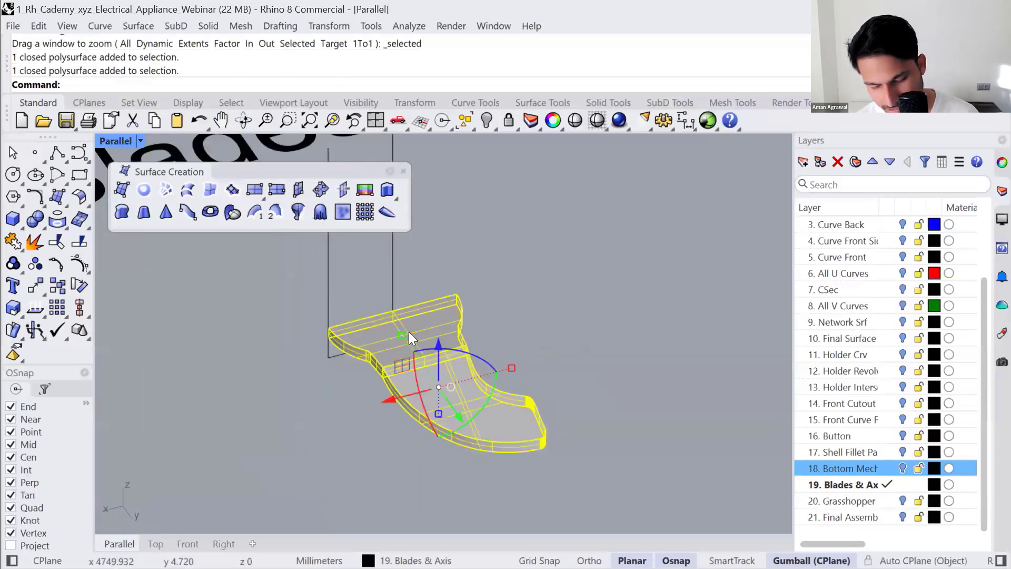
{"action": "type", "text": "Mirror"}
{"action": "key", "text": "Return"}
{"action": "left_click", "coordinate": [406, 303]}
{"action": "left_click", "coordinate": [441, 299]}
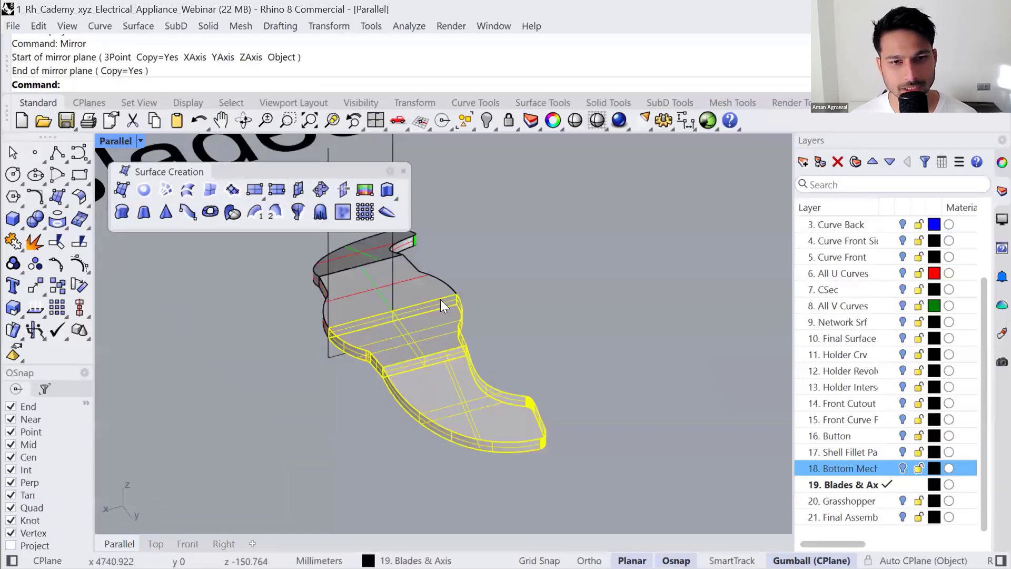
{"action": "key", "text": "ctrl+z"}
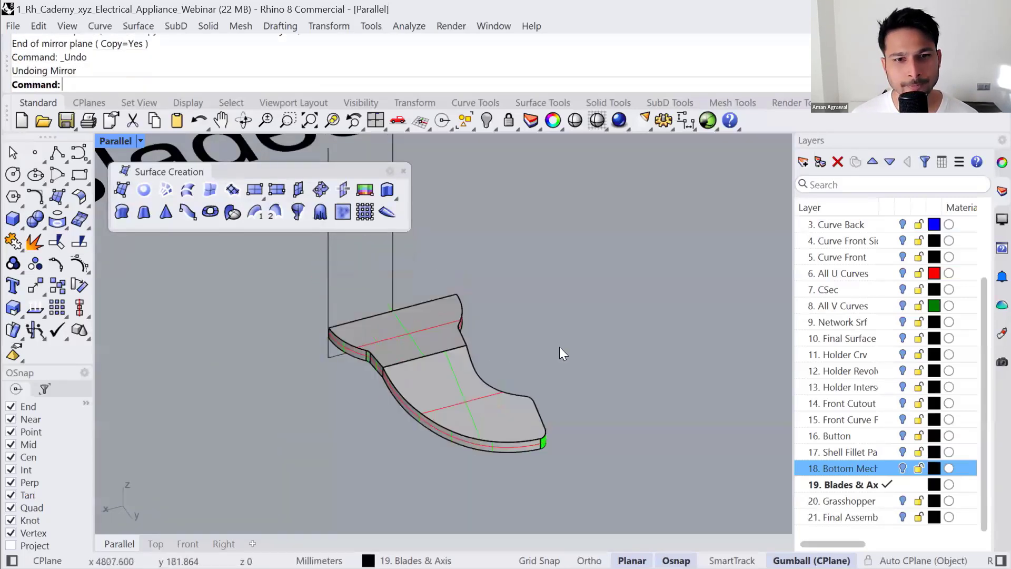
- Try mirroring the base and blade solids about a line beside the base and undo it
{"action": "left_click", "coordinate": [427, 327]}
{"action": "left_click", "coordinate": [415, 413], "text": "shift"}
{"action": "right_click", "coordinate": [309, 405]}
{"action": "left_click", "coordinate": [305, 351]}
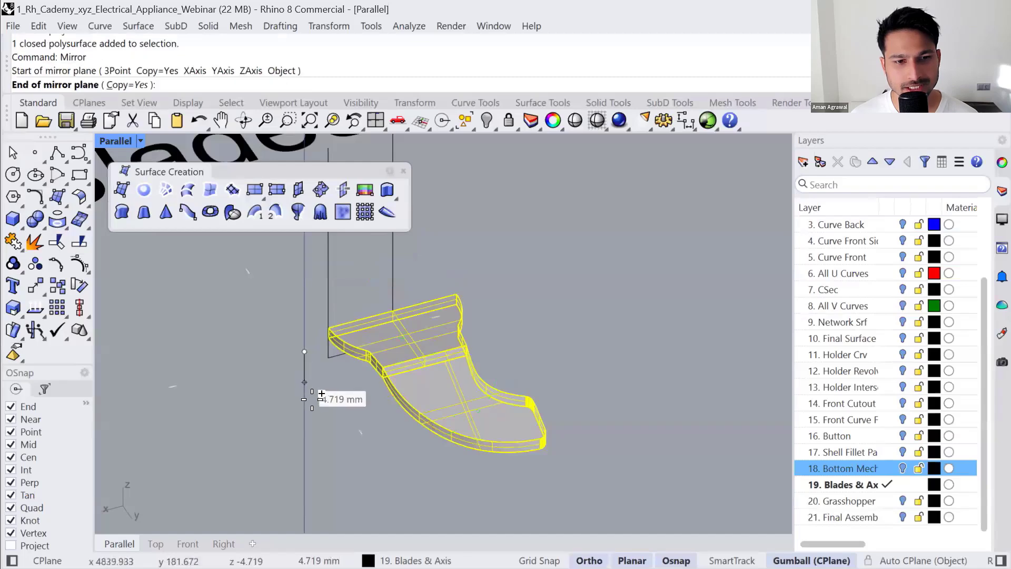
{"action": "left_click", "coordinate": [316, 442]}
{"action": "scroll", "coordinate": [348, 379], "scroll_direction": "down", "scroll_amount": 5}
{"action": "key", "text": "ctrl+z"}
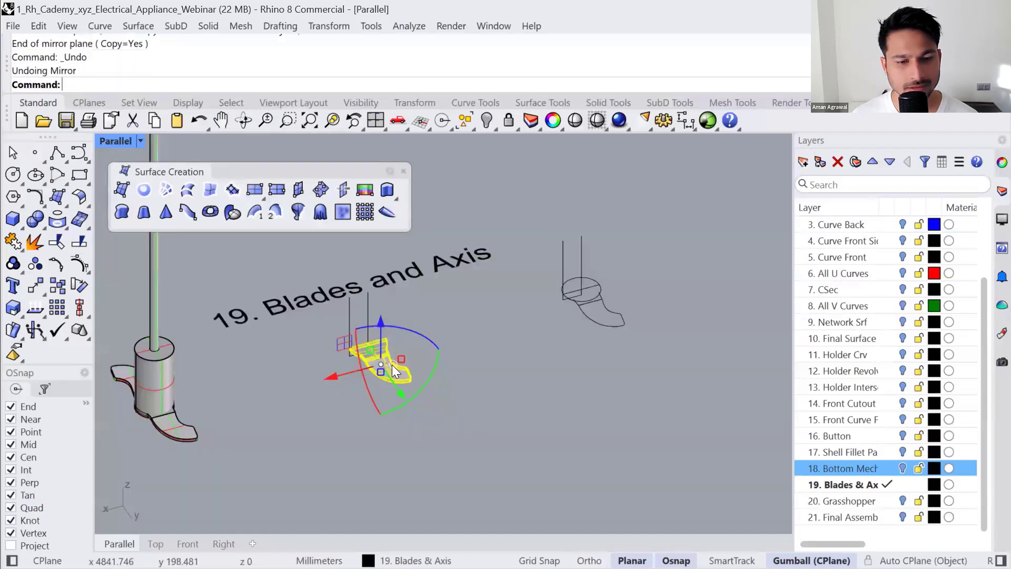
- Mirror the base and blade solids sideways about a line starting on the base's straight edge
{"action": "scroll", "coordinate": [393, 365], "scroll_direction": "up", "scroll_amount": 8}
{"action": "left_click", "coordinate": [397, 341]}
{"action": "left_click", "coordinate": [364, 335]}
{"action": "left_click", "coordinate": [382, 401], "text": "shift"}
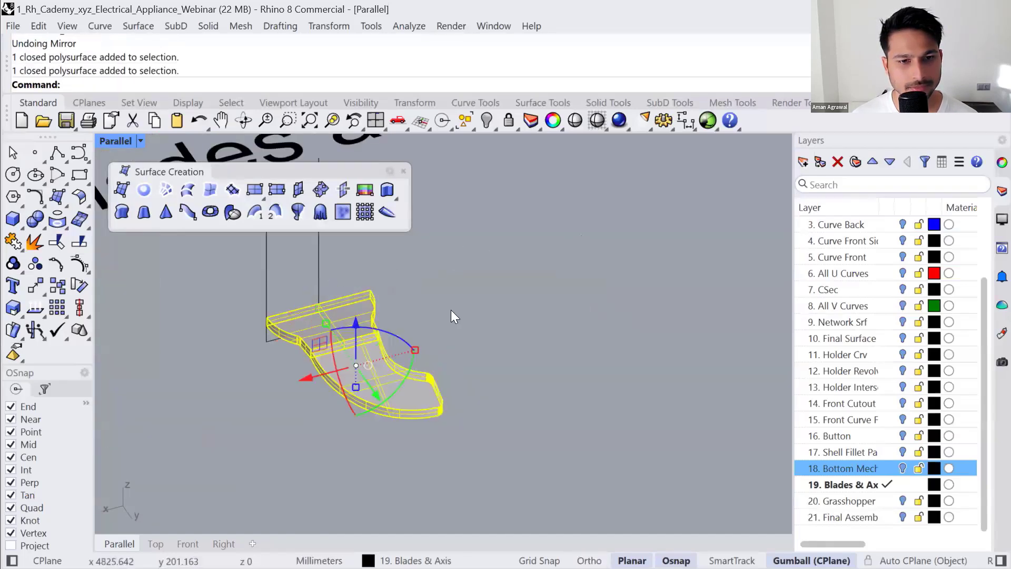
{"action": "right_click", "coordinate": [388, 293]}
{"action": "left_click", "coordinate": [289, 313]}
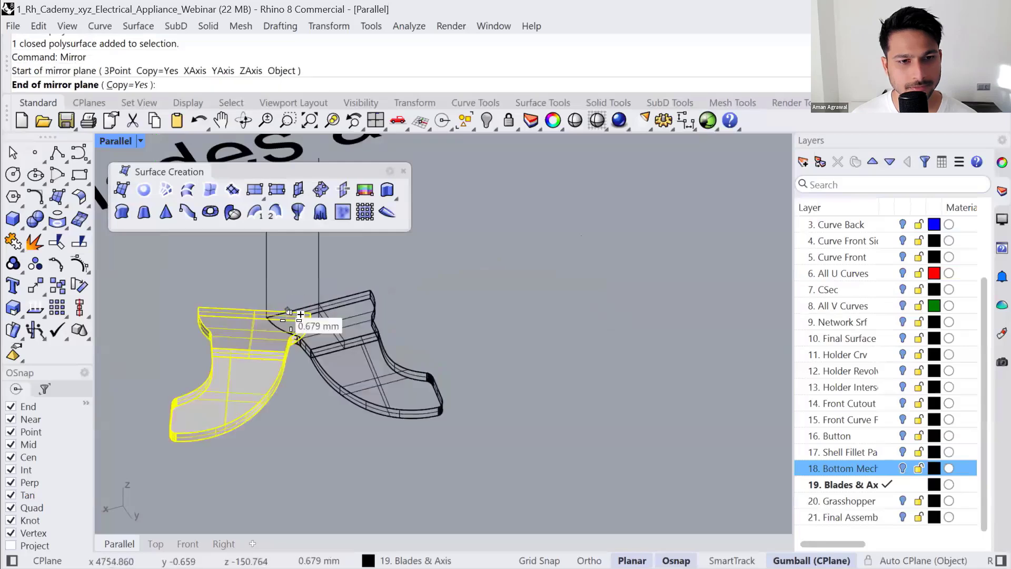
{"action": "left_click", "coordinate": [307, 409]}
- Try rotating the sideways mirrored copy with the gumball, and undo both the rotation and the mirror
{"action": "left_click", "coordinate": [261, 416]}
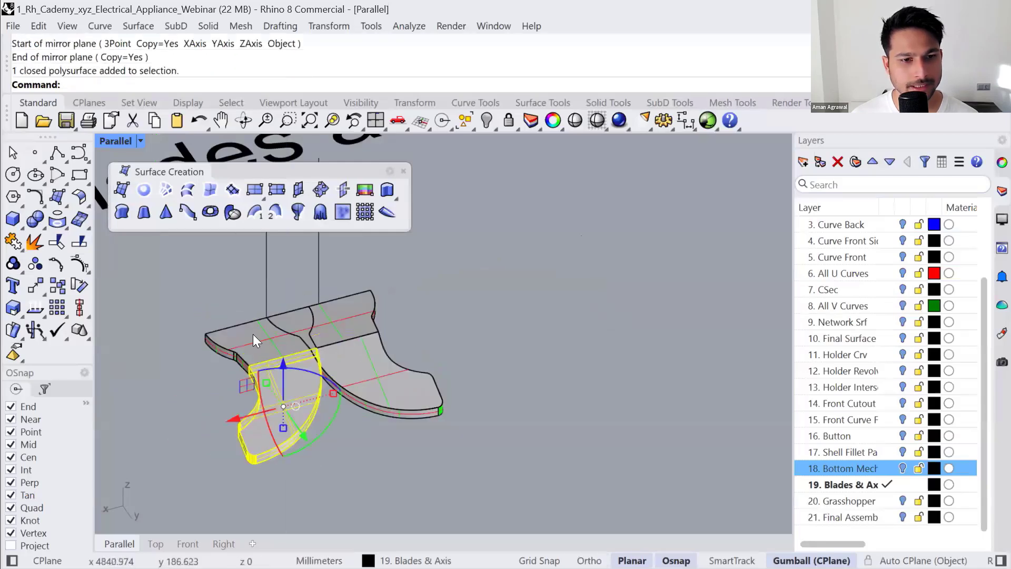
{"action": "left_click", "coordinate": [253, 335], "text": "shift"}
{"action": "left_click_drag", "start_coordinate": [314, 354], "coordinate": [264, 399]}
{"action": "key", "text": "ctrl+z"}
{"action": "key", "text": "ctrl+z"}
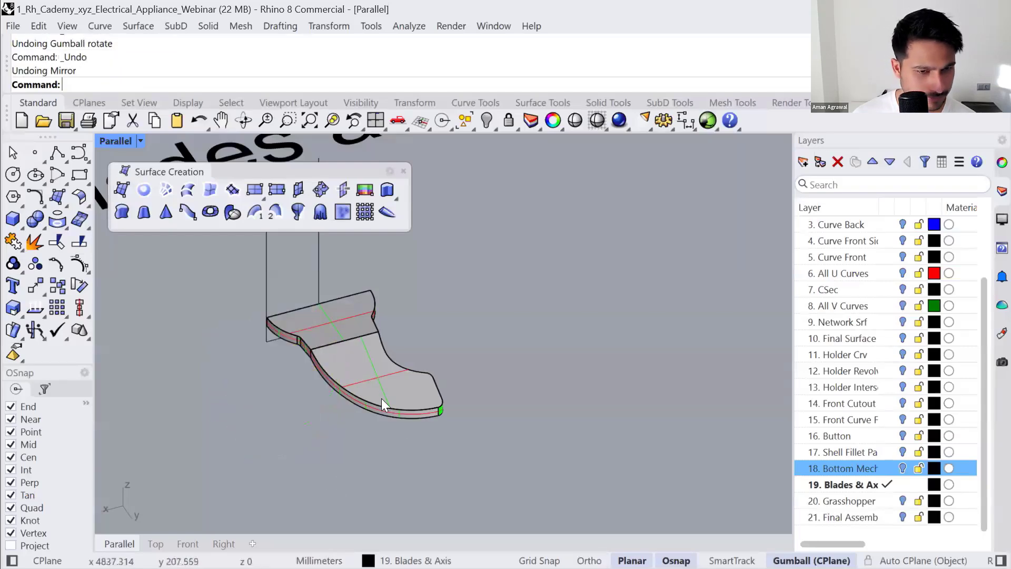
- Mirror a copy of the base and blade solids from the midpoint of the base's straight edge
{"action": "left_click", "coordinate": [381, 399]}
{"action": "left_click", "coordinate": [332, 308], "text": "shift"}
{"action": "right_click", "coordinate": [353, 269]}
{"action": "left_click", "coordinate": [320, 304]}
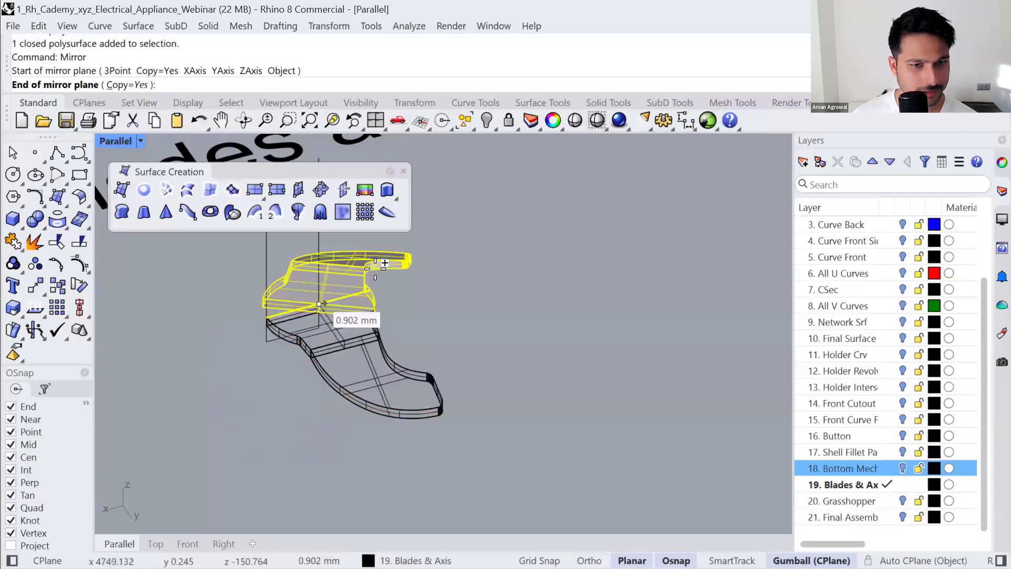
{"action": "left_click", "coordinate": [383, 274]}
- Select the mirrored base and blade copy and flip it over with the gumball
{"action": "right_click_drag", "start_coordinate": [382, 291], "coordinate": [471, 267]}
{"action": "left_click_drag", "start_coordinate": [471, 269], "coordinate": [346, 257]}
{"action": "left_click_drag", "start_coordinate": [370, 195], "coordinate": [532, 295], "text": "shift"}
{"action": "right_click_drag", "start_coordinate": [532, 295], "coordinate": [544, 403], "text": "shift"}
{"action": "left_click_drag", "start_coordinate": [544, 403], "coordinate": [411, 335]}
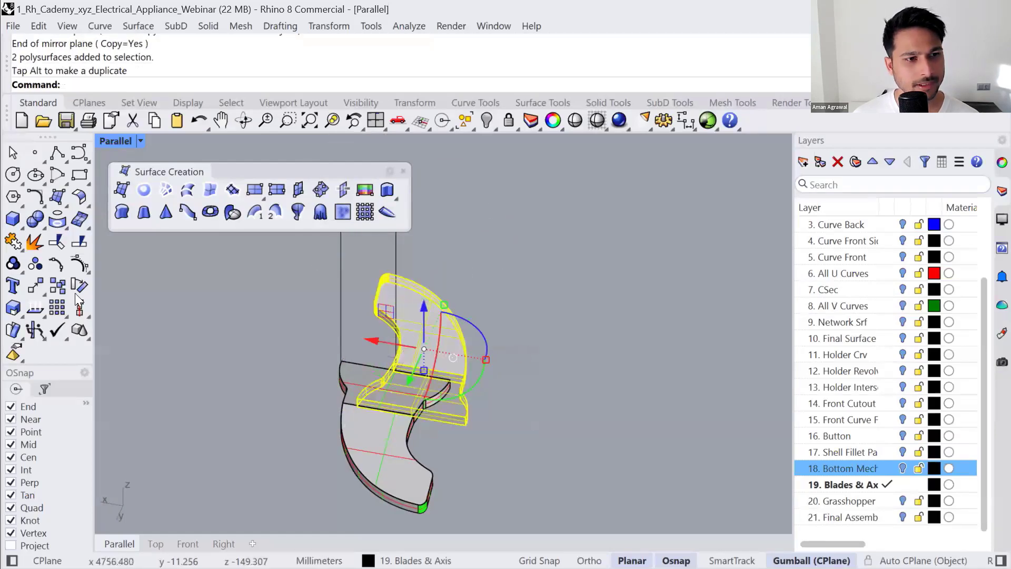
- Move the flipped base and blade copy by its corner points until its straight edge meets the original base's edge
{"action": "left_click", "coordinate": [32, 284]}
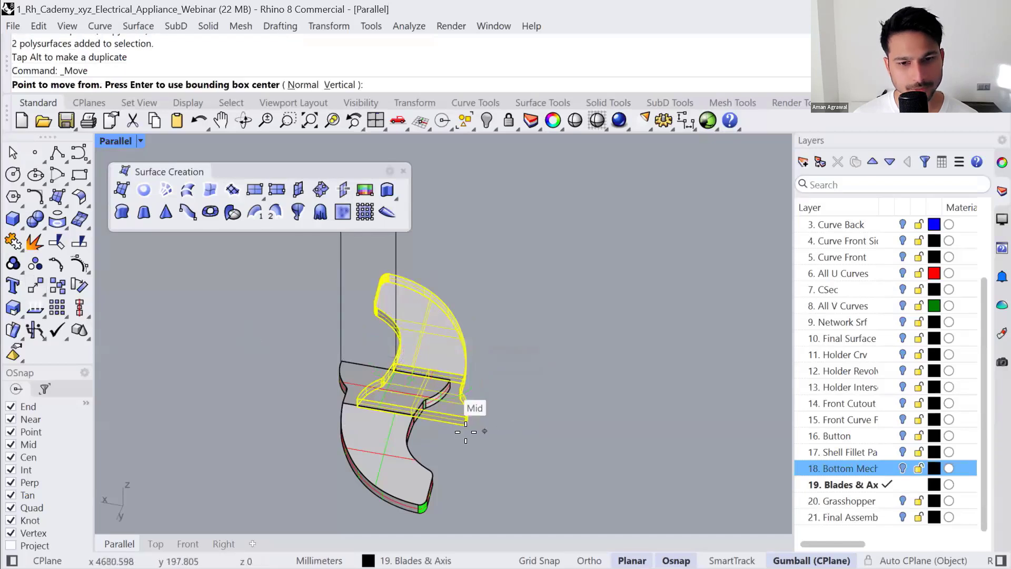
{"action": "left_click", "coordinate": [467, 432]}
{"action": "left_click", "coordinate": [494, 377]}
{"action": "key", "text": "Return"}
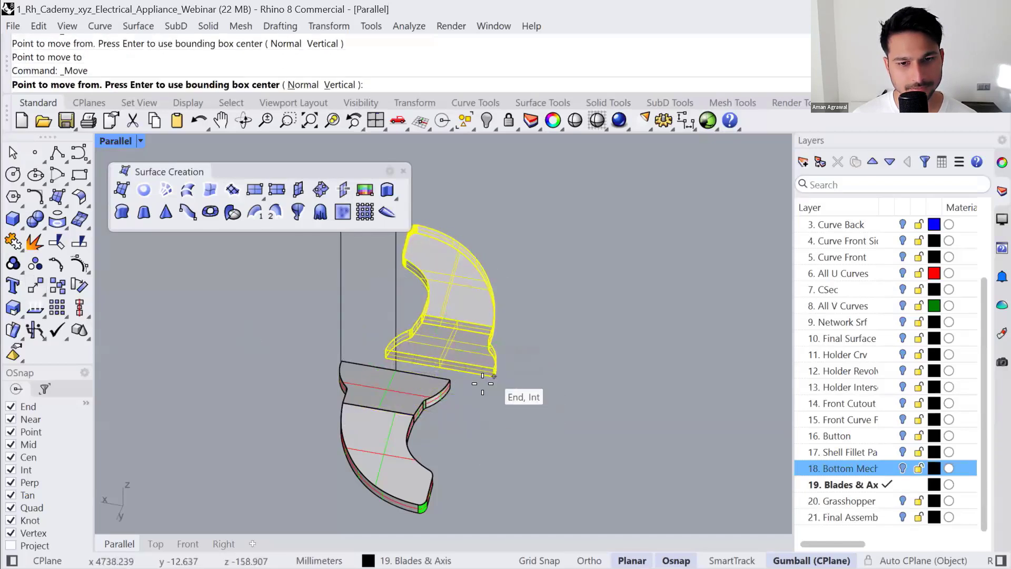
{"action": "left_click", "coordinate": [495, 376]}
{"action": "left_click", "coordinate": [452, 388]}
{"action": "left_click", "coordinate": [492, 416]}
- Compare the mirrored blade assembly with the reference models of the finished two-sided blade, cylindrical hub and long axis
{"action": "right_click_drag", "start_coordinate": [492, 417], "coordinate": [630, 211]}
{"action": "left_click", "coordinate": [629, 235]}
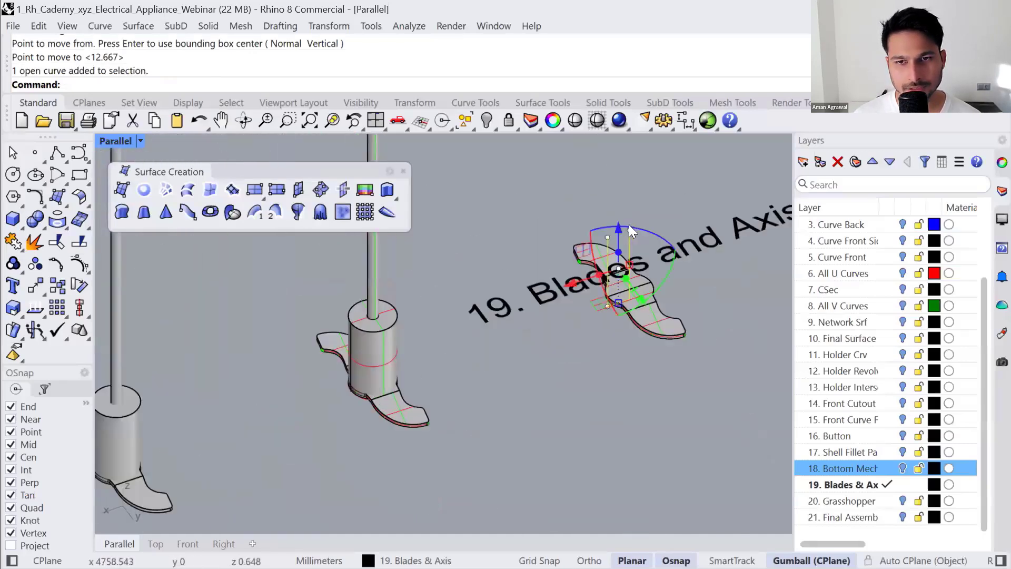
{"action": "key", "text": "Escape"}
{"action": "scroll", "coordinate": [372, 303], "scroll_direction": "down", "scroll_amount": 6}
{"action": "left_click", "coordinate": [373, 319]}
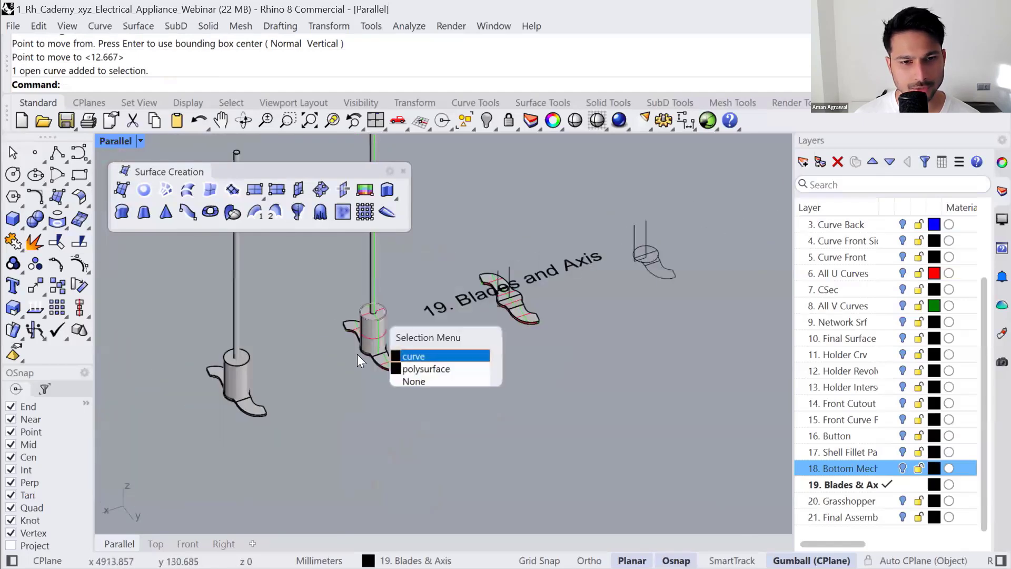
{"action": "left_click", "coordinate": [357, 354]}
{"action": "left_click", "coordinate": [375, 351]}
{"action": "left_click", "coordinate": [281, 414]}
{"action": "left_click_drag", "start_coordinate": [281, 414], "coordinate": [235, 364]}
{"action": "type", "text": "zs"}
{"action": "key", "text": "Return"}
{"action": "left_click", "coordinate": [385, 341]}
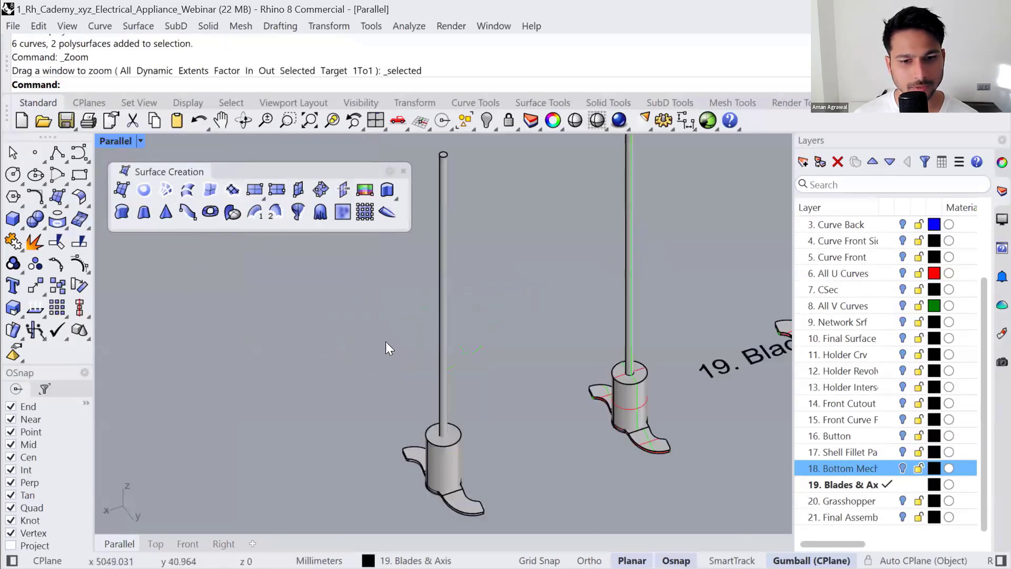
{"action": "scroll", "coordinate": [455, 321], "scroll_direction": "down", "scroll_amount": 6}
{"action": "right_click_drag", "start_coordinate": [453, 321], "coordinate": [434, 472]}
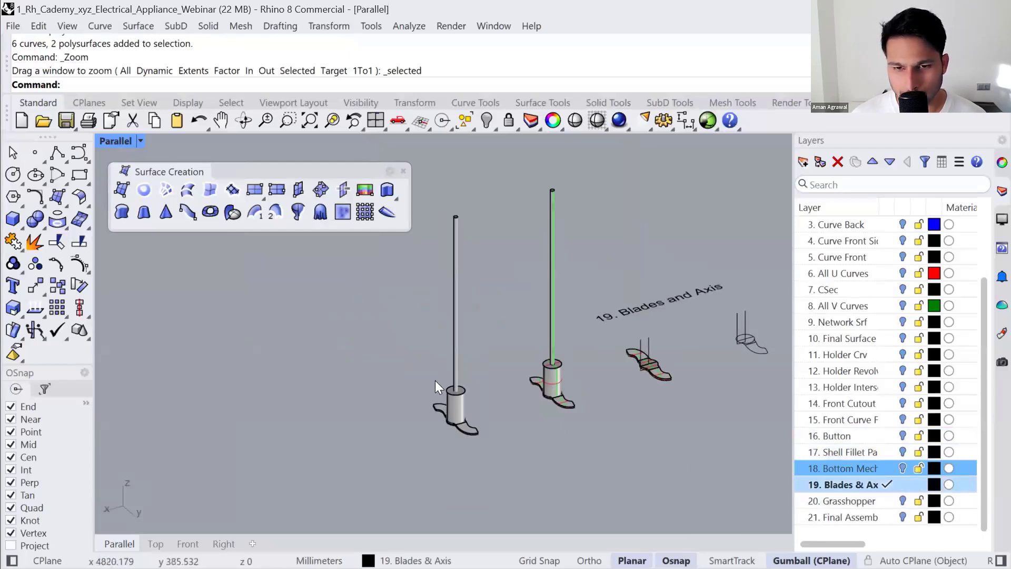
- Show the 18. Bottom Mechanism layer, try moving the collar away from its shaft, and undo that move
{"action": "scroll", "coordinate": [440, 383], "scroll_direction": "down", "scroll_amount": 3}
{"action": "left_click", "coordinate": [903, 468]}
{"action": "scroll", "coordinate": [523, 332], "scroll_direction": "down", "scroll_amount": 2}
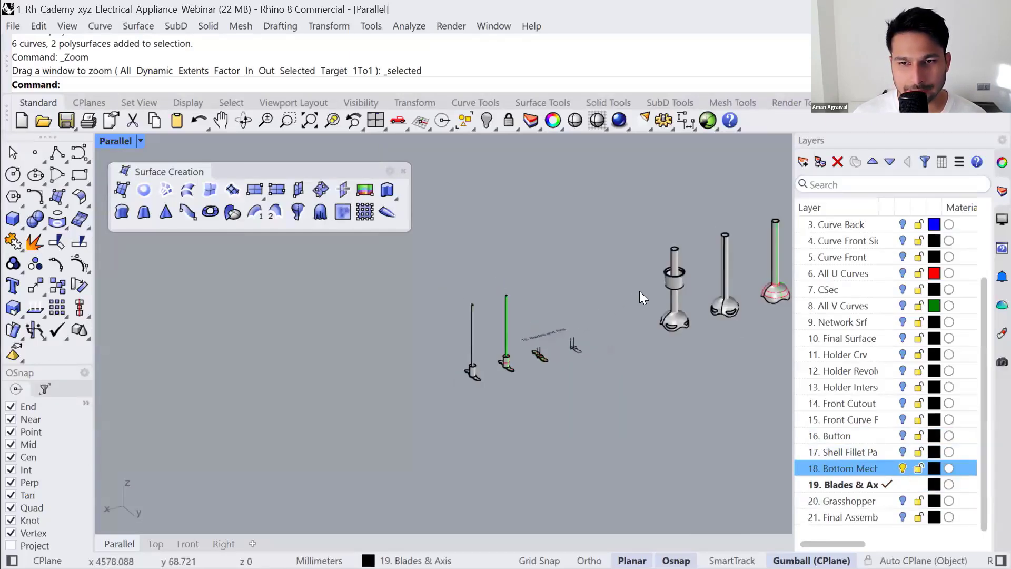
{"action": "left_click", "coordinate": [656, 286]}
{"action": "left_click_drag", "start_coordinate": [634, 287], "coordinate": [421, 480]}
{"action": "key", "text": "ctrl+z"}
- Show the 20. Grasshopper layer and bring its closed cup into close view
{"action": "left_click", "coordinate": [903, 500]}
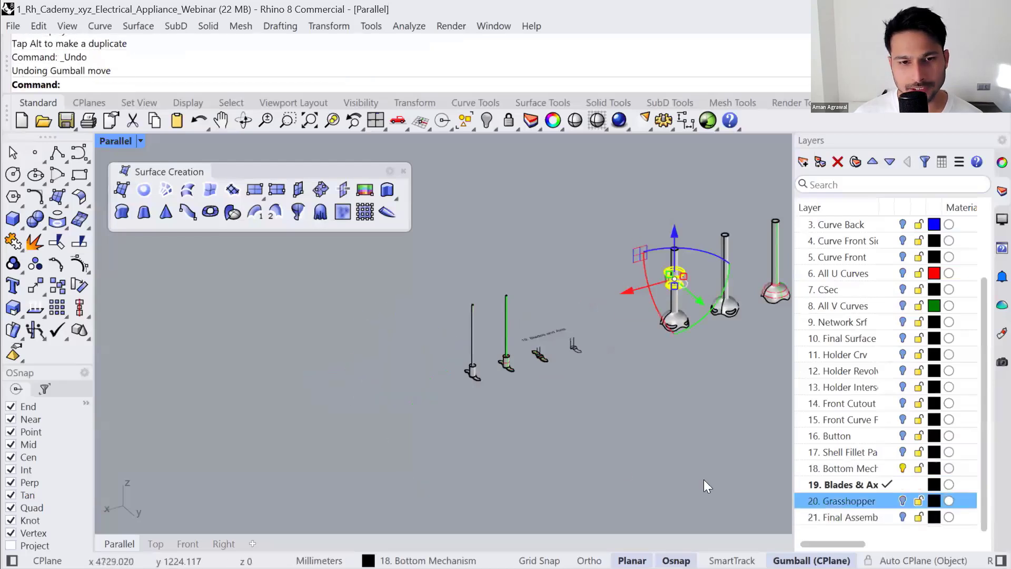
{"action": "left_click", "coordinate": [375, 346]}
{"action": "key", "text": "z"}
{"action": "key", "text": "s"}
{"action": "key", "text": "Return"}
{"action": "left_click", "coordinate": [610, 394]}
{"action": "scroll", "coordinate": [610, 394], "scroll_direction": "down", "scroll_amount": 3}
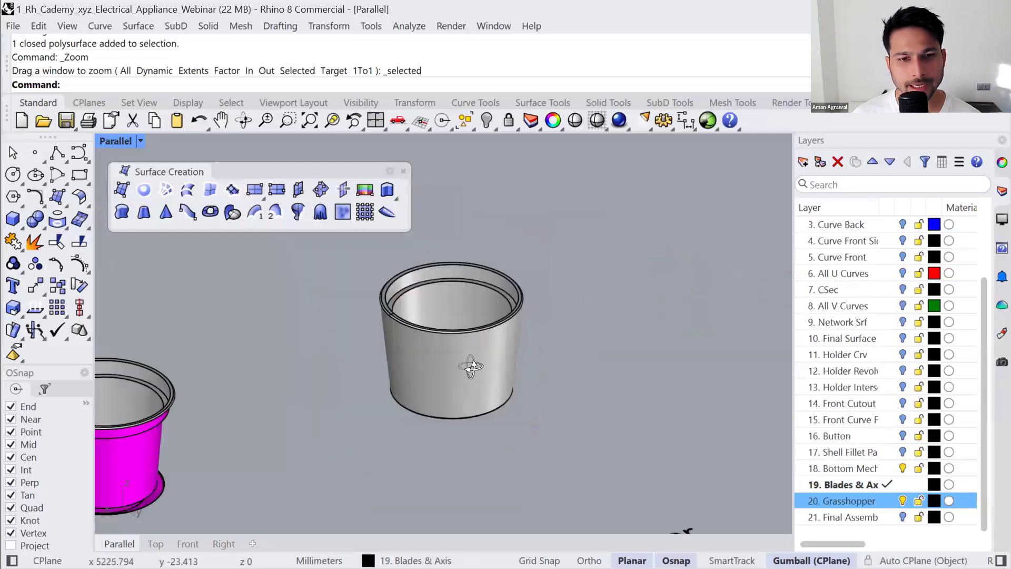
- Explode the closed cup into separate surfaces, try moving its outer wall aside, and undo the move
{"action": "left_click", "coordinate": [477, 360]}
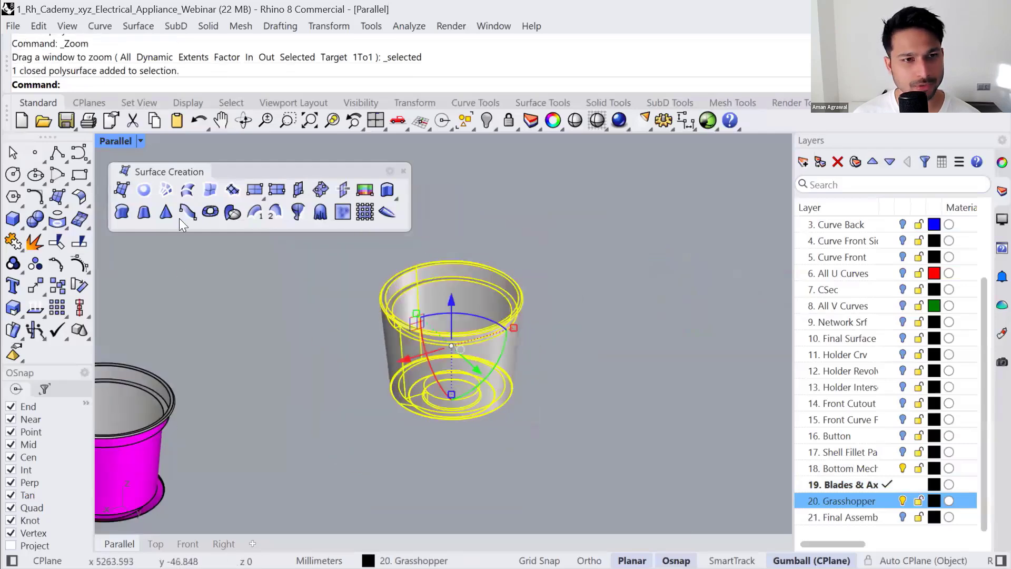
{"action": "left_click", "coordinate": [34, 242]}
{"action": "key", "text": "Escape"}
{"action": "left_click_drag", "start_coordinate": [469, 384], "coordinate": [686, 342]}
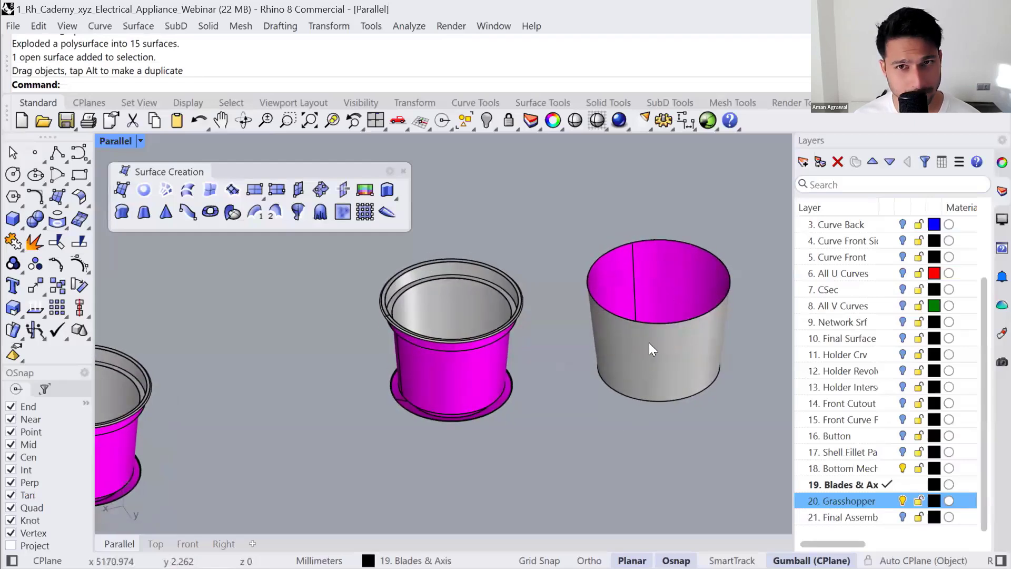
{"action": "key", "text": "ctrl+z"}
- Examine the reference cup's inner surfaces and the isolated outer wall surface beside them
{"action": "left_click", "coordinate": [626, 388]}
{"action": "scroll", "coordinate": [486, 375], "scroll_direction": "down", "scroll_amount": 4}
{"action": "right_click_drag", "start_coordinate": [487, 375], "coordinate": [457, 381], "text": "shift"}
{"action": "left_click_drag", "start_coordinate": [534, 402], "coordinate": [431, 287]}
{"action": "left_click", "coordinate": [302, 383]}
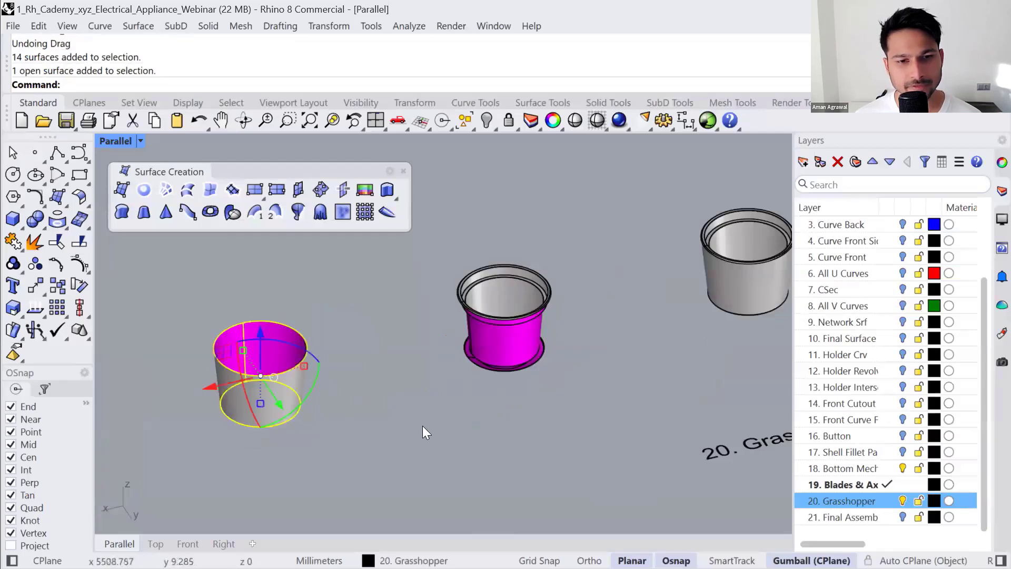
{"action": "left_click", "coordinate": [423, 425]}
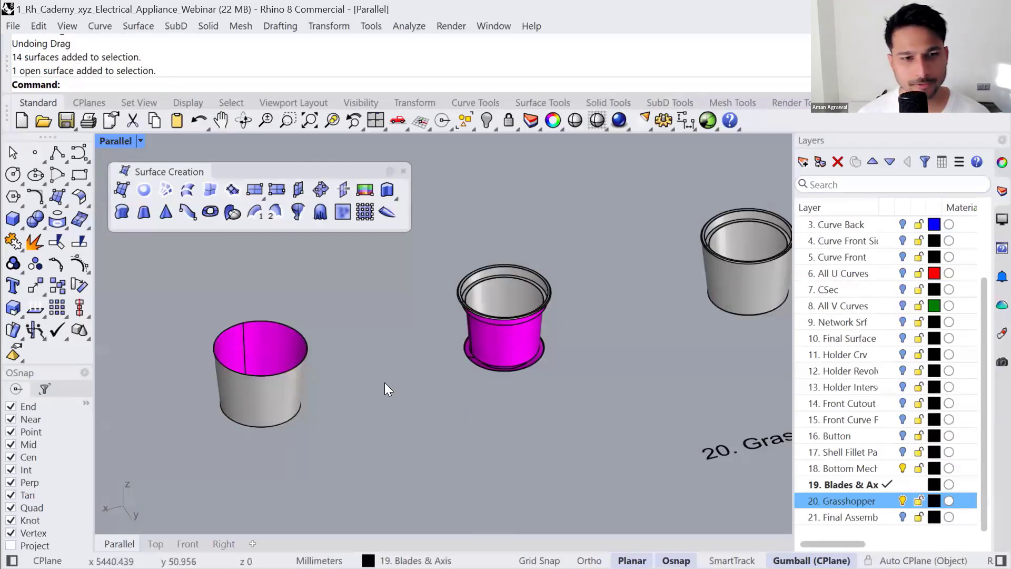
{"action": "left_click", "coordinate": [296, 392]}
{"action": "type", "text": "zs"}
{"action": "key", "text": "Return"}
{"action": "scroll", "coordinate": [296, 394], "scroll_direction": "down", "scroll_amount": 6}
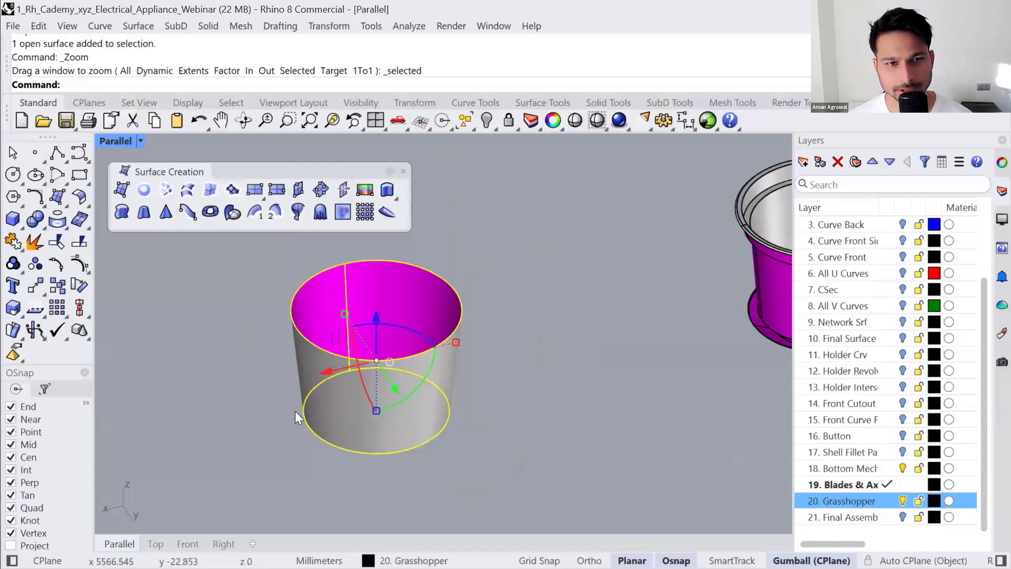
{"action": "left_click", "coordinate": [495, 377]}
- Close the Surface Creation toolbar and launch Grasshopper from Rhino
{"action": "left_click", "coordinate": [403, 172]}
{"action": "right_click_drag", "start_coordinate": [507, 331], "coordinate": [412, 319], "text": "shift"}
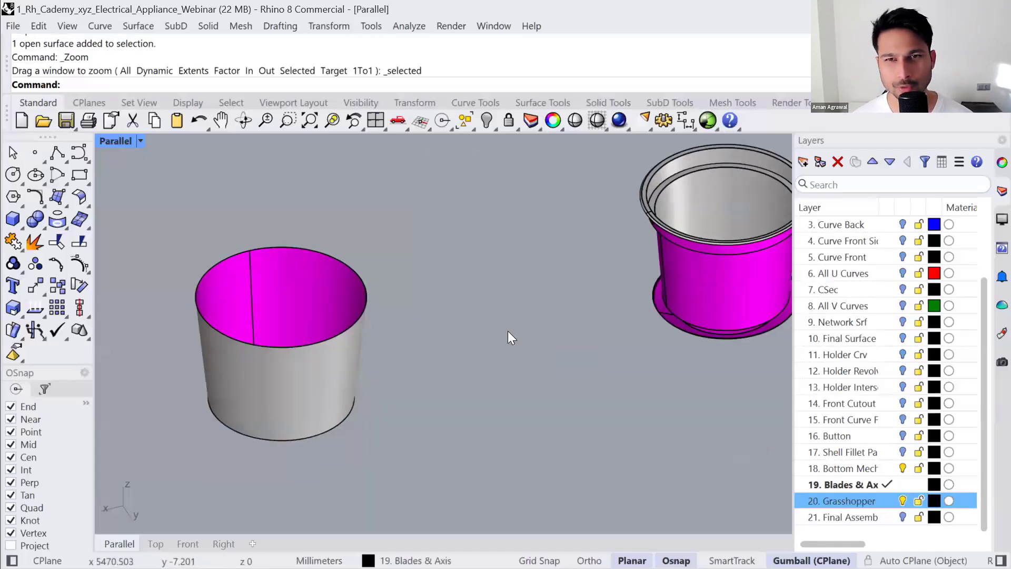
{"action": "left_click", "coordinate": [297, 394]}
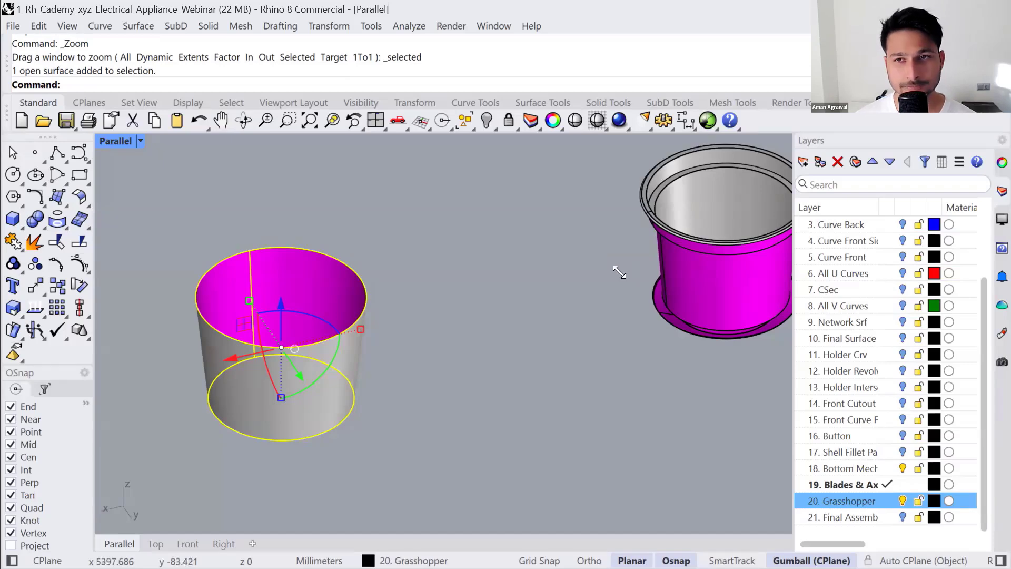
{"action": "left_click", "coordinate": [540, 328]}
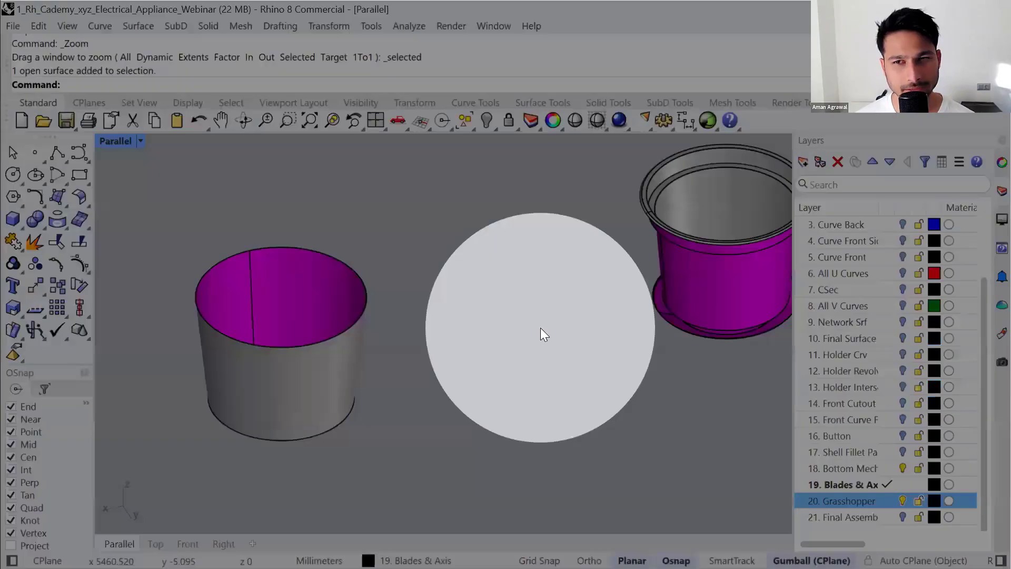
{"action": "left_click", "coordinate": [702, 122]}
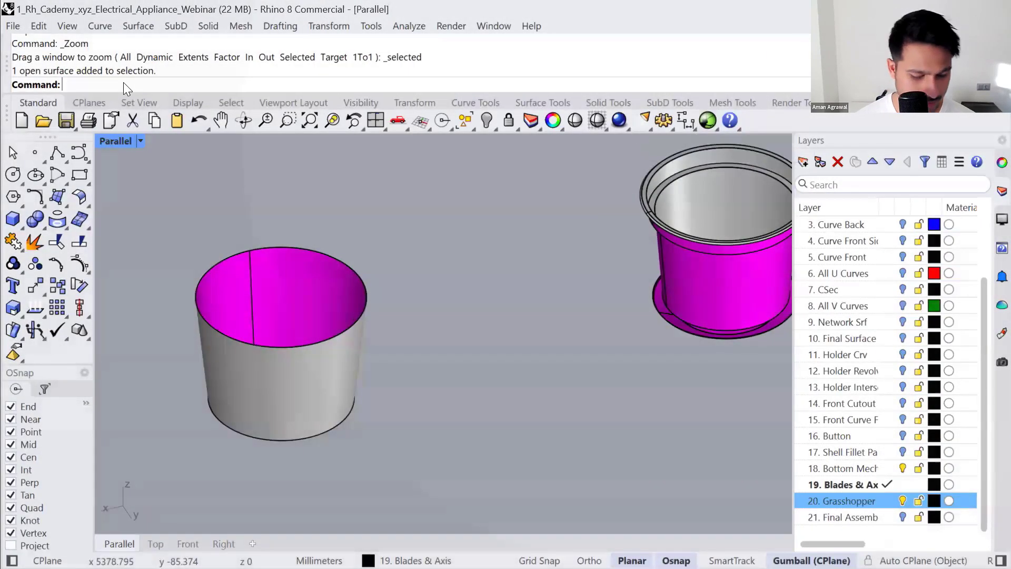
{"action": "type", "text": "Grasshopper"}
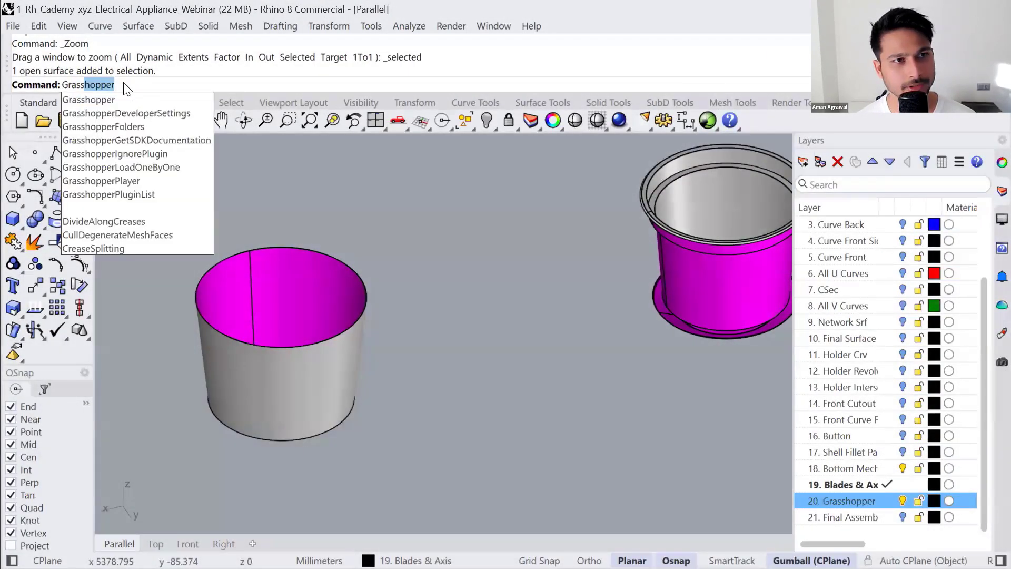
{"action": "key", "text": "Return"}
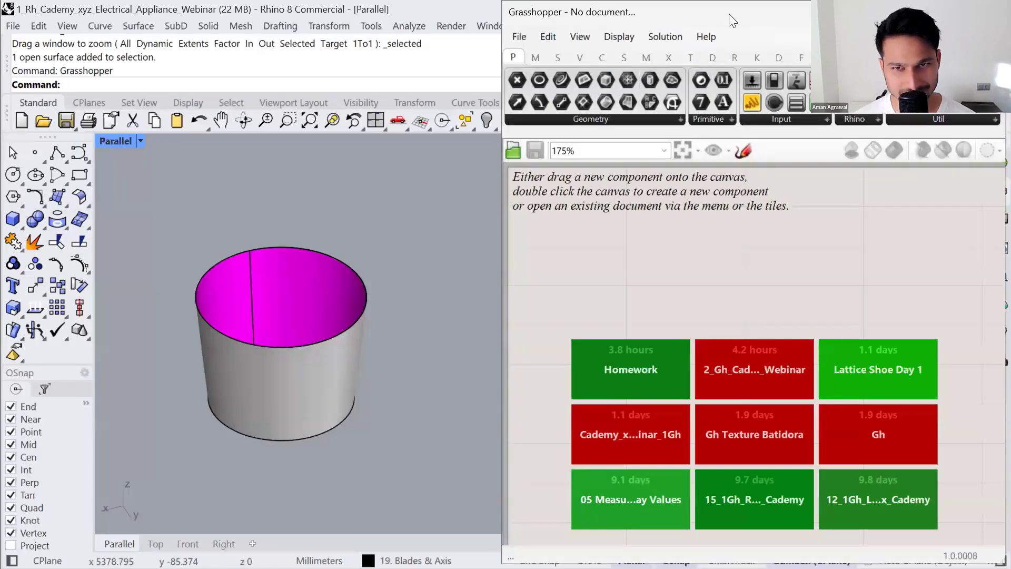
- Float the Grasshopper window over the Rhino viewport and widen it to give the component categories more room
{"action": "left_click_drag", "start_coordinate": [730, 15], "coordinate": [469, 92]}
{"action": "left_click", "coordinate": [547, 135]}
{"action": "left_click", "coordinate": [744, 134]}
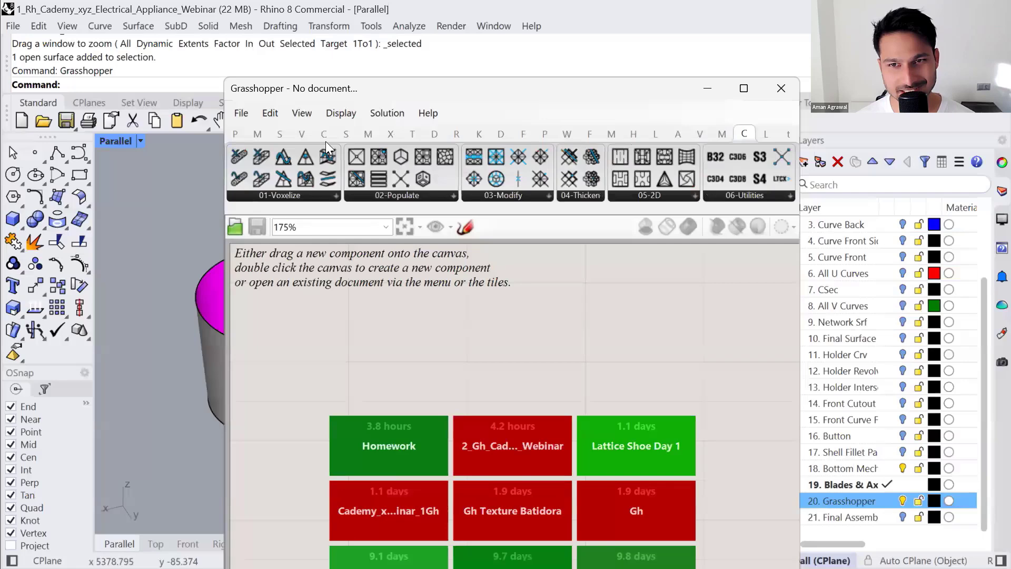
{"action": "left_click", "coordinate": [237, 135]}
{"action": "left_click_drag", "start_coordinate": [603, 79], "coordinate": [609, 109]}
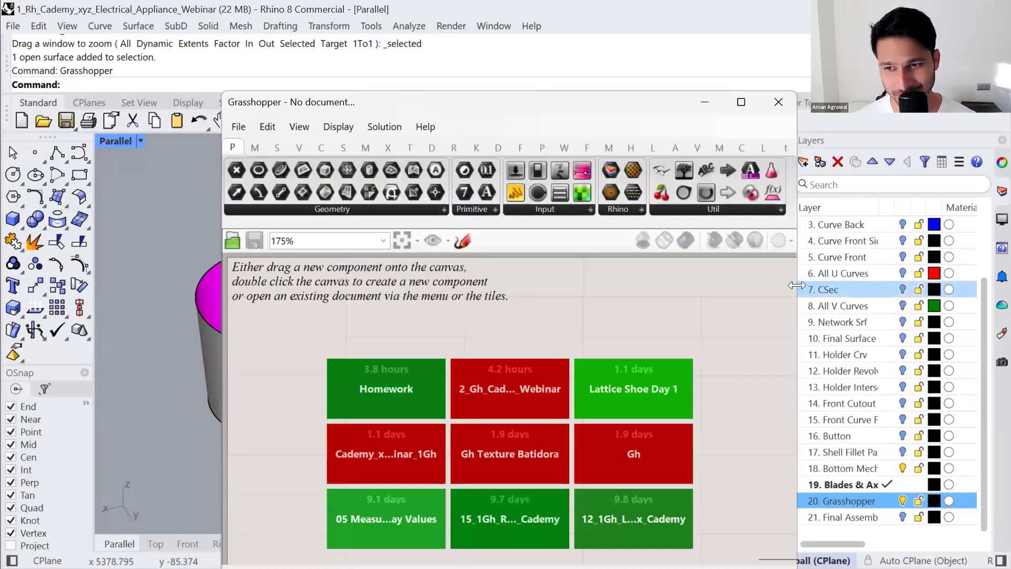
{"action": "left_click_drag", "start_coordinate": [797, 285], "coordinate": [919, 285]}
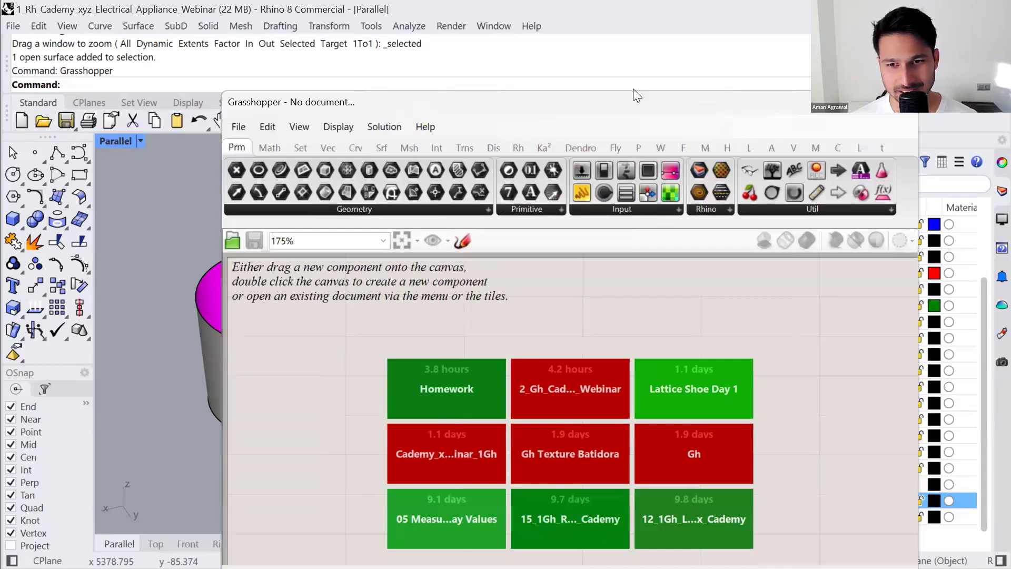
{"action": "left_click_drag", "start_coordinate": [647, 105], "coordinate": [585, 77]}
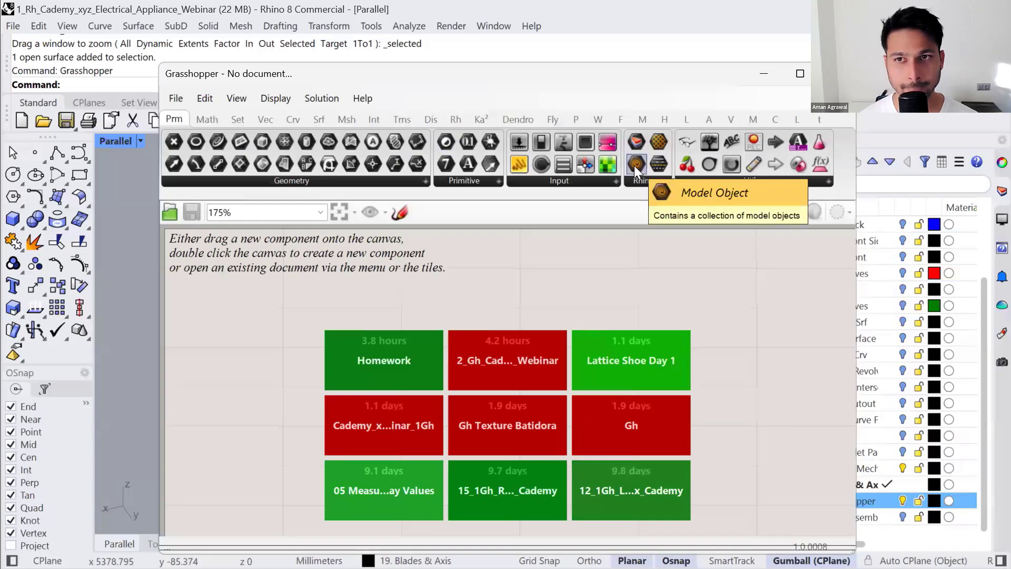
- Look through Grasshopper's Params, Maths, Sets and Vector component categories
{"action": "left_click", "coordinate": [210, 123]}
{"action": "left_click", "coordinate": [243, 119]}
{"action": "left_click", "coordinate": [265, 119]}
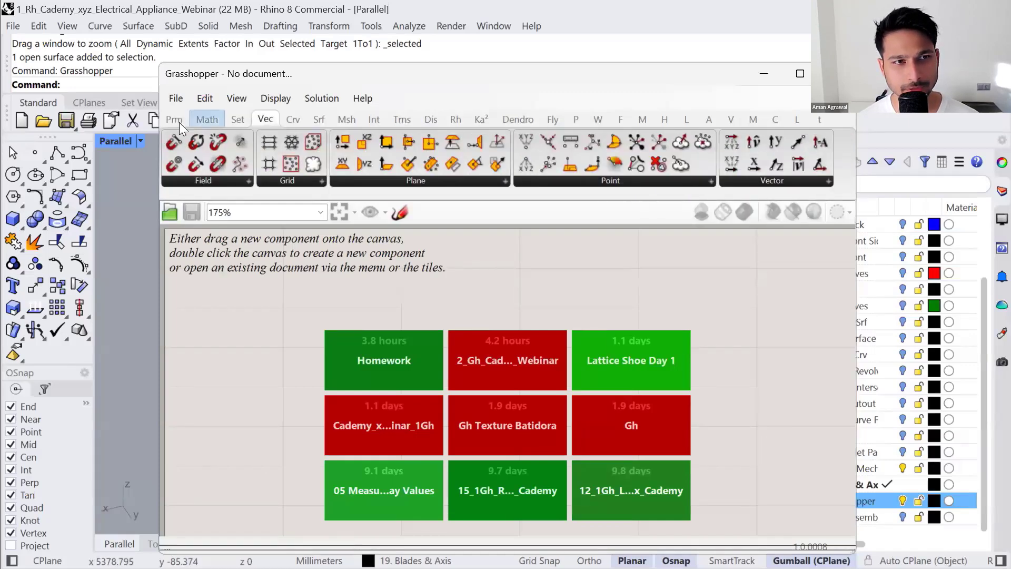
{"action": "left_click", "coordinate": [179, 122]}
{"action": "left_click", "coordinate": [204, 121]}
{"action": "left_click", "coordinate": [264, 118]}
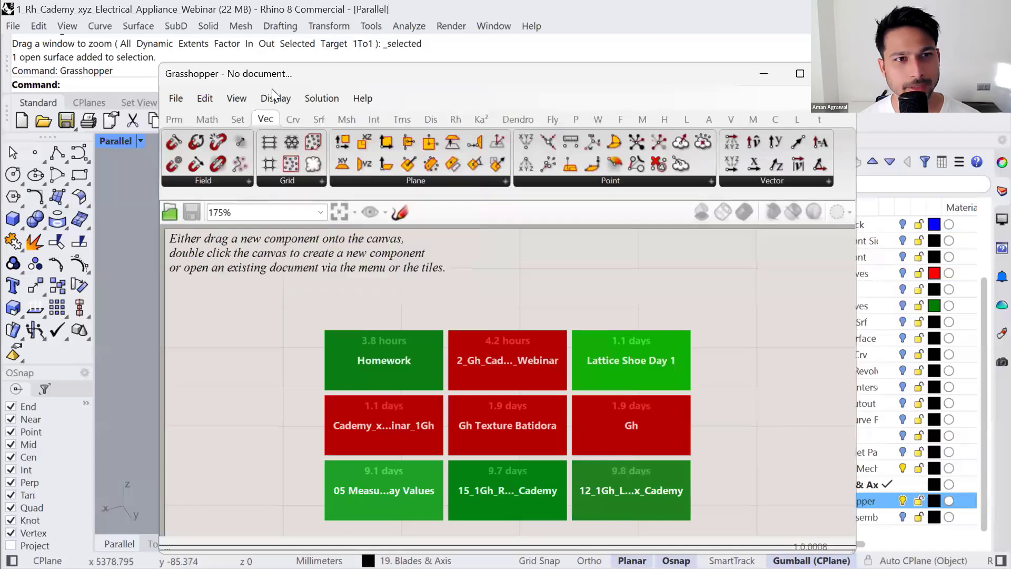
- Check the isolated outer wall surface in Rhino, and maximize the Grasshopper window with the Params components shown
{"action": "left_click_drag", "start_coordinate": [272, 81], "coordinate": [495, 73]}
{"action": "left_click", "coordinate": [281, 433]}
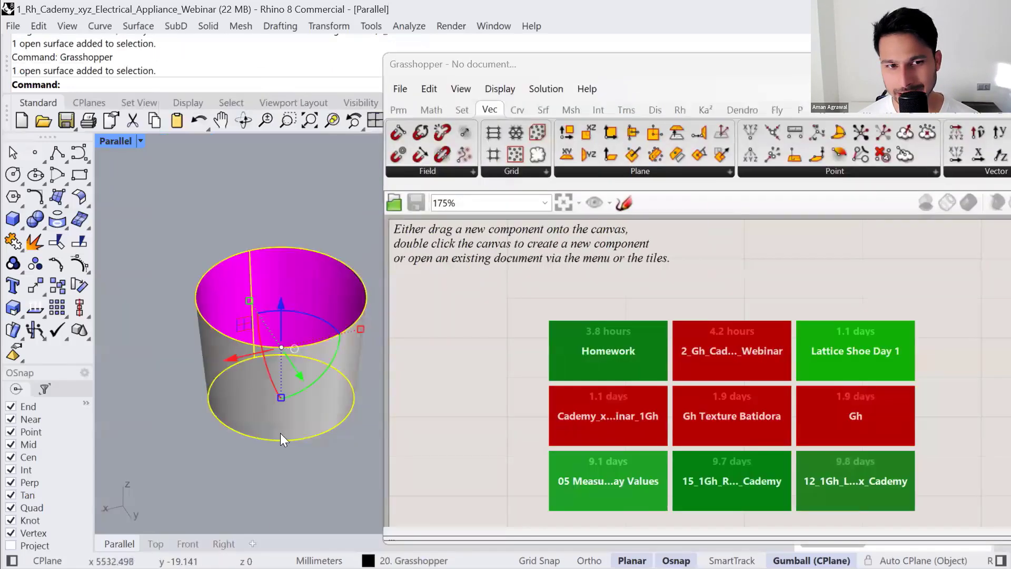
{"action": "left_click", "coordinate": [271, 488]}
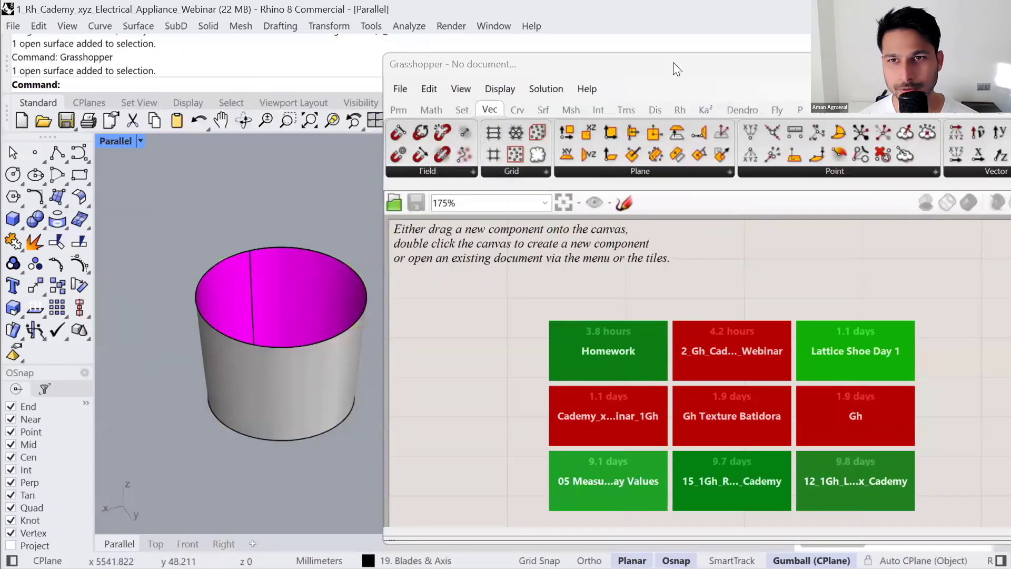
{"action": "left_click_drag", "start_coordinate": [669, 62], "coordinate": [598, 57]}
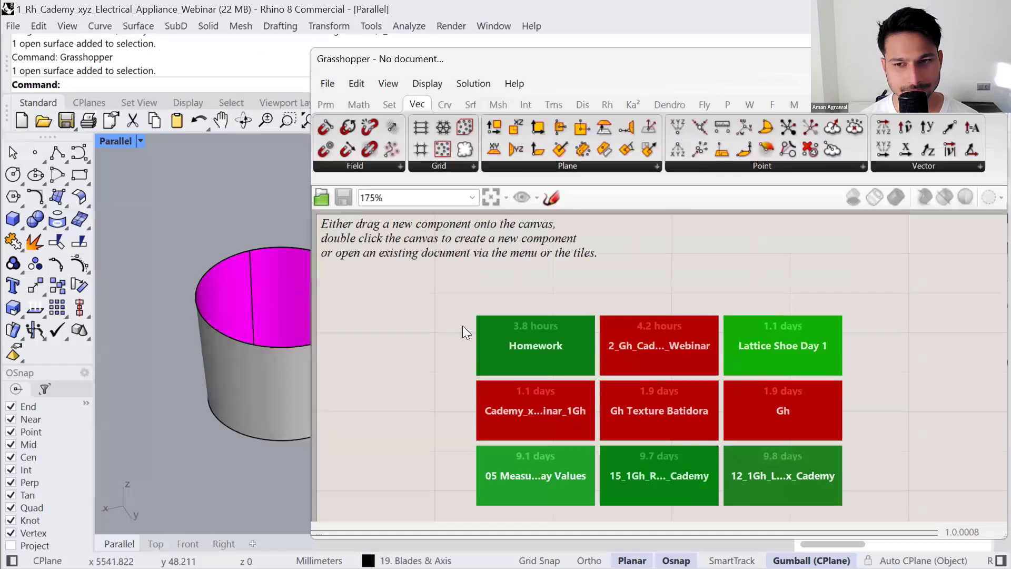
{"action": "key", "text": "super+Right"}
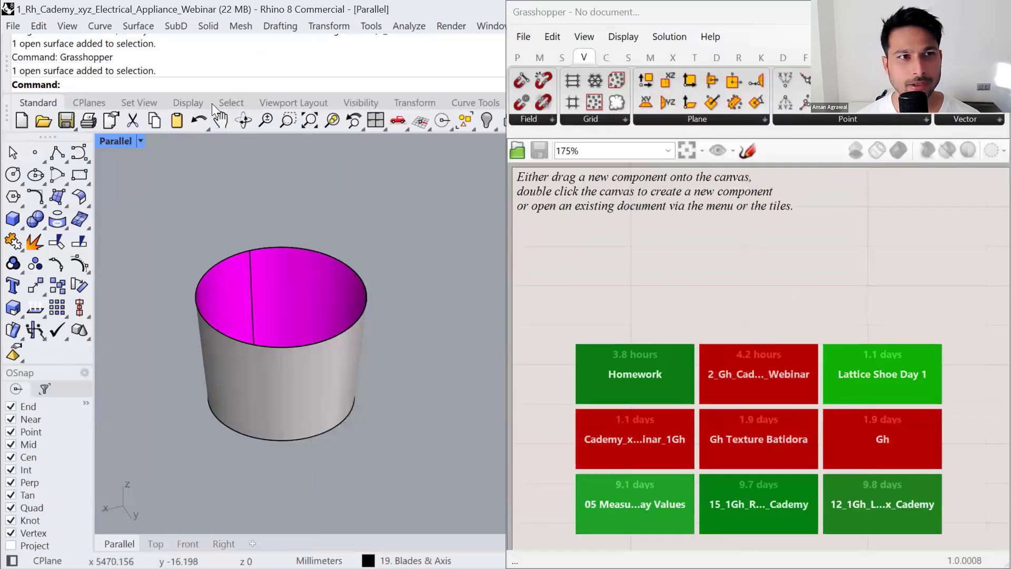
{"action": "key", "text": "super+Up"}
{"action": "left_click", "coordinate": [27, 52]}
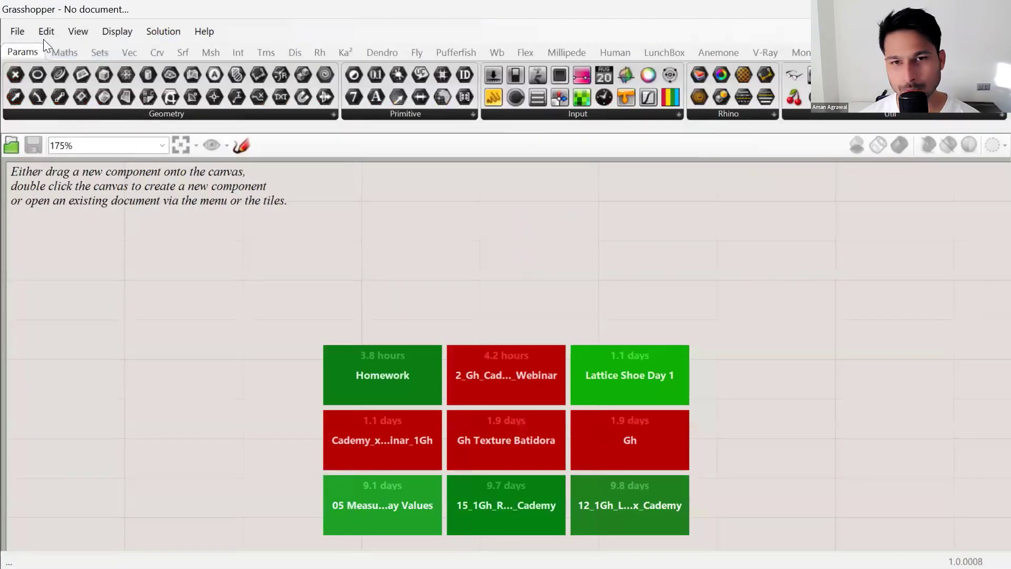
- Toggle Grasshopper's Obscure Components display off and back on to compare which components the ribbon offers
{"action": "left_click", "coordinate": [77, 32]}
{"action": "left_click", "coordinate": [138, 157]}
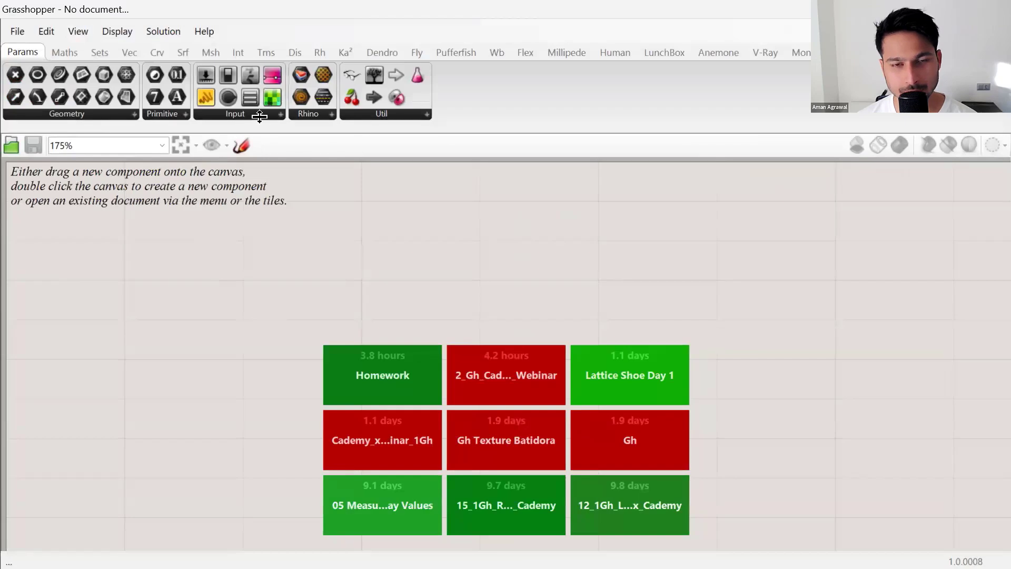
{"action": "left_click", "coordinate": [79, 31]}
{"action": "left_click", "coordinate": [138, 156]}
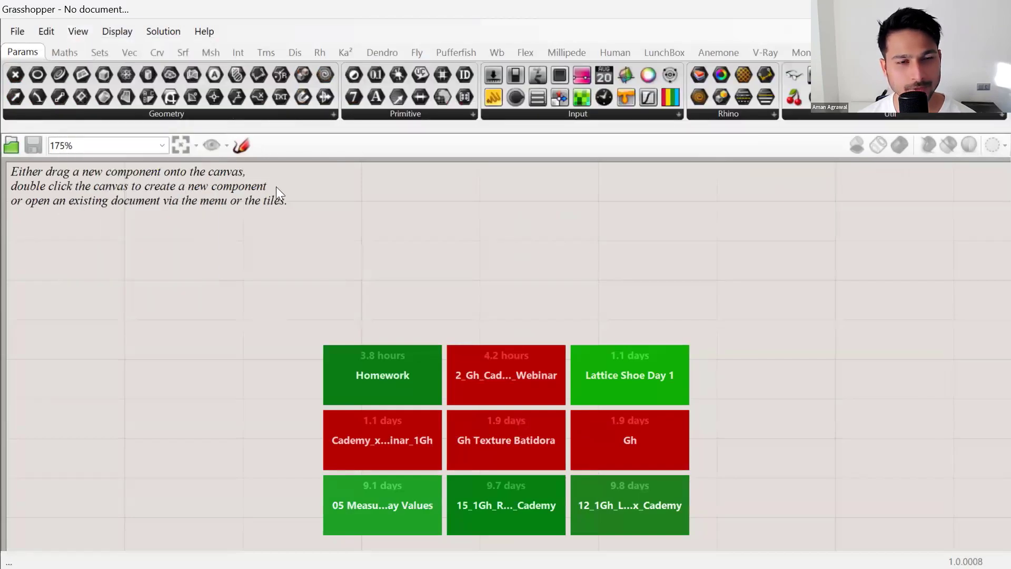
{"action": "left_click", "coordinate": [93, 31]}
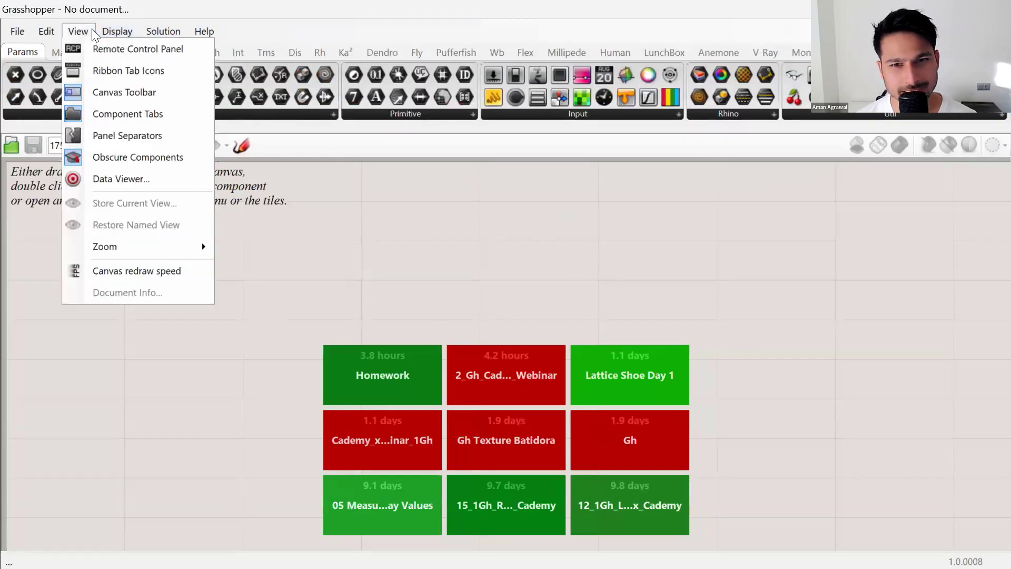
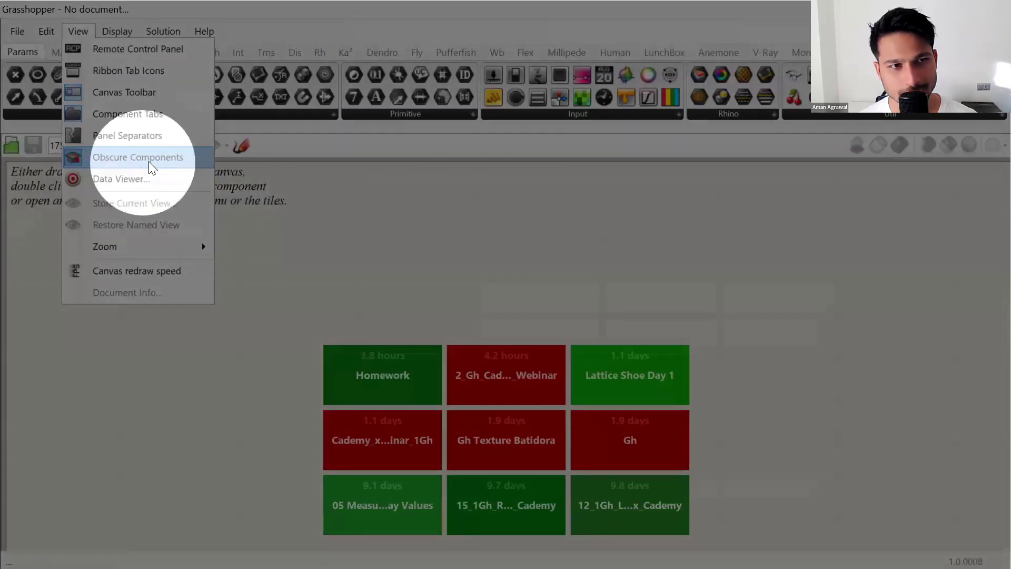
{"action": "left_click", "coordinate": [144, 158]}
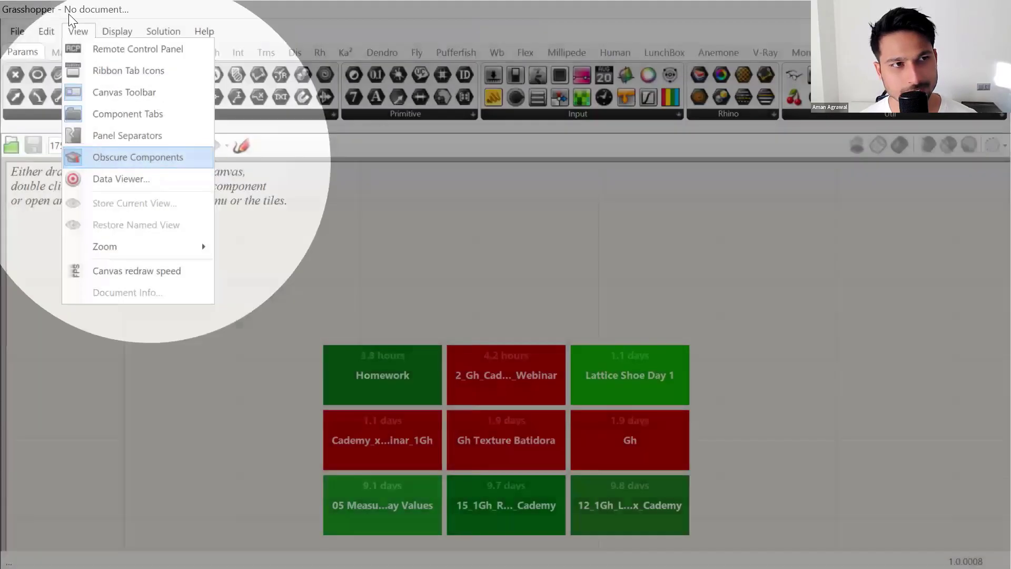
{"action": "left_click", "coordinate": [70, 30]}
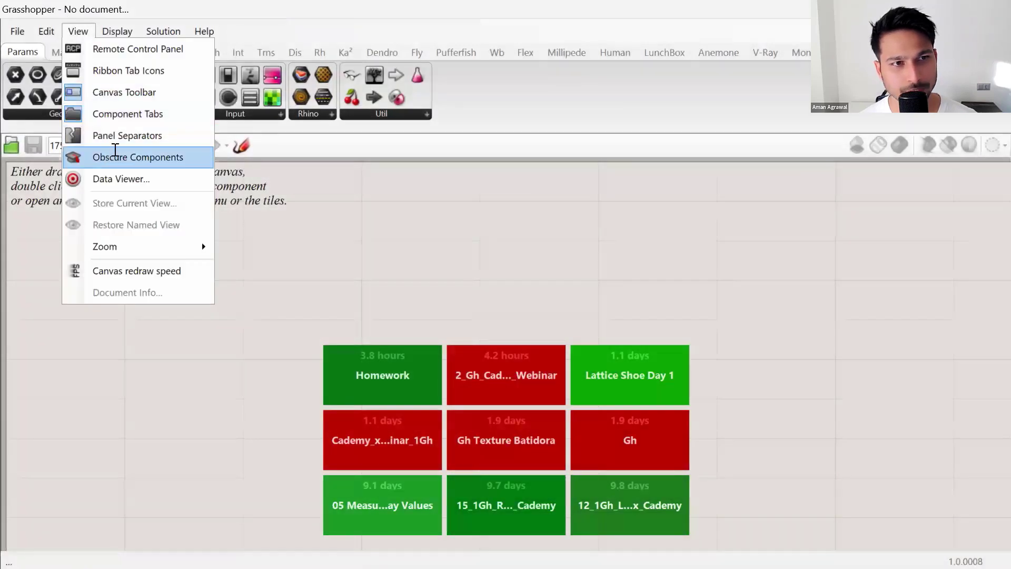
{"action": "left_click", "coordinate": [112, 156]}
- Look over the Maths and Mesh component categories, return to Params and restore the Grasshopper window beside the Rhino viewport
{"action": "left_click", "coordinate": [62, 53]}
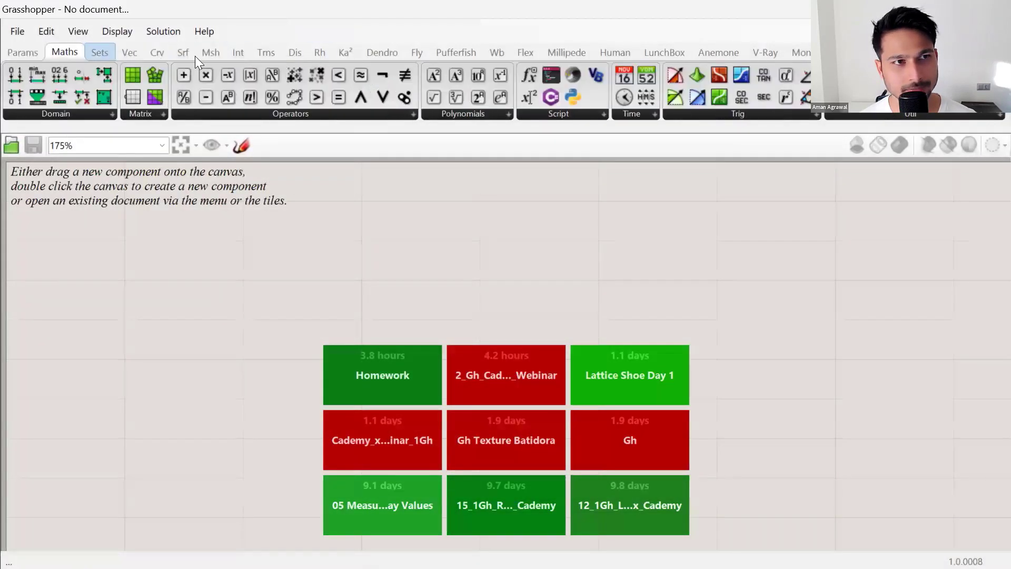
{"action": "left_click", "coordinate": [206, 53]}
{"action": "left_click", "coordinate": [38, 53]}
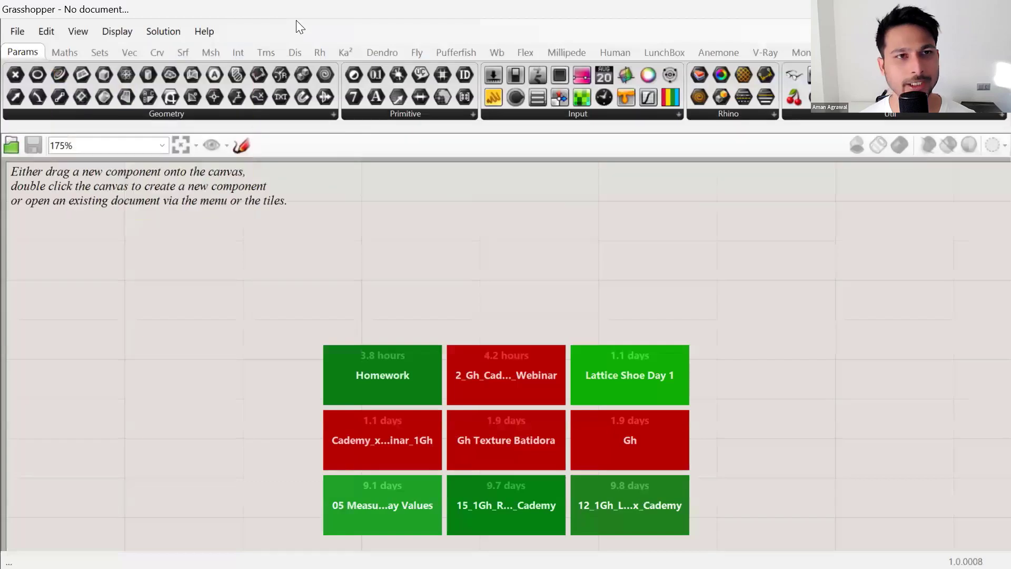
{"action": "double_click", "coordinate": [288, 2]}
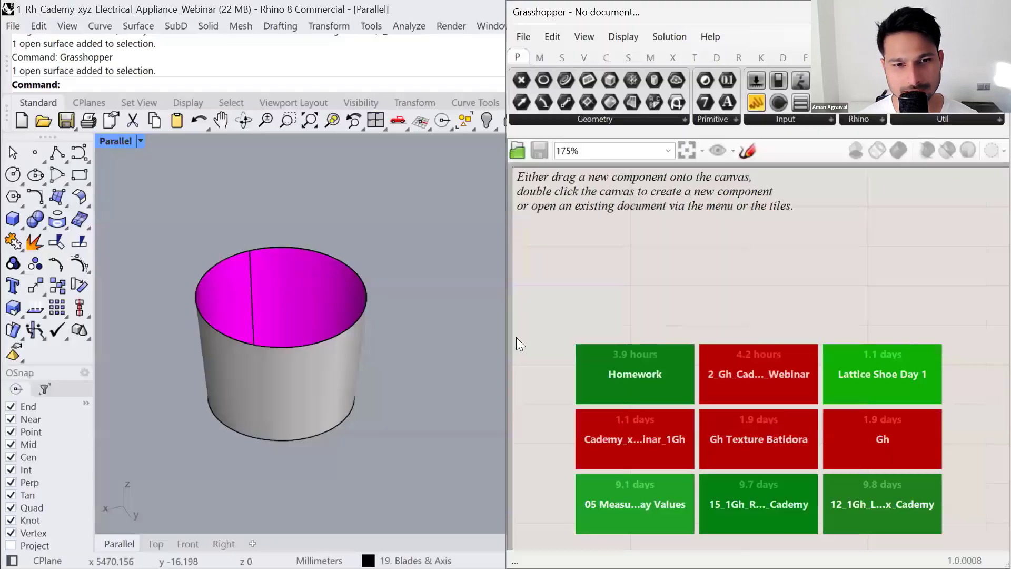
- Turn on the control points of the cup's outer wall surface and pull several points near its lower edge outward
{"action": "left_click", "coordinate": [332, 350]}
{"action": "right_click_drag", "start_coordinate": [332, 350], "coordinate": [423, 363]}
{"action": "left_click", "coordinate": [424, 363]}
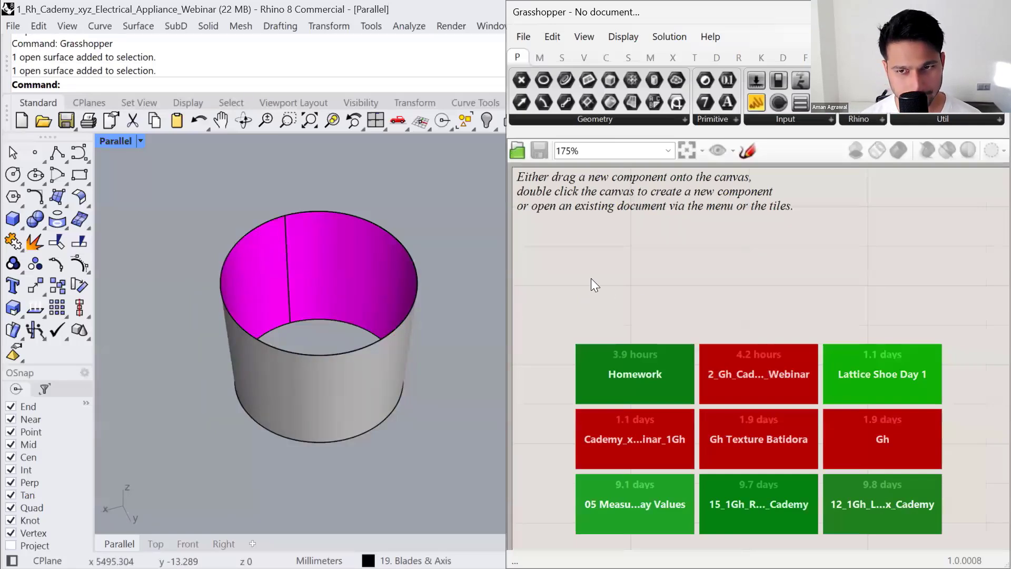
{"action": "left_click", "coordinate": [341, 390]}
{"action": "left_click", "coordinate": [241, 454]}
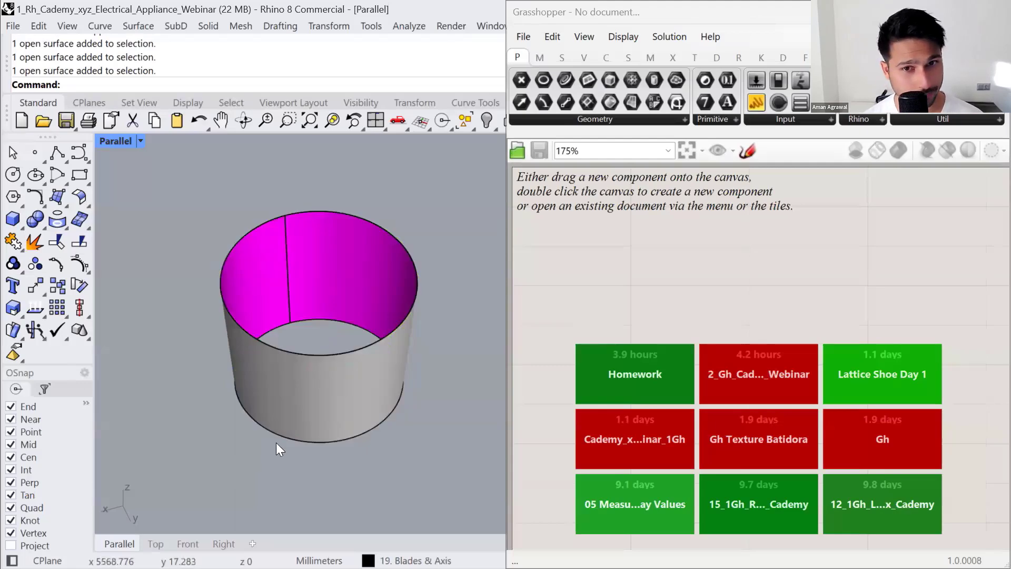
{"action": "left_click", "coordinate": [249, 406]}
{"action": "left_click", "coordinate": [78, 263]}
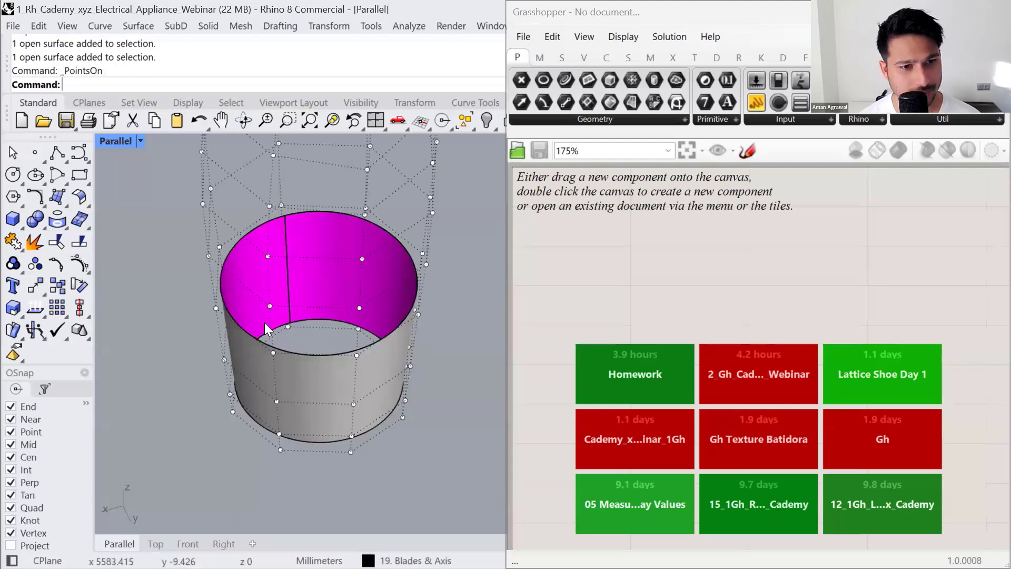
{"action": "left_click_drag", "start_coordinate": [264, 322], "coordinate": [158, 380]}
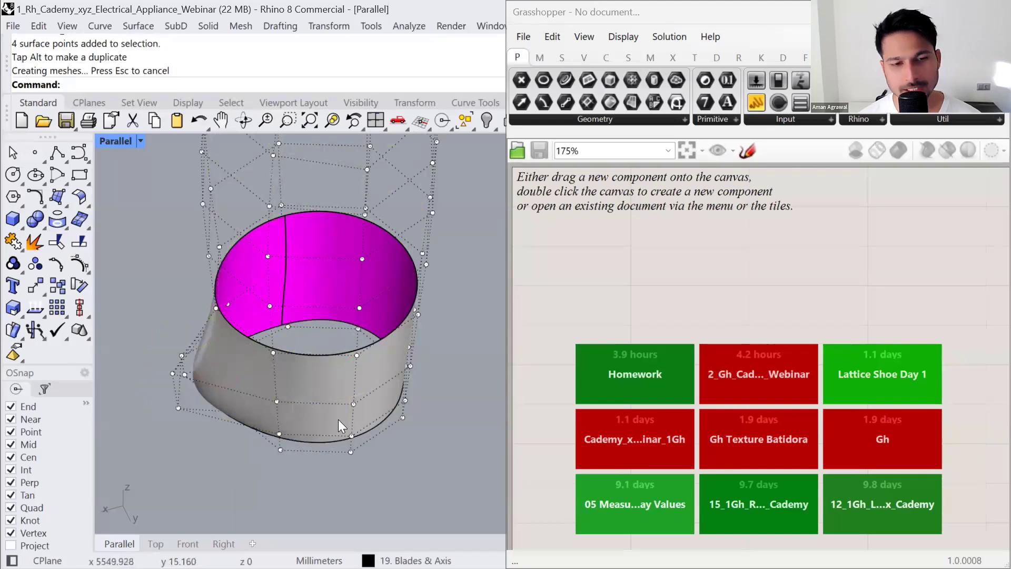
{"action": "key", "text": "Escape"}
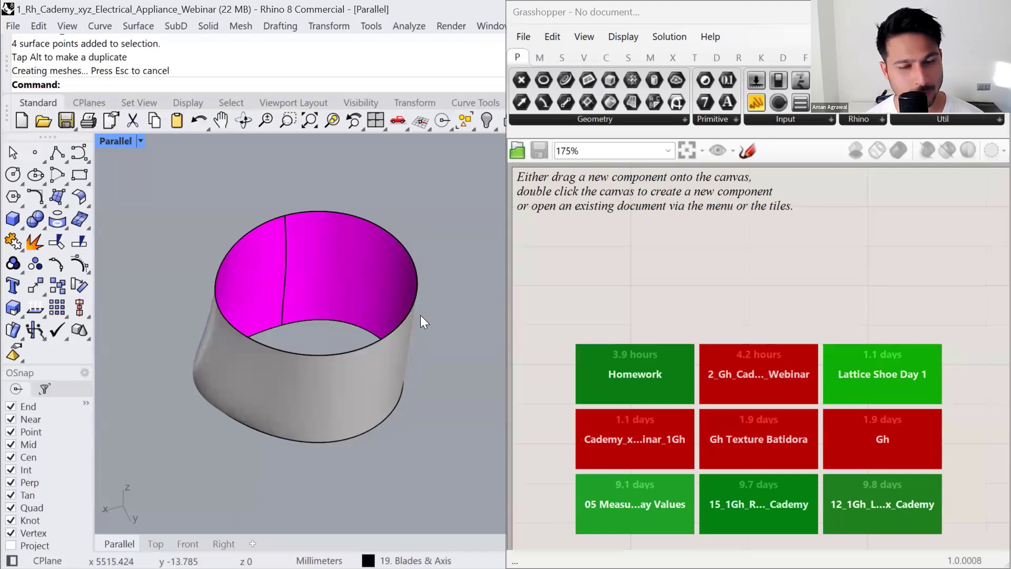
- Undo the control point move on the cup's outer wall surface
{"action": "key", "text": "ctrl+z"}
{"action": "key", "text": "ctrl+z"}
{"action": "key", "text": "Escape"}
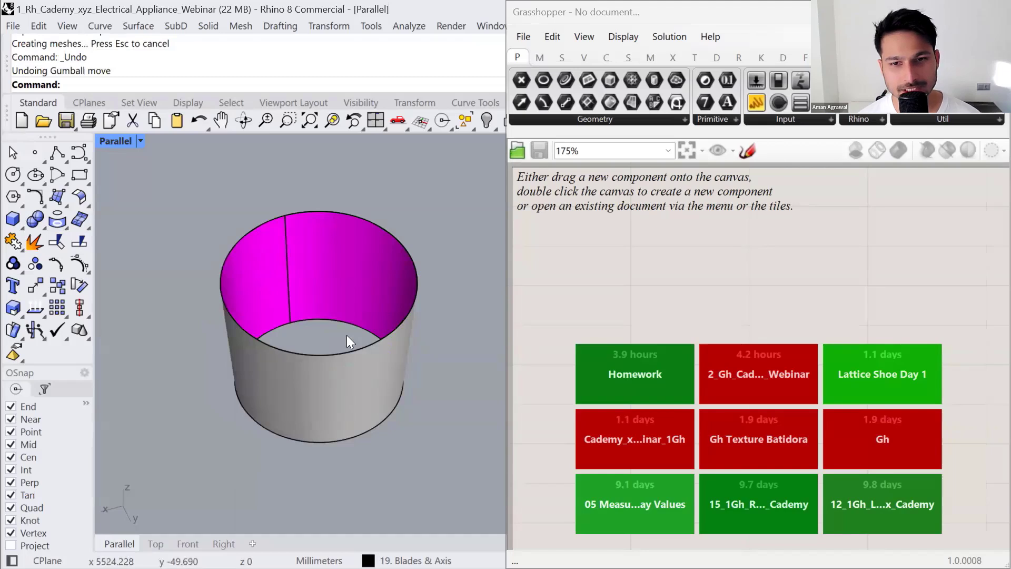
- Try to drag the outer wall surface from Rhino straight onto the Grasshopper canvas
{"action": "left_click_drag", "start_coordinate": [337, 348], "coordinate": [439, 267]}
{"action": "left_click_drag", "start_coordinate": [773, 315], "coordinate": [772, 315]}
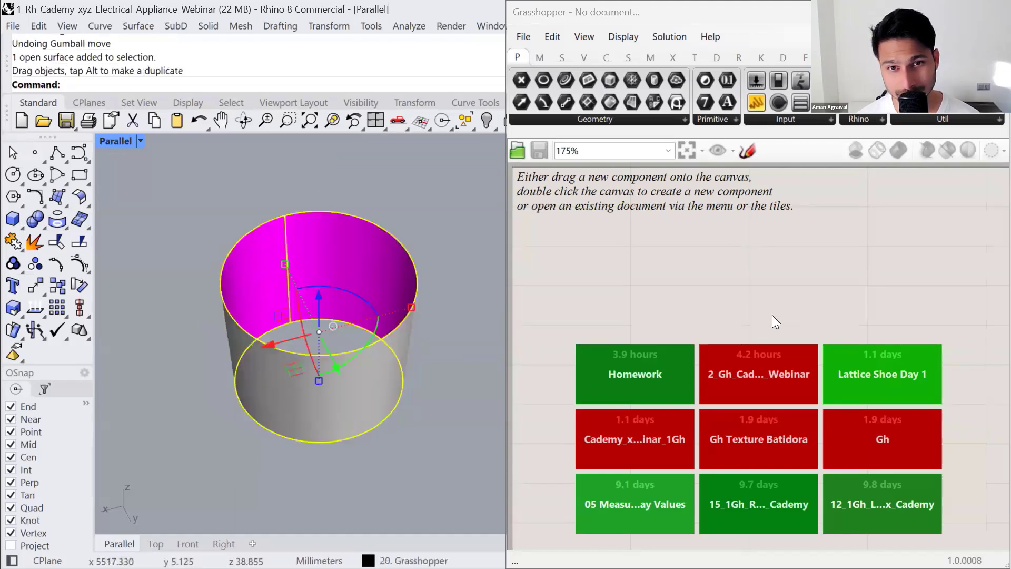
{"action": "left_click", "coordinate": [468, 342]}
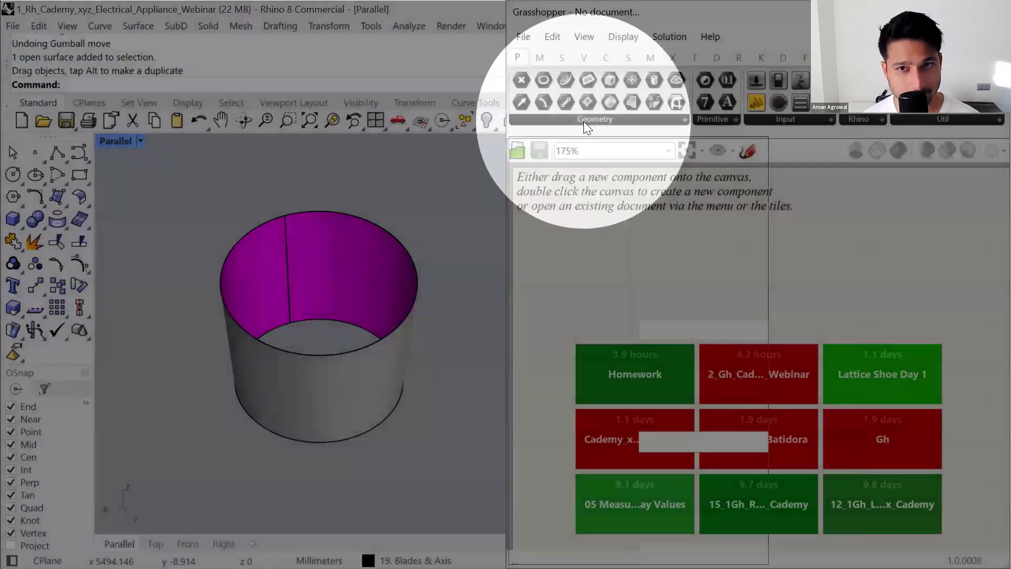
- Place a Surface parameter from the Params geometry components on the Grasshopper canvas
{"action": "left_click", "coordinate": [584, 120]}
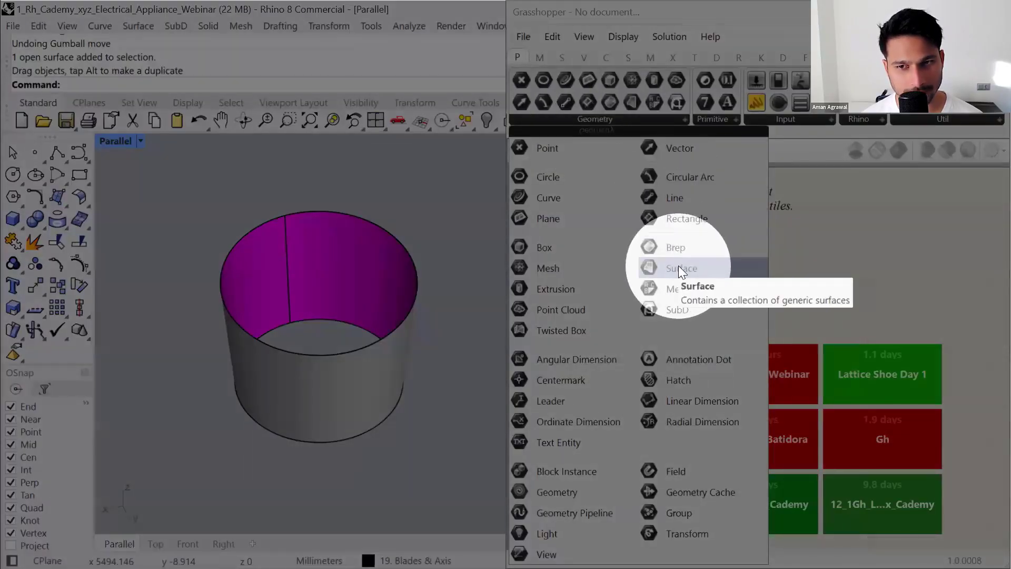
{"action": "left_click_drag", "start_coordinate": [679, 268], "coordinate": [679, 333]}
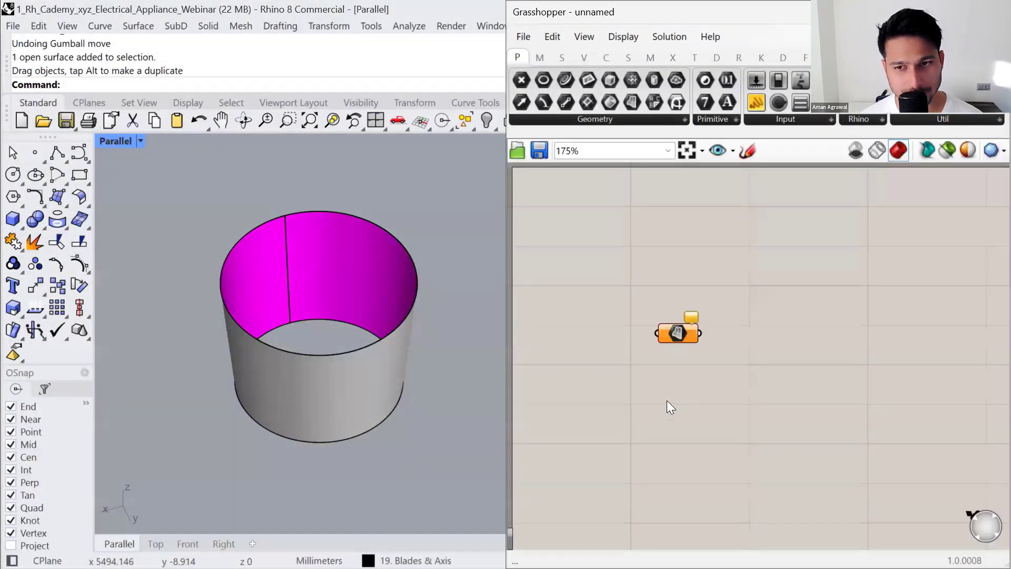
{"action": "left_click", "coordinate": [677, 304]}
{"action": "scroll", "coordinate": [677, 303], "scroll_direction": "up", "scroll_amount": 4}
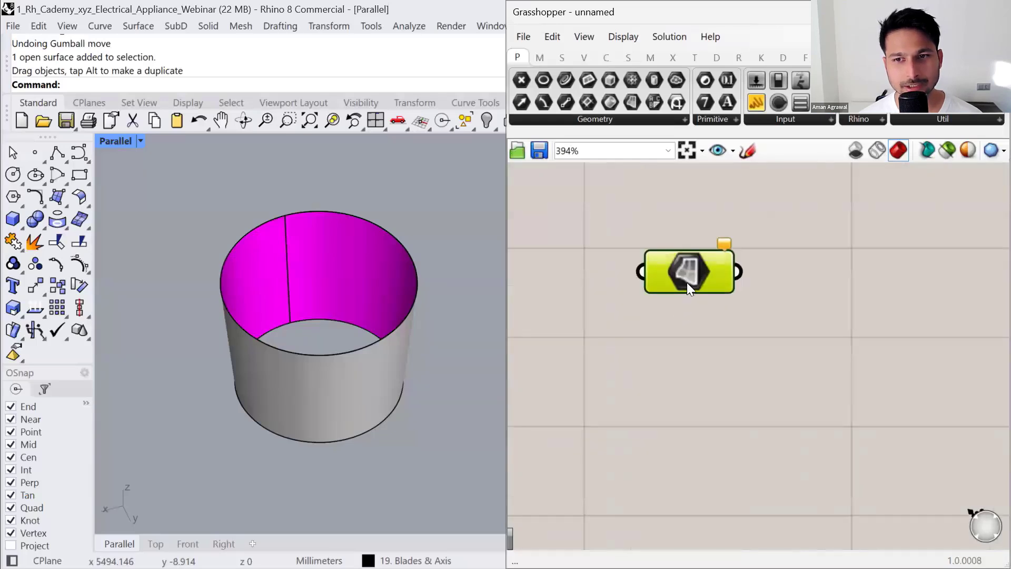
{"action": "left_click_drag", "start_coordinate": [687, 283], "coordinate": [685, 296]}
{"action": "left_click", "coordinate": [653, 388]}
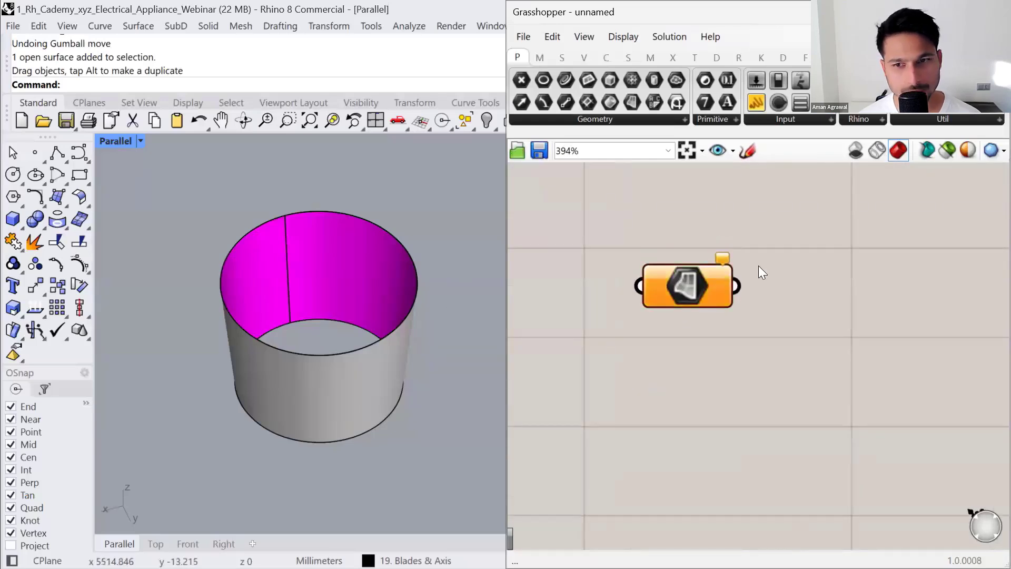
- Reference the cup's outer wall in the Surface parameter with Set one Surface, and reposition the parameter slightly on the canvas
{"action": "right_click", "coordinate": [693, 288]}
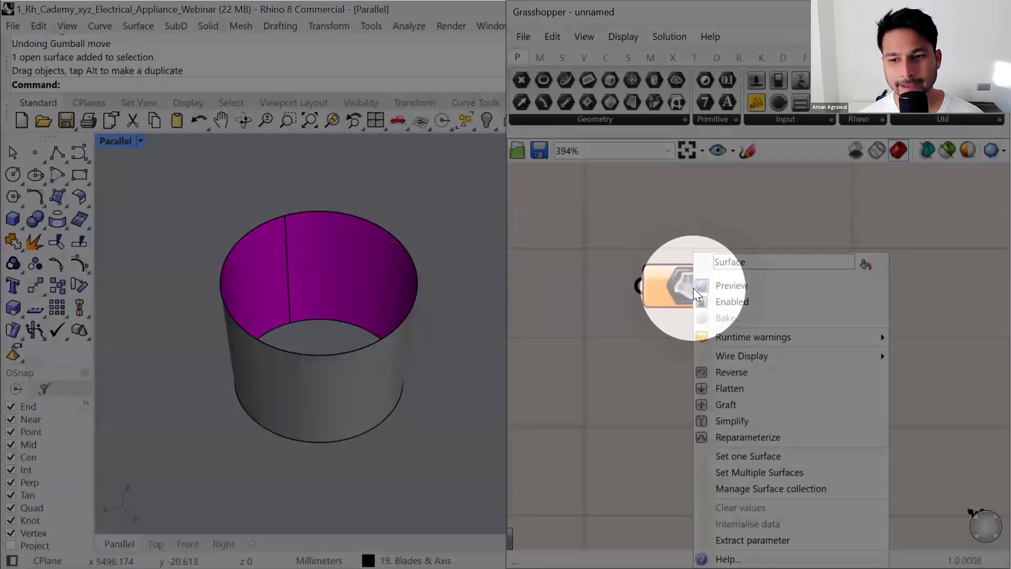
{"action": "left_click", "coordinate": [758, 457]}
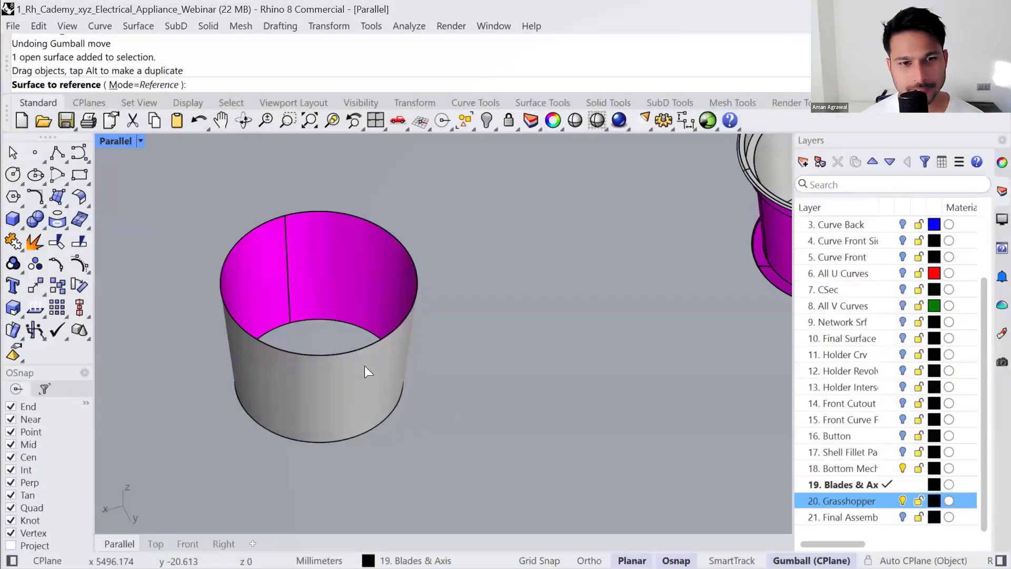
{"action": "left_click", "coordinate": [366, 367]}
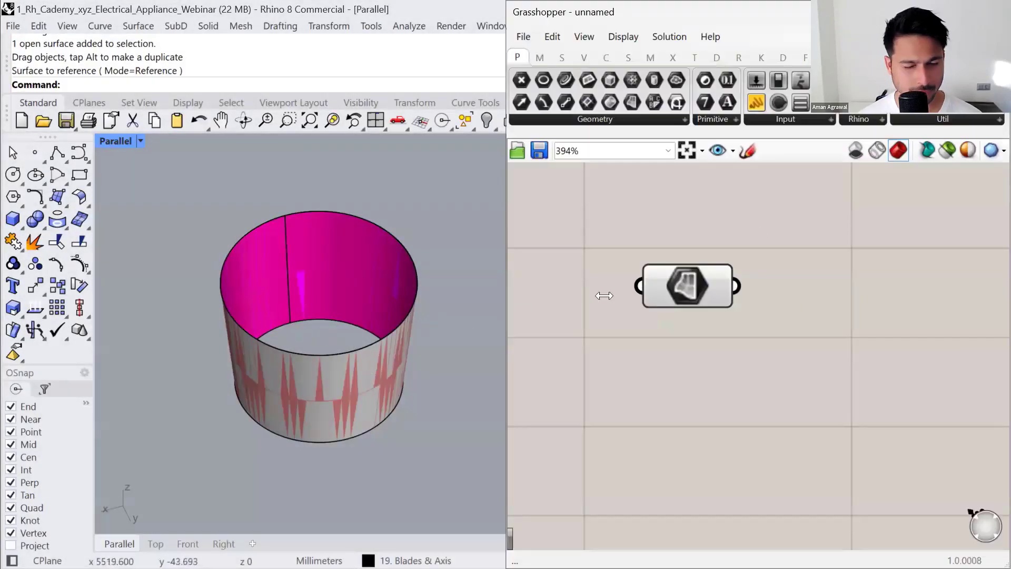
{"action": "scroll", "coordinate": [759, 343], "scroll_direction": "down", "scroll_amount": 3}
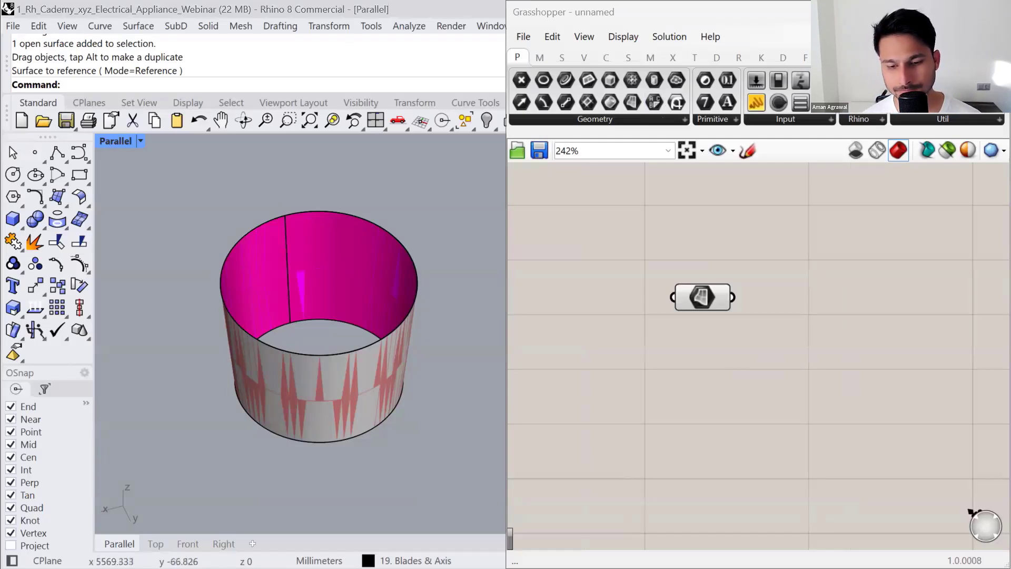
{"action": "right_click_drag", "start_coordinate": [764, 363], "coordinate": [698, 352]}
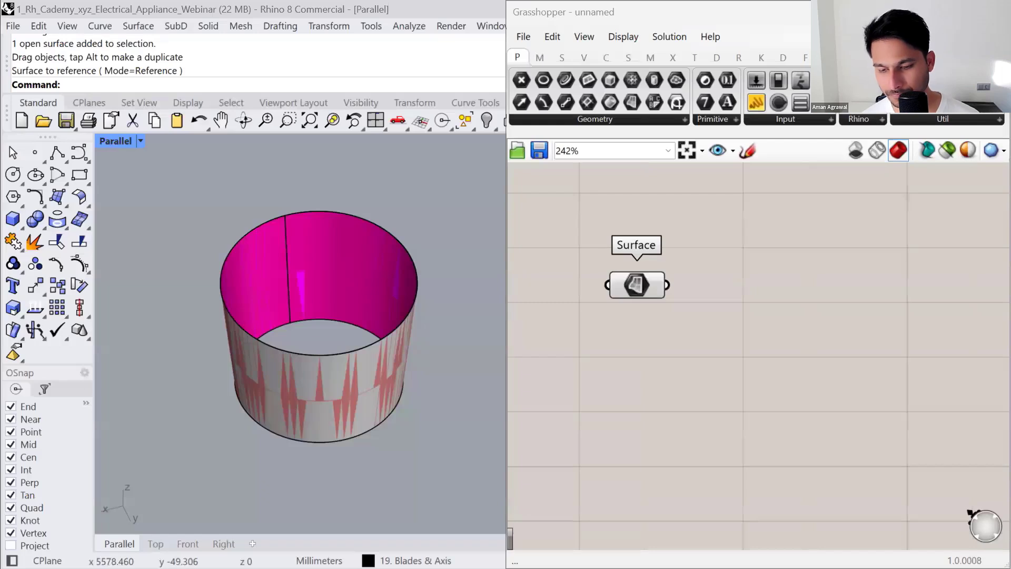
{"action": "left_click_drag", "start_coordinate": [639, 288], "coordinate": [650, 292]}
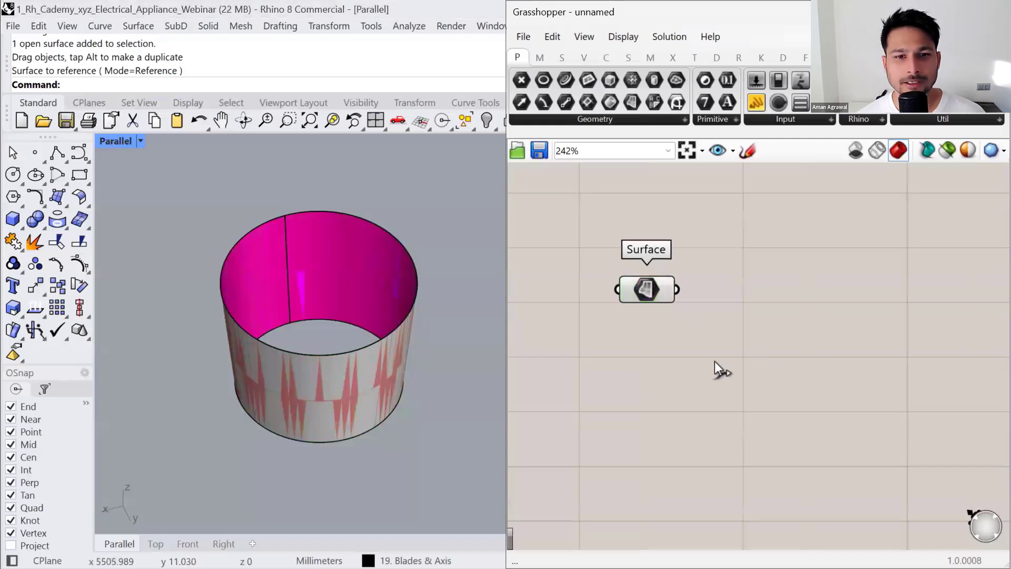
{"action": "right_click_drag", "start_coordinate": [350, 399], "coordinate": [357, 372]}
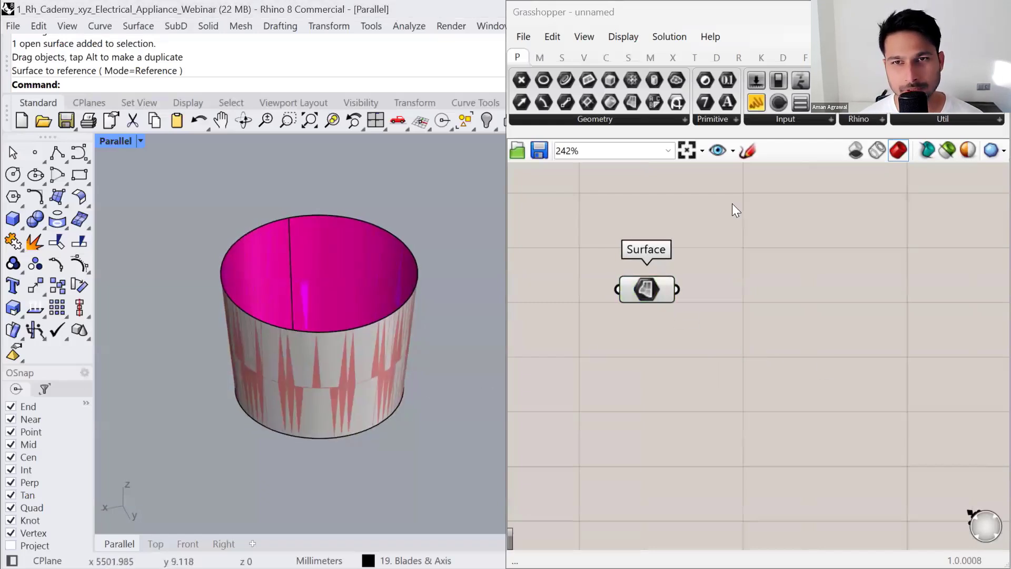
- Place a Surface Frames component from the Surface utilities beside the Surface parameter
{"action": "left_click", "coordinate": [586, 59]}
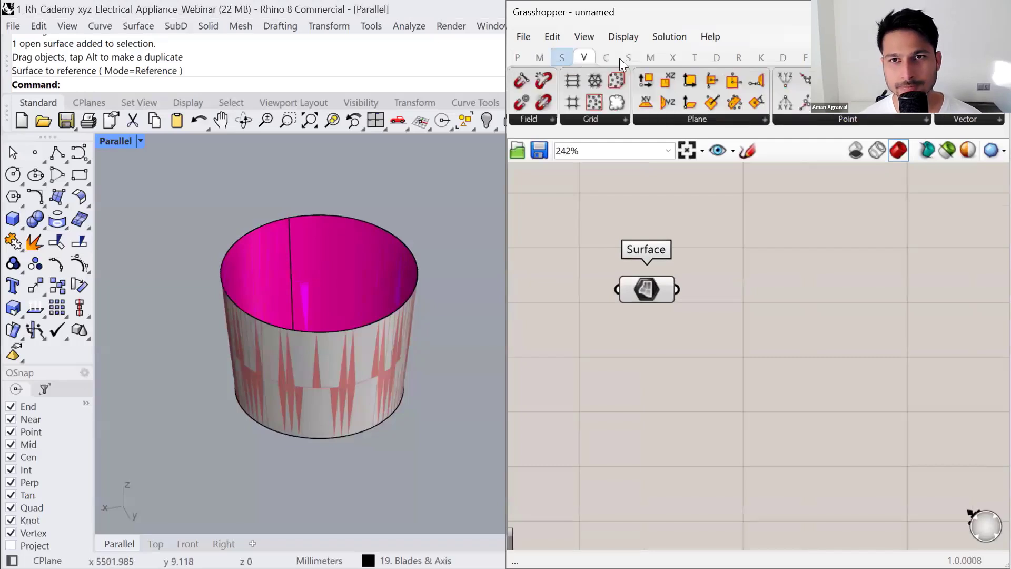
{"action": "left_click", "coordinate": [628, 57]}
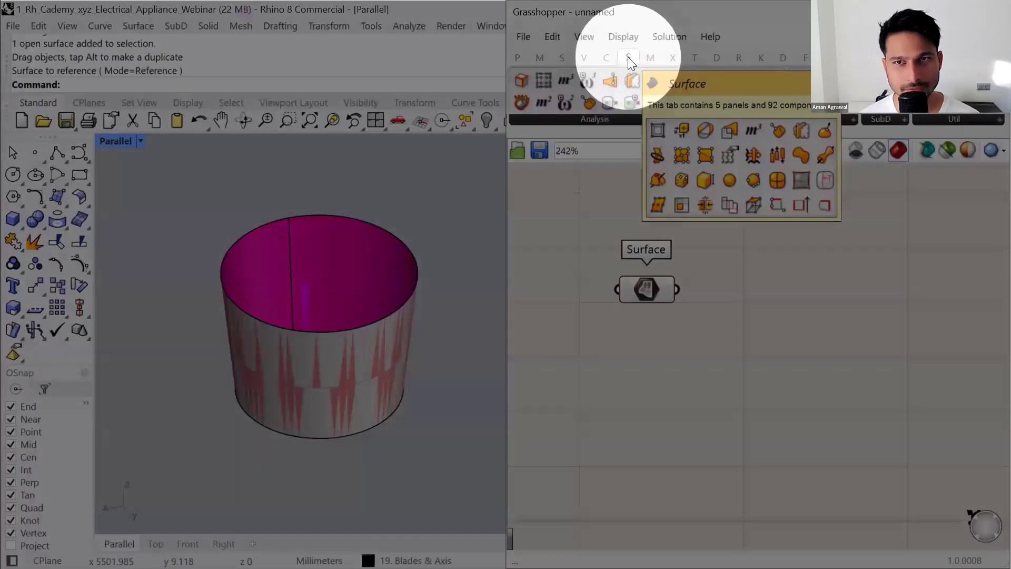
{"action": "left_click", "coordinate": [972, 117]}
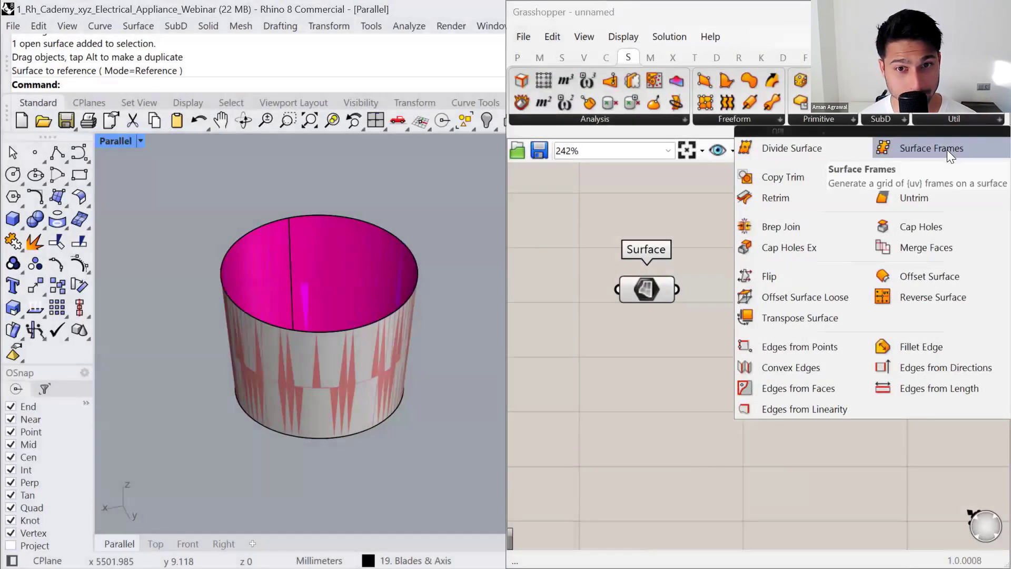
{"action": "left_click_drag", "start_coordinate": [947, 150], "coordinate": [832, 300]}
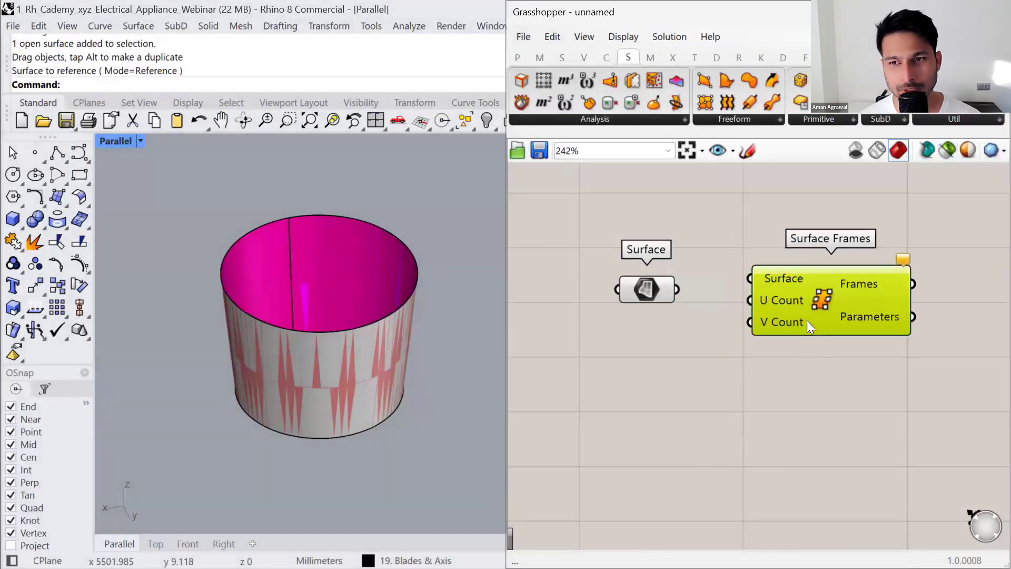
{"action": "double_click", "coordinate": [754, 424]}
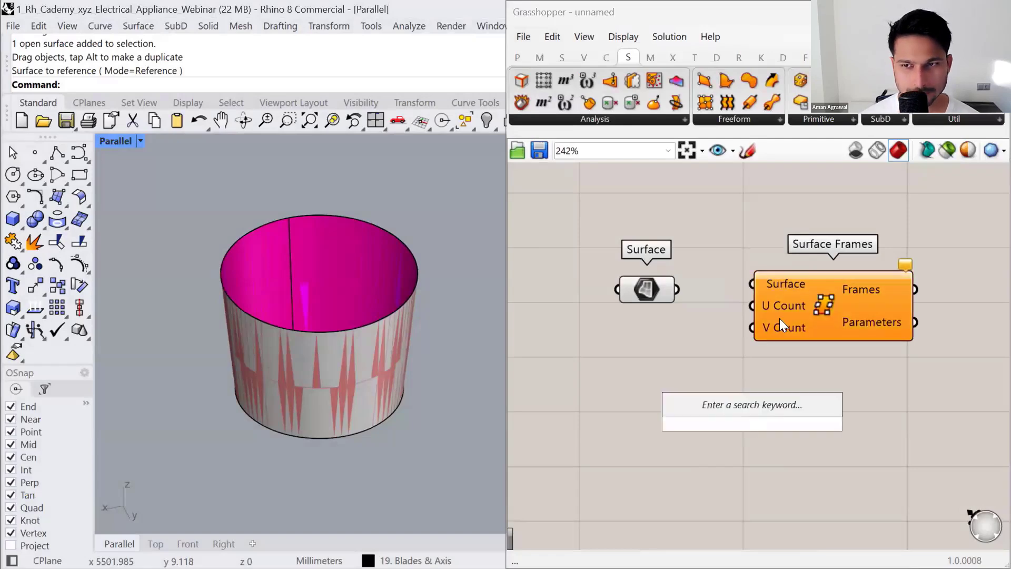
{"action": "key", "text": "ctrl"}
{"action": "key", "text": "ctrl"}
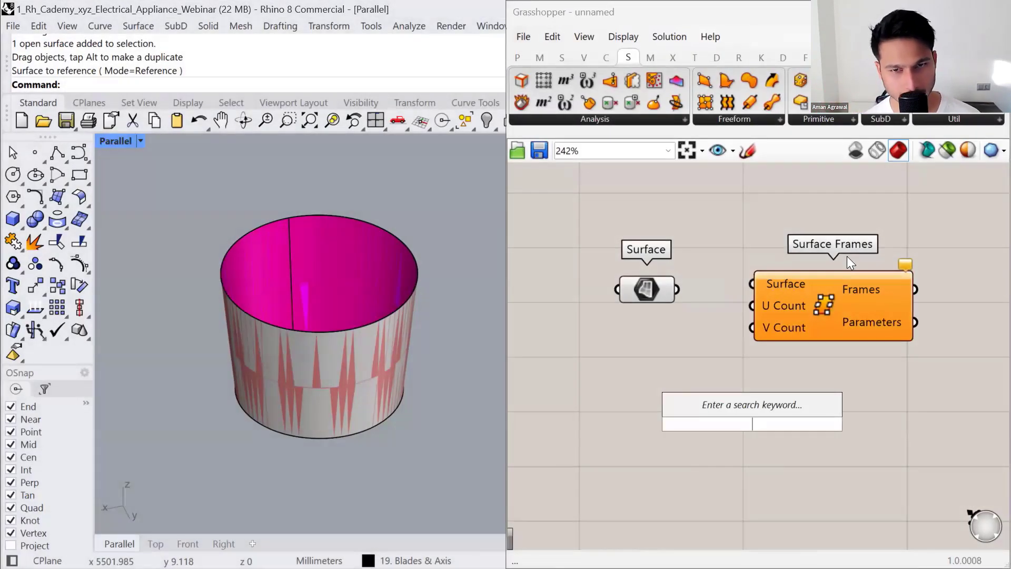
{"action": "right_click_drag", "start_coordinate": [736, 381], "coordinate": [724, 374]}
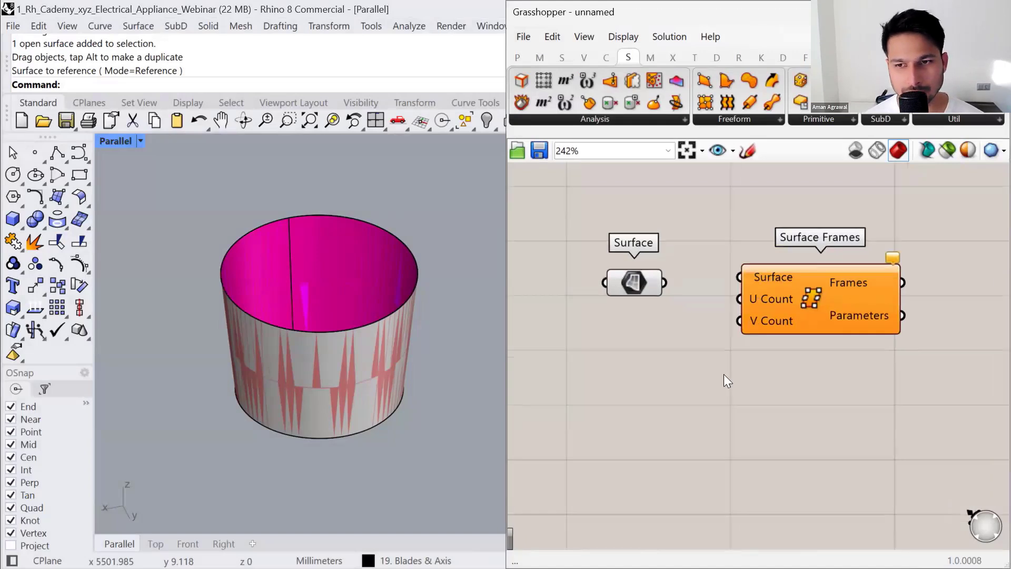
{"action": "double_click", "coordinate": [711, 401]}
{"action": "double_click", "coordinate": [700, 428]}
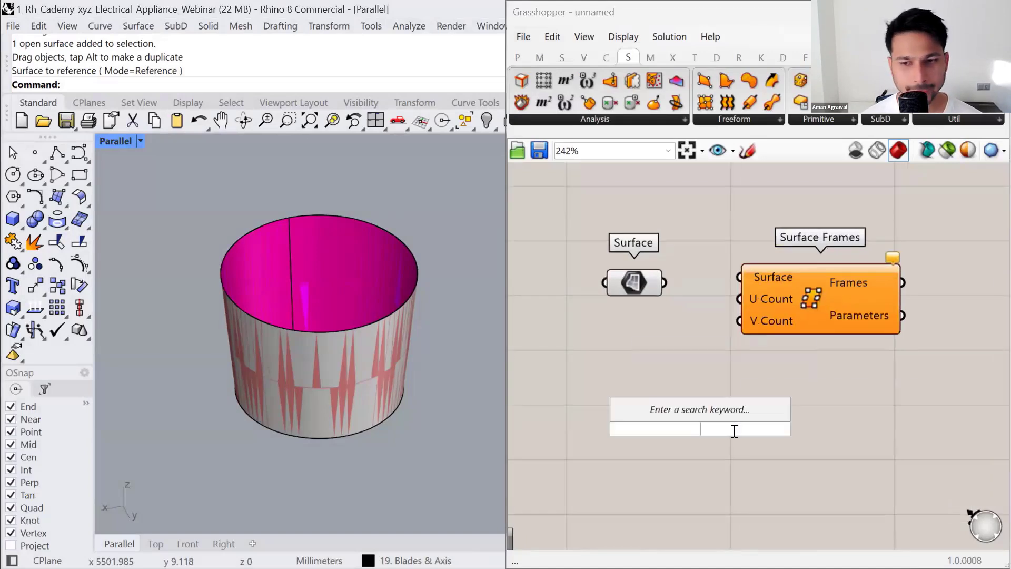
{"action": "type", "text": "surface"}
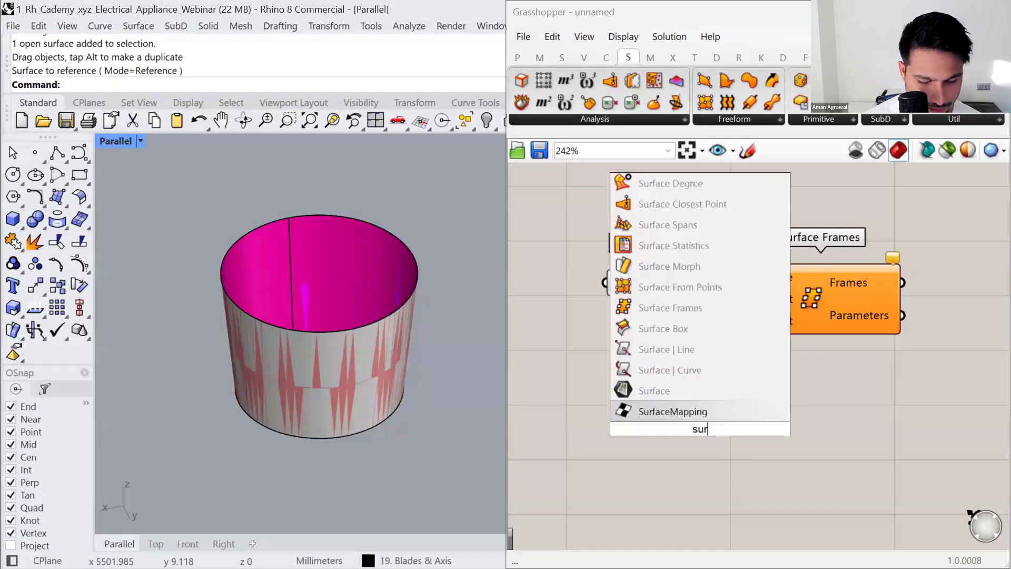
{"action": "type", "text": " frames"}
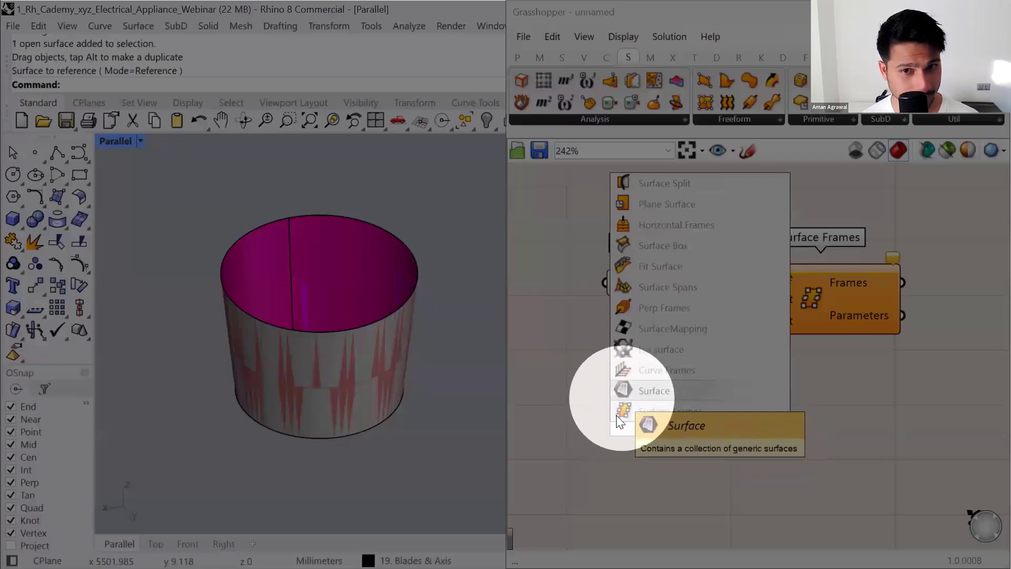
{"action": "left_click", "coordinate": [665, 448]}
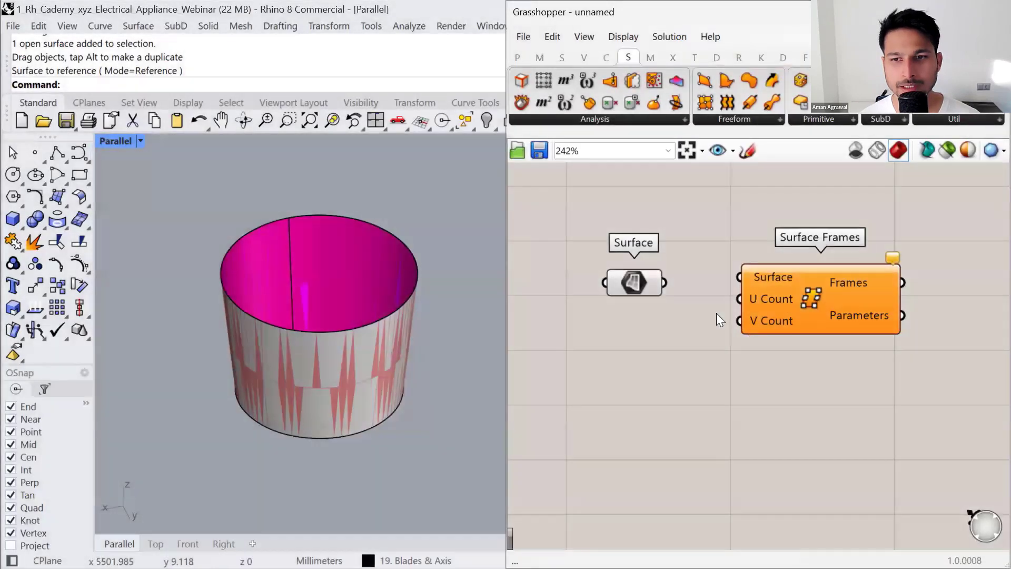
- Connect the Surface parameter to the Surface input of Surface Frames and nudge the component into line with it
{"action": "left_click_drag", "start_coordinate": [665, 283], "coordinate": [739, 280]}
{"action": "left_click_drag", "start_coordinate": [795, 295], "coordinate": [790, 300]}
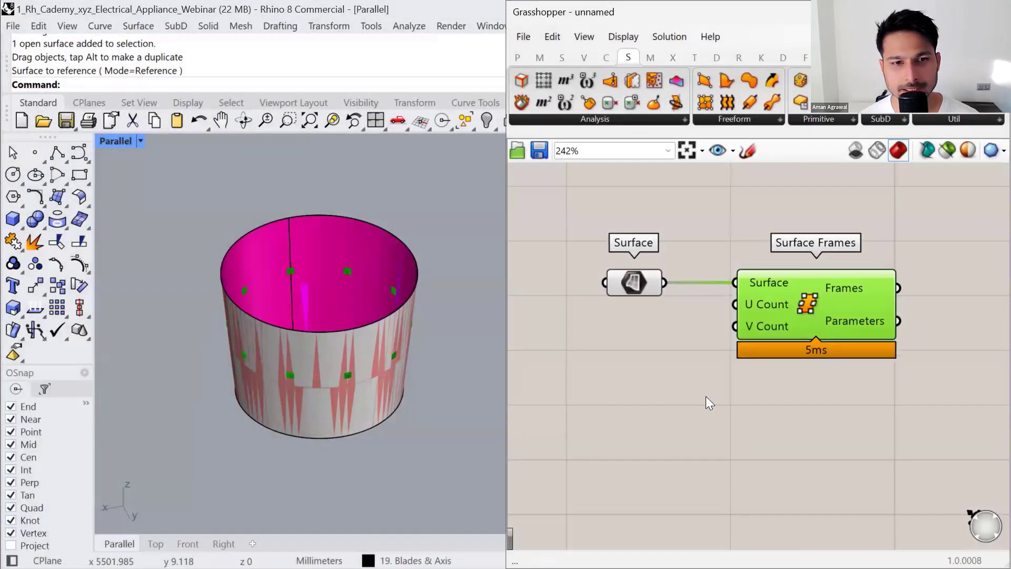
{"action": "left_click", "coordinate": [705, 396]}
{"action": "mouse_move", "coordinate": [371, 369]}
{"action": "right_mouse_down"}
{"action": "mouse_move", "coordinate": [357, 402]}
{"action": "mouse_move", "coordinate": [357, 361]}
{"action": "mouse_move", "coordinate": [380, 386]}
{"action": "right_mouse_up"}
{"action": "left_click", "coordinate": [813, 307]}
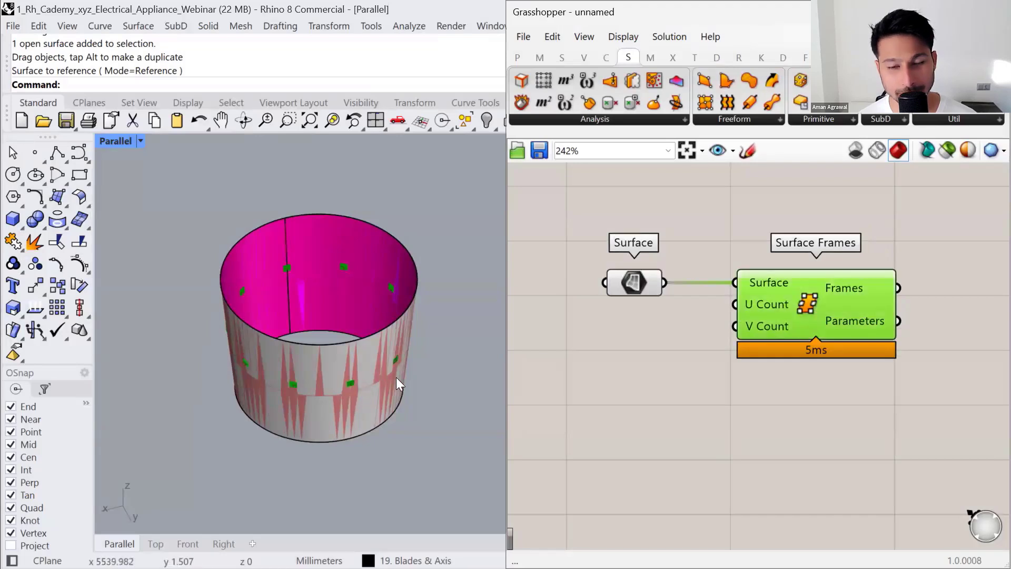
{"action": "left_click", "coordinate": [669, 322]}
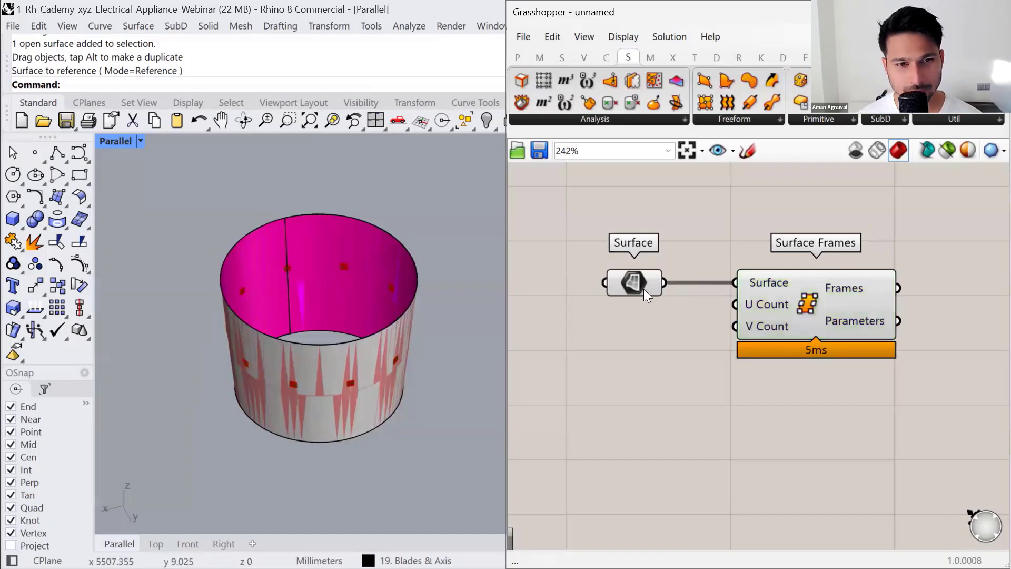
- Toggle the Surface parameter's preview off and back on
{"action": "mouse_move", "coordinate": [645, 289]}
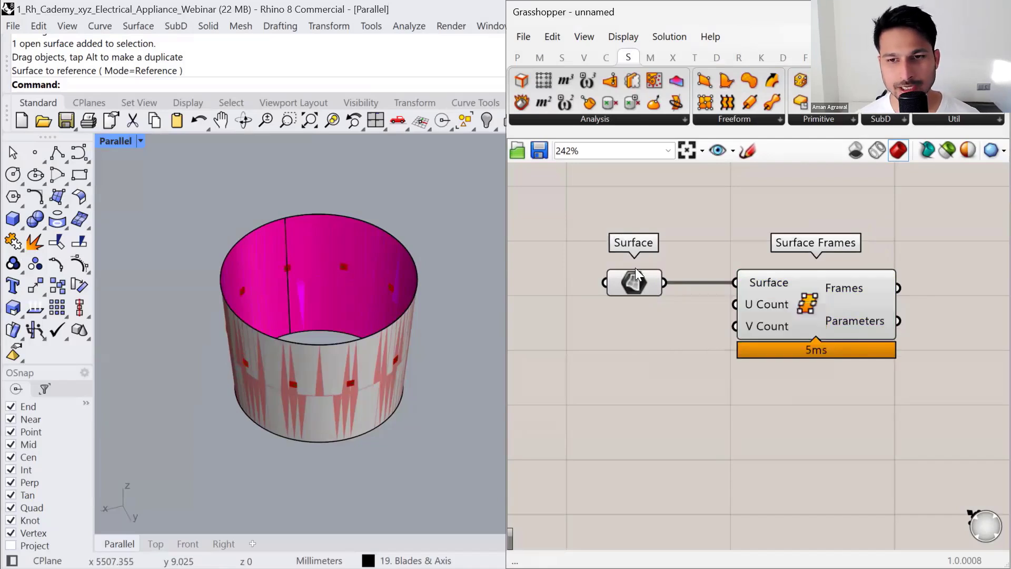
{"action": "left_click", "coordinate": [638, 286]}
{"action": "left_click", "coordinate": [631, 346]}
{"action": "left_click", "coordinate": [630, 292]}
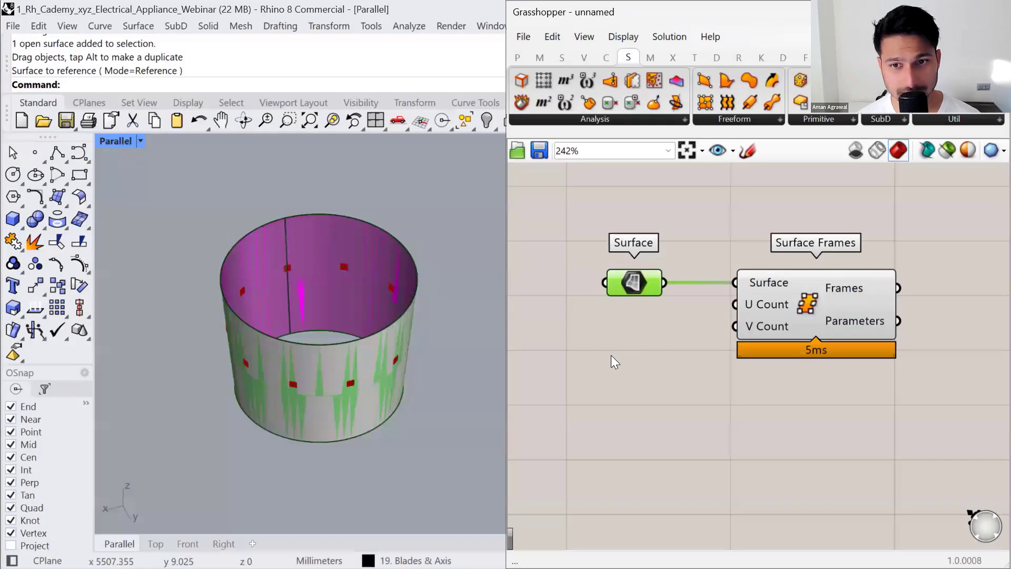
{"action": "middle_click", "coordinate": [606, 388]}
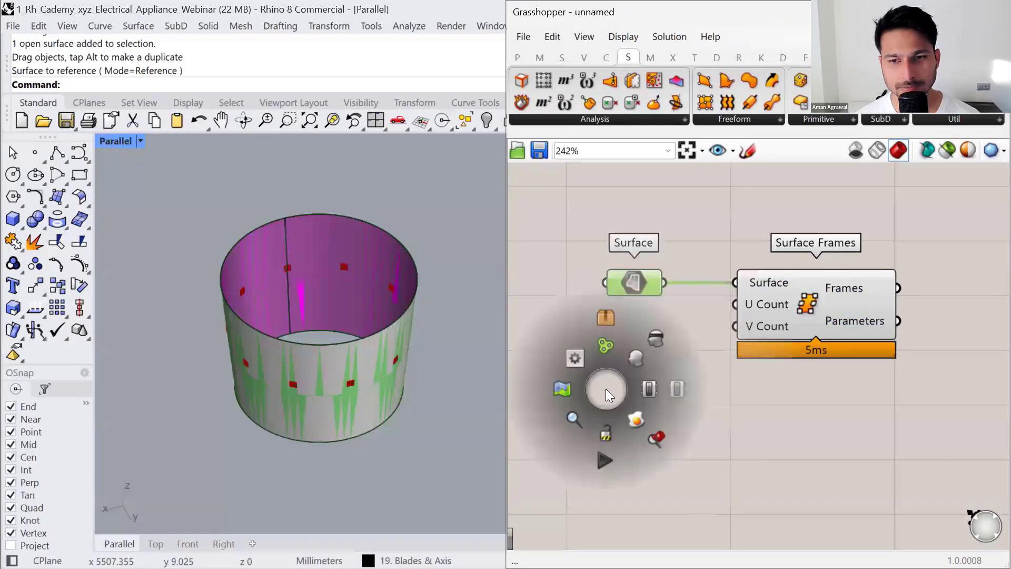
{"action": "left_click", "coordinate": [652, 341]}
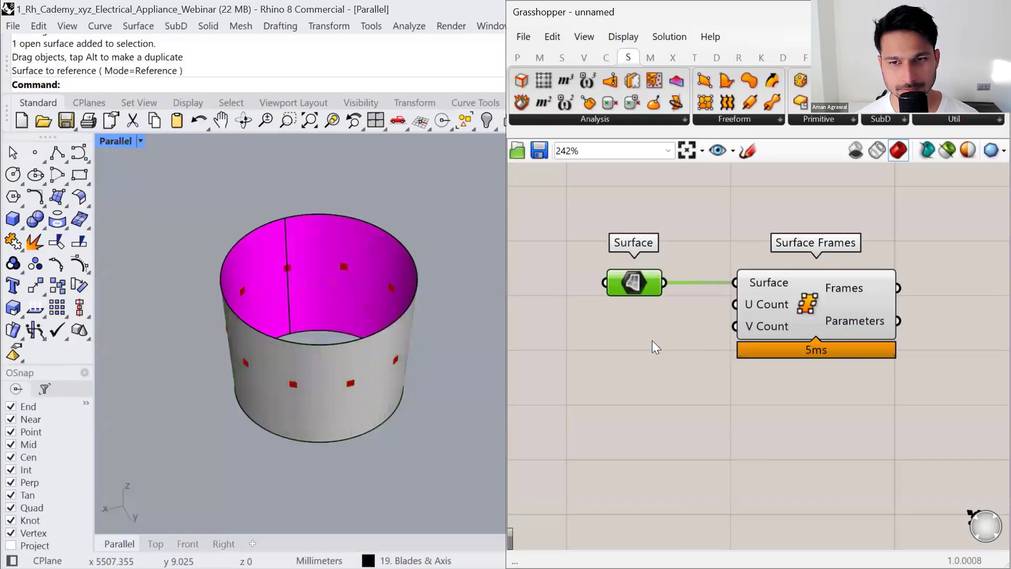
{"action": "left_click", "coordinate": [634, 284]}
{"action": "middle_click", "coordinate": [620, 369]}
{"action": "left_click", "coordinate": [648, 338]}
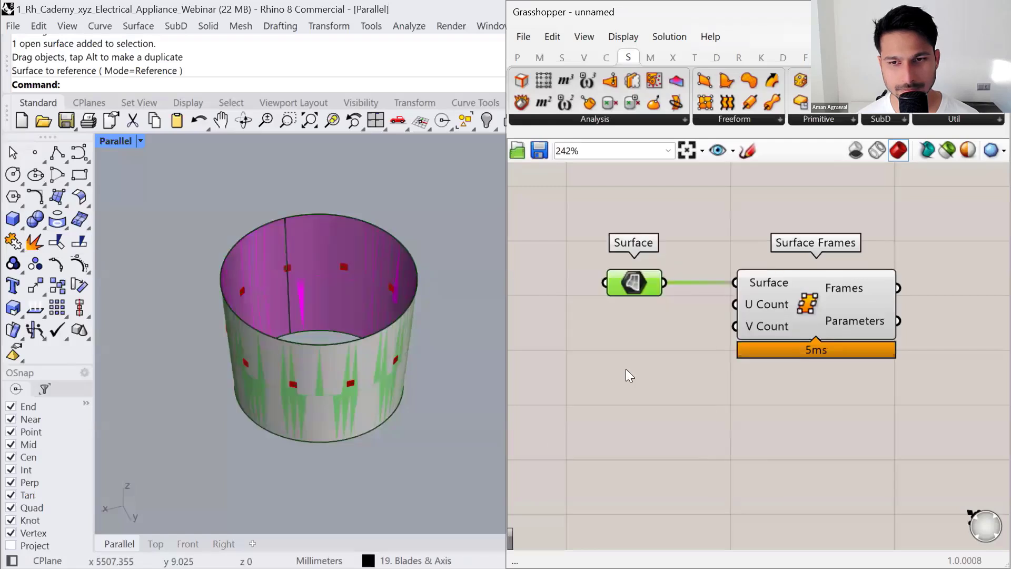
- Turn off the preview of the Surface parameter
{"action": "left_click", "coordinate": [626, 369]}
{"action": "left_click", "coordinate": [640, 292]}
{"action": "middle_click", "coordinate": [618, 357]}
{"action": "left_click", "coordinate": [663, 308]}
{"action": "left_click", "coordinate": [643, 377]}
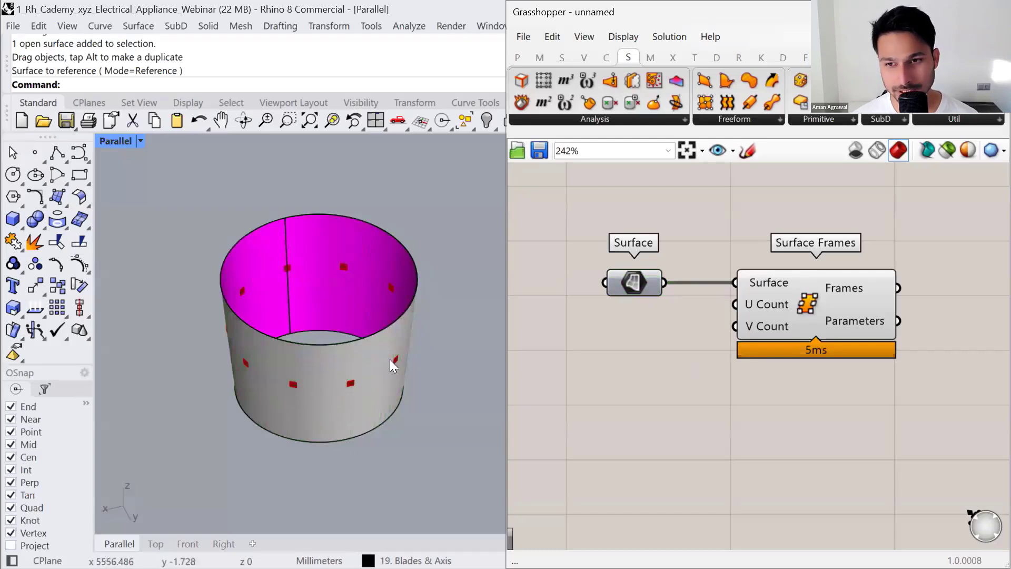
- Add a number slider of 25, connect it to the U Count of Surface Frames, and adjust it to 29
{"action": "double_click", "coordinate": [609, 353]}
{"action": "type", "text": "25"}
{"action": "key", "text": "Return"}
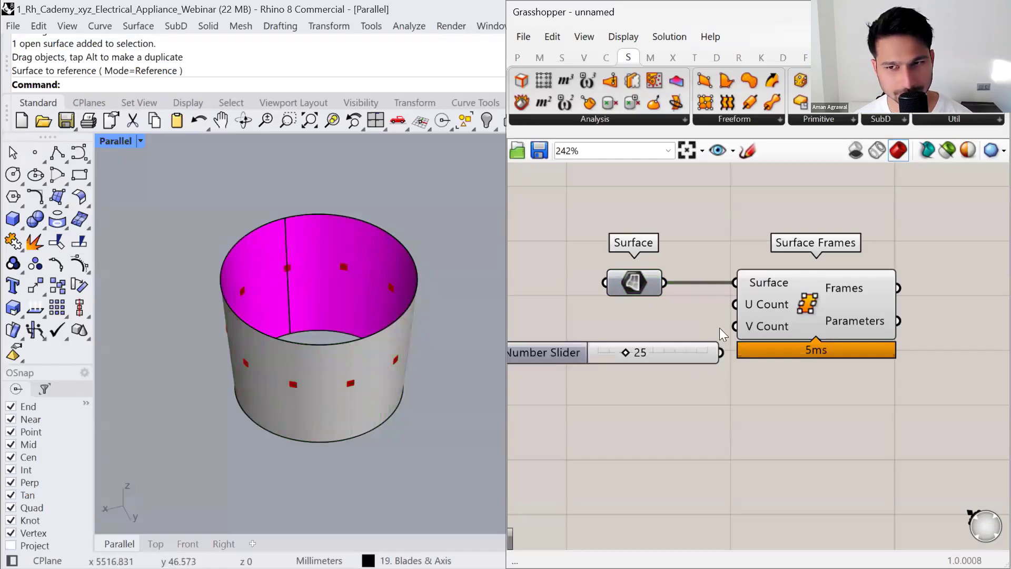
{"action": "left_click_drag", "start_coordinate": [735, 304], "coordinate": [622, 352]}
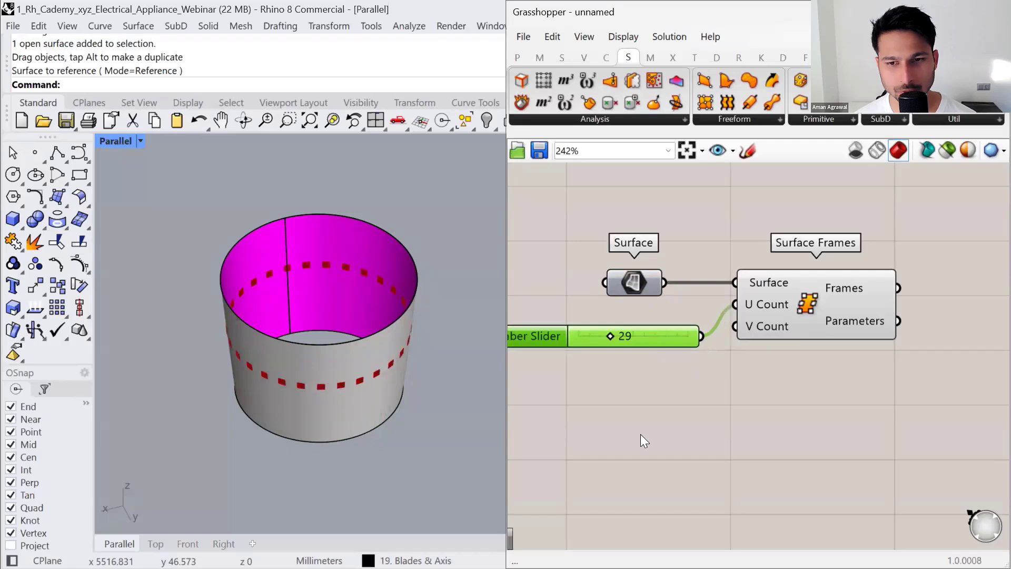
- Add a number slider of 150 and connect it to the V Count of Surface Frames
{"action": "double_click", "coordinate": [619, 413]}
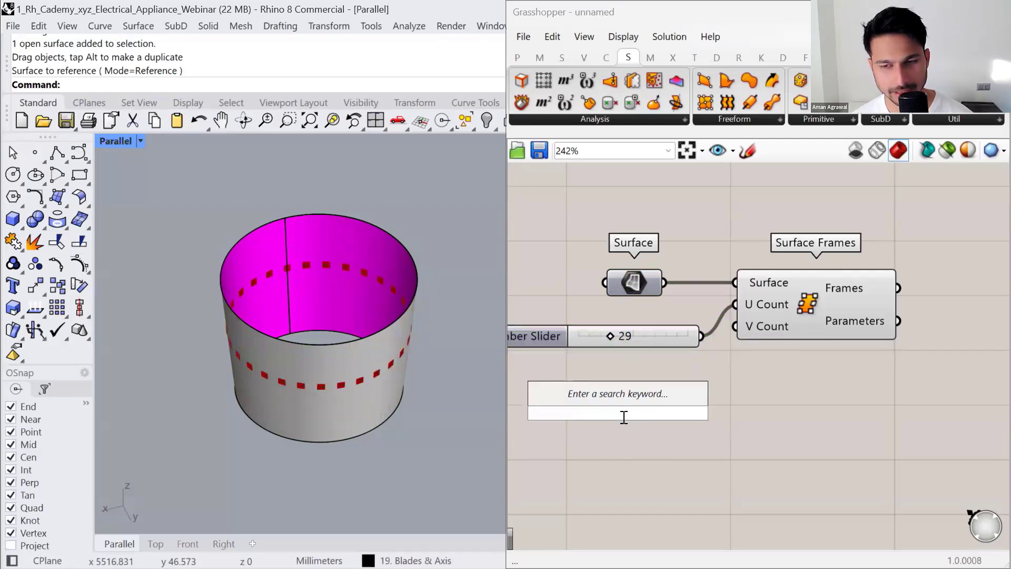
{"action": "type", "text": "150"}
{"action": "key", "text": "Return"}
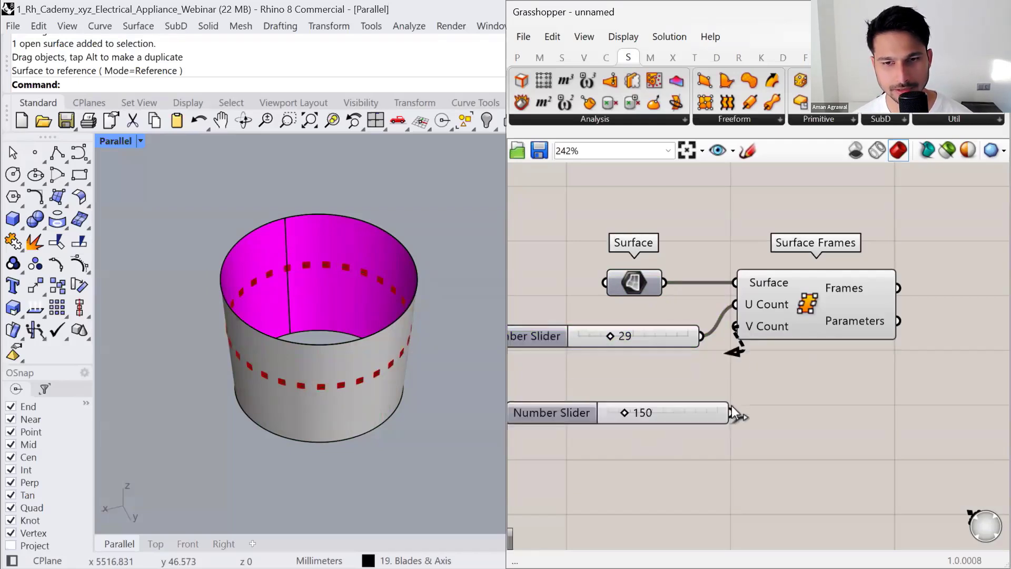
{"action": "left_click_drag", "start_coordinate": [731, 406], "coordinate": [735, 326]}
- Place the V Count slider just below the U Count slider and adjust the counts to 32 in U and 39 in V
{"action": "left_click_drag", "start_coordinate": [673, 410], "coordinate": [615, 337]}
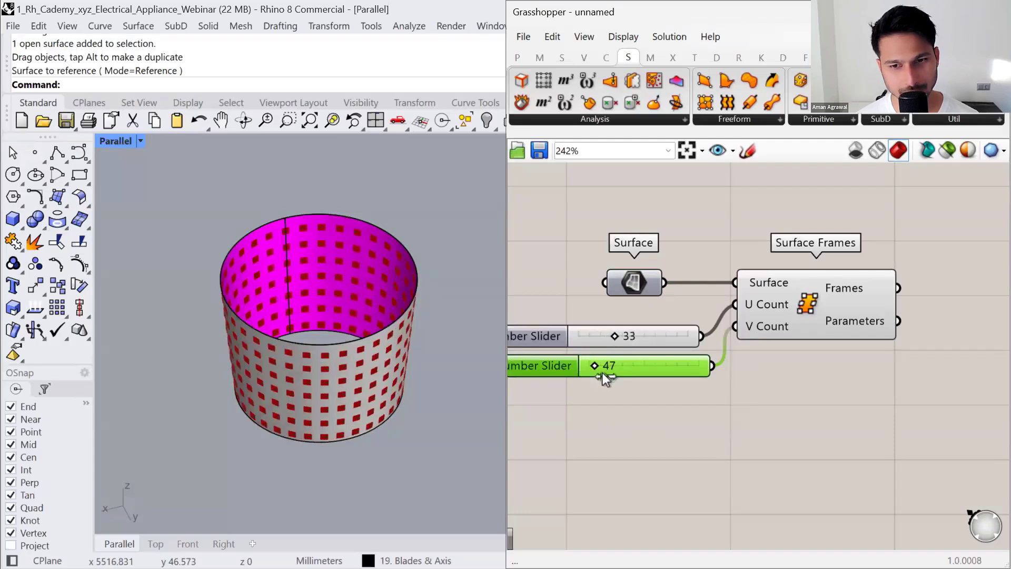
{"action": "mouse_move", "coordinate": [602, 372]}
{"action": "left_mouse_down"}
{"action": "mouse_move", "coordinate": [594, 365]}
{"action": "mouse_move", "coordinate": [612, 337]}
{"action": "mouse_move", "coordinate": [592, 368]}
{"action": "left_mouse_up"}
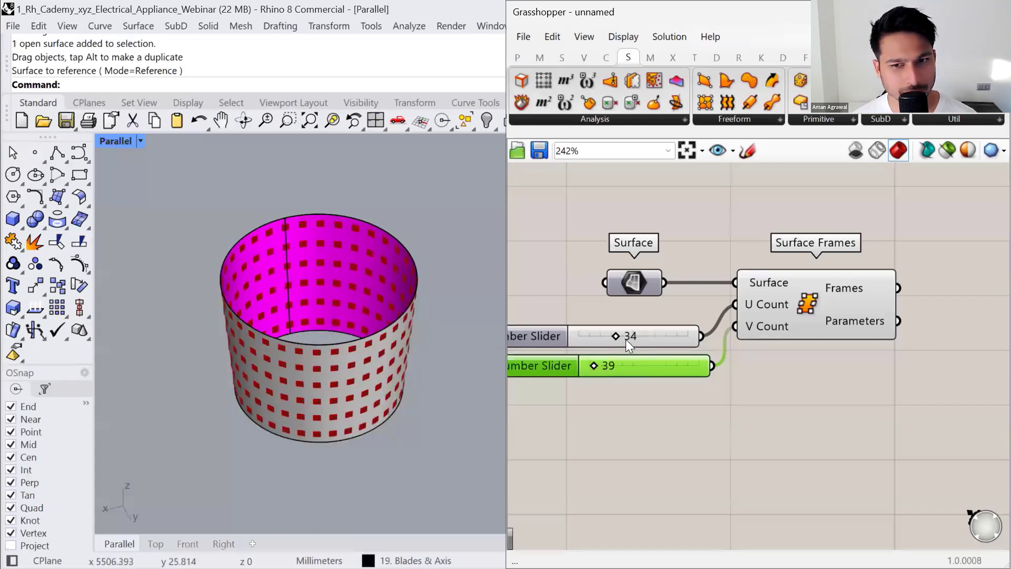
{"action": "left_click_drag", "start_coordinate": [615, 334], "coordinate": [614, 334]}
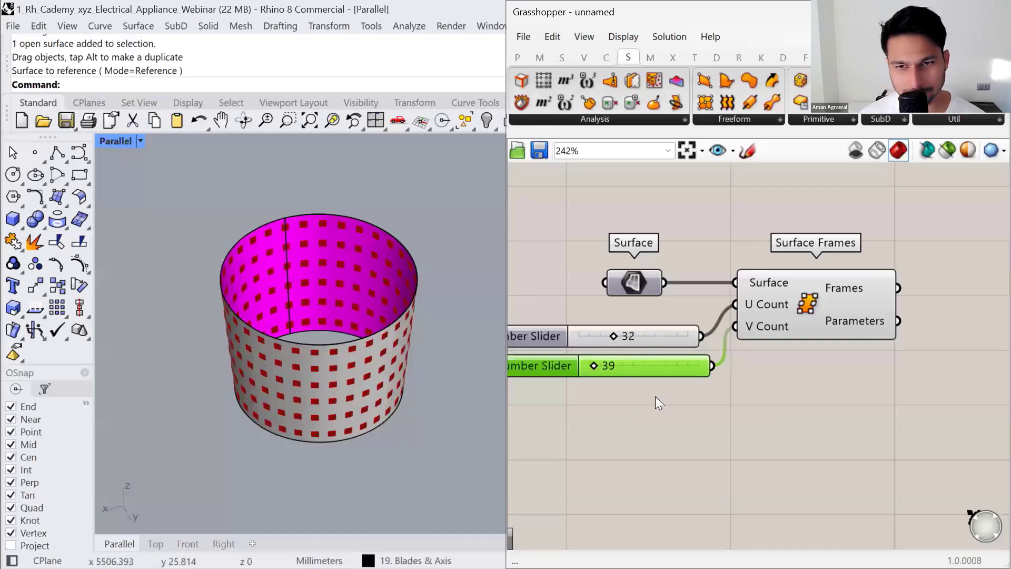
{"action": "left_click", "coordinate": [655, 396]}
- Place a Cylinder component beside Surface Frames on the canvas
{"action": "scroll", "coordinate": [690, 379], "scroll_direction": "down", "scroll_amount": 2}
{"action": "right_click_drag", "start_coordinate": [708, 365], "coordinate": [625, 348]}
{"action": "left_click_drag", "start_coordinate": [679, 294], "coordinate": [683, 295]}
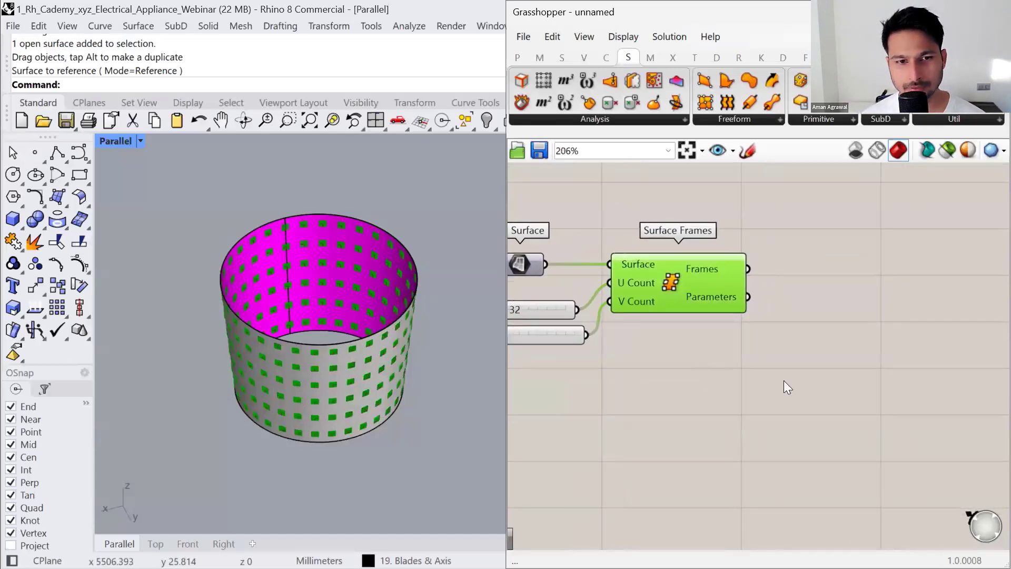
{"action": "left_click", "coordinate": [781, 380]}
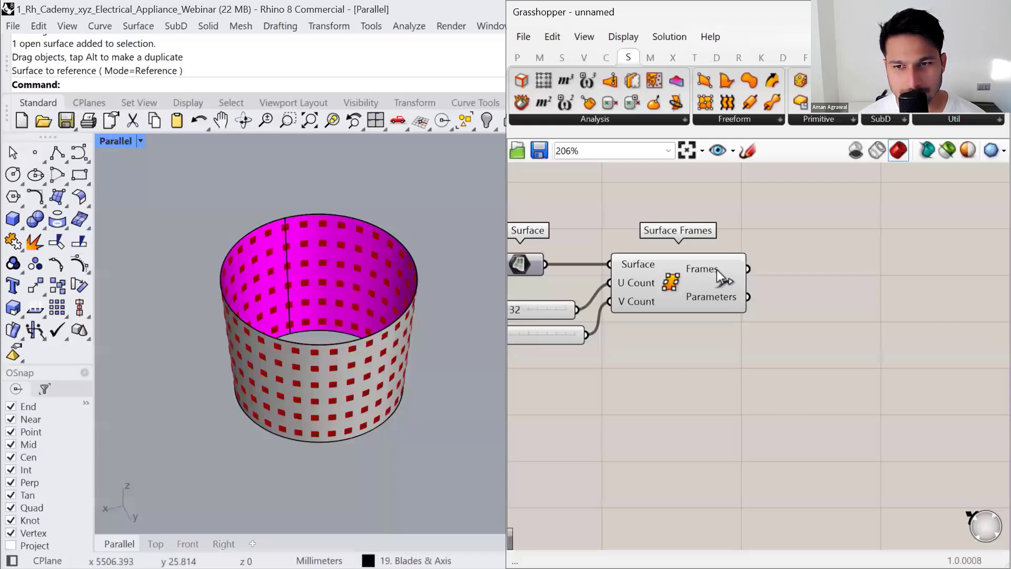
{"action": "double_click", "coordinate": [848, 318]}
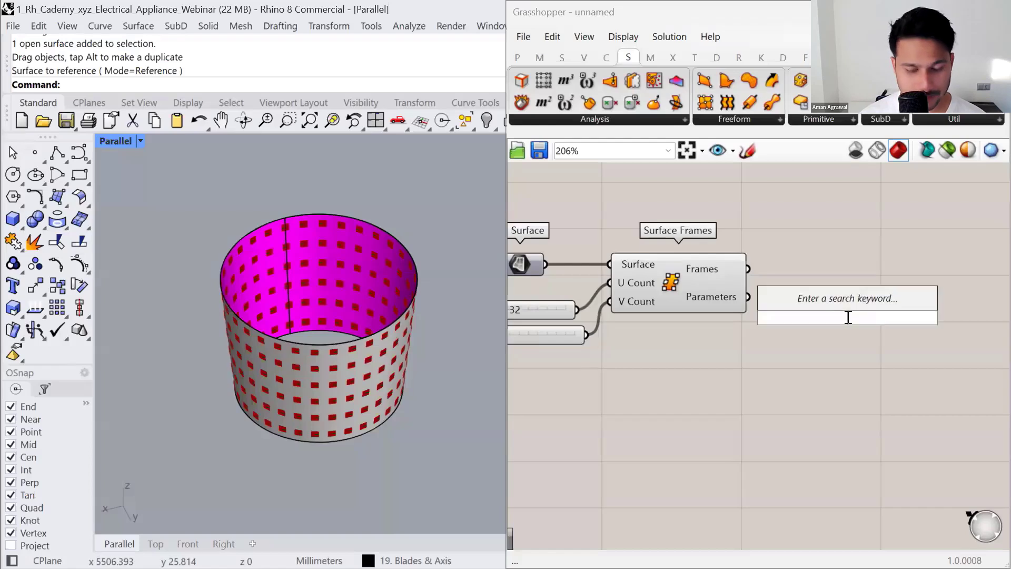
{"action": "type", "text": "cylinder"}
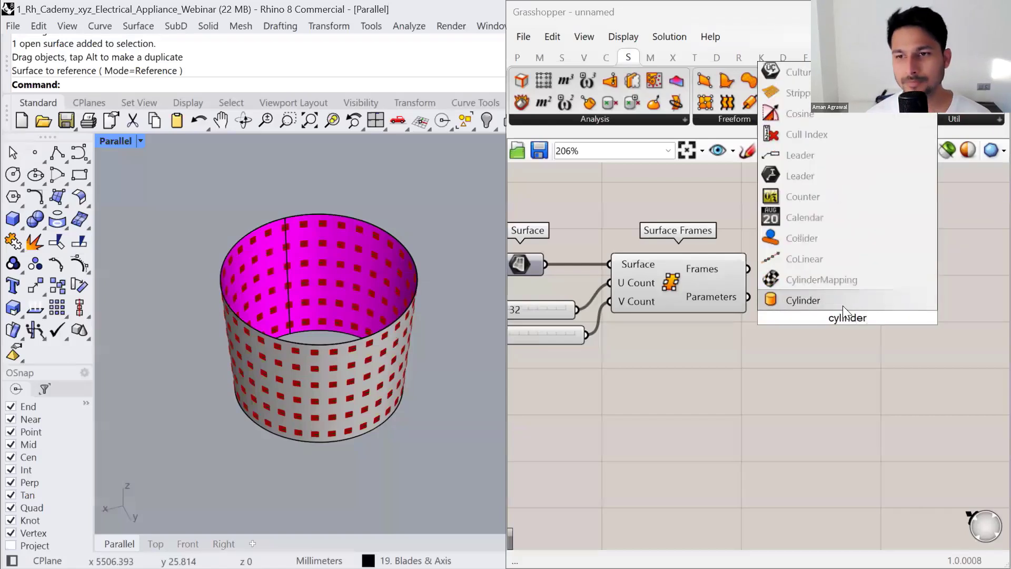
{"action": "left_click", "coordinate": [843, 301]}
{"action": "left_click_drag", "start_coordinate": [837, 317], "coordinate": [853, 308]}
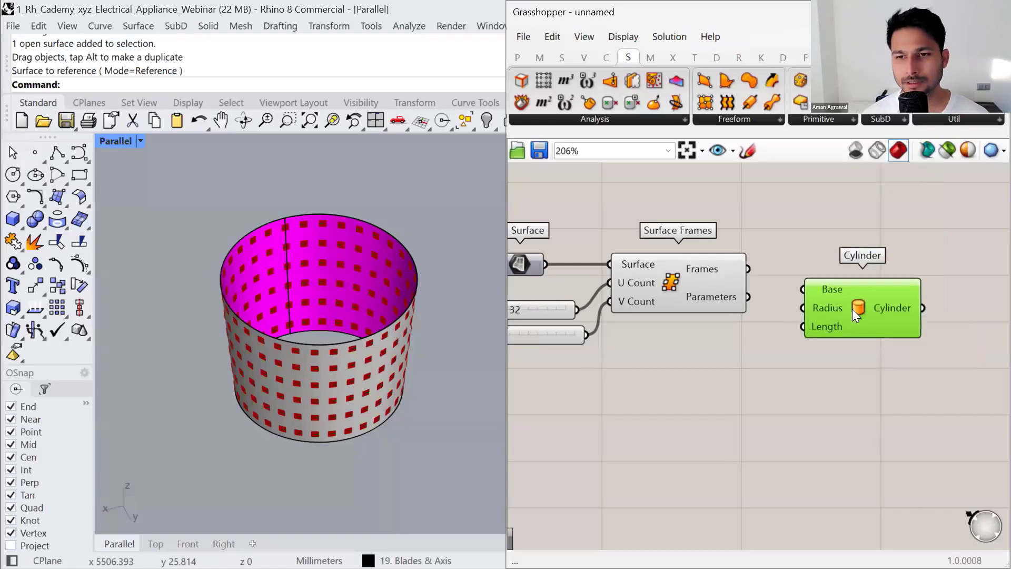
- Connect the Frames output to the Cylinder's Base input and turn off the preview of Surface Frames
{"action": "left_click", "coordinate": [738, 301]}
{"action": "right_click_drag", "start_coordinate": [752, 325], "coordinate": [782, 328]}
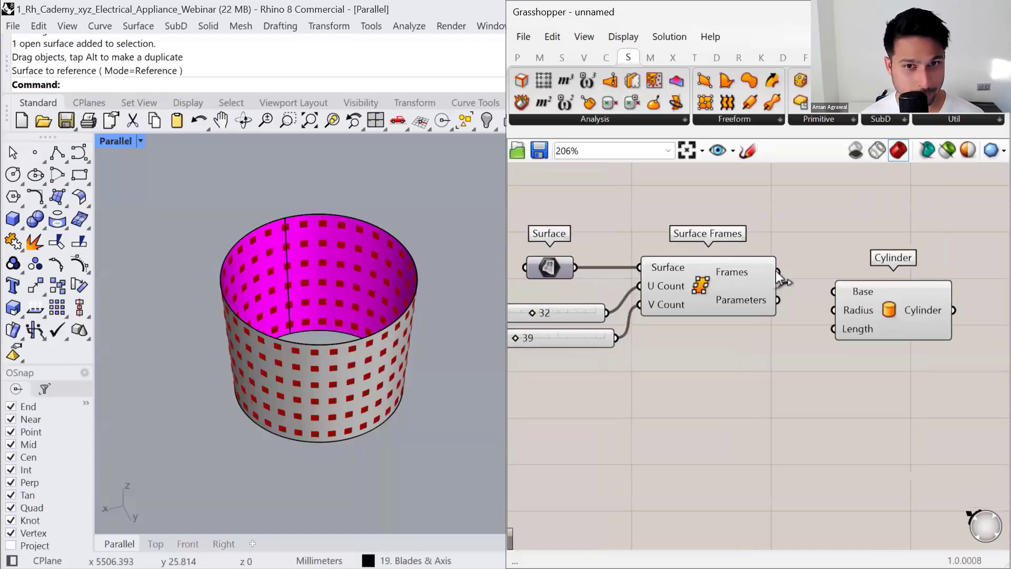
{"action": "left_click_drag", "start_coordinate": [778, 271], "coordinate": [875, 329]}
{"action": "left_click", "coordinate": [699, 408]}
{"action": "left_click", "coordinate": [704, 313]}
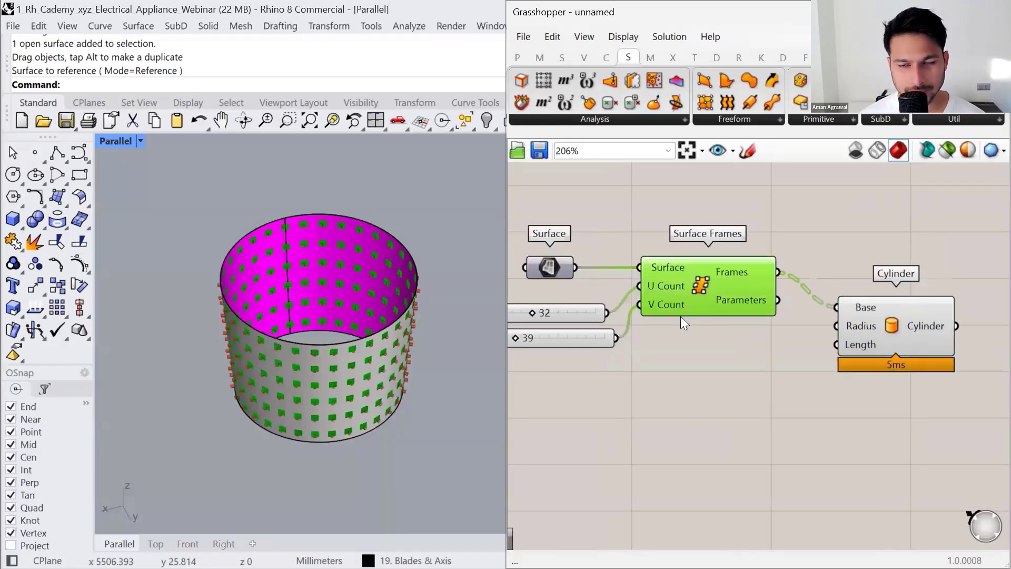
{"action": "middle_click", "coordinate": [689, 311]}
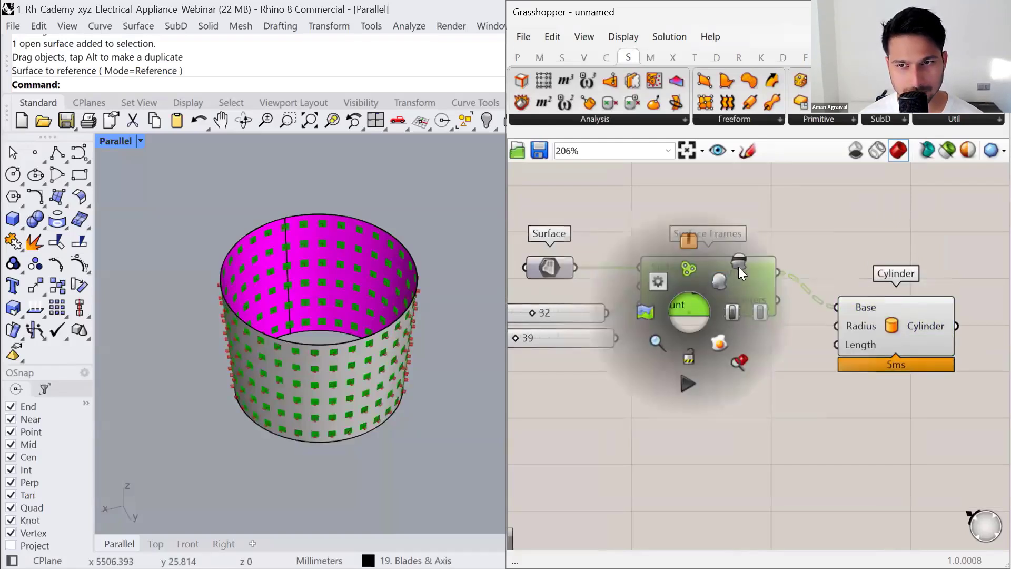
- Add a number slider of 1.25, connect it to the Cylinder's Radius input, and adjust it to 1.49
{"action": "double_click", "coordinate": [734, 371]}
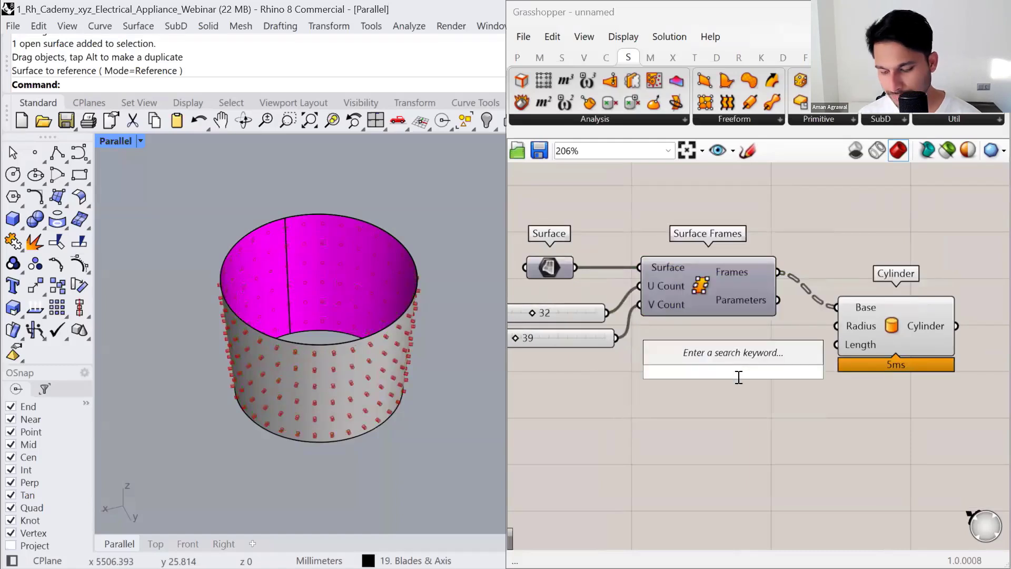
{"action": "type", "text": "2.00"}
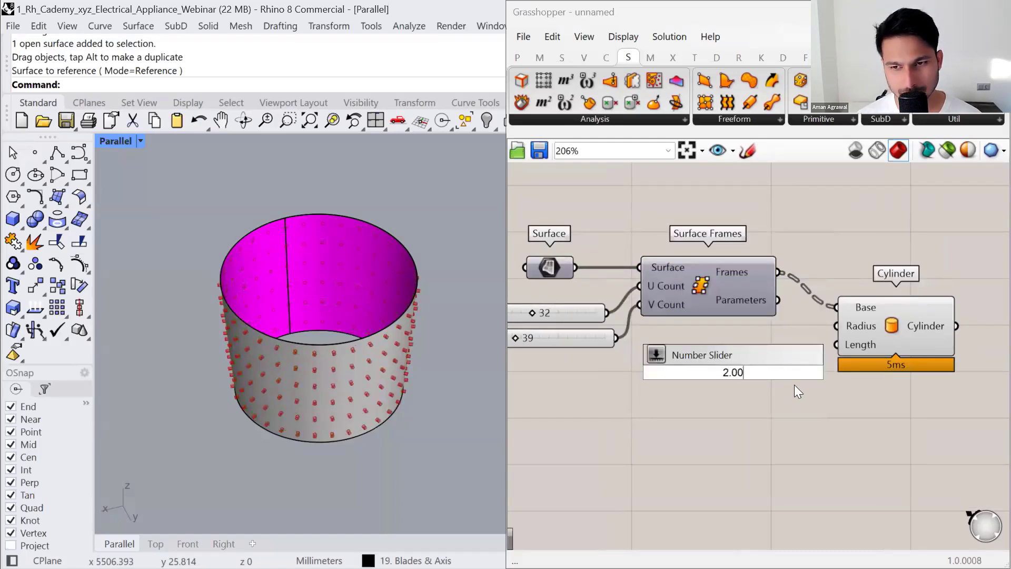
{"action": "key", "text": "ctrl+a"}
{"action": "type", "text": "1.25"}
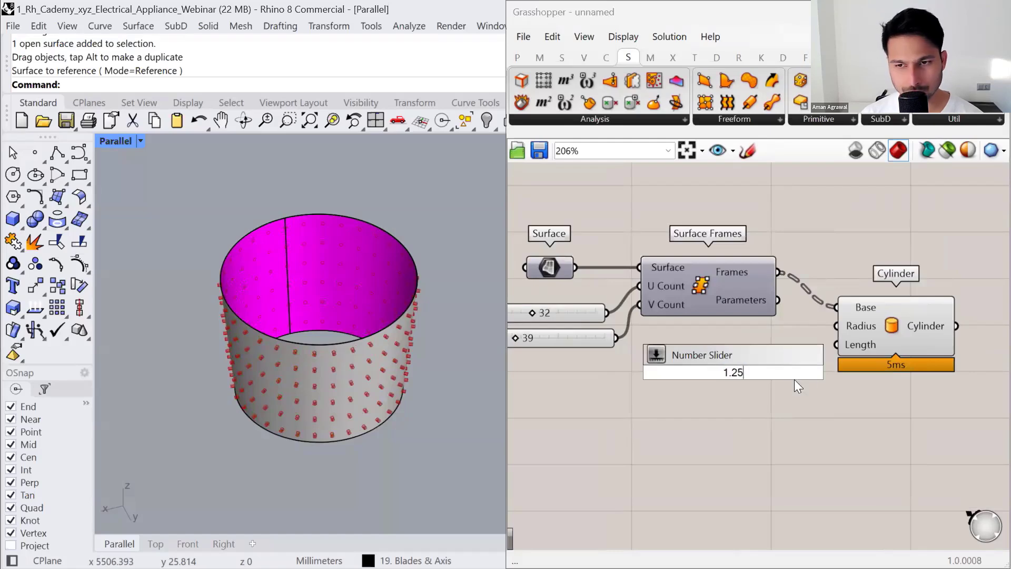
{"action": "key", "text": "Return"}
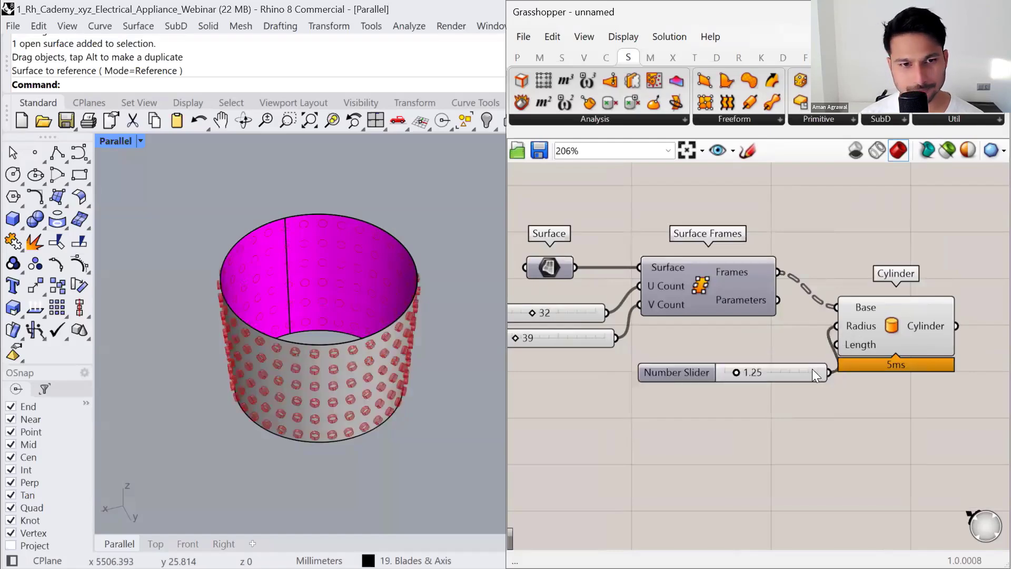
{"action": "left_click_drag", "start_coordinate": [812, 369], "coordinate": [790, 375]}
{"action": "mouse_move", "coordinate": [718, 378]}
{"action": "left_mouse_down"}
{"action": "mouse_move", "coordinate": [735, 378]}
{"action": "mouse_move", "coordinate": [717, 383]}
{"action": "left_mouse_up"}
- Add a number slider of 2.0 and connect it to the Cylinder's Length input
{"action": "left_click", "coordinate": [744, 408]}
{"action": "double_click", "coordinate": [744, 408]}
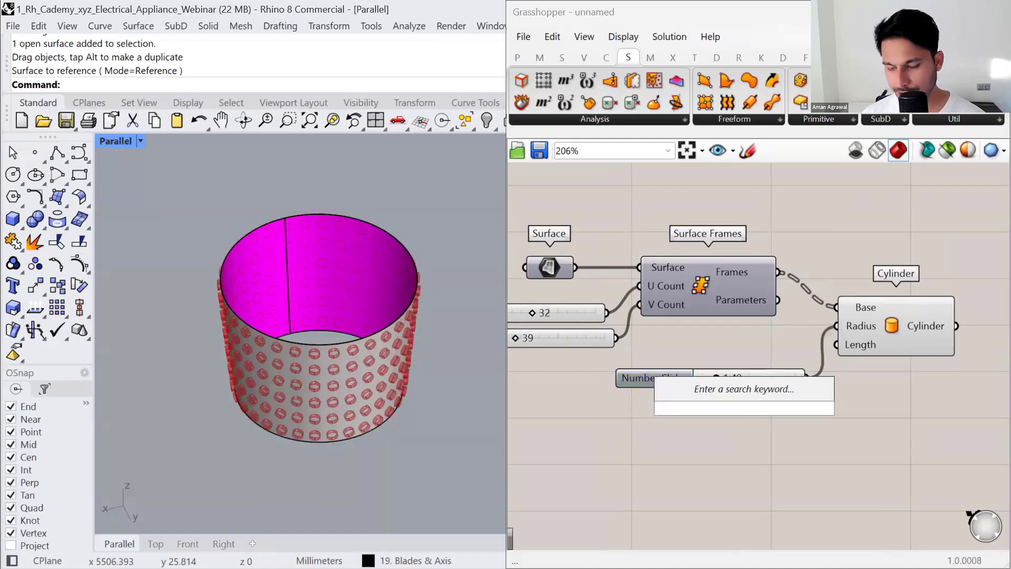
{"action": "type", "text": "2.0"}
{"action": "key", "text": "Return"}
{"action": "left_click_drag", "start_coordinate": [847, 408], "coordinate": [841, 408]}
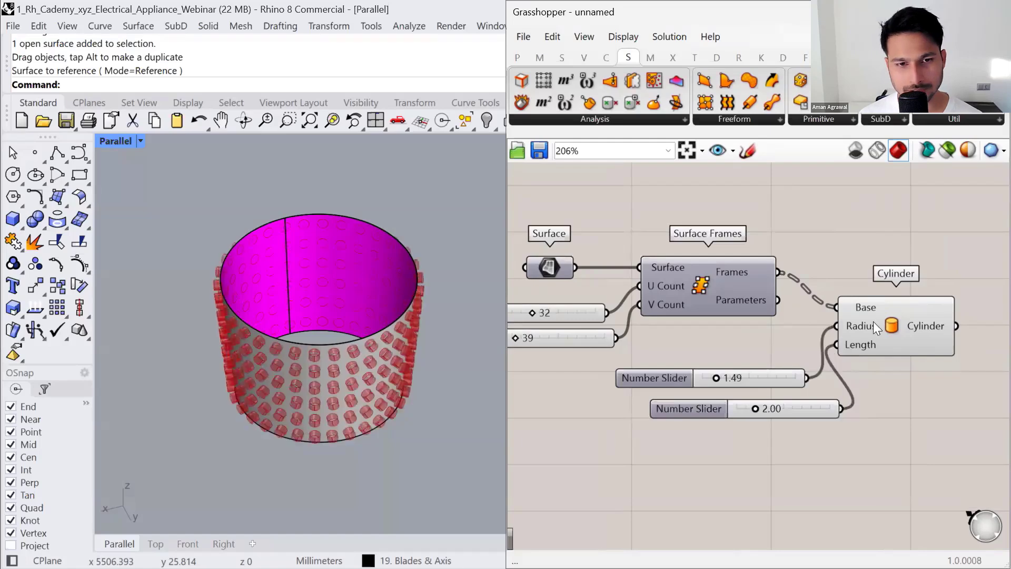
- Move the Cylinder component and its length slider so that the component lines up with both of its sliders
{"action": "left_click_drag", "start_coordinate": [873, 322], "coordinate": [901, 357]}
{"action": "left_click_drag", "start_coordinate": [820, 410], "coordinate": [797, 406]}
{"action": "left_click_drag", "start_coordinate": [898, 369], "coordinate": [887, 386]}
{"action": "left_click", "coordinate": [734, 413]}
- Adjust the sliders to a cylinder length of 2.58, radius of 1.30, U Count of 31 and V Count of 44
{"action": "mouse_move", "coordinate": [755, 406]}
{"action": "left_mouse_down"}
{"action": "mouse_move", "coordinate": [779, 413]}
{"action": "mouse_move", "coordinate": [719, 415]}
{"action": "mouse_move", "coordinate": [738, 414]}
{"action": "left_mouse_up"}
{"action": "mouse_move", "coordinate": [715, 377]}
{"action": "left_mouse_down"}
{"action": "mouse_move", "coordinate": [706, 381]}
{"action": "mouse_move", "coordinate": [714, 380]}
{"action": "left_mouse_up"}
{"action": "left_click_drag", "start_coordinate": [533, 312], "coordinate": [517, 337]}
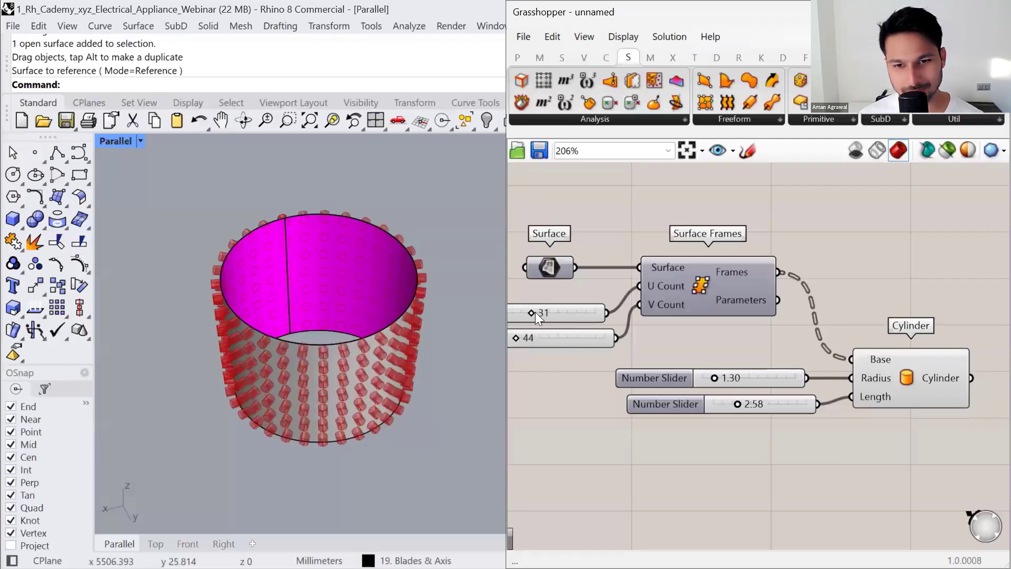
- Adjust the sliders to a U Count of 35, a cylinder radius of 1.06 and a cylinder length of 1.37
{"action": "right_click_drag", "start_coordinate": [323, 337], "coordinate": [336, 274]}
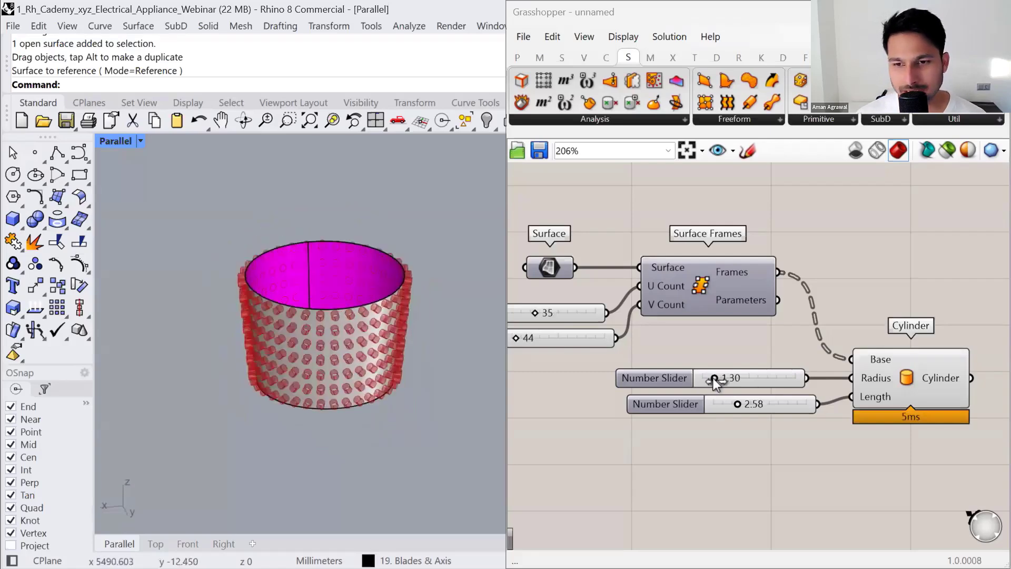
{"action": "left_click_drag", "start_coordinate": [713, 378], "coordinate": [726, 406]}
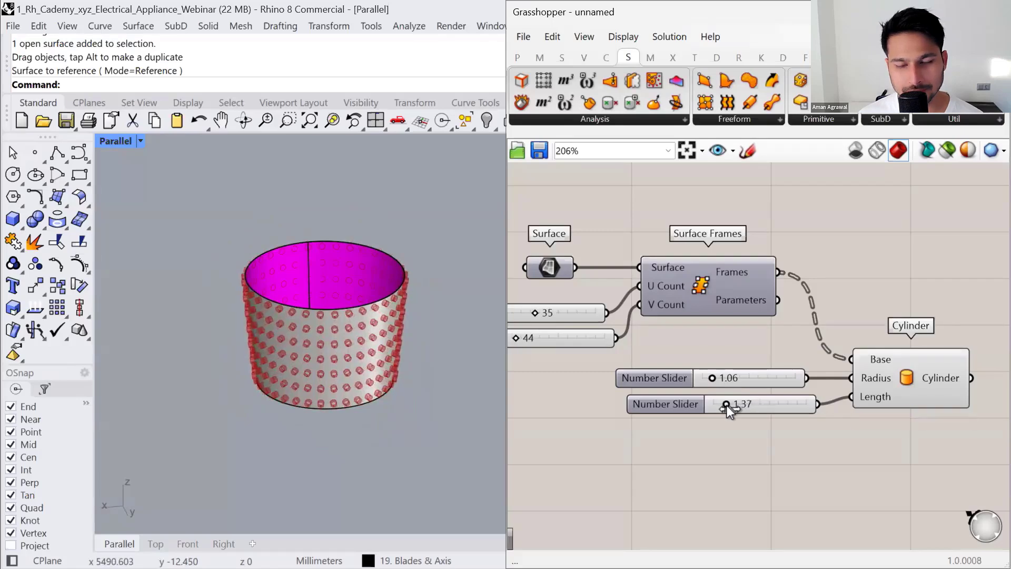
{"action": "right_click_drag", "start_coordinate": [765, 416], "coordinate": [653, 431]}
{"action": "right_click_drag", "start_coordinate": [403, 357], "coordinate": [360, 311]}
{"action": "scroll", "coordinate": [360, 305], "scroll_direction": "up", "scroll_amount": 8}
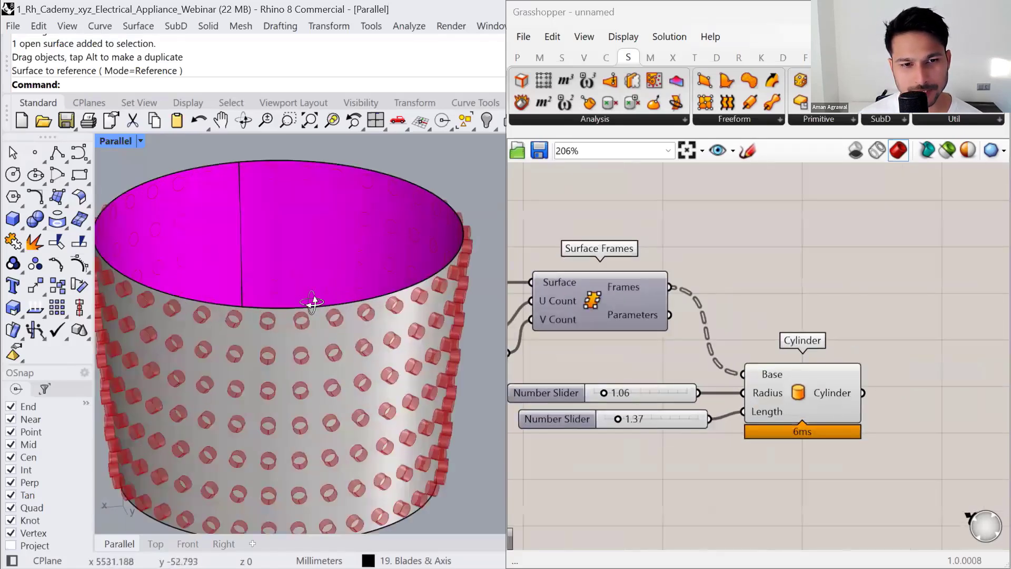
{"action": "scroll", "coordinate": [416, 306], "scroll_direction": "down", "scroll_amount": 10}
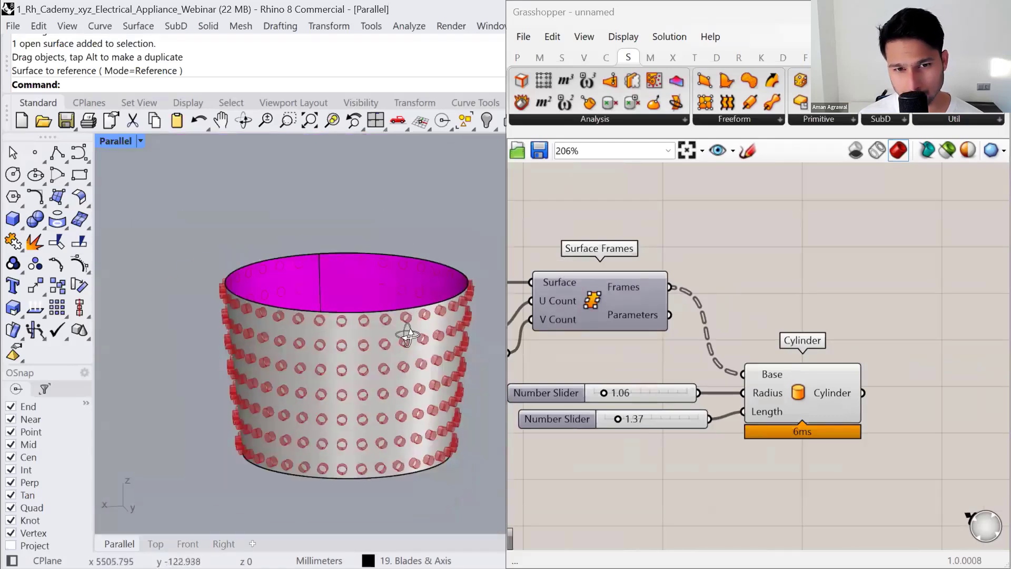
{"action": "right_click_drag", "start_coordinate": [406, 334], "coordinate": [379, 400]}
- Add a Cap Holes component beside the Cylinder component and connect the Cylinder output to its Brep input
{"action": "right_click_drag", "start_coordinate": [915, 386], "coordinate": [818, 352]}
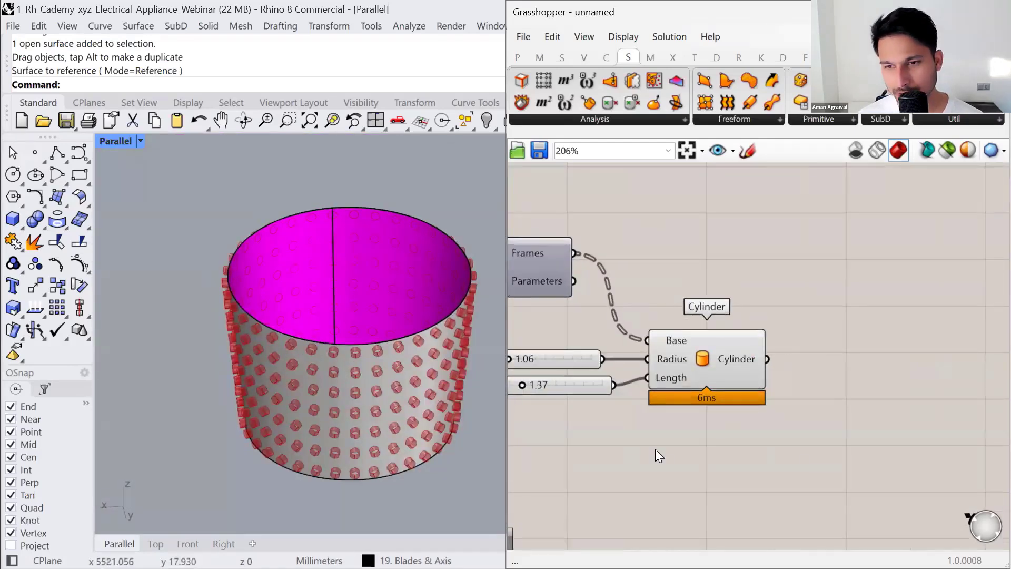
{"action": "double_click", "coordinate": [836, 359]}
{"action": "type", "text": "cap"}
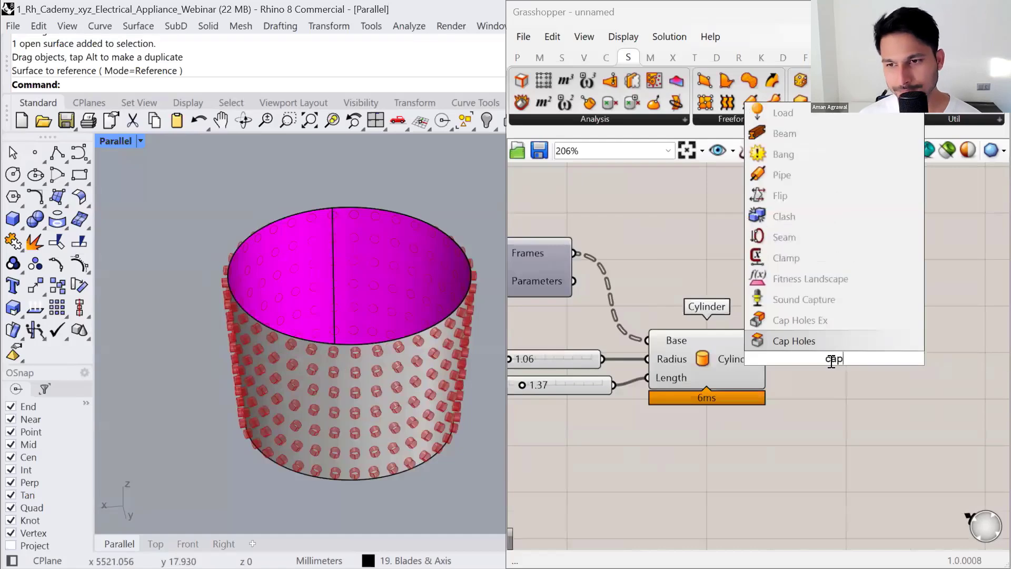
{"action": "left_click", "coordinate": [815, 344]}
{"action": "left_click_drag", "start_coordinate": [835, 363], "coordinate": [842, 364]}
- Turn off the preview of the Cylinder component so that only the capped cylinders are displayed
{"action": "left_click_drag", "start_coordinate": [778, 464], "coordinate": [547, 341]}
{"action": "middle_click", "coordinate": [619, 368]}
{"action": "left_click", "coordinate": [644, 337]}
{"action": "left_click", "coordinate": [734, 274]}
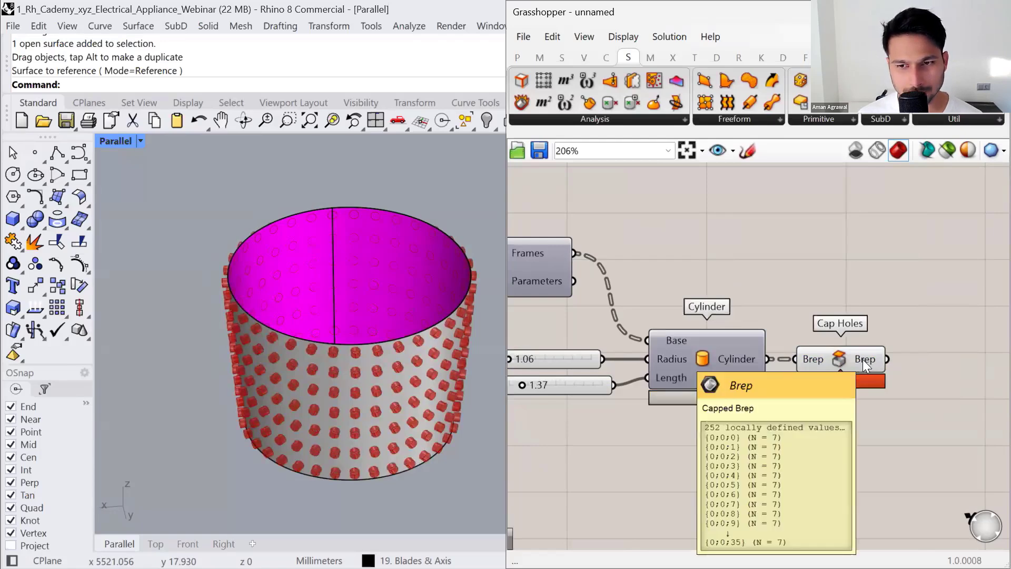
{"action": "right_click_drag", "start_coordinate": [371, 400], "coordinate": [444, 366]}
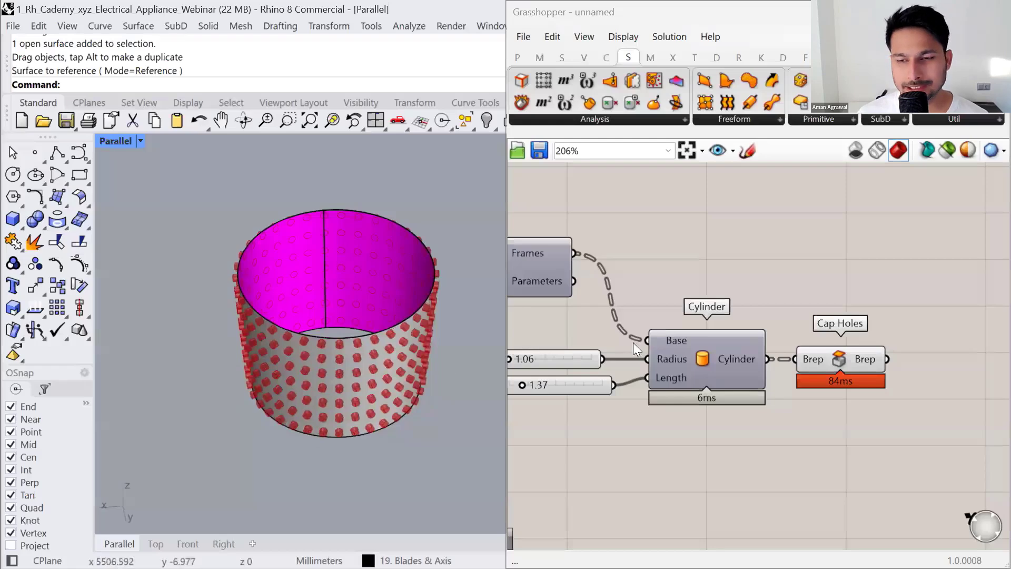
- Sketch the handwritten note "BAKE" on the canvas above the Cap Holes component
{"action": "right_click_drag", "start_coordinate": [633, 343], "coordinate": [714, 353]}
{"action": "scroll", "coordinate": [913, 369], "scroll_direction": "down", "scroll_amount": 2}
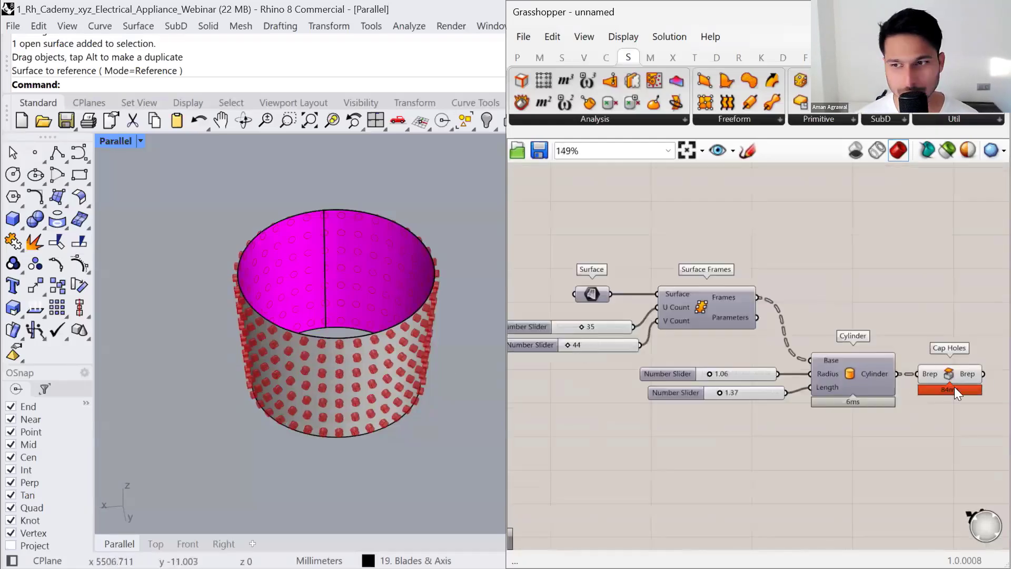
{"action": "left_click", "coordinate": [748, 151]}
{"action": "mouse_move", "coordinate": [882, 302]}
{"action": "left_mouse_down"}
{"action": "mouse_move", "coordinate": [886, 280]}
{"action": "mouse_move", "coordinate": [881, 306]}
{"action": "mouse_move", "coordinate": [931, 270]}
{"action": "mouse_move", "coordinate": [944, 281]}
{"action": "left_mouse_up"}
{"action": "mouse_move", "coordinate": [939, 265]}
{"action": "left_mouse_down"}
{"action": "mouse_move", "coordinate": [950, 261]}
{"action": "mouse_move", "coordinate": [957, 275]}
{"action": "left_mouse_up"}
{"action": "right_click", "coordinate": [944, 295]}
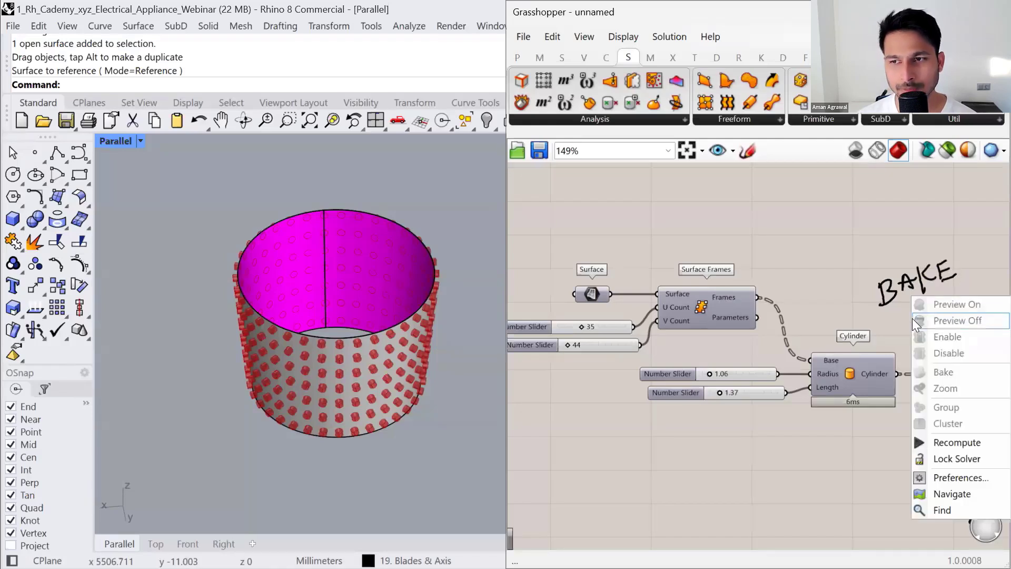
{"action": "left_click", "coordinate": [908, 321]}
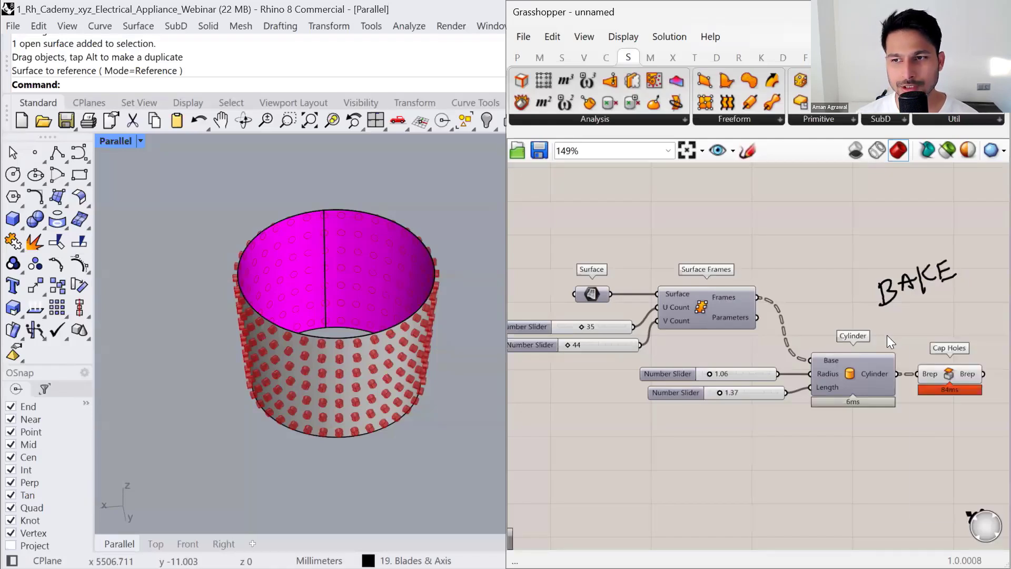
- Bake the Cap Holes output as a group onto the layer "20. Grasshopper"
{"action": "right_click", "coordinate": [952, 373]}
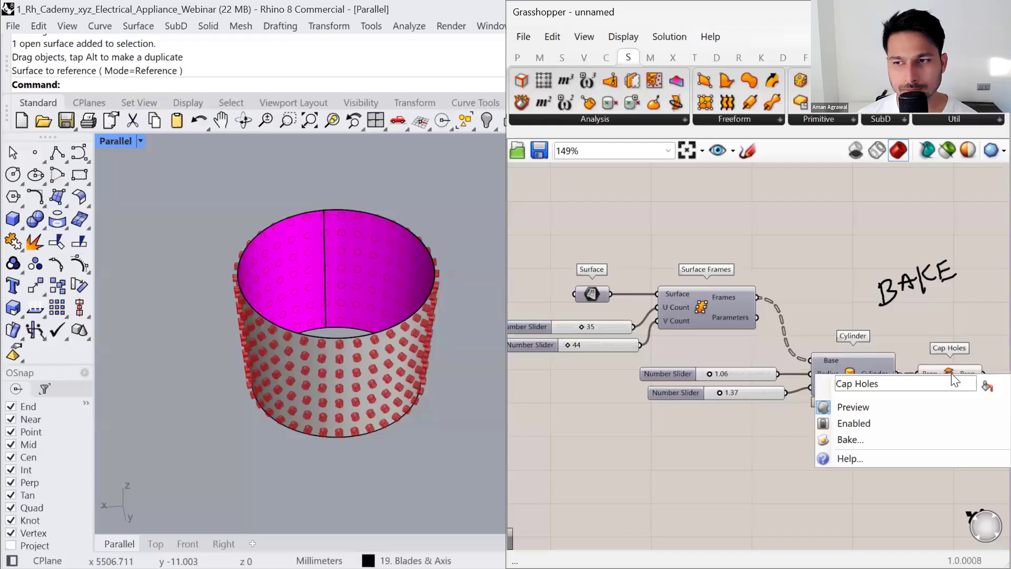
{"action": "left_click", "coordinate": [880, 446]}
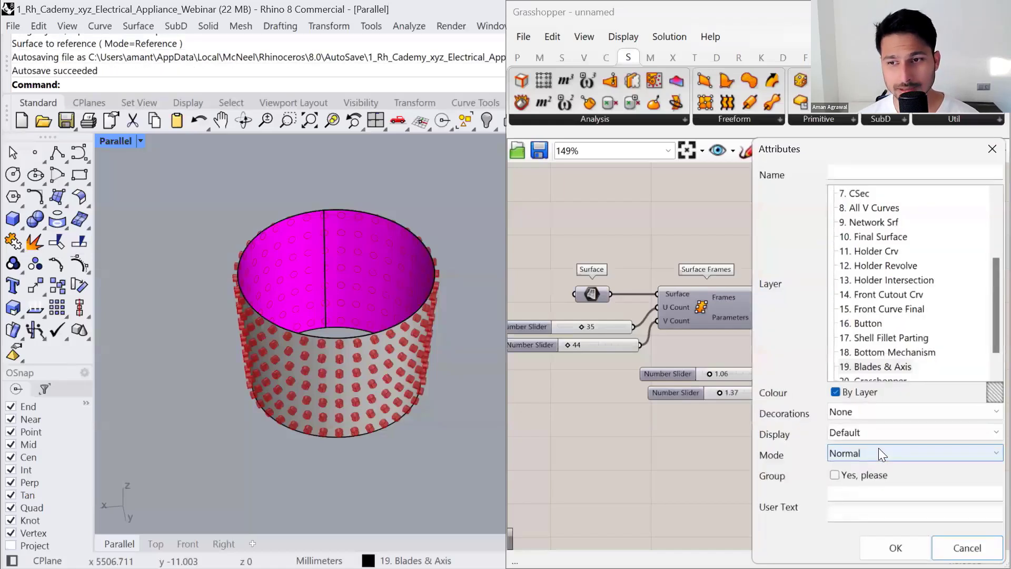
{"action": "scroll", "coordinate": [853, 366], "scroll_direction": "down", "scroll_amount": 1}
{"action": "scroll", "coordinate": [869, 295], "scroll_direction": "up", "scroll_amount": 4}
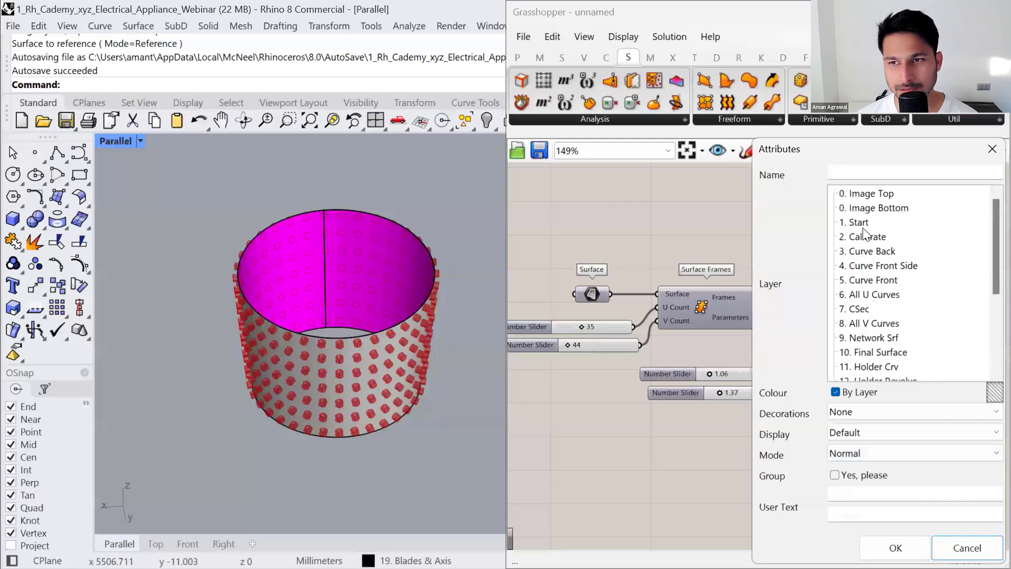
{"action": "left_click", "coordinate": [878, 222]}
{"action": "scroll", "coordinate": [899, 337], "scroll_direction": "down", "scroll_amount": 3}
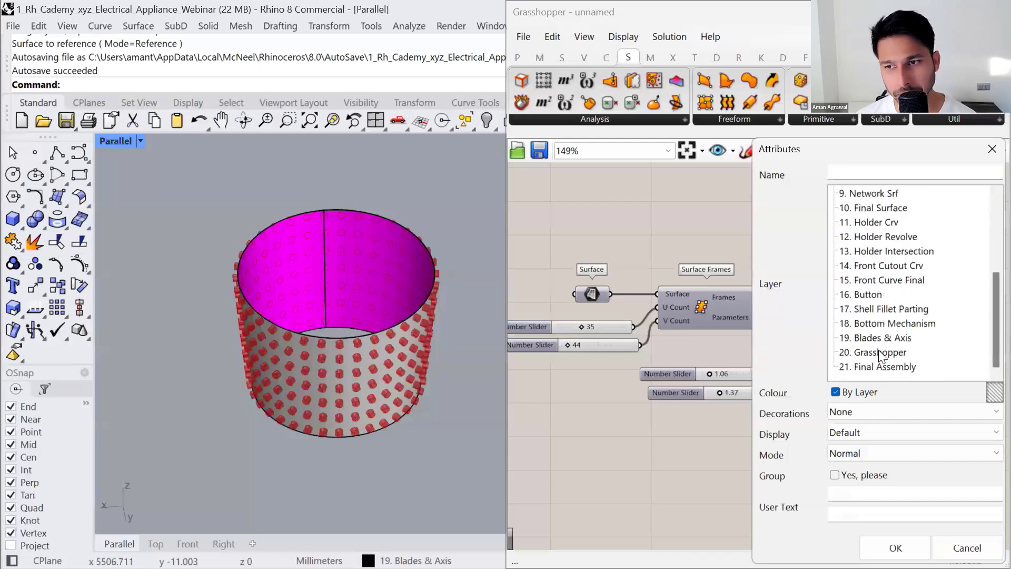
{"action": "left_click", "coordinate": [888, 353]}
{"action": "left_click", "coordinate": [835, 476]}
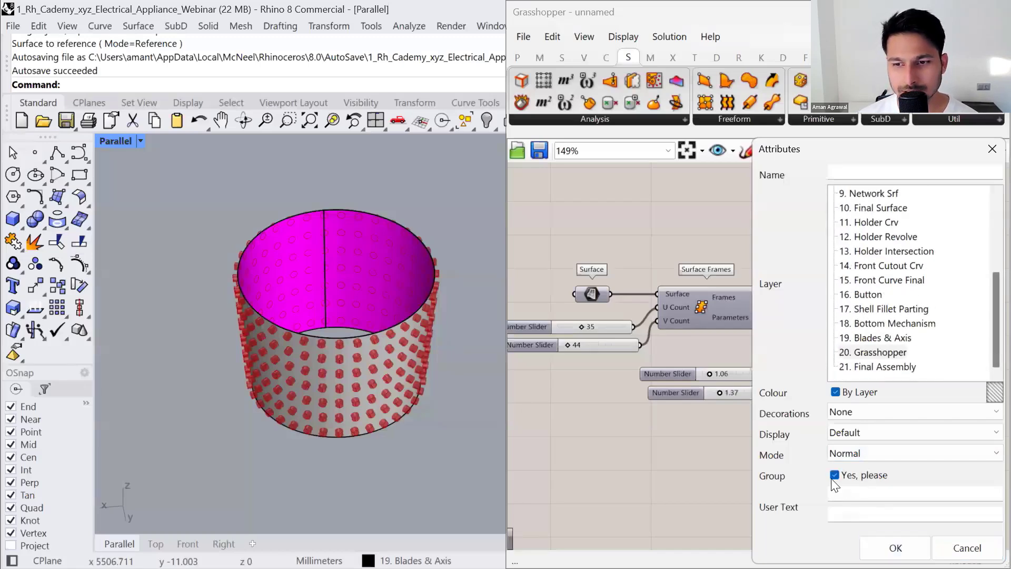
{"action": "left_click", "coordinate": [853, 475]}
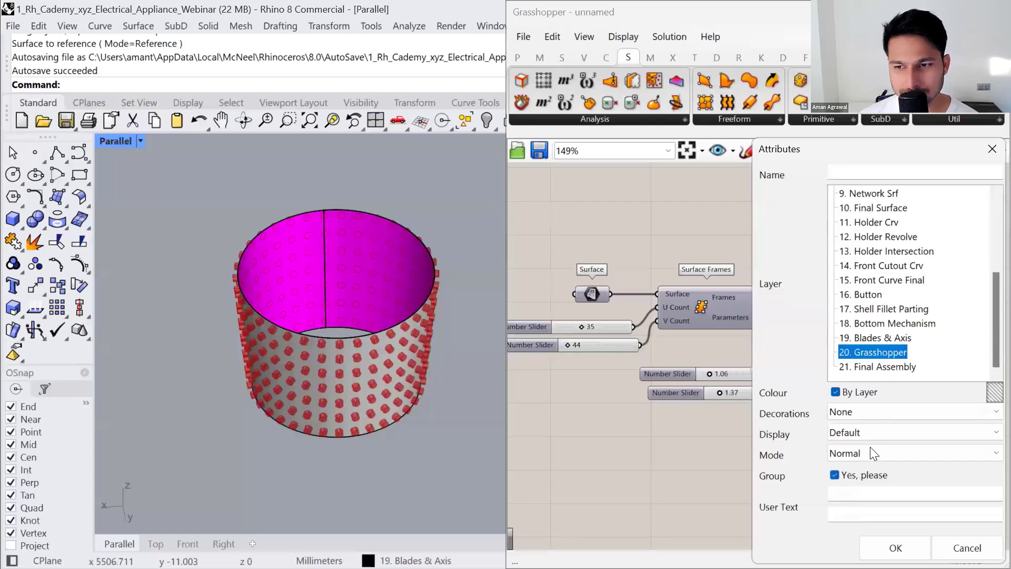
{"action": "left_click", "coordinate": [884, 542]}
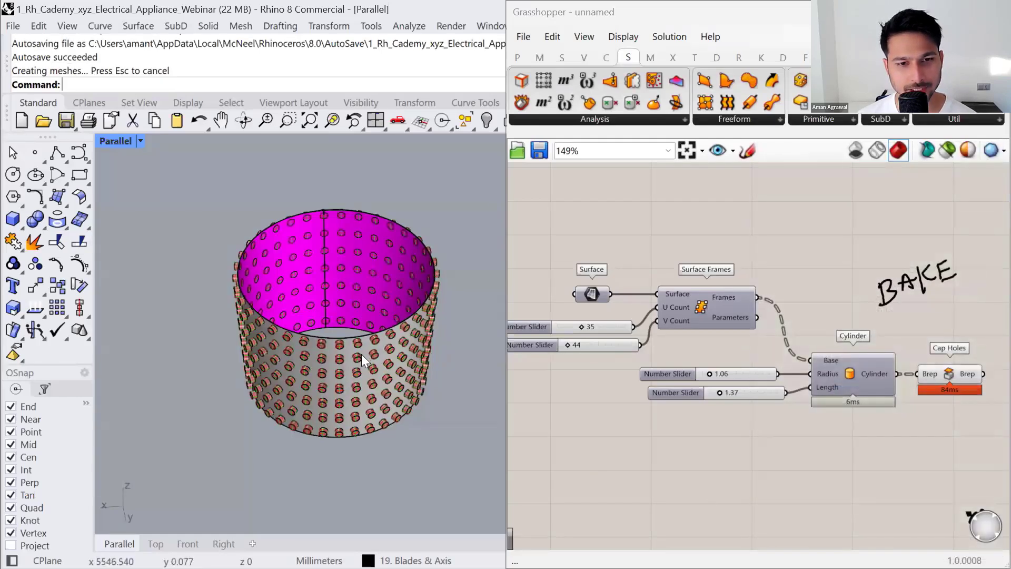
- Move the baked cylinder group away from the cup wall as a test and delete it
{"action": "left_click_drag", "start_coordinate": [299, 343], "coordinate": [203, 342]}
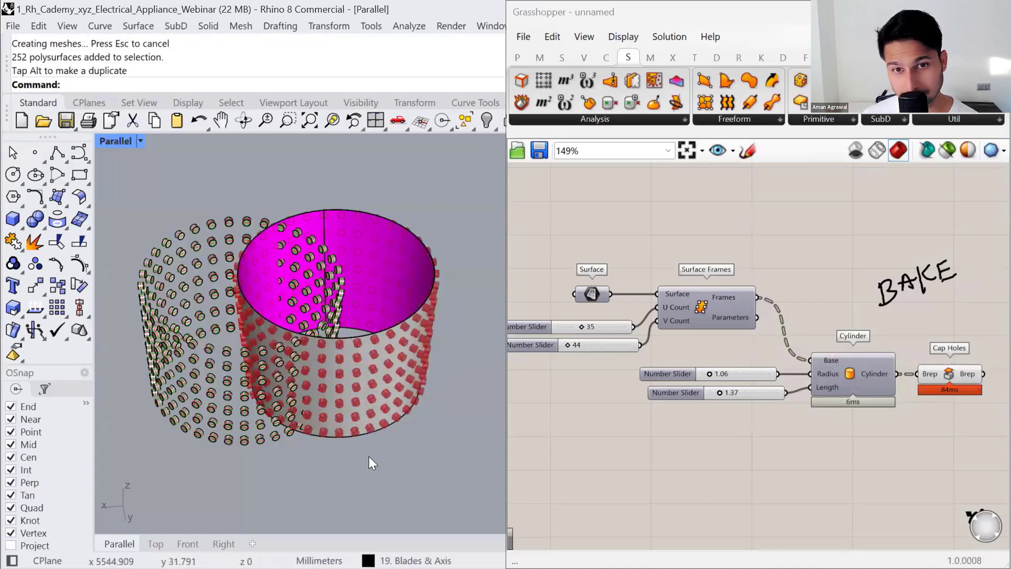
{"action": "left_click_drag", "start_coordinate": [198, 407], "coordinate": [273, 414]}
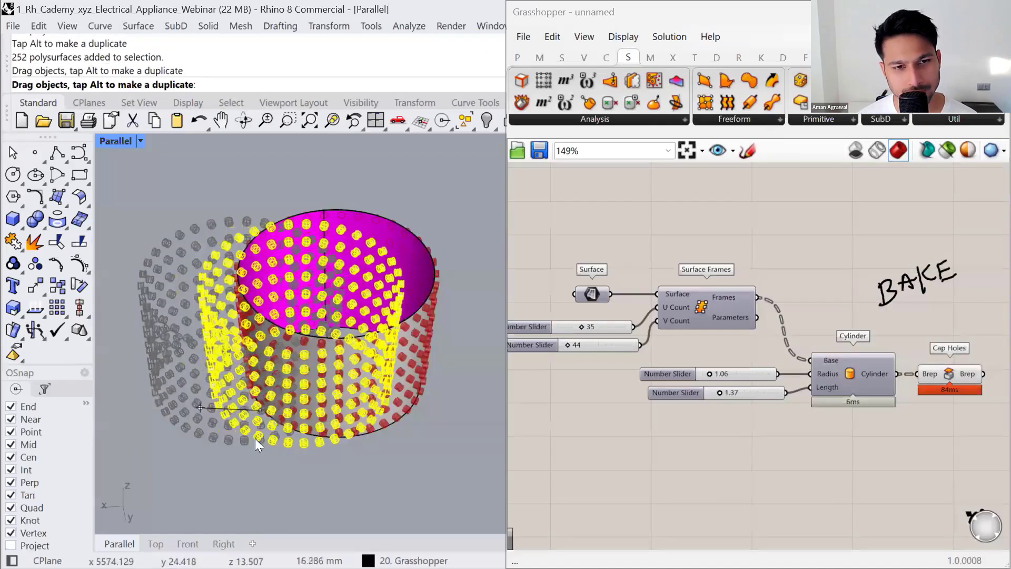
{"action": "key", "text": "Delete"}
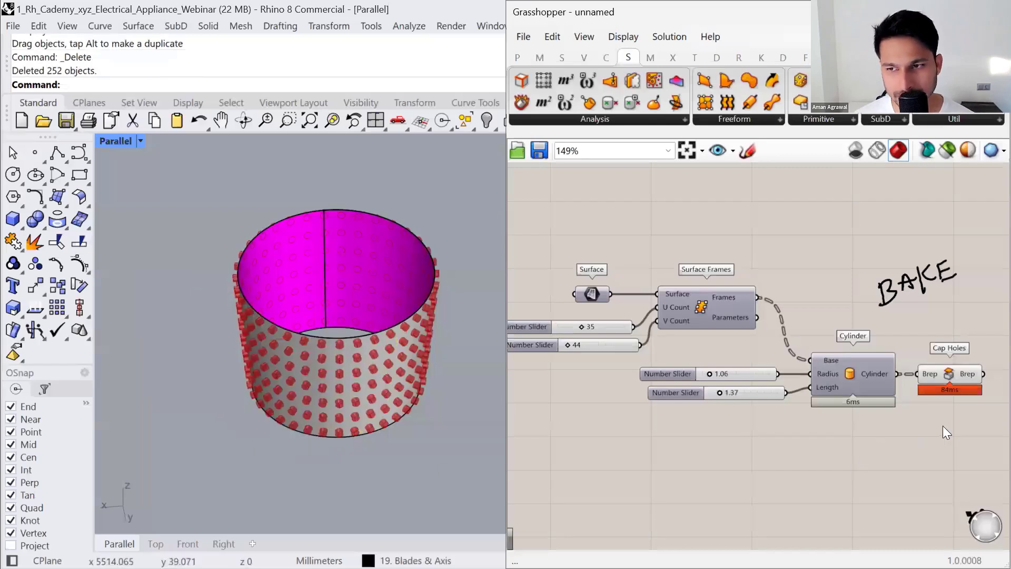
- Bake the Cap Holes output again as a group onto the layer "19. Blades & Axis"
{"action": "right_click", "coordinate": [950, 371]}
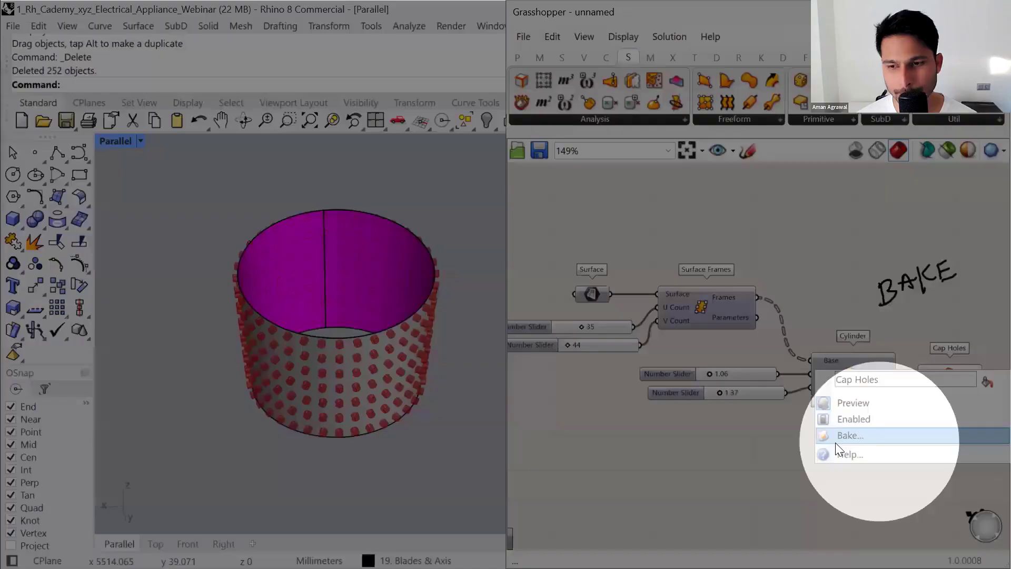
{"action": "left_click", "coordinate": [838, 442]}
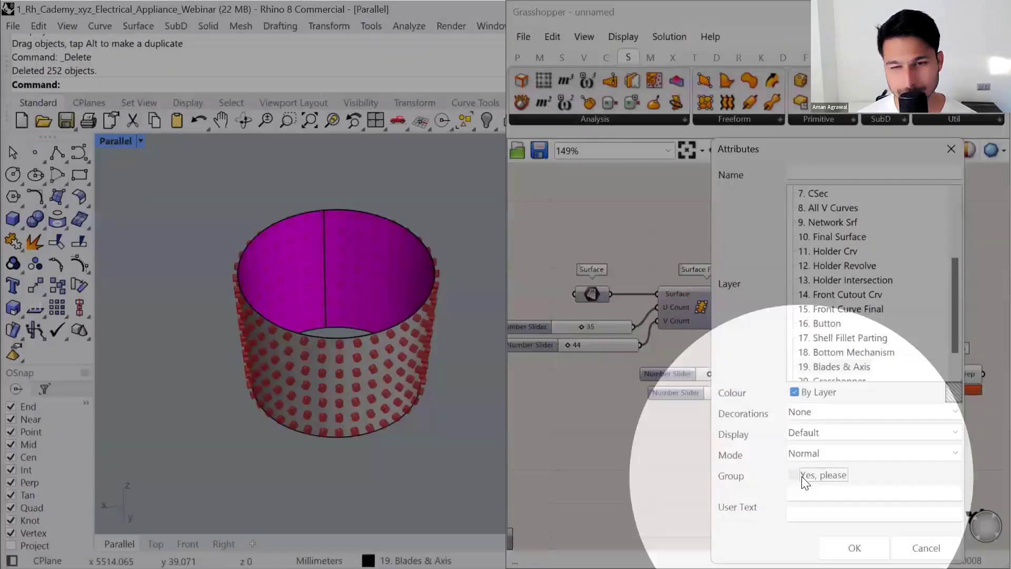
{"action": "left_click", "coordinate": [800, 474]}
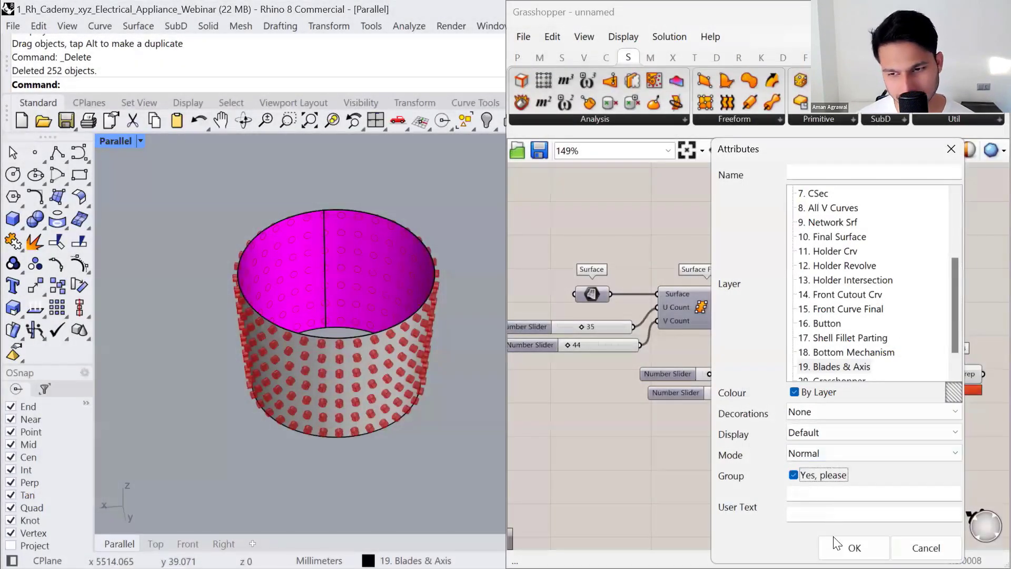
{"action": "left_click", "coordinate": [843, 547]}
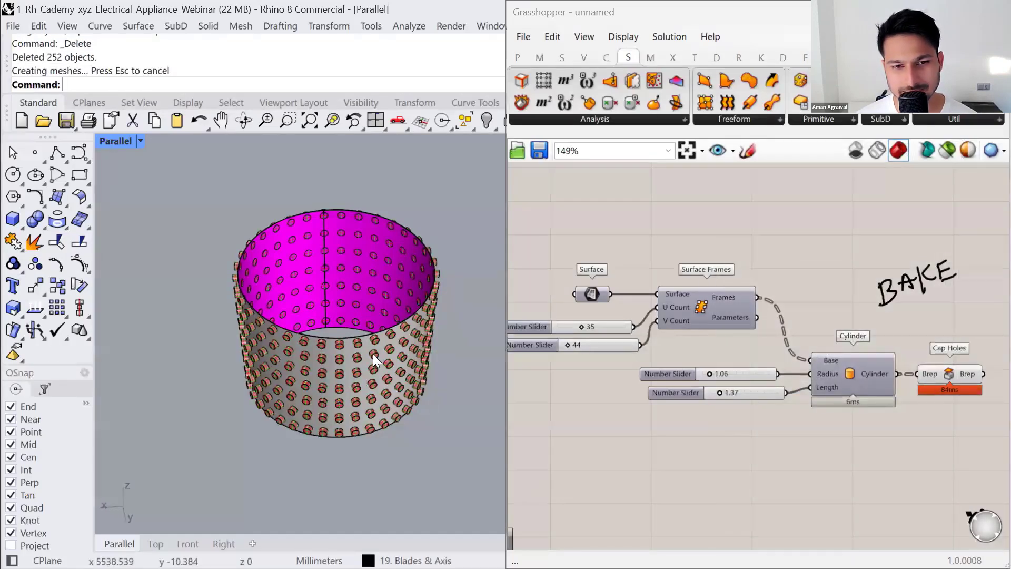
- Test moving the newly baked cylinder group, undo the move, and delete the group
{"action": "left_click_drag", "start_coordinate": [373, 354], "coordinate": [393, 441]}
{"action": "key", "text": "ctrl+z"}
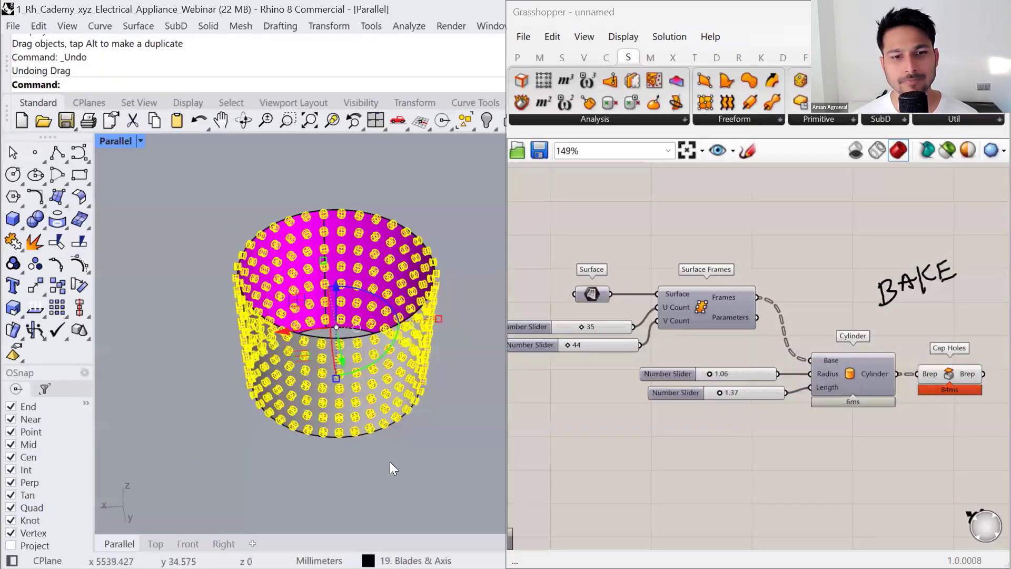
{"action": "left_click", "coordinate": [390, 461]}
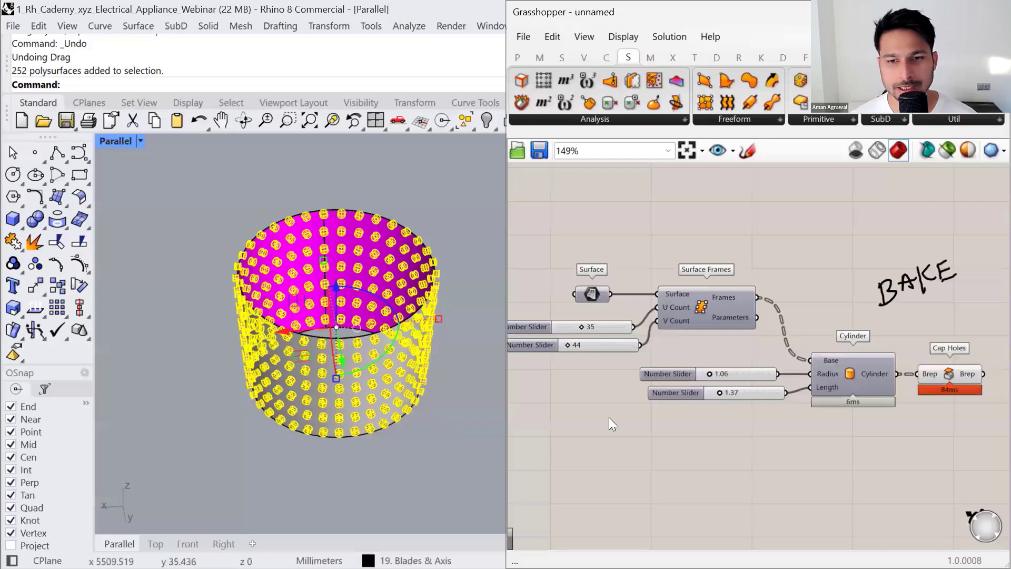
{"action": "left_click", "coordinate": [481, 413]}
{"action": "left_click", "coordinate": [371, 359]}
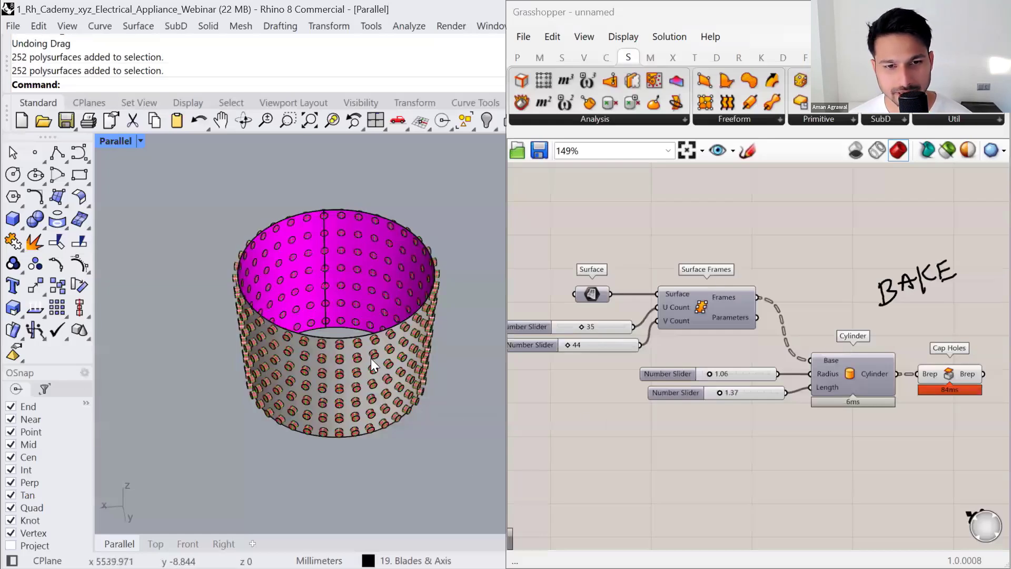
{"action": "key", "text": "Delete"}
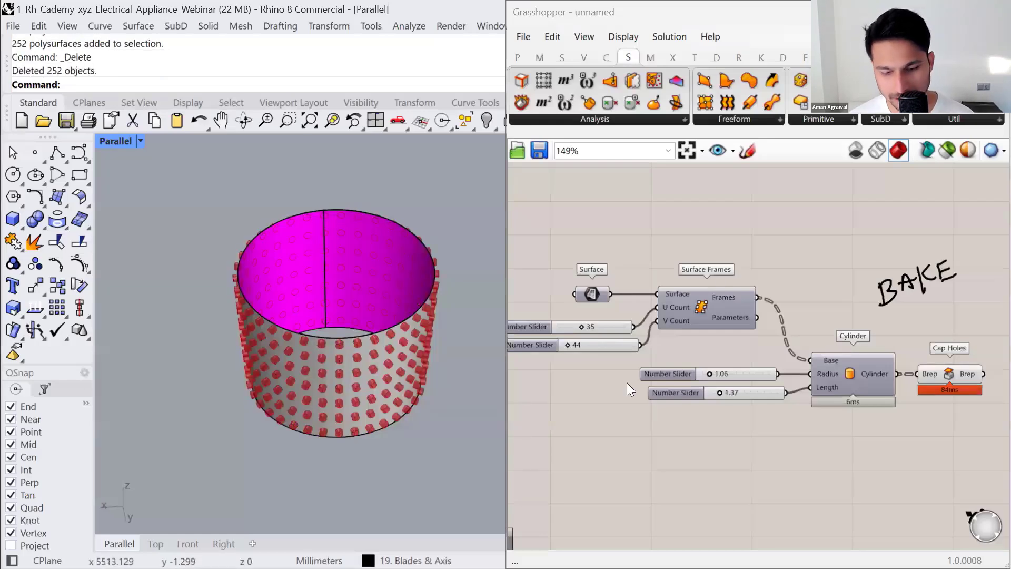
- Switch to File Explorer and load the 2_Gh_Cademy_xyz_Electrical_Appliance_Webinar definition into Grasshopper
{"action": "key", "text": "alt+Tab"}
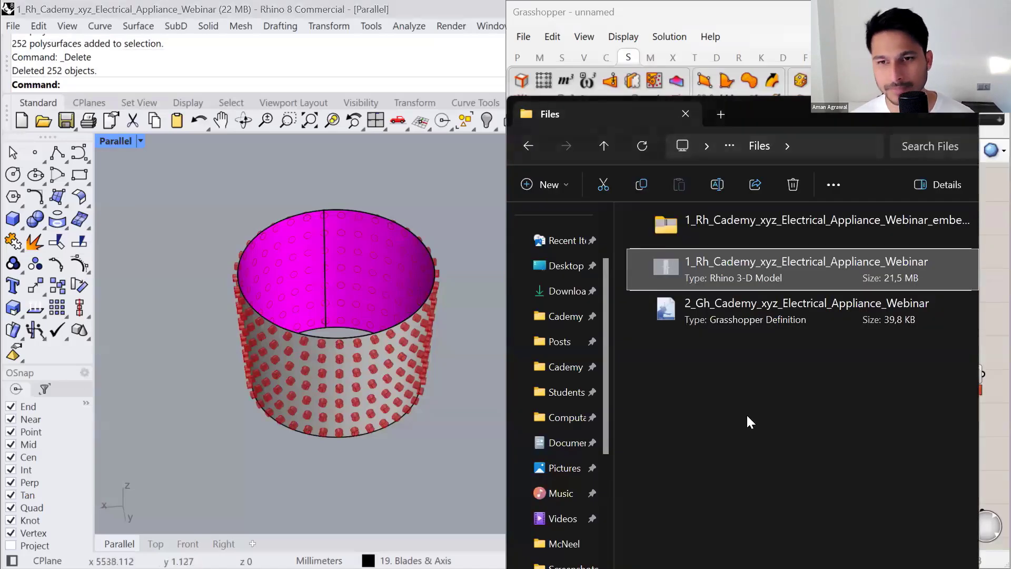
{"action": "left_click_drag", "start_coordinate": [778, 116], "coordinate": [361, 105]}
{"action": "left_click", "coordinate": [322, 298]}
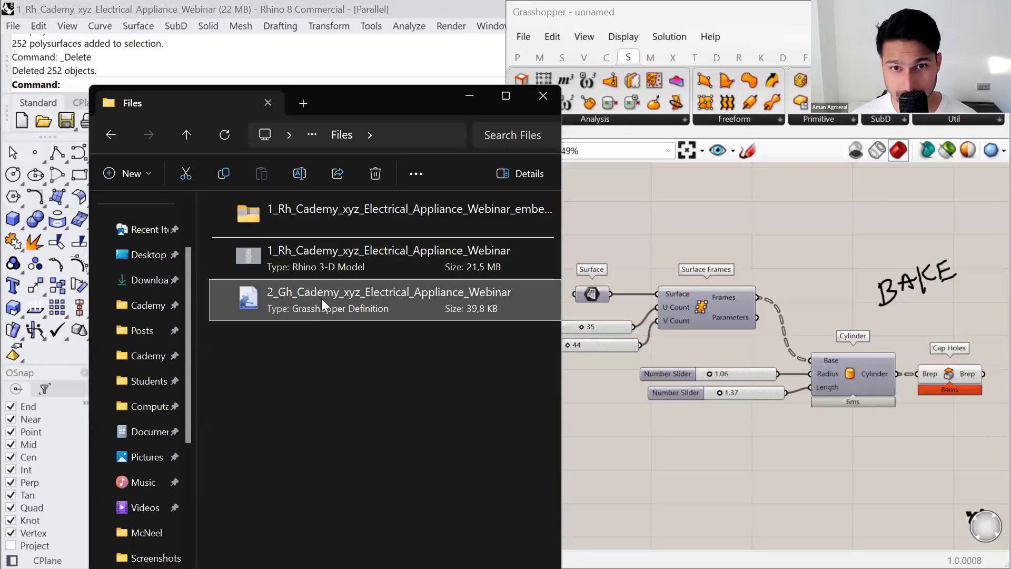
{"action": "left_click_drag", "start_coordinate": [318, 297], "coordinate": [754, 468]}
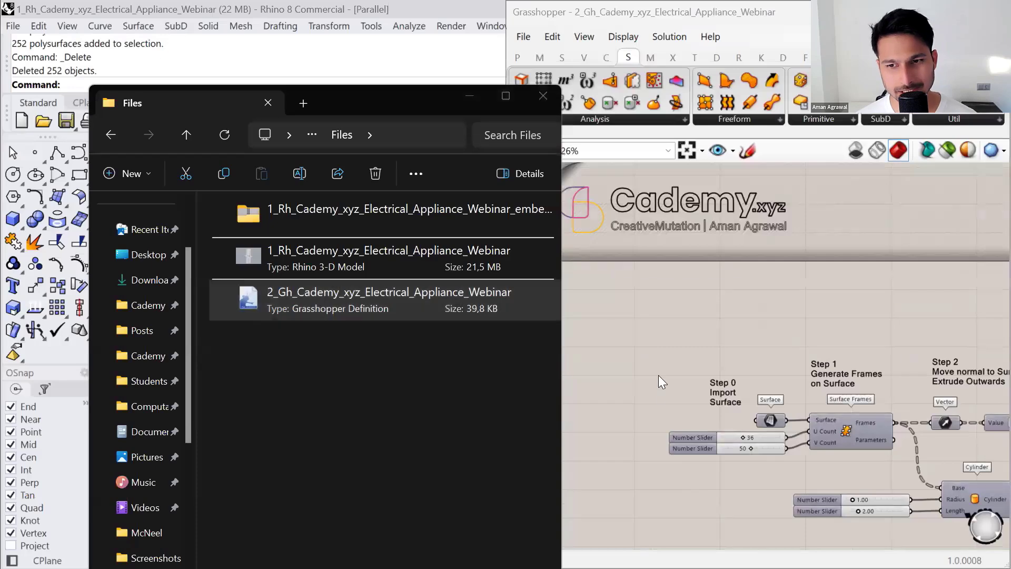
{"action": "left_click", "coordinate": [647, 331]}
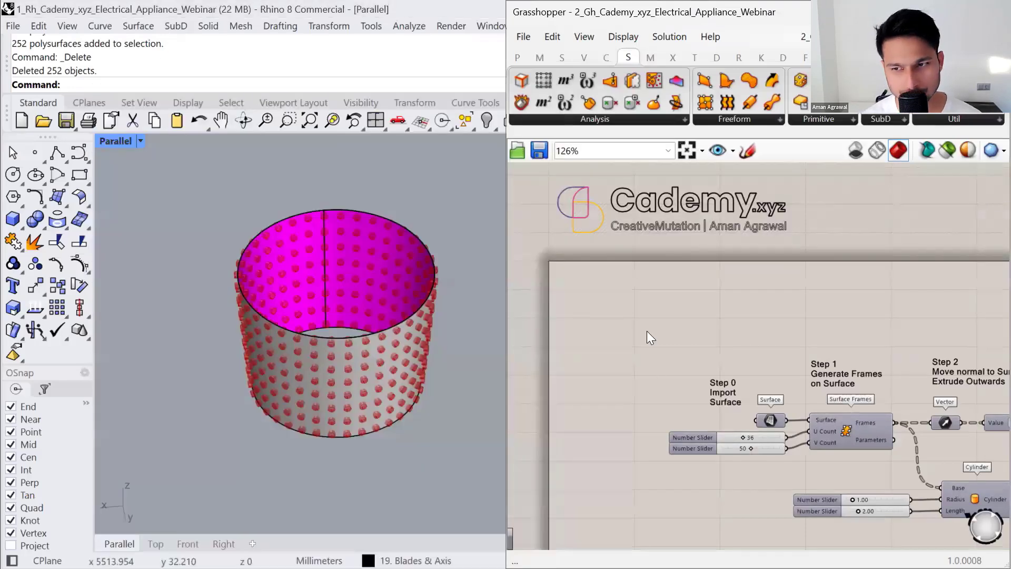
- Examine the prepared definition from Step 1 to Step 4 and how its cylinders sit against the cup's outer wall
{"action": "right_click_drag", "start_coordinate": [817, 396], "coordinate": [553, 325]}
{"action": "right_click_drag", "start_coordinate": [966, 383], "coordinate": [799, 373]}
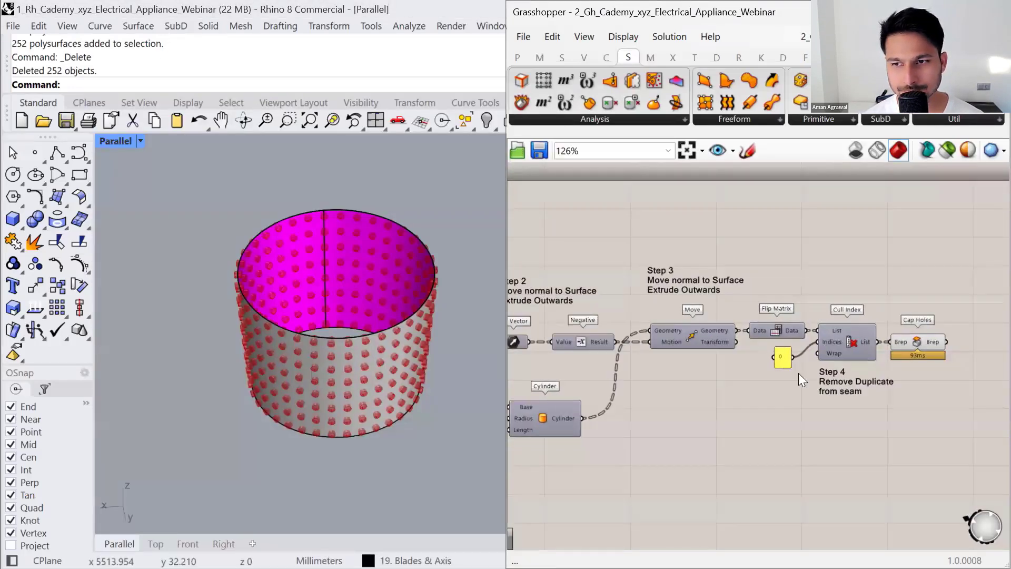
{"action": "right_click_drag", "start_coordinate": [708, 380], "coordinate": [764, 368]}
{"action": "scroll", "coordinate": [366, 340], "scroll_direction": "up", "scroll_amount": 7}
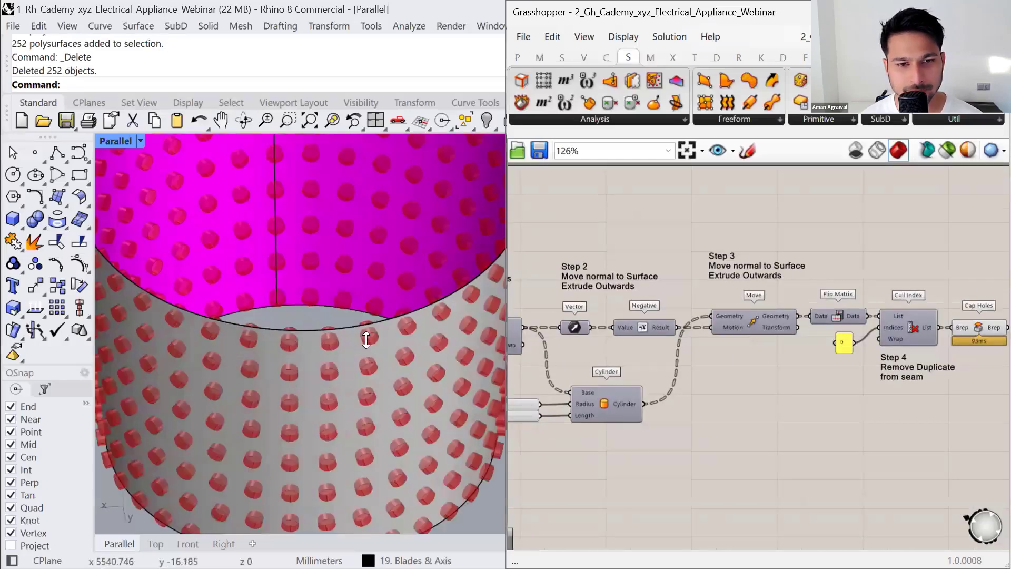
{"action": "scroll", "coordinate": [366, 339], "scroll_direction": "up", "scroll_amount": 10}
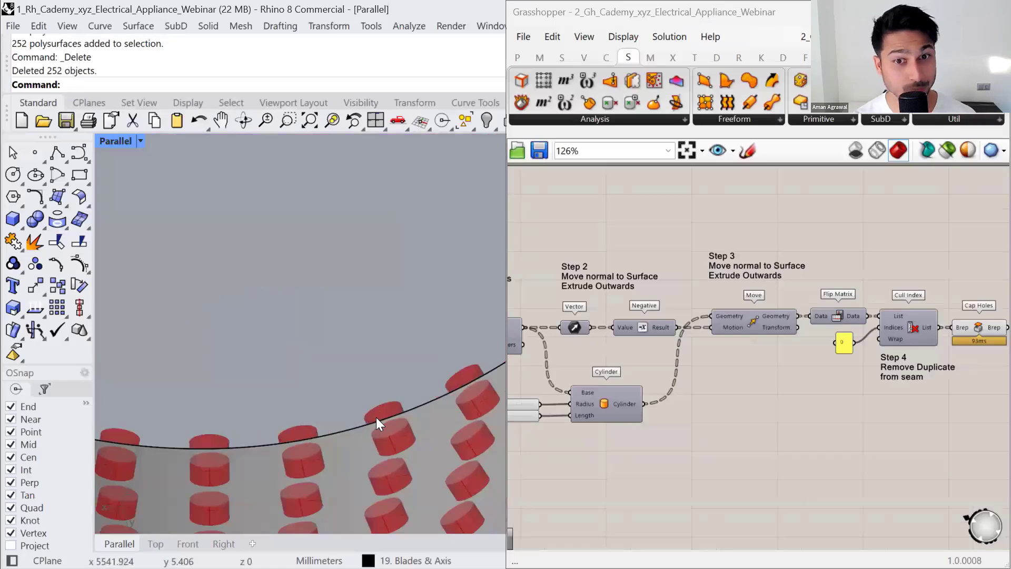
{"action": "scroll", "coordinate": [376, 418], "scroll_direction": "down", "scroll_amount": 15}
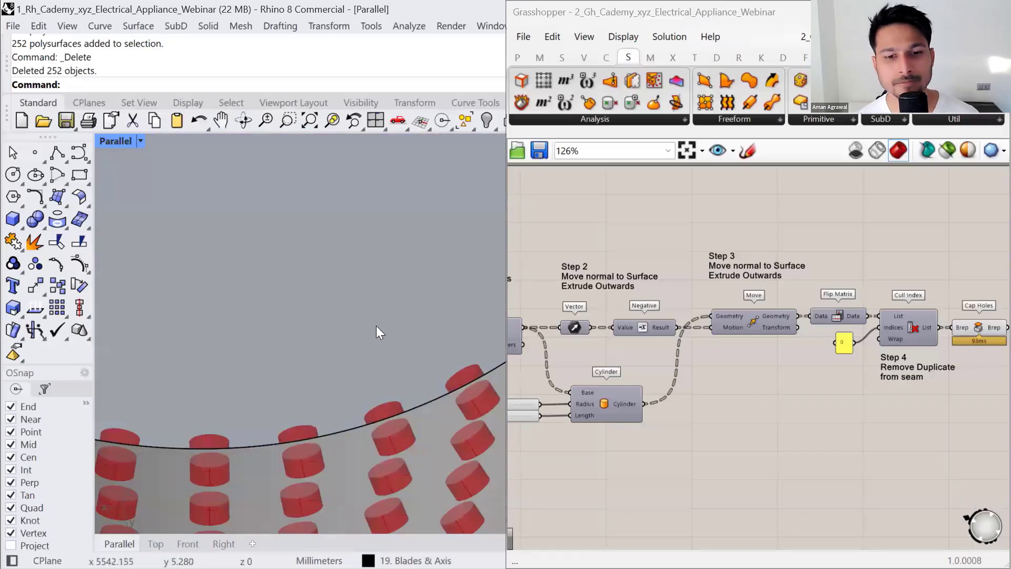
{"action": "scroll", "coordinate": [376, 375], "scroll_direction": "down", "scroll_amount": 3}
{"action": "scroll", "coordinate": [844, 338], "scroll_direction": "down", "scroll_amount": 5}
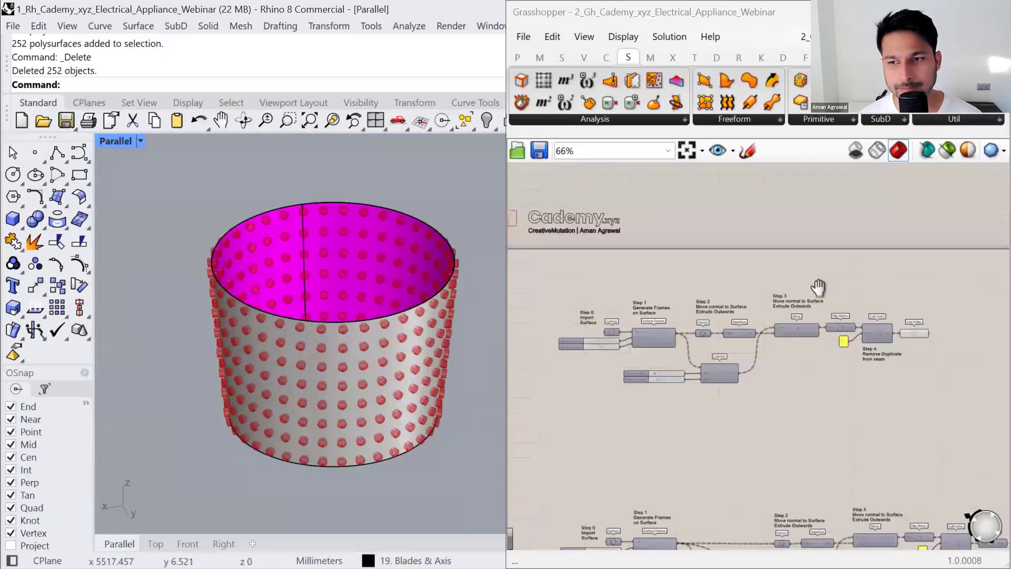
- Show the Cap Holes preview of the Attractor Radius definition and hide the Cap Holes preview of the basic definition
{"action": "scroll", "coordinate": [650, 366], "scroll_direction": "up", "scroll_amount": 3}
{"action": "right_click_drag", "start_coordinate": [751, 359], "coordinate": [607, 360]}
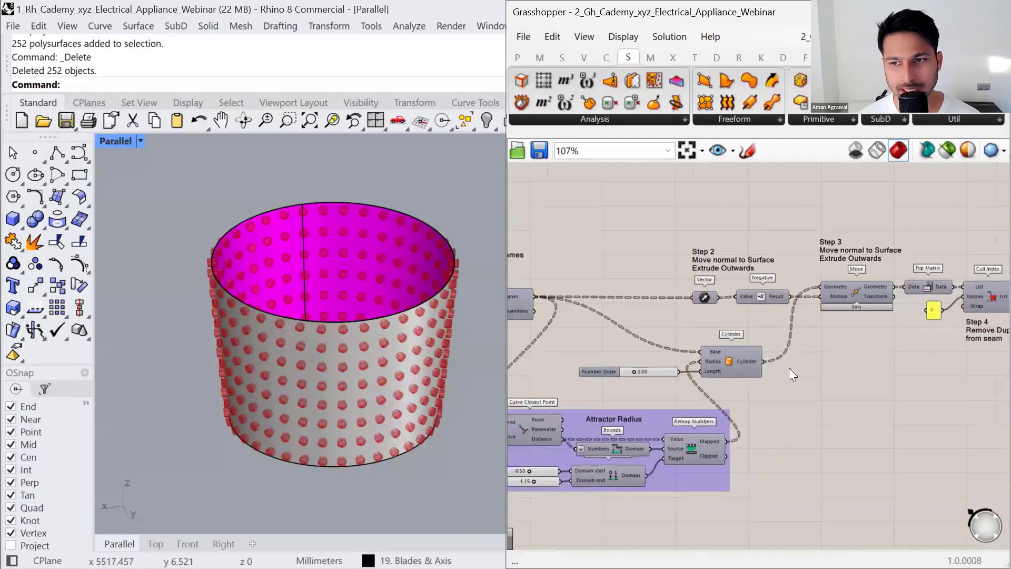
{"action": "right_click_drag", "start_coordinate": [811, 366], "coordinate": [568, 391]}
{"action": "middle_click", "coordinate": [819, 293]}
{"action": "left_click", "coordinate": [847, 268]}
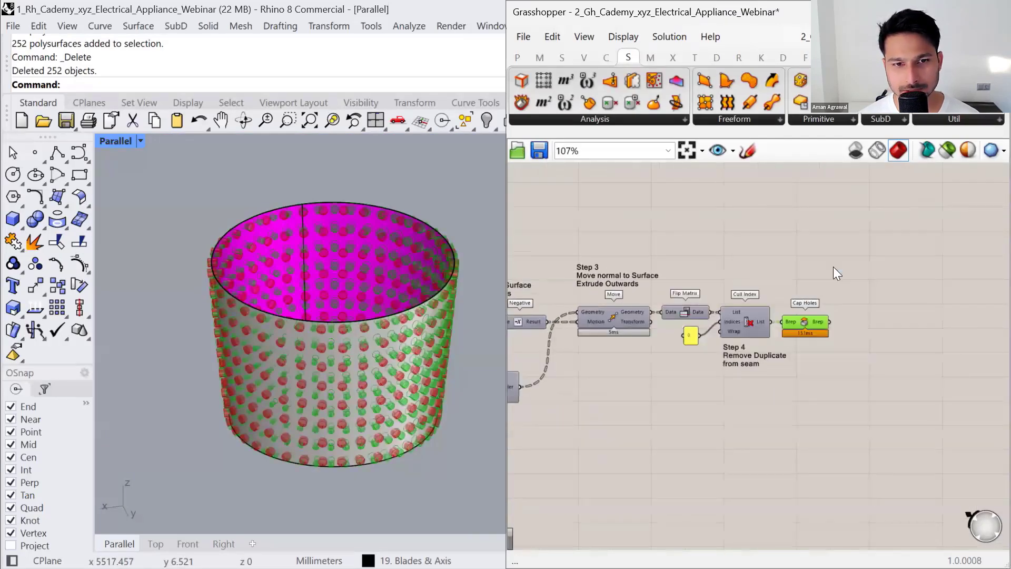
{"action": "left_click", "coordinate": [798, 380]}
{"action": "right_click_drag", "start_coordinate": [797, 381], "coordinate": [721, 337]}
{"action": "left_click", "coordinate": [730, 276]}
{"action": "middle_click", "coordinate": [762, 258]}
{"action": "left_click", "coordinate": [791, 228]}
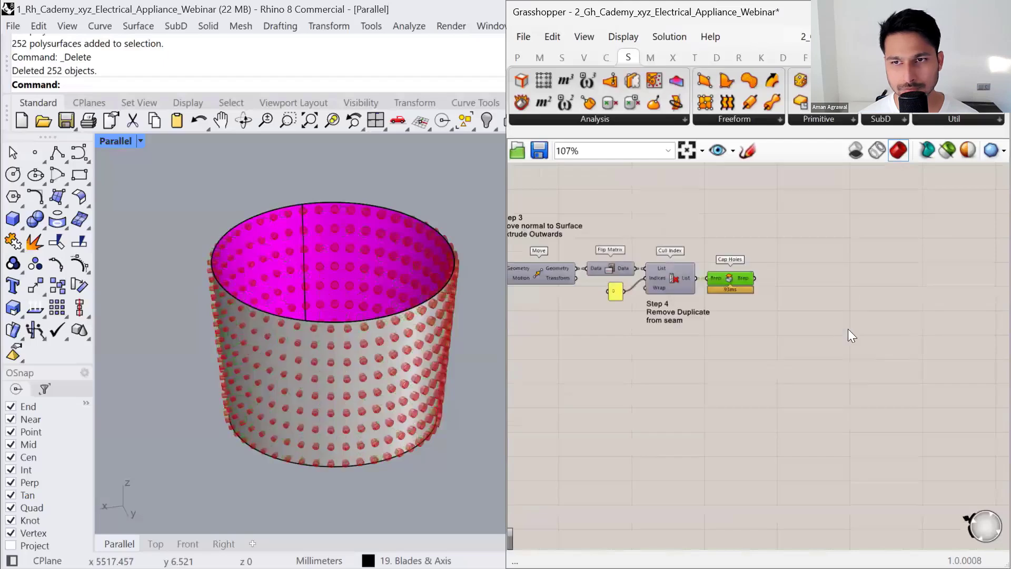
- Draw a straight vertical polyline down the front of the cup wall from the upper rim to the lower edge
{"action": "right_click_drag", "start_coordinate": [312, 398], "coordinate": [282, 337]}
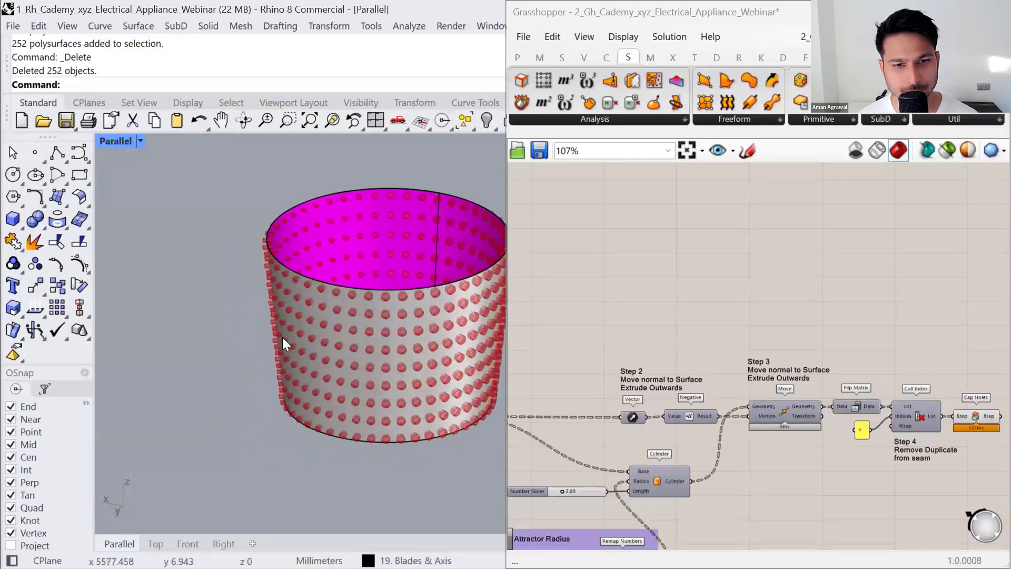
{"action": "right_click_drag", "start_coordinate": [351, 426], "coordinate": [385, 429]}
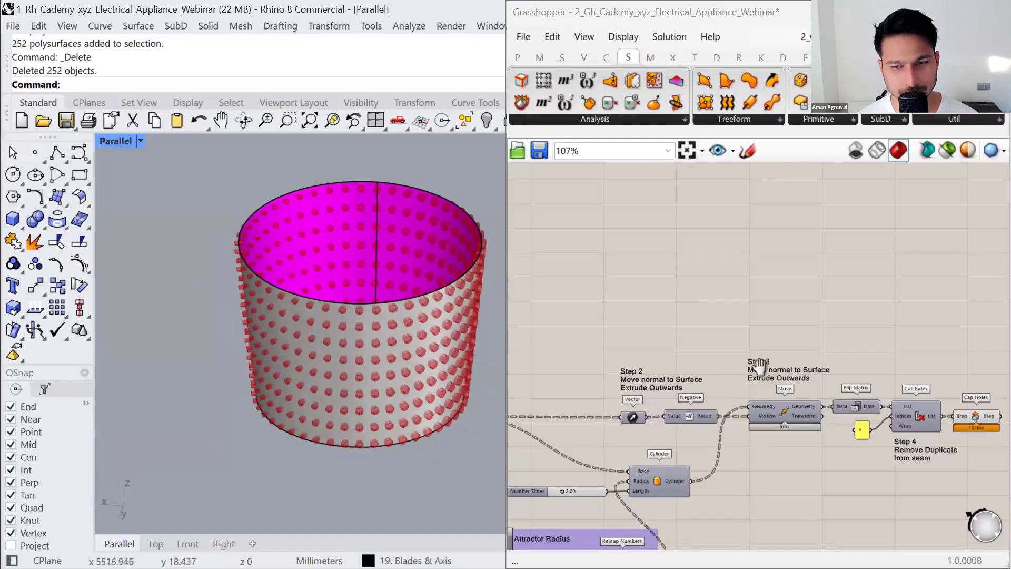
{"action": "right_click_drag", "start_coordinate": [759, 365], "coordinate": [925, 276]}
{"action": "right_click_drag", "start_coordinate": [695, 377], "coordinate": [766, 333]}
{"action": "left_click", "coordinate": [58, 154]}
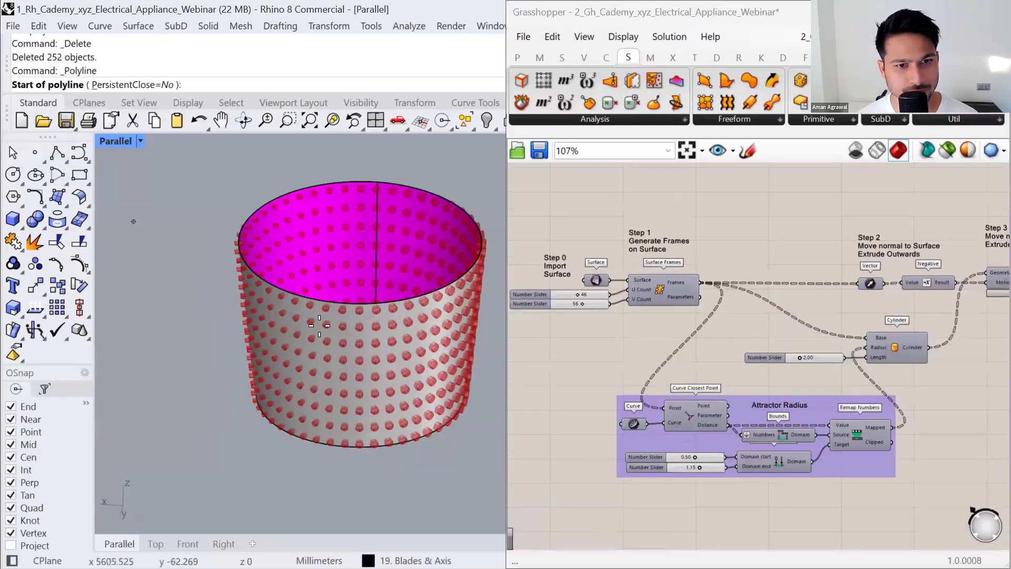
{"action": "left_click", "coordinate": [321, 301]}
{"action": "left_click", "coordinate": [317, 443]}
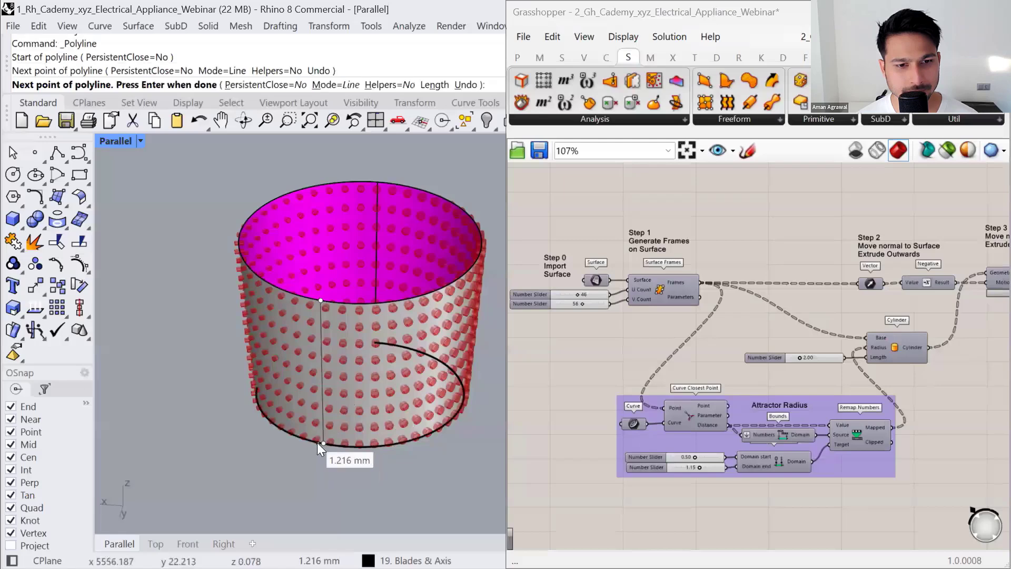
{"action": "key", "text": "Return"}
- Reference the newly drawn vertical line as the single curve of the Attractor Radius group's Curve parameter
{"action": "scroll", "coordinate": [639, 456], "scroll_direction": "up", "scroll_amount": 5}
{"action": "right_click", "coordinate": [627, 395]}
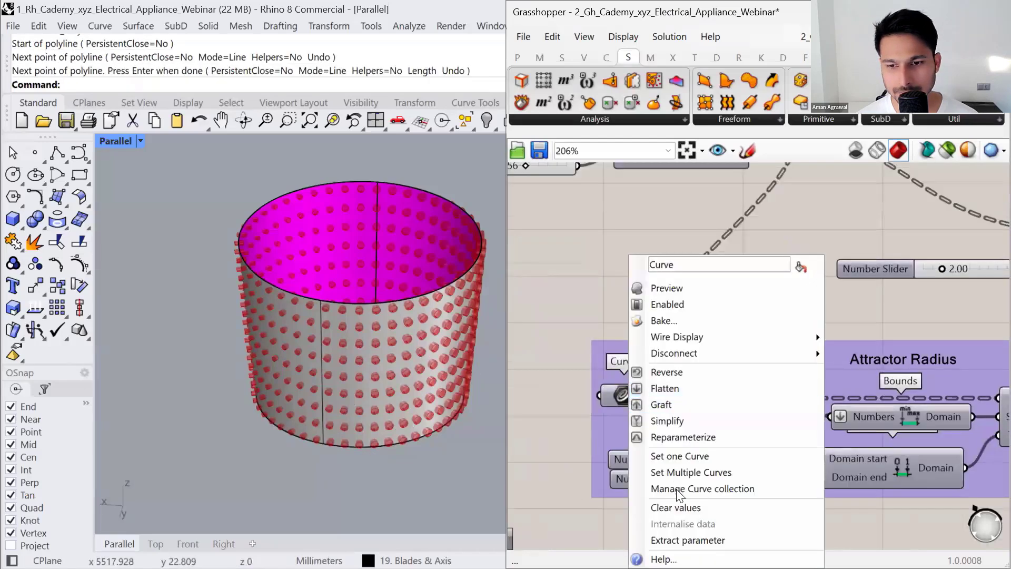
{"action": "left_click", "coordinate": [682, 458]}
{"action": "left_click", "coordinate": [321, 381]}
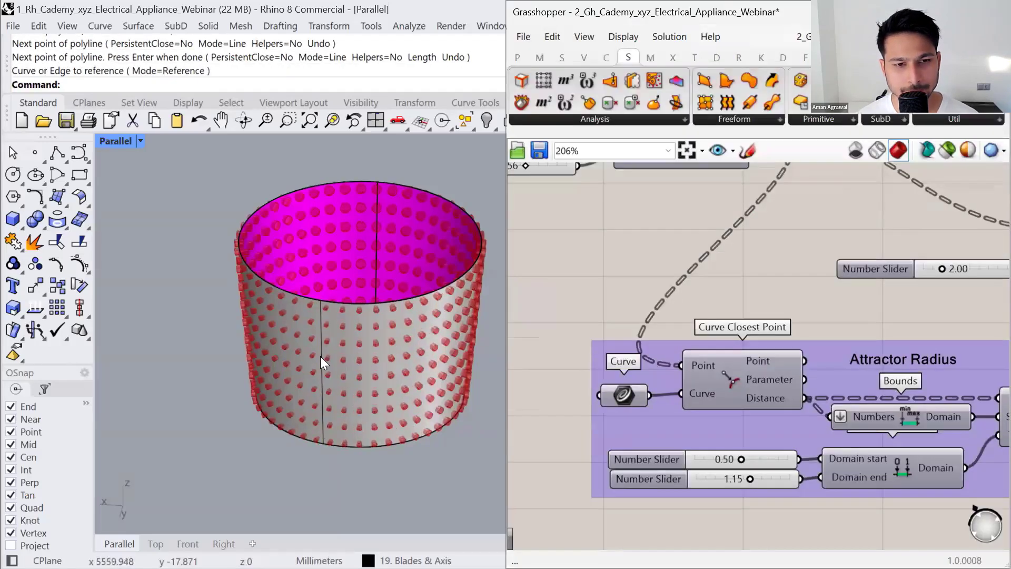
- Check the cylinder sizes around the cup and set the attractor's Domain end slider to 1.52
{"action": "scroll", "coordinate": [339, 371], "scroll_direction": "down", "scroll_amount": 4}
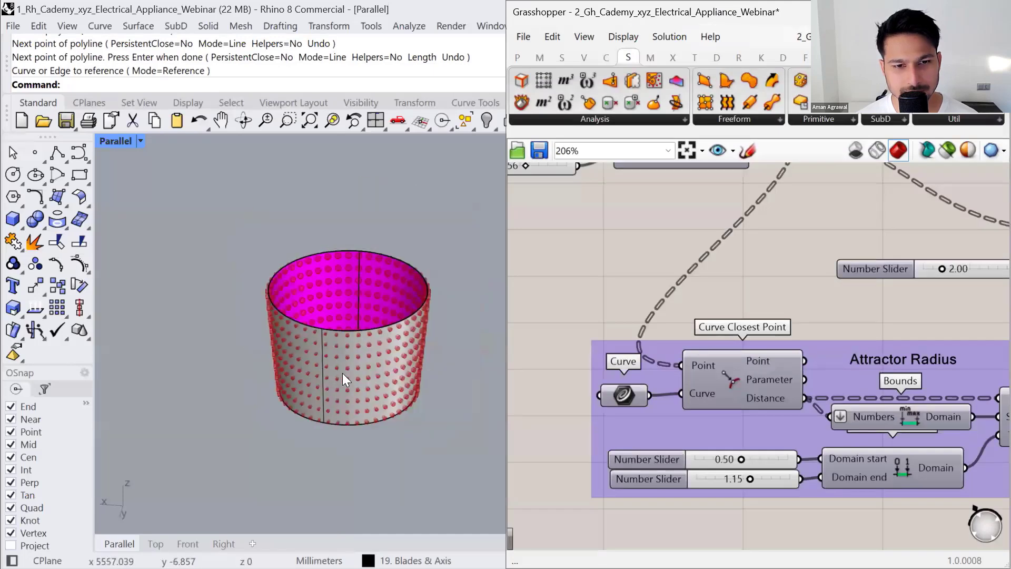
{"action": "right_click_drag", "start_coordinate": [320, 360], "coordinate": [269, 391]}
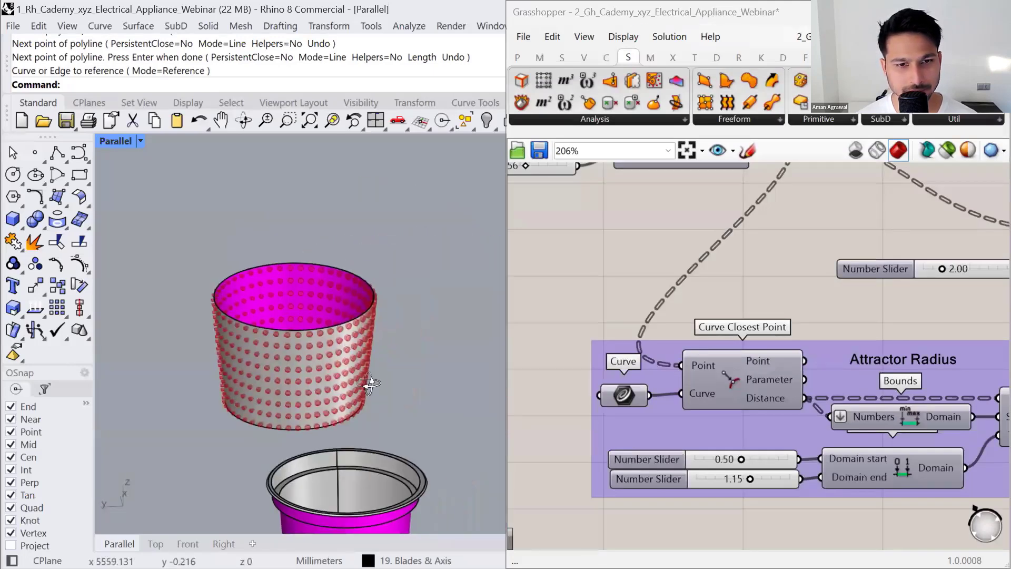
{"action": "right_click_drag", "start_coordinate": [369, 382], "coordinate": [226, 393]}
{"action": "right_click_drag", "start_coordinate": [316, 376], "coordinate": [405, 356], "text": "shift"}
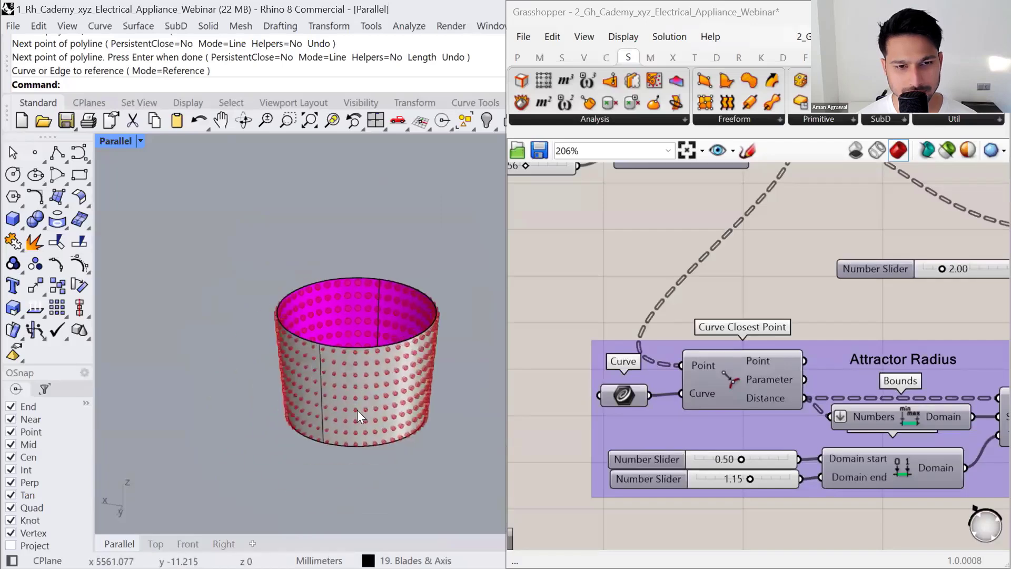
{"action": "right_click_drag", "start_coordinate": [357, 410], "coordinate": [406, 412]}
{"action": "scroll", "coordinate": [422, 449], "scroll_direction": "up", "scroll_amount": 4}
{"action": "left_click_drag", "start_coordinate": [750, 480], "coordinate": [767, 479]}
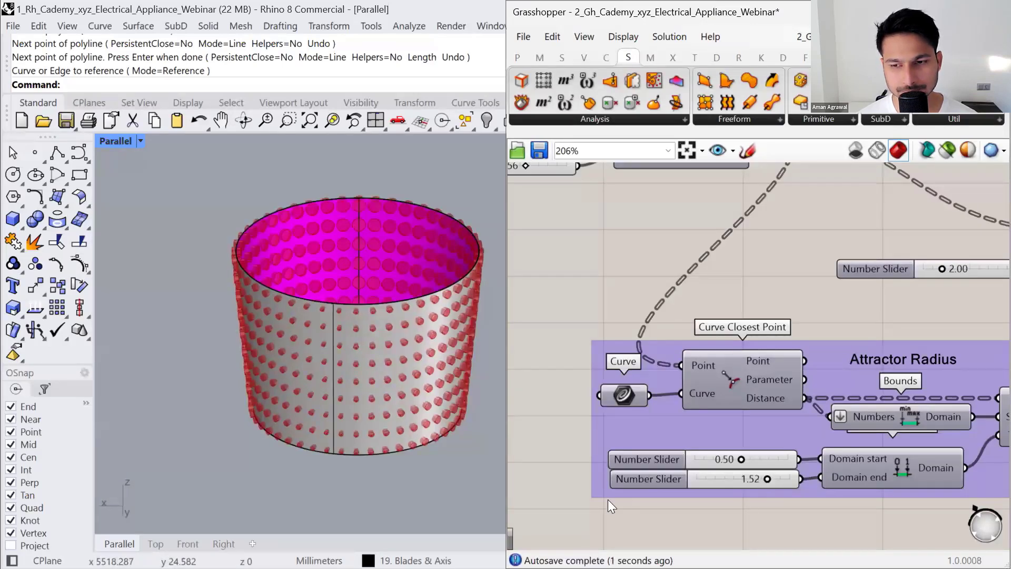
- Switch back to the full Rhino window and turn on the final assembly layer (21)
{"action": "right_click_drag", "start_coordinate": [383, 366], "coordinate": [339, 322]}
{"action": "scroll", "coordinate": [339, 320], "scroll_direction": "down", "scroll_amount": 8}
{"action": "scroll", "coordinate": [665, 372], "scroll_direction": "down", "scroll_amount": 4}
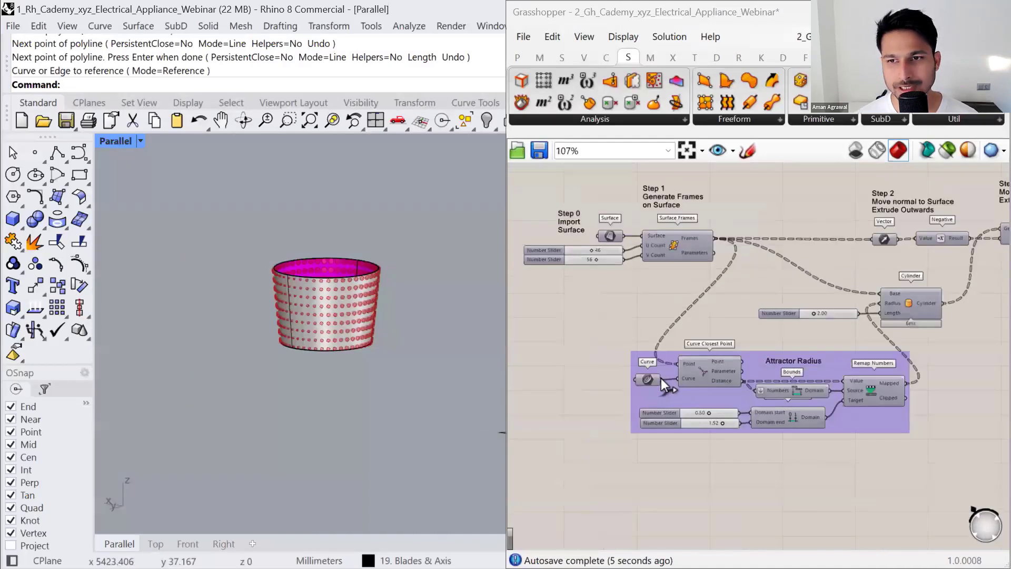
{"action": "scroll", "coordinate": [662, 379], "scroll_direction": "down", "scroll_amount": 2}
{"action": "scroll", "coordinate": [810, 348], "scroll_direction": "up", "scroll_amount": 3}
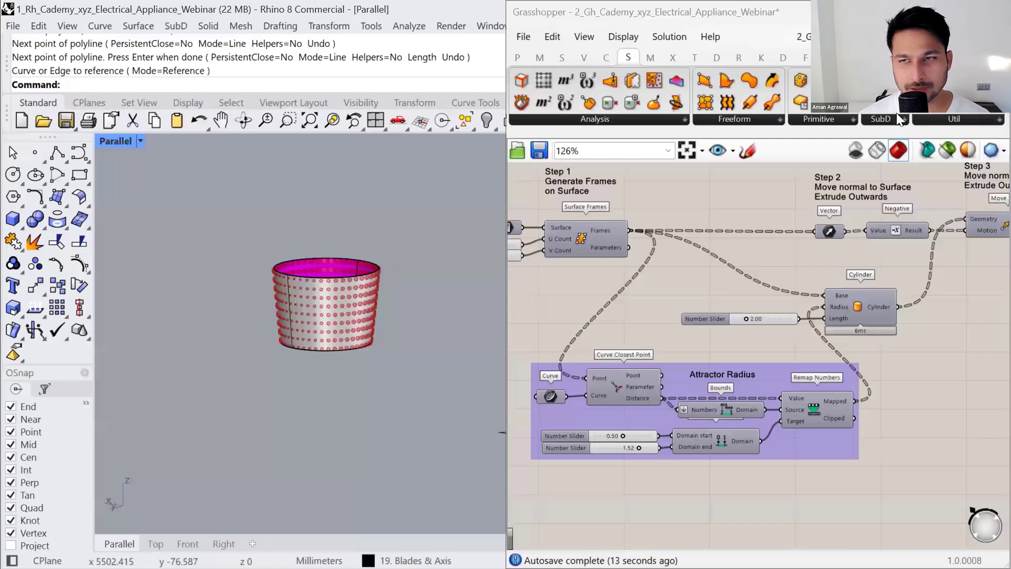
{"action": "left_click", "coordinate": [922, 12]}
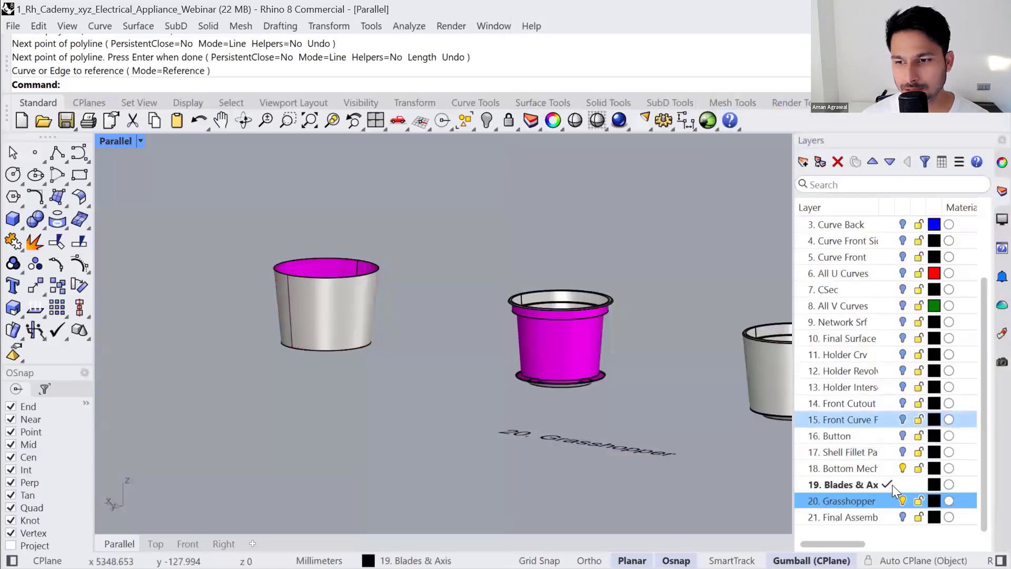
{"action": "left_click", "coordinate": [903, 518]}
- Examine the finished blender assembly and the row of modelling stages laid out beside it
{"action": "scroll", "coordinate": [368, 337], "scroll_direction": "down", "scroll_amount": 5}
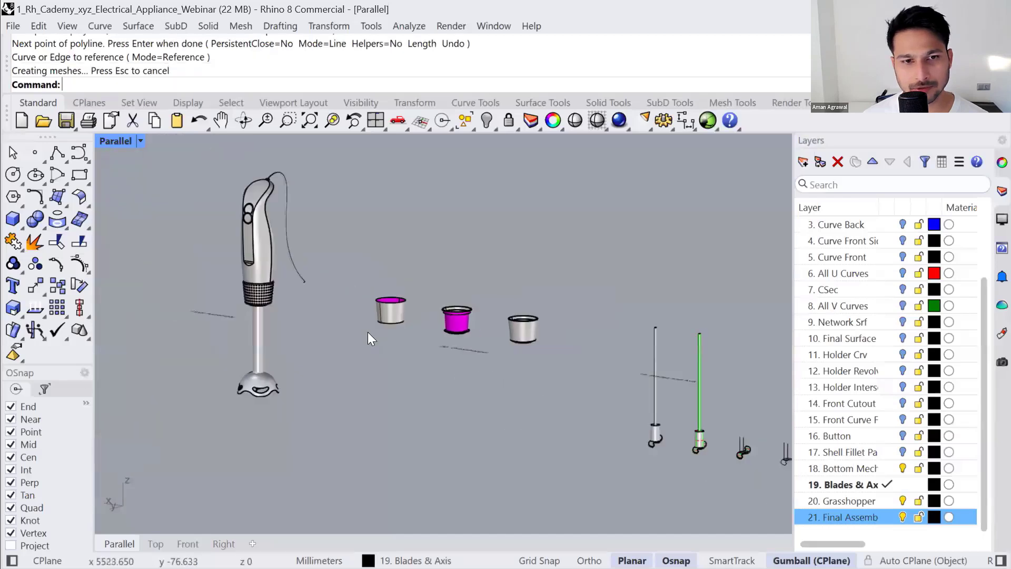
{"action": "scroll", "coordinate": [405, 377], "scroll_direction": "down", "scroll_amount": 2}
{"action": "right_click_drag", "start_coordinate": [409, 376], "coordinate": [440, 375]}
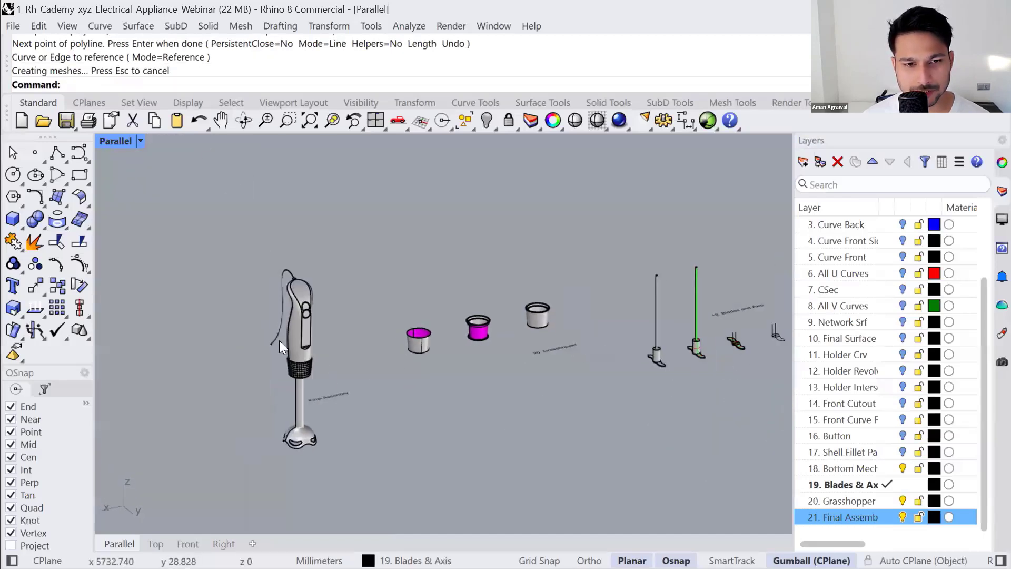
{"action": "scroll", "coordinate": [284, 341], "scroll_direction": "up", "scroll_amount": 2}
{"action": "scroll", "coordinate": [428, 372], "scroll_direction": "down", "scroll_amount": 4}
{"action": "right_click_drag", "start_coordinate": [626, 389], "coordinate": [460, 391], "text": "shift"}
{"action": "scroll", "coordinate": [426, 383], "scroll_direction": "down", "scroll_amount": 4}
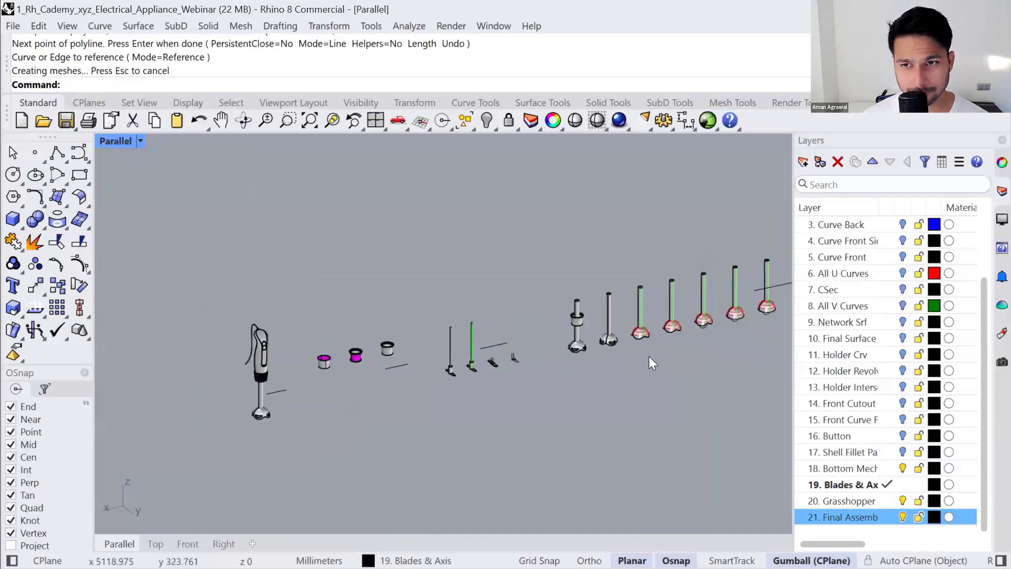
{"action": "right_click_drag", "start_coordinate": [649, 356], "coordinate": [547, 370], "text": "shift"}
- Turn on layer "17. Shell Fillet Parting" and copy its blender handle along the red axis to the Grasshopper cups in repeated 600 mm moves
{"action": "left_click", "coordinate": [904, 459]}
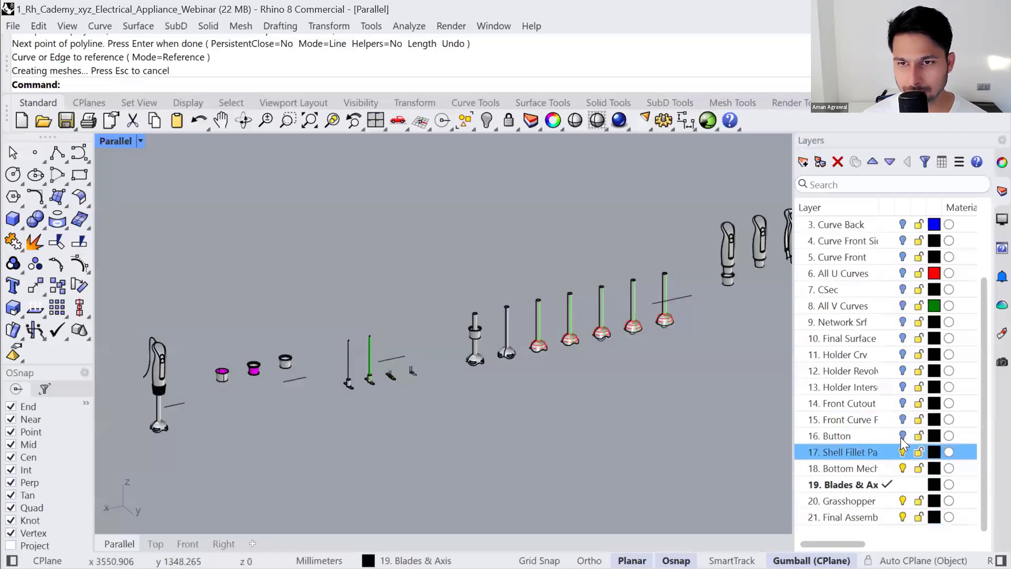
{"action": "left_click", "coordinate": [729, 251]}
{"action": "left_click", "coordinate": [680, 258], "text": "alt"}
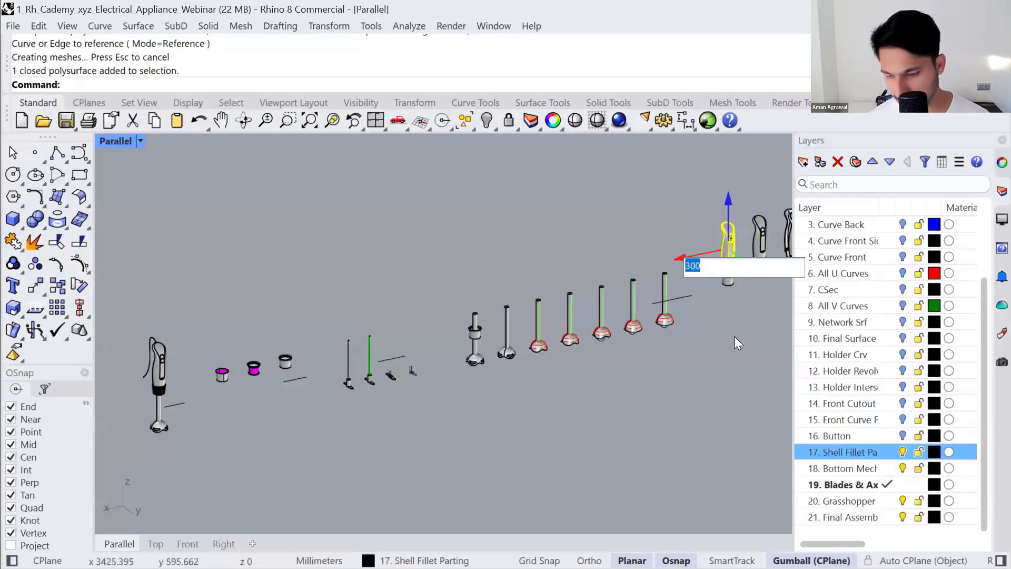
{"action": "type", "text": "600"}
{"action": "key", "text": "Return"}
{"action": "left_click_drag", "start_coordinate": [565, 287], "coordinate": [309, 338]}
{"action": "left_click", "coordinate": [308, 338]}
{"action": "type", "text": "600"}
{"action": "key", "text": "Return"}
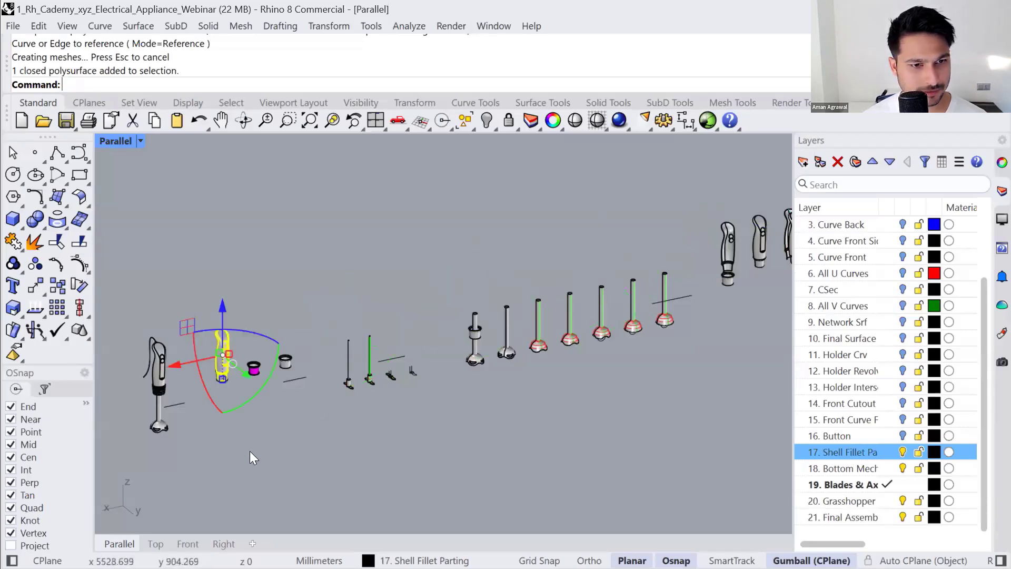
{"action": "left_click", "coordinate": [250, 451]}
- Move the magenta cup's surfaces onto the copied handle's base and delete them together with the wall surface and curve there
{"action": "scroll", "coordinate": [215, 372], "scroll_direction": "up", "scroll_amount": 10}
{"action": "left_click", "coordinate": [235, 394]}
{"action": "left_click", "coordinate": [294, 368]}
{"action": "left_click_drag", "start_coordinate": [298, 321], "coordinate": [350, 405]}
{"action": "type", "text": "600"}
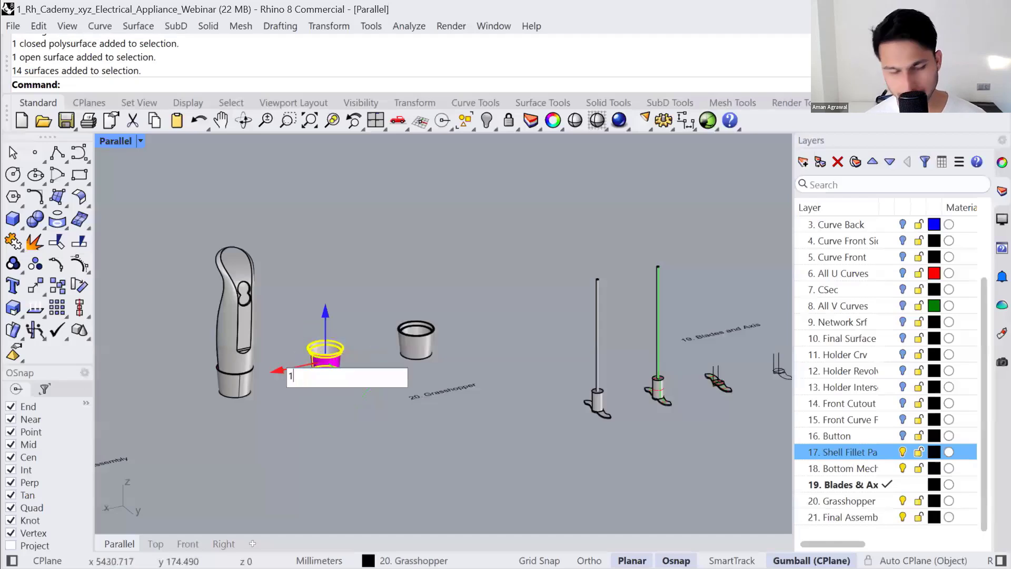
{"action": "key", "text": "Return"}
{"action": "left_click_drag", "start_coordinate": [161, 325], "coordinate": [332, 486]}
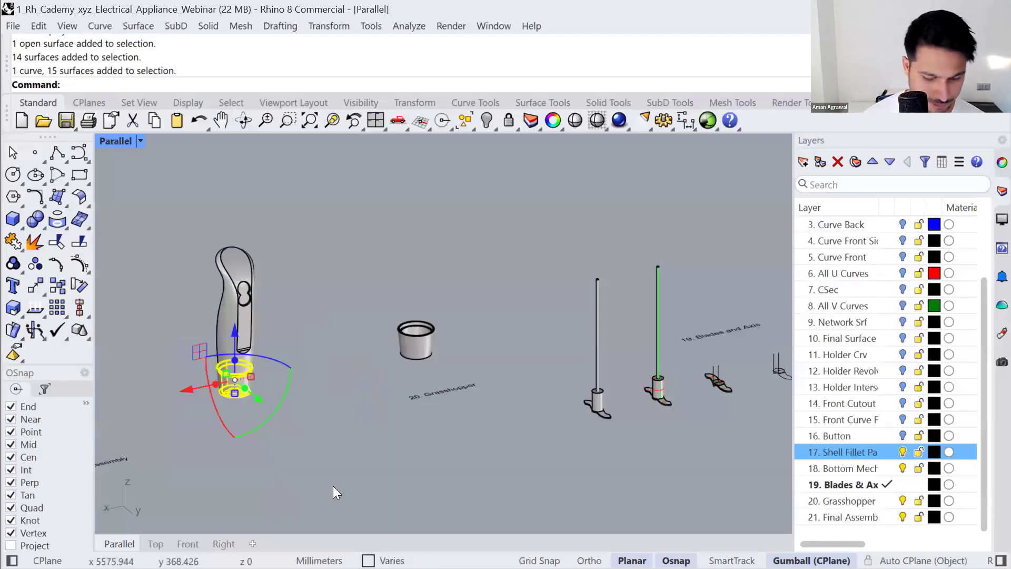
{"action": "key", "text": "Delete"}
- Move the bottom mechanism's shaft, blade guard and connector along the red axis in two 600 mm moves to sit under the copied handle
{"action": "scroll", "coordinate": [316, 363], "scroll_direction": "down", "scroll_amount": 5}
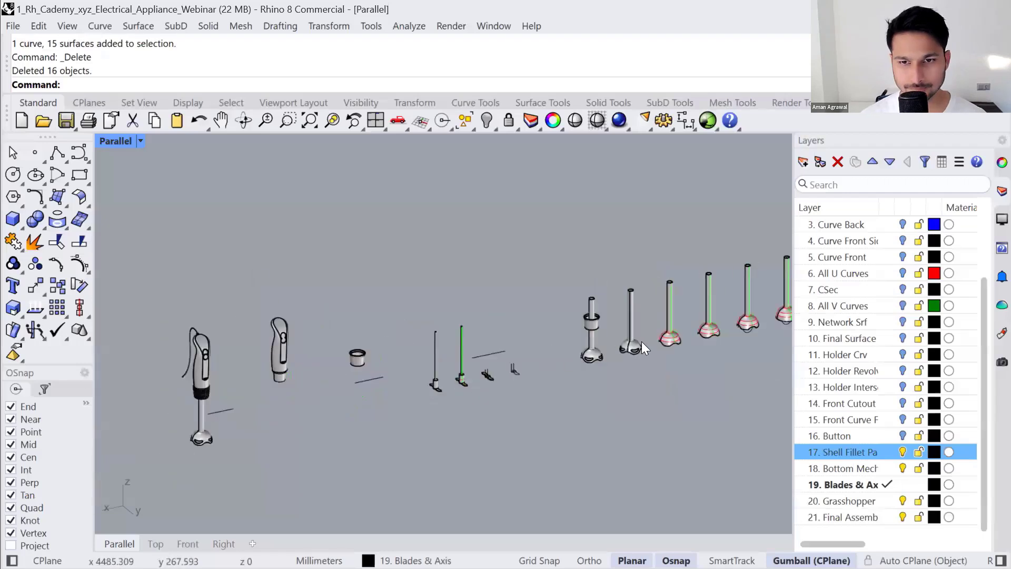
{"action": "scroll", "coordinate": [642, 341], "scroll_direction": "up", "scroll_amount": 1}
{"action": "left_click", "coordinate": [591, 323]}
{"action": "left_click_drag", "start_coordinate": [603, 421], "coordinate": [560, 345]}
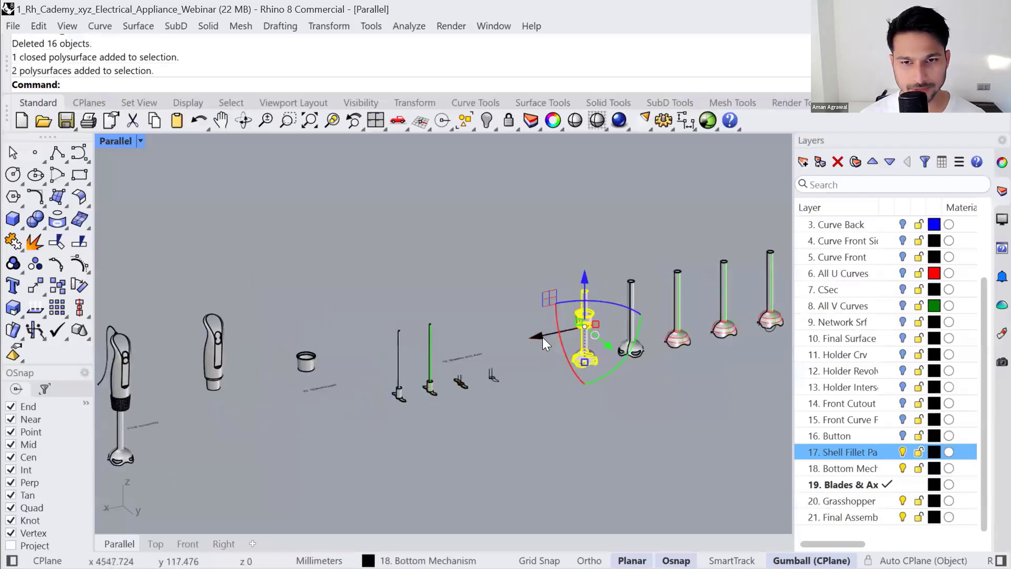
{"action": "left_click", "coordinate": [542, 338]}
{"action": "type", "text": "600"}
{"action": "key", "text": "Return"}
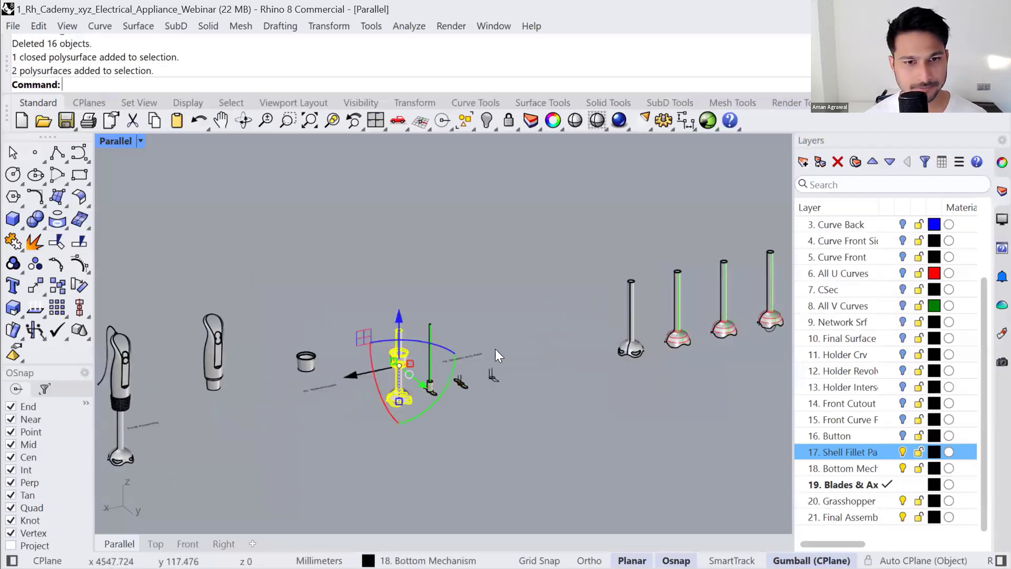
{"action": "left_click", "coordinate": [347, 380]}
{"action": "key", "text": "Return"}
{"action": "left_click", "coordinate": [345, 477]}
- Raise the connector cup by 50 mm along the blue axis so it meets the base of the handle
{"action": "scroll", "coordinate": [213, 400], "scroll_direction": "up", "scroll_amount": 5}
{"action": "left_click", "coordinate": [210, 394]}
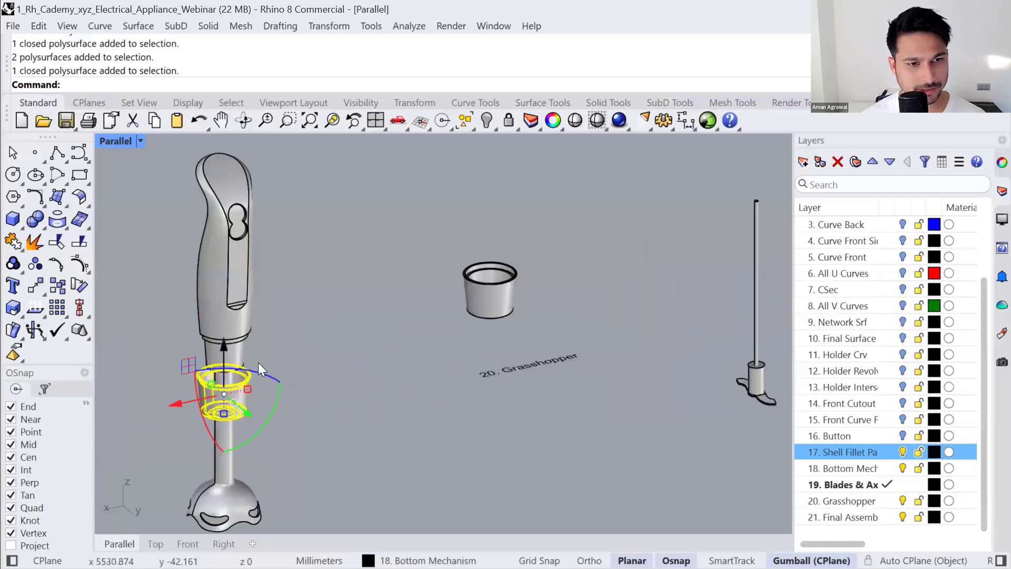
{"action": "left_click", "coordinate": [224, 358]}
{"action": "type", "text": "50"}
{"action": "key", "text": "Return"}
{"action": "left_click", "coordinate": [325, 368]}
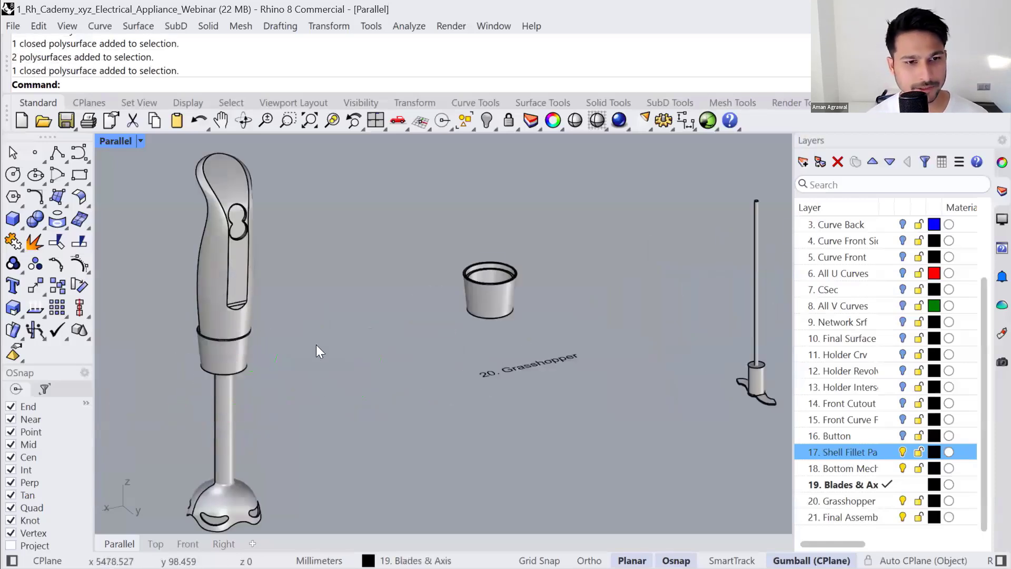
{"action": "scroll", "coordinate": [314, 342], "scroll_direction": "down", "scroll_amount": 4}
{"action": "right_click_drag", "start_coordinate": [250, 340], "coordinate": [256, 295]}
{"action": "scroll", "coordinate": [325, 362], "scroll_direction": "down", "scroll_amount": 6}
{"action": "right_click_drag", "start_coordinate": [401, 485], "coordinate": [422, 440]}
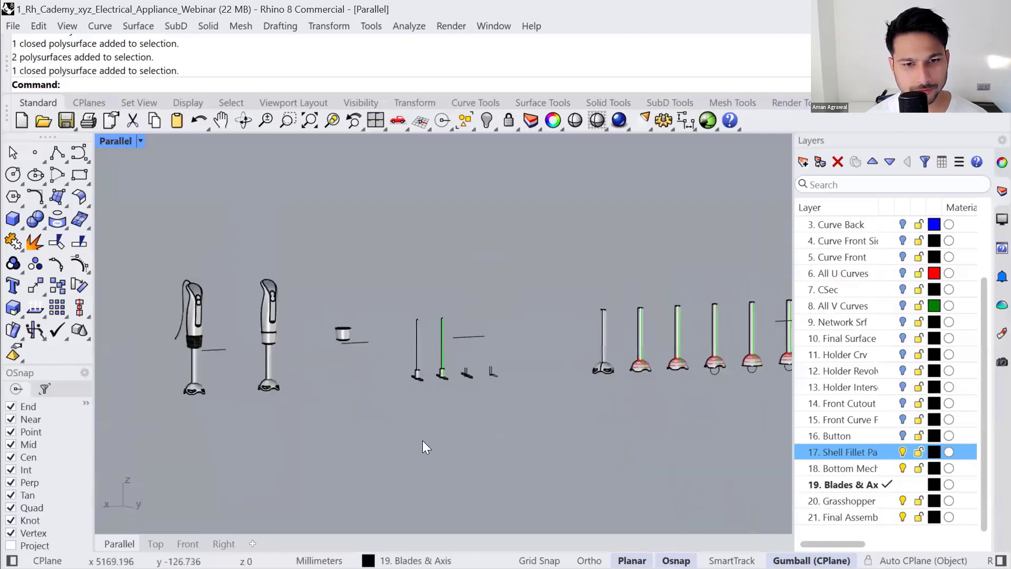
- Move the leftmost blade and axis set, including its curves, 600 mm along the red axis into the assembled blender's bottom guard
{"action": "left_click_drag", "start_coordinate": [421, 436], "coordinate": [400, 347]}
{"action": "left_click", "coordinate": [369, 352]}
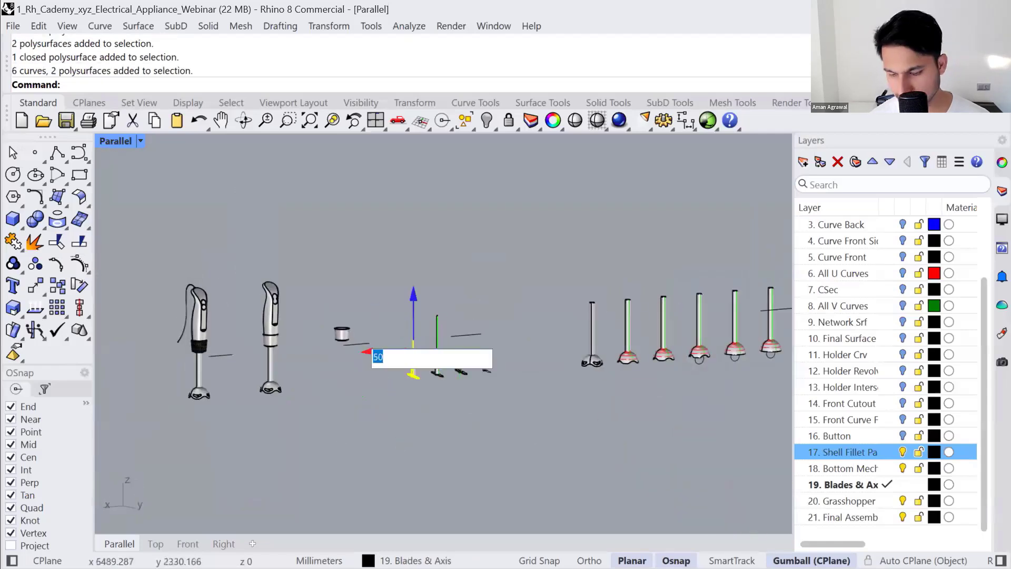
{"action": "type", "text": "600"}
{"action": "key", "text": "Return"}
{"action": "type", "text": "zs"}
{"action": "key", "text": "Return"}
{"action": "right_click_drag", "start_coordinate": [365, 368], "coordinate": [379, 274]}
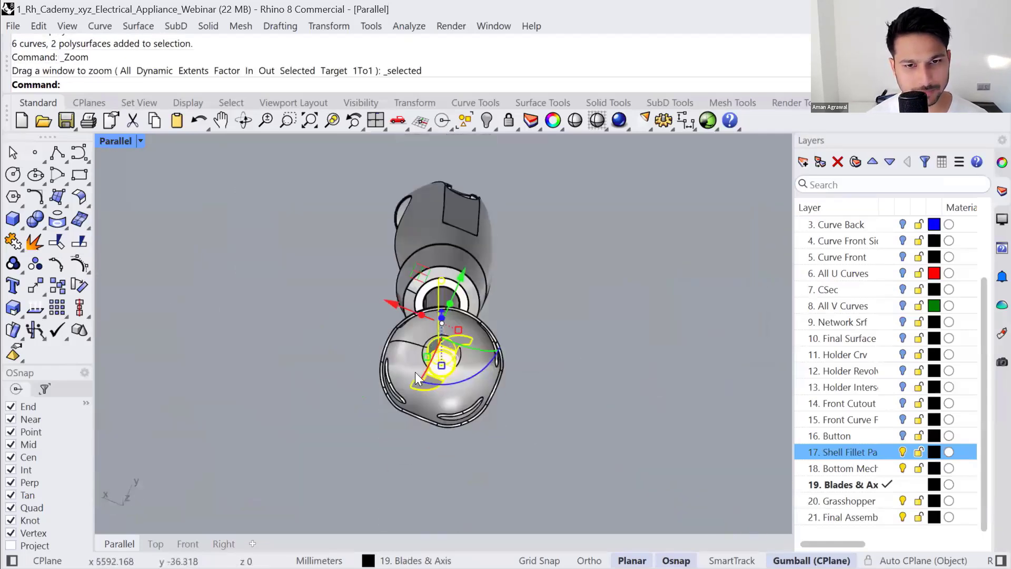
{"action": "left_click", "coordinate": [422, 453]}
- Examine the assembled blender alongside the finished final assembly and the row of earlier modelling stages
{"action": "right_click_drag", "start_coordinate": [429, 453], "coordinate": [375, 320]}
{"action": "scroll", "coordinate": [429, 426], "scroll_direction": "down", "scroll_amount": 6}
{"action": "scroll", "coordinate": [420, 420], "scroll_direction": "down", "scroll_amount": 4}
{"action": "scroll", "coordinate": [382, 308], "scroll_direction": "up", "scroll_amount": 7}
{"action": "scroll", "coordinate": [375, 323], "scroll_direction": "down", "scroll_amount": 9}
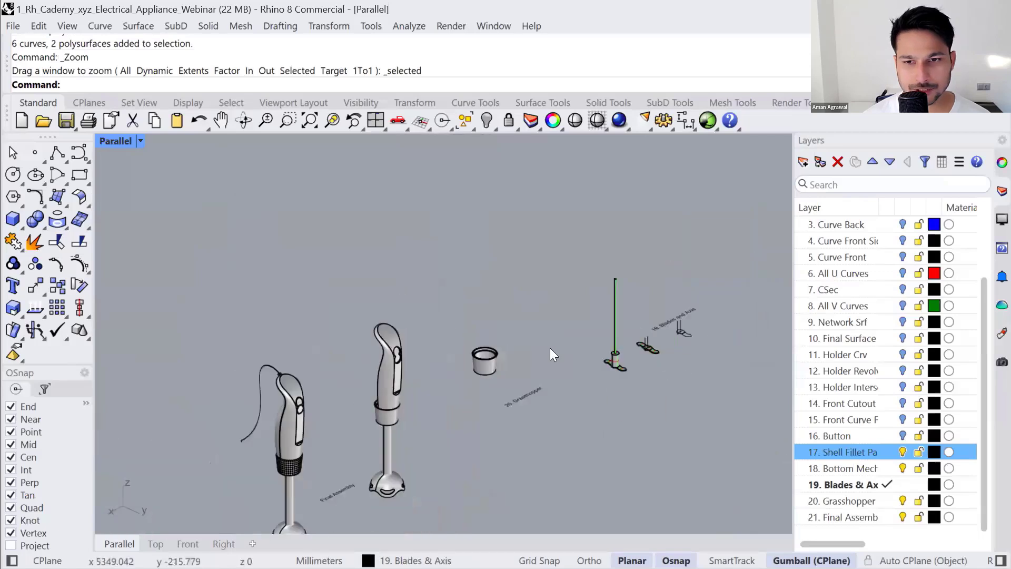
{"action": "right_click_drag", "start_coordinate": [590, 346], "coordinate": [386, 397], "text": "shift"}
{"action": "scroll", "coordinate": [385, 397], "scroll_direction": "down", "scroll_amount": 4}
{"action": "right_click_drag", "start_coordinate": [544, 368], "coordinate": [548, 360]}
{"action": "scroll", "coordinate": [548, 361], "scroll_direction": "down", "scroll_amount": 7}
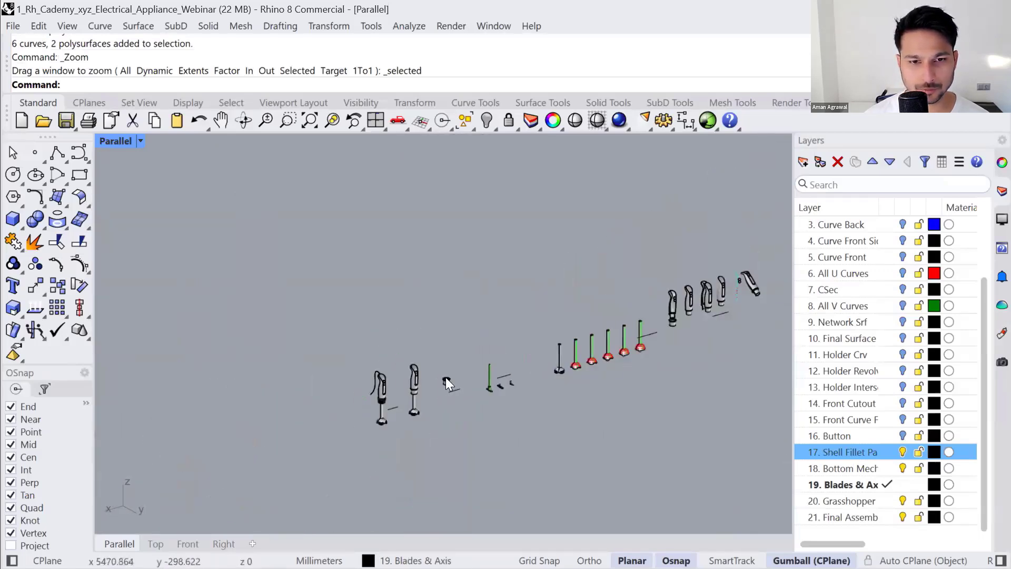
{"action": "right_click_drag", "start_coordinate": [446, 377], "coordinate": [519, 384]}
{"action": "right_click_drag", "start_coordinate": [562, 313], "coordinate": [350, 422]}
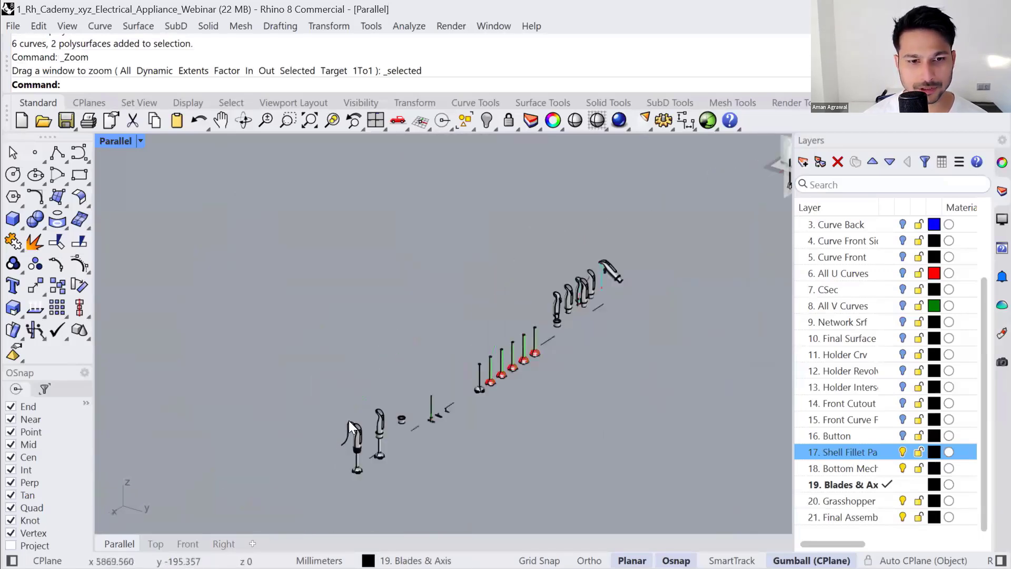
{"action": "scroll", "coordinate": [365, 414], "scroll_direction": "up", "scroll_amount": 6}
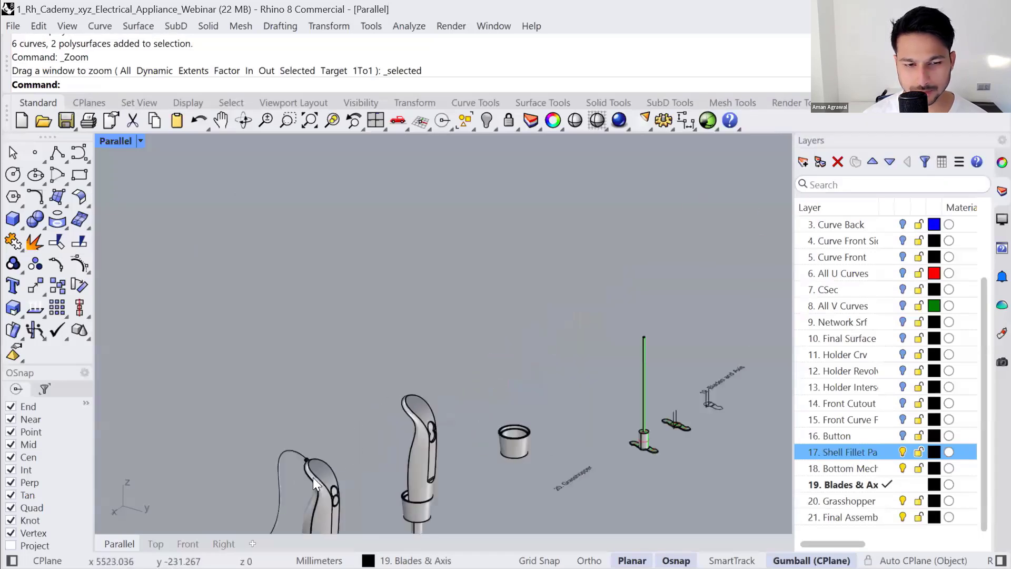
- Select the assembled hand blender with the power cord, zoom to it to inspect the final assembly, and deselect it
{"action": "scroll", "coordinate": [385, 382], "scroll_direction": "down", "scroll_amount": 13}
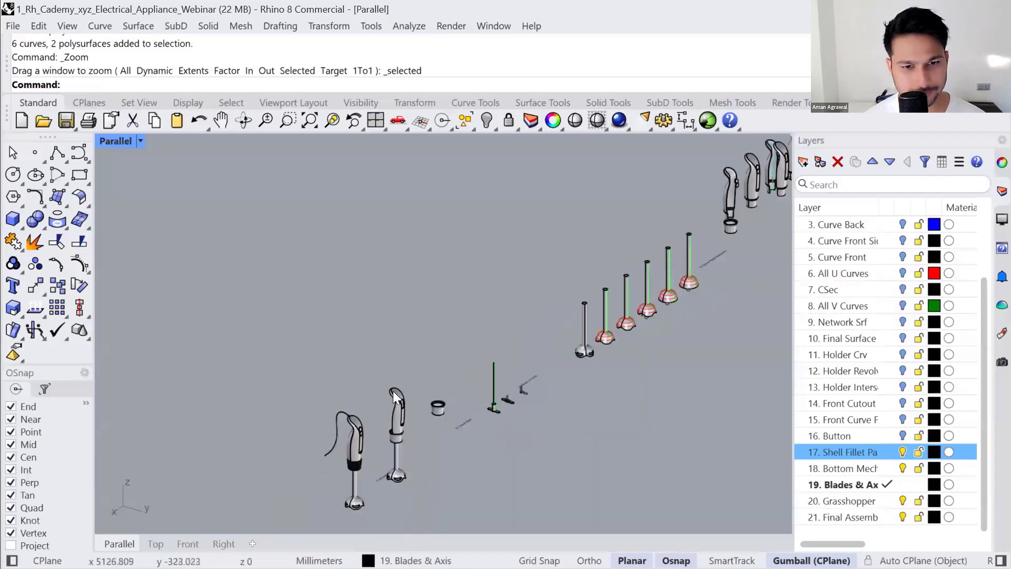
{"action": "left_click_drag", "start_coordinate": [386, 483], "coordinate": [349, 391]}
{"action": "type", "text": "zs"}
{"action": "key", "text": "Return"}
{"action": "left_click", "coordinate": [335, 397]}
{"action": "right_click_drag", "start_coordinate": [337, 398], "coordinate": [495, 502]}
{"action": "left_click", "coordinate": [376, 304]}
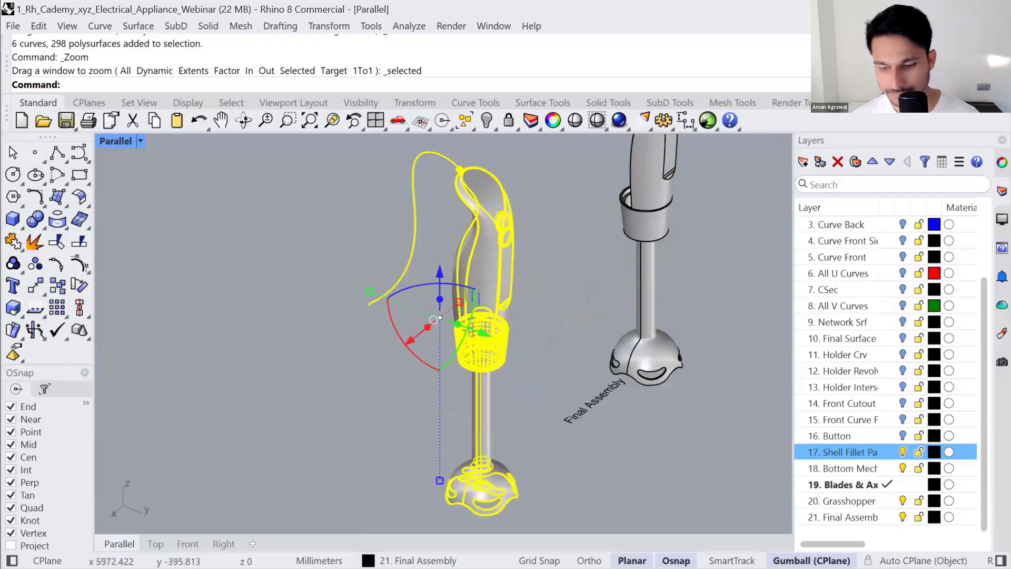
{"action": "scroll", "coordinate": [405, 421], "scroll_direction": "down", "scroll_amount": 4}
{"action": "left_click", "coordinate": [309, 441]}
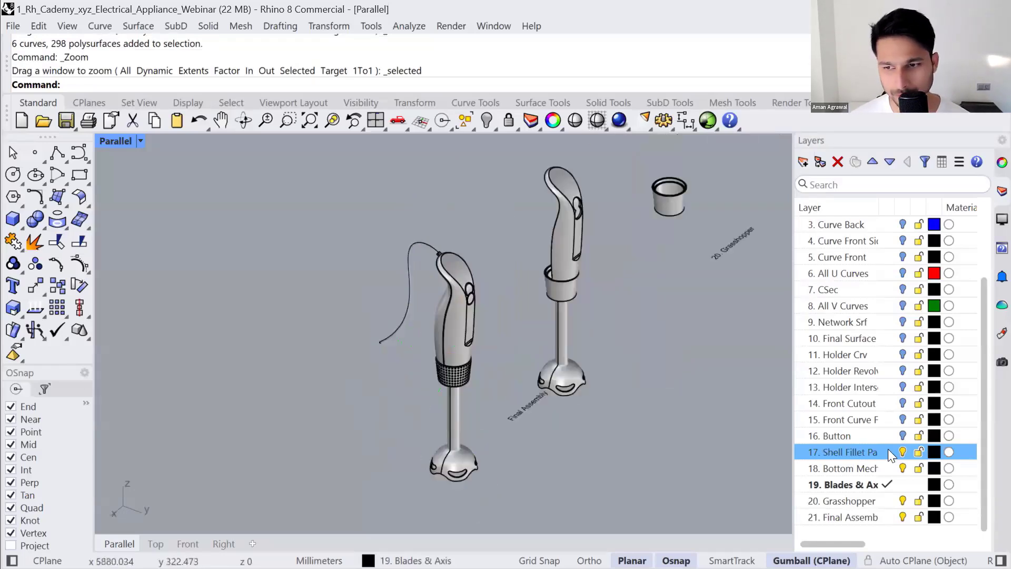
- Turn on the visibility of layers 16. Button up through 8. All V Curves
{"action": "left_click", "coordinate": [903, 435]}
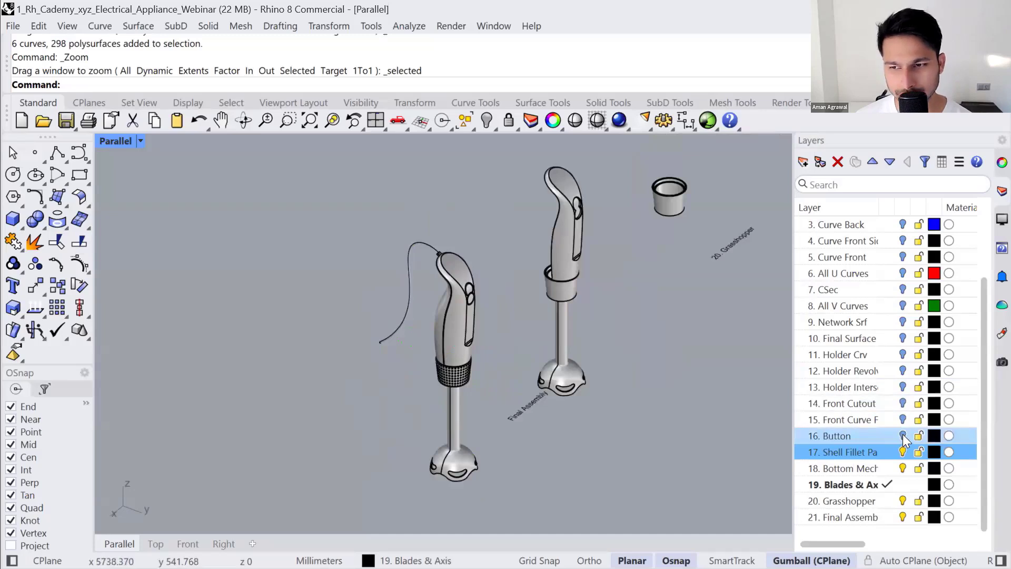
{"action": "left_click", "coordinate": [903, 420]}
{"action": "left_click", "coordinate": [903, 403]}
{"action": "left_click", "coordinate": [902, 387]}
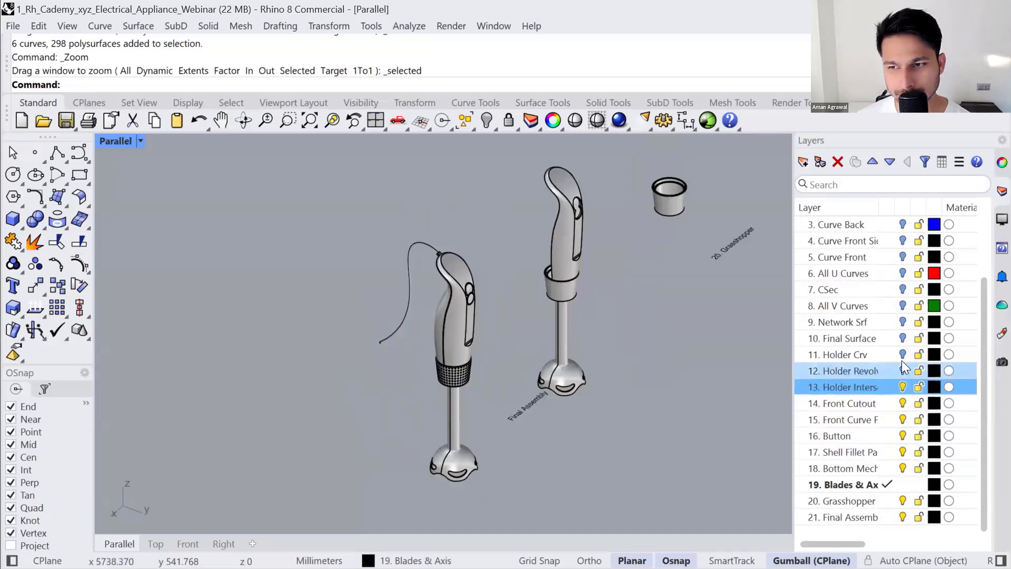
{"action": "left_click", "coordinate": [903, 371]}
{"action": "left_click", "coordinate": [903, 354]}
{"action": "left_click", "coordinate": [902, 338]}
{"action": "left_click", "coordinate": [902, 322]}
{"action": "left_click", "coordinate": [903, 306]}
- Review the full row of hand blender modelling stages, from the early handle shapes to the final assembly
{"action": "scroll", "coordinate": [415, 405], "scroll_direction": "down", "scroll_amount": 3}
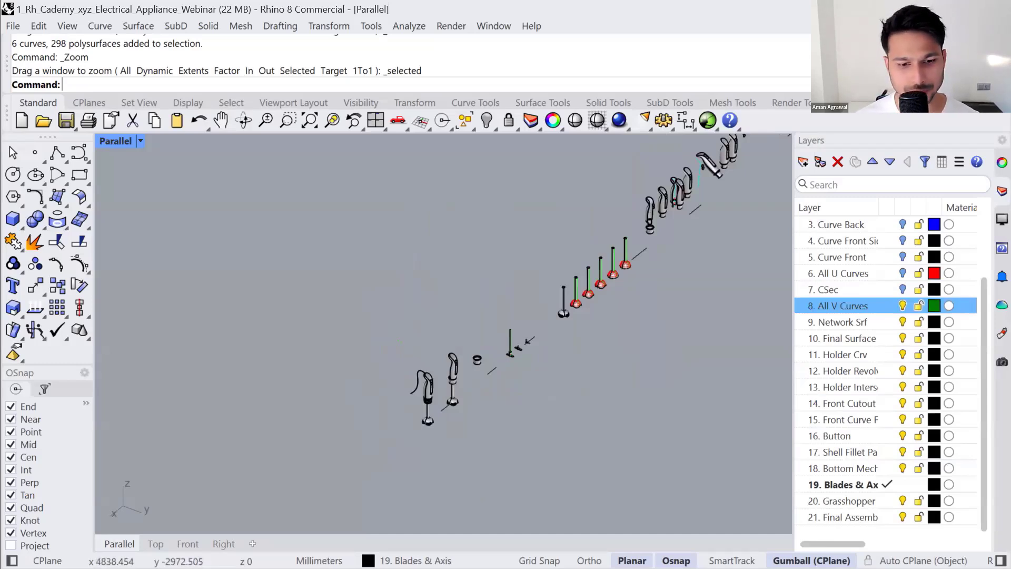
{"action": "scroll", "coordinate": [307, 520], "scroll_direction": "down", "scroll_amount": 4}
{"action": "right_click_drag", "start_coordinate": [495, 406], "coordinate": [537, 408]}
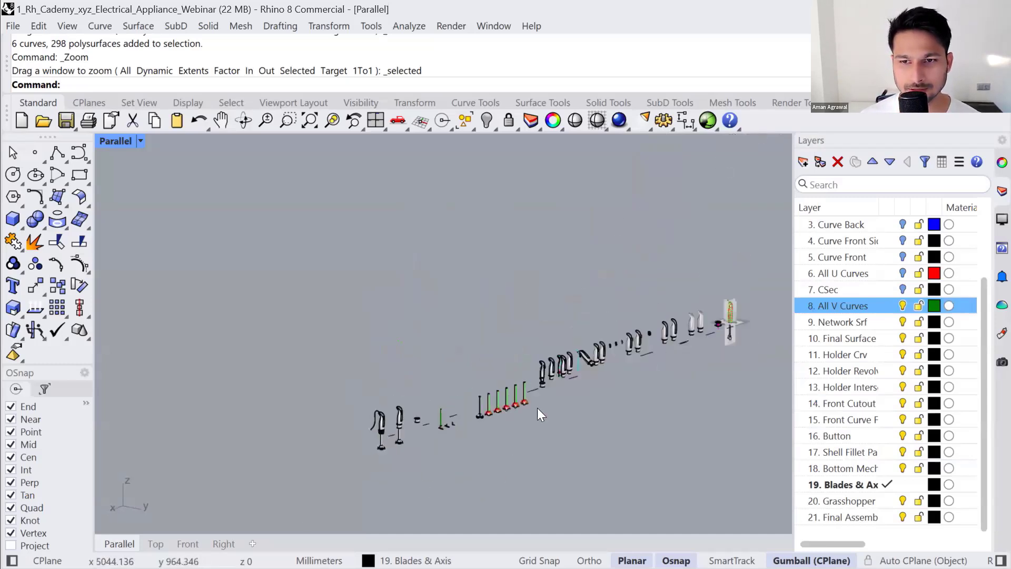
{"action": "scroll", "coordinate": [546, 418], "scroll_direction": "up", "scroll_amount": 4}
{"action": "scroll", "coordinate": [546, 419], "scroll_direction": "up", "scroll_amount": 2}
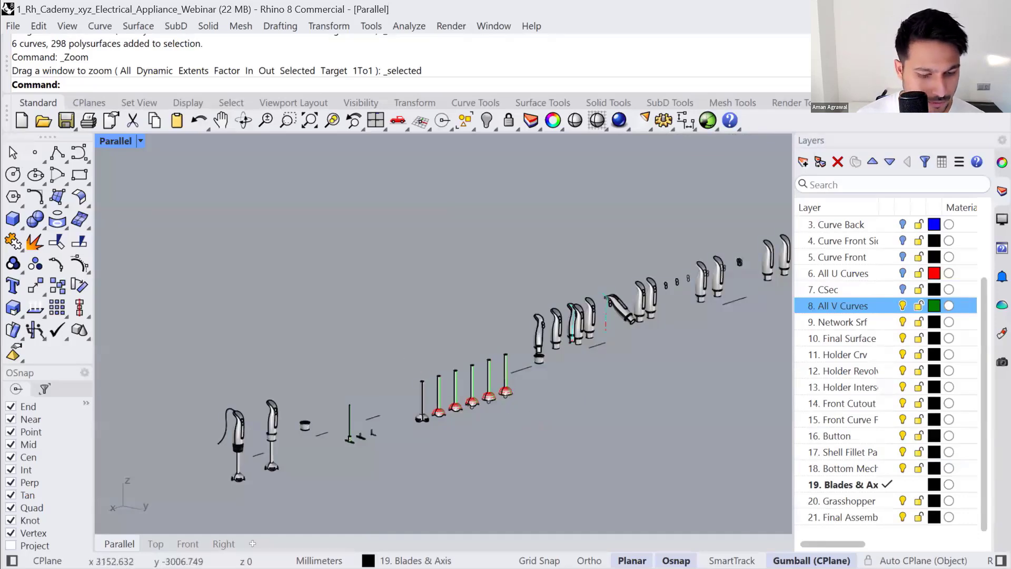
{"action": "key", "text": "alt+Tab"}
{"action": "key", "text": "Right"}
{"action": "key", "text": "Right"}
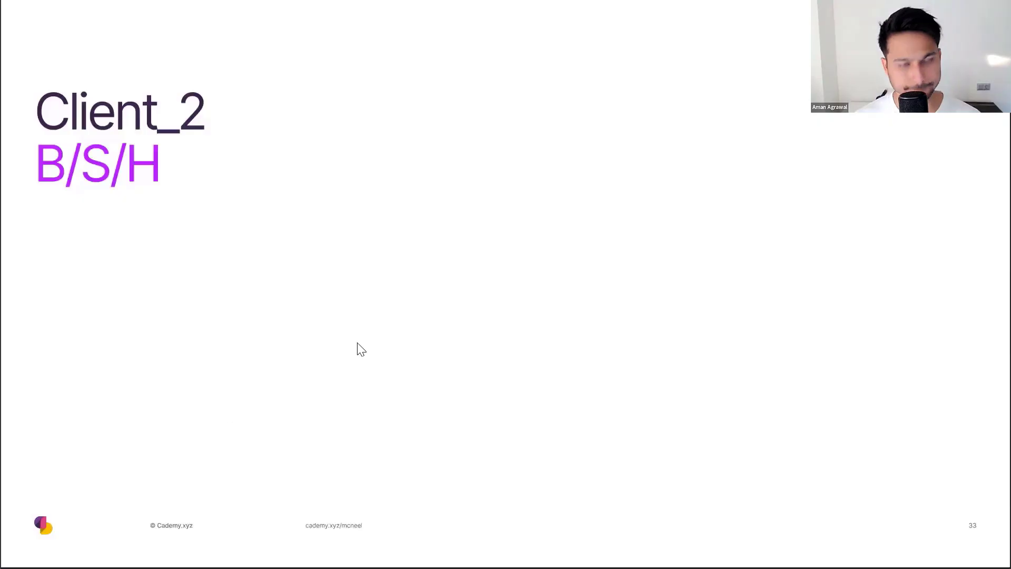
{"action": "key", "text": "Left"}
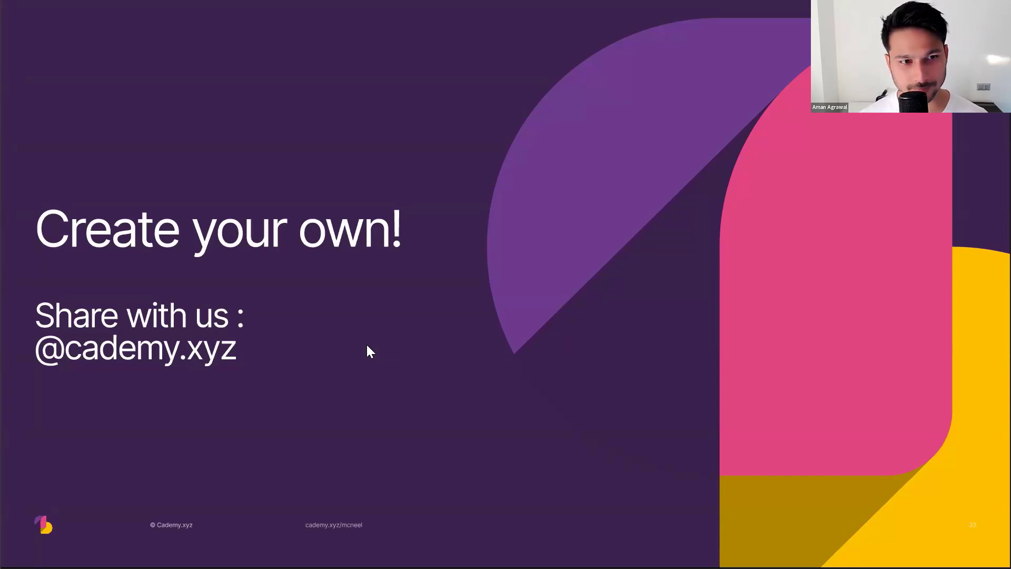
{"action": "key", "text": "Right"}
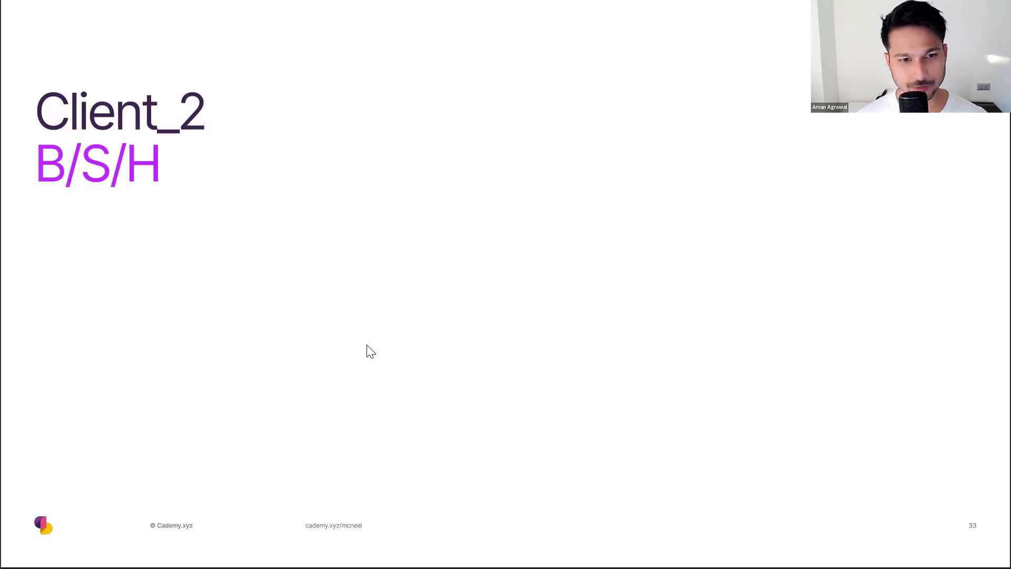
{"action": "key", "text": "Right"}
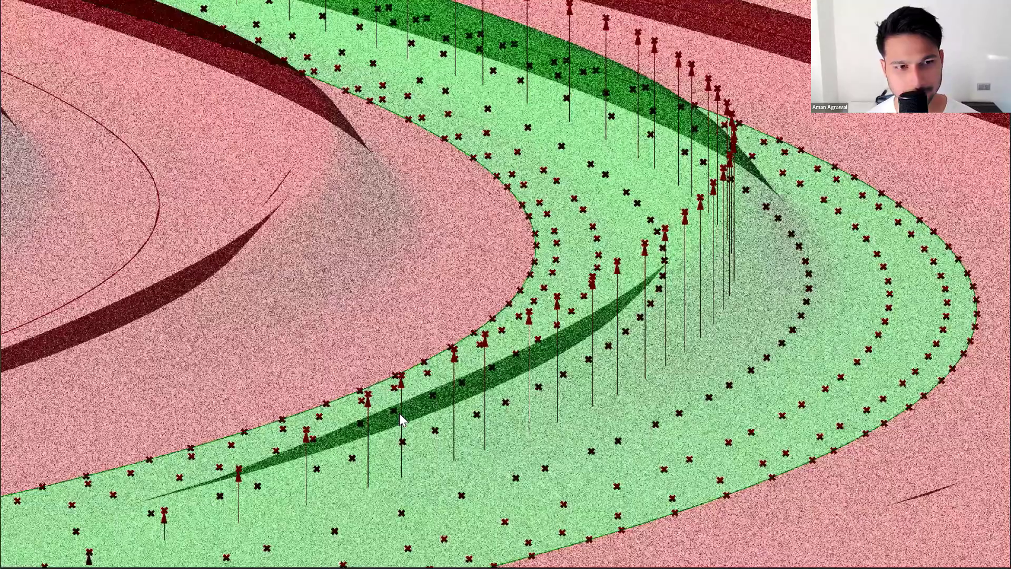
{"action": "key", "text": "Right"}
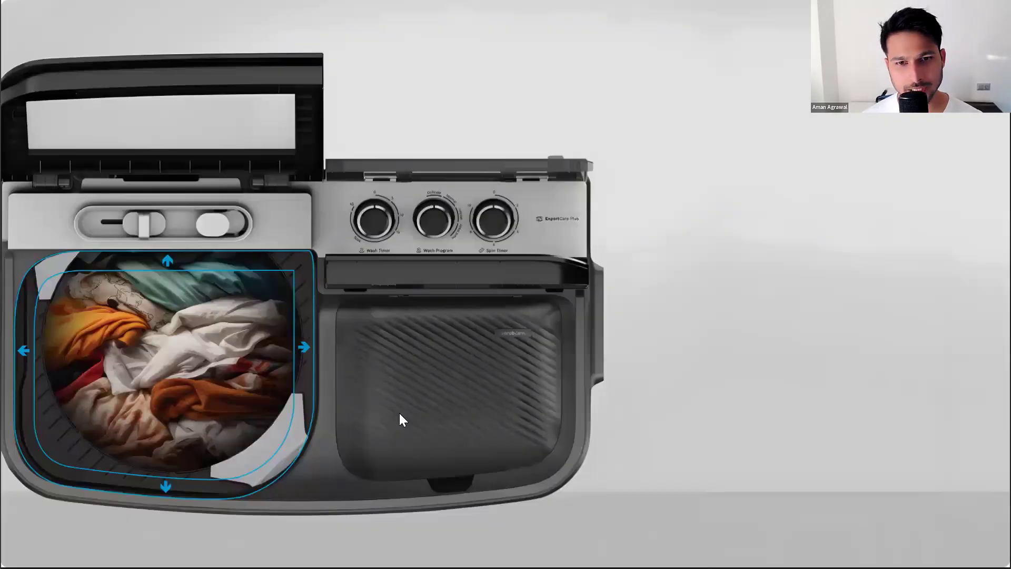
{"action": "key", "text": "Right"}
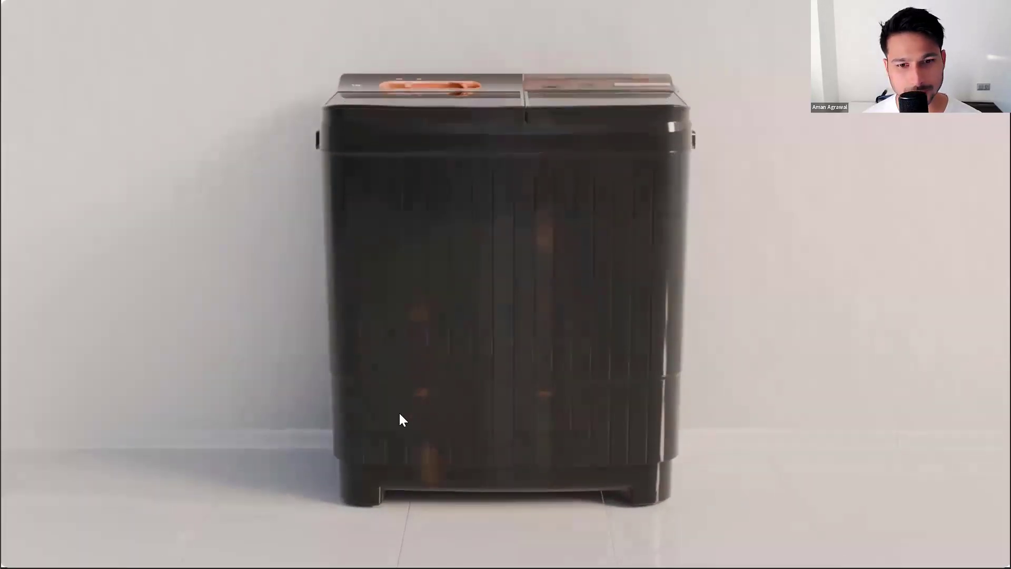
{"action": "key", "text": "Right"}
{"action": "key", "text": "Right"}
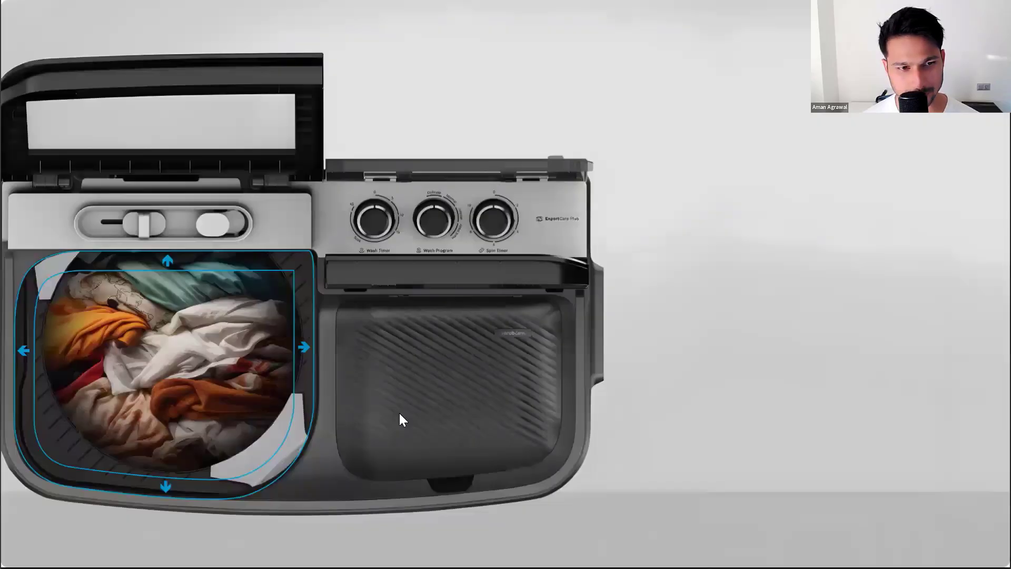
{"action": "key", "text": "Right"}
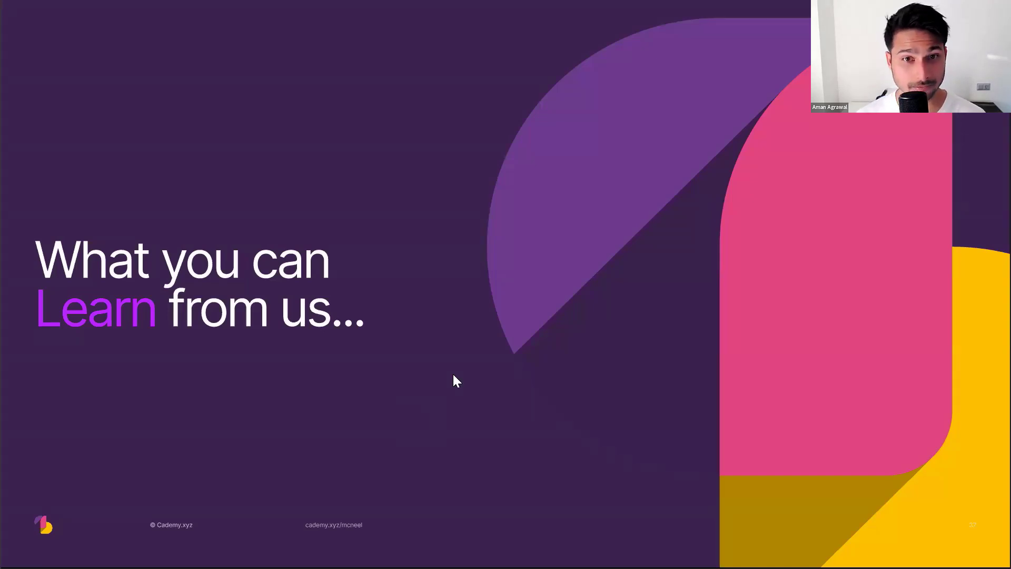
{"action": "key", "text": "Right"}
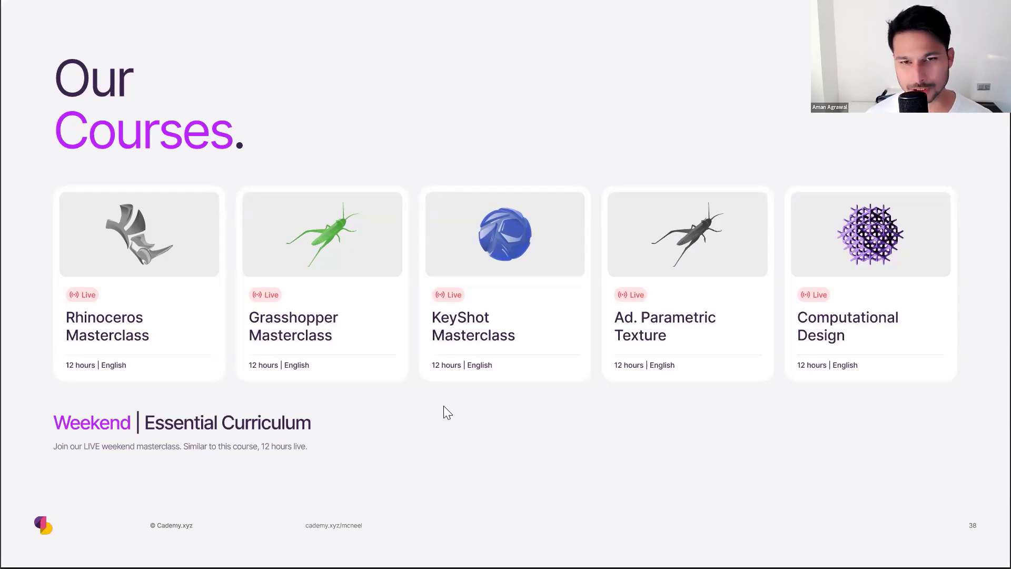
{"action": "key", "text": "ctrl"}
{"action": "key", "text": "ctrl"}
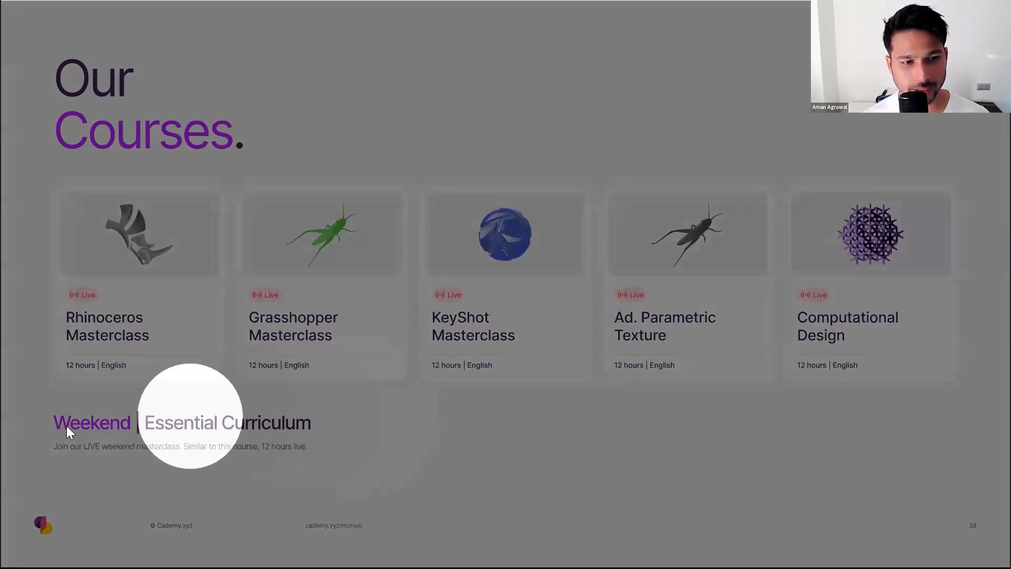
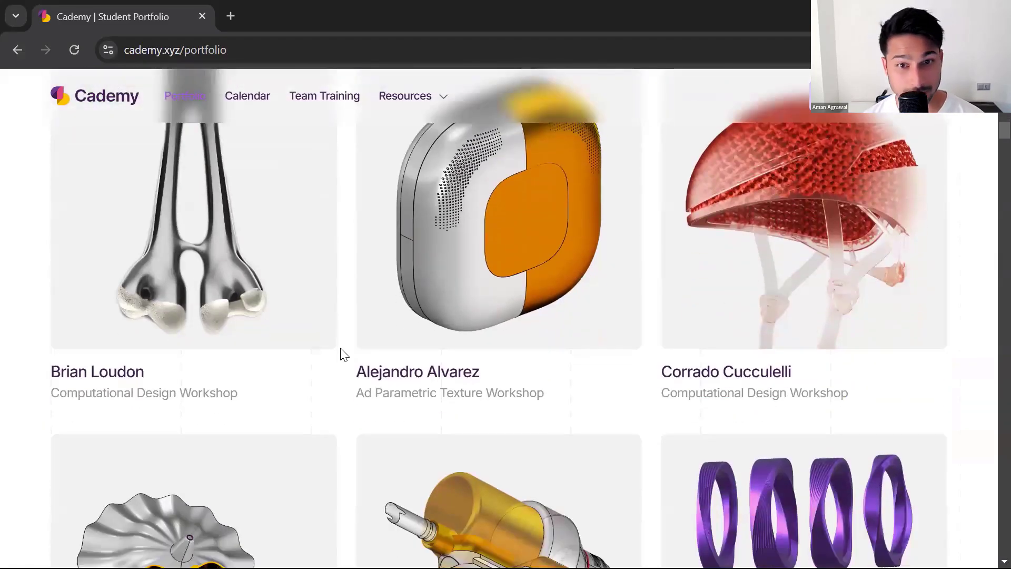
- Look through the student projects in the Cademy portfolio gallery and return to the page heading
{"action": "scroll", "coordinate": [344, 377], "scroll_direction": "down", "scroll_amount": 15}
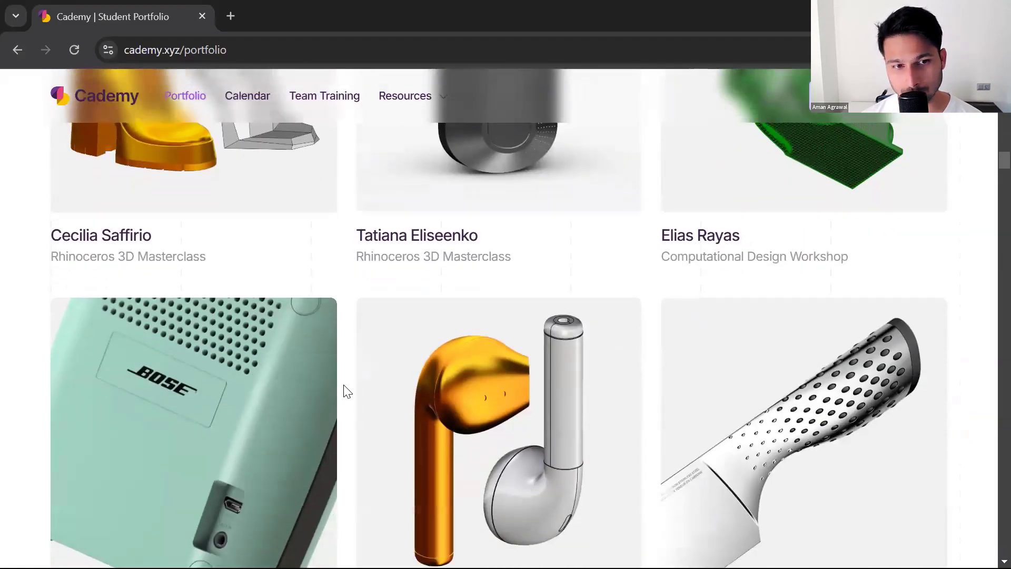
{"action": "scroll", "coordinate": [344, 393], "scroll_direction": "down", "scroll_amount": 10}
{"action": "scroll", "coordinate": [344, 395], "scroll_direction": "up", "scroll_amount": 20}
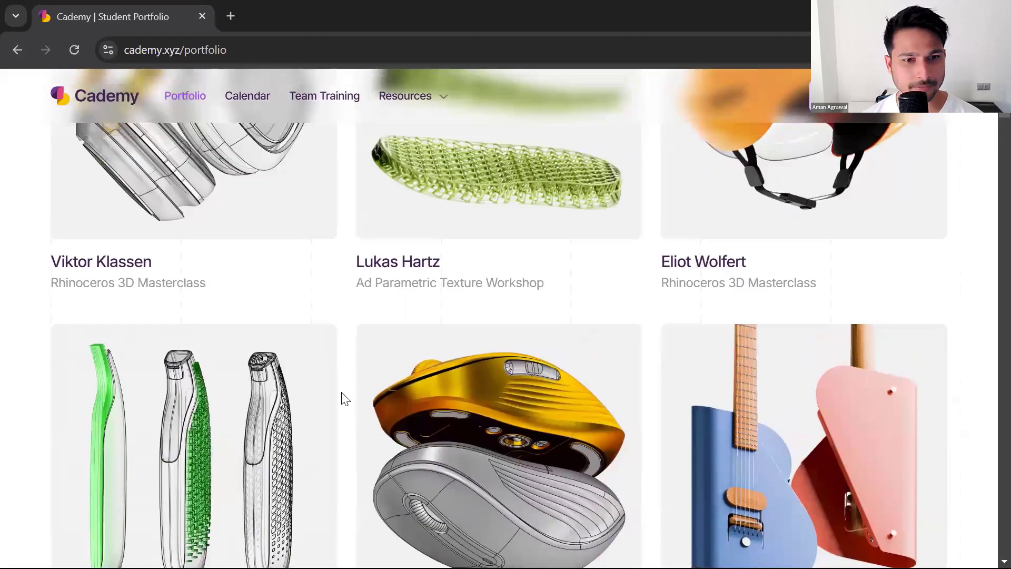
{"action": "scroll", "coordinate": [342, 399], "scroll_direction": "up", "scroll_amount": 10}
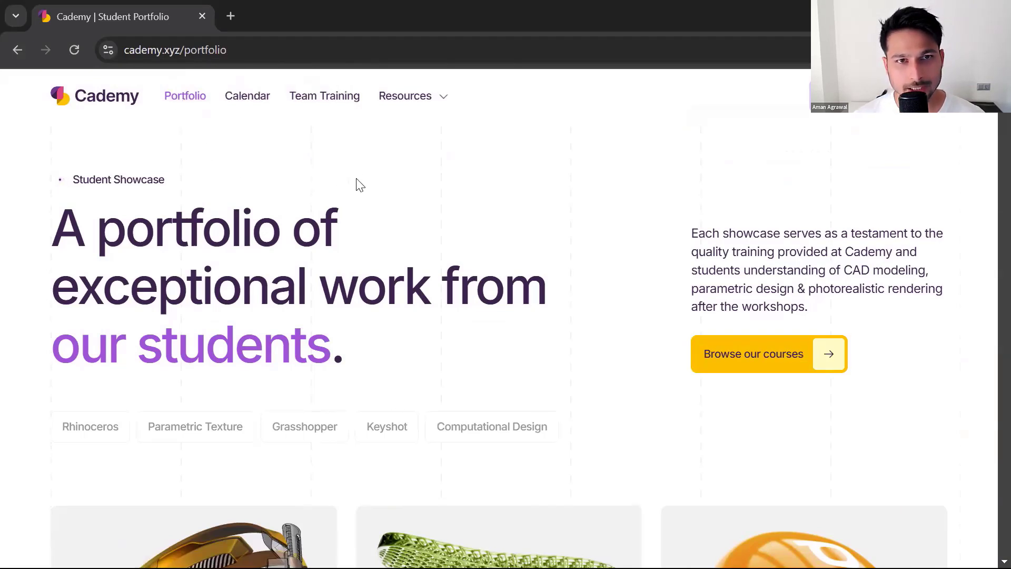
{"action": "mouse_move", "coordinate": [414, 104]}
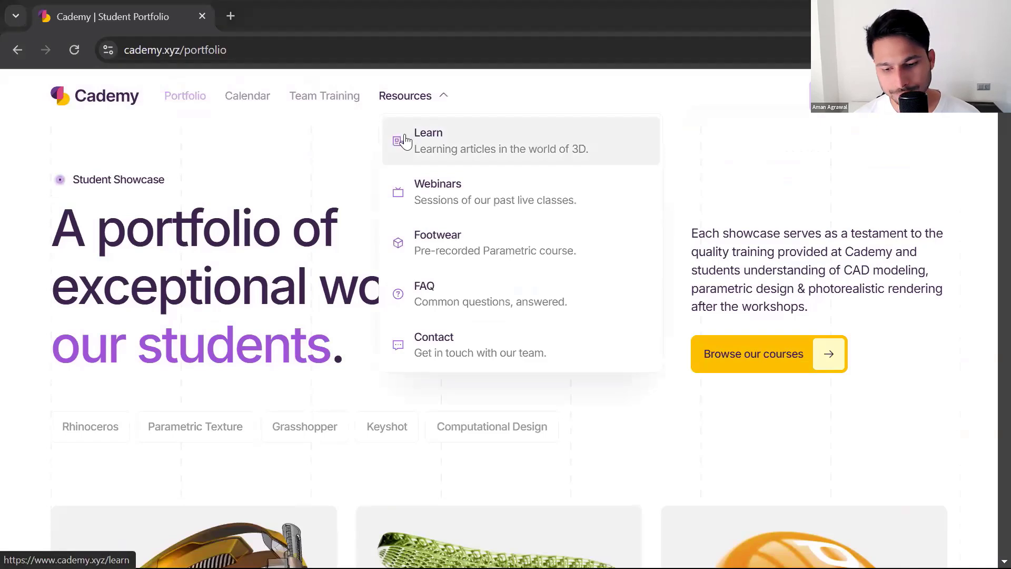
{"action": "key", "text": "alt+Tab"}
{"action": "left_click", "coordinate": [335, 236]}
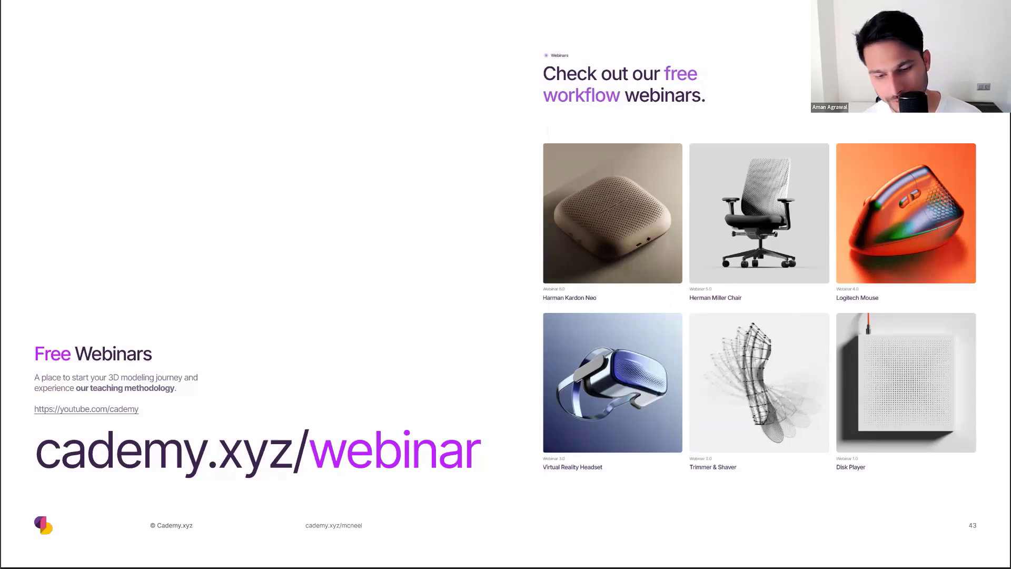
- Switch to the browser, open the Cademy Webinars page and look over the free webinars listed
{"action": "key", "text": "alt+Tab"}
{"action": "mouse_move", "coordinate": [396, 98]}
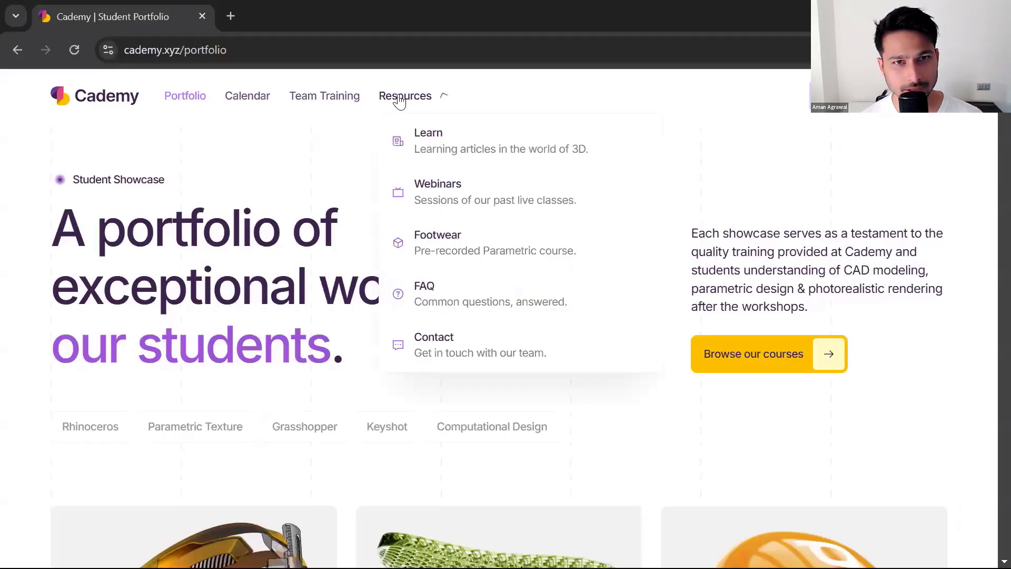
{"action": "left_click", "coordinate": [409, 212]}
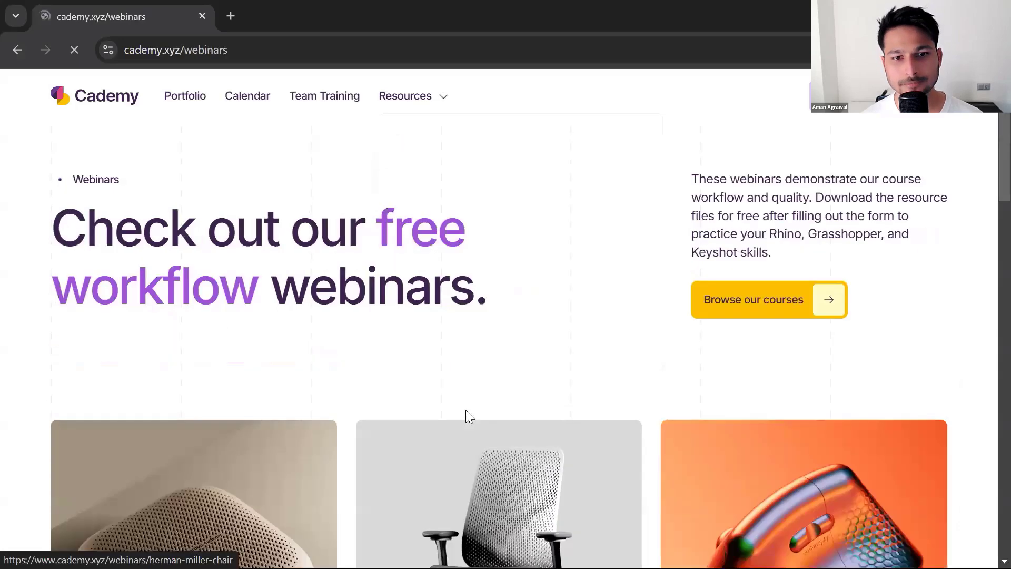
{"action": "scroll", "coordinate": [402, 391], "scroll_direction": "down", "scroll_amount": 5}
{"action": "scroll", "coordinate": [785, 361], "scroll_direction": "down", "scroll_amount": 3}
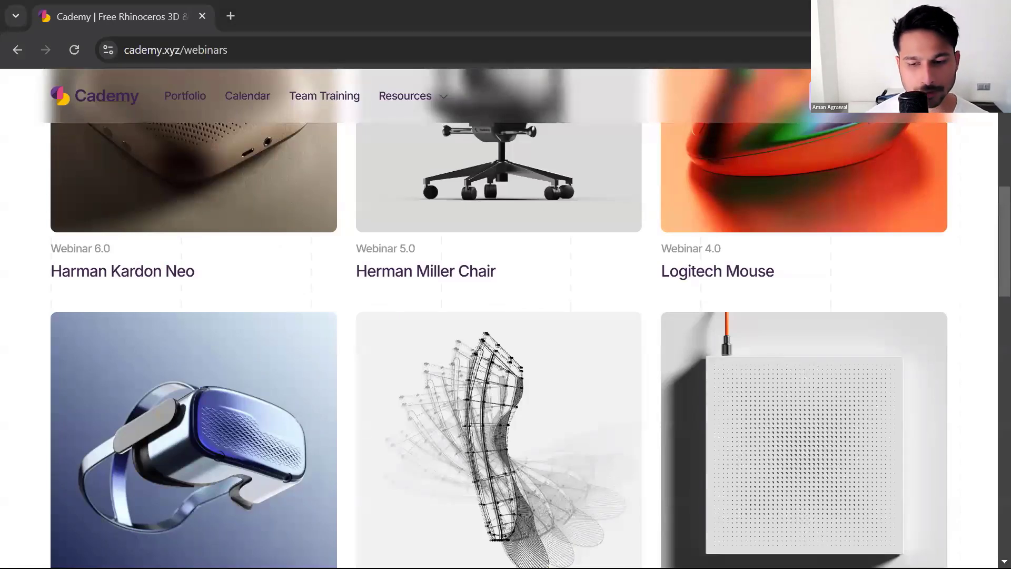
- Open the live streams of Cademy's YouTube channel and play the Rhino 3D Grasshopper Keyshot Webinar 6.0 recording in full screen
{"action": "left_click_drag", "start_coordinate": [0, 31], "coordinate": [693, 5]}
{"action": "scroll", "coordinate": [501, 375], "scroll_direction": "down", "scroll_amount": 3}
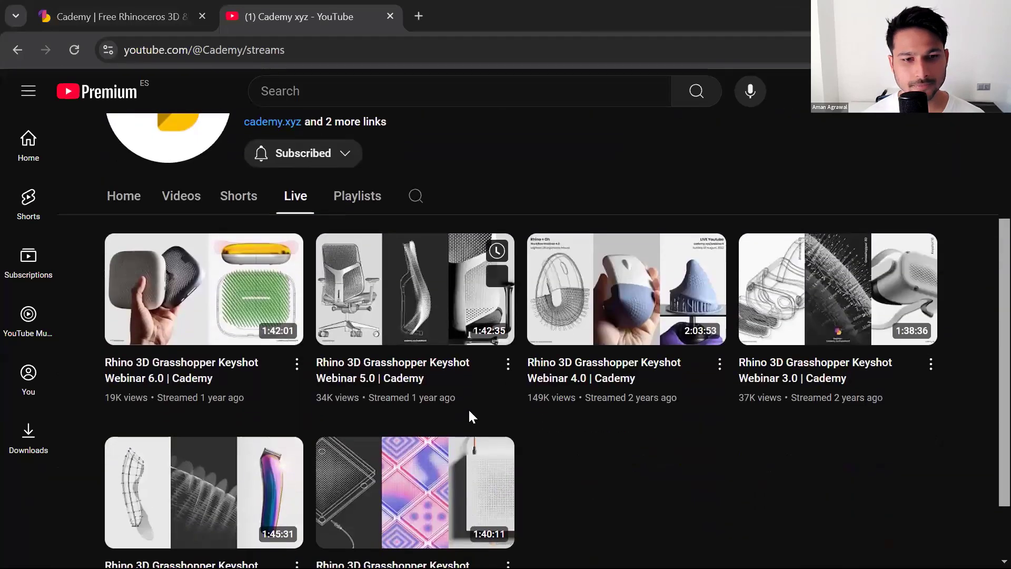
{"action": "mouse_move", "coordinate": [243, 319]}
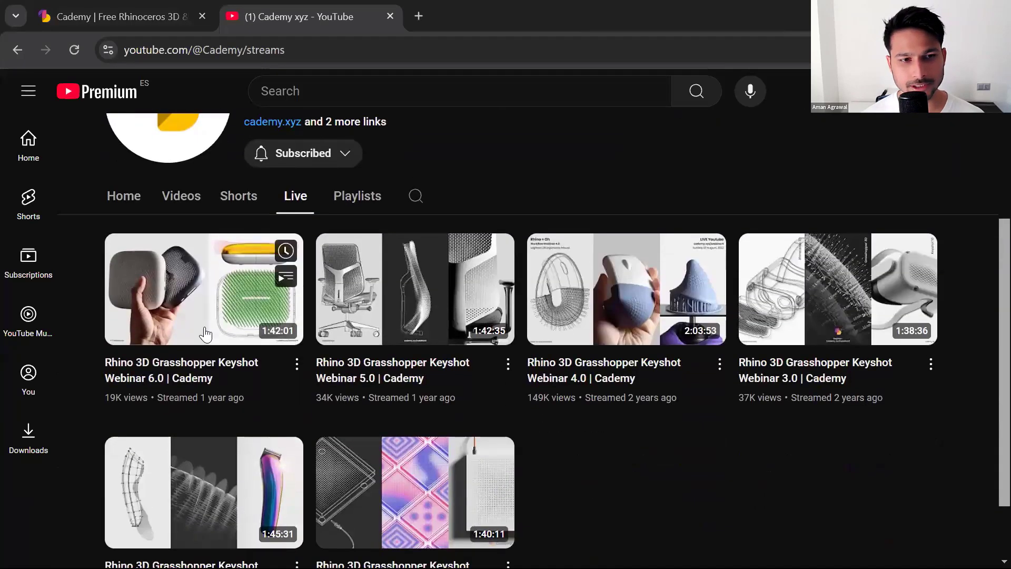
{"action": "left_click", "coordinate": [242, 319]}
{"action": "key", "text": "f"}
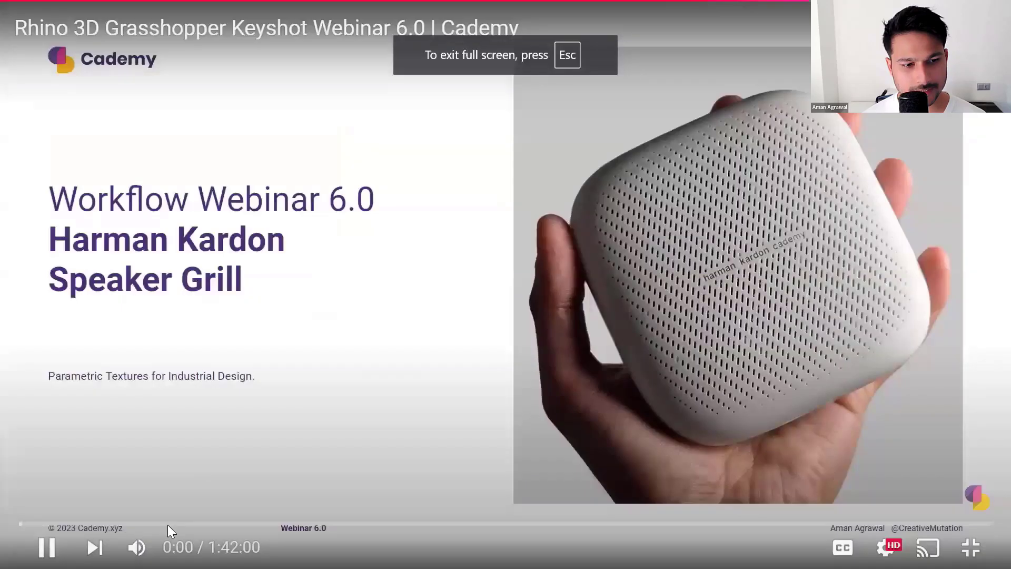
- Mute the webinar recording and skim through its Rhino modelling chapters, from Blend Curves and Rail Revolve to the Button chapter
{"action": "left_click", "coordinate": [141, 544]}
{"action": "left_click", "coordinate": [203, 524]}
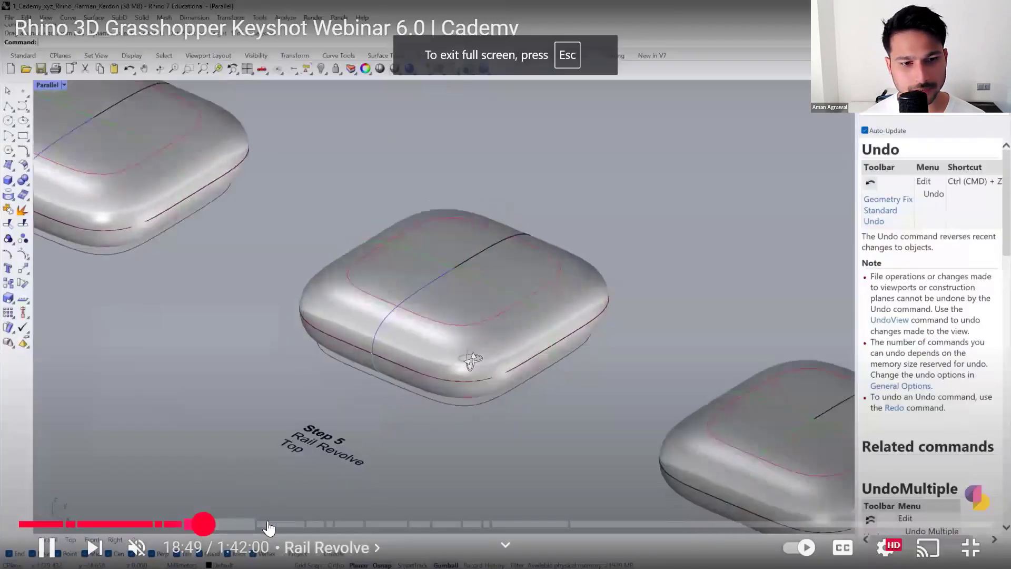
{"action": "left_click", "coordinate": [241, 524]}
{"action": "key", "text": "space"}
{"action": "left_click", "coordinate": [124, 524]}
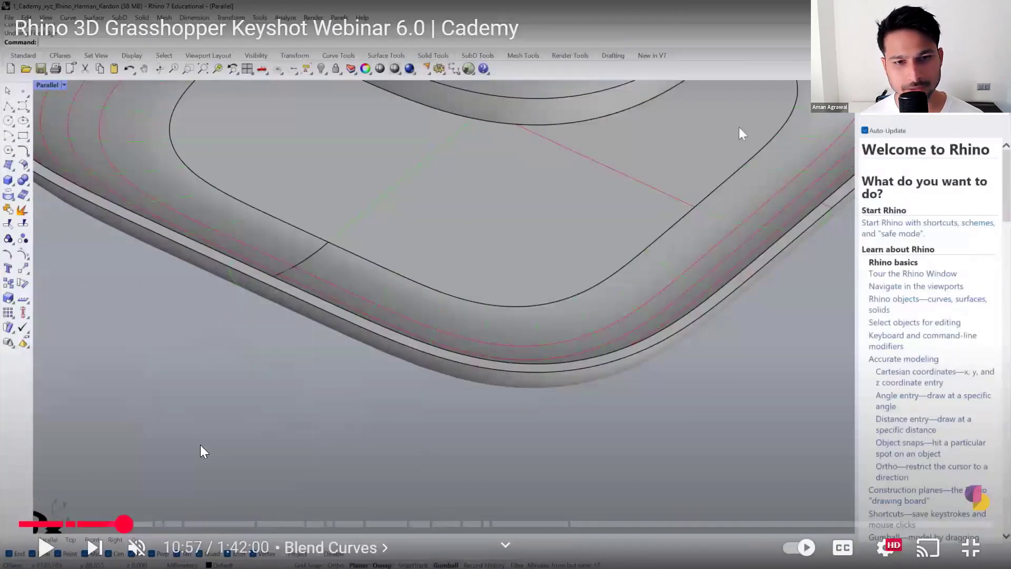
{"action": "left_click_drag", "start_coordinate": [192, 524], "coordinate": [271, 525]}
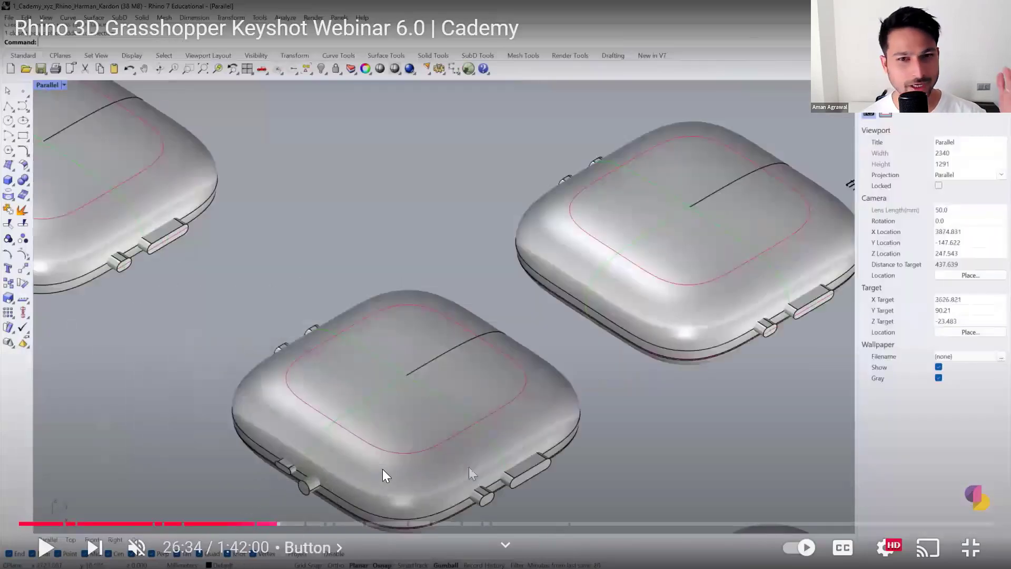
{"action": "key", "text": "space"}
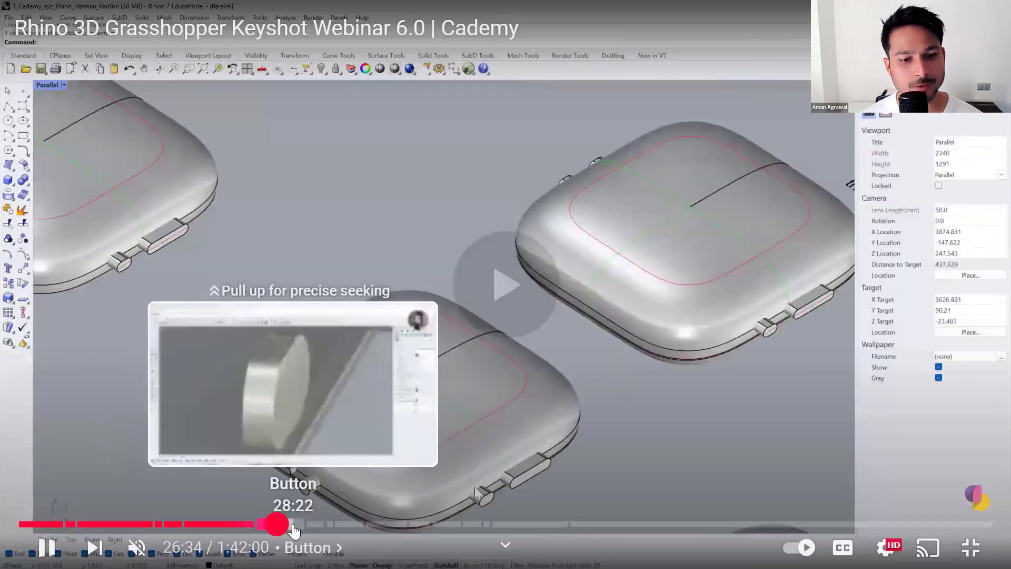
{"action": "left_click", "coordinate": [293, 525]}
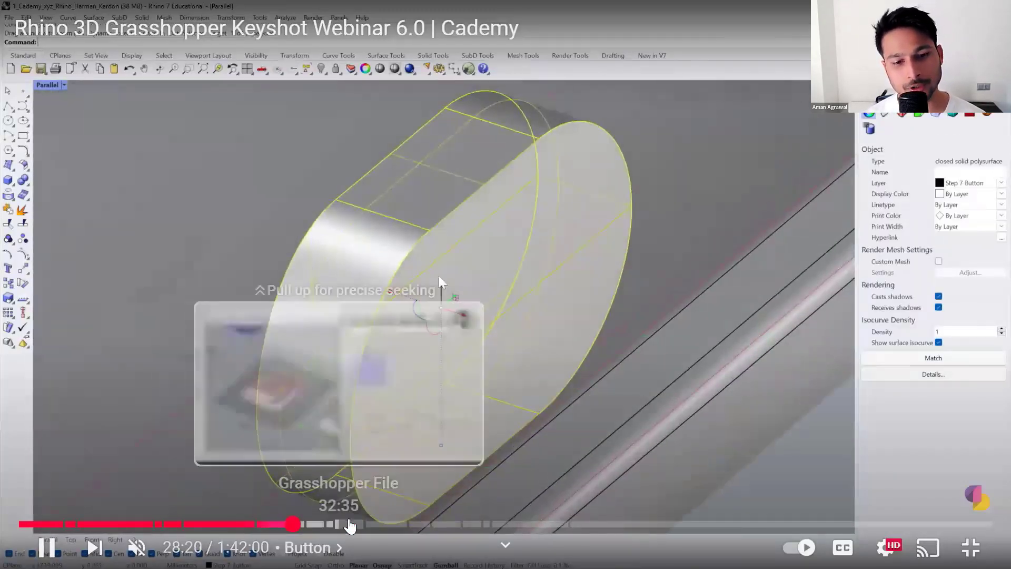
- Skim through the Grasshopper part of the recording, from the Grasshopper File and Contour Command chapters into the Remap chapter
{"action": "left_click", "coordinate": [355, 525]}
{"action": "left_click_drag", "start_coordinate": [355, 525], "coordinate": [392, 525]}
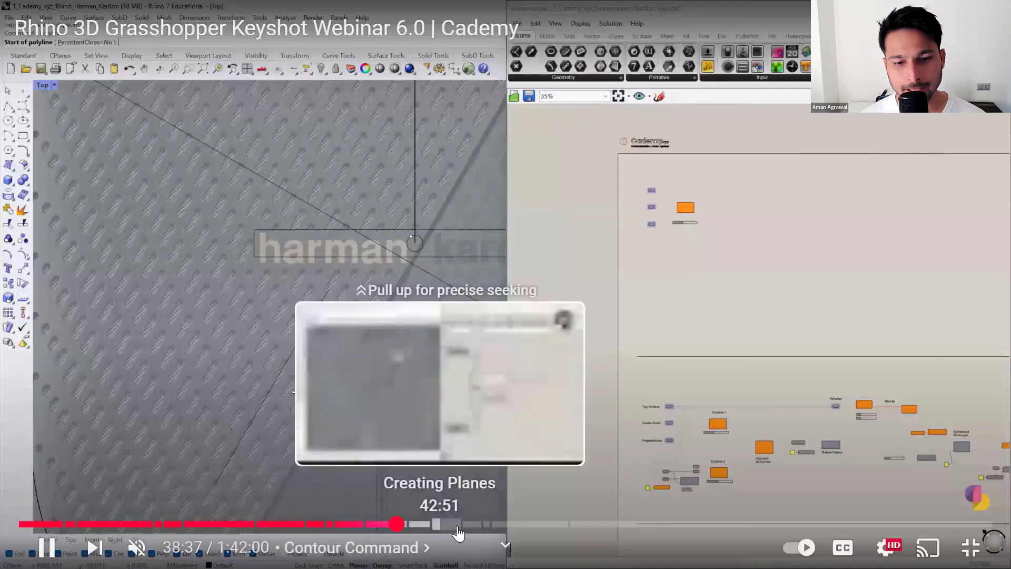
{"action": "left_click_drag", "start_coordinate": [467, 525], "coordinate": [634, 531]}
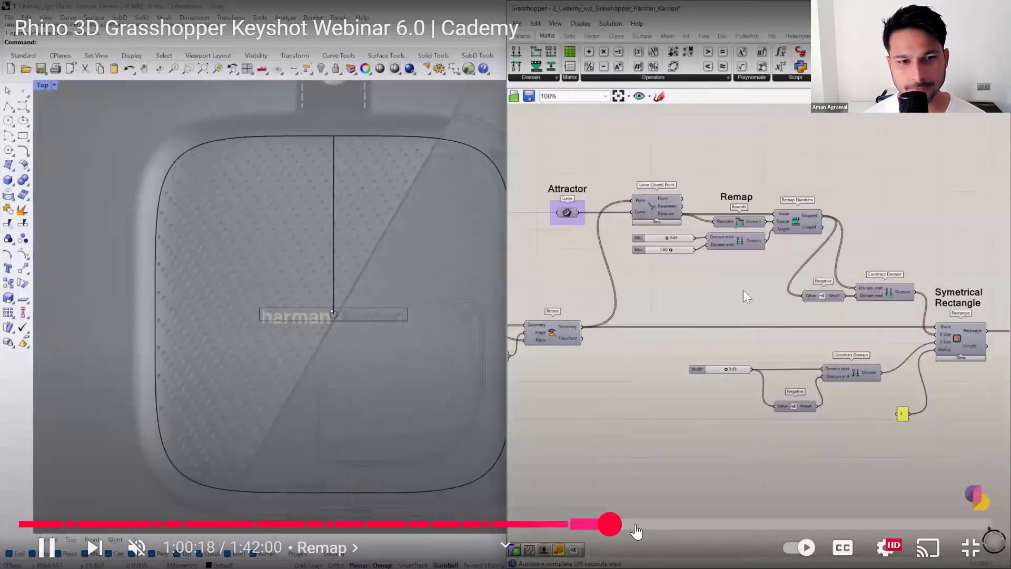
{"action": "left_click", "coordinate": [635, 531]}
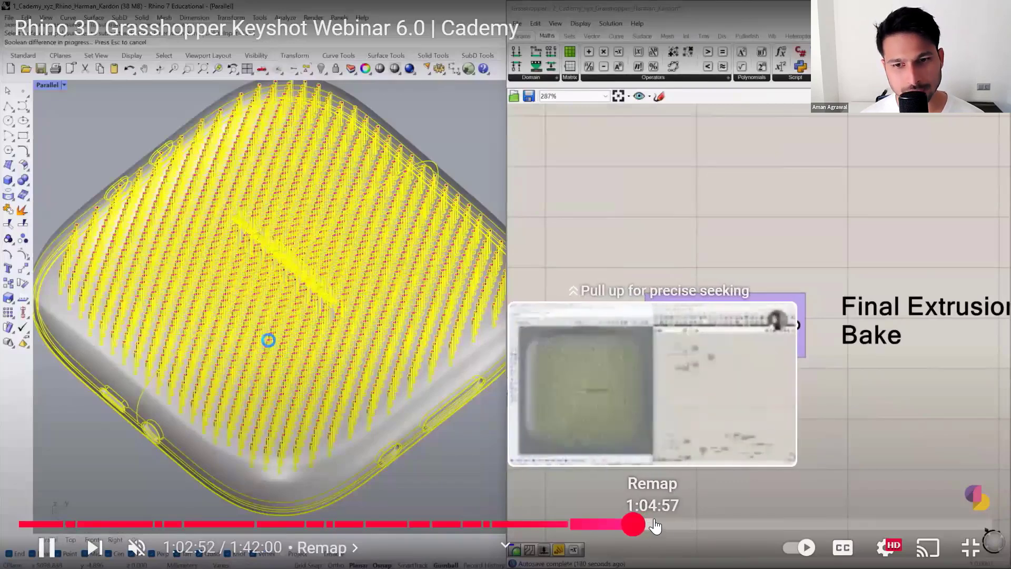
{"action": "left_click", "coordinate": [653, 527]}
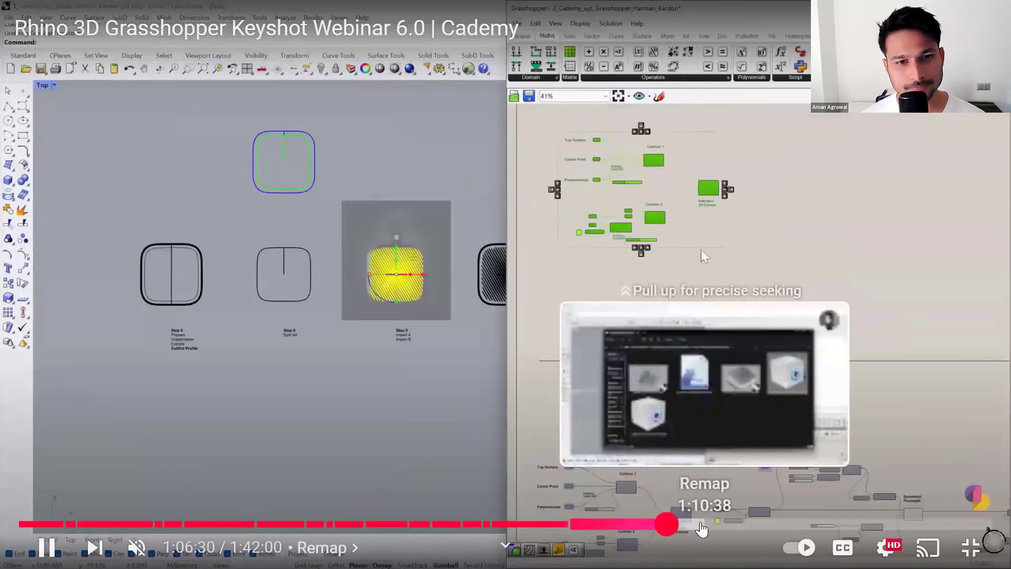
- Skim through the KeyShot part of the recording, covering materials, HDRI animation and render settings, up to the Keyshot LIVE Masterclass slide
{"action": "left_click", "coordinate": [703, 526]}
{"action": "left_click", "coordinate": [732, 526]}
{"action": "left_click", "coordinate": [737, 526]}
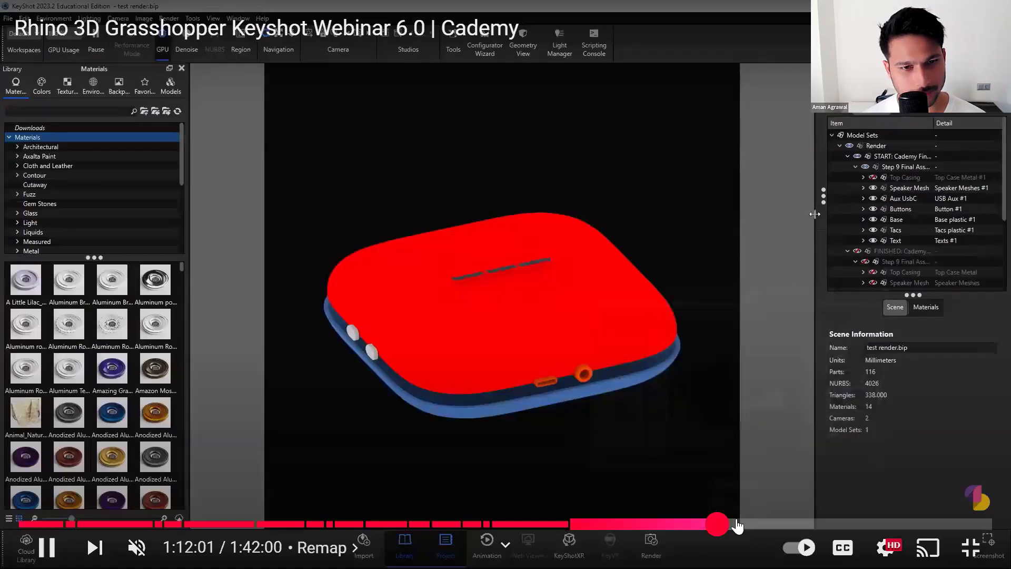
{"action": "left_click", "coordinate": [756, 524]}
{"action": "left_click", "coordinate": [777, 524]}
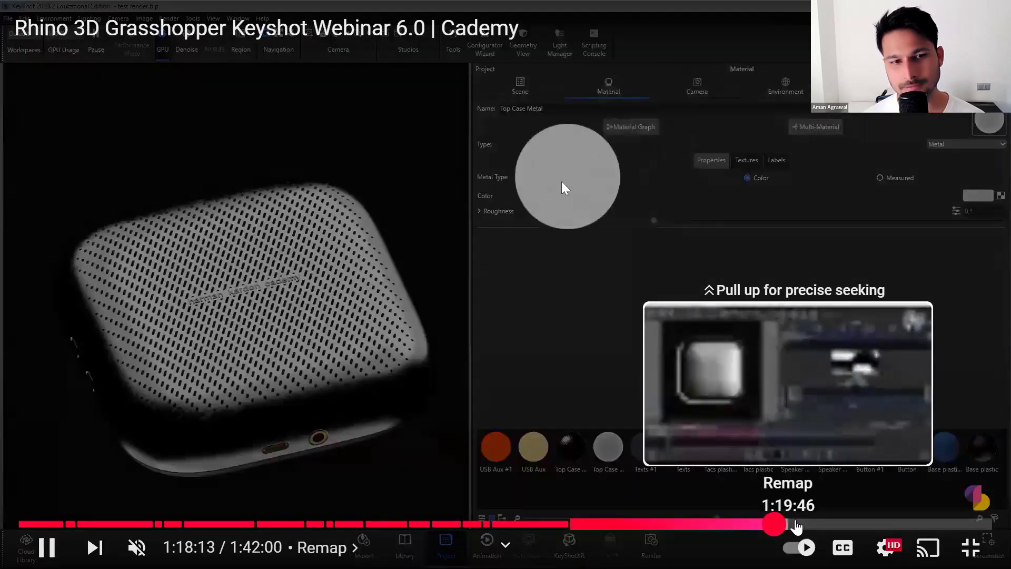
{"action": "left_click", "coordinate": [804, 525]}
{"action": "left_click", "coordinate": [811, 528]}
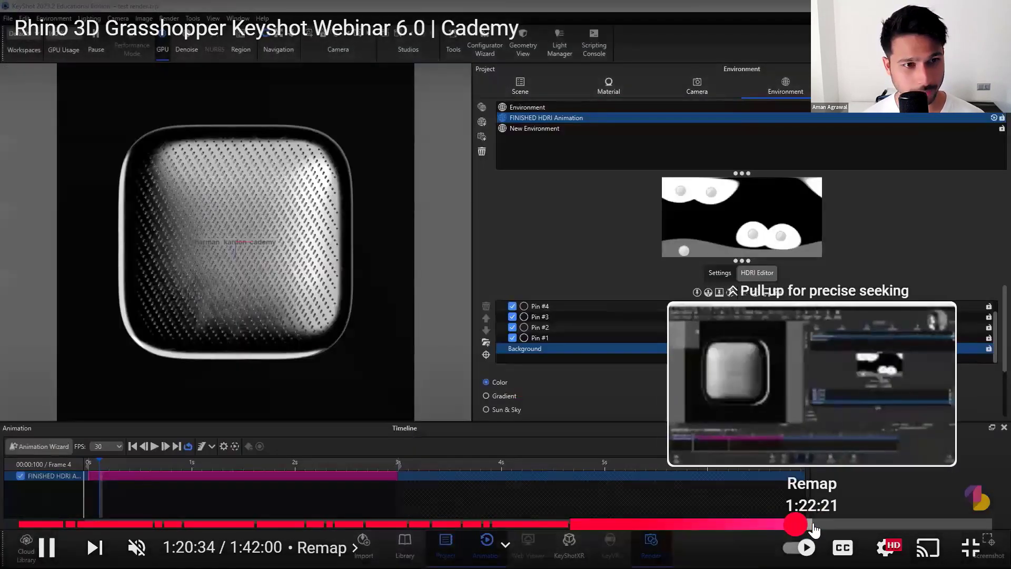
{"action": "left_click", "coordinate": [815, 527]}
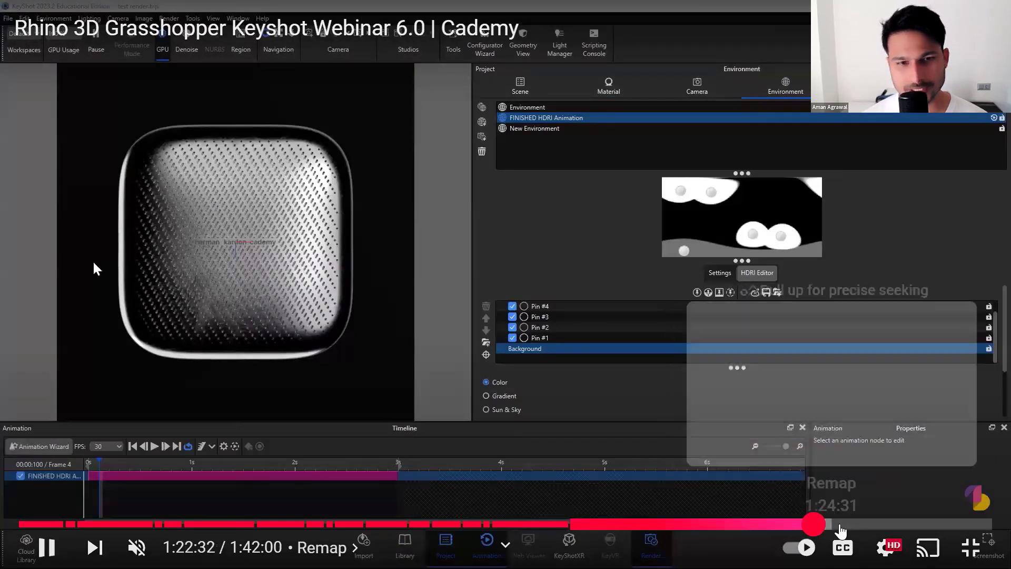
{"action": "left_click", "coordinate": [831, 526]}
{"action": "left_click", "coordinate": [862, 526]}
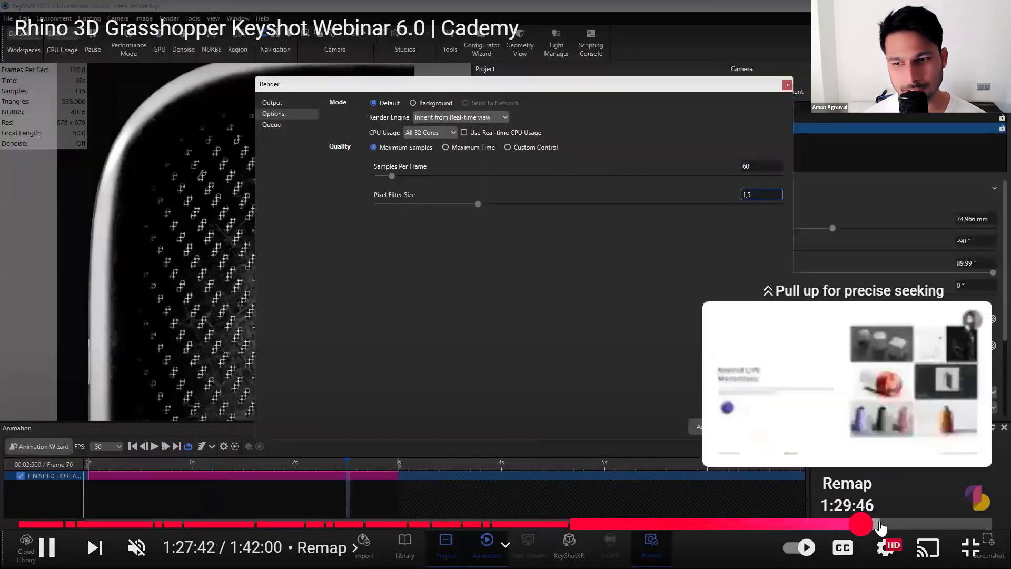
{"action": "left_click", "coordinate": [879, 526]}
{"action": "left_click", "coordinate": [190, 380]}
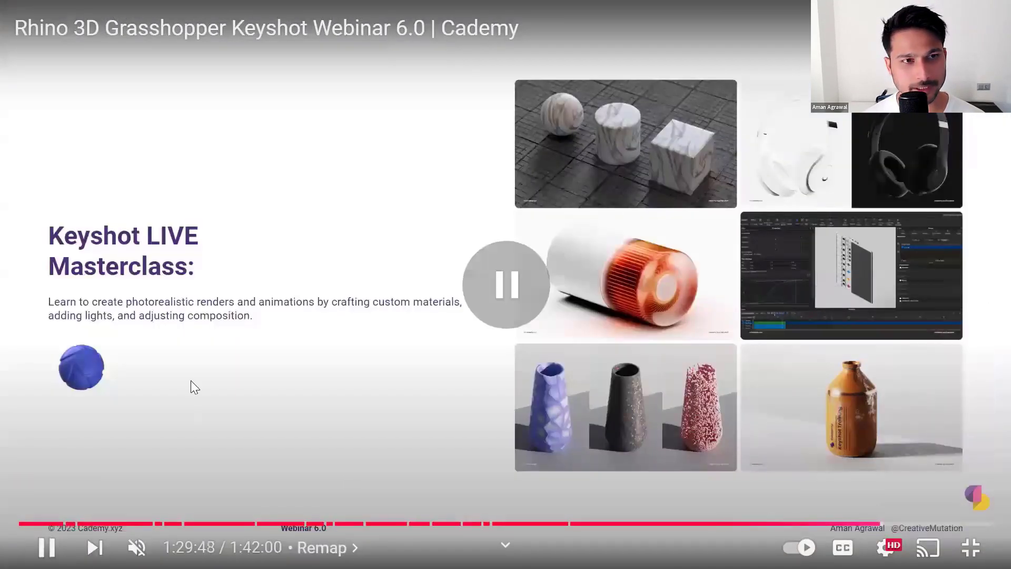
- Leave the full-screen recording and return to the list of live streams on Cademy's YouTube channel
{"action": "key", "text": "Escape"}
{"action": "left_click", "coordinate": [17, 49]}
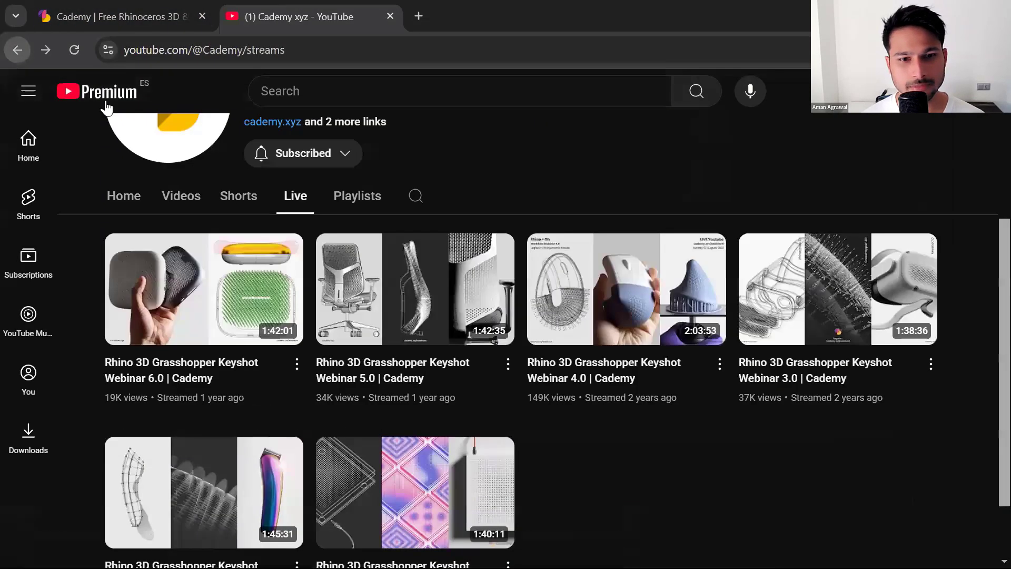
{"action": "left_click", "coordinate": [250, 50]}
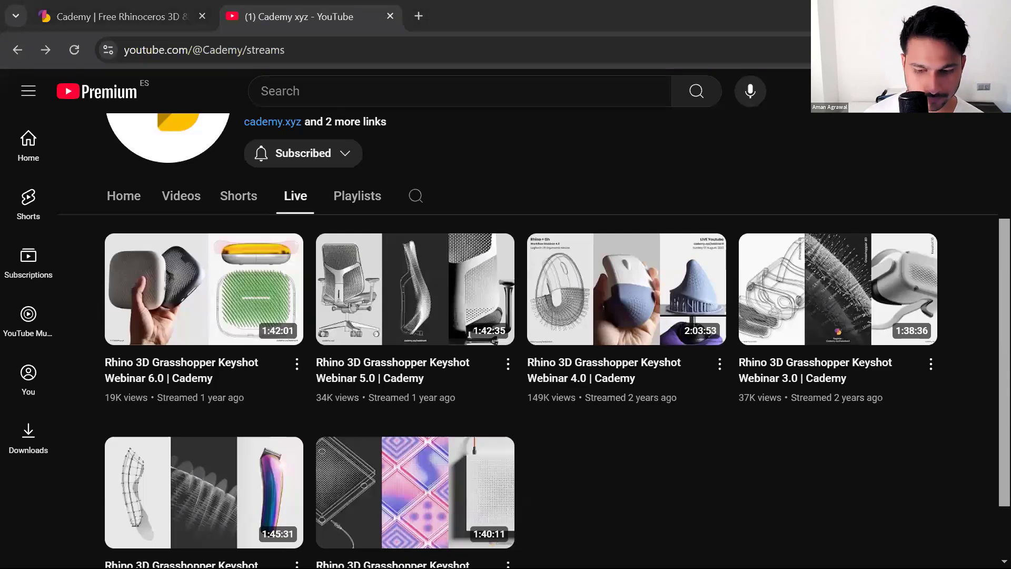
- Return to the Cademy website and open its Learning Resources page, showing the first row of tutorials
{"action": "key", "text": "ctrl+Tab"}
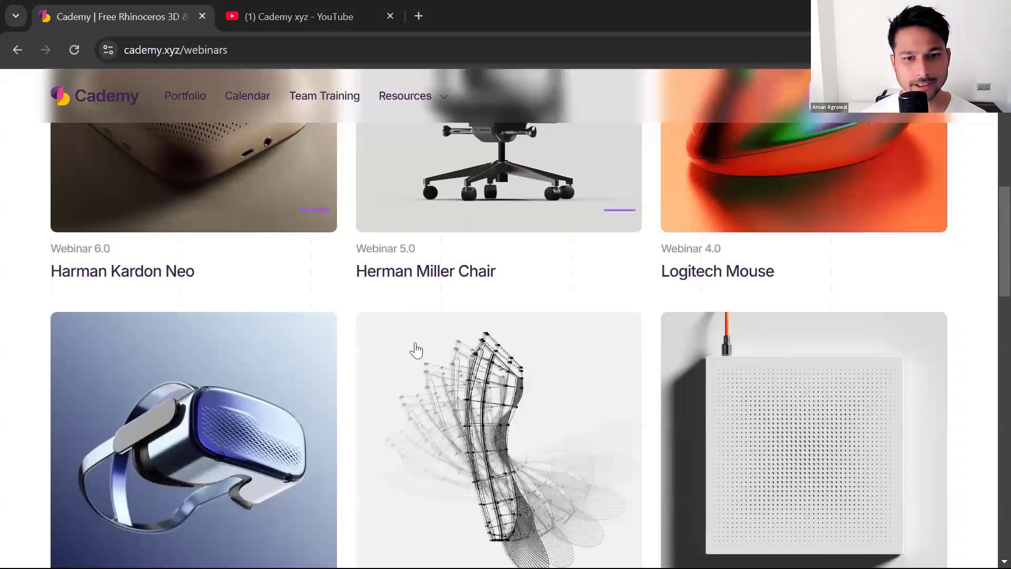
{"action": "scroll", "coordinate": [380, 223], "scroll_direction": "up", "scroll_amount": 10}
{"action": "mouse_move", "coordinate": [405, 95]}
{"action": "left_click", "coordinate": [398, 136]}
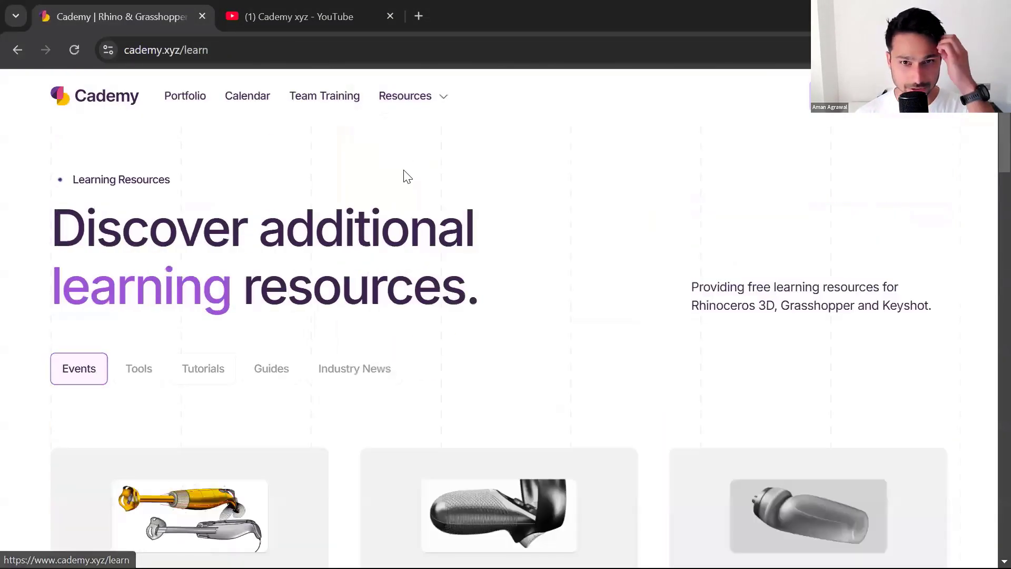
{"action": "scroll", "coordinate": [464, 458], "scroll_direction": "down", "scroll_amount": 2}
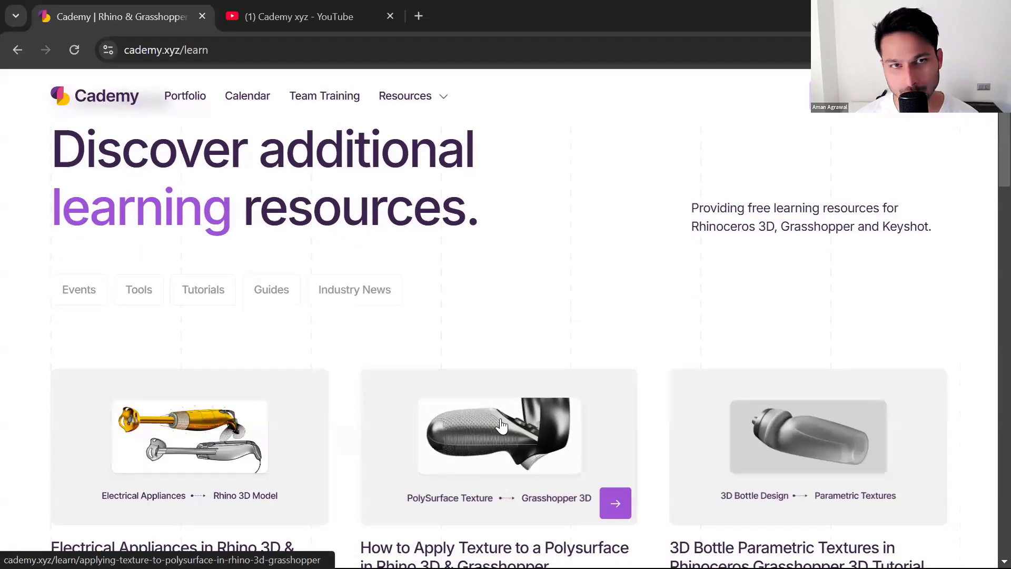
- Open the tutorial on applying texture to a polysurface in a separate browser tab and skim through its steps
{"action": "middle_click", "coordinate": [502, 424]}
{"action": "left_click", "coordinate": [350, 10]}
{"action": "scroll", "coordinate": [431, 377], "scroll_direction": "down", "scroll_amount": 10}
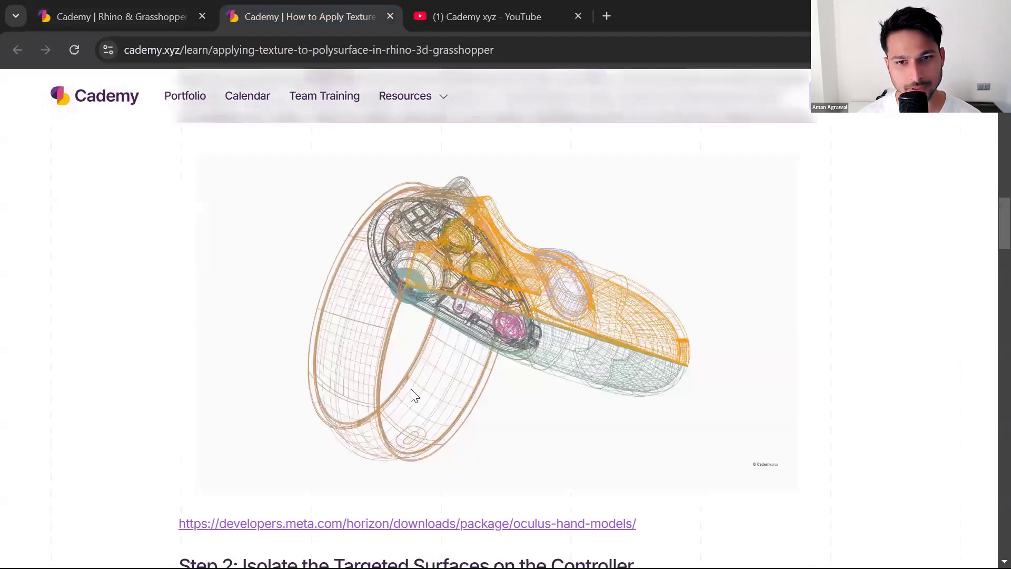
{"action": "scroll", "coordinate": [414, 395], "scroll_direction": "down", "scroll_amount": 5}
{"action": "scroll", "coordinate": [362, 445], "scroll_direction": "up", "scroll_amount": 20}
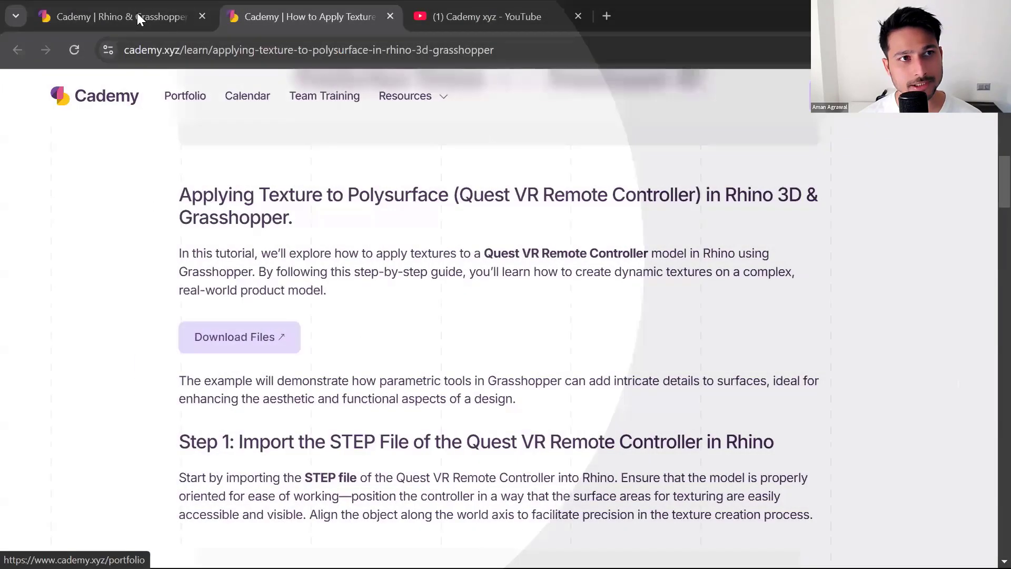
- Go back to the Learning Resources page, open the 3D Bottle Parametric Textures tutorial and look through its modelling and Grasshopper steps
{"action": "left_click", "coordinate": [134, 15]}
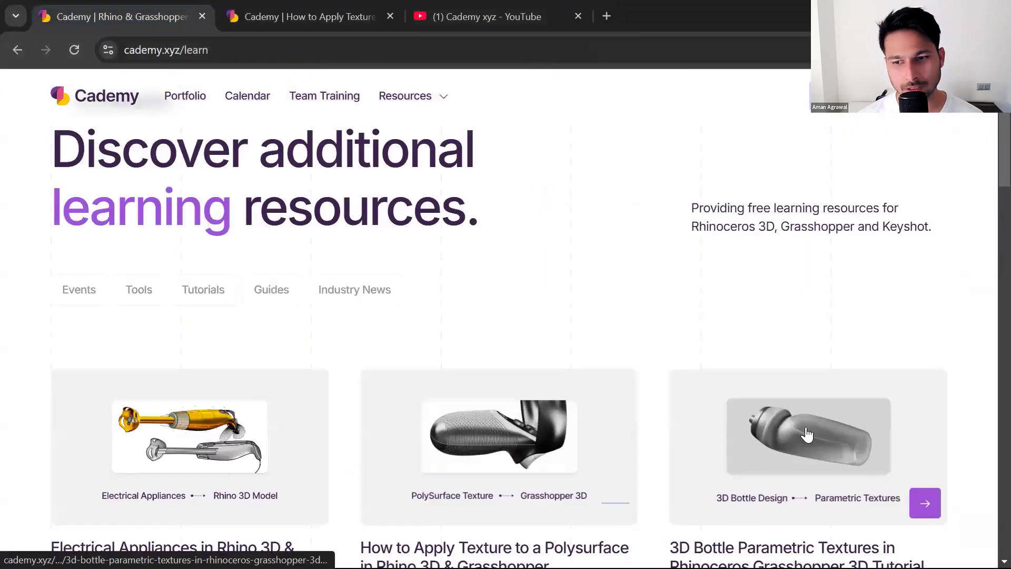
{"action": "left_click", "coordinate": [808, 435]}
{"action": "scroll", "coordinate": [396, 370], "scroll_direction": "down", "scroll_amount": 15}
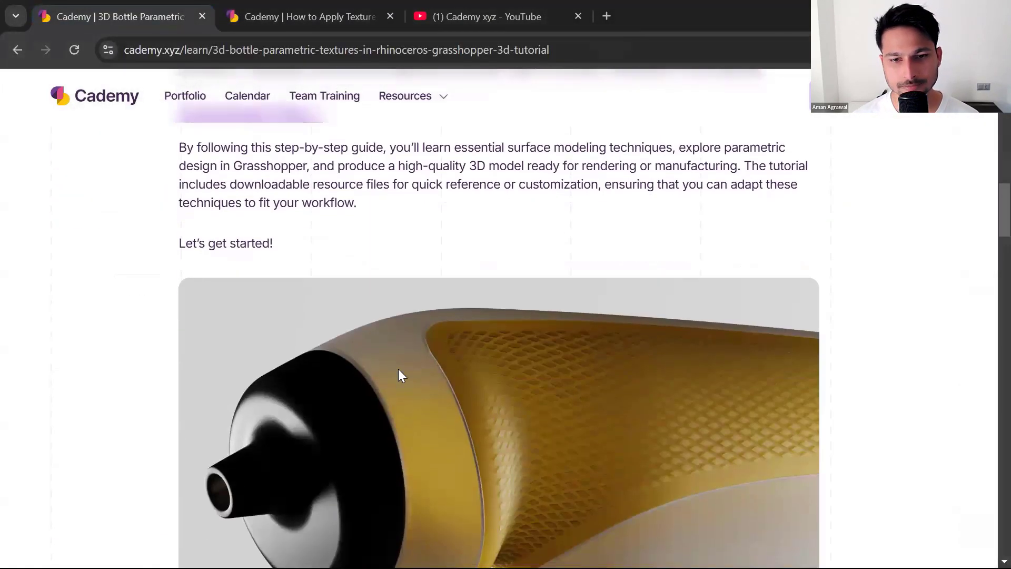
{"action": "scroll", "coordinate": [401, 375], "scroll_direction": "down", "scroll_amount": 20}
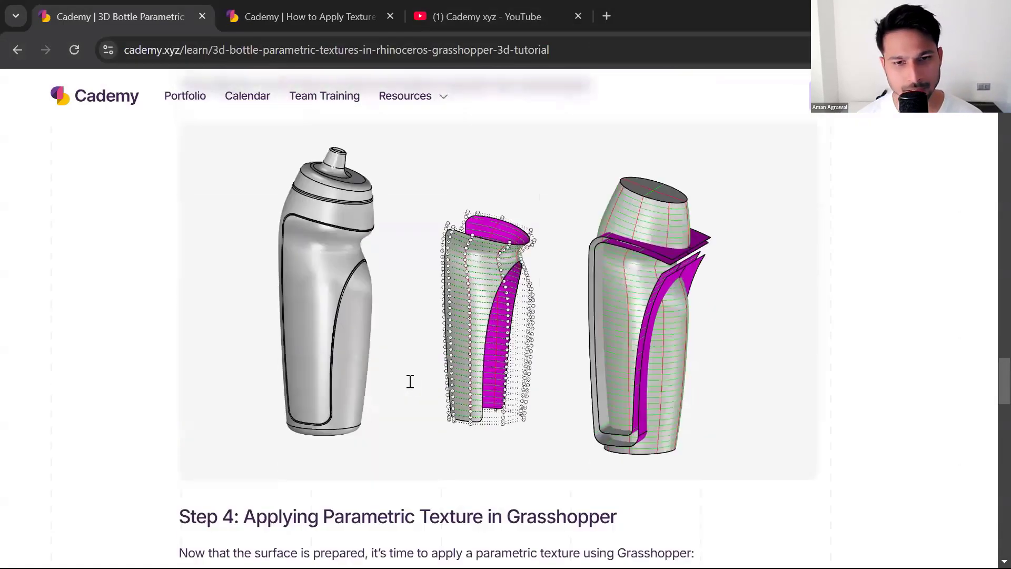
{"action": "scroll", "coordinate": [411, 382], "scroll_direction": "down", "scroll_amount": 12}
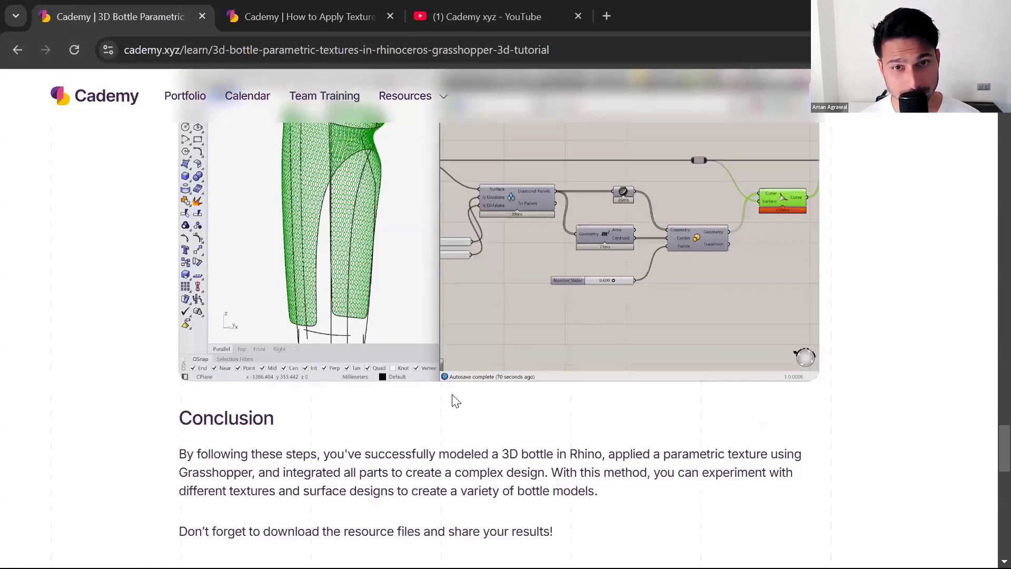
{"action": "scroll", "coordinate": [453, 401], "scroll_direction": "up", "scroll_amount": 10}
{"action": "scroll", "coordinate": [445, 403], "scroll_direction": "down", "scroll_amount": 20}
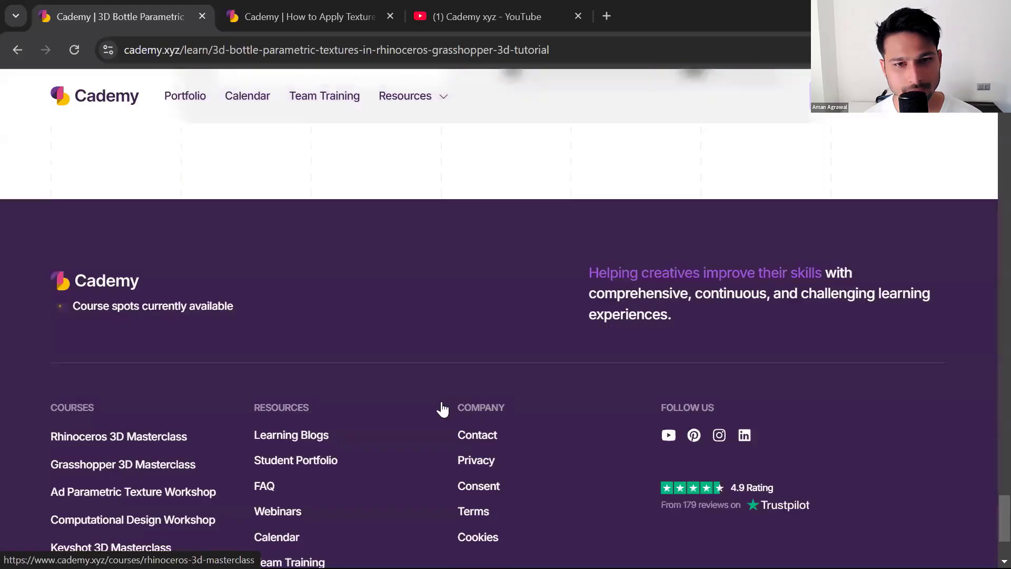
{"action": "scroll", "coordinate": [419, 408], "scroll_direction": "up", "scroll_amount": 20}
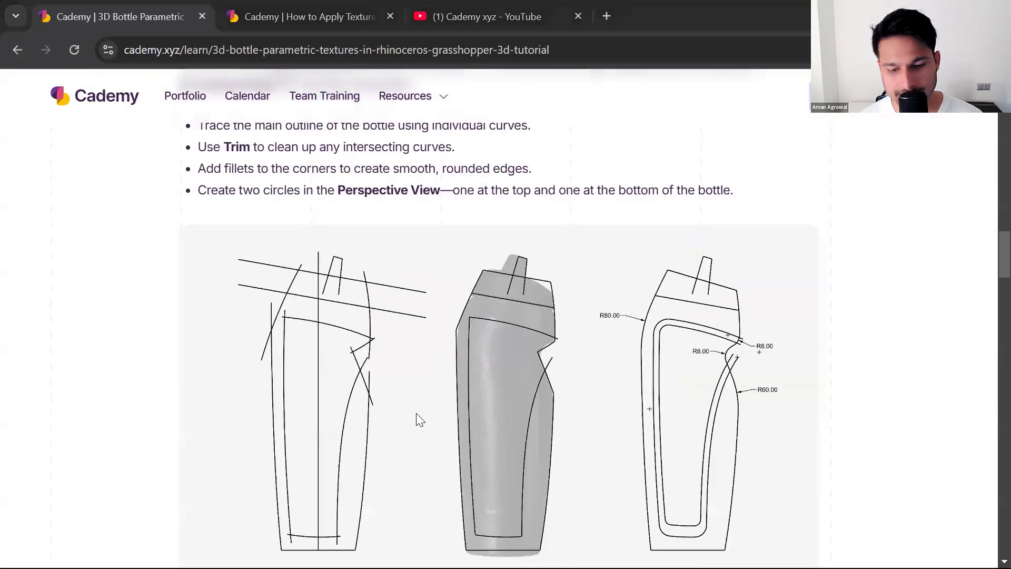
- Switch to the presentation, advance to the calendar slide, and return to the browser to show Cademy's live Calendar page
{"action": "key", "text": "alt+Tab"}
{"action": "key", "text": "Right"}
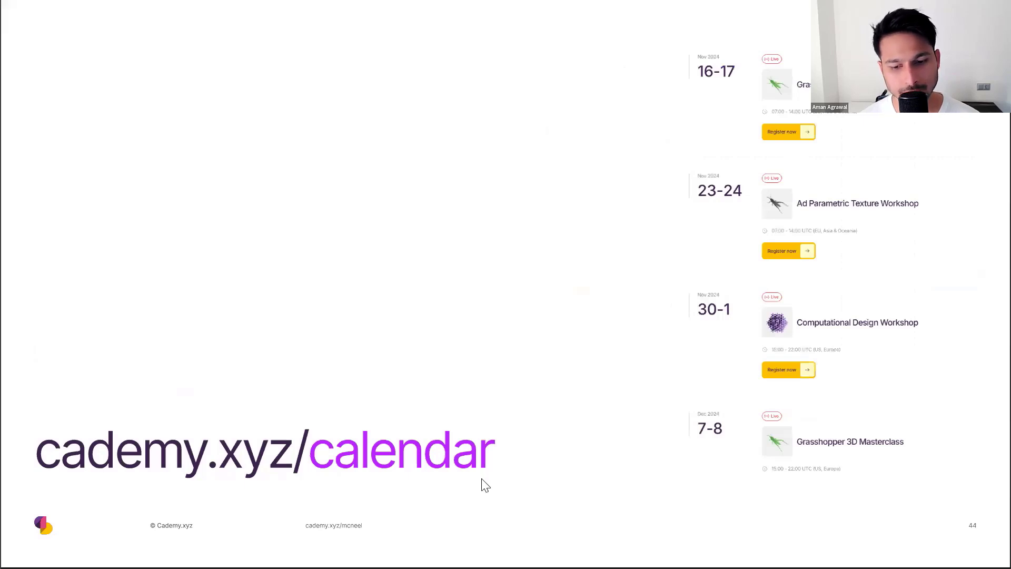
{"action": "key", "text": "alt+Tab"}
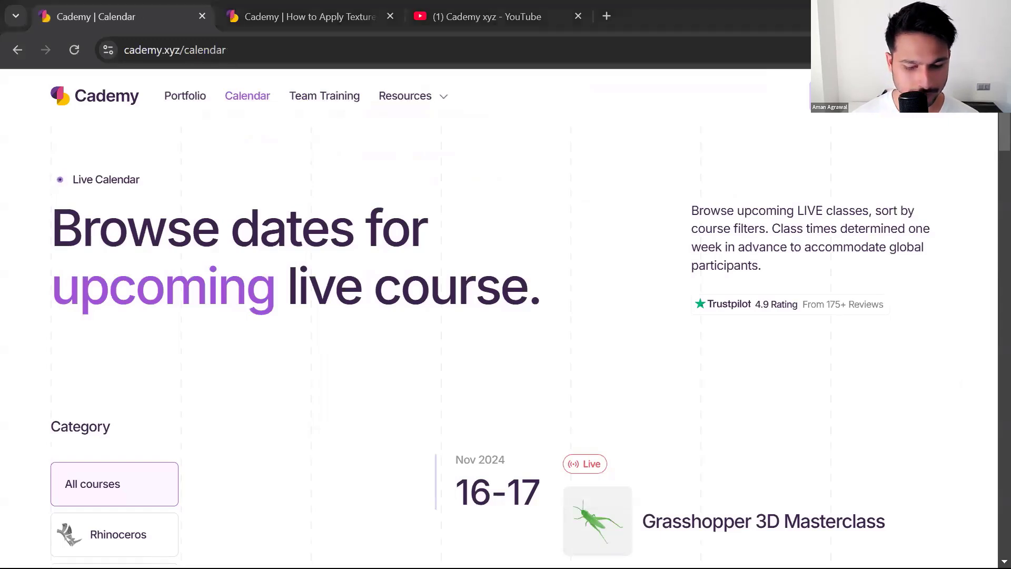
{"action": "scroll", "coordinate": [559, 371], "scroll_direction": "down", "scroll_amount": 4}
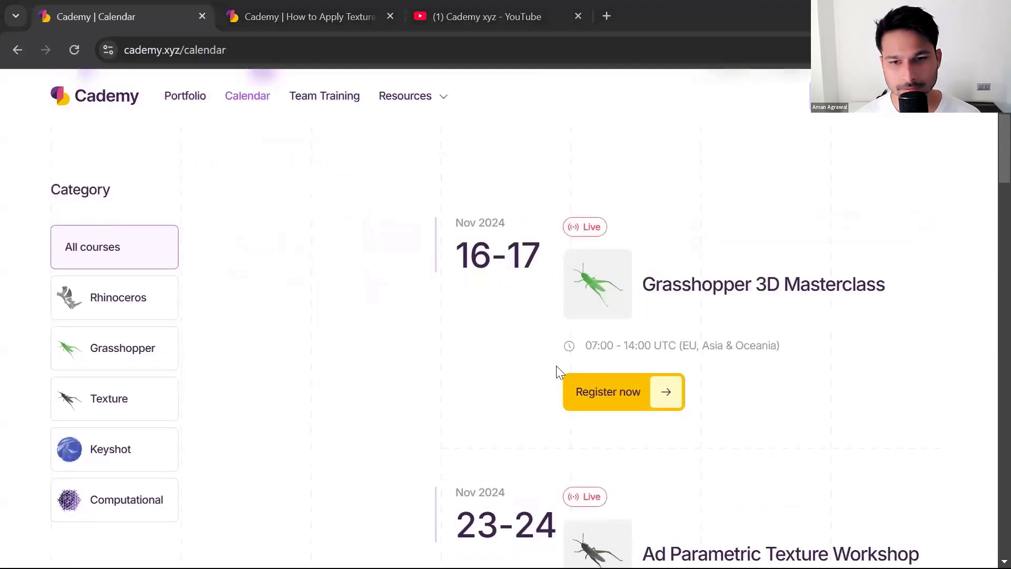
- Highlight the class time and regions of the November 16-17 Grasshopper 3D Masterclass and look over the course dates that follow
{"action": "left_click_drag", "start_coordinate": [790, 350], "coordinate": [576, 346]}
{"action": "left_click", "coordinate": [684, 344]}
{"action": "left_click_drag", "start_coordinate": [684, 343], "coordinate": [780, 345]}
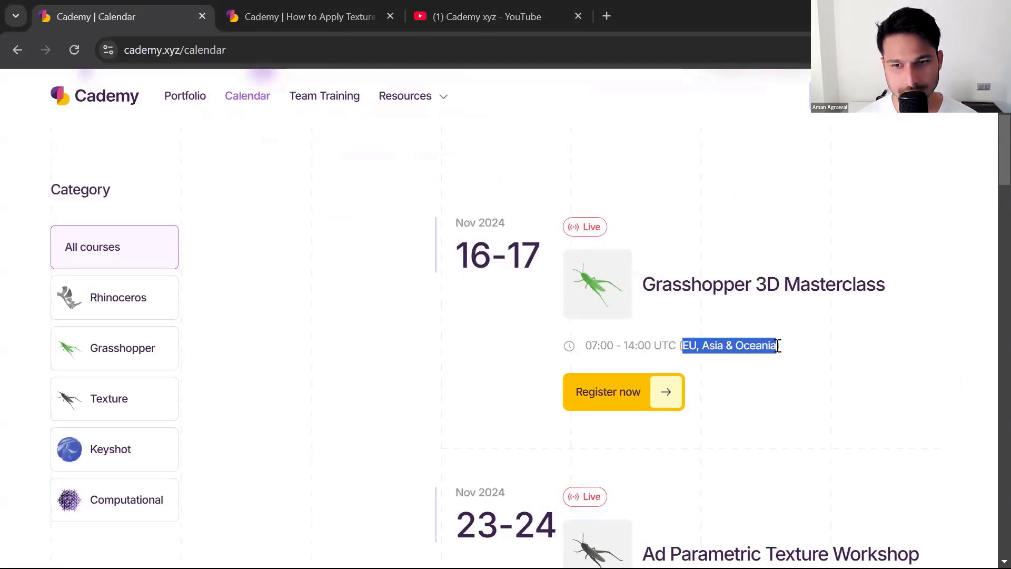
{"action": "left_click", "coordinate": [692, 348]}
{"action": "left_click_drag", "start_coordinate": [684, 348], "coordinate": [731, 346]}
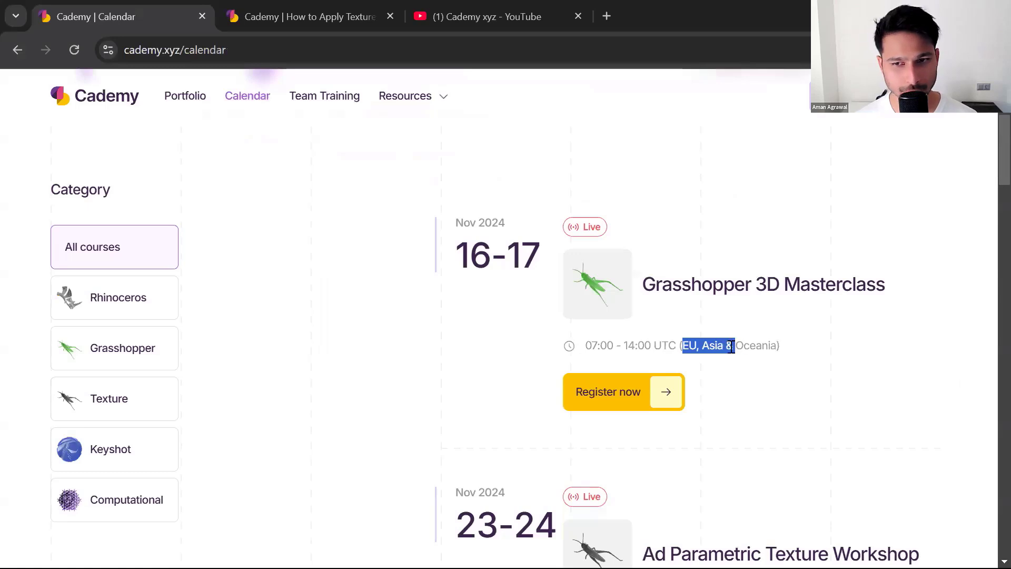
{"action": "left_click", "coordinate": [767, 342]}
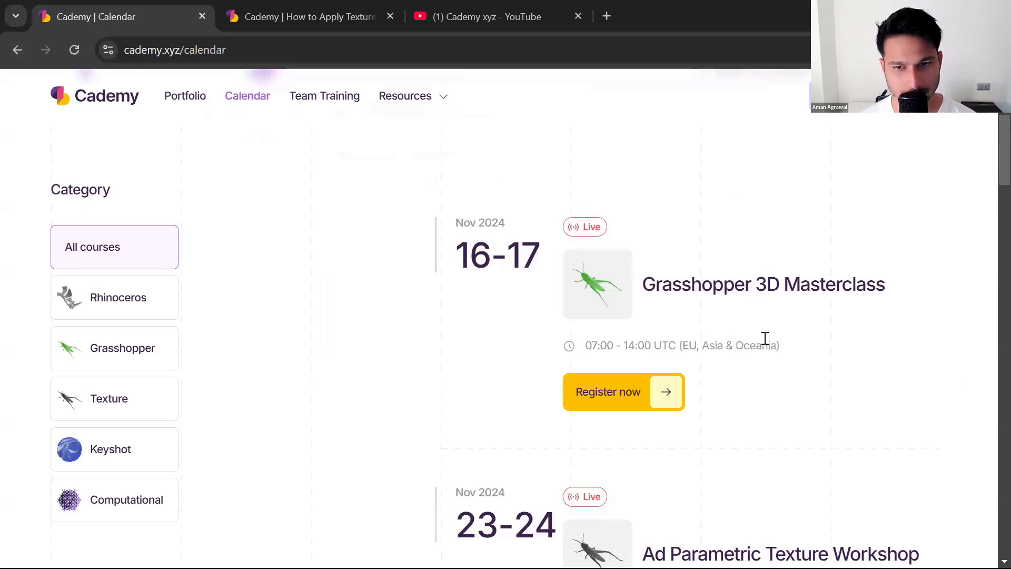
{"action": "scroll", "coordinate": [743, 344], "scroll_direction": "down", "scroll_amount": 5}
{"action": "scroll", "coordinate": [698, 381], "scroll_direction": "down", "scroll_amount": 7}
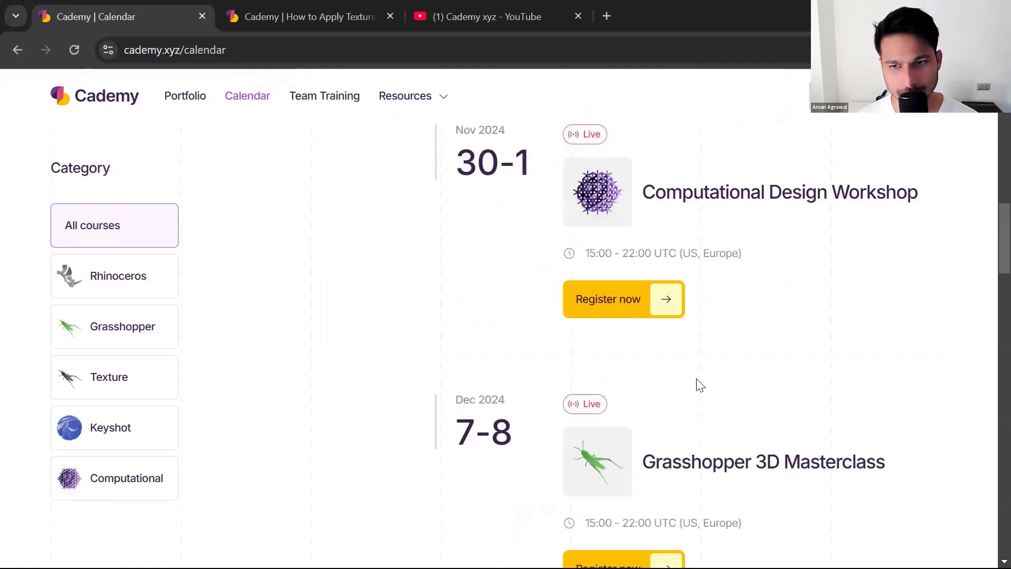
- Highlight the class time and regions of the Computational Design Workshop starting November 30 in the course calendar
{"action": "left_click_drag", "start_coordinate": [739, 272], "coordinate": [590, 261]}
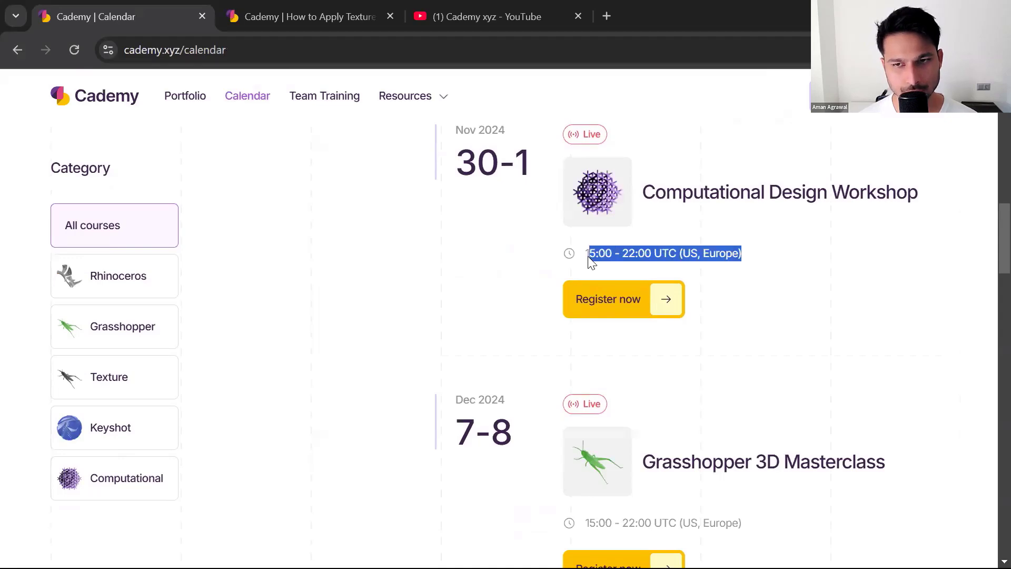
{"action": "left_click", "coordinate": [708, 316]}
{"action": "scroll", "coordinate": [708, 316], "scroll_direction": "up", "scroll_amount": 1}
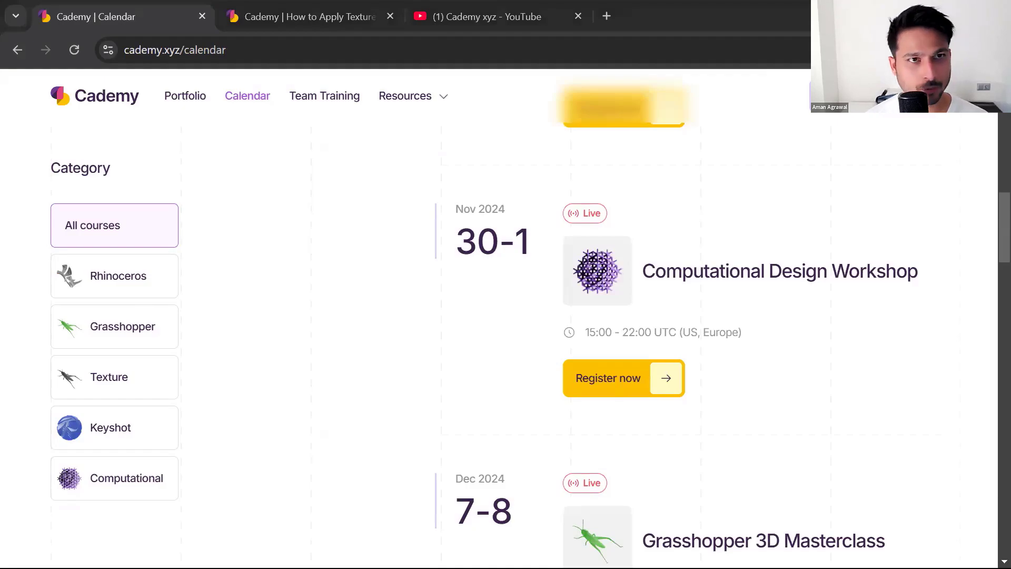
- Switch to the presentation, advance to the closing Q&A slide, and return to the Cademy website in the browser
{"action": "key", "text": "alt+Tab"}
{"action": "key", "text": "Right"}
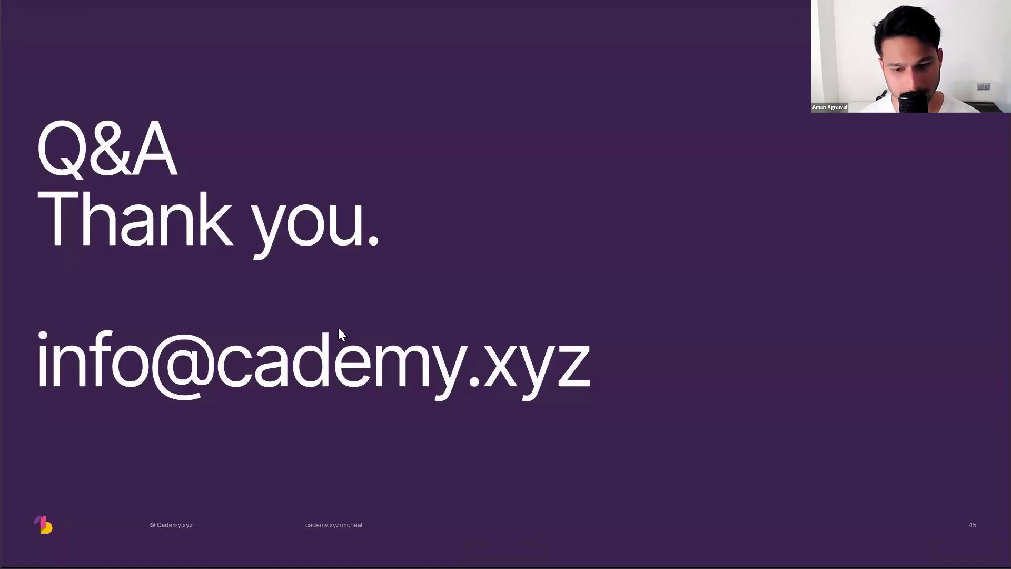
{"action": "key", "text": "alt+Tab"}
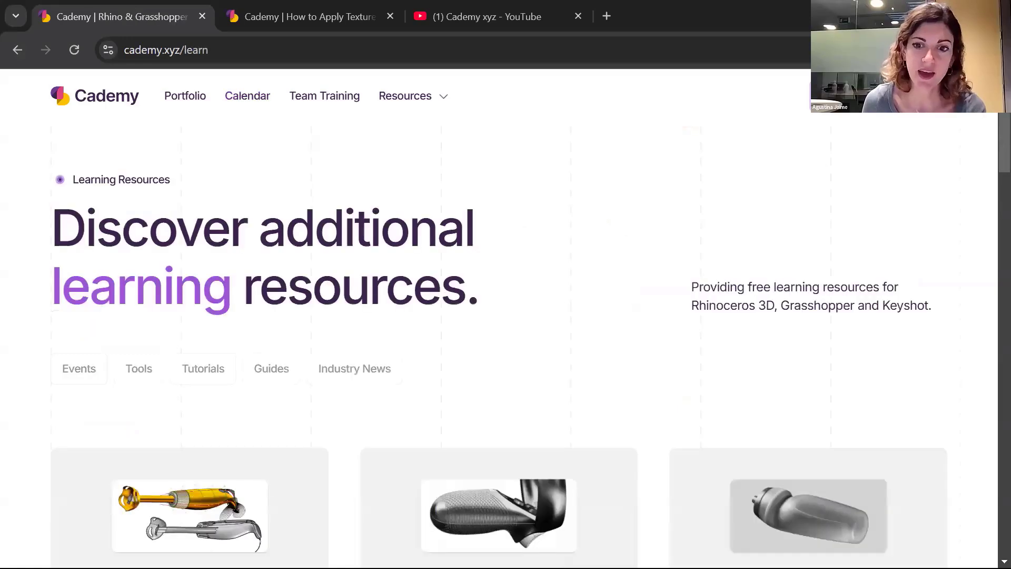
- Open the Computational Design Workshop from the live courses page and look through its project images and instructor section
{"action": "left_click", "coordinate": [506, 323]}
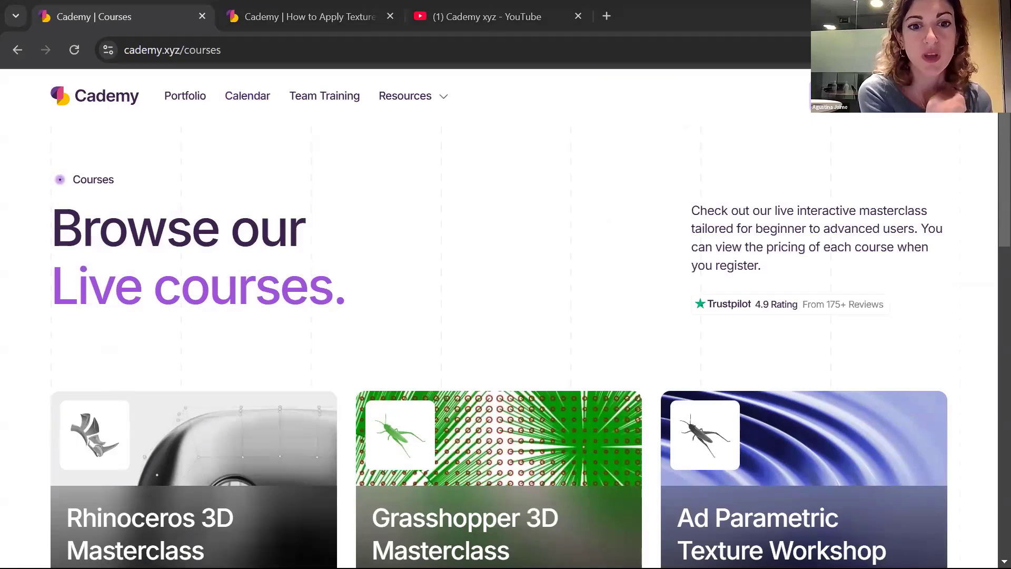
{"action": "scroll", "coordinate": [870, 323], "scroll_direction": "down", "scroll_amount": 9}
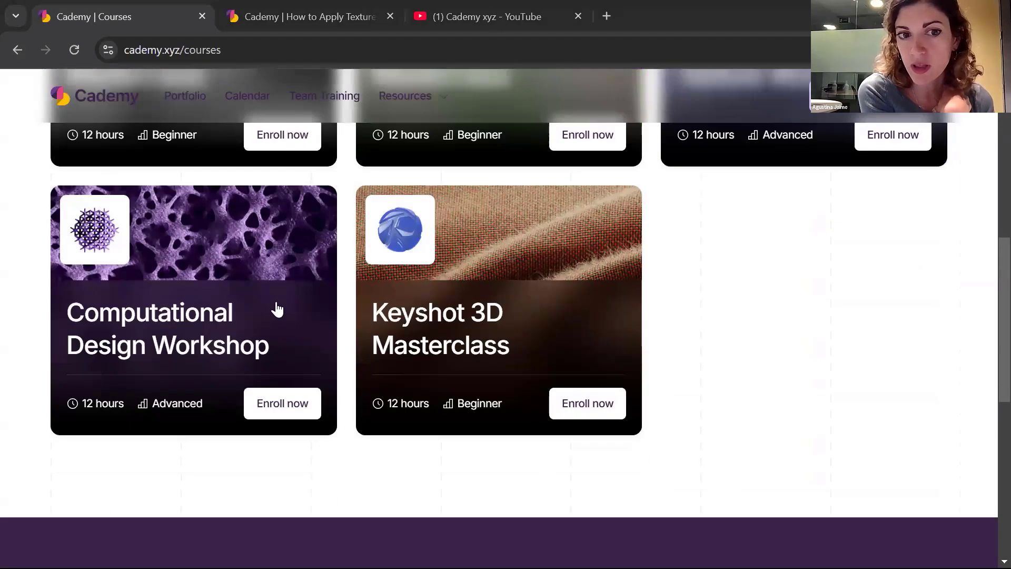
{"action": "scroll", "coordinate": [294, 332], "scroll_direction": "up", "scroll_amount": 3}
{"action": "left_click", "coordinate": [294, 395]}
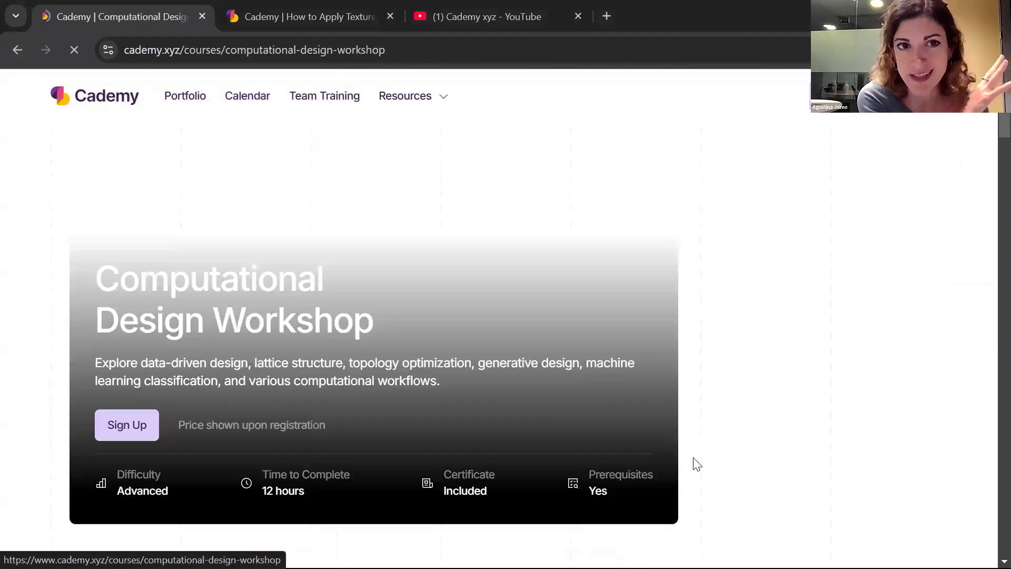
{"action": "scroll", "coordinate": [700, 463], "scroll_direction": "down", "scroll_amount": 20}
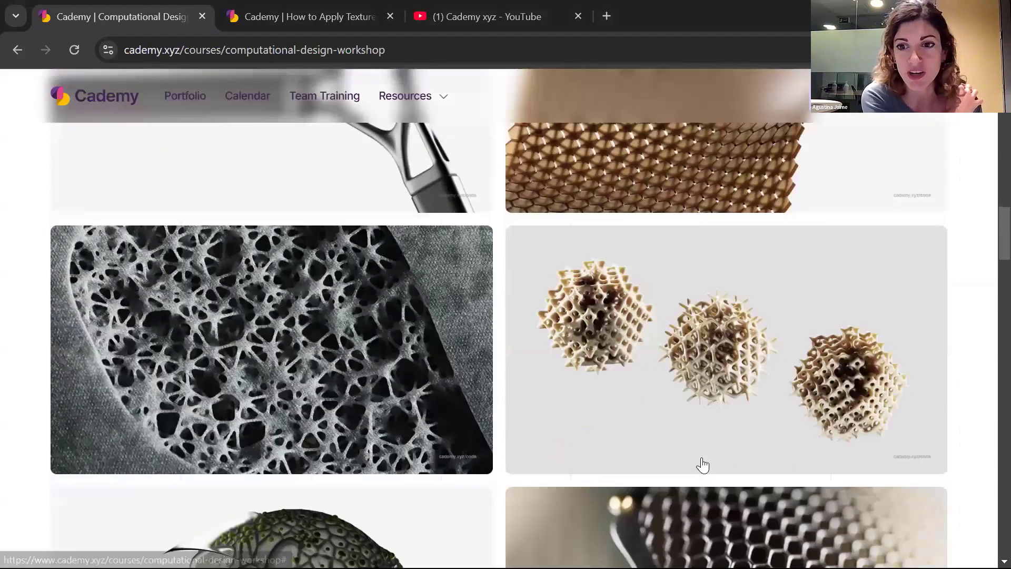
{"action": "scroll", "coordinate": [704, 466], "scroll_direction": "down", "scroll_amount": 15}
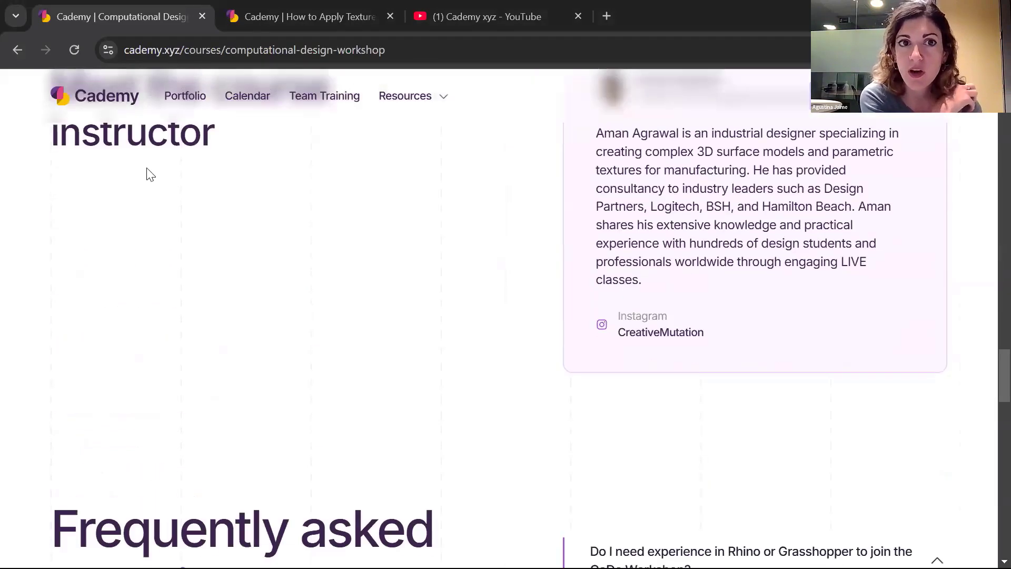
- Return to the courses list, open the Ad Parametric Texture Workshop and look through what it teaches
{"action": "left_click", "coordinate": [24, 51]}
{"action": "scroll", "coordinate": [690, 425], "scroll_direction": "up", "scroll_amount": 3}
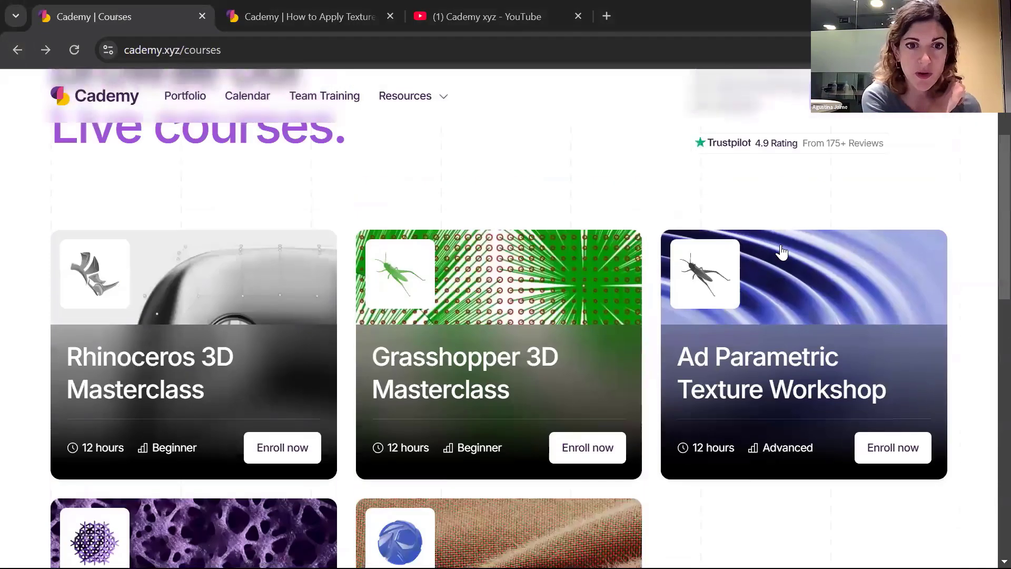
{"action": "left_click", "coordinate": [655, 367]}
{"action": "scroll", "coordinate": [643, 381], "scroll_direction": "down", "scroll_amount": 15}
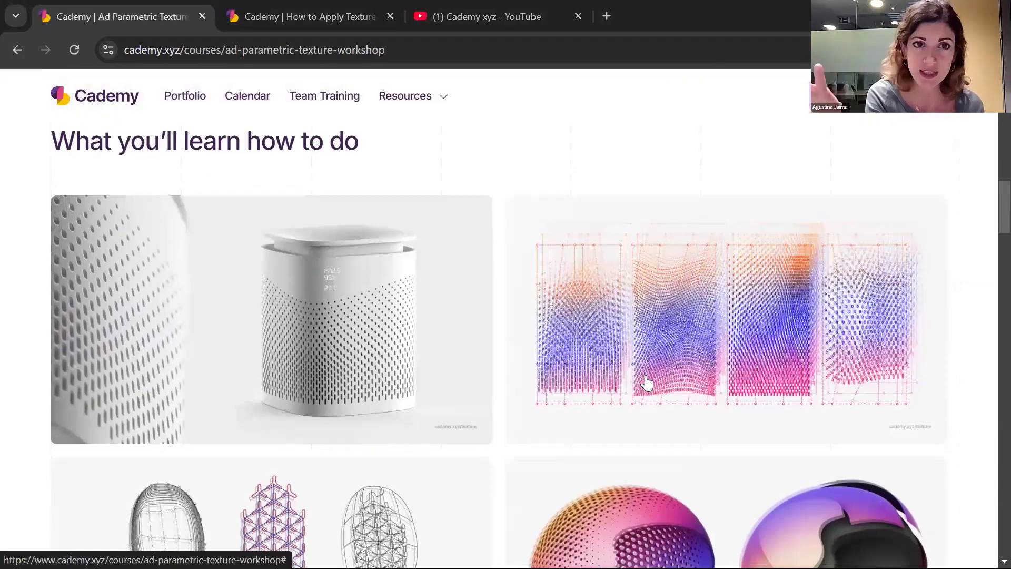
{"action": "scroll", "coordinate": [647, 383], "scroll_direction": "down", "scroll_amount": 12}
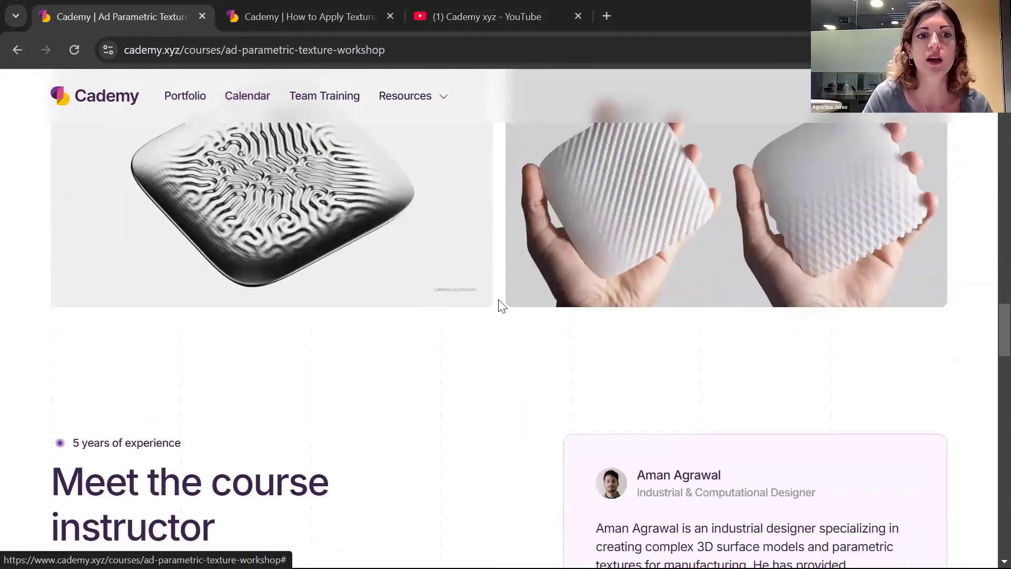
- Return to the courses list, open the Rhinoceros 3D Masterclass and look through its examples, instructor and FAQ sections
{"action": "left_click", "coordinate": [22, 49]}
{"action": "left_click", "coordinate": [324, 347]}
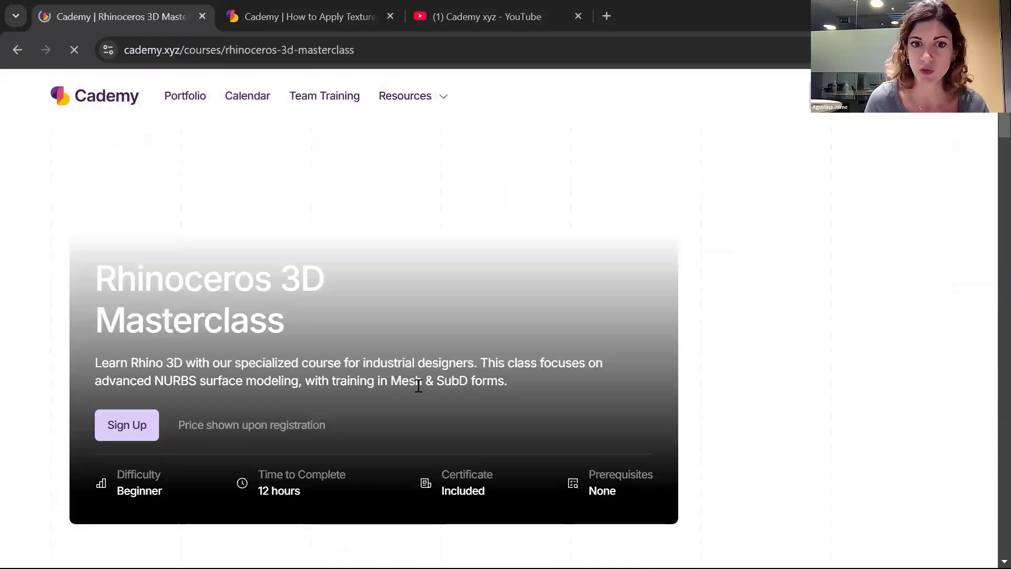
{"action": "scroll", "coordinate": [420, 392], "scroll_direction": "down", "scroll_amount": 15}
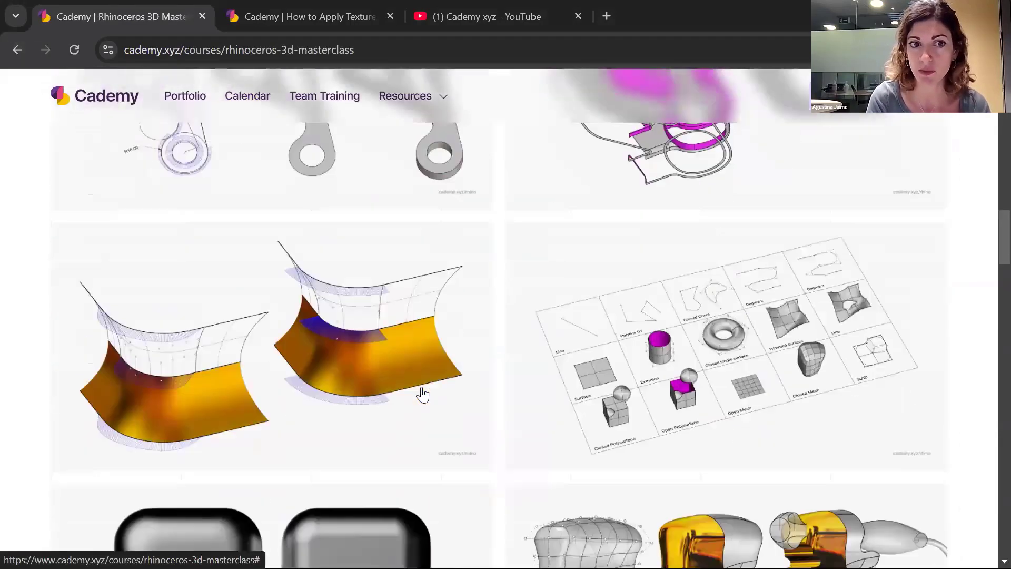
{"action": "scroll", "coordinate": [422, 392], "scroll_direction": "down", "scroll_amount": 5}
{"action": "scroll", "coordinate": [424, 394], "scroll_direction": "down", "scroll_amount": 20}
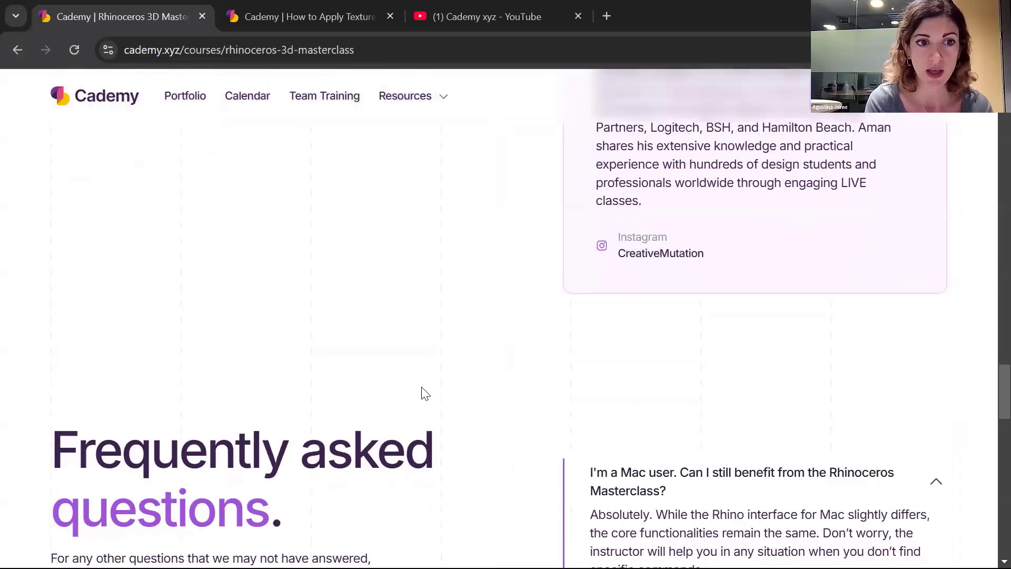
{"action": "scroll", "coordinate": [421, 395], "scroll_direction": "up", "scroll_amount": 15}
{"action": "scroll", "coordinate": [422, 395], "scroll_direction": "up", "scroll_amount": 20}
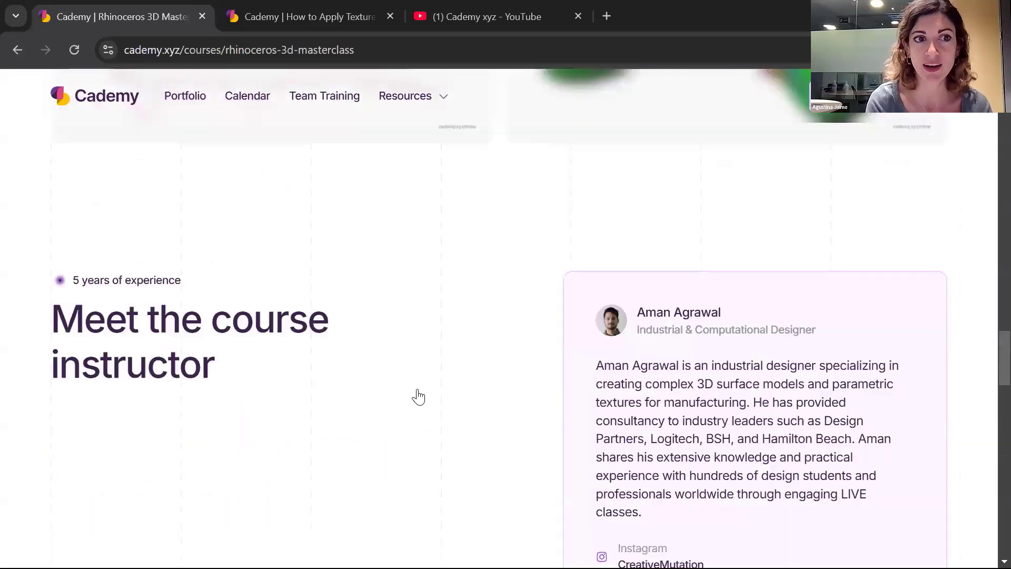
{"action": "scroll", "coordinate": [420, 396], "scroll_direction": "up", "scroll_amount": 10}
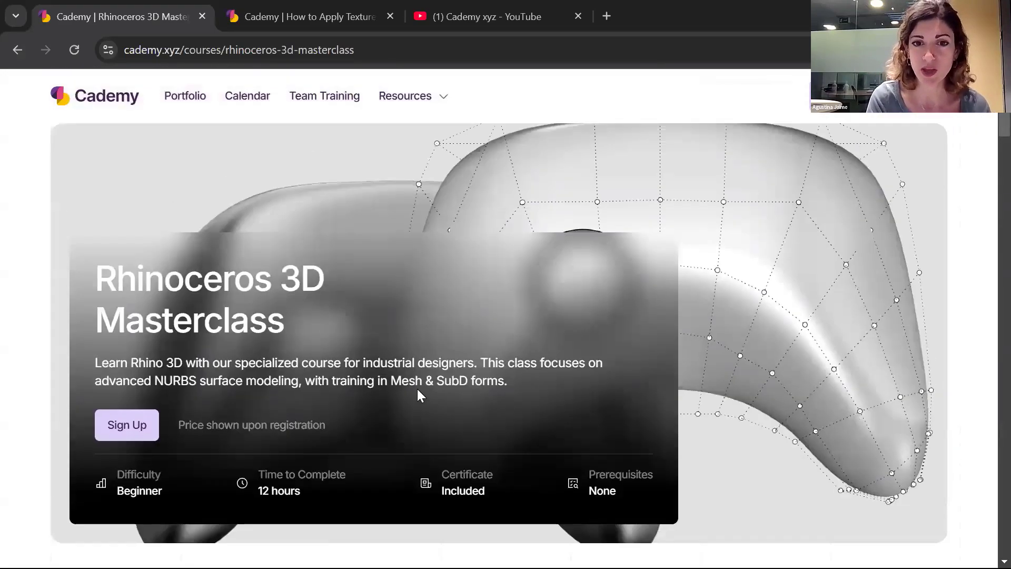
- Go to the Learning Resources page and look over the listed Rhino and Grasshopper articles
{"action": "left_click", "coordinate": [403, 103]}
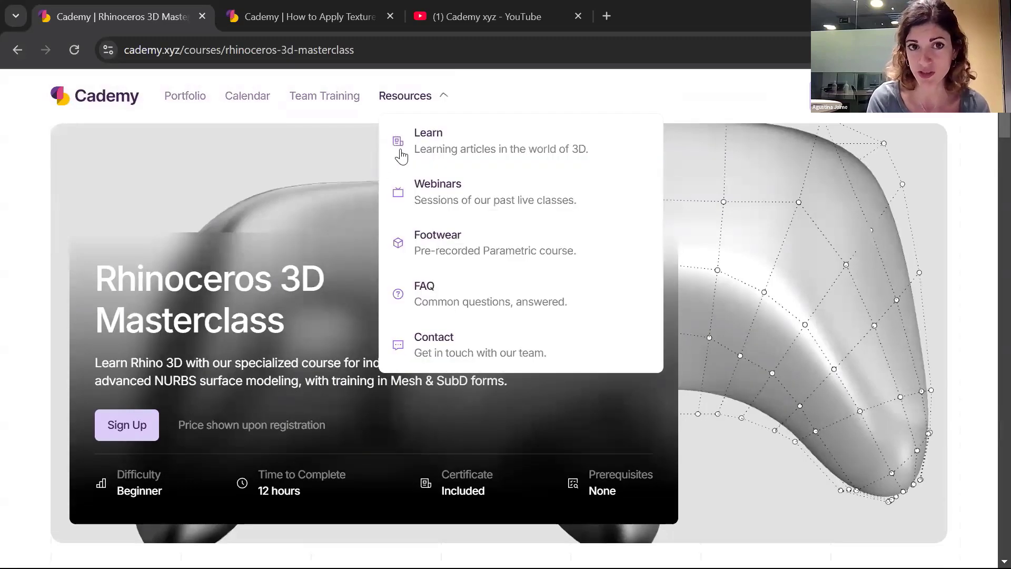
{"action": "left_click", "coordinate": [403, 160]}
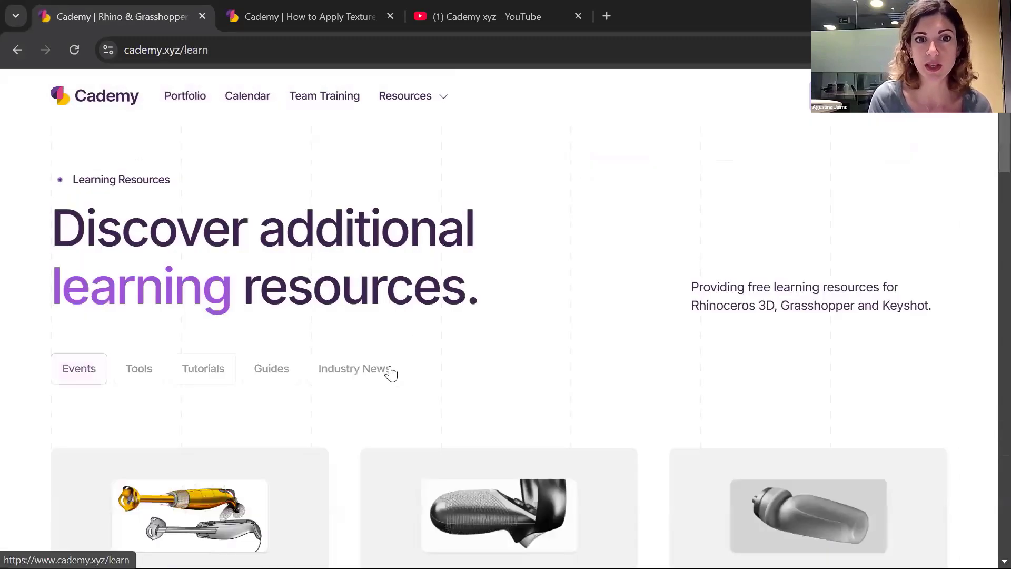
{"action": "scroll", "coordinate": [393, 369], "scroll_direction": "down", "scroll_amount": 10}
{"action": "scroll", "coordinate": [221, 362], "scroll_direction": "down", "scroll_amount": 3}
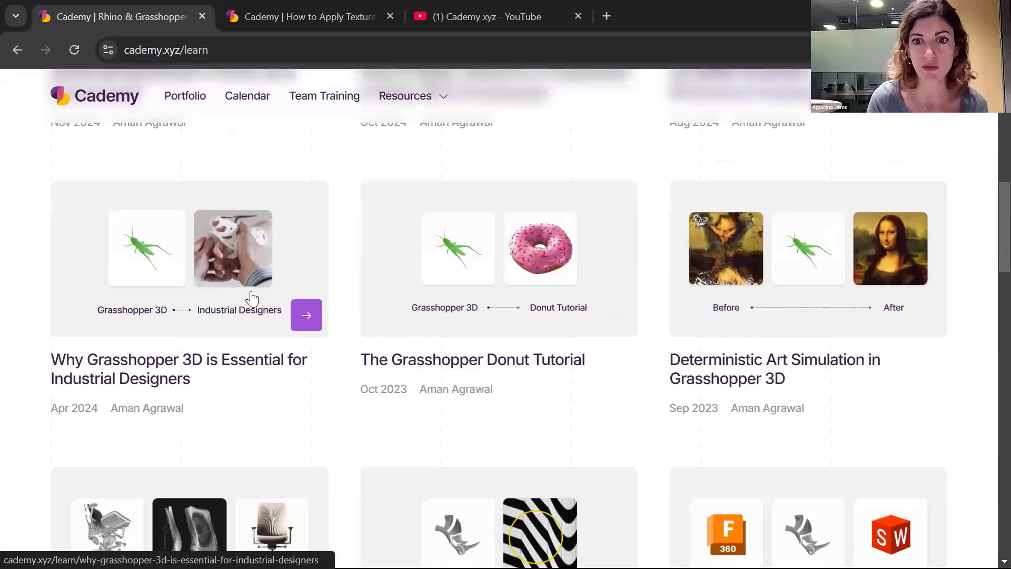
{"action": "scroll", "coordinate": [289, 377], "scroll_direction": "down", "scroll_amount": 8}
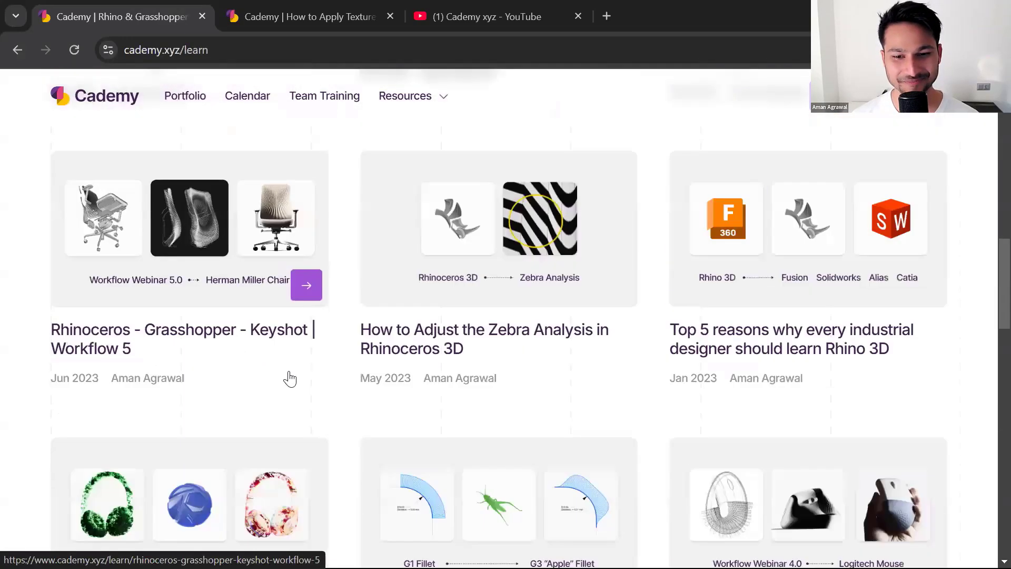
- Open the article on the G3 fillet using an evolutionary algorithm and look through its fillet options, Galapagos section and surface comparisons
{"action": "left_click", "coordinate": [535, 383]}
{"action": "scroll", "coordinate": [535, 382], "scroll_direction": "down", "scroll_amount": 15}
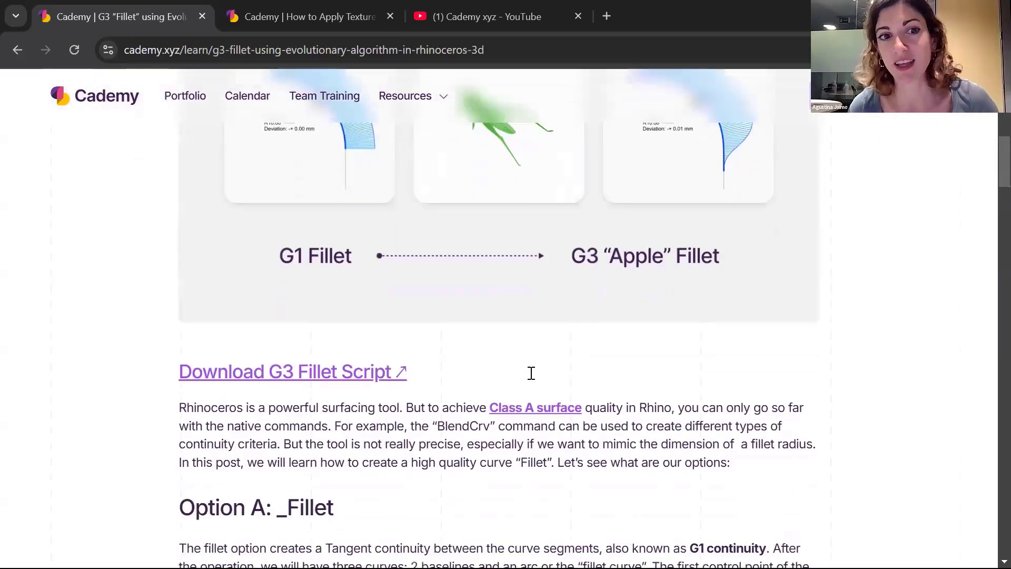
{"action": "scroll", "coordinate": [535, 380], "scroll_direction": "down", "scroll_amount": 20}
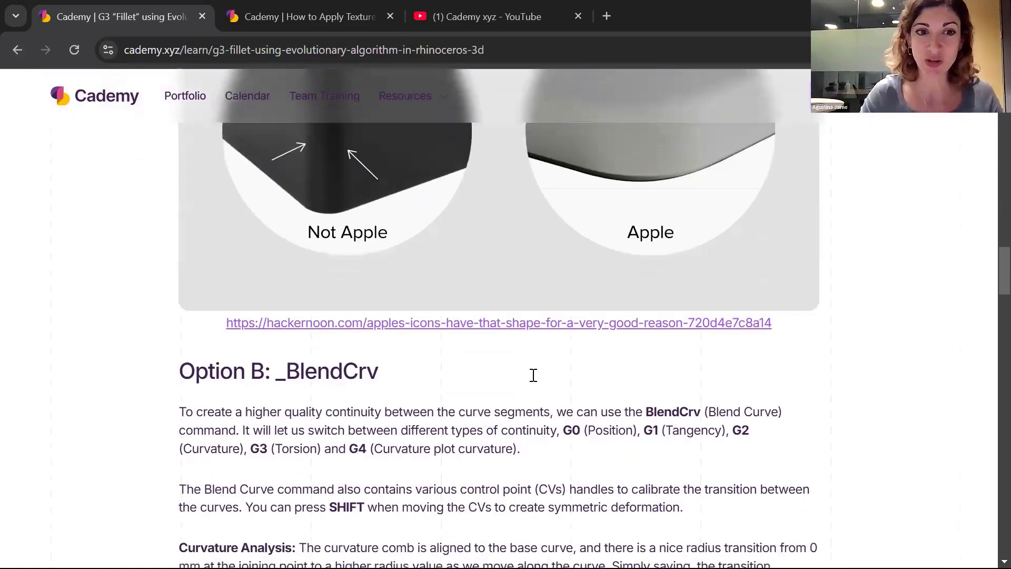
{"action": "scroll", "coordinate": [534, 380], "scroll_direction": "down", "scroll_amount": 20}
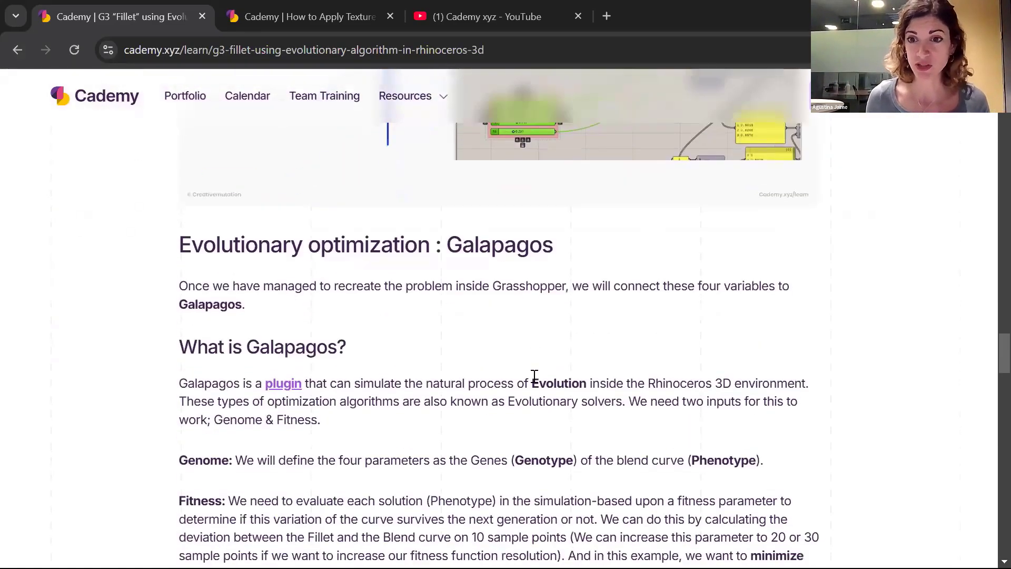
{"action": "scroll", "coordinate": [535, 380], "scroll_direction": "down", "scroll_amount": 20}
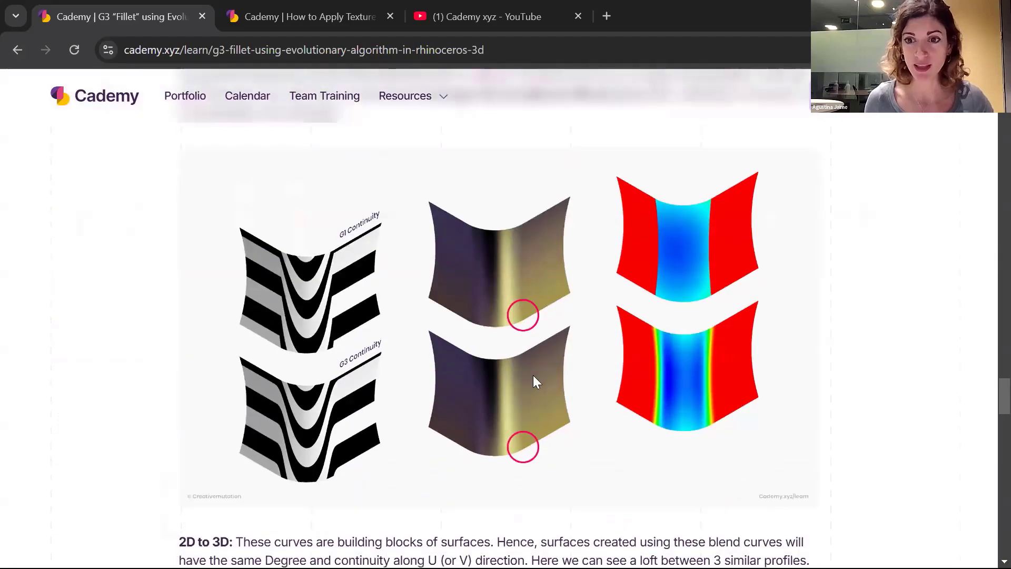
{"action": "scroll", "coordinate": [533, 375], "scroll_direction": "down", "scroll_amount": 20}
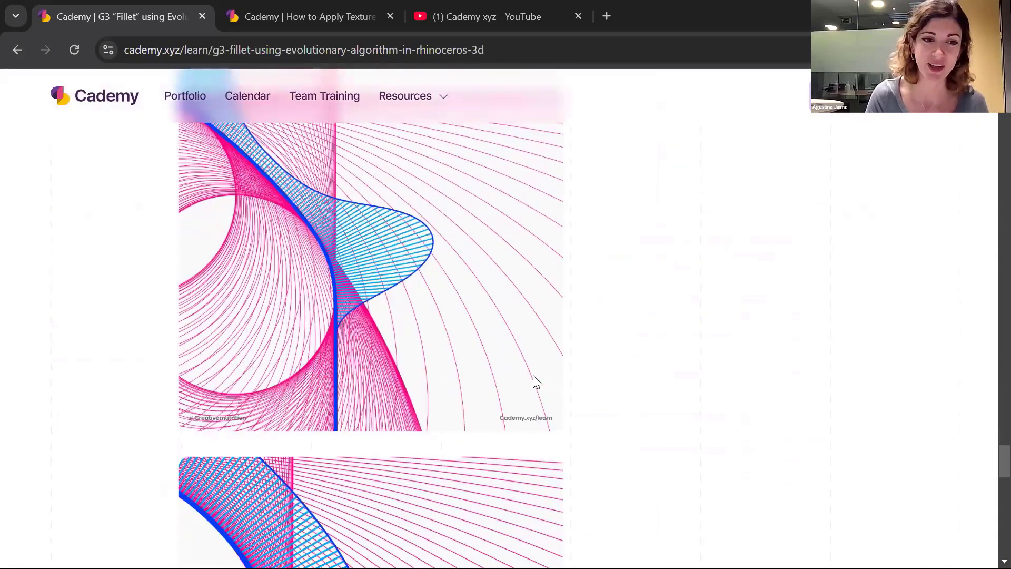
{"action": "scroll", "coordinate": [535, 379], "scroll_direction": "down", "scroll_amount": 2}
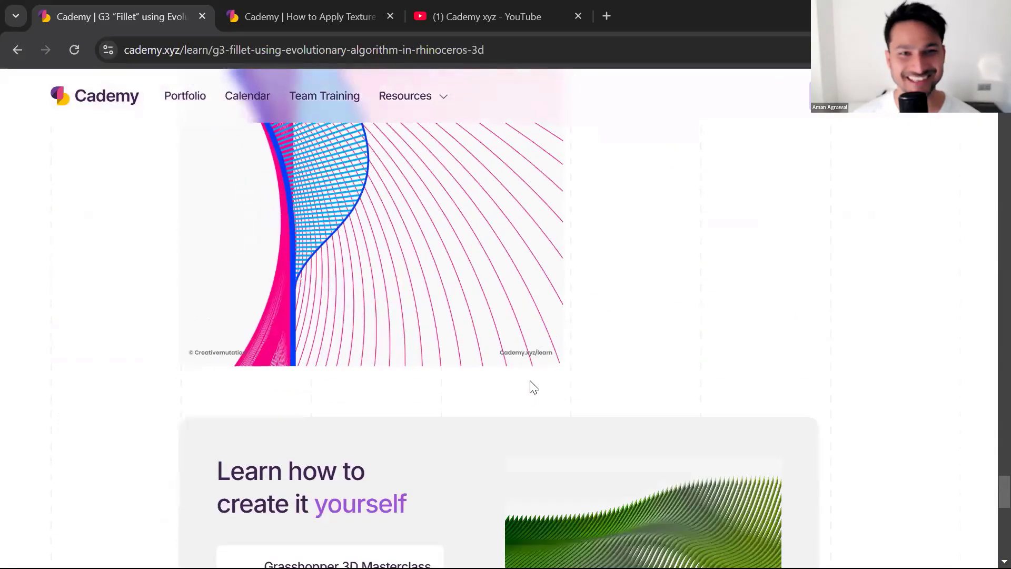
- Open the Grasshopper 3D Masterclass course page and look through its essential details, example projects and instructor section
{"action": "scroll", "coordinate": [532, 379], "scroll_direction": "up", "scroll_amount": 10}
{"action": "scroll", "coordinate": [549, 278], "scroll_direction": "up", "scroll_amount": 3}
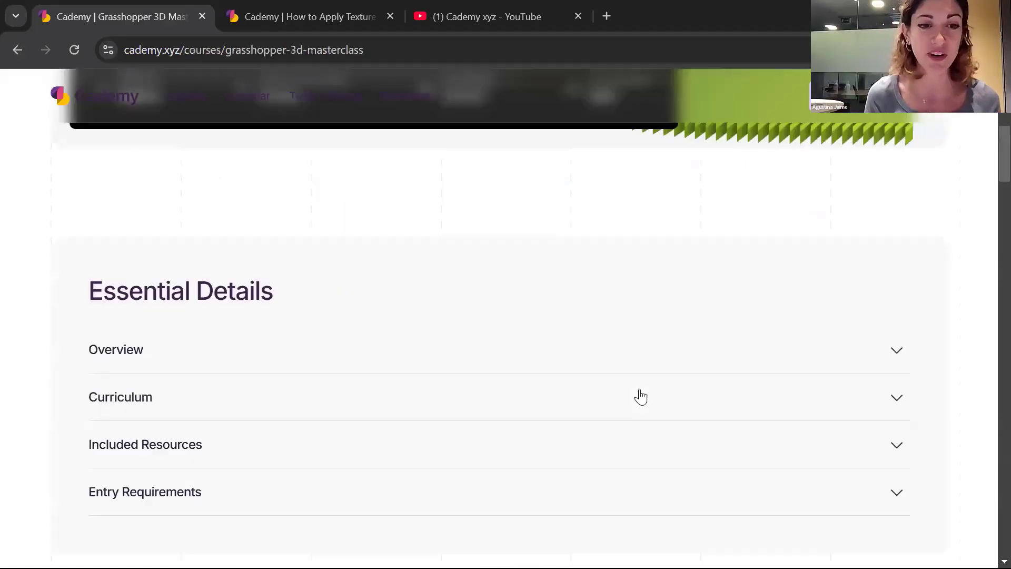
{"action": "scroll", "coordinate": [642, 396], "scroll_direction": "down", "scroll_amount": 4}
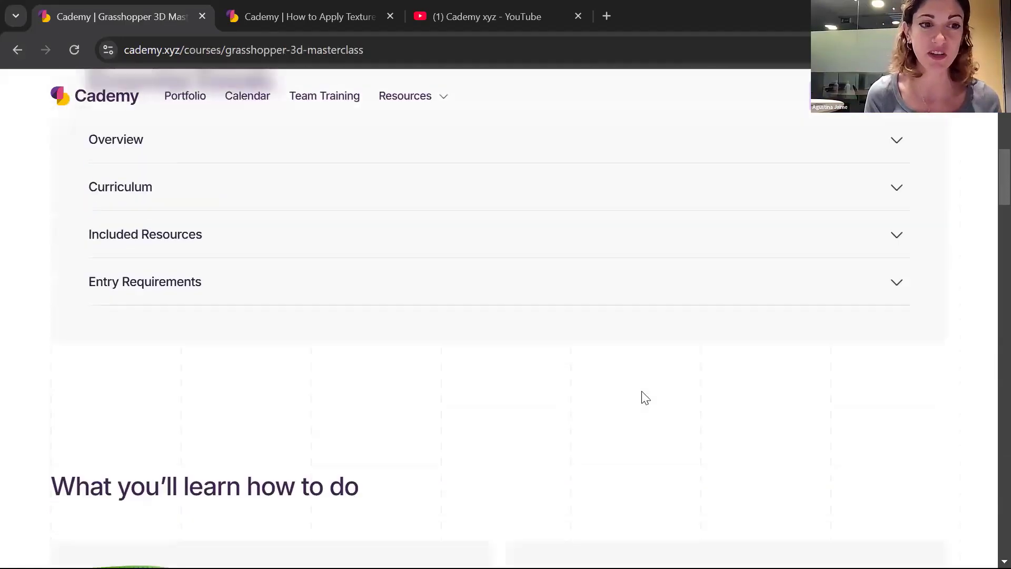
{"action": "scroll", "coordinate": [646, 399], "scroll_direction": "down", "scroll_amount": 17}
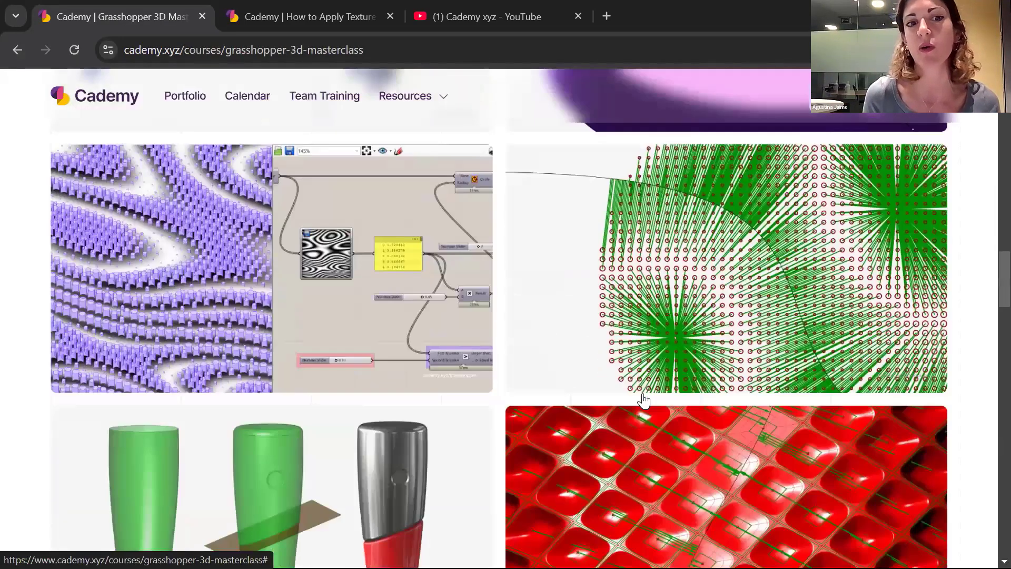
{"action": "scroll", "coordinate": [643, 399], "scroll_direction": "down", "scroll_amount": 10}
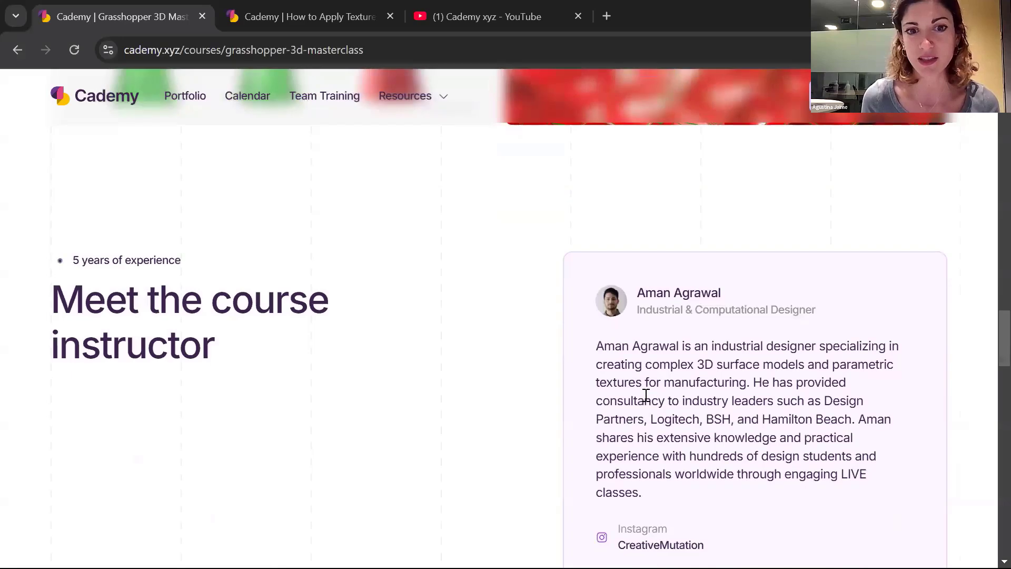
{"action": "scroll", "coordinate": [644, 401], "scroll_direction": "down", "scroll_amount": 10}
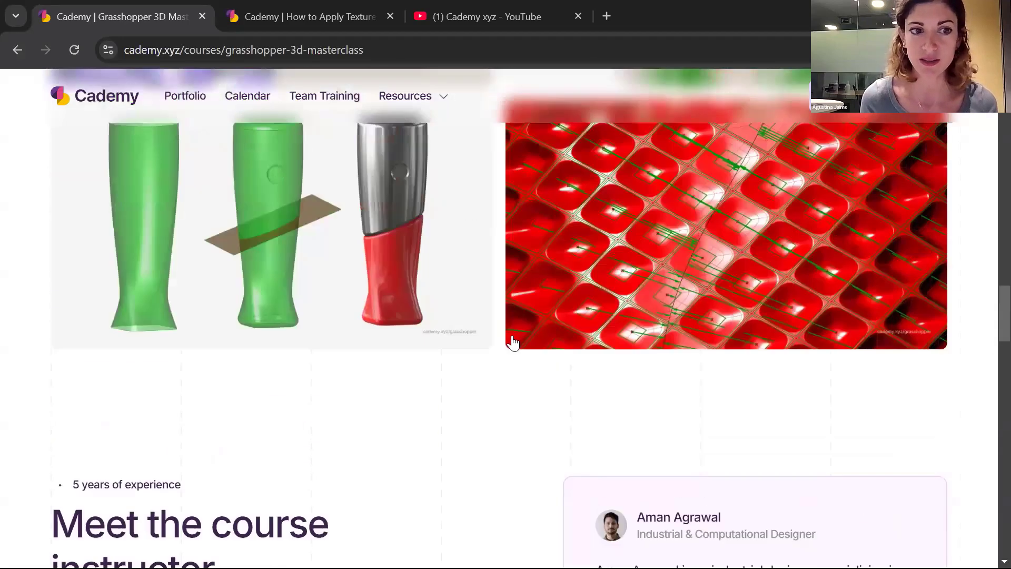
{"action": "scroll", "coordinate": [514, 343], "scroll_direction": "up", "scroll_amount": 1}
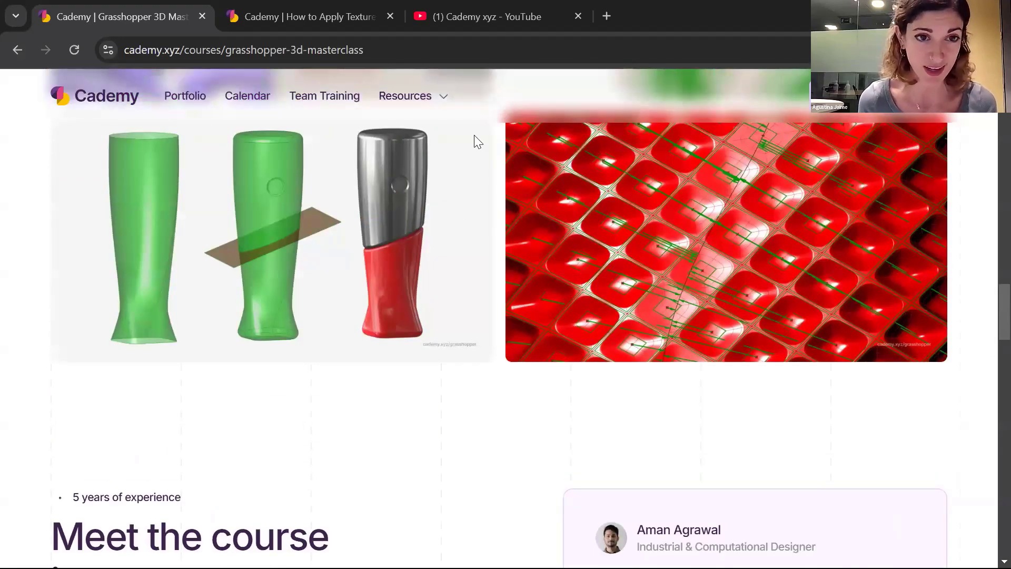
{"action": "scroll", "coordinate": [486, 175], "scroll_direction": "up", "scroll_amount": 15}
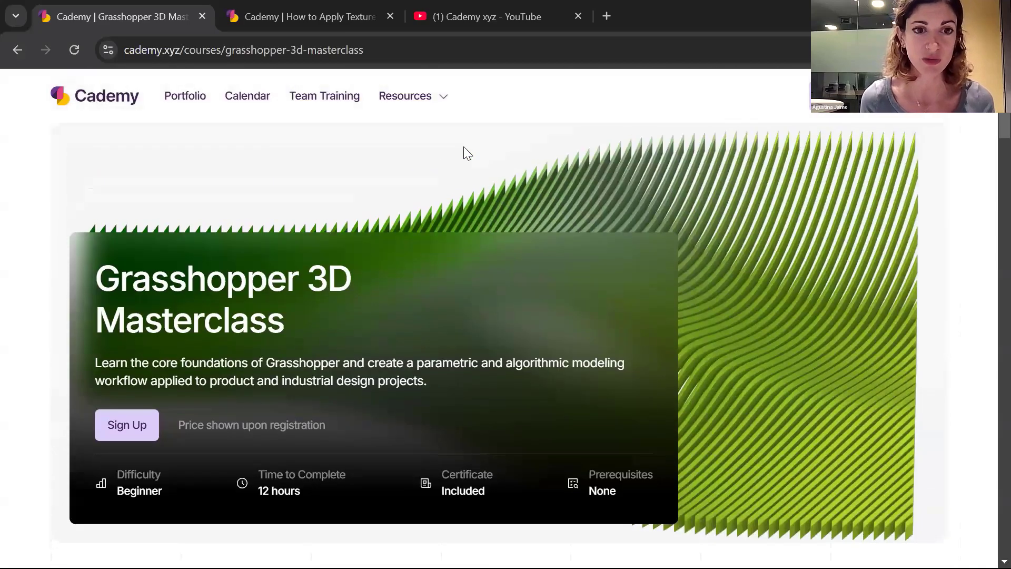
- Open the pre-recorded Footwear course page from the site's resources and look through its lesson outline and texture variations
{"action": "left_click", "coordinate": [417, 99]}
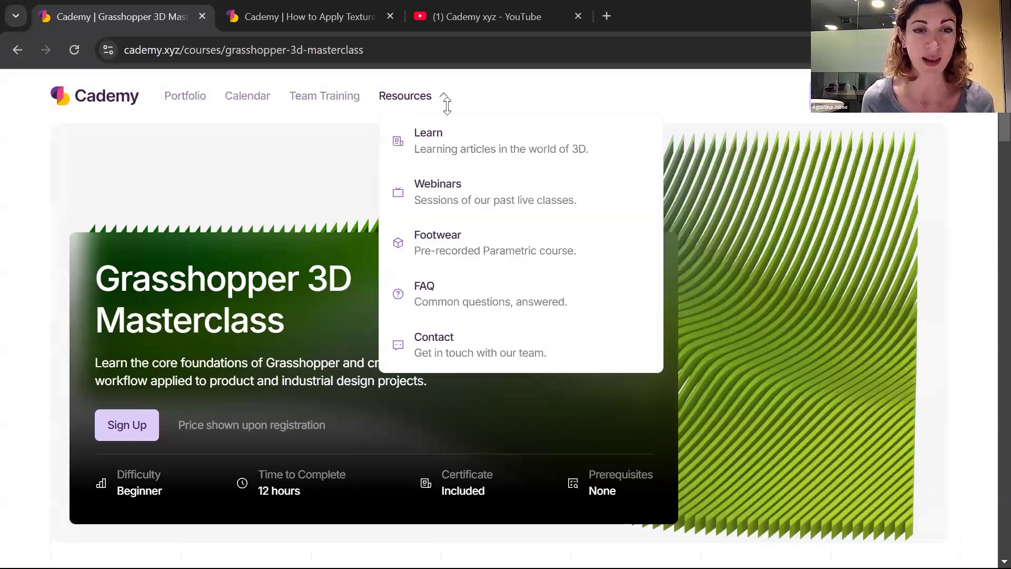
{"action": "left_click", "coordinate": [431, 236]}
{"action": "scroll", "coordinate": [501, 253], "scroll_direction": "down", "scroll_amount": 10}
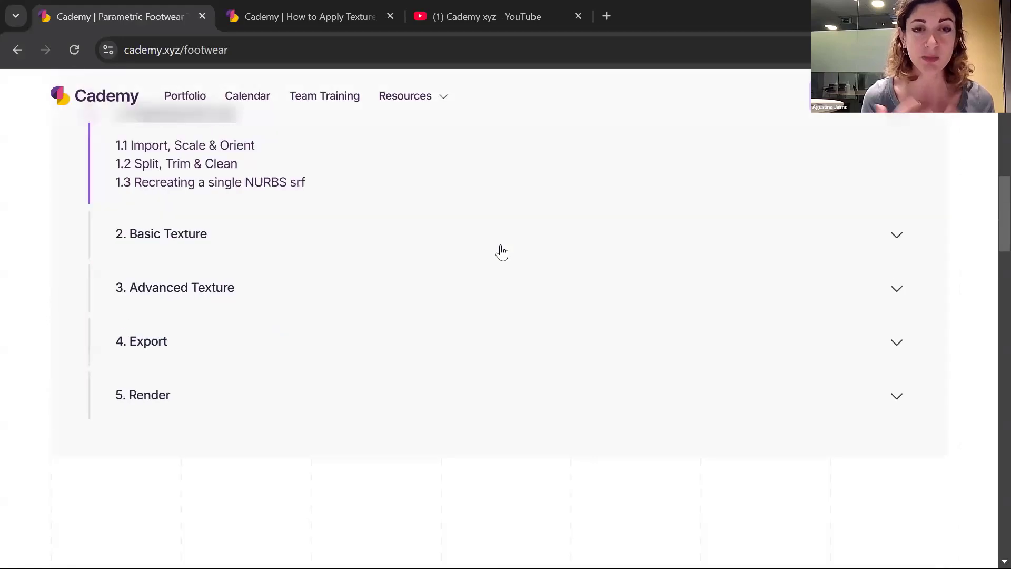
{"action": "scroll", "coordinate": [503, 251], "scroll_direction": "down", "scroll_amount": 20}
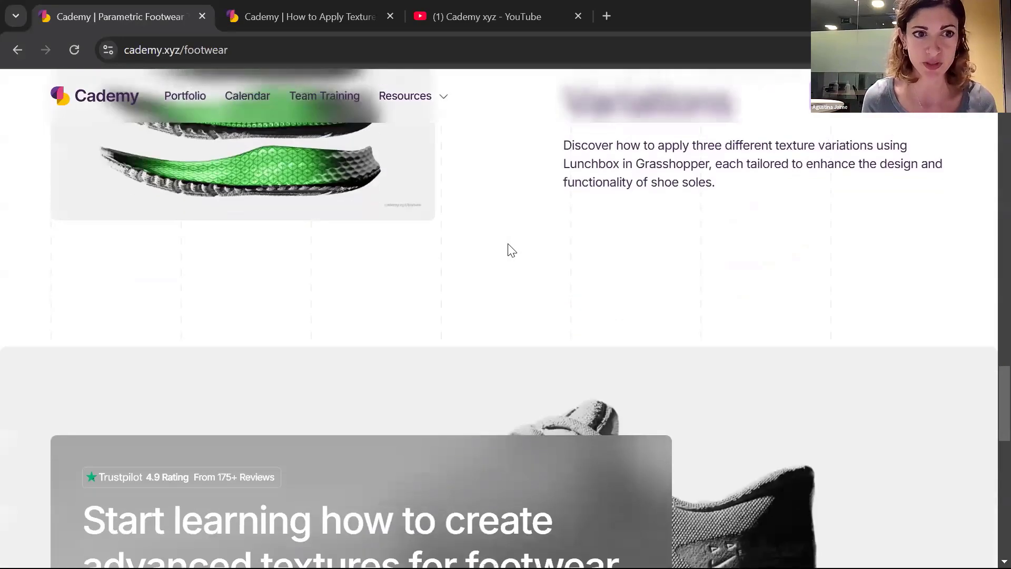
{"action": "scroll", "coordinate": [509, 247], "scroll_direction": "down", "scroll_amount": 8}
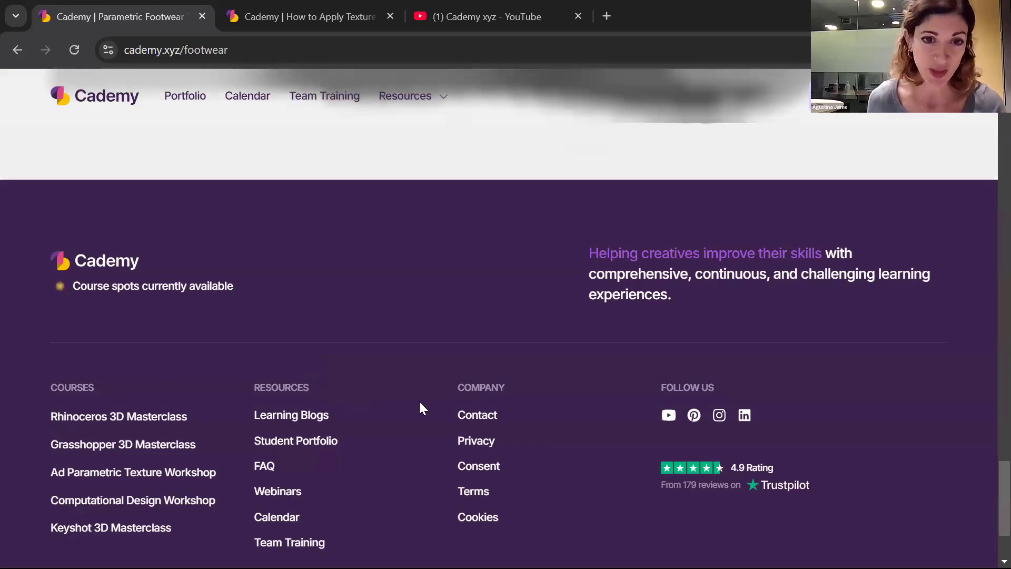
{"action": "scroll", "coordinate": [437, 403], "scroll_direction": "up", "scroll_amount": 20}
{"action": "scroll", "coordinate": [458, 402], "scroll_direction": "up", "scroll_amount": 6}
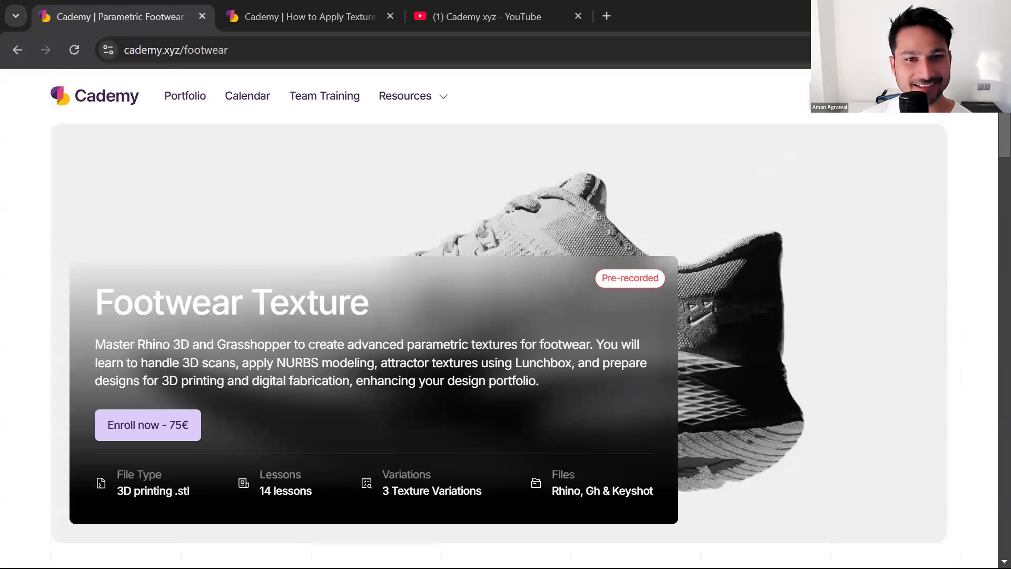
- Return to the Cademy home page and reduce the page zoom by two levels to show more of it
{"action": "left_click", "coordinate": [132, 105]}
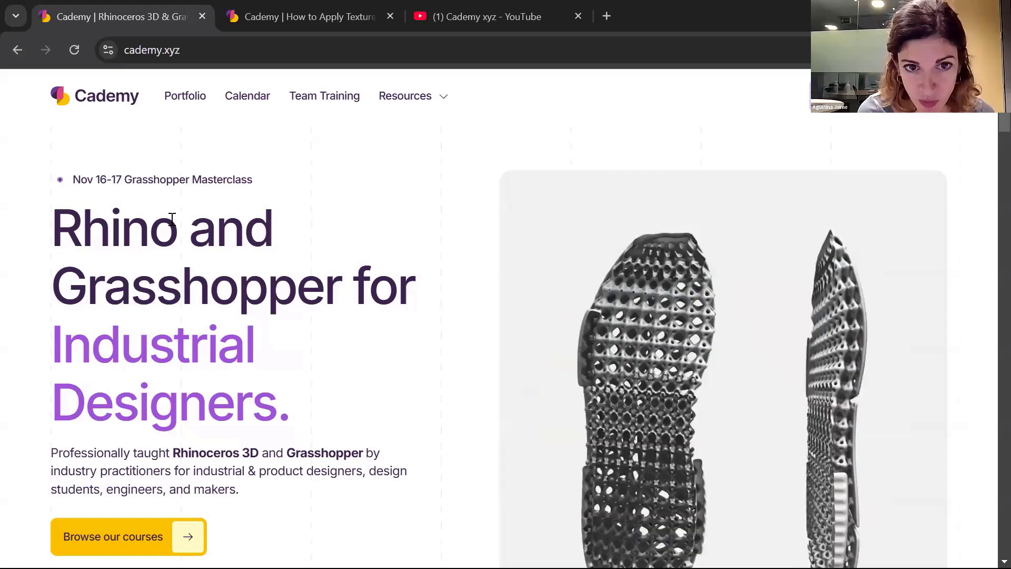
{"action": "key", "text": "ctrl+minus"}
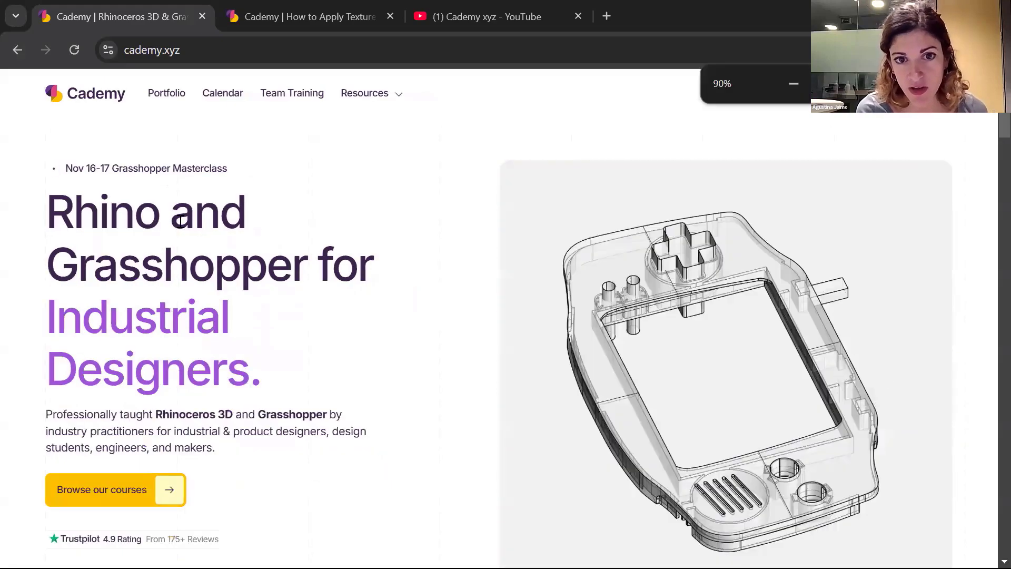
{"action": "scroll", "coordinate": [178, 217], "scroll_direction": "down", "scroll_amount": 2}
{"action": "key", "text": "ctrl+minus"}
{"action": "scroll", "coordinate": [180, 227], "scroll_direction": "up", "scroll_amount": 2}
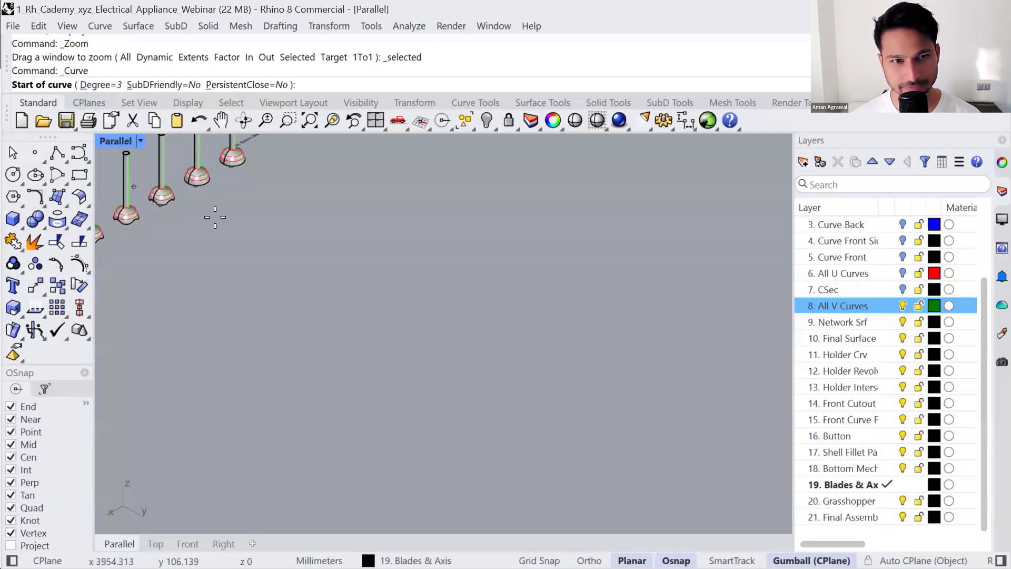
- Switch to Rhino and draw a degree-3 curve through four control points in the empty area beside the models
{"action": "scroll", "coordinate": [326, 371], "scroll_direction": "up", "scroll_amount": 3}
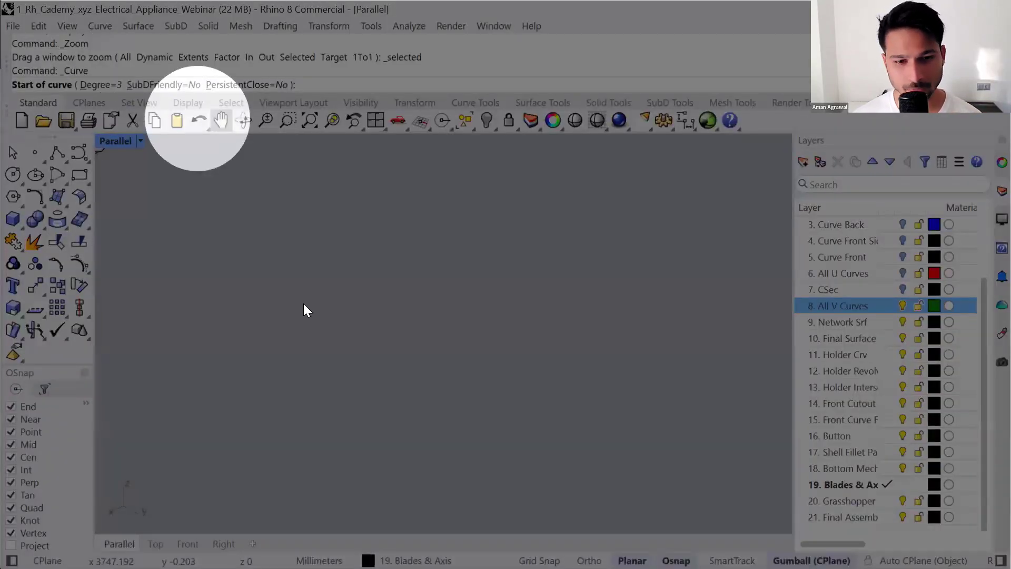
{"action": "left_click", "coordinate": [331, 451]}
{"action": "left_click", "coordinate": [350, 417]}
{"action": "left_click", "coordinate": [394, 399]}
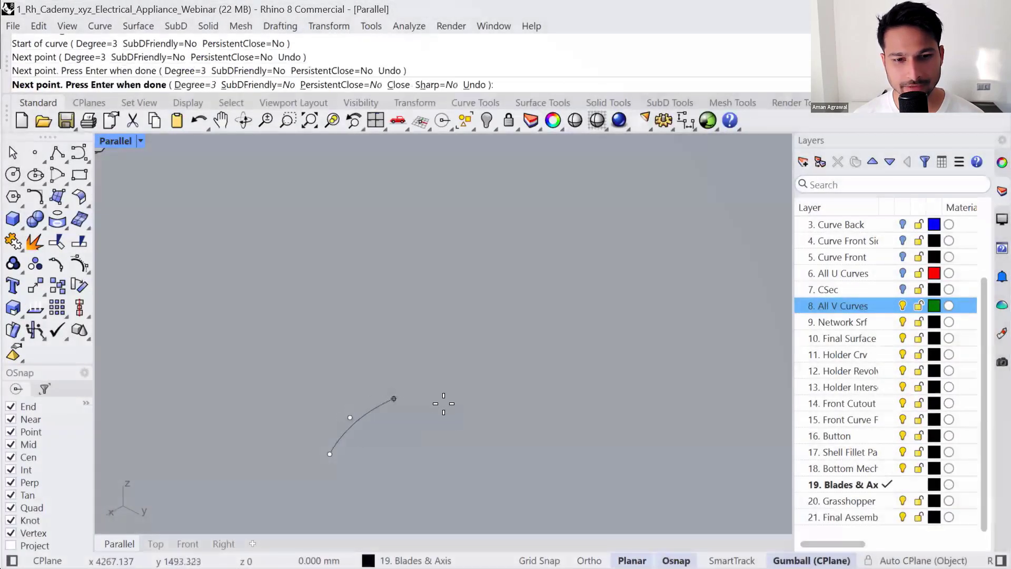
{"action": "left_click", "coordinate": [444, 404]}
{"action": "key", "text": "Return"}
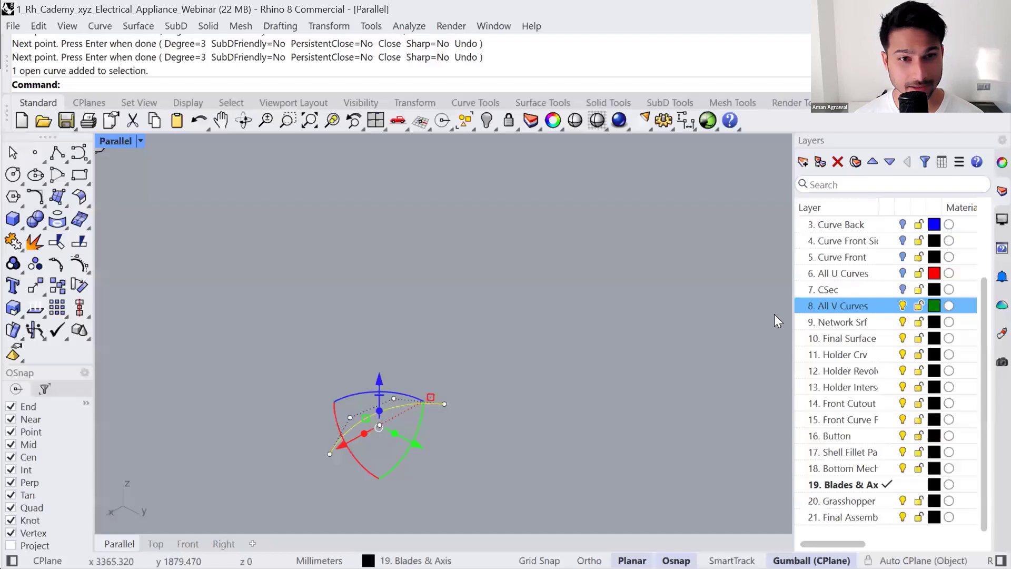
{"action": "left_click", "coordinate": [620, 371]}
{"action": "right_click_drag", "start_coordinate": [620, 371], "coordinate": [698, 354], "text": "shift"}
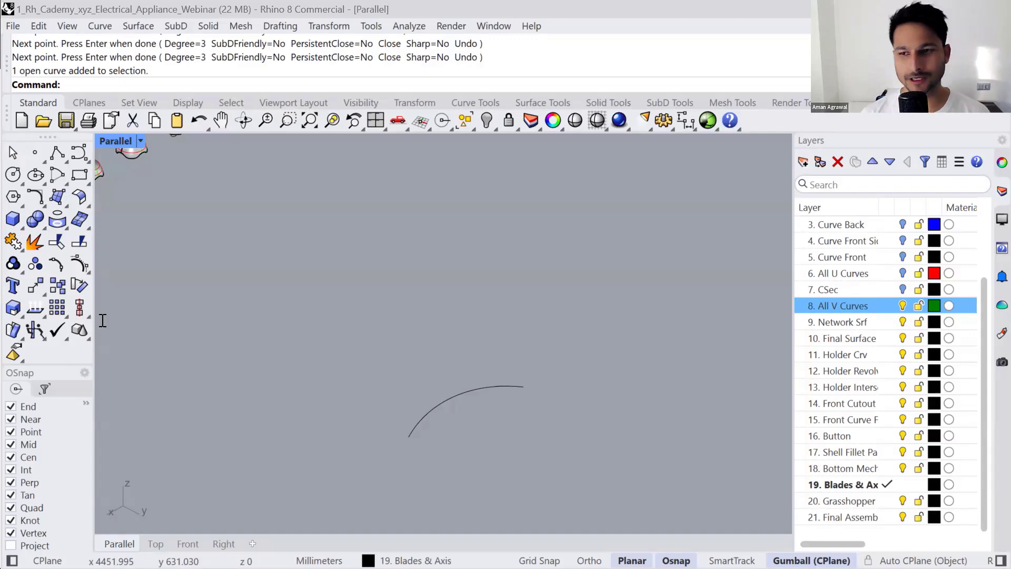
- Show the "wooden nurbs ship building hull" image results, look over the "What is NURBS Modeling?" preview, and return to Rhino
{"action": "key", "text": "alt+Tab"}
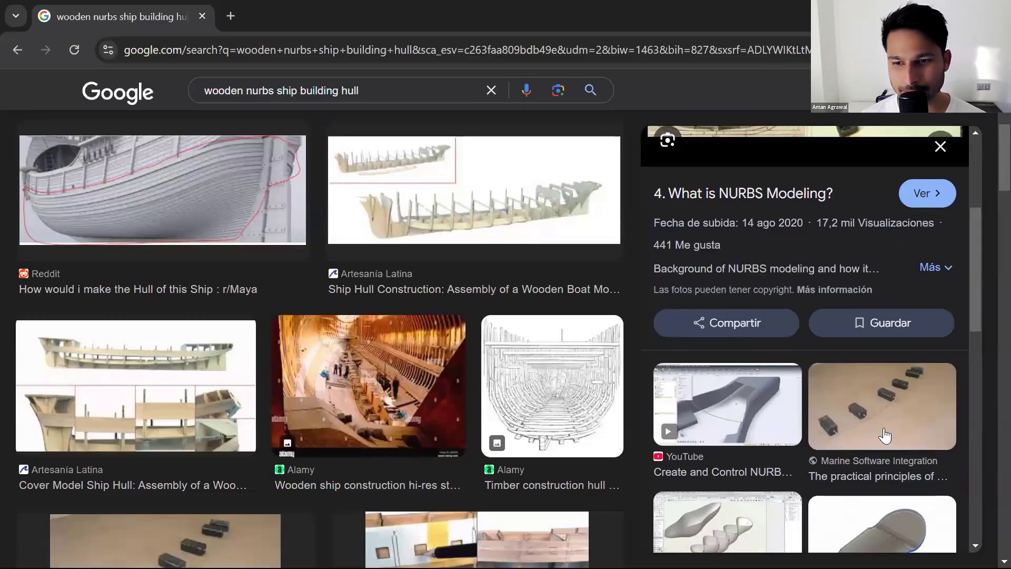
{"action": "scroll", "coordinate": [885, 436], "scroll_direction": "down", "scroll_amount": 3}
{"action": "scroll", "coordinate": [883, 424], "scroll_direction": "up", "scroll_amount": 4}
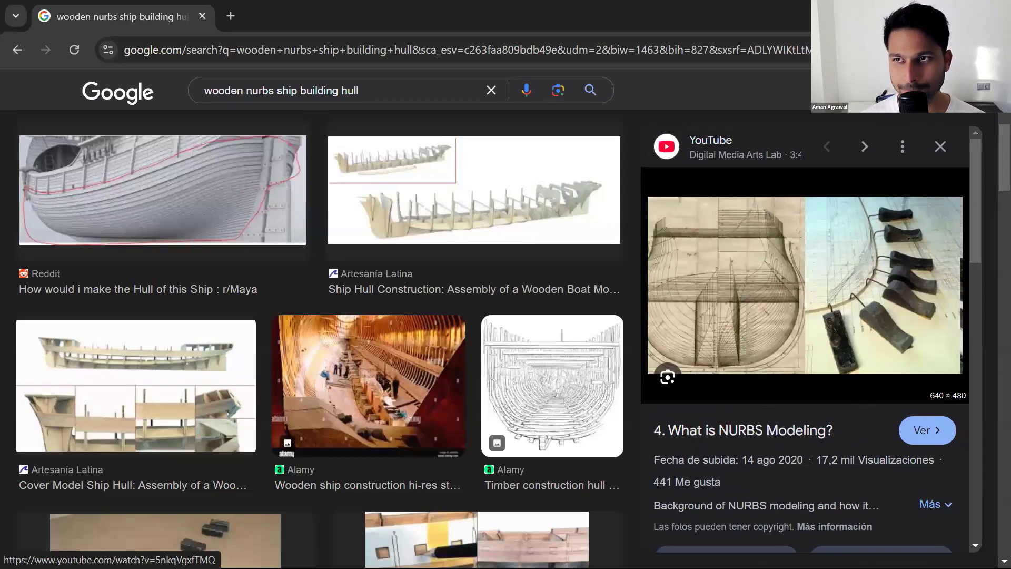
{"action": "key", "text": "super+Down"}
{"action": "key", "text": "super+Down"}
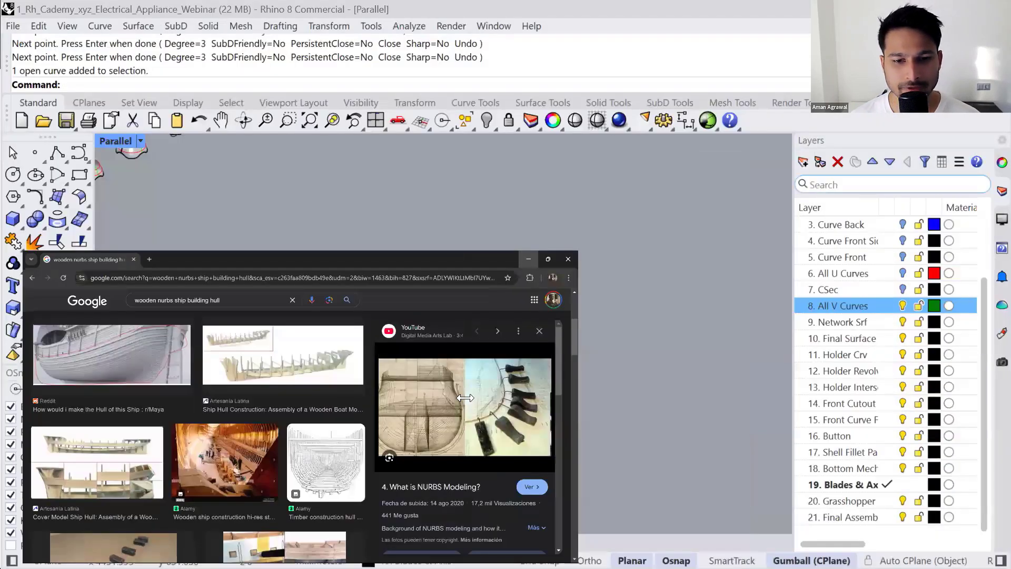
- Display the curvature graph on the new curve with a density of 39 and a display scale of 127
{"action": "left_click", "coordinate": [462, 398]}
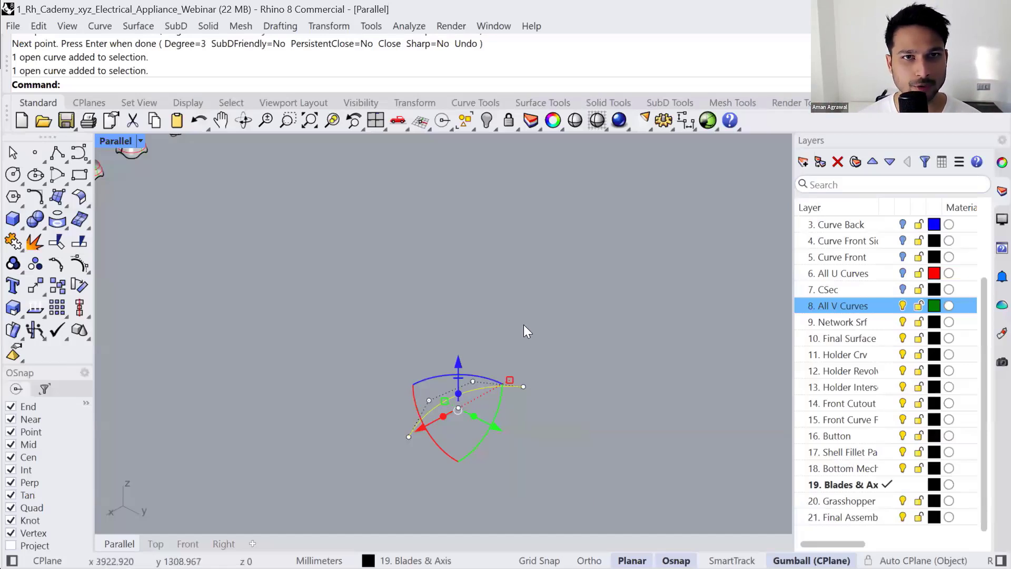
{"action": "left_click", "coordinate": [409, 25]}
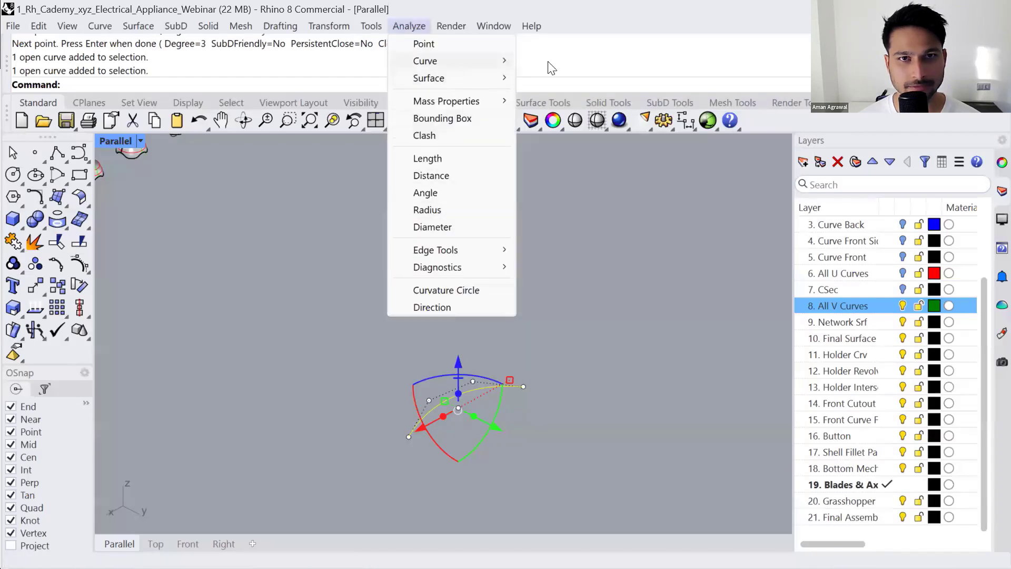
{"action": "mouse_move", "coordinate": [452, 62]}
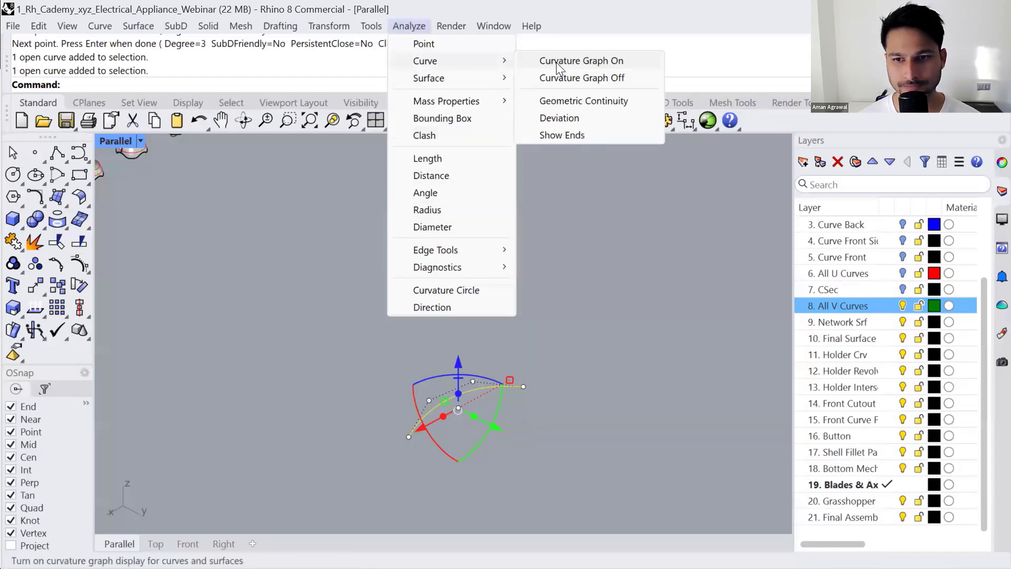
{"action": "left_click", "coordinate": [556, 61]}
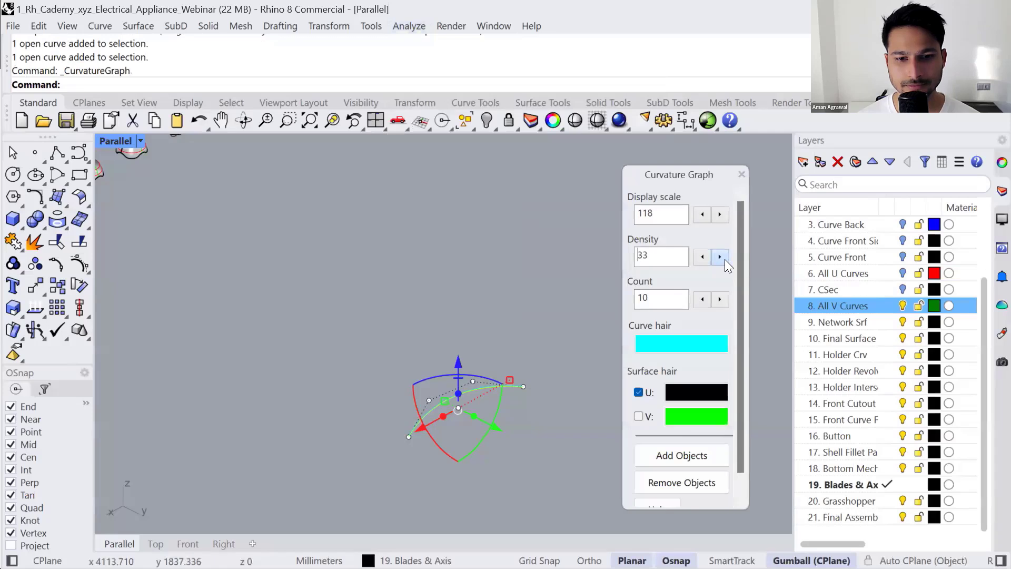
{"action": "left_click", "coordinate": [721, 256]}
{"action": "left_click", "coordinate": [721, 256]}
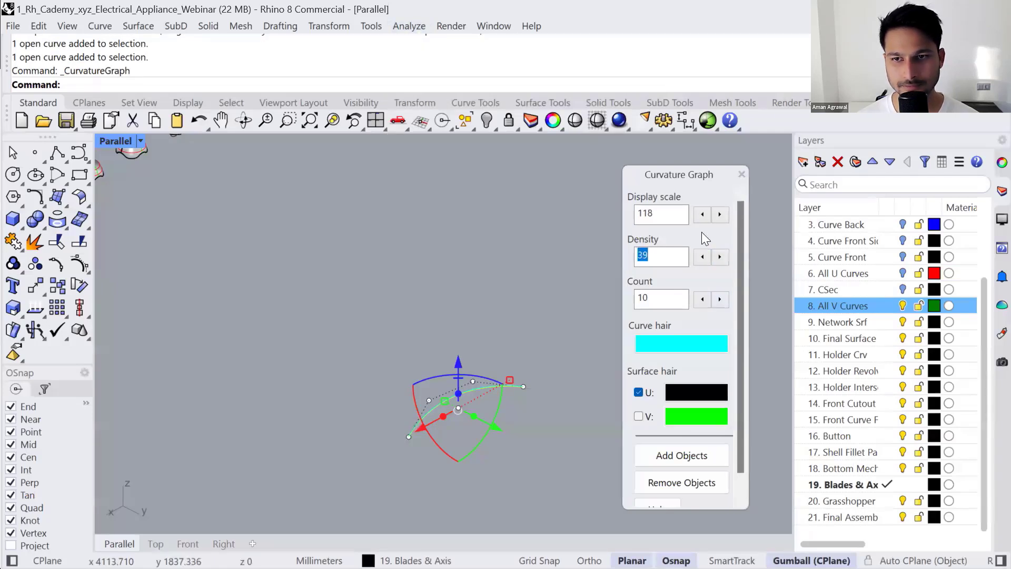
{"action": "left_click", "coordinate": [720, 214]}
{"action": "left_click", "coordinate": [720, 214]}
{"action": "left_click", "coordinate": [720, 214]}
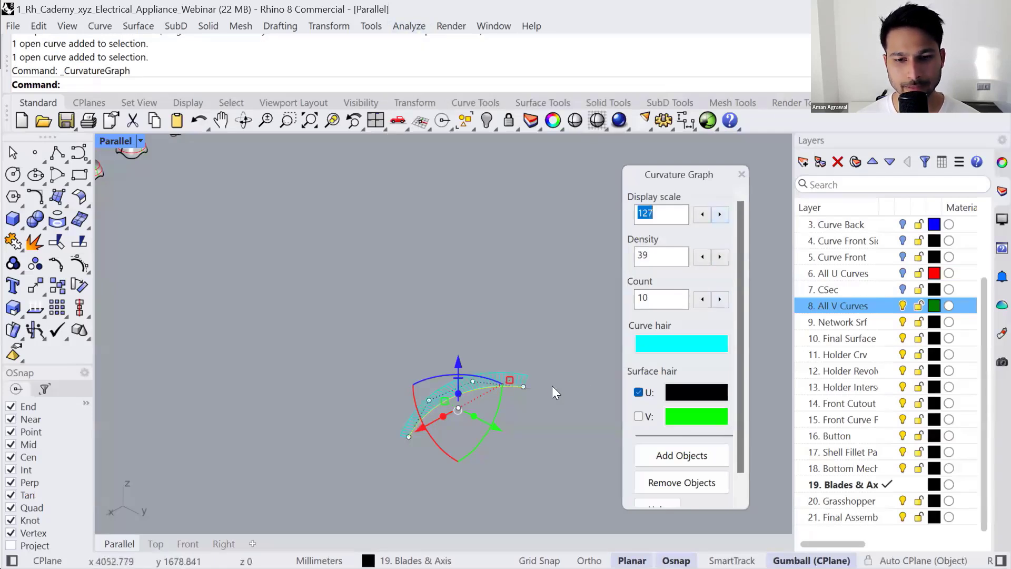
- Move the curve's end control point upward to flatten that end, and deselect the curve
{"action": "scroll", "coordinate": [493, 370], "scroll_direction": "up", "scroll_amount": 5}
{"action": "left_click", "coordinate": [519, 373]}
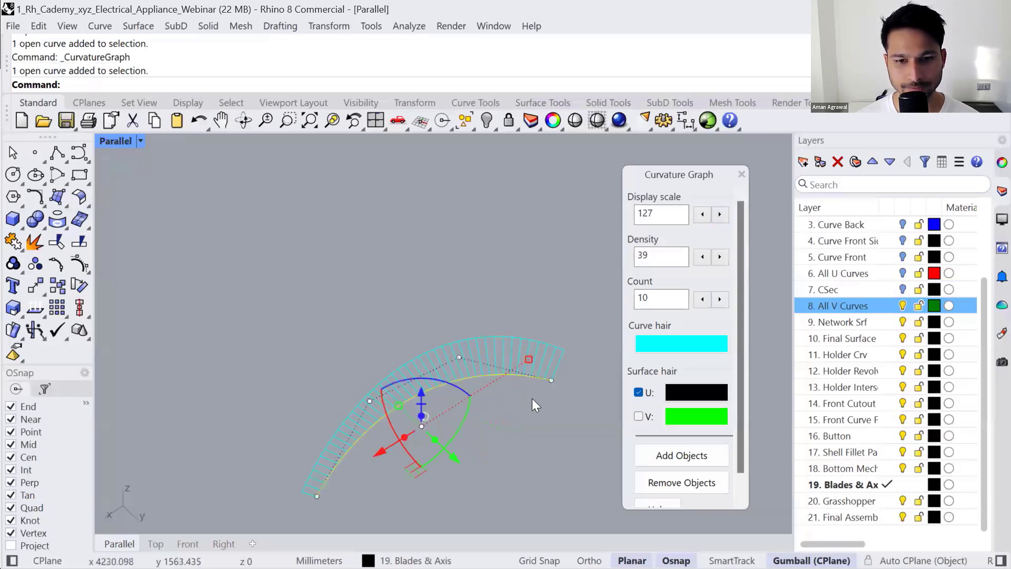
{"action": "left_click", "coordinate": [551, 379]}
{"action": "left_click_drag", "start_coordinate": [542, 419], "coordinate": [493, 416]}
{"action": "key", "text": "Escape"}
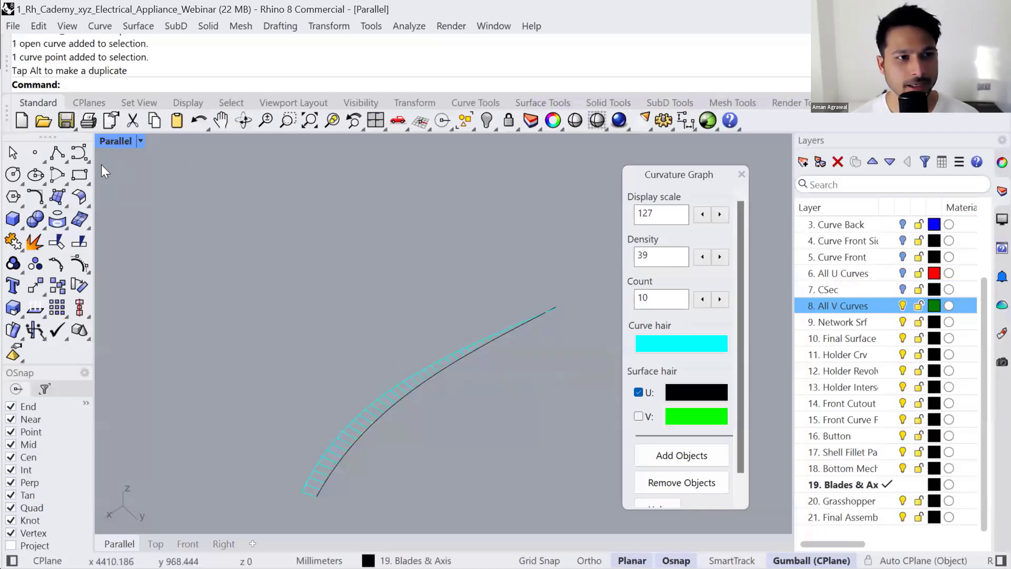
- Draw a second degree-3 curve with five control points beside the first one
{"action": "left_click", "coordinate": [80, 152]}
{"action": "left_click", "coordinate": [101, 84]}
{"action": "key", "text": "Return"}
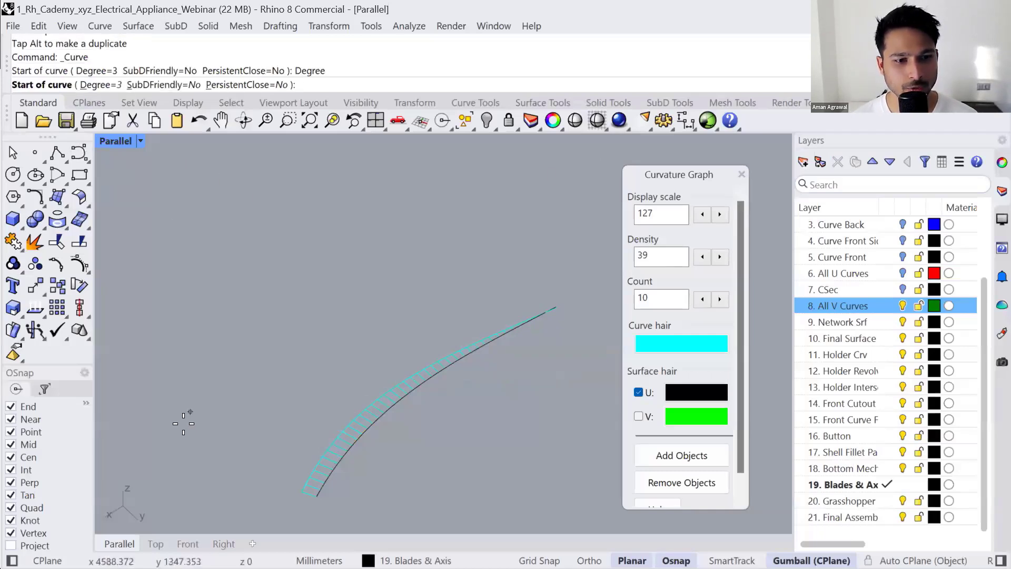
{"action": "left_click", "coordinate": [184, 425]}
{"action": "left_click", "coordinate": [202, 362]}
{"action": "left_click", "coordinate": [241, 311]}
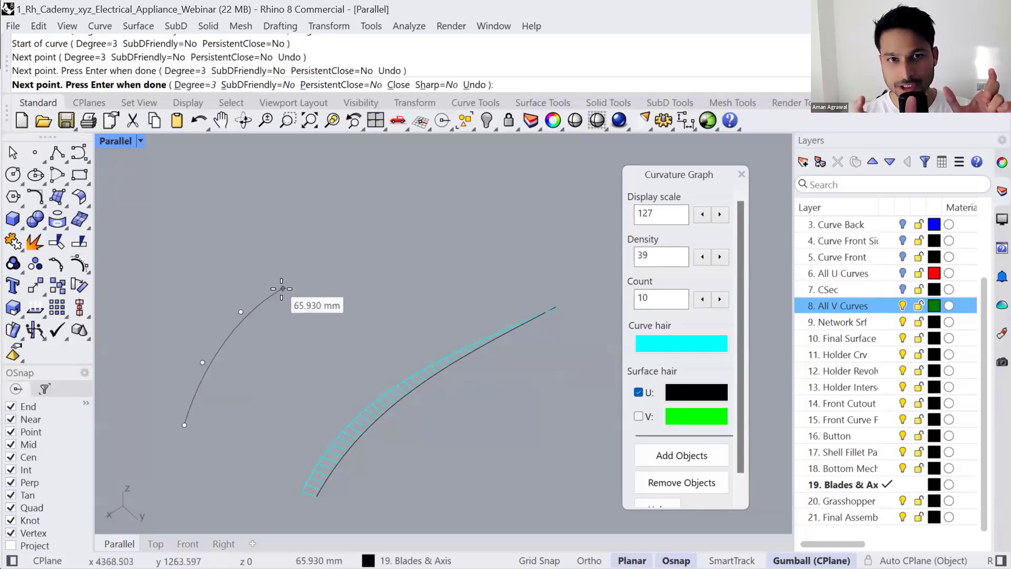
{"action": "left_click", "coordinate": [283, 289]}
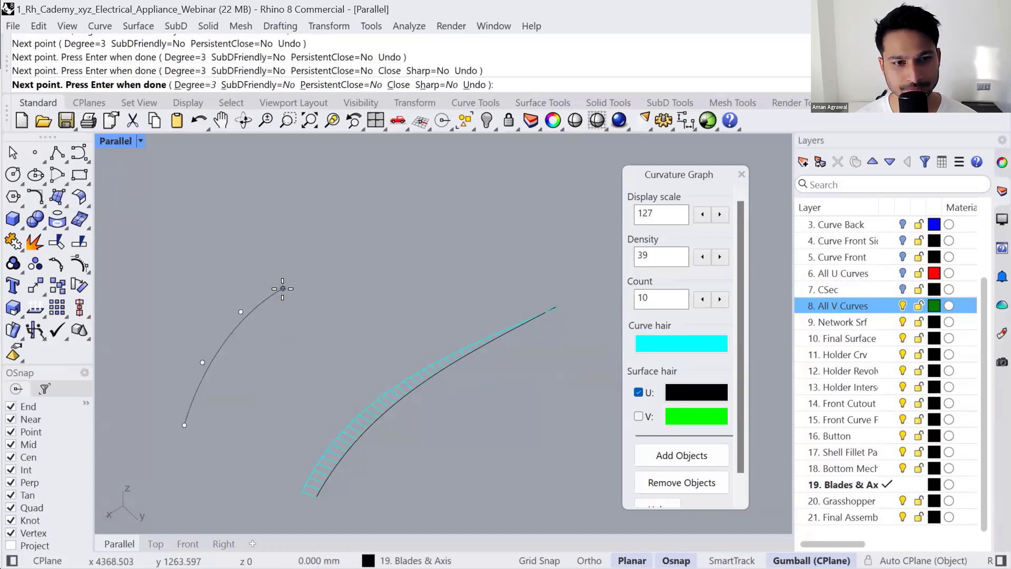
{"action": "left_click", "coordinate": [338, 270]}
{"action": "key", "text": "Return"}
- Add the five-point curve to the curvature graph and inspect the graph around its middle control point
{"action": "left_click", "coordinate": [682, 455]}
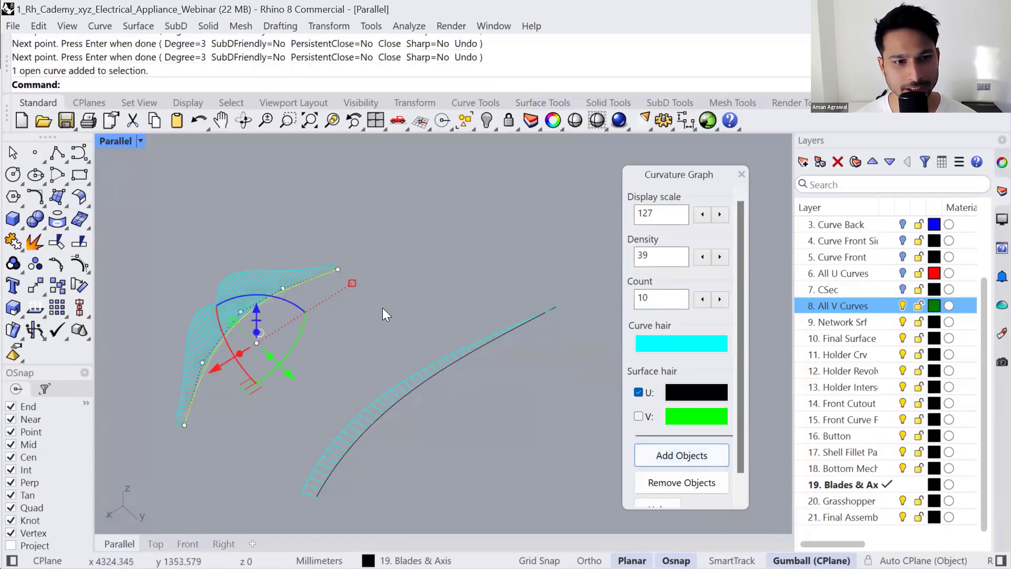
{"action": "left_click_drag", "start_coordinate": [205, 265], "coordinate": [258, 322]}
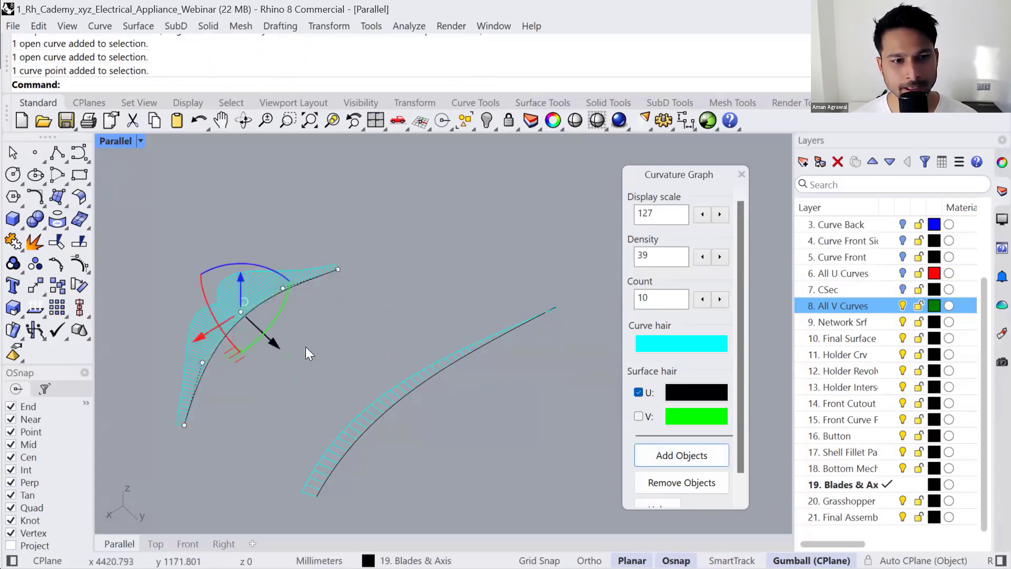
{"action": "left_click", "coordinate": [341, 346]}
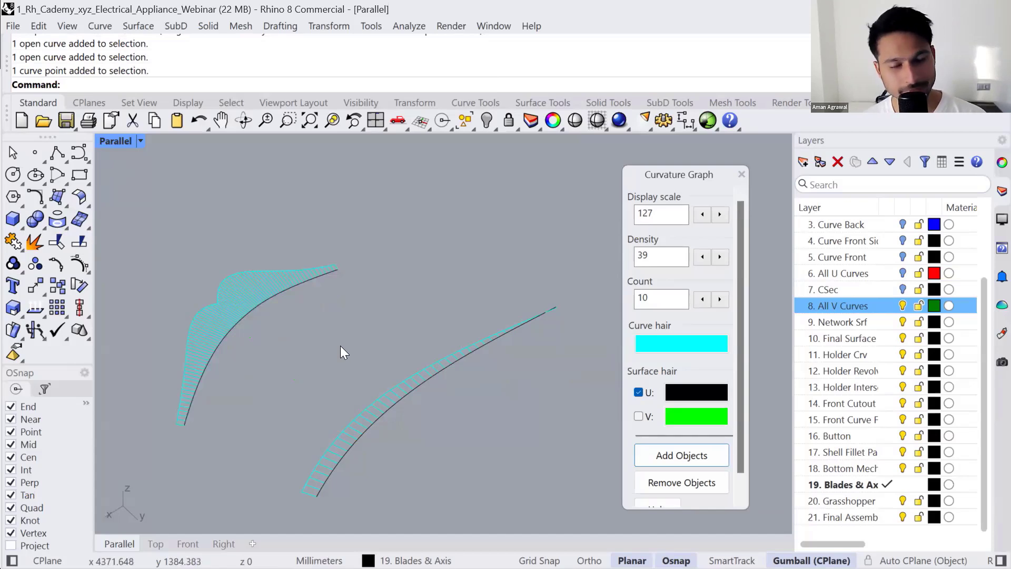
{"action": "left_click", "coordinate": [335, 275]}
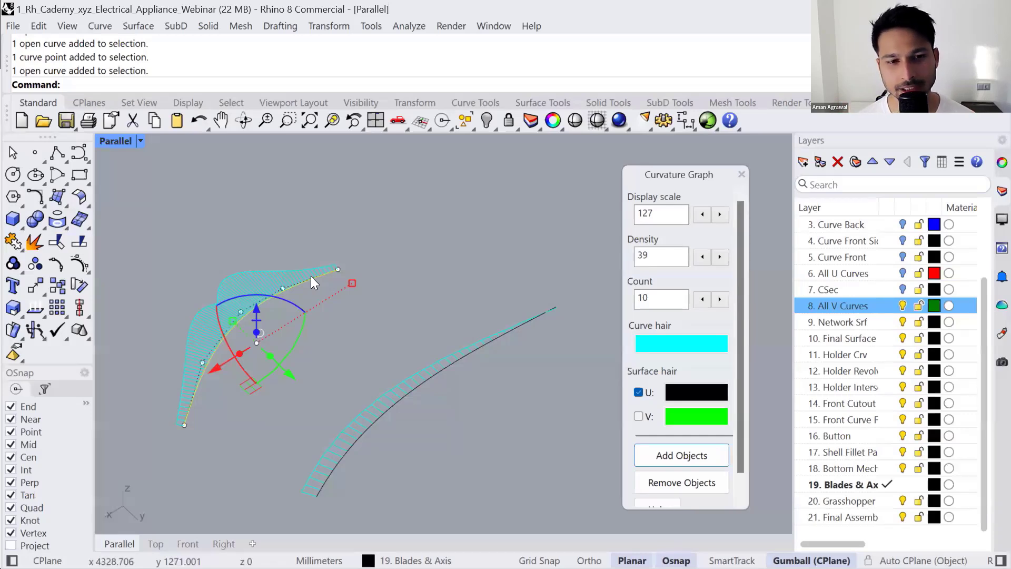
{"action": "left_click", "coordinate": [401, 352]}
- Select the handle polysurfaces of the final assembly blender and zoom the view to them
{"action": "scroll", "coordinate": [416, 383], "scroll_direction": "down", "scroll_amount": 5}
{"action": "scroll", "coordinate": [258, 363], "scroll_direction": "up", "scroll_amount": 12}
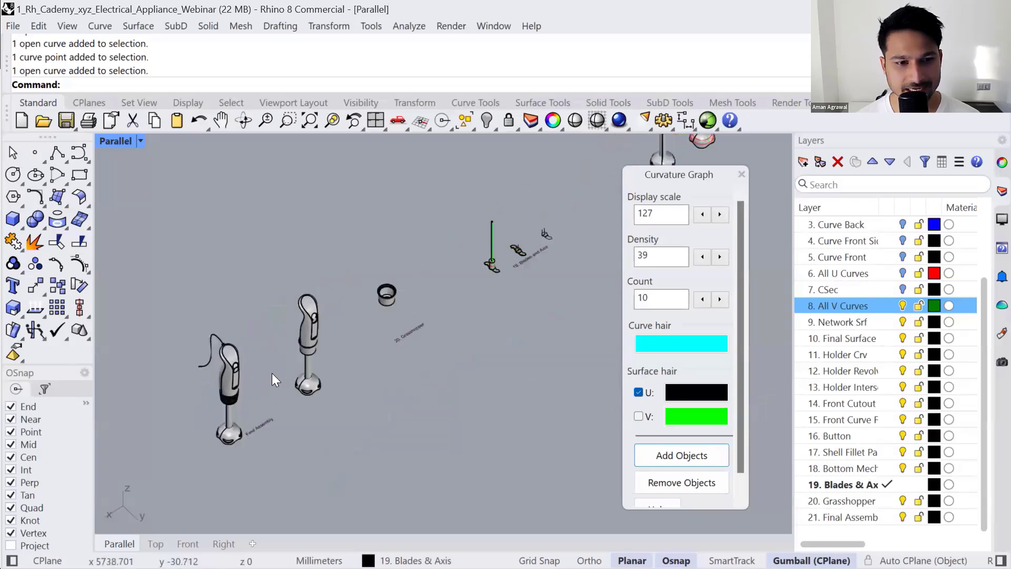
{"action": "left_click", "coordinate": [331, 319]}
{"action": "left_click", "coordinate": [261, 405]}
{"action": "left_click", "coordinate": [194, 387]}
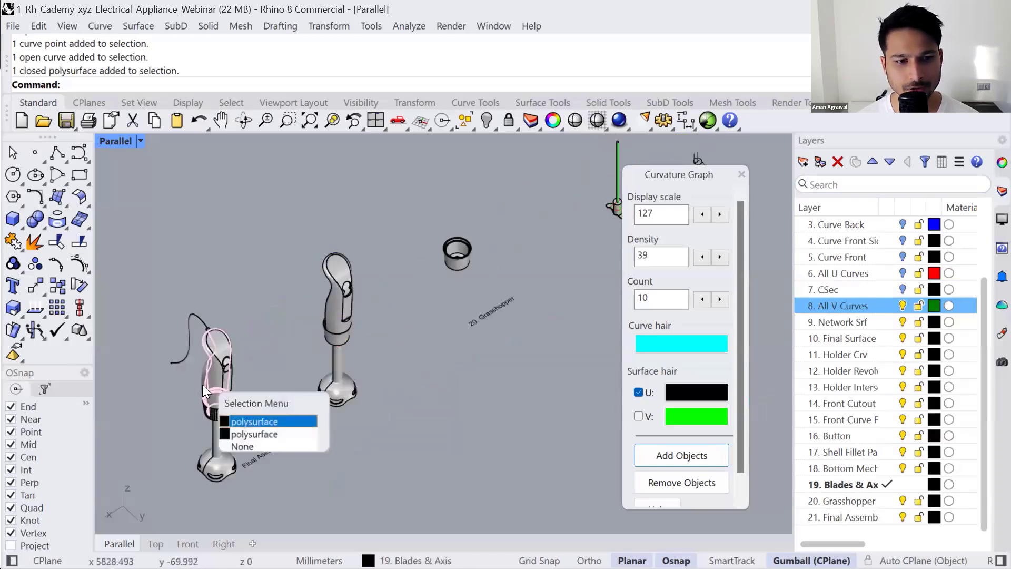
{"action": "left_click_drag", "start_coordinate": [274, 324], "coordinate": [230, 340]}
{"action": "type", "text": "zs"}
{"action": "key", "text": "Return"}
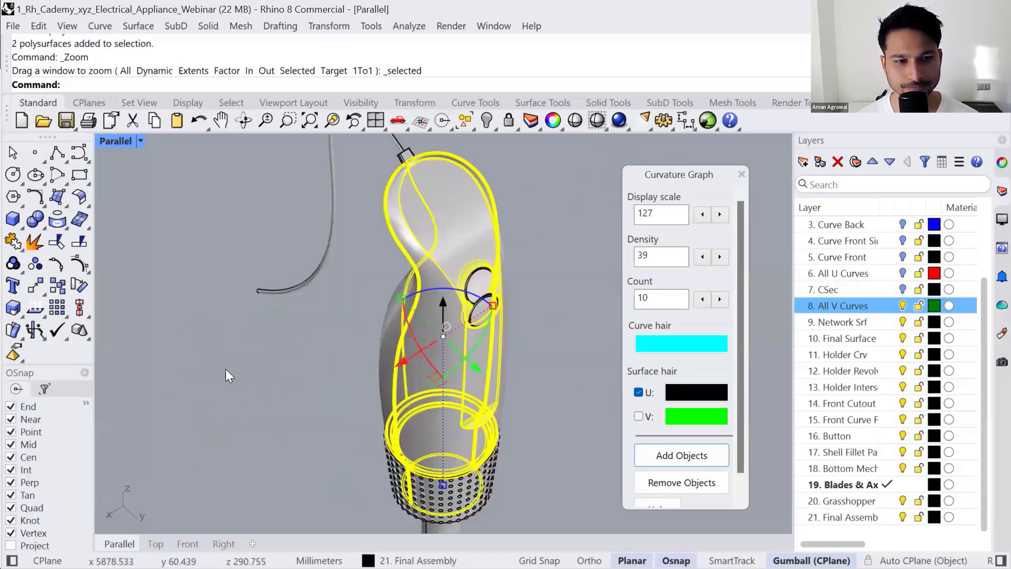
- Run an environment map analysis (EMap) on the blender handle surface and examine its reflections
{"action": "left_click", "coordinate": [279, 379]}
{"action": "type", "text": "EMap"}
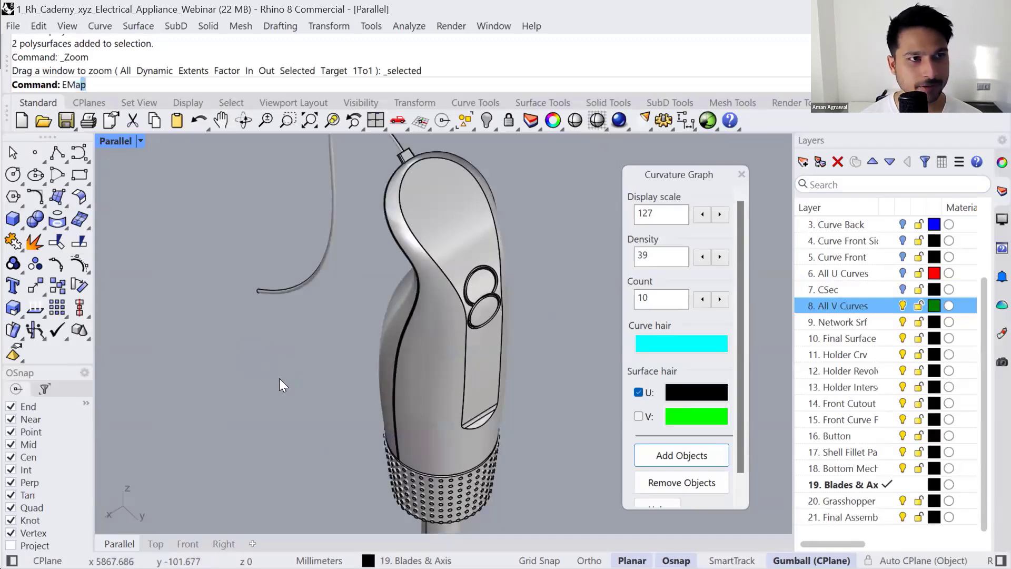
{"action": "left_click", "coordinate": [75, 99]}
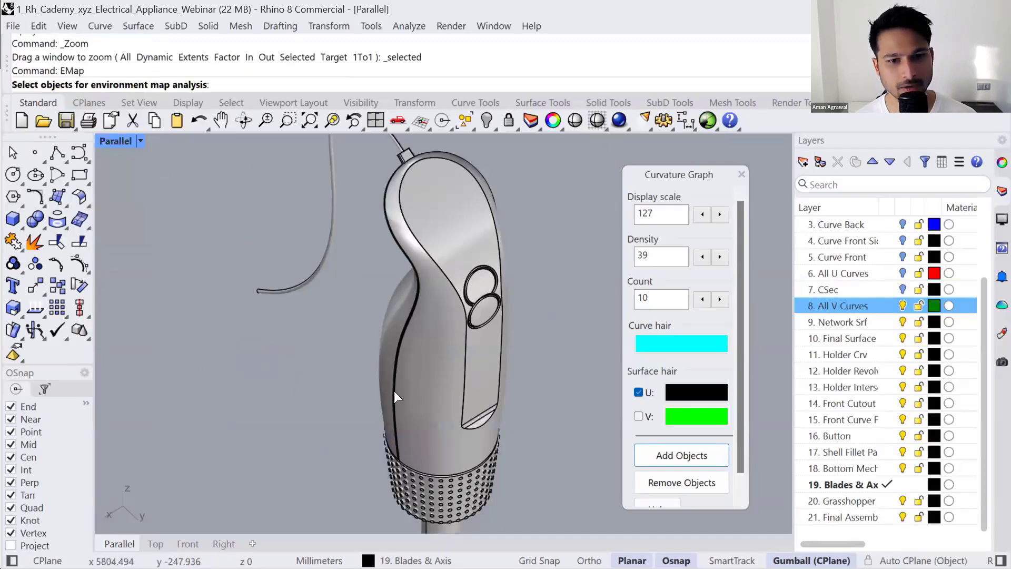
{"action": "left_click", "coordinate": [394, 391]}
{"action": "key", "text": "Return"}
{"action": "right_click_drag", "start_coordinate": [528, 408], "coordinate": [387, 448]}
- Return to the five-point curve, zoom to it and view its curvature graph up close
{"action": "left_click", "coordinate": [376, 446]}
{"action": "type", "text": "zs"}
{"action": "key", "text": "Return"}
{"action": "right_click_drag", "start_coordinate": [277, 235], "coordinate": [326, 316], "text": "shift"}
{"action": "left_click", "coordinate": [343, 330]}
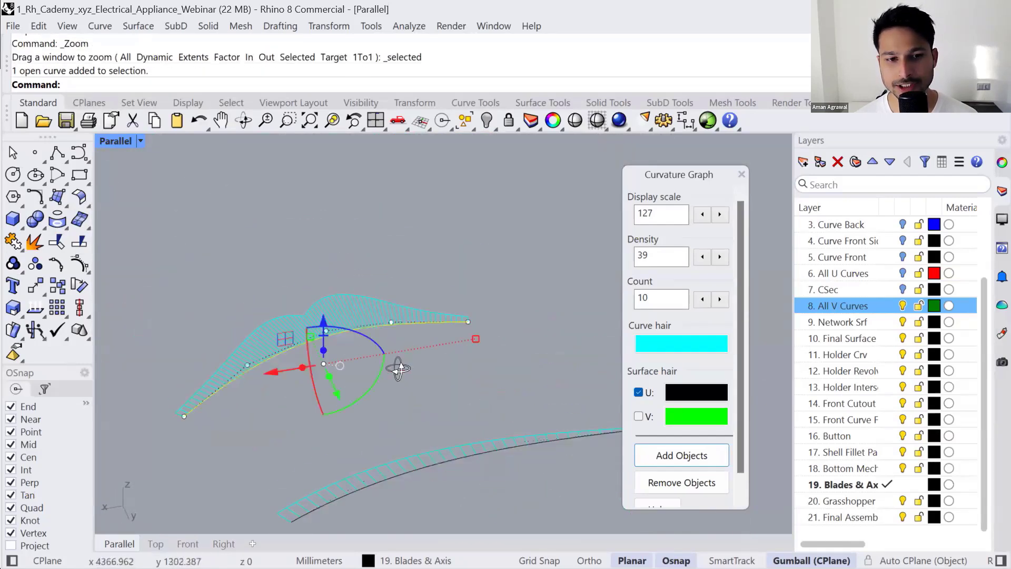
{"action": "right_click_drag", "start_coordinate": [397, 368], "coordinate": [399, 363]}
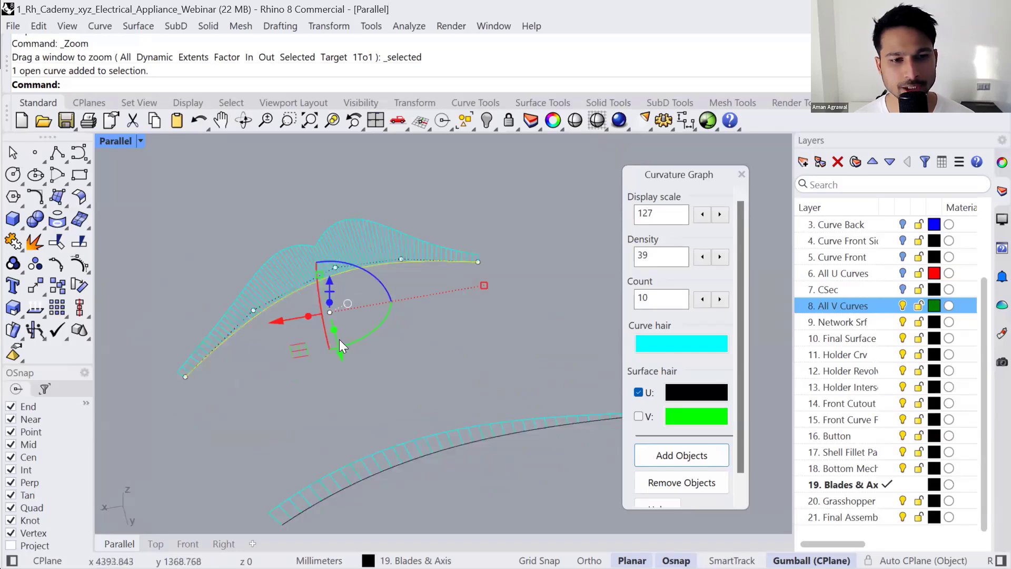
{"action": "right_click_drag", "start_coordinate": [339, 339], "coordinate": [481, 374]}
- Deselect the five-point curve and examine the dip in the middle of its curvature graph
{"action": "key", "text": "Caps_Lock"}
{"action": "key", "text": "Caps_Lock"}
{"action": "left_click", "coordinate": [441, 308]}
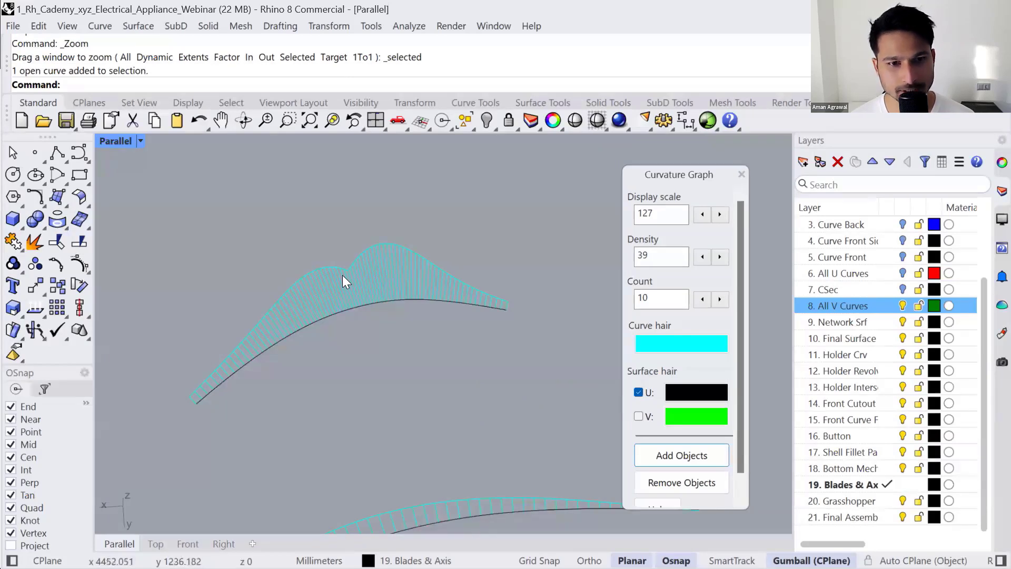
{"action": "key", "text": "ctrl"}
{"action": "key", "text": "ctrl"}
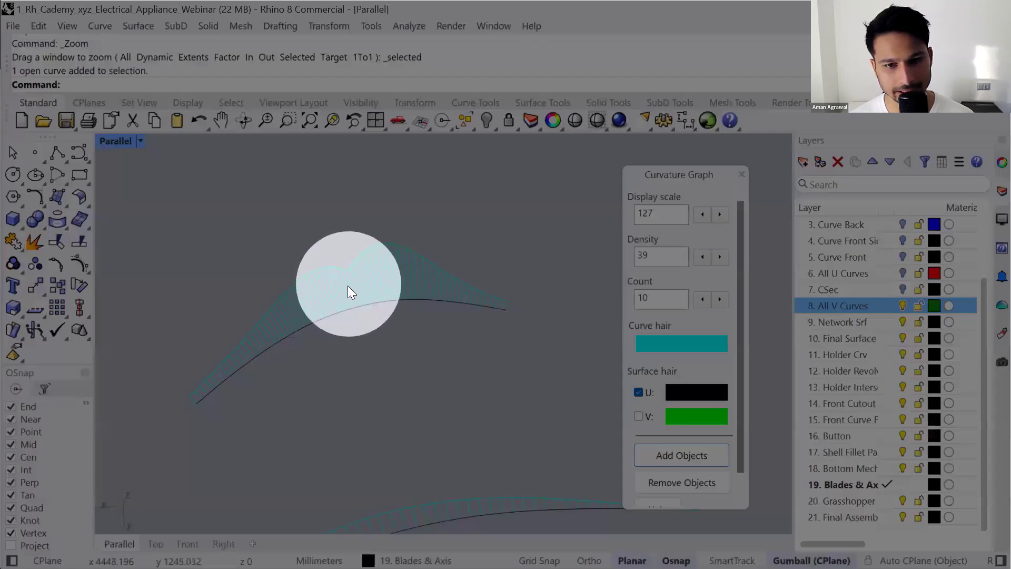
{"action": "left_click", "coordinate": [428, 379]}
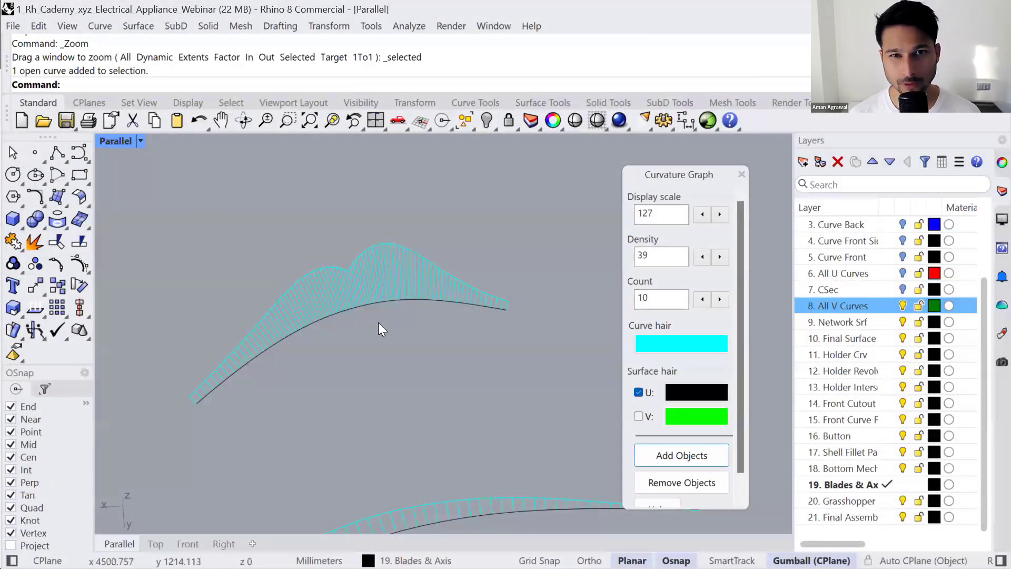
- Draw a third degree-3 control-point curve with seven control points beside the two existing curves
{"action": "left_click", "coordinate": [80, 153]}
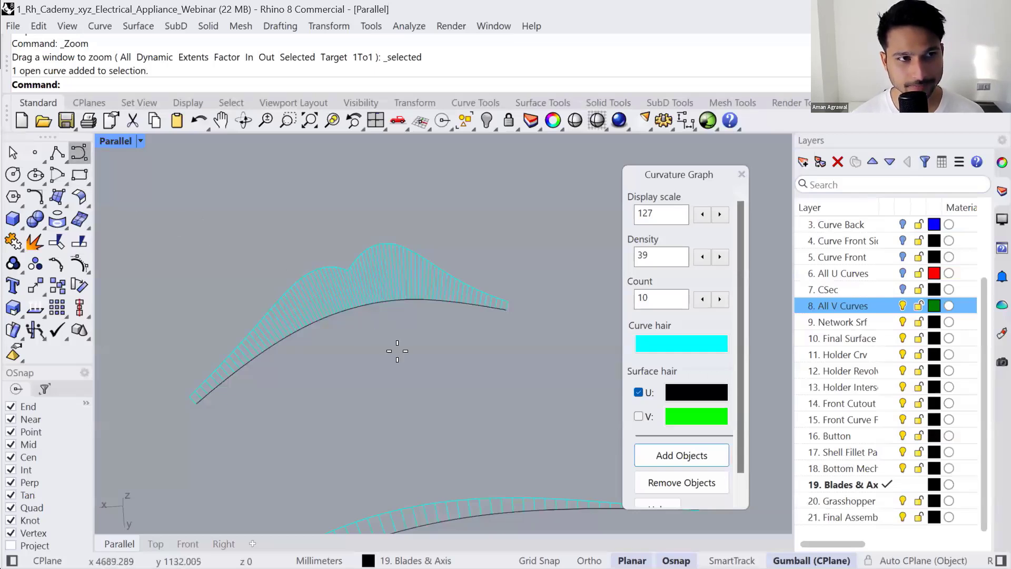
{"action": "scroll", "coordinate": [421, 360], "scroll_direction": "down", "scroll_amount": 10}
{"action": "right_click_drag", "start_coordinate": [259, 413], "coordinate": [415, 372]}
{"action": "left_click", "coordinate": [278, 404]}
{"action": "left_click", "coordinate": [295, 374]}
{"action": "left_click", "coordinate": [334, 343]}
{"action": "left_click", "coordinate": [356, 325]}
{"action": "left_click", "coordinate": [388, 300]}
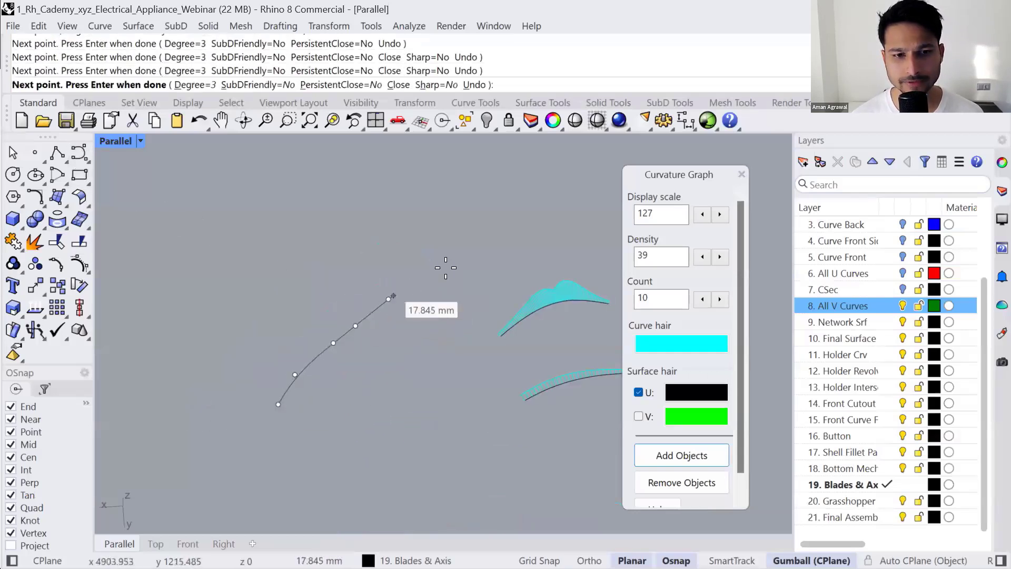
{"action": "left_click", "coordinate": [437, 269]}
{"action": "left_click", "coordinate": [475, 270]}
{"action": "key", "text": "Return"}
- Add the seven-point curve to the curvature graph and deselect the curve
{"action": "left_click", "coordinate": [682, 455]}
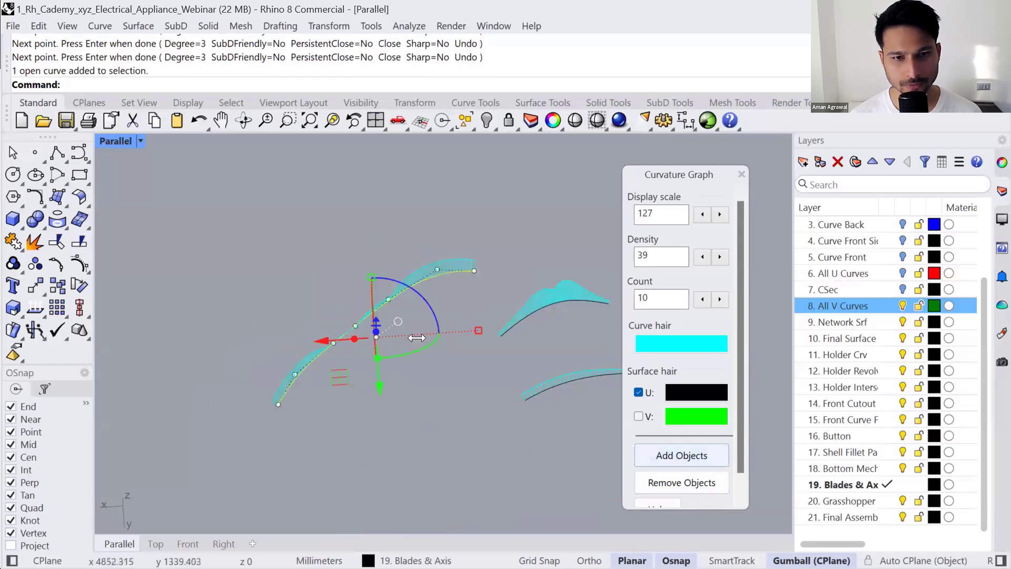
{"action": "scroll", "coordinate": [406, 379], "scroll_direction": "up", "scroll_amount": 3}
{"action": "left_click", "coordinate": [357, 353]}
{"action": "left_click", "coordinate": [494, 403]}
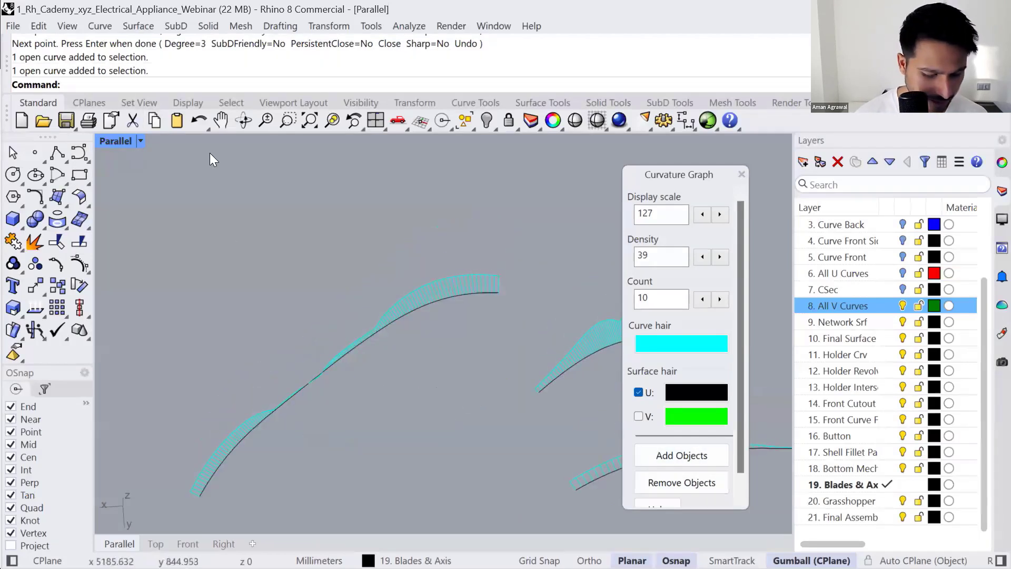
- Fair the seven-point curve once with tolerance 1.0 and PreserveEnds set to Position
{"action": "type", "text": "Fair"}
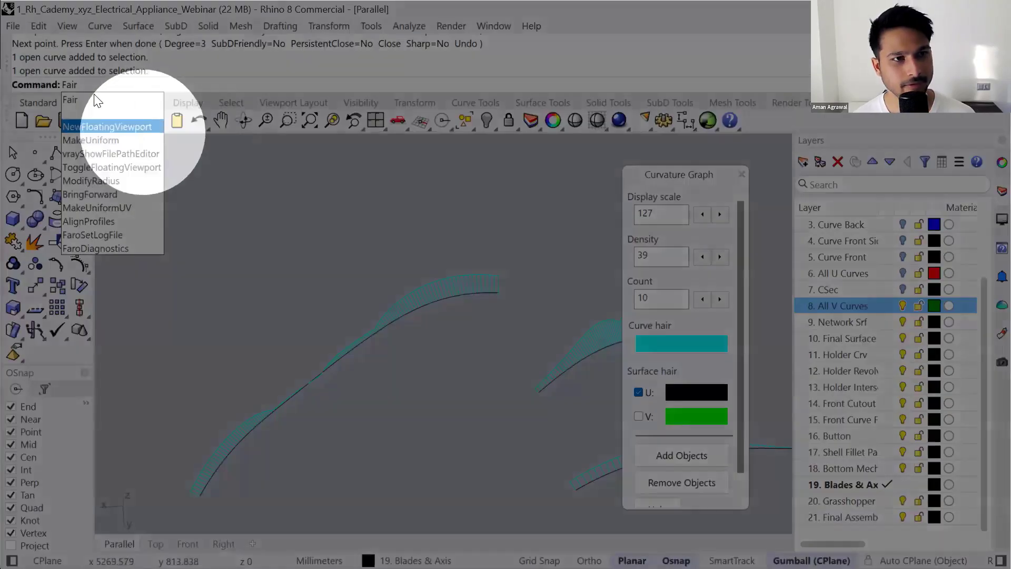
{"action": "left_click", "coordinate": [86, 102]}
{"action": "left_click", "coordinate": [321, 375]}
{"action": "right_click", "coordinate": [389, 397]}
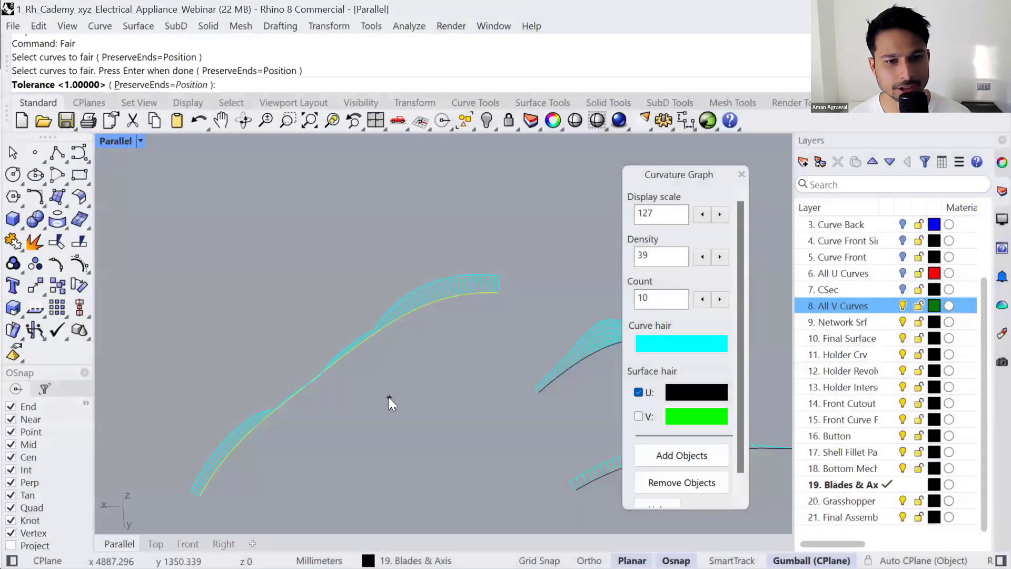
{"action": "right_click", "coordinate": [388, 397]}
{"action": "right_click", "coordinate": [389, 397]}
{"action": "key", "text": "Escape"}
- Turn on the control points of the faired seven-point curve and keep it selected
{"action": "left_click", "coordinate": [328, 362]}
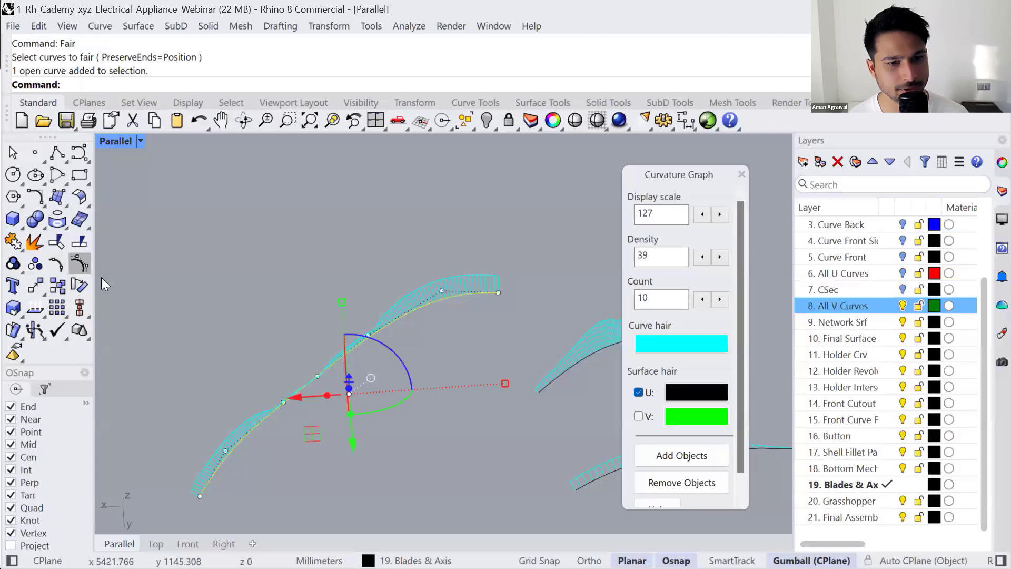
{"action": "left_click", "coordinate": [80, 264]}
{"action": "left_click", "coordinate": [351, 344]}
{"action": "left_click", "coordinate": [386, 397]}
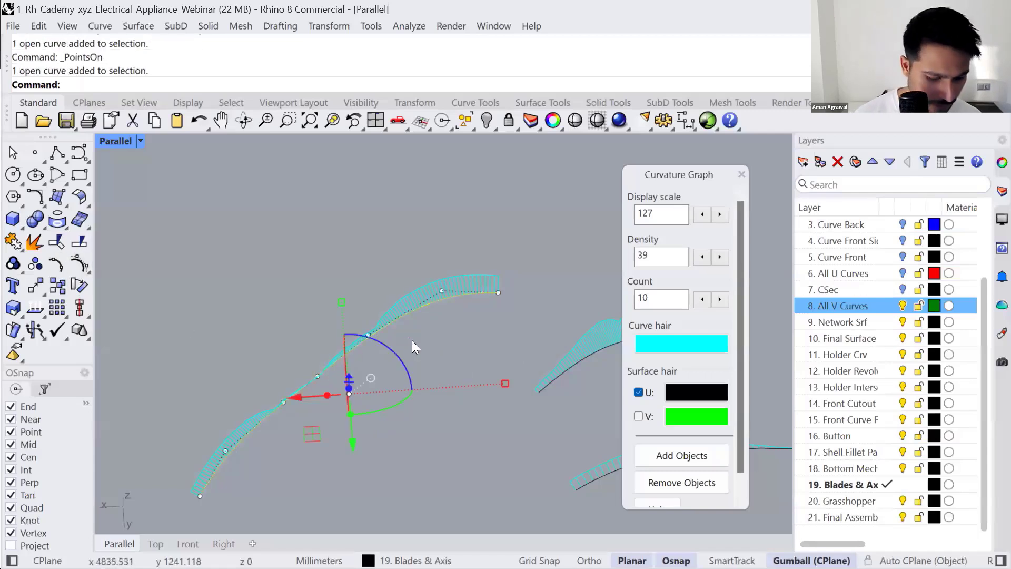
- Repeat Fair several times on the selected curve with tolerance 1.0 to smooth its curvature graph further
{"action": "right_click", "coordinate": [412, 341]}
{"action": "right_click", "coordinate": [412, 340]}
{"action": "right_click", "coordinate": [412, 340]}
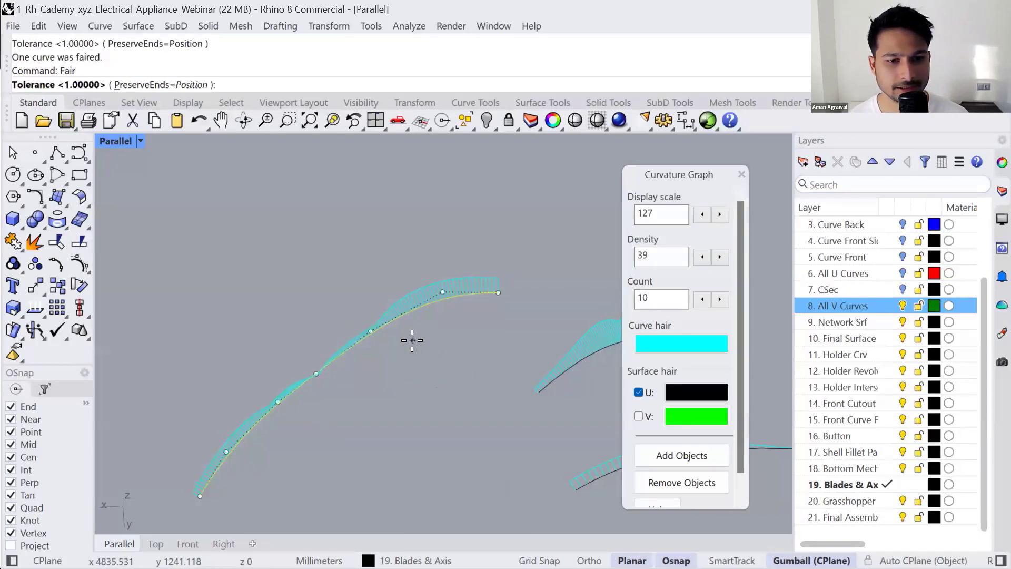
{"action": "right_click", "coordinate": [412, 340]}
{"action": "right_click", "coordinate": [412, 340]}
{"action": "right_click", "coordinate": [412, 341]}
{"action": "right_click", "coordinate": [412, 341]}
{"action": "right_click", "coordinate": [412, 340]}
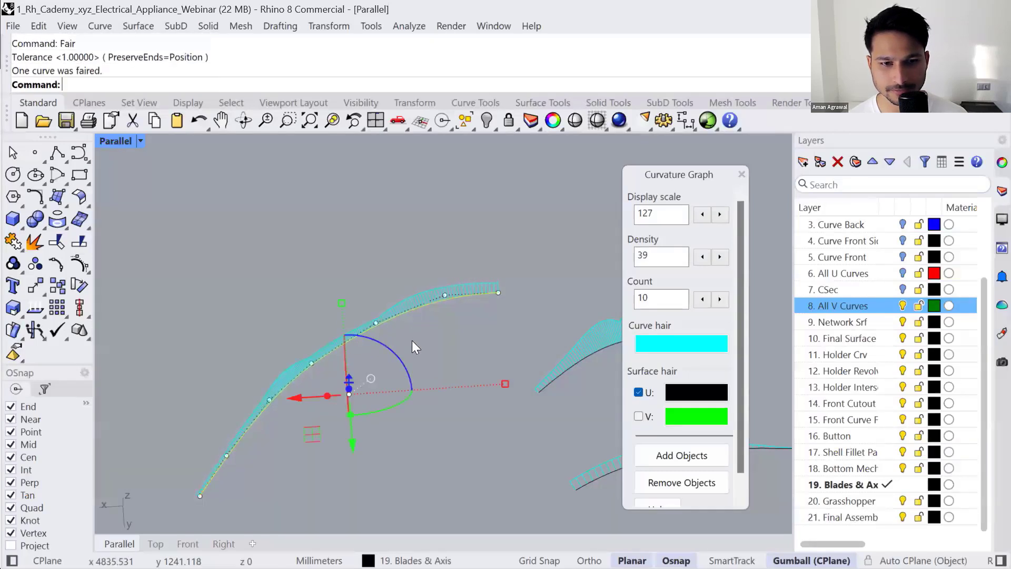
{"action": "right_click", "coordinate": [411, 341]}
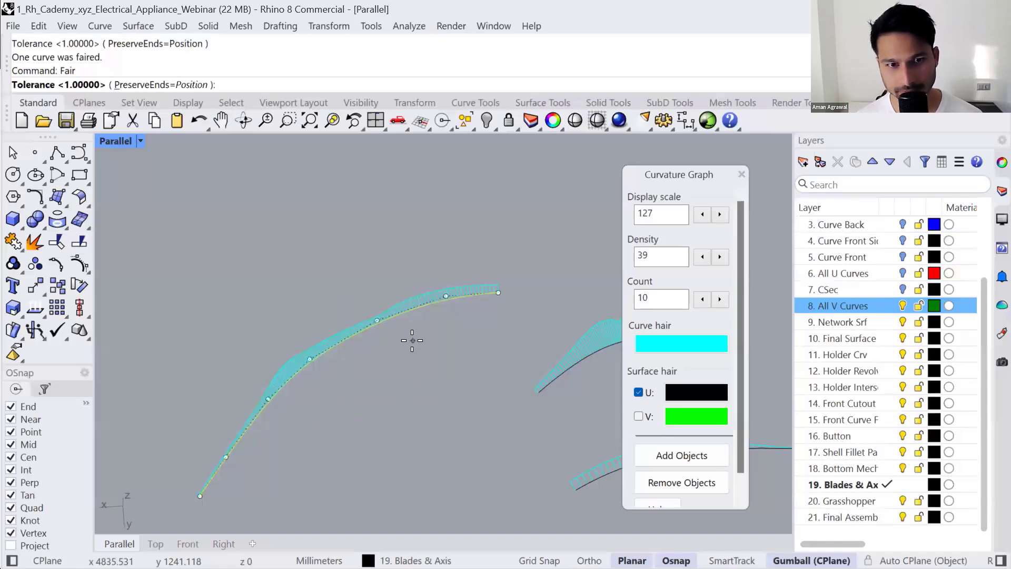
{"action": "right_click", "coordinate": [412, 340]}
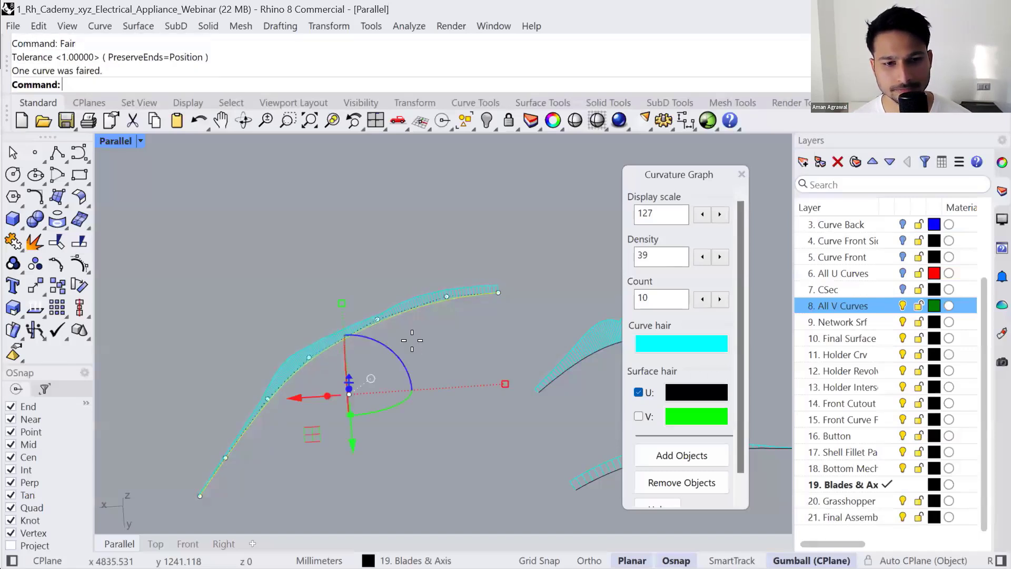
{"action": "right_click", "coordinate": [412, 341]}
{"action": "right_click", "coordinate": [412, 341]}
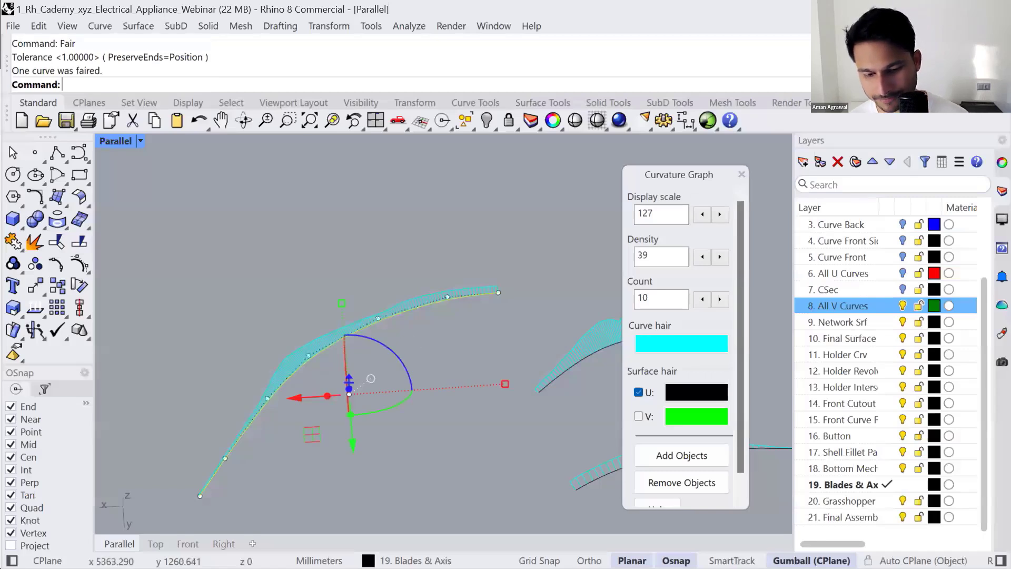
- Deselect the curve, return to the blender models, and select and zoom to the button curves and surfaces
{"action": "key", "text": "alt+Tab"}
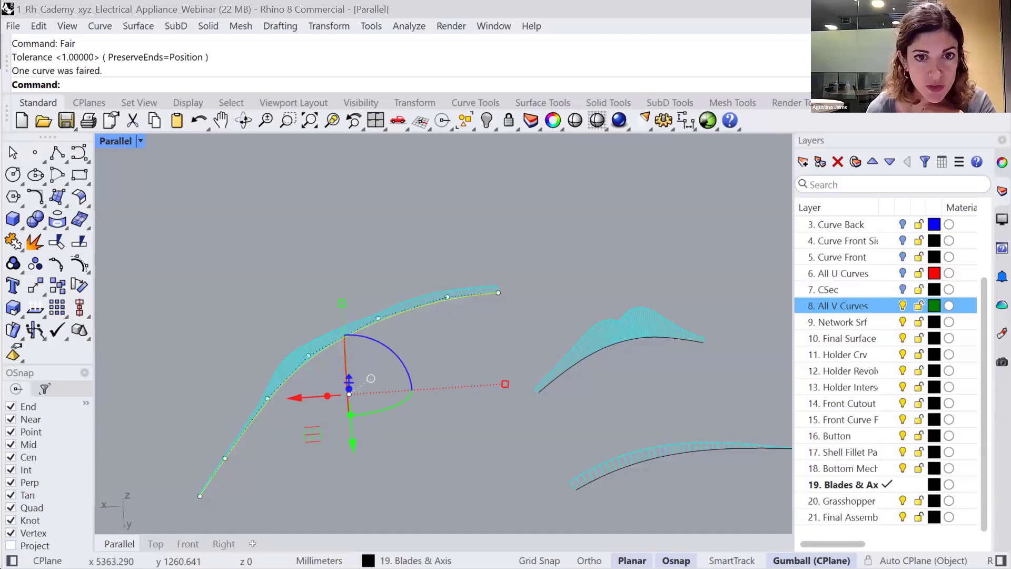
{"action": "left_click", "coordinate": [494, 343]}
{"action": "scroll", "coordinate": [367, 356], "scroll_direction": "down", "scroll_amount": 20}
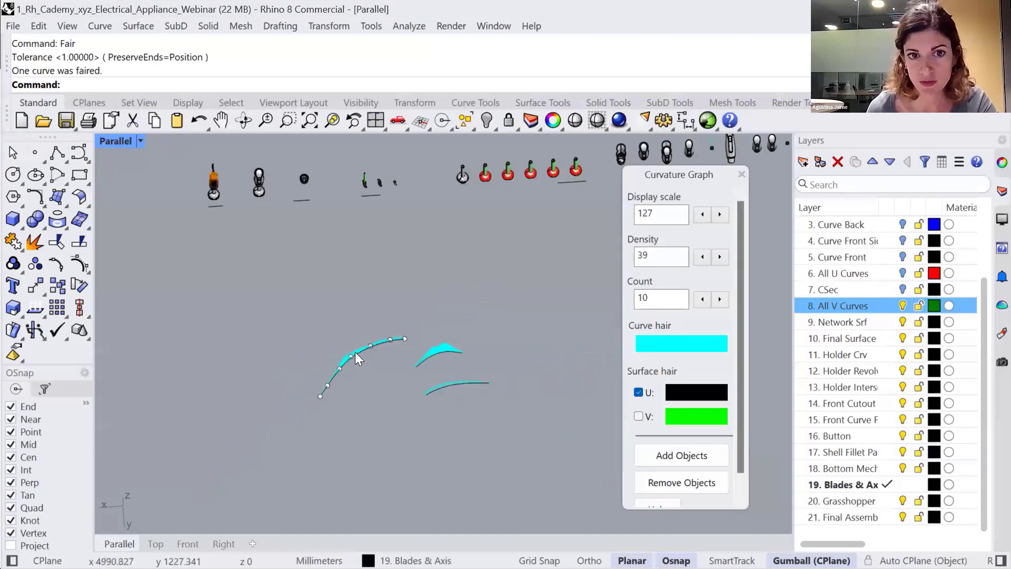
{"action": "scroll", "coordinate": [301, 304], "scroll_direction": "up", "scroll_amount": 11}
{"action": "scroll", "coordinate": [374, 255], "scroll_direction": "up", "scroll_amount": 8}
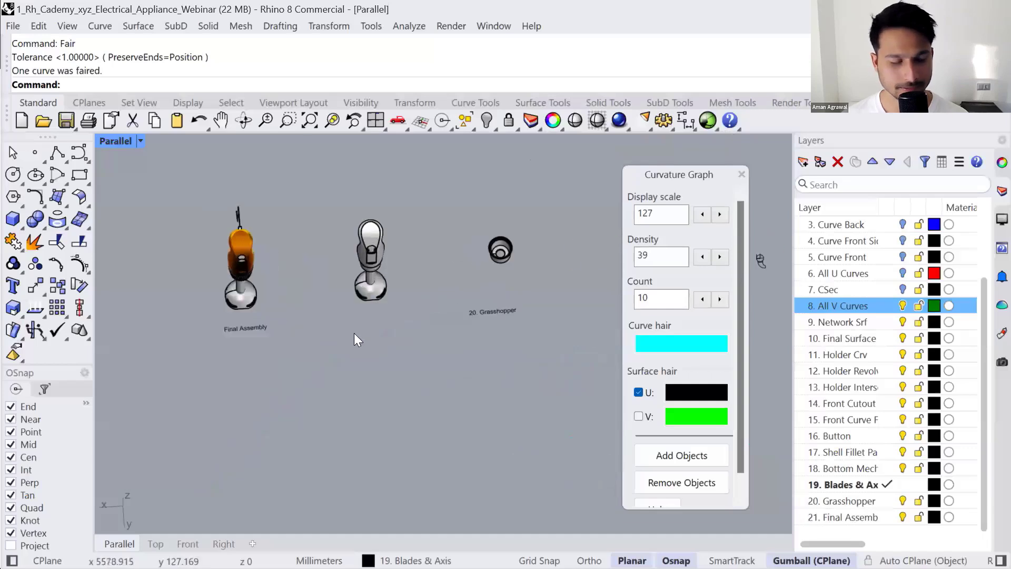
{"action": "right_click_drag", "start_coordinate": [463, 266], "coordinate": [153, 354], "text": "shift"}
{"action": "right_click_drag", "start_coordinate": [373, 356], "coordinate": [456, 338]}
{"action": "scroll", "coordinate": [459, 336], "scroll_direction": "up", "scroll_amount": 10}
{"action": "left_click_drag", "start_coordinate": [460, 333], "coordinate": [439, 274]}
{"action": "type", "text": "zs"}
{"action": "key", "text": "Return"}
- Examine the button pieces beside the handle and view the double-oval button shape up close
{"action": "left_click", "coordinate": [312, 328]}
{"action": "scroll", "coordinate": [450, 371], "scroll_direction": "down", "scroll_amount": 8}
{"action": "right_click_drag", "start_coordinate": [451, 371], "coordinate": [450, 349]}
{"action": "scroll", "coordinate": [437, 356], "scroll_direction": "down", "scroll_amount": 5}
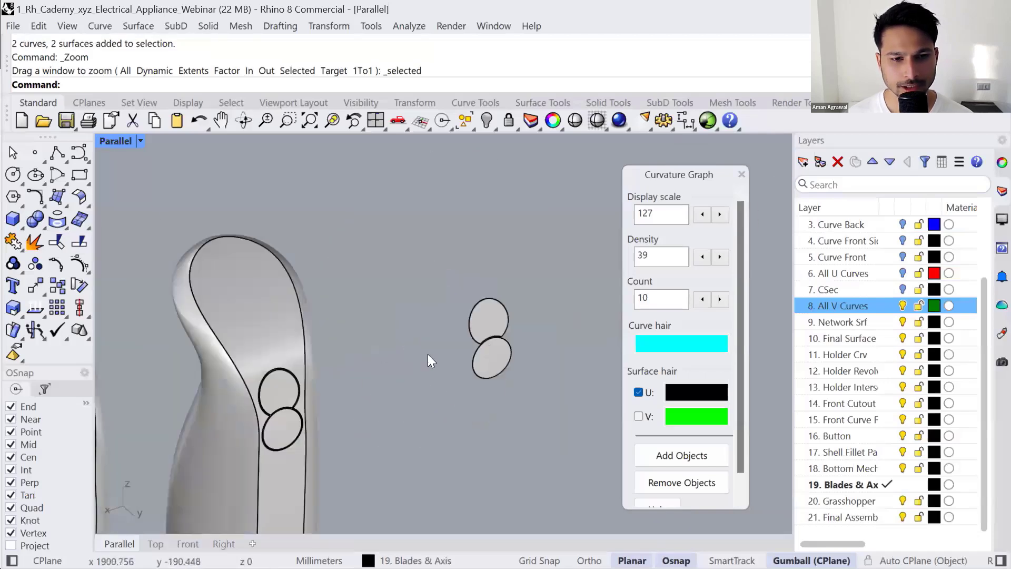
{"action": "left_click", "coordinate": [497, 326]}
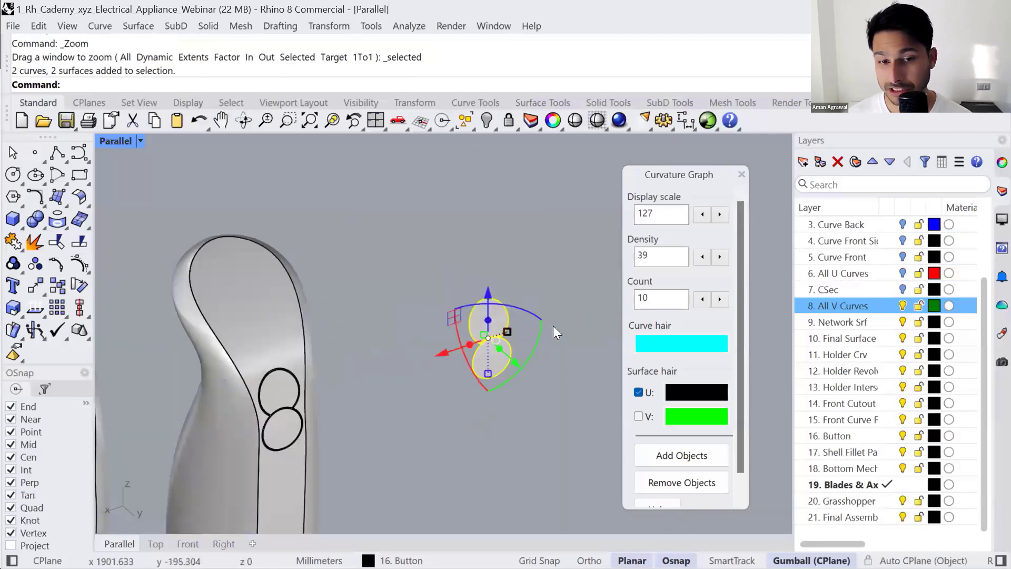
{"action": "left_click", "coordinate": [346, 413]}
{"action": "scroll", "coordinate": [353, 409], "scroll_direction": "down", "scroll_amount": 6}
{"action": "right_click_drag", "start_coordinate": [369, 395], "coordinate": [260, 404], "text": "shift"}
{"action": "scroll", "coordinate": [336, 360], "scroll_direction": "up", "scroll_amount": 20}
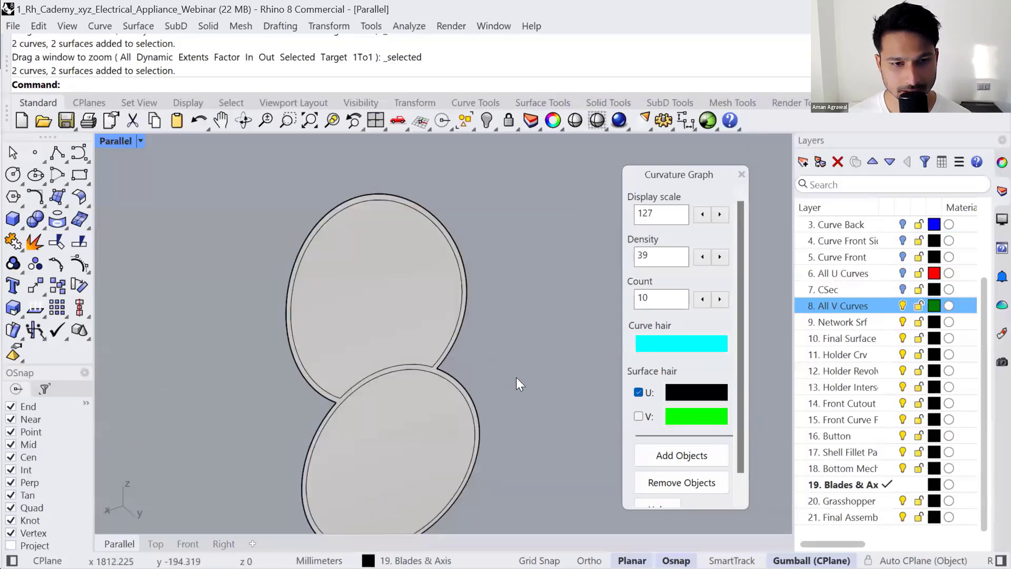
- Delete the two closed inner outline curves lying on the upper and lower button ovals
{"action": "left_click", "coordinate": [457, 383]}
{"action": "left_click", "coordinate": [500, 363]}
{"action": "left_click", "coordinate": [432, 365]}
{"action": "left_click", "coordinate": [432, 364]}
{"action": "key", "text": "Delete"}
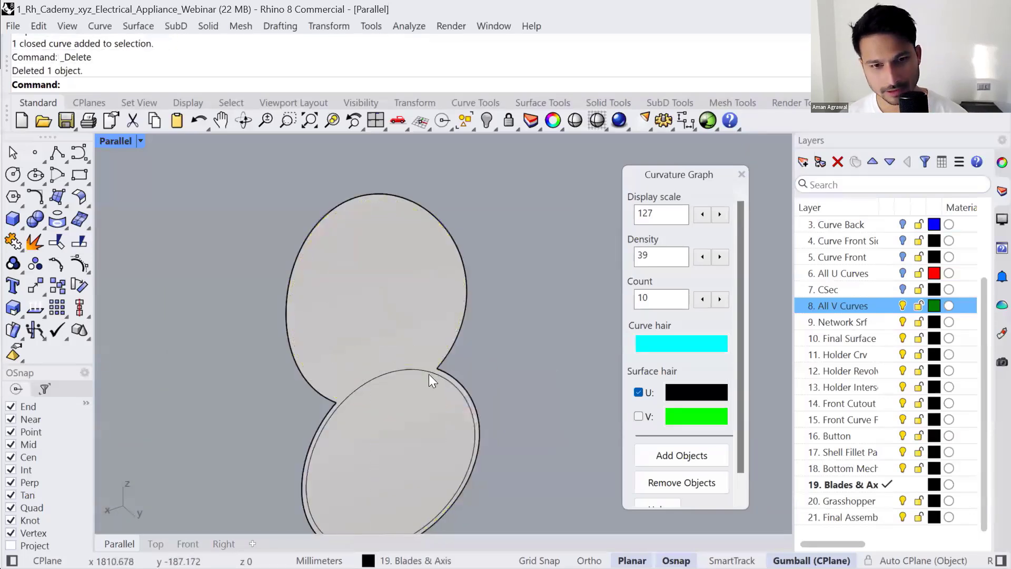
{"action": "left_click", "coordinate": [430, 374]}
{"action": "key", "text": "Delete"}
- Try to extrude the double-oval button surface with the gumball
{"action": "left_click", "coordinate": [373, 374]}
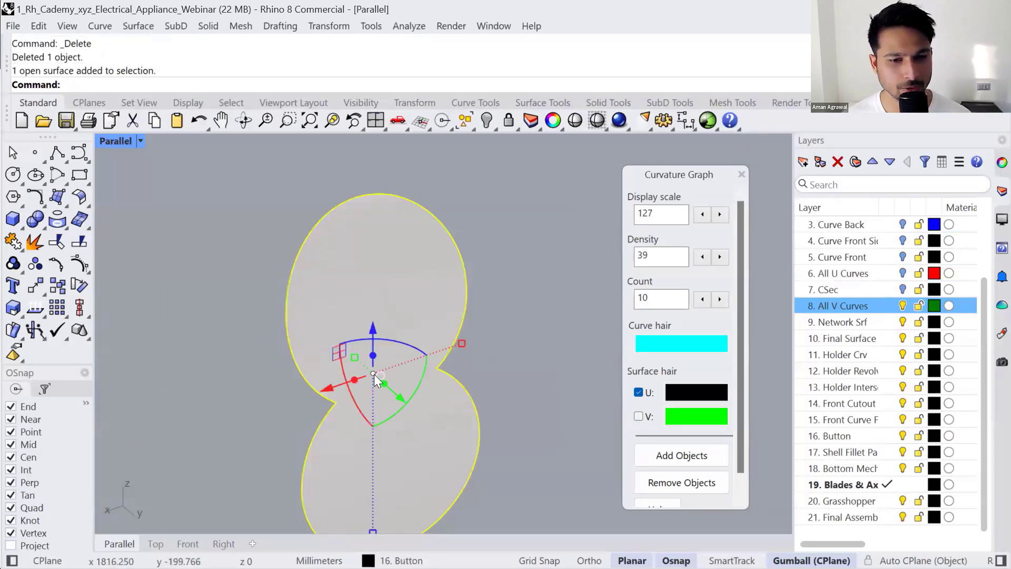
{"action": "left_click_drag", "start_coordinate": [384, 391], "coordinate": [317, 410]}
{"action": "key", "text": "ctrl+z"}
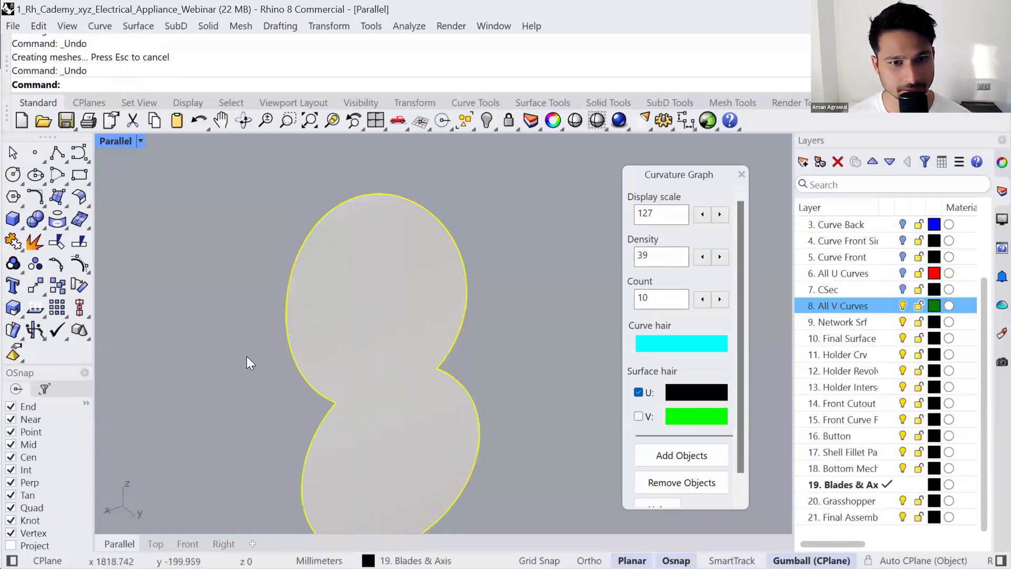
- Select the button surface and keep the Solid Creation and extrusion tool sets open over the viewport
{"action": "left_click", "coordinate": [308, 340]}
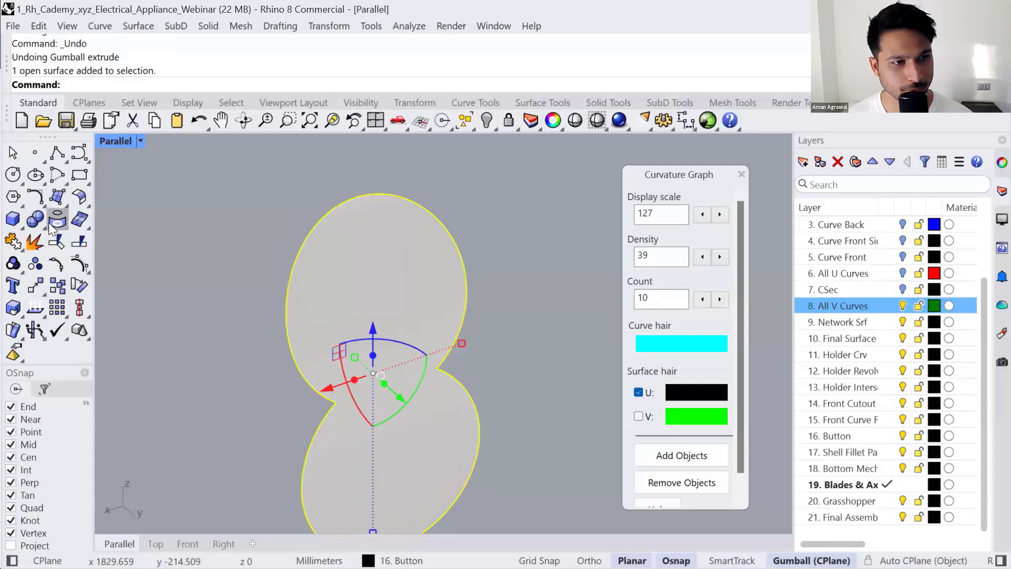
{"action": "left_click", "coordinate": [16, 221]}
{"action": "left_click_drag", "start_coordinate": [174, 197], "coordinate": [263, 182]}
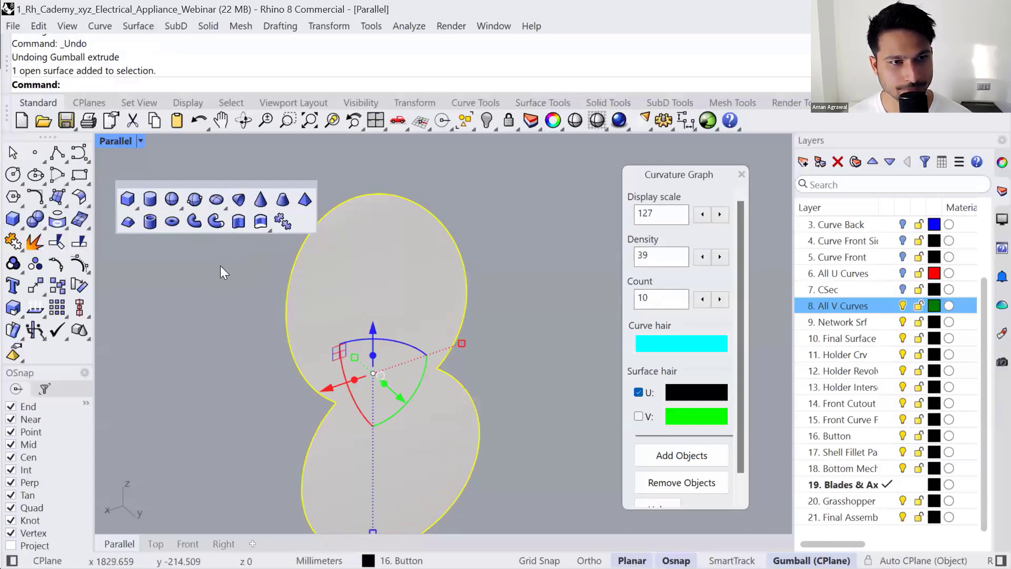
{"action": "left_click", "coordinate": [272, 240]}
{"action": "left_click_drag", "start_coordinate": [290, 244], "coordinate": [198, 295]}
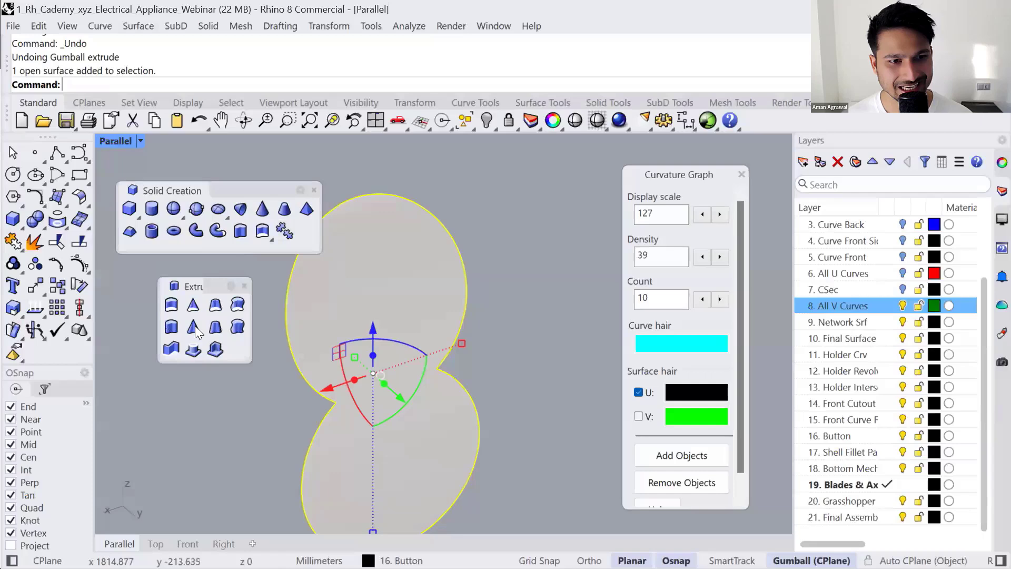
- Start a tapered solid extrusion of the double-oval button surface with the default direction points and inspect its preview from the Top view
{"action": "left_click", "coordinate": [216, 306]}
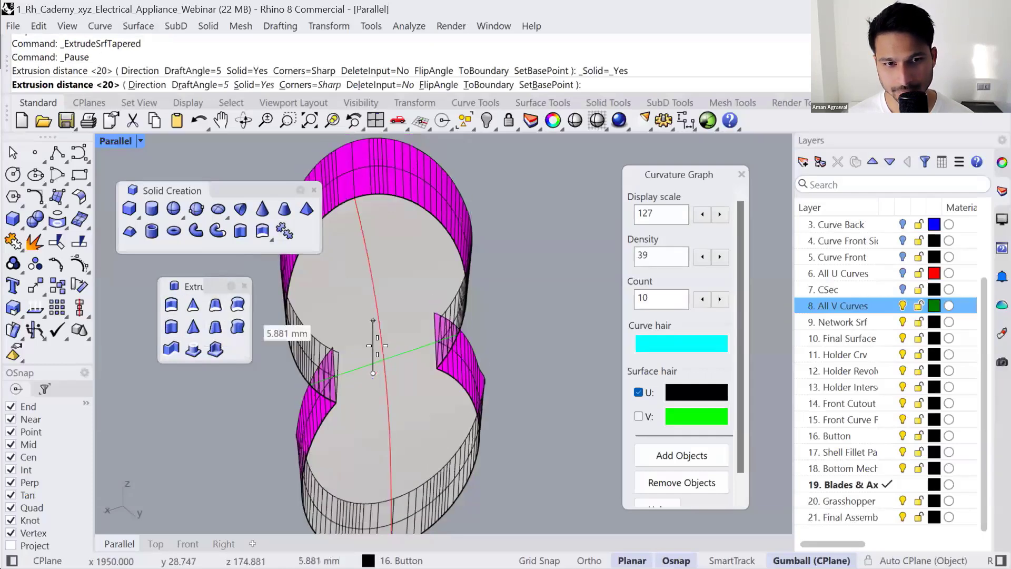
{"action": "left_click", "coordinate": [143, 84]}
{"action": "key", "text": "Return"}
{"action": "key", "text": "Return"}
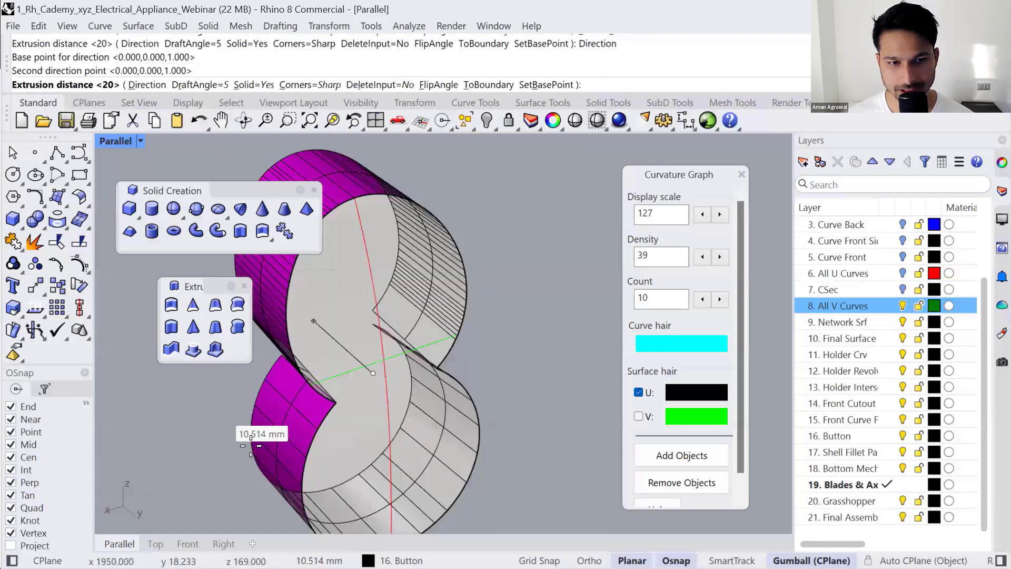
{"action": "right_click_drag", "start_coordinate": [226, 417], "coordinate": [375, 314]}
{"action": "left_click", "coordinate": [156, 544]}
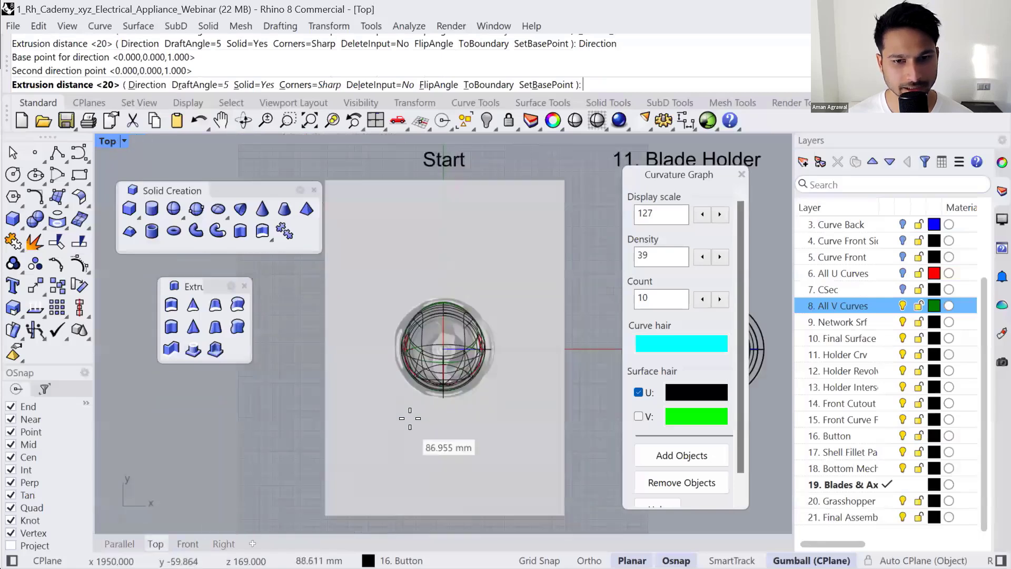
{"action": "scroll", "coordinate": [411, 416], "scroll_direction": "down", "scroll_amount": 15}
{"action": "right_click_drag", "start_coordinate": [564, 414], "coordinate": [664, 482]}
{"action": "scroll", "coordinate": [335, 417], "scroll_direction": "up", "scroll_amount": 10}
{"action": "scroll", "coordinate": [274, 407], "scroll_direction": "up", "scroll_amount": 12}
{"action": "scroll", "coordinate": [232, 424], "scroll_direction": "up", "scroll_amount": 12}
{"action": "right_click_drag", "start_coordinate": [231, 421], "coordinate": [505, 537]}
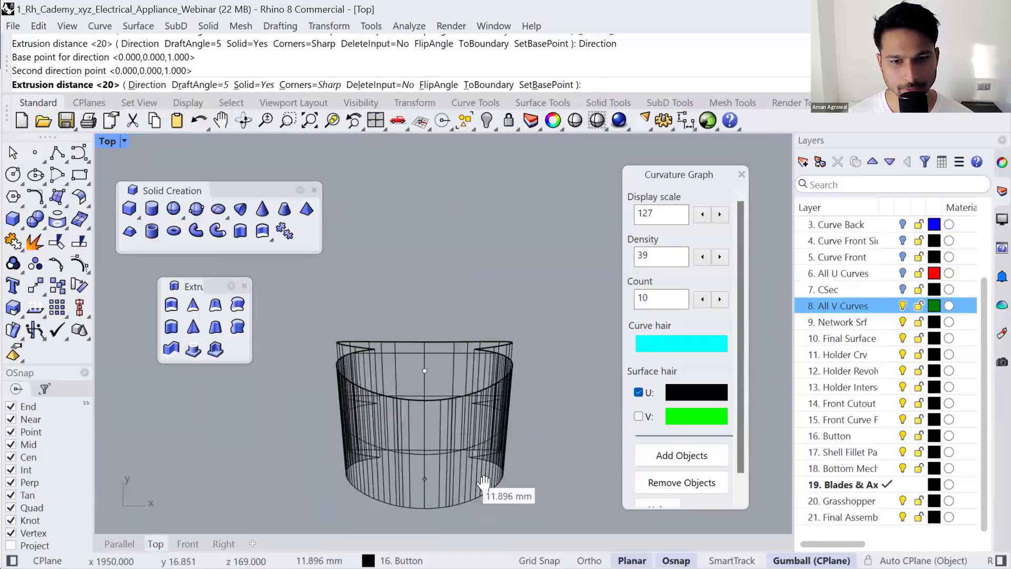
- Set the draft angle to 10, change it to -10, and extrude the button surface about 6.38 mm
{"action": "left_click", "coordinate": [210, 86]}
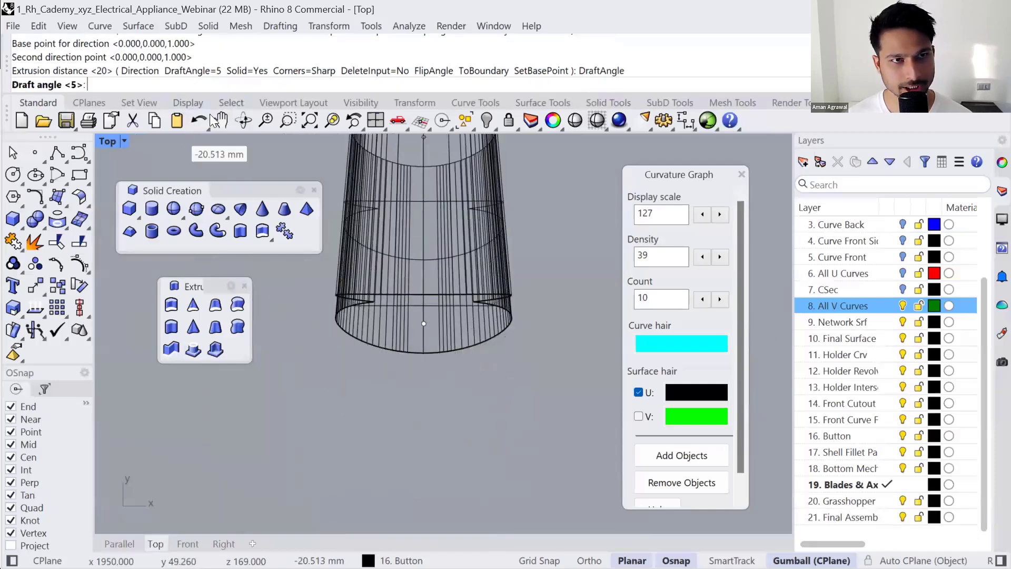
{"action": "type", "text": "10"}
{"action": "key", "text": "Return"}
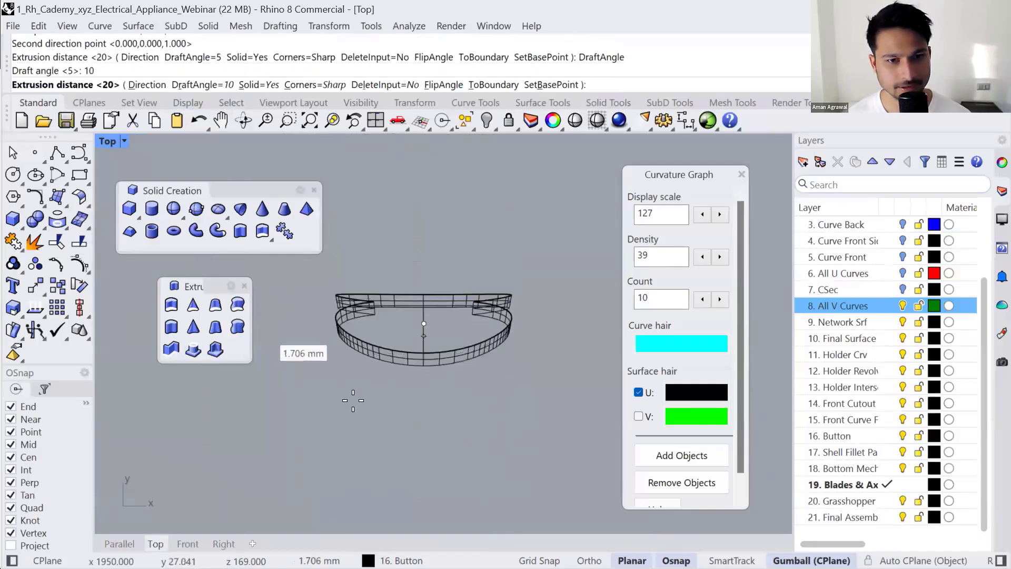
{"action": "left_click", "coordinate": [209, 85]}
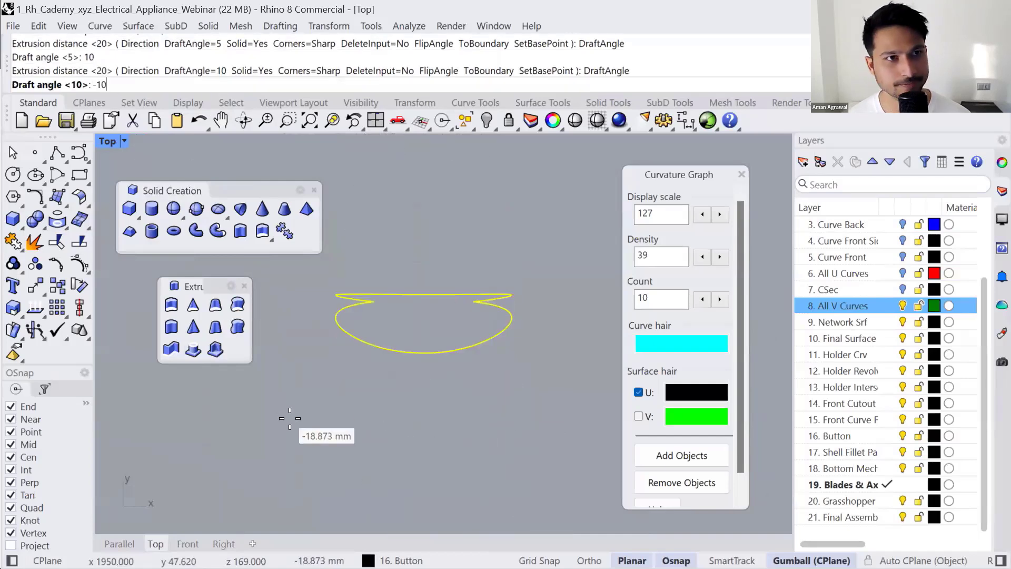
{"action": "type", "text": "-10"}
{"action": "key", "text": "Return"}
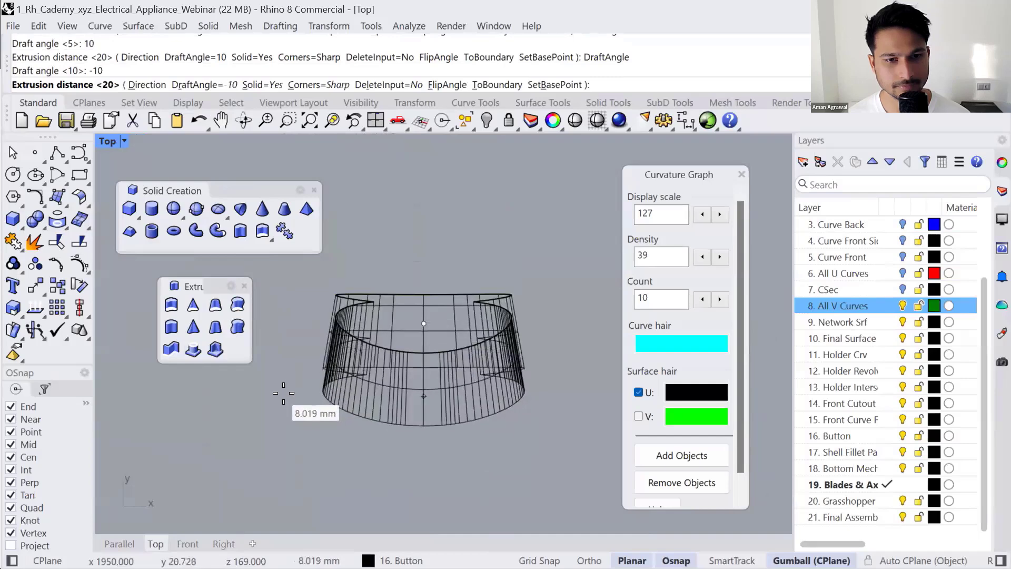
{"action": "left_click", "coordinate": [288, 418]}
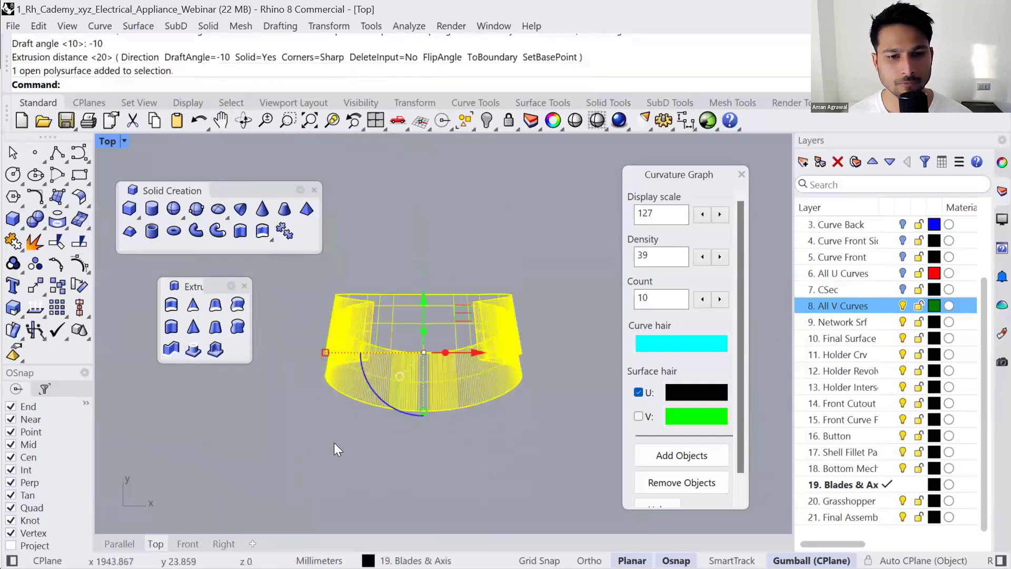
- Examine the tapered button extrusion in the Parallel view and undo it
{"action": "left_click", "coordinate": [120, 544]}
{"action": "left_click", "coordinate": [440, 435]}
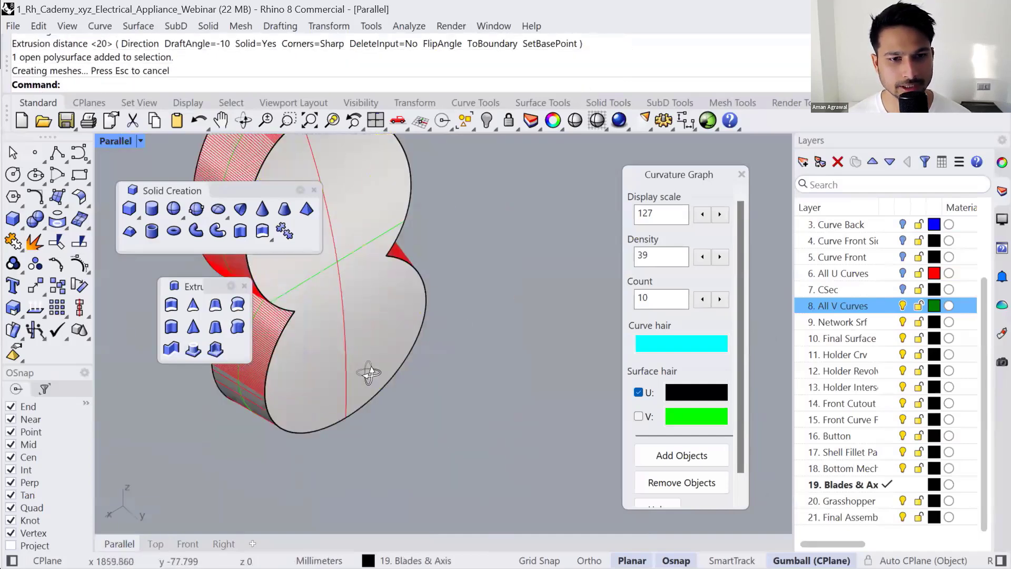
{"action": "right_click_drag", "start_coordinate": [371, 372], "coordinate": [359, 353]}
{"action": "scroll", "coordinate": [359, 353], "scroll_direction": "up", "scroll_amount": 8}
{"action": "right_click_drag", "start_coordinate": [567, 372], "coordinate": [426, 367]}
{"action": "scroll", "coordinate": [515, 374], "scroll_direction": "down", "scroll_amount": 4}
{"action": "key", "text": "ctrl+z"}
- Extrude the button surface again as a tapered solid with a -10 draft angle and the default direction points
{"action": "left_click", "coordinate": [238, 327]}
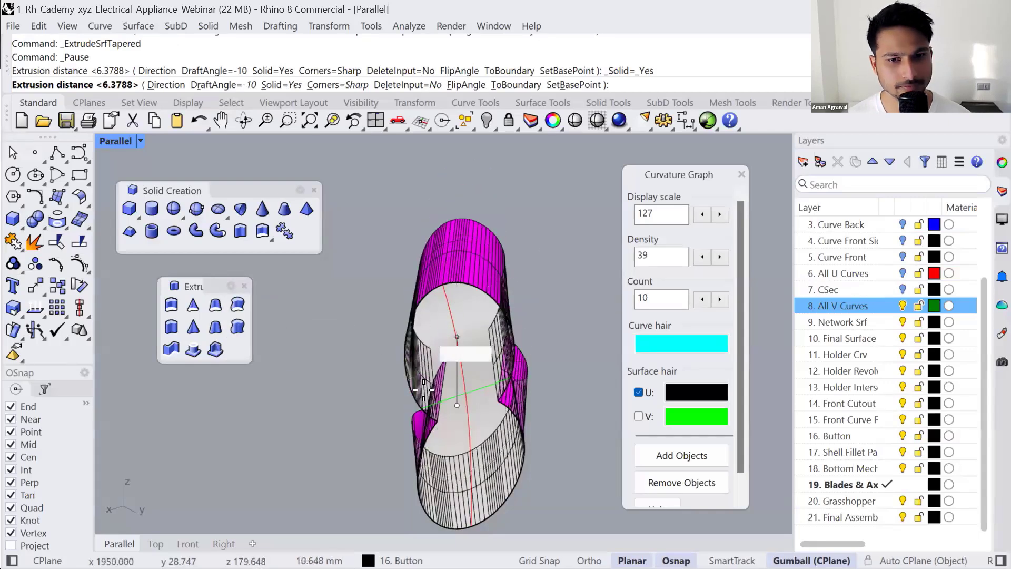
{"action": "left_click", "coordinate": [166, 85]}
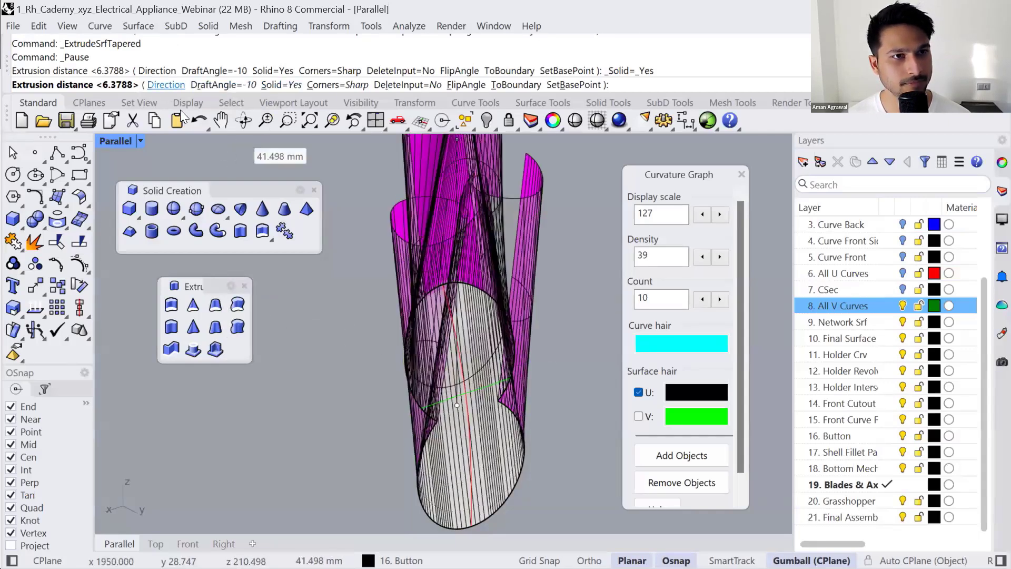
{"action": "left_click", "coordinate": [388, 436]}
{"action": "key", "text": "shift"}
{"action": "left_click", "coordinate": [362, 431], "text": "shift"}
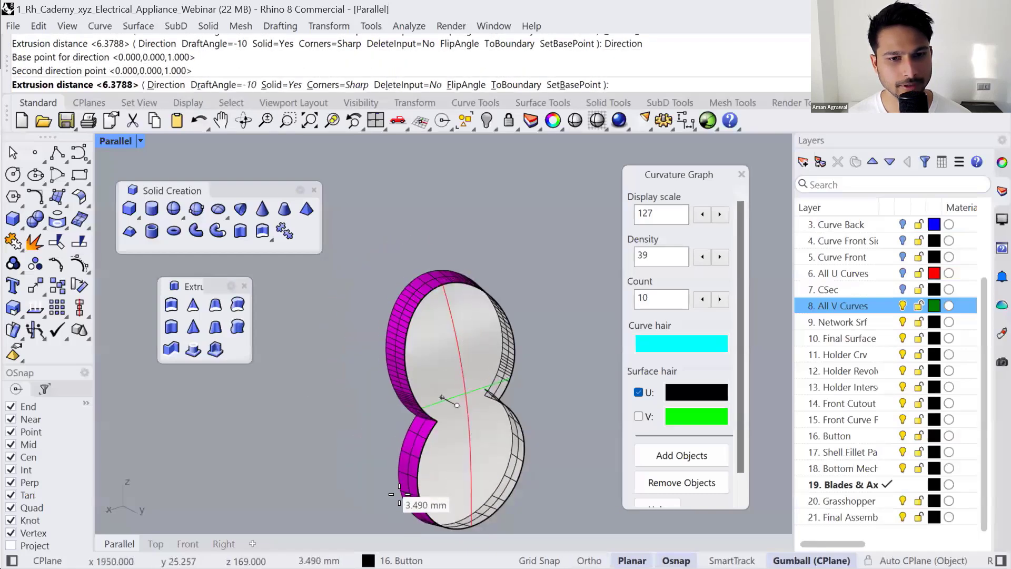
{"action": "left_click", "coordinate": [379, 489]}
{"action": "left_click", "coordinate": [396, 470]}
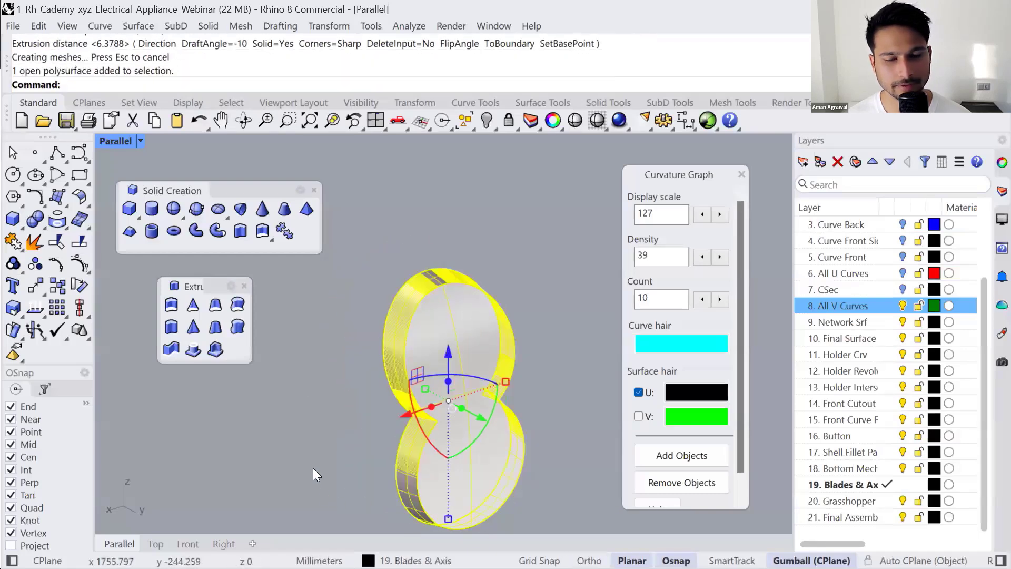
- Inspect the tapered button extrusion close up and delete it
{"action": "type", "text": "zs"}
{"action": "key", "text": "Return"}
{"action": "key", "text": "Escape"}
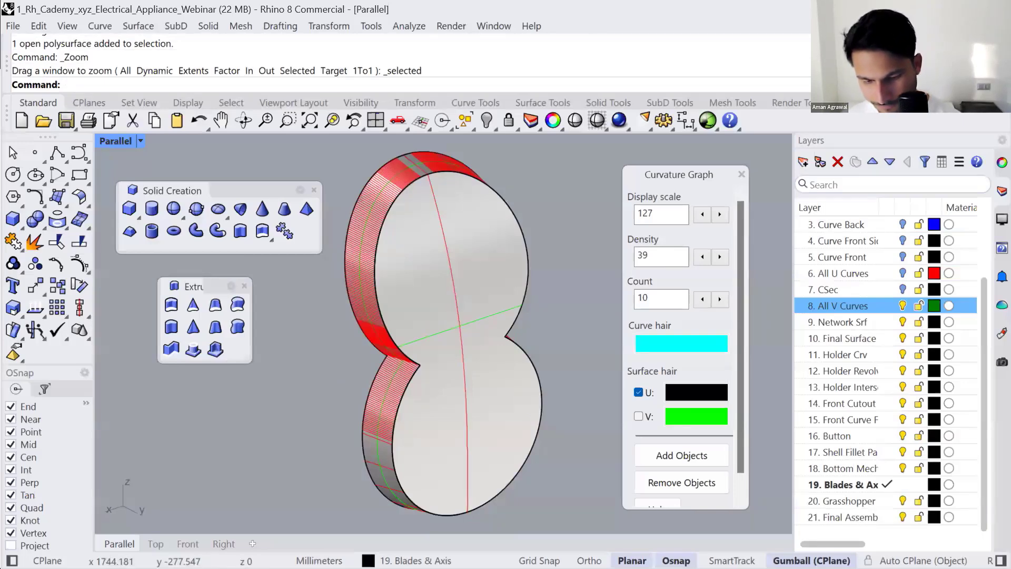
{"action": "left_click", "coordinate": [379, 327]}
{"action": "left_click", "coordinate": [304, 378]}
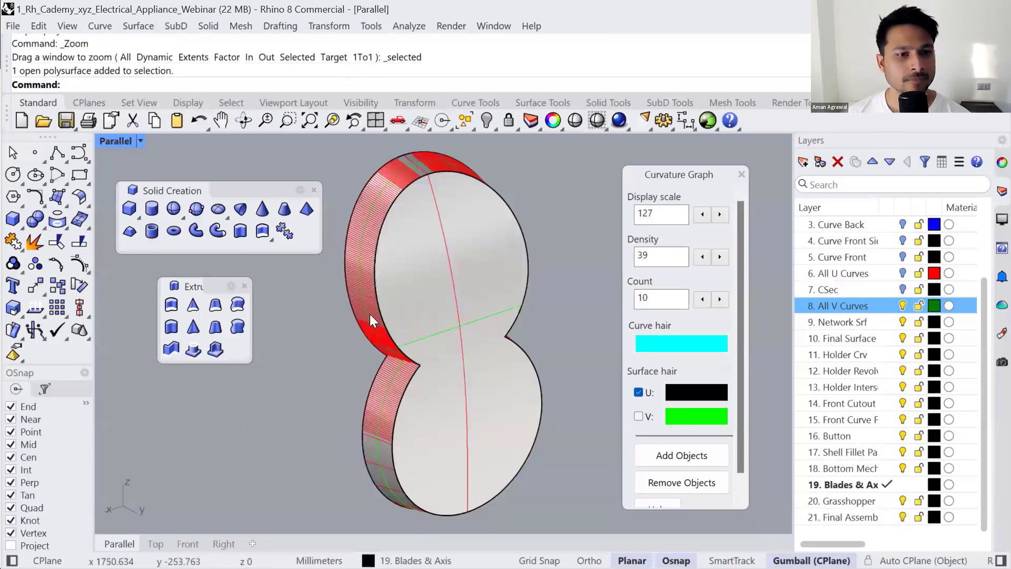
{"action": "left_click", "coordinate": [374, 312]}
{"action": "left_click", "coordinate": [364, 322]}
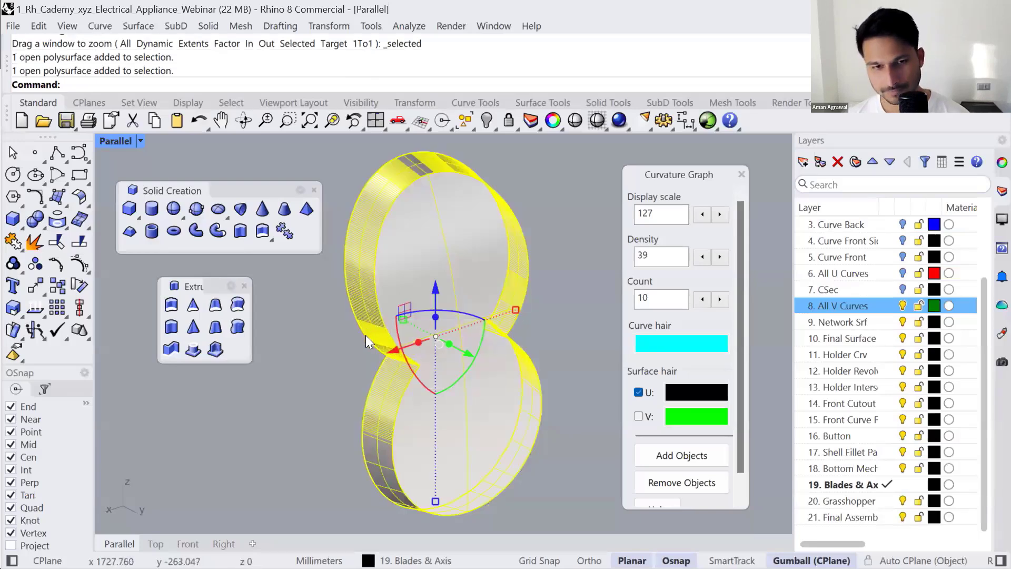
{"action": "key", "text": "Delete"}
- Close the floating extrusion and Solid Creation tool sets
{"action": "scroll", "coordinate": [494, 292], "scroll_direction": "down", "scroll_amount": 12}
{"action": "scroll", "coordinate": [494, 292], "scroll_direction": "down", "scroll_amount": 8}
{"action": "right_click_drag", "start_coordinate": [322, 441], "coordinate": [501, 345]}
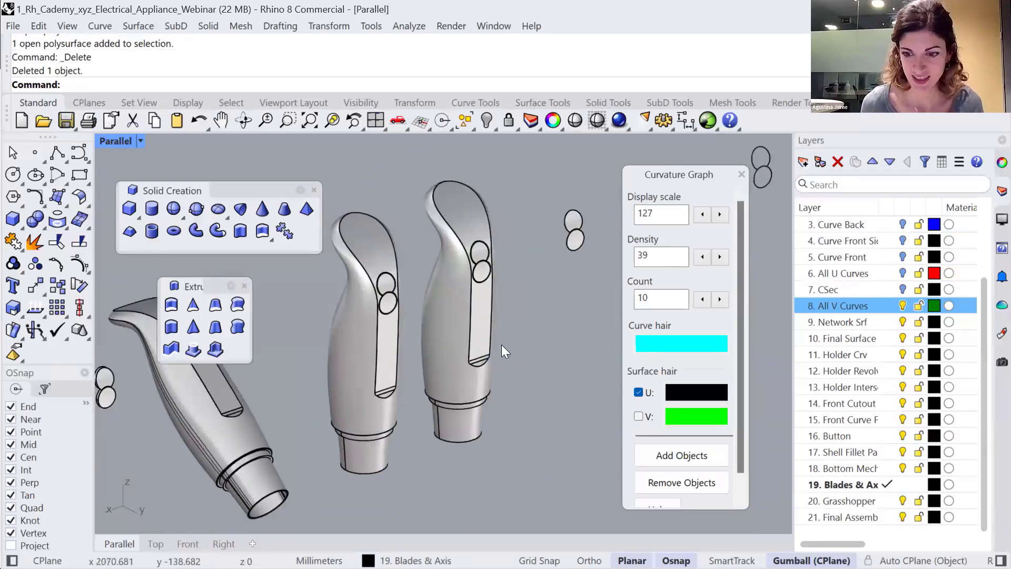
{"action": "right_click_drag", "start_coordinate": [296, 451], "coordinate": [422, 394]}
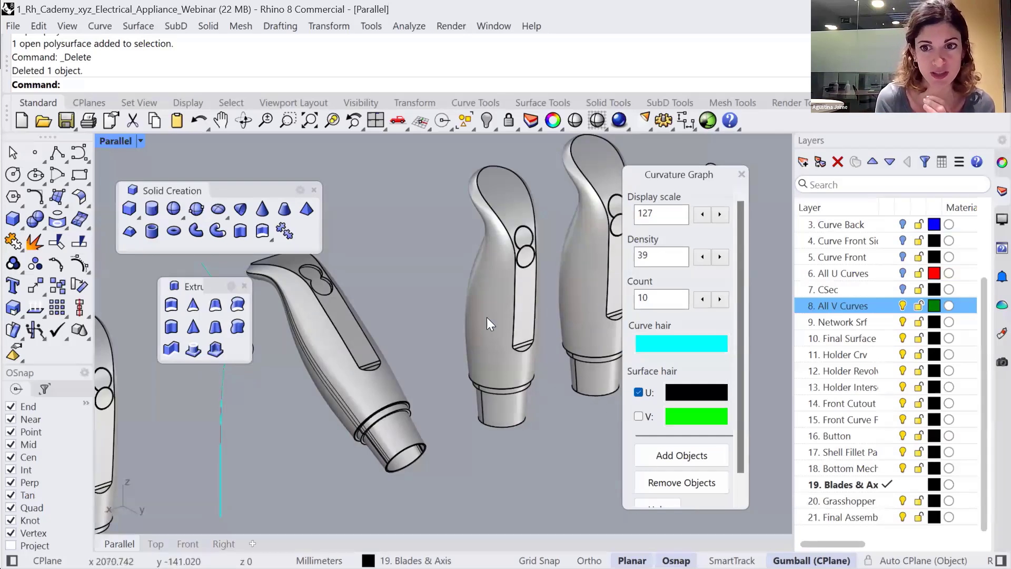
{"action": "scroll", "coordinate": [487, 317], "scroll_direction": "down", "scroll_amount": 6}
{"action": "right_click_drag", "start_coordinate": [532, 305], "coordinate": [563, 287], "text": "shift"}
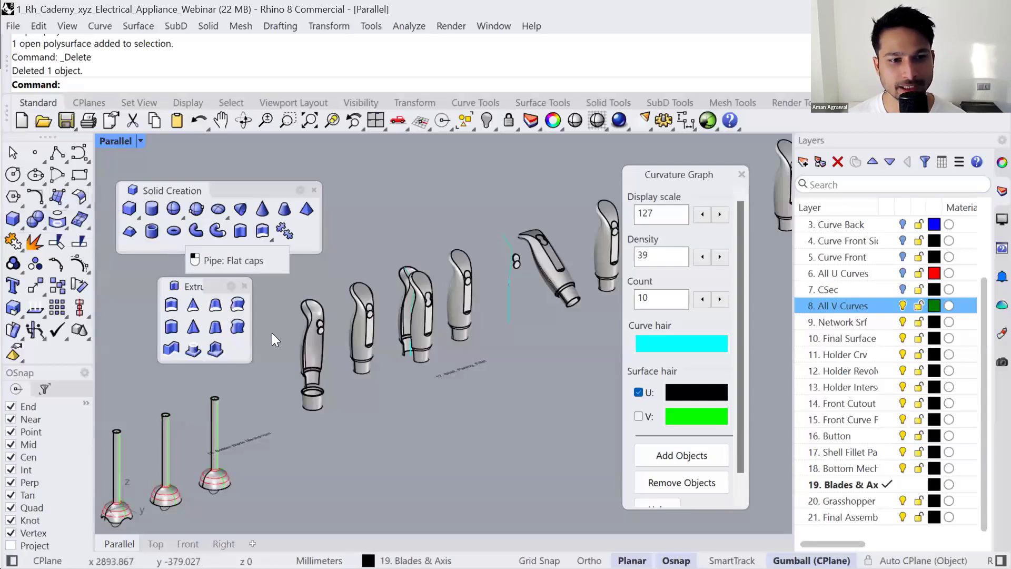
{"action": "left_click", "coordinate": [245, 286]}
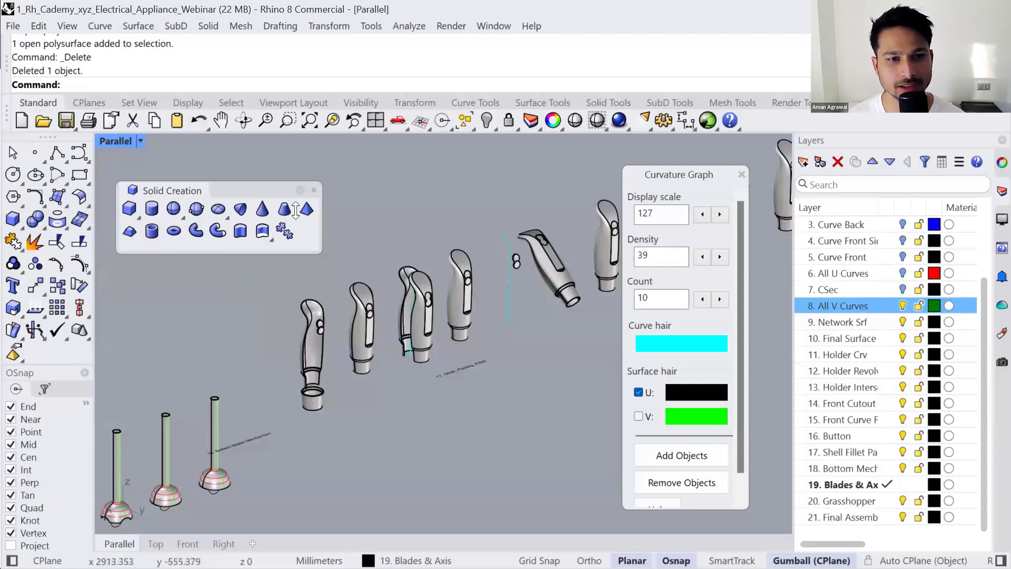
{"action": "left_click", "coordinate": [314, 190]}
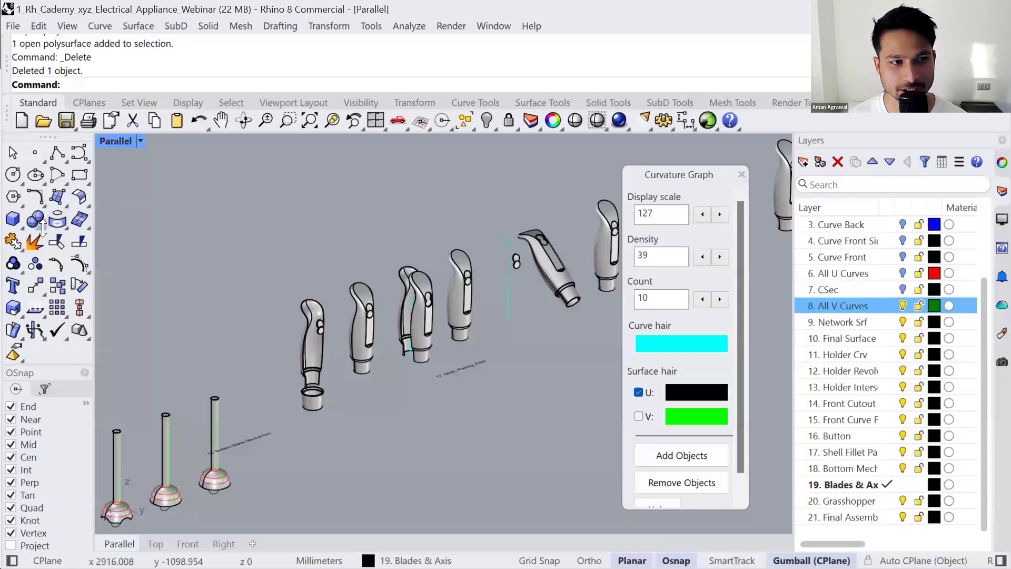
- Open the Solid Tools and Surface Tools sets and arrange them one above the other over the viewport
{"action": "left_click", "coordinate": [42, 228]}
{"action": "left_click_drag", "start_coordinate": [138, 207], "coordinate": [164, 201]}
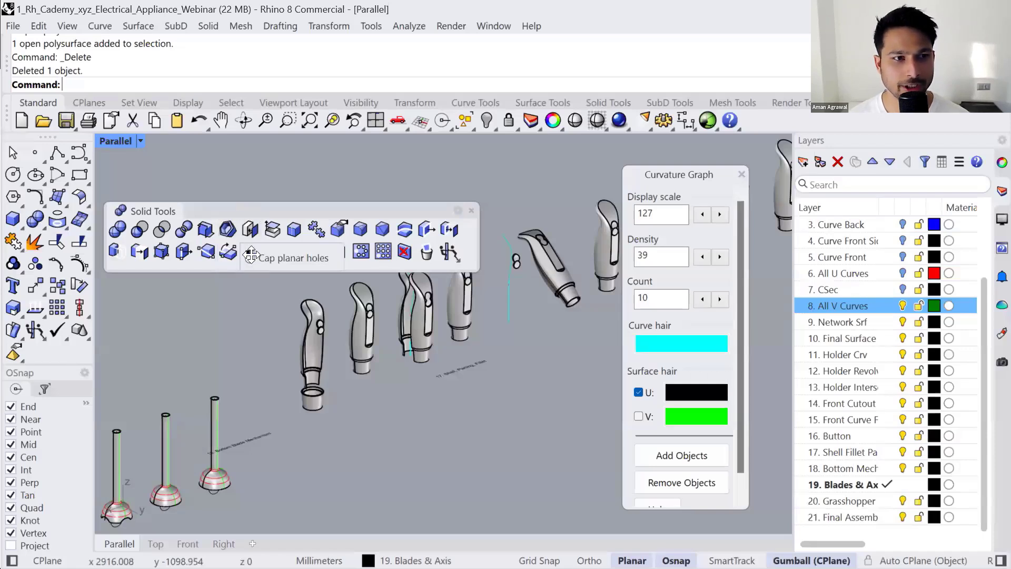
{"action": "left_click_drag", "start_coordinate": [222, 210], "coordinate": [221, 256]}
{"action": "left_click", "coordinate": [89, 205]}
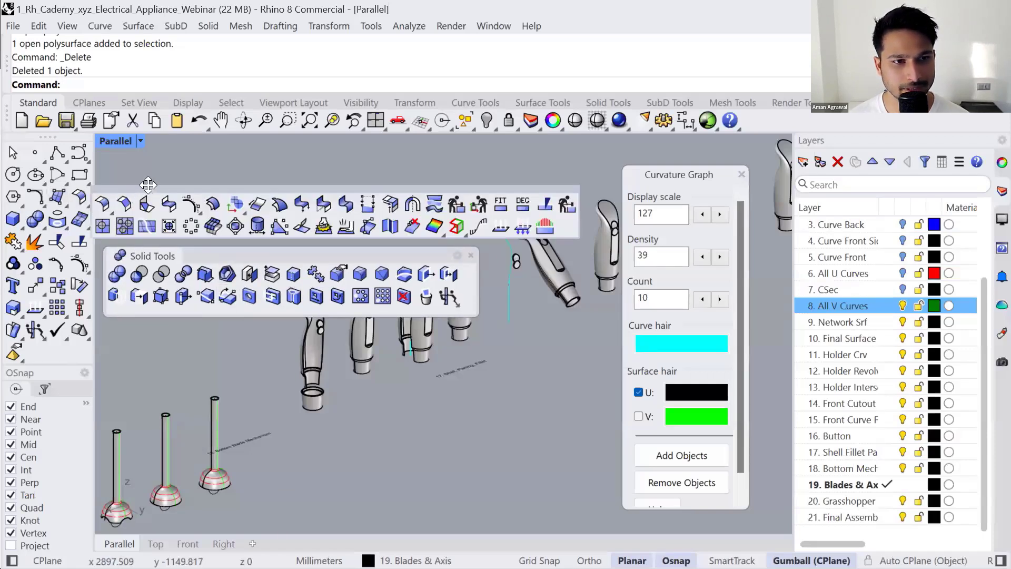
{"action": "left_click_drag", "start_coordinate": [149, 185], "coordinate": [174, 179]}
{"action": "left_click_drag", "start_coordinate": [245, 190], "coordinate": [230, 181]}
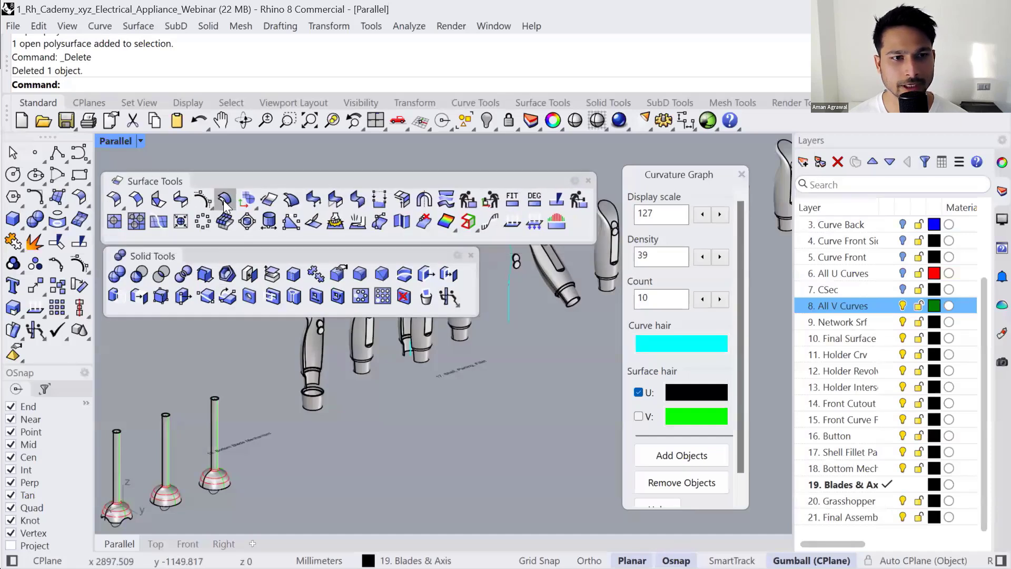
- Offset the blade holder model nearest the handles with Distance=1, Corner=Round and Solid=Yes
{"action": "left_click", "coordinate": [224, 200]}
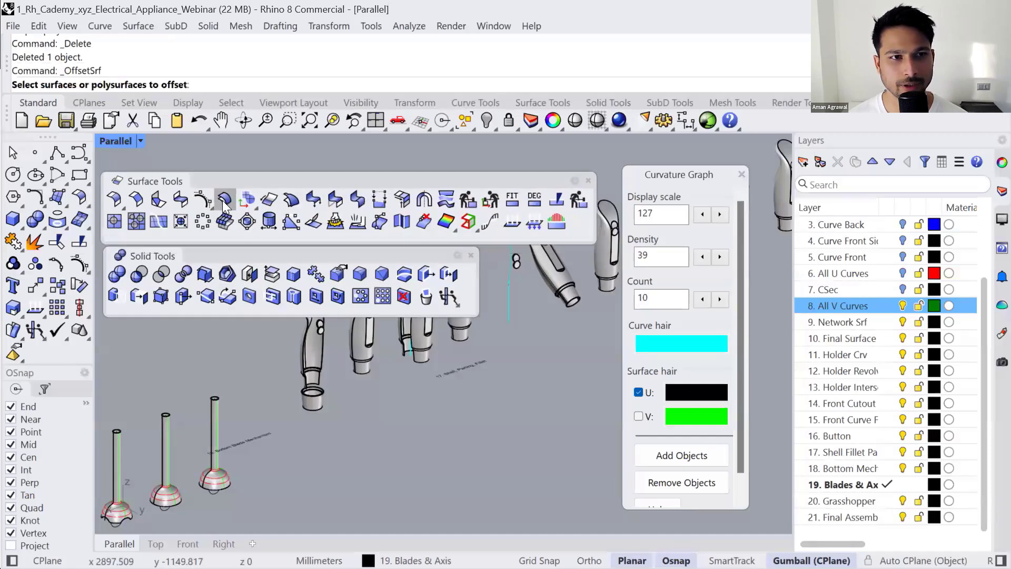
{"action": "left_click", "coordinate": [226, 477]}
{"action": "key", "text": "Return"}
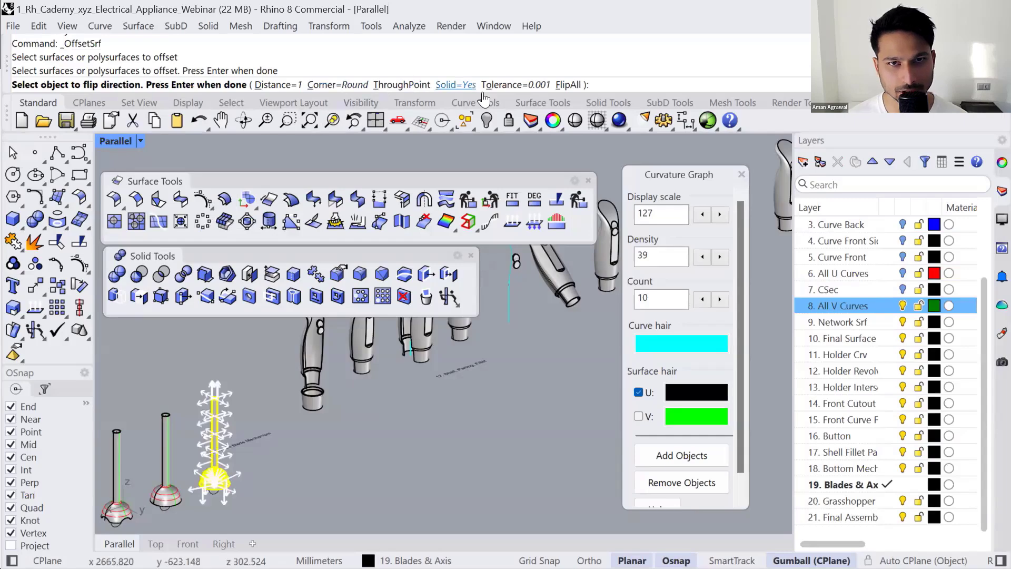
{"action": "key", "text": "Return"}
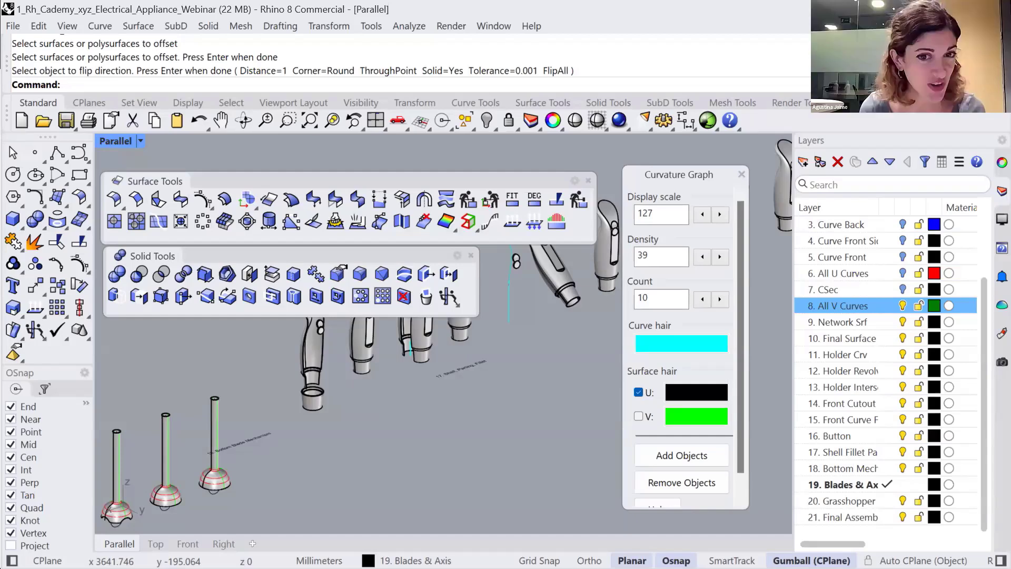
- Close the Solid Tools and Surface Tools sets and fit all the construction-stage models in the Parallel view
{"action": "left_click", "coordinate": [470, 256]}
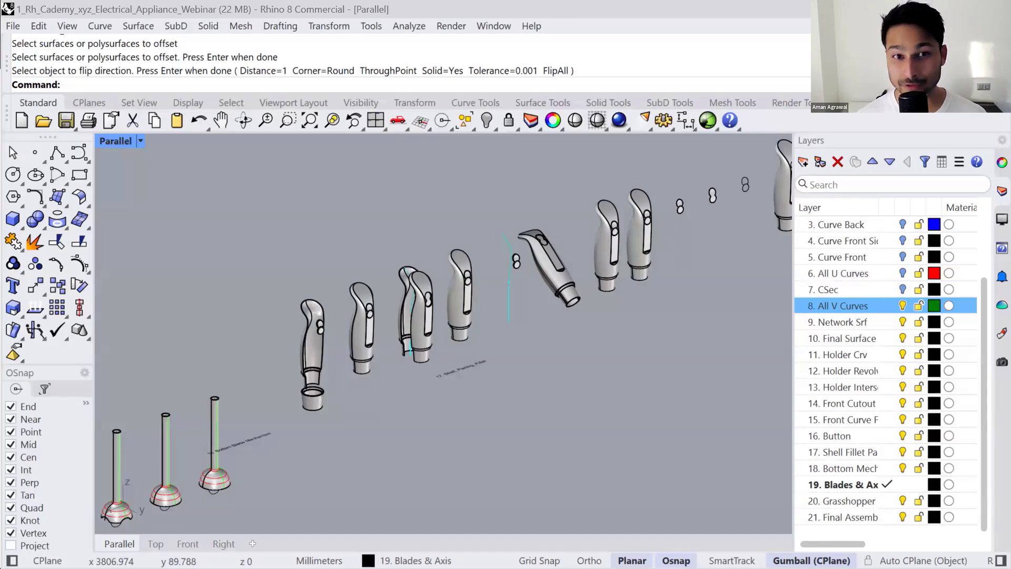
{"action": "scroll", "coordinate": [424, 348], "scroll_direction": "down", "scroll_amount": 10}
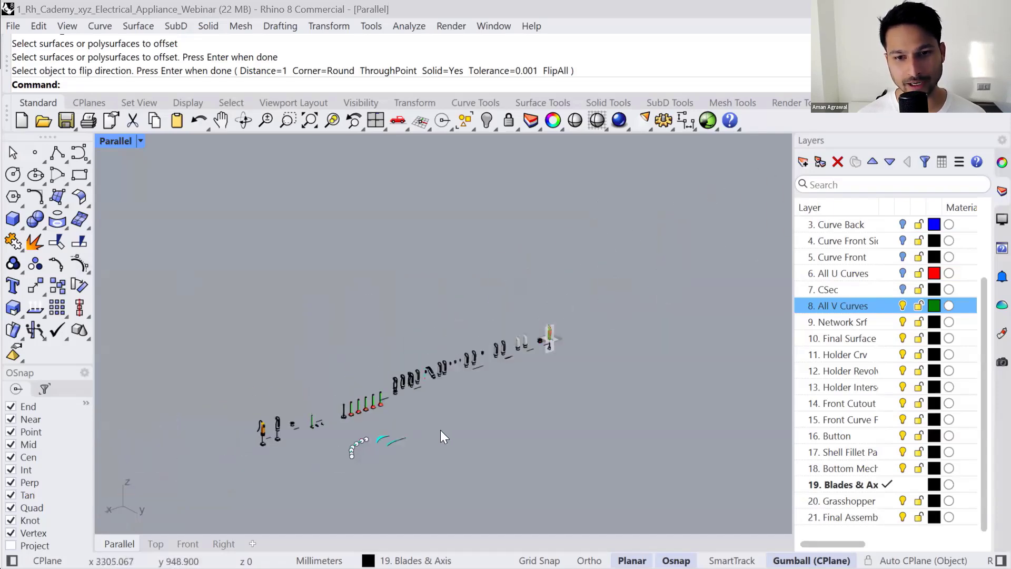
{"action": "left_click_drag", "start_coordinate": [595, 480], "coordinate": [183, 280]}
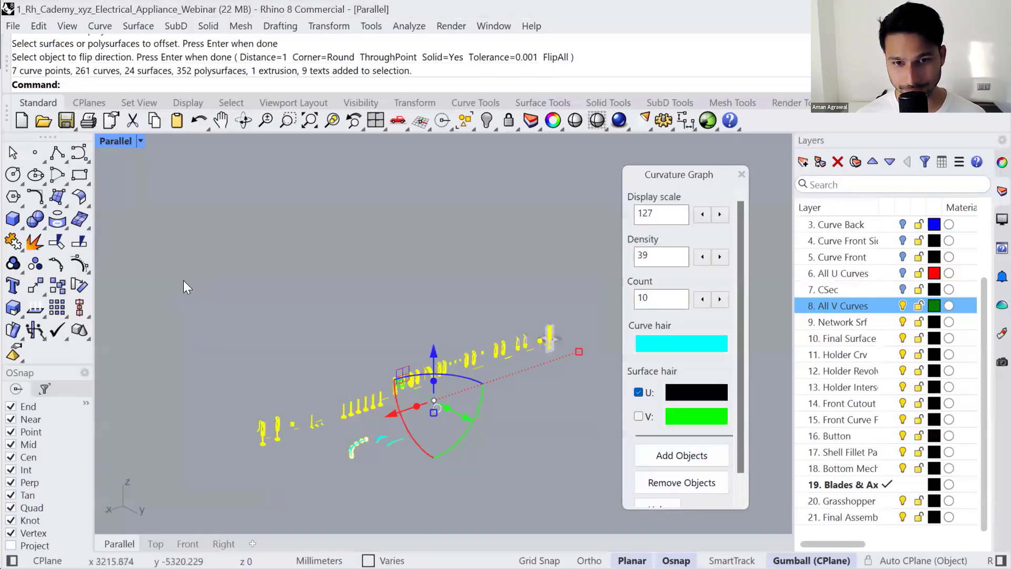
{"action": "type", "text": "zs"}
{"action": "key", "text": "Return"}
{"action": "left_click", "coordinate": [217, 277]}
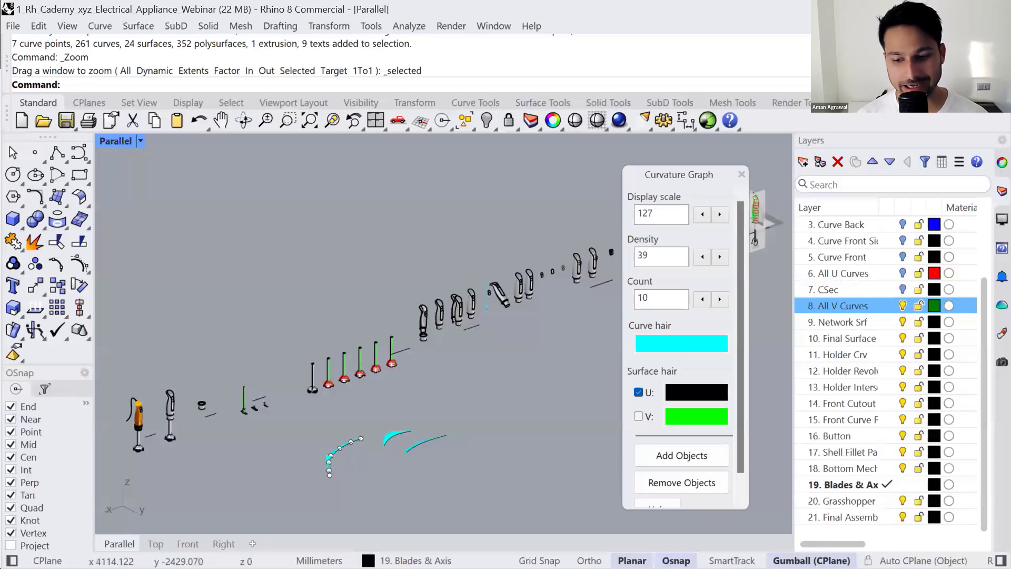
- Switch to the browser and open the Rhinoceros–Grasshopper–Keyshot Workflow 3 article about the VR headset from Cademy's learn page
{"action": "key", "text": "alt+Tab"}
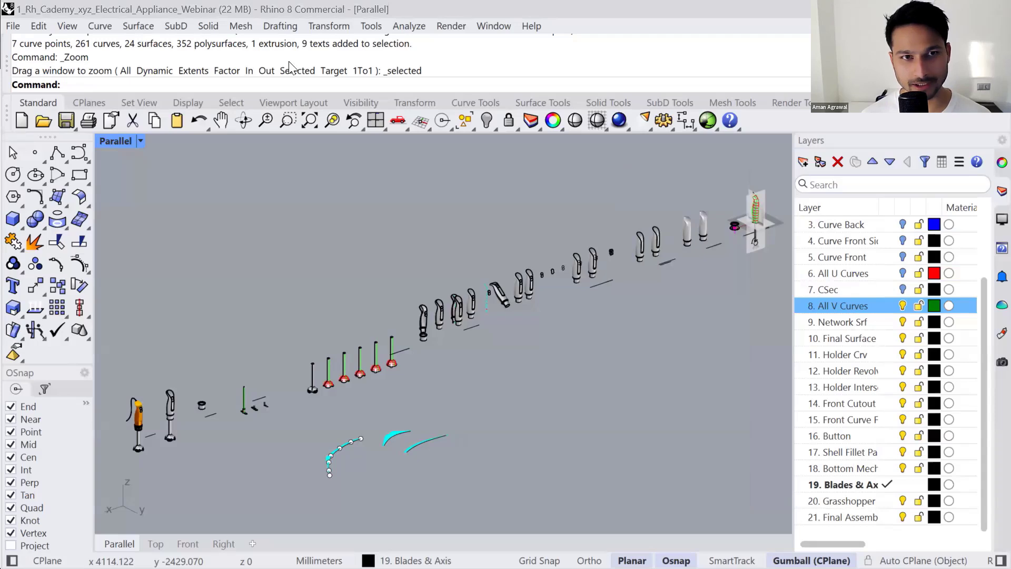
{"action": "key", "text": "alt+Tab"}
{"action": "scroll", "coordinate": [481, 395], "scroll_direction": "down", "scroll_amount": 7}
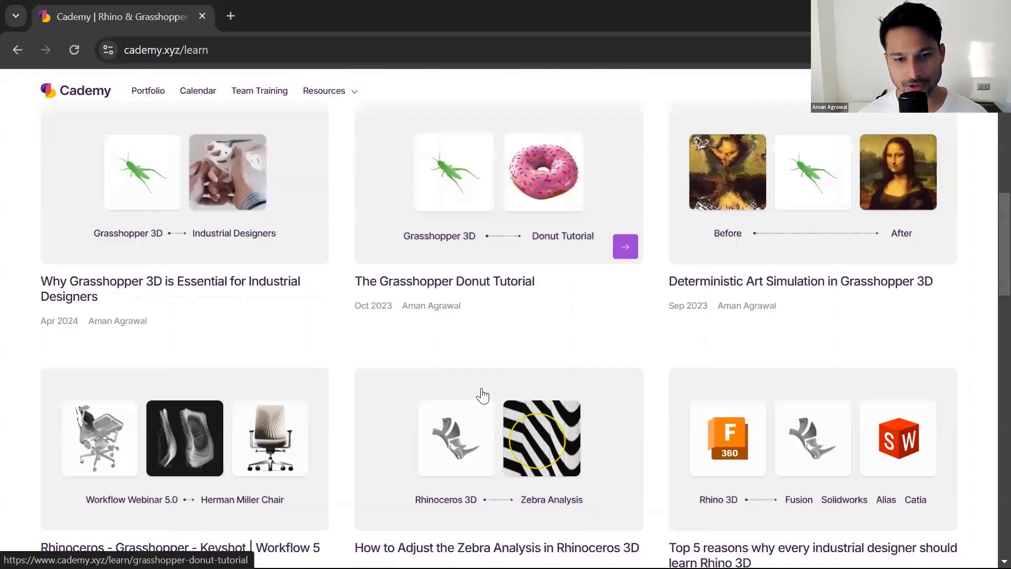
{"action": "scroll", "coordinate": [341, 404], "scroll_direction": "down", "scroll_amount": 10}
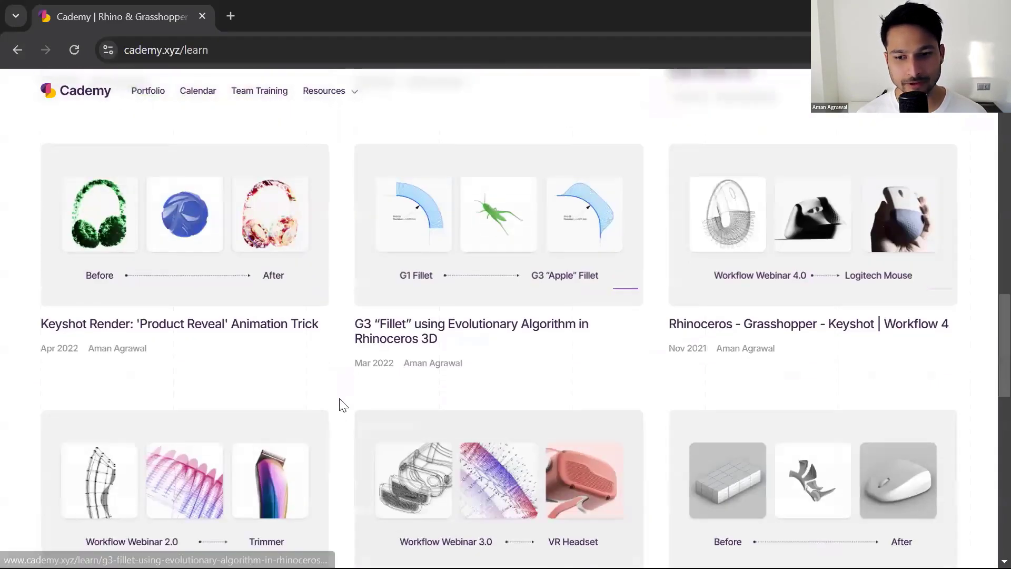
{"action": "left_click", "coordinate": [399, 385]}
{"action": "scroll", "coordinate": [400, 383], "scroll_direction": "down", "scroll_amount": 15}
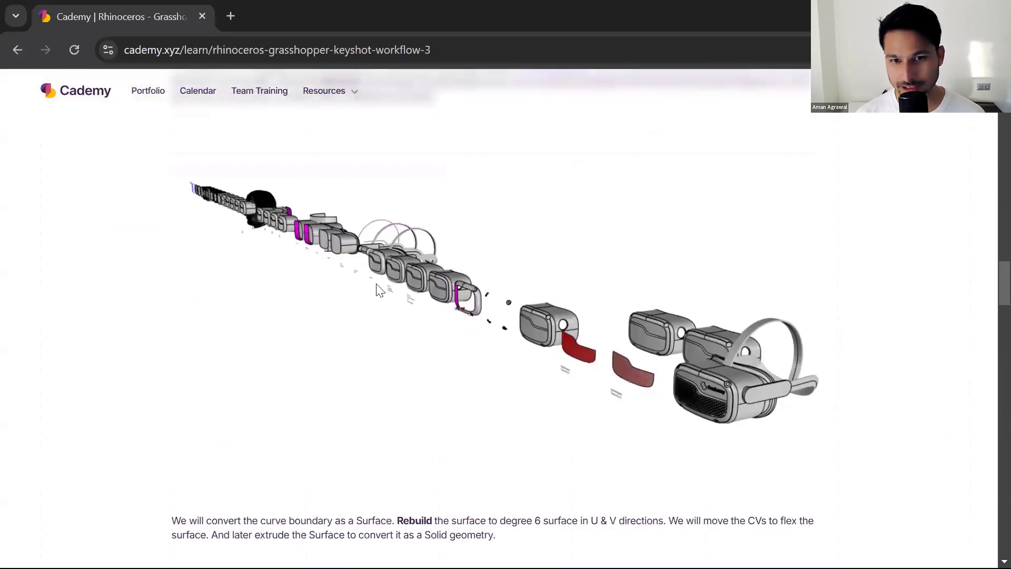
- Open the article's image of the VR headset construction stages in a new browser tab
{"action": "right_click", "coordinate": [377, 285]}
{"action": "left_click", "coordinate": [432, 306]}
{"action": "left_click", "coordinate": [330, 9]}
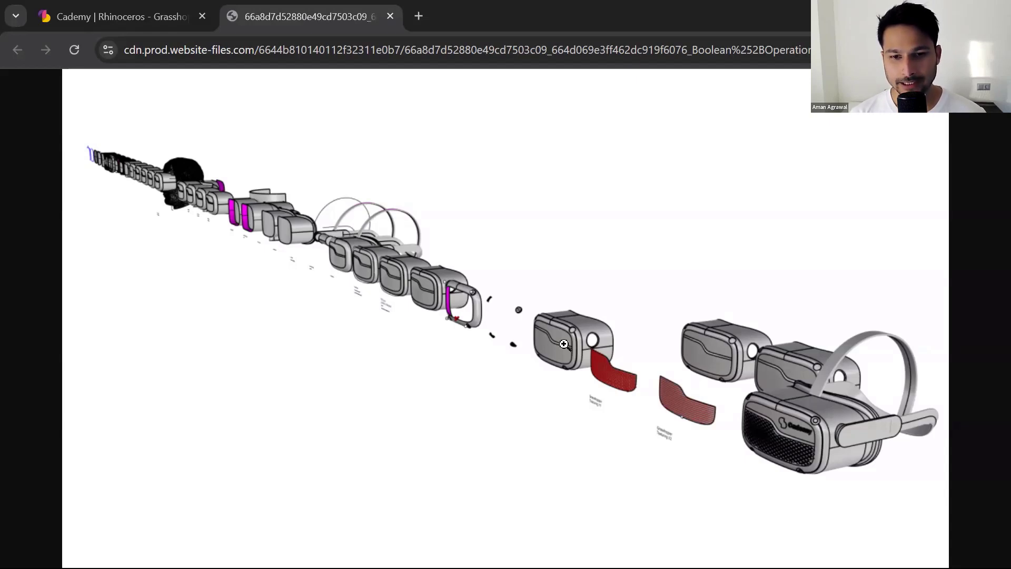
- Examine the VR headset construction stages in the enlarged image, close its tab and switch back to Rhino
{"action": "key", "text": "ctrl"}
{"action": "key", "text": "ctrl"}
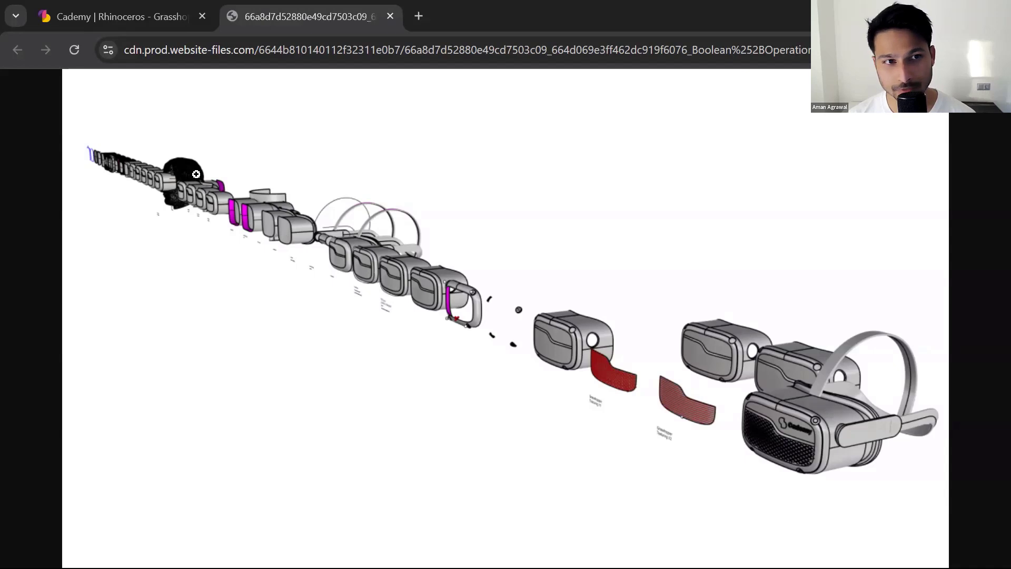
{"action": "key", "text": "ctrl"}
{"action": "key", "text": "ctrl"}
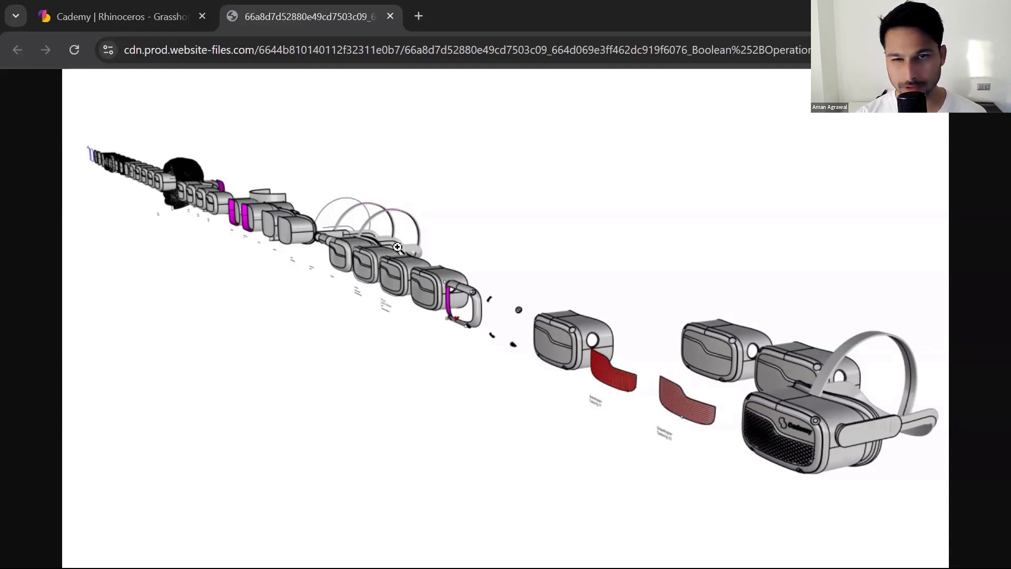
{"action": "middle_click", "coordinate": [291, 21]}
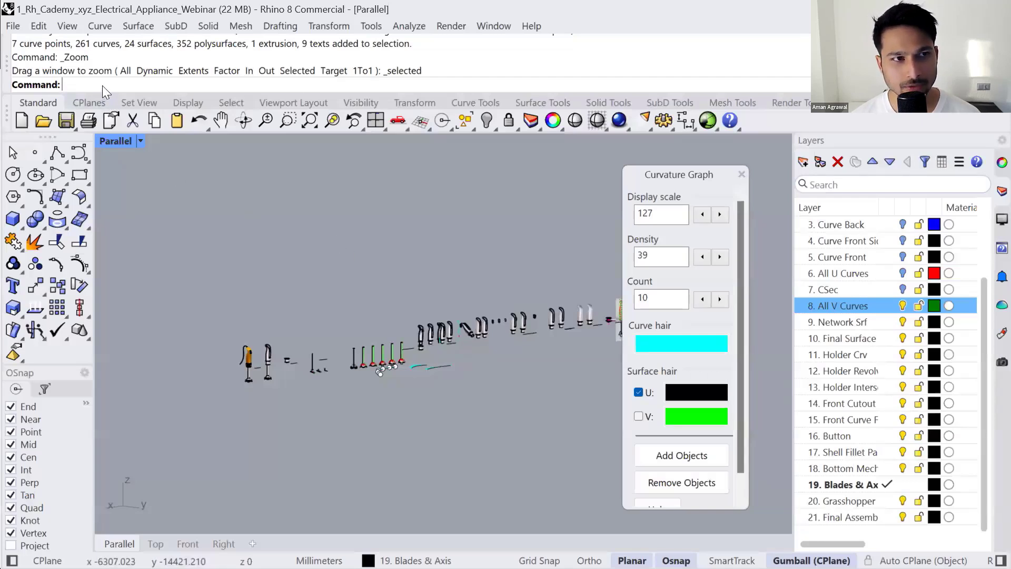
{"action": "type", "text": "ClearAllMeshes"}
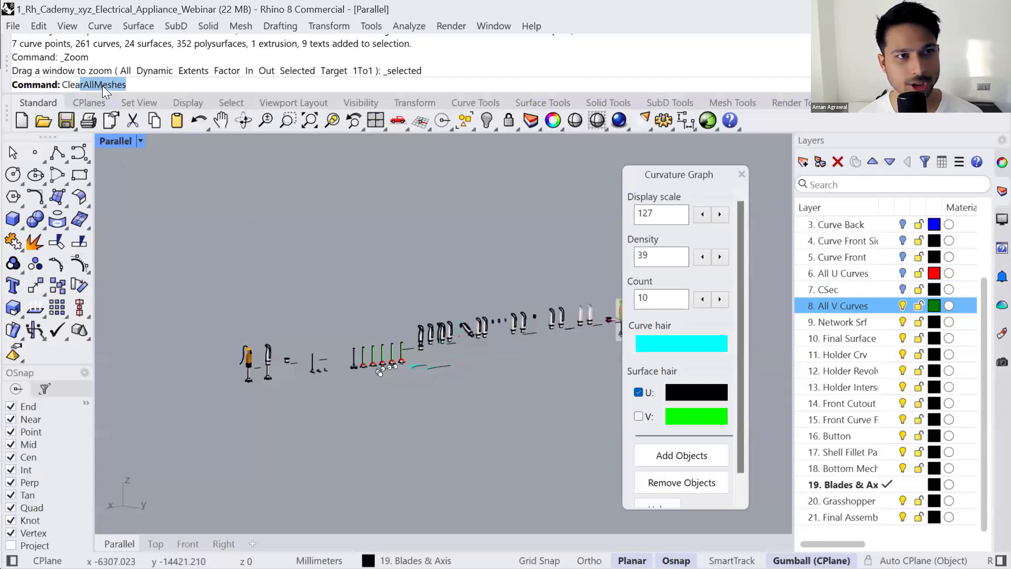
{"action": "key", "text": "ctrl"}
{"action": "key", "text": "ctrl"}
{"action": "key", "text": "Escape"}
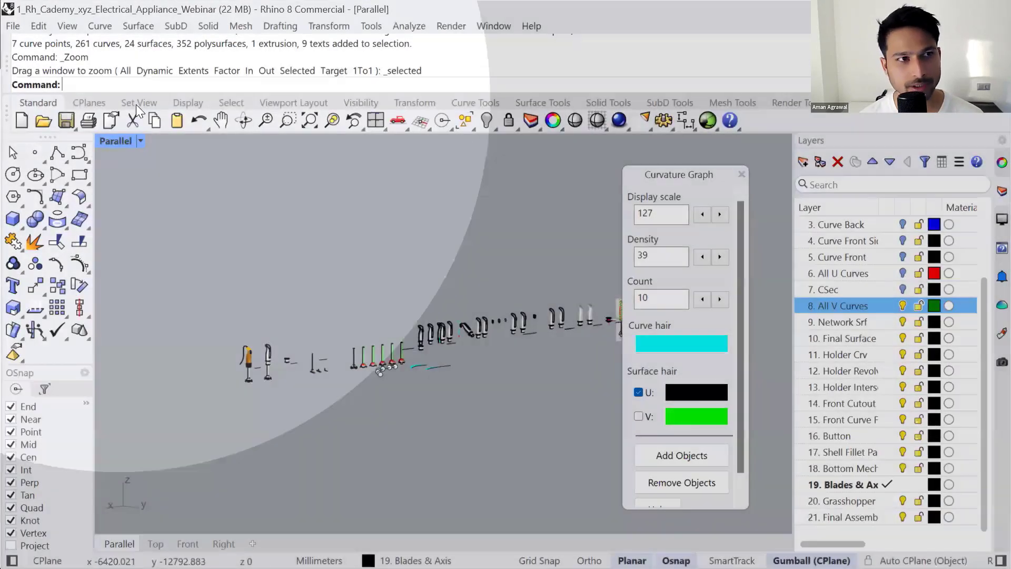
{"action": "left_click", "coordinate": [12, 26]}
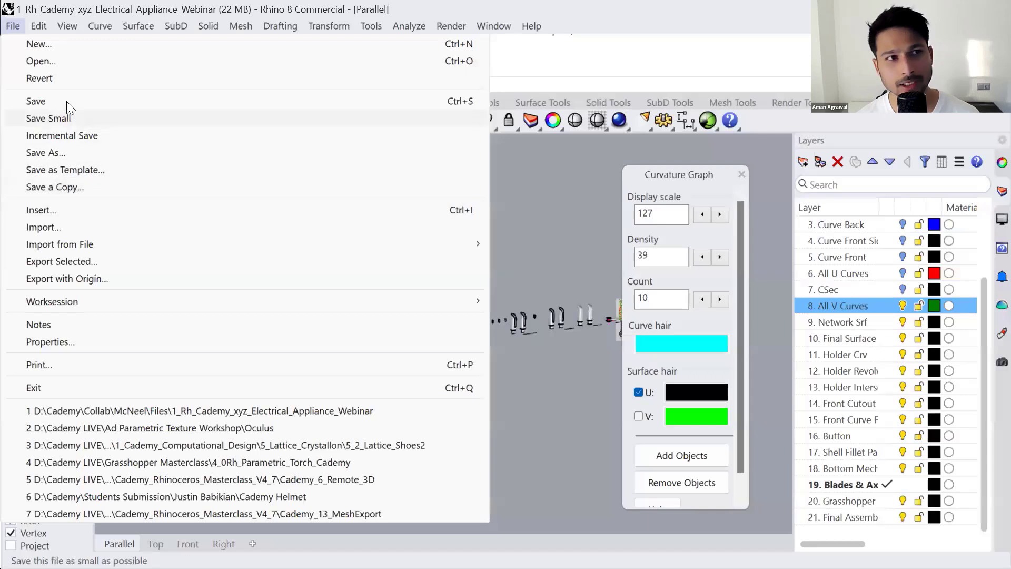
{"action": "key", "text": "Escape"}
- Clear the render and analysis meshes of all objects with ClearAllMeshes and set the Parallel viewport's display mode to Shaded
{"action": "type", "text": "ClearAllMeshes"}
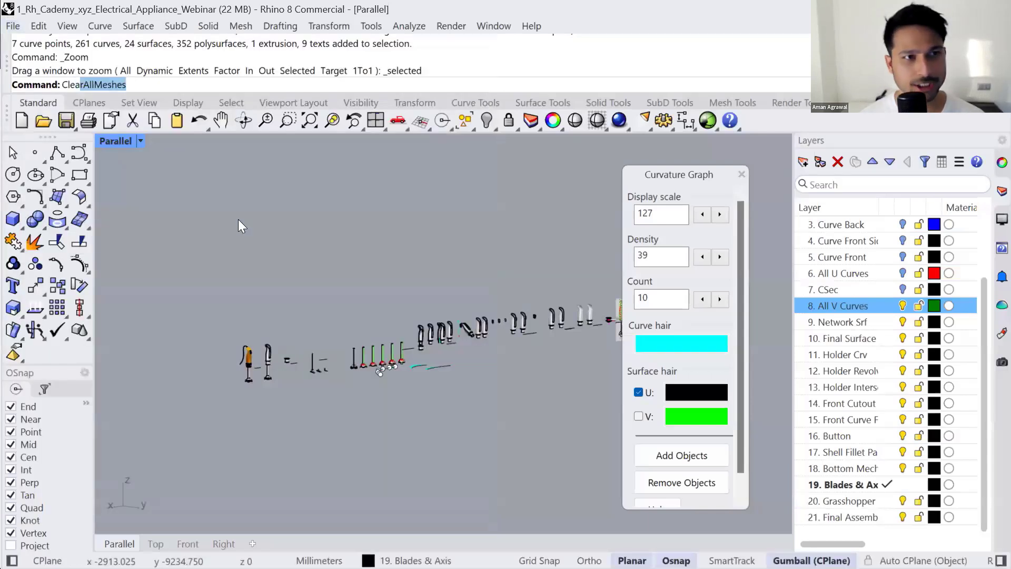
{"action": "key", "text": "Return"}
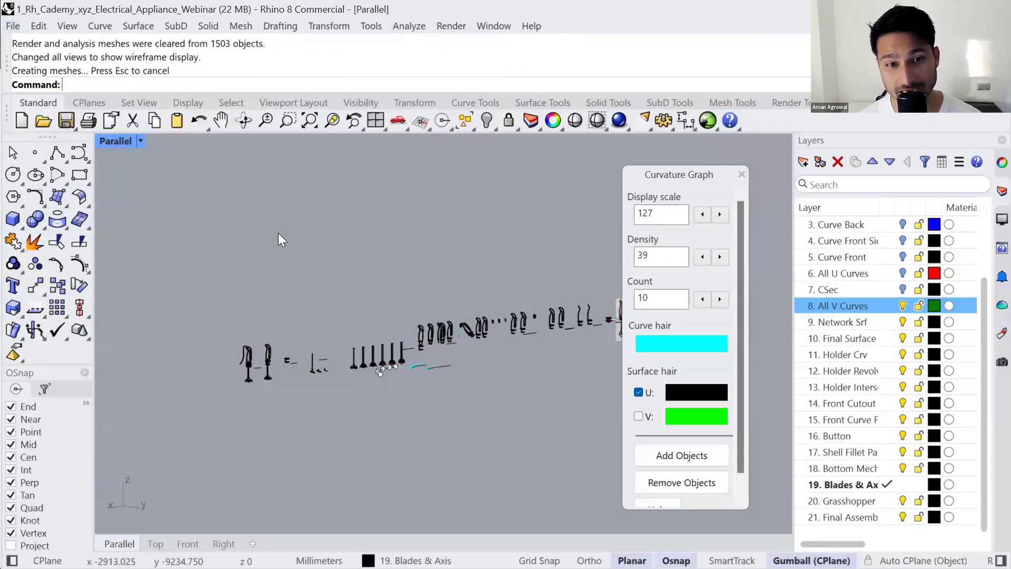
{"action": "scroll", "coordinate": [488, 358], "scroll_direction": "up", "scroll_amount": 5}
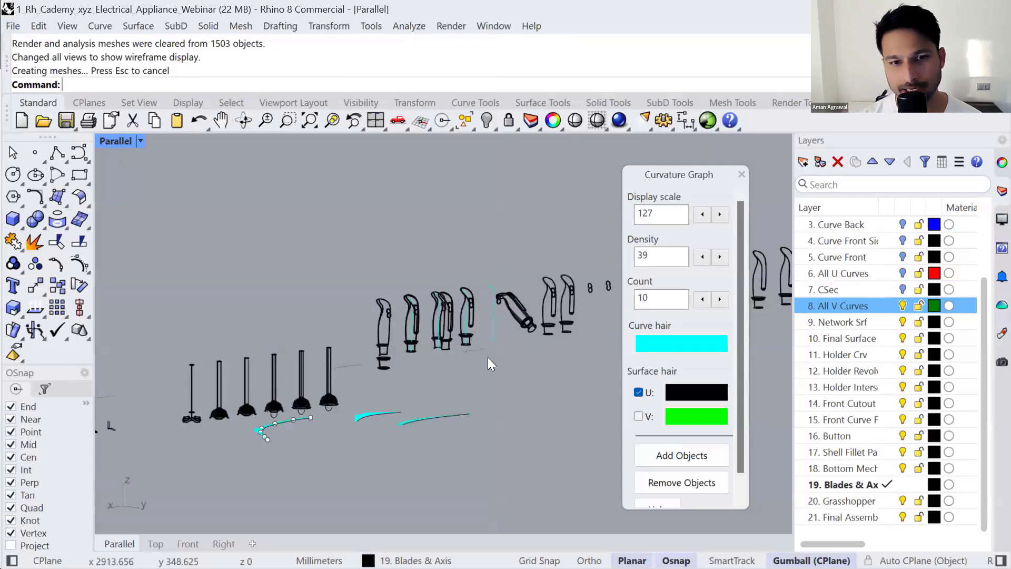
{"action": "scroll", "coordinate": [468, 322], "scroll_direction": "down", "scroll_amount": 7}
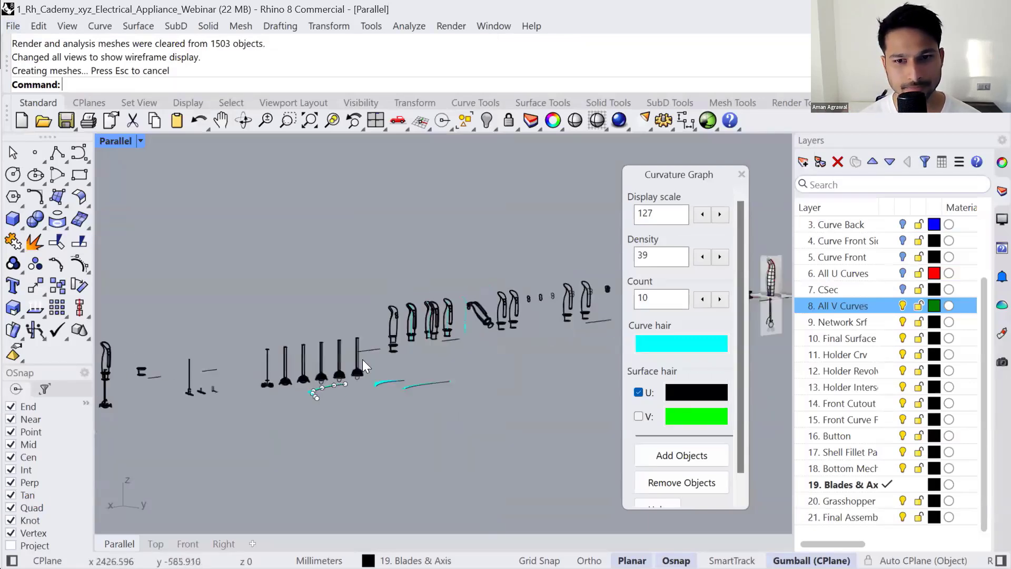
{"action": "left_click", "coordinate": [115, 142]}
{"action": "left_click", "coordinate": [185, 69]}
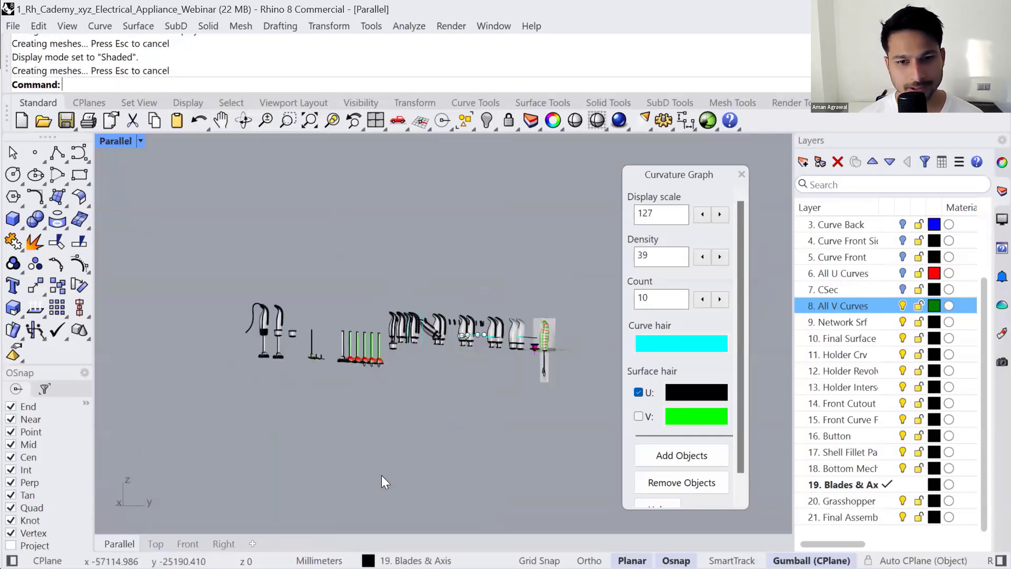
{"action": "right_click_drag", "start_coordinate": [436, 417], "coordinate": [434, 413]}
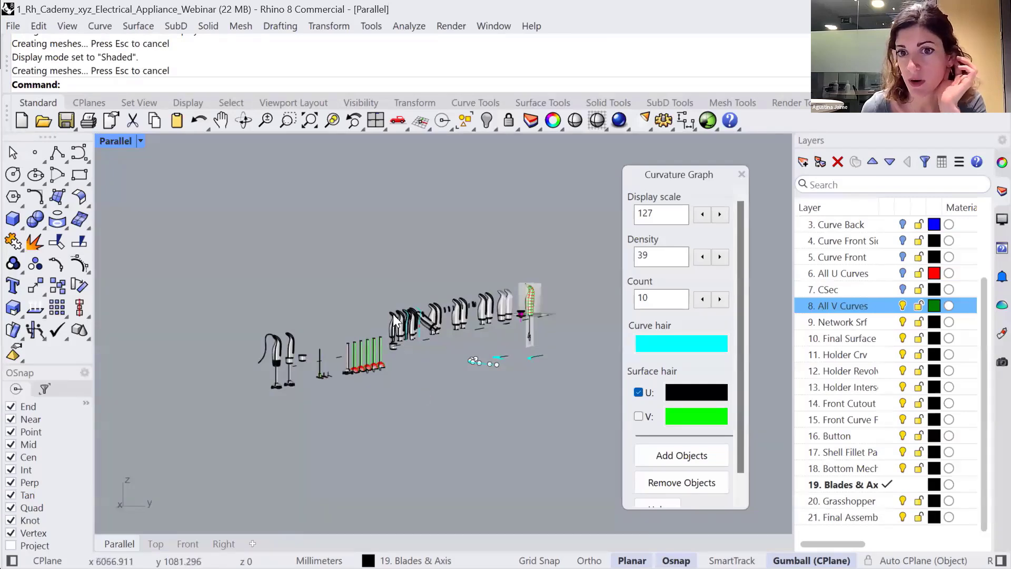
- Undo the last delete and the earlier Fair operations in the model
{"action": "scroll", "coordinate": [394, 335], "scroll_direction": "up", "scroll_amount": 6}
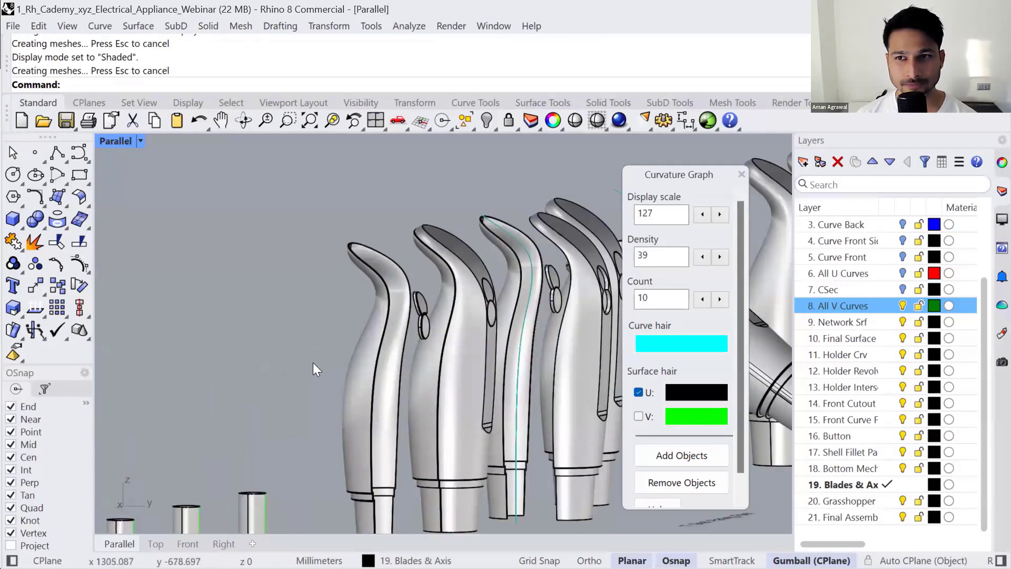
{"action": "left_click", "coordinate": [371, 366]}
{"action": "left_click", "coordinate": [296, 353]}
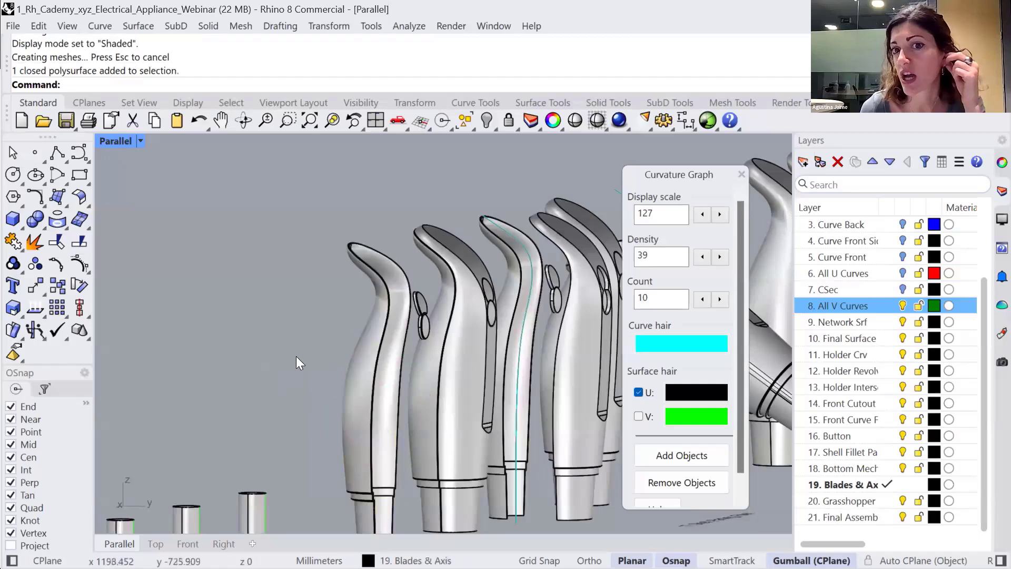
{"action": "scroll", "coordinate": [397, 454], "scroll_direction": "down", "scroll_amount": 6}
{"action": "key", "text": "ctrl+z"}
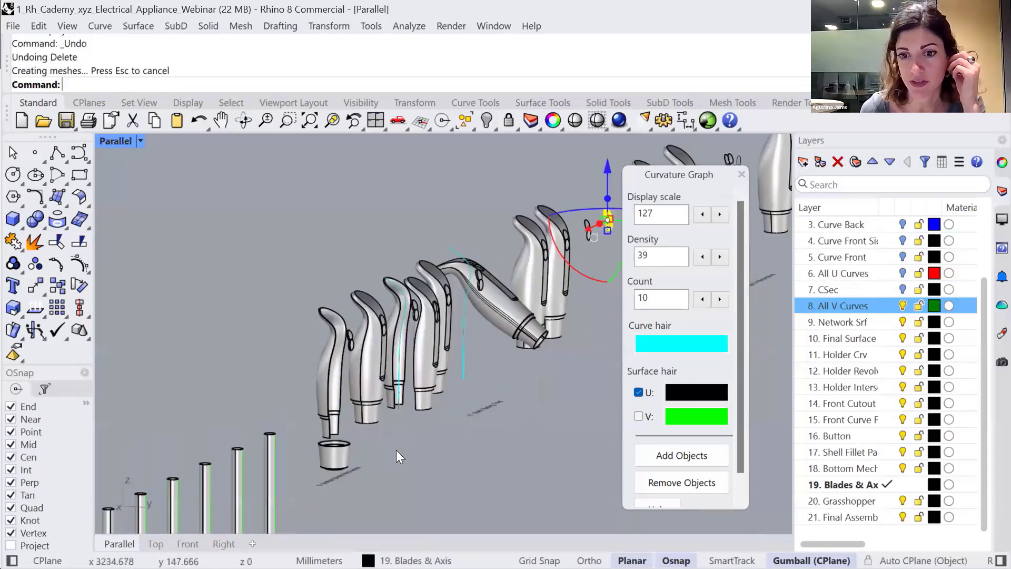
{"action": "key", "text": "ctrl+z"}
{"action": "key", "text": "ctrl+z"}
{"action": "right_click_drag", "start_coordinate": [397, 445], "coordinate": [365, 382]}
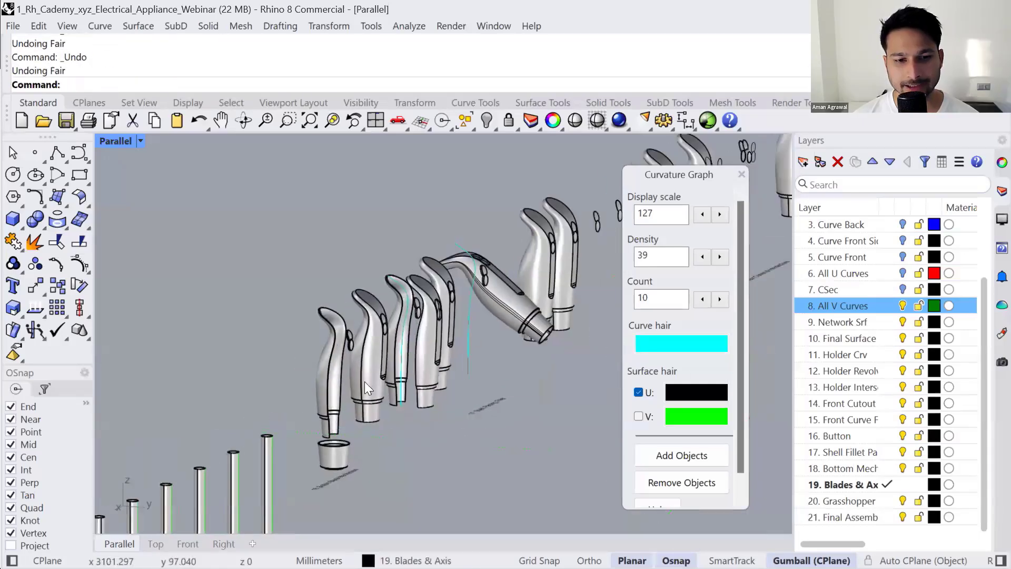
- Select the second handle shell in the shell and parting group, zoom to it and set the display mode to Rendered
{"action": "scroll", "coordinate": [350, 305], "scroll_direction": "up", "scroll_amount": 6}
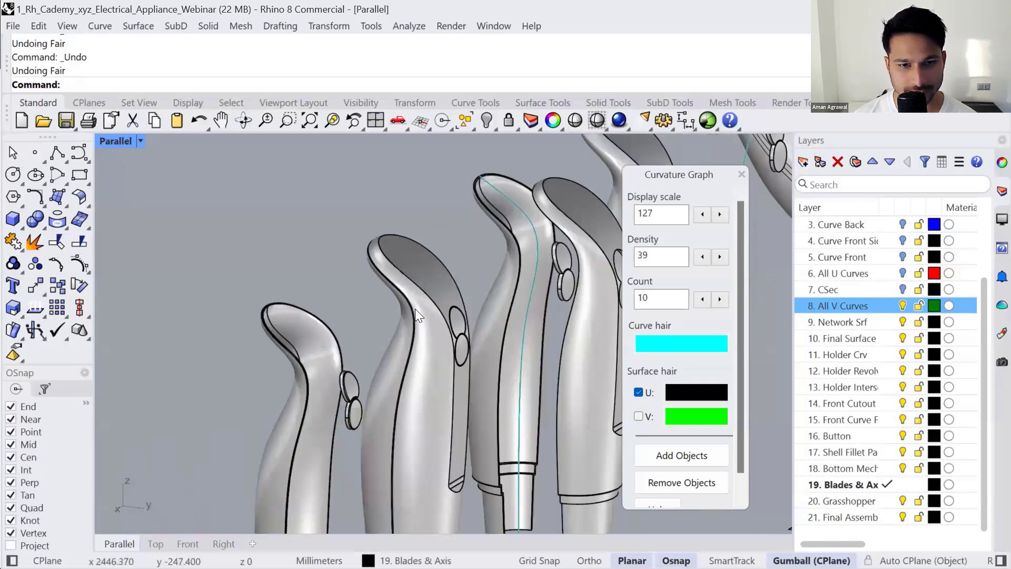
{"action": "scroll", "coordinate": [415, 309], "scroll_direction": "up", "scroll_amount": 8}
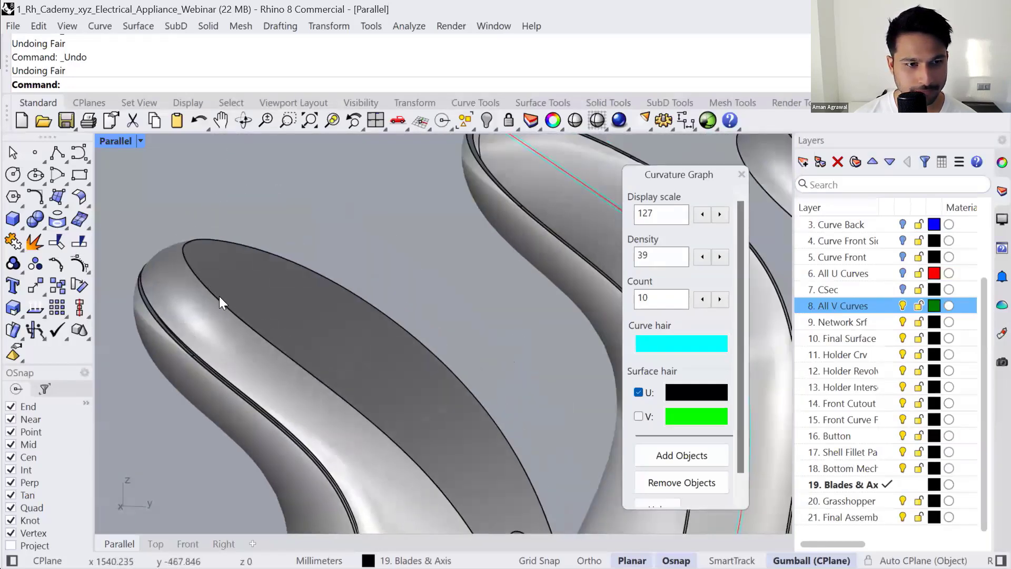
{"action": "left_click", "coordinate": [220, 296]}
{"action": "type", "text": "zs"}
{"action": "key", "text": "Return"}
{"action": "right_click_drag", "start_coordinate": [250, 307], "coordinate": [184, 215]}
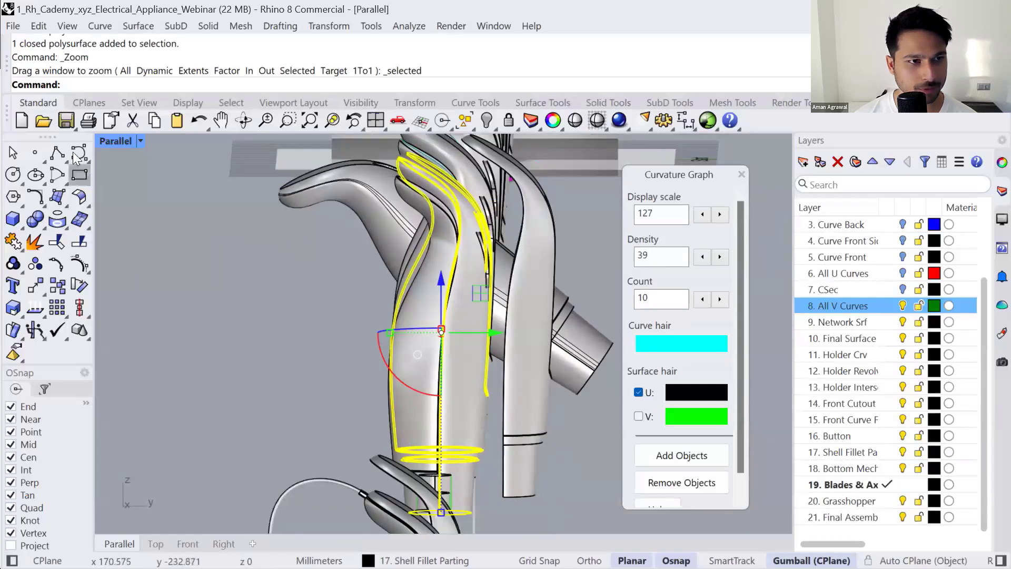
{"action": "left_click", "coordinate": [141, 141]}
{"action": "left_click", "coordinate": [207, 84]}
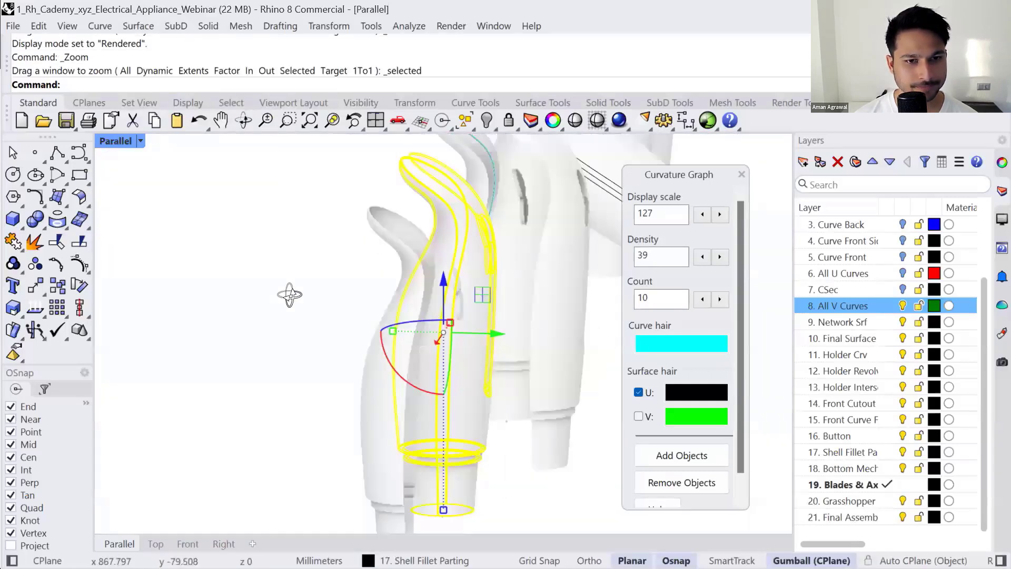
- Examine the parting groove along the handle shell up close in Rendered display
{"action": "right_click_drag", "start_coordinate": [290, 294], "coordinate": [321, 198]}
{"action": "type", "text": "zs"}
{"action": "key", "text": "Return"}
{"action": "left_click", "coordinate": [321, 198]}
{"action": "scroll", "coordinate": [423, 194], "scroll_direction": "up", "scroll_amount": 8}
{"action": "right_click_drag", "start_coordinate": [390, 274], "coordinate": [514, 407]}
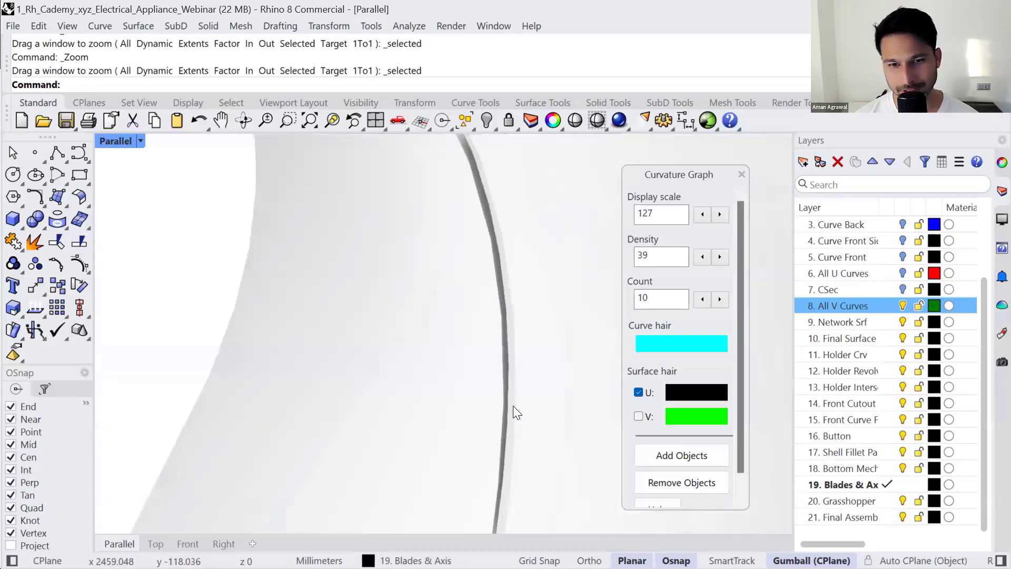
{"action": "scroll", "coordinate": [514, 406], "scroll_direction": "down", "scroll_amount": 2}
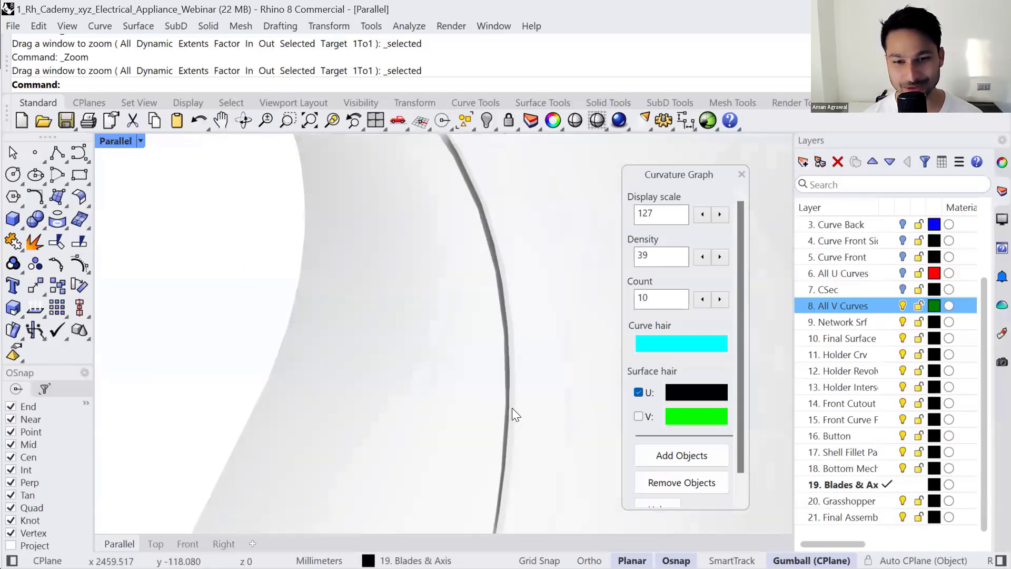
{"action": "scroll", "coordinate": [469, 393], "scroll_direction": "down", "scroll_amount": 10}
{"action": "right_click_drag", "start_coordinate": [469, 393], "coordinate": [466, 358]}
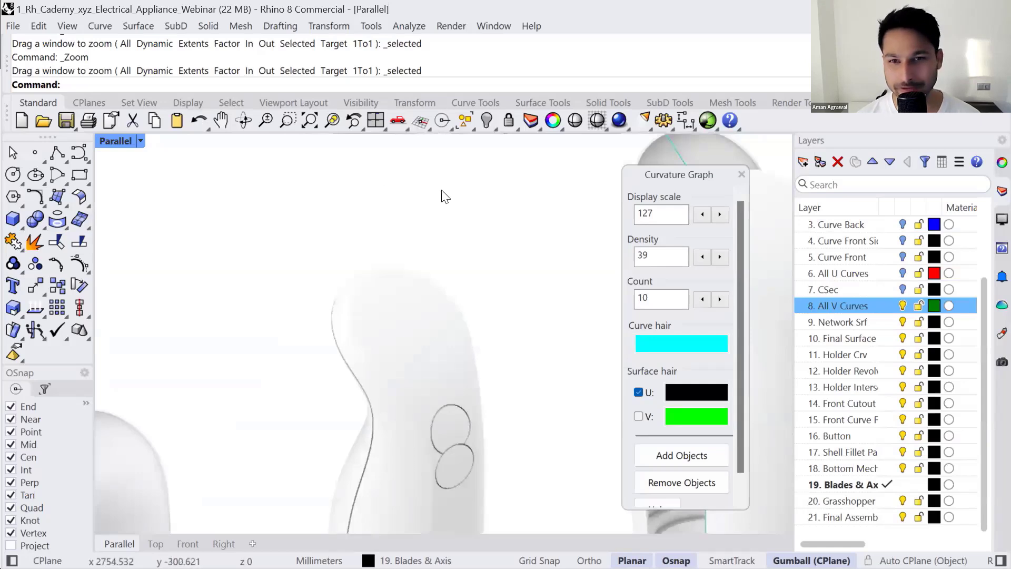
- Show the handle shells at true 1:1 scale in the Parallel viewport
{"action": "left_click", "coordinate": [139, 101]}
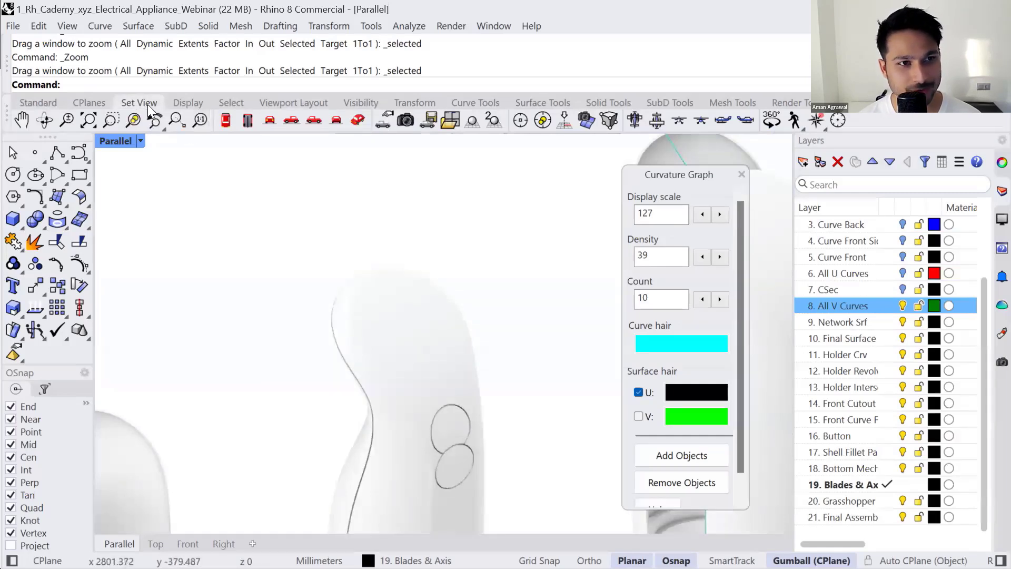
{"action": "left_click", "coordinate": [207, 117]}
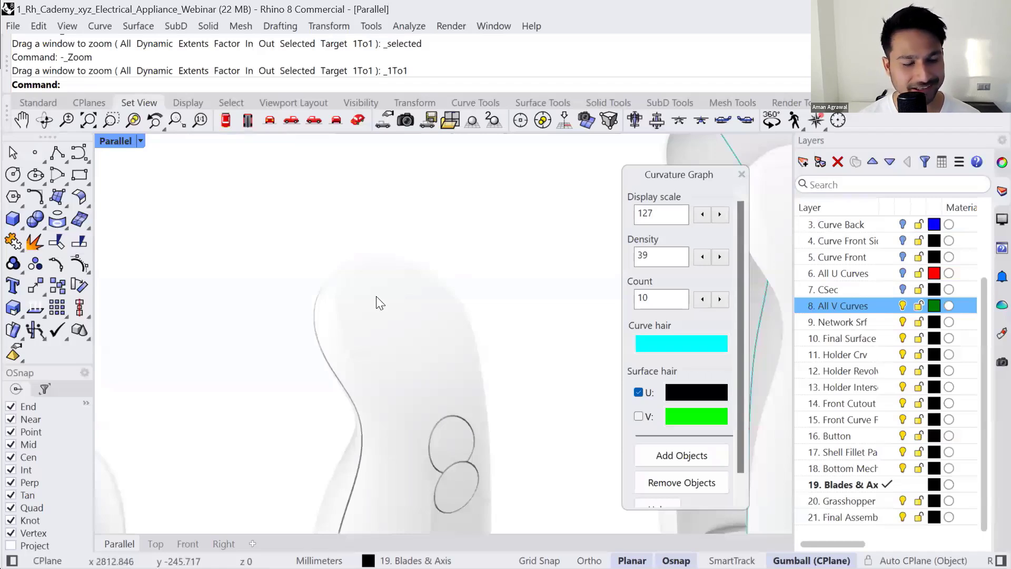
{"action": "scroll", "coordinate": [371, 316], "scroll_direction": "down", "scroll_amount": 5}
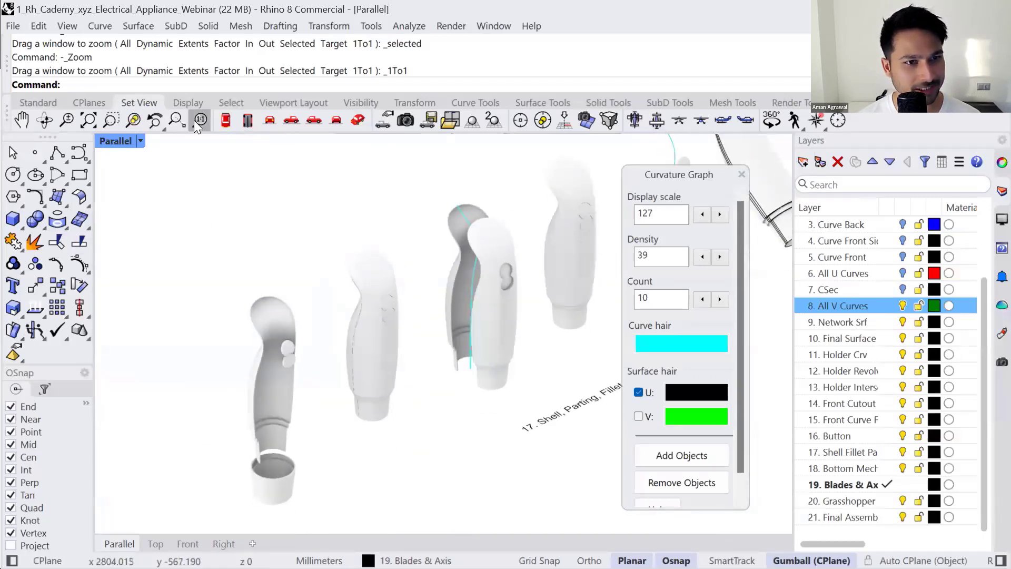
{"action": "left_click", "coordinate": [197, 125]}
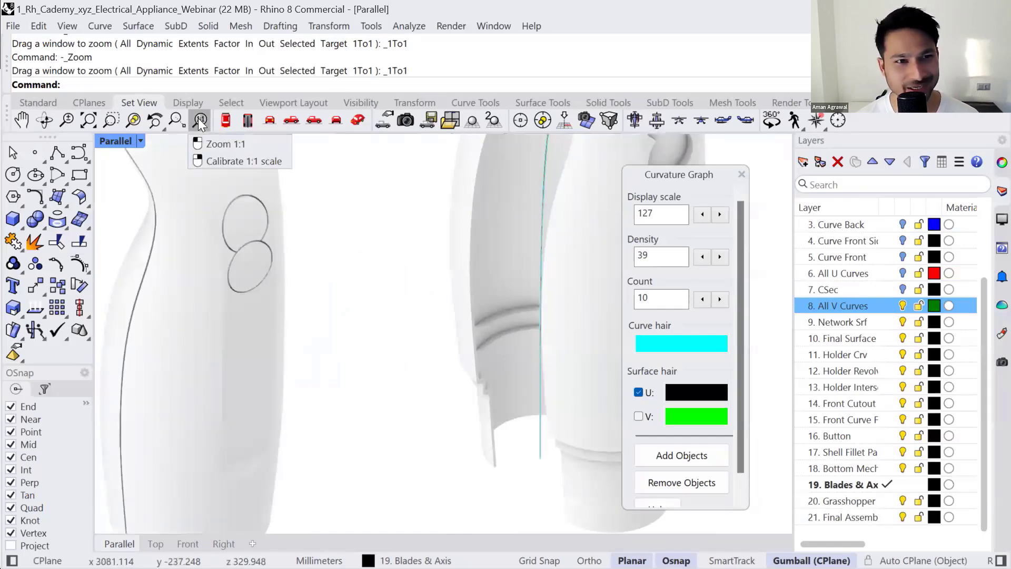
- Calibrate the 1:1 zoom scale with a bar length of 180 millimeters
{"action": "right_click", "coordinate": [199, 119]}
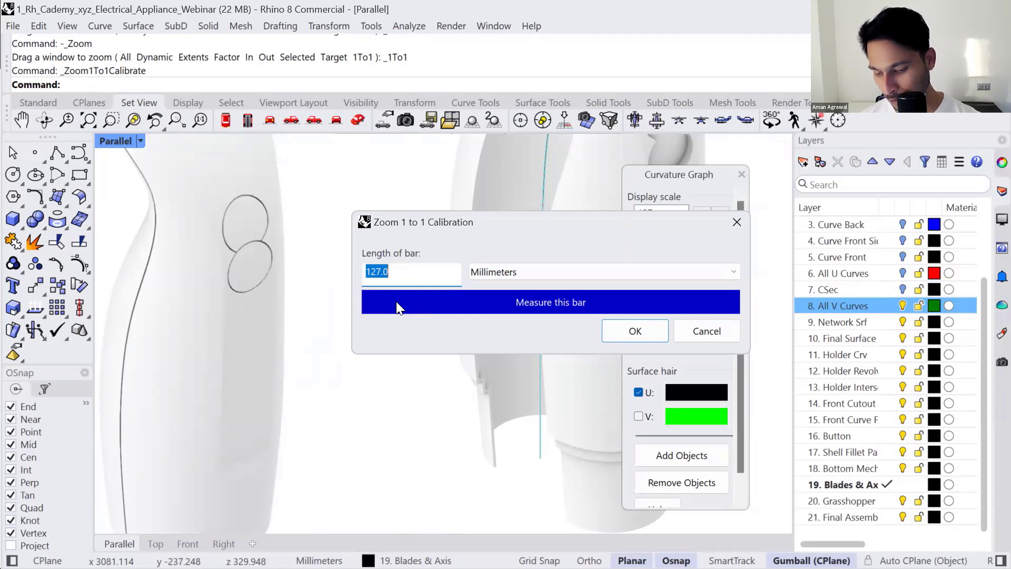
{"action": "type", "text": "180"}
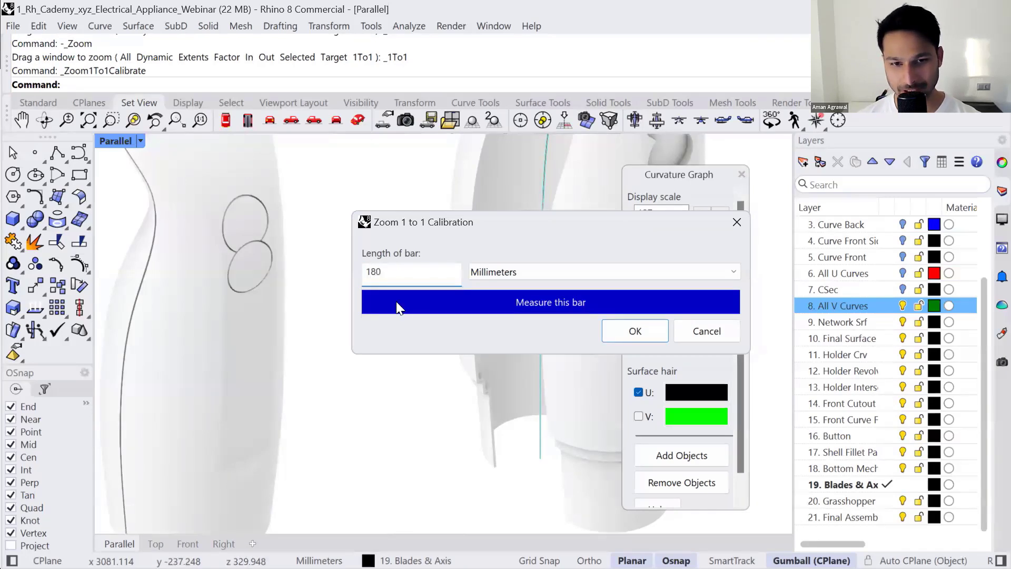
{"action": "key", "text": "Return"}
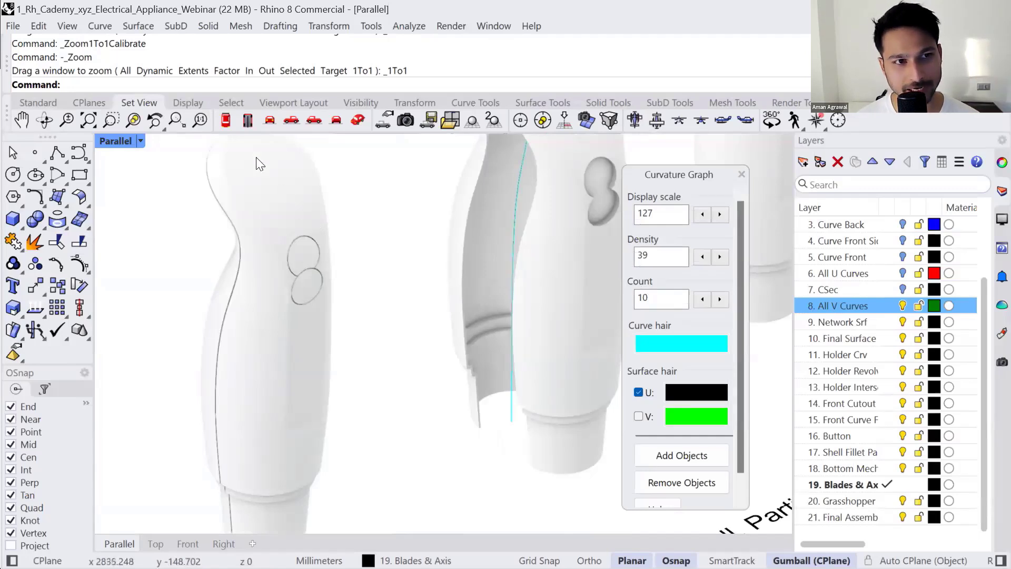
- Run the 1:1 zoom calibration again and accept the 180 mm bar length
{"action": "right_click", "coordinate": [200, 120]}
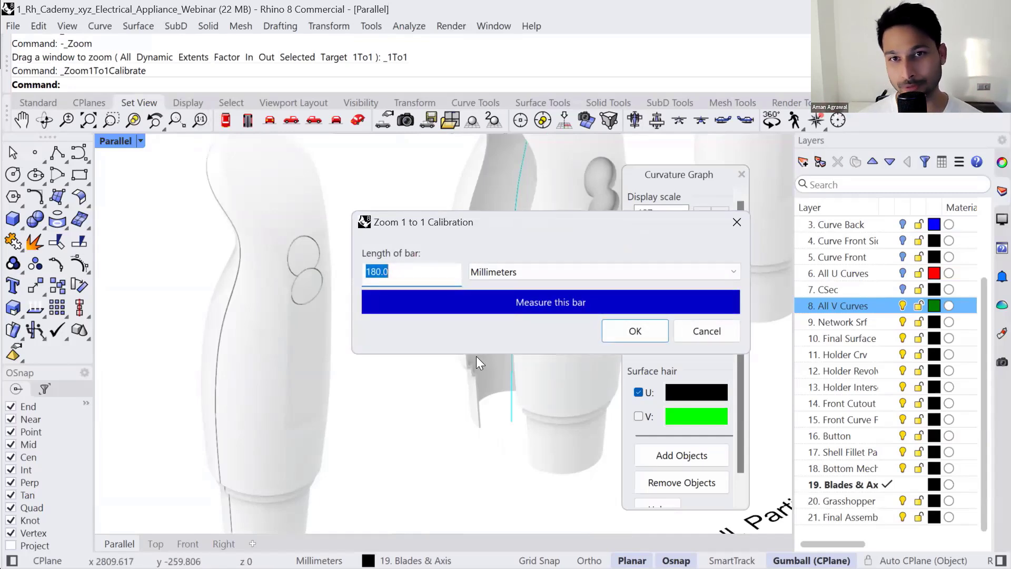
{"action": "left_click", "coordinate": [633, 332]}
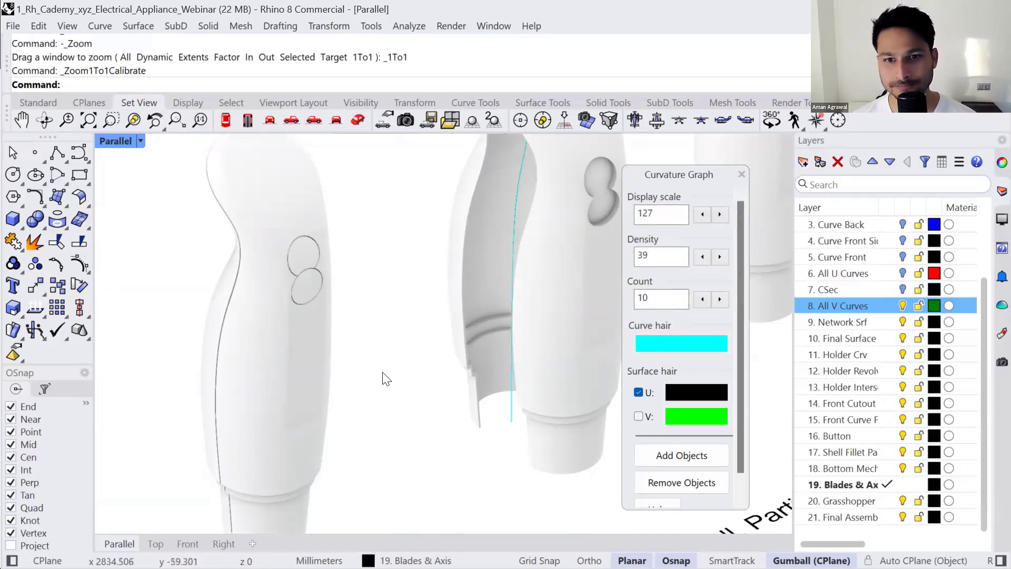
{"action": "right_click_drag", "start_coordinate": [371, 417], "coordinate": [463, 407]}
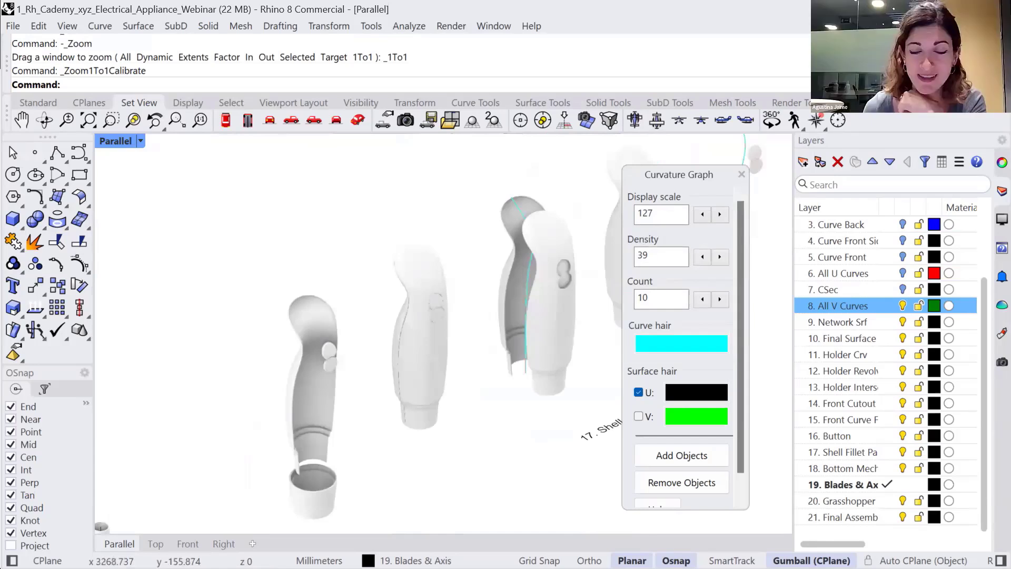
- Zoom out to the whole row of model stages and set the Parallel viewport to Shaded display
{"action": "left_click", "coordinate": [41, 95]}
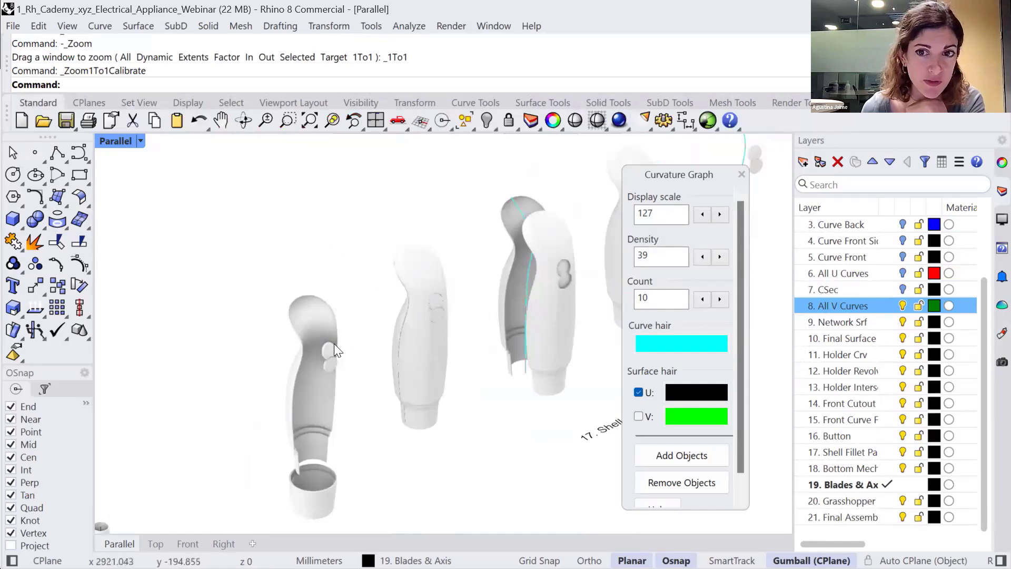
{"action": "scroll", "coordinate": [334, 343], "scroll_direction": "down", "scroll_amount": 20}
{"action": "left_click", "coordinate": [141, 141]}
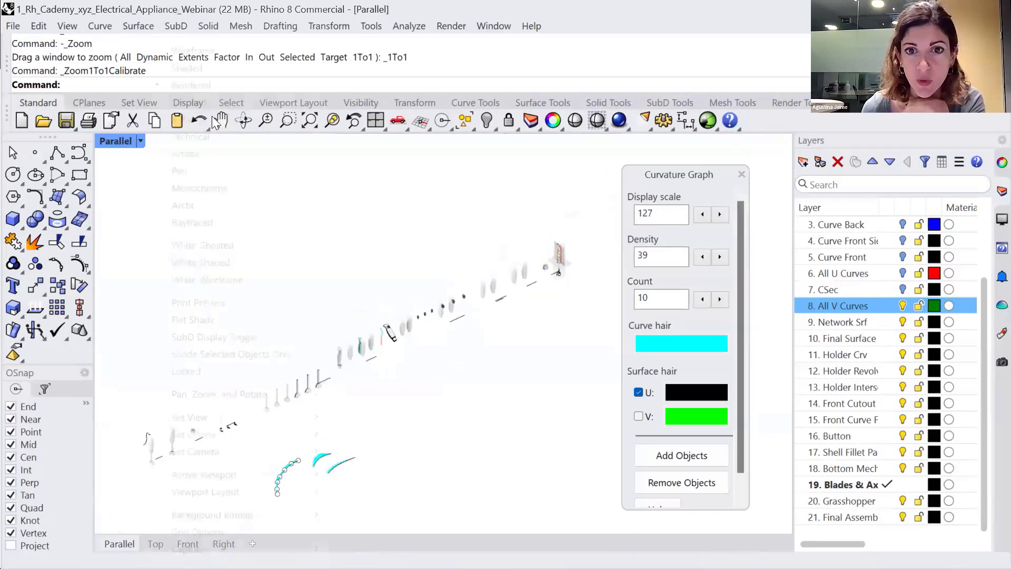
{"action": "left_click", "coordinate": [205, 68]}
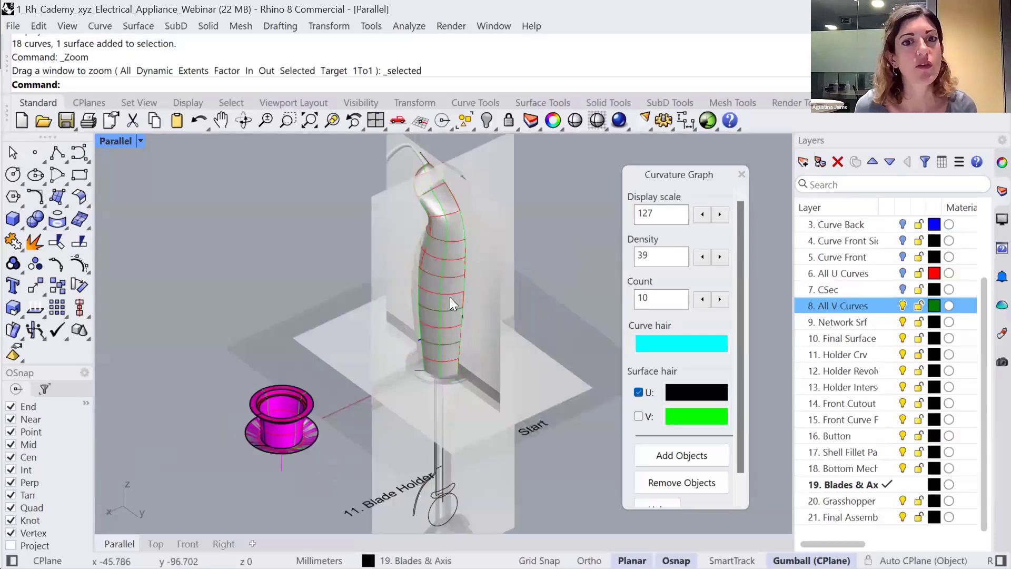
- Move the handle's final surface -500 mm along the X axis and zoom to it
{"action": "left_click", "coordinate": [450, 297]}
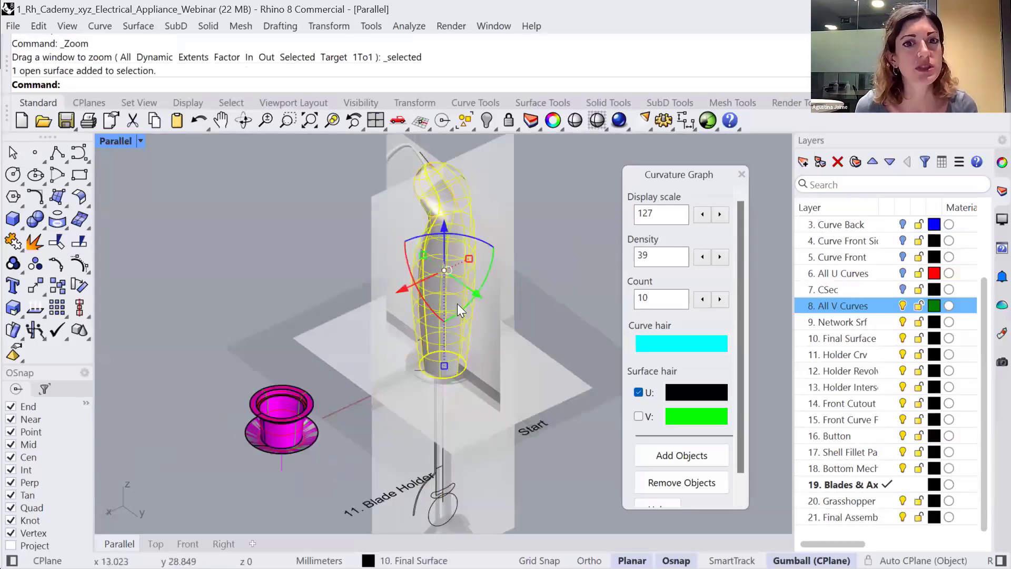
{"action": "left_click", "coordinate": [402, 290]}
{"action": "type", "text": "-"}
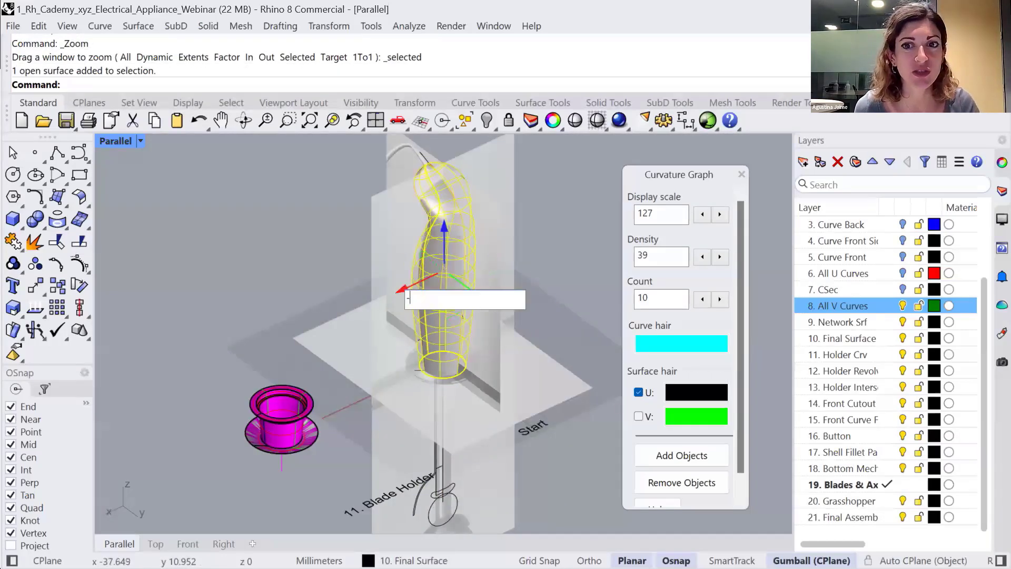
{"action": "type", "text": "500"}
{"action": "key", "text": "Return"}
{"action": "type", "text": "zs"}
{"action": "key", "text": "Return"}
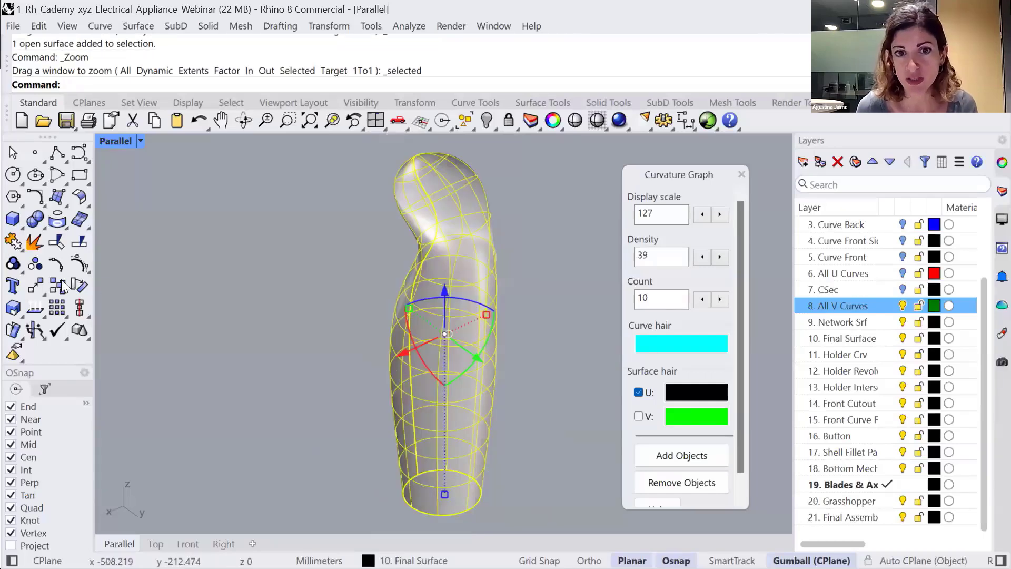
- Turn on the control points of the moved handle surface and select one point near its mid-height
{"action": "left_click", "coordinate": [86, 262]}
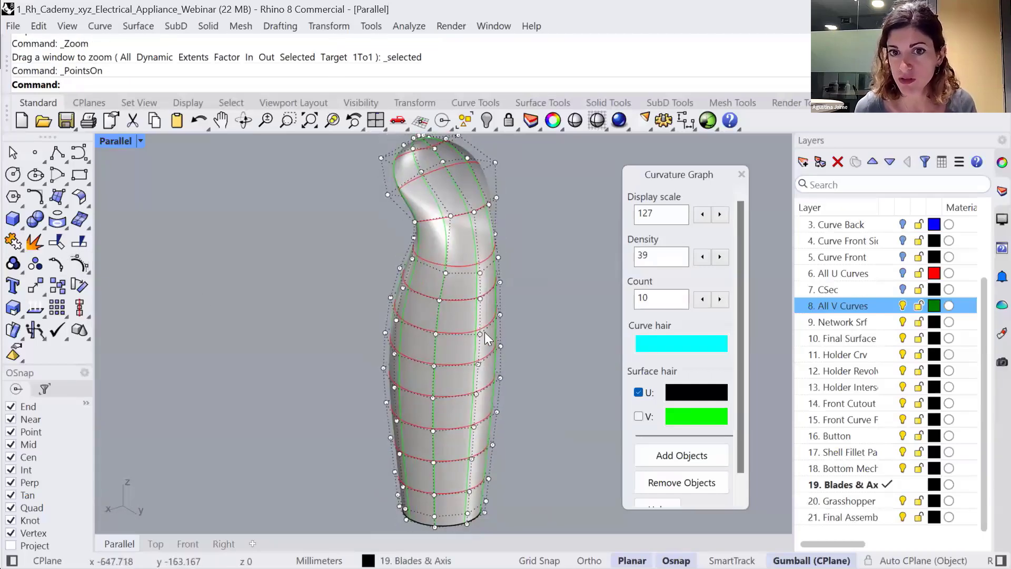
{"action": "left_click", "coordinate": [480, 334]}
{"action": "scroll", "coordinate": [473, 350], "scroll_direction": "up", "scroll_amount": 3}
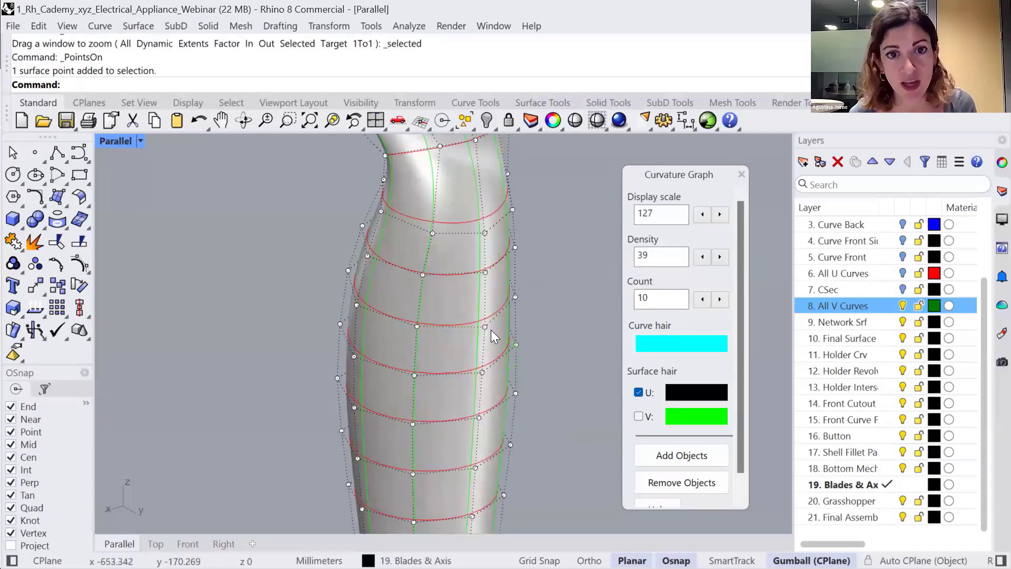
{"action": "left_click", "coordinate": [485, 327]}
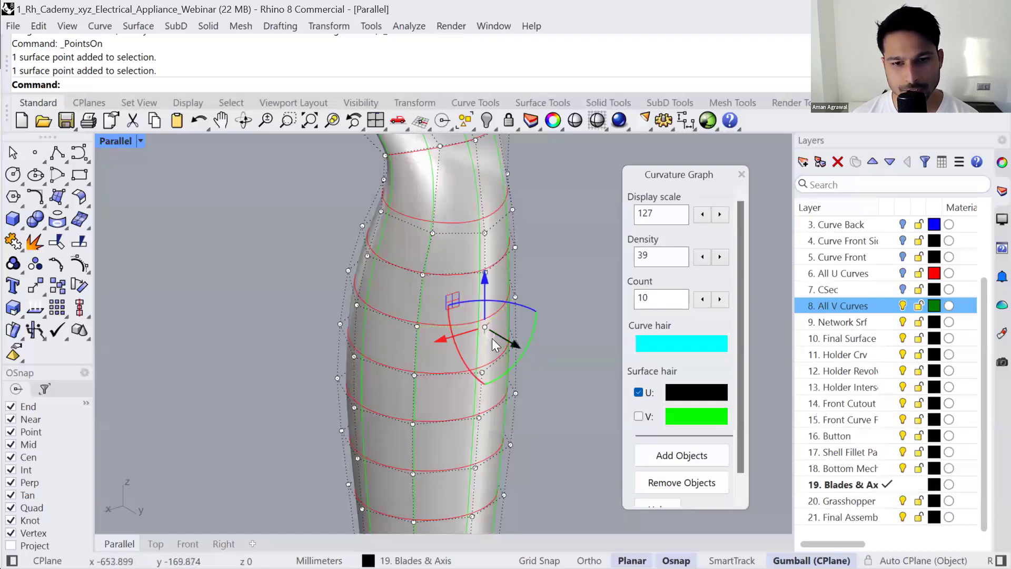
{"action": "left_click", "coordinate": [563, 363]}
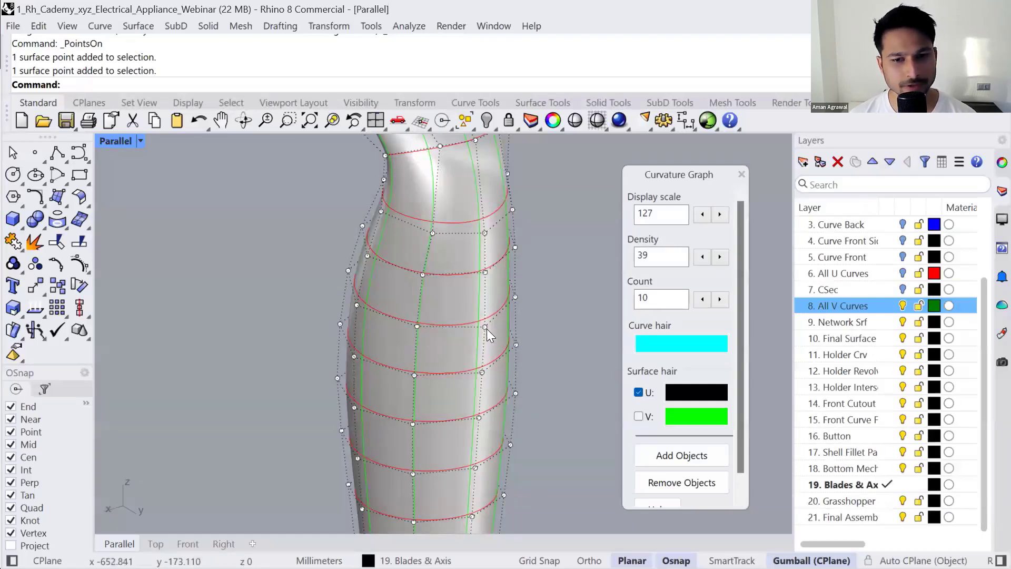
{"action": "left_click", "coordinate": [484, 328]}
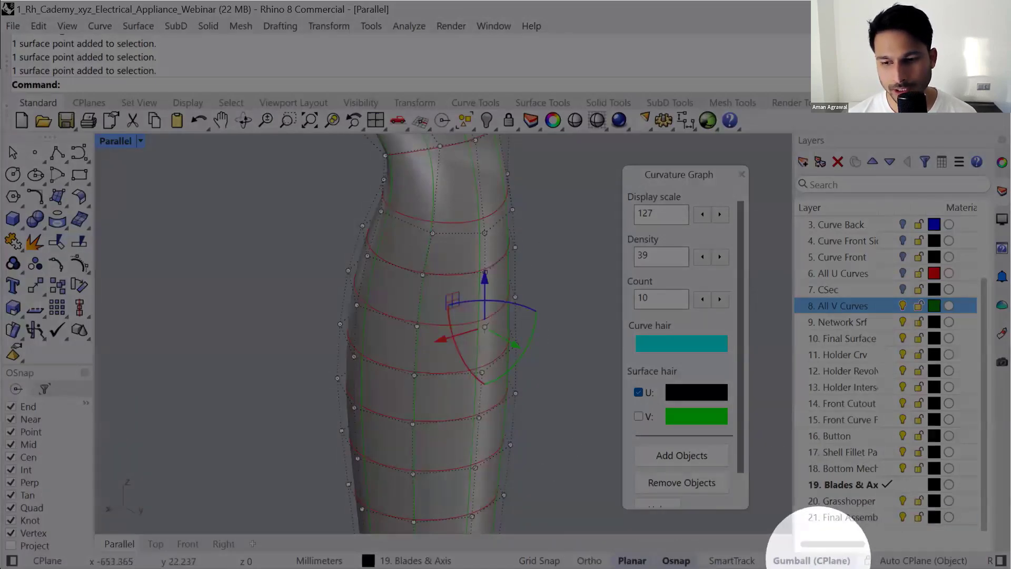
- Toggle the Gumball off and on at the selected control point and check its alignment options
{"action": "left_click", "coordinate": [806, 560]}
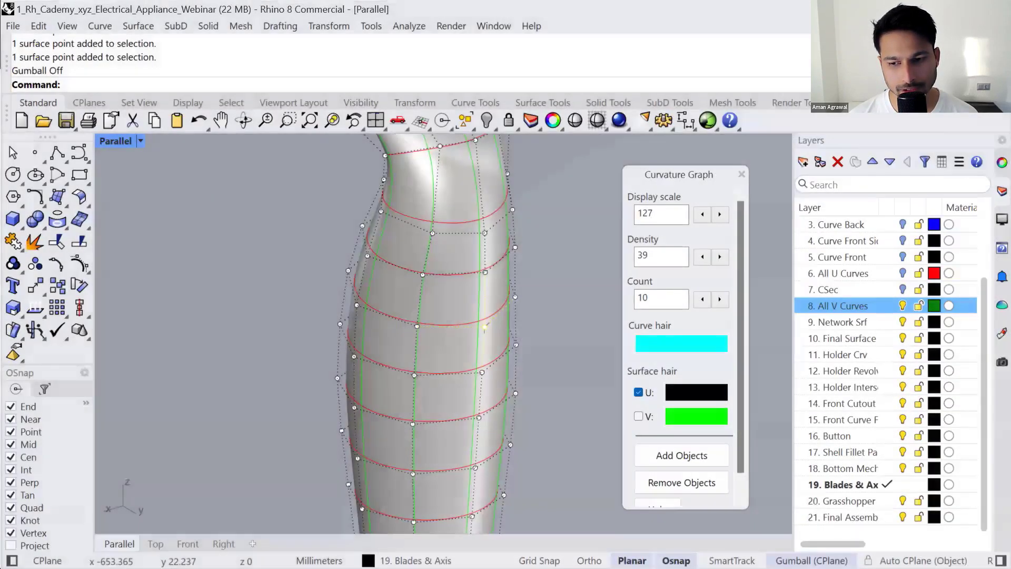
{"action": "left_click", "coordinate": [806, 561]}
{"action": "left_click", "coordinate": [806, 561]}
{"action": "key", "text": "F4"}
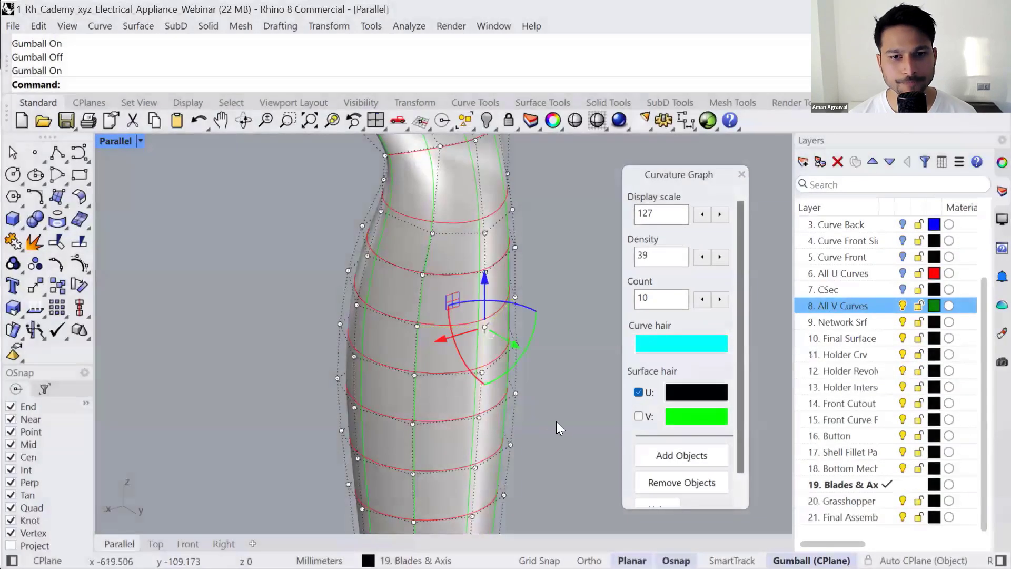
{"action": "left_click", "coordinate": [487, 340]}
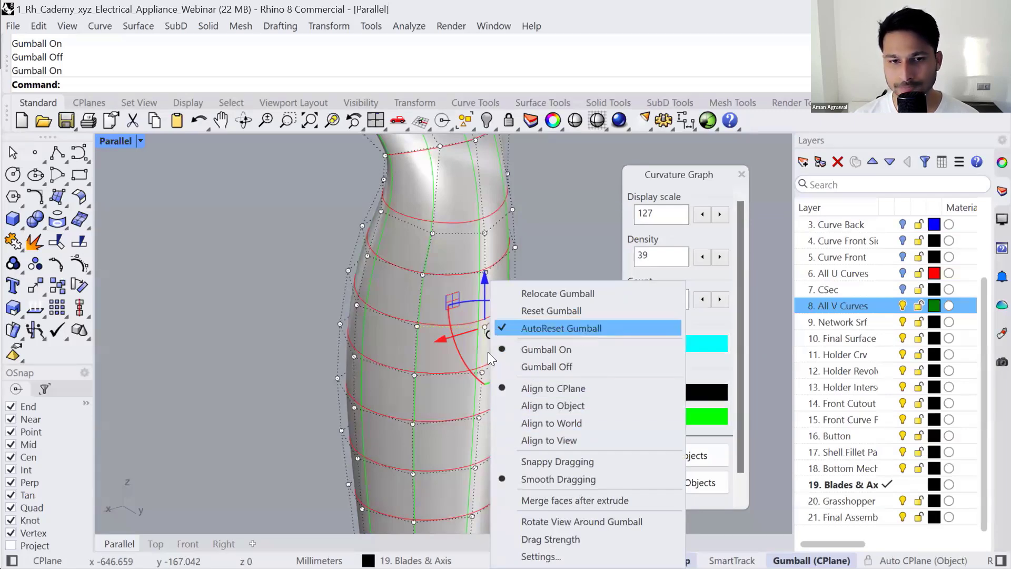
{"action": "left_click", "coordinate": [299, 349]}
{"action": "left_click", "coordinate": [551, 367]}
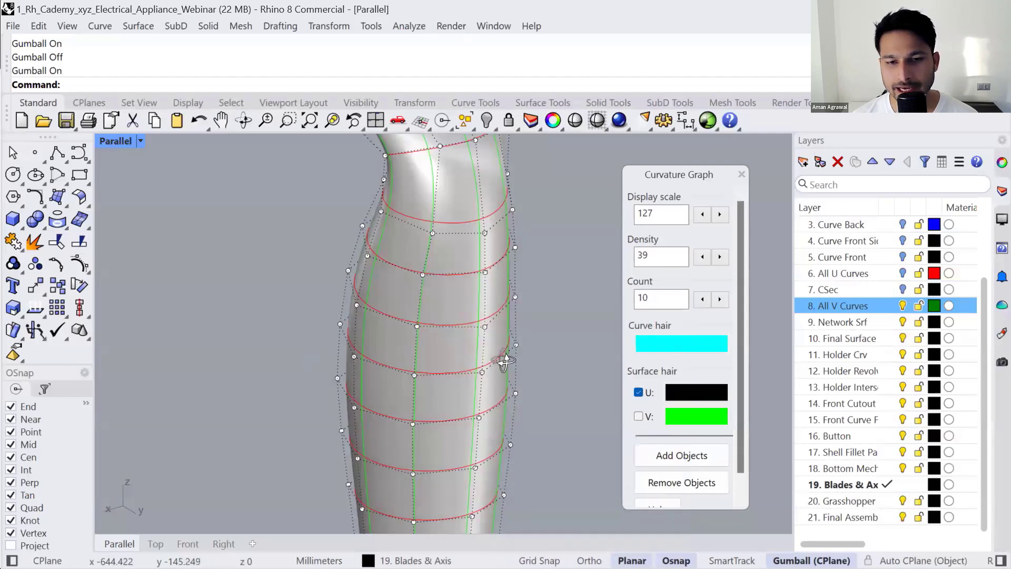
- Zoom in on the handle's control points and start MoveUVN, placing its window beside the surface
{"action": "right_click_drag", "start_coordinate": [505, 355], "coordinate": [503, 368]}
{"action": "scroll", "coordinate": [495, 358], "scroll_direction": "up", "scroll_amount": 3}
{"action": "left_click", "coordinate": [471, 330]}
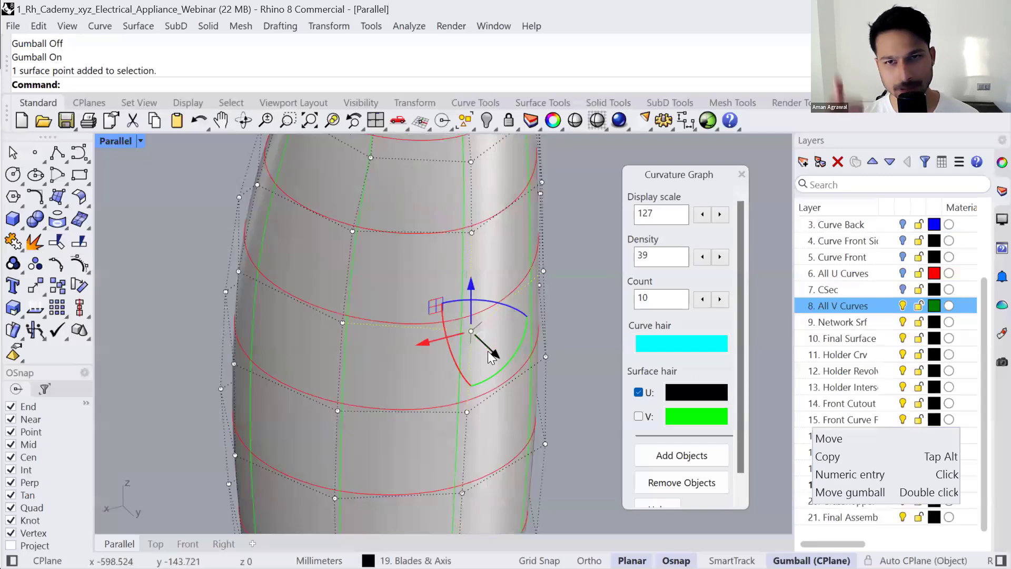
{"action": "left_click", "coordinate": [600, 338]}
{"action": "right_click_drag", "start_coordinate": [600, 338], "coordinate": [511, 369], "text": "shift"}
{"action": "type", "text": "Move"}
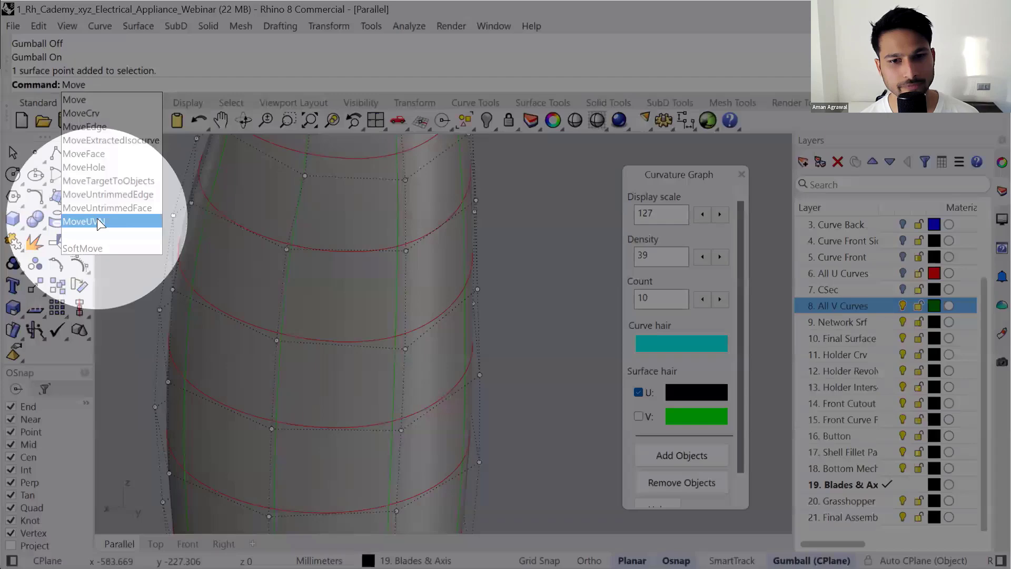
{"action": "left_click", "coordinate": [99, 222]}
{"action": "left_click_drag", "start_coordinate": [601, 260], "coordinate": [623, 245]}
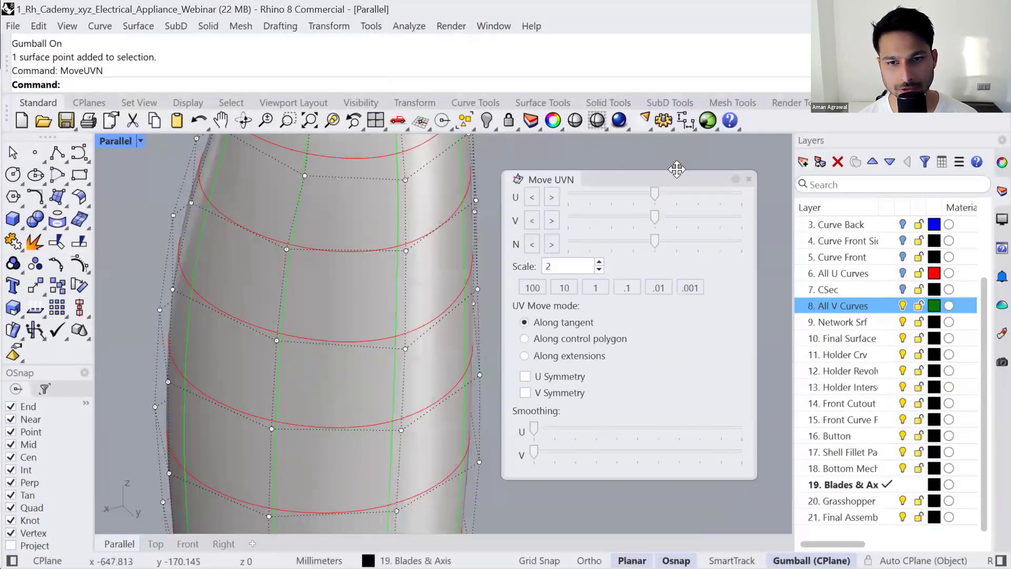
{"action": "left_click_drag", "start_coordinate": [678, 169], "coordinate": [675, 164]}
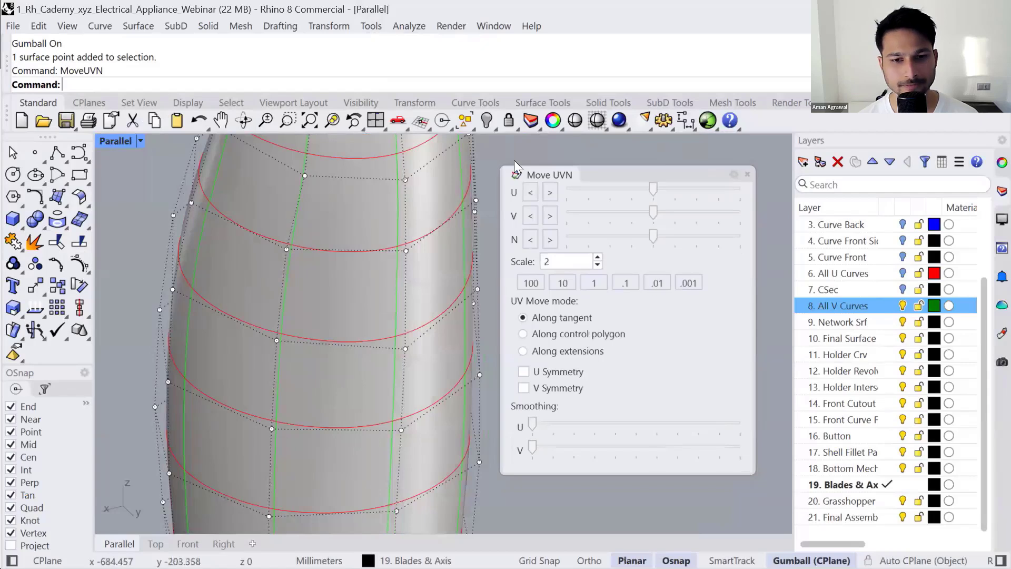
- Select the mid-height control point and set the UV move mode to Along control polygon
{"action": "left_click", "coordinate": [406, 347]}
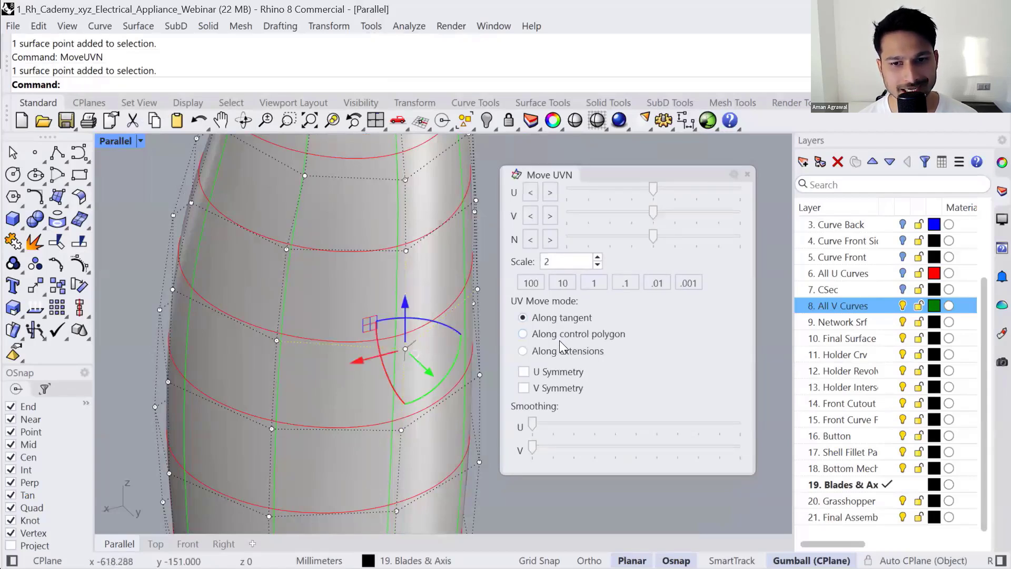
{"action": "left_click", "coordinate": [565, 333]}
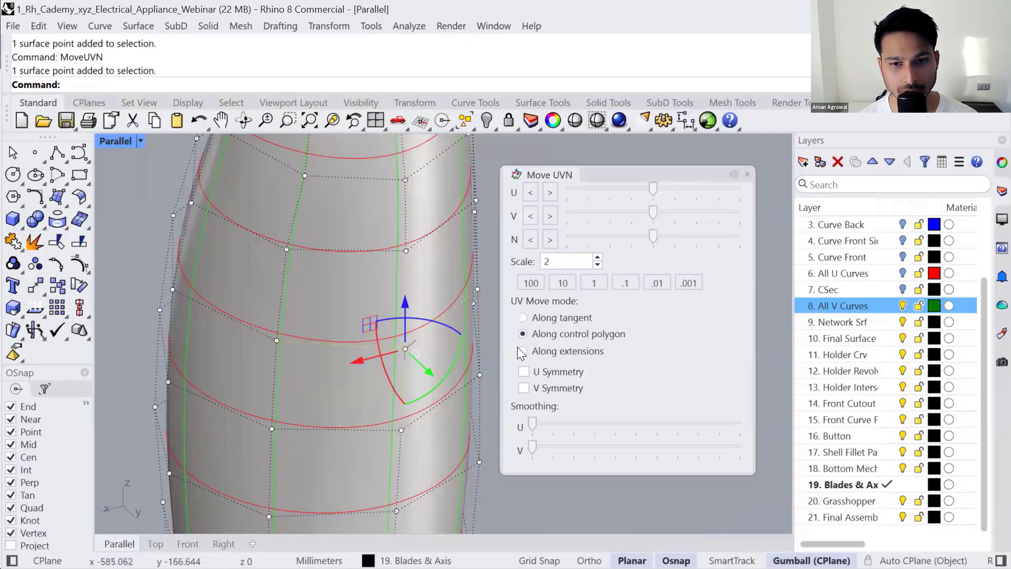
{"action": "left_click", "coordinate": [554, 351]}
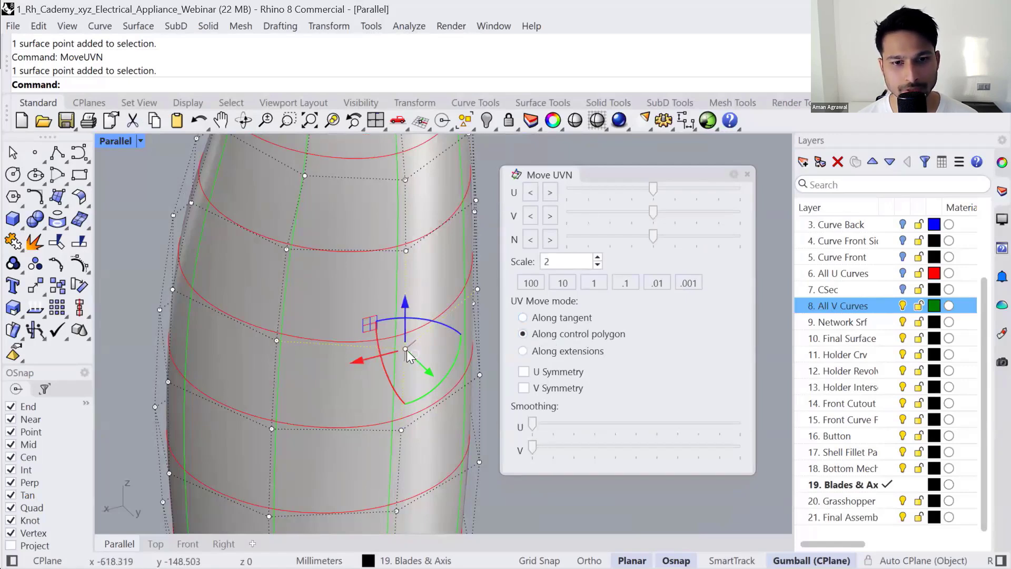
- Try sliding the selected control point in the U and V directions and undo the MoveUVN change
{"action": "left_click_drag", "start_coordinate": [647, 190], "coordinate": [634, 205]}
{"action": "key", "text": "ctrl+z"}
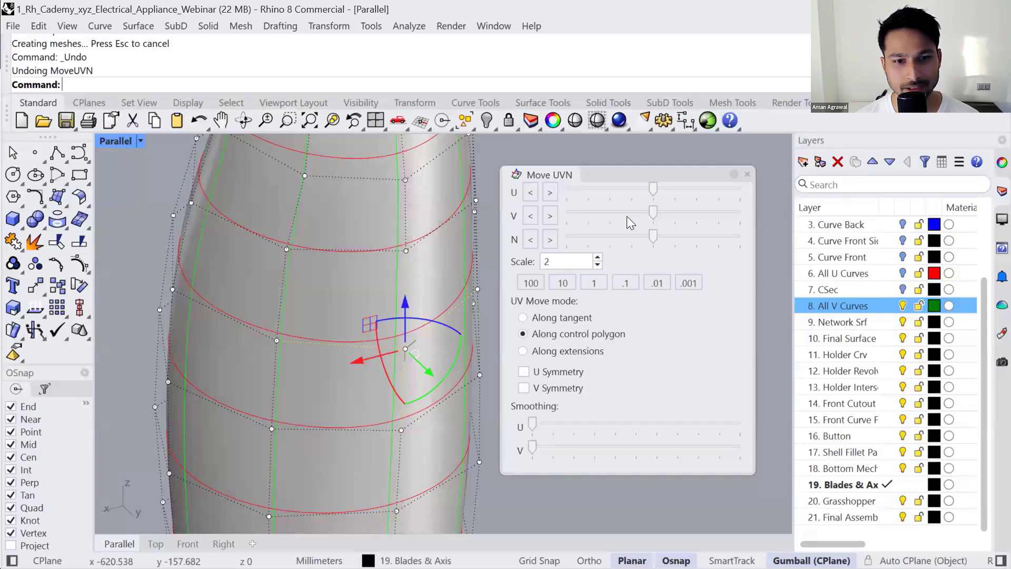
{"action": "mouse_move", "coordinate": [652, 214]}
{"action": "left_mouse_down"}
{"action": "mouse_move", "coordinate": [672, 213]}
{"action": "mouse_move", "coordinate": [654, 219]}
{"action": "left_mouse_up"}
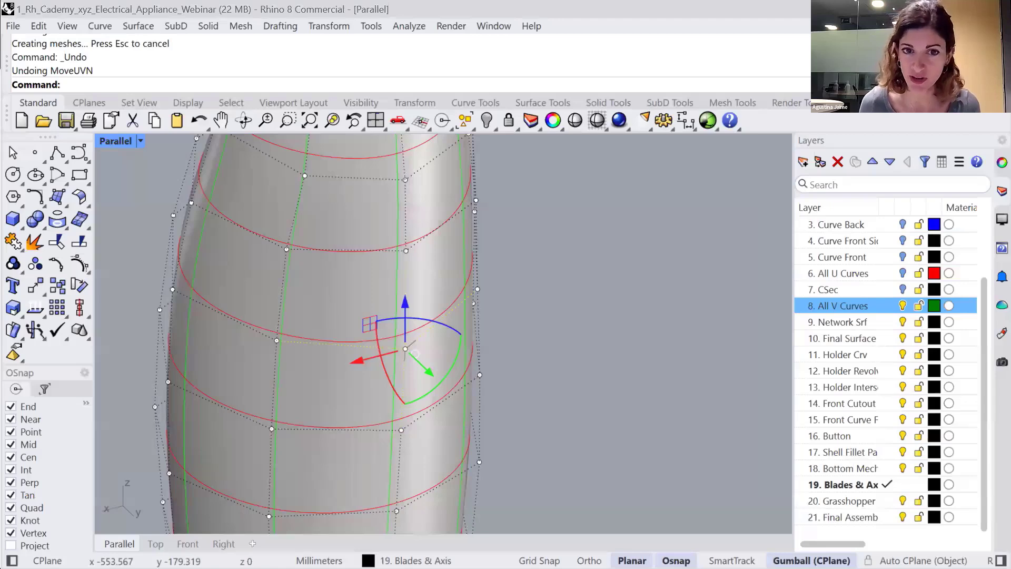
- Deselect the control point, return to the row of model stages and pick the tilted handle polysurface
{"action": "left_click", "coordinate": [630, 379]}
{"action": "scroll", "coordinate": [630, 379], "scroll_direction": "down", "scroll_amount": 11}
{"action": "scroll", "coordinate": [445, 413], "scroll_direction": "down", "scroll_amount": 6}
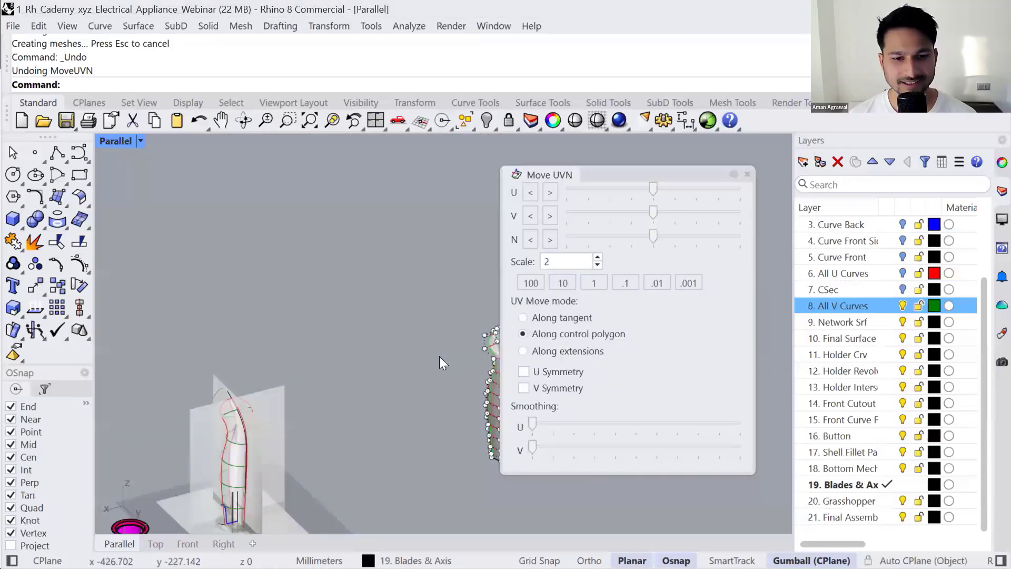
{"action": "scroll", "coordinate": [439, 356], "scroll_direction": "down", "scroll_amount": 8}
{"action": "right_click_drag", "start_coordinate": [221, 448], "coordinate": [493, 363]}
{"action": "right_click_drag", "start_coordinate": [284, 442], "coordinate": [384, 413]}
{"action": "left_click", "coordinate": [249, 432]}
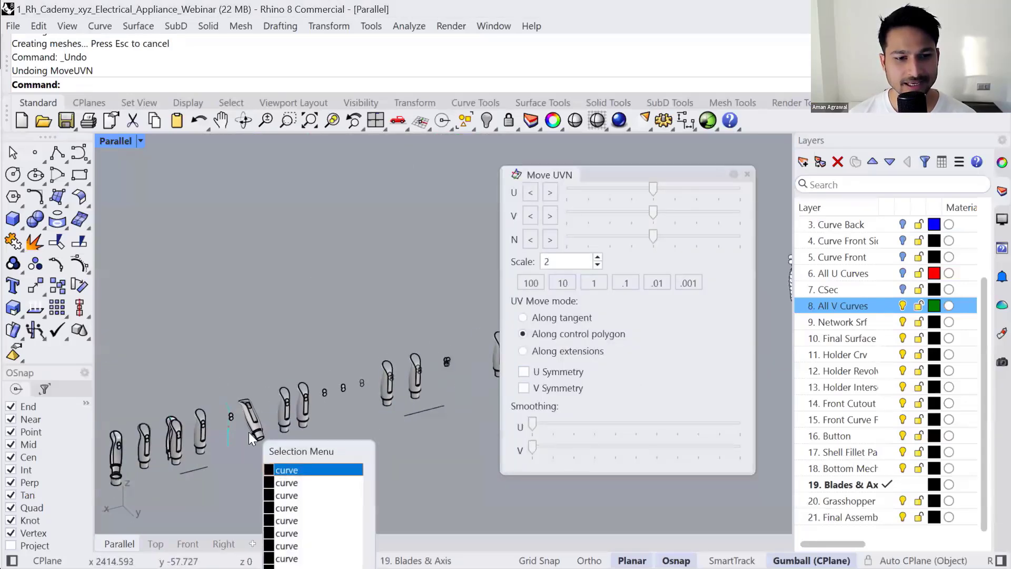
{"action": "left_click", "coordinate": [257, 421]}
{"action": "left_click", "coordinate": [324, 456]}
- Zoom to the closed handle polysurface on the 16. Button layer and compare it with the neighbouring handles
{"action": "scroll", "coordinate": [307, 416], "scroll_direction": "up", "scroll_amount": 12}
{"action": "left_click", "coordinate": [305, 418]}
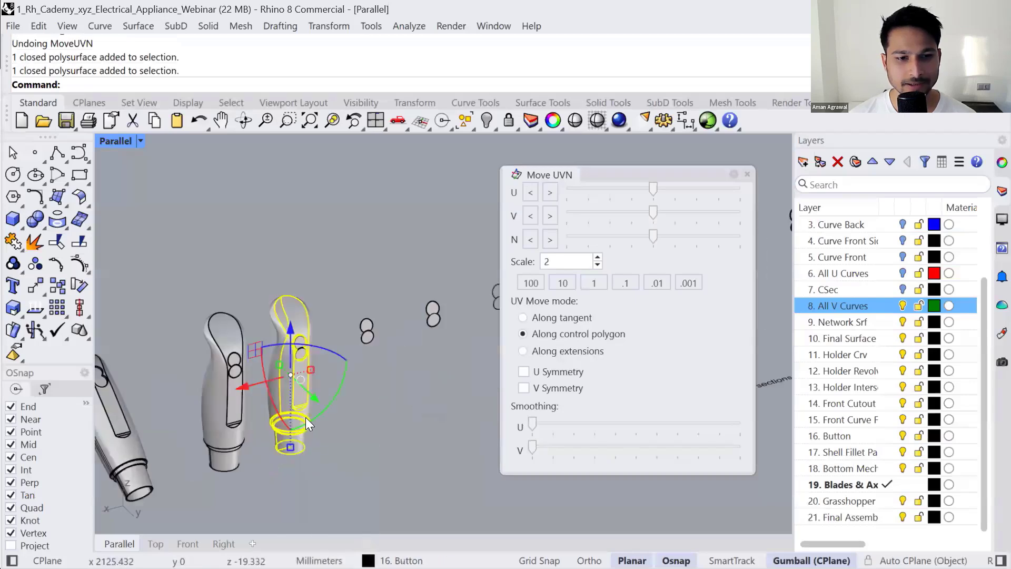
{"action": "type", "text": "zs"}
{"action": "key", "text": "Return"}
{"action": "right_click_drag", "start_coordinate": [304, 428], "coordinate": [404, 444]}
{"action": "scroll", "coordinate": [294, 404], "scroll_direction": "down", "scroll_amount": 9}
{"action": "left_click", "coordinate": [405, 445]}
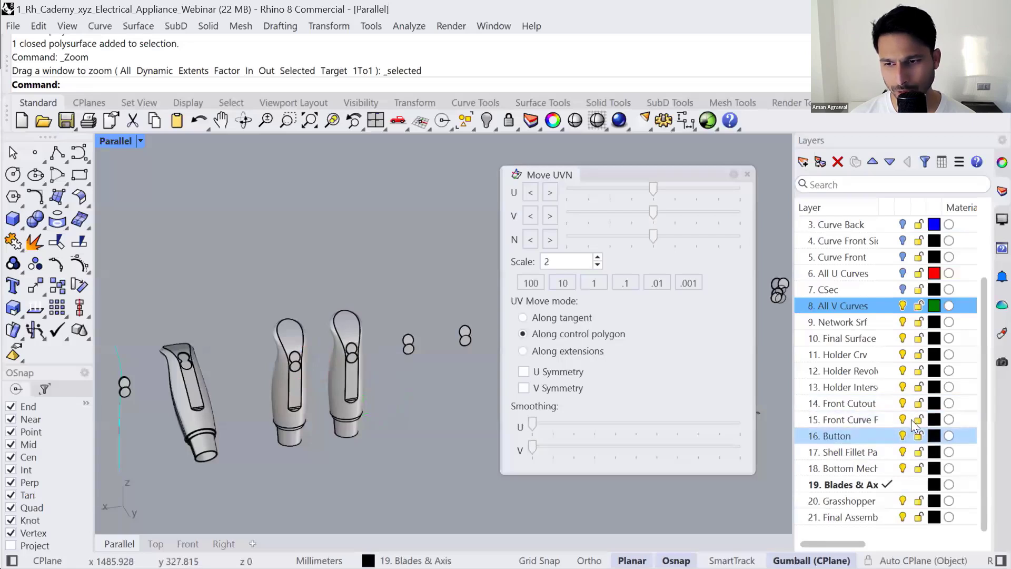
- Hide layers 15 (Front Curve), 16 (Button), 17 (Shell Fillet) and 18 (Bottom)
{"action": "left_click", "coordinate": [904, 420]}
{"action": "left_click", "coordinate": [903, 436]}
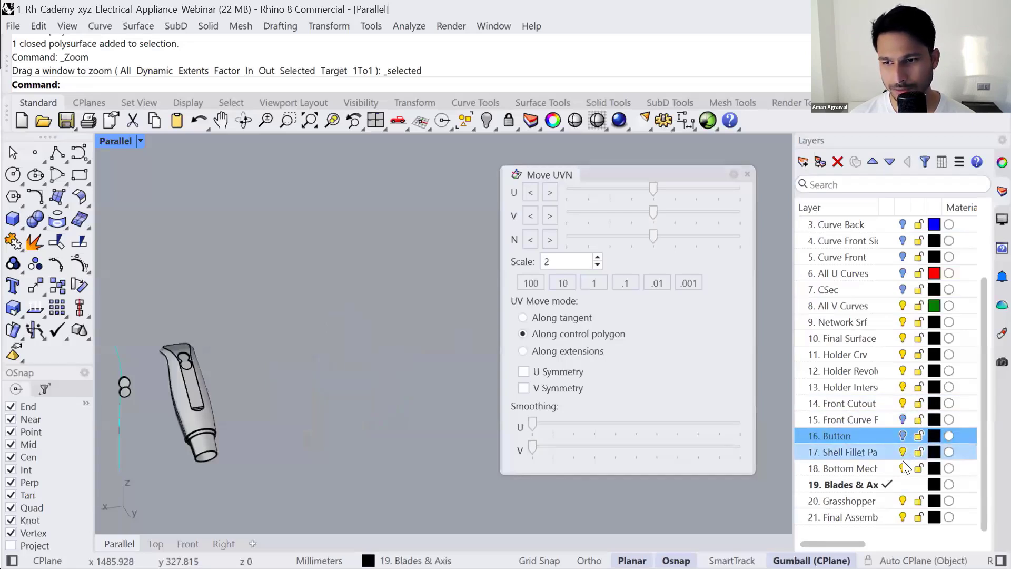
{"action": "left_click", "coordinate": [903, 453]}
{"action": "left_click", "coordinate": [903, 467]}
- Show layers 16 (Button) and 17 (Shell Fillet) again, toggling them to identify the tilted handle's layer
{"action": "left_click", "coordinate": [904, 436]}
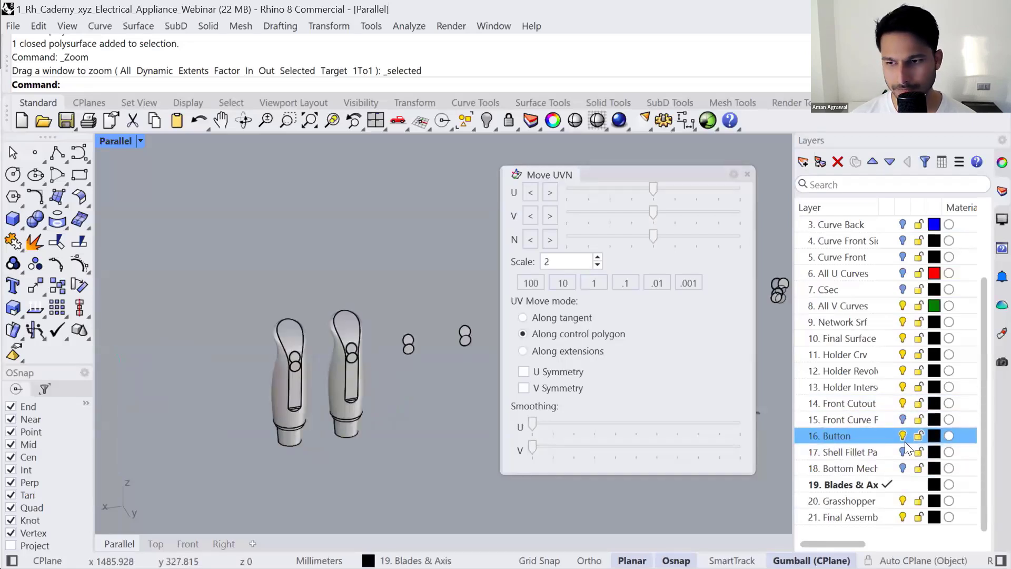
{"action": "left_click", "coordinate": [902, 436]}
{"action": "left_click", "coordinate": [903, 452]}
{"action": "left_click", "coordinate": [214, 439]}
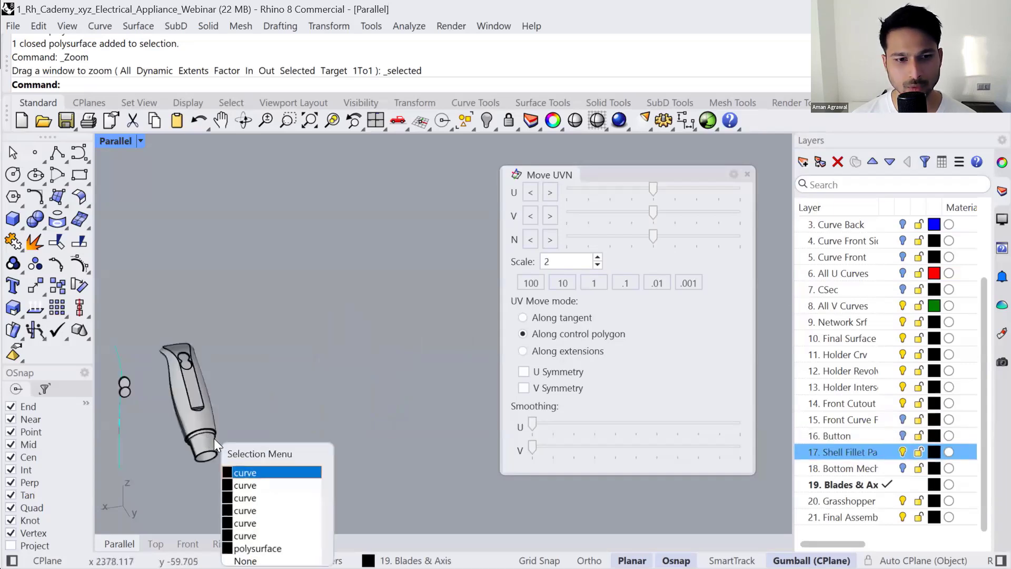
{"action": "left_click", "coordinate": [903, 436]}
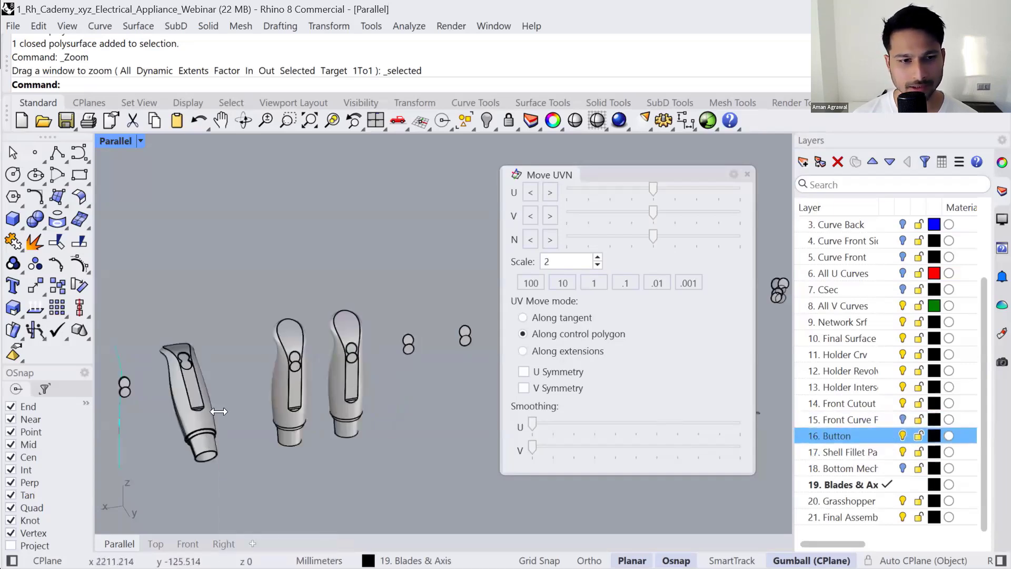
- Move the closed handle polysurface on the 16. Button layer in front of the row with the Gumball and zoom to it
{"action": "right_click_drag", "start_coordinate": [258, 417], "coordinate": [290, 399]}
{"action": "left_click", "coordinate": [314, 391]}
{"action": "scroll", "coordinate": [305, 390], "scroll_direction": "down", "scroll_amount": 4}
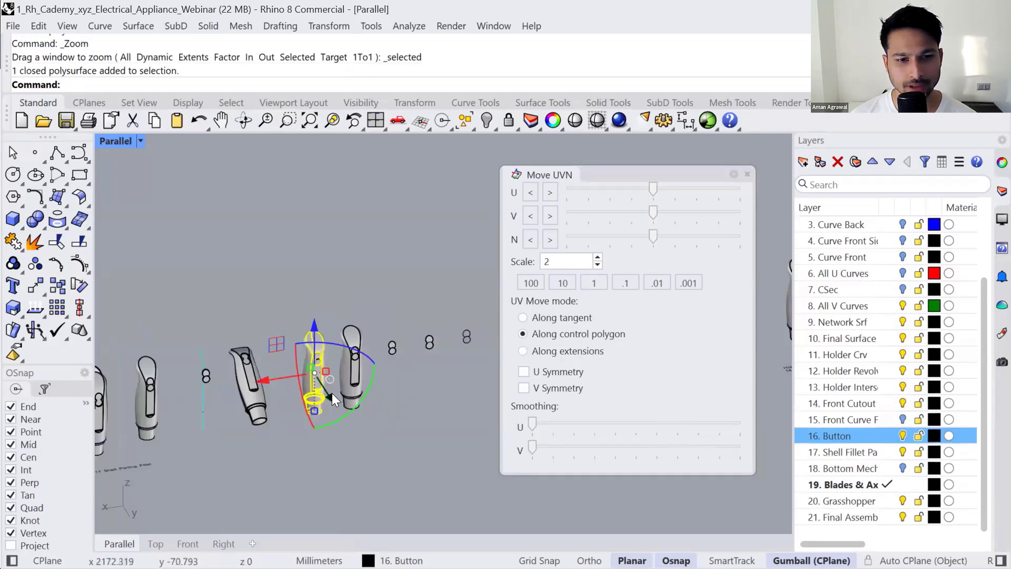
{"action": "left_click_drag", "start_coordinate": [331, 396], "coordinate": [390, 497]}
{"action": "type", "text": "zs"}
{"action": "key", "text": "Return"}
{"action": "right_click_drag", "start_coordinate": [368, 472], "coordinate": [290, 461]}
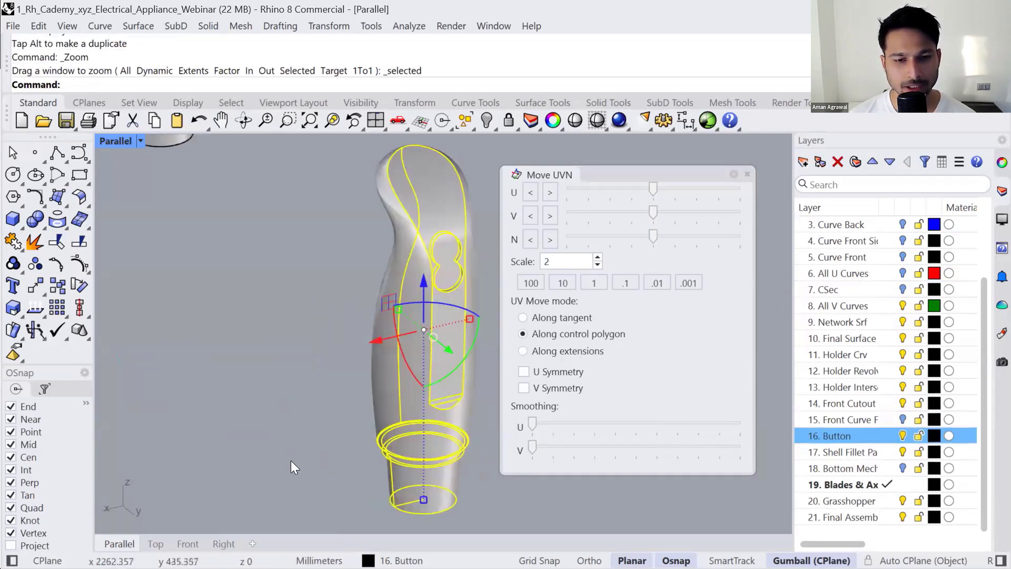
{"action": "left_click", "coordinate": [290, 462]}
- Float the Analyze and surface analysis tools and run Draft Angle Analysis on the moved handle polysurface
{"action": "left_click", "coordinate": [41, 313]}
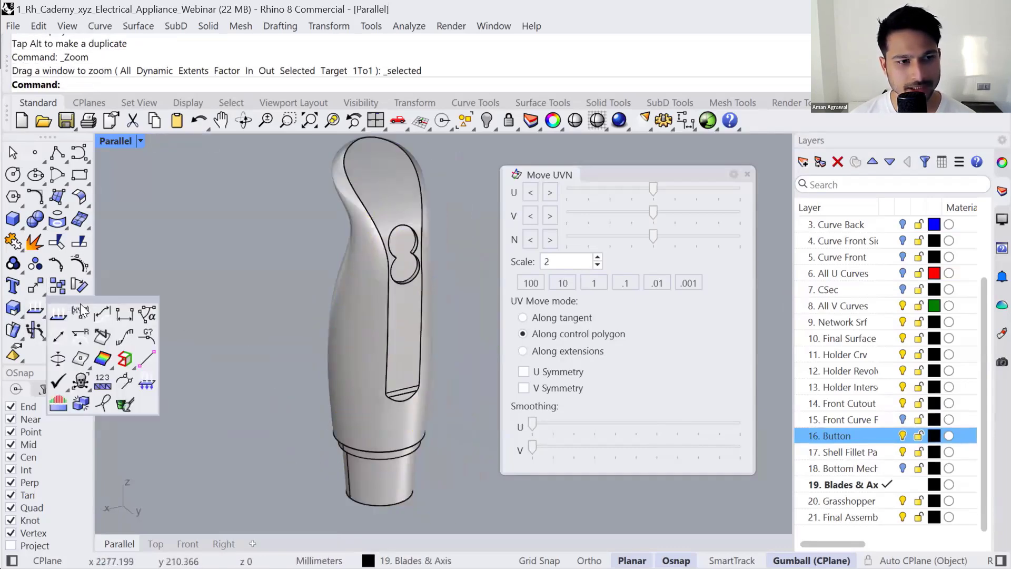
{"action": "left_click_drag", "start_coordinate": [79, 302], "coordinate": [149, 239]}
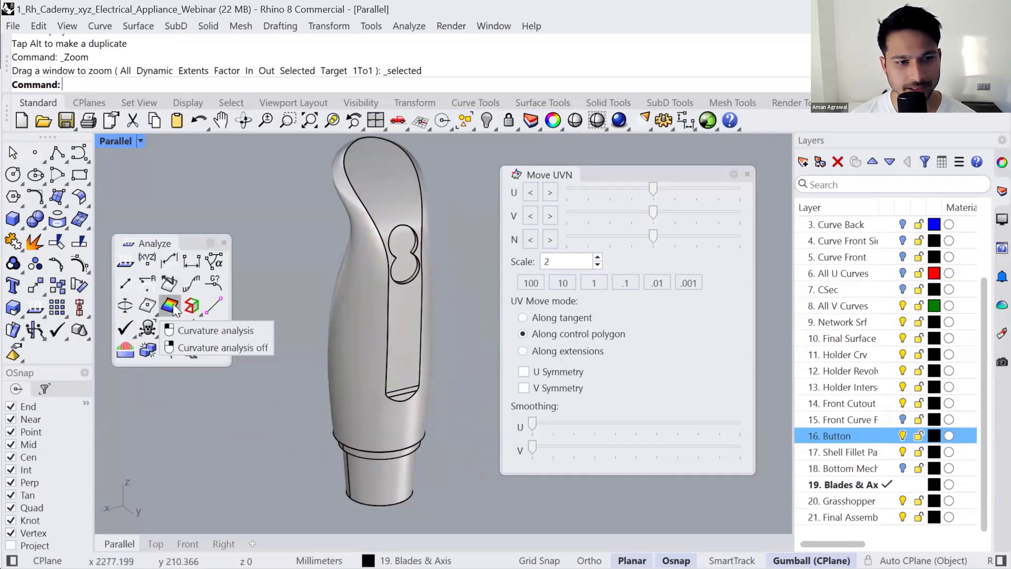
{"action": "left_click", "coordinate": [177, 315]}
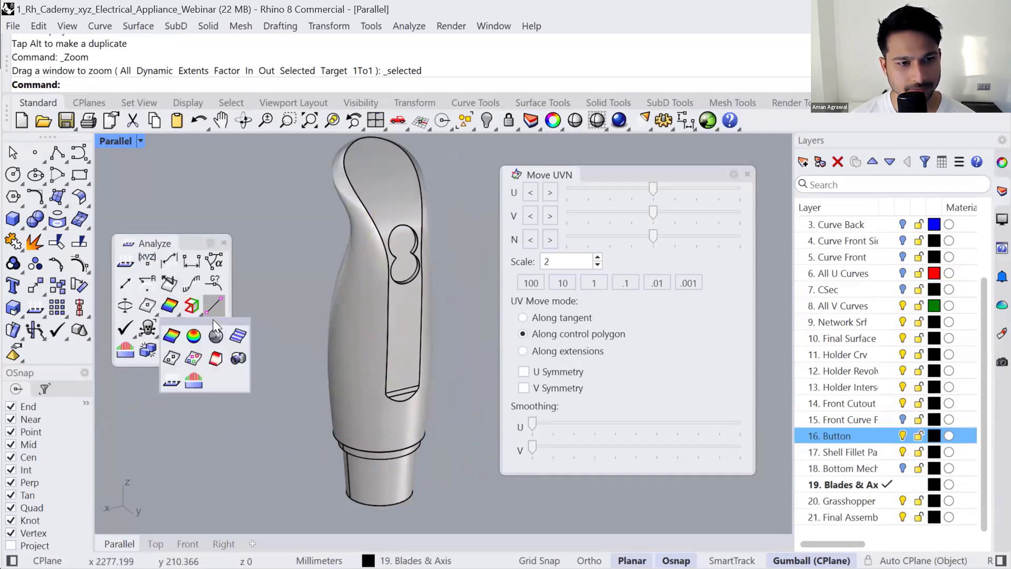
{"action": "left_click_drag", "start_coordinate": [213, 320], "coordinate": [167, 373]}
{"action": "left_click", "coordinate": [149, 401]}
{"action": "left_click", "coordinate": [407, 410]}
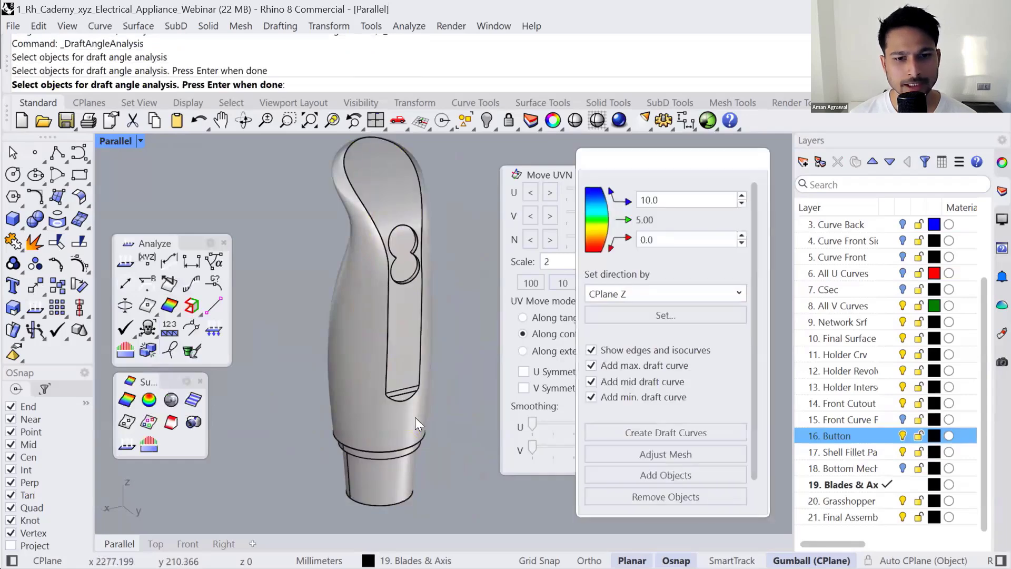
{"action": "key", "text": "Return"}
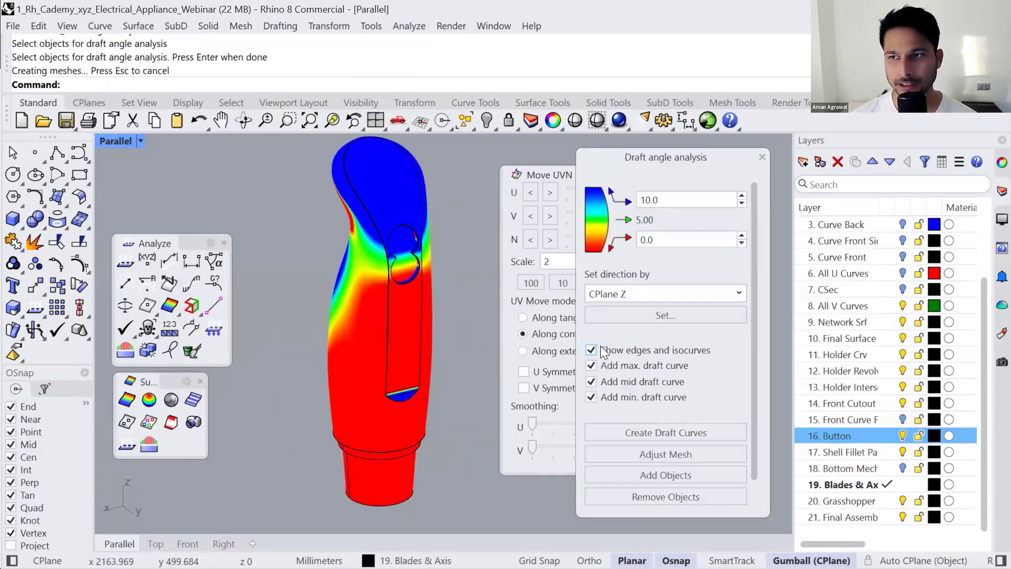
- Open the DraftAngleAnalysis help topic and examine its illustration of draft on injection-molded parts
{"action": "left_click", "coordinate": [1001, 247]}
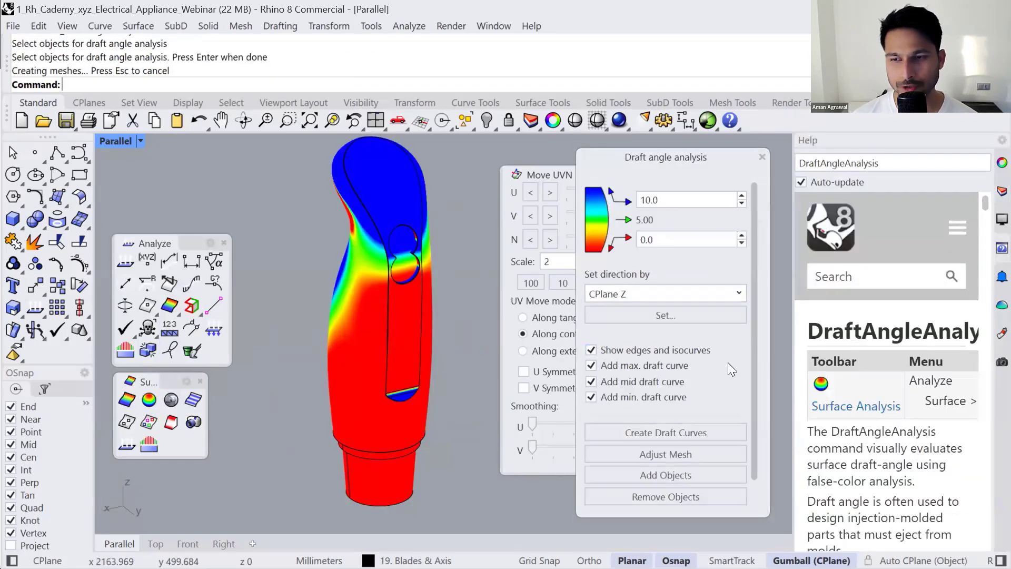
{"action": "right_click", "coordinate": [479, 412]}
{"action": "scroll", "coordinate": [923, 427], "scroll_direction": "down", "scroll_amount": 5}
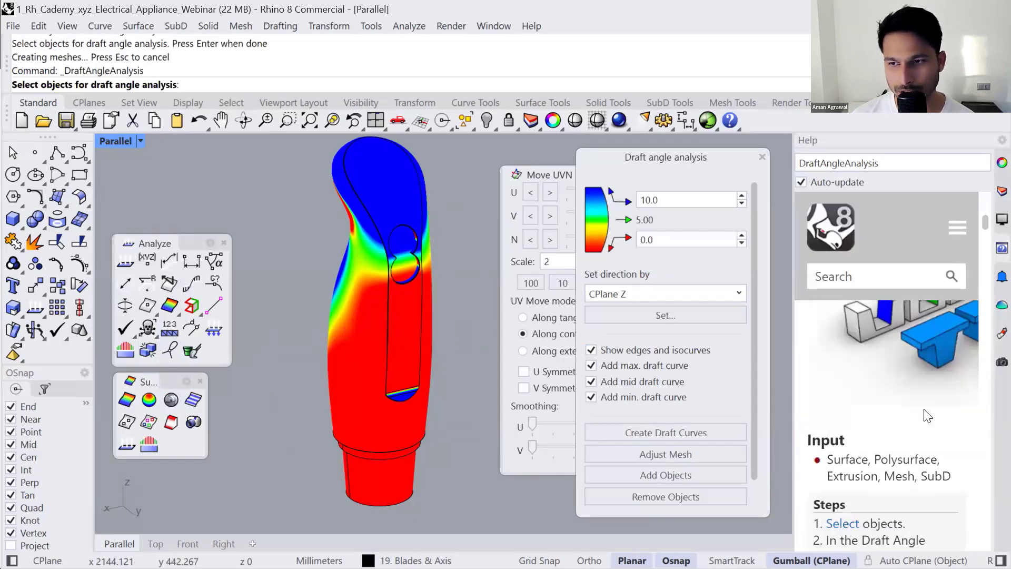
{"action": "scroll", "coordinate": [923, 426], "scroll_direction": "up", "scroll_amount": 1}
{"action": "left_click_drag", "start_coordinate": [794, 398], "coordinate": [759, 396]}
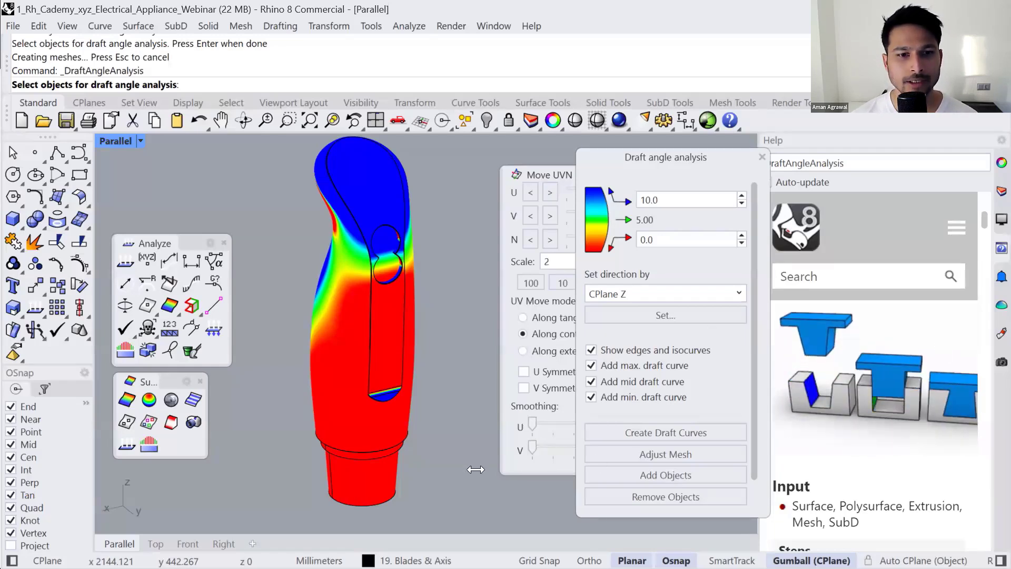
- Select the colour-mapped handle and rotate it with the Gumball into a tilted position relative to the CPlane Z direction
{"action": "left_click", "coordinate": [359, 374]}
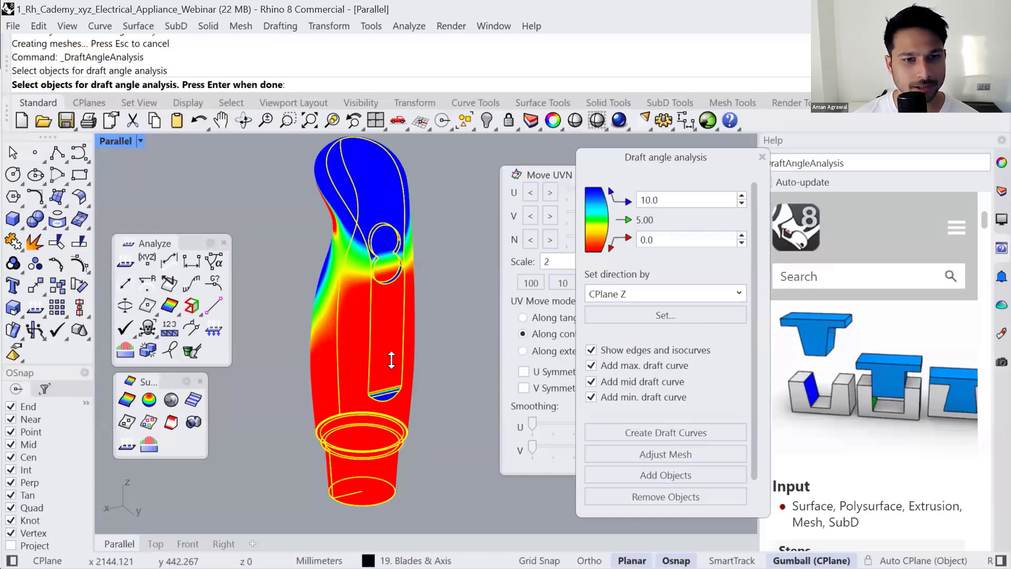
{"action": "right_click_drag", "start_coordinate": [392, 361], "coordinate": [397, 381]}
{"action": "key", "text": "Return"}
{"action": "left_click", "coordinate": [397, 380]}
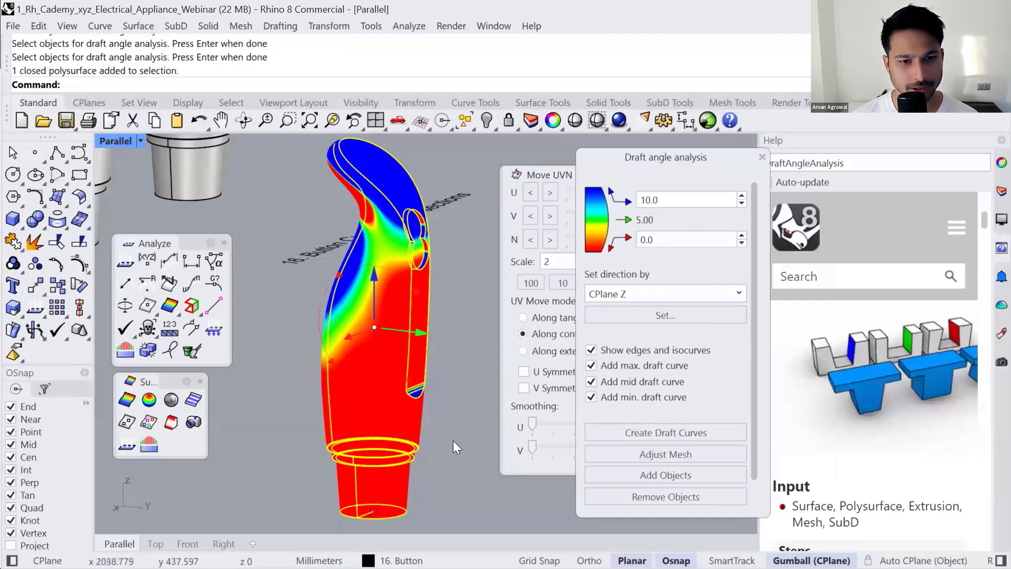
{"action": "key", "text": "Return"}
{"action": "left_click", "coordinate": [455, 500]}
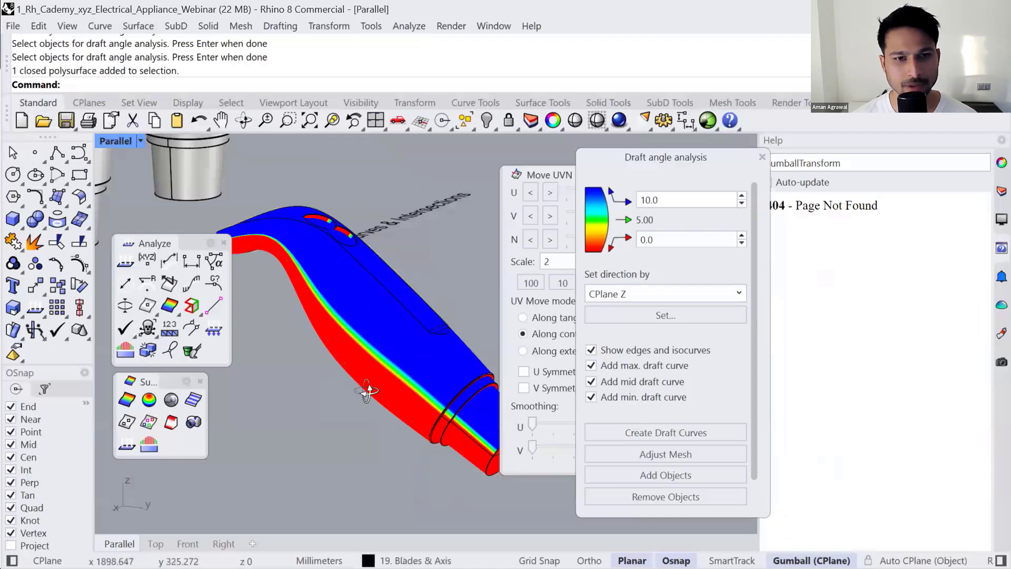
- Examine the draft colour transition along the handle's side and from its bottom end
{"action": "right_click_drag", "start_coordinate": [367, 390], "coordinate": [367, 362]}
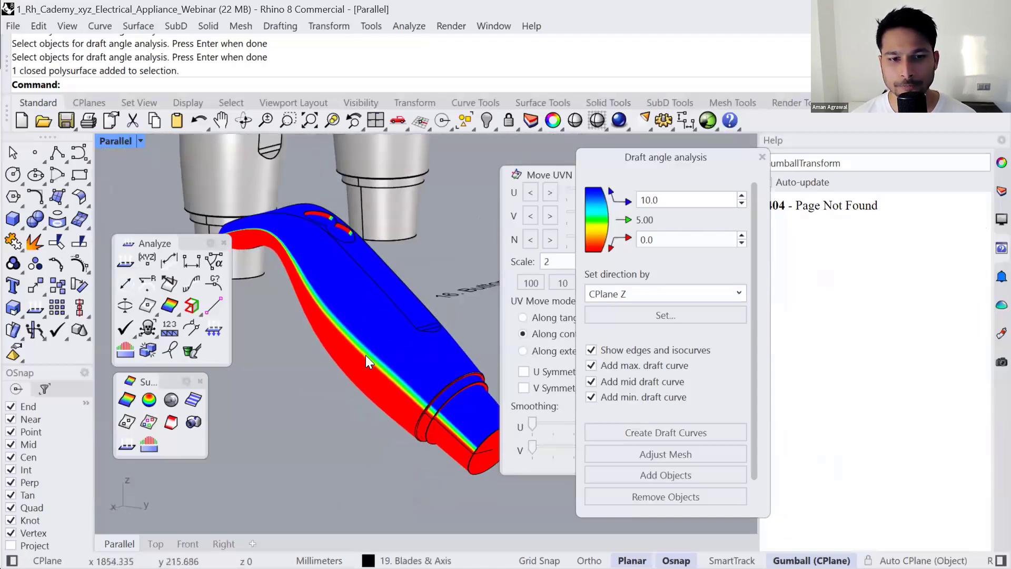
{"action": "scroll", "coordinate": [369, 357], "scroll_direction": "up", "scroll_amount": 5}
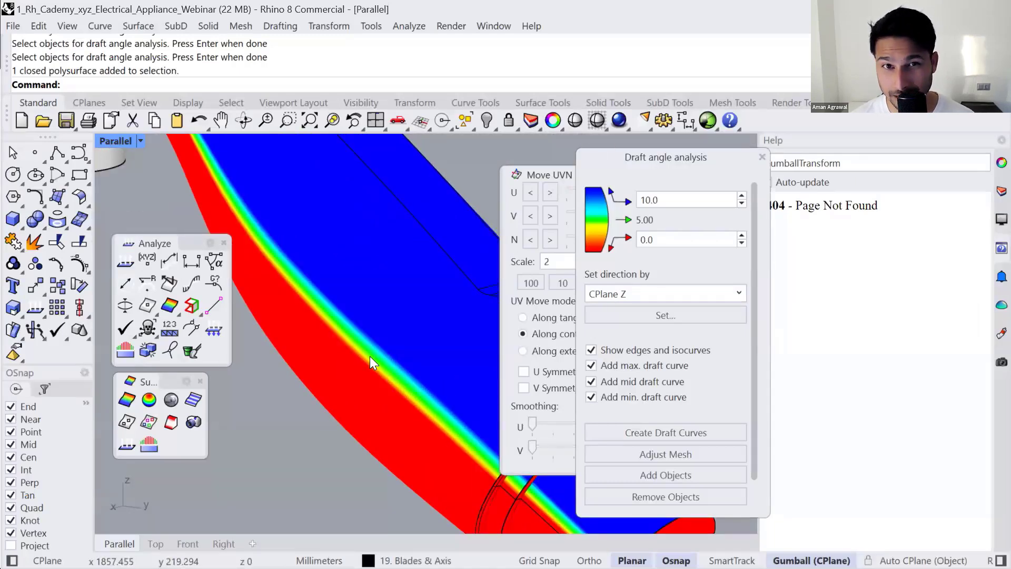
{"action": "scroll", "coordinate": [370, 356], "scroll_direction": "down", "scroll_amount": 5}
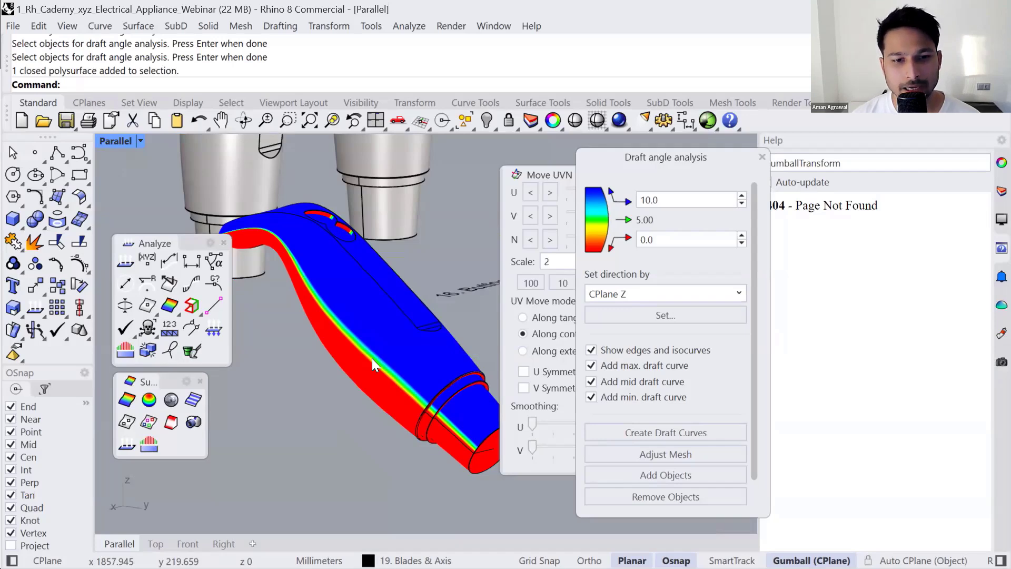
{"action": "right_click_drag", "start_coordinate": [372, 358], "coordinate": [326, 338]}
{"action": "scroll", "coordinate": [316, 333], "scroll_direction": "up", "scroll_amount": 6}
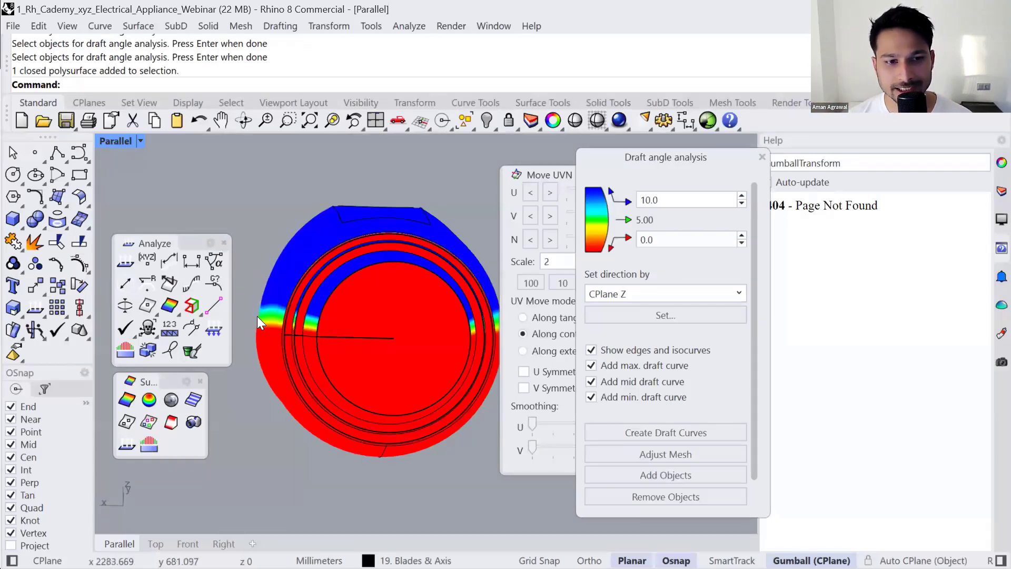
{"action": "left_click", "coordinate": [301, 324]}
{"action": "right_click_drag", "start_coordinate": [326, 441], "coordinate": [350, 446]}
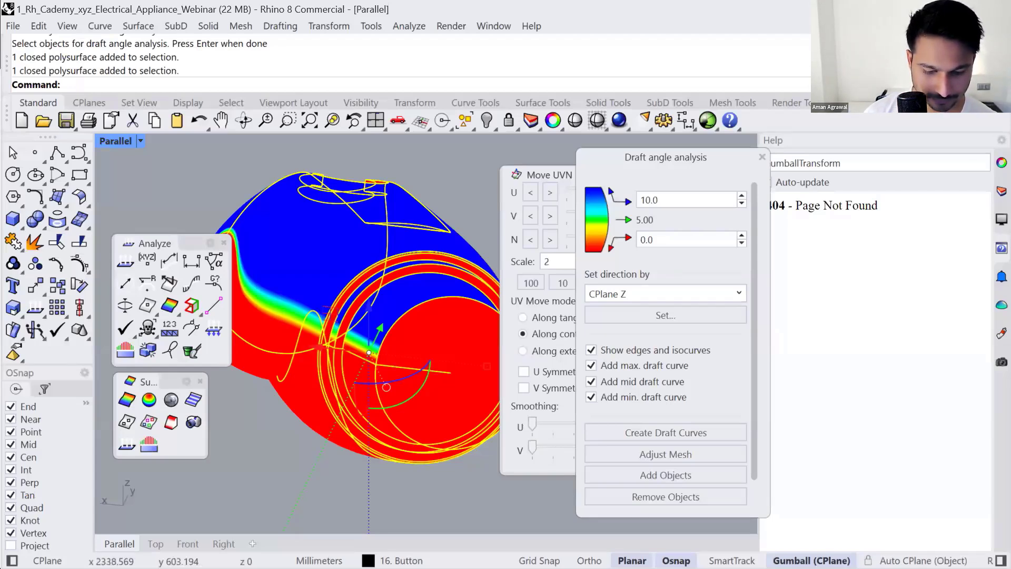
- Close the Draft Angle Analysis and Move UVN windows and the floating analysis tools
{"action": "key", "text": "alt+Tab"}
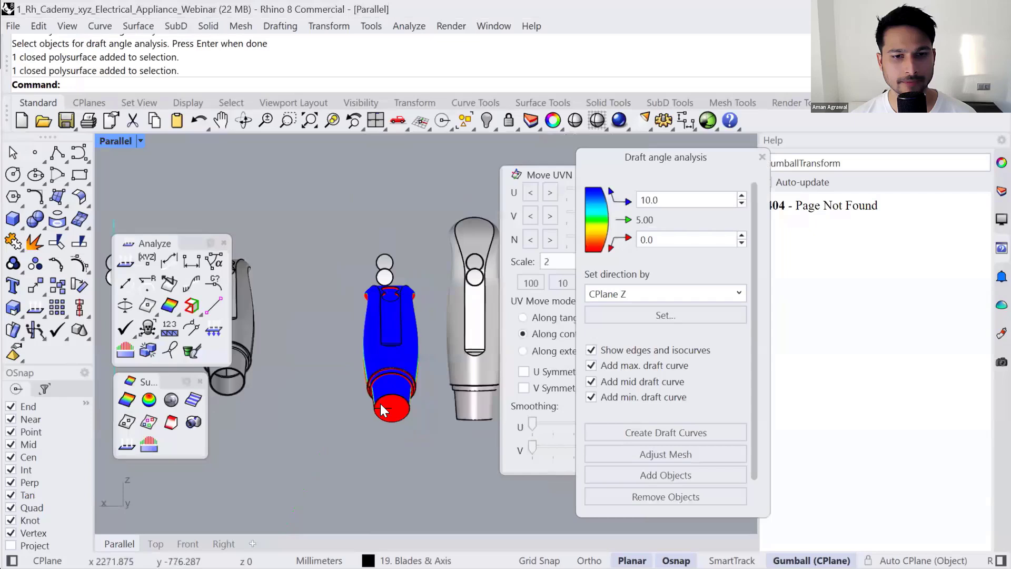
{"action": "right_click_drag", "start_coordinate": [381, 409], "coordinate": [225, 243]}
{"action": "left_click", "coordinate": [224, 243]}
{"action": "left_click", "coordinate": [200, 381]}
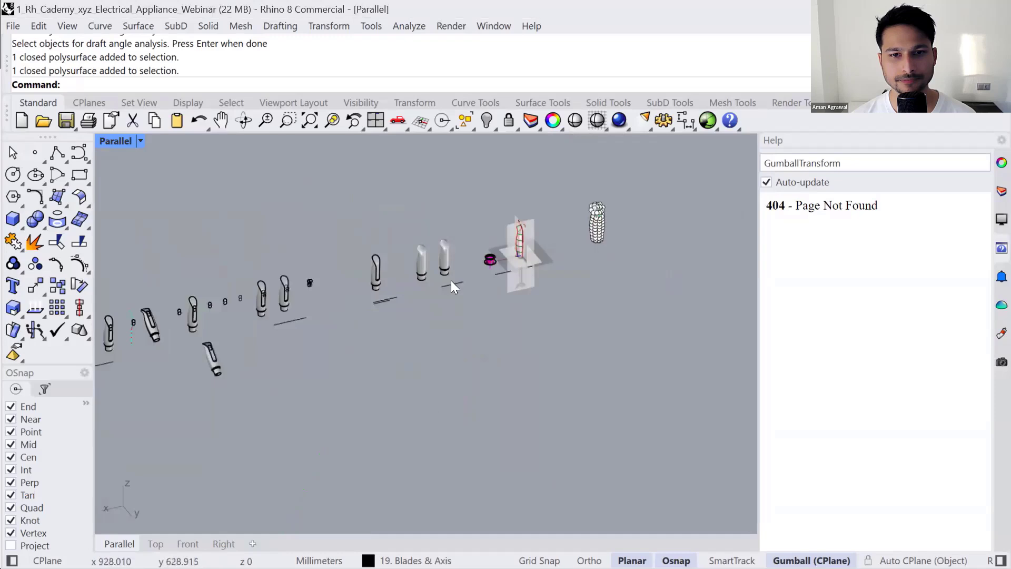
- Zoom to the magenta blade holder and open the Shaded display mode options with DocumentProperties
{"action": "scroll", "coordinate": [458, 282], "scroll_direction": "up", "scroll_amount": 8}
{"action": "scroll", "coordinate": [483, 284], "scroll_direction": "up", "scroll_amount": 4}
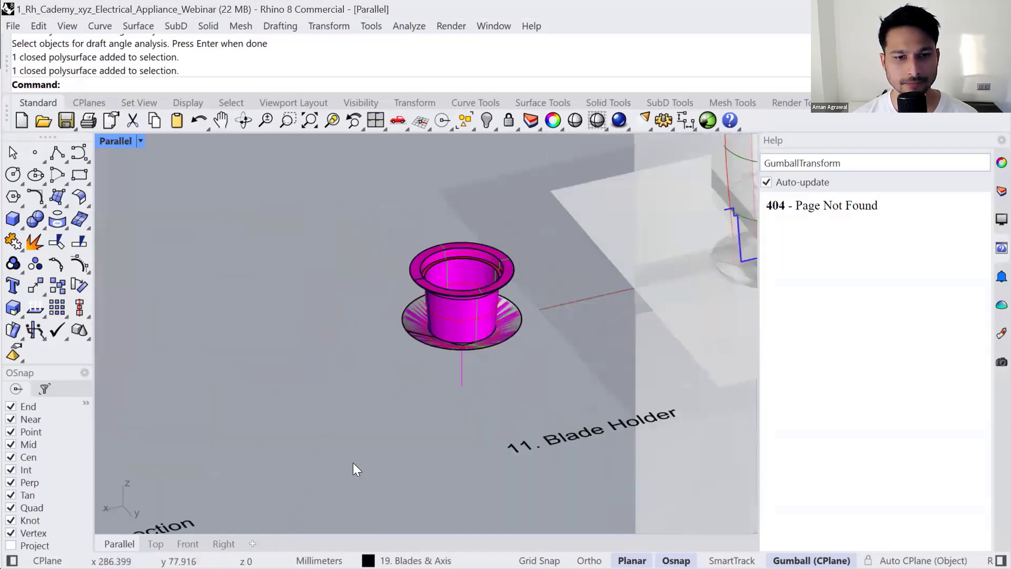
{"action": "type", "text": "DocumentProperties"}
{"action": "key", "text": "Return"}
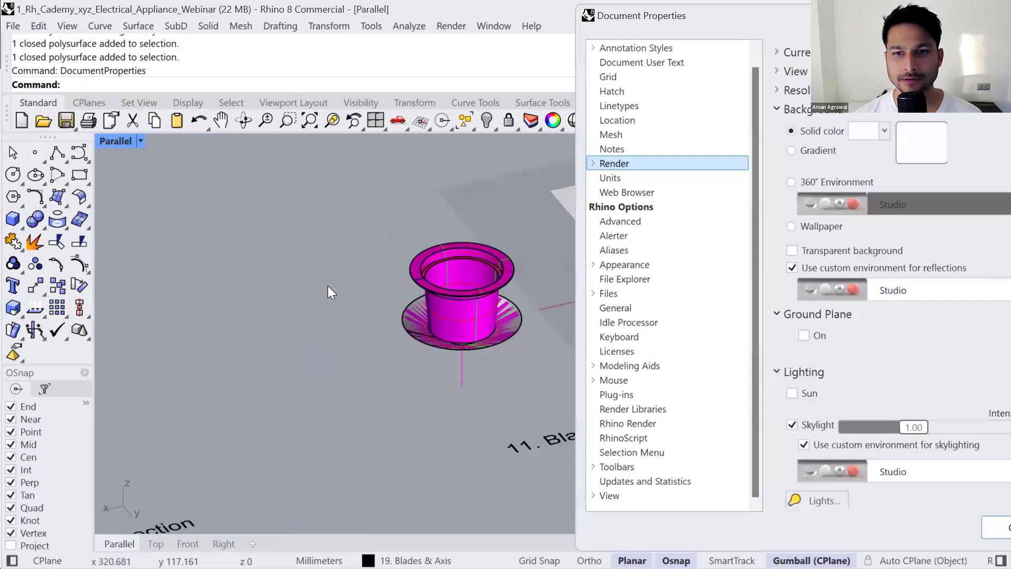
{"action": "left_click", "coordinate": [595, 496]}
{"action": "left_click", "coordinate": [627, 481]}
{"action": "left_click", "coordinate": [604, 481]}
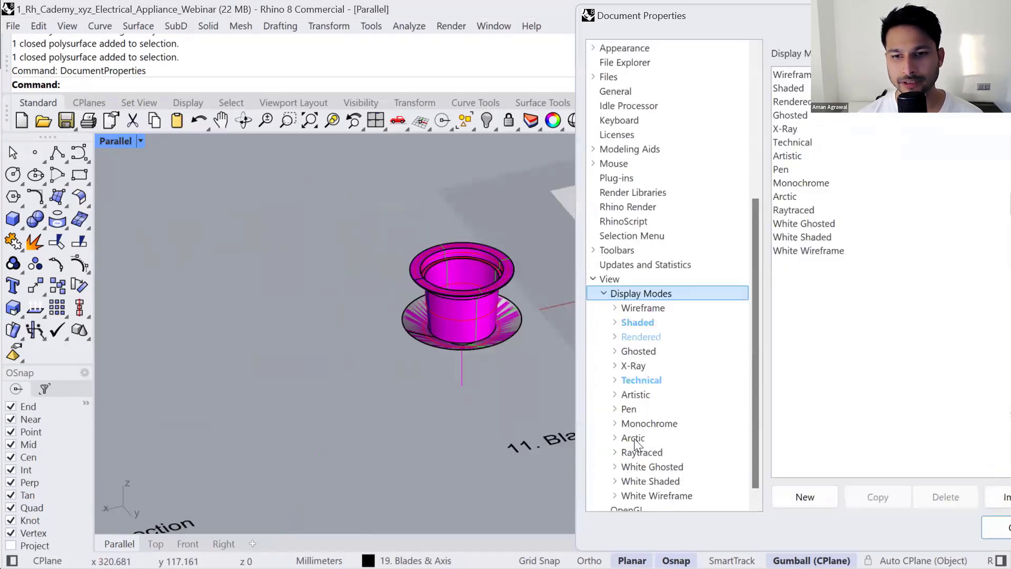
{"action": "left_click", "coordinate": [640, 322]}
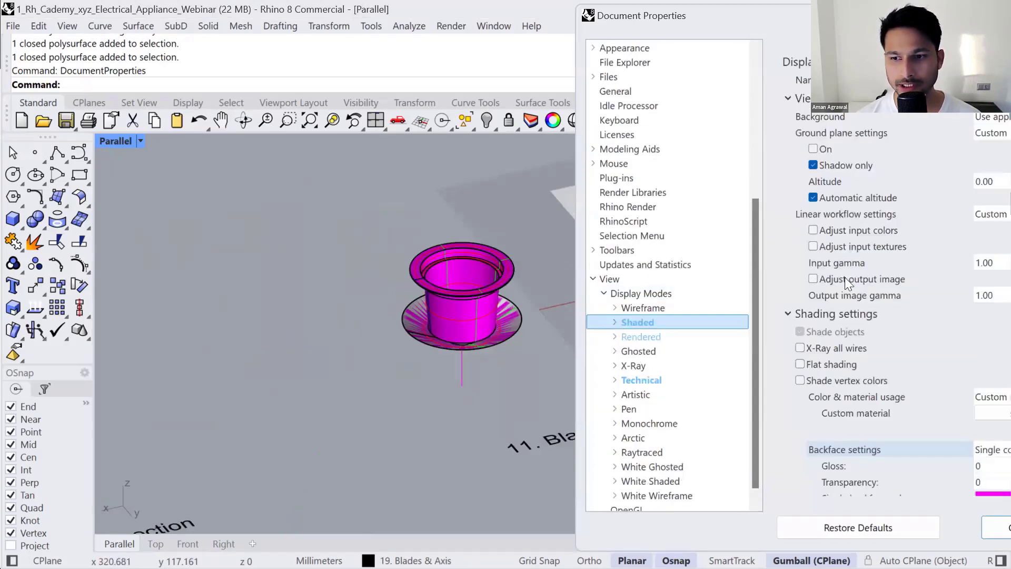
- Collapse the other Shaded mode option groups and show the Backface settings choices under Shading settings
{"action": "left_click", "coordinate": [720, 96]}
{"action": "left_click", "coordinate": [719, 114]}
{"action": "left_click", "coordinate": [716, 137]}
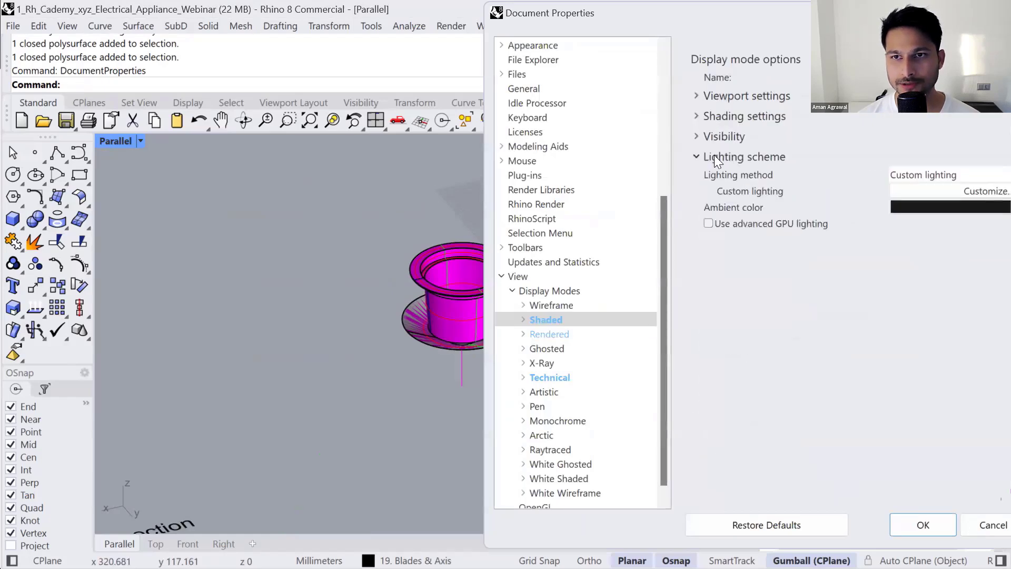
{"action": "left_click", "coordinate": [714, 157]}
{"action": "left_click", "coordinate": [726, 115]}
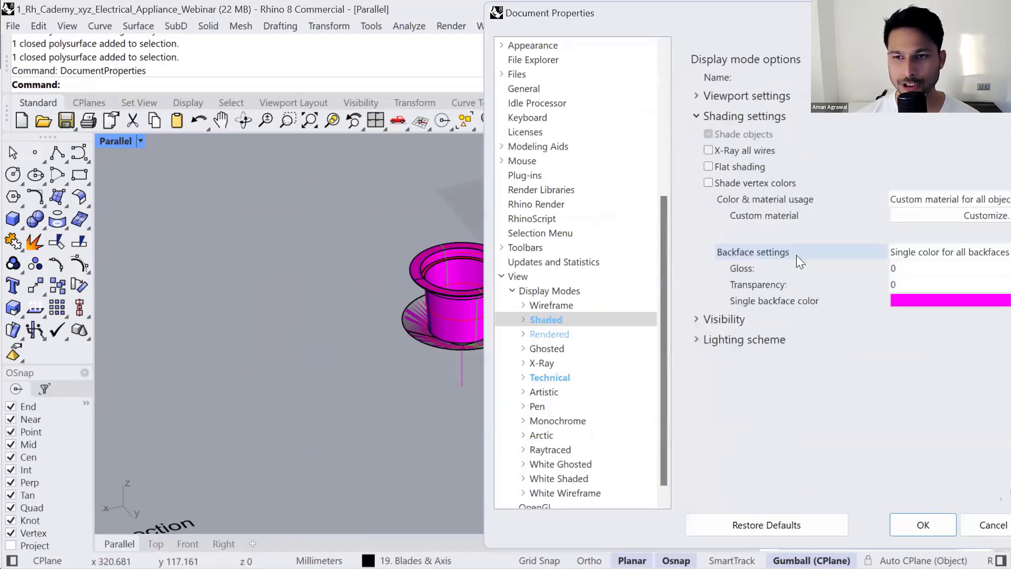
{"action": "left_click", "coordinate": [918, 253]}
{"action": "left_click", "coordinate": [826, 419]}
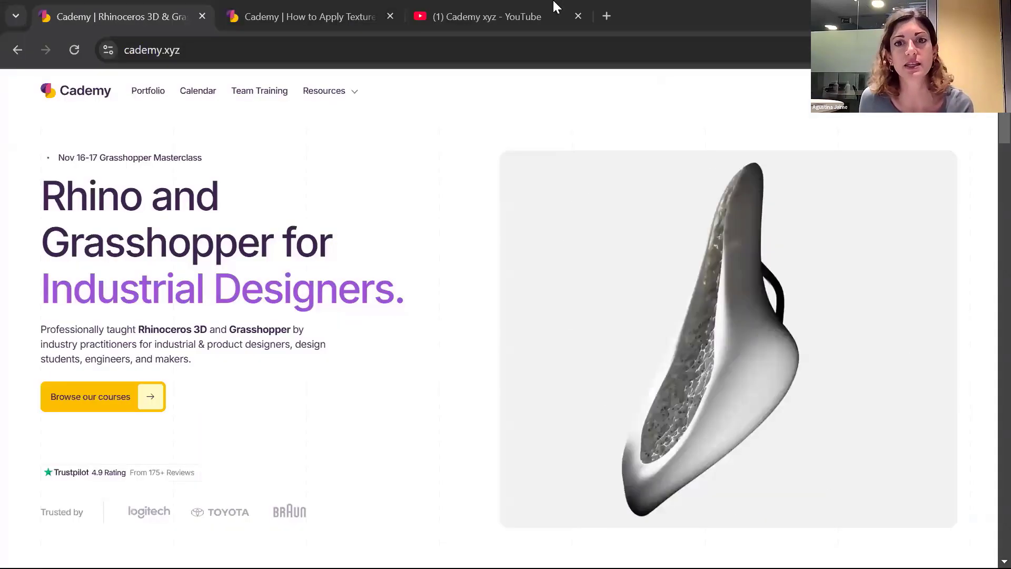
- Switch to the browser, open the Rhinoceros 3D Masterclass page on cademy.xyz and browse its "What you'll learn how to do" examples
{"action": "left_click_drag", "start_coordinate": [554, 2], "coordinate": [553, 1]}
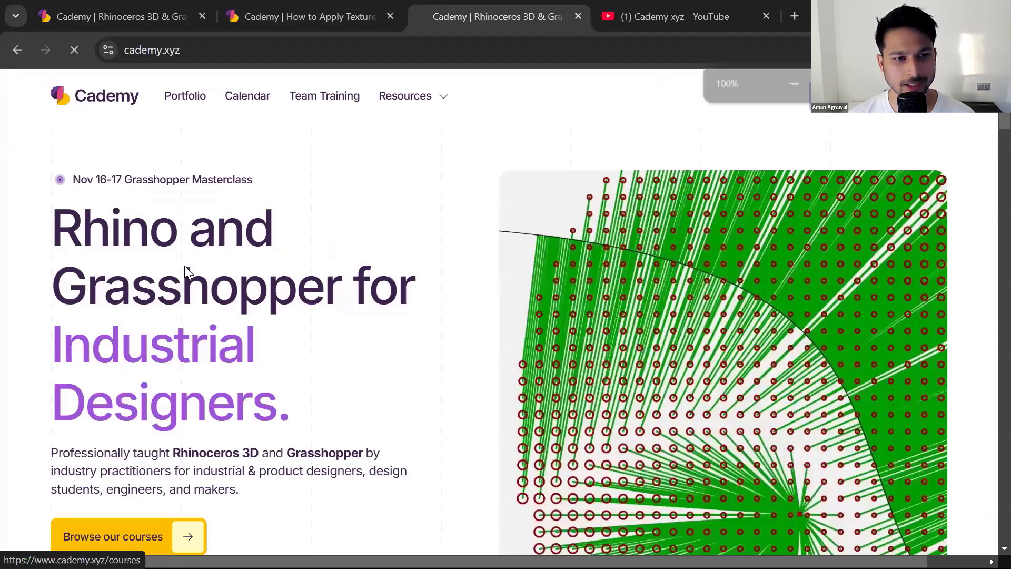
{"action": "left_click", "coordinate": [185, 268]}
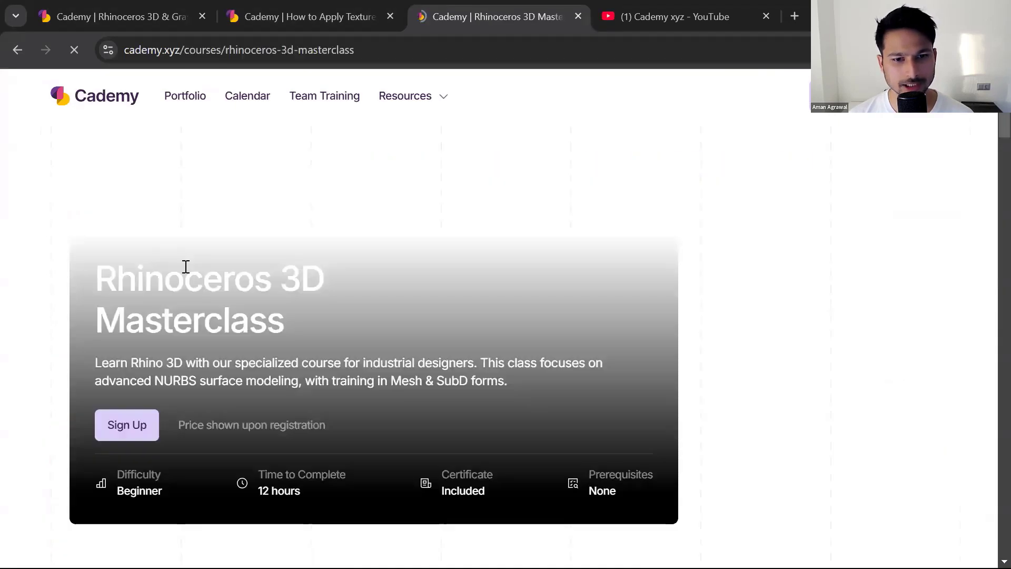
{"action": "scroll", "coordinate": [447, 384], "scroll_direction": "down", "scroll_amount": 15}
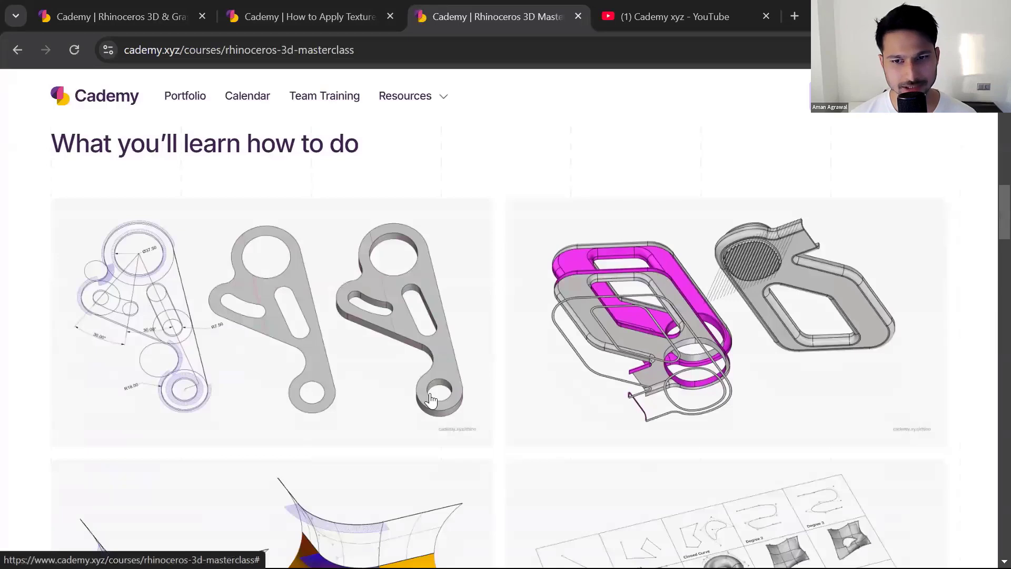
{"action": "scroll", "coordinate": [700, 411], "scroll_direction": "down", "scroll_amount": 5}
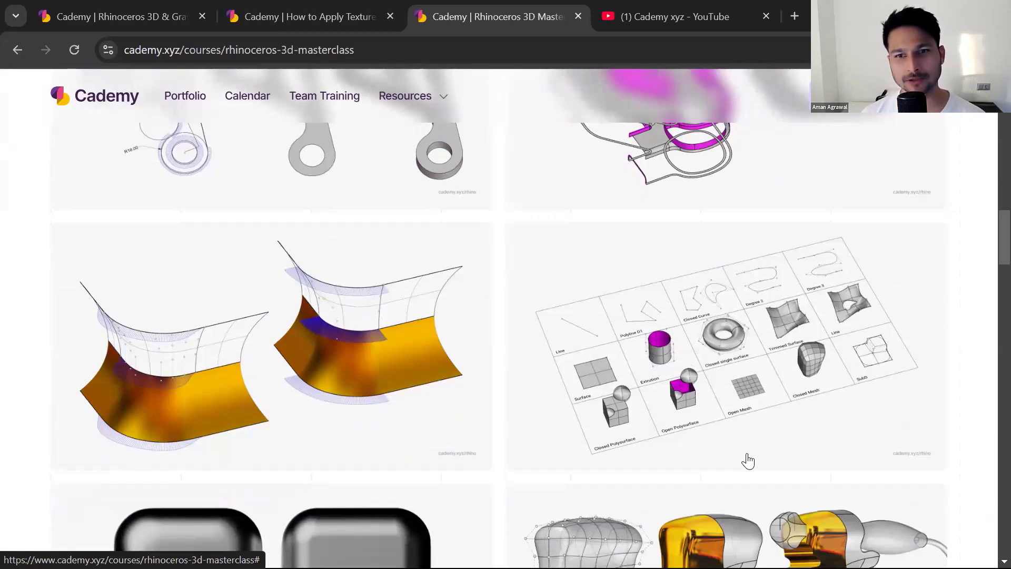
{"action": "scroll", "coordinate": [707, 389], "scroll_direction": "down", "scroll_amount": 5}
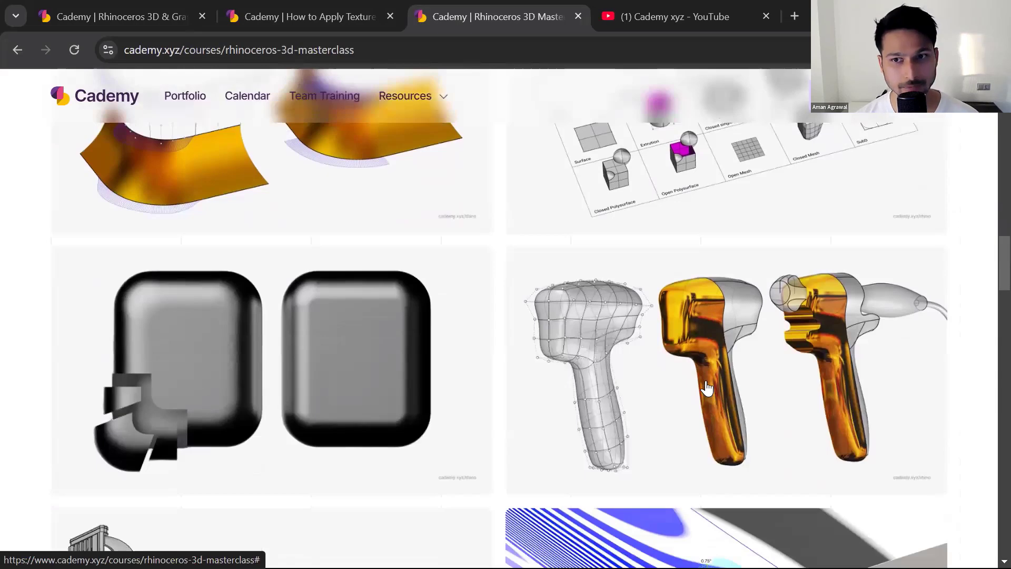
{"action": "scroll", "coordinate": [707, 388], "scroll_direction": "down", "scroll_amount": 10}
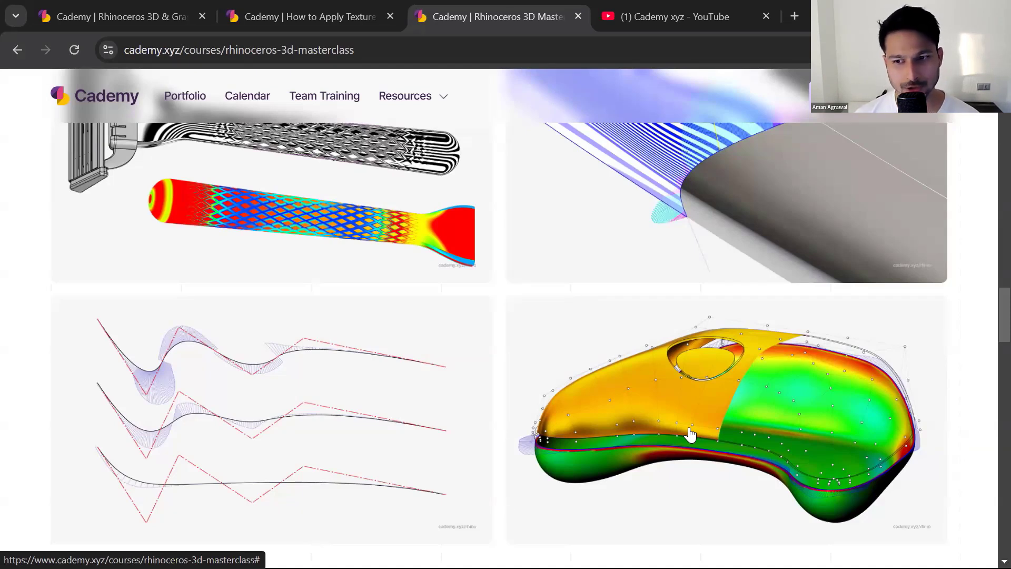
{"action": "scroll", "coordinate": [441, 384], "scroll_direction": "up", "scroll_amount": 10}
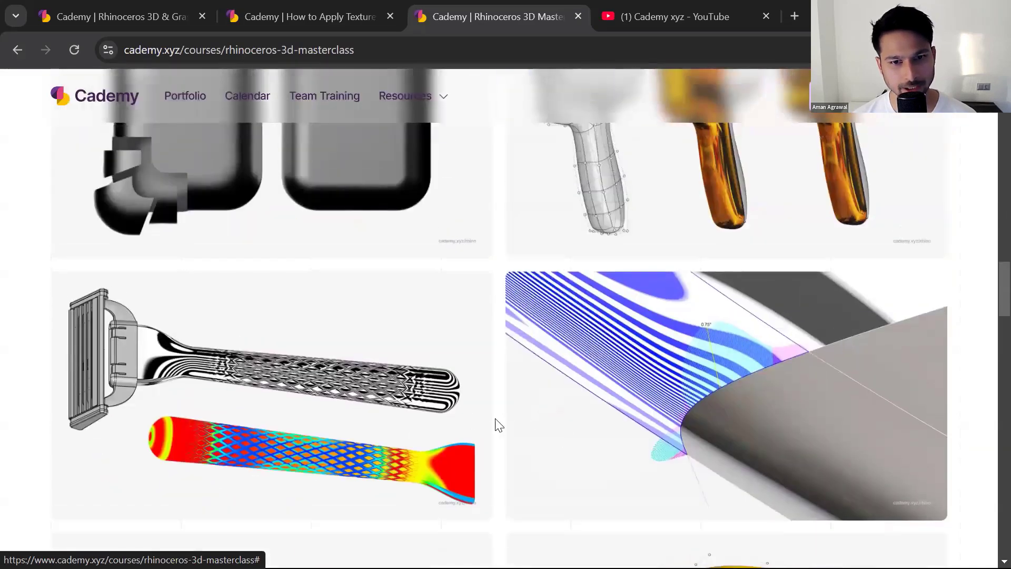
{"action": "scroll", "coordinate": [482, 419], "scroll_direction": "down", "scroll_amount": 1}
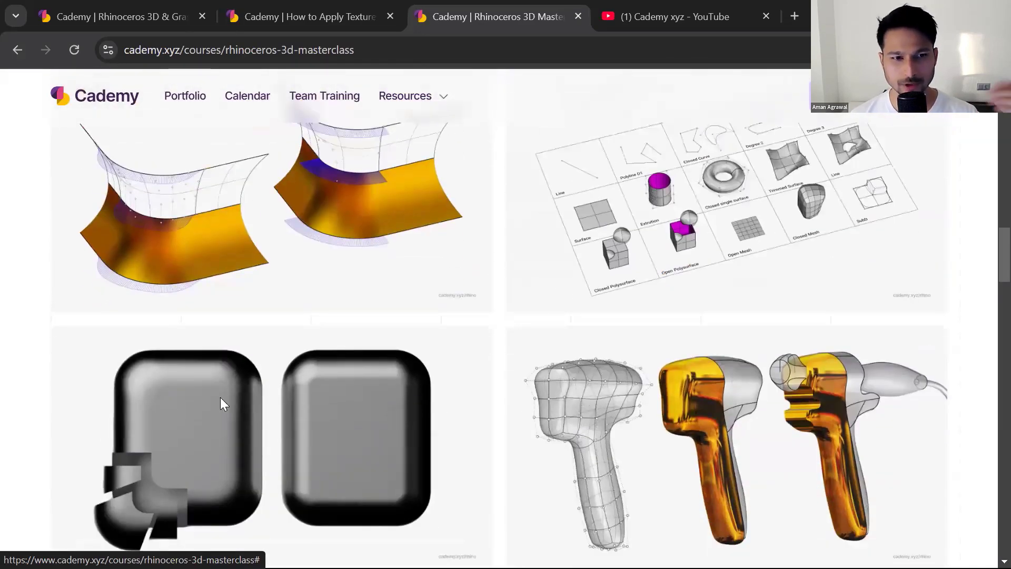
- Examine the rounded-corner surface blend example among the Rhinoceros 3D Masterclass page images
{"action": "scroll", "coordinate": [275, 404], "scroll_direction": "down", "scroll_amount": 1}
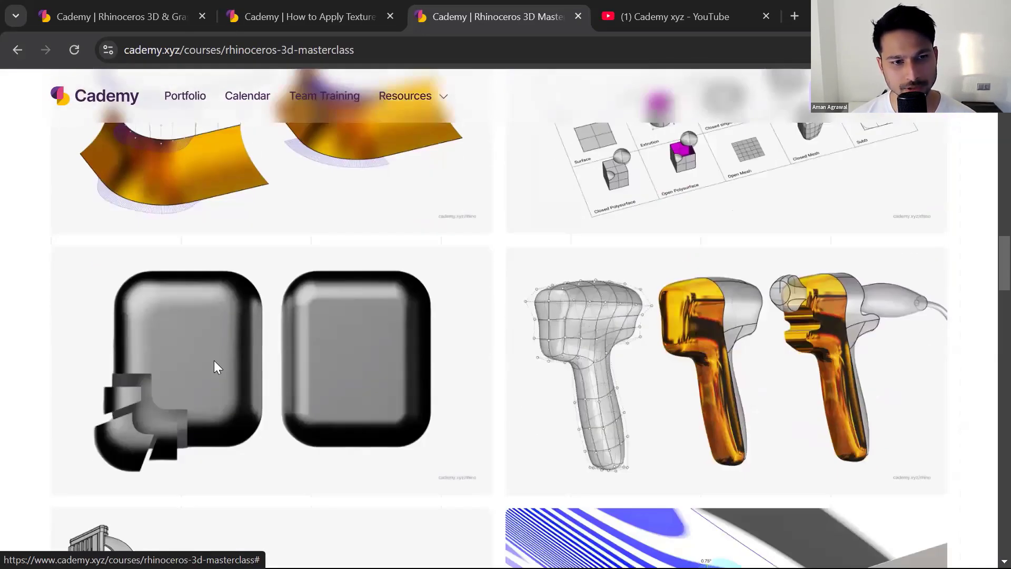
{"action": "left_click", "coordinate": [153, 312]}
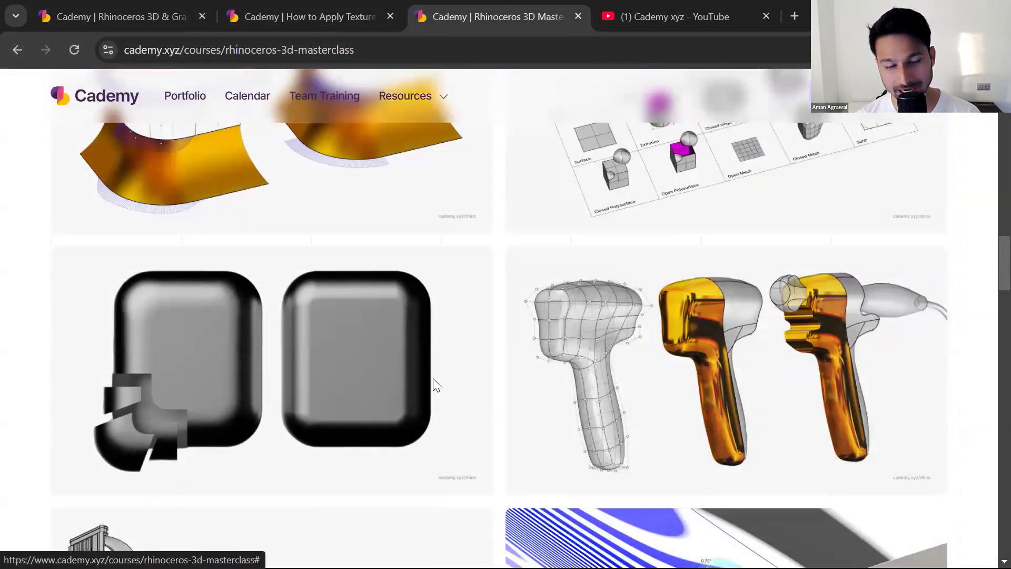
{"action": "key", "text": "ctrl"}
{"action": "key", "text": "ctrl"}
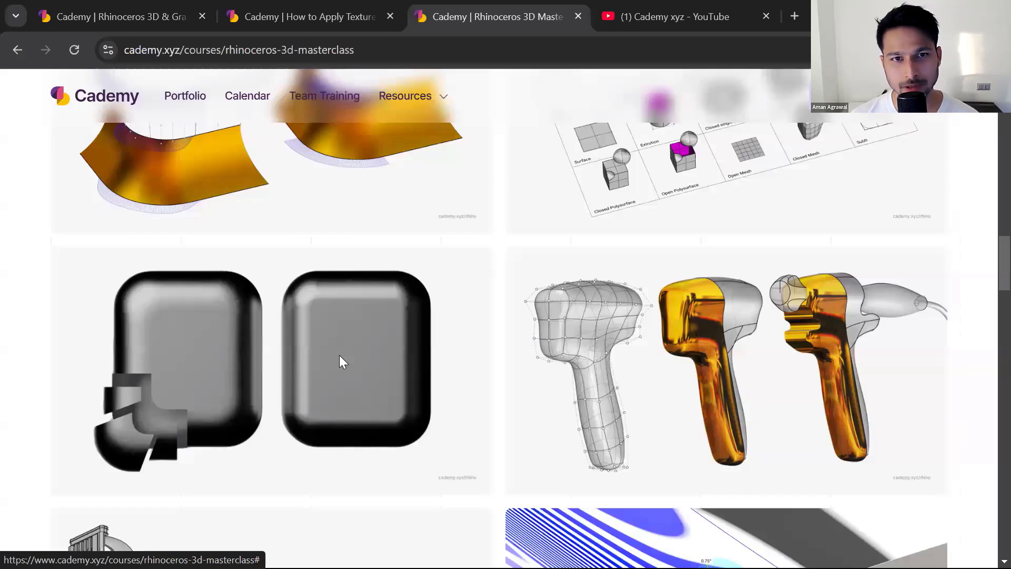
- Open the Ad Parametric Texture Workshop course page and go to its "What you'll learn how to do" examples
{"action": "left_click", "coordinate": [917, 96]}
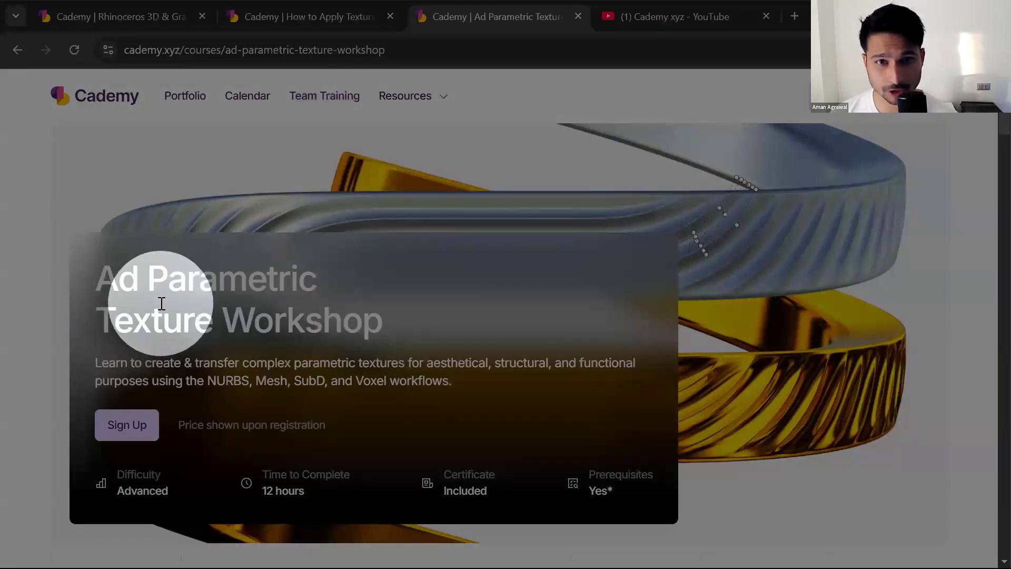
{"action": "scroll", "coordinate": [271, 365], "scroll_direction": "down", "scroll_amount": 3}
{"action": "scroll", "coordinate": [287, 391], "scroll_direction": "down", "scroll_amount": 10}
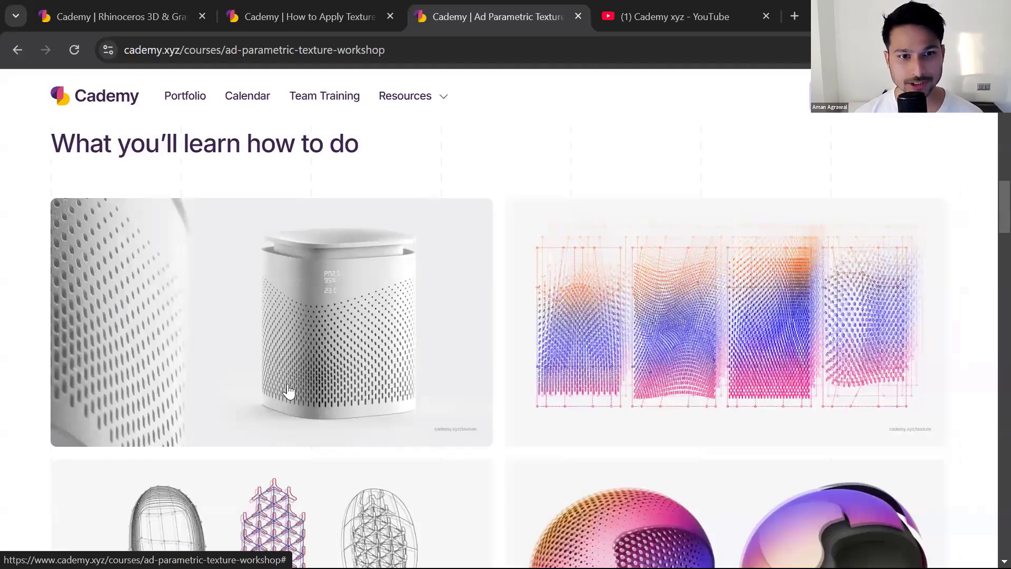
- View the perforated air purifier image enlarged, close it, and look through the workshop's other texture examples
{"action": "left_click", "coordinate": [402, 387]}
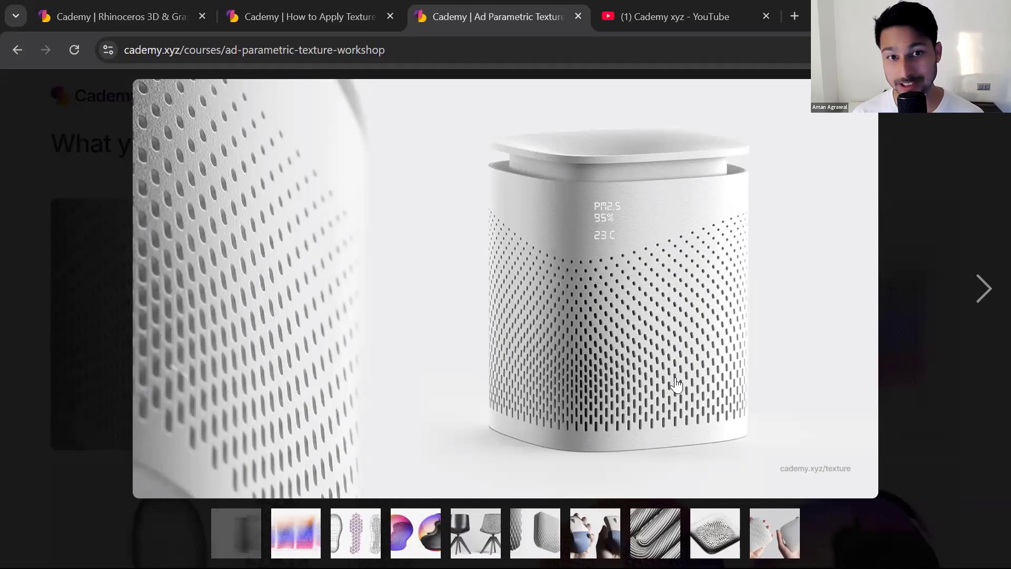
{"action": "left_click", "coordinate": [891, 412]}
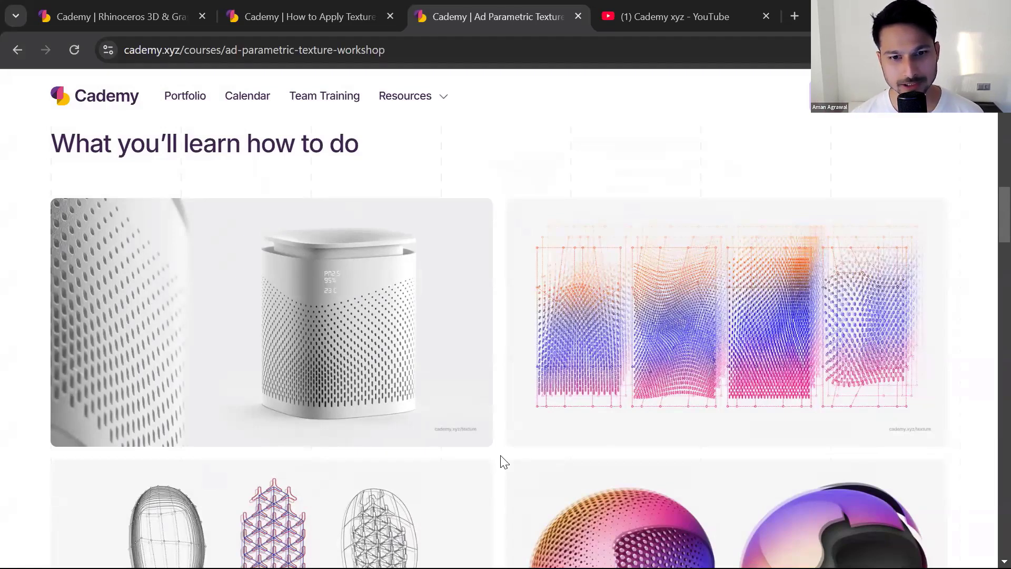
{"action": "scroll", "coordinate": [503, 463], "scroll_direction": "down", "scroll_amount": 10}
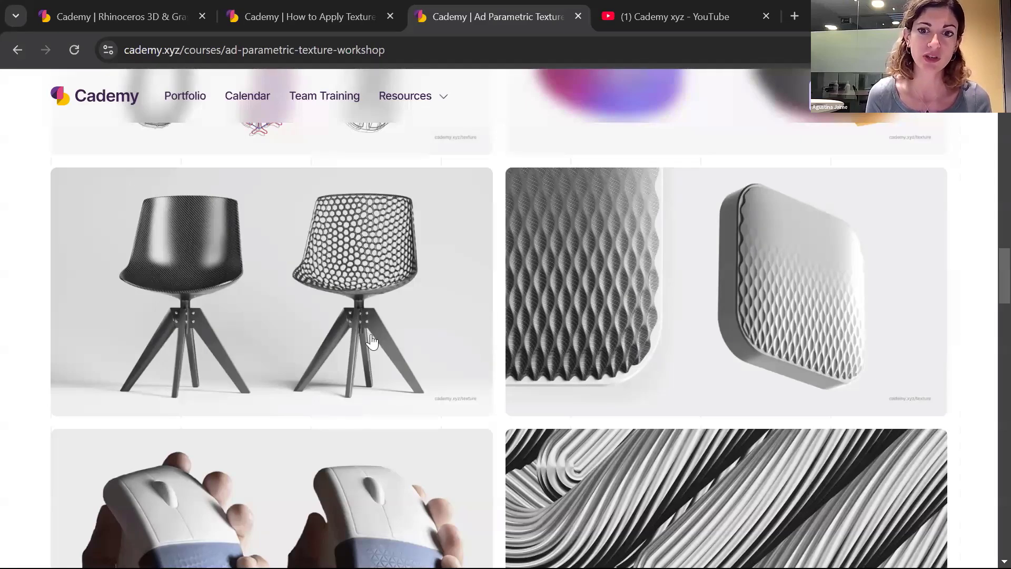
{"action": "scroll", "coordinate": [796, 380], "scroll_direction": "up", "scroll_amount": 20}
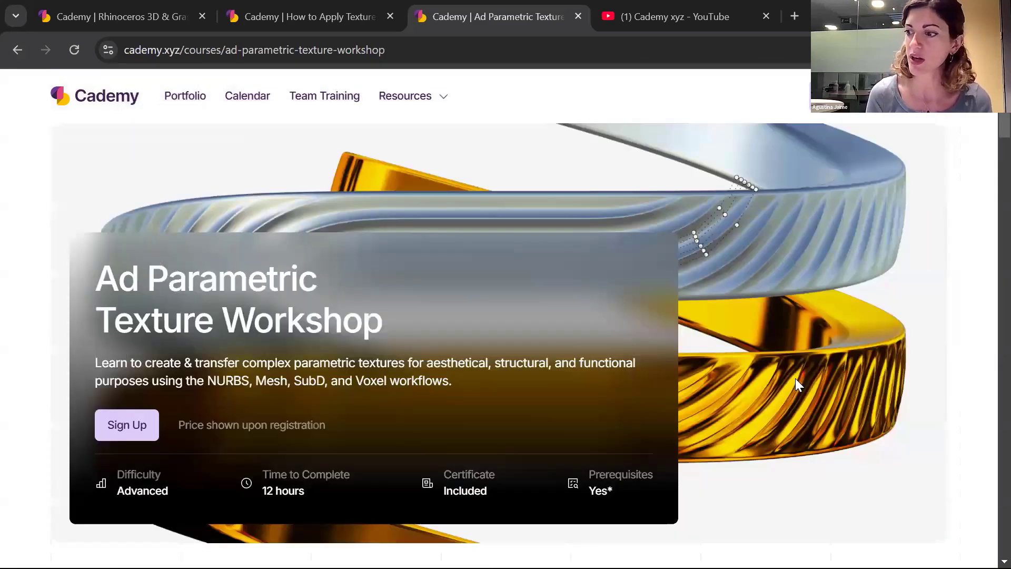
- Return to the cademy.xyz home page and display it full screen at a smaller page zoom
{"action": "key", "text": "alt+Left"}
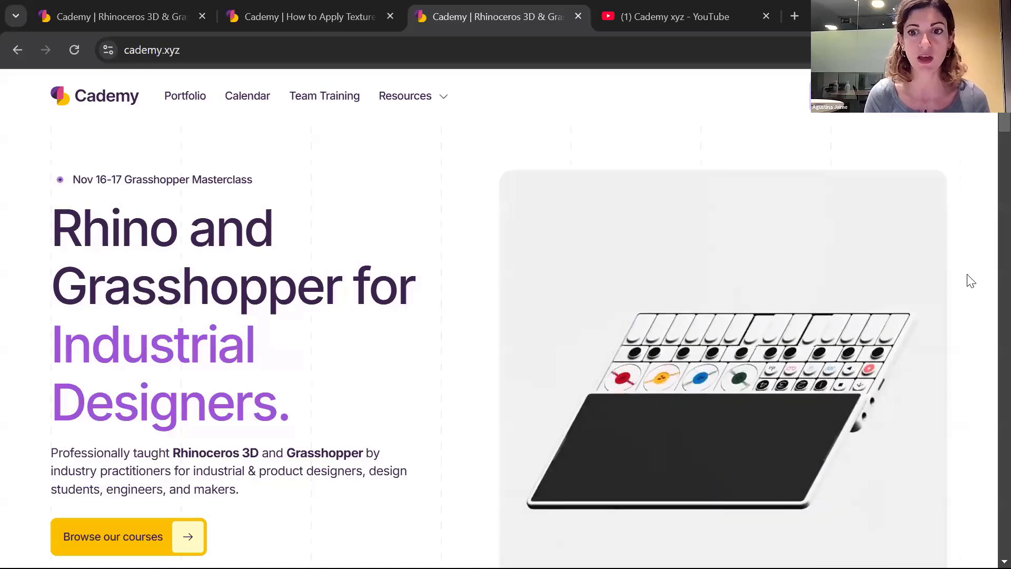
{"action": "key", "text": "F11"}
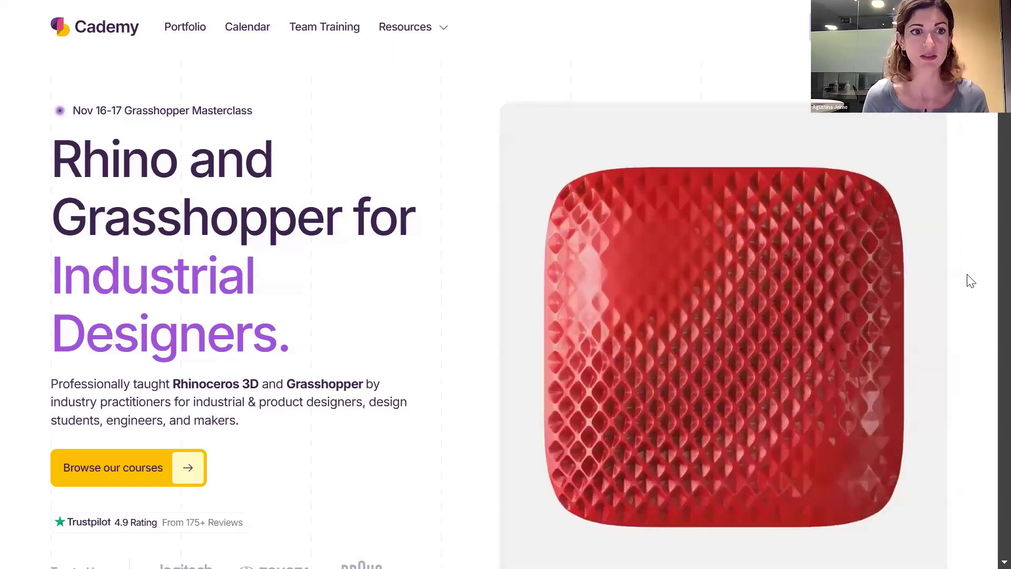
{"action": "key", "text": "ctrl+minus"}
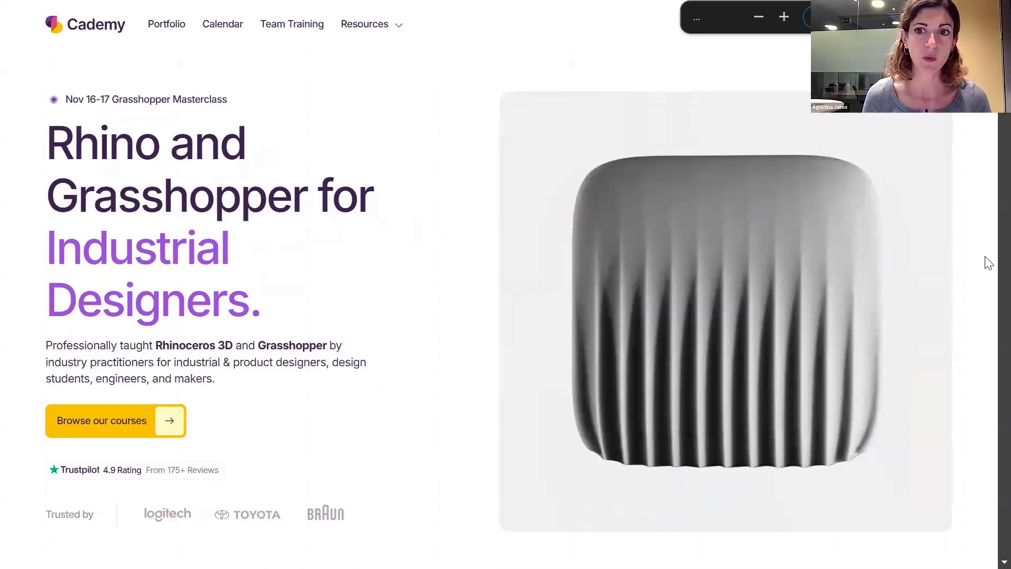